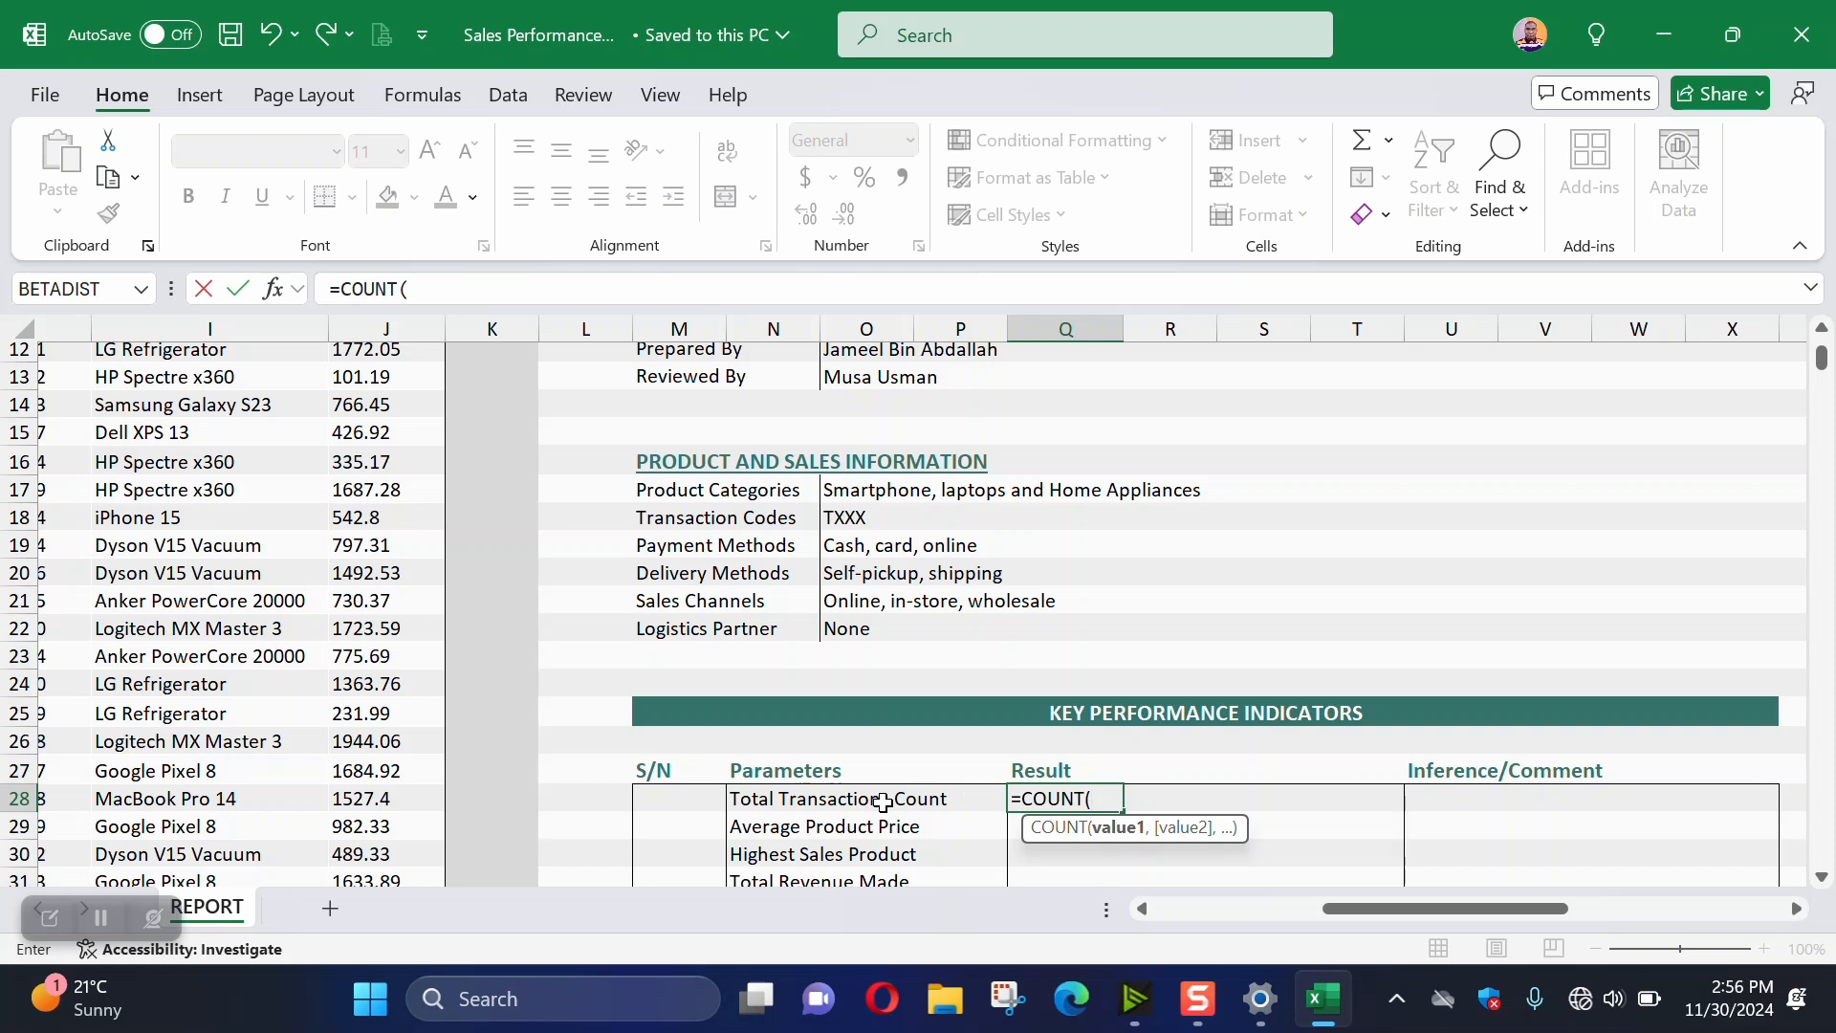
Complete the Total Transactions Count formula in Q28 as =COUNT(SalesData[Price])
scroll(254, 633, up, 4)
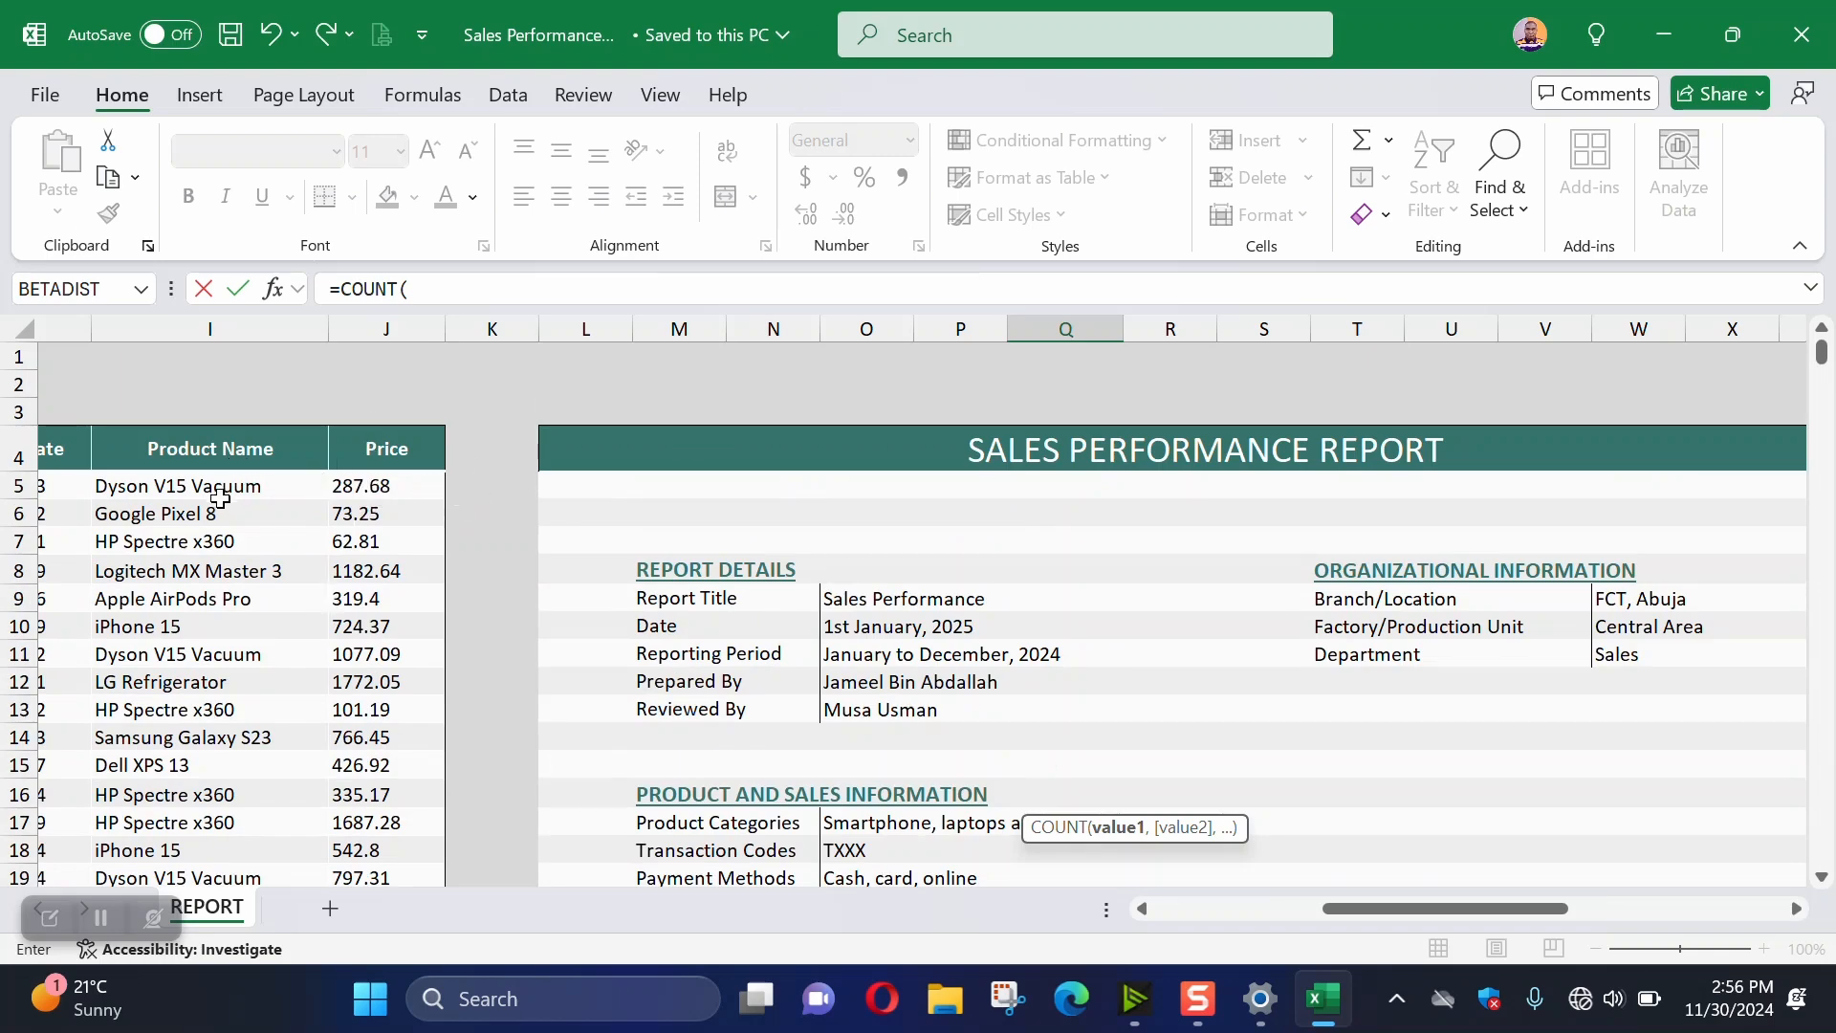
click(358, 488)
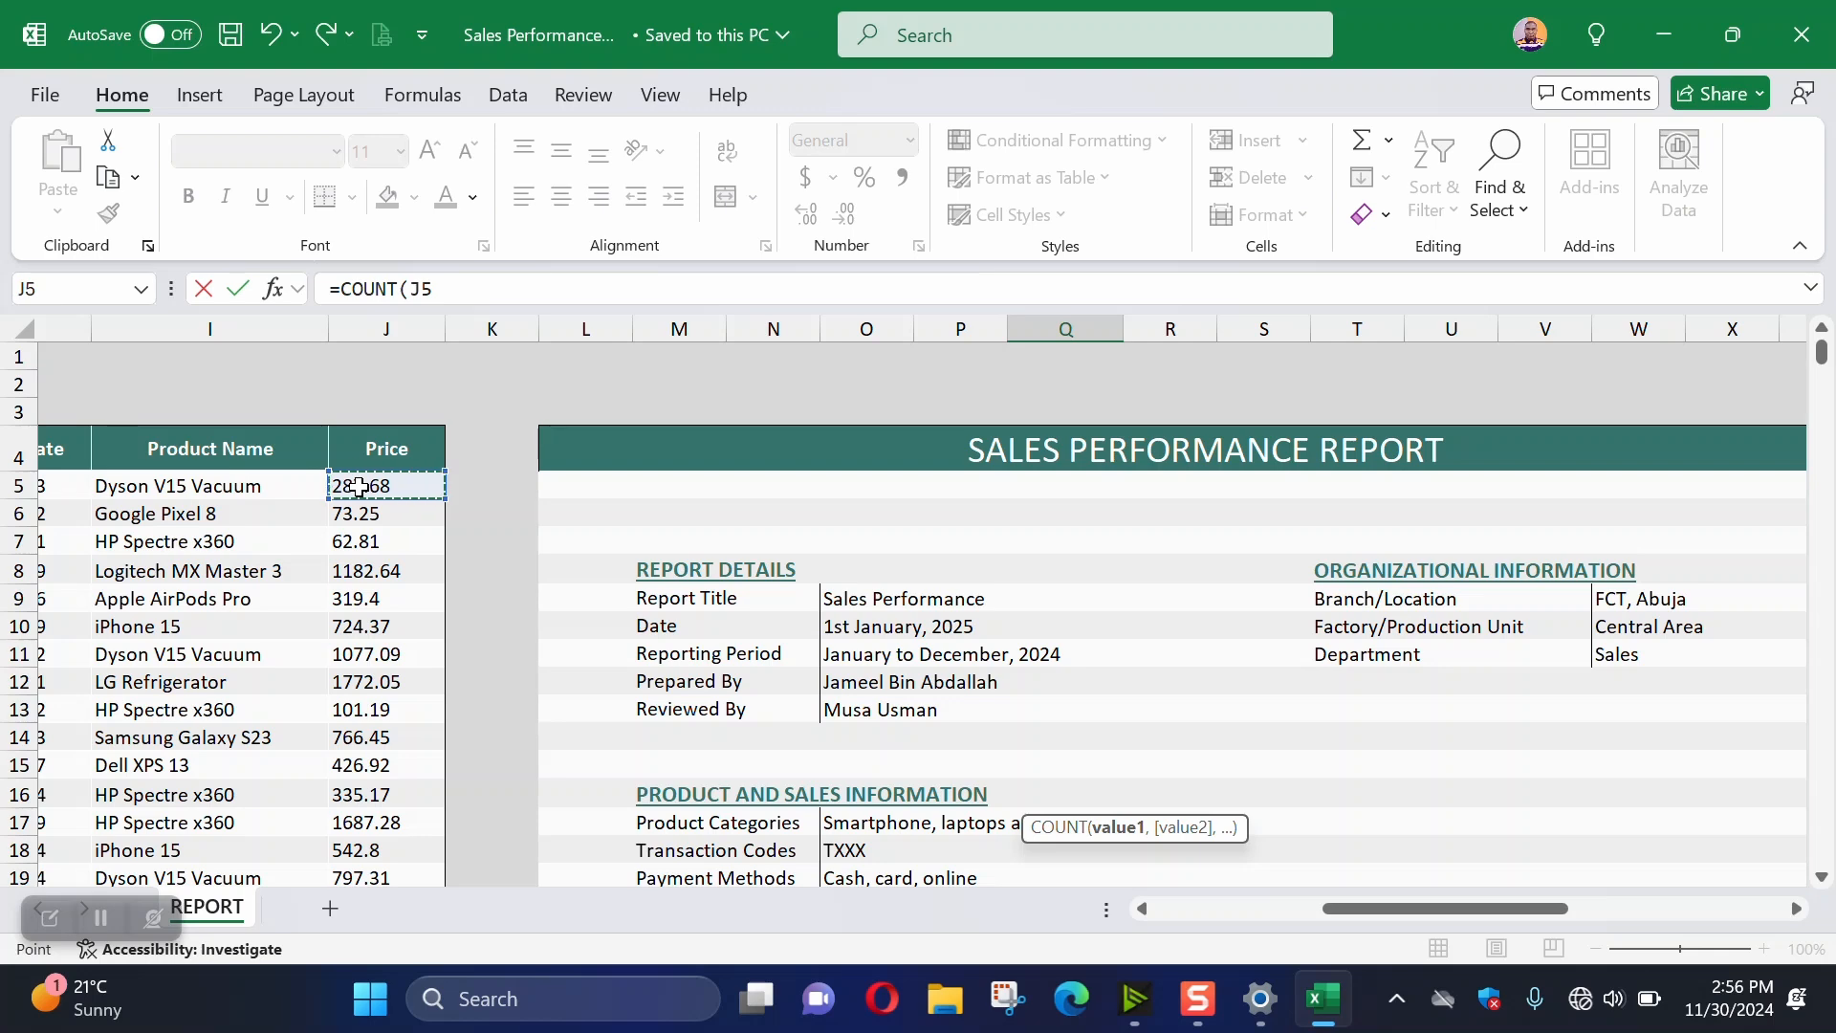
key(ctrl+shift+Down)
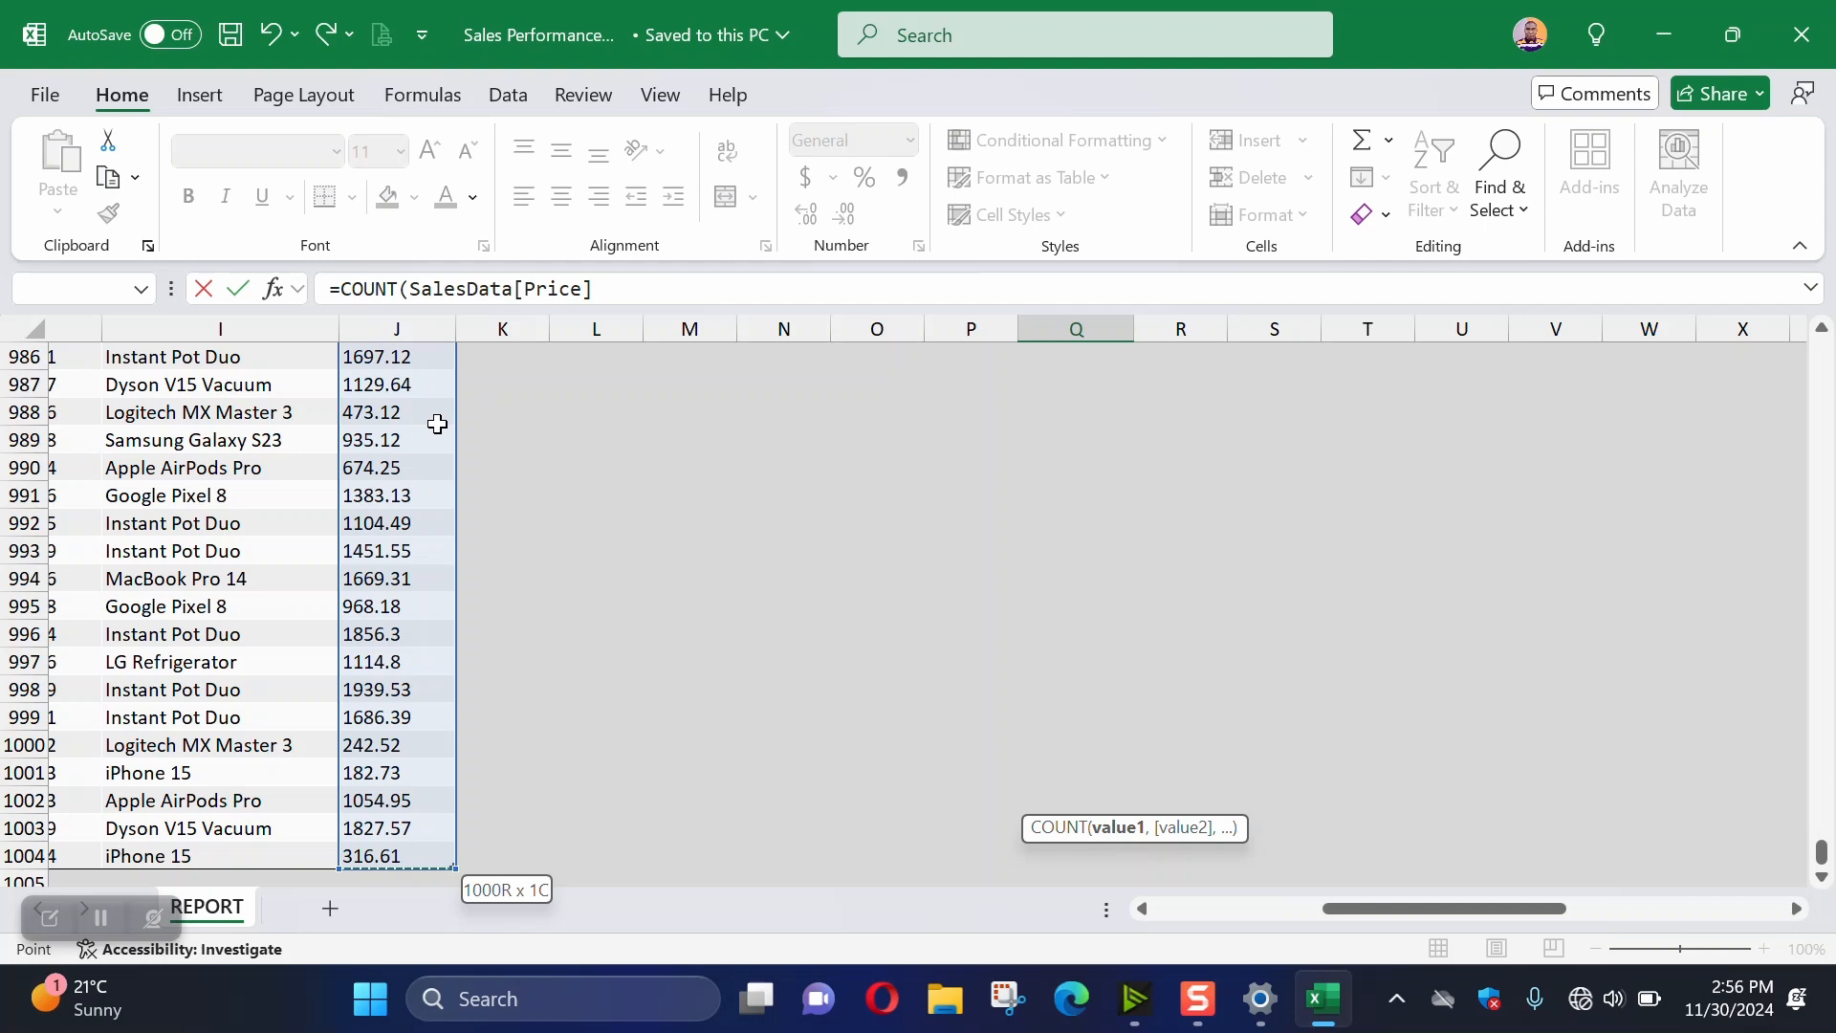
click(627, 284)
text())
key(Return)
scroll(992, 536, up, 3)
key(Up)
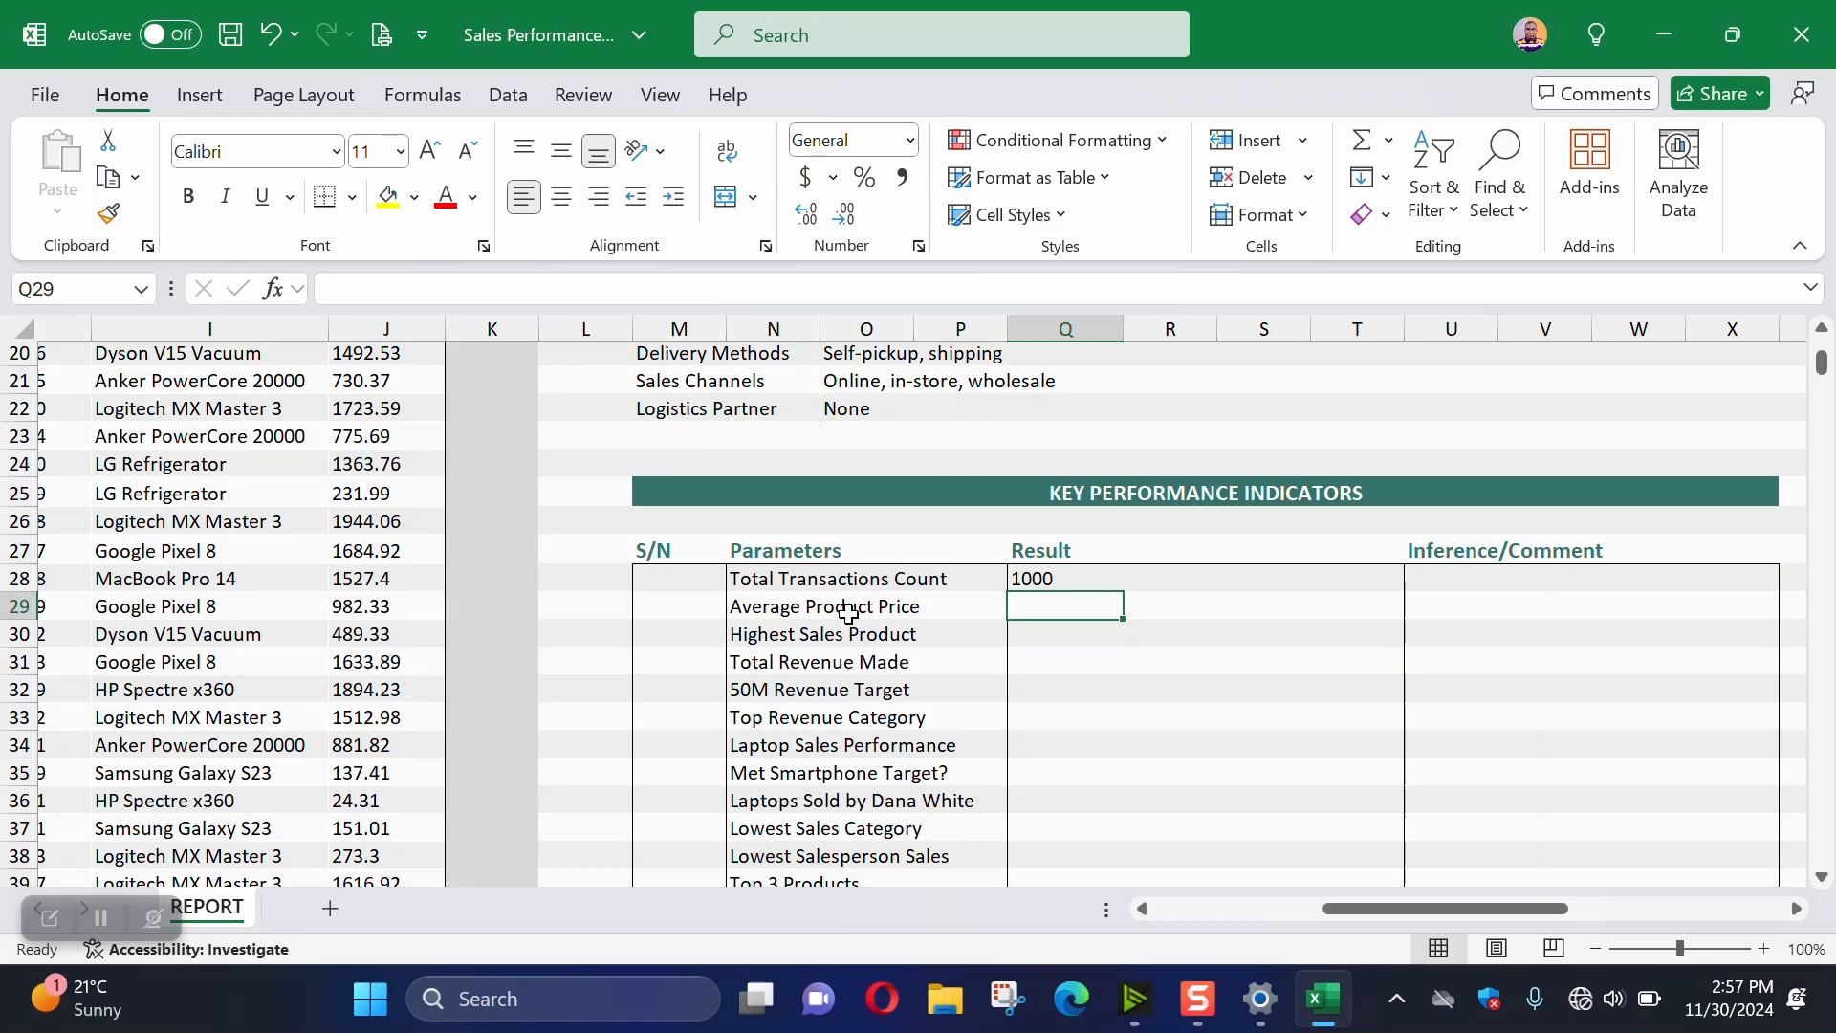
Calculate the Average Product Price in Q29 from the table's Price column with =AVERAGE(SalesData[Price])
drag(1361, 898, 1163, 915)
scroll(1602, 496, up, 6)
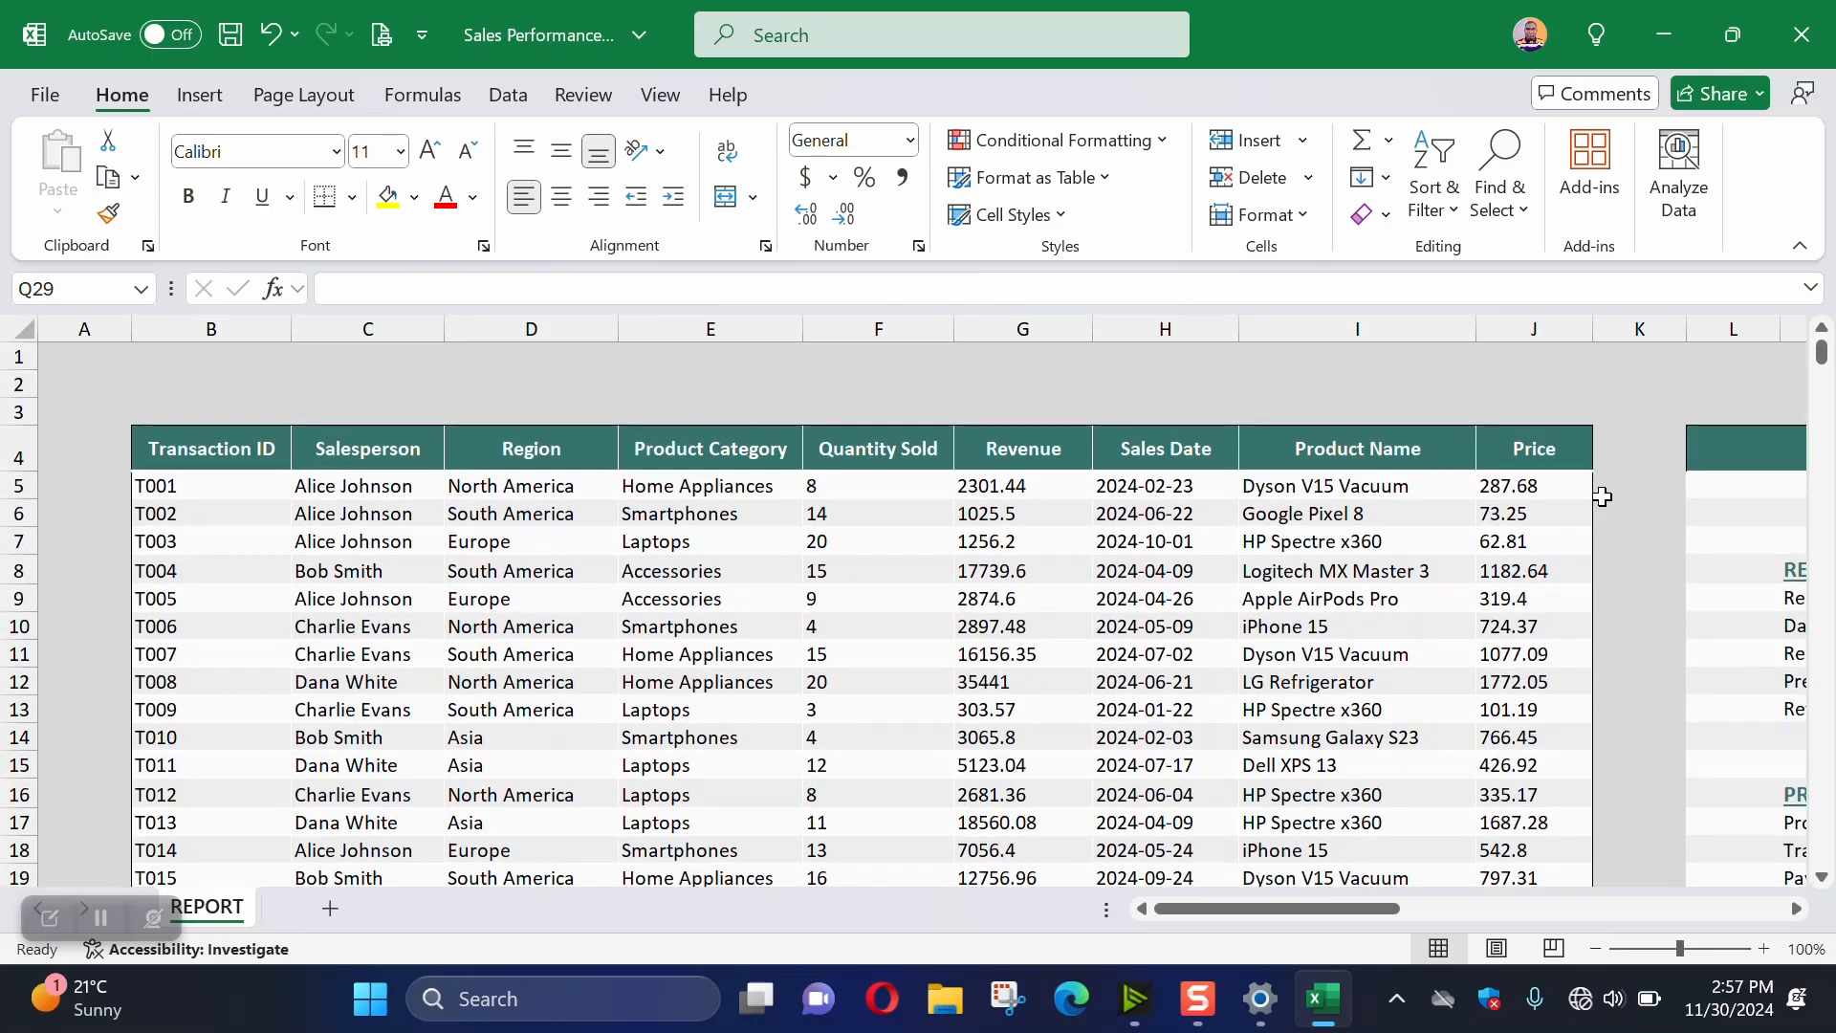
click(1534, 451)
click(1528, 490)
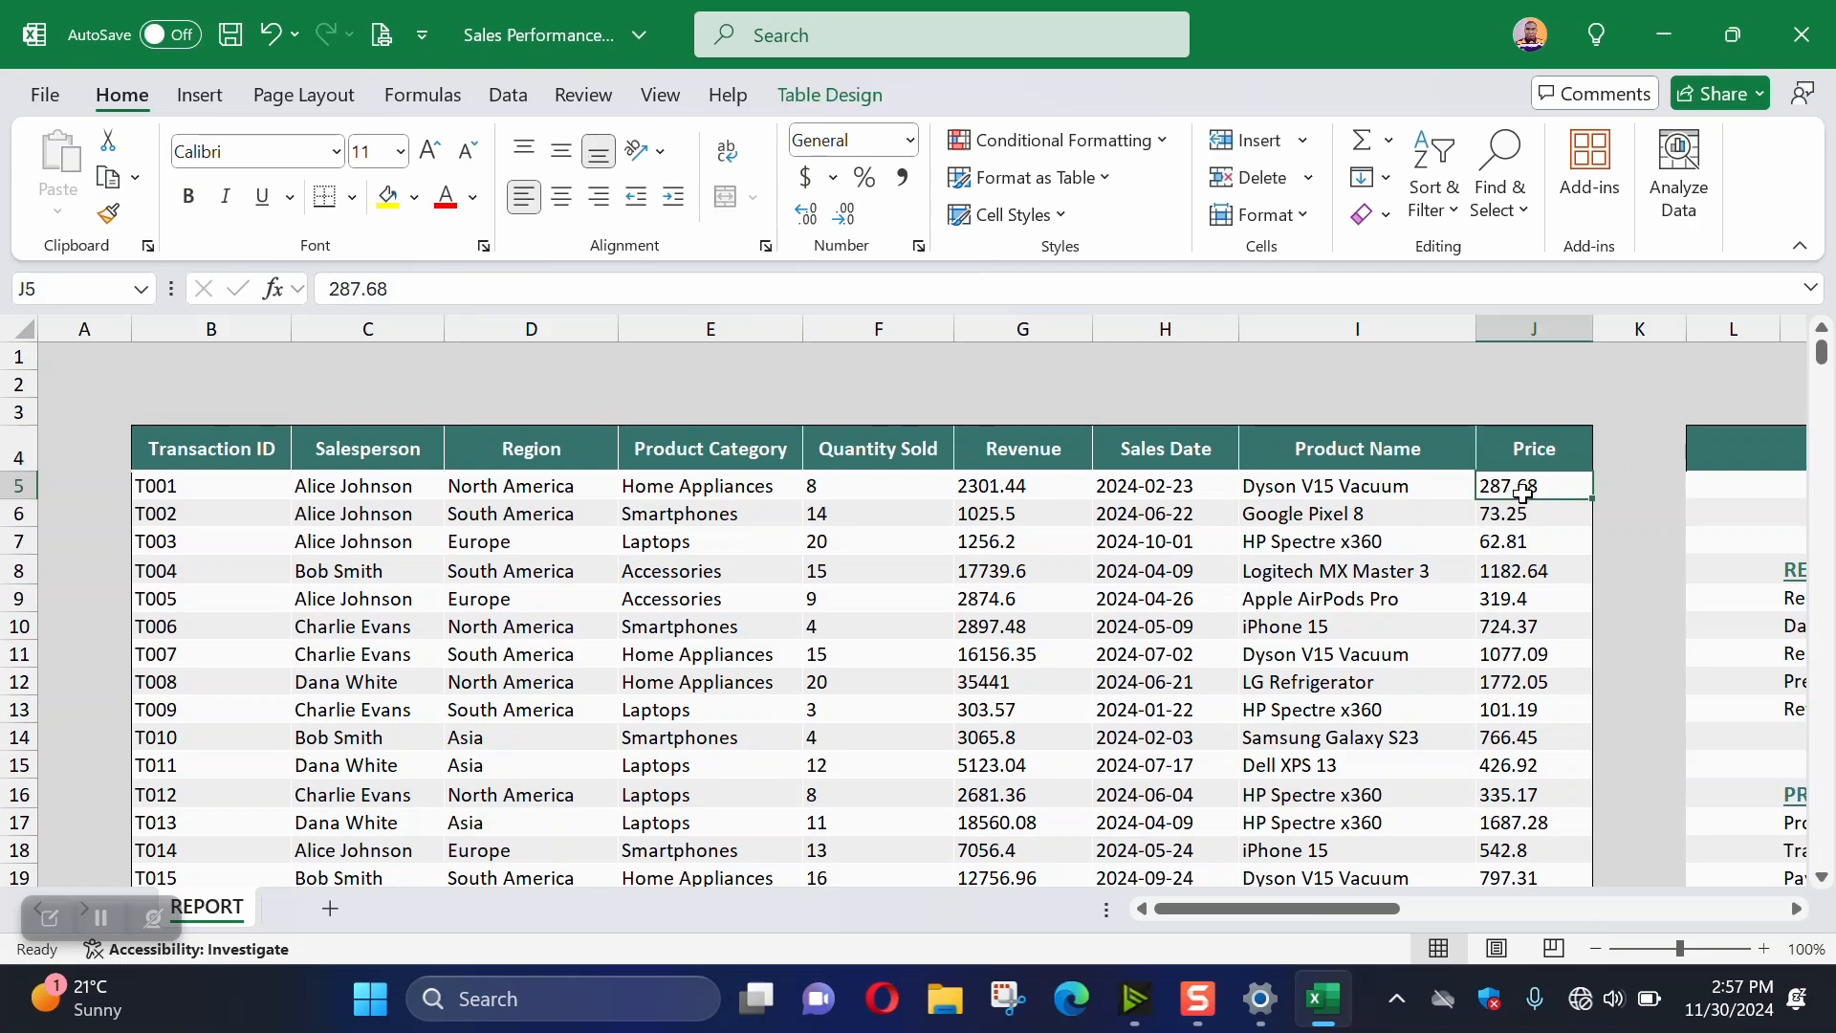
scroll(1528, 516, down, 7)
scroll(1528, 533, down, 4)
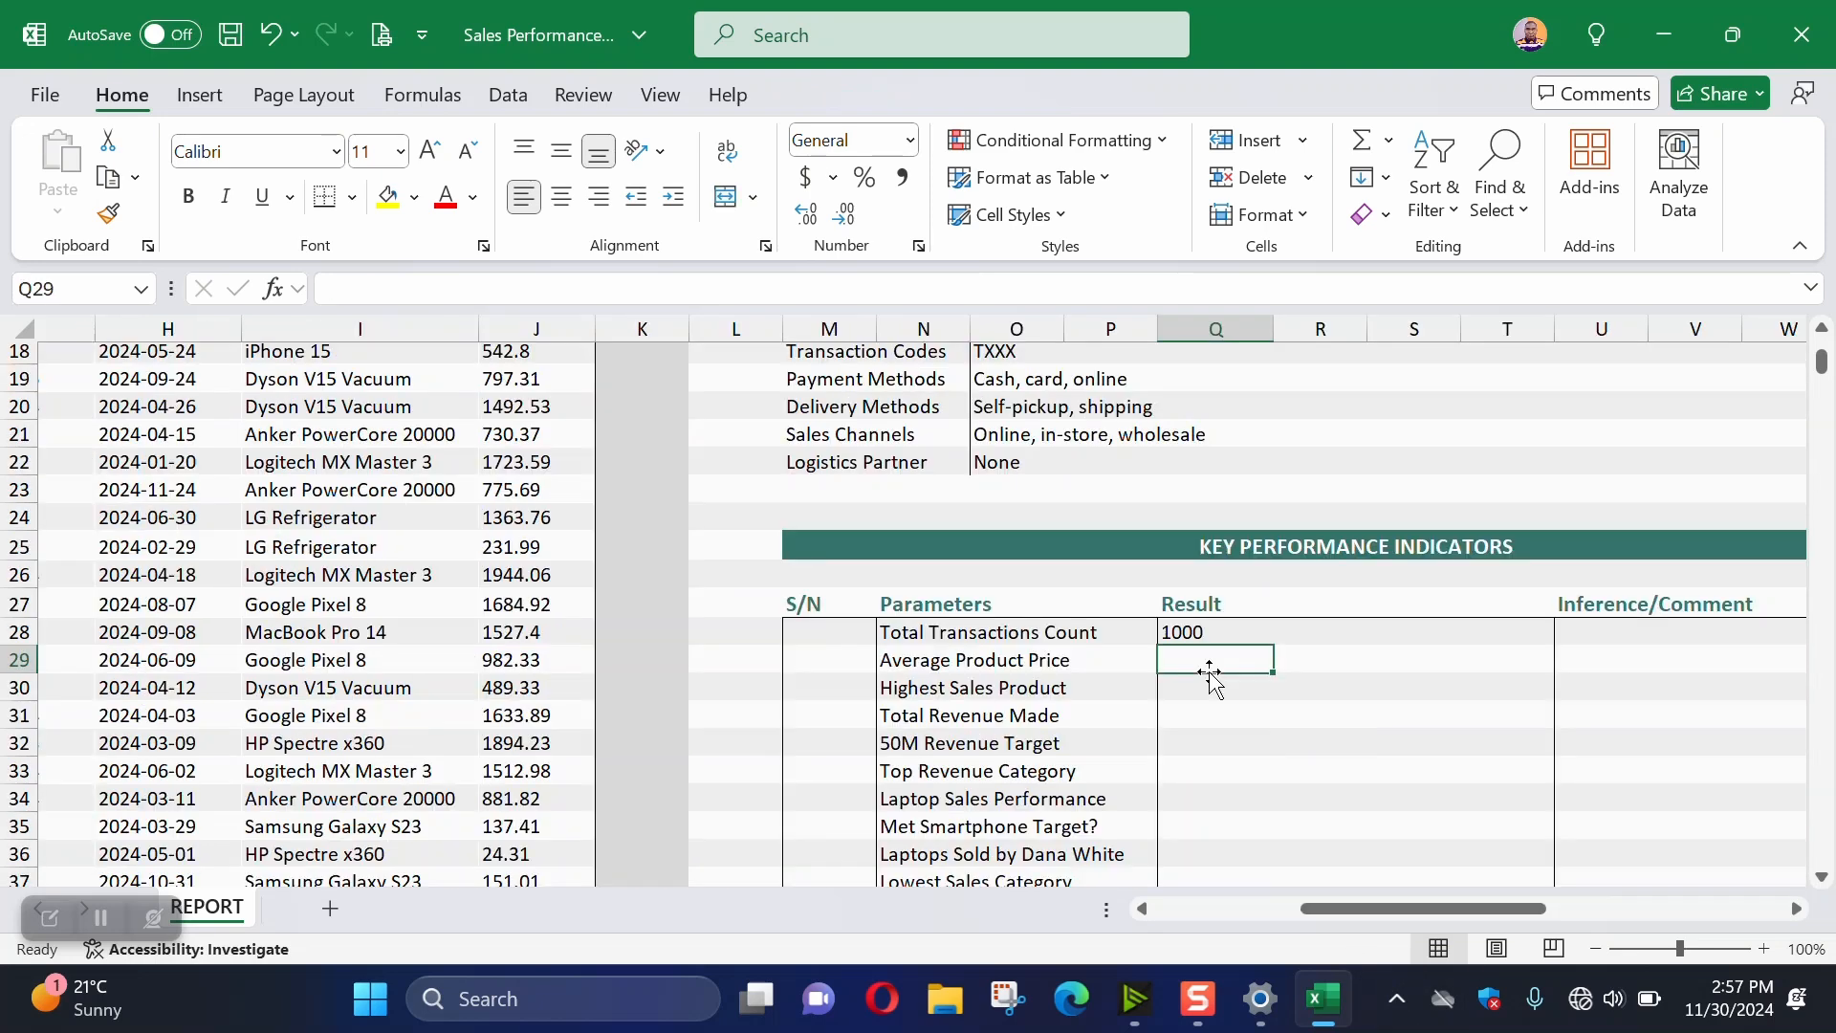
text(=)
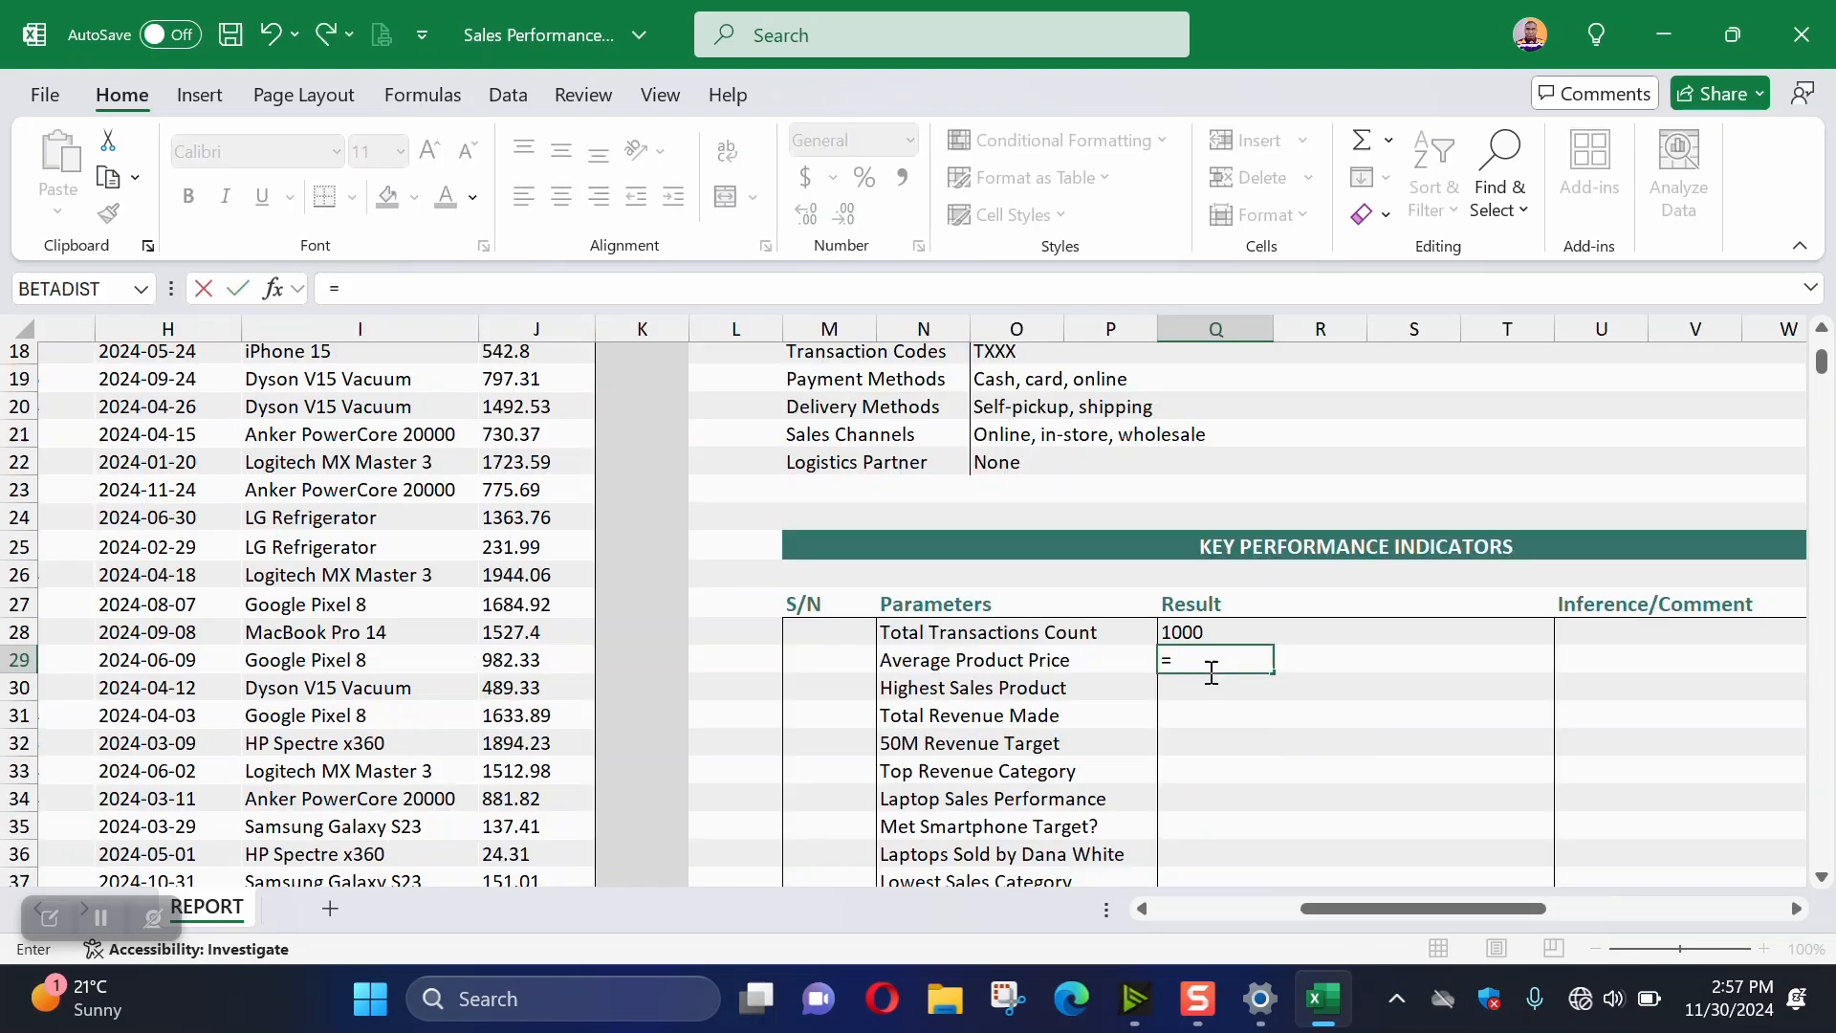
text(AVERAGE()
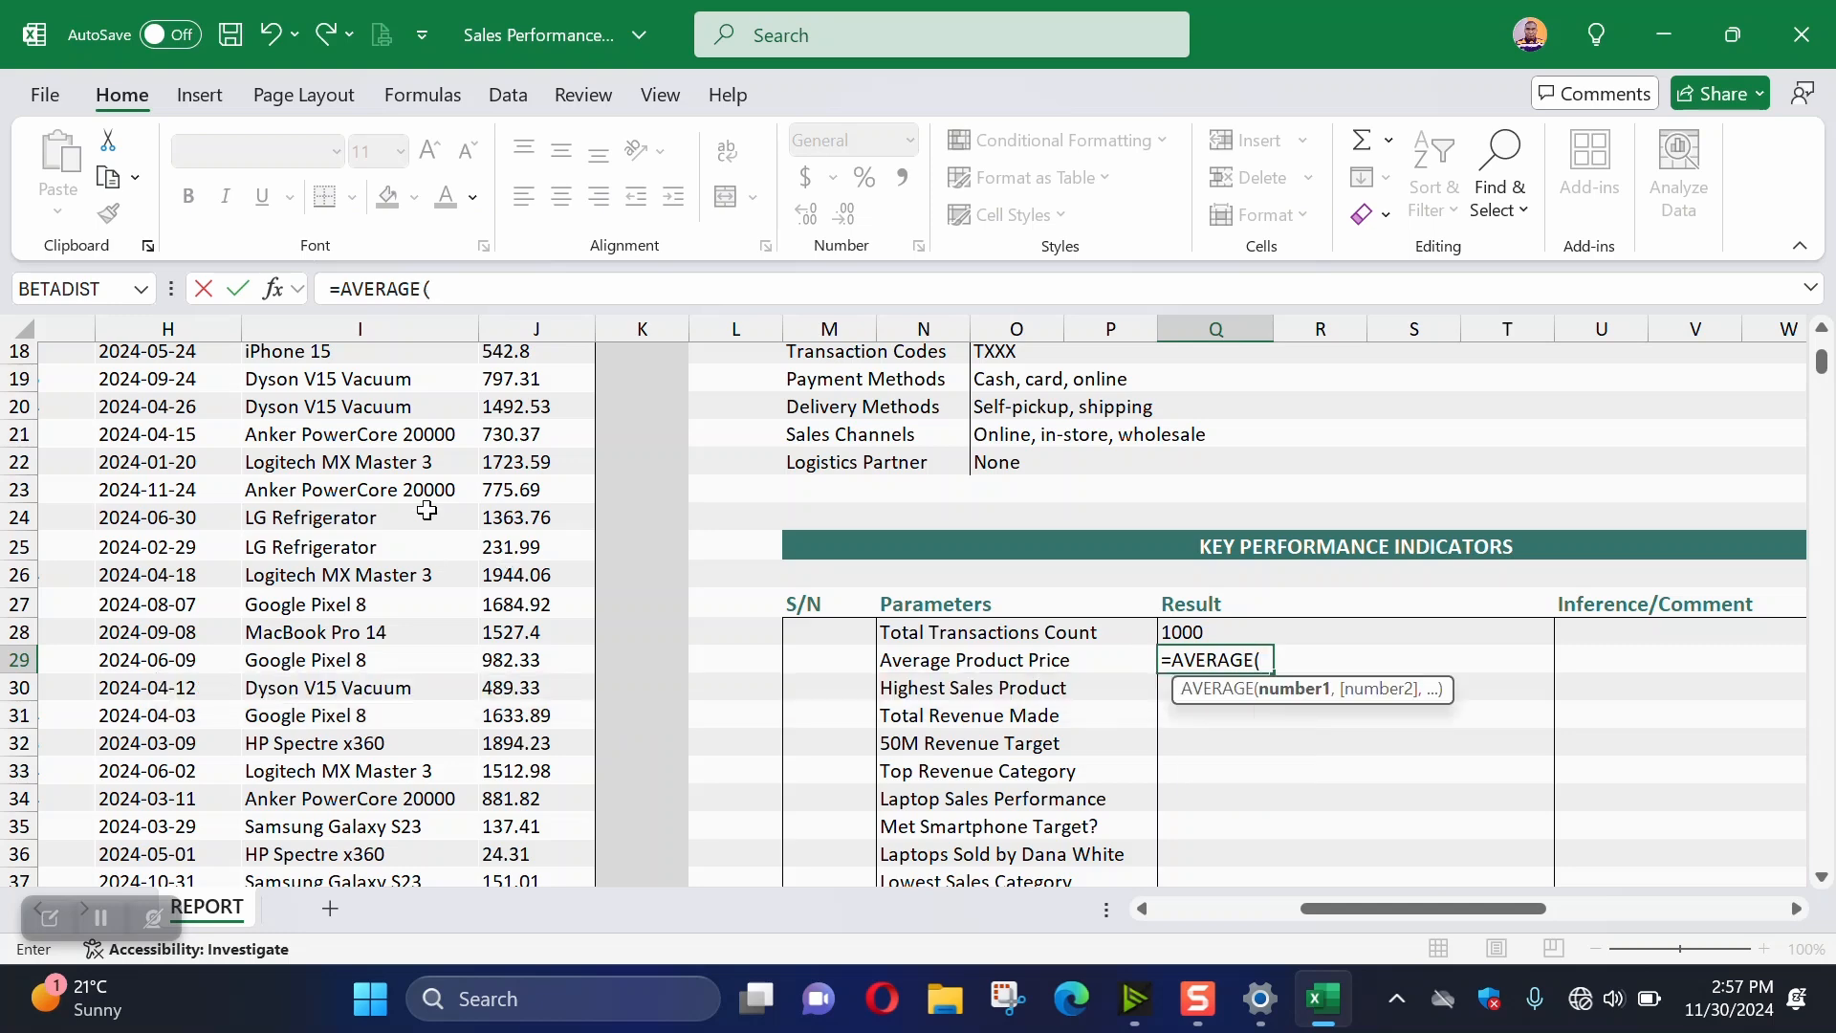
scroll(535, 431, up, 6)
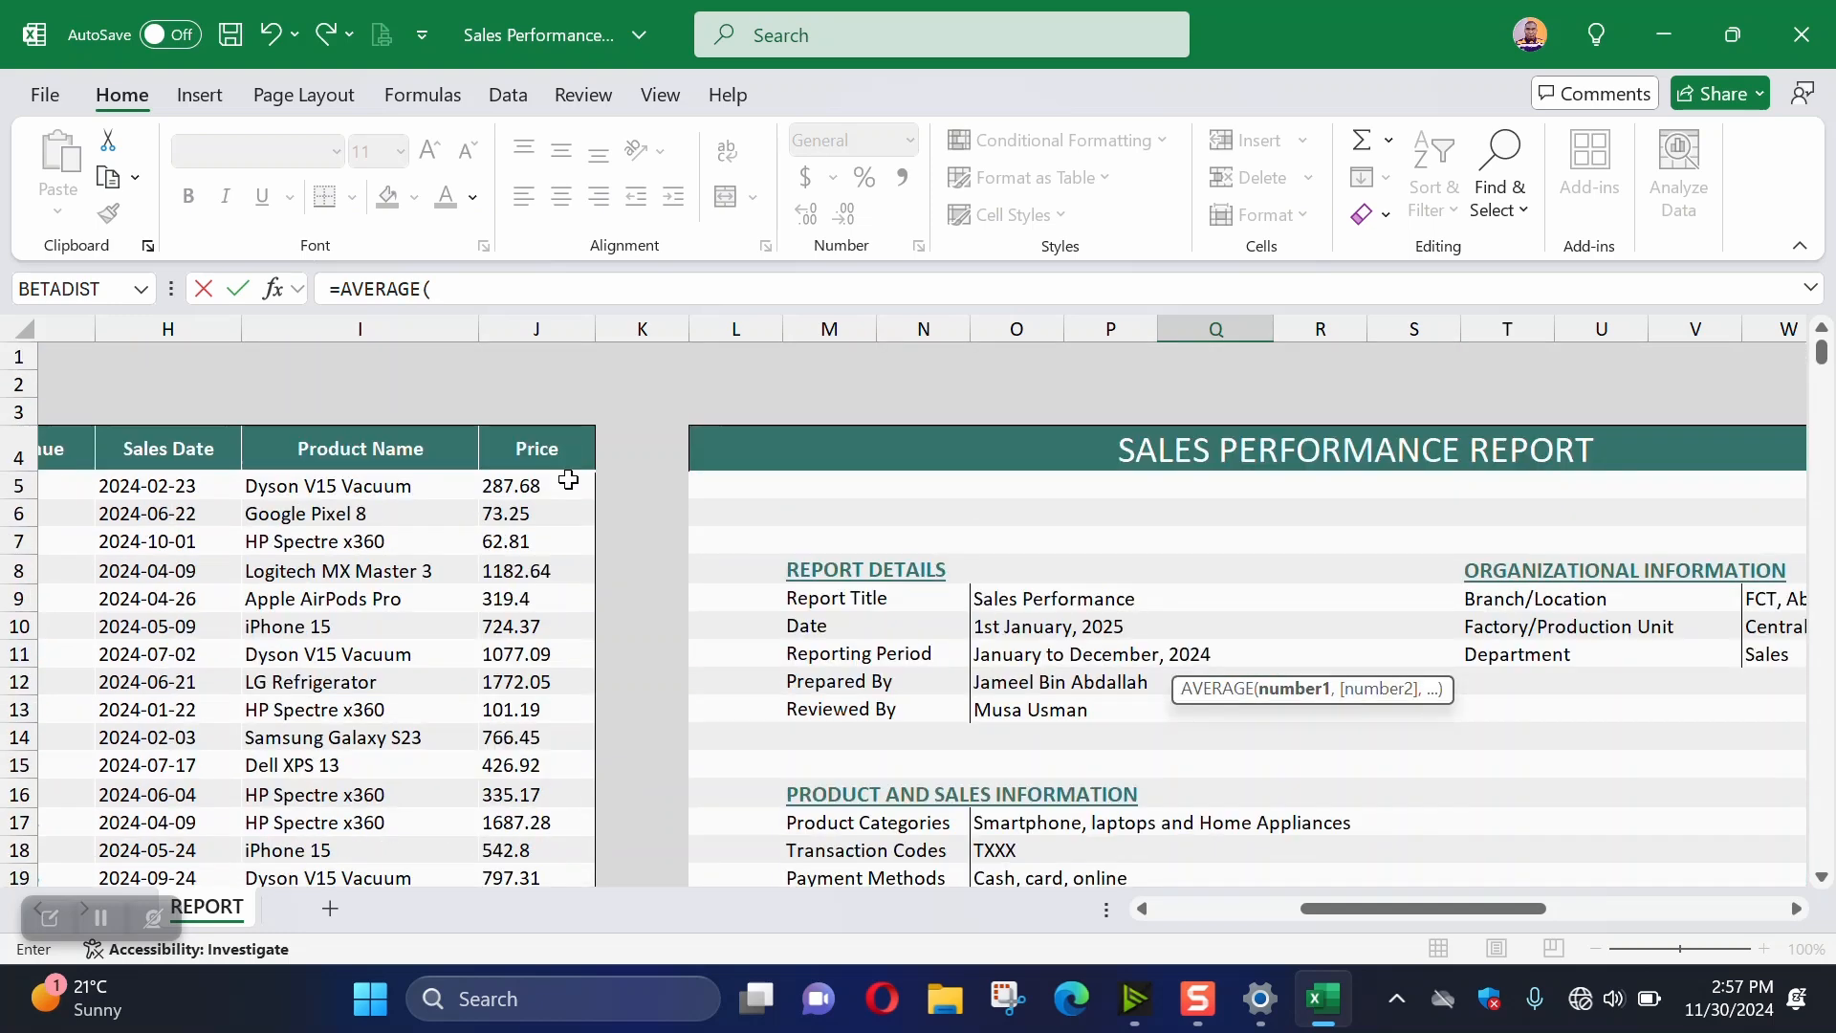
click(529, 485)
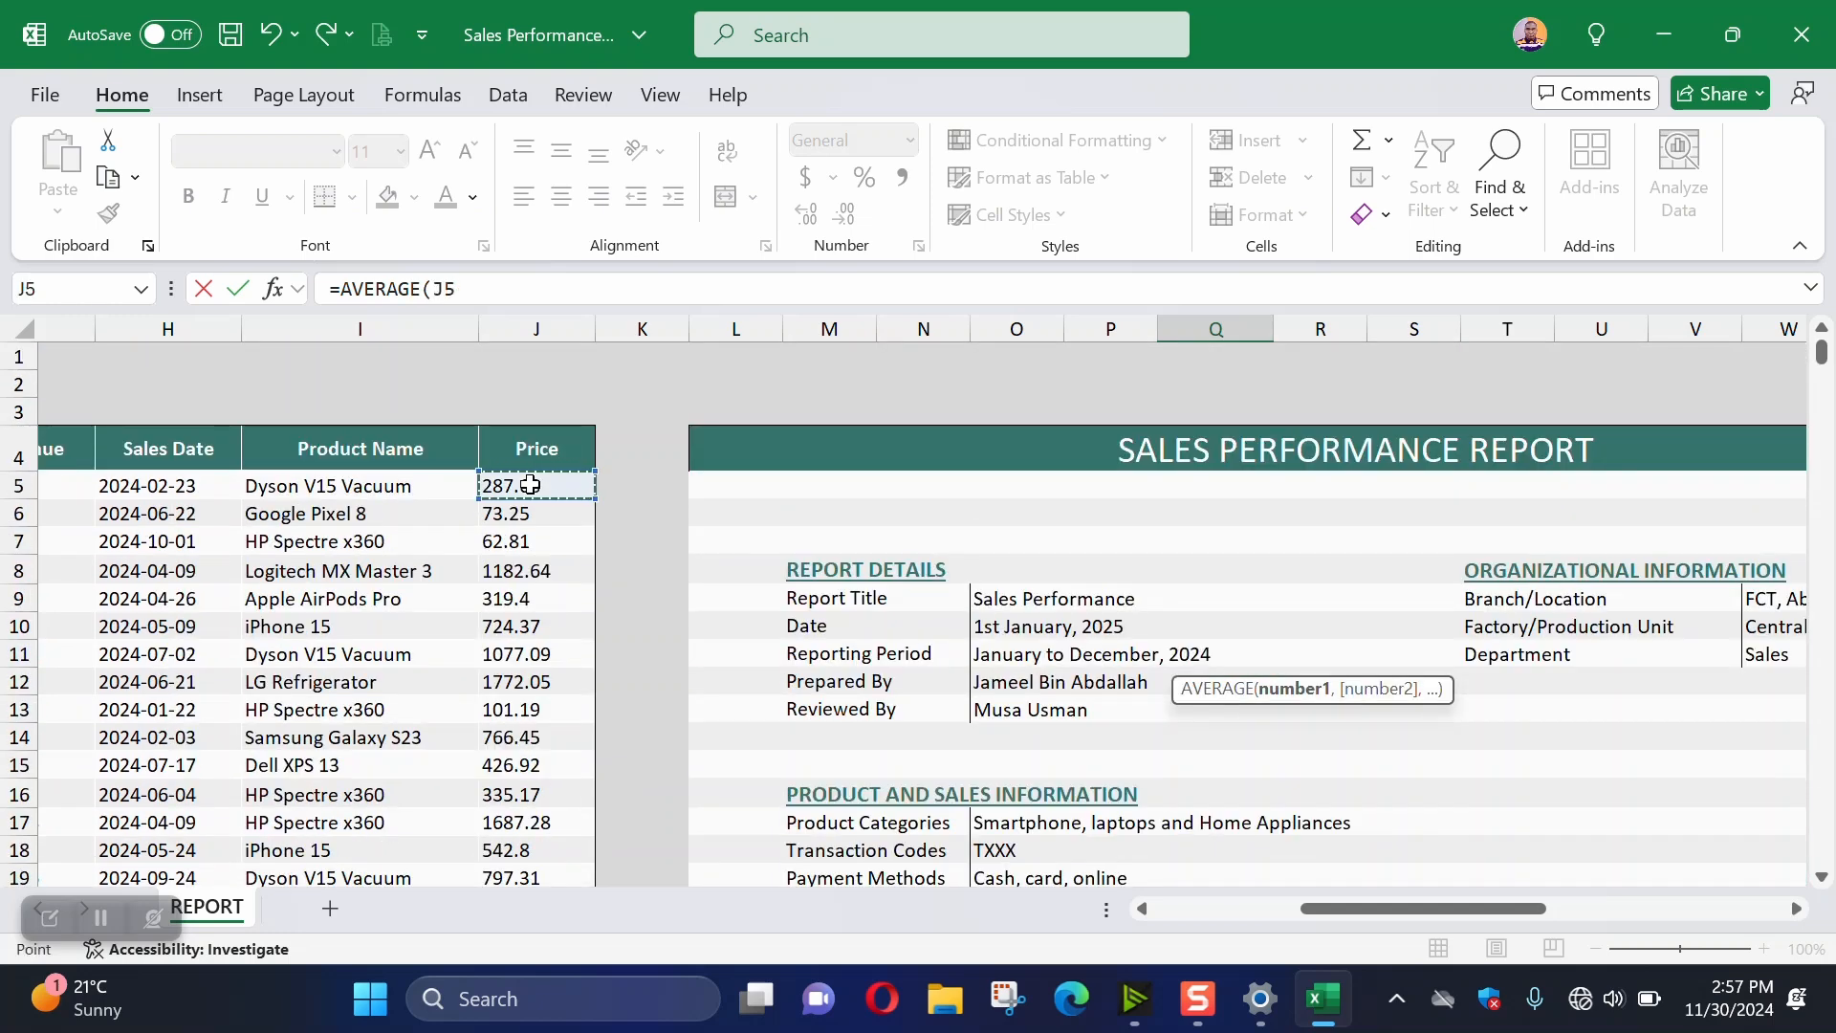
key(ctrl+shift+Down)
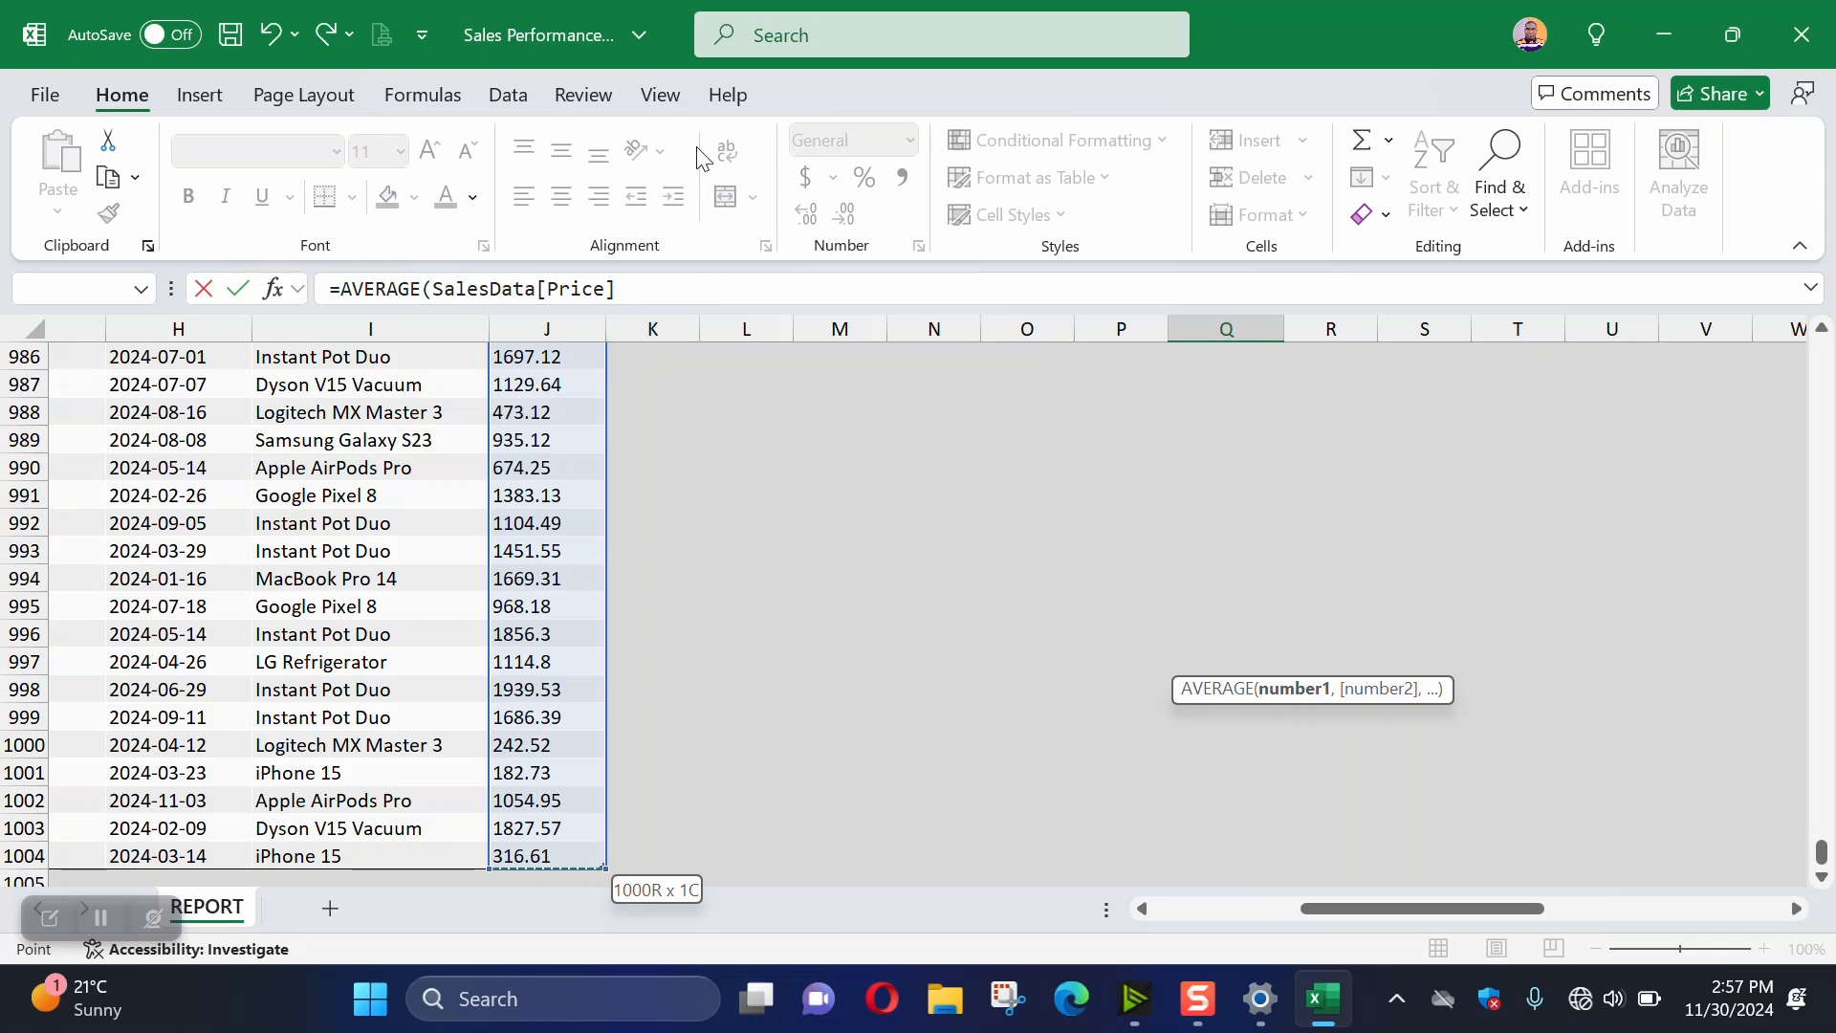
click(640, 292)
text())
key(Return)
scroll(1196, 669, up, 4)
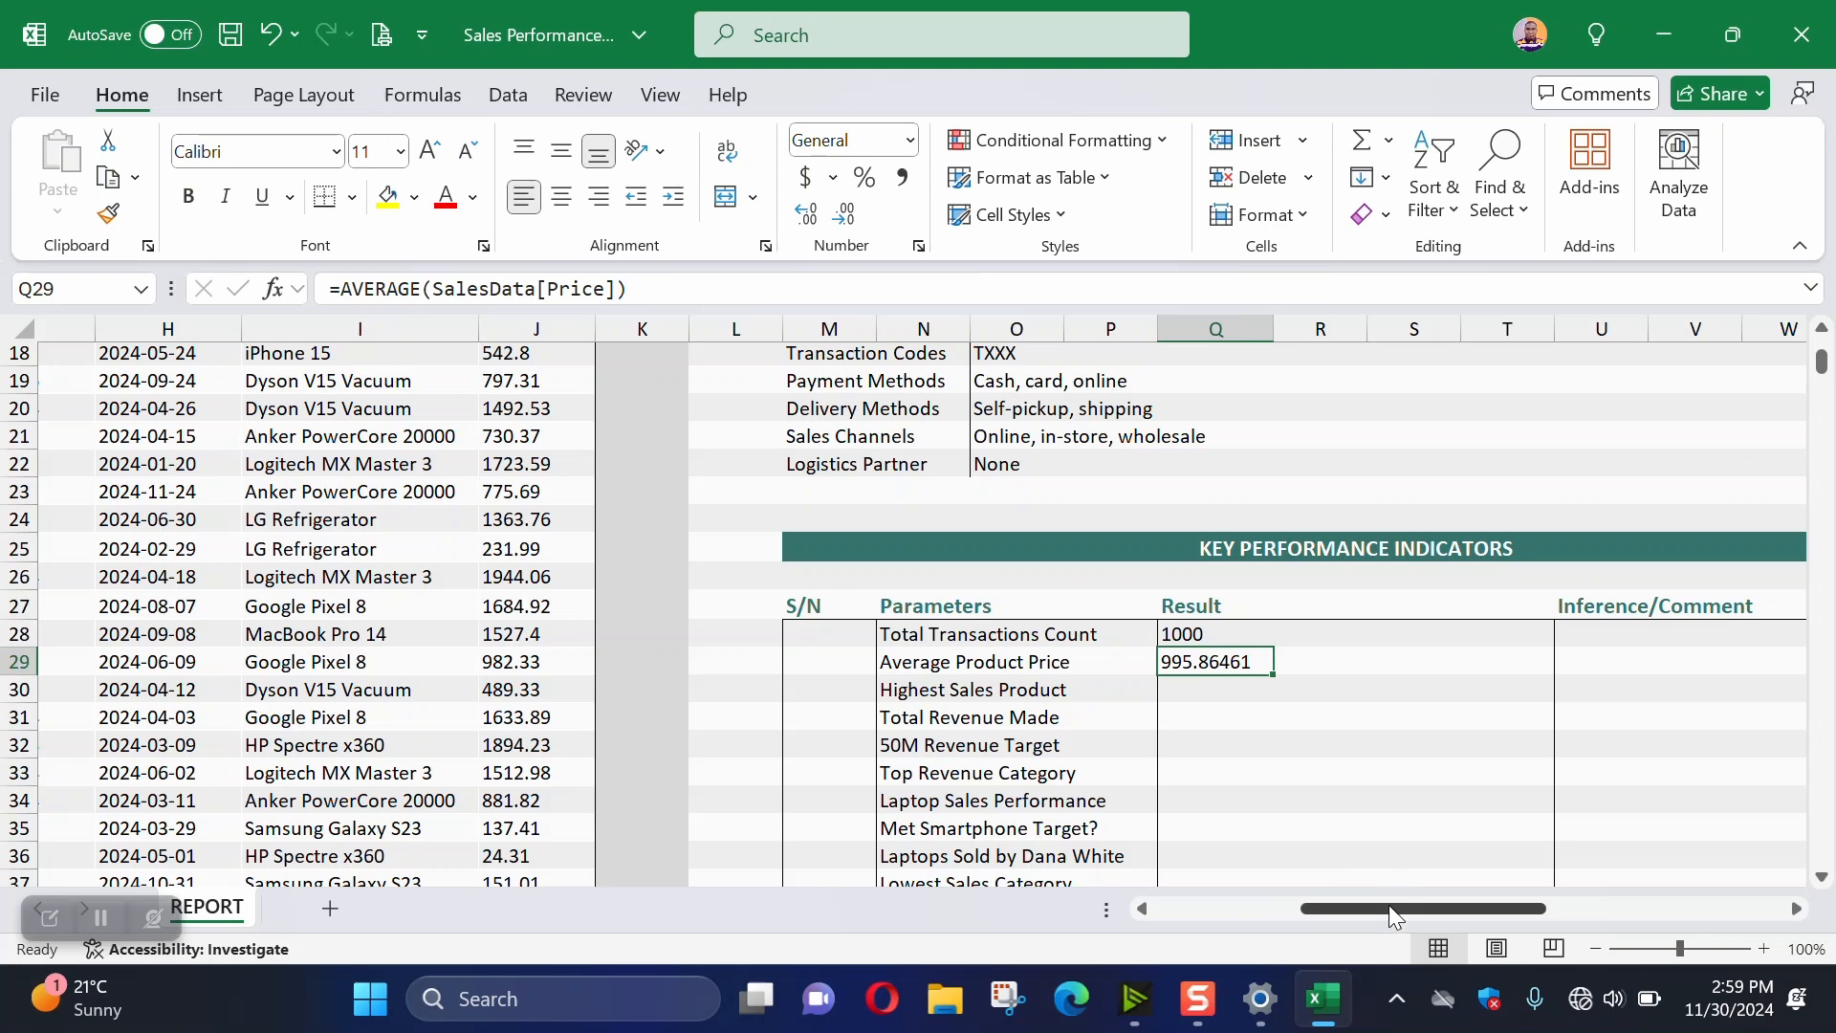
Review the question on which product generates the highest sales, then check the Product Category and Revenue columns in the sales table
drag(1388, 904, 1550, 904)
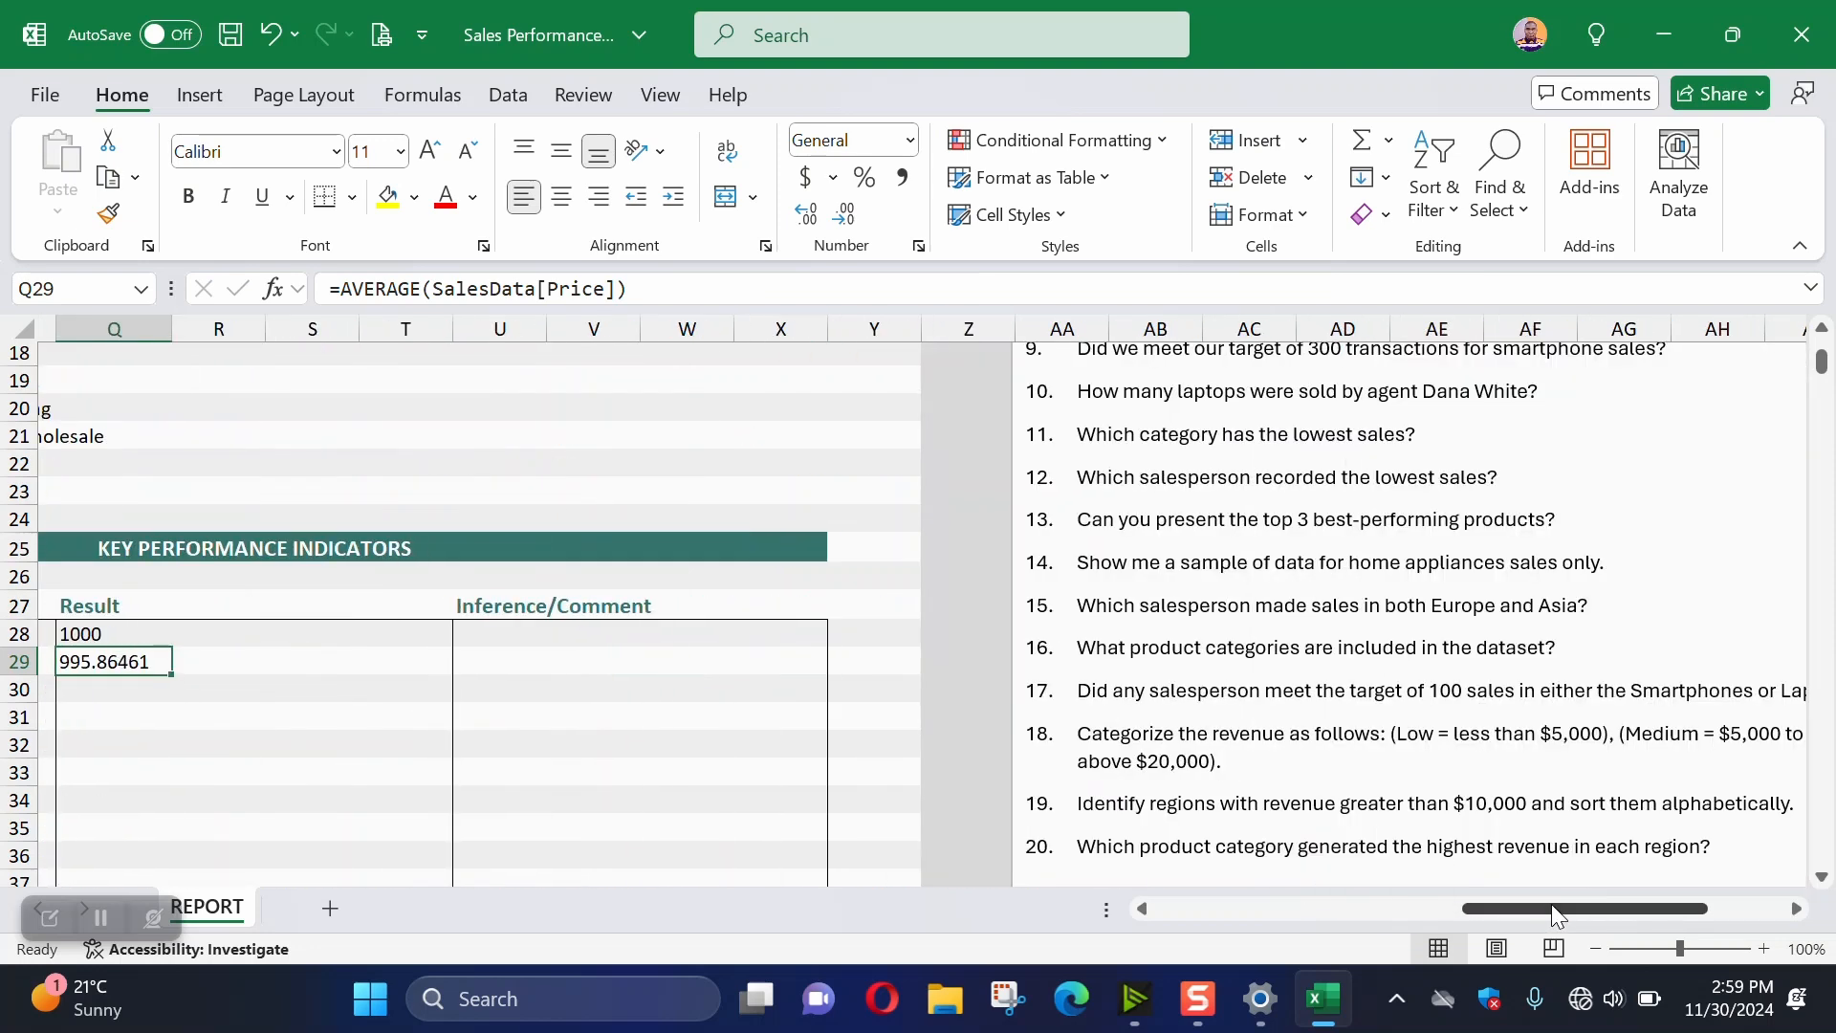
scroll(1195, 617, up, 4)
scroll(1099, 507, up, 2)
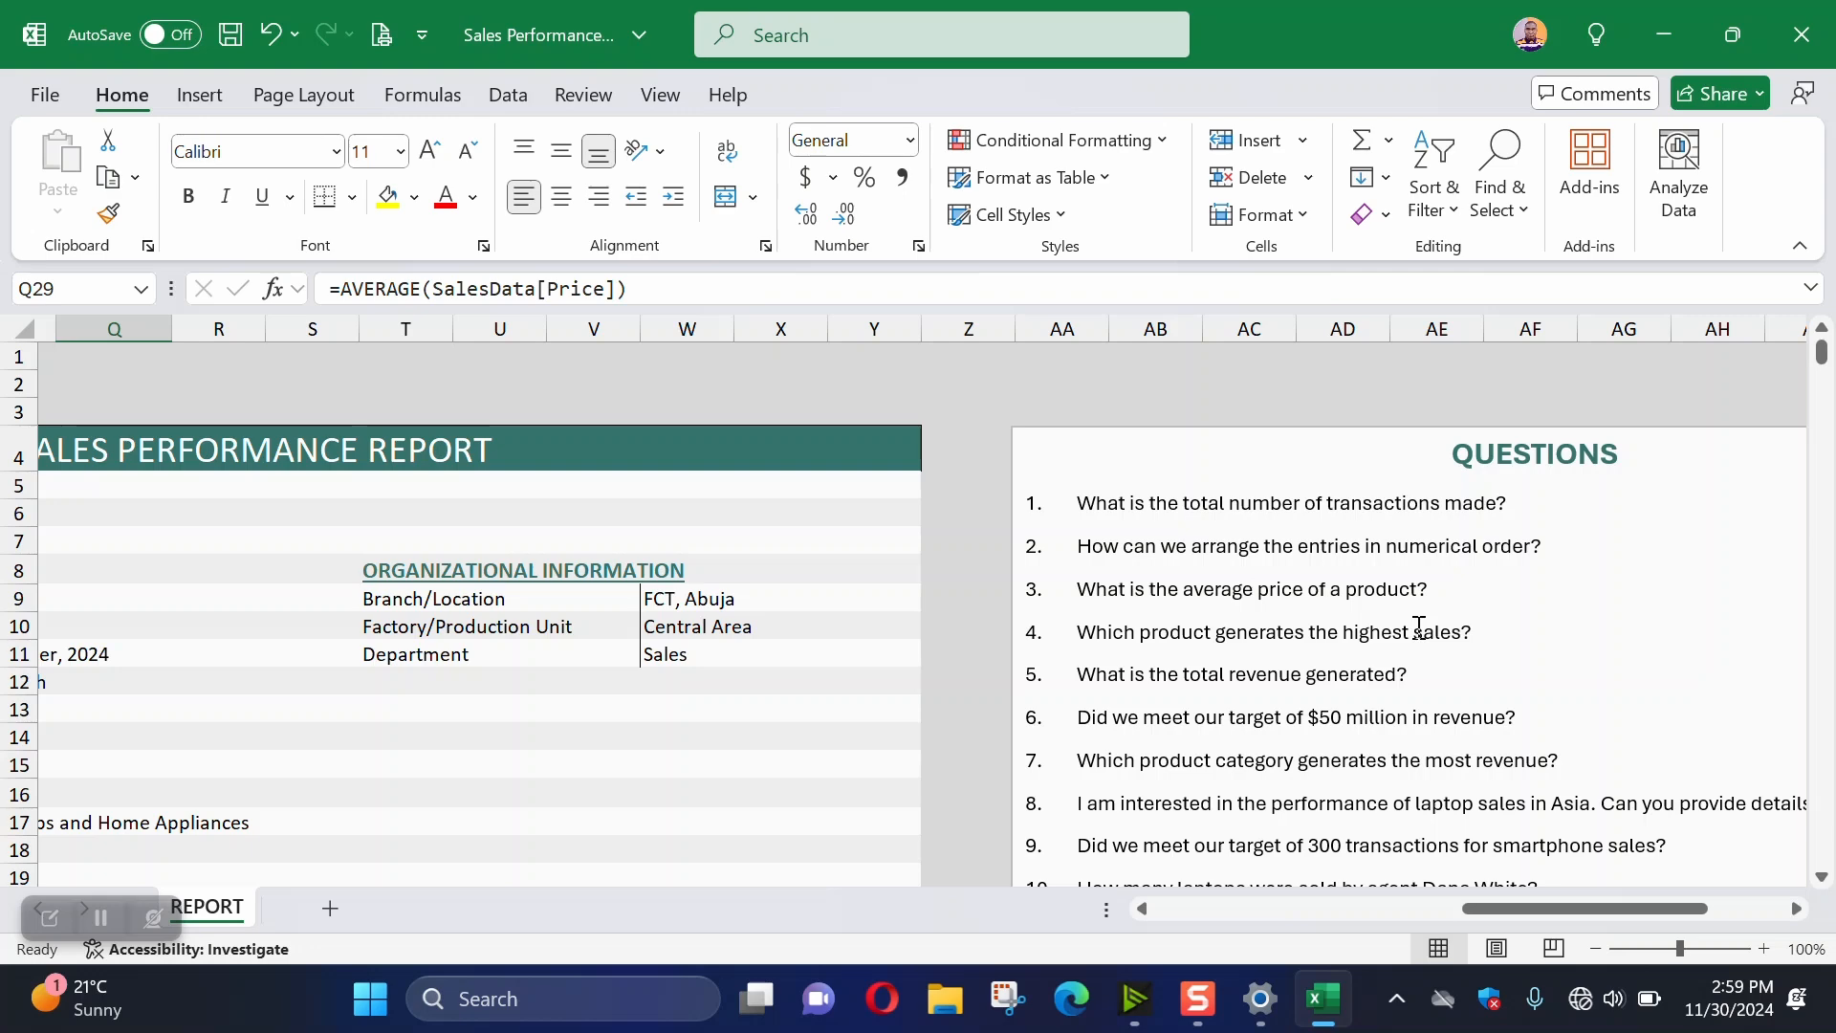
drag(1603, 907, 1293, 910)
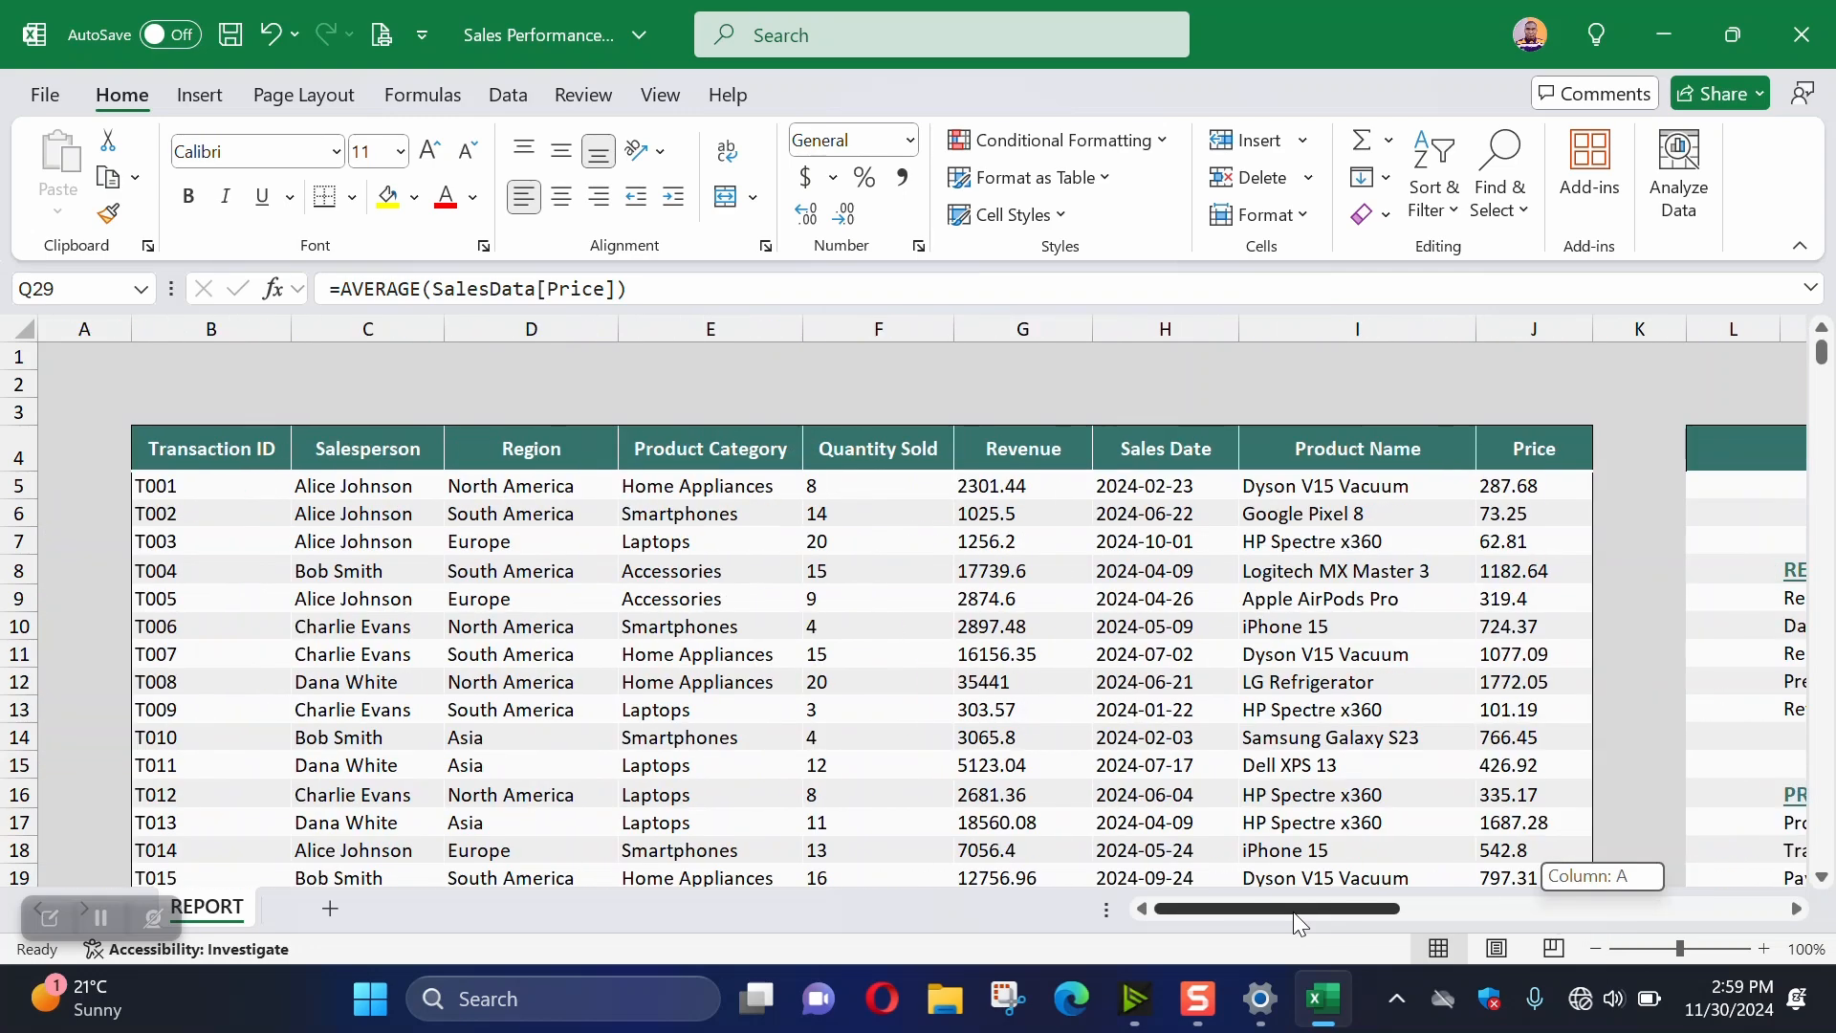
click(677, 484)
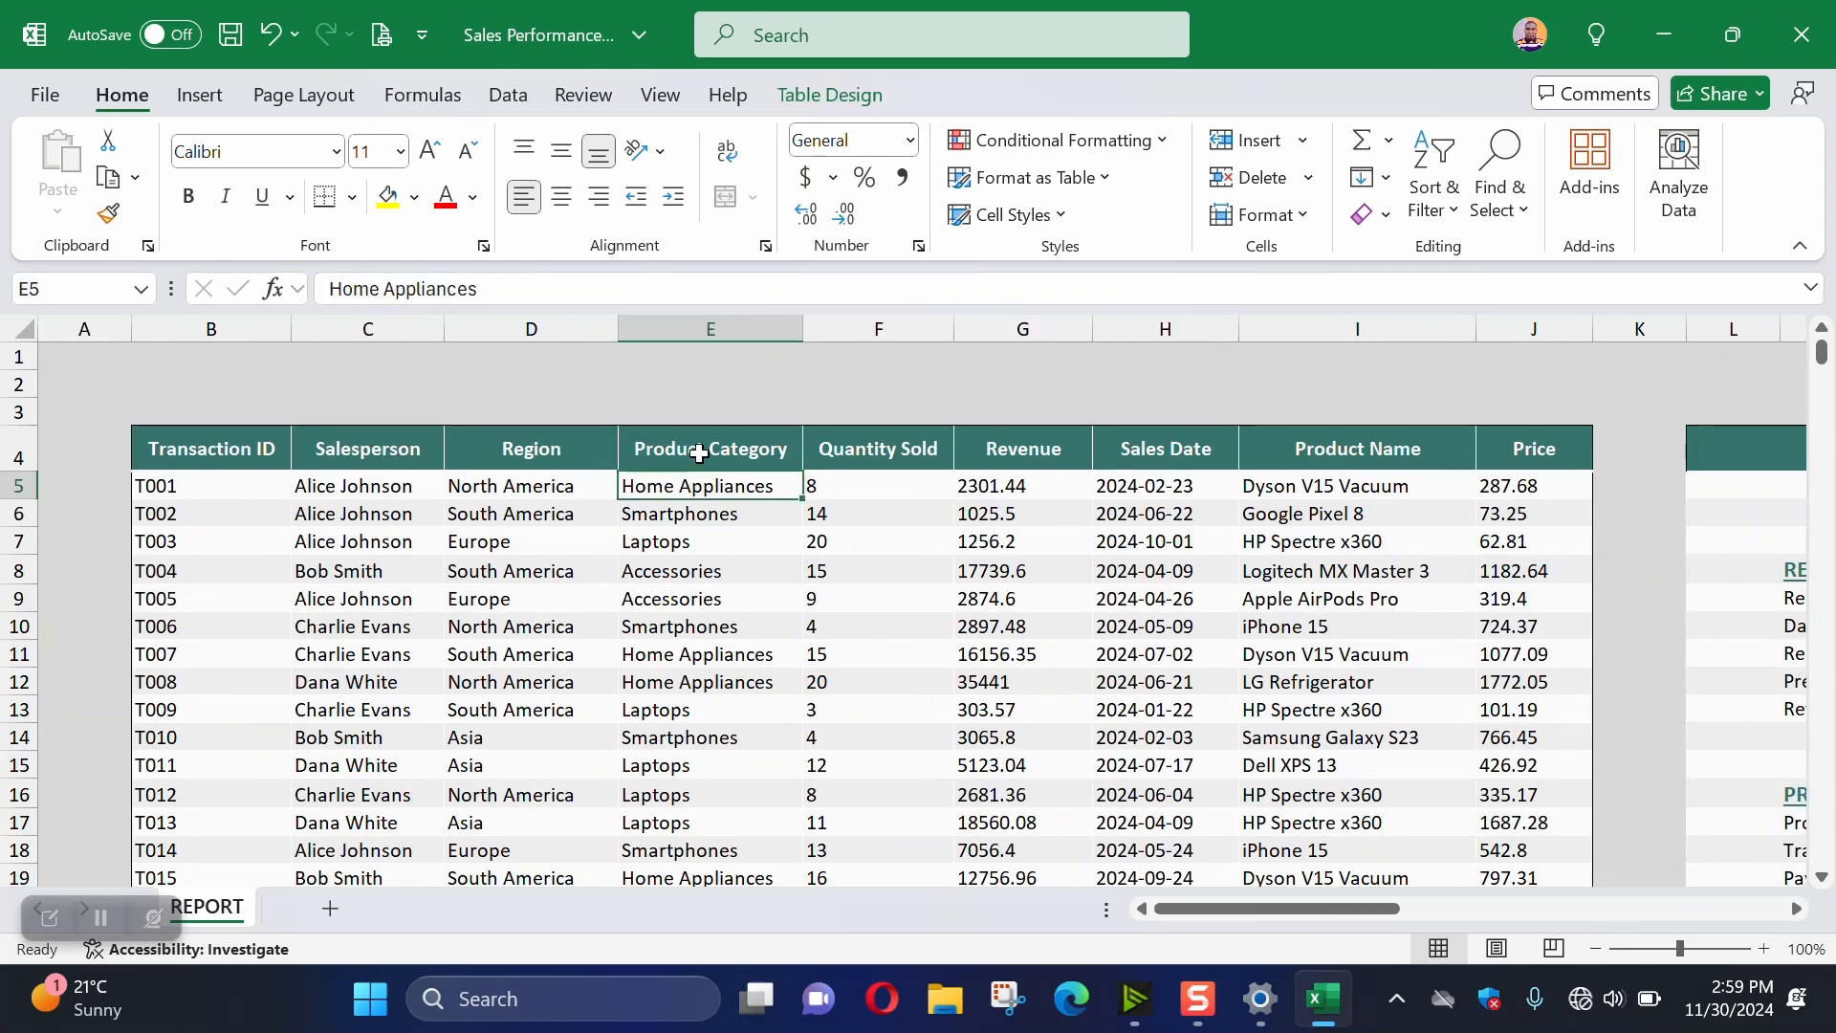
click(1014, 494)
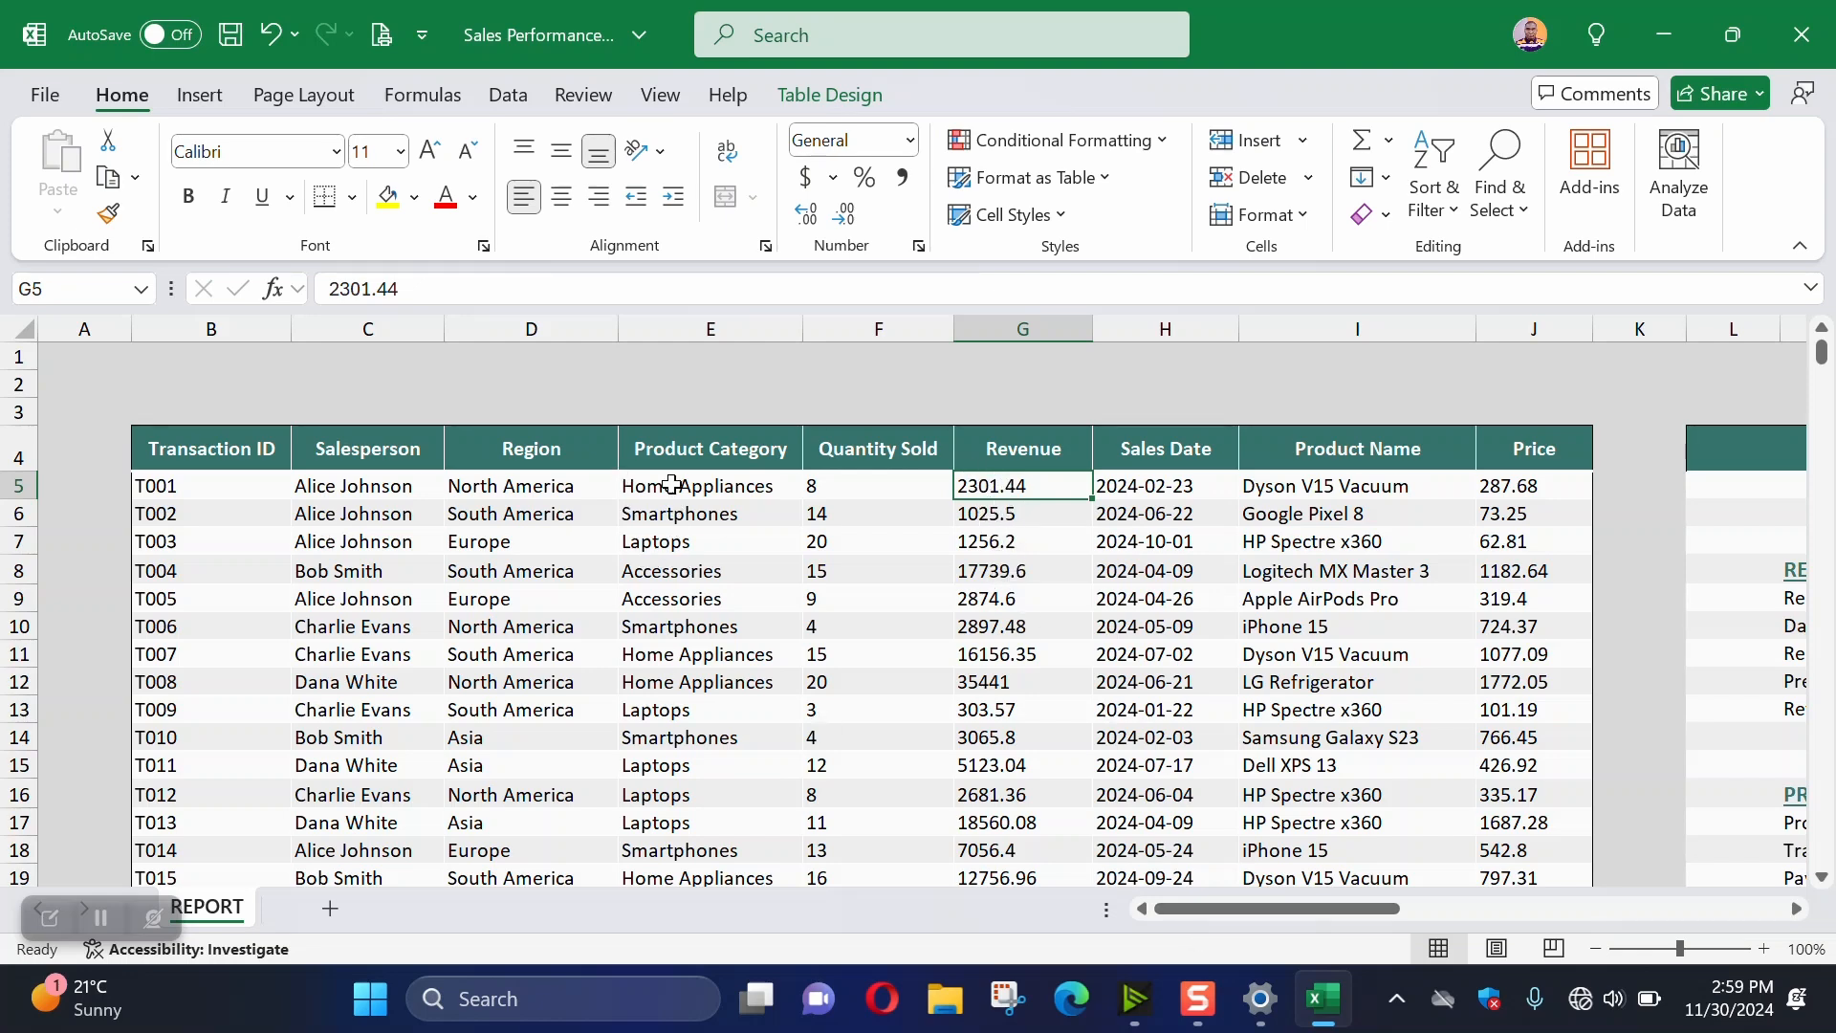
Write =MAX(SalesData[Revenue]) in Q30 for Highest Sales Product and preview what the MAX expression evaluates to
drag(1165, 910, 1329, 908)
scroll(959, 717, down, 6)
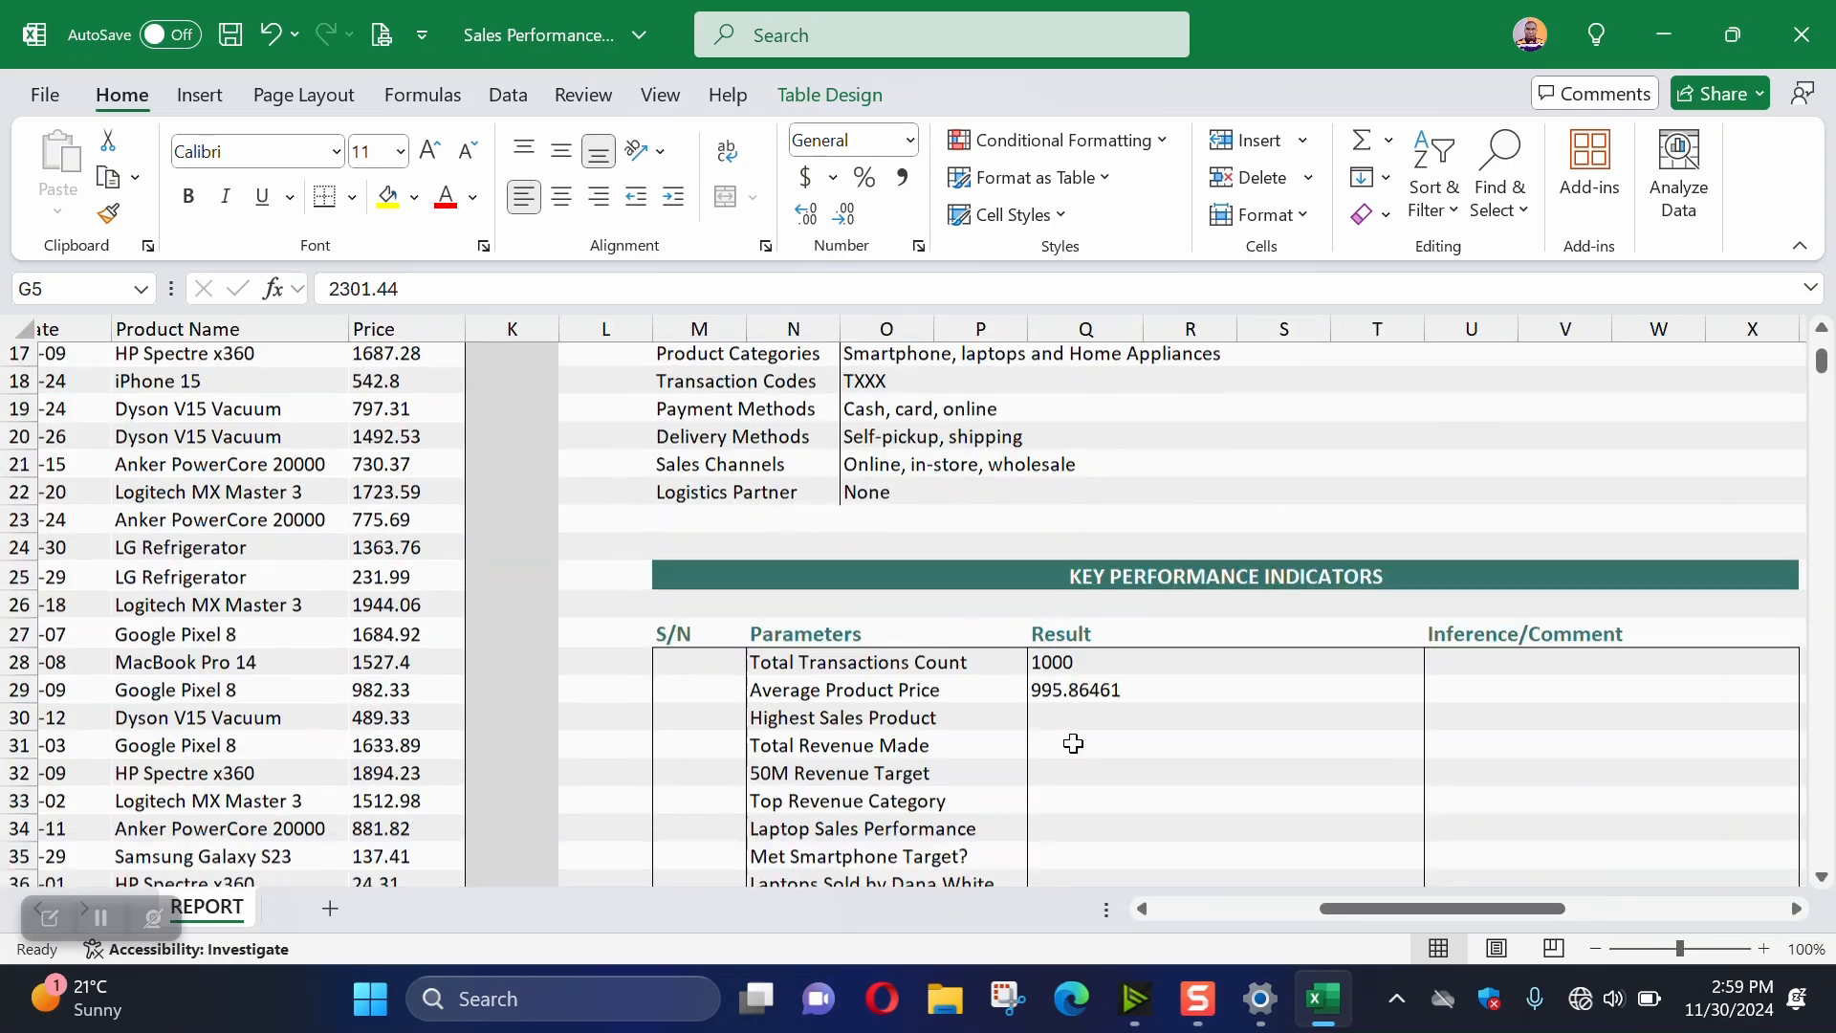
click(1078, 689)
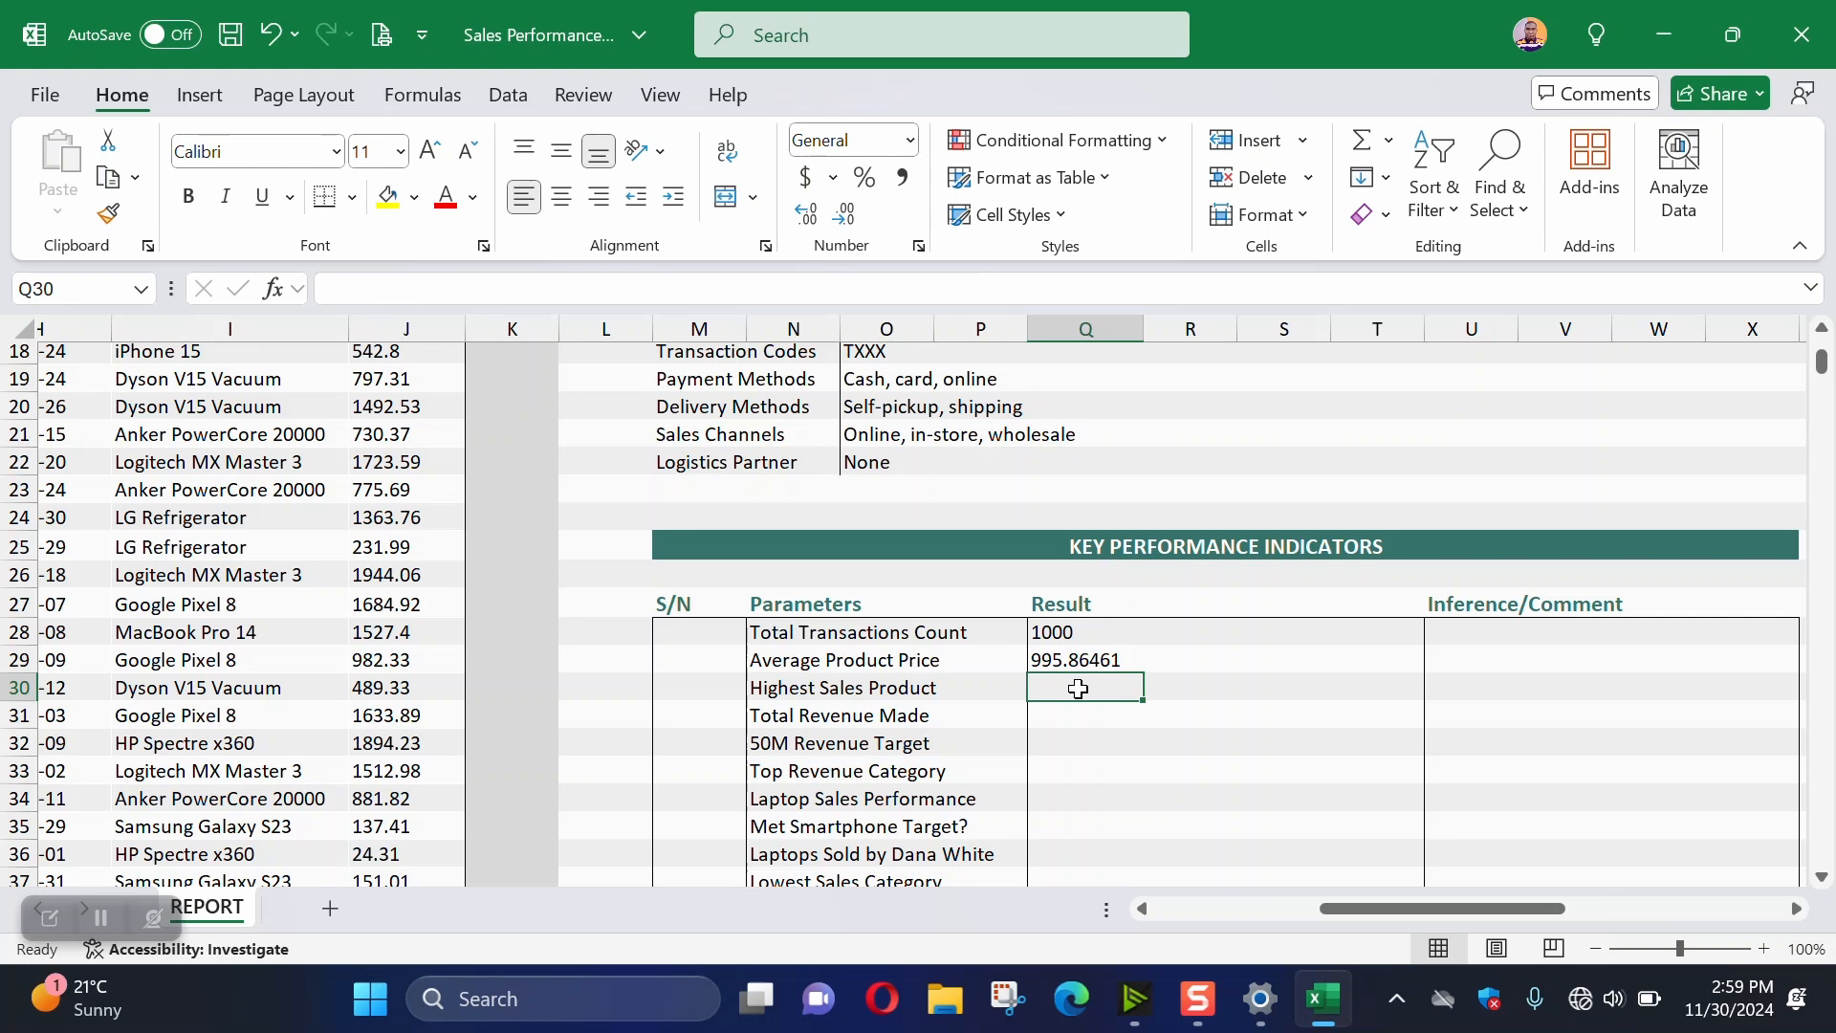
text(=)
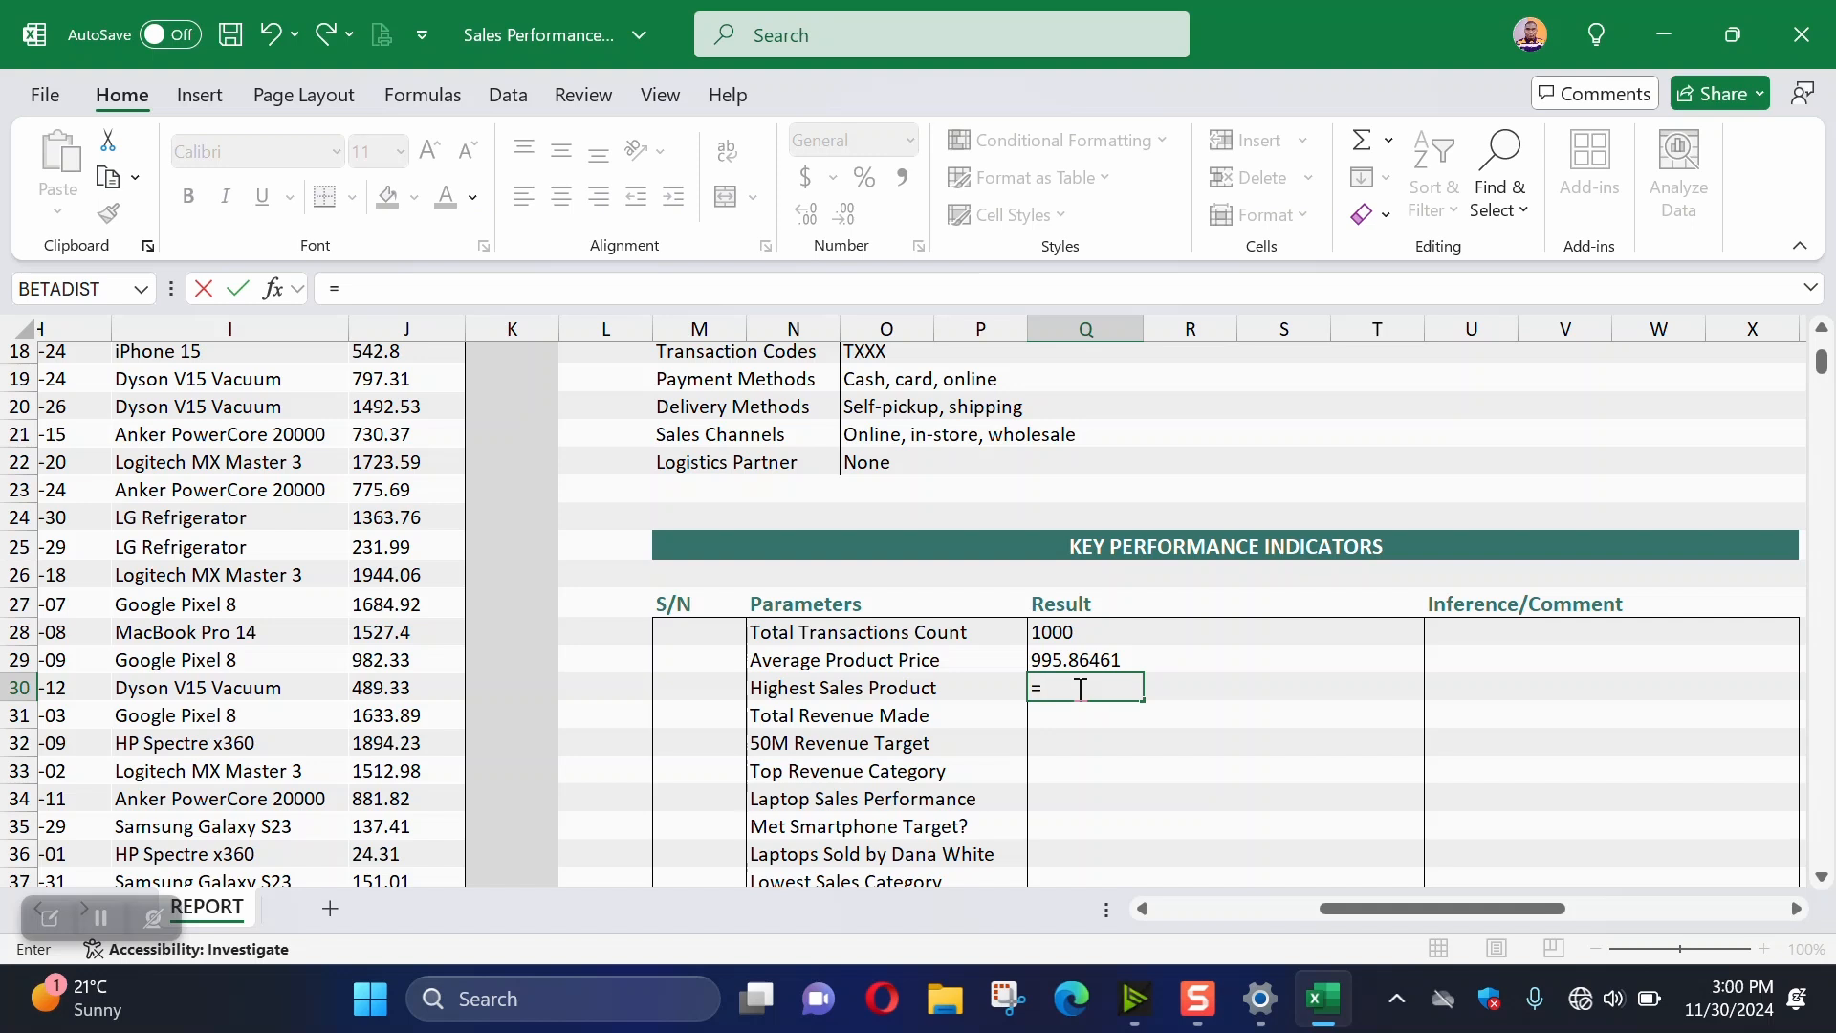
text(M)
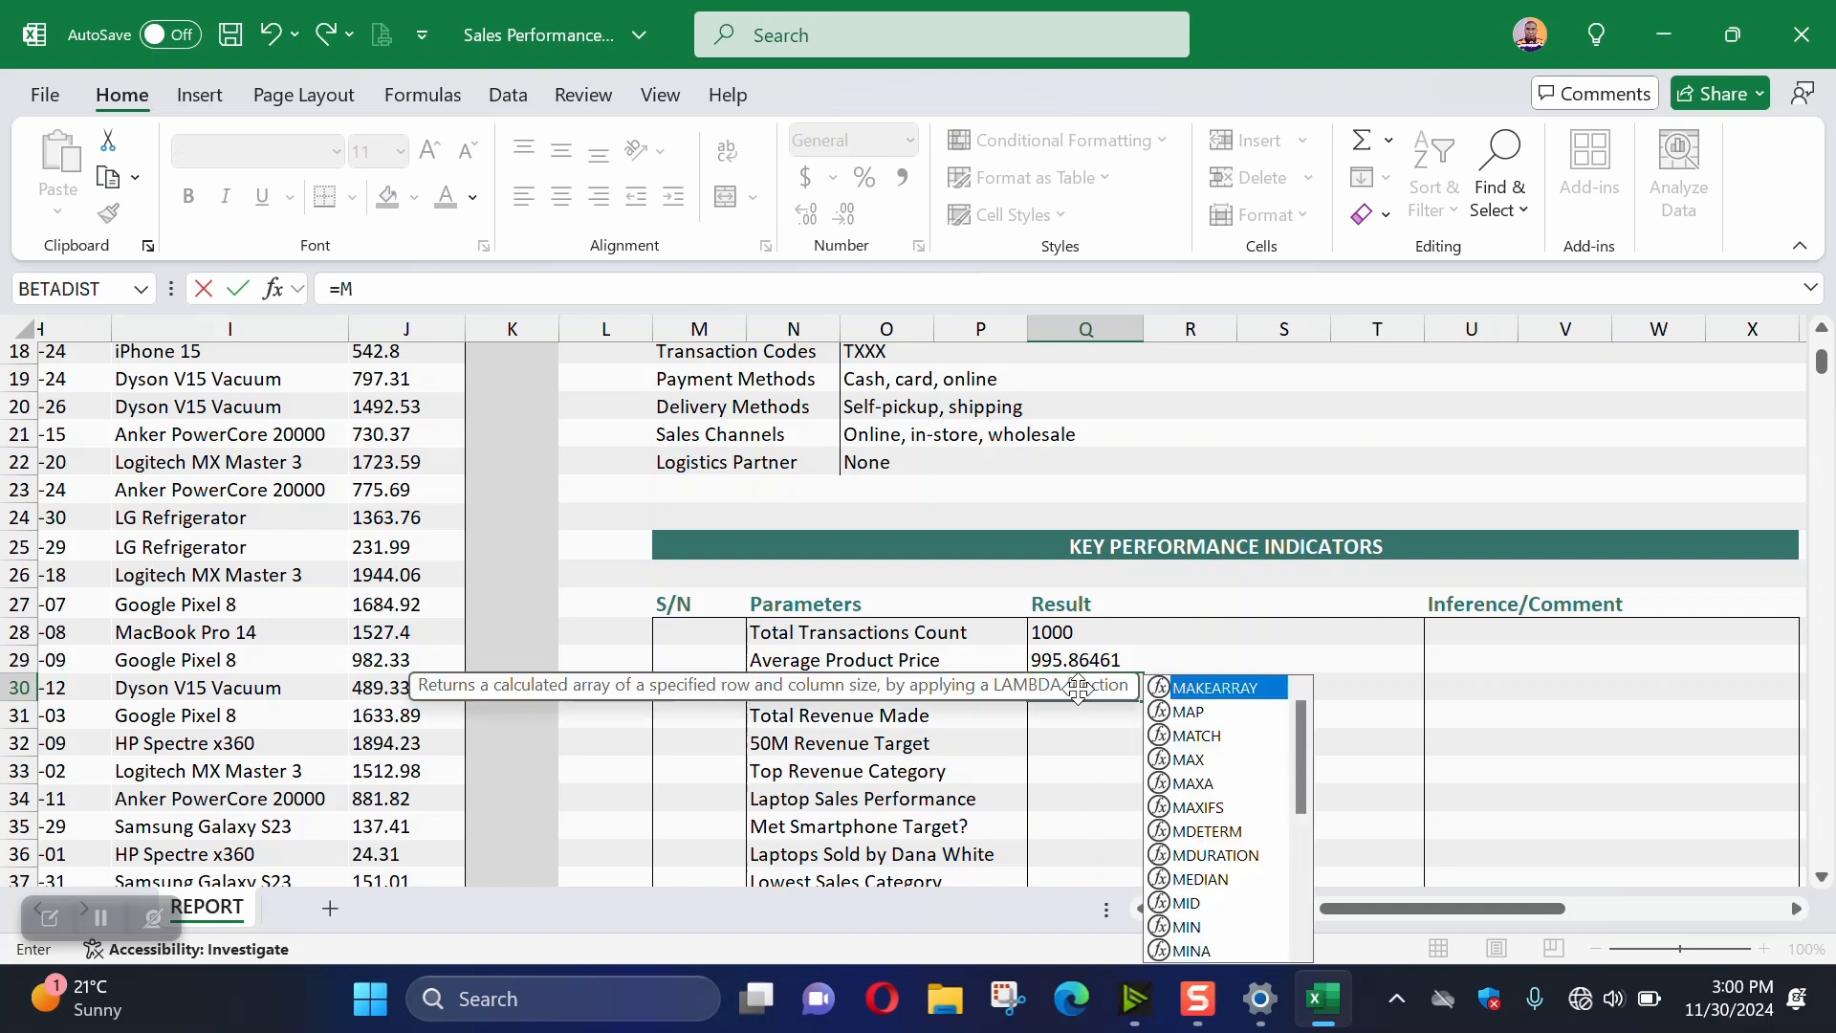
text(AX()
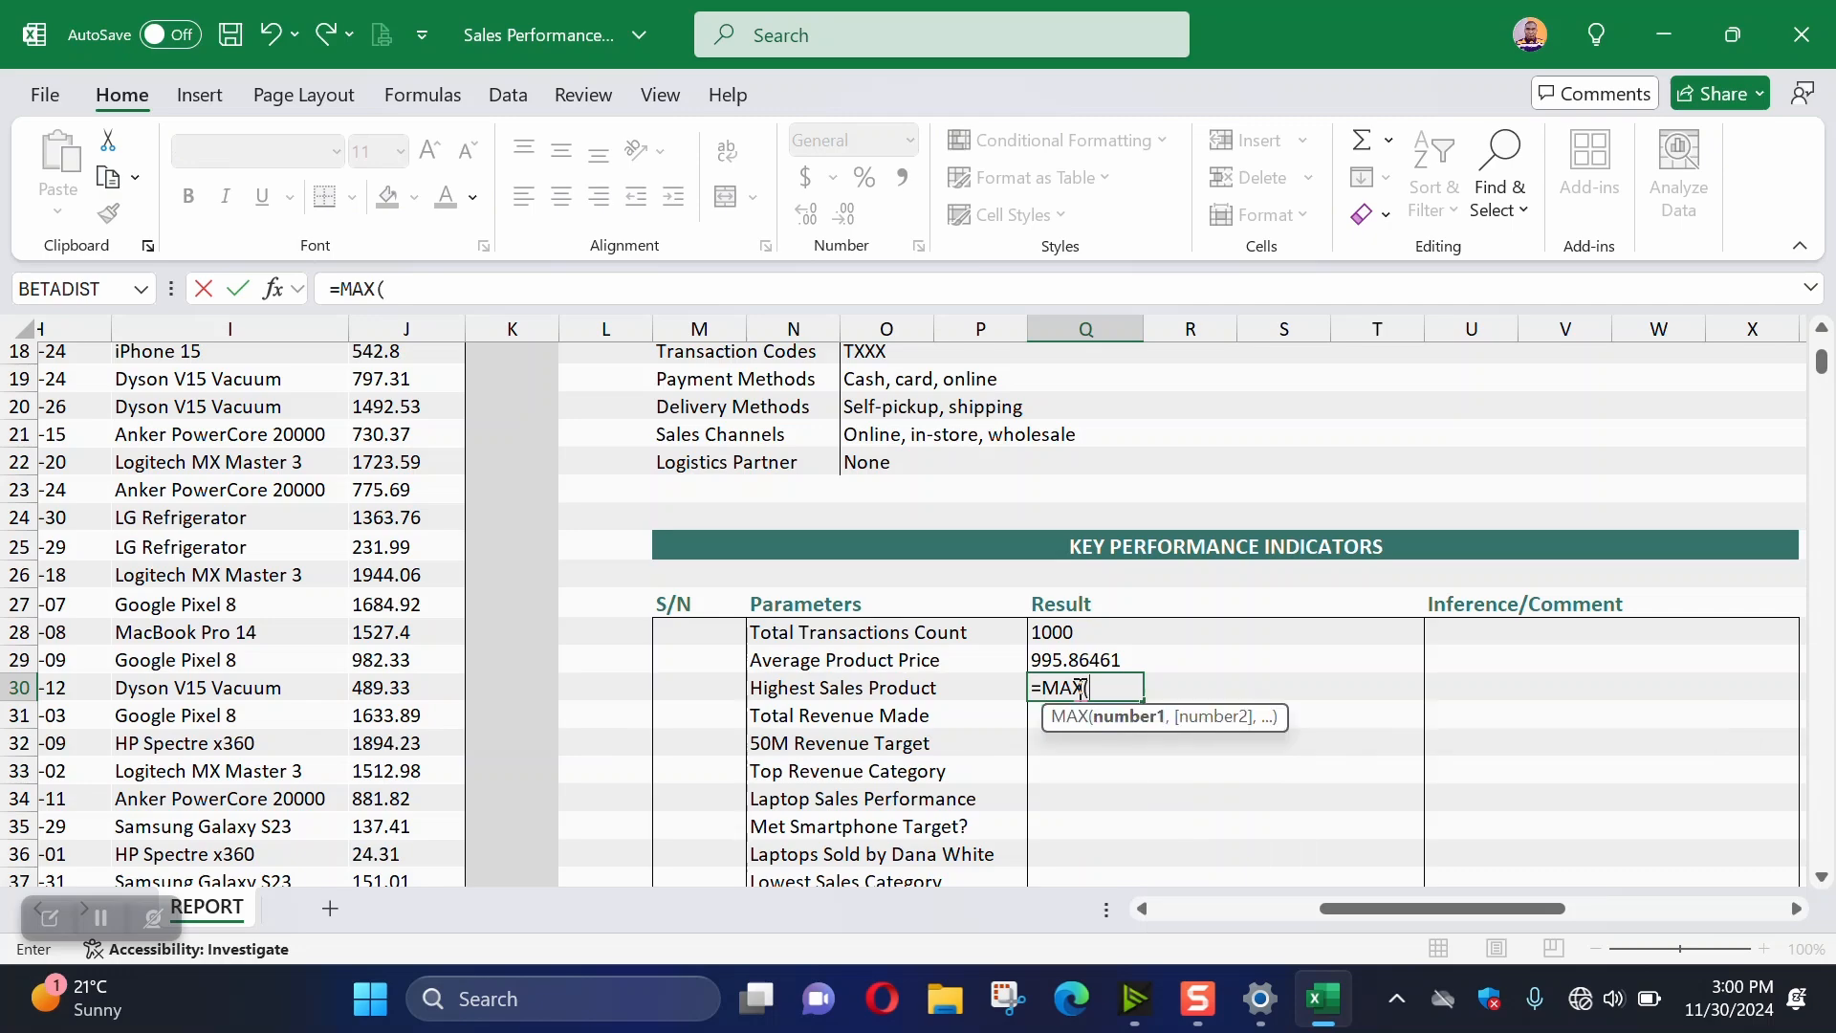
drag(1484, 904, 1312, 907)
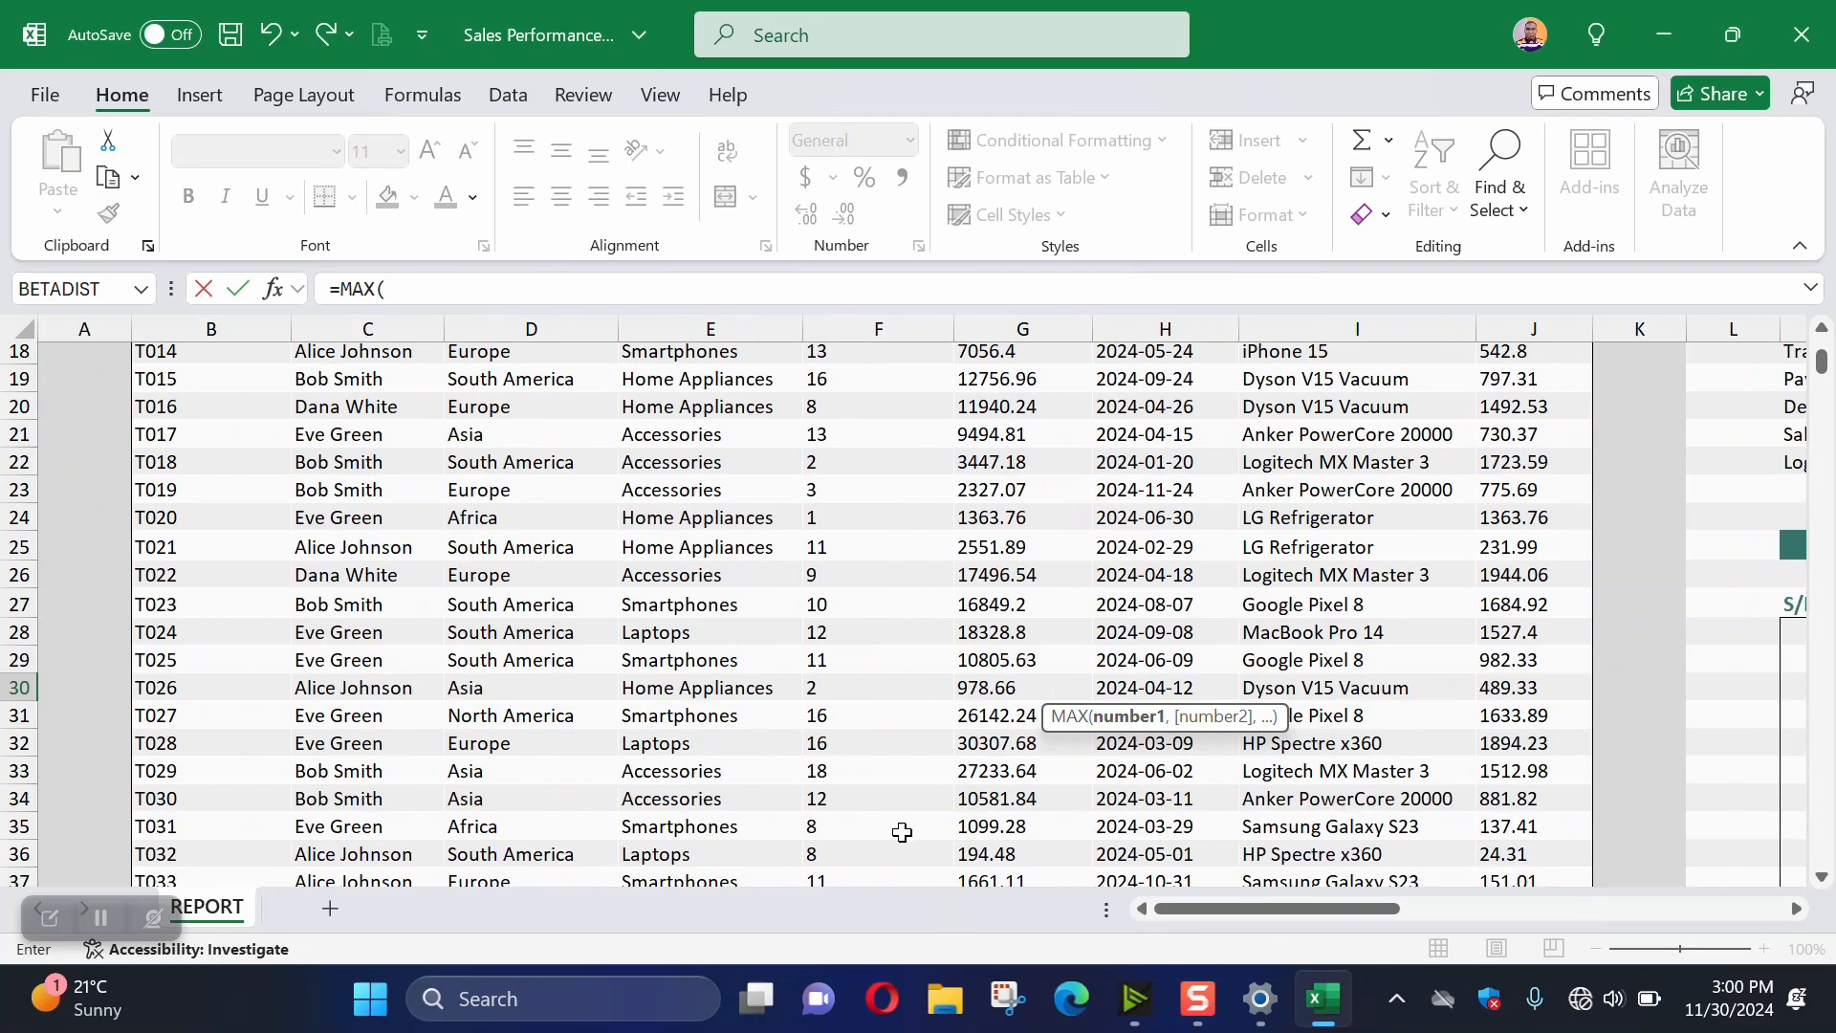
scroll(764, 718, up, 5)
click(990, 402)
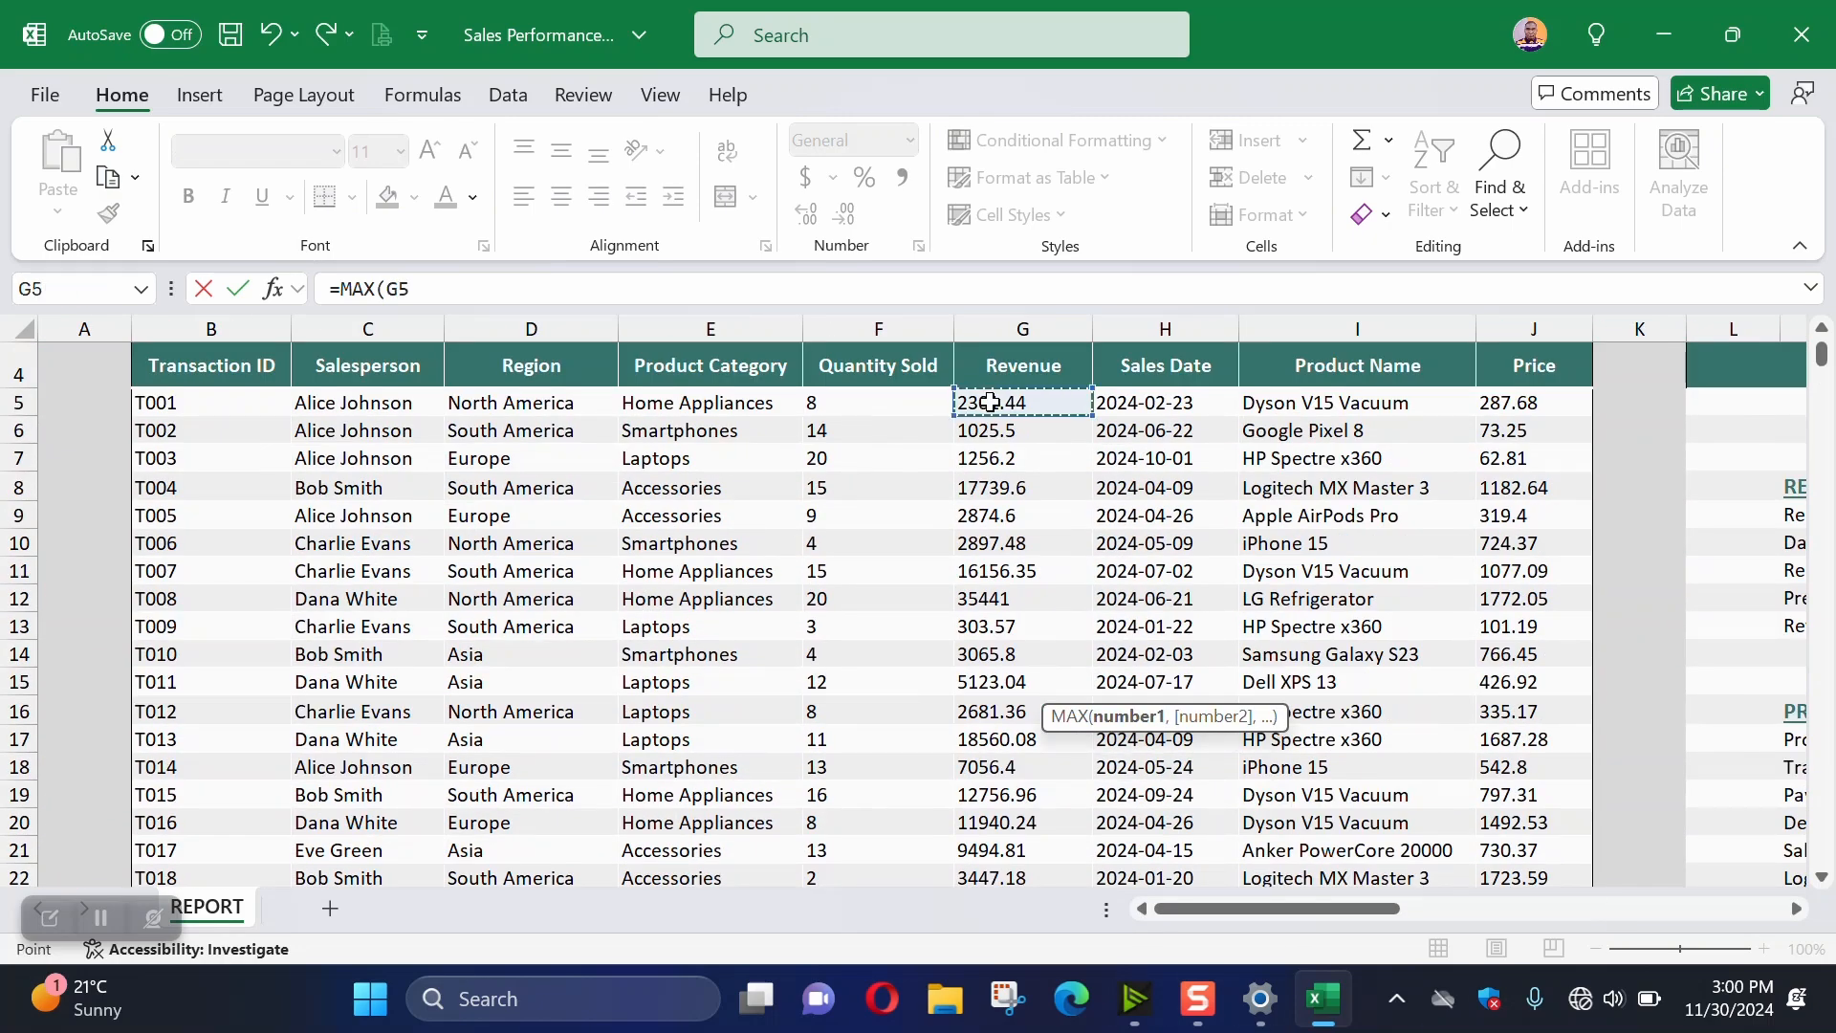
key(ctrl+shift+Down)
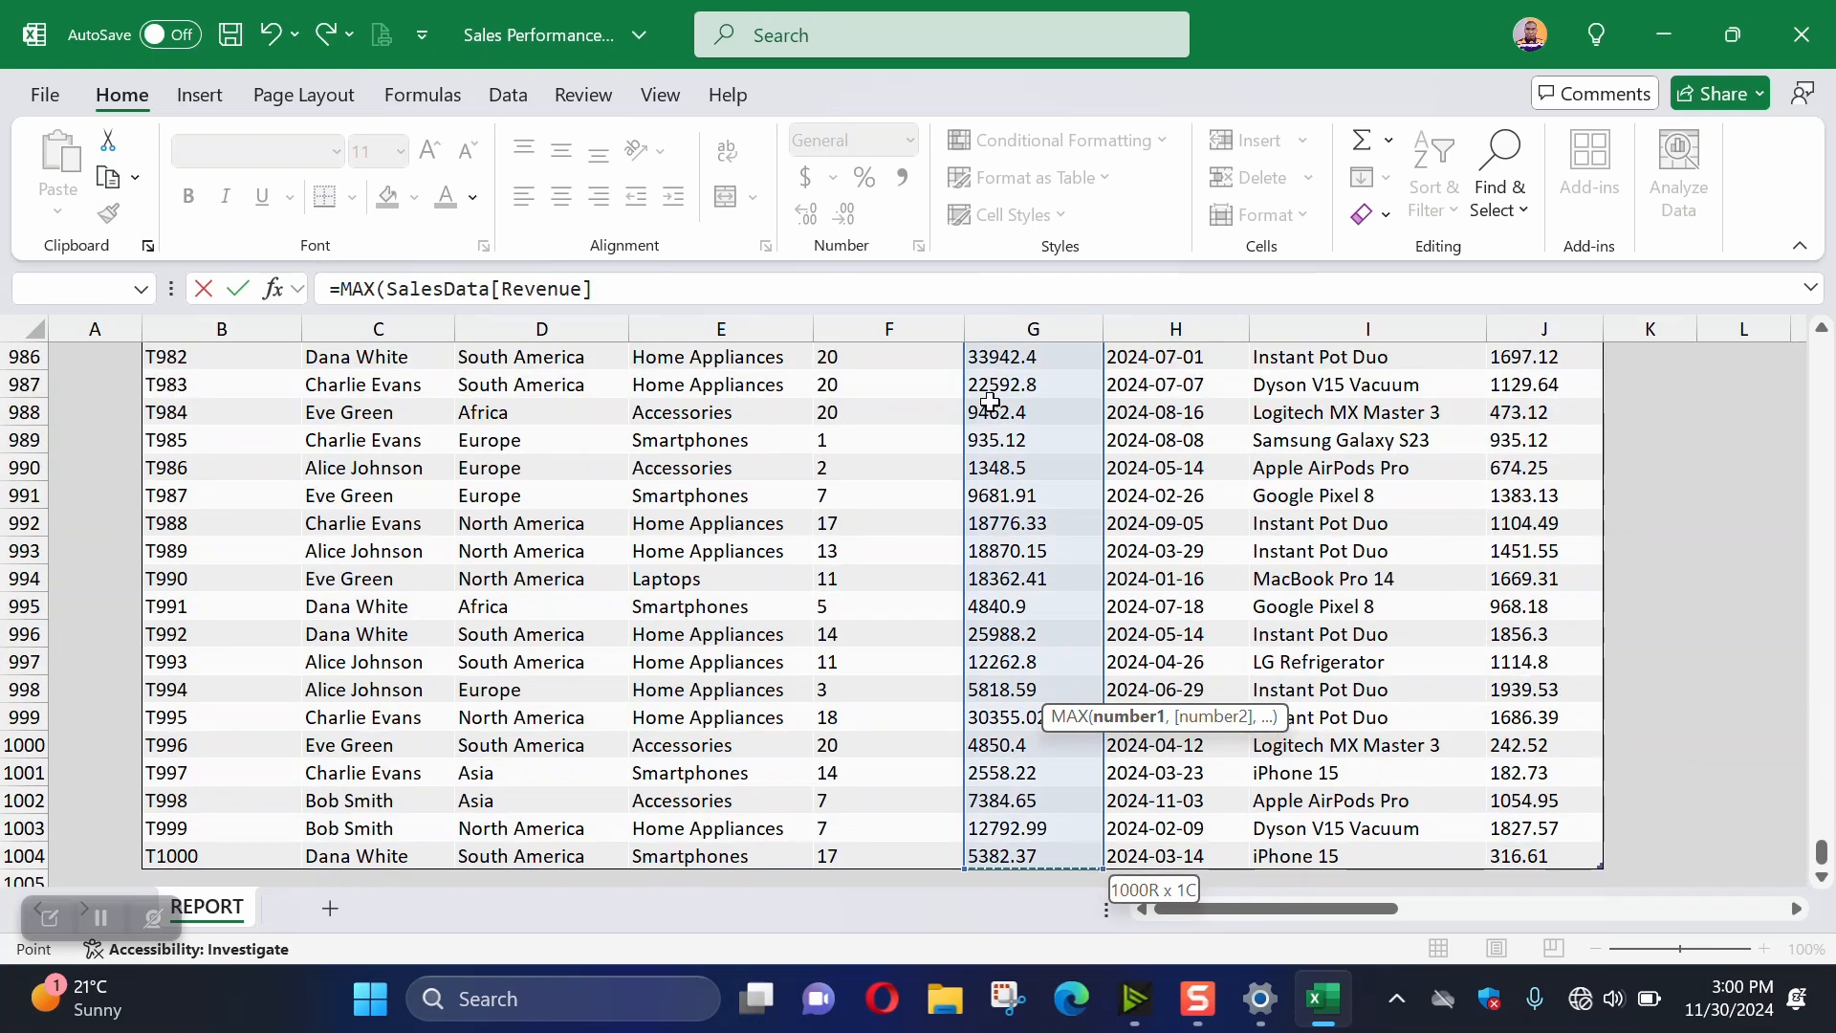
click(612, 288)
text())
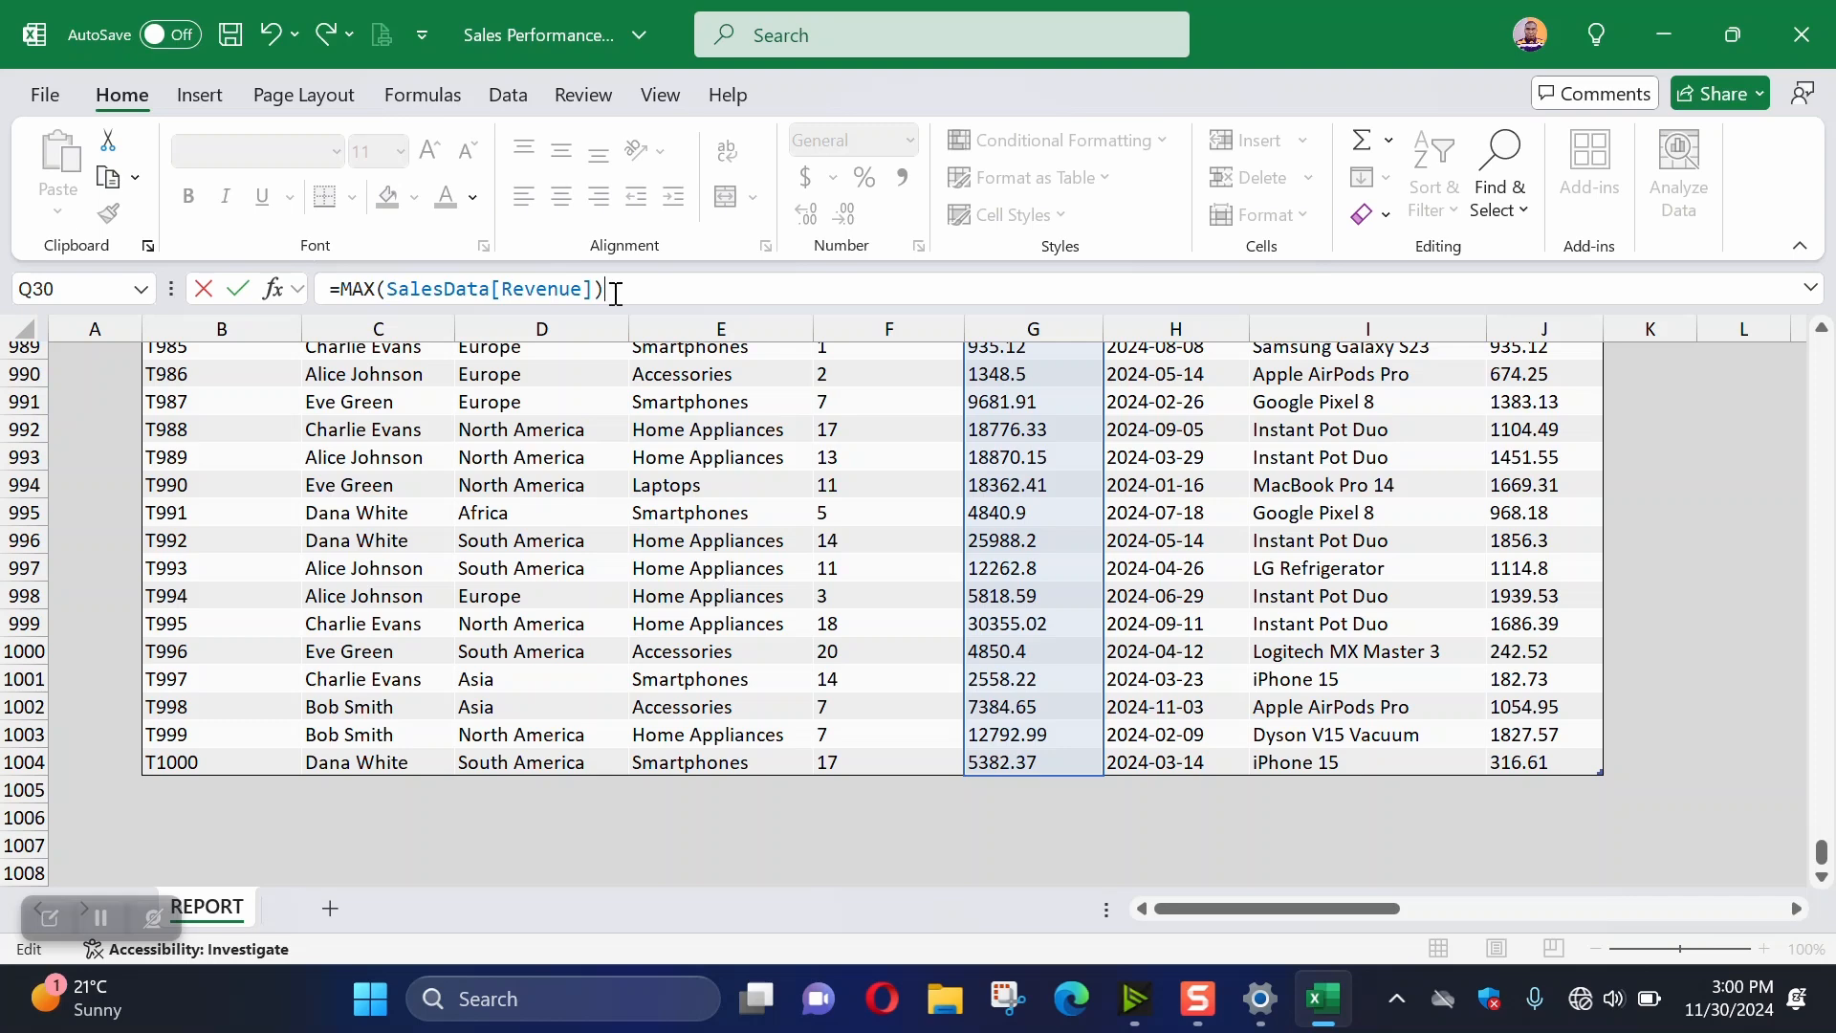
drag(341, 287, 618, 283)
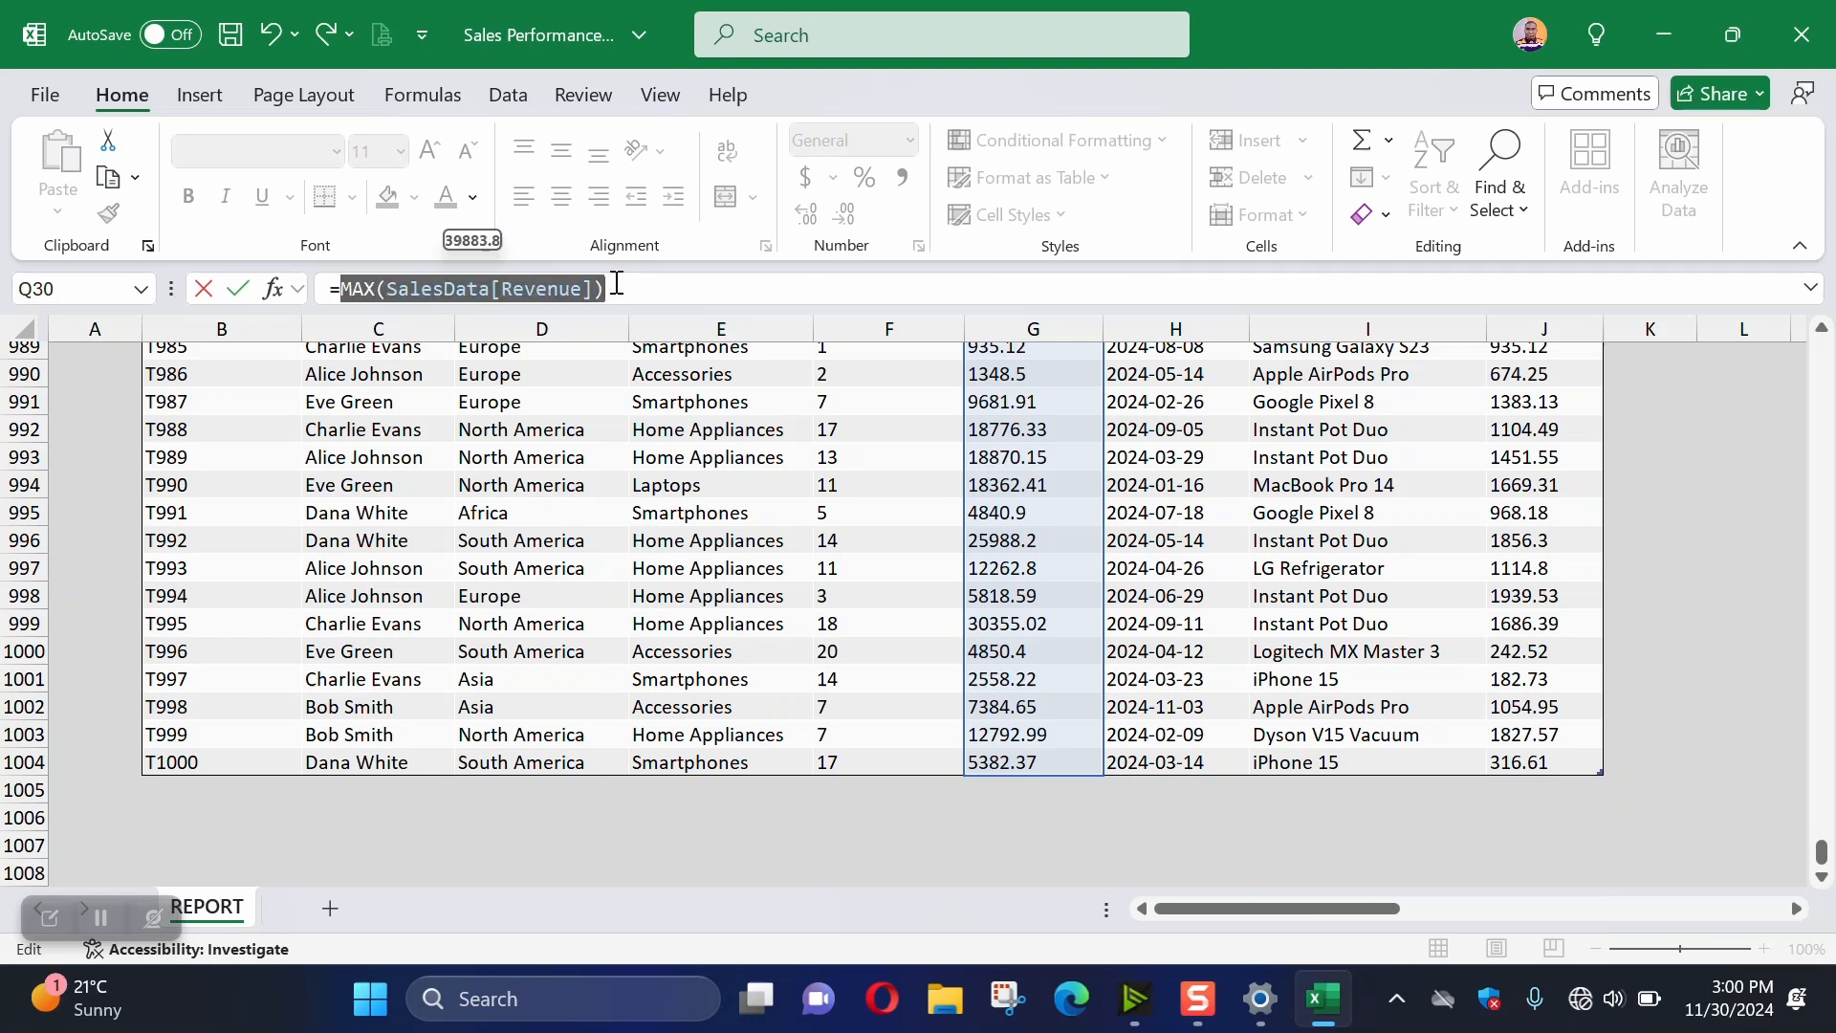
Insert an INDEX function before MAX in the Q30 formula, with SalesData[Product Category] as its array
click(340, 292)
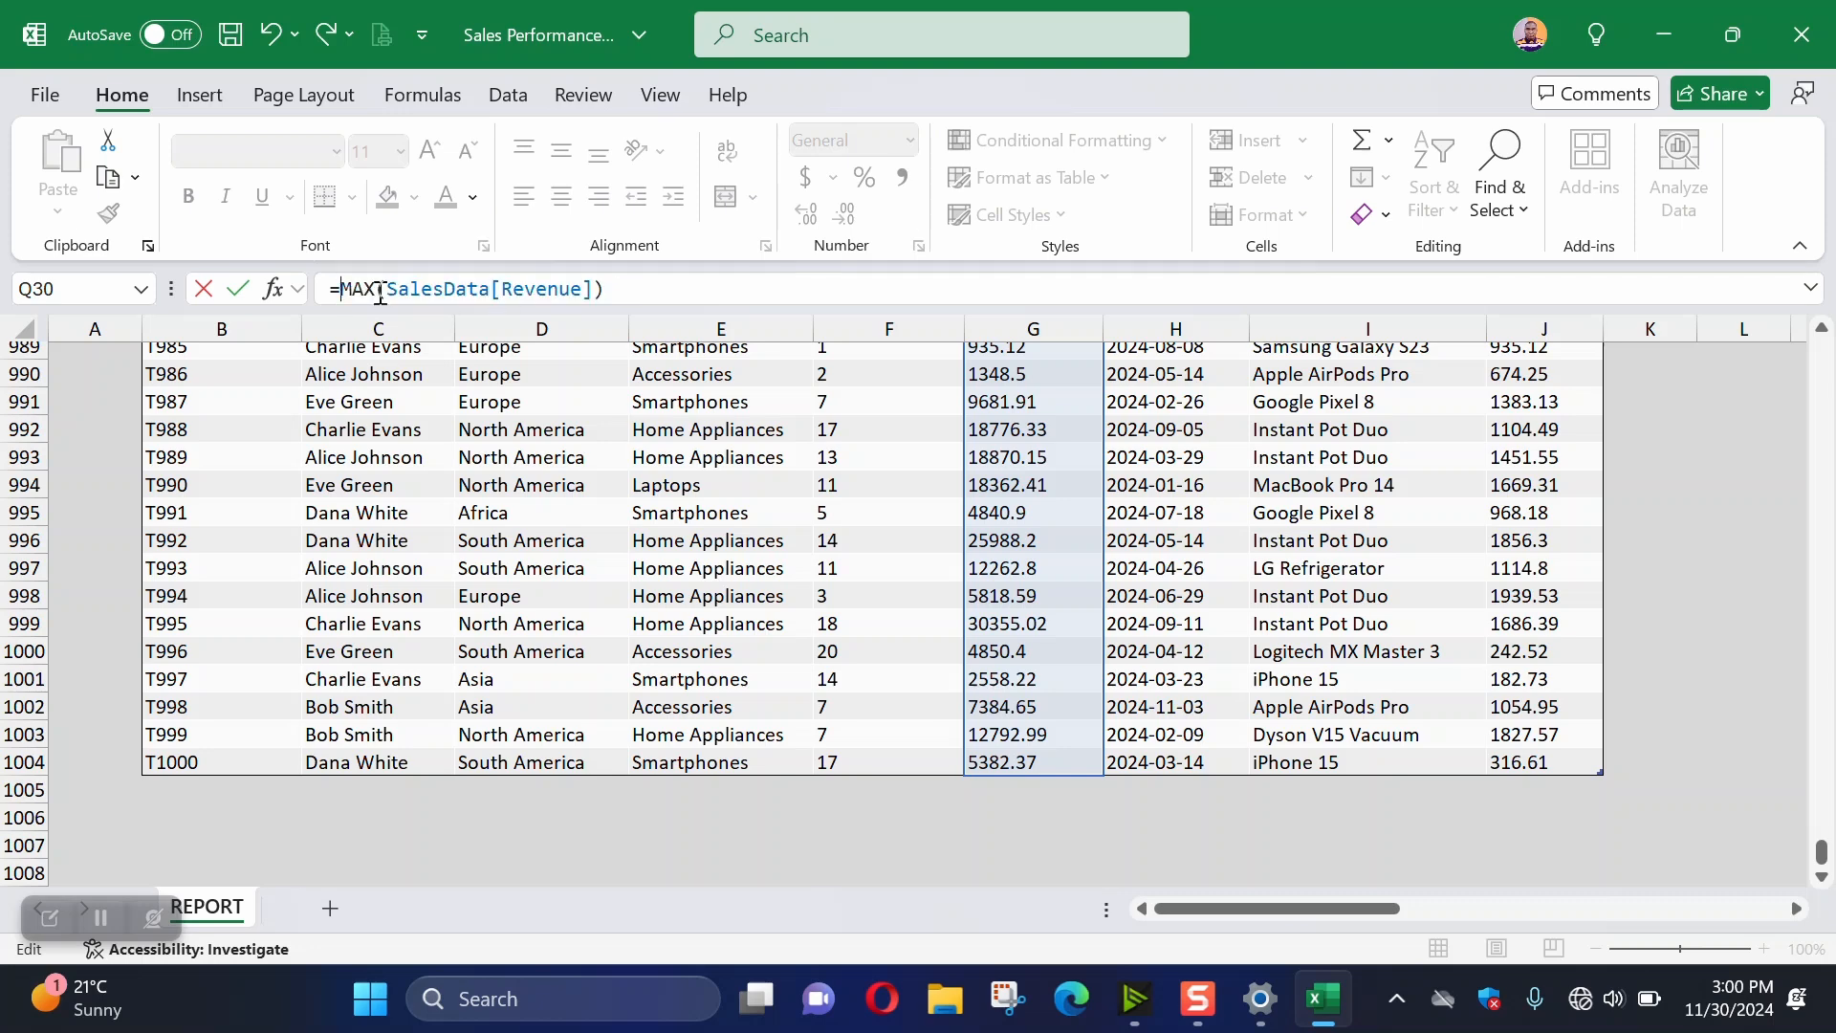
text(INDEX()
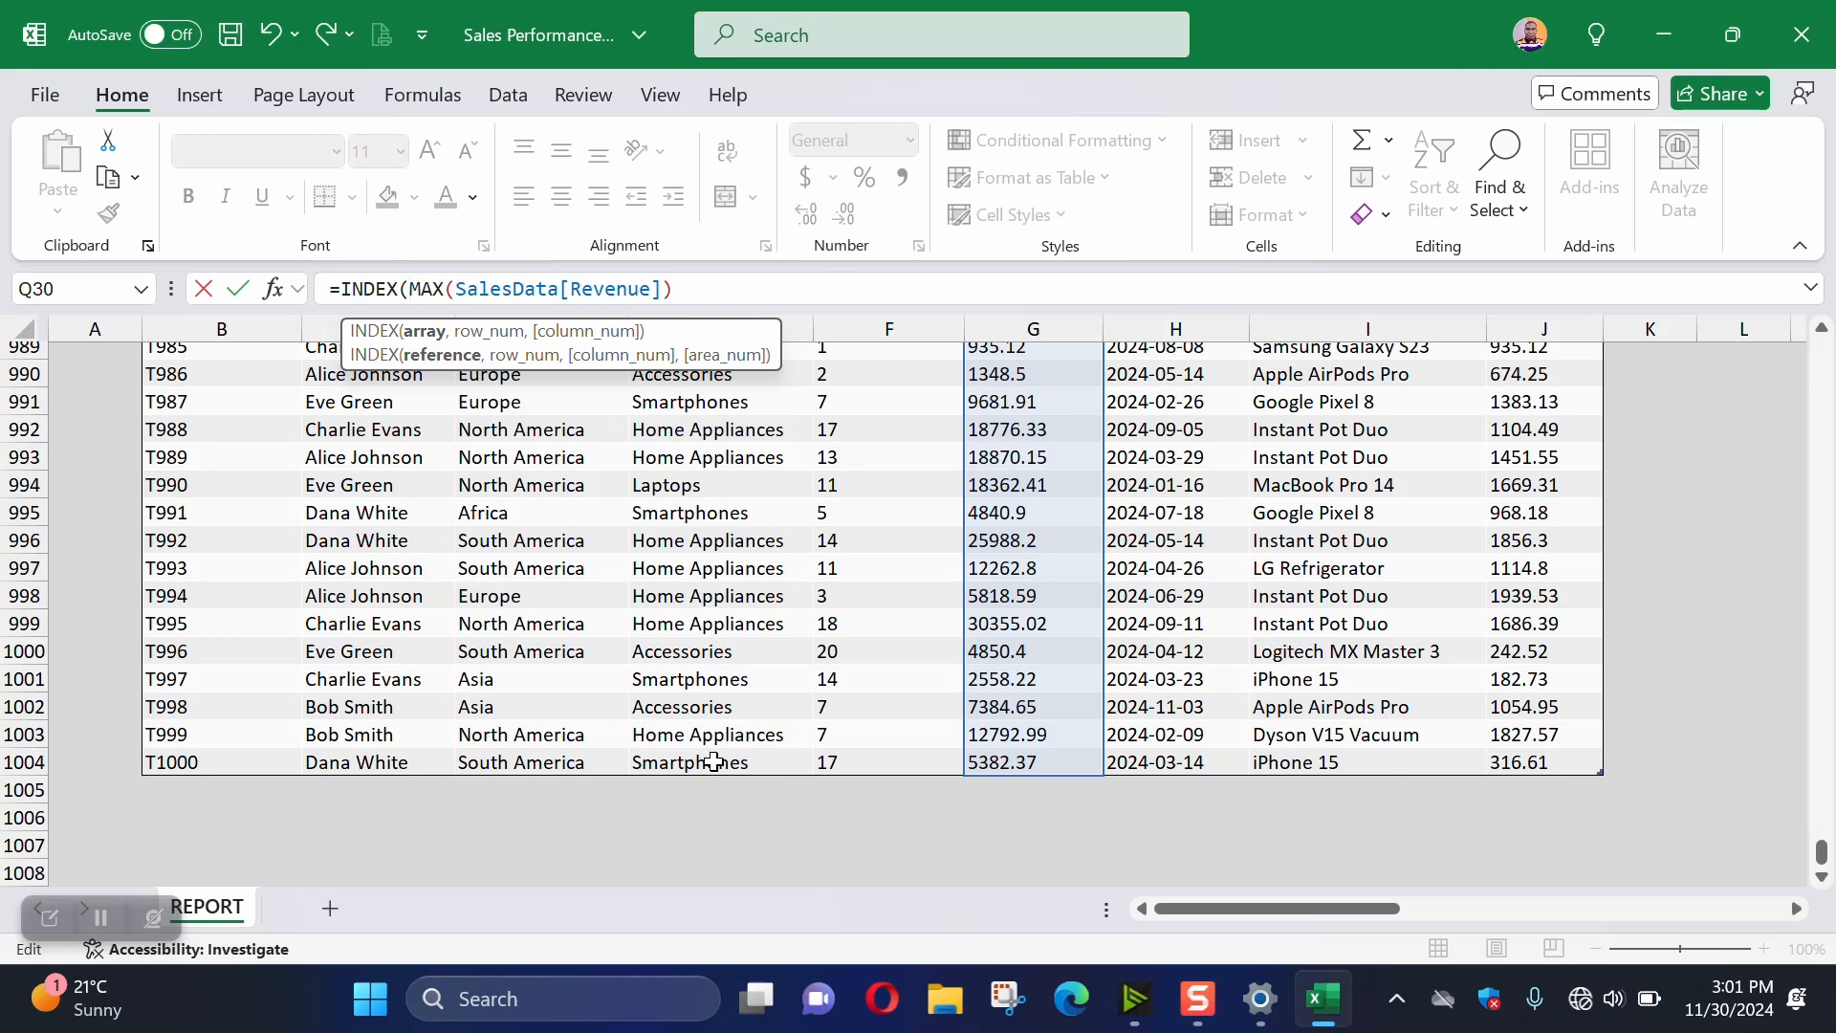
drag(1821, 851, 1816, 274)
click(641, 486)
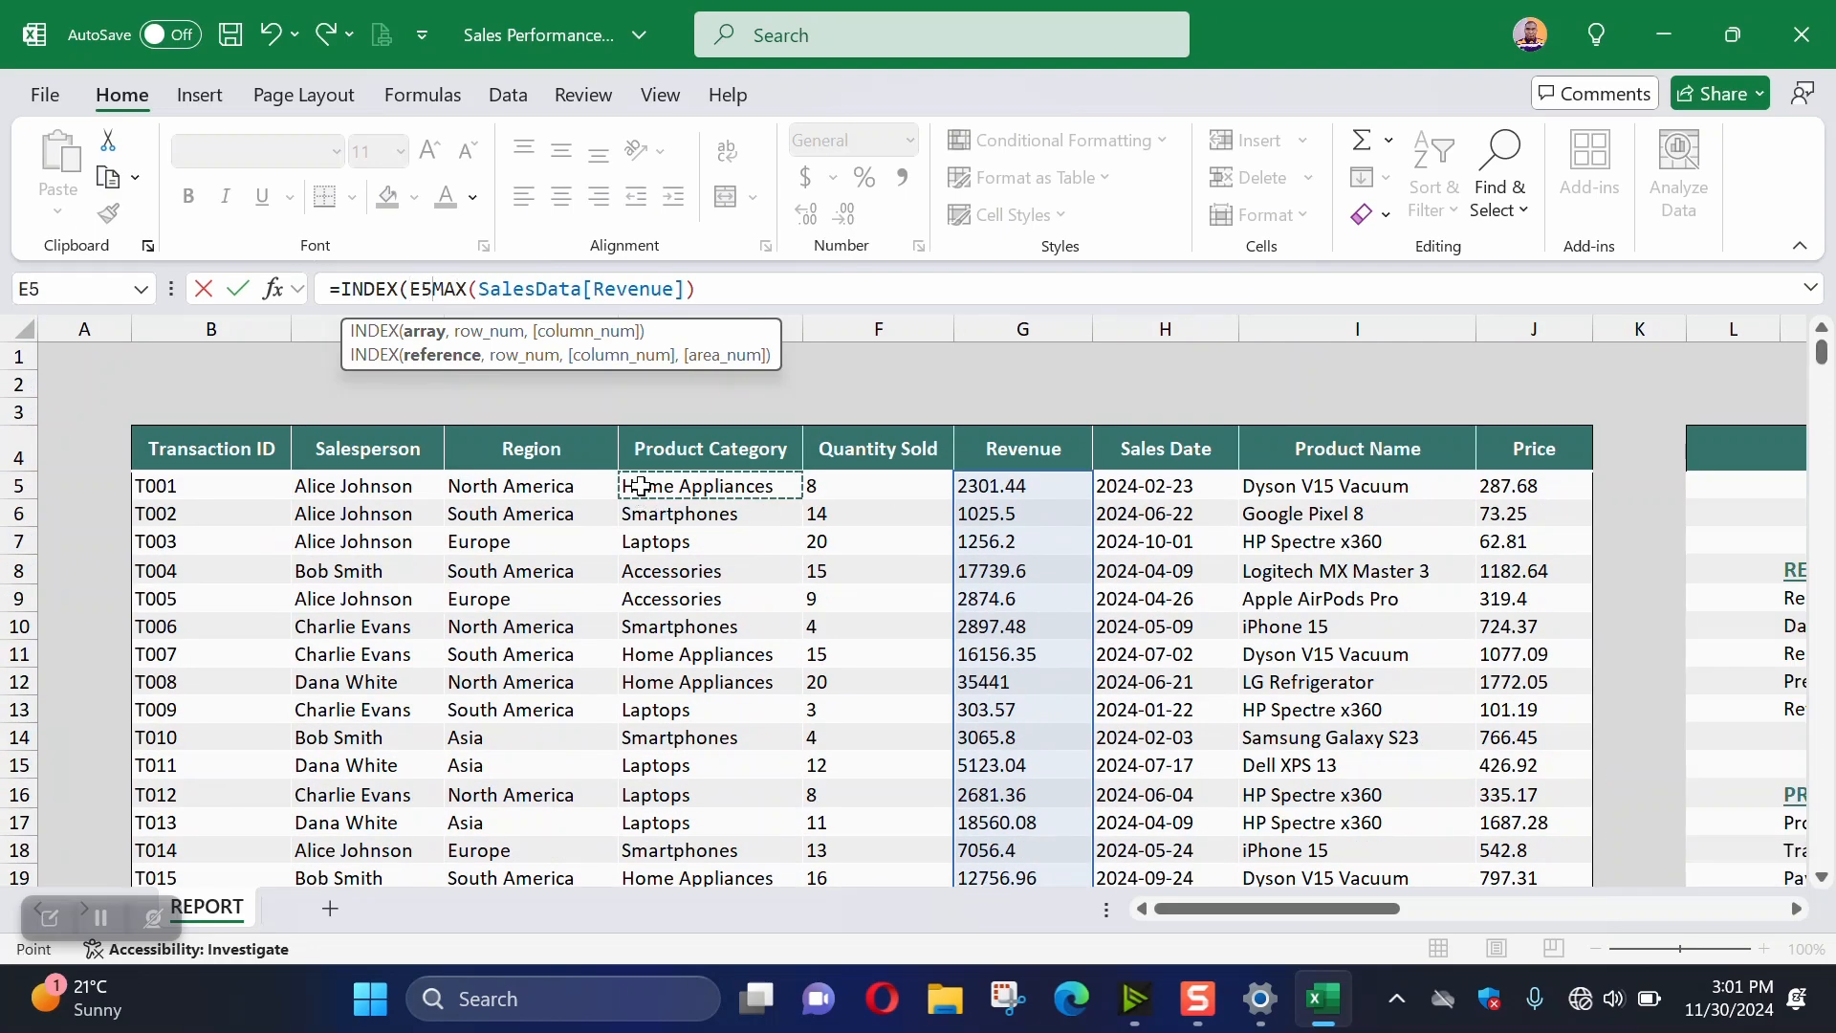
key(ctrl+shift+Down)
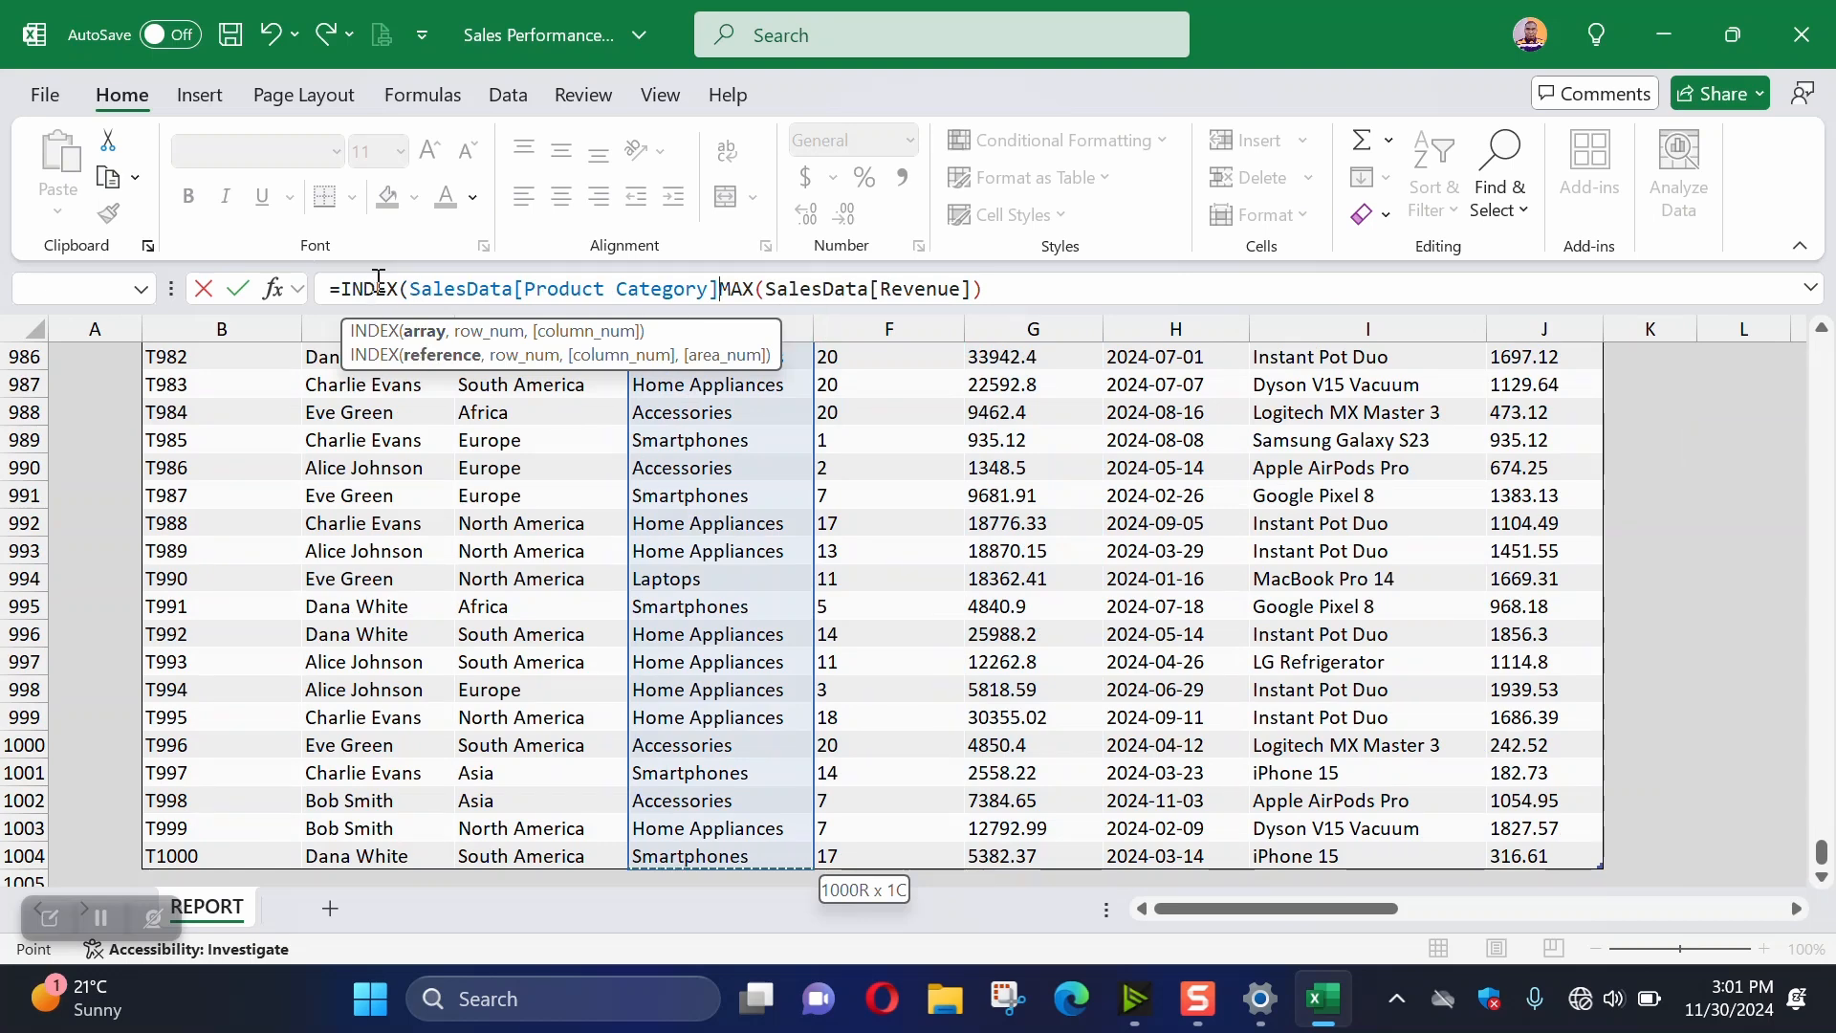
text(,)
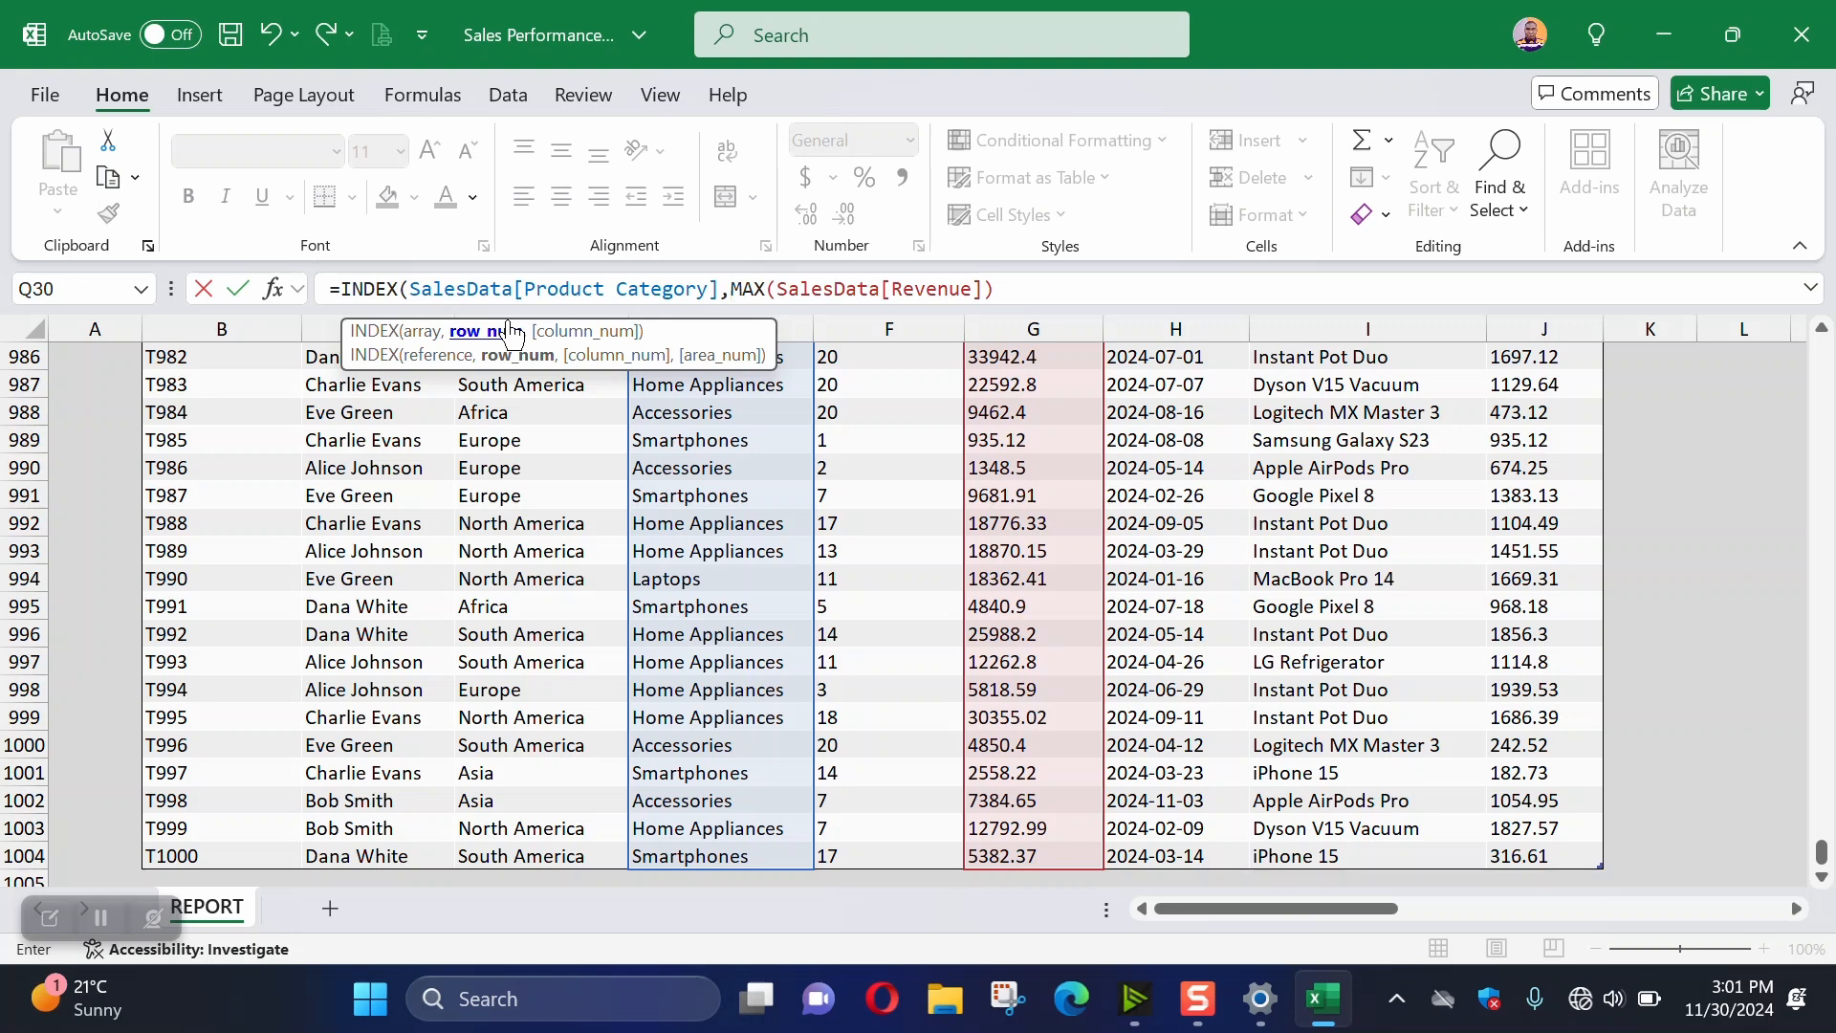
Wrap the MAX expression in a MATCH function within the Q30 formula, with SalesData[Revenue] as its lookup array
text(MATCH)
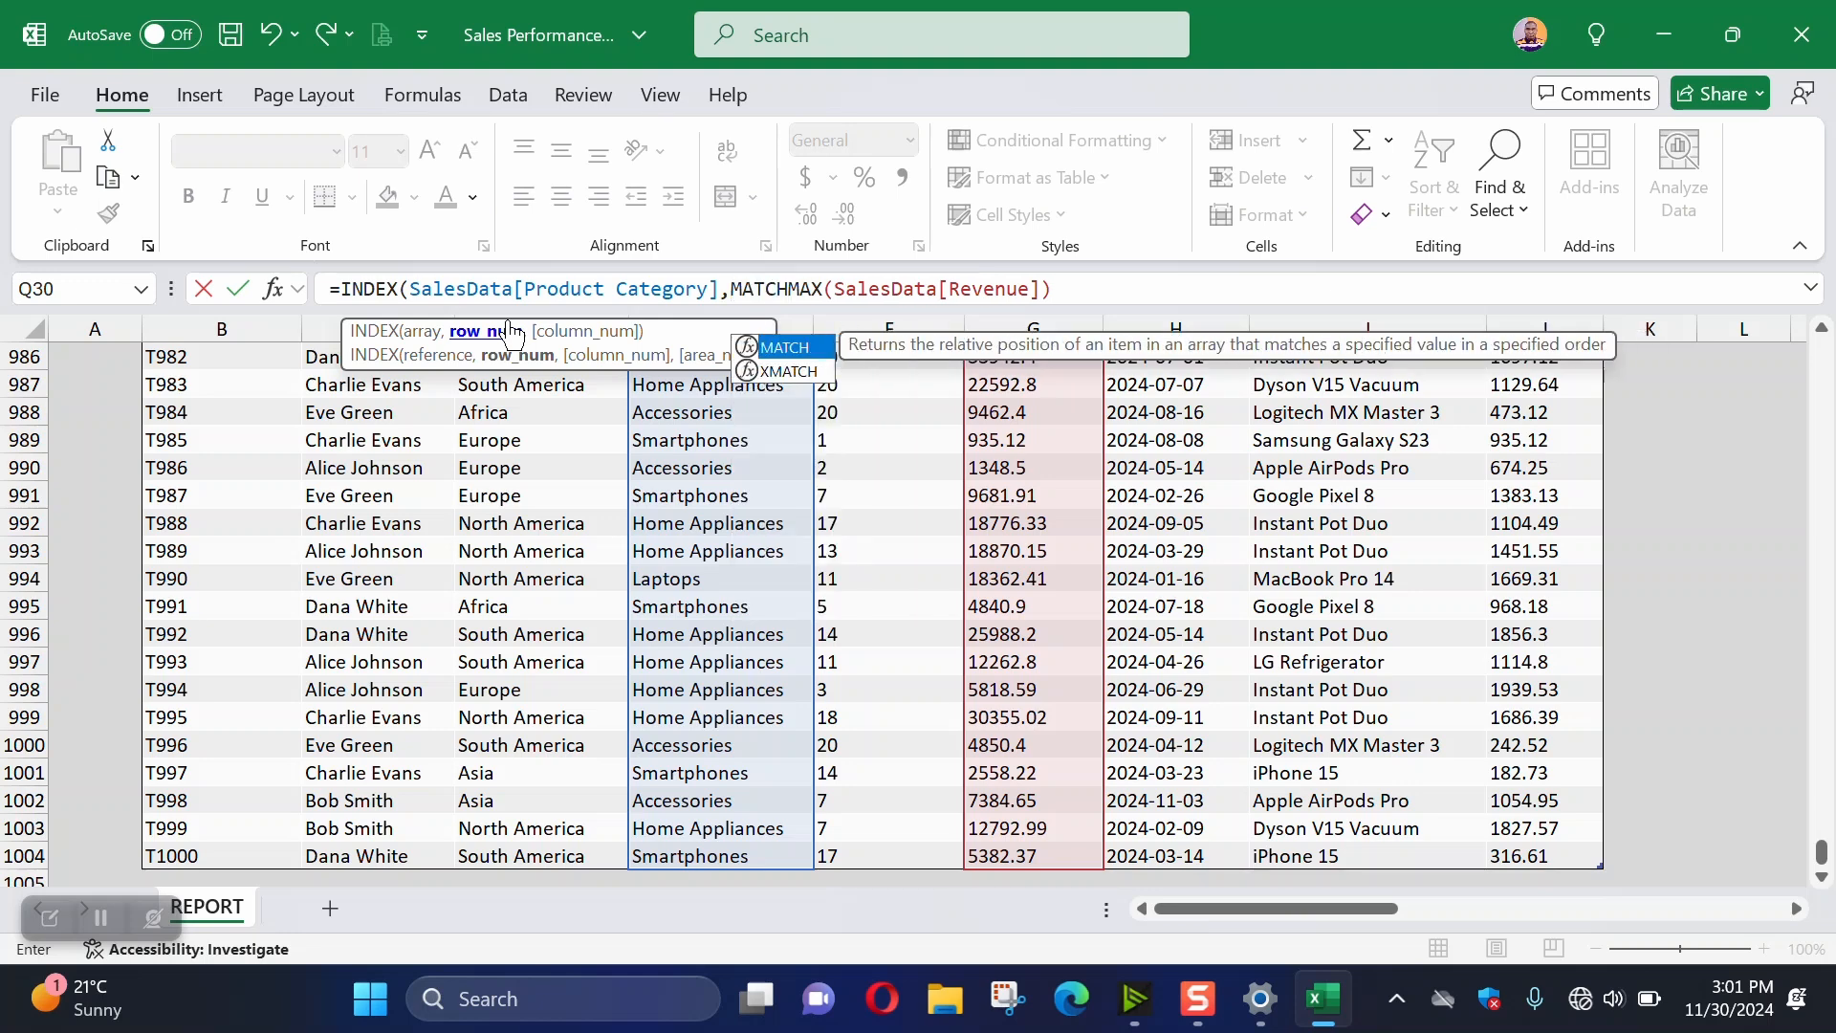
text(()
drag(1064, 287, 813, 287)
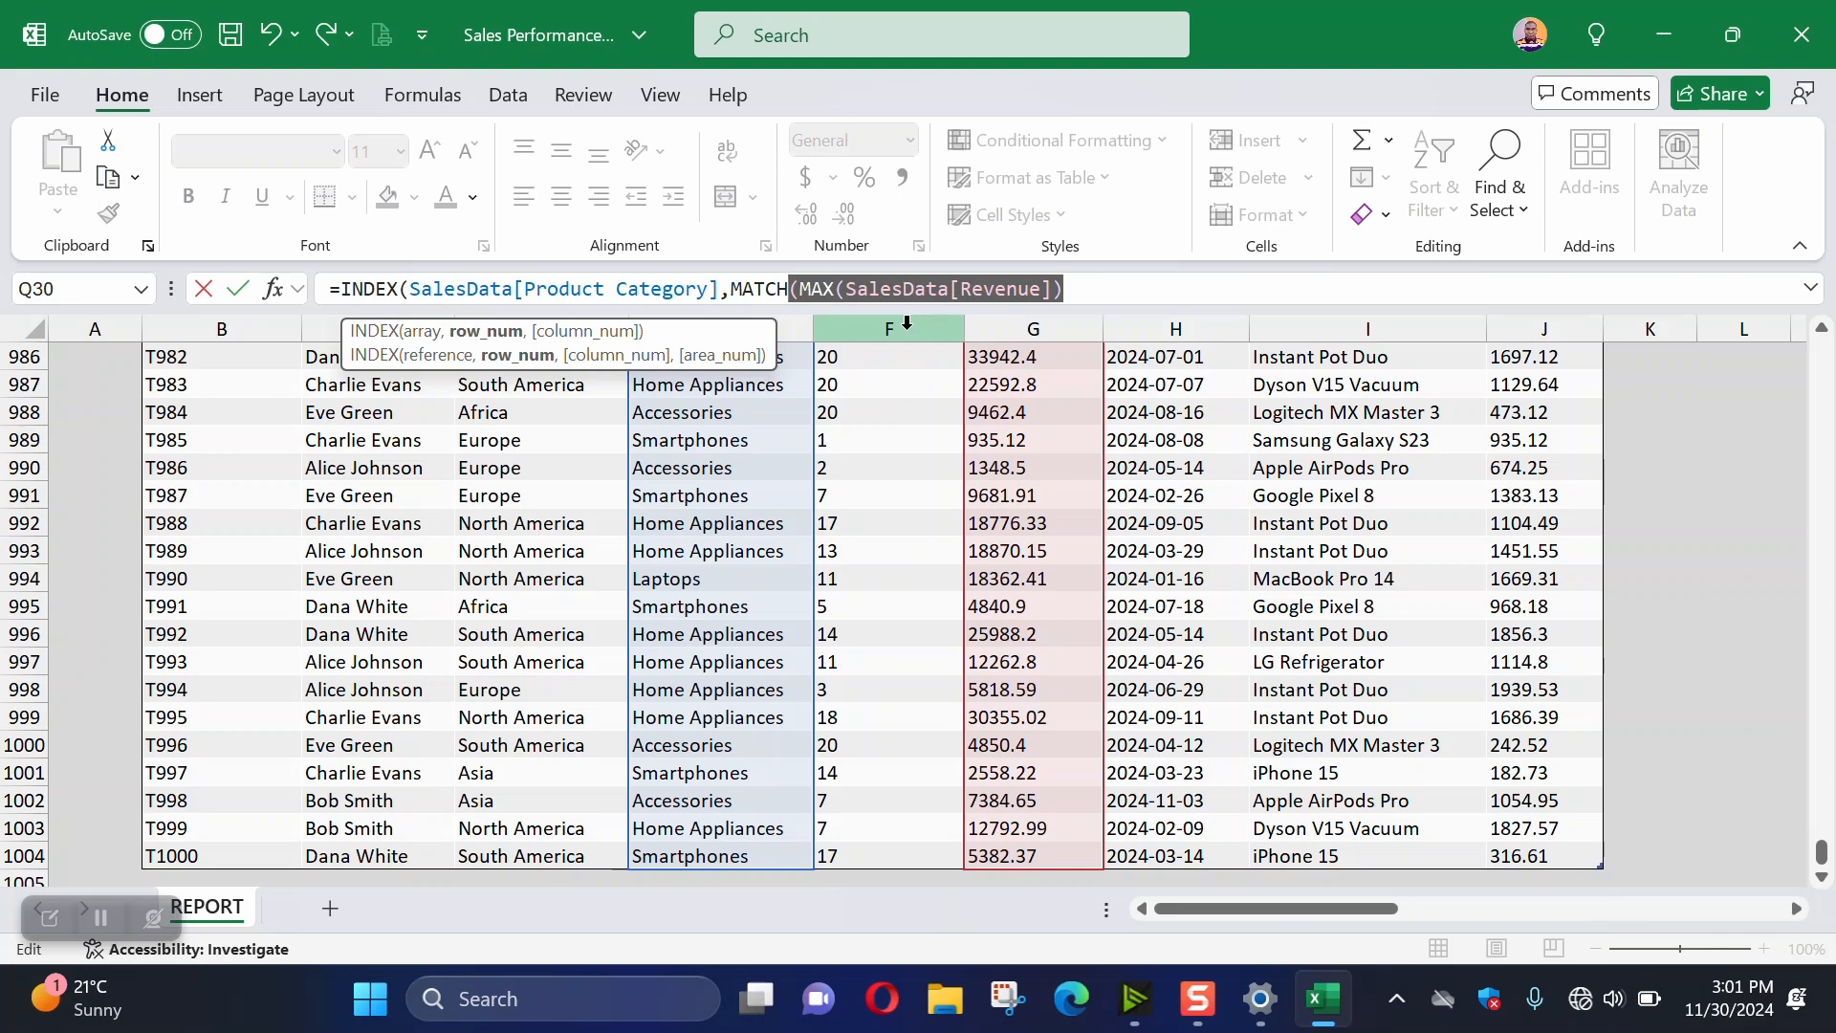
click(1102, 290)
text(,)
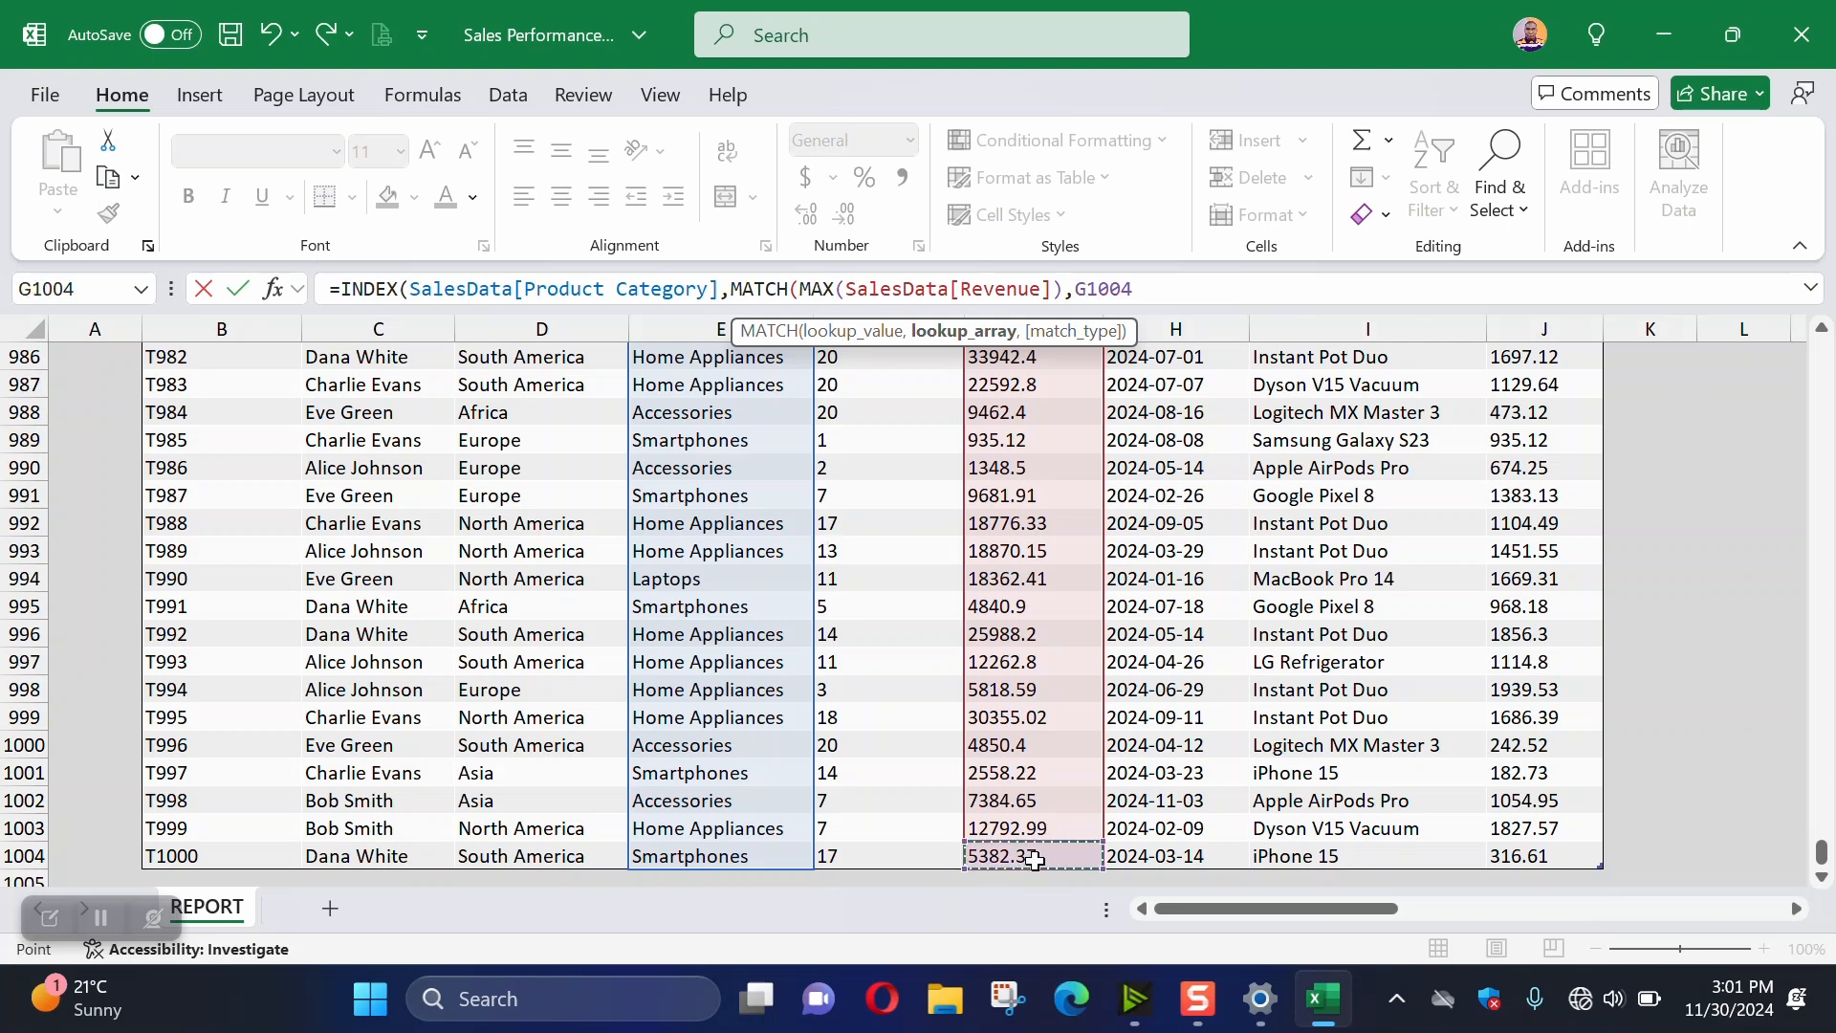
key(ctrl+shift+Up)
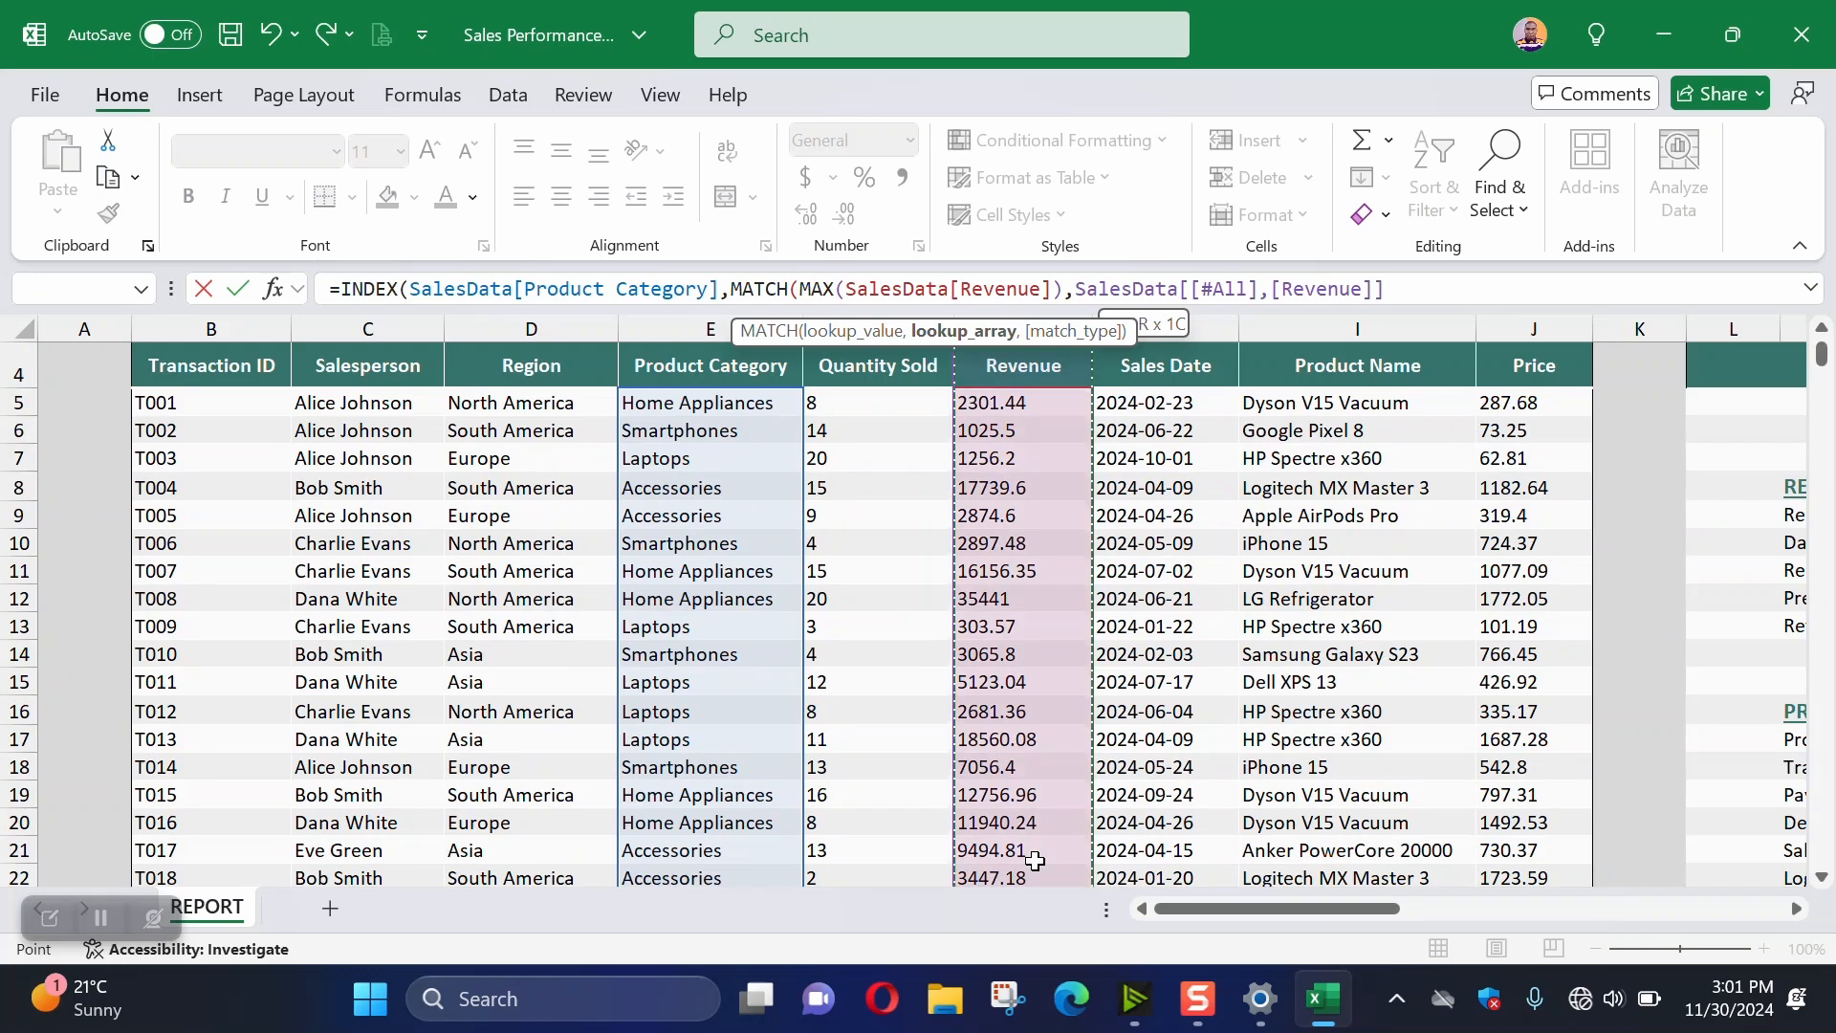
key(shift+Down)
click(1332, 290)
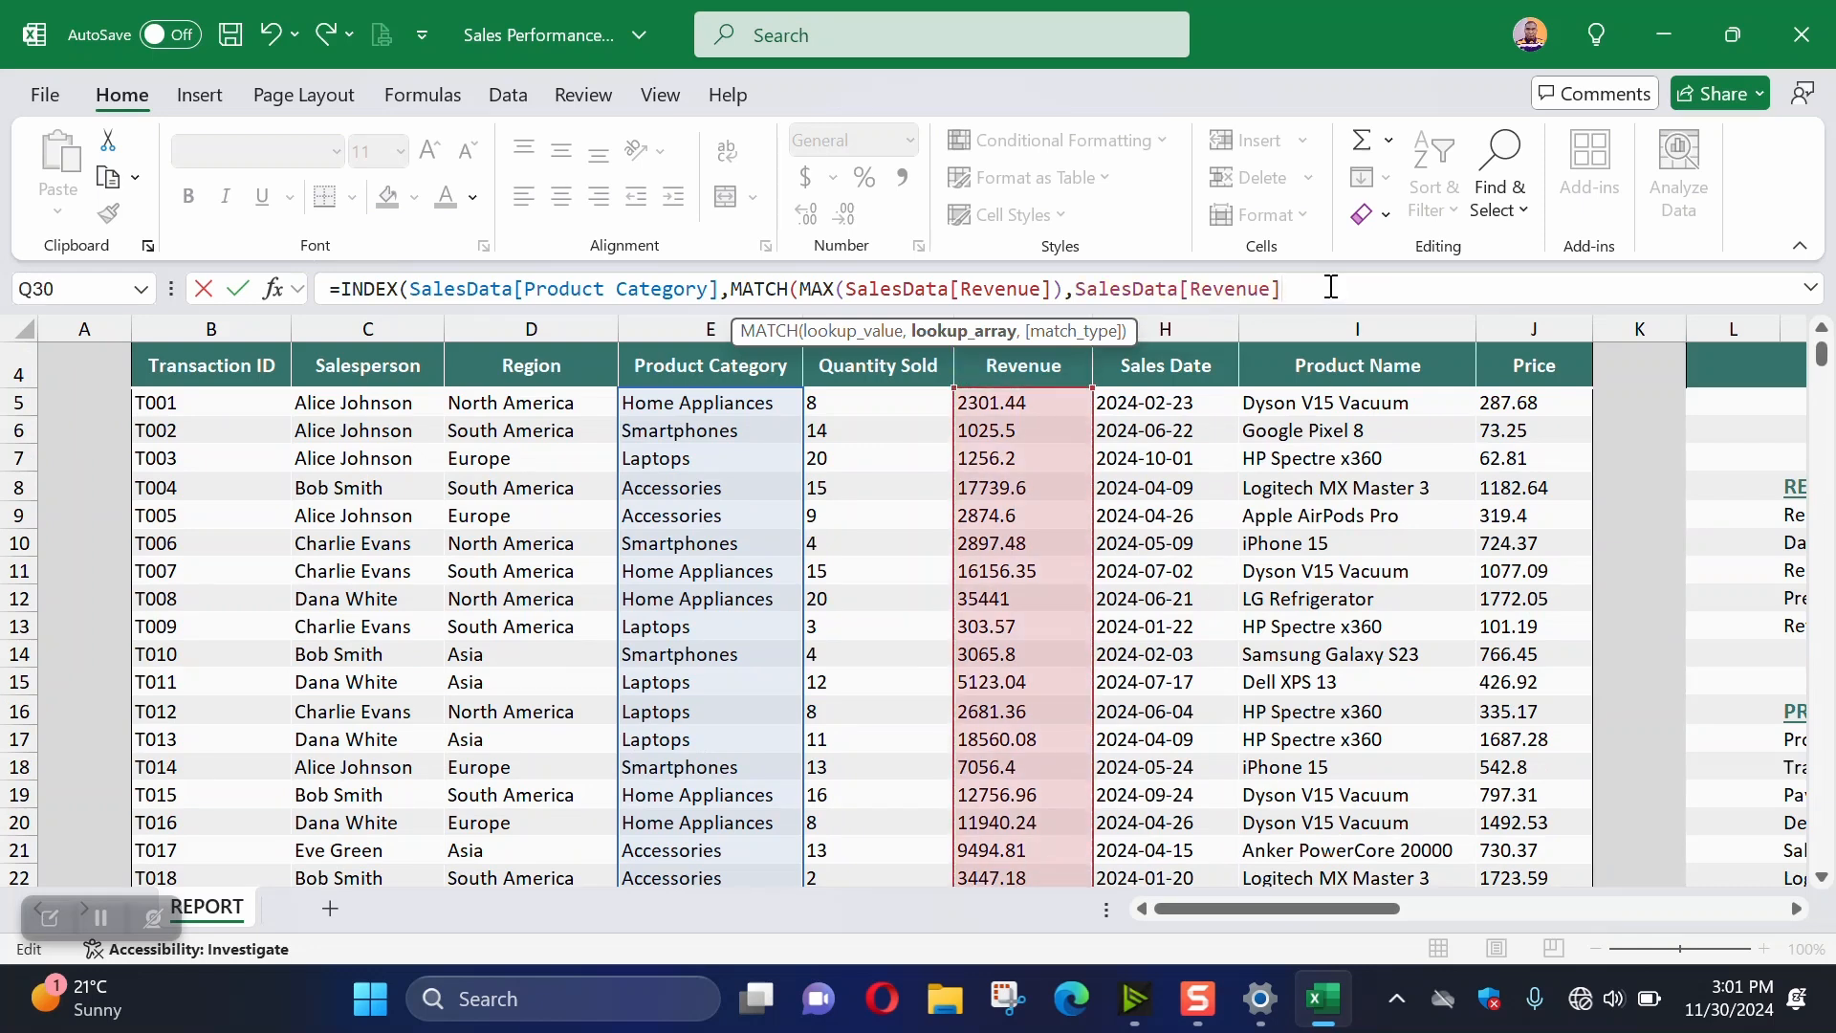
Give MATCH the match type 0 for an exact match, close both functions and enter the Q30 formula
text(,)
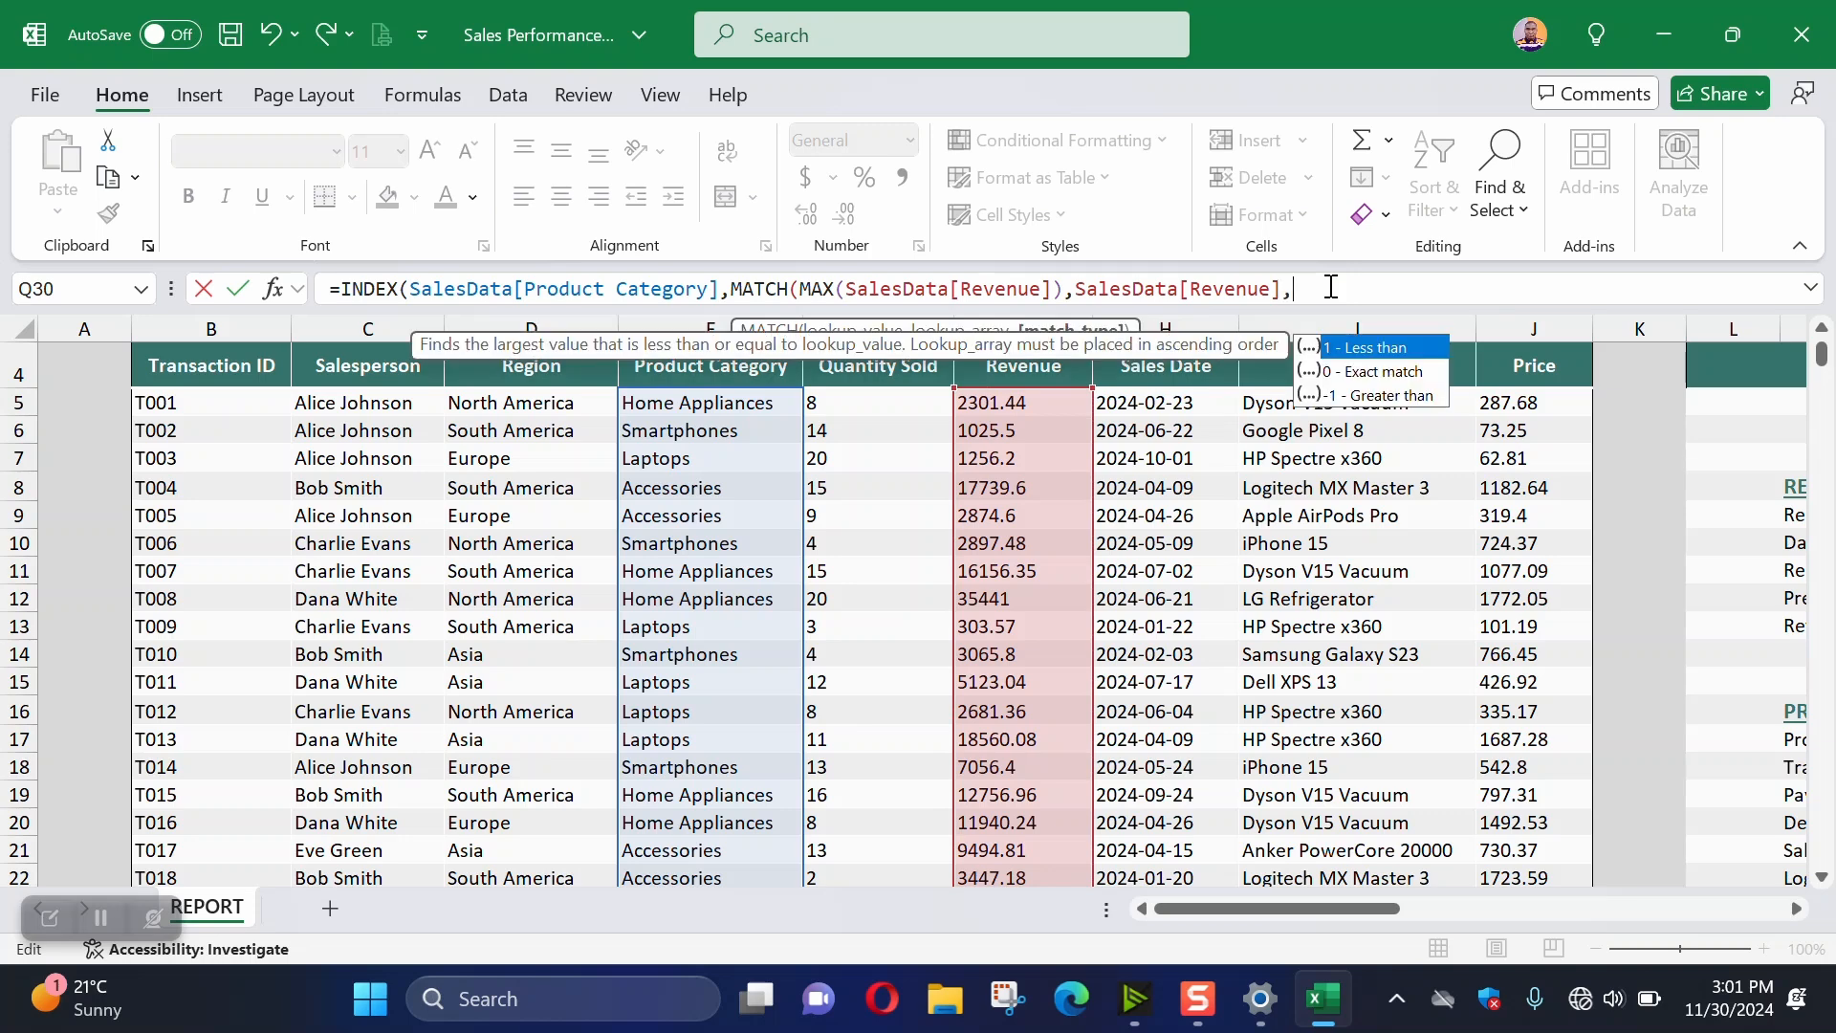
text(0)
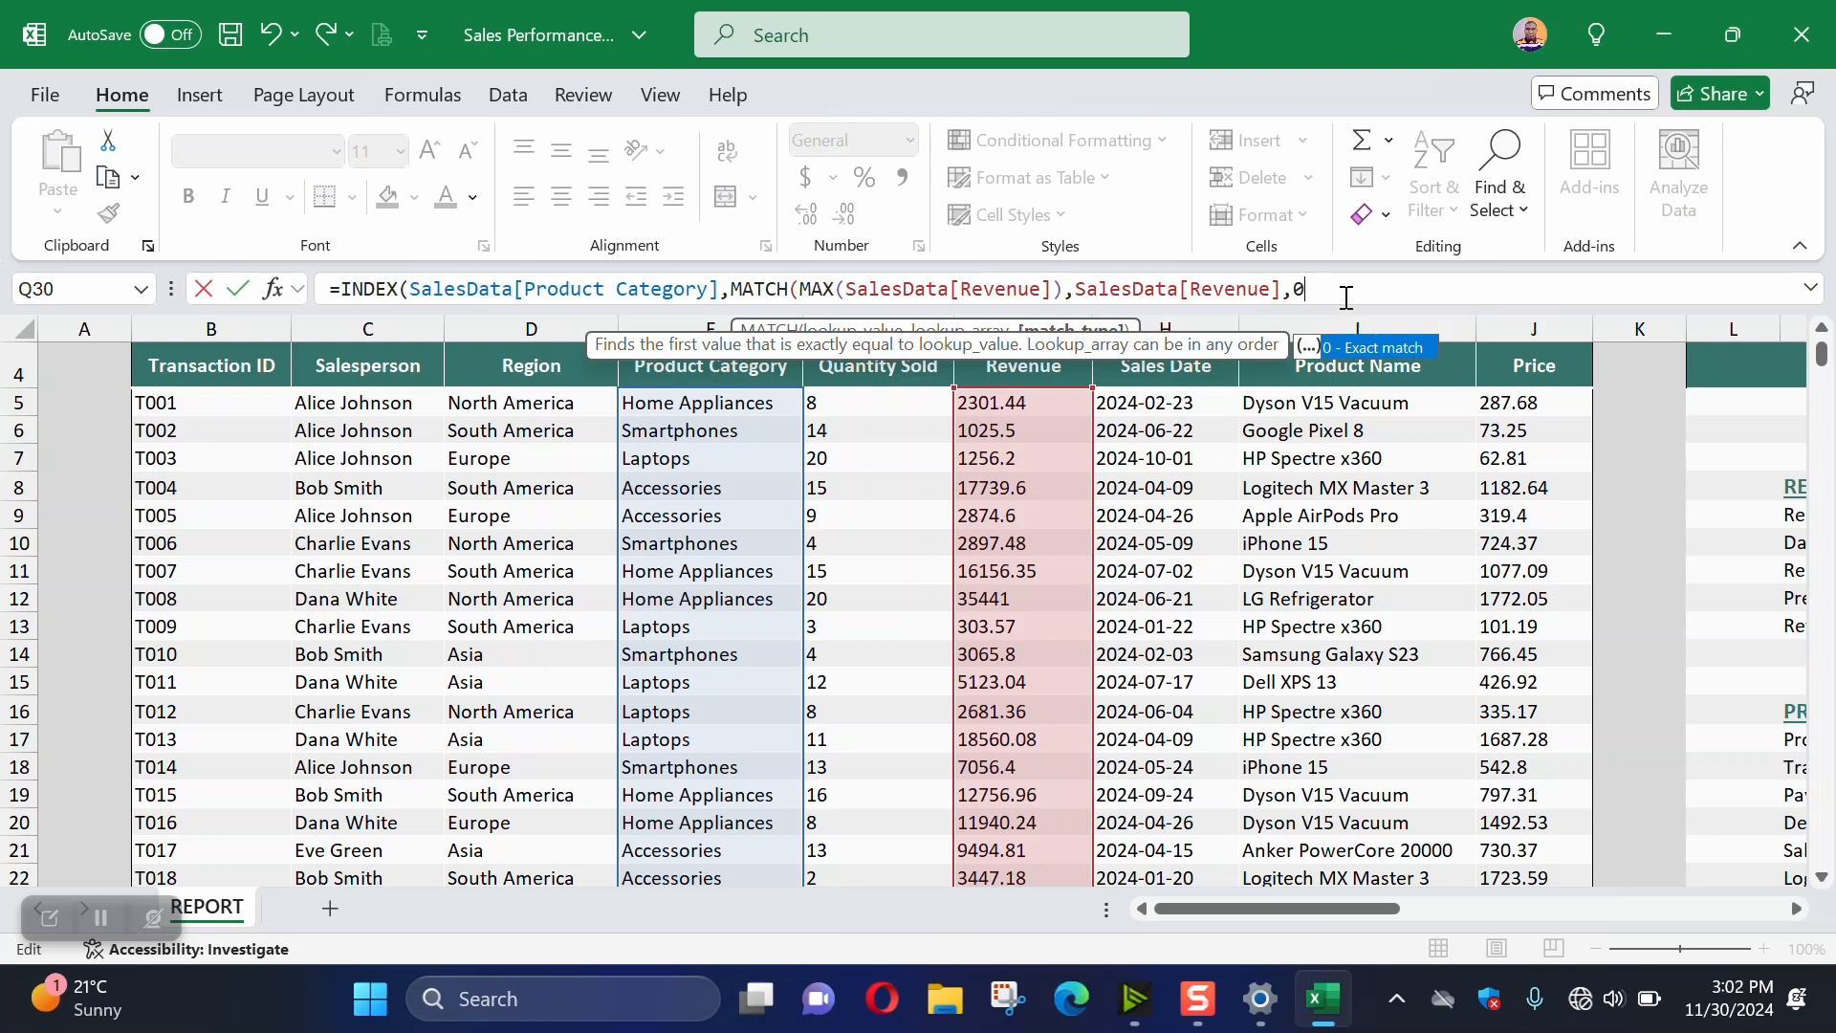
text())
drag(1345, 297, 739, 275)
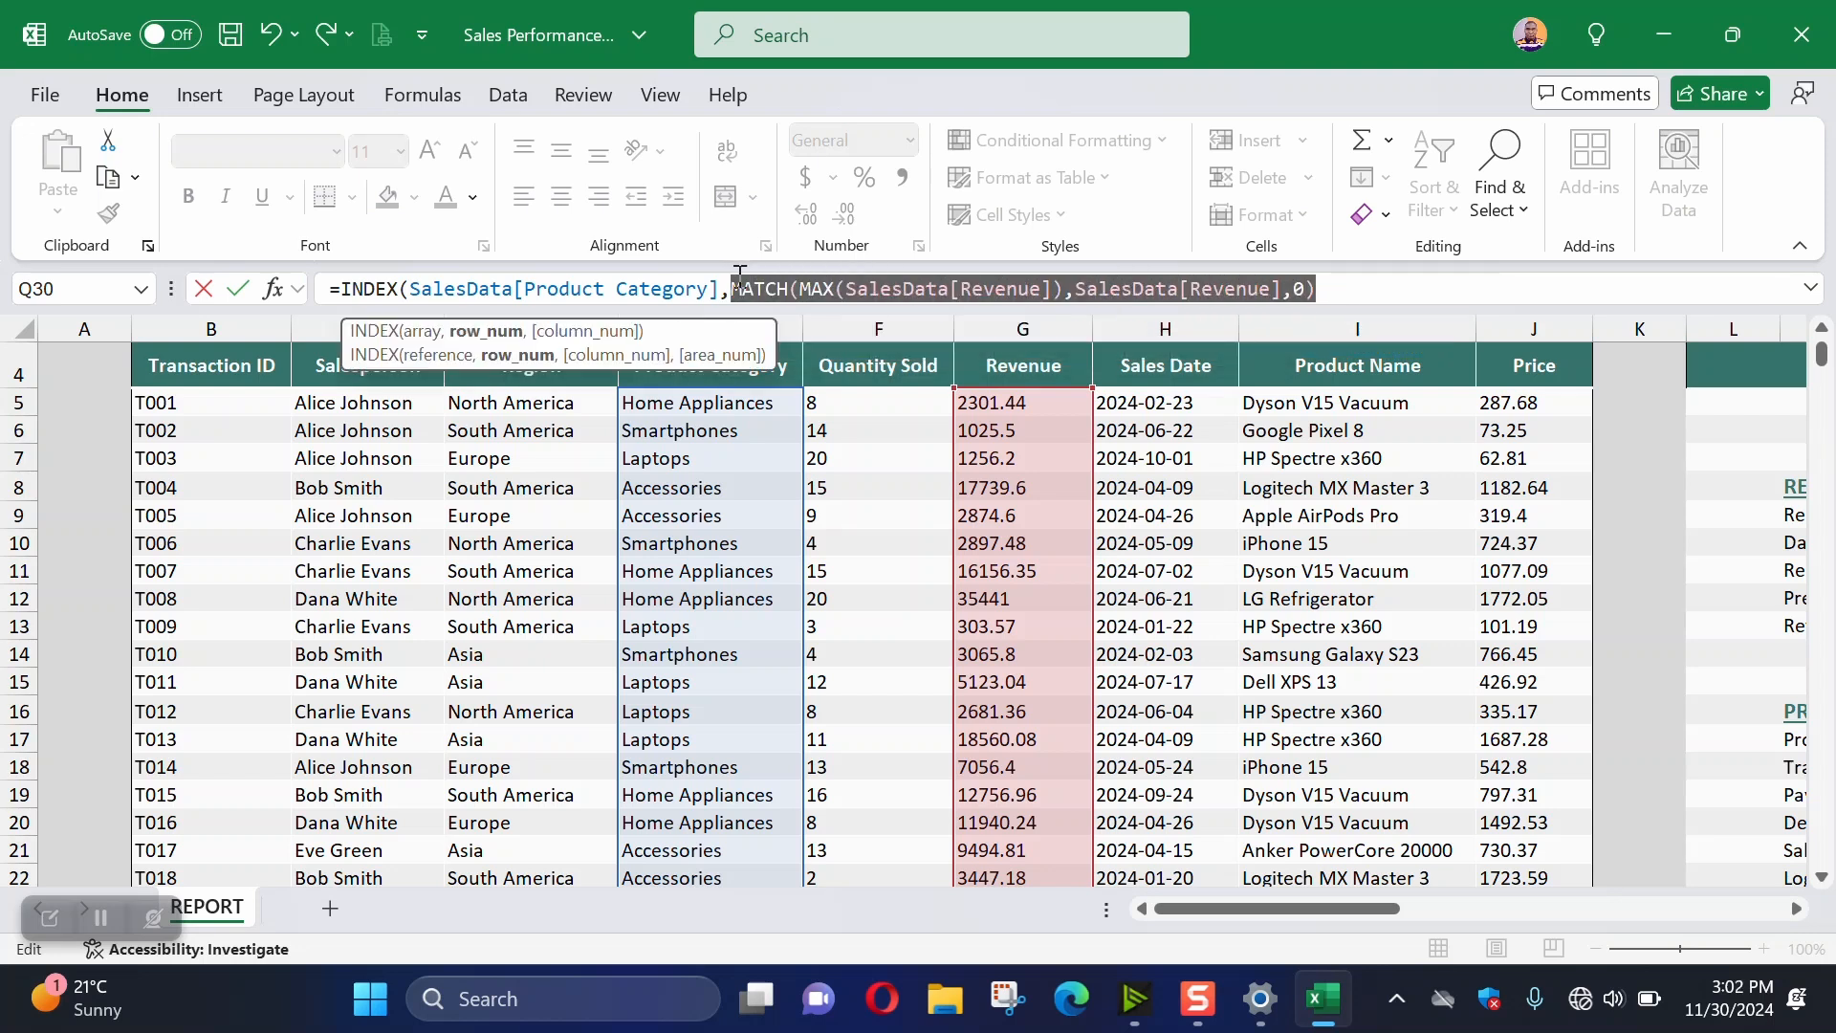
click(1389, 293)
text())
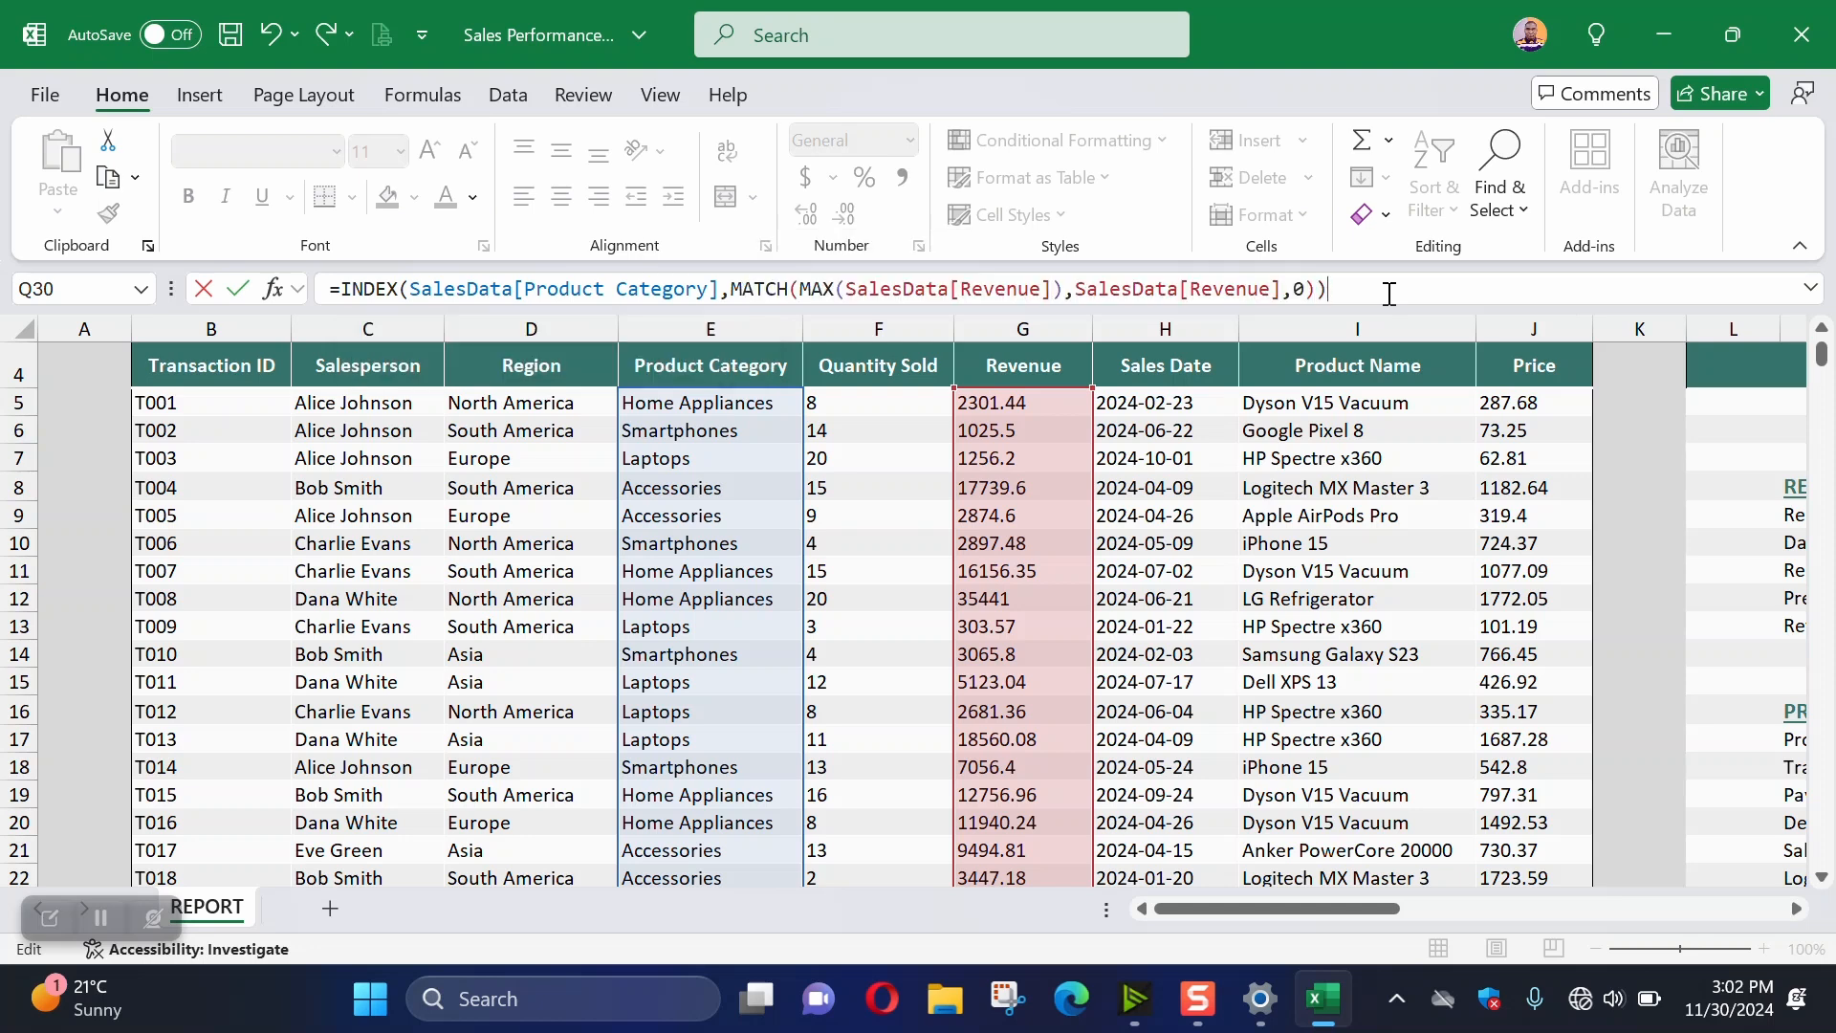
key(Return)
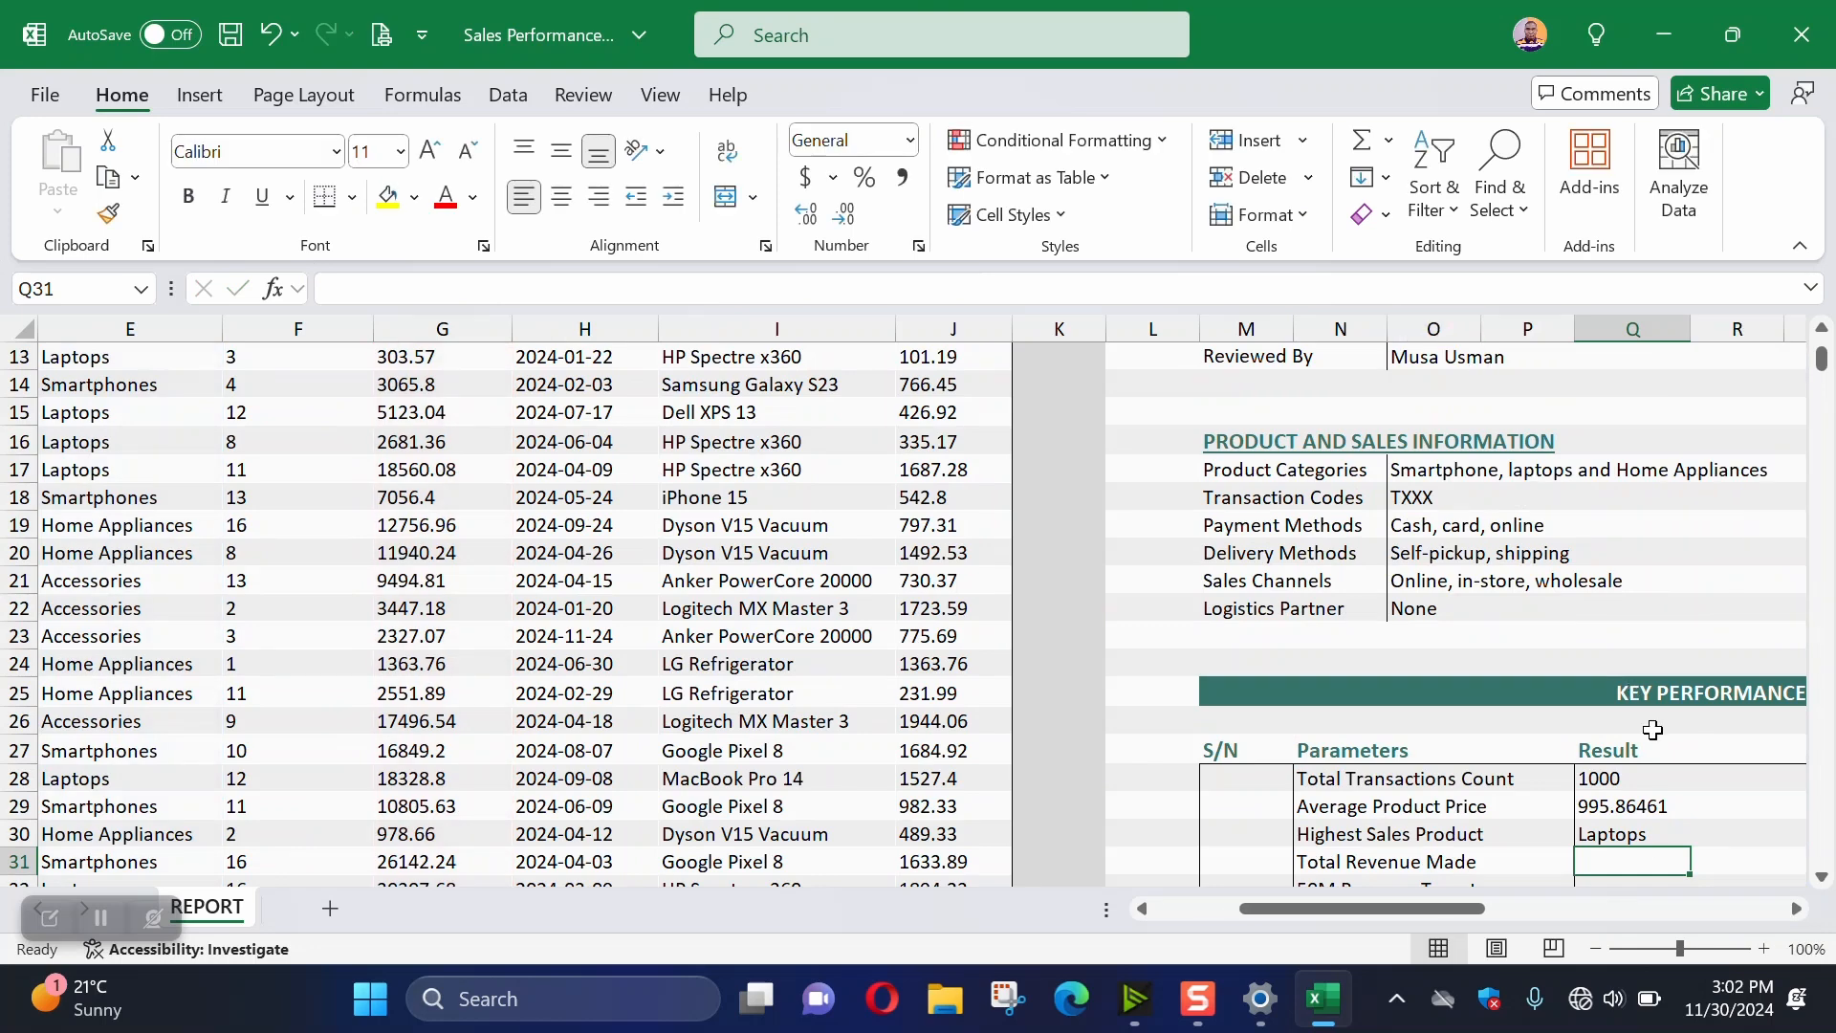
click(1636, 834)
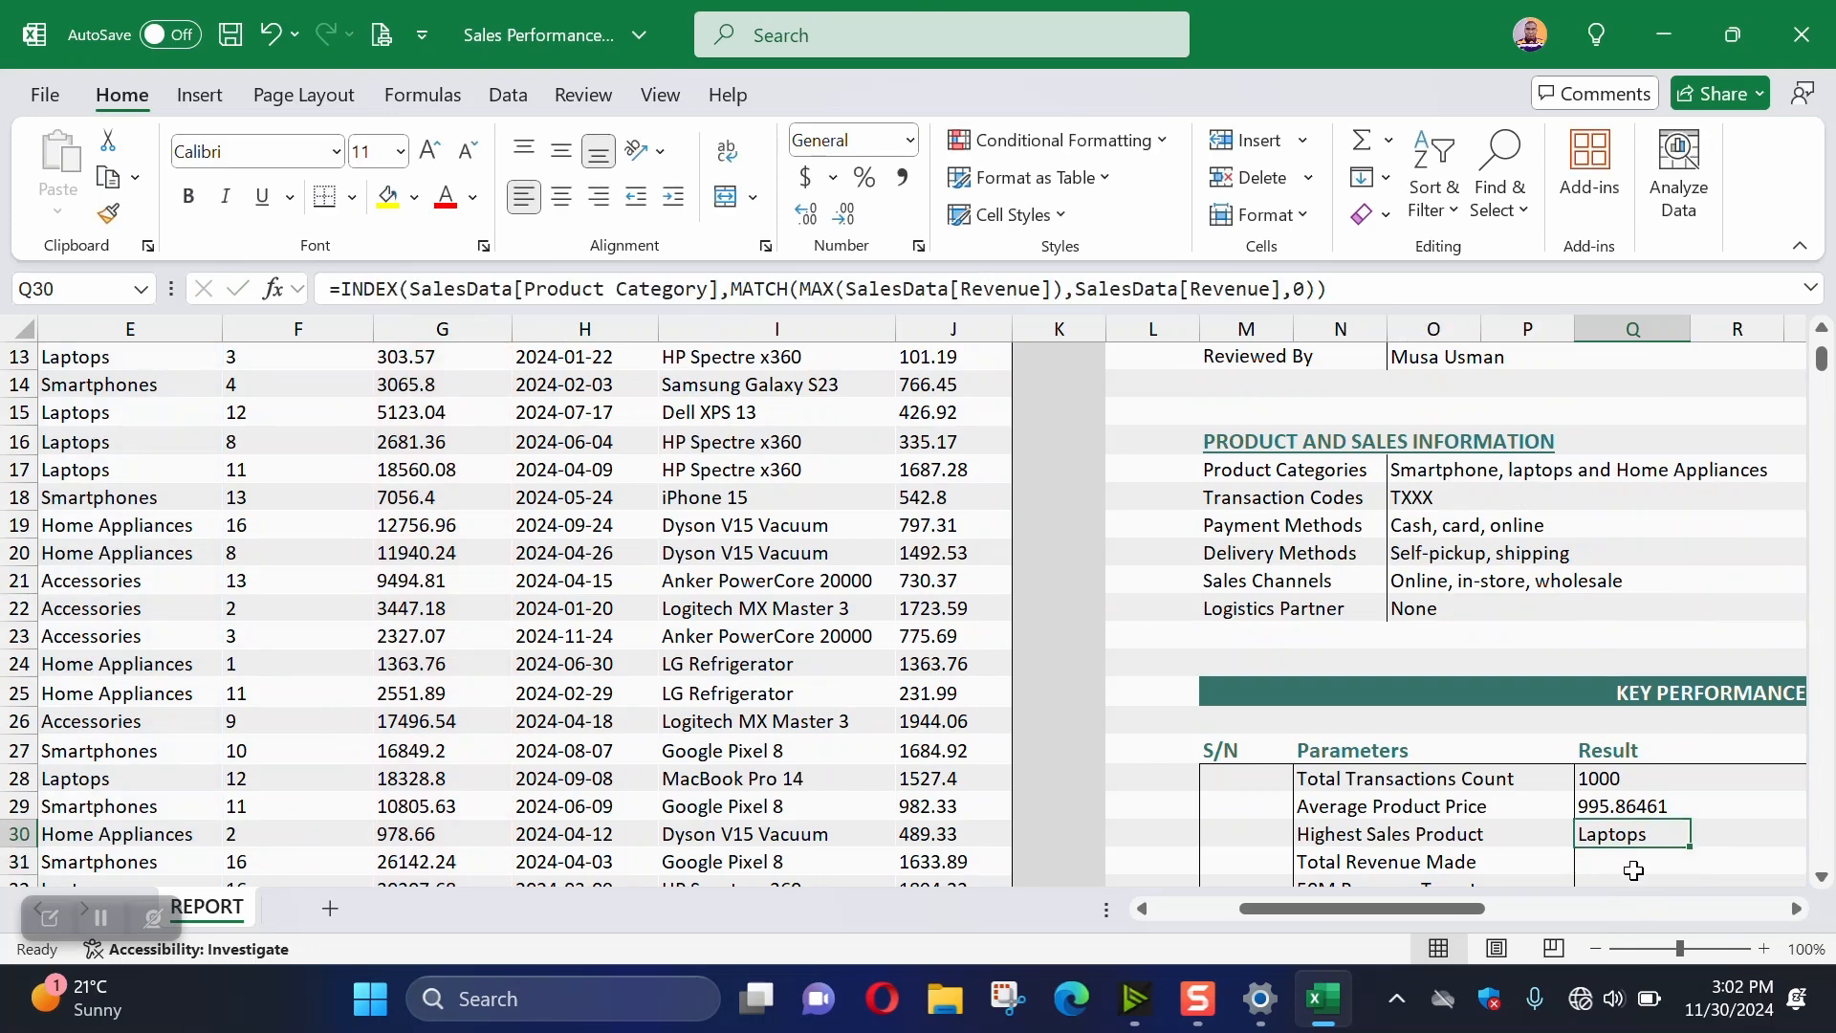
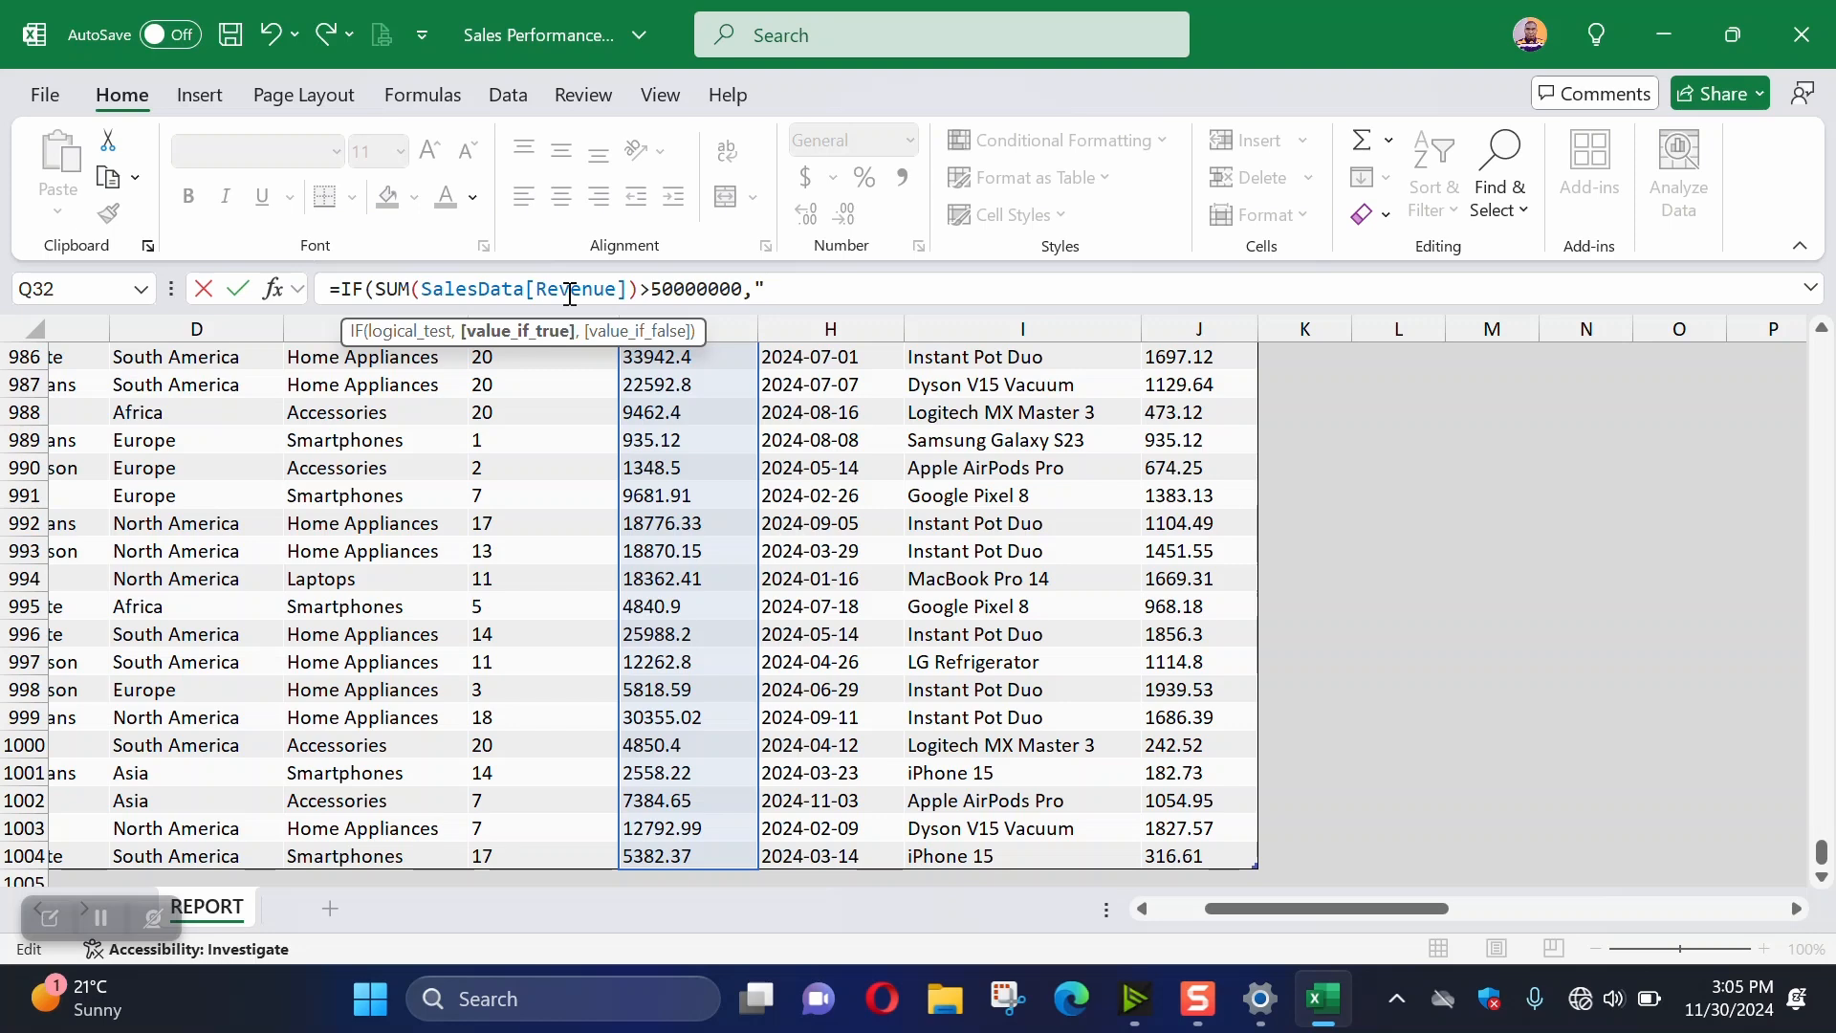
Complete the IF formula in Q32 for 50M Revenue Target with "Achieved" if true and "Not Achieved" if false, and enter it
text(CHIeved",)
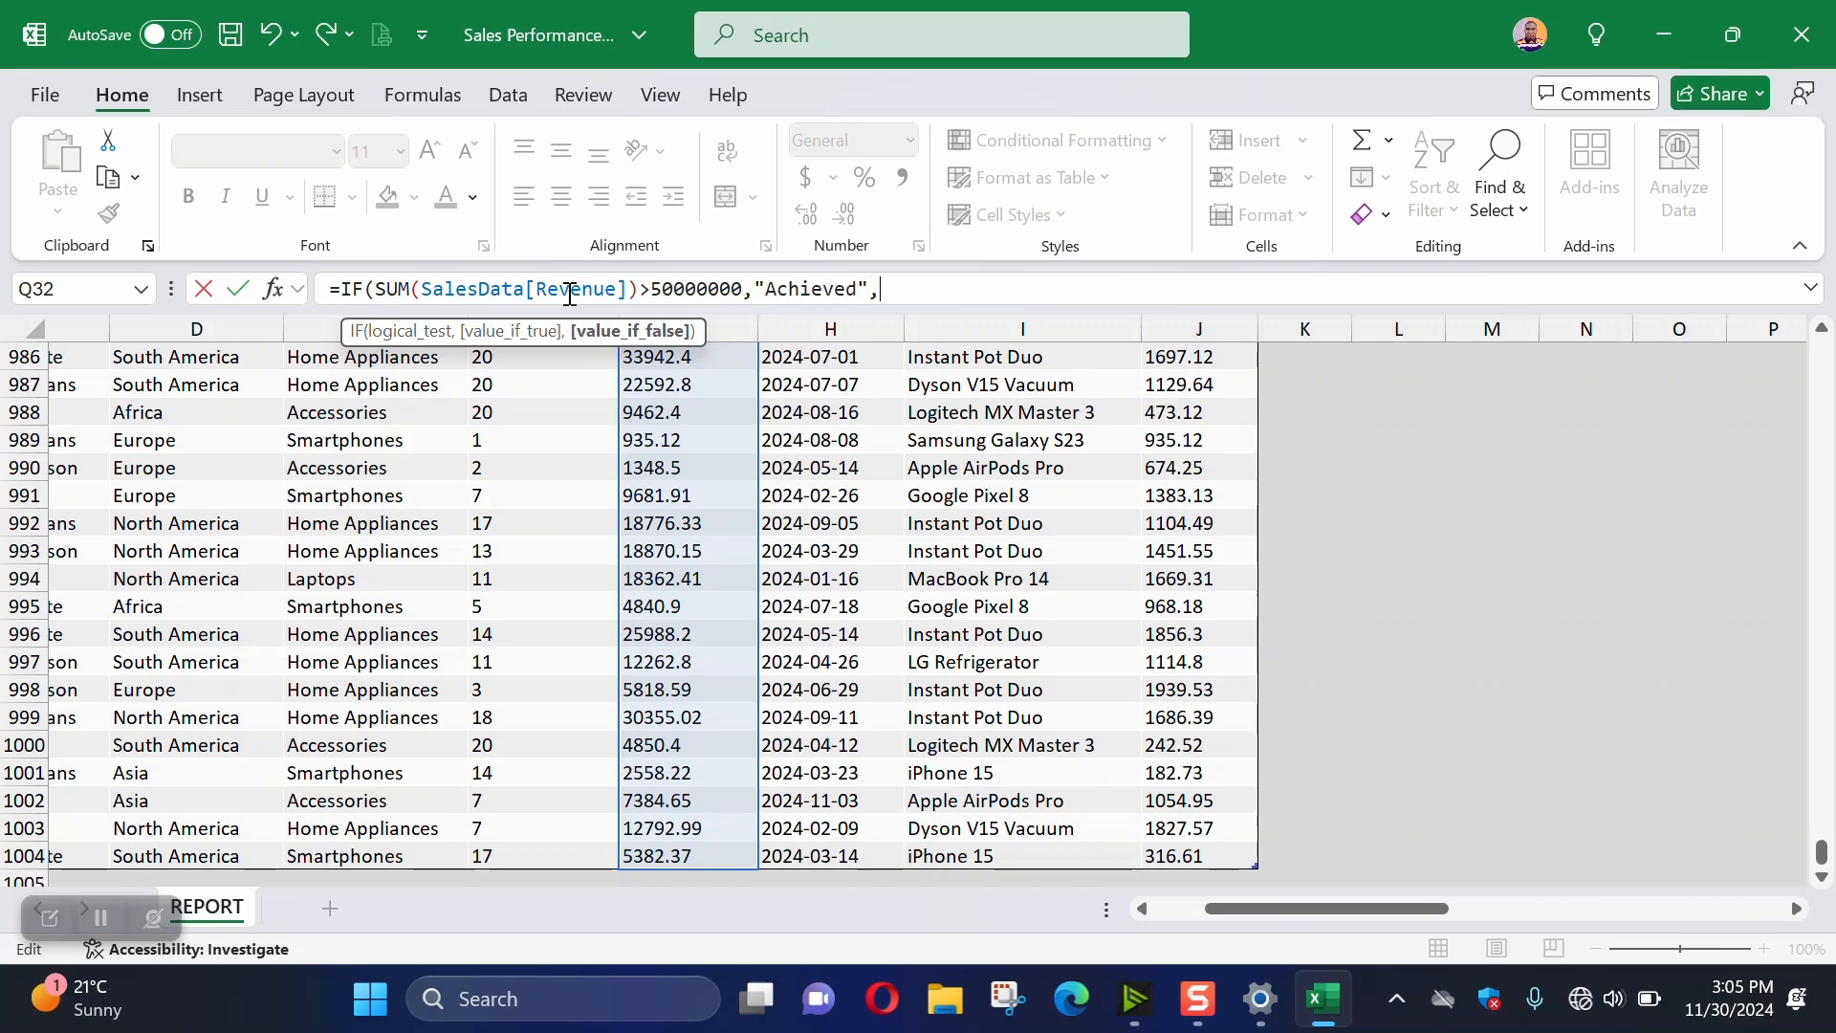
text("Not Achieved)
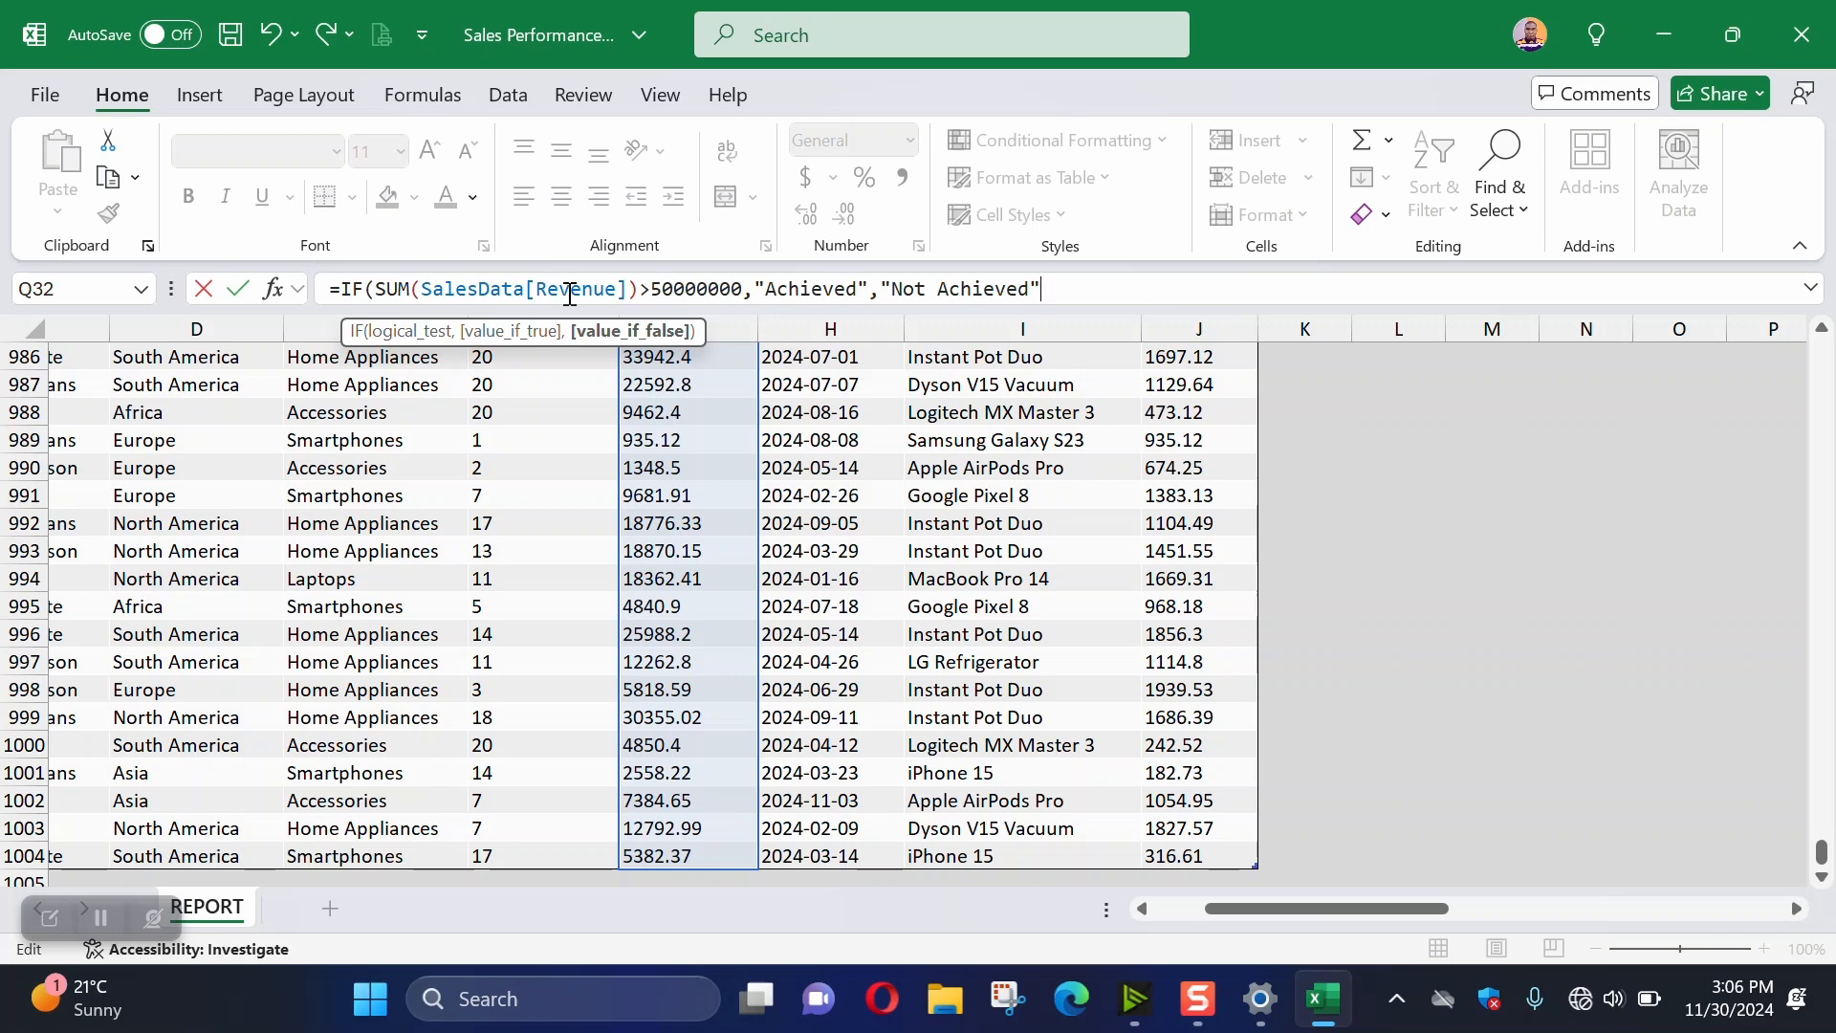
text())
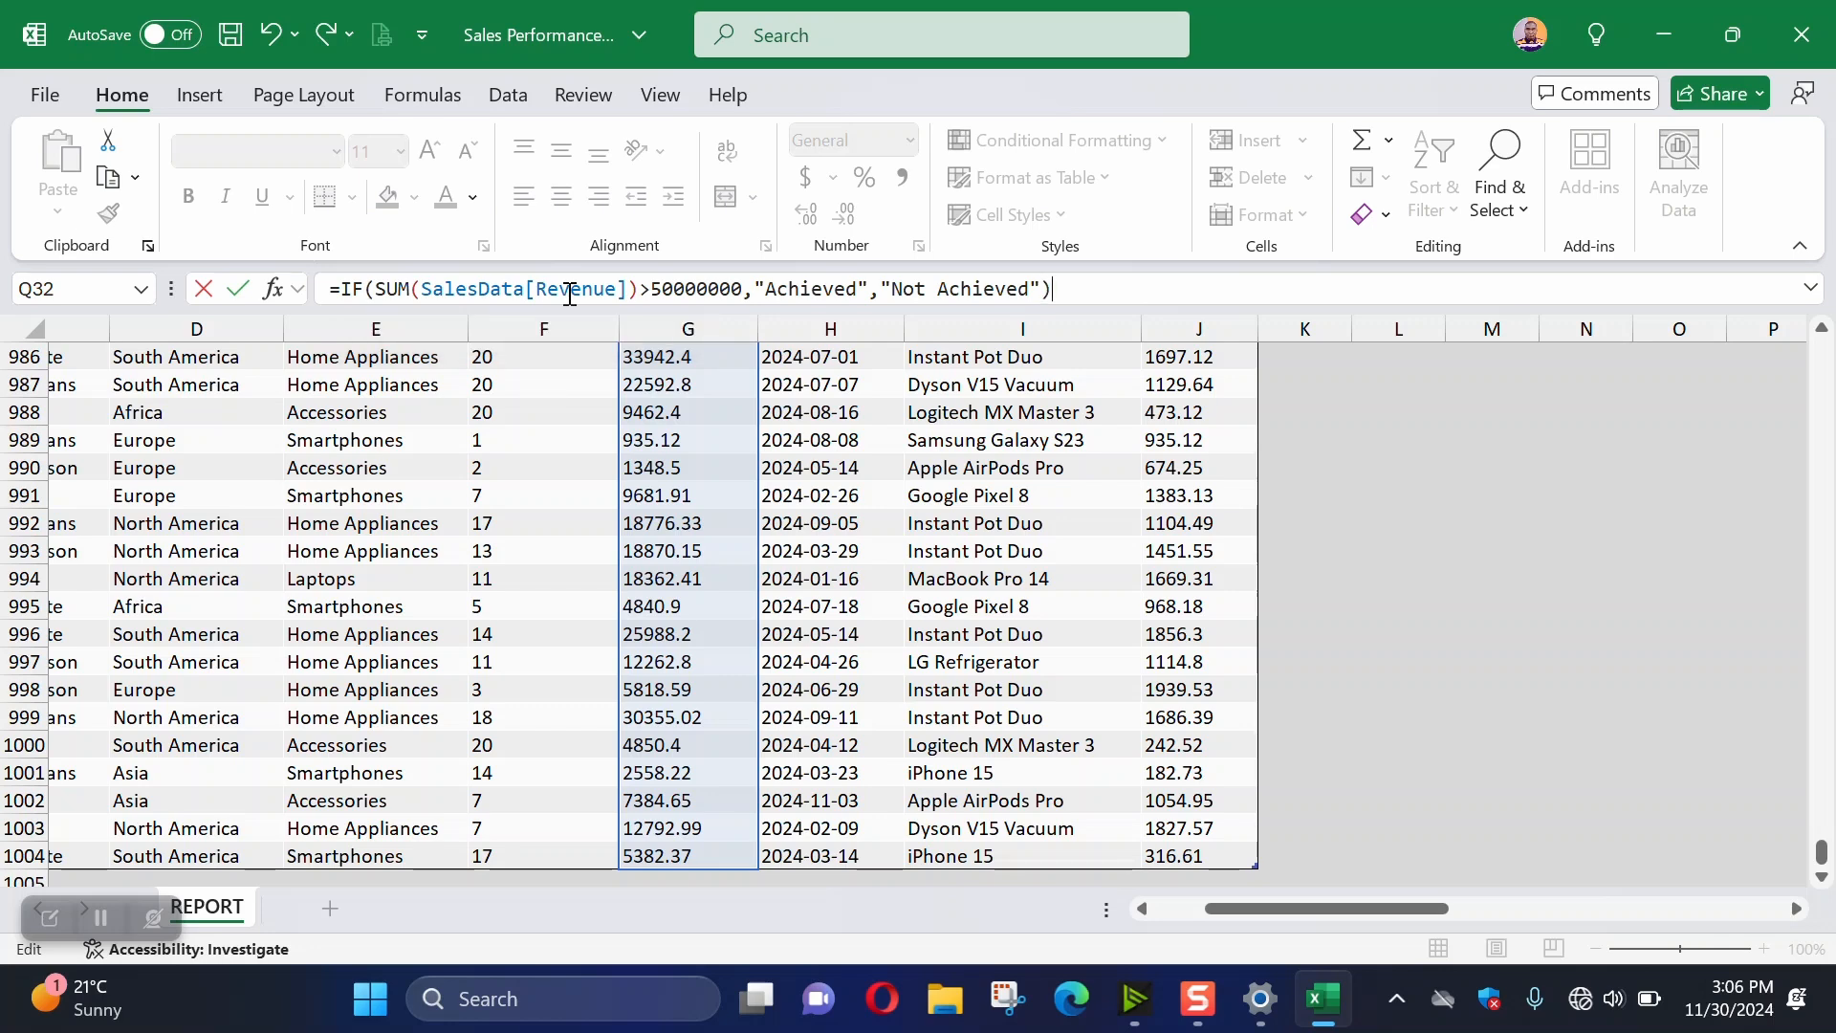
key(Return)
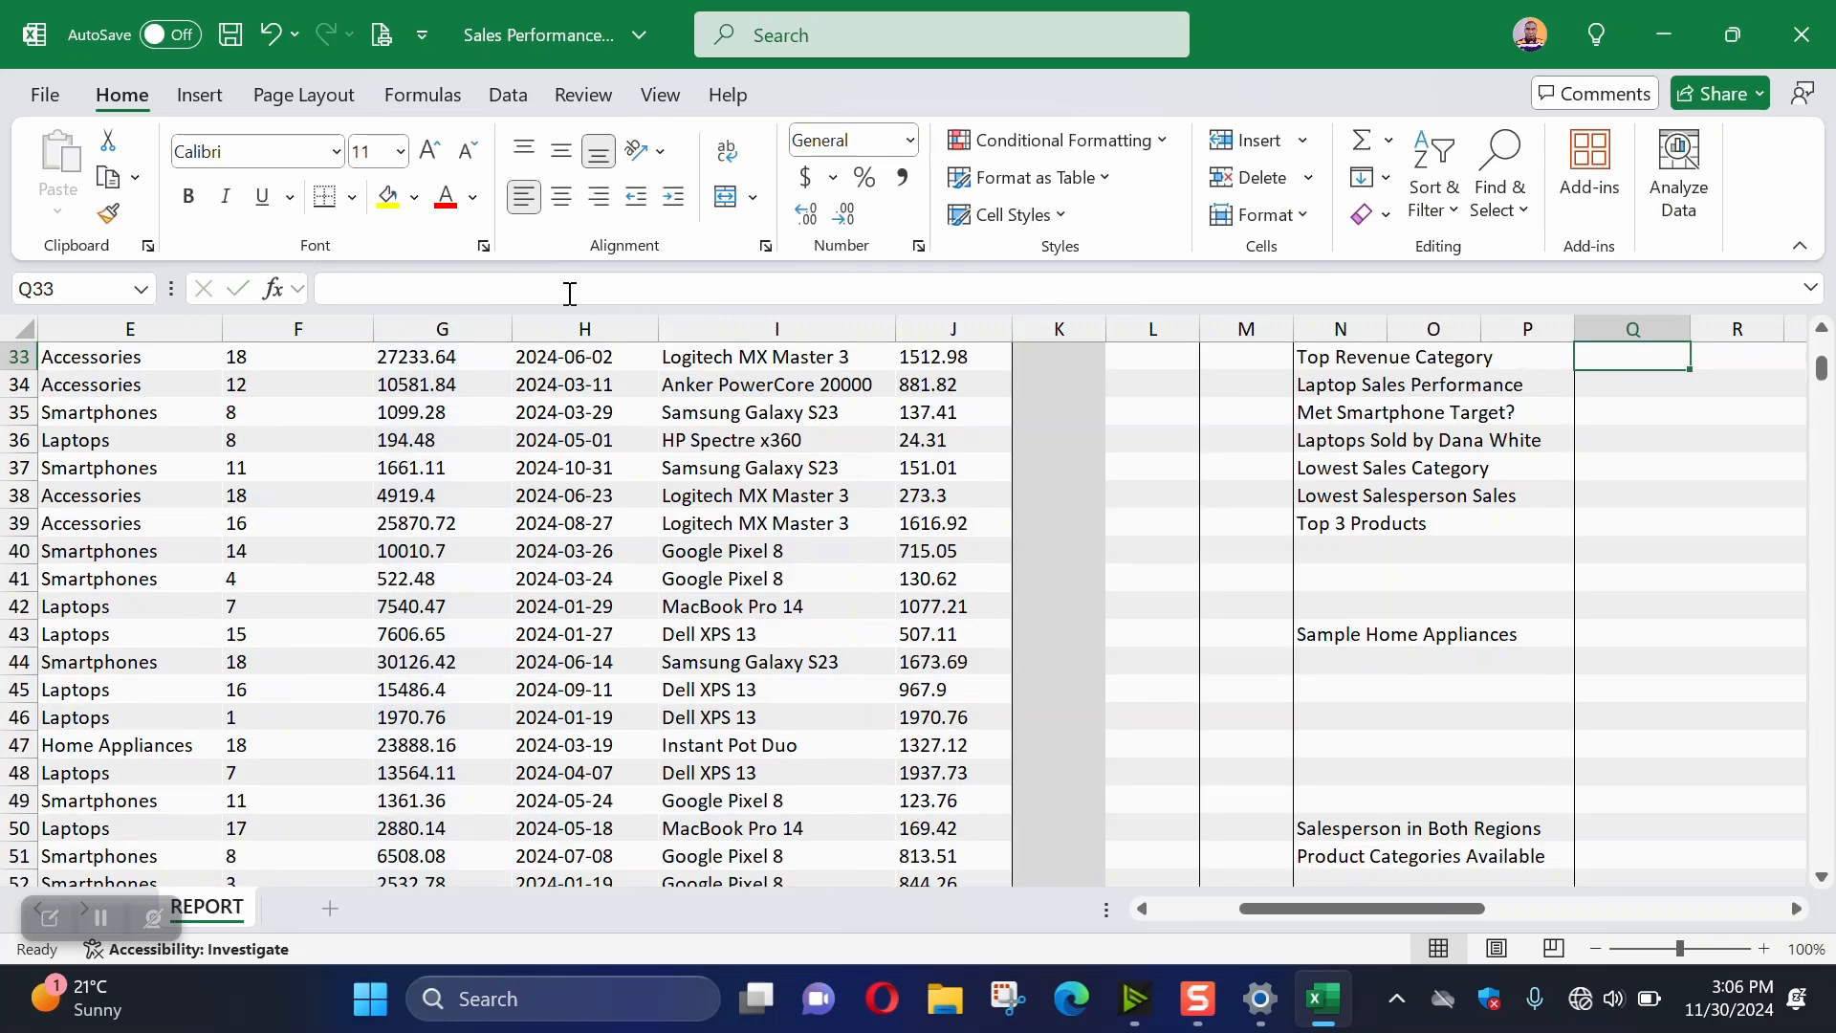
scroll(1615, 803, up, 4)
click(1638, 665)
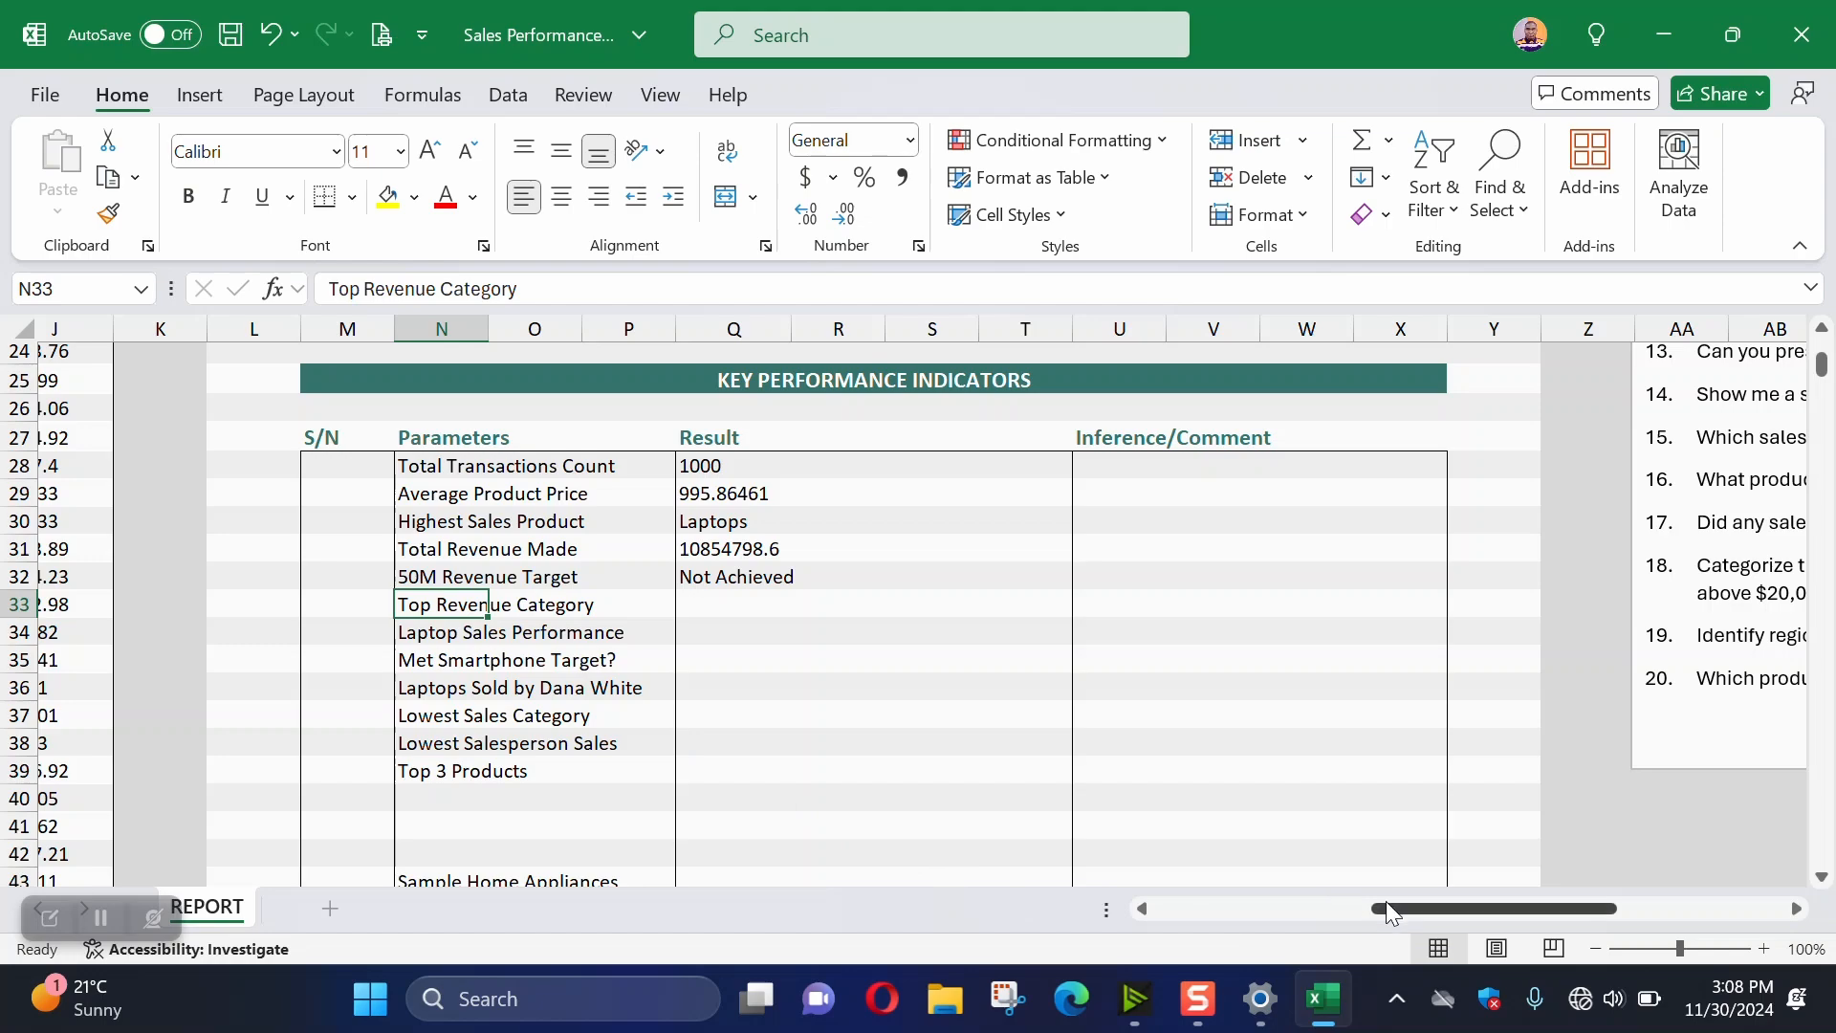
Examine the Revenue and Product Category columns of the sales table for the Top Revenue Category indicator
drag(1388, 906, 1167, 918)
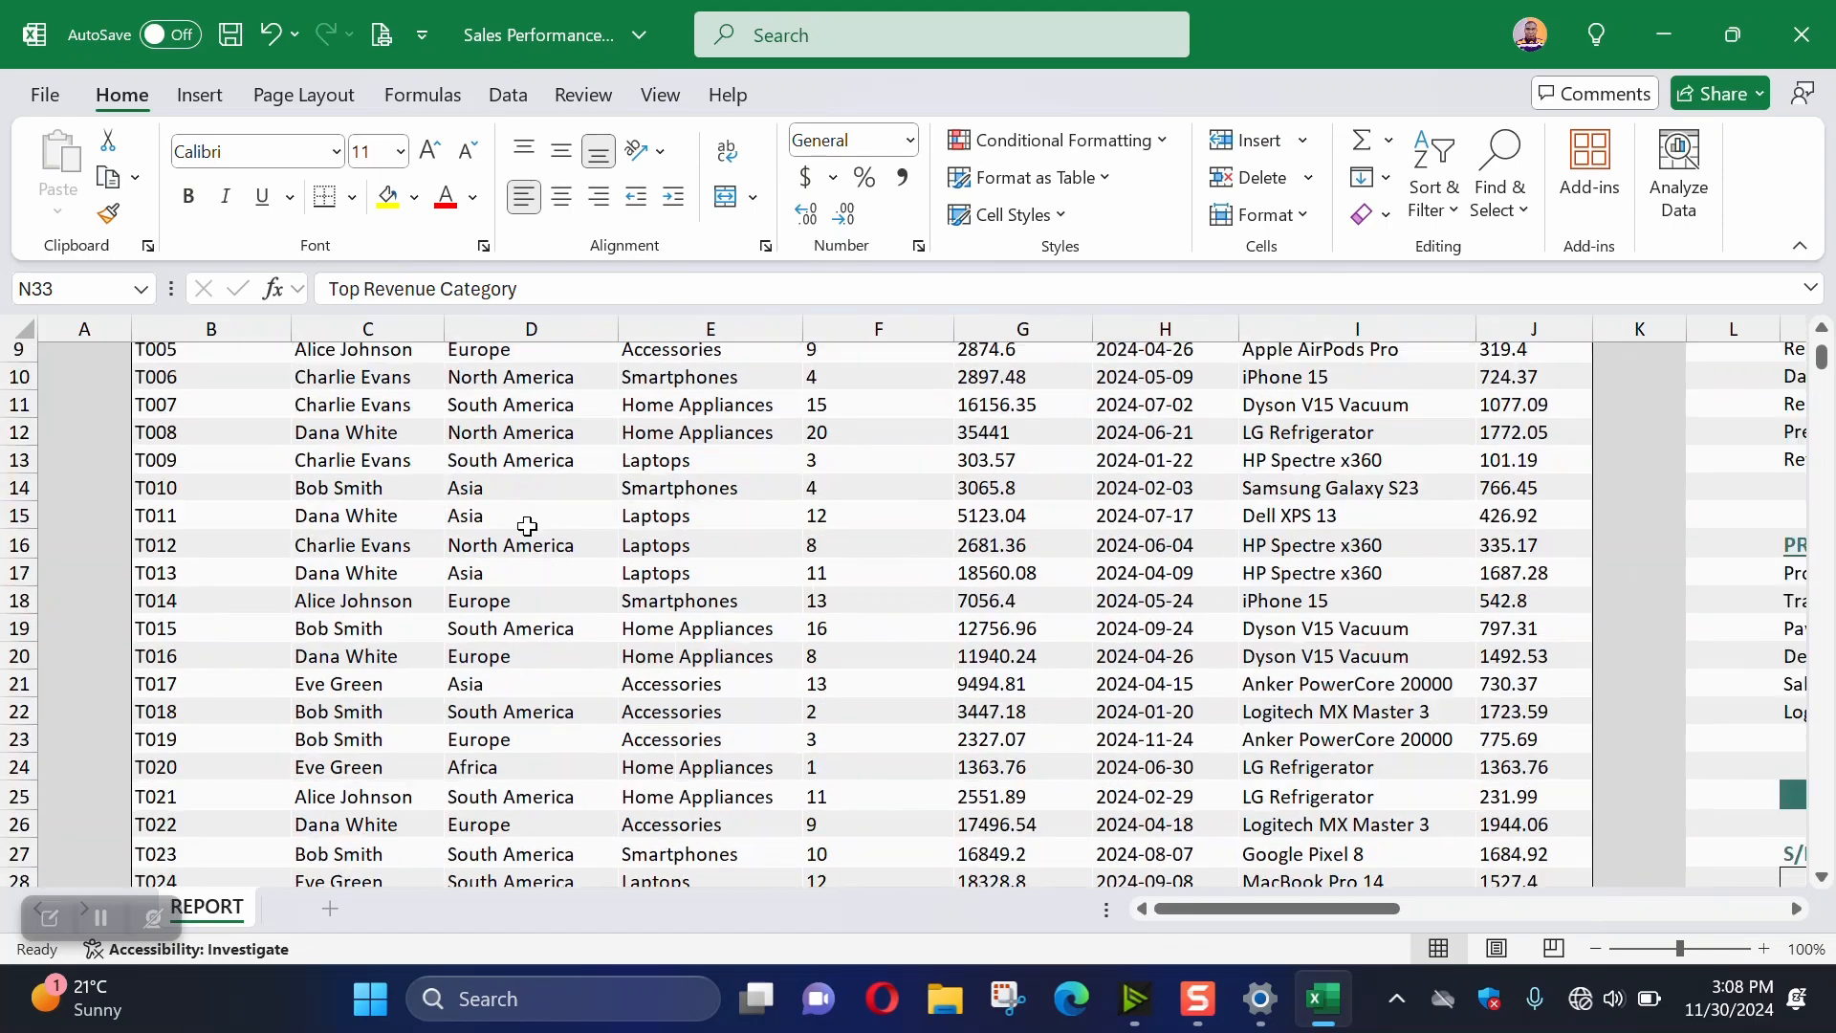
scroll(527, 525, up, 3)
drag(1012, 485, 985, 772)
drag(674, 493, 678, 722)
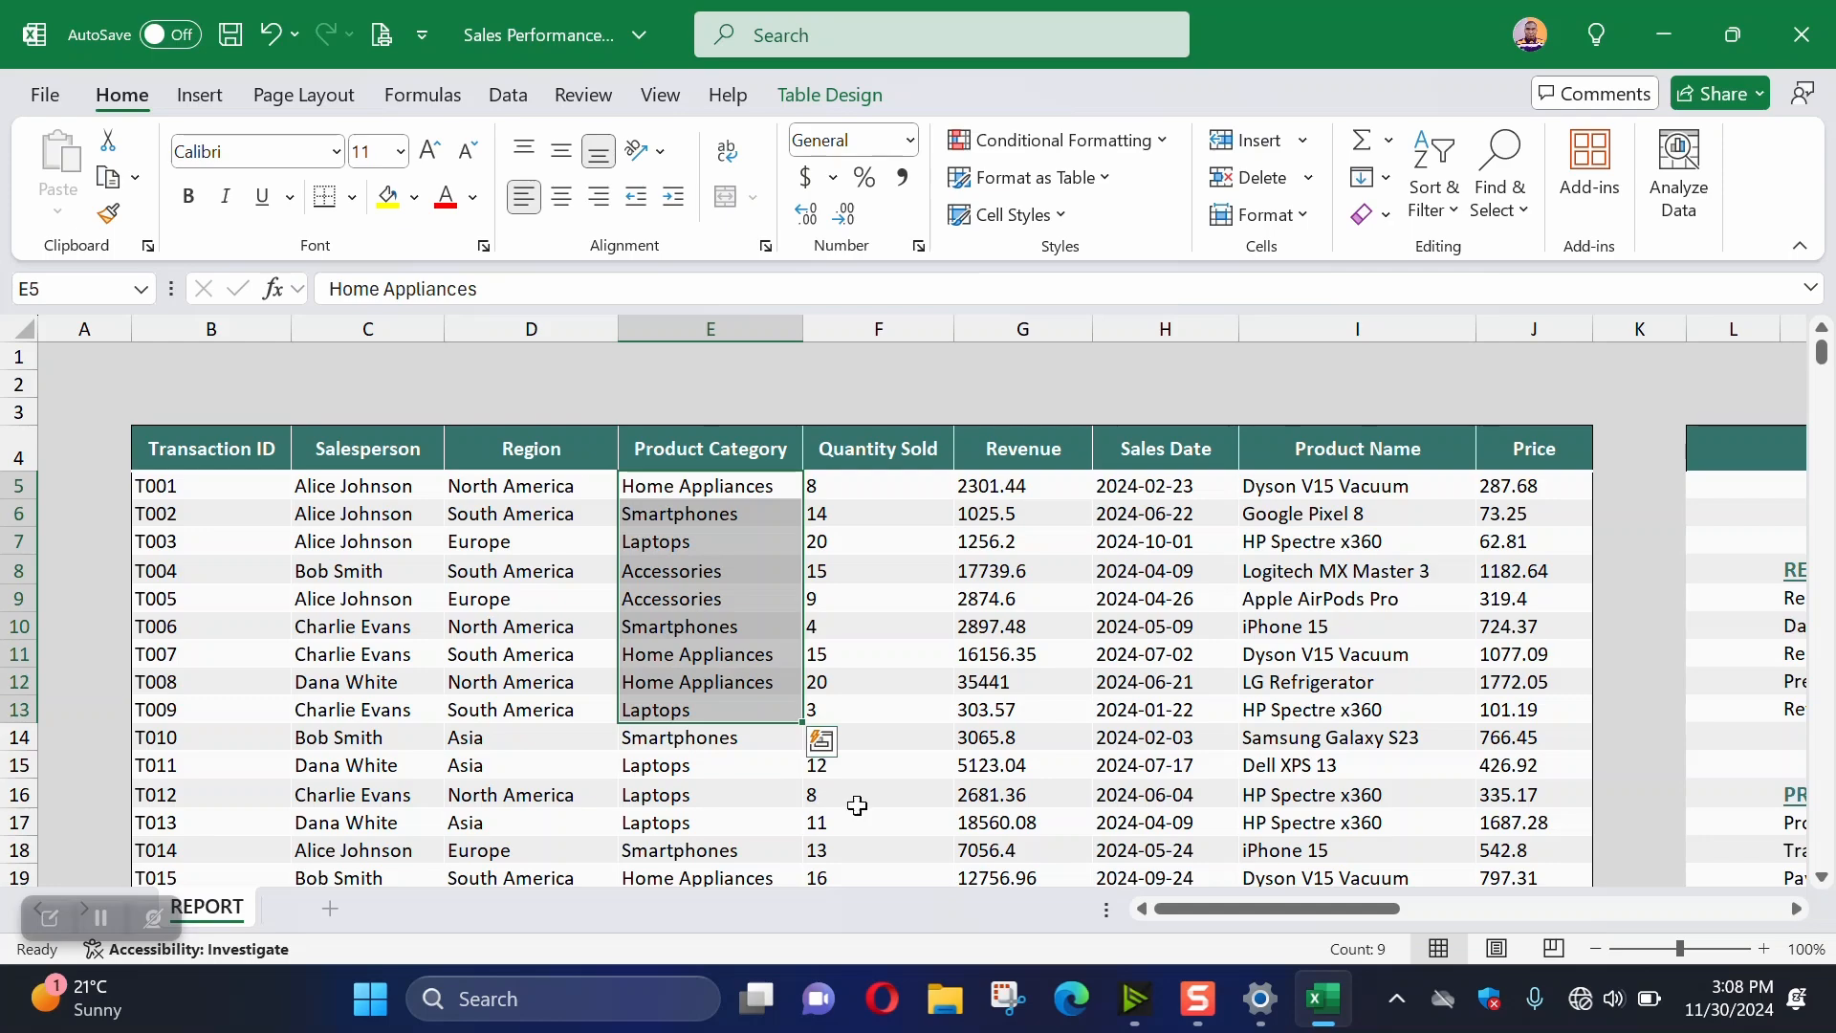
drag(1189, 904, 1344, 904)
scroll(1138, 768, down, 4)
scroll(1138, 767, down, 3)
Write =LARGE(SalesData[Revenue],1) in Q33 for Top Revenue Category
click(1122, 690)
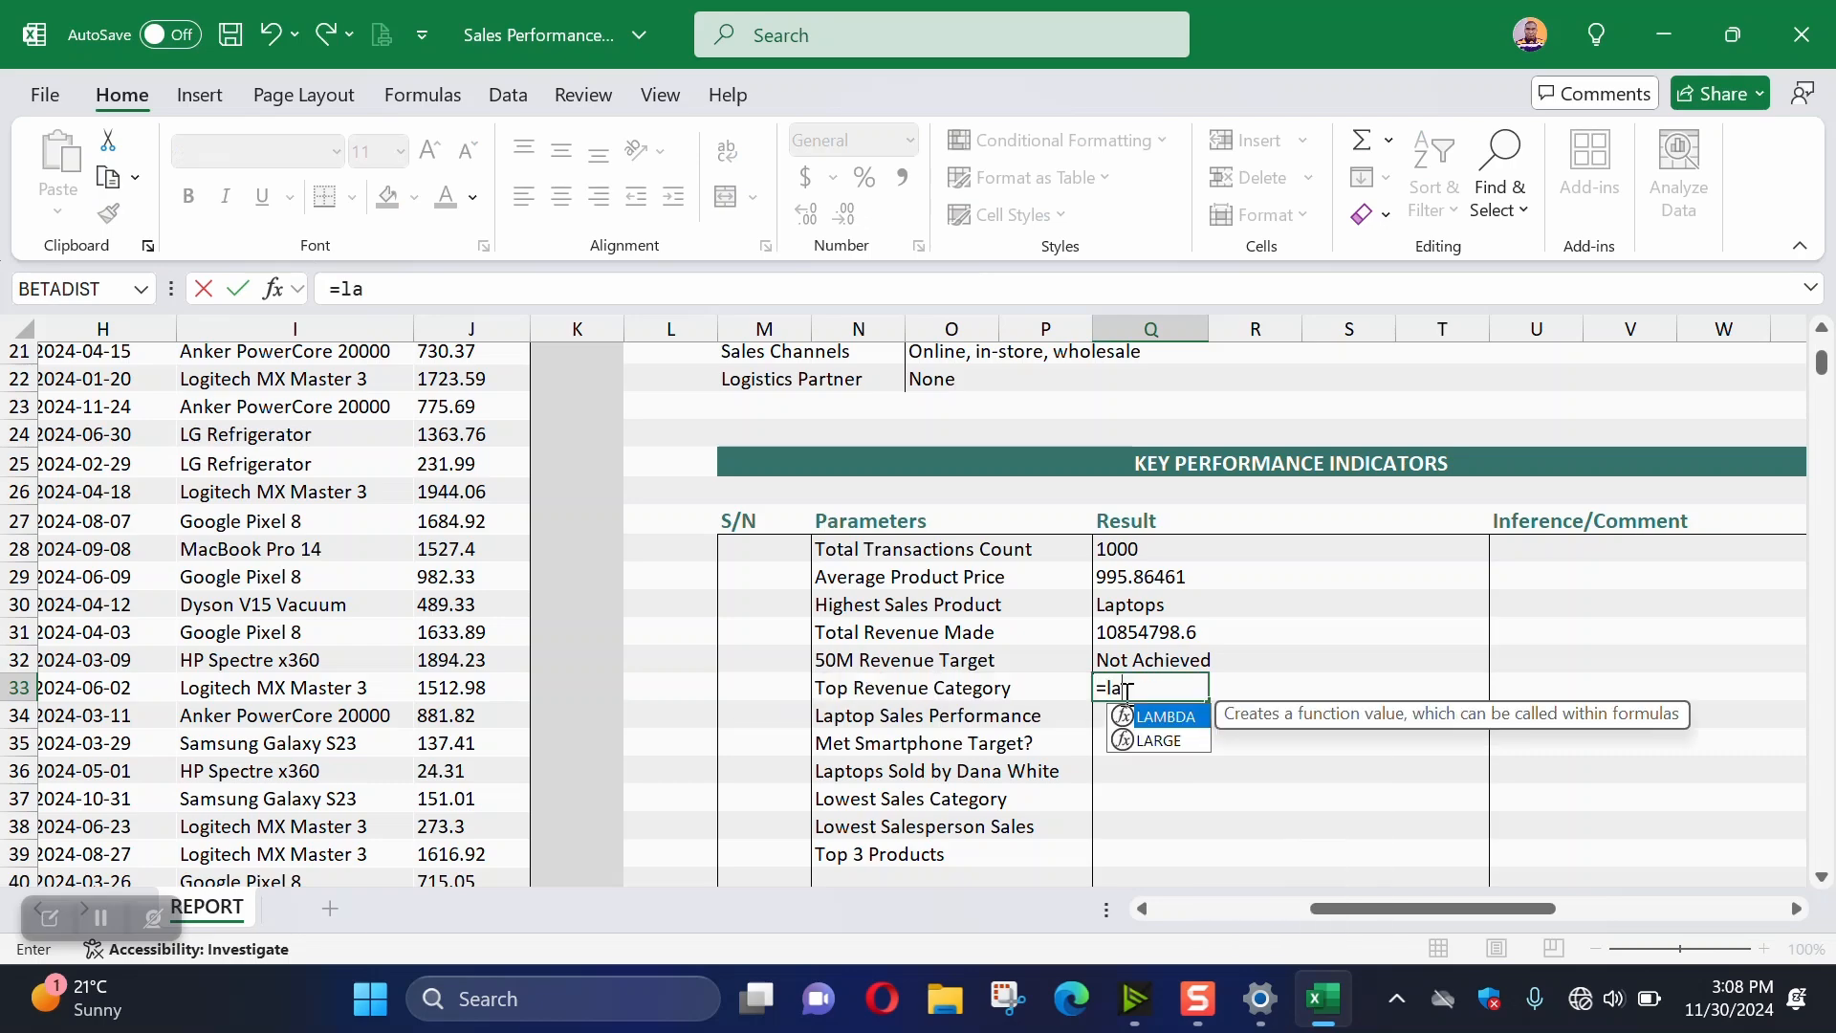
text(rge)
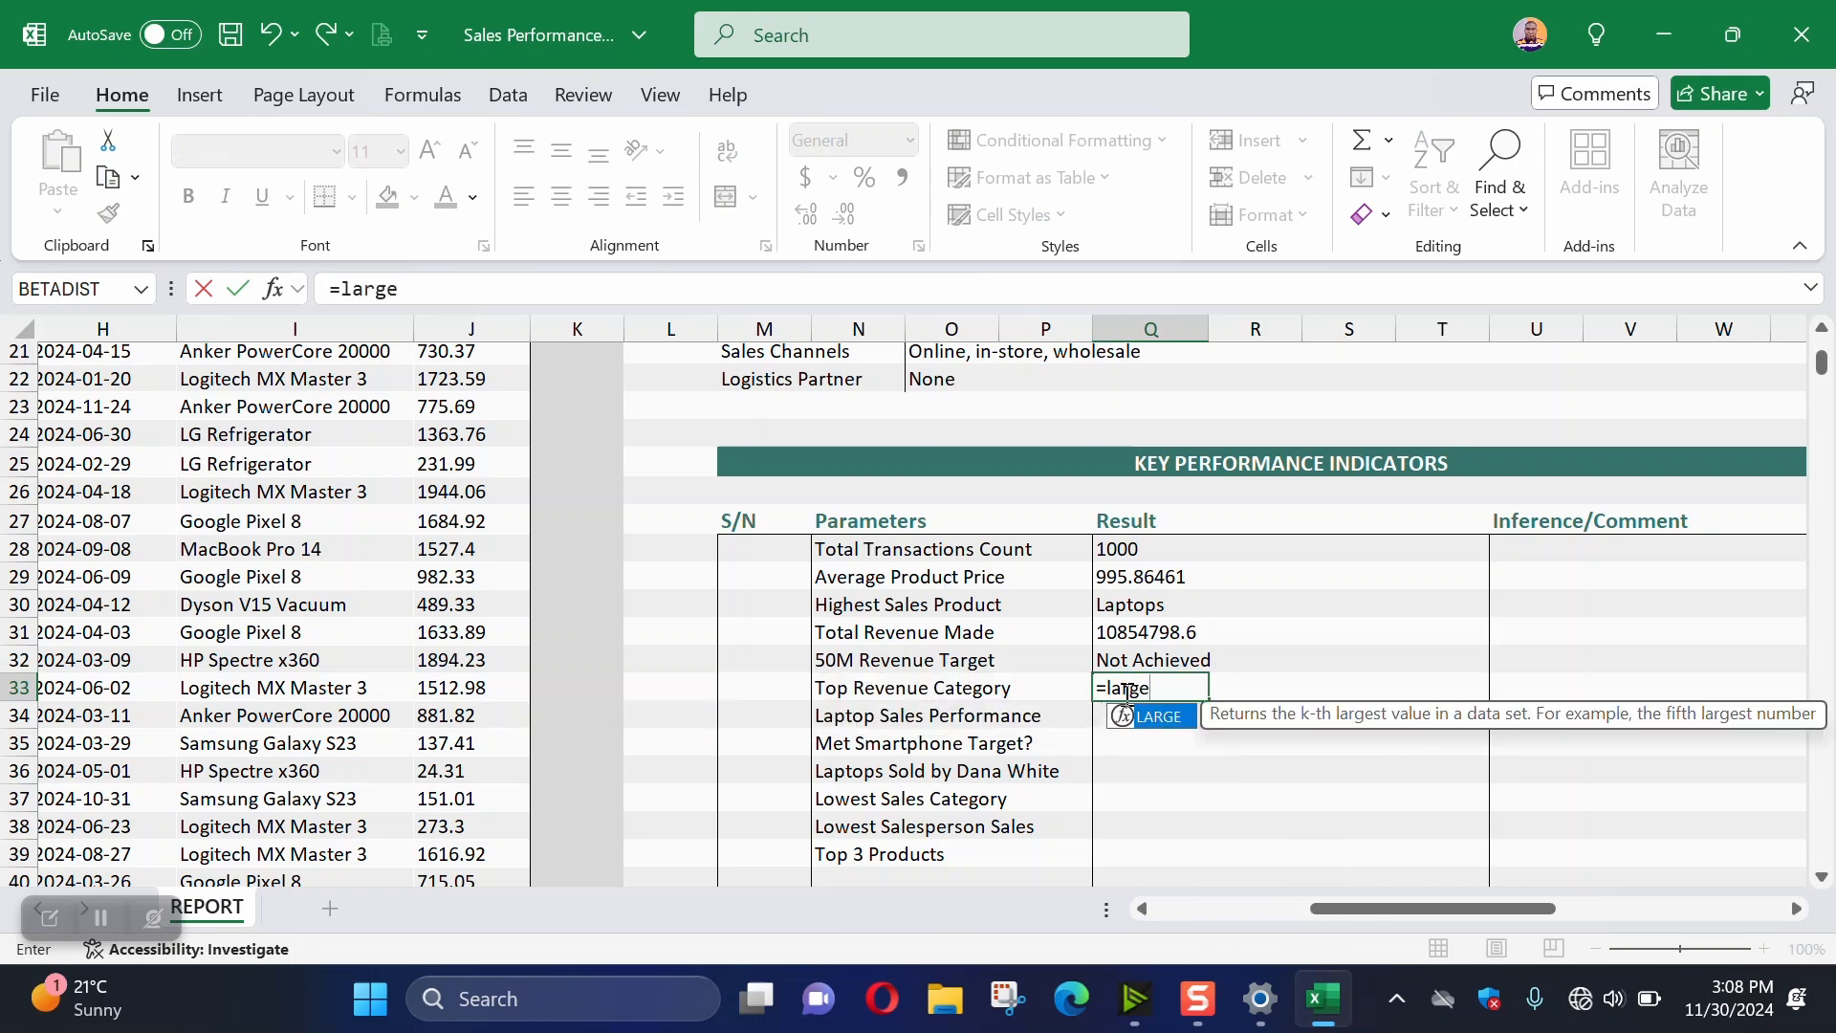
key(Tab)
drag(1518, 910, 1341, 910)
scroll(1045, 439, up, 7)
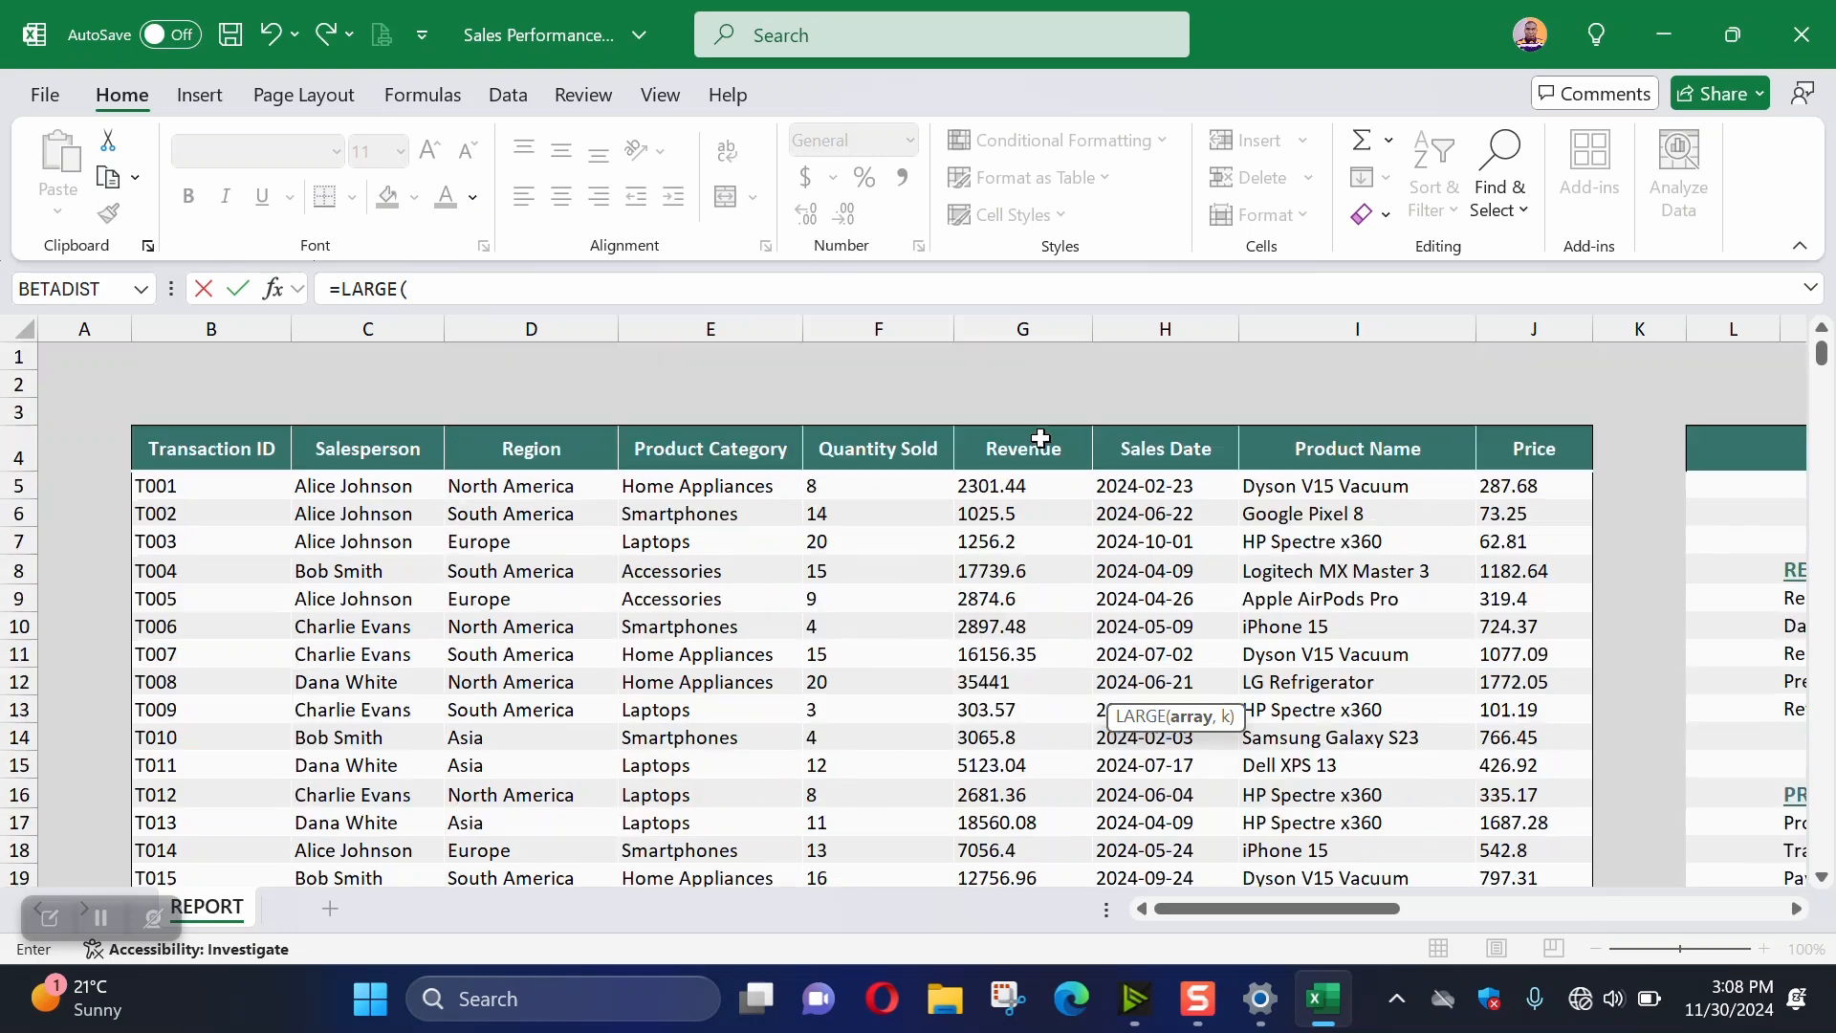
click(1001, 490)
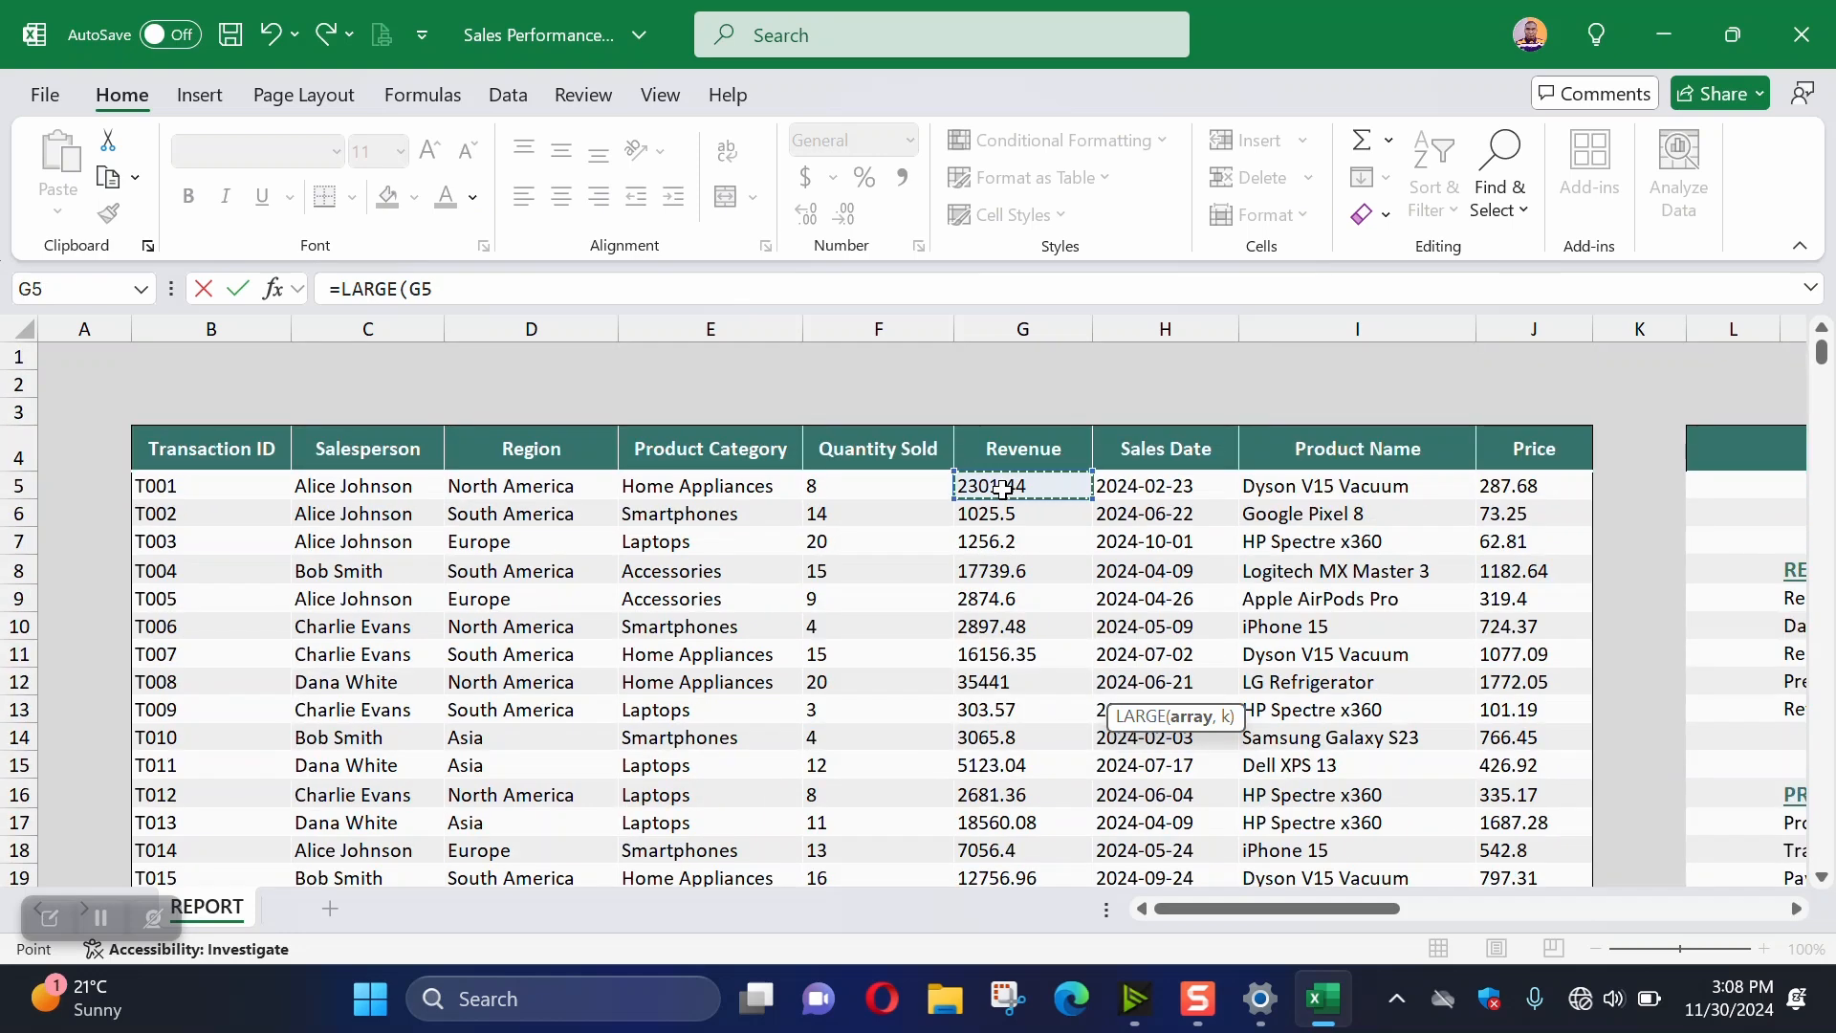
key(ctrl+shift+Down)
click(636, 287)
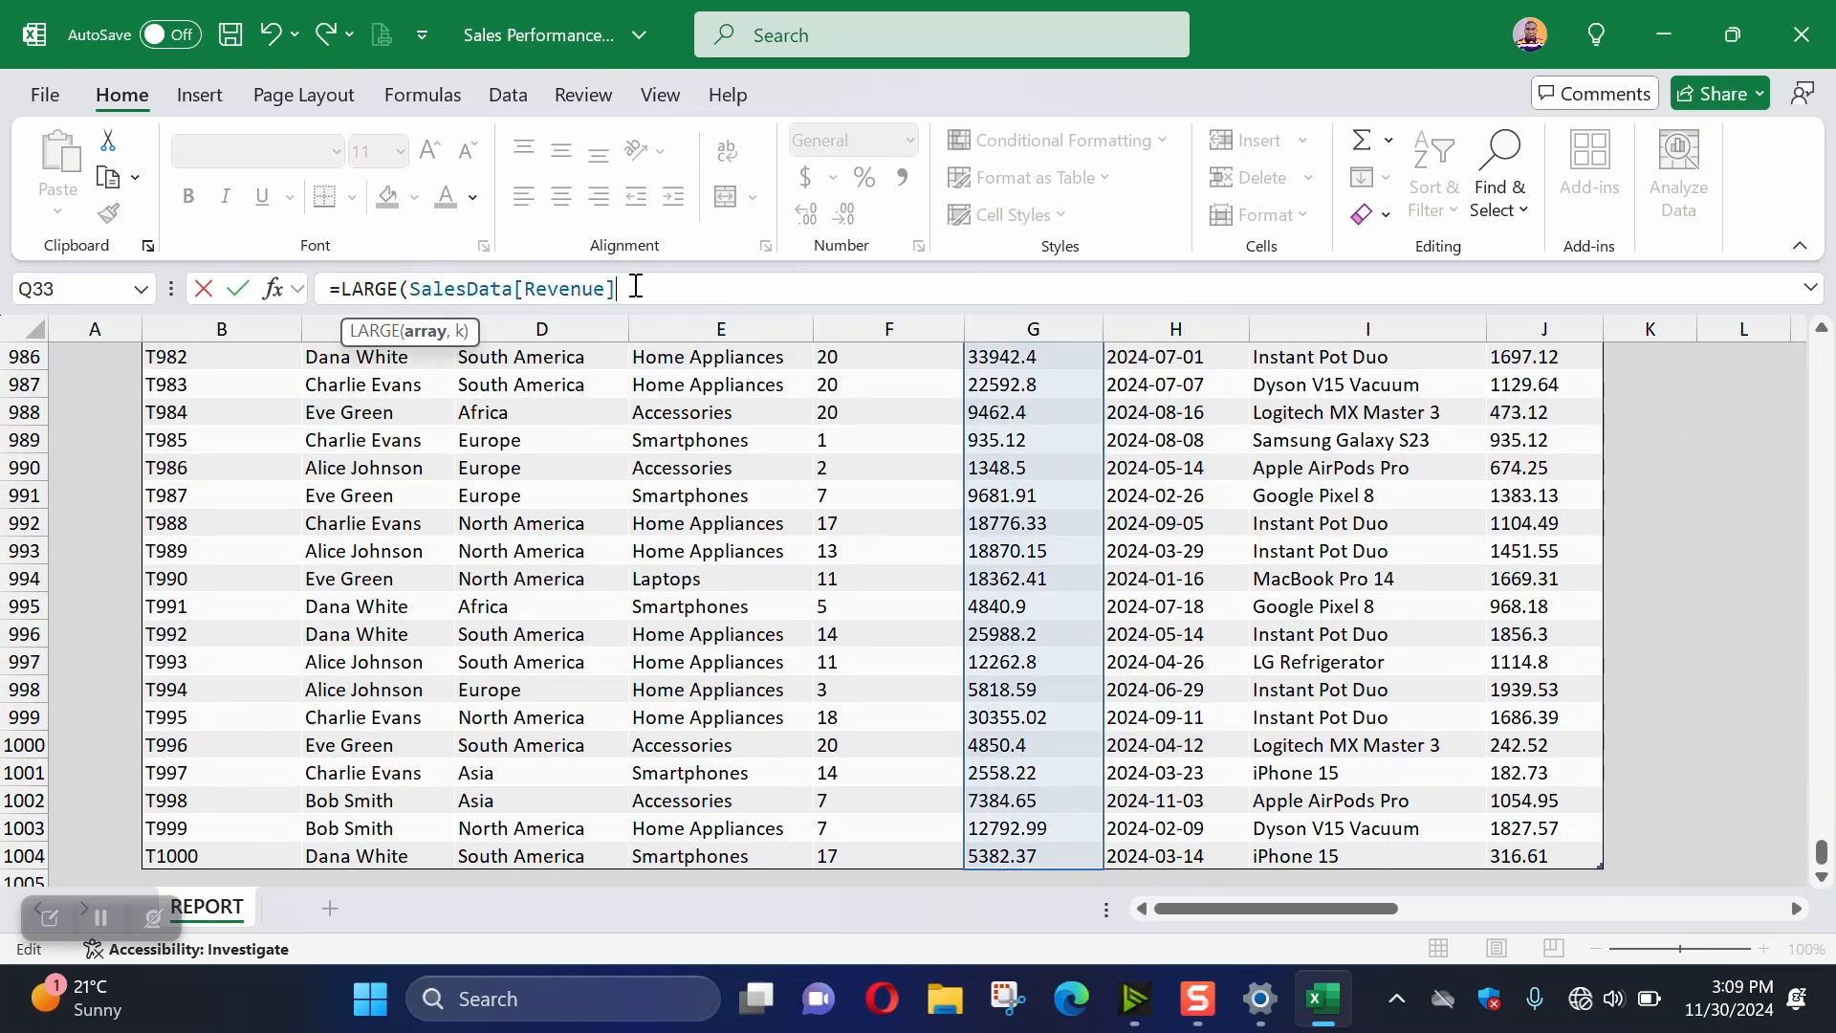
text(,1)
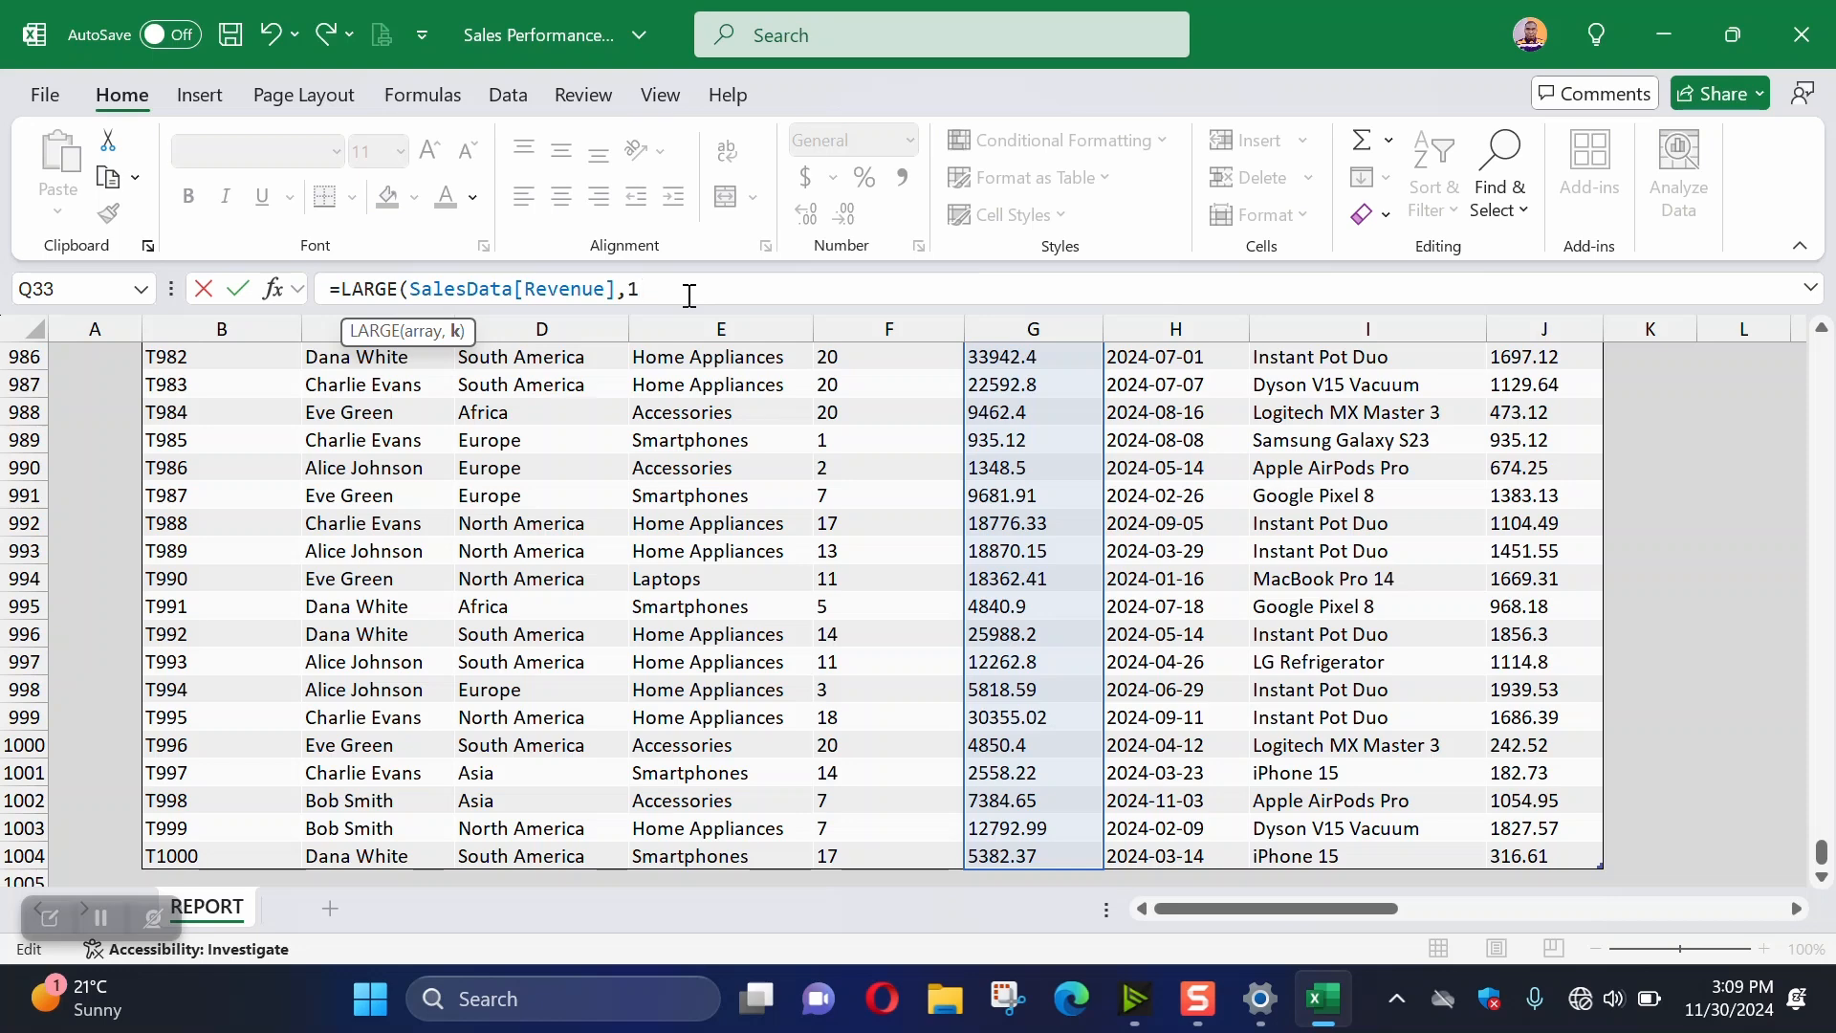
text())
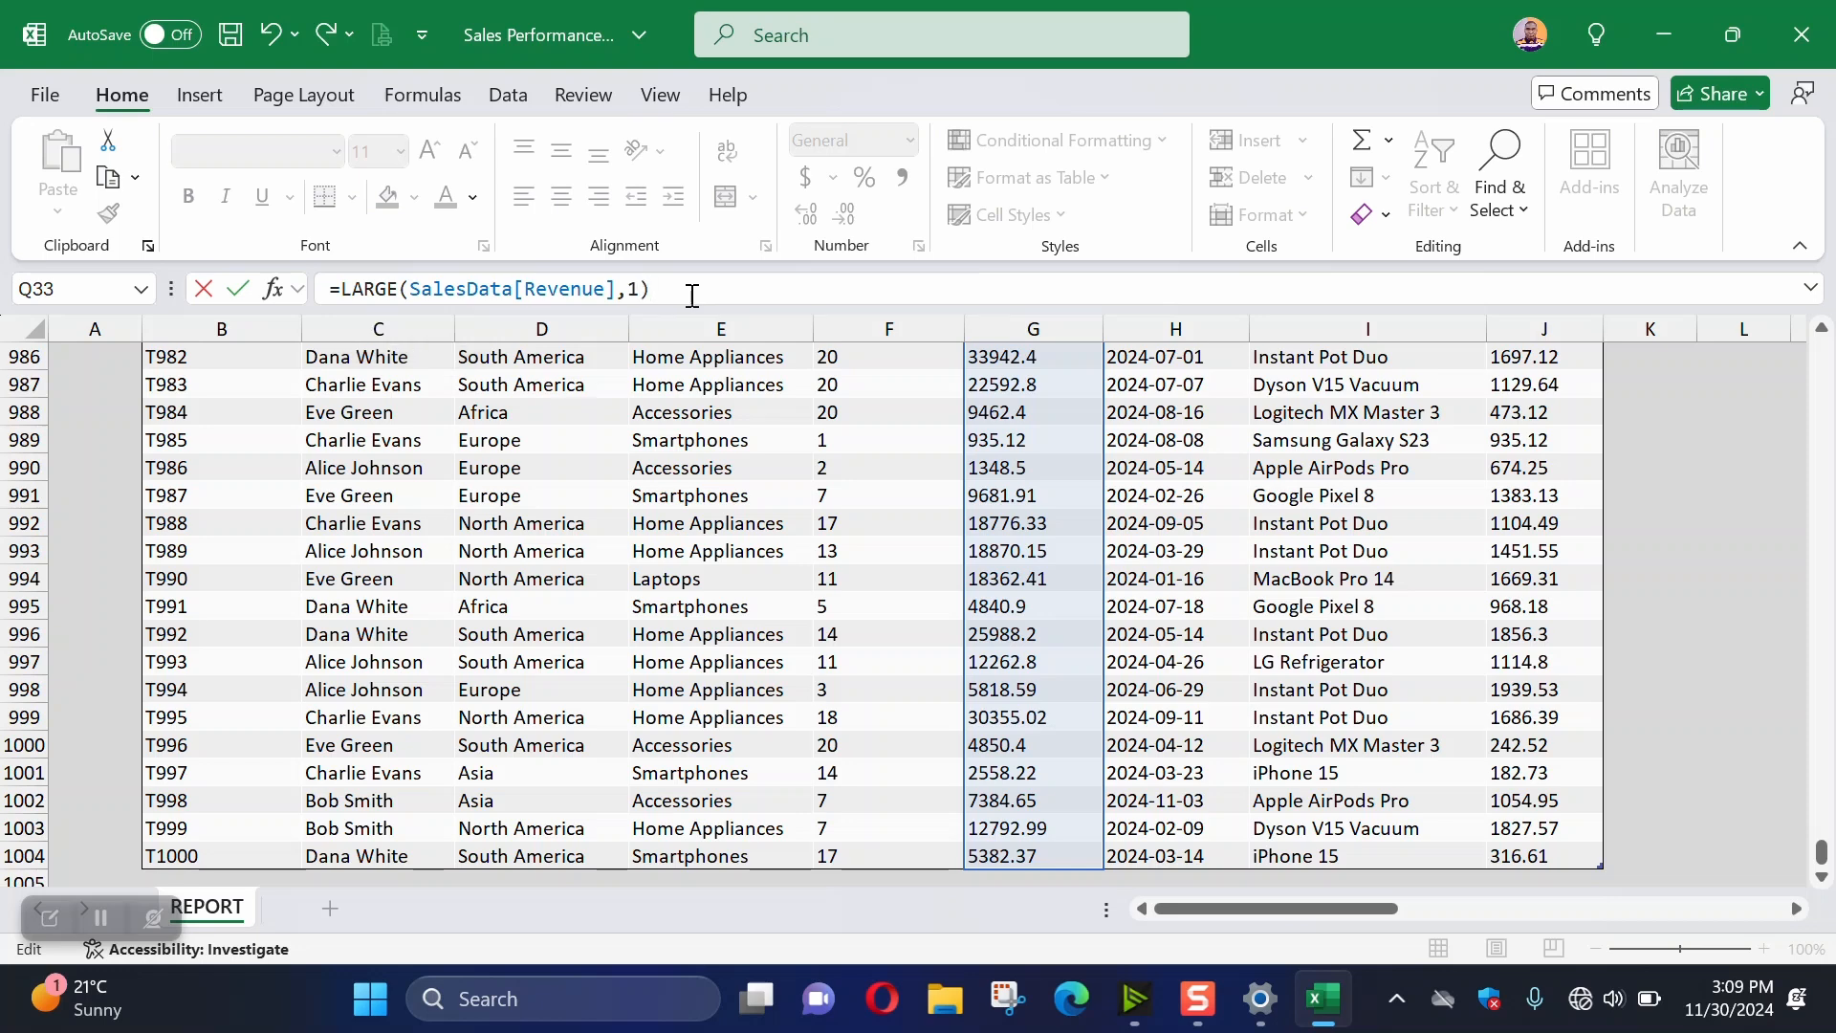
Insert an XLOOKUP function before LARGE in the Q33 formula so that the LARGE expression serves as its lookup value
drag(687, 288, 339, 273)
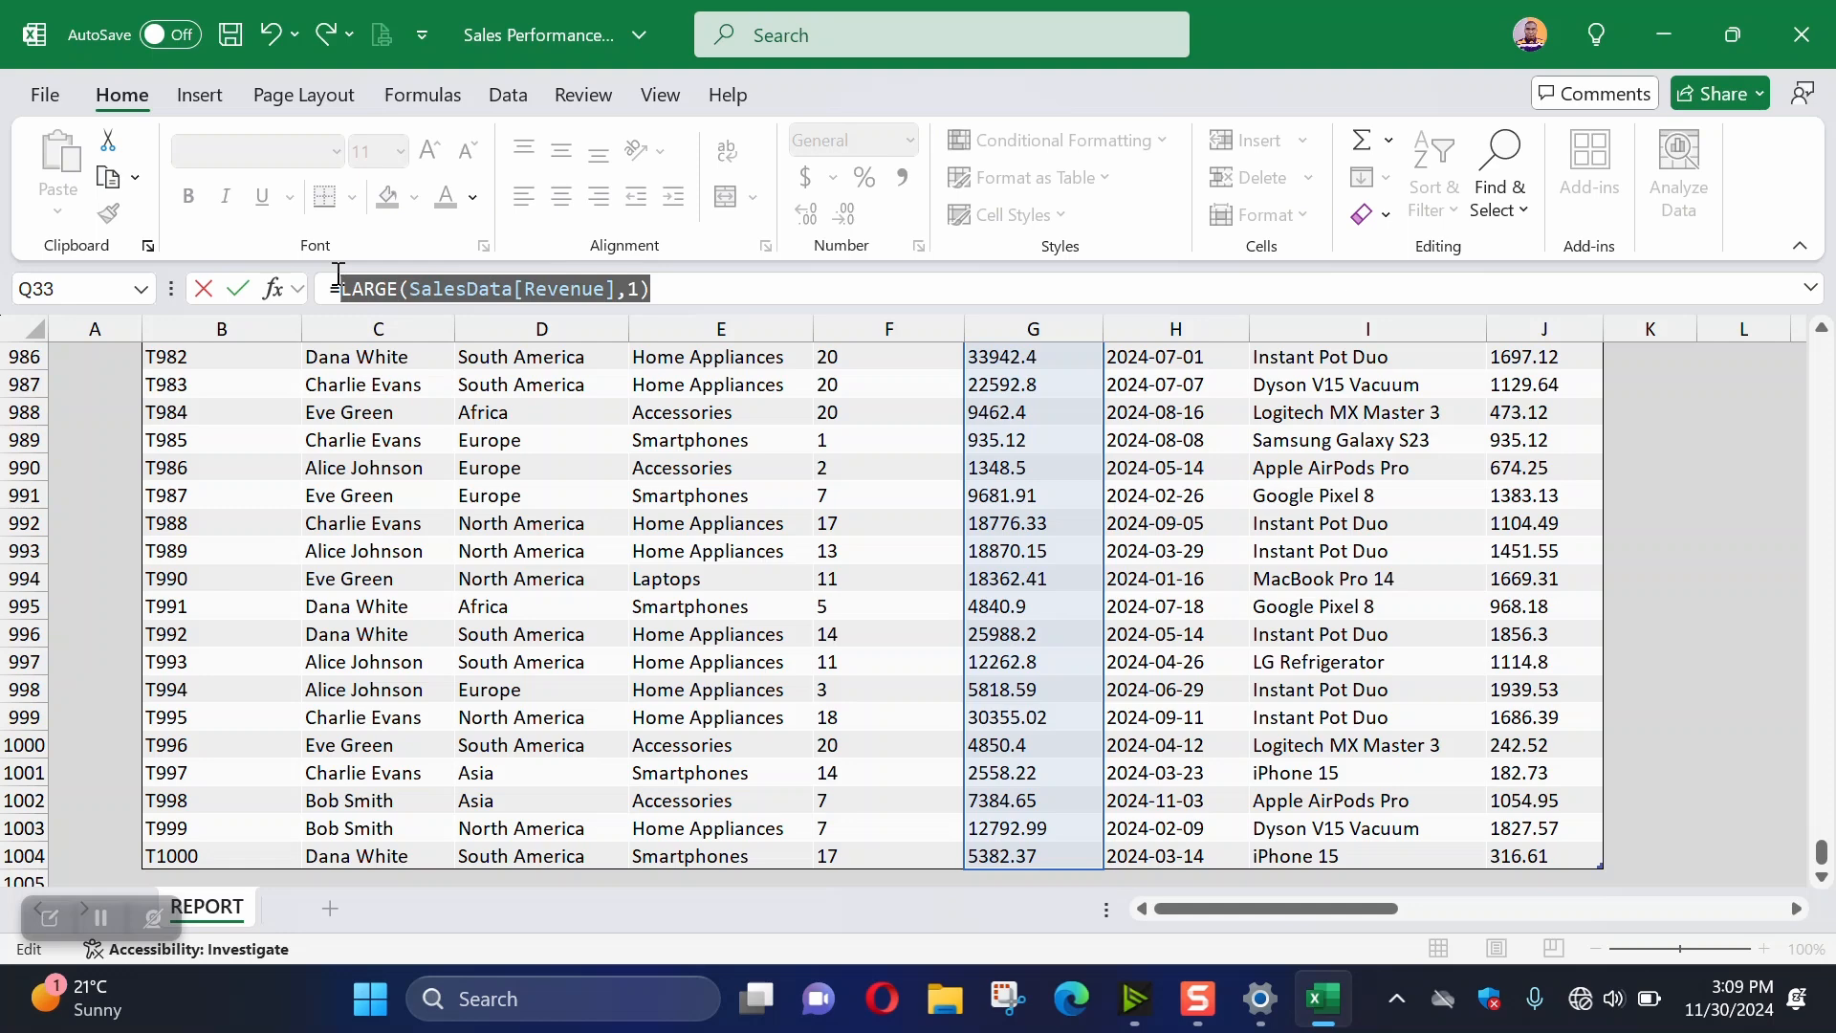
click(342, 274)
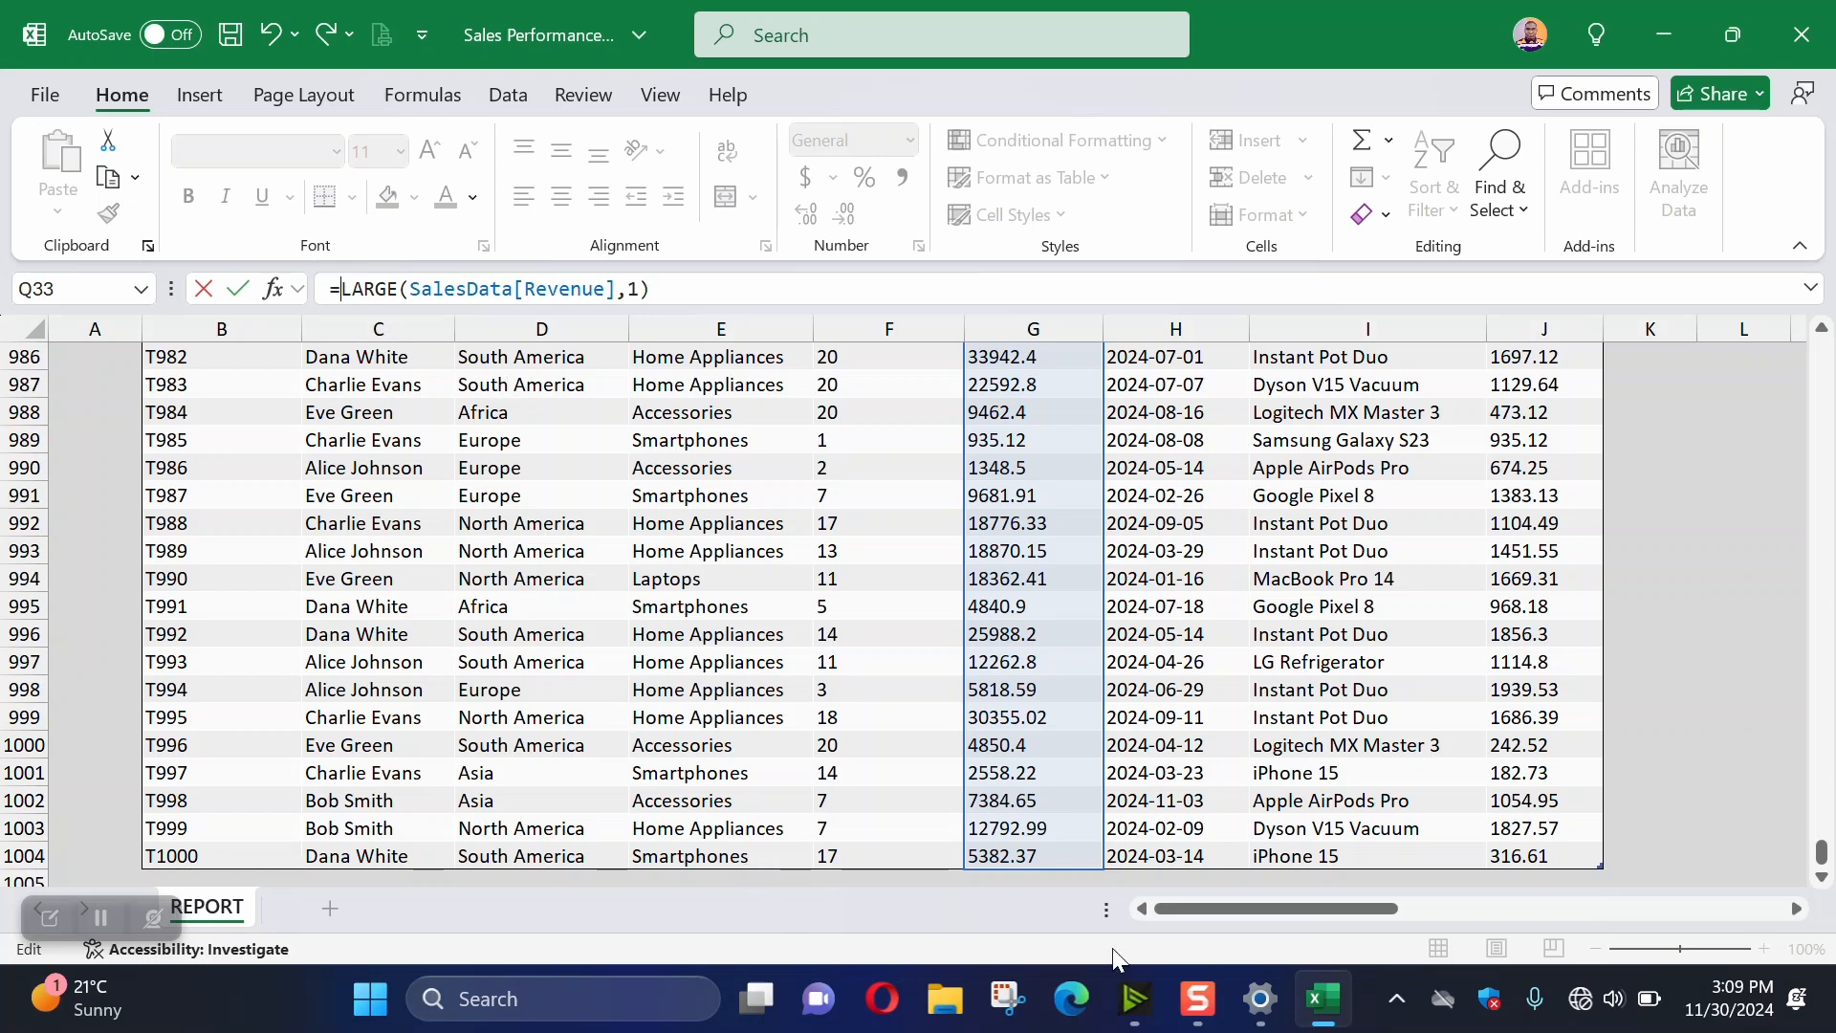
mouse_move(1218, 910)
mouse_down()
mouse_move(1472, 909)
mouse_move(1226, 876)
mouse_up()
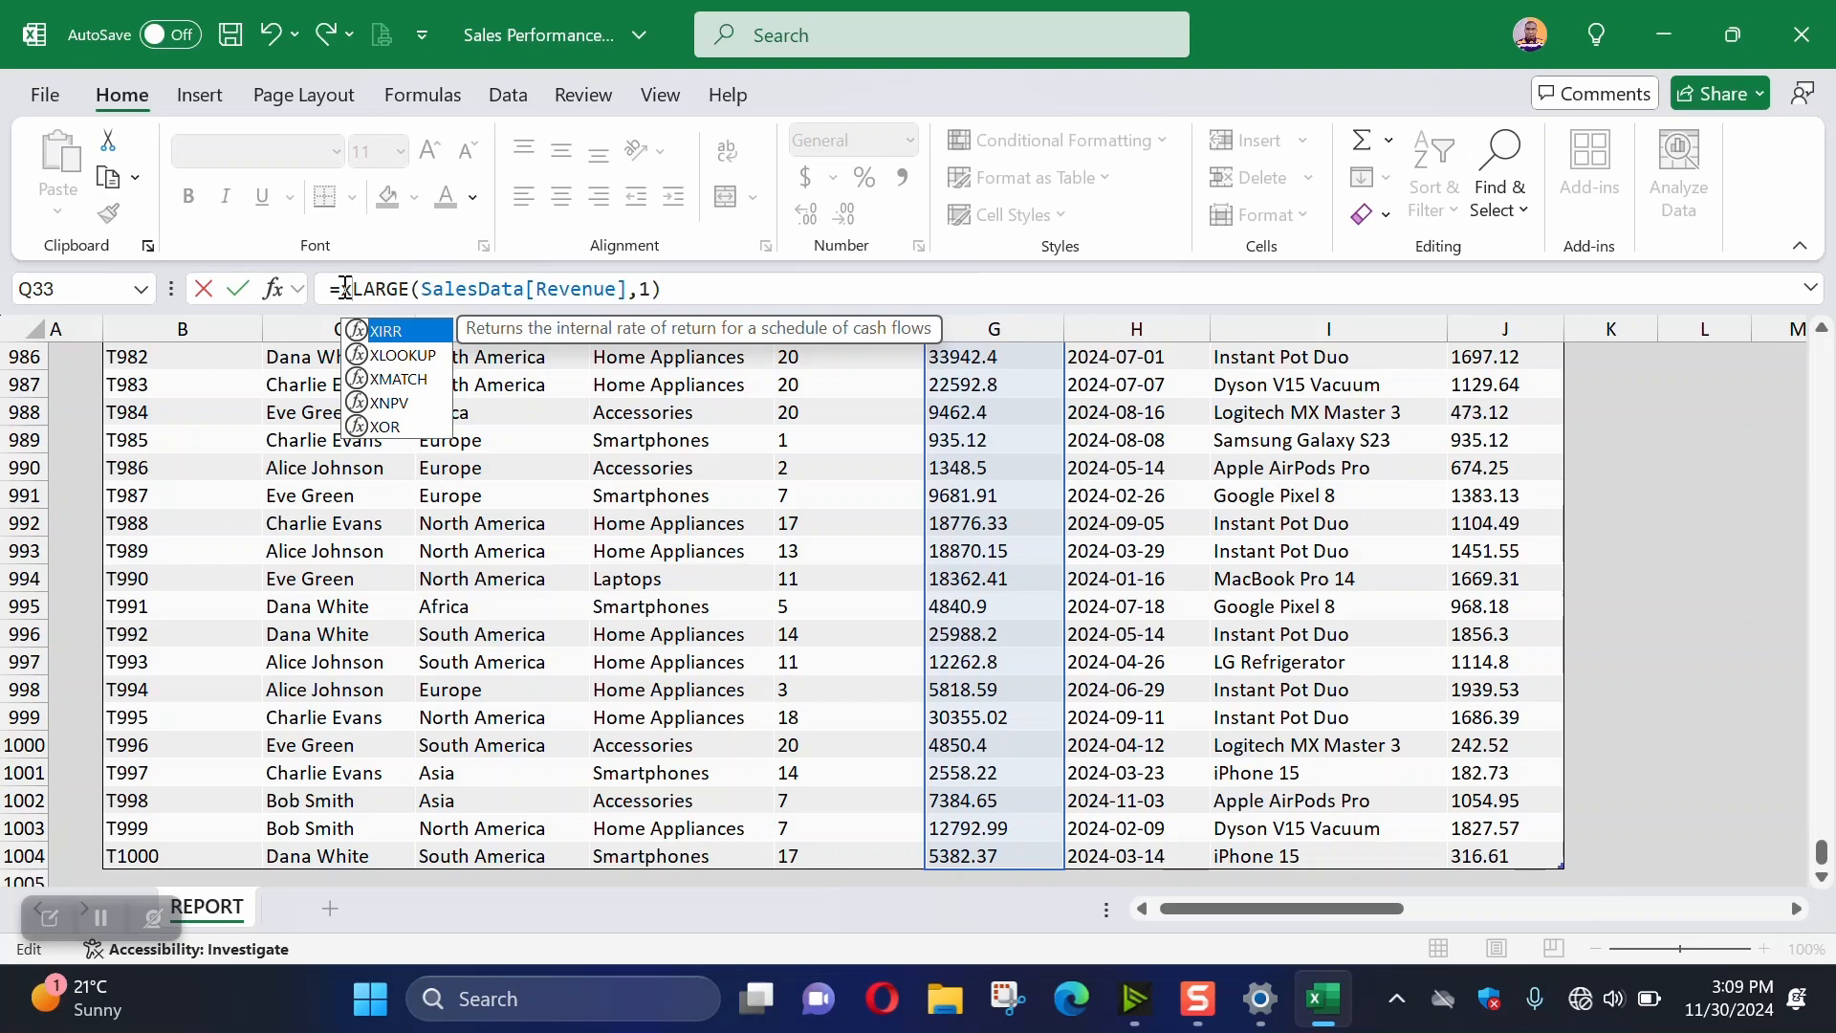
text(lookupLARGE(SalesData[Revenue],1)
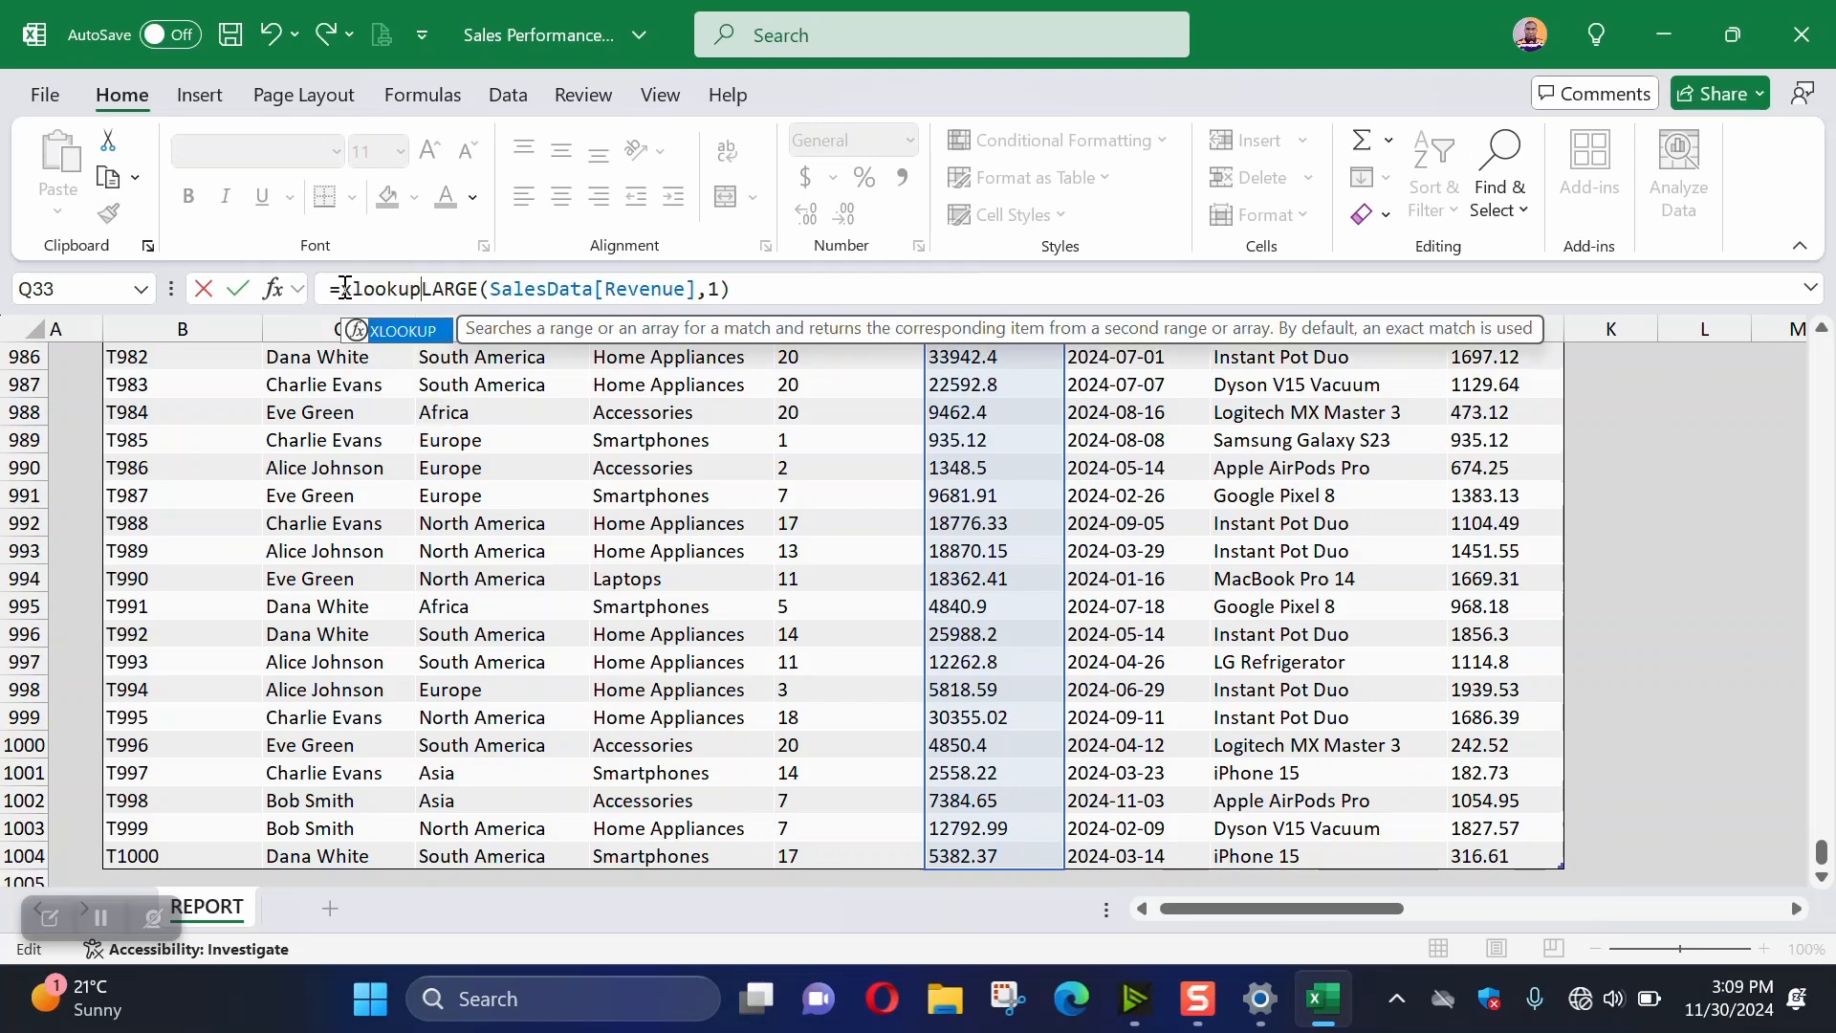
key(Tab)
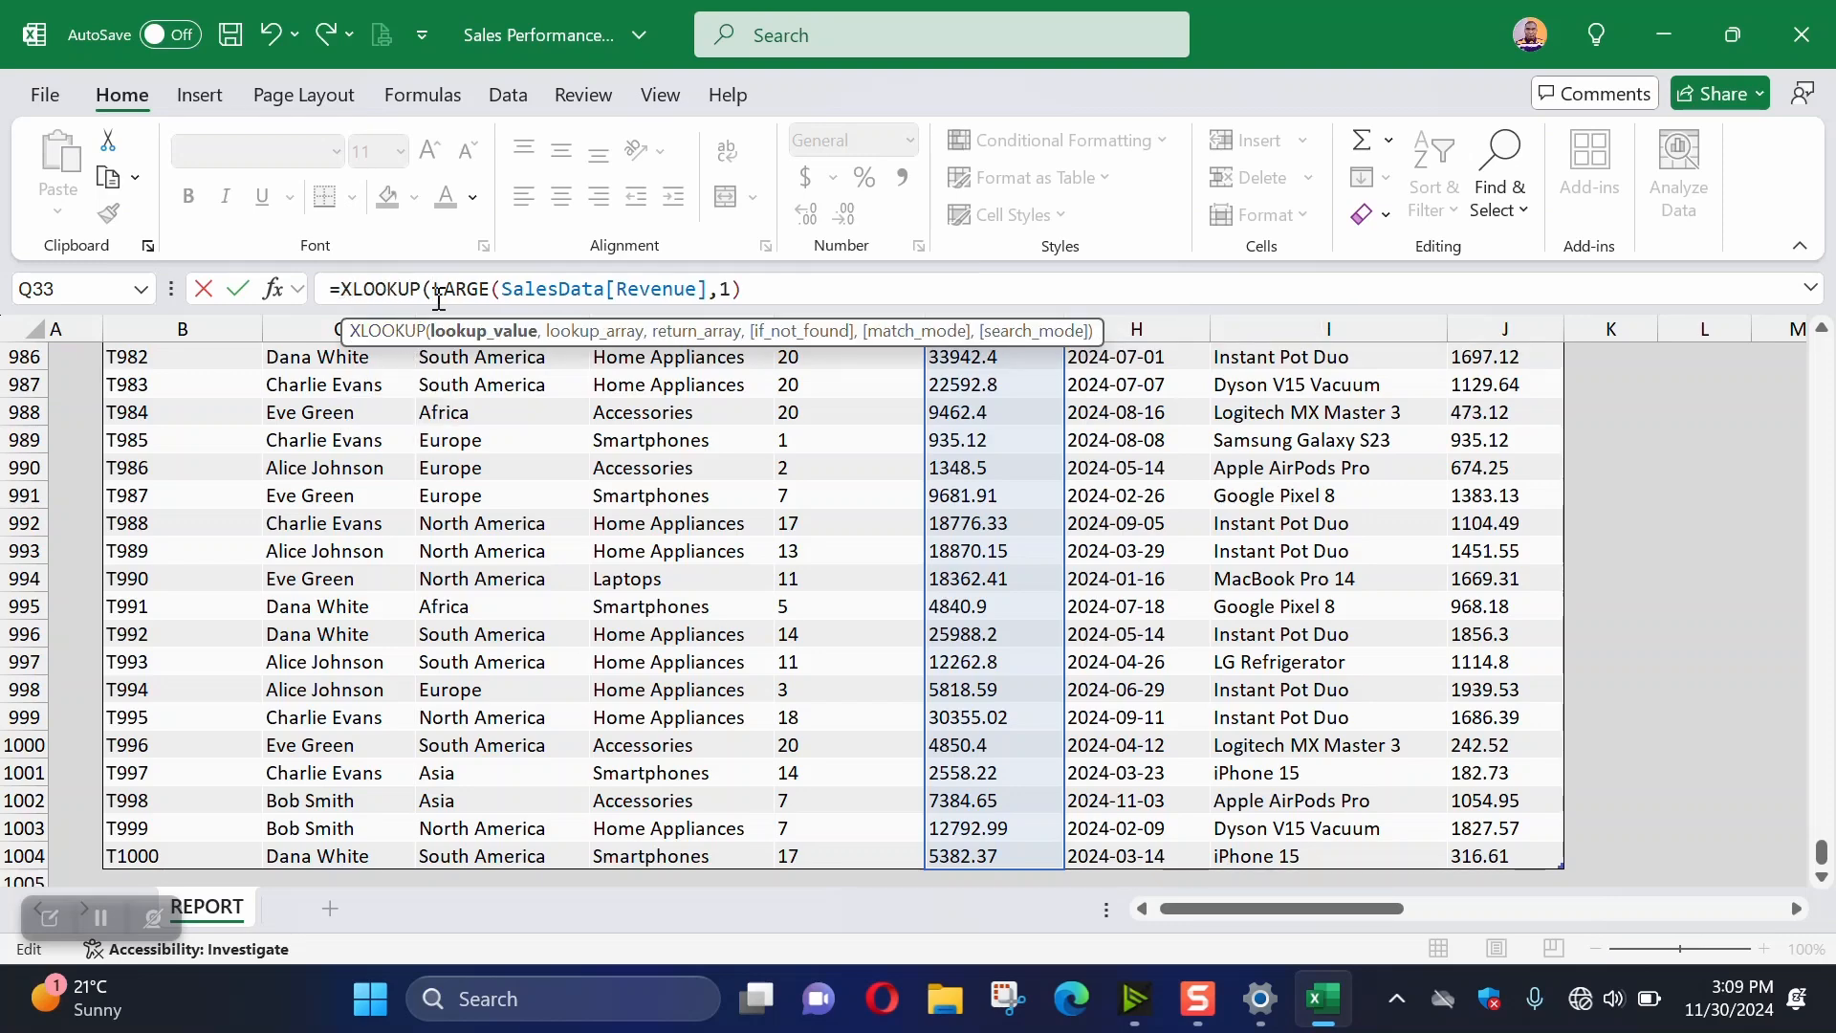
mouse_move(434, 289)
mouse_down()
mouse_move(748, 278)
mouse_move(442, 293)
mouse_up()
click(779, 299)
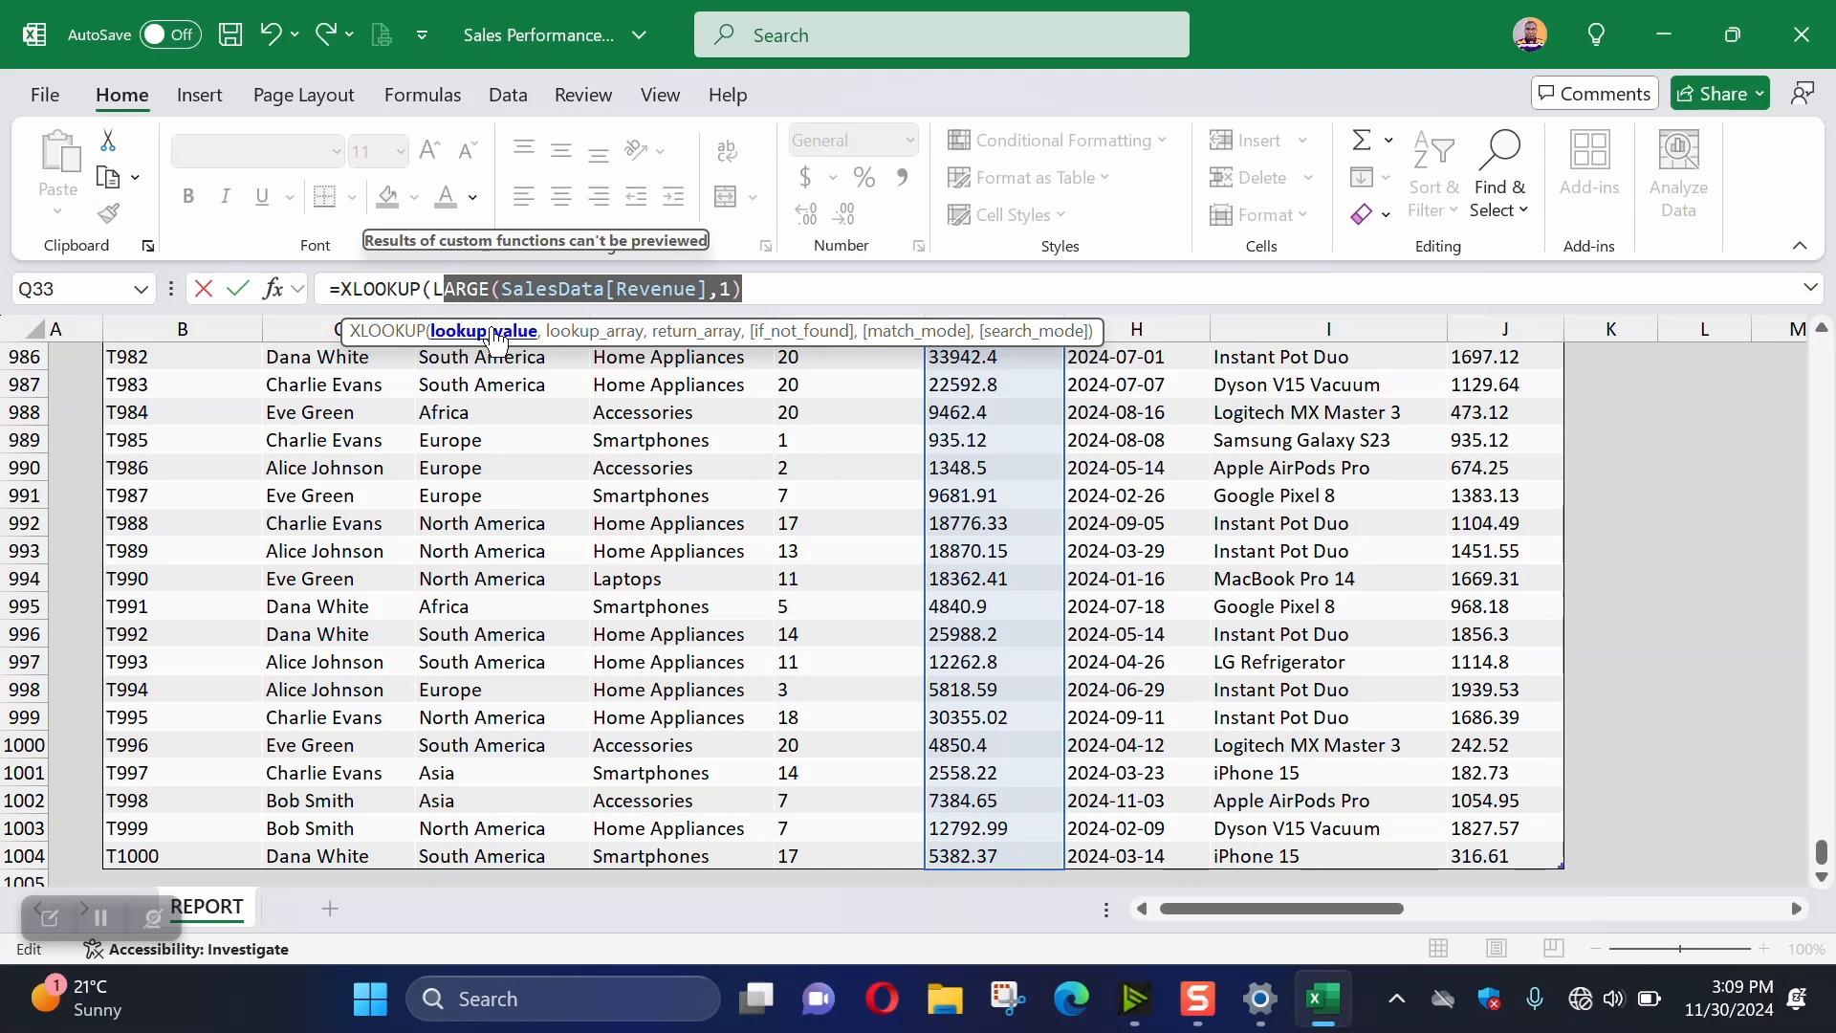
Add SalesData[Revenue] as the lookup array of XLOOKUP in the Q33 formula
click(810, 286)
text(,)
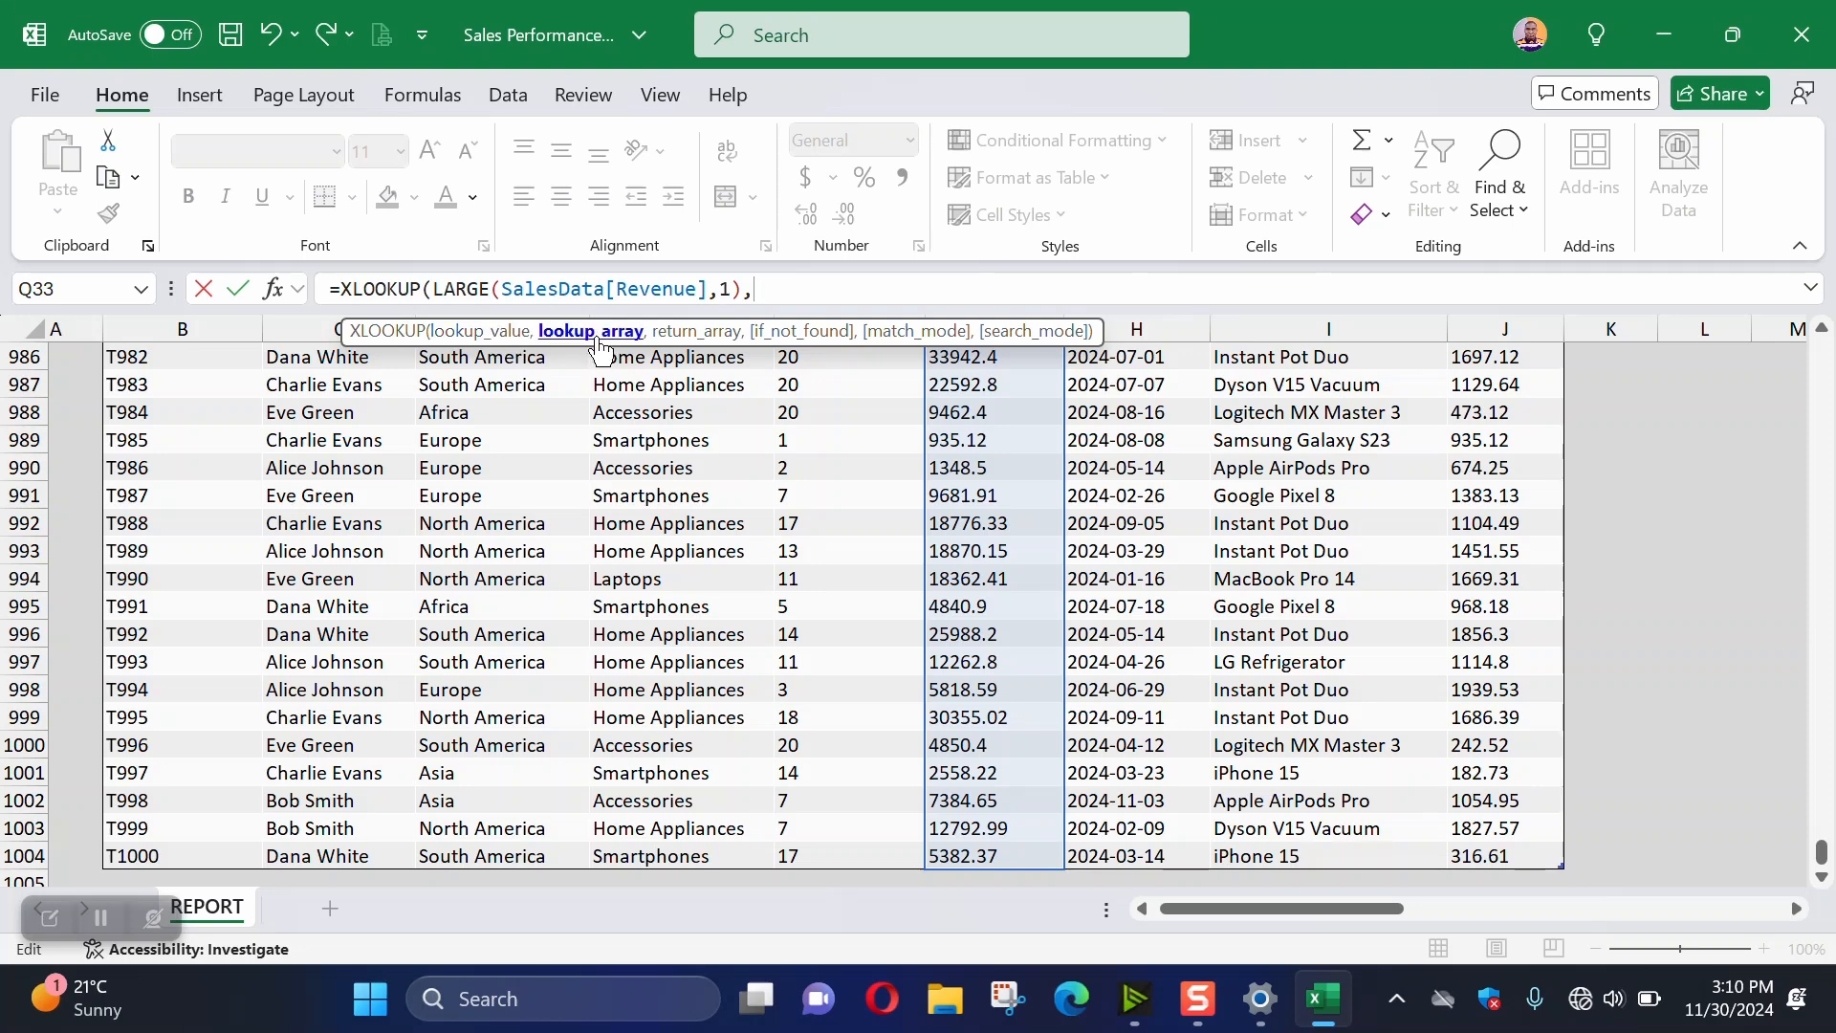
click(980, 854)
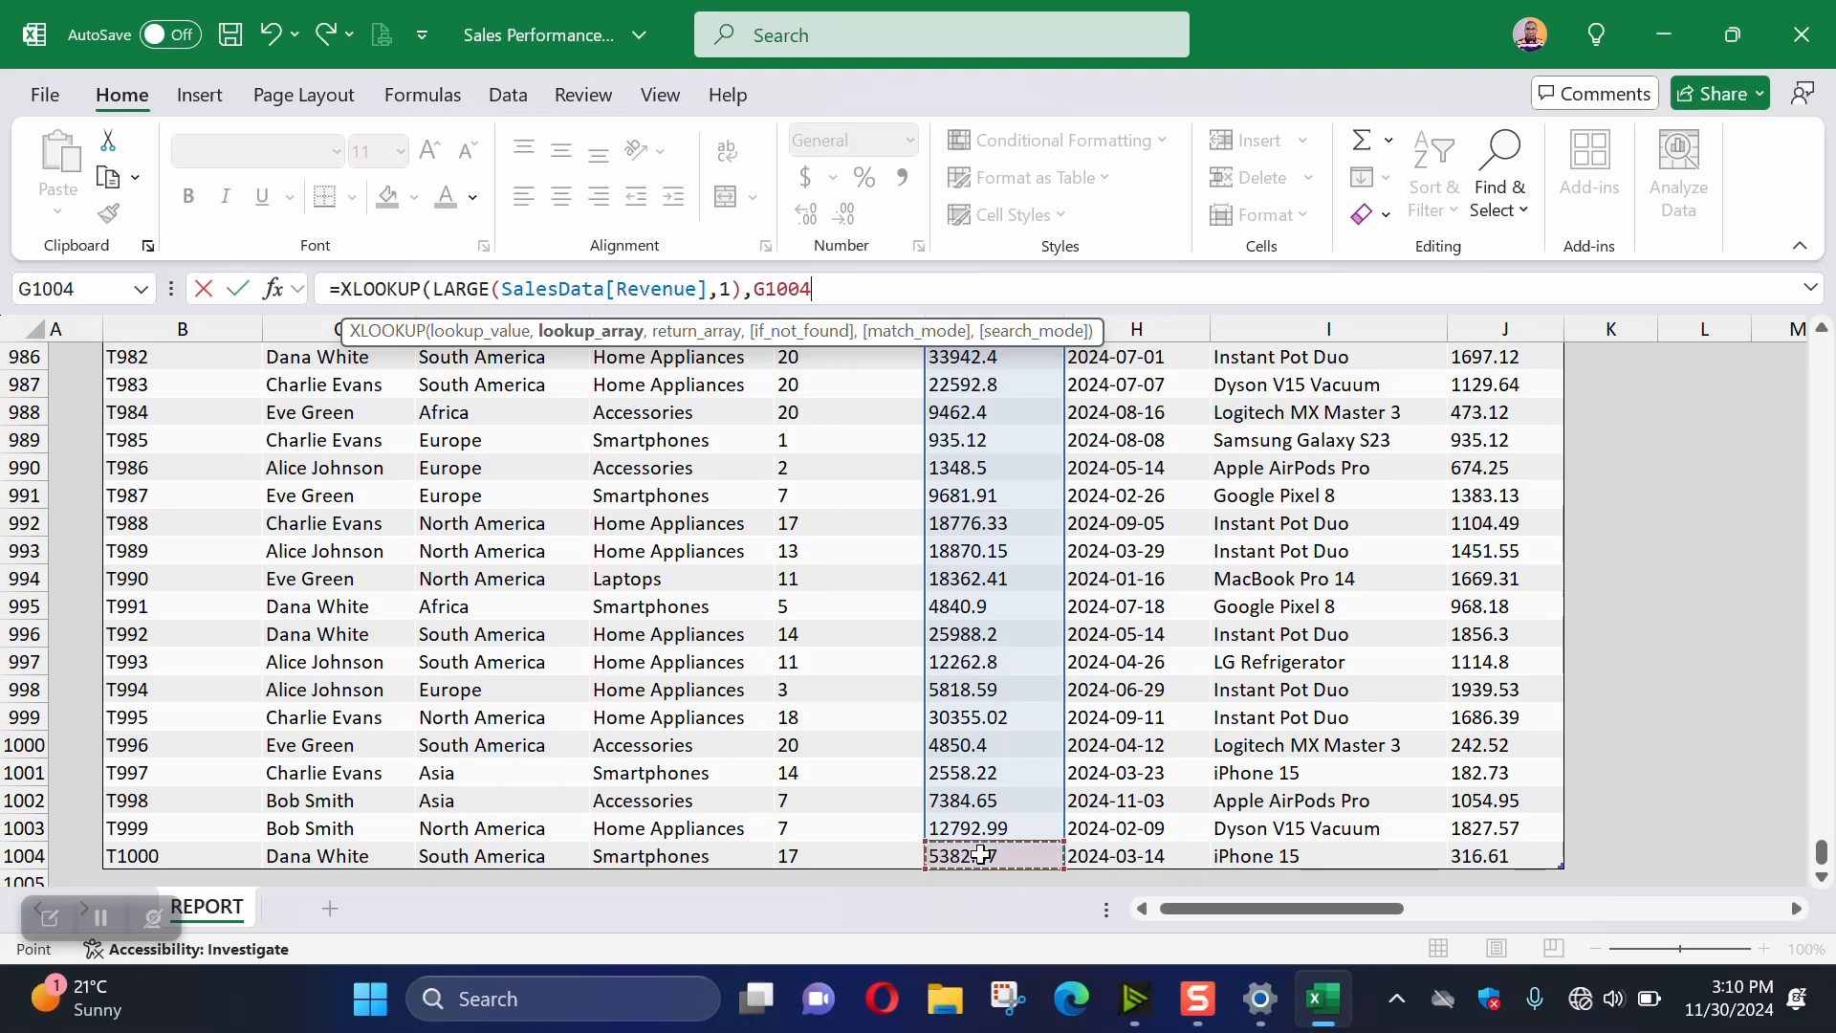
key(ctrl+shift+Up)
key(shift+Down)
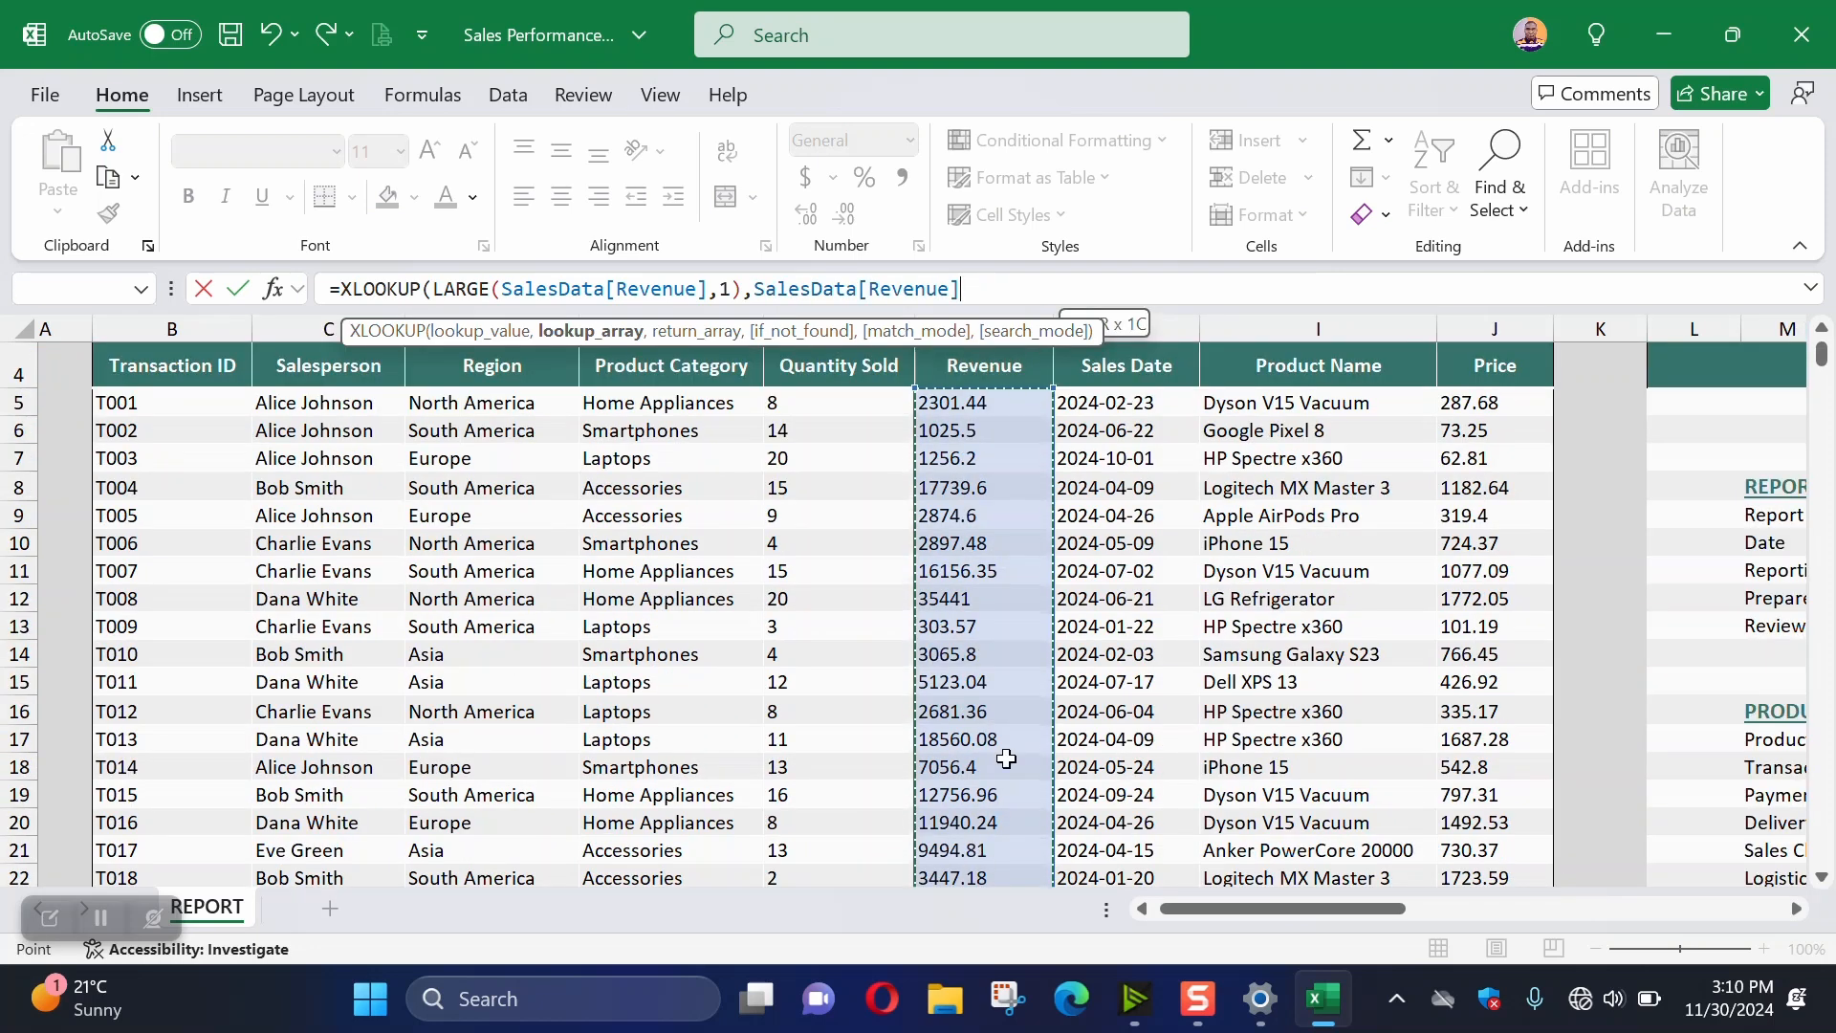
Add SalesData[Product Category] as the return array of XLOOKUP and complete the Top Revenue Category formula in Q33
text(,)
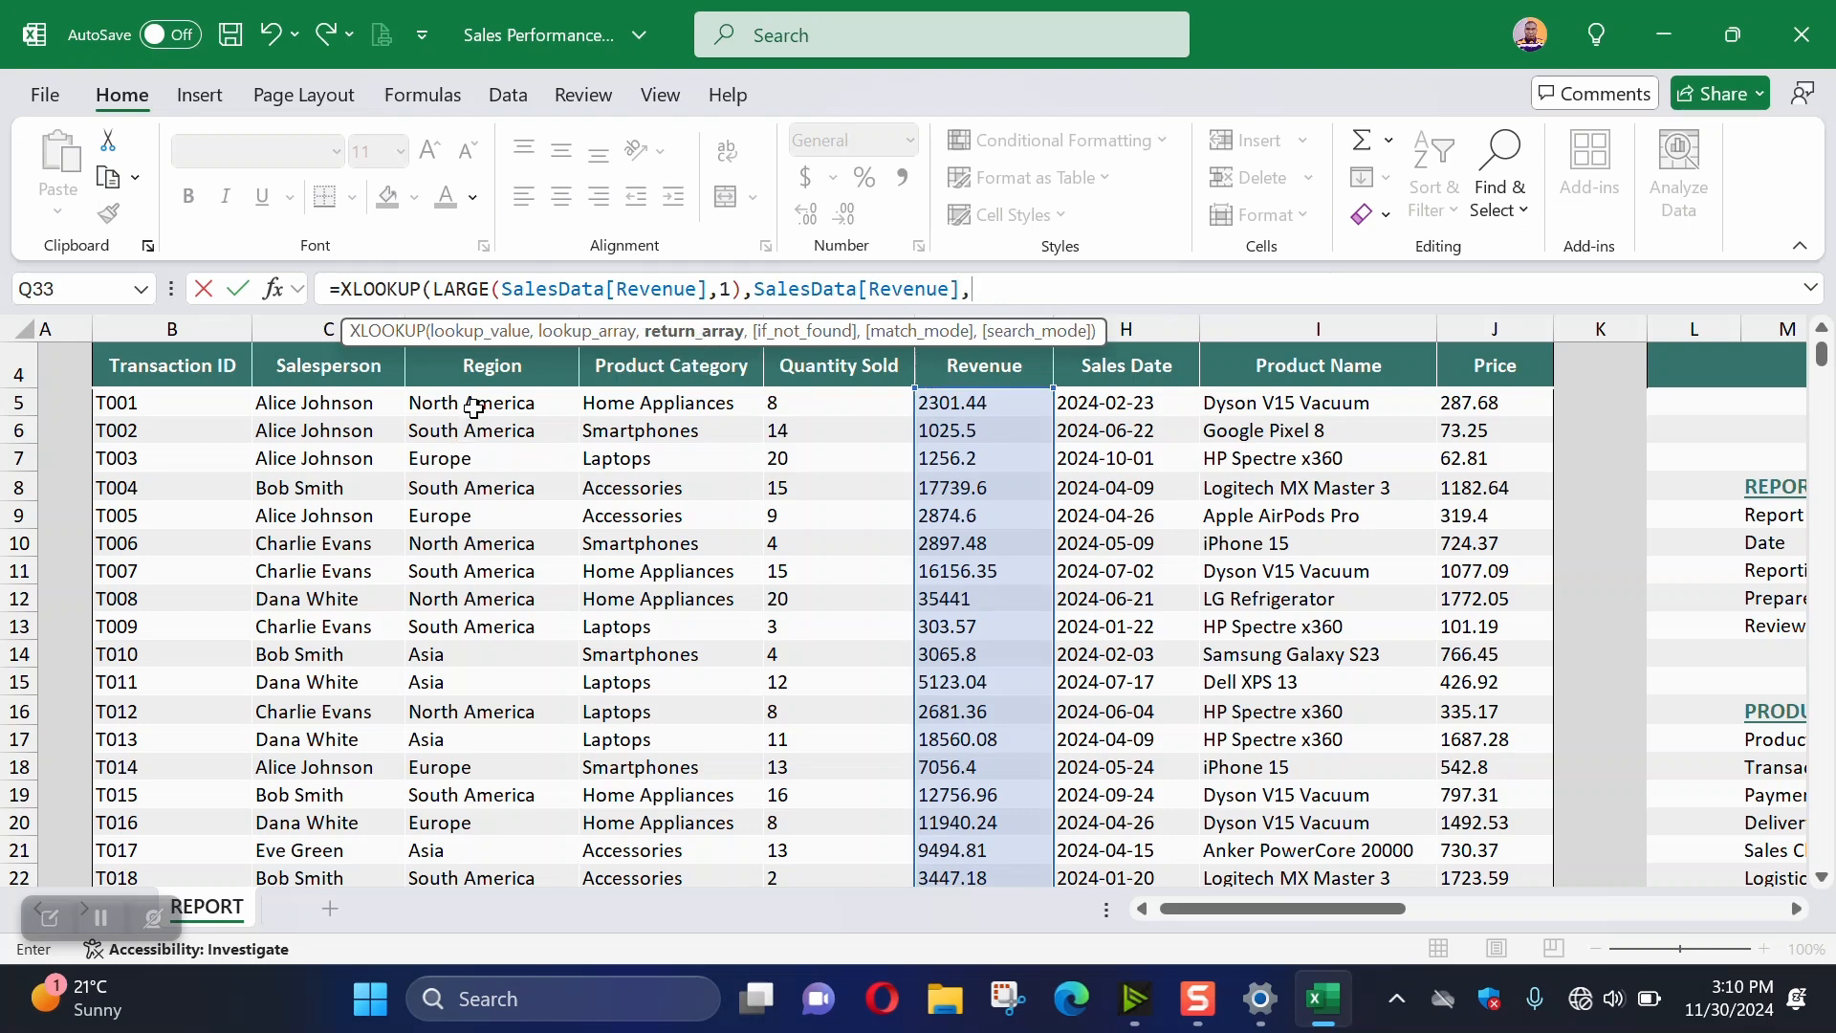
click(652, 404)
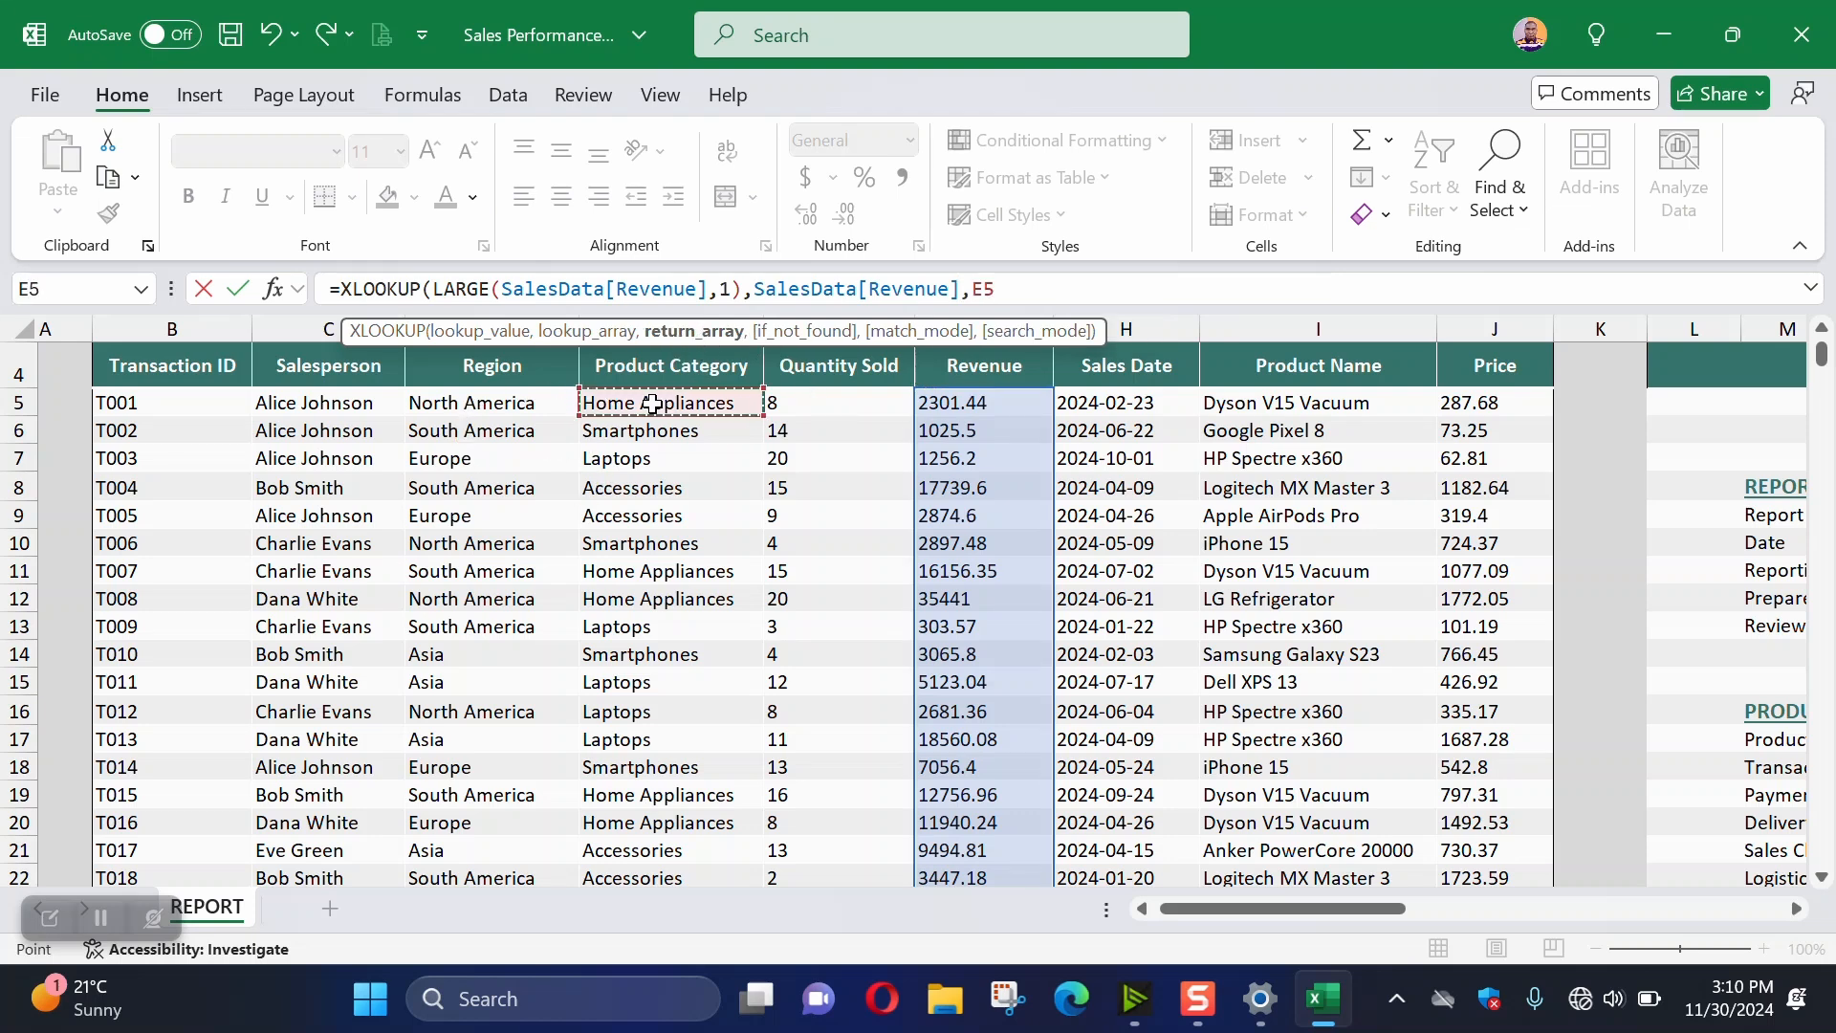
key(ctrl+shift+Down)
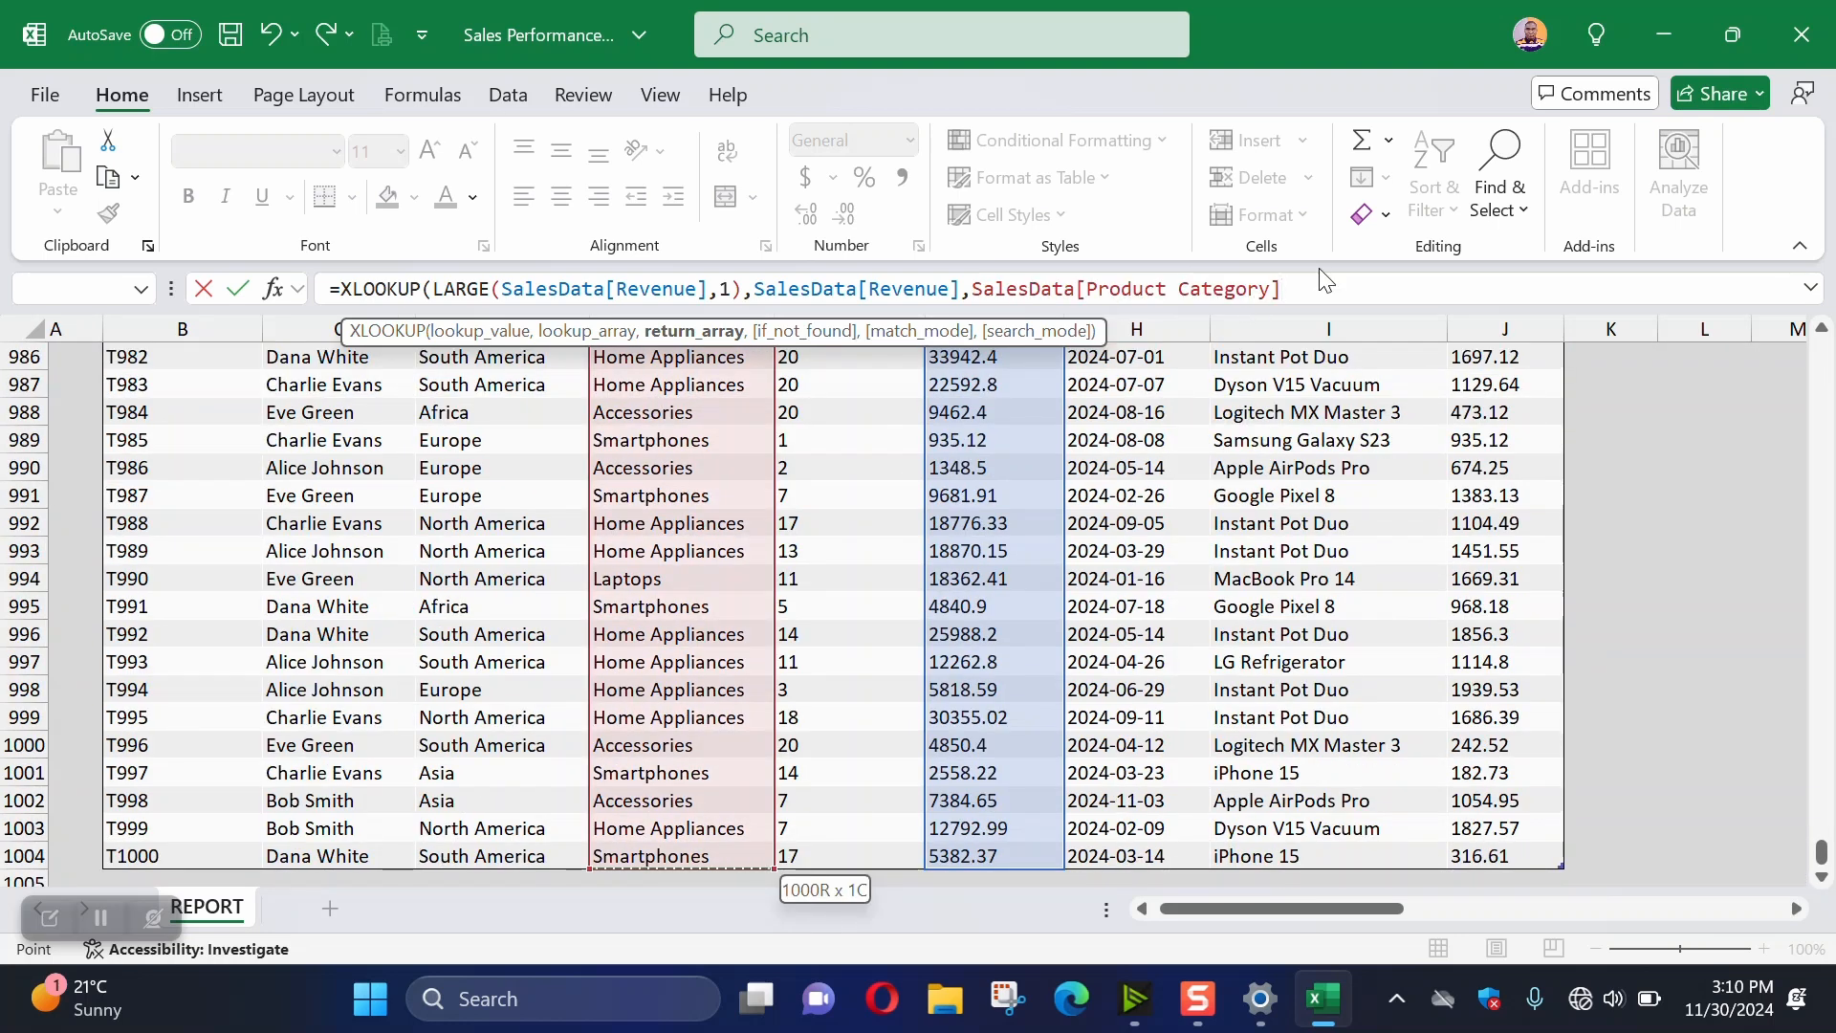
text())
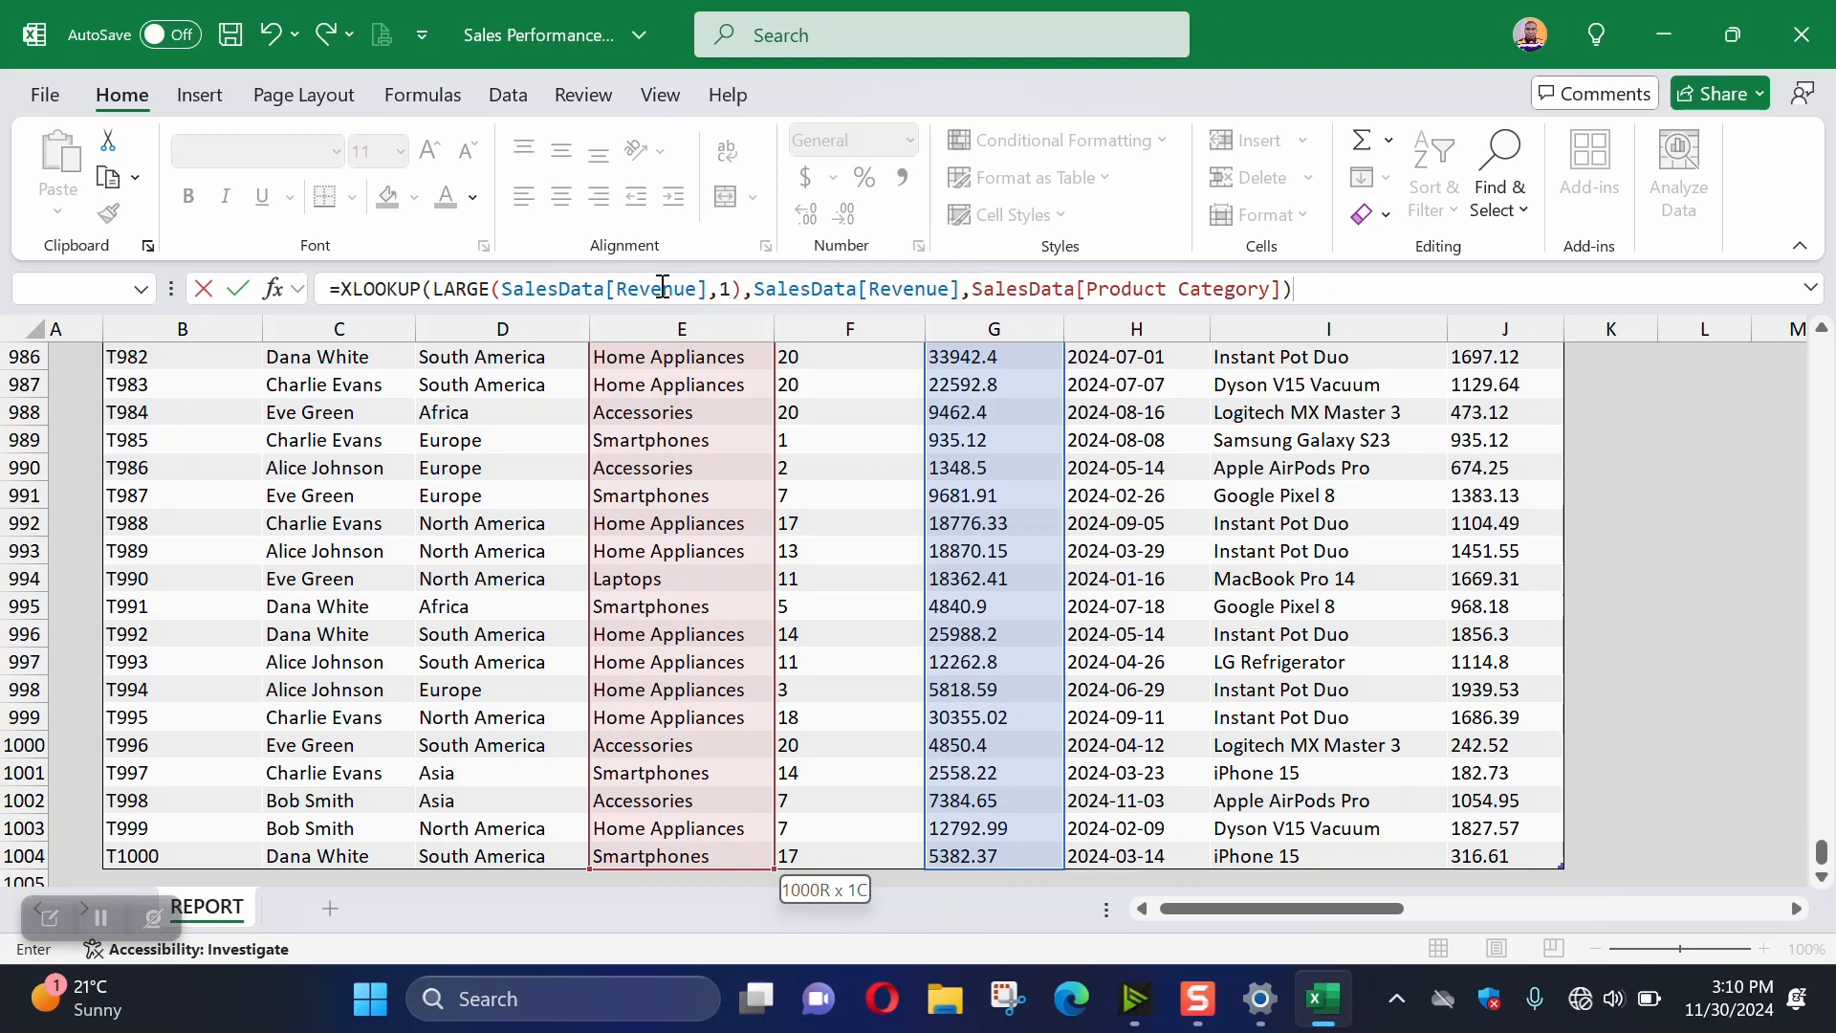
key(Return)
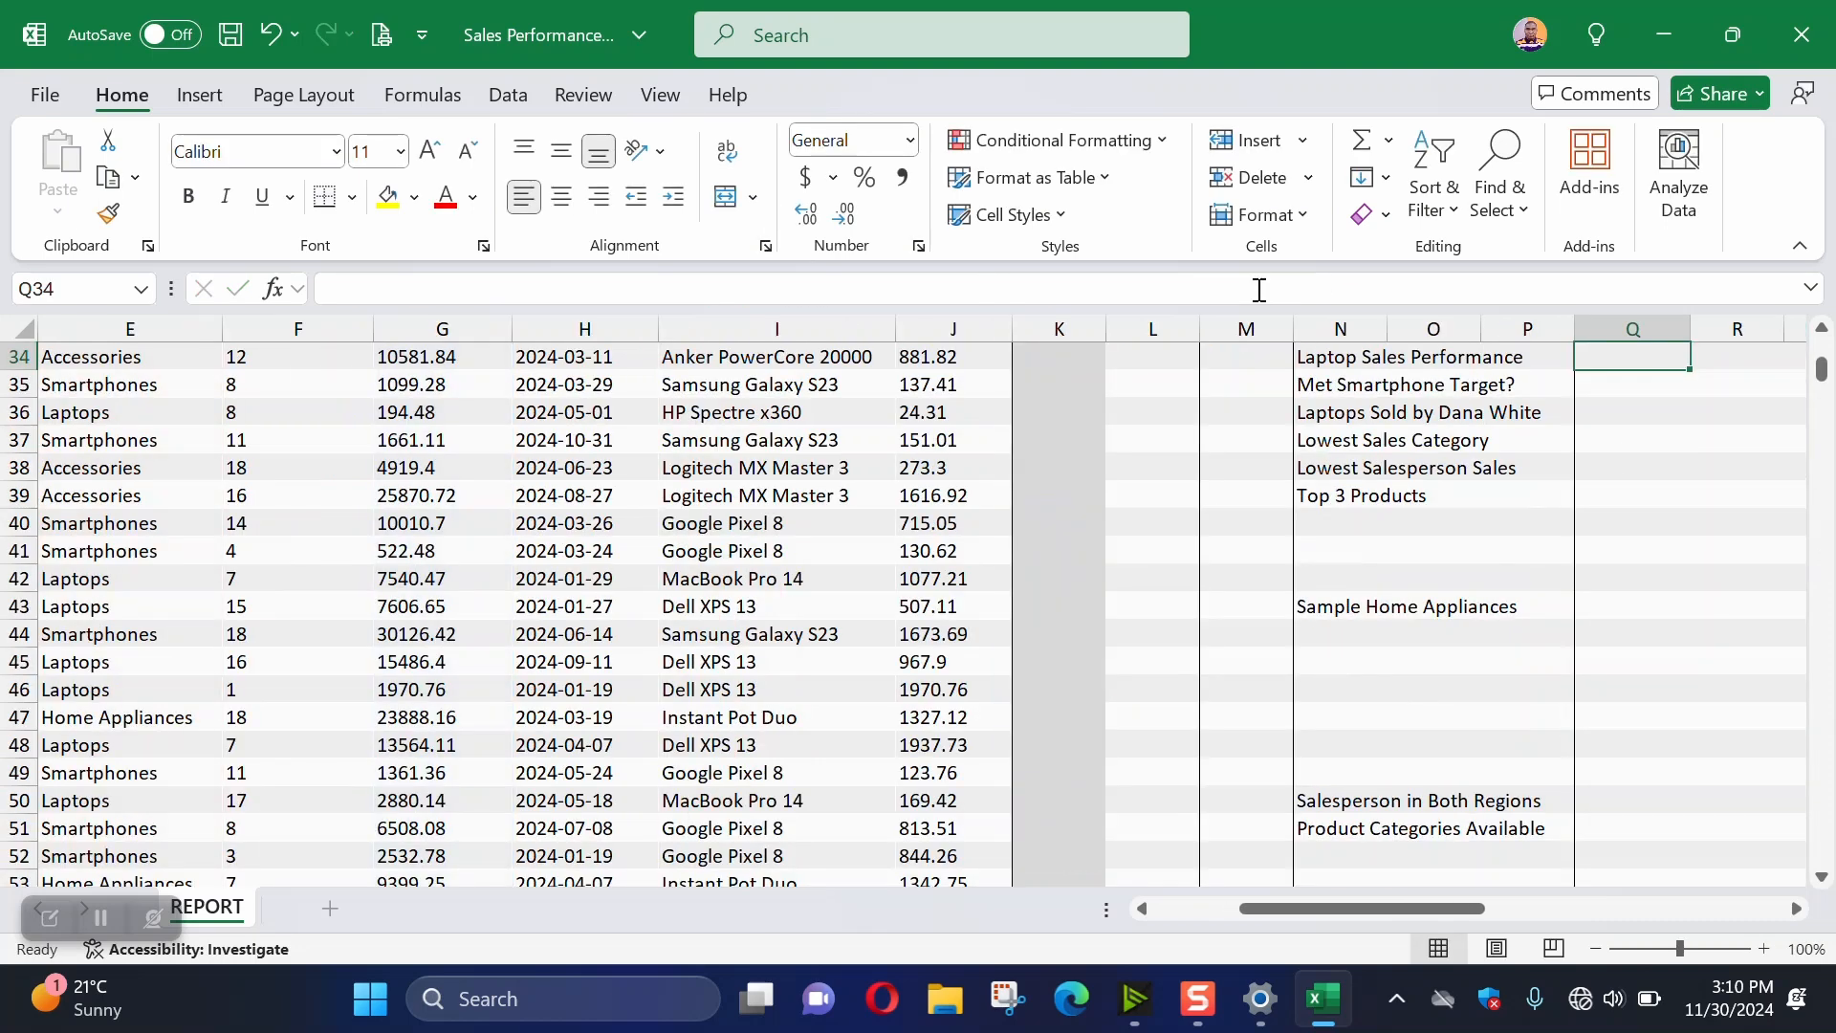
scroll(1631, 709, up, 3)
click(1625, 576)
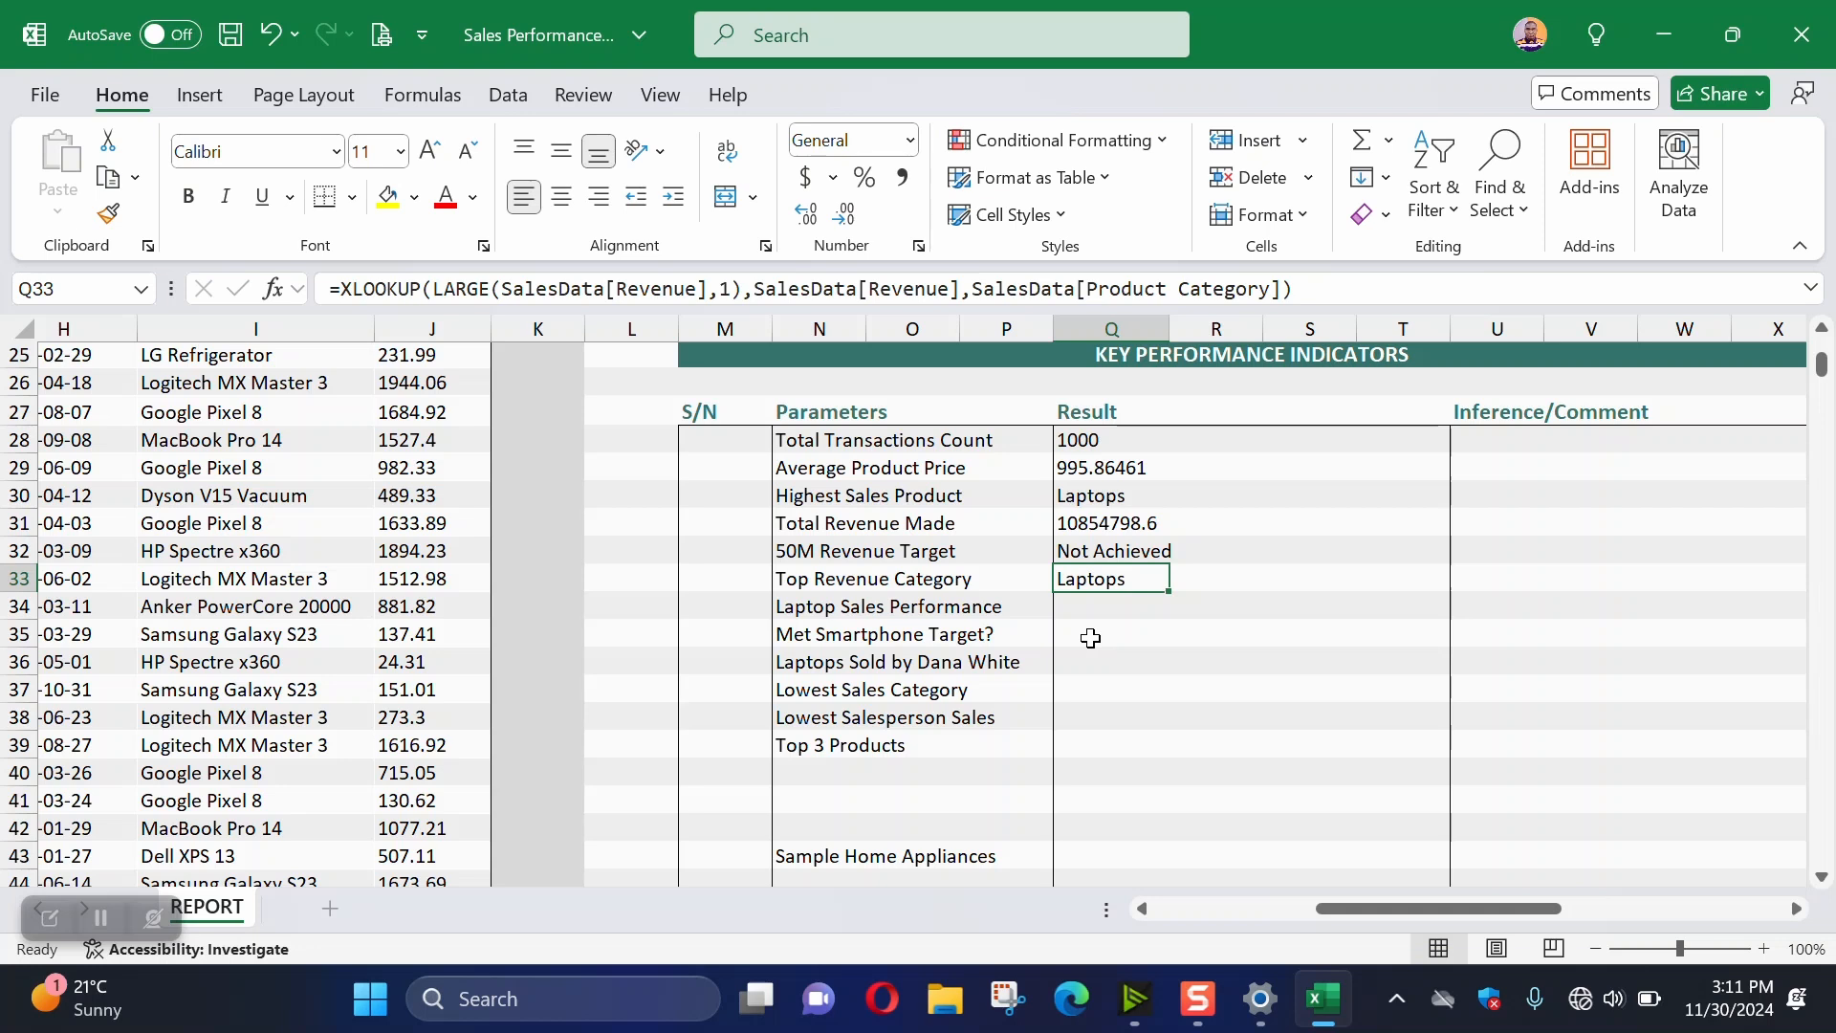
Open the Highest Sales Product formula in Q30 for editing and remove SalesData[Product Category] from its INDEX function
click(1106, 499)
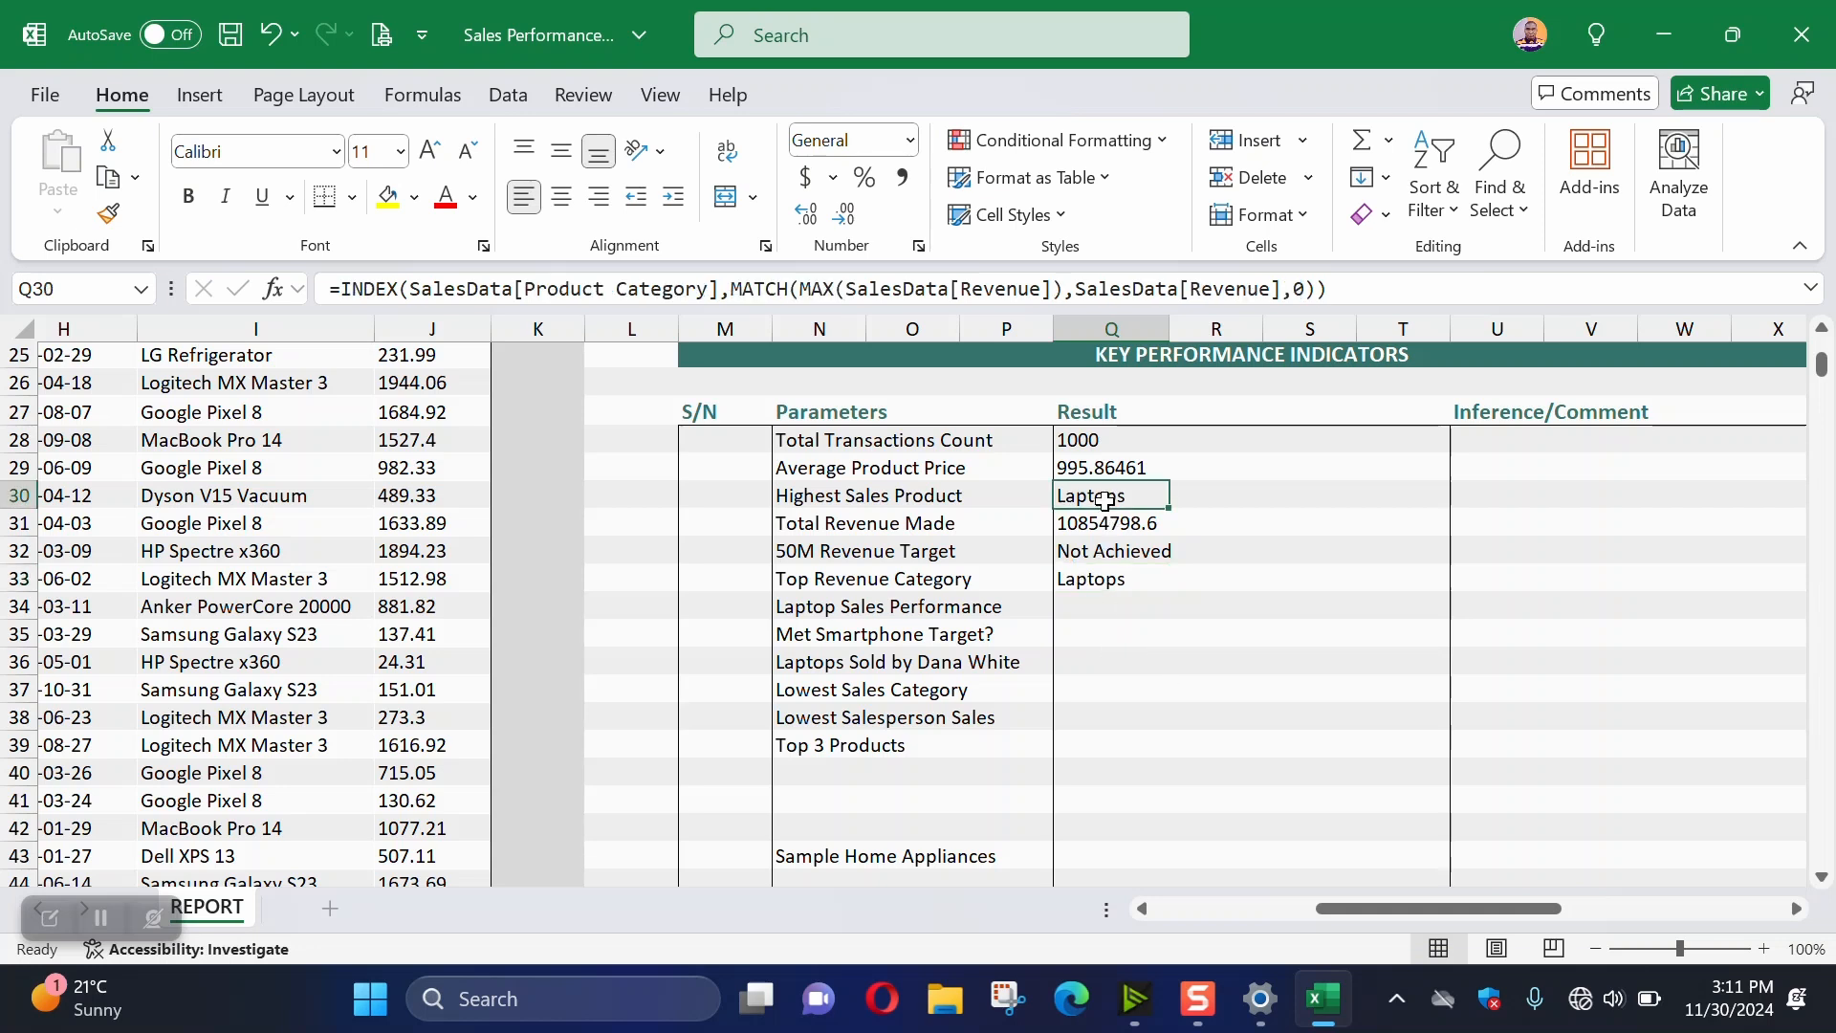
click(866, 497)
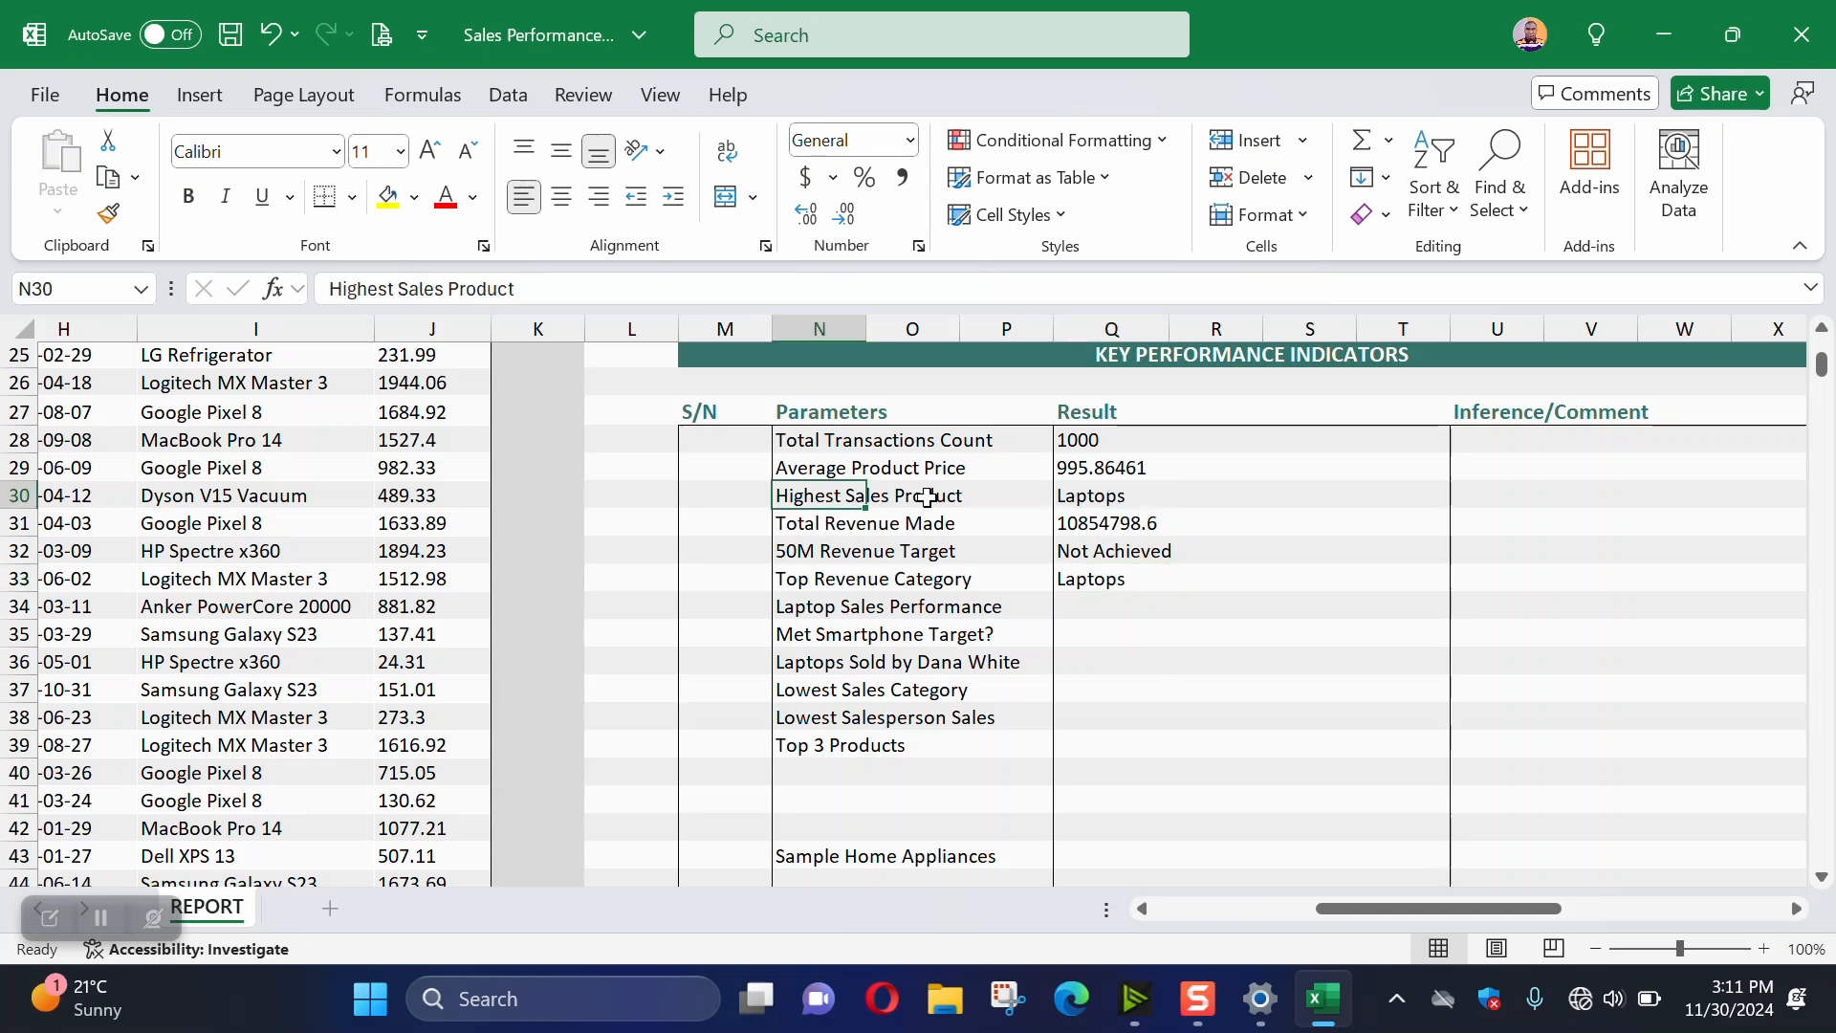
click(1076, 521)
click(1091, 495)
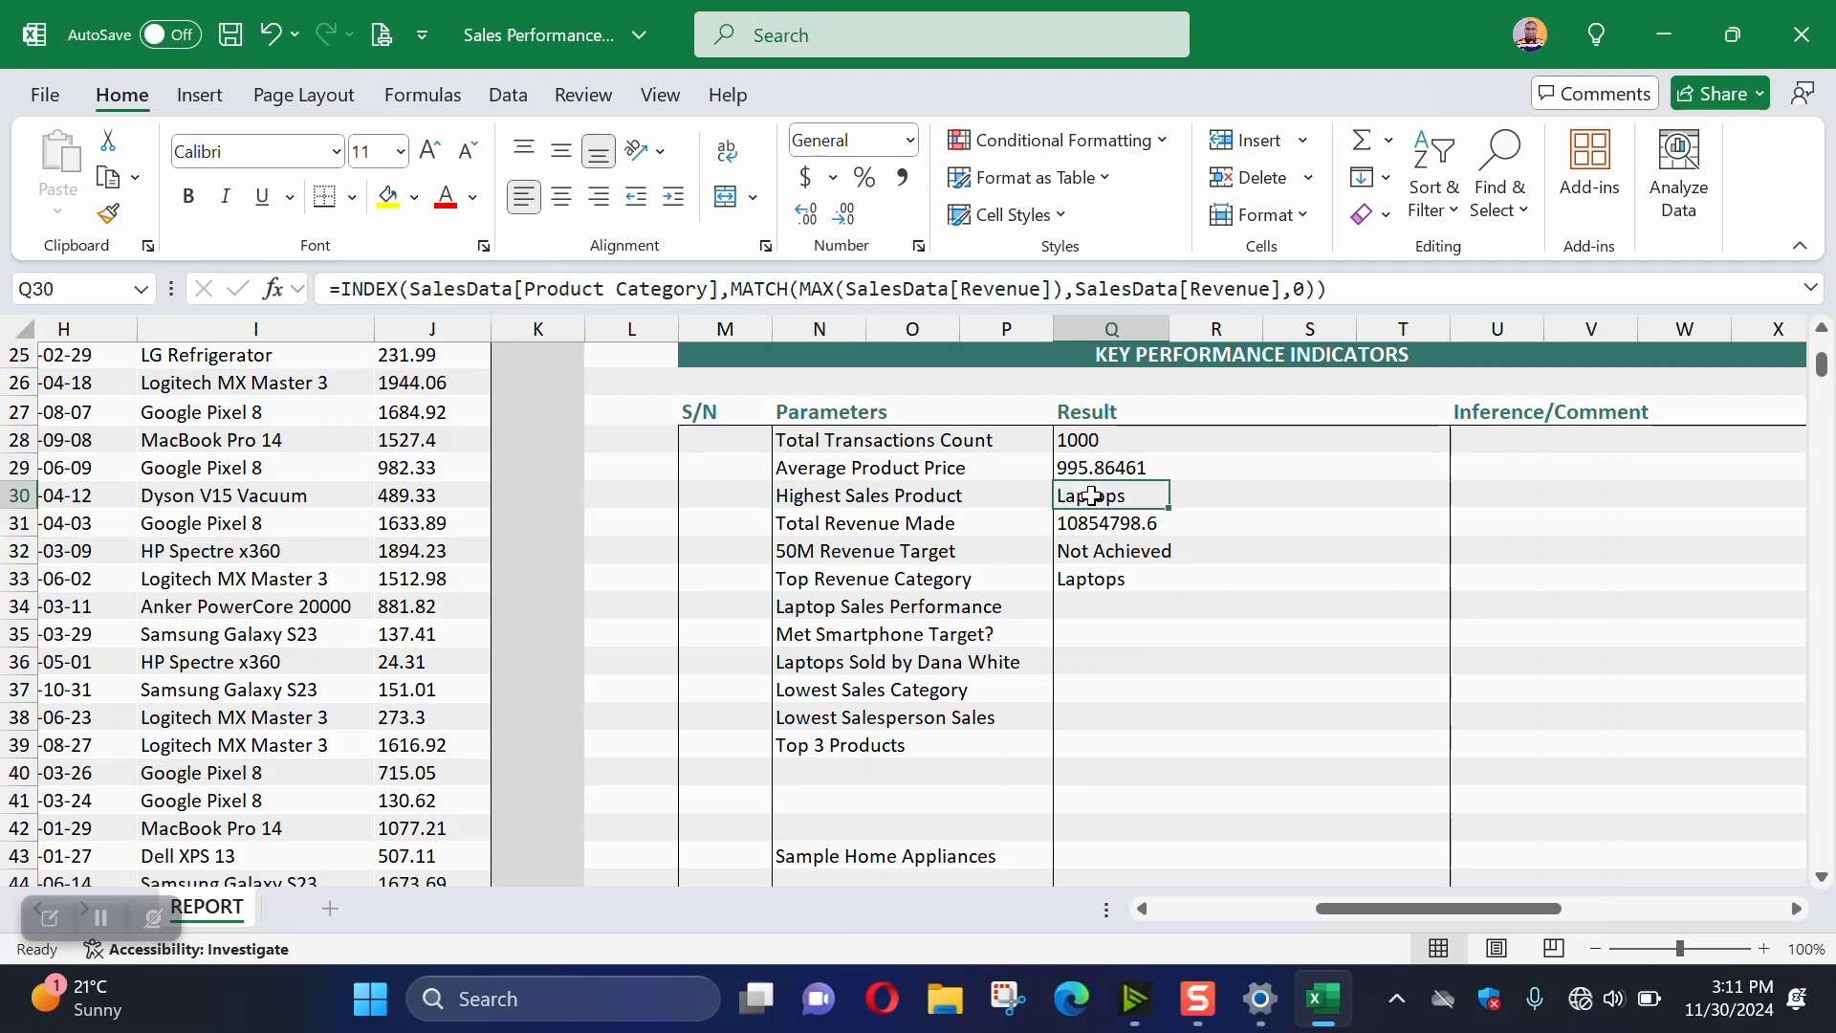
double_click(1091, 495)
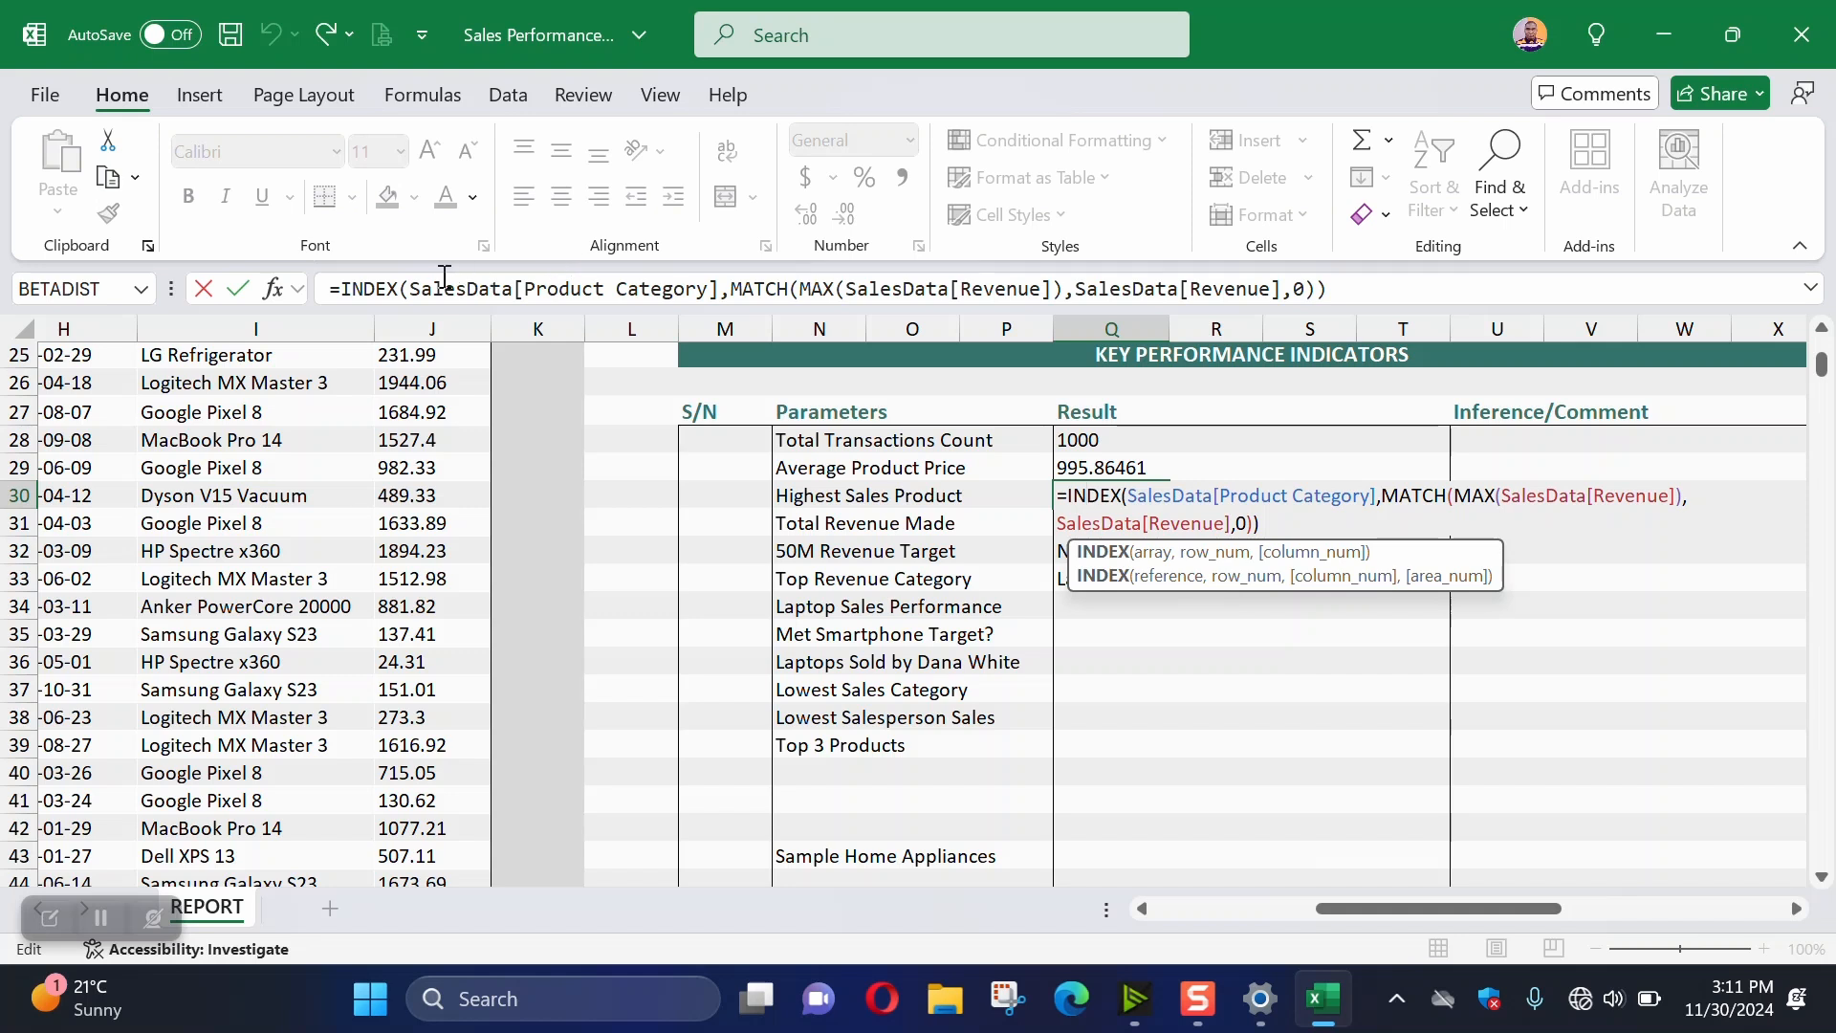
drag(411, 287, 715, 287)
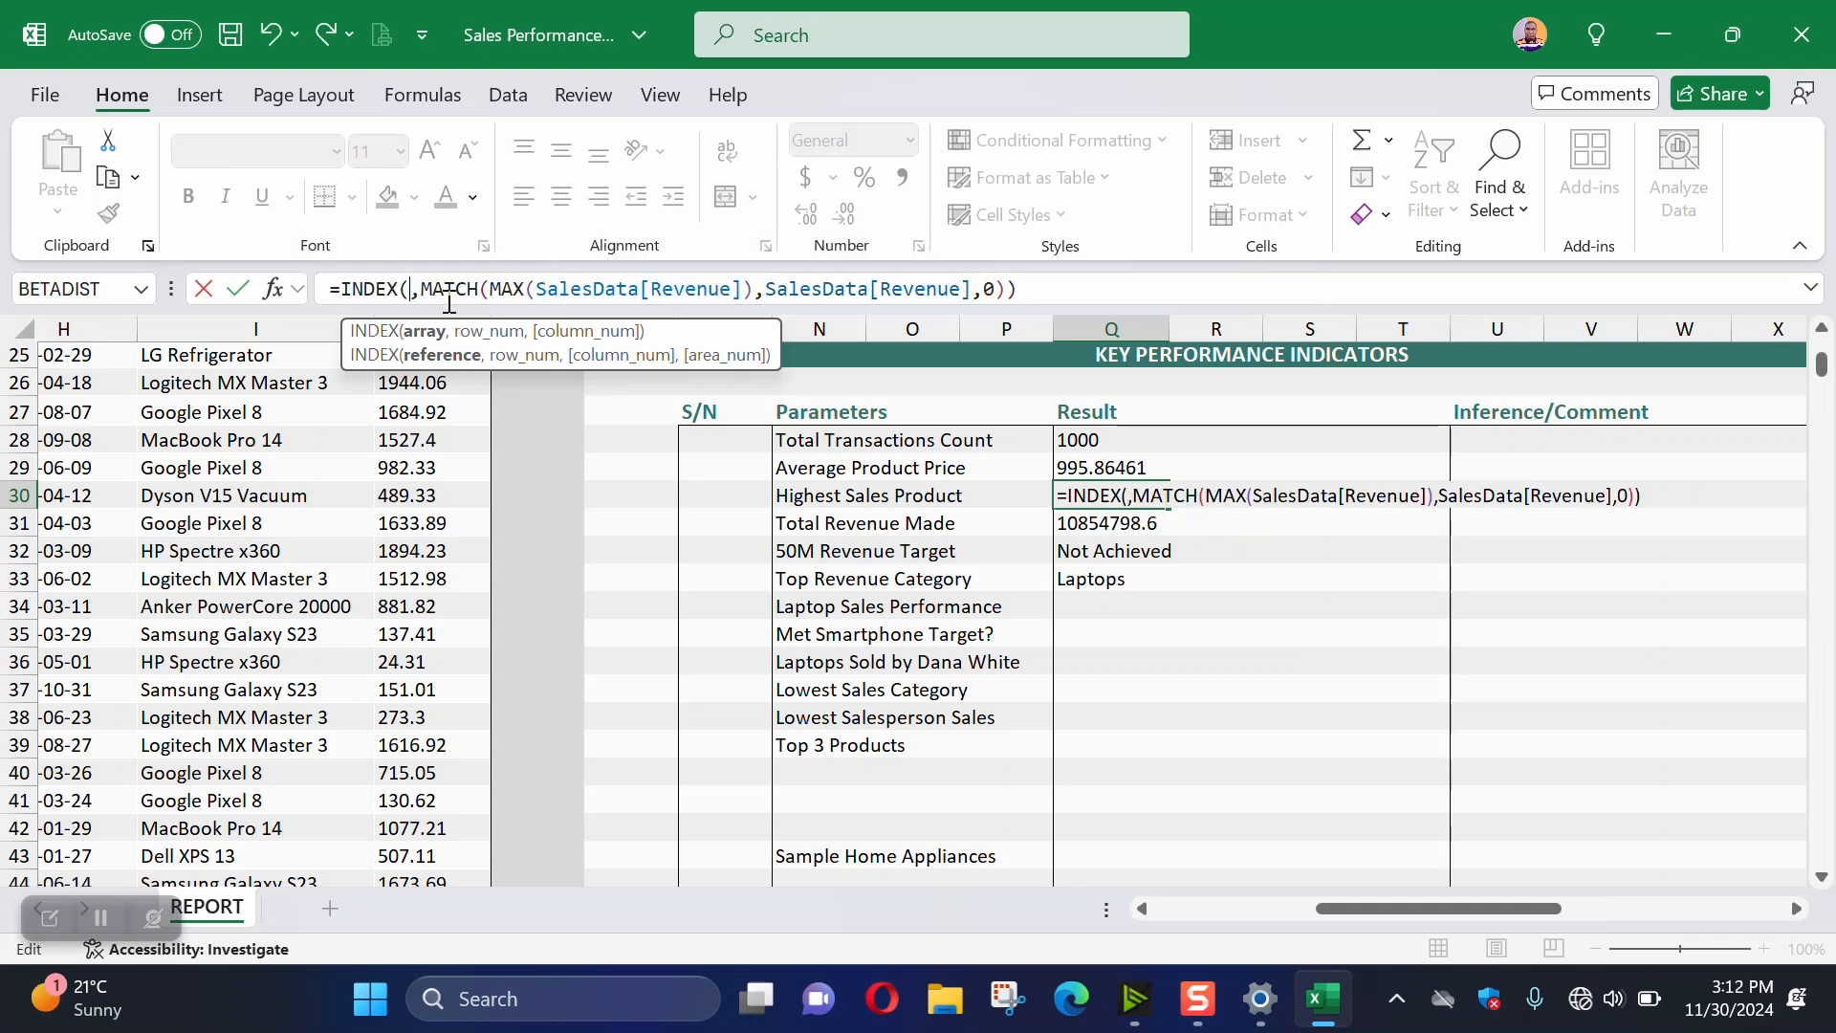
Set SalesData[Product Name] as the INDEX array in the Q30 formula and commit it
drag(1333, 909, 1216, 906)
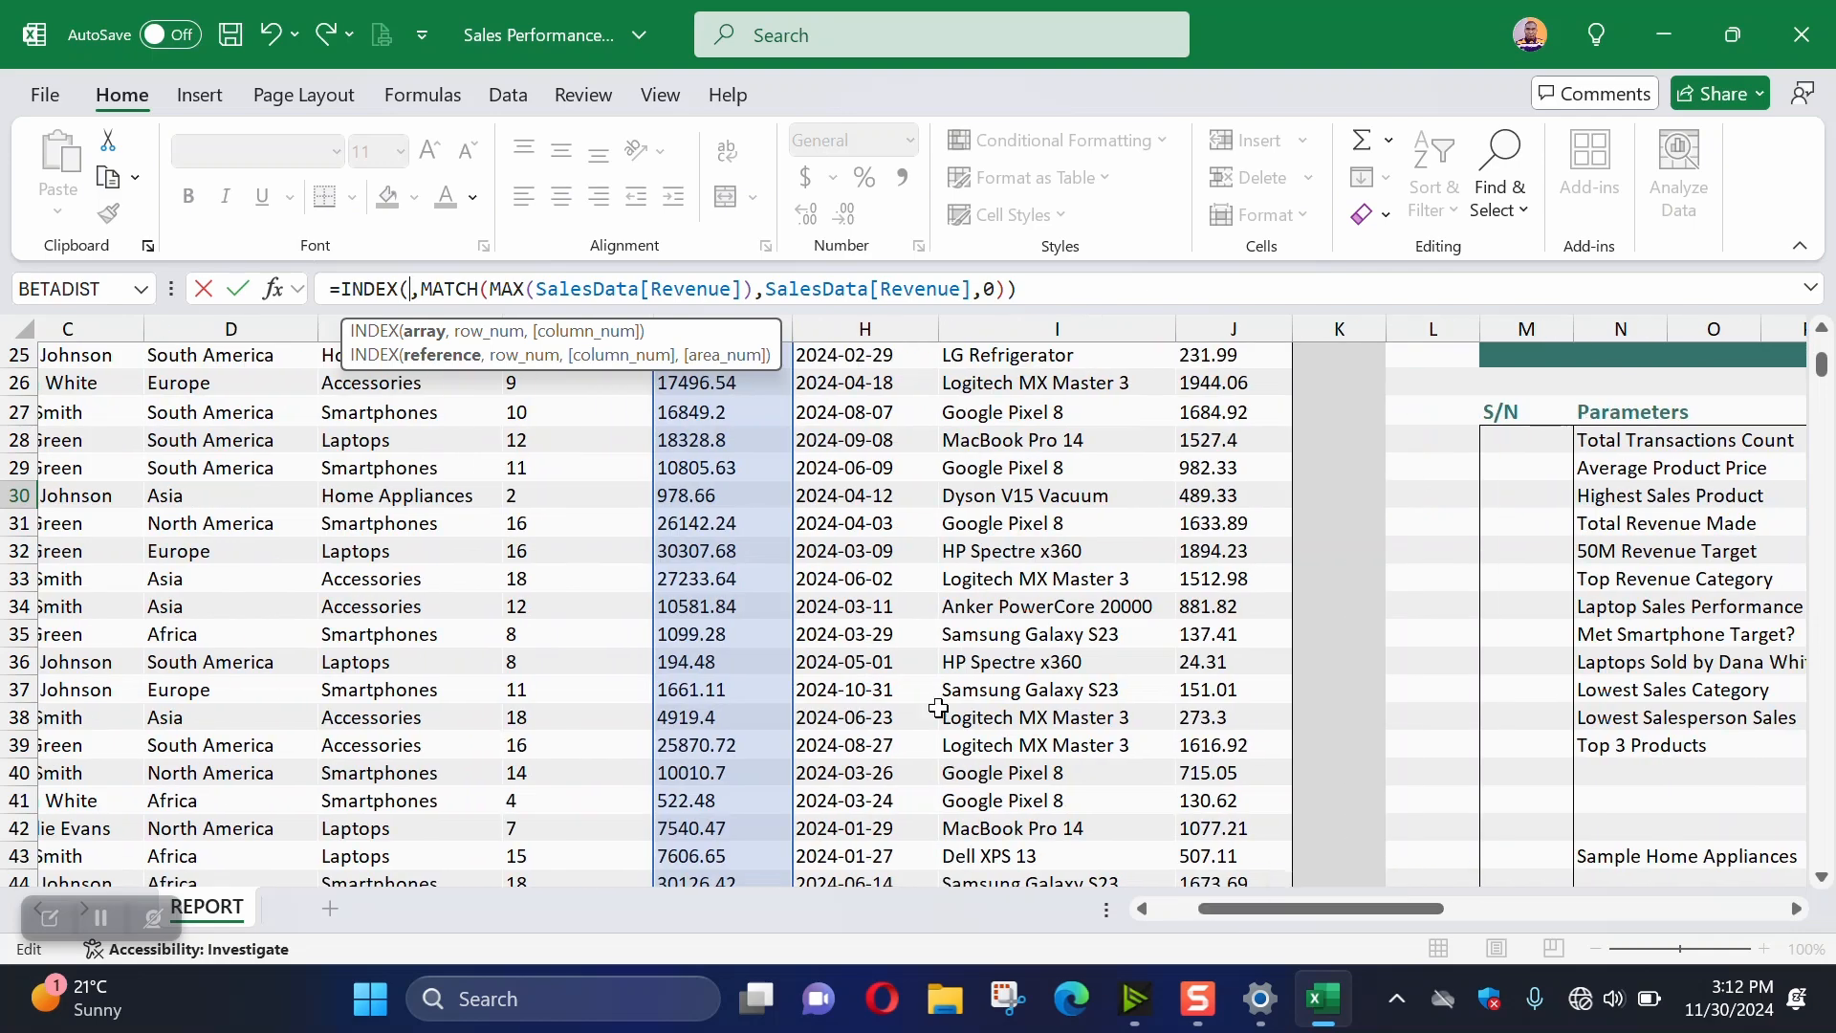
scroll(952, 770, up, 8)
click(1037, 485)
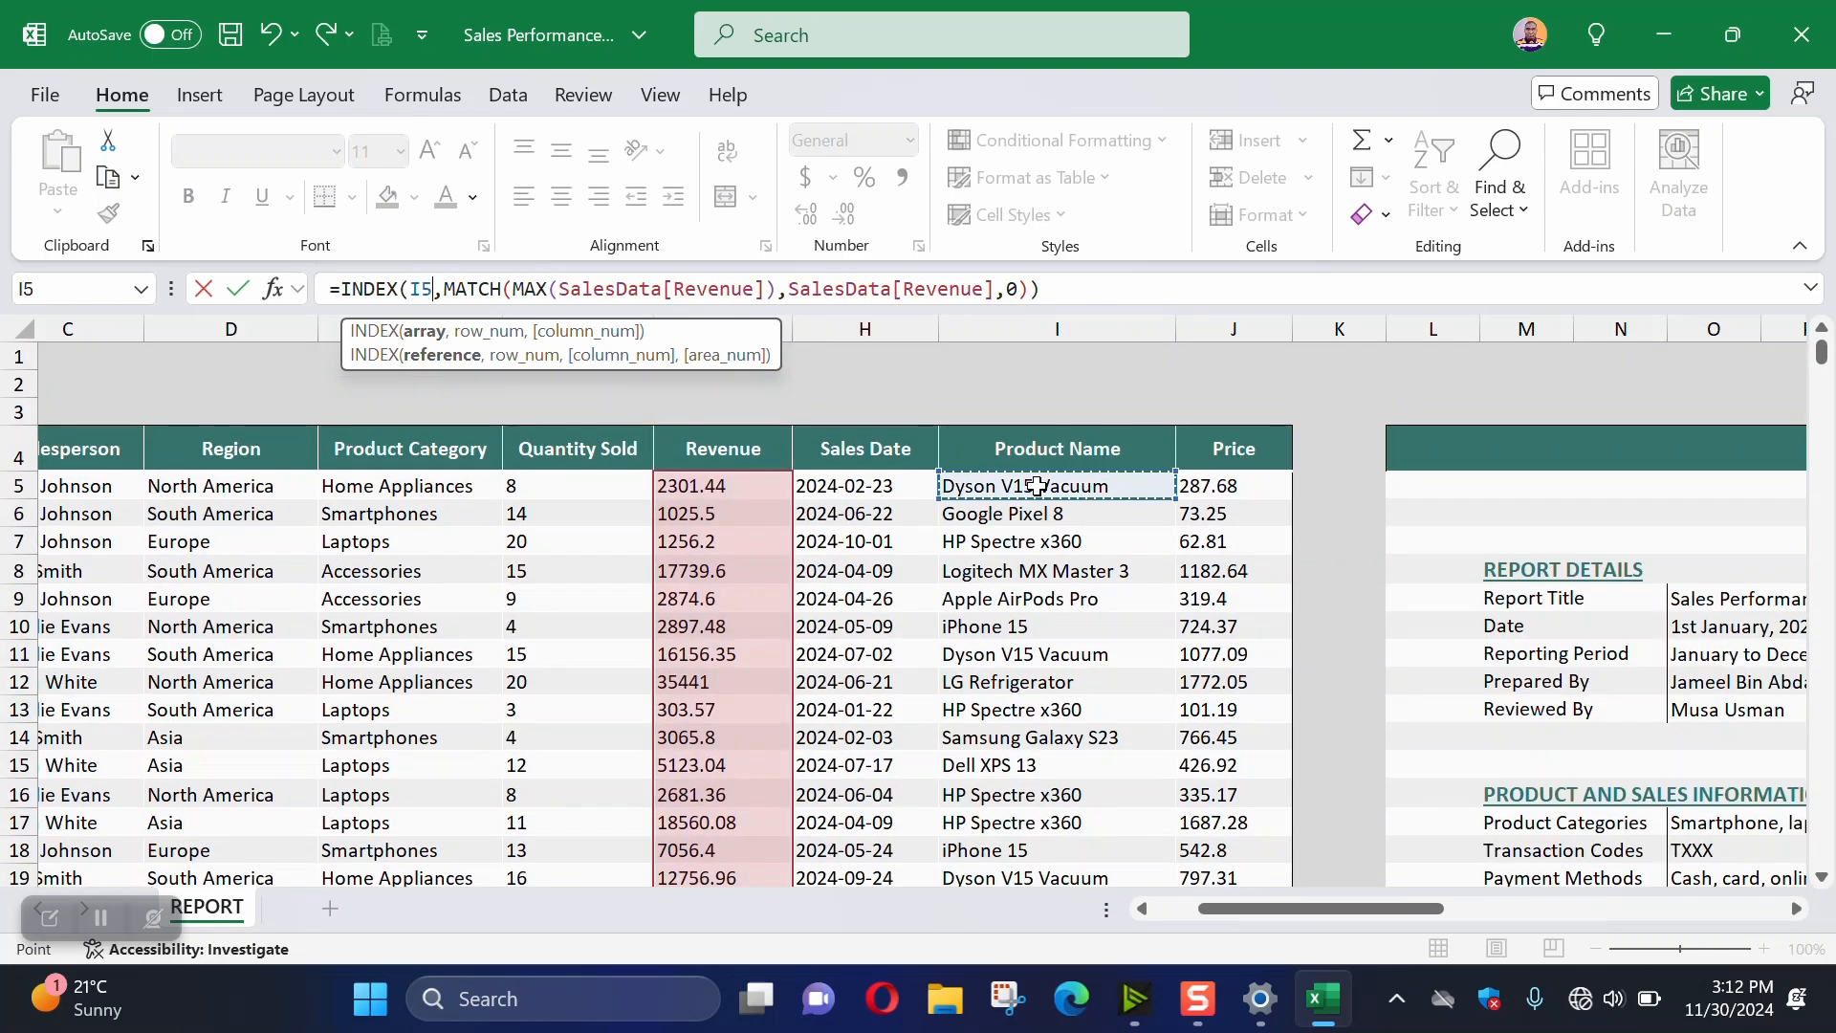
key(ctrl+shift+Down)
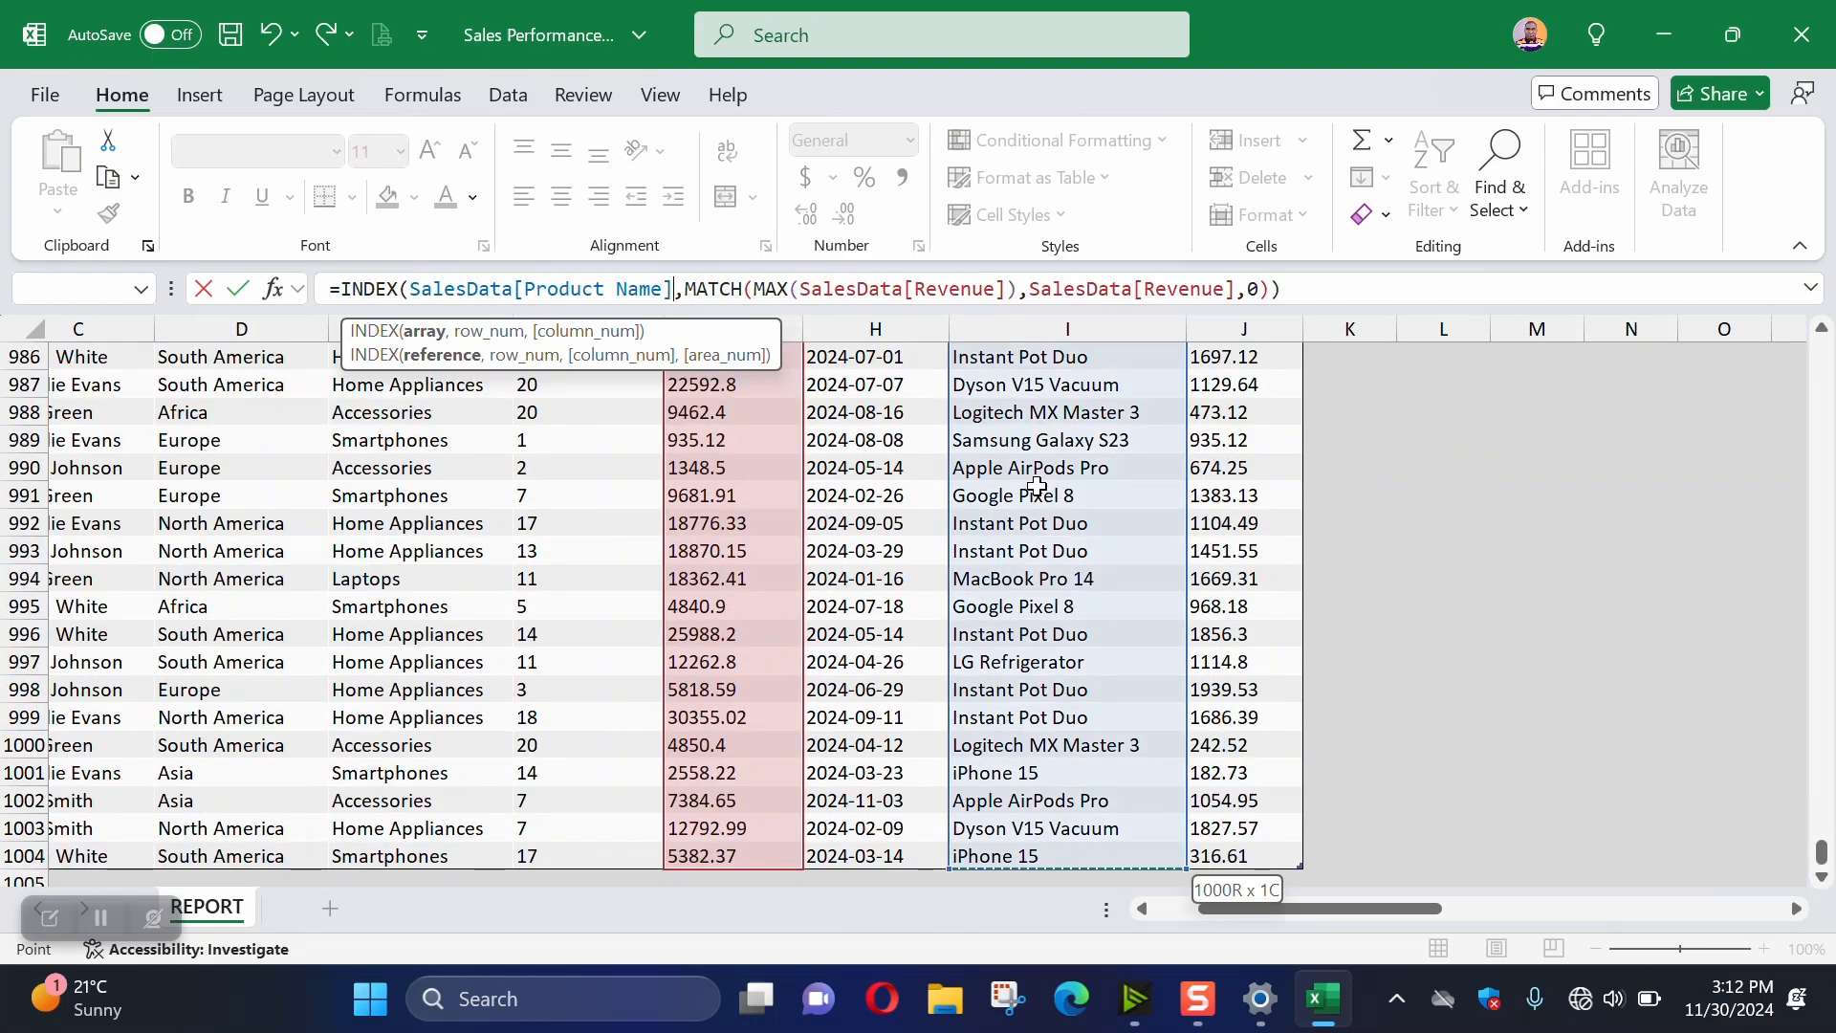
click(1337, 287)
key(Return)
scroll(1589, 622, up, 3)
click(1592, 577)
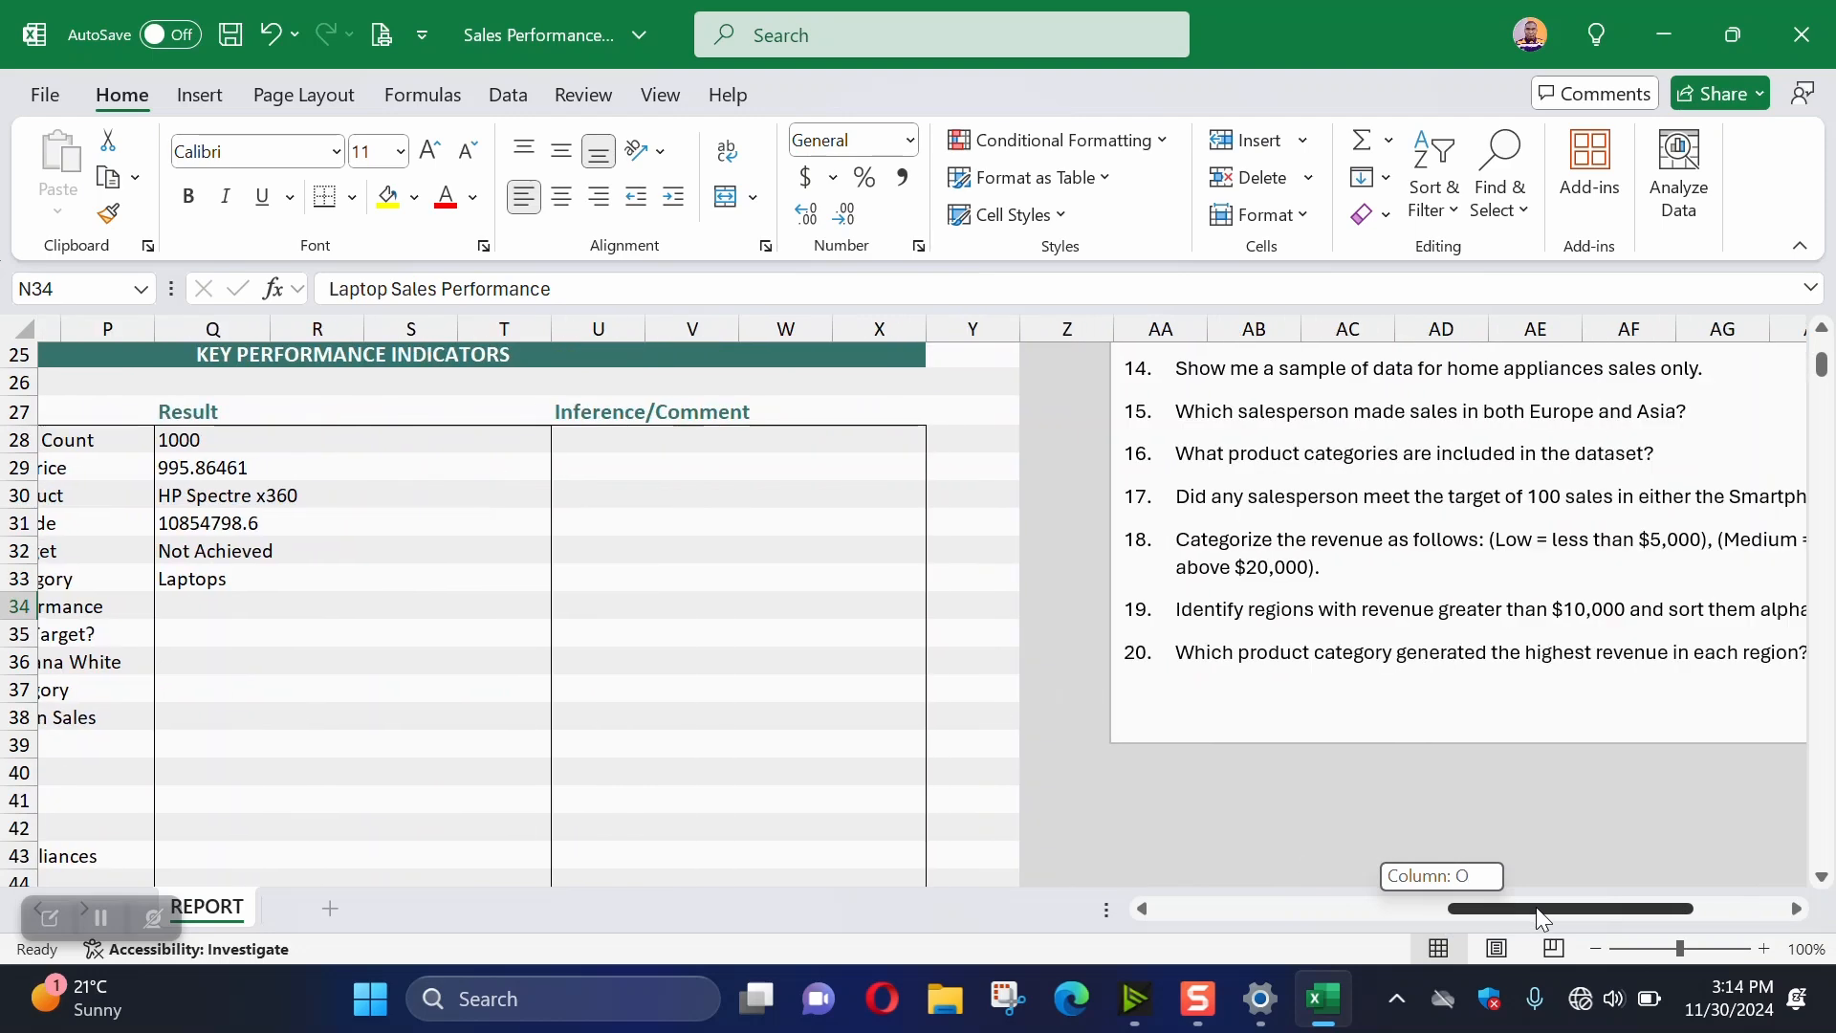
Read question 8 in the questions list, about the performance of laptop sales in Asia
scroll(1319, 572, up, 7)
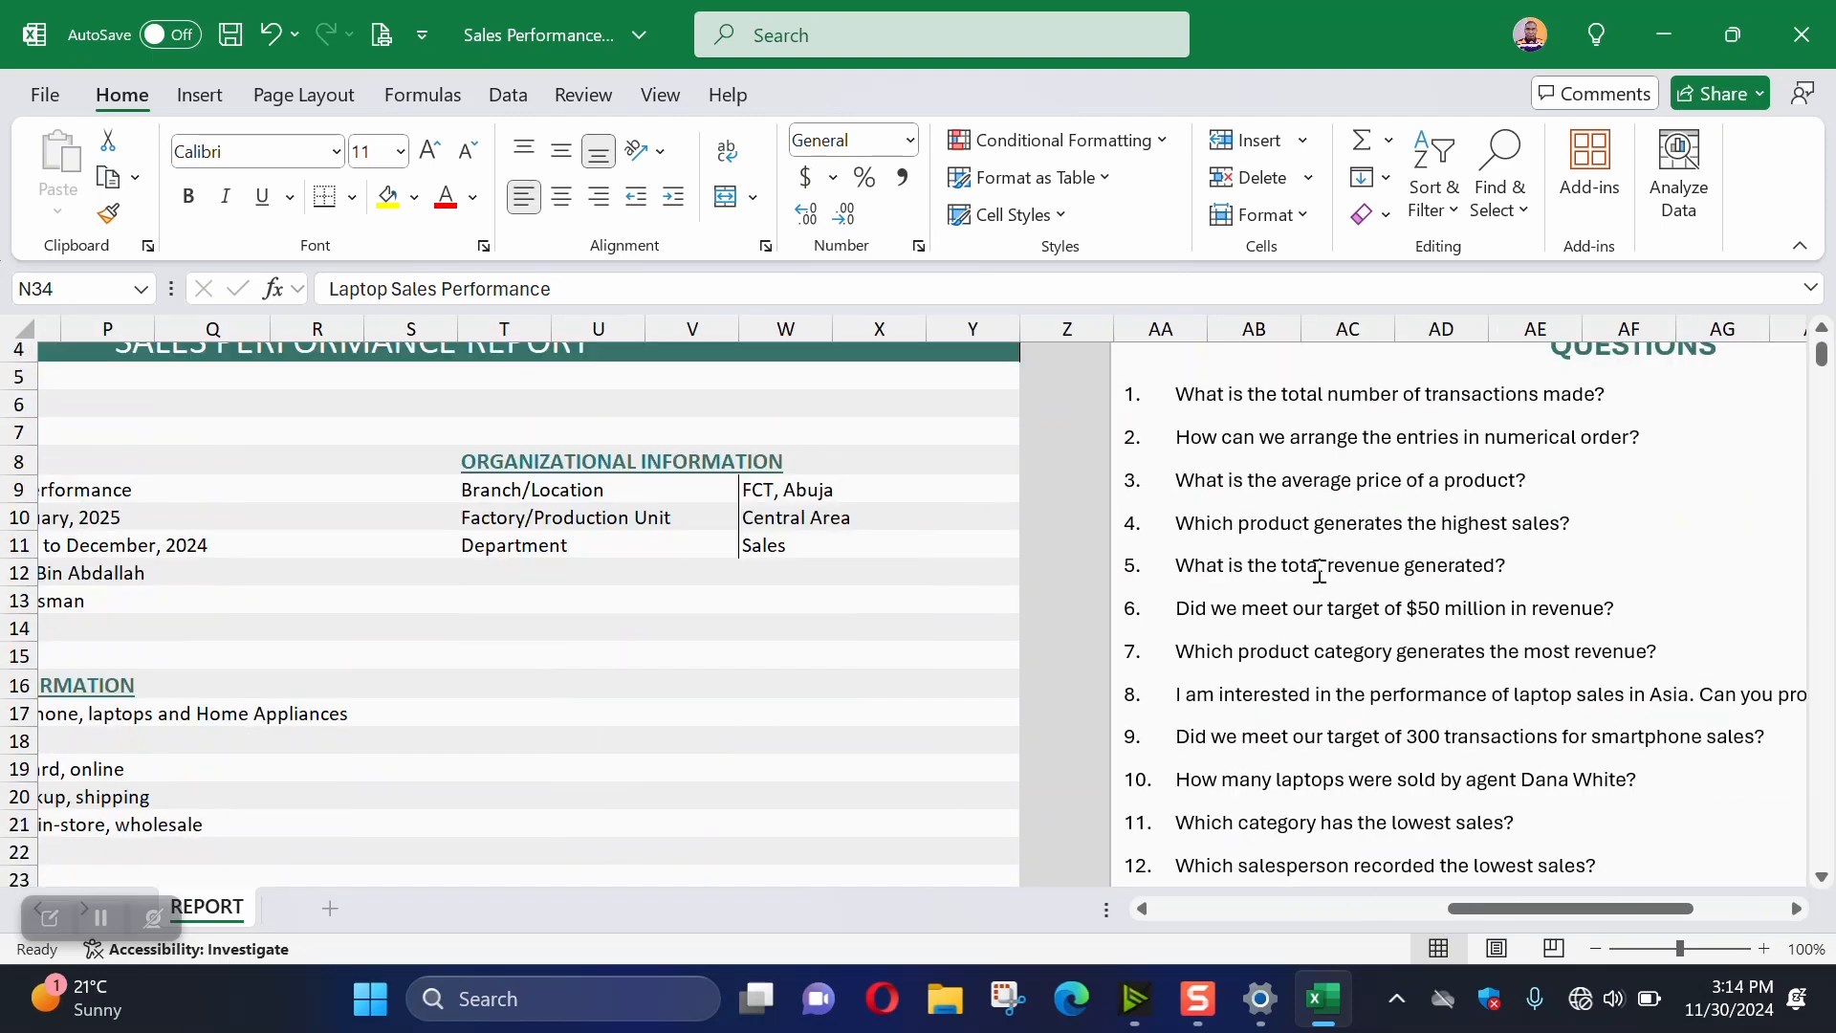
scroll(1302, 776, down, 1)
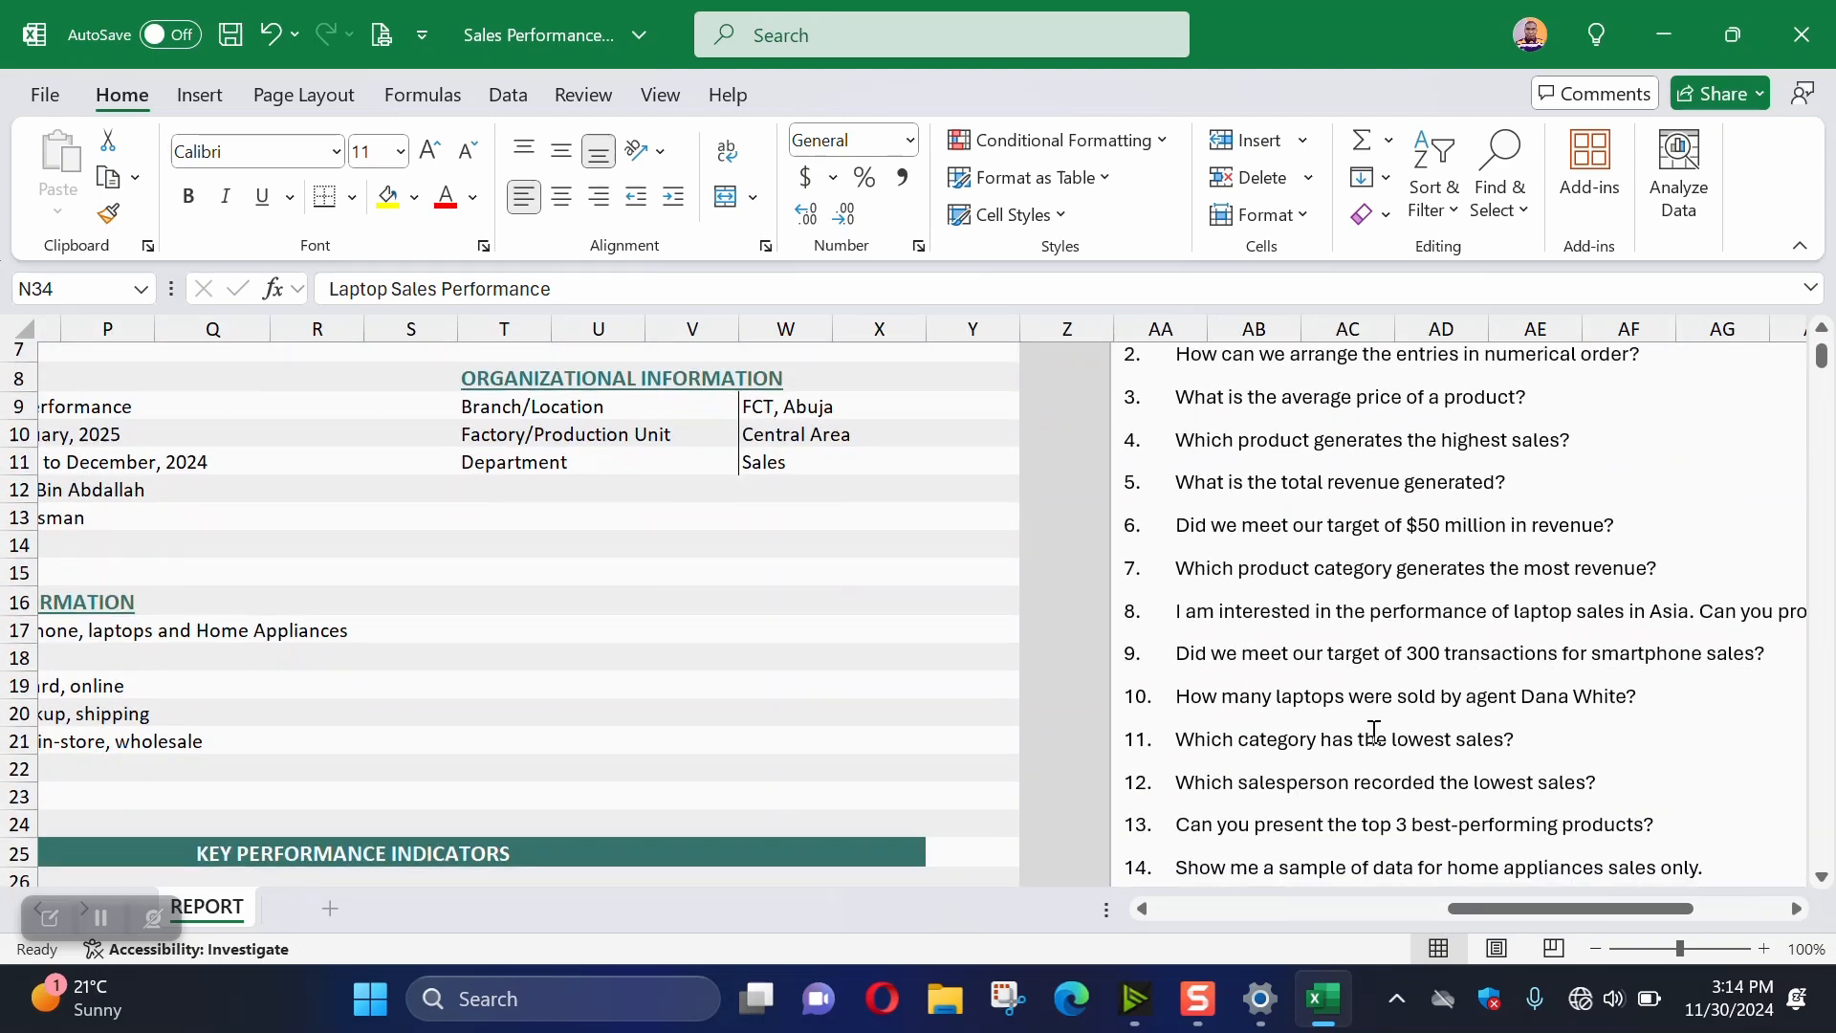
drag(1200, 604, 1313, 612)
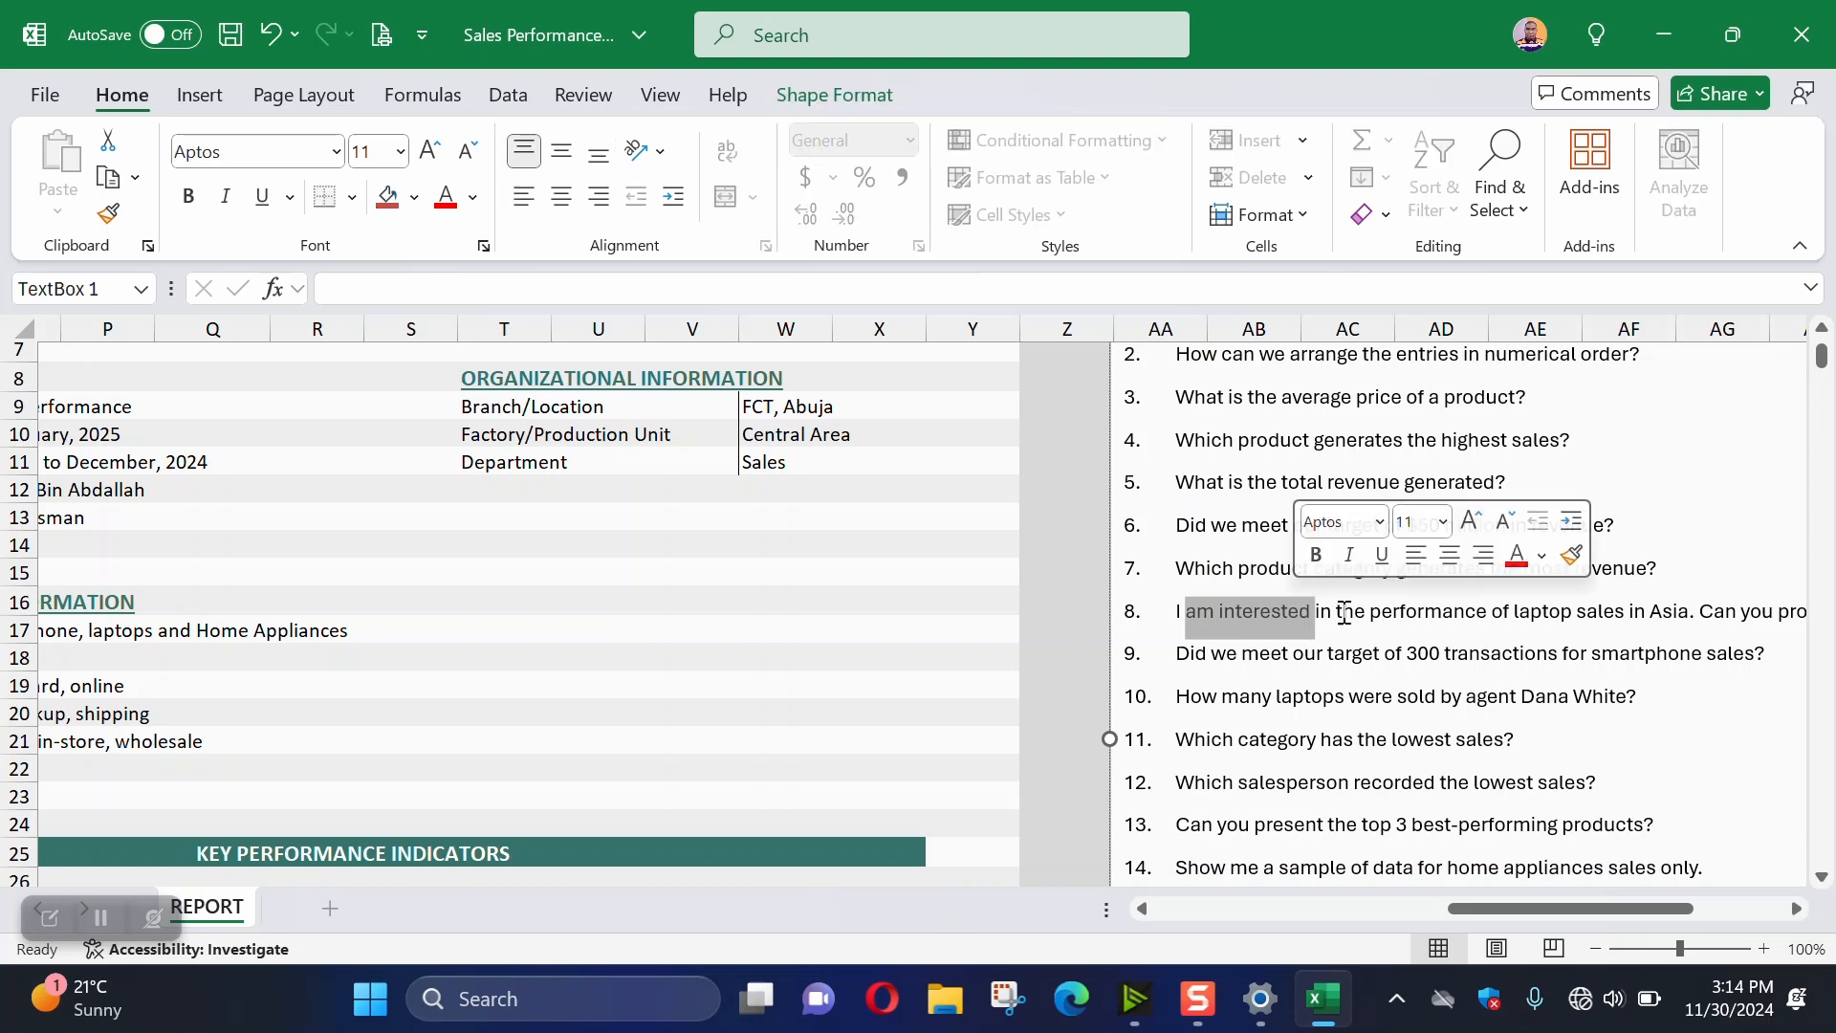
click(1557, 615)
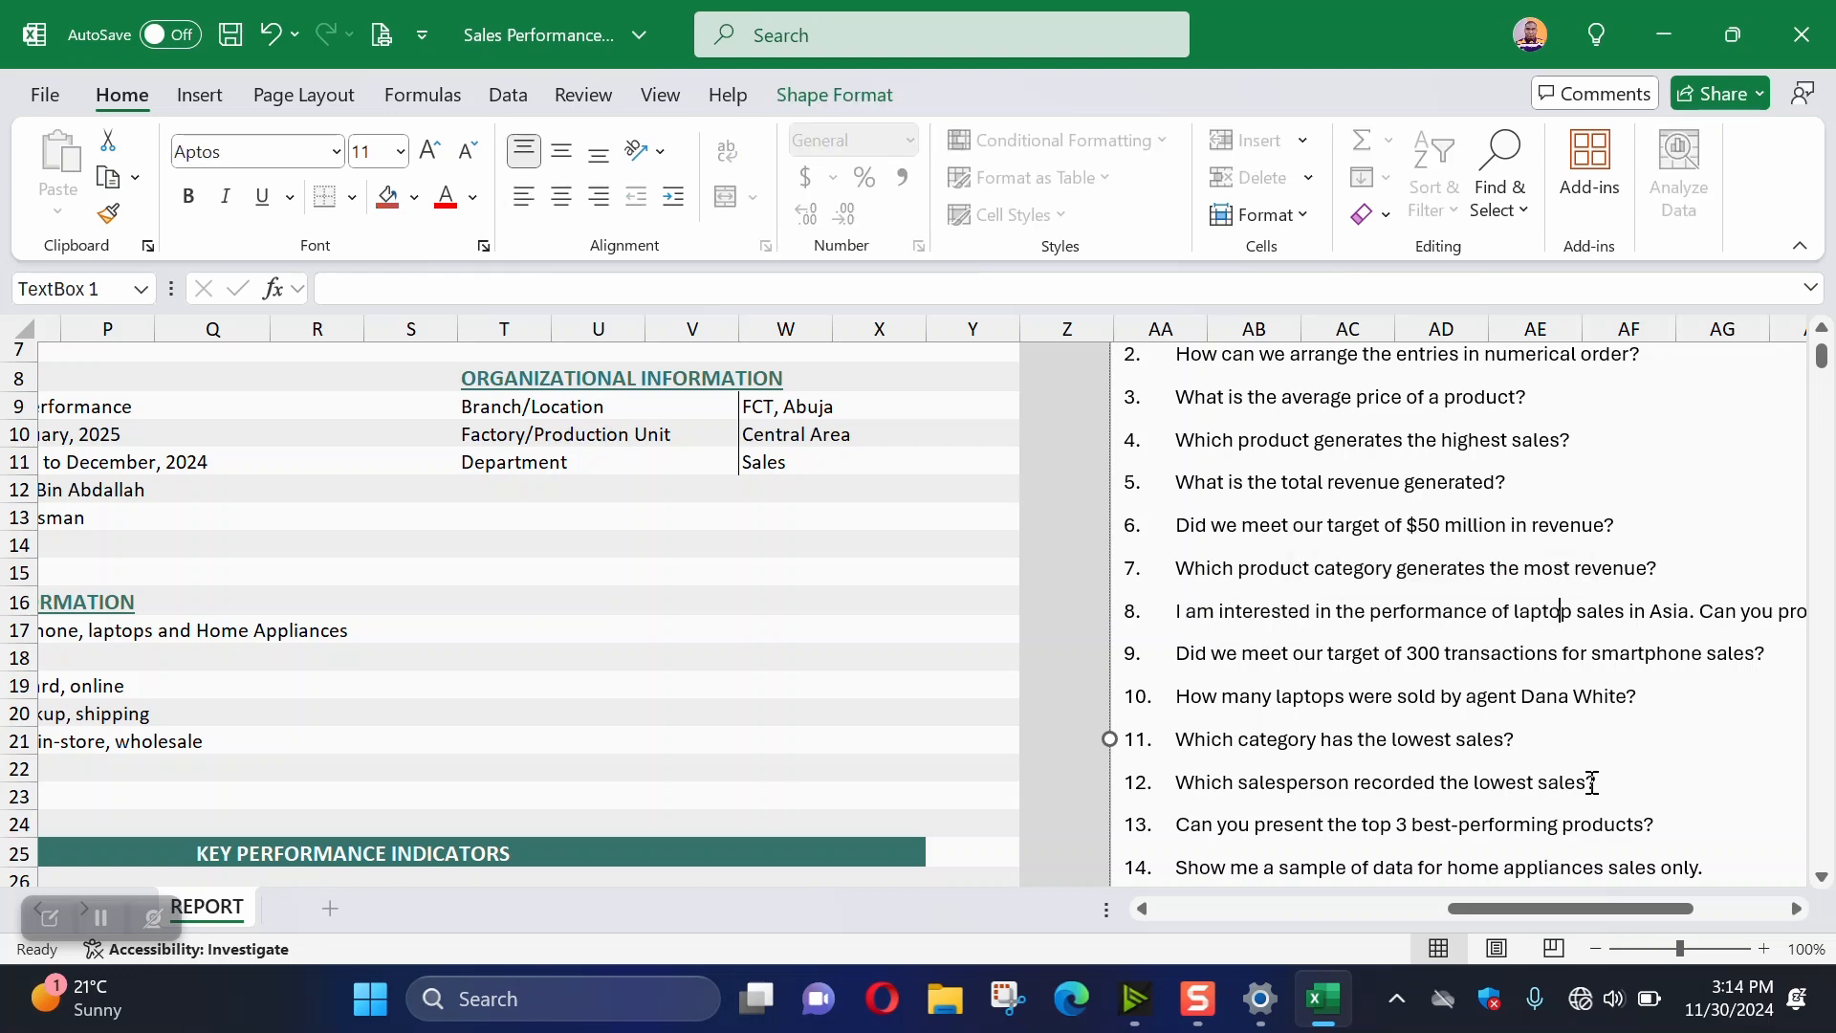
drag(1554, 906, 1449, 904)
scroll(975, 820, down, 5)
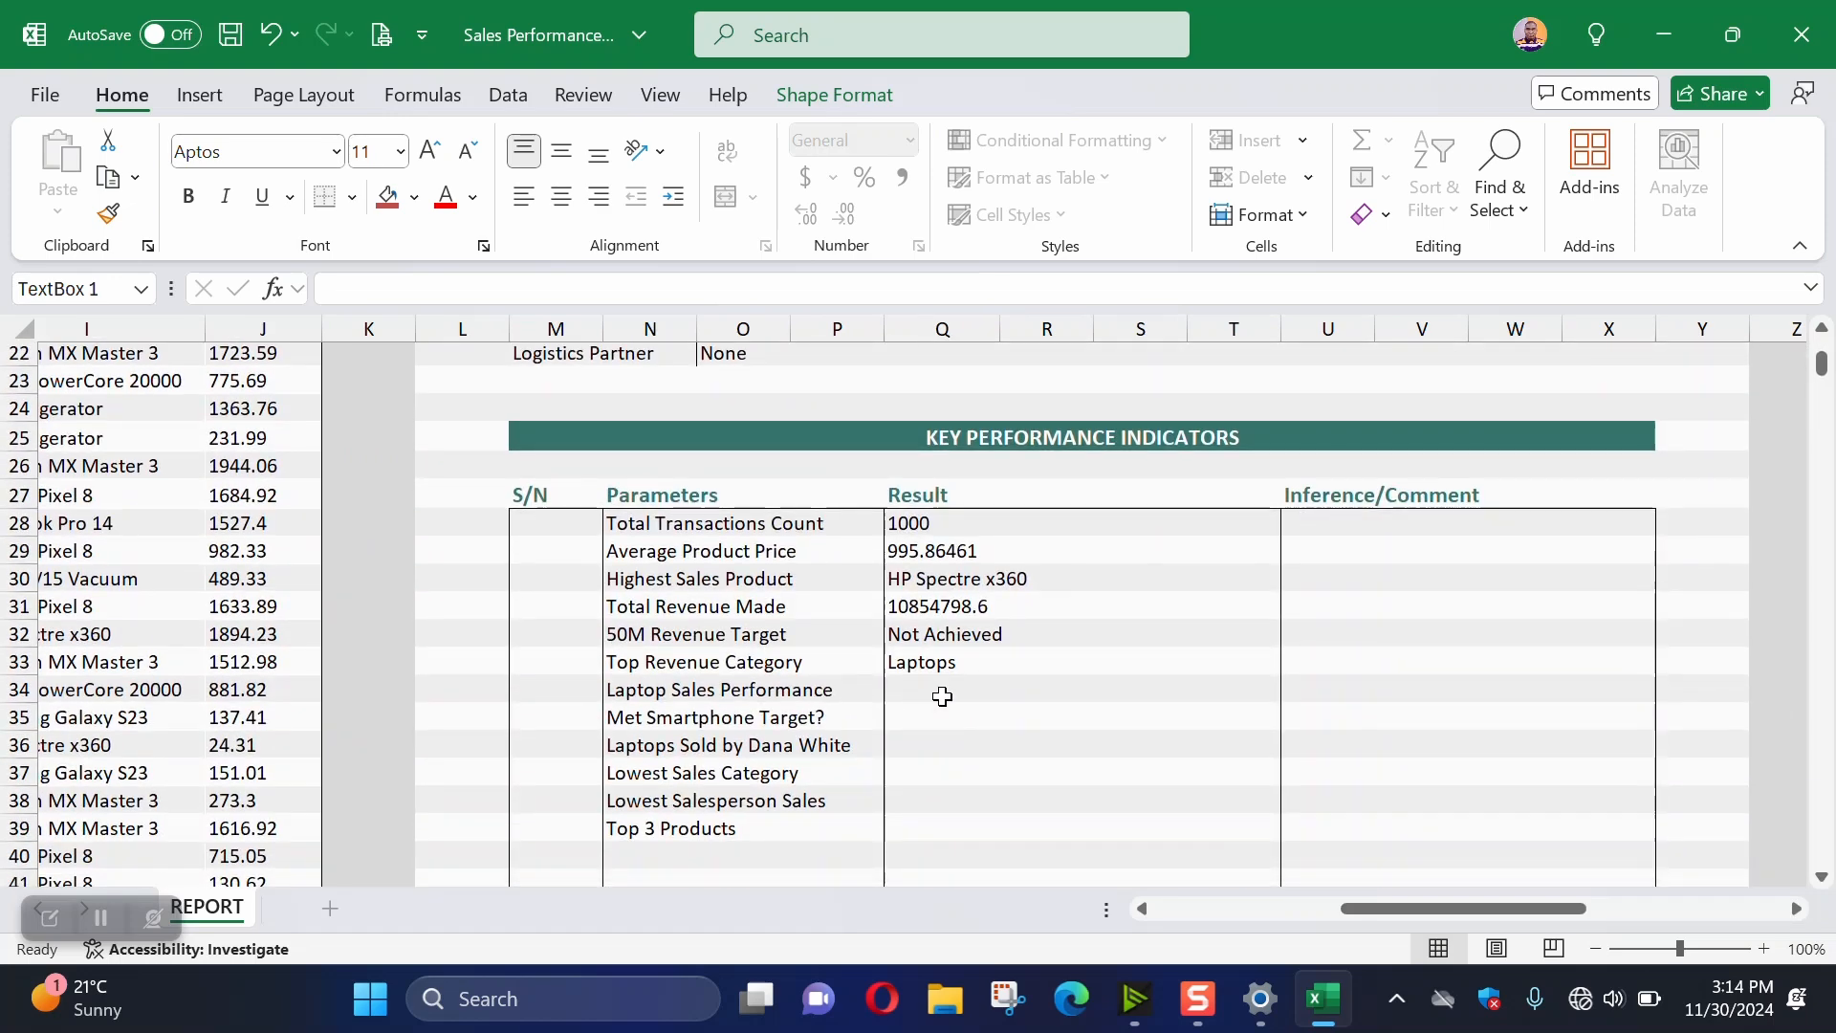
Start a SUMIFS formula in Q34 for Laptop Sales Performance with SalesData[Revenue] as the sum range
click(942, 690)
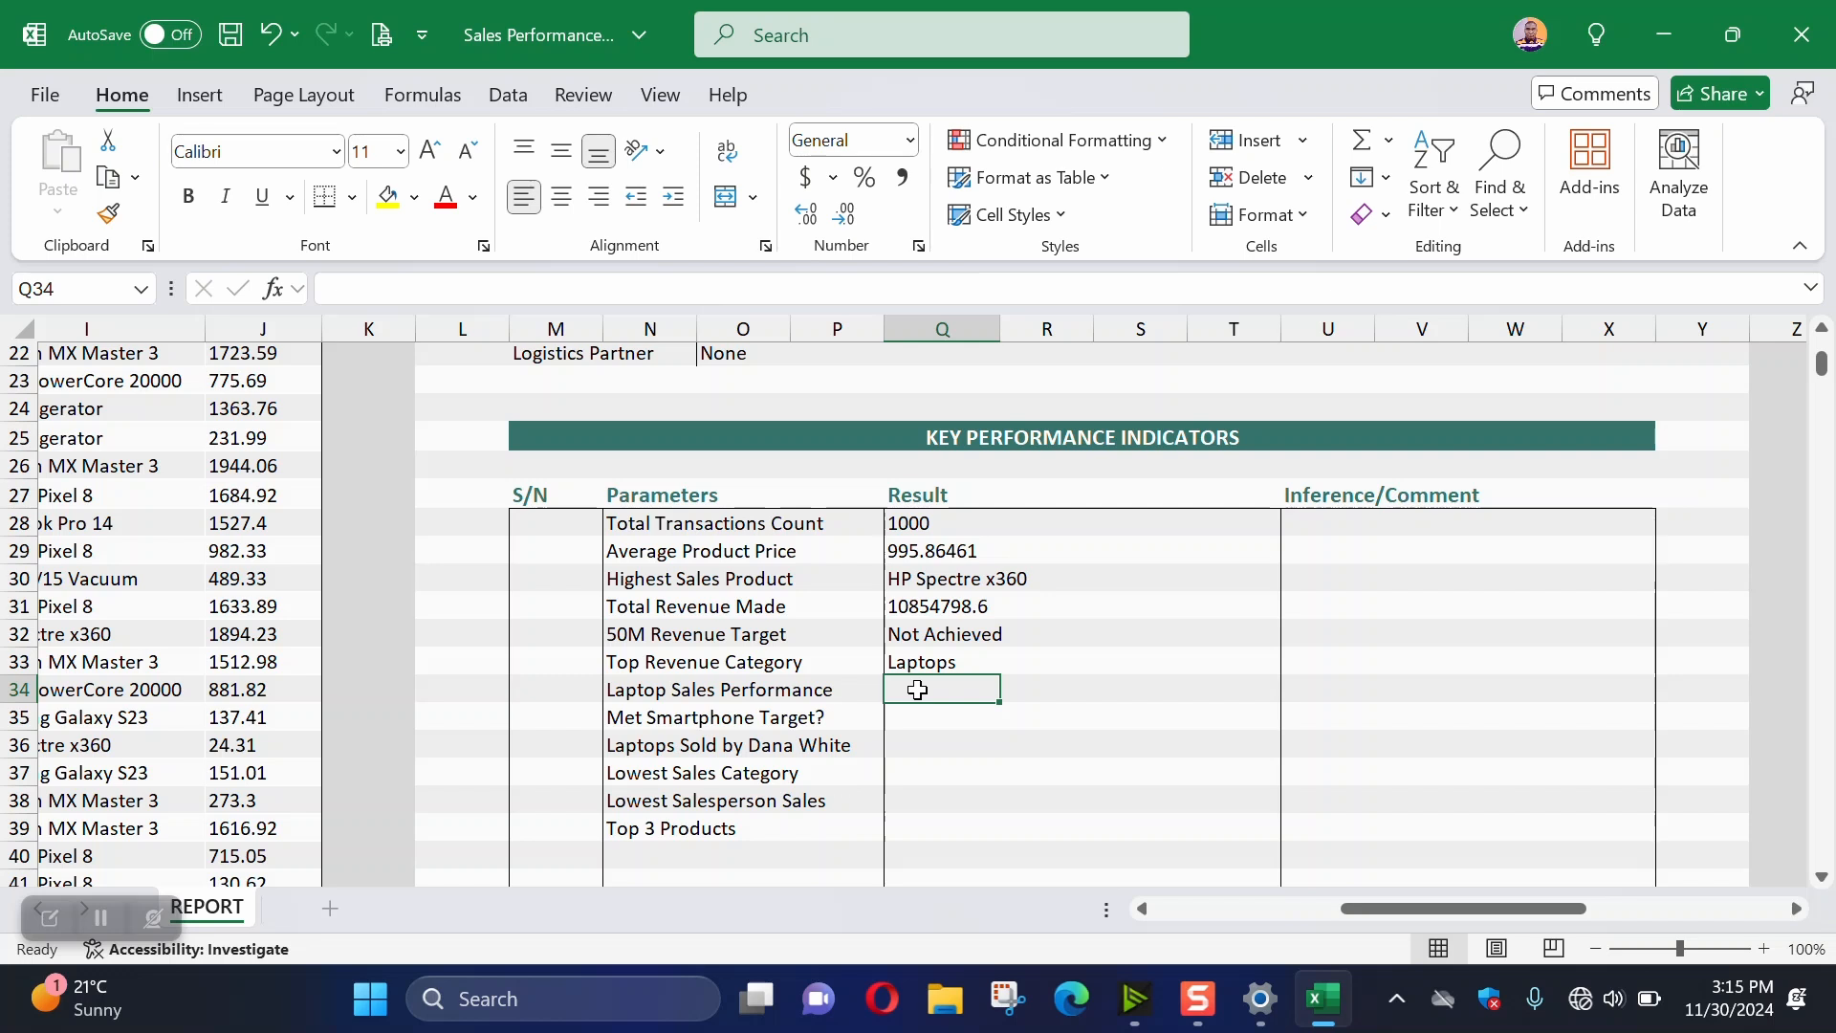
text(=sum)
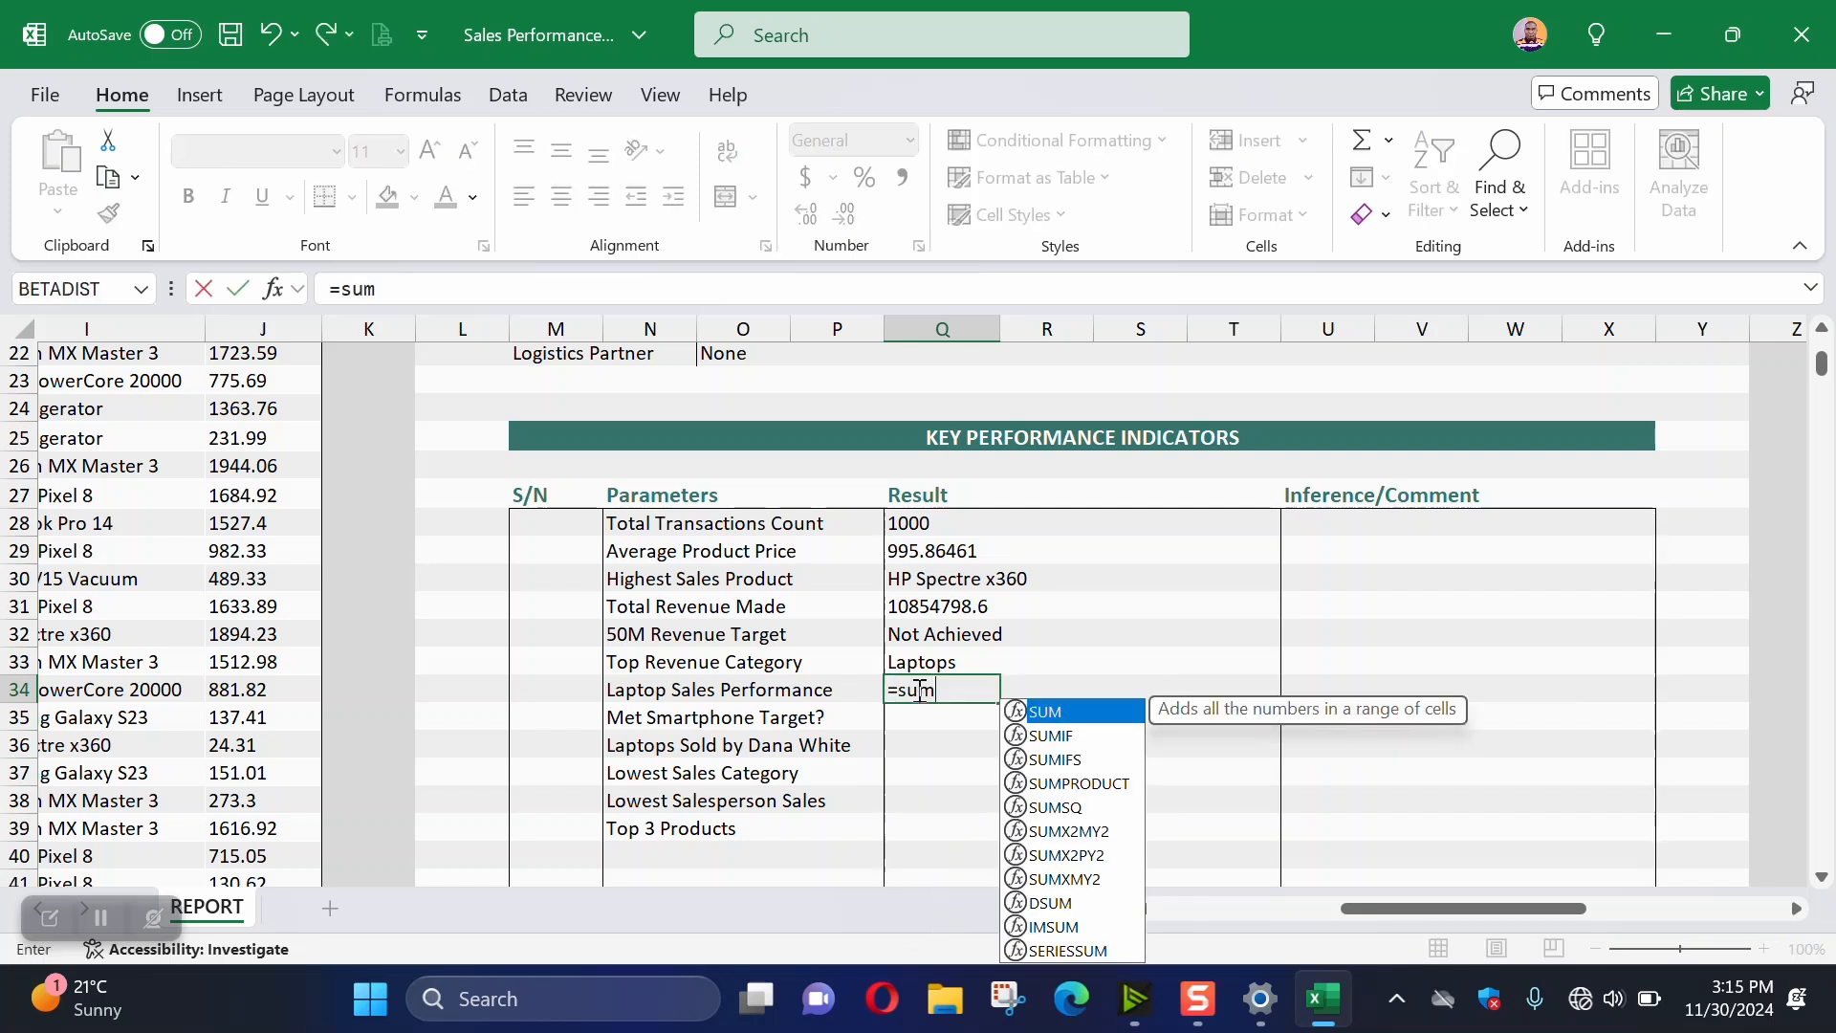
text(ifs)
key(Tab)
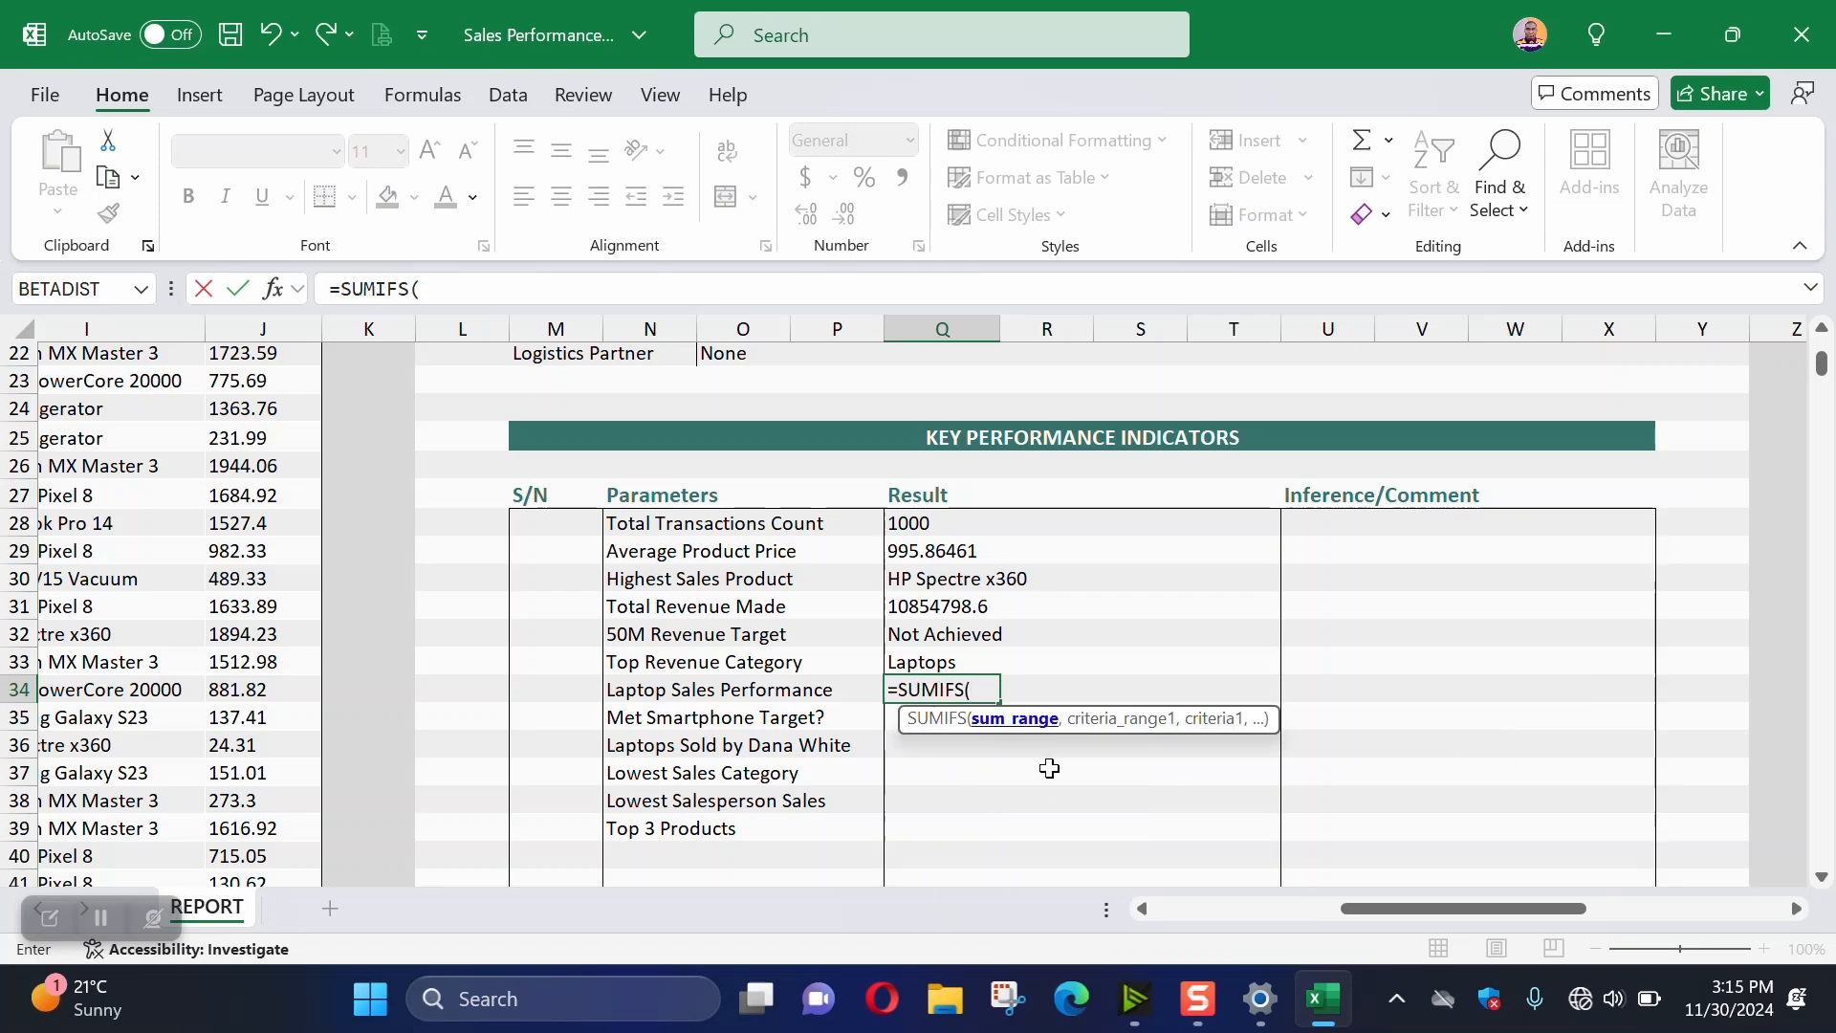
drag(1368, 915, 1199, 906)
scroll(812, 431, up, 7)
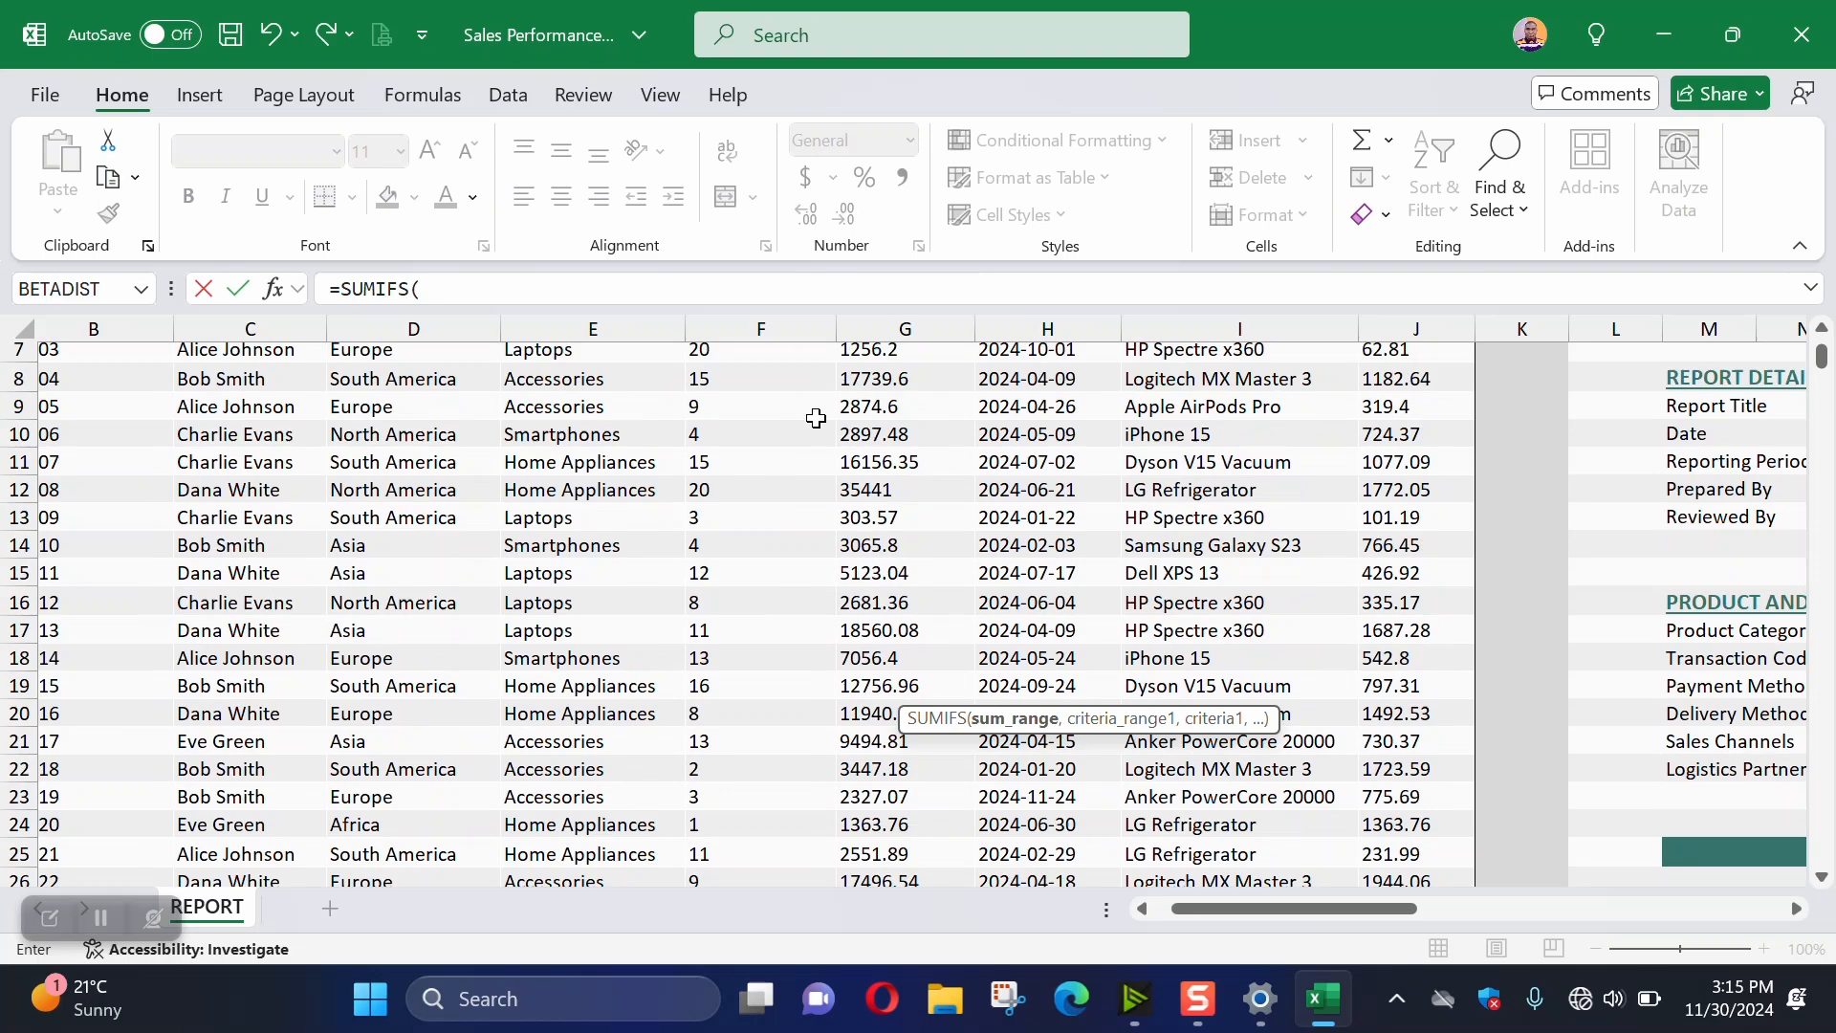
click(859, 485)
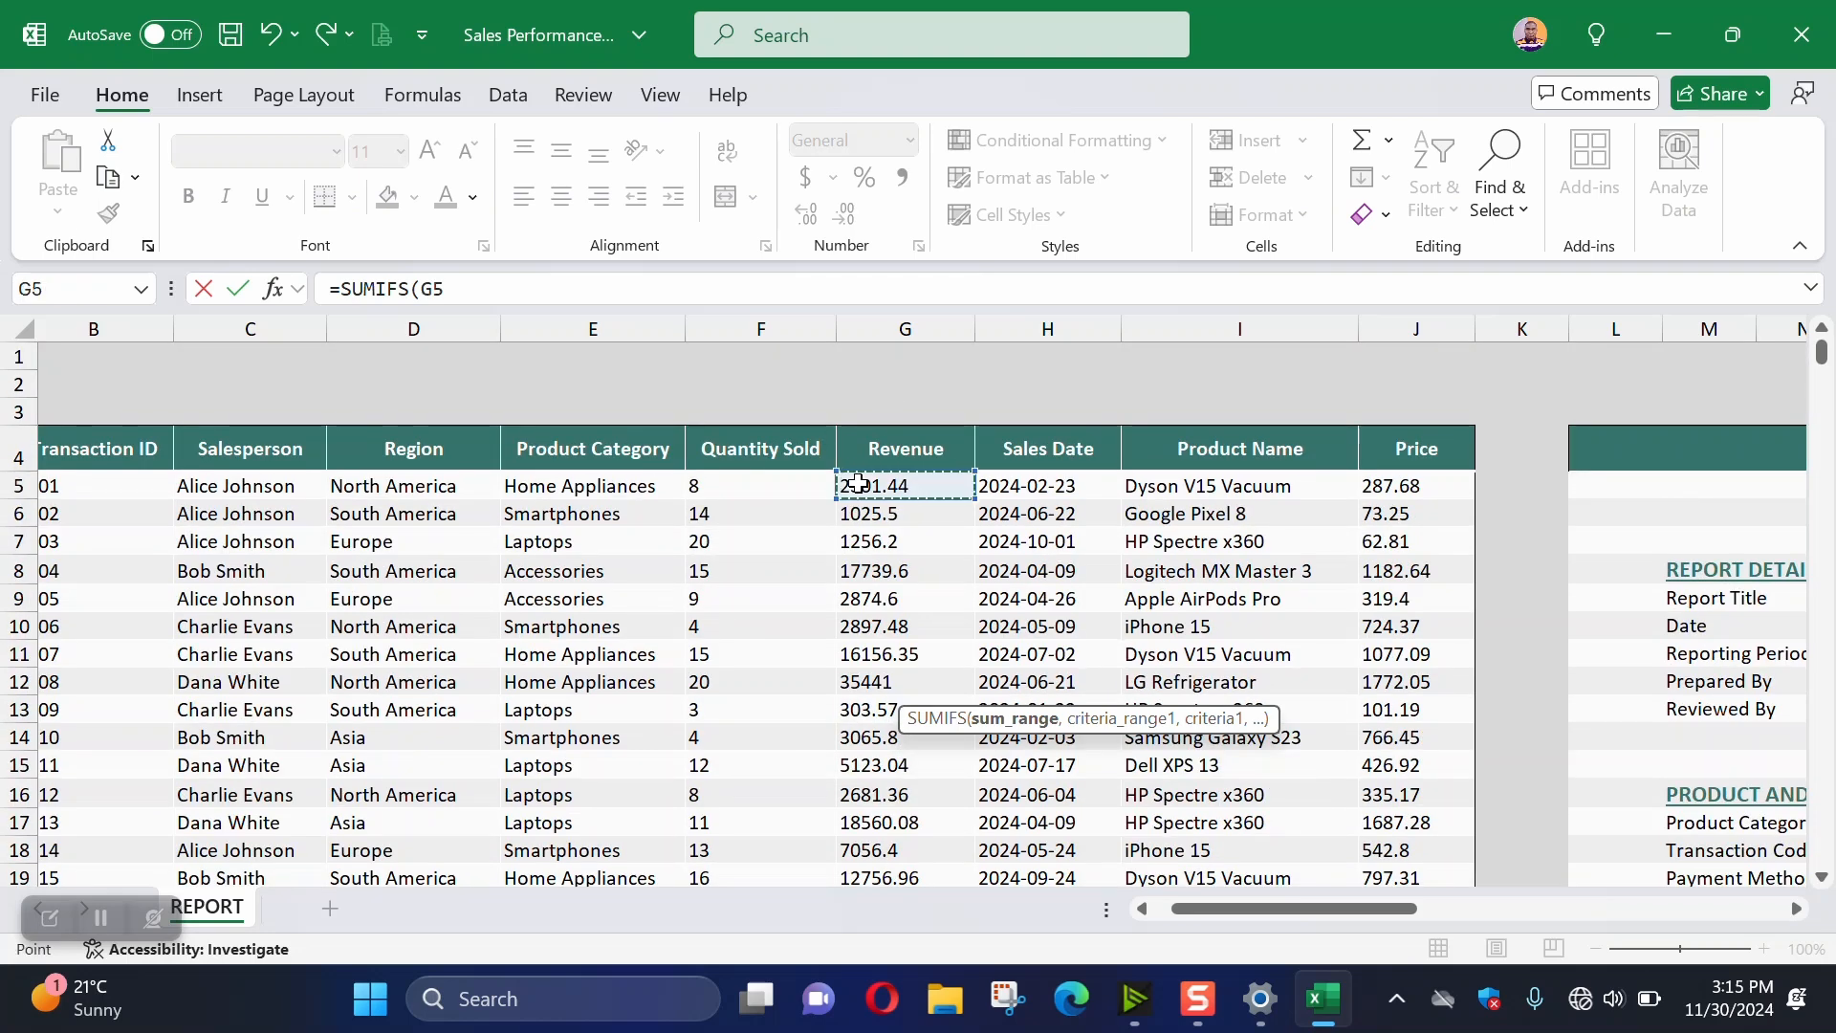
key(ctrl+shift+Down)
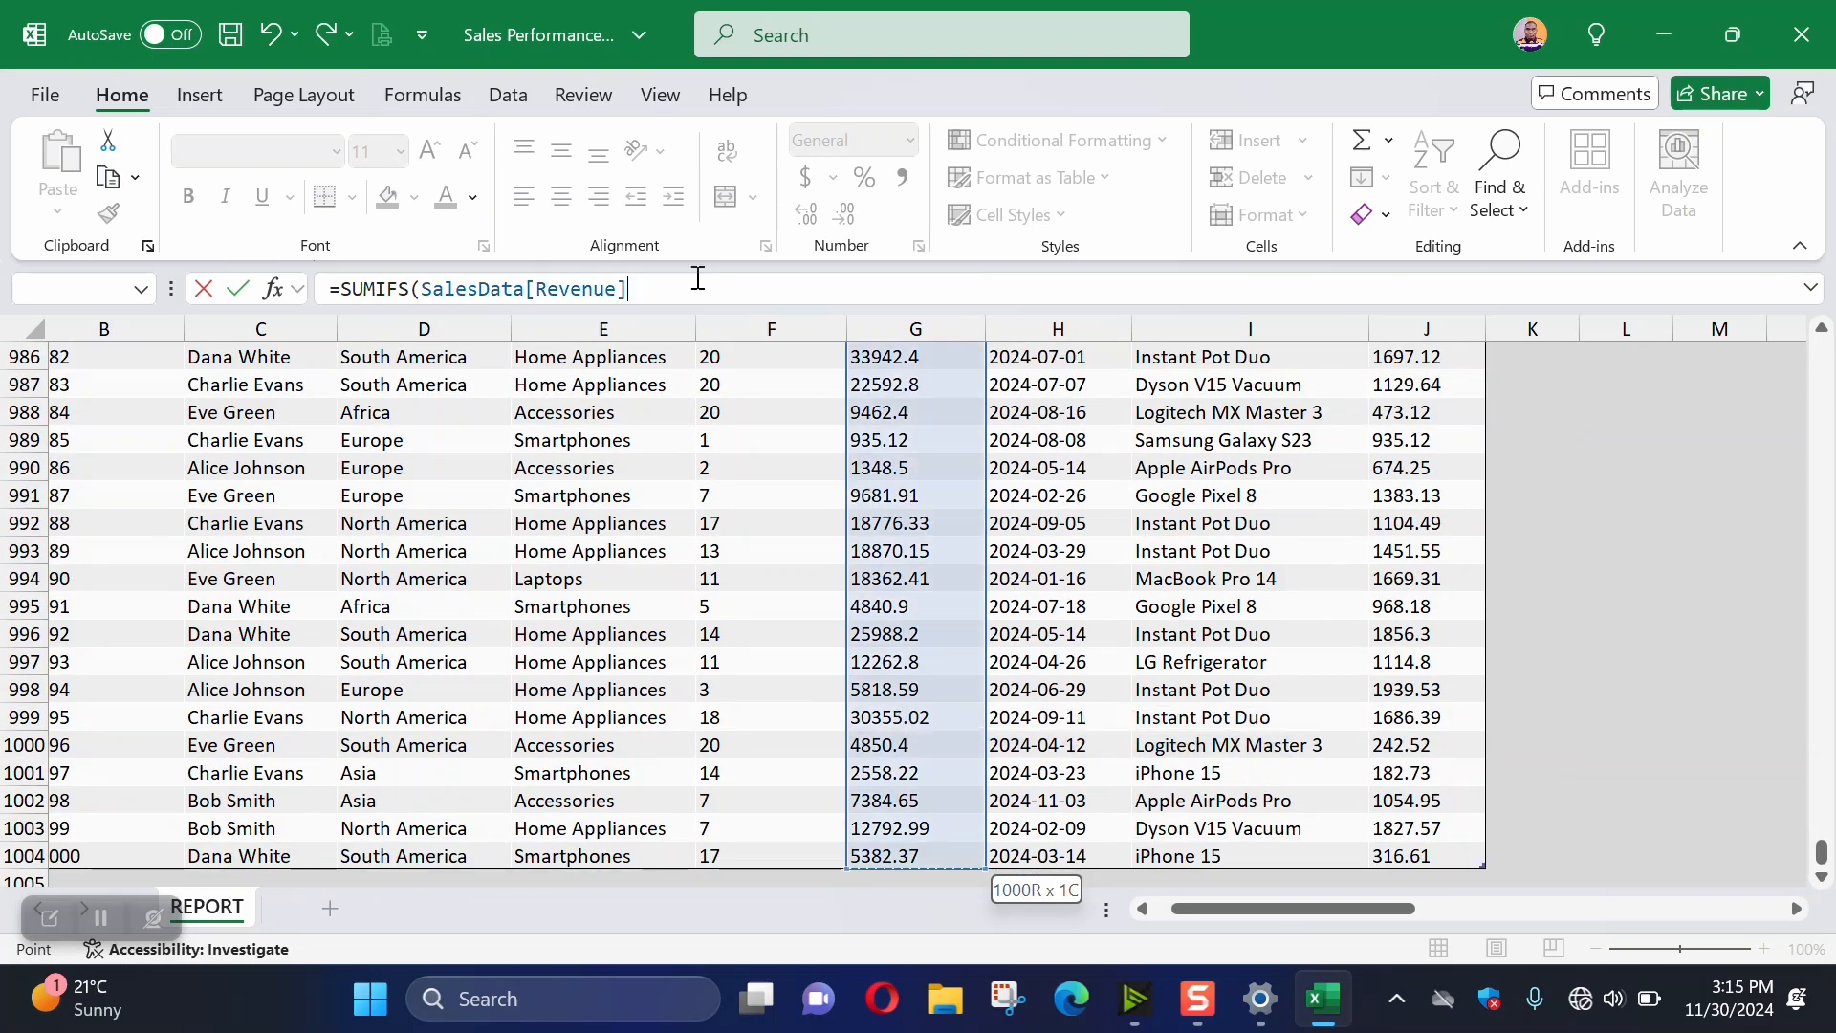
Add SalesData[Region] as the first criteria range of the Q34 SUMIFS, with the Asia cell D979 as its criterion
text(,)
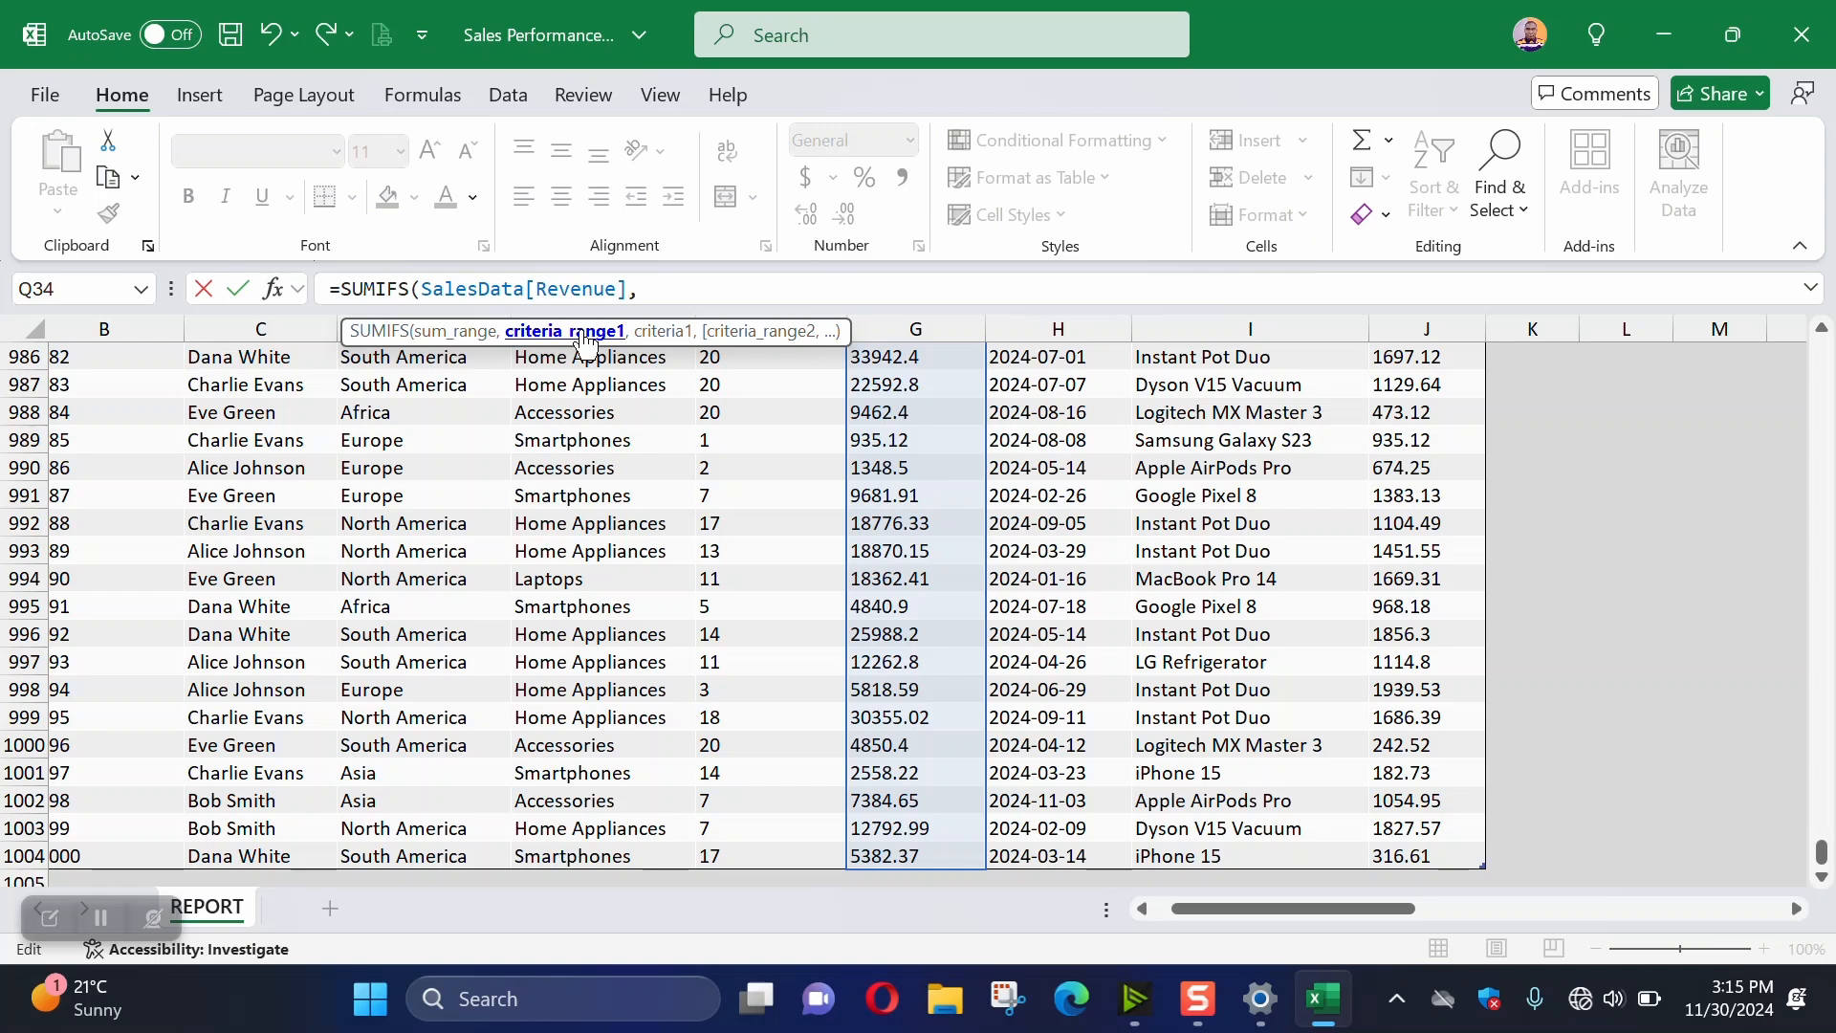
drag(1822, 861, 1831, 297)
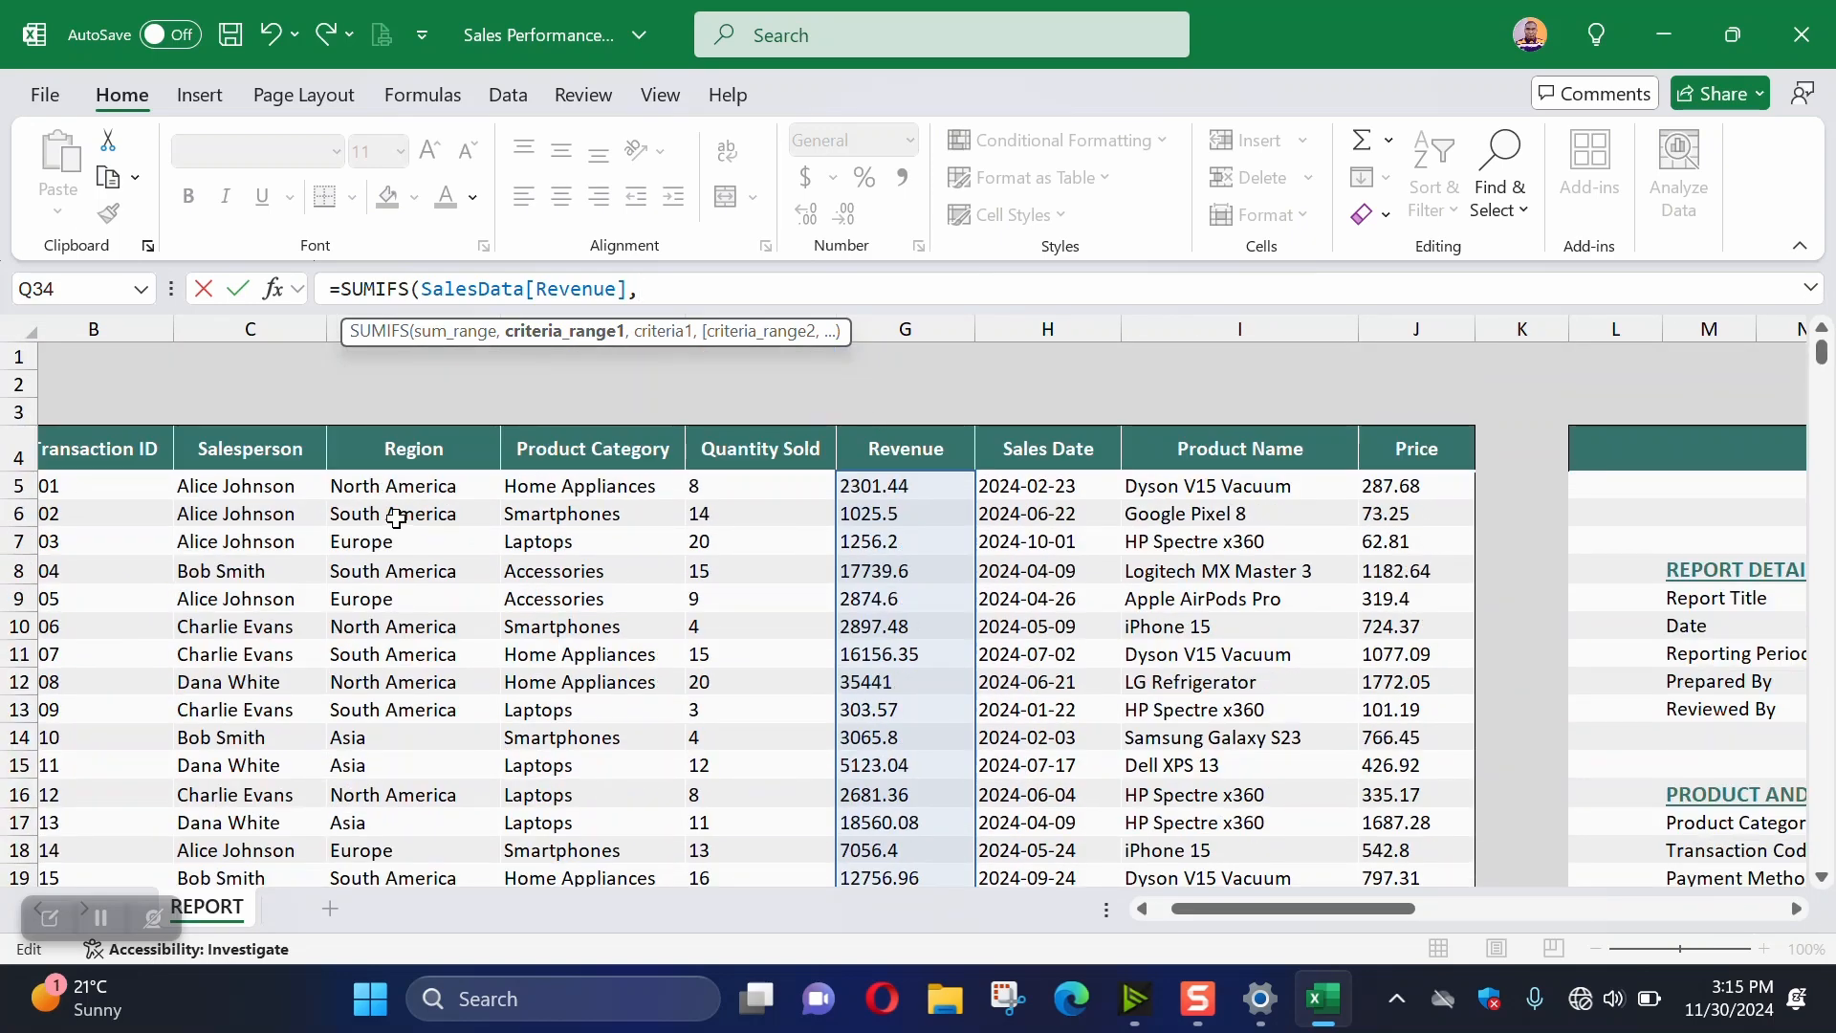
click(398, 409)
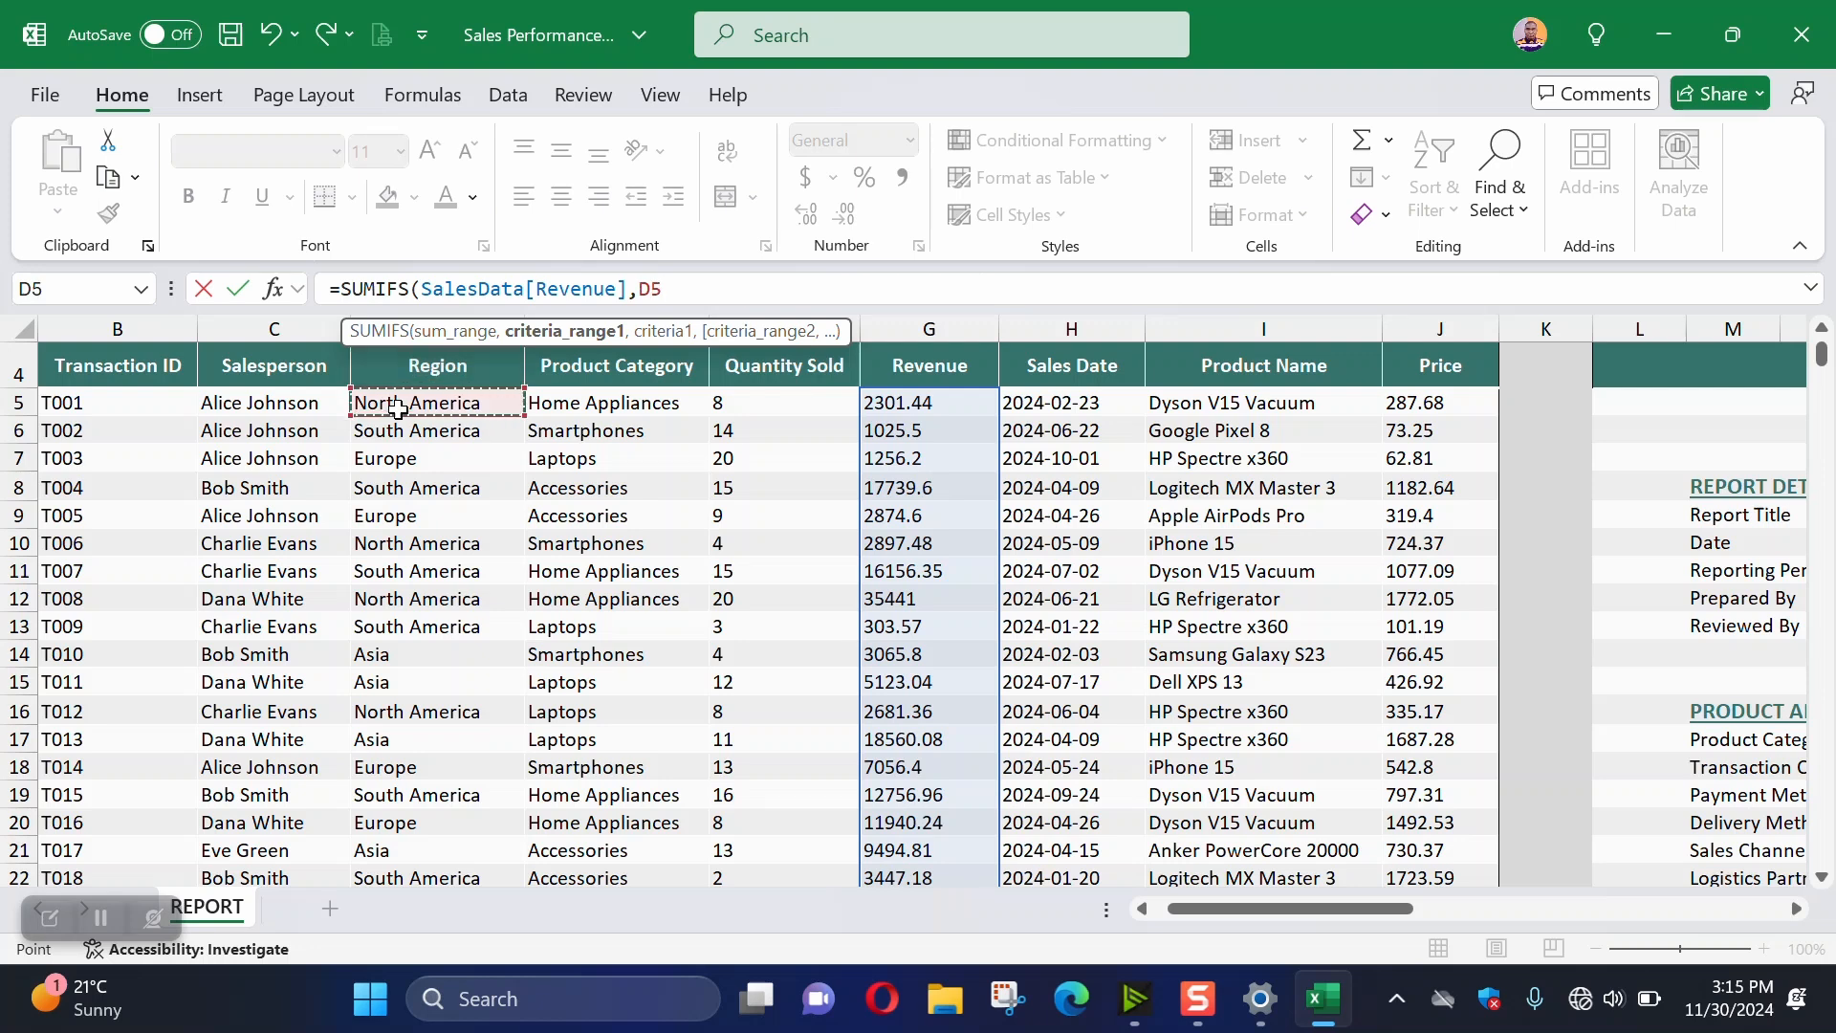
key(ctrl+shift+Down)
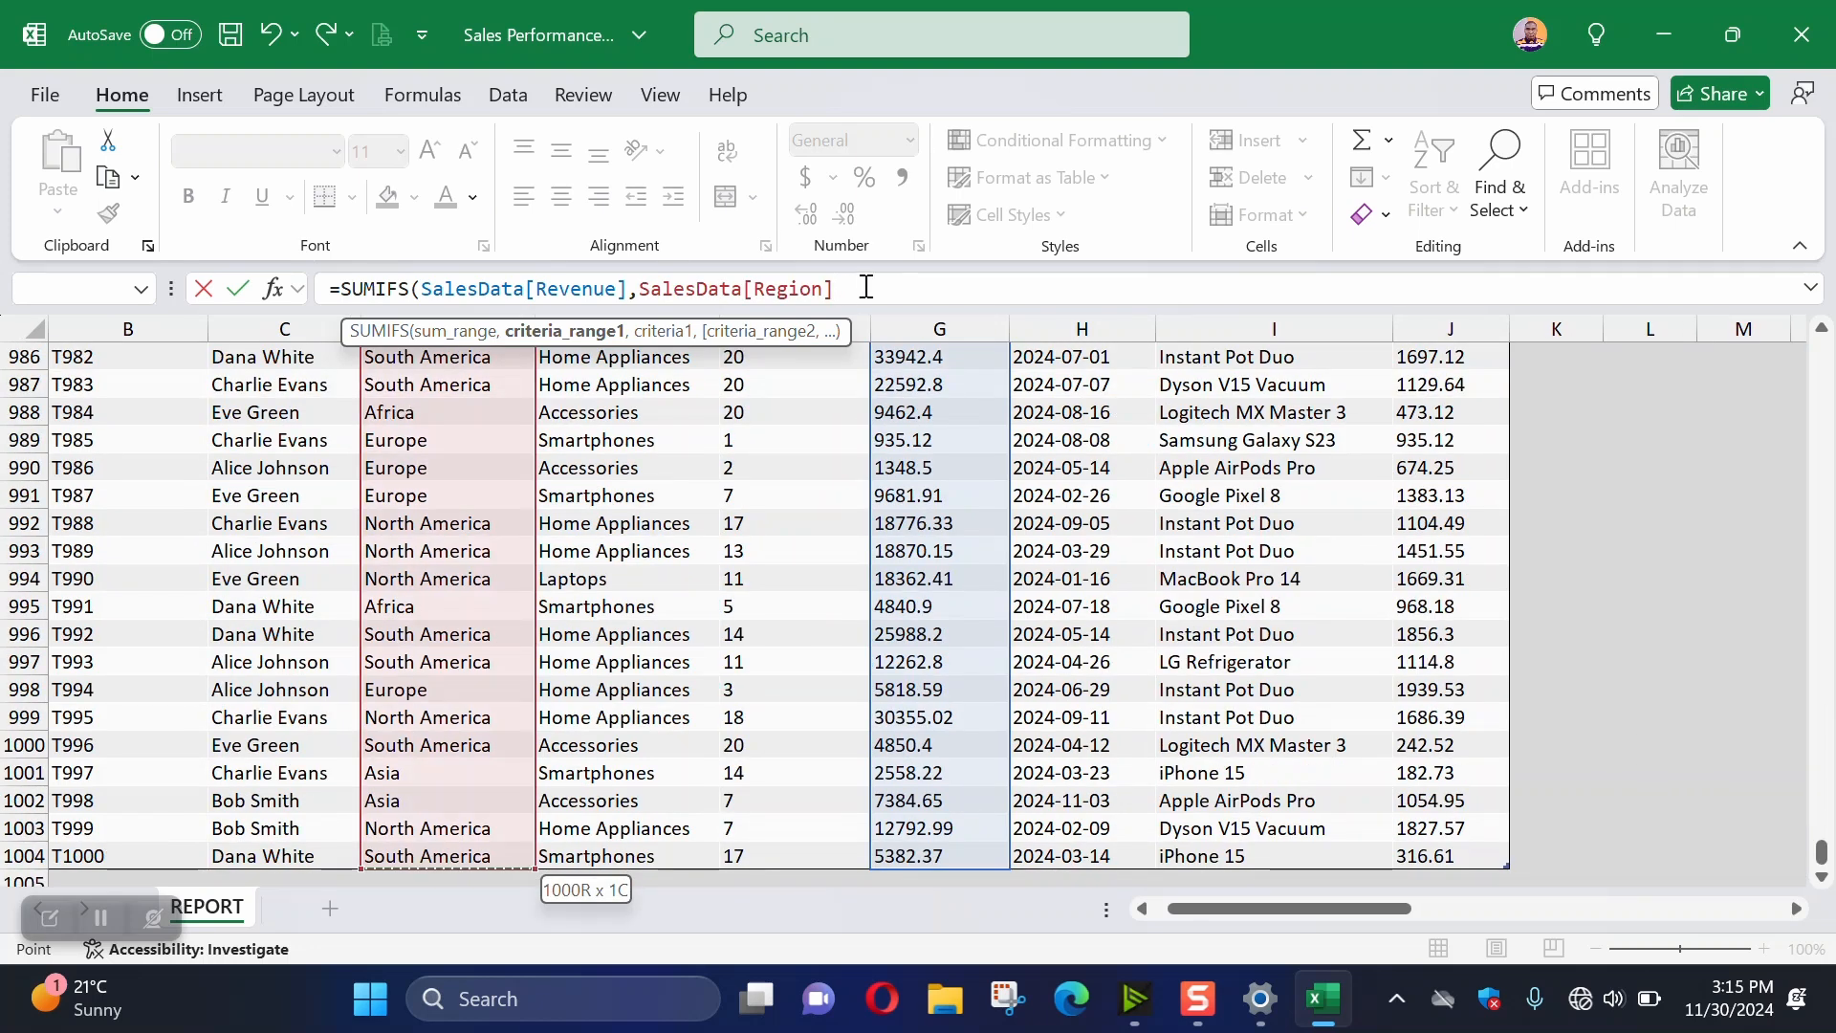
text(,)
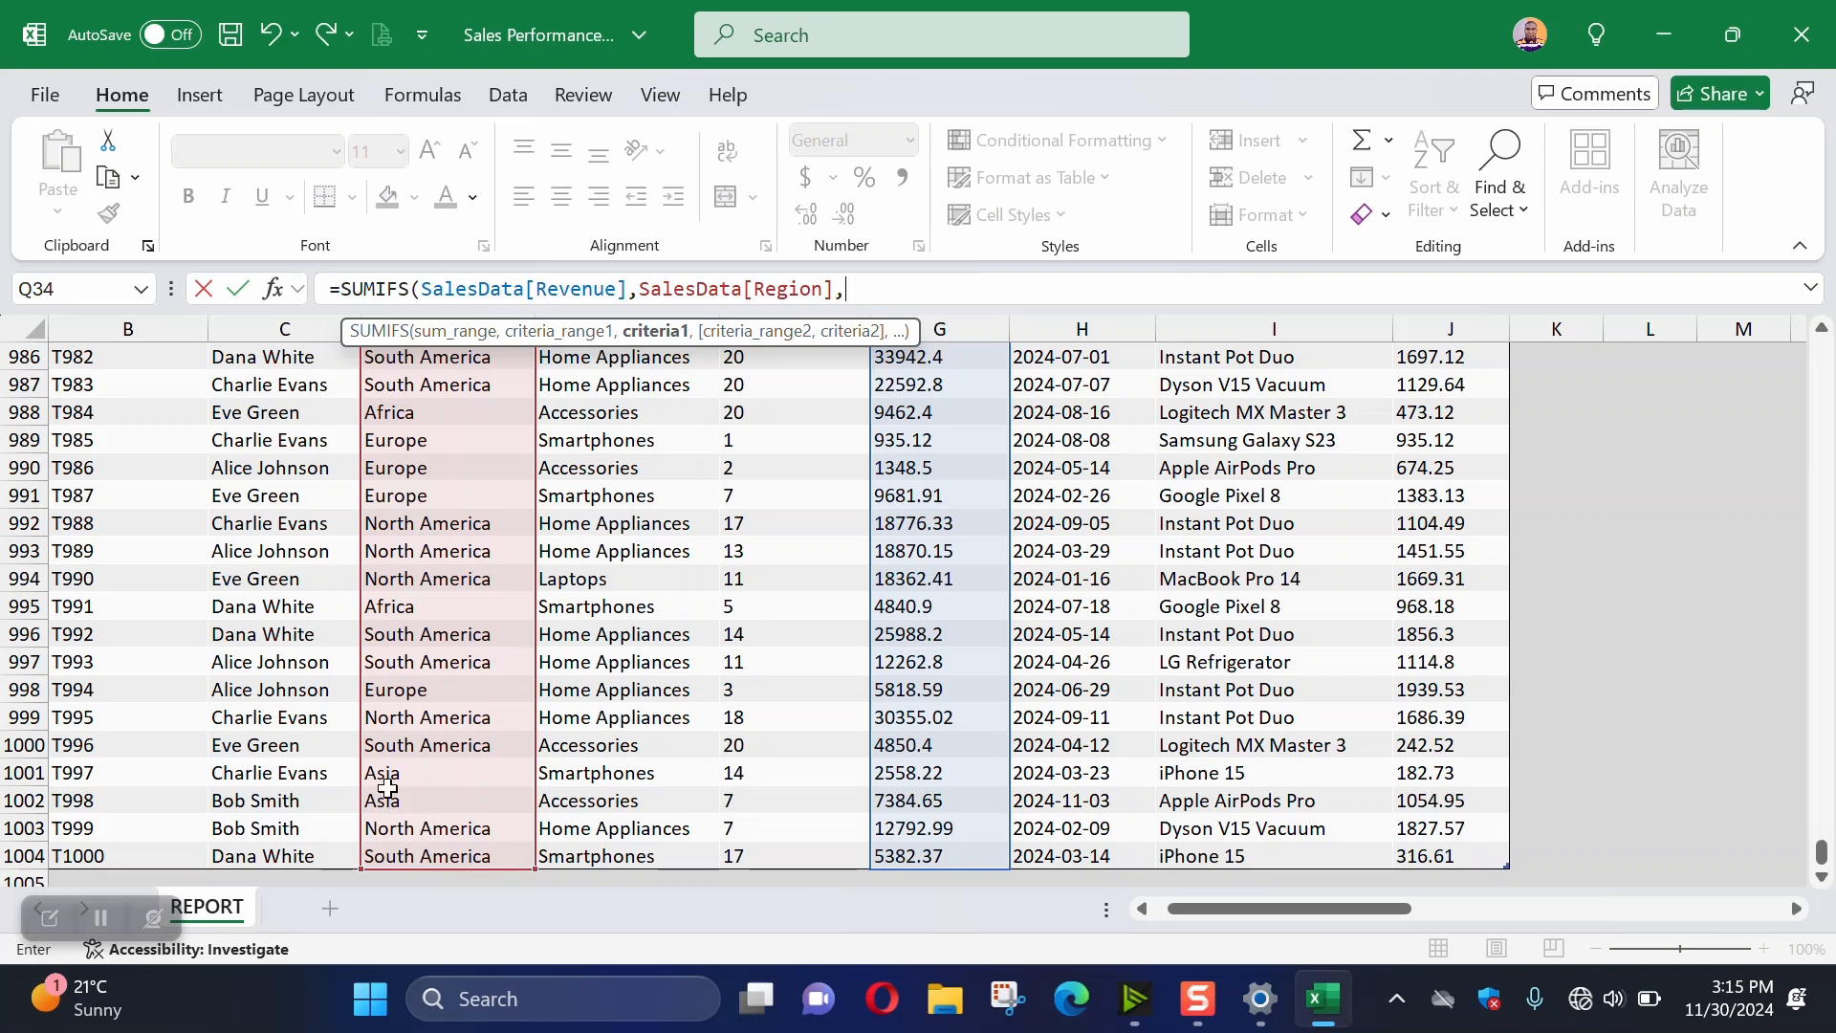
scroll(429, 780, up, 7)
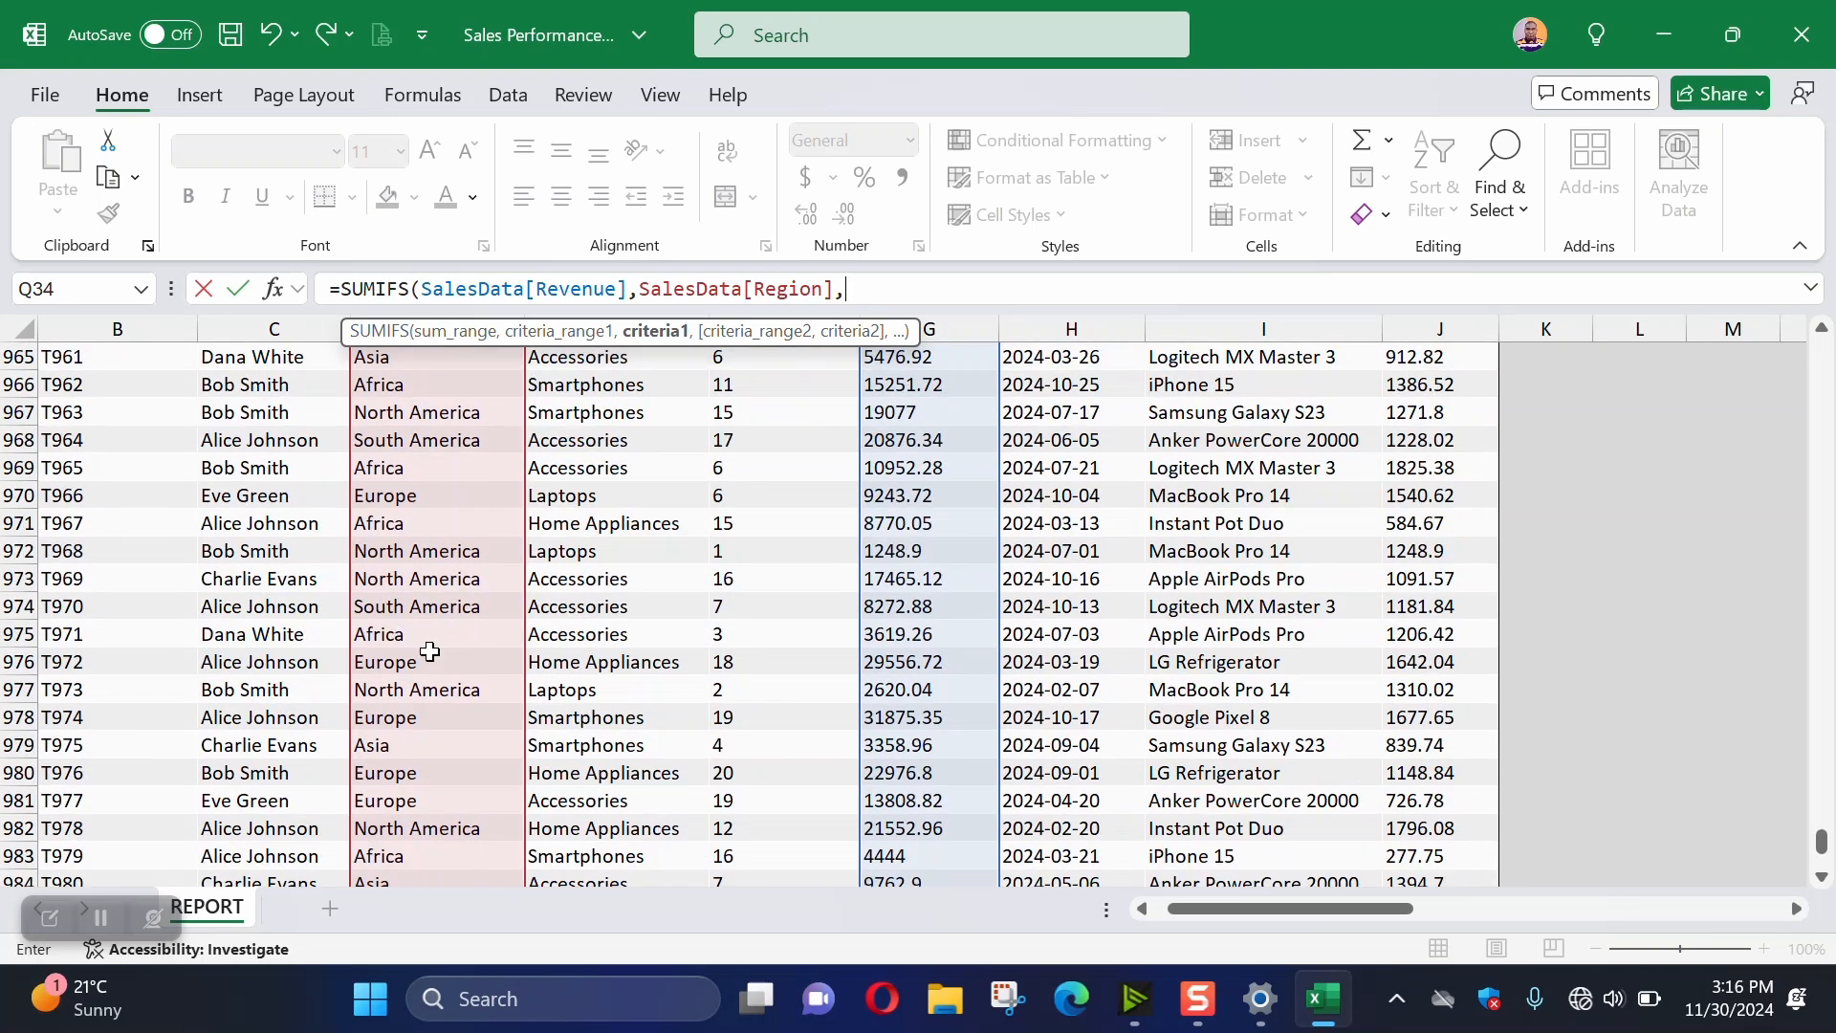
click(394, 747)
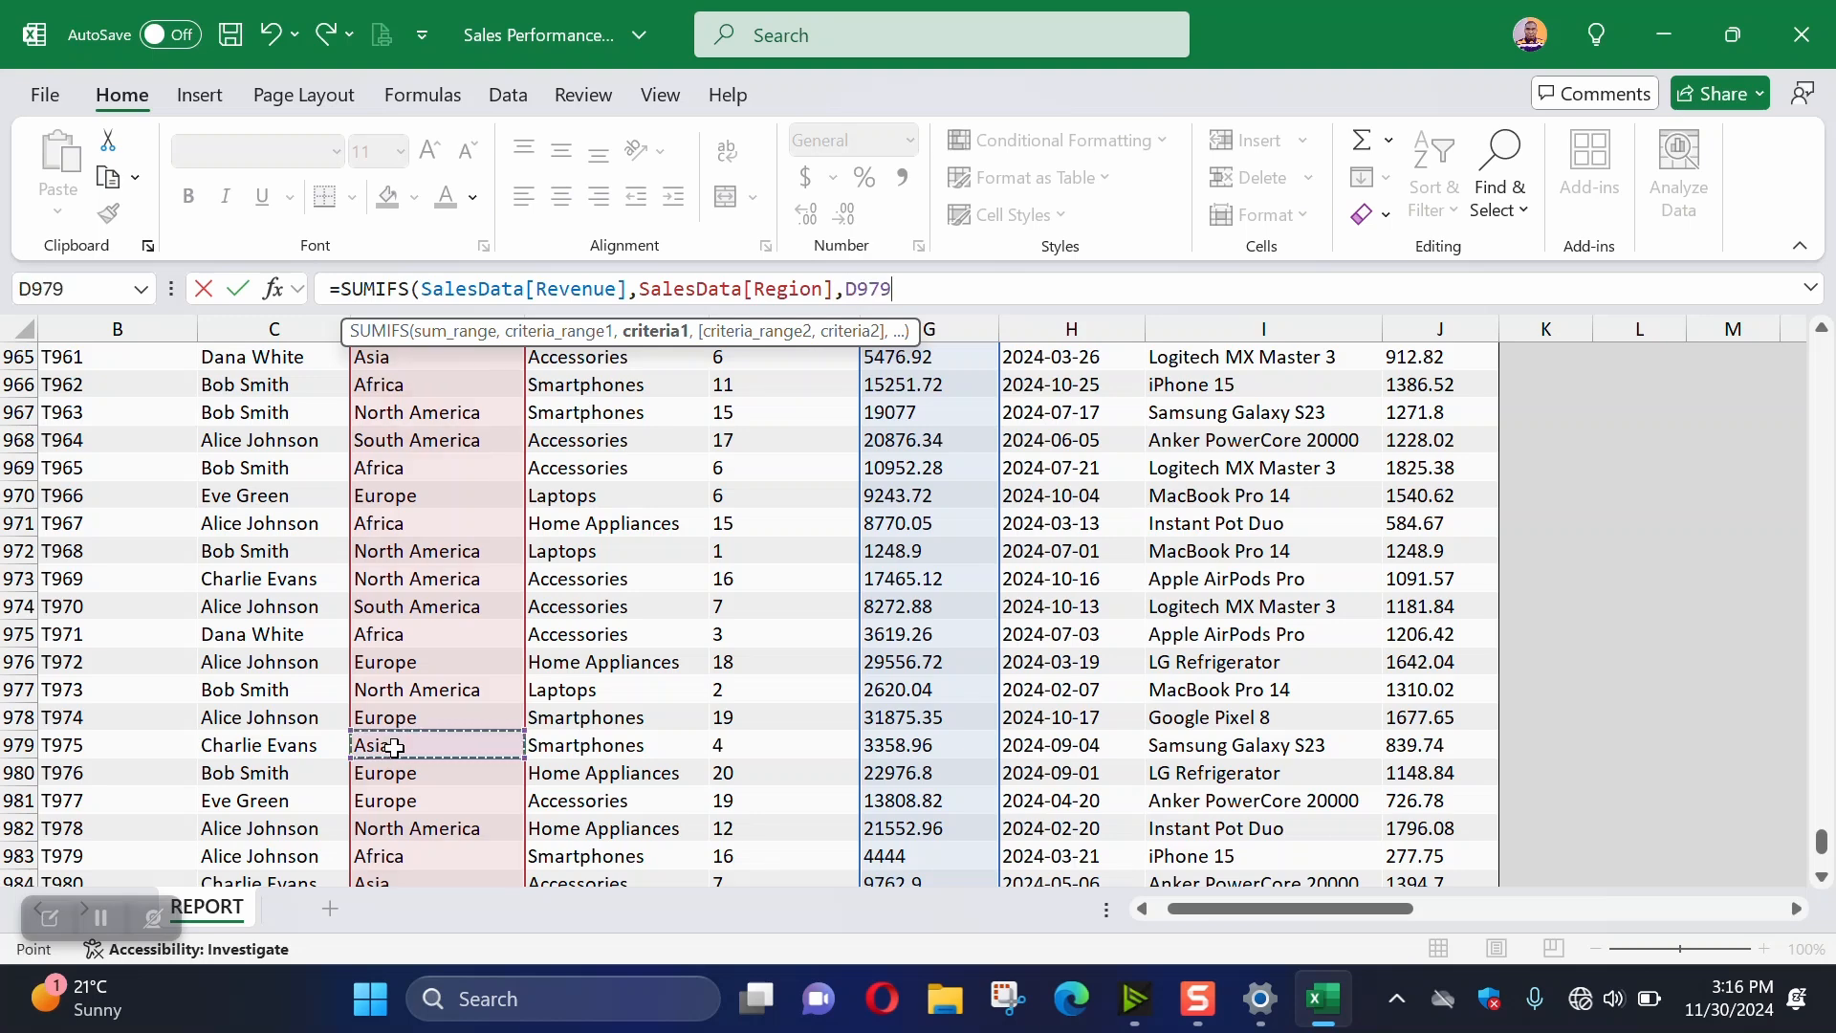
Add SalesData[Product Category] as the second criteria range of the Q34 SUMIFS, with the Laptops cell E7 as criterion, and commit the formula
text(,)
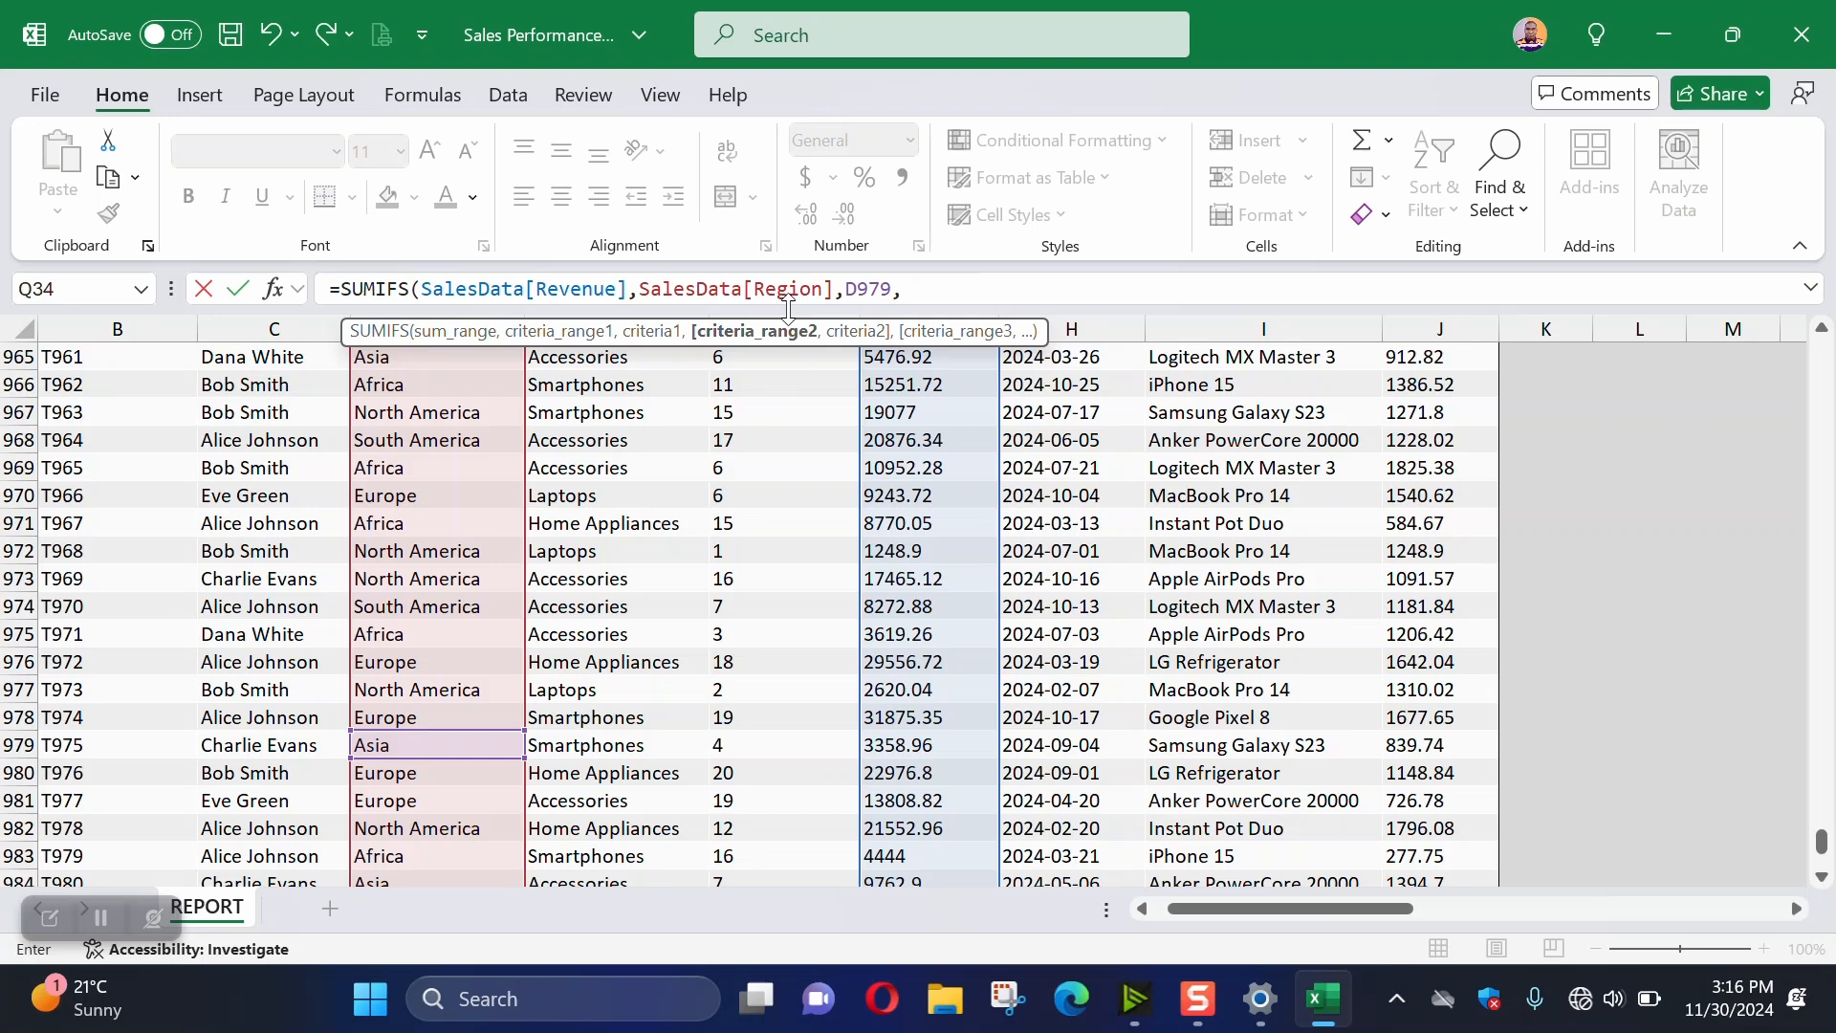
scroll(642, 765, down, 8)
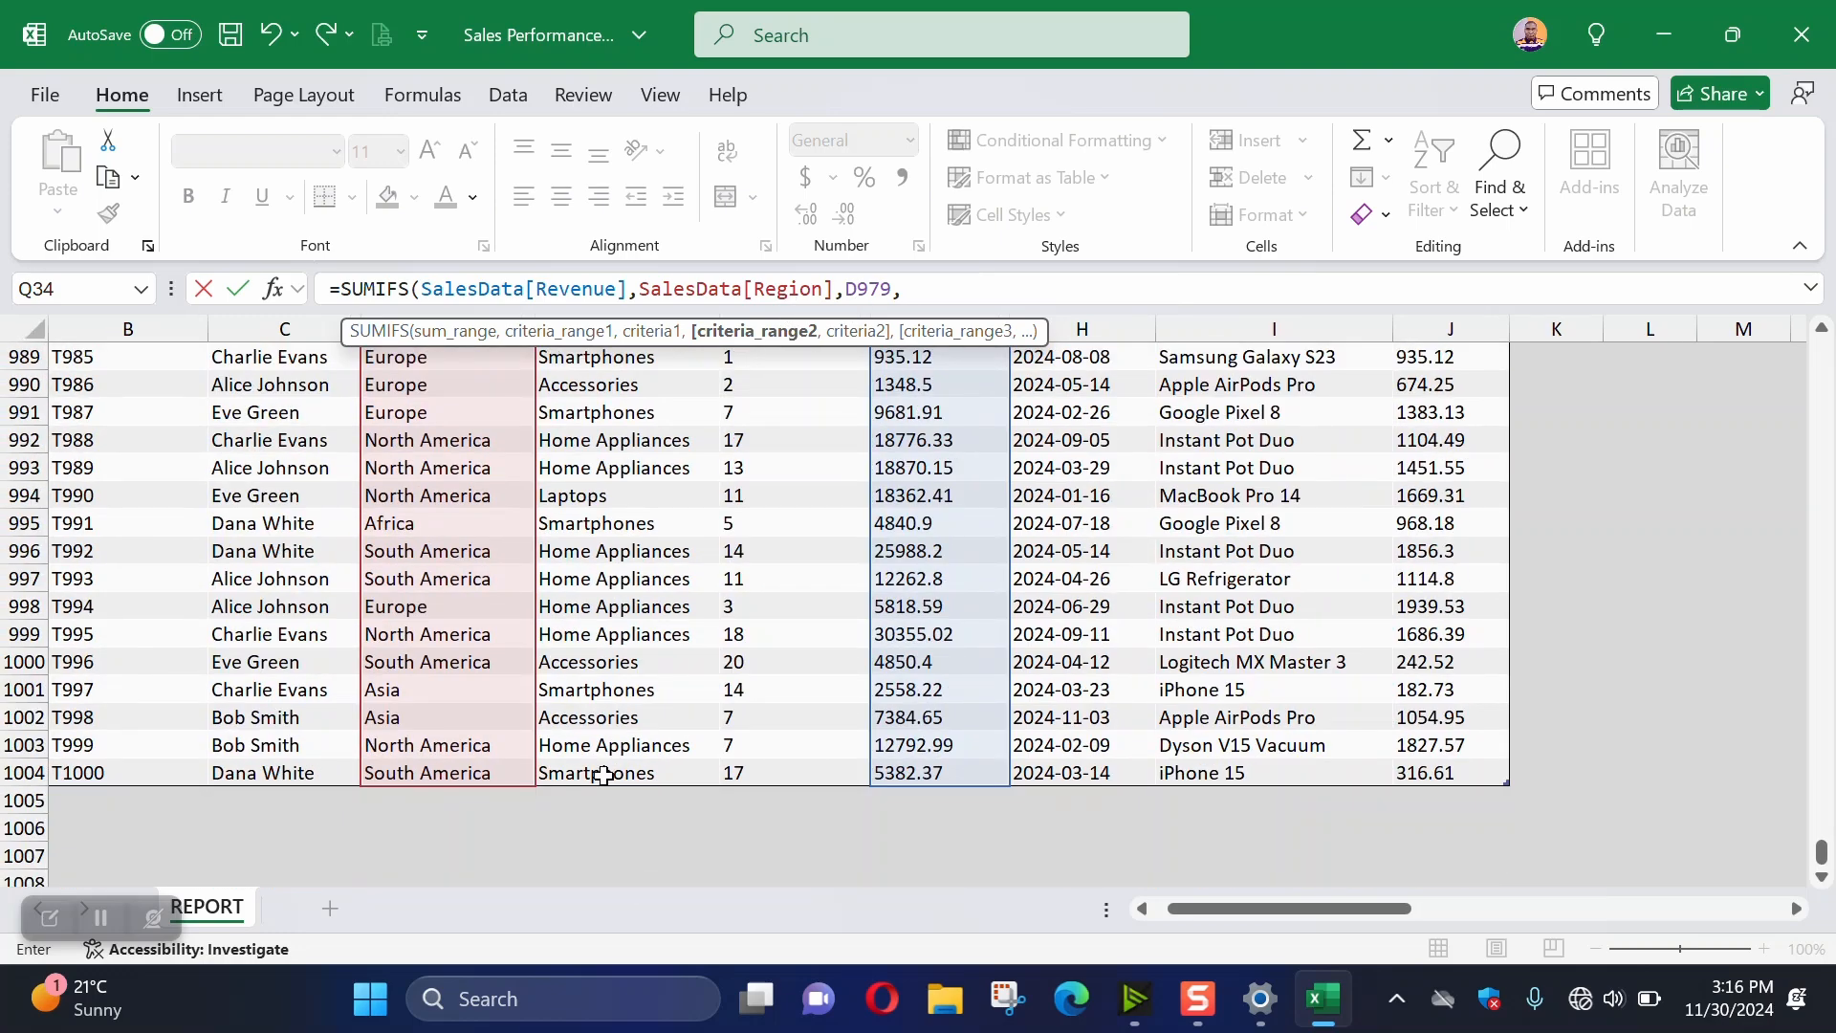
click(603, 776)
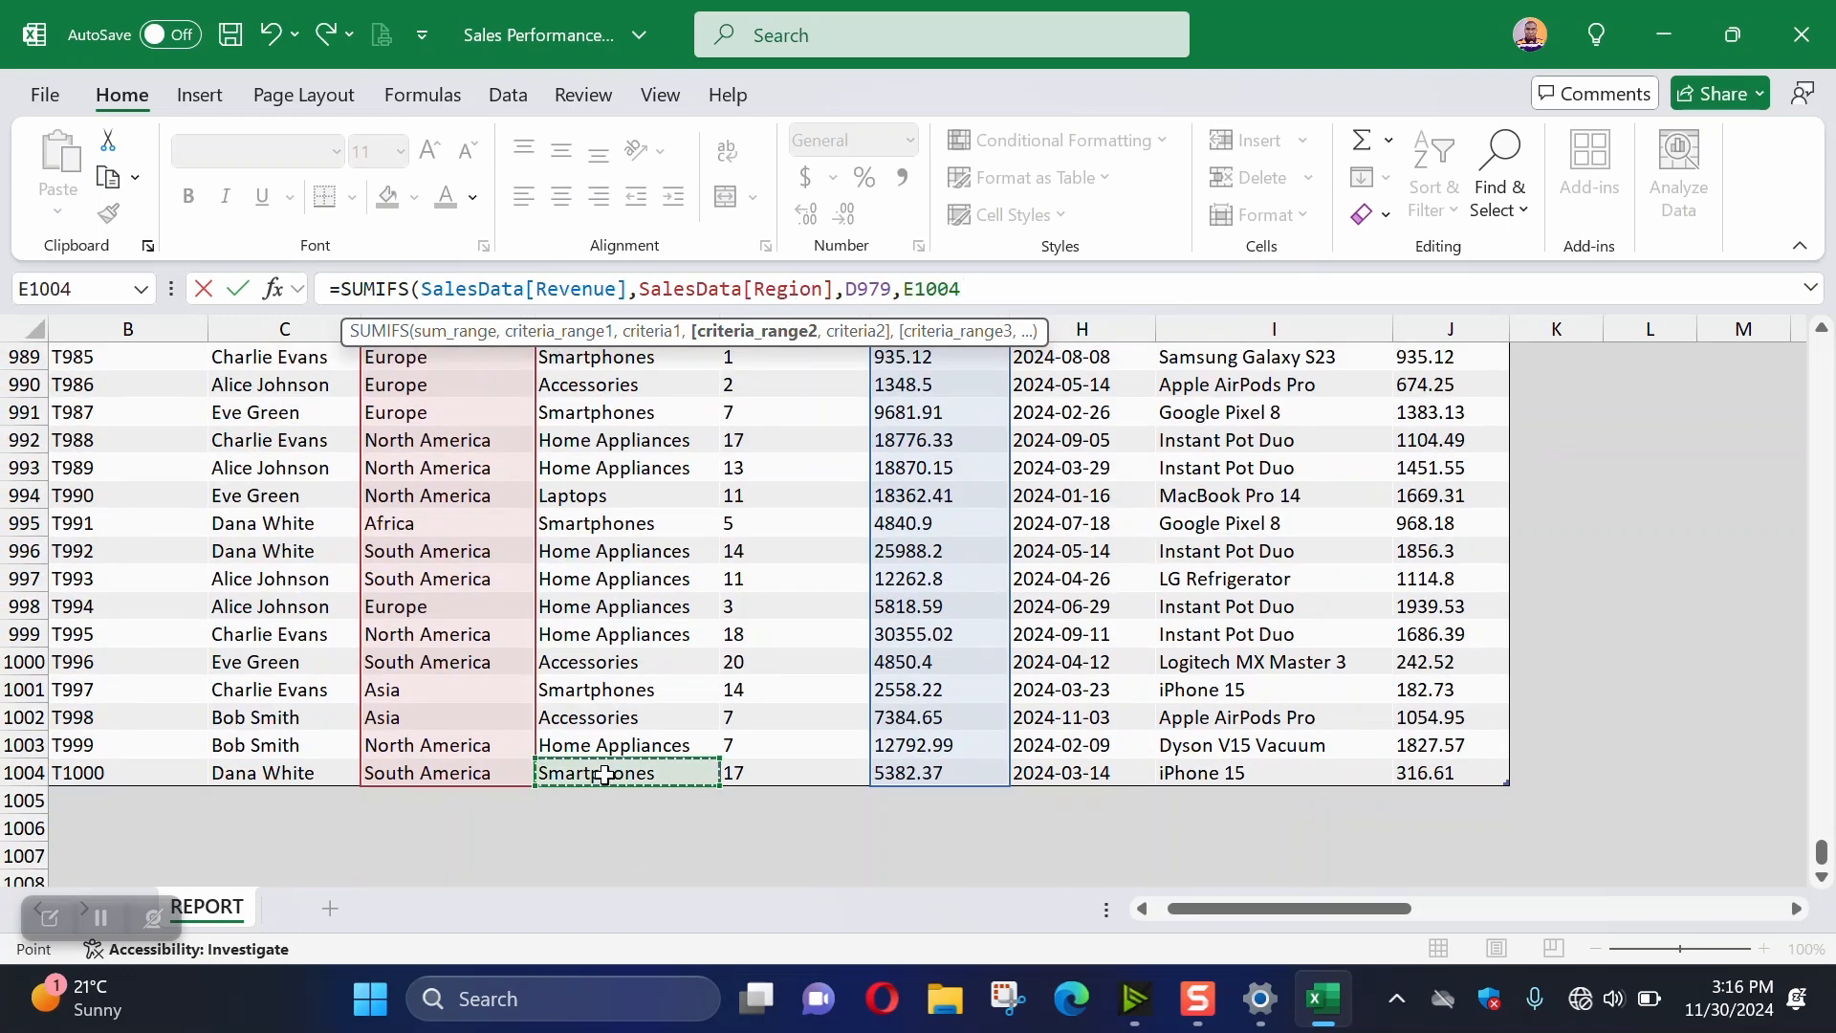
key(ctrl+shift+Up)
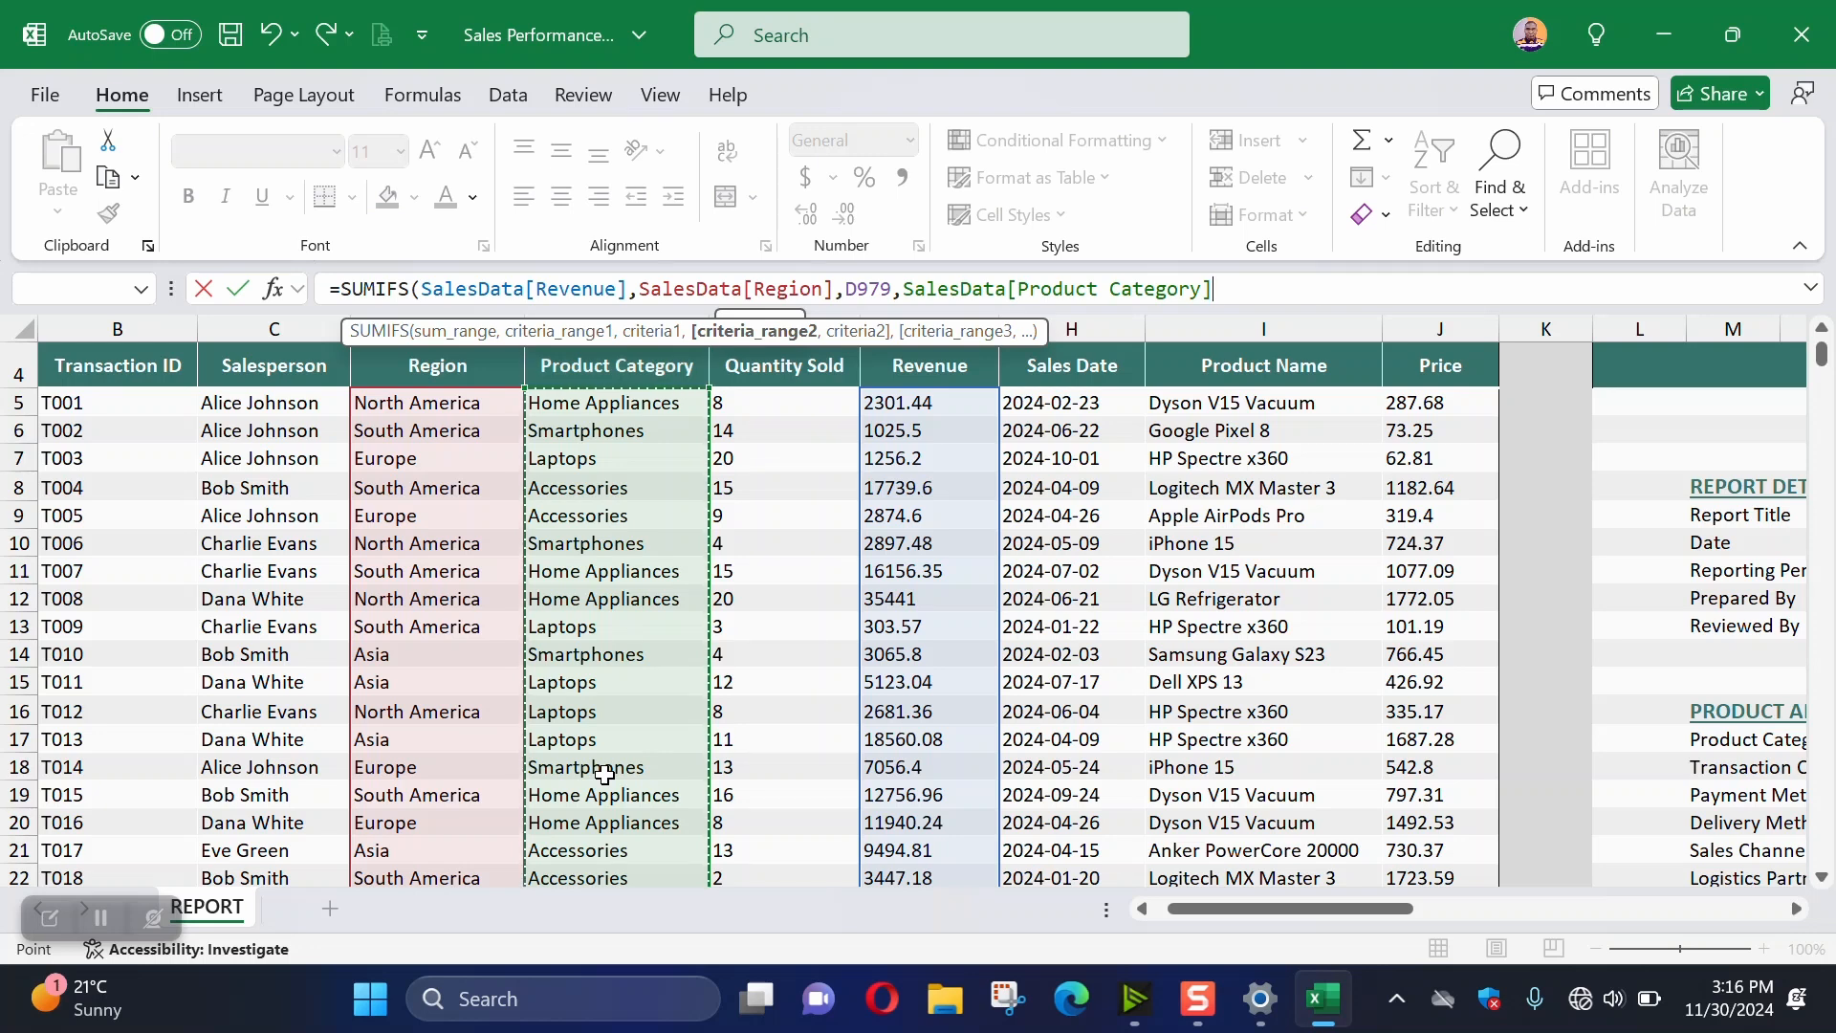
text(,)
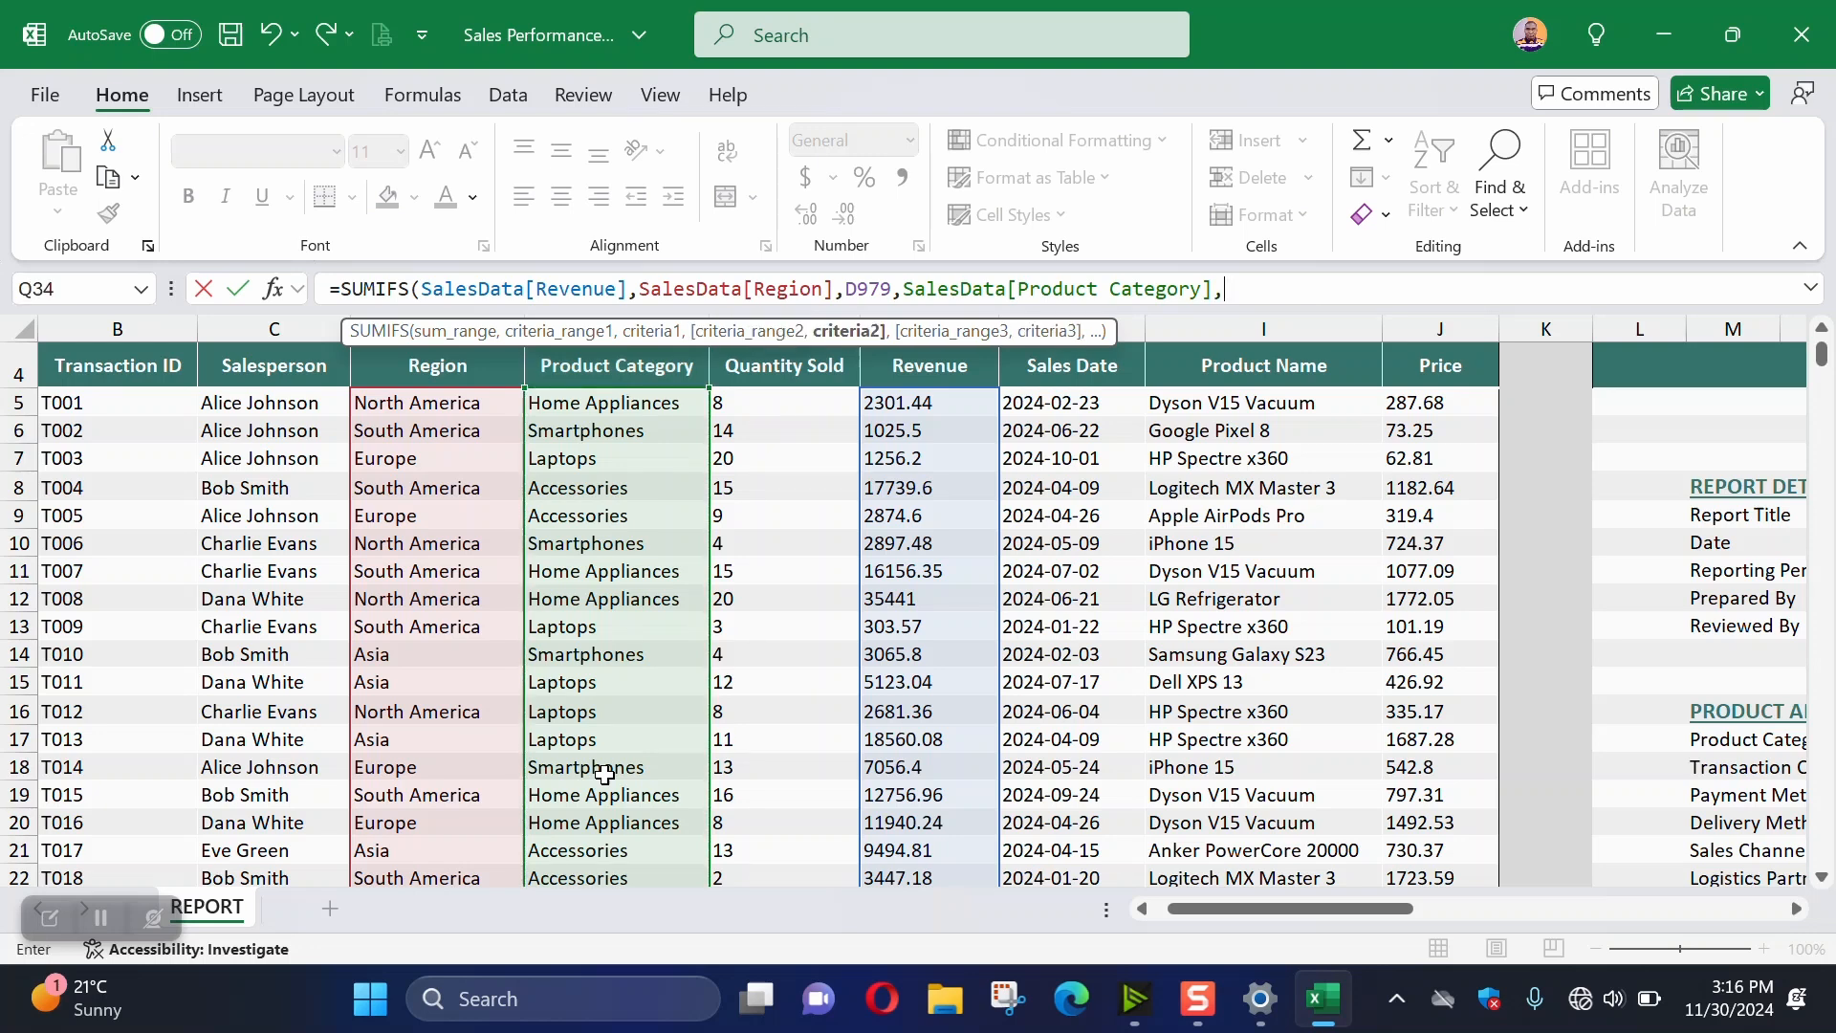
click(588, 458)
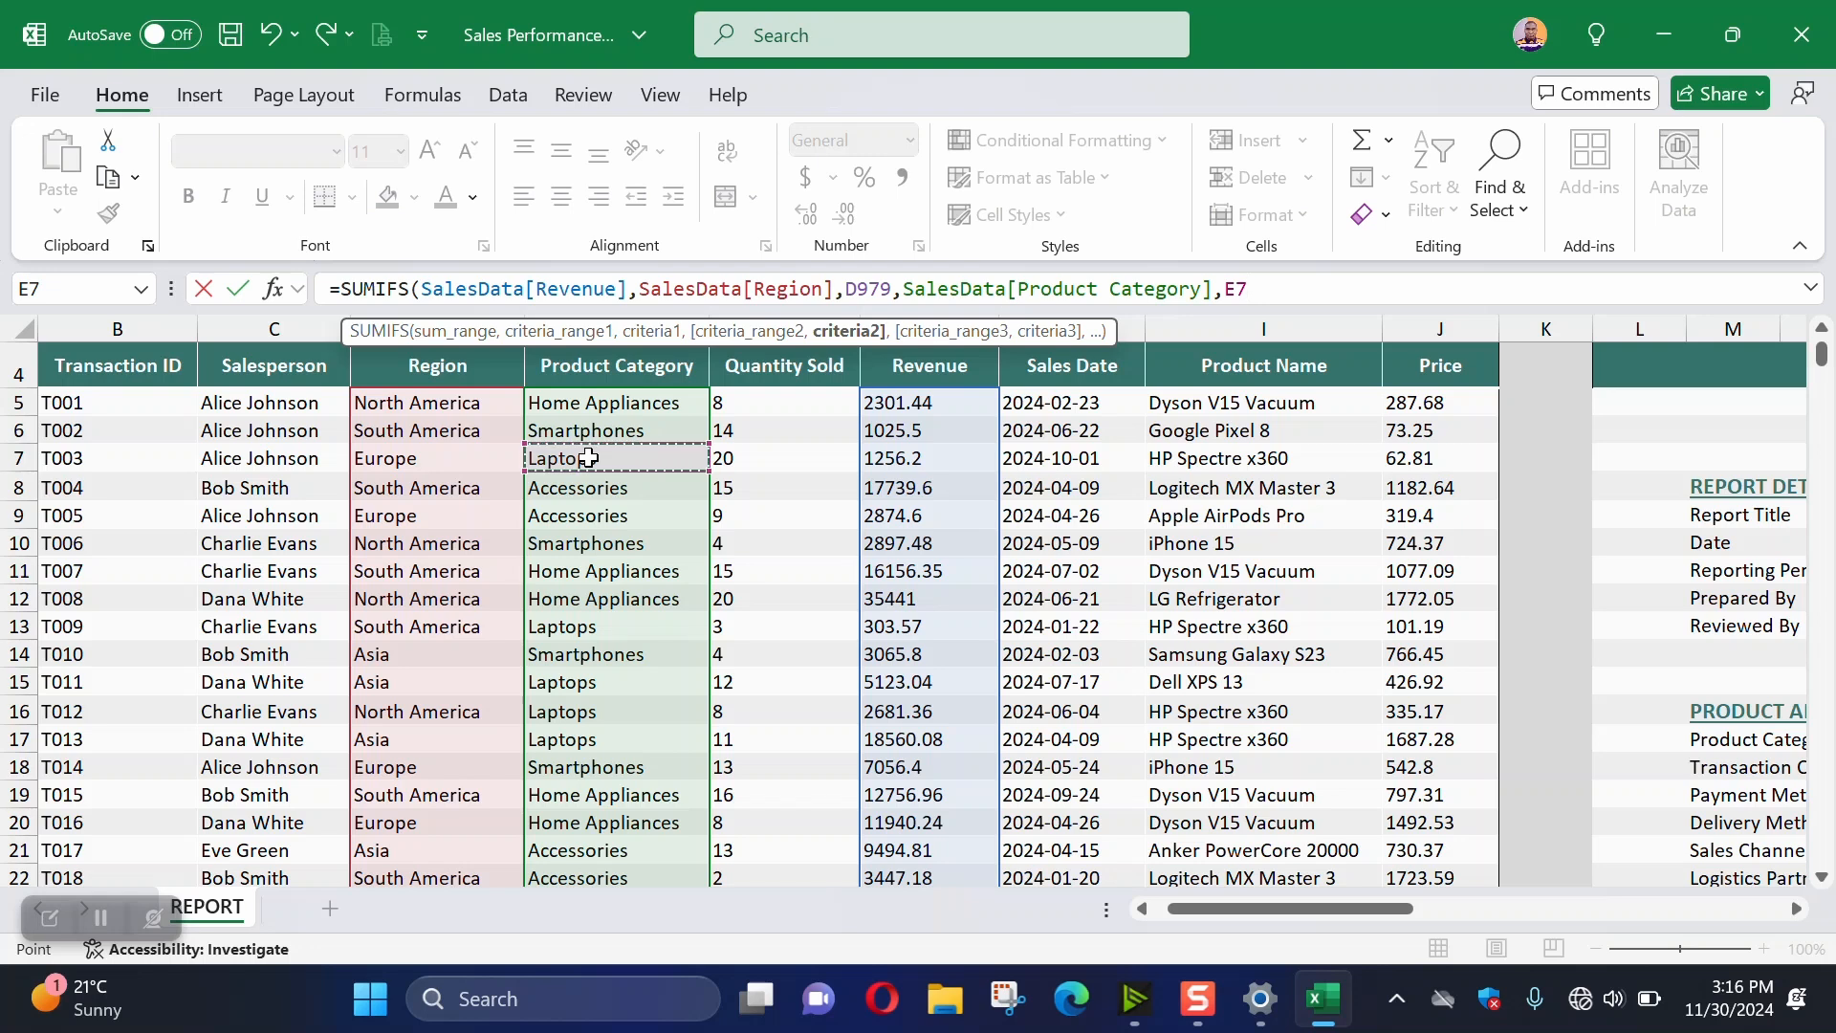
text())
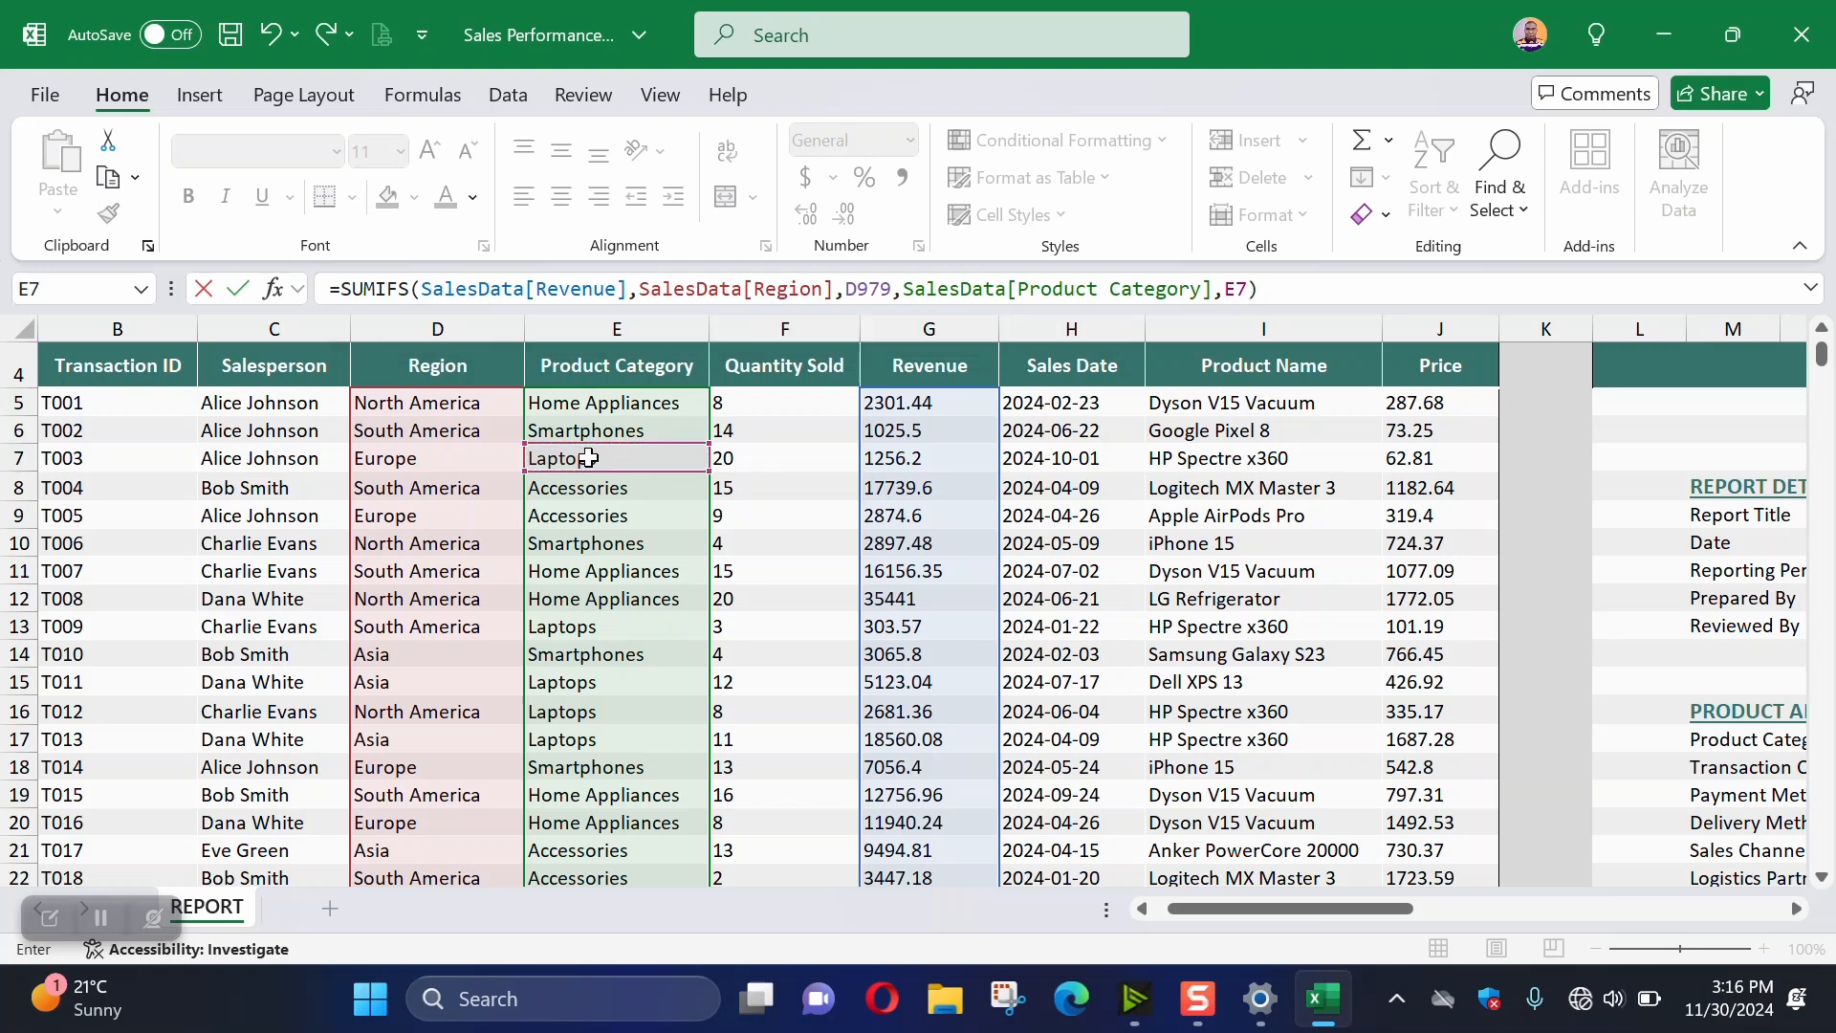
key(Return)
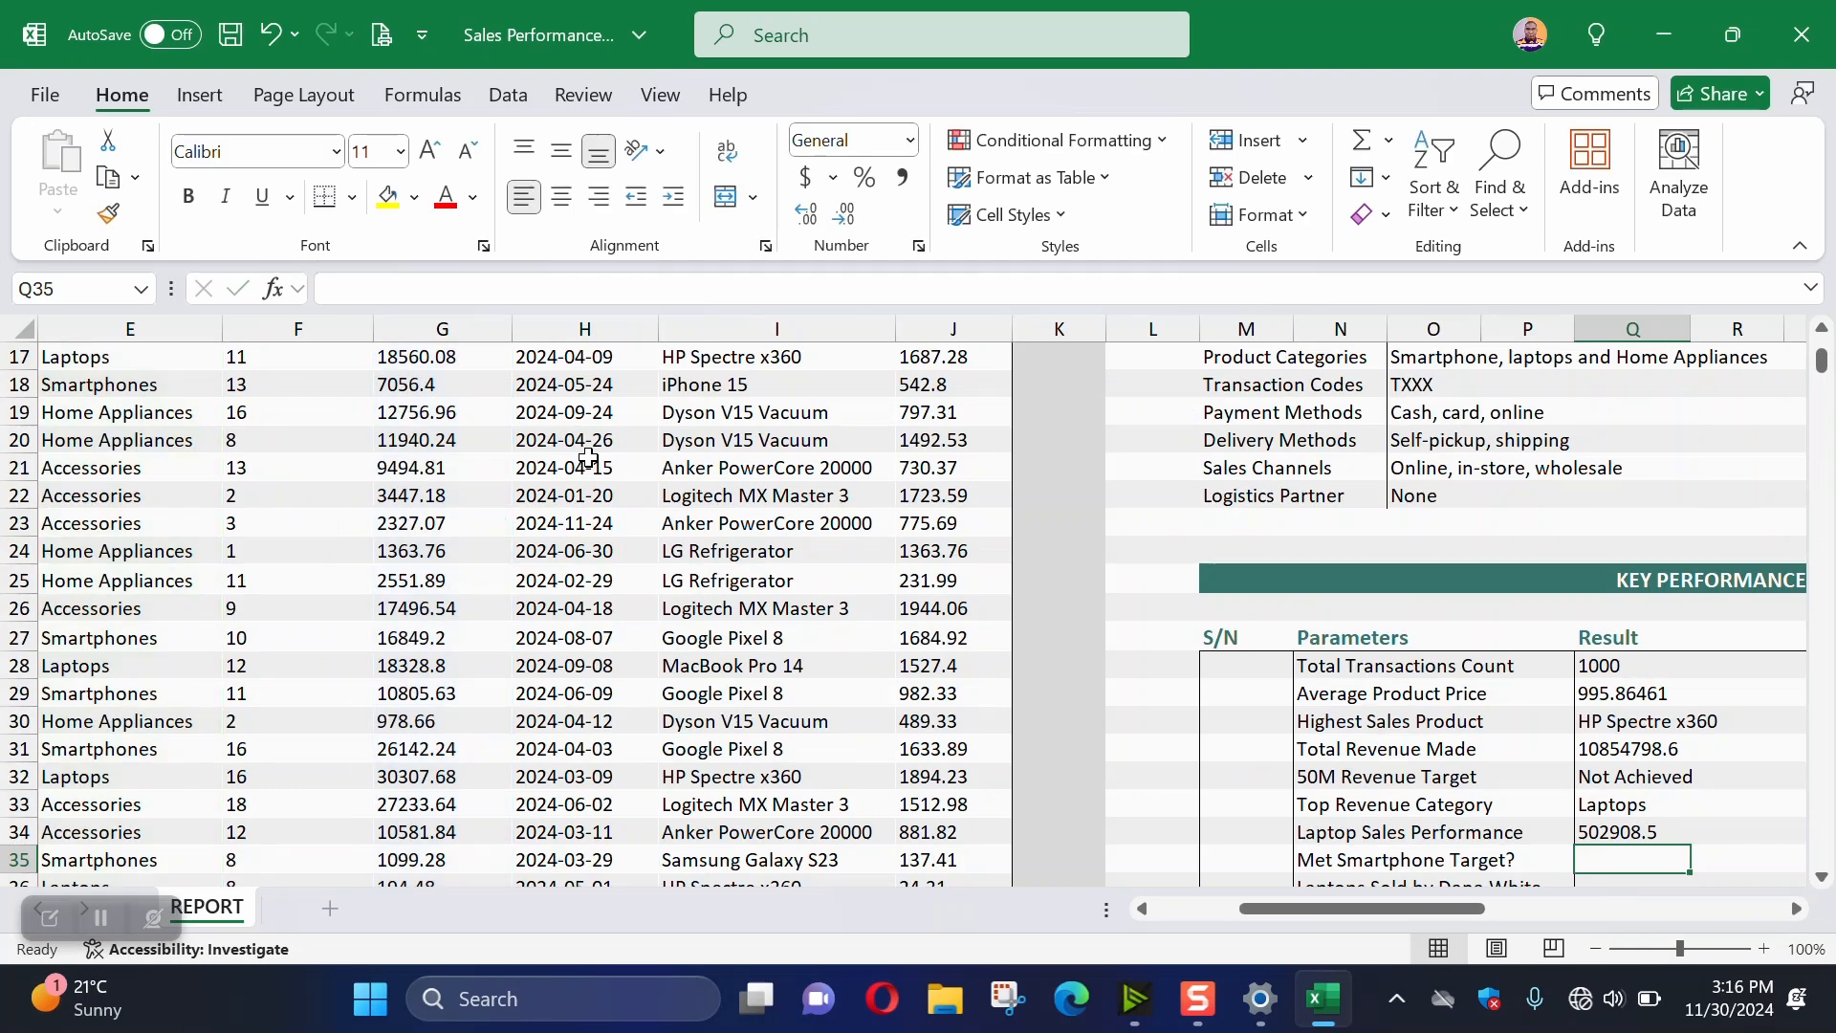
click(1642, 832)
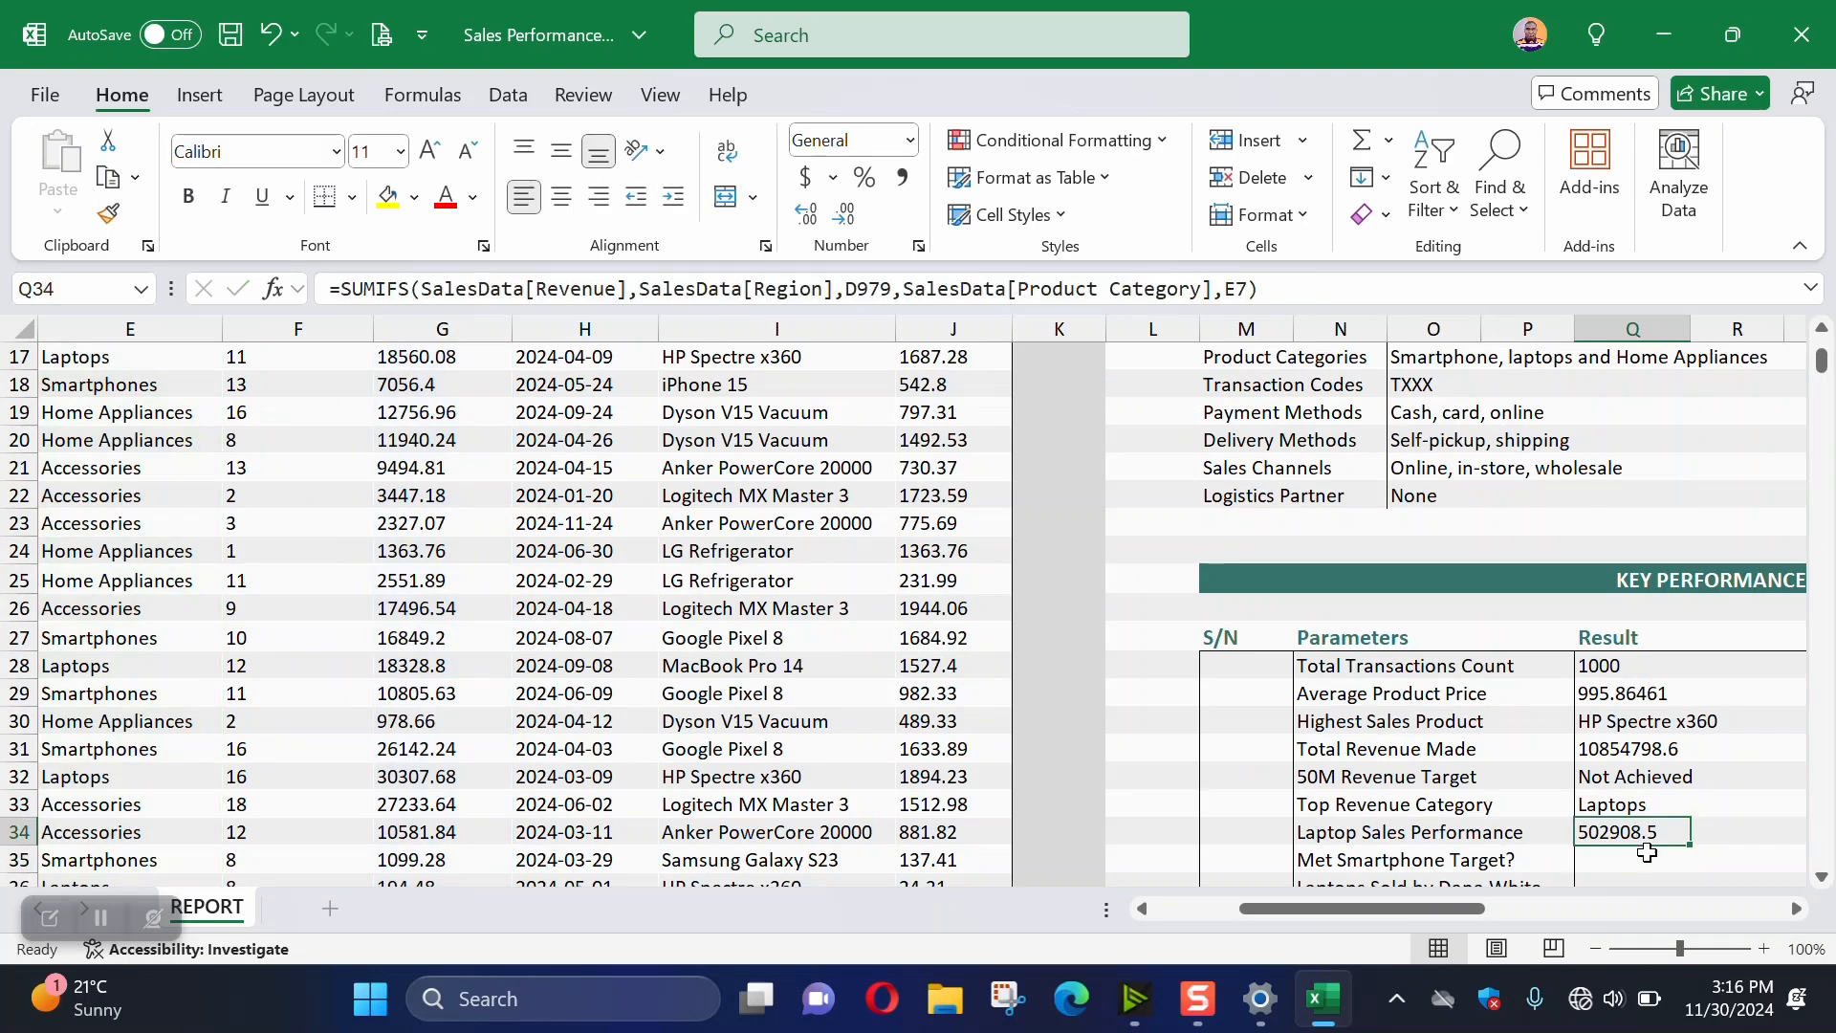
Consult question 9 on the smartphone transactions target and start a COUNTIF formula in Q35 for Met Smartphone Target
scroll(1578, 841, down, 1)
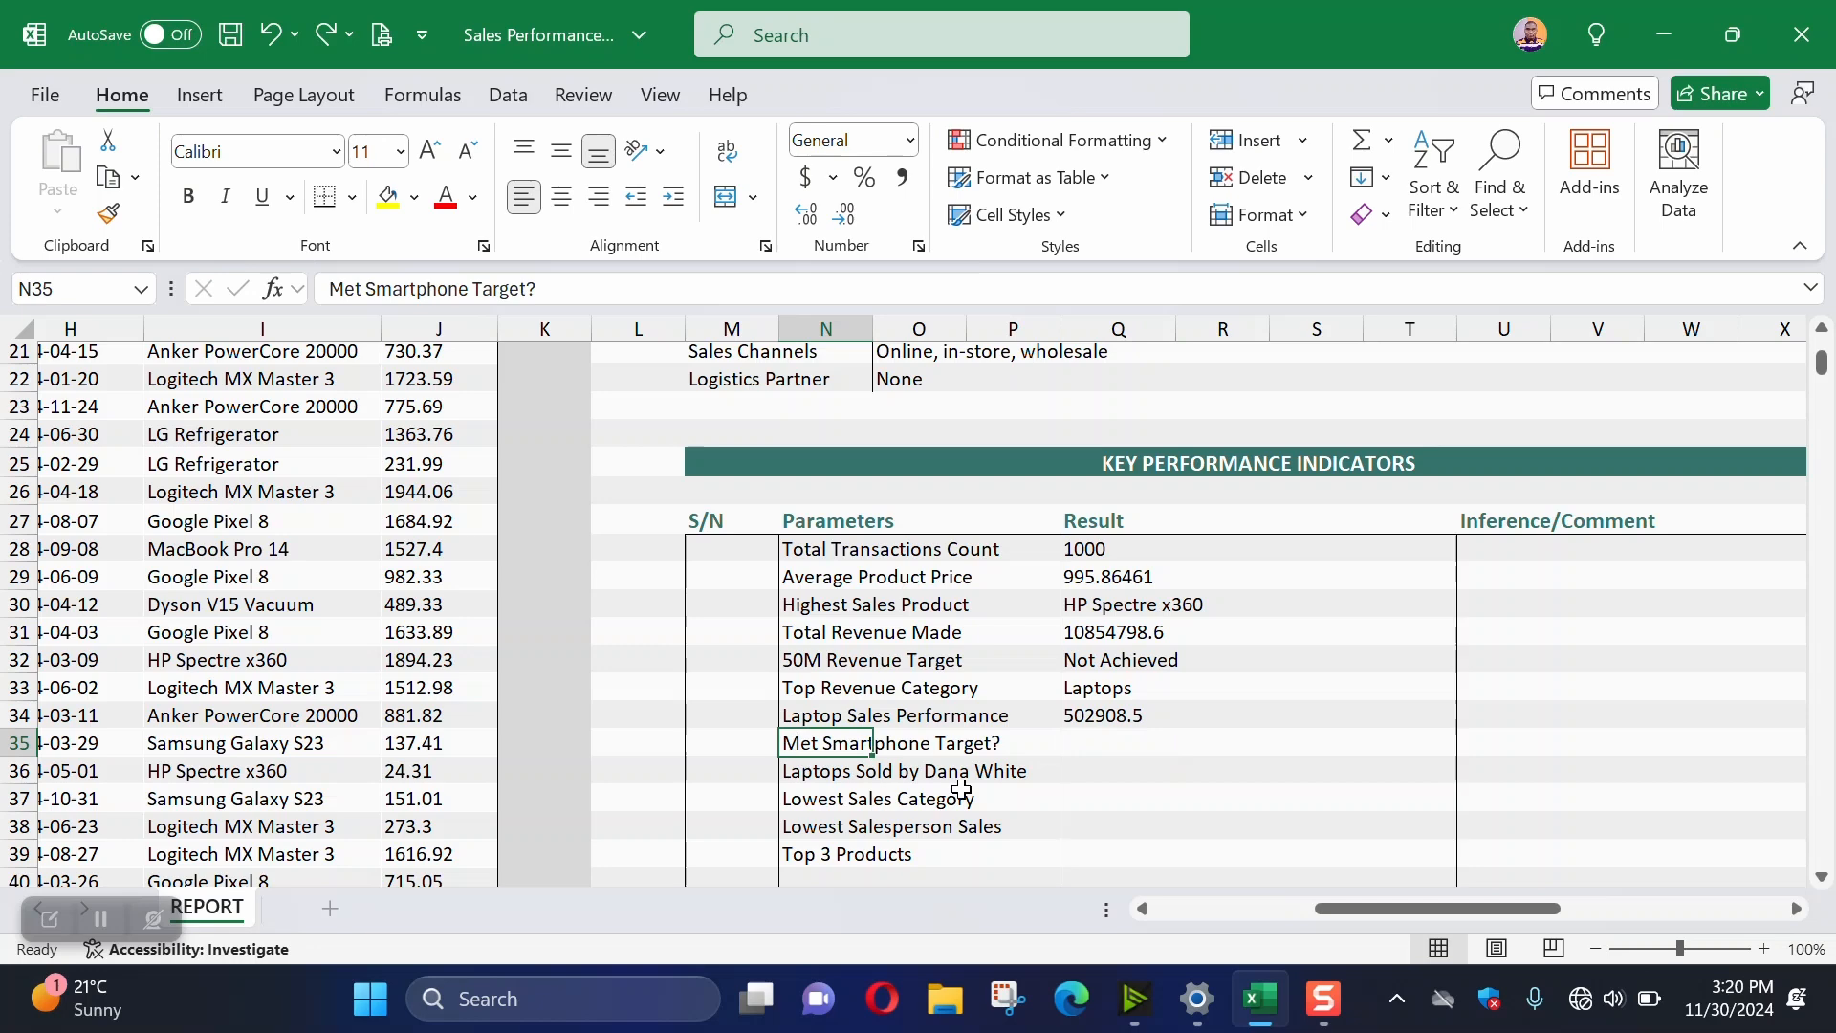
drag(1356, 912, 1444, 910)
scroll(1030, 688, up, 4)
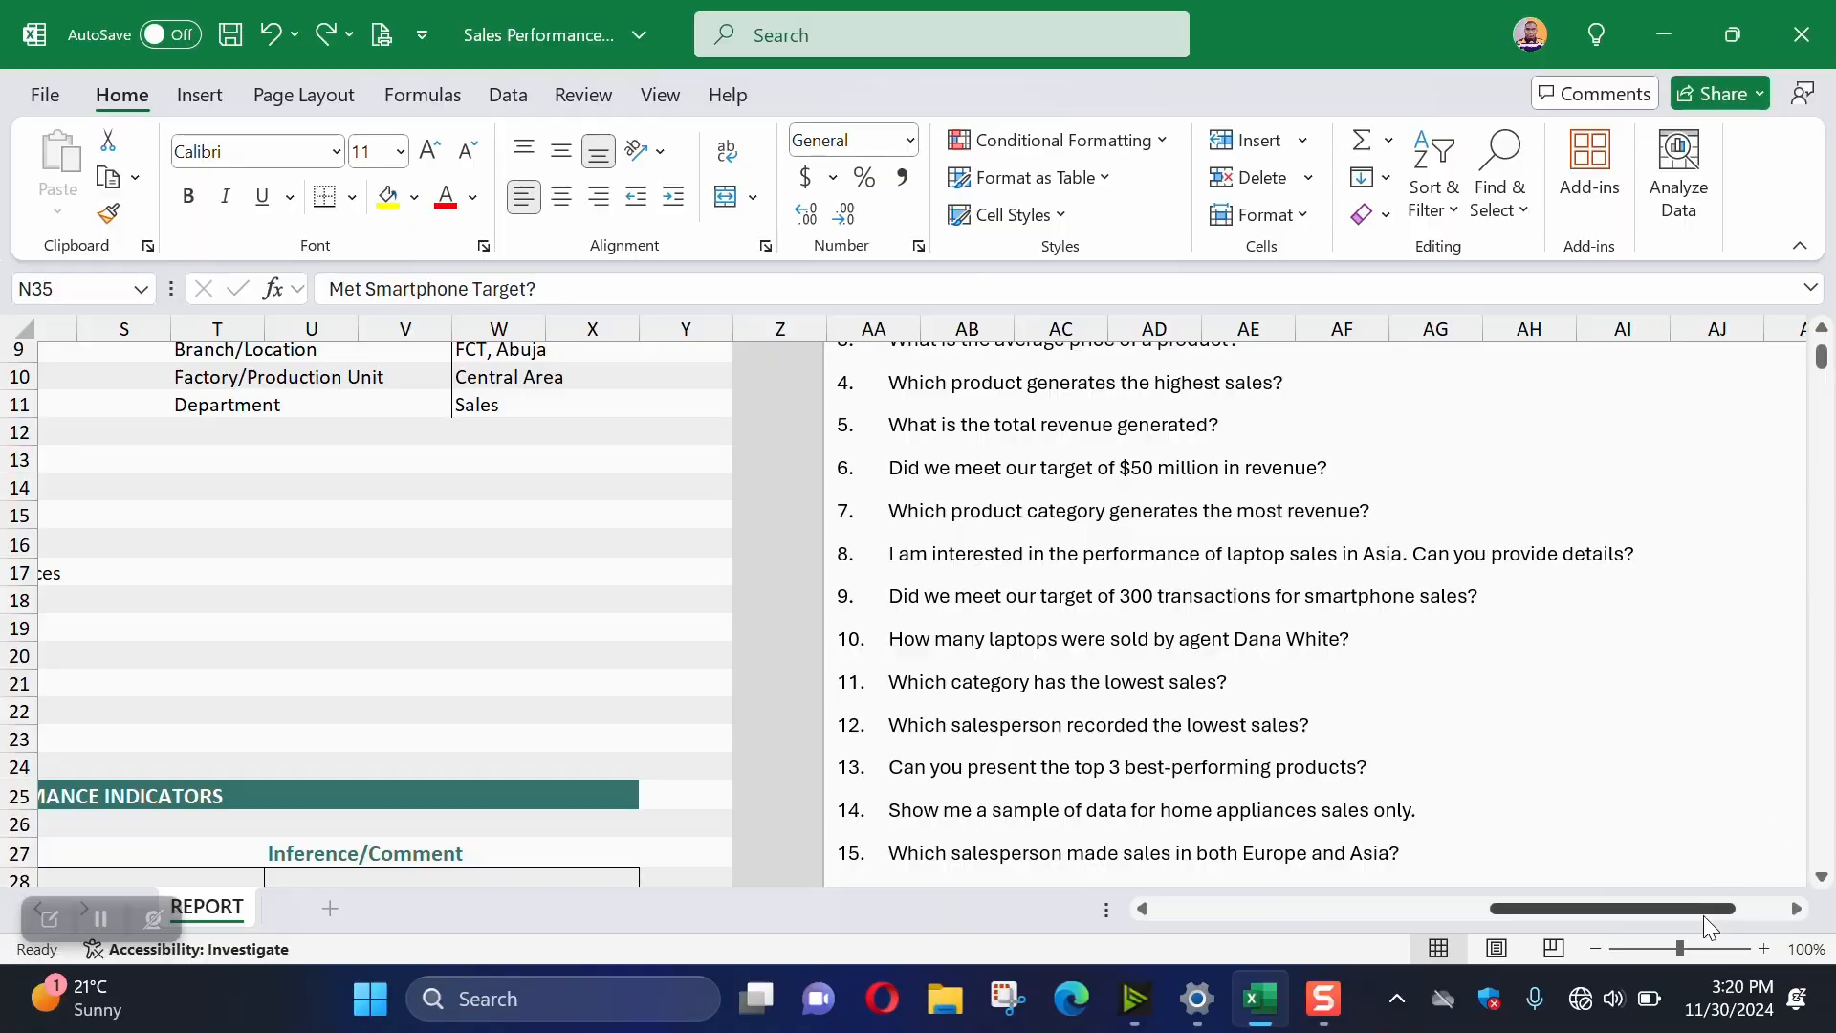
drag(1701, 915, 1499, 915)
scroll(1293, 679, down, 3)
scroll(1292, 680, down, 5)
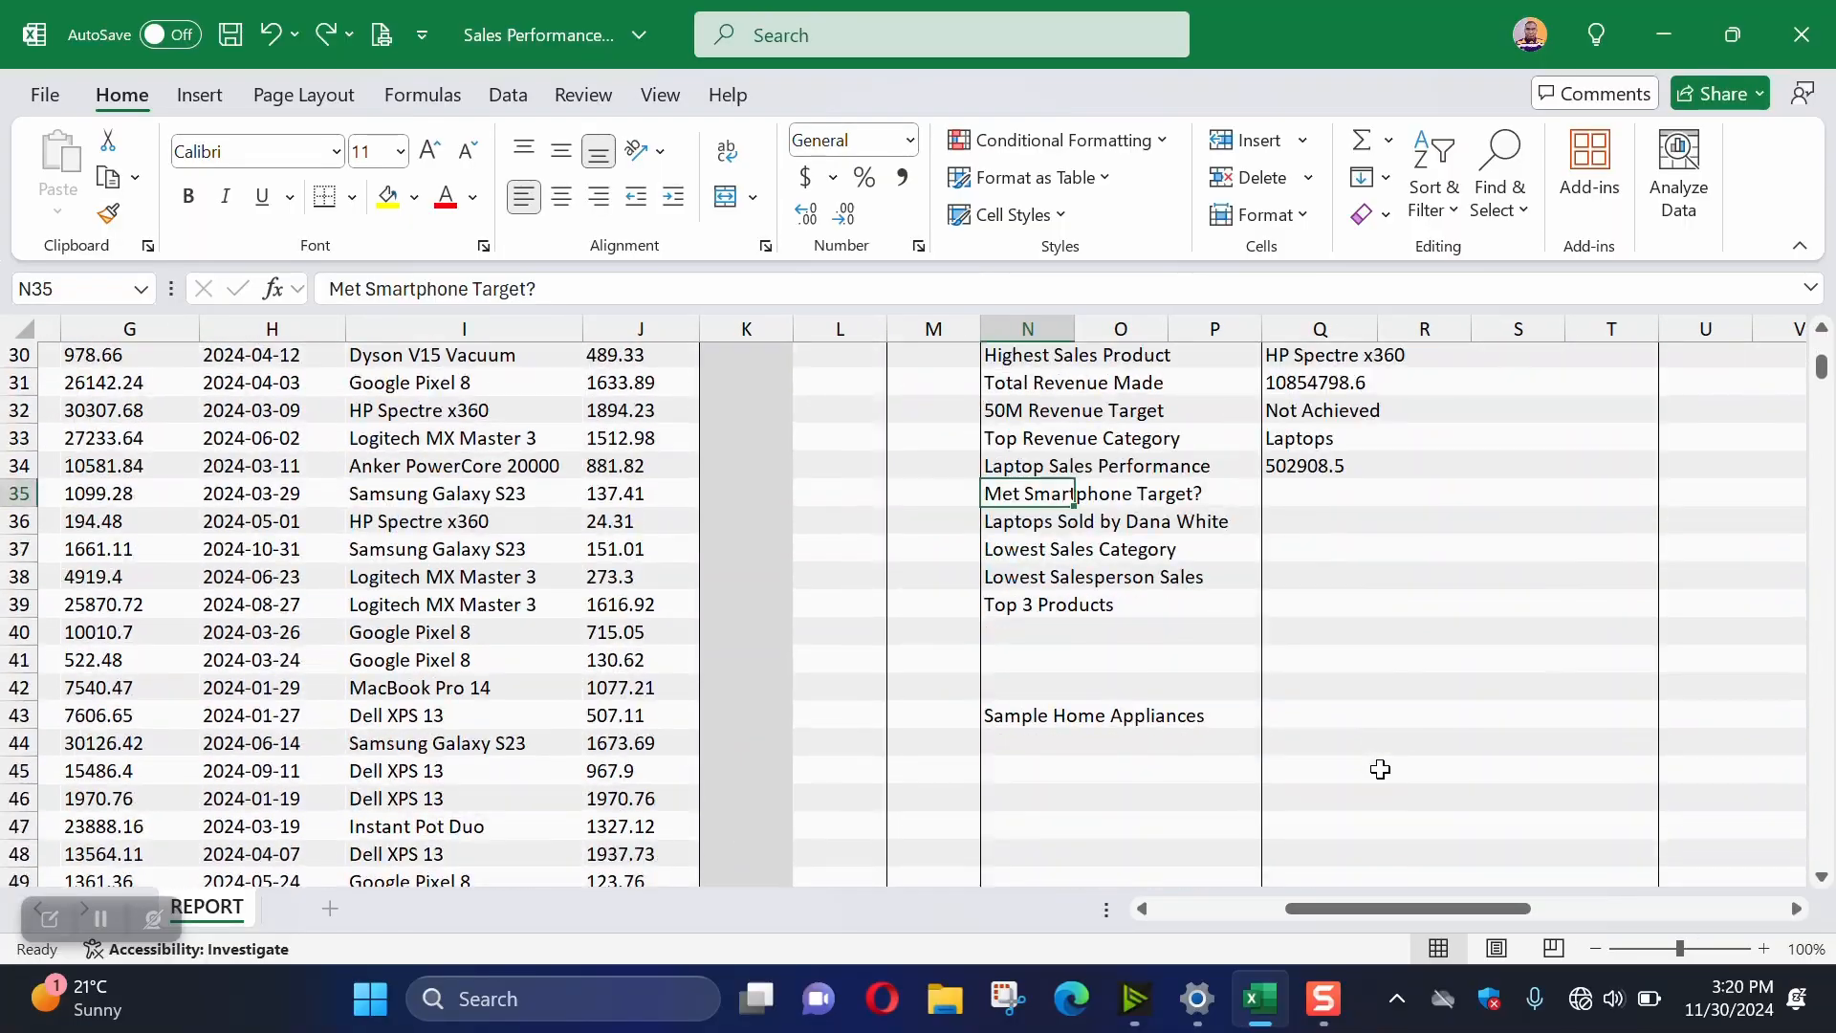
click(1299, 486)
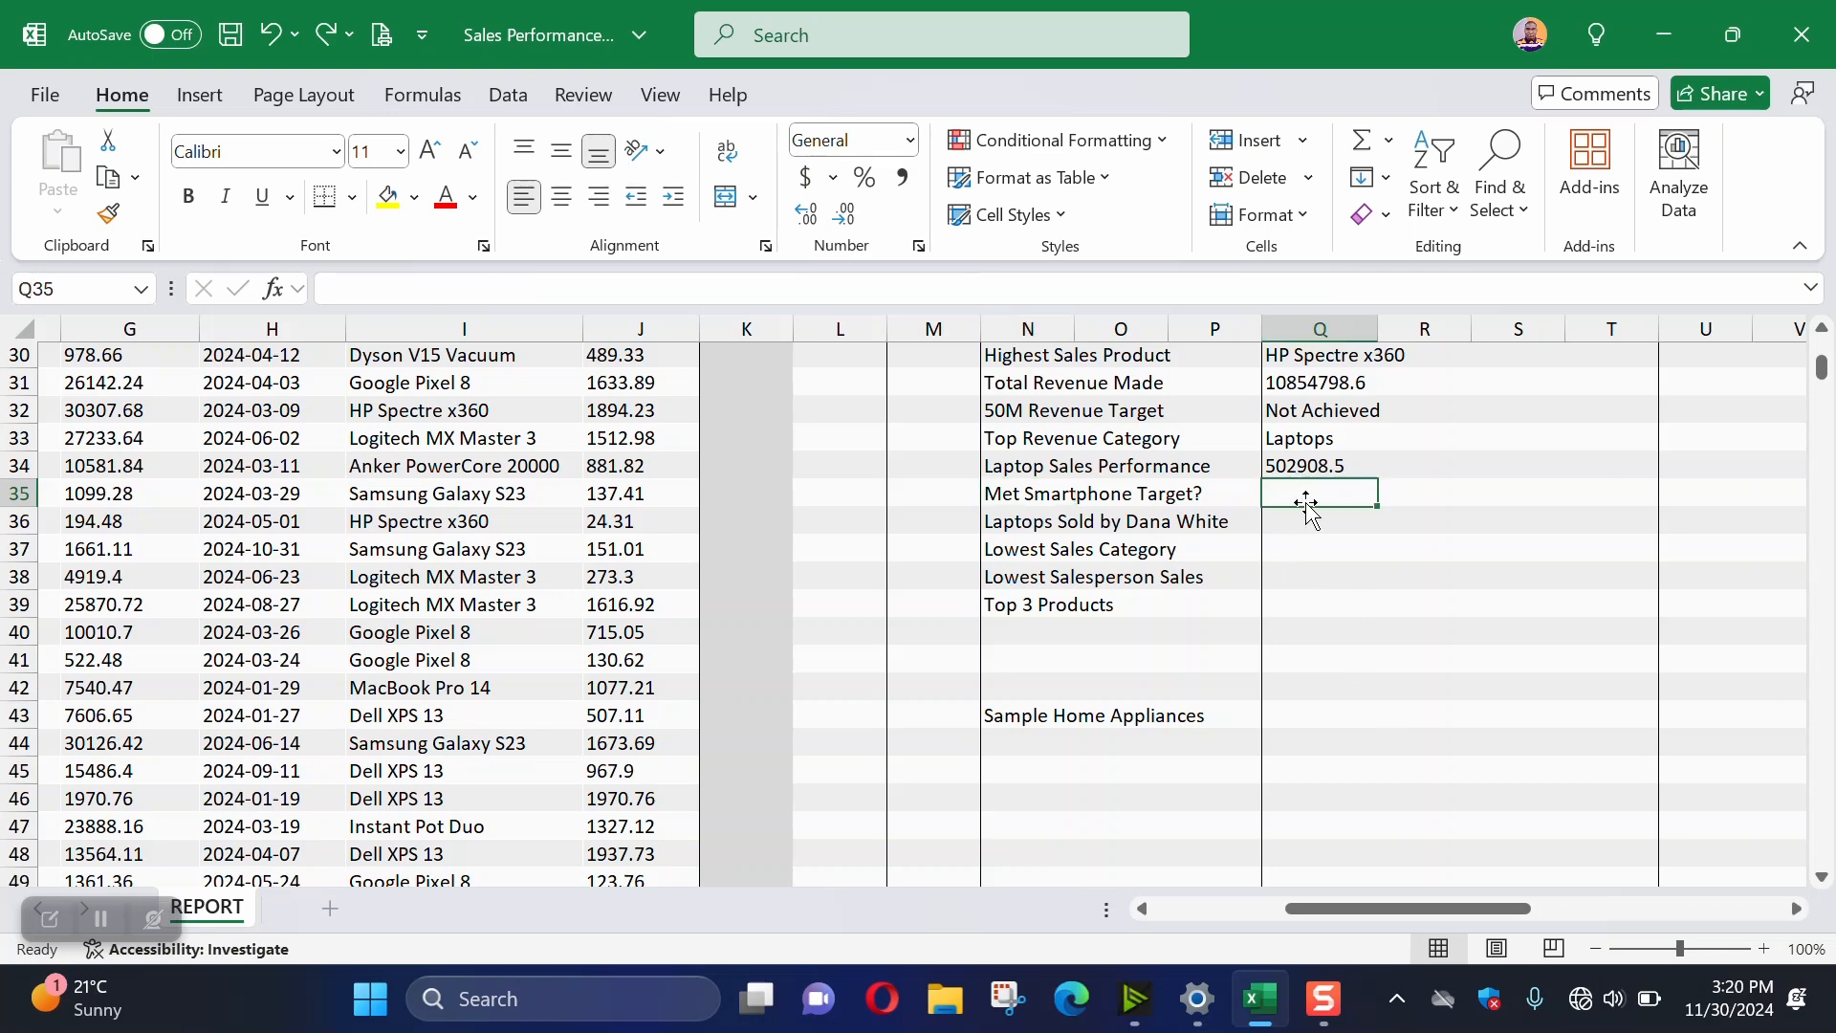
text(=counti)
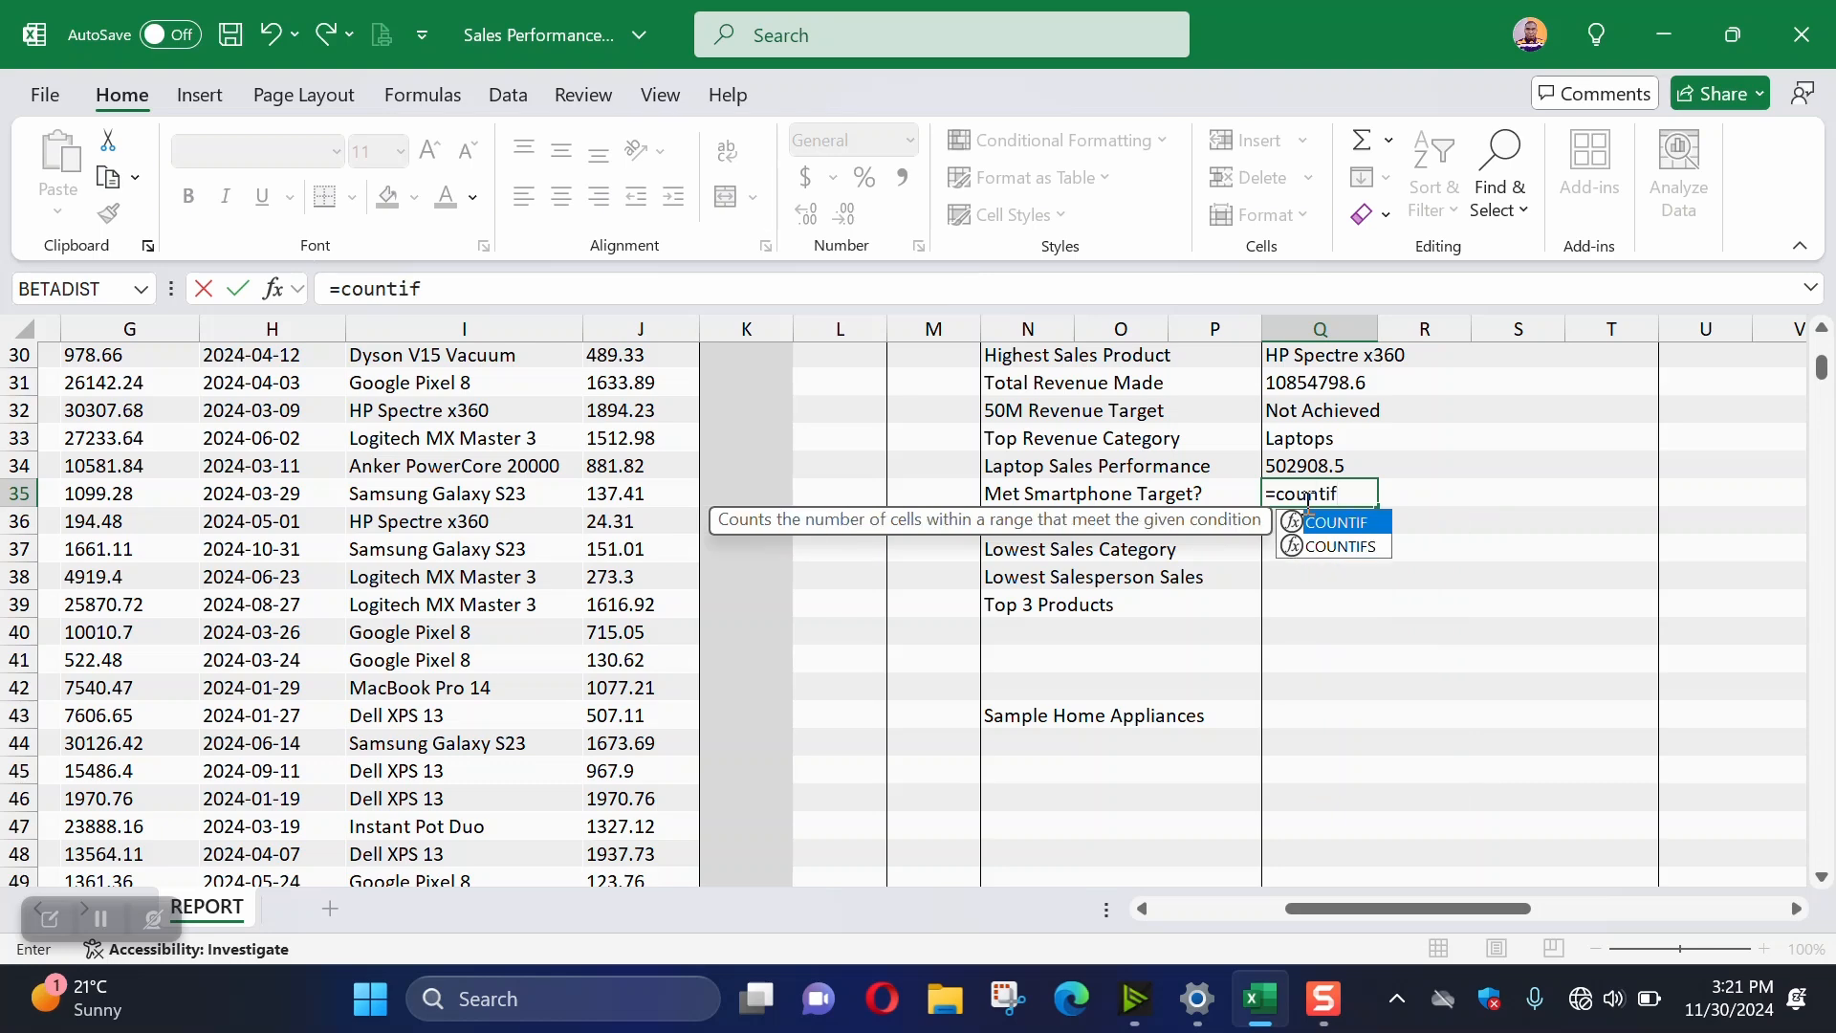
text(f)
key(Tab)
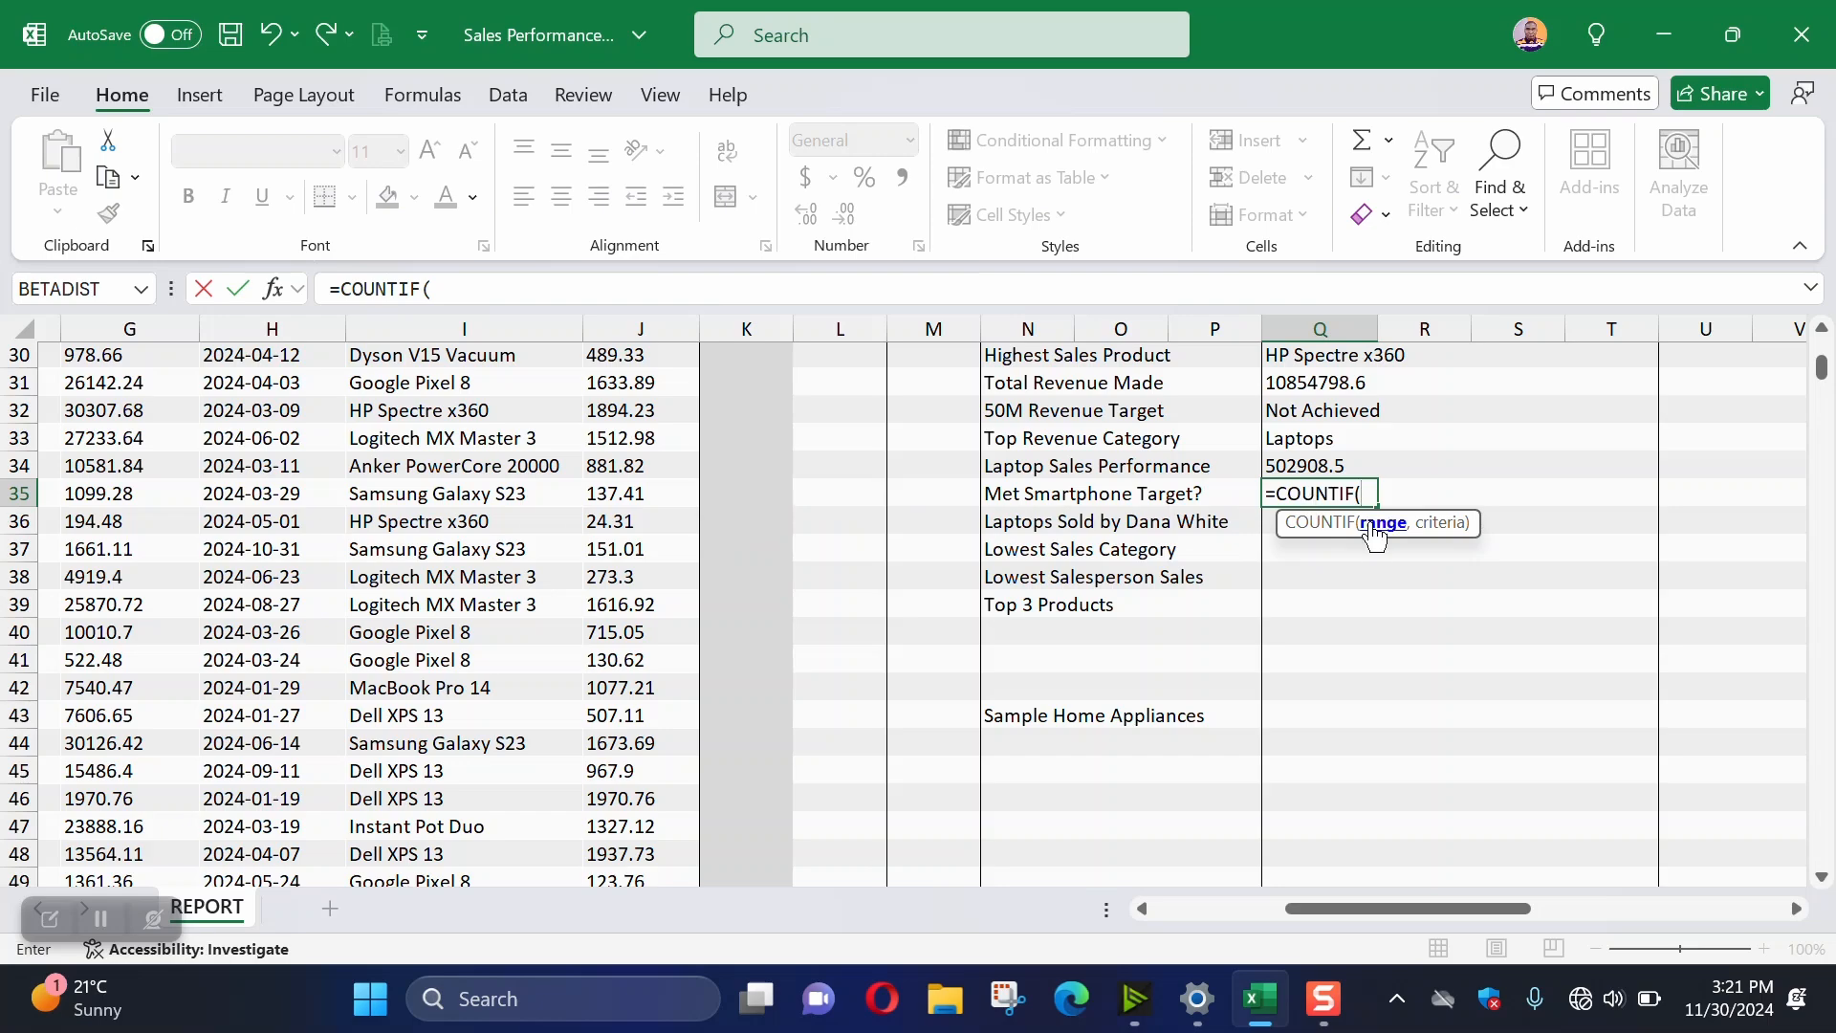
Set SalesData[Product Category] as the Q35 COUNTIF range and the Smartphones cell E991 as its criterion, and commit the formula
drag(1397, 903, 1259, 903)
scroll(680, 540, up, 10)
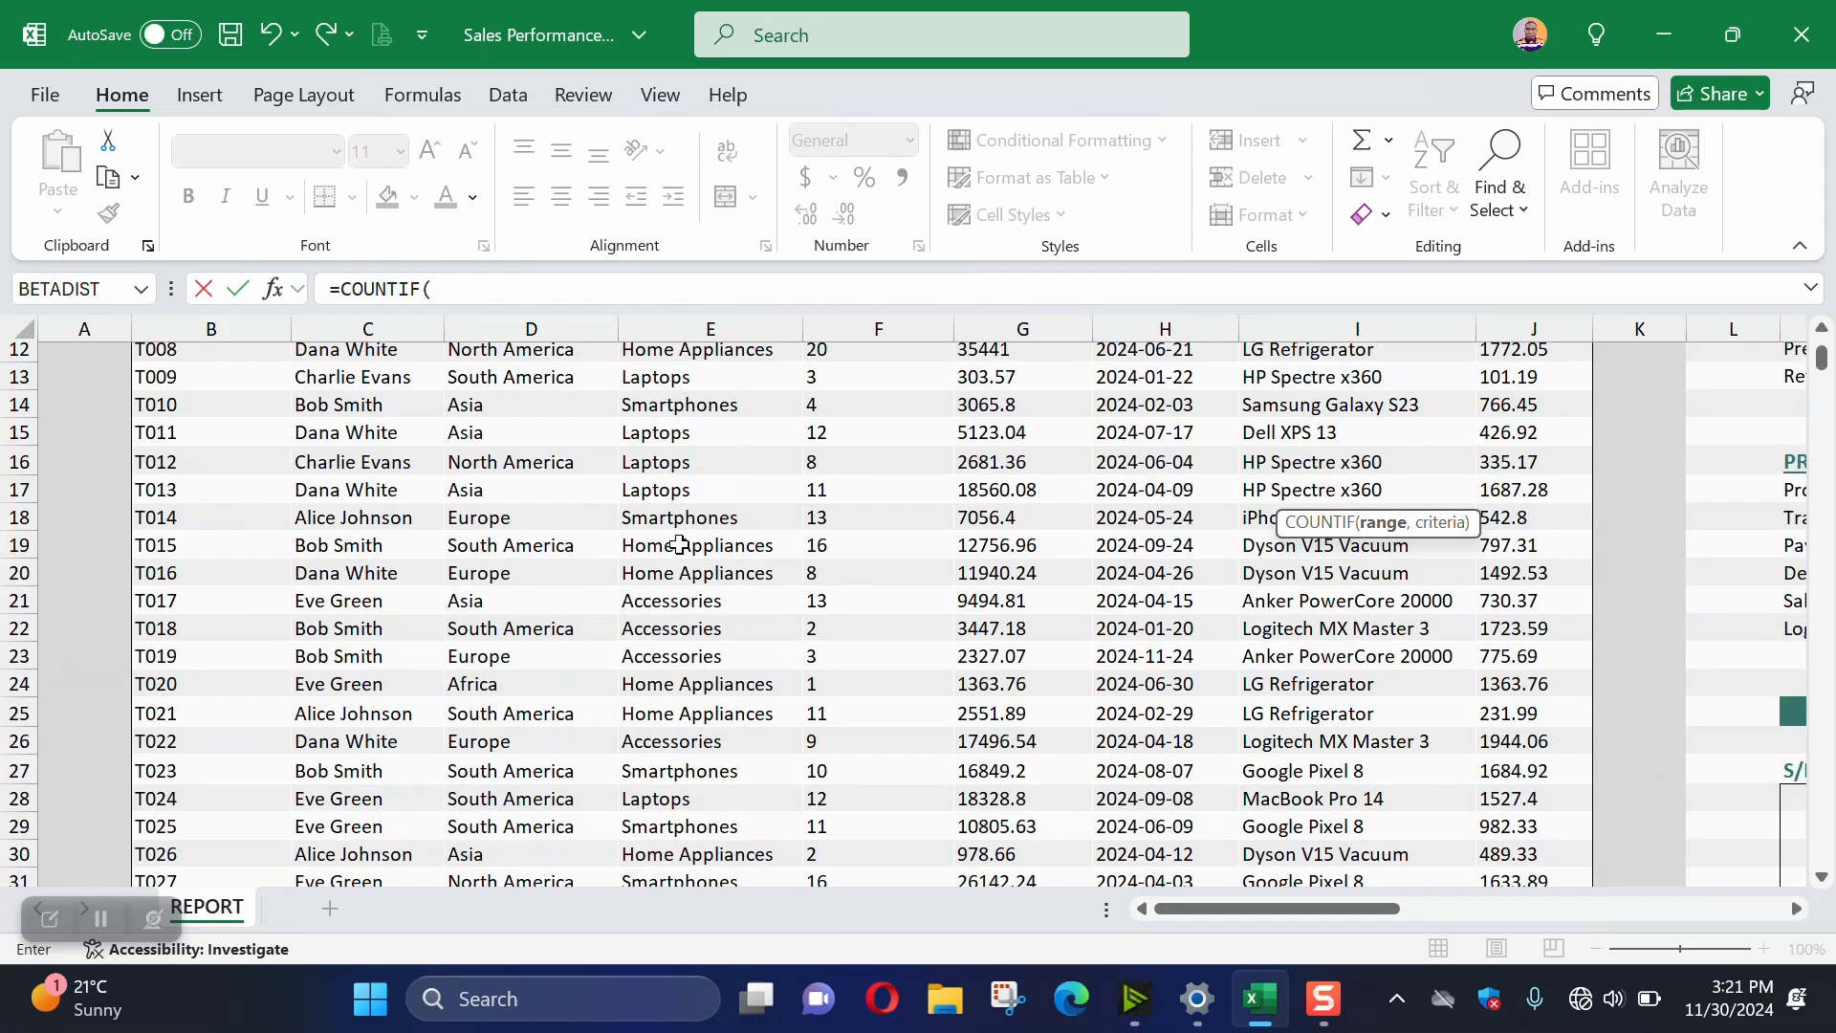
click(706, 492)
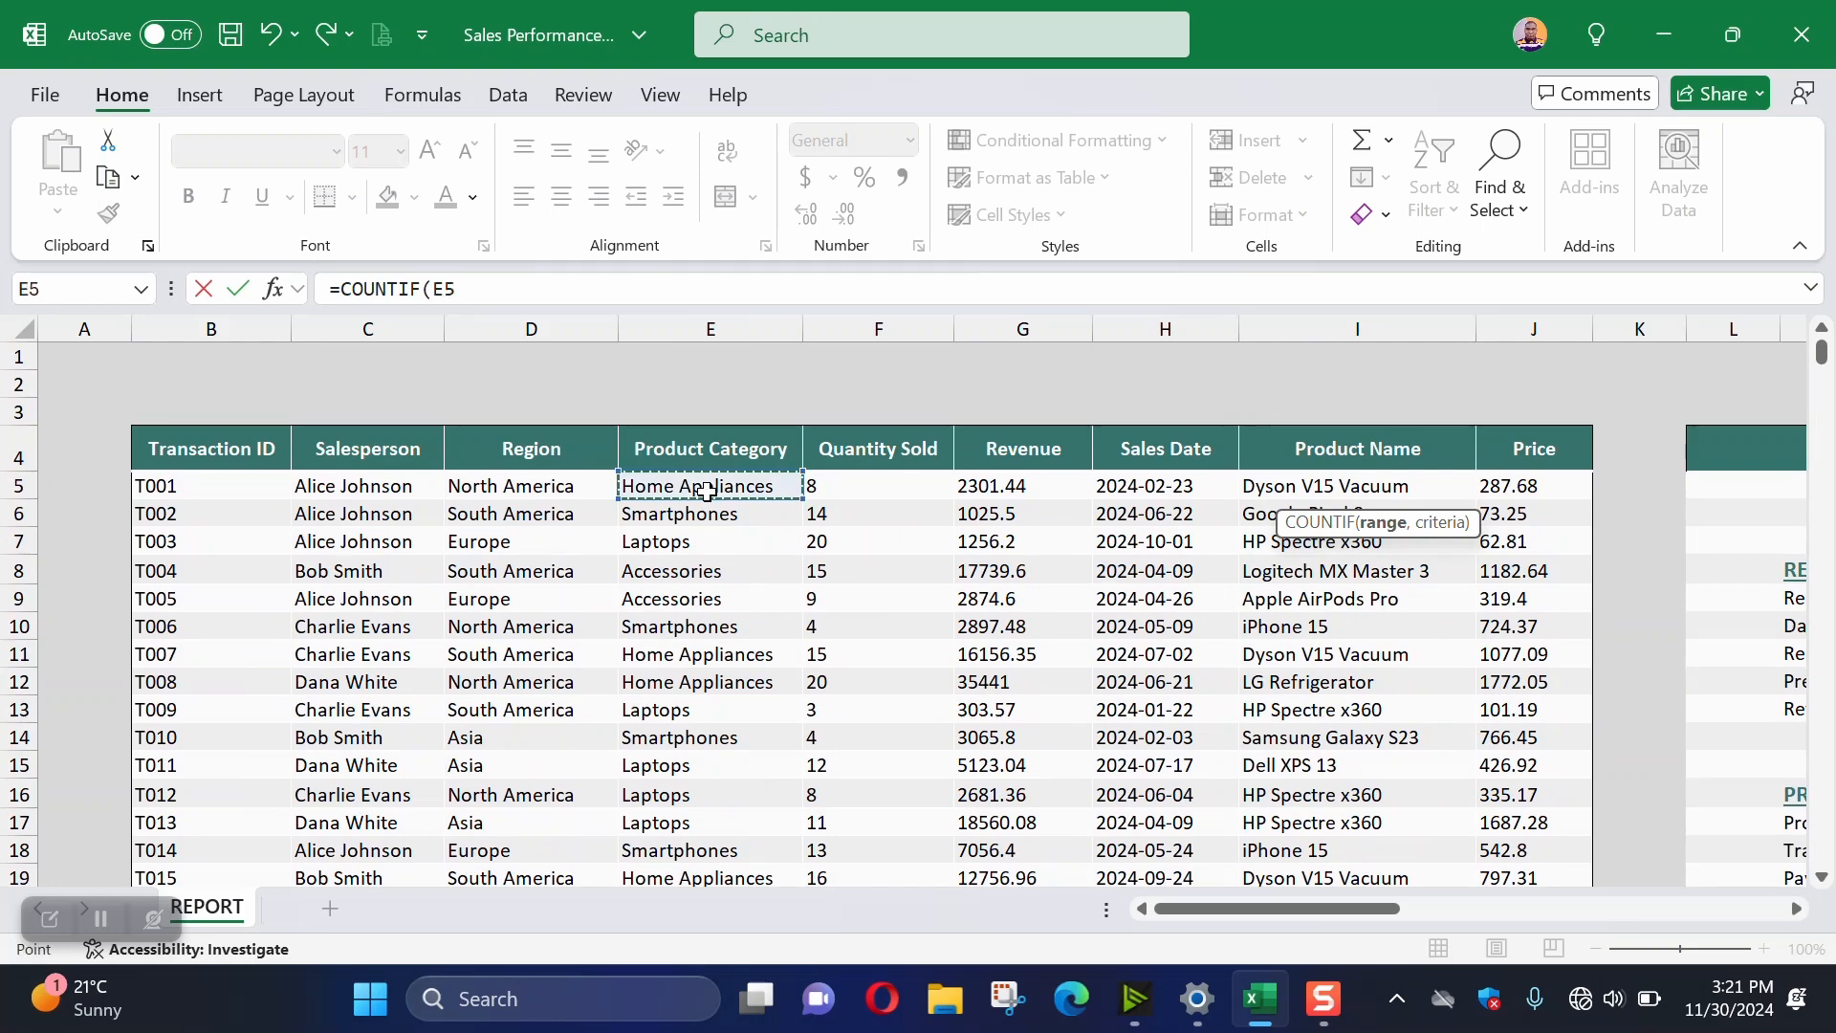
key(ctrl+shift+Down)
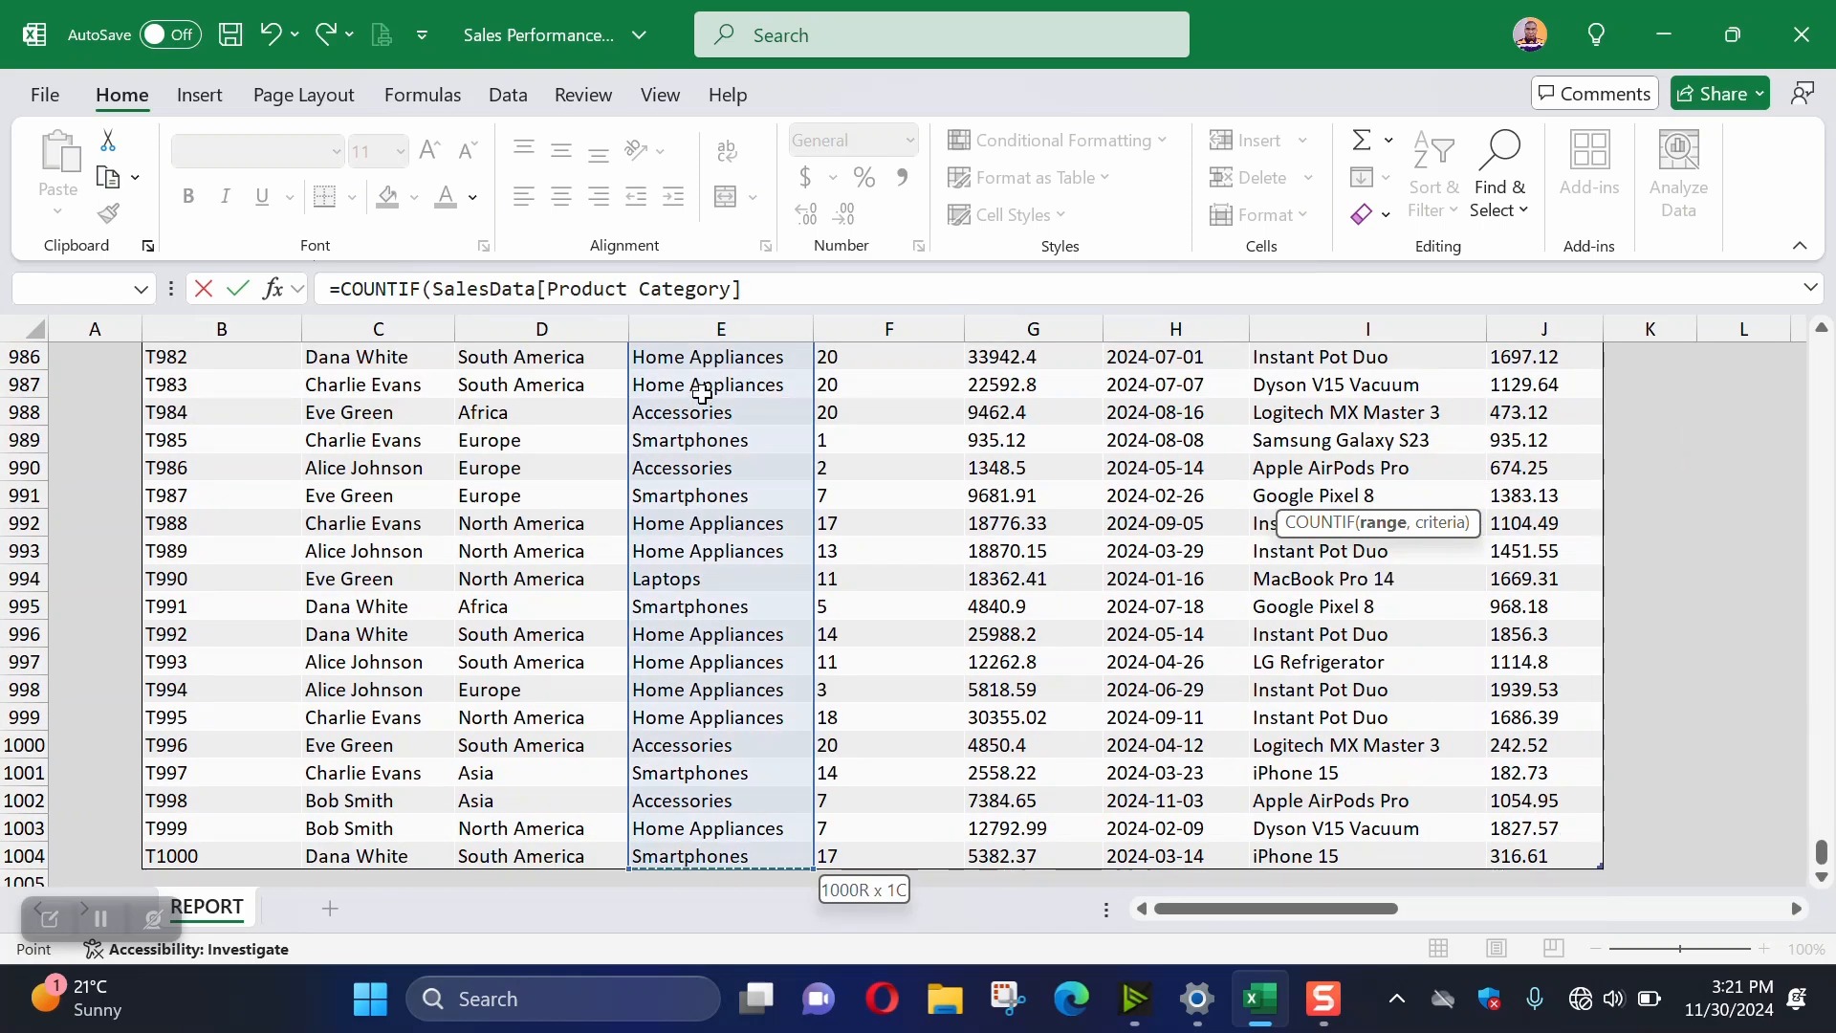
click(759, 298)
text(,)
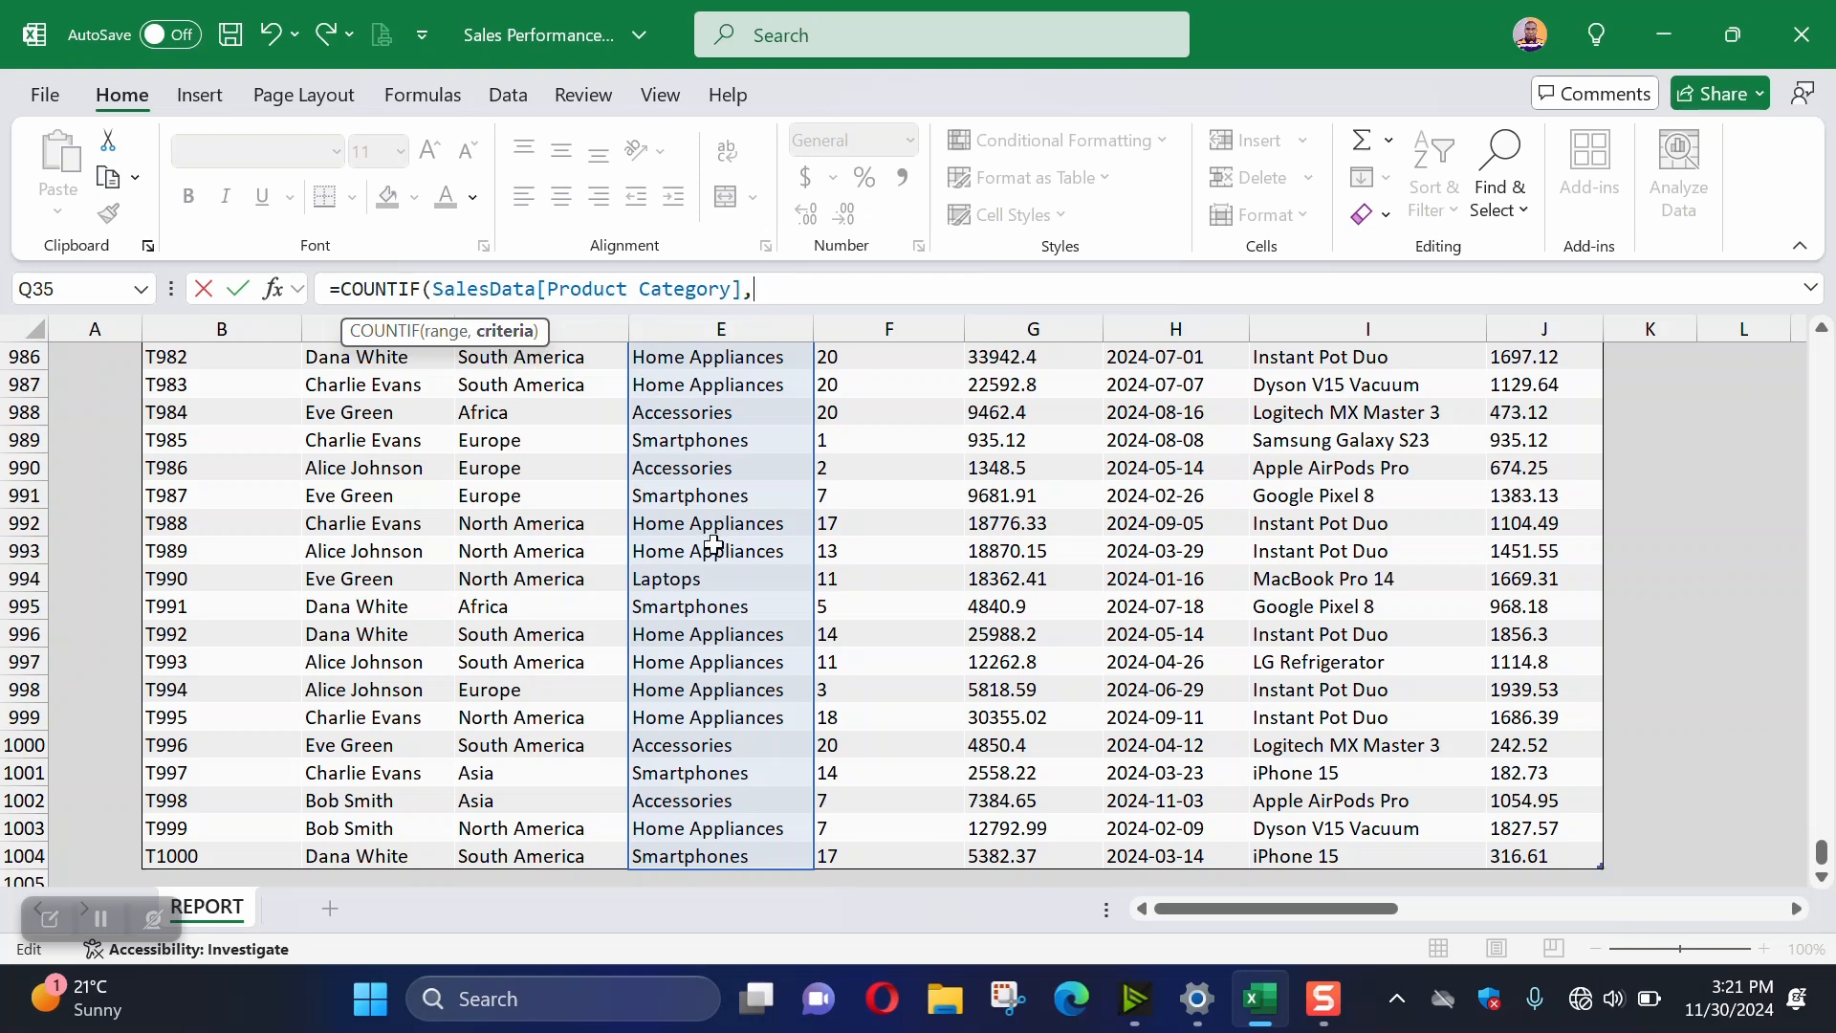
click(699, 497)
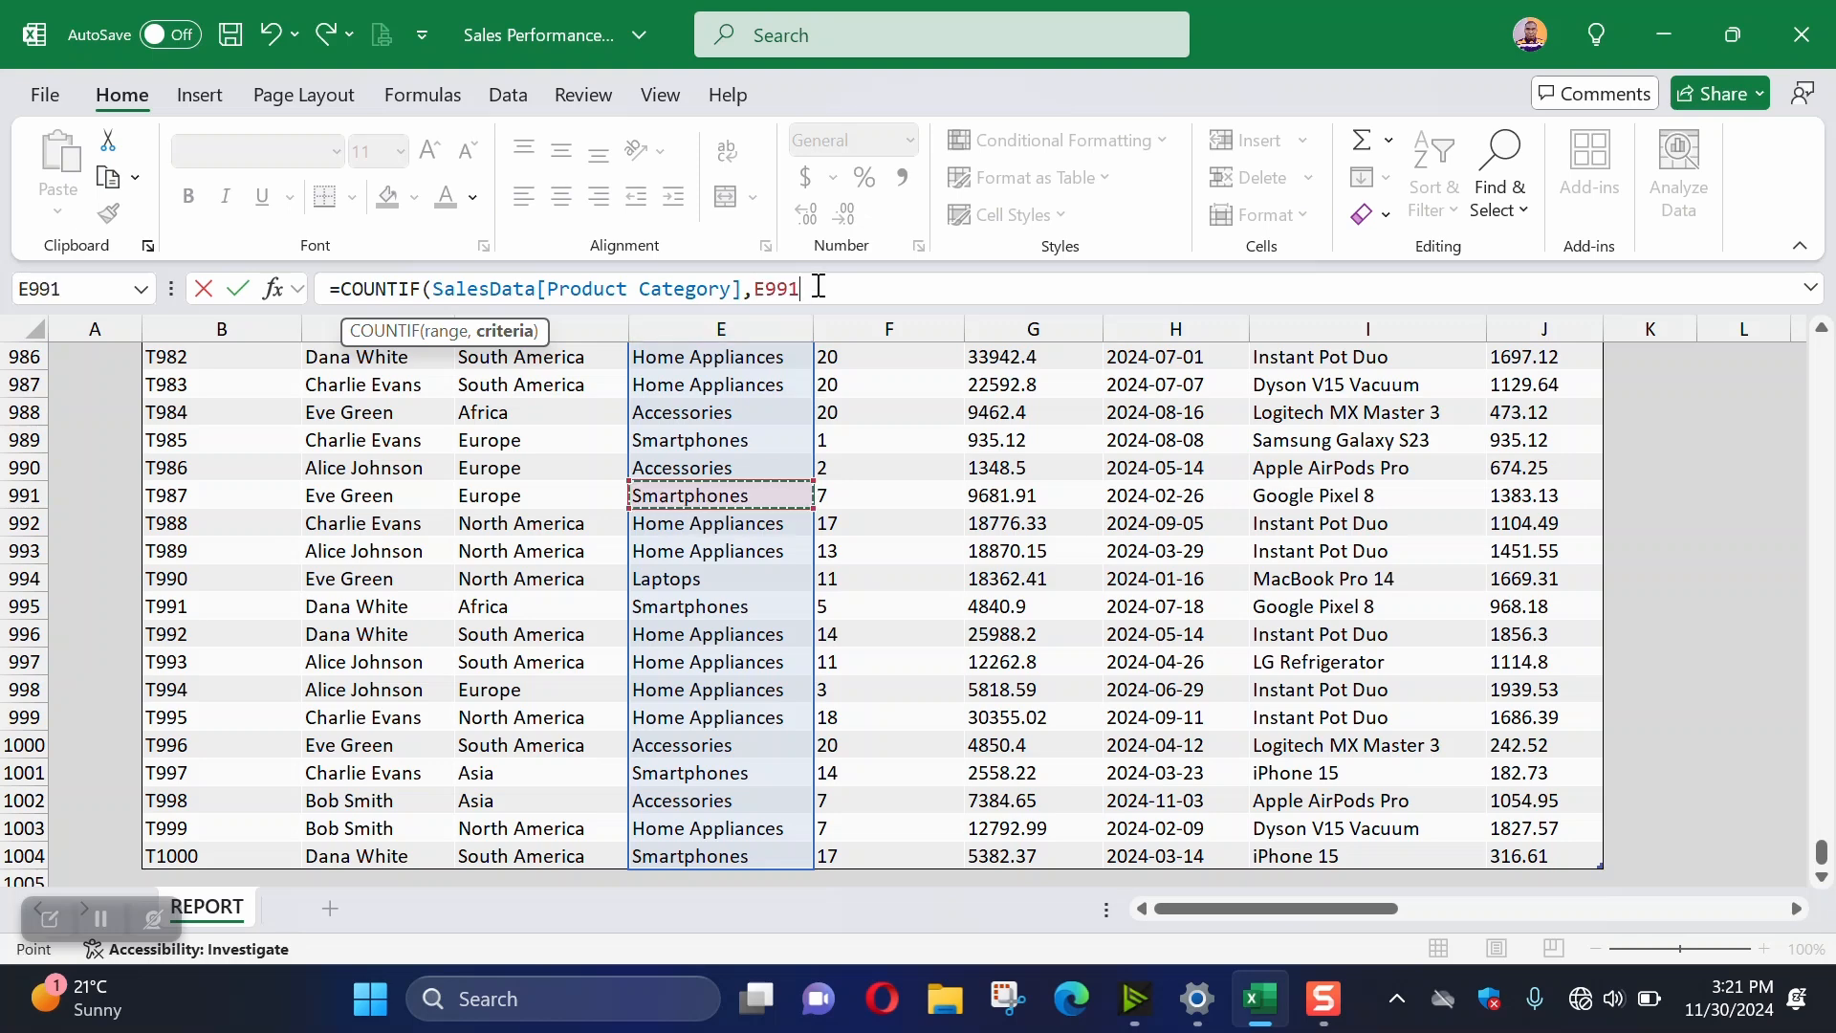
text())
key(Return)
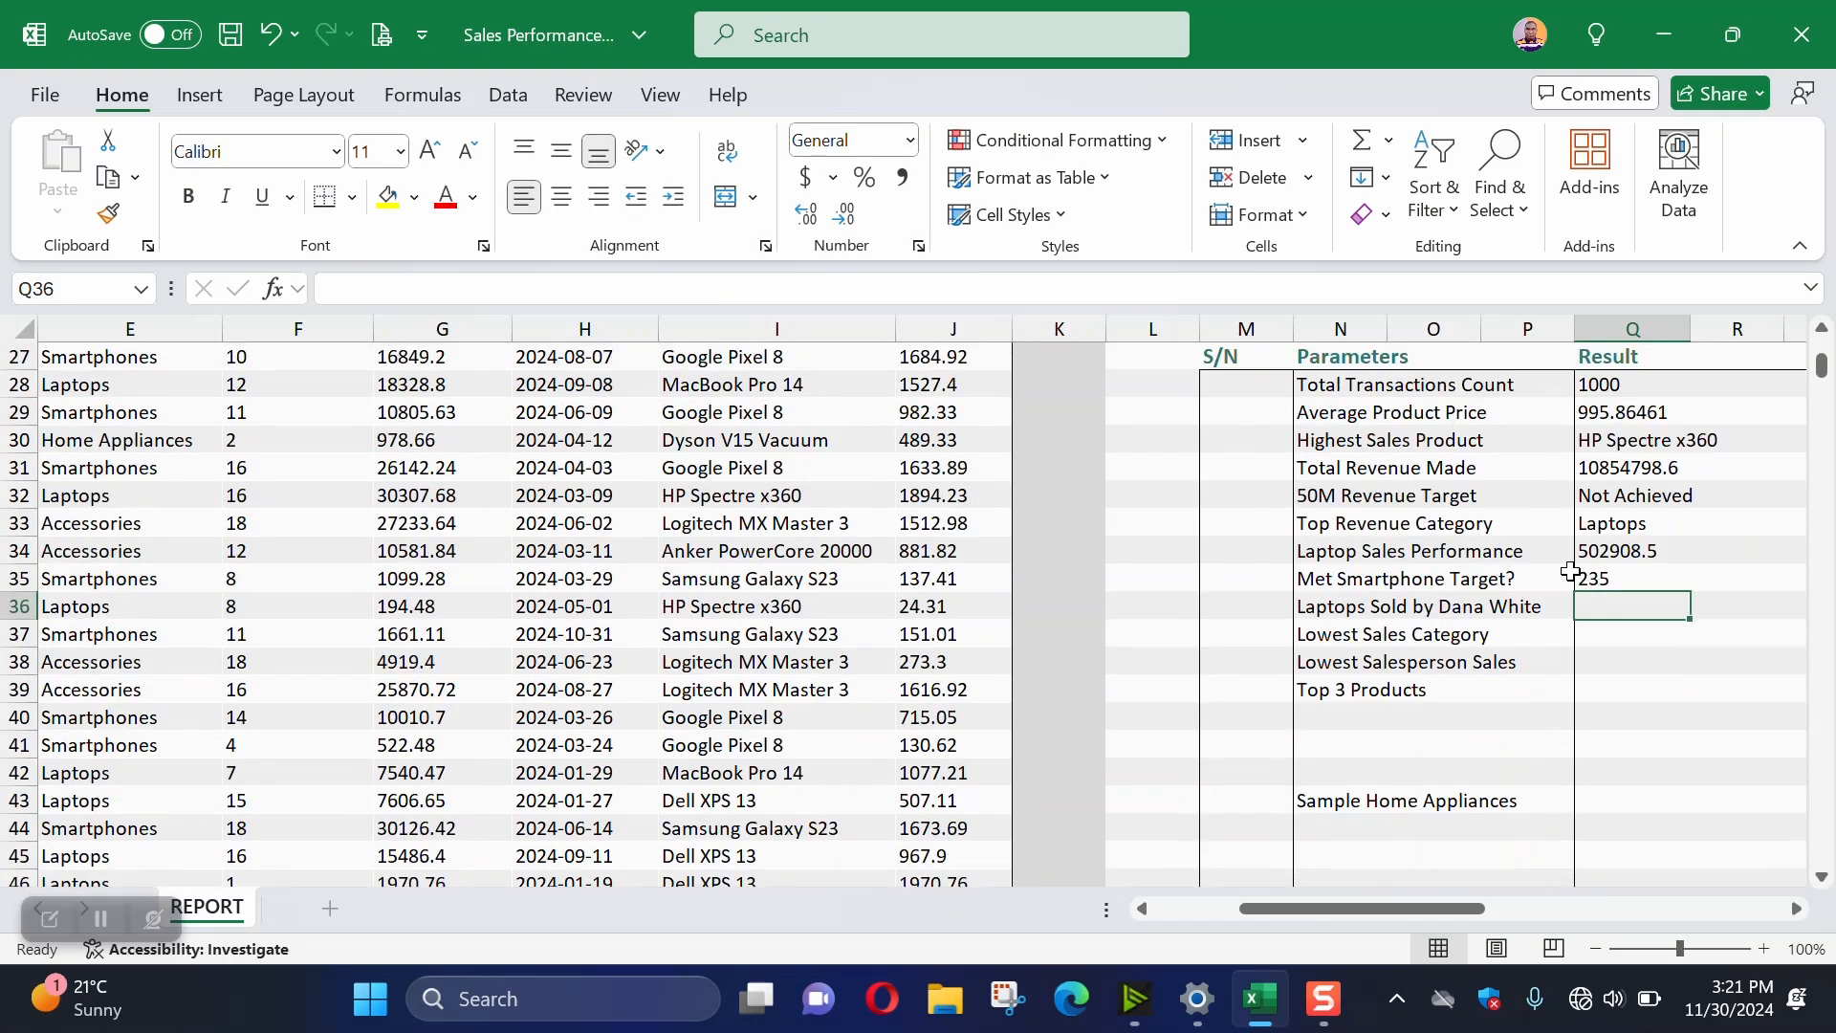
click(1625, 573)
Consult question 10 on the agent's laptop sales and start a COUNTIFS formula in Q36 for that result
drag(1471, 913, 1579, 921)
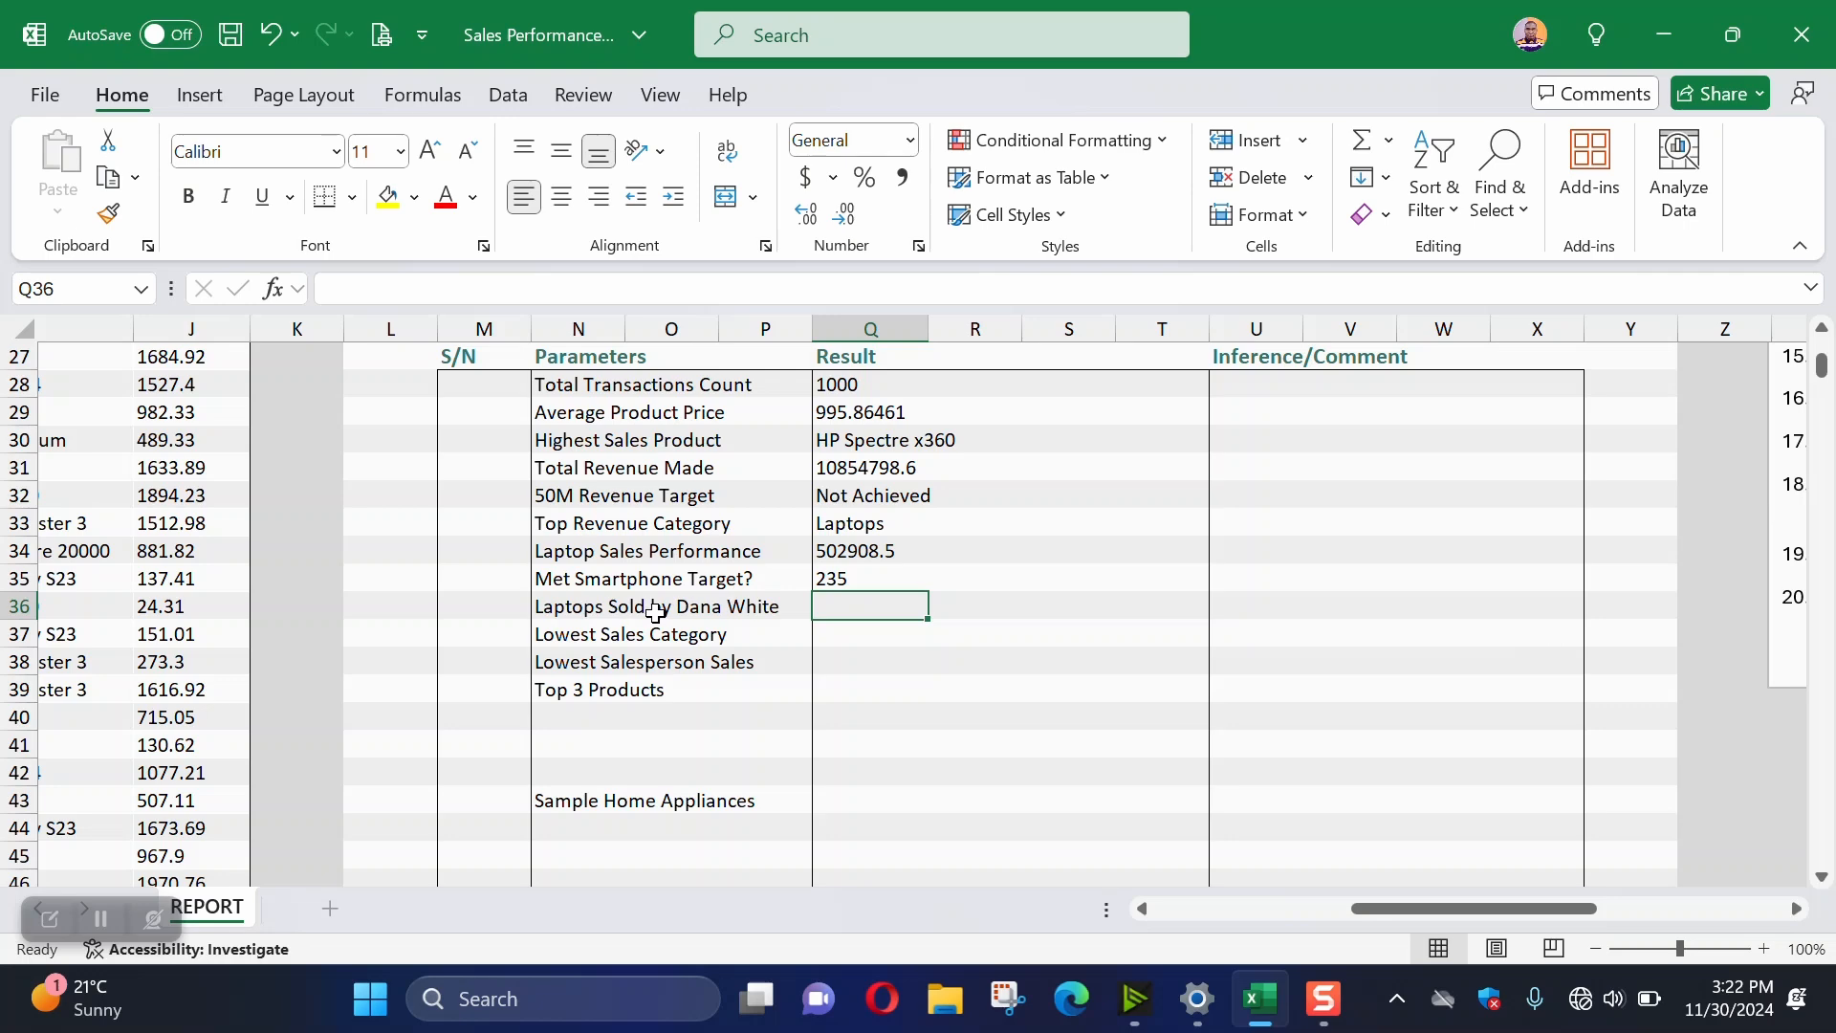
drag(1423, 911, 1557, 903)
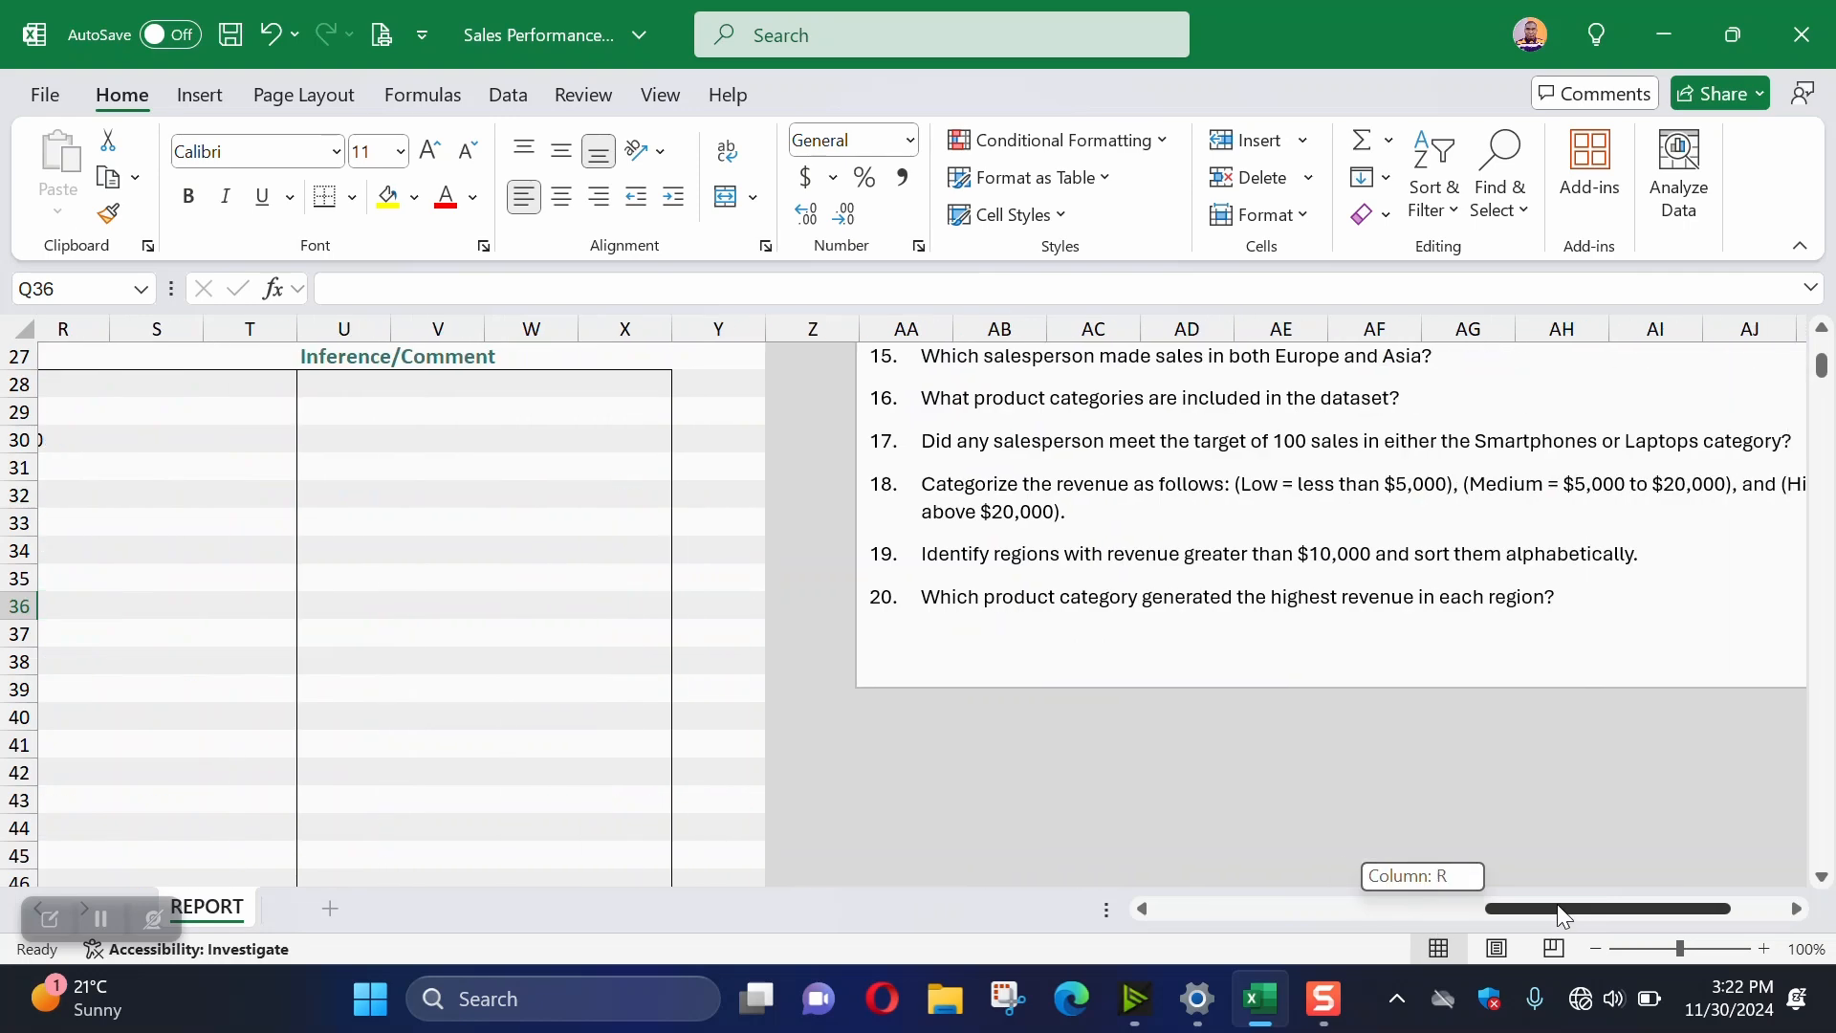
scroll(946, 593, up, 6)
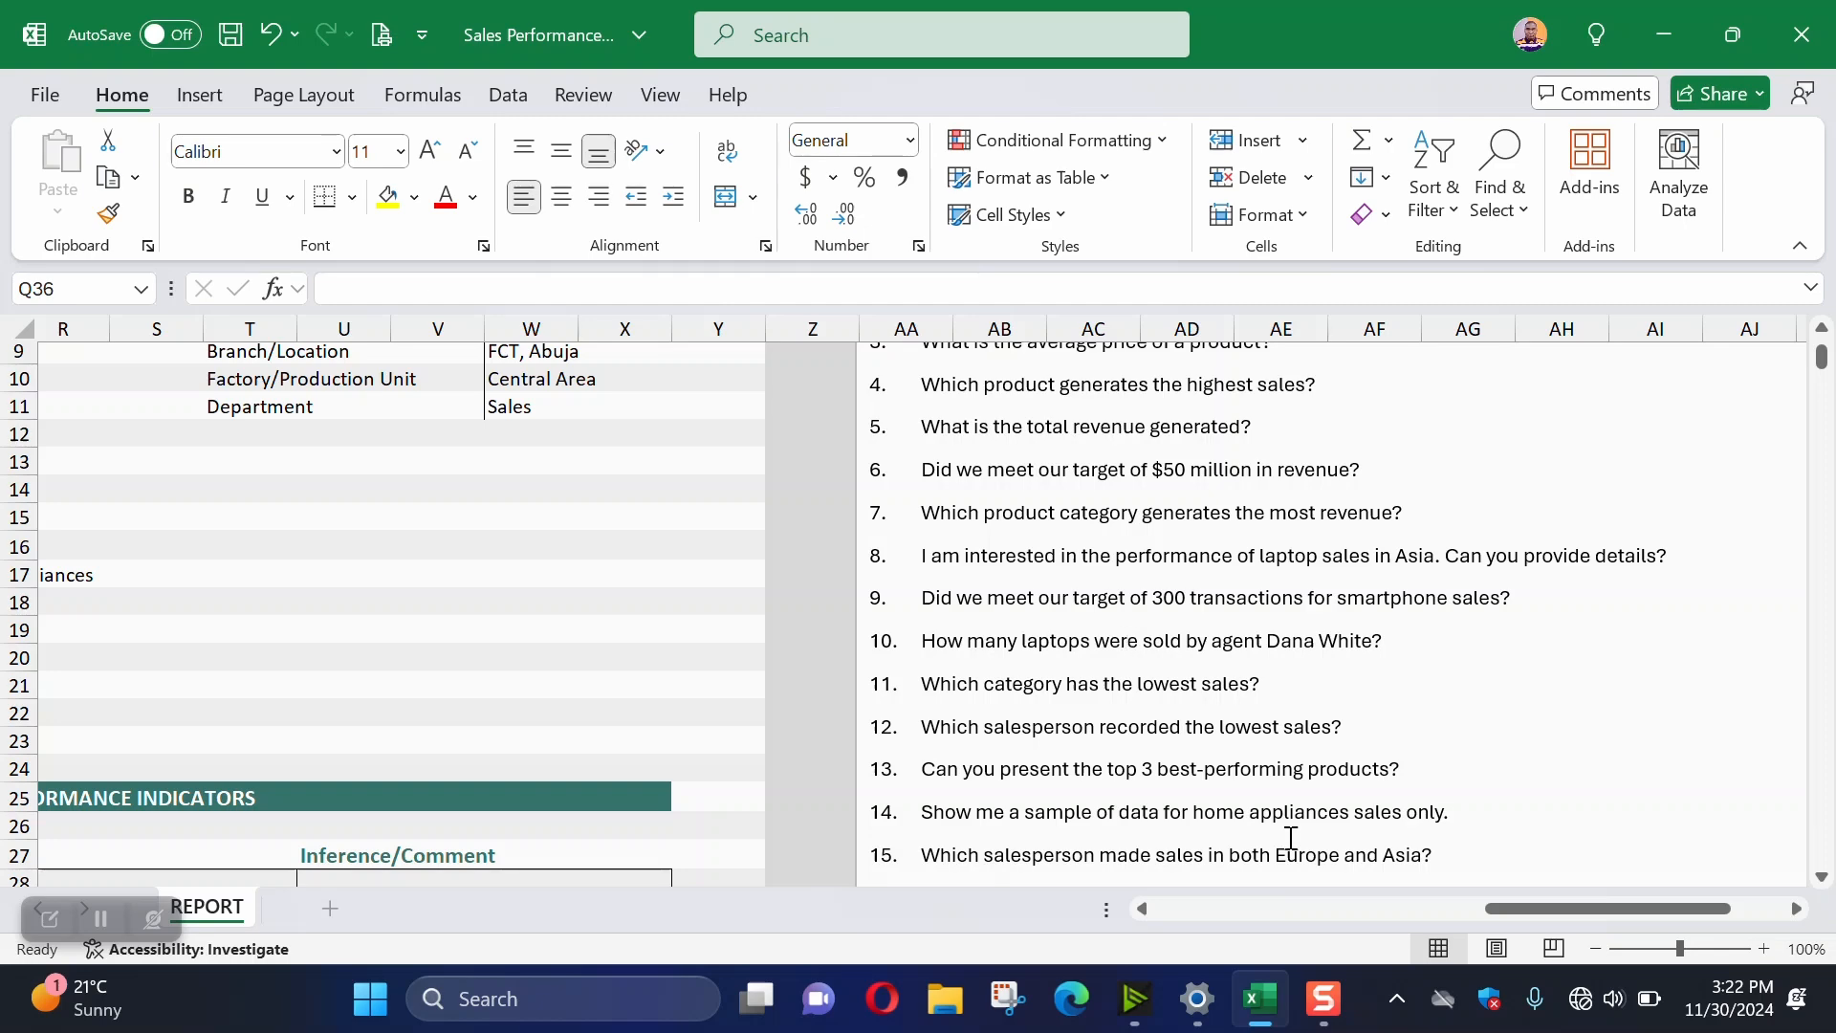
drag(1492, 908, 1354, 909)
scroll(893, 729, down, 4)
text(=)
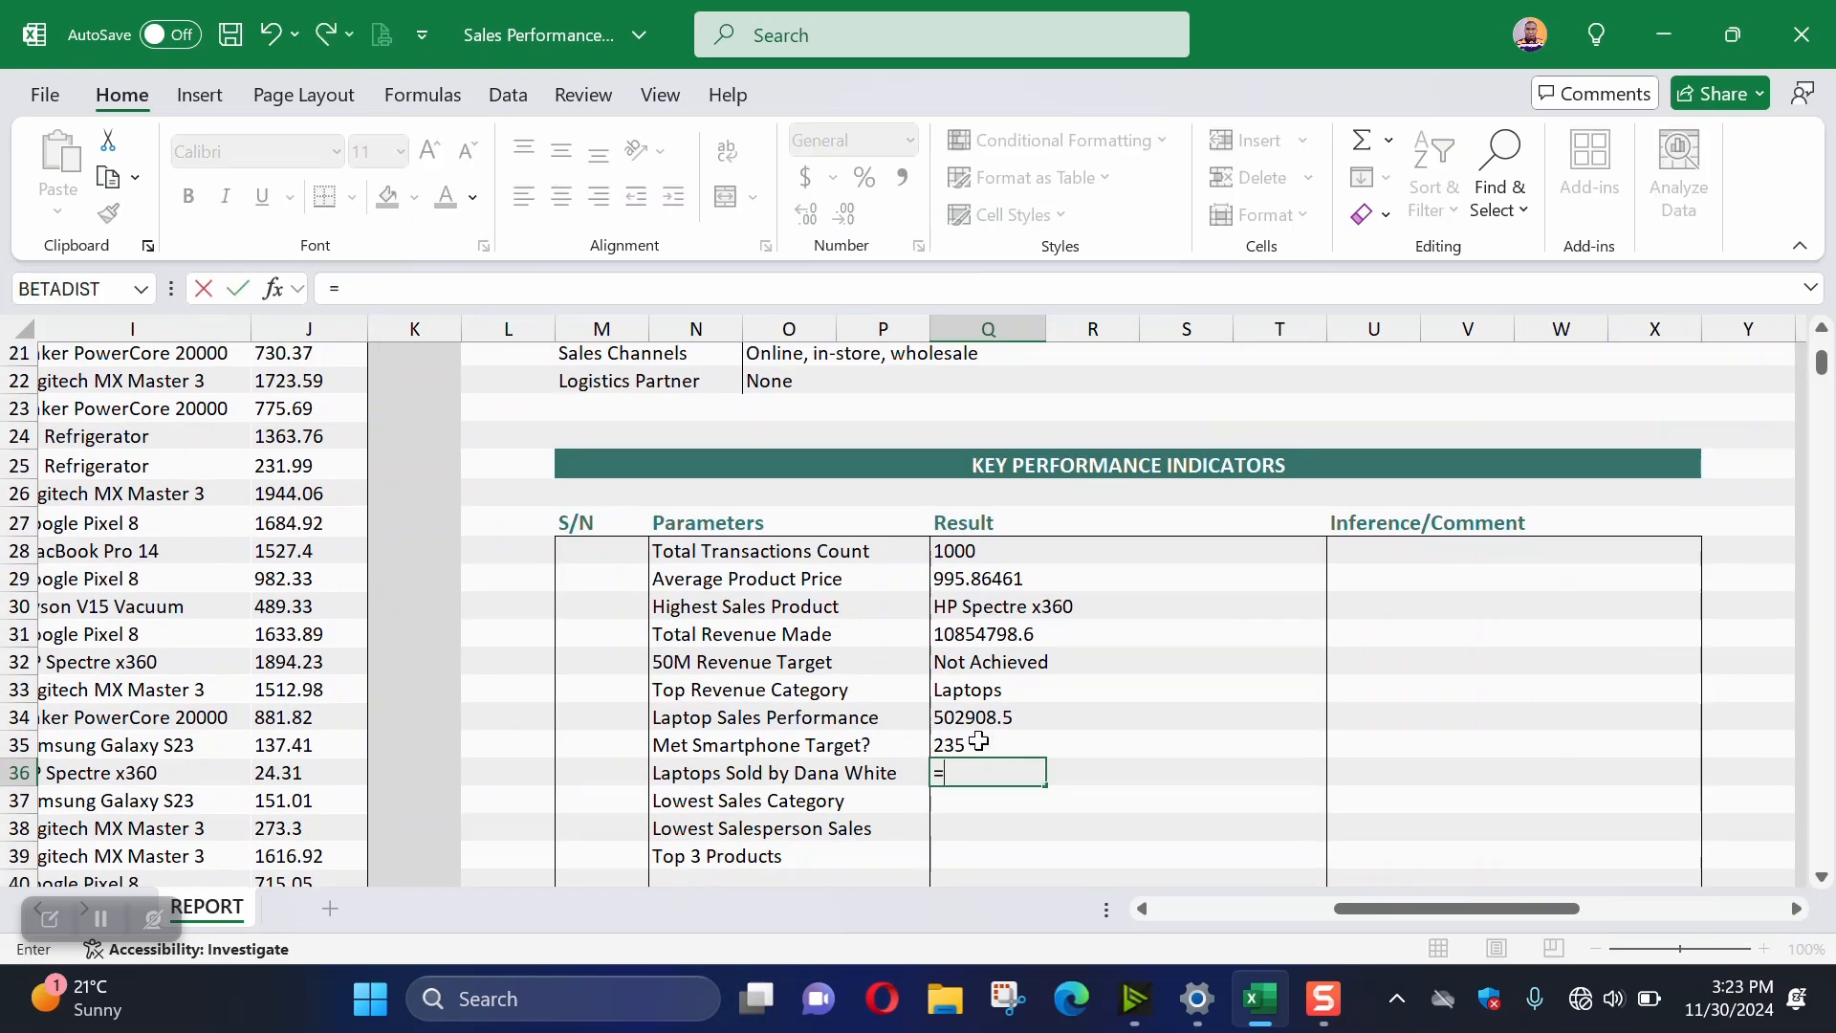
text(cou)
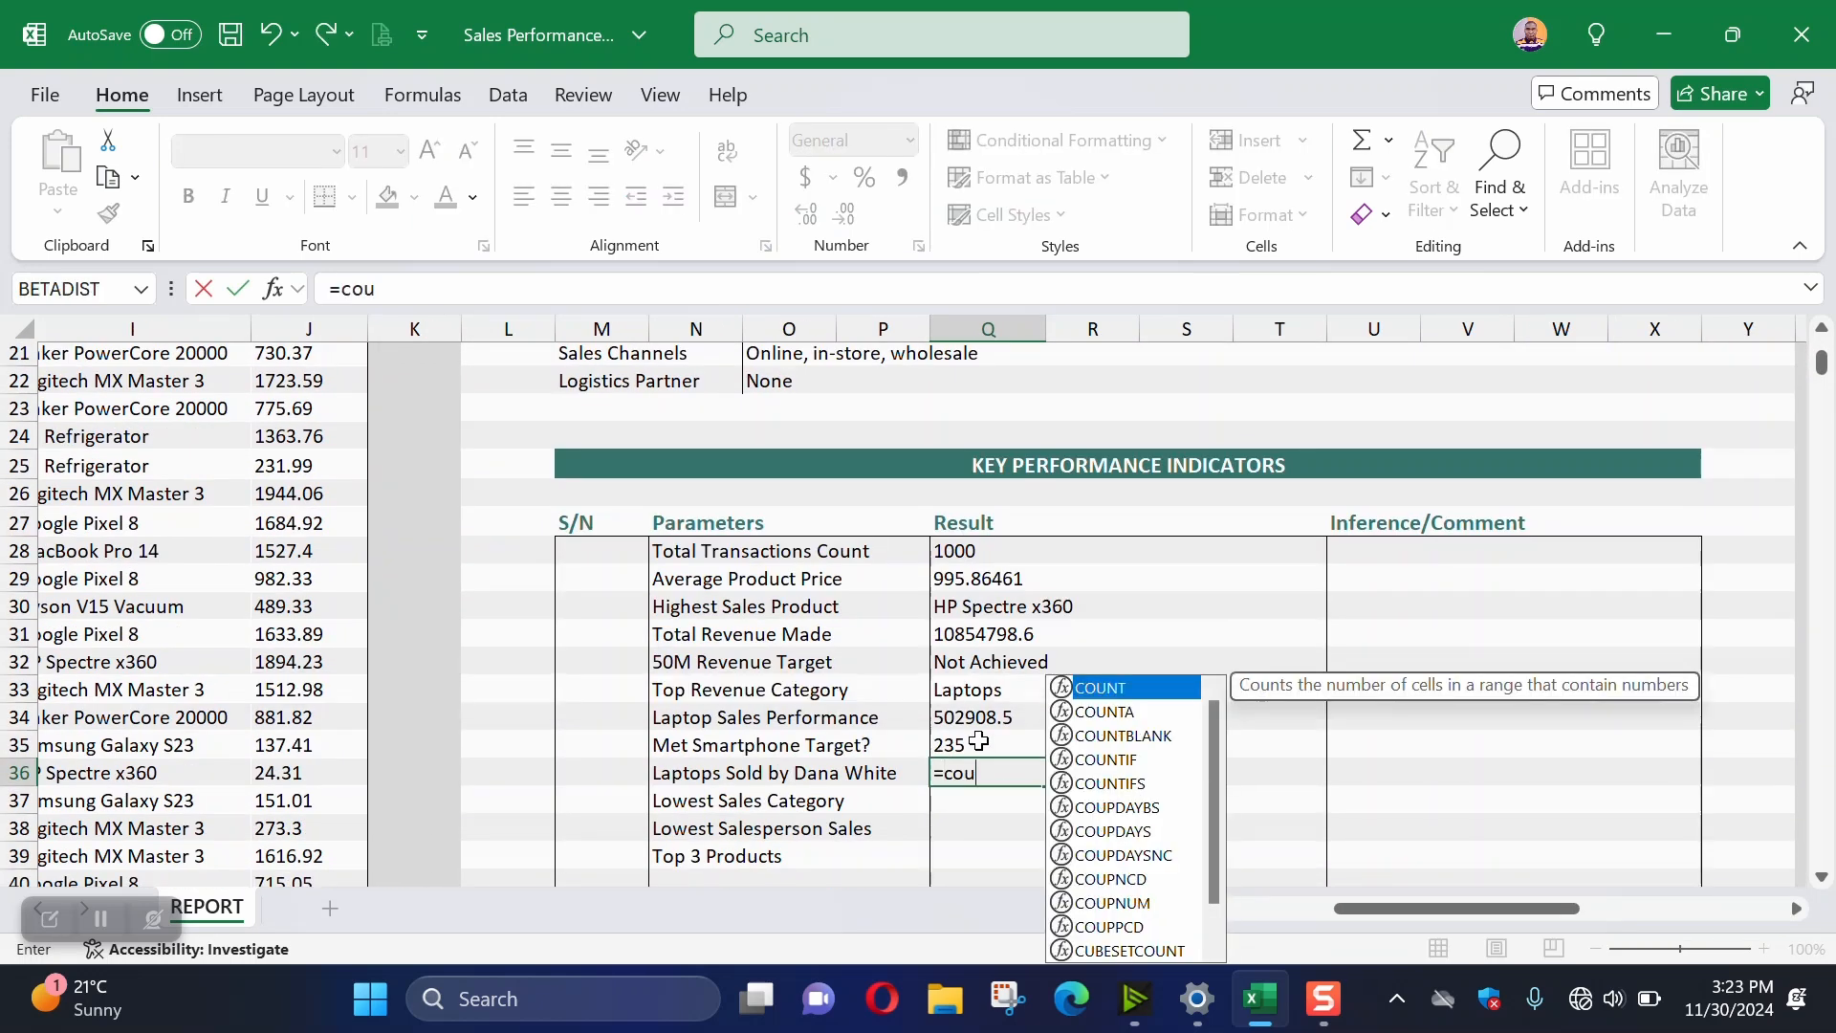
text(ntifs)
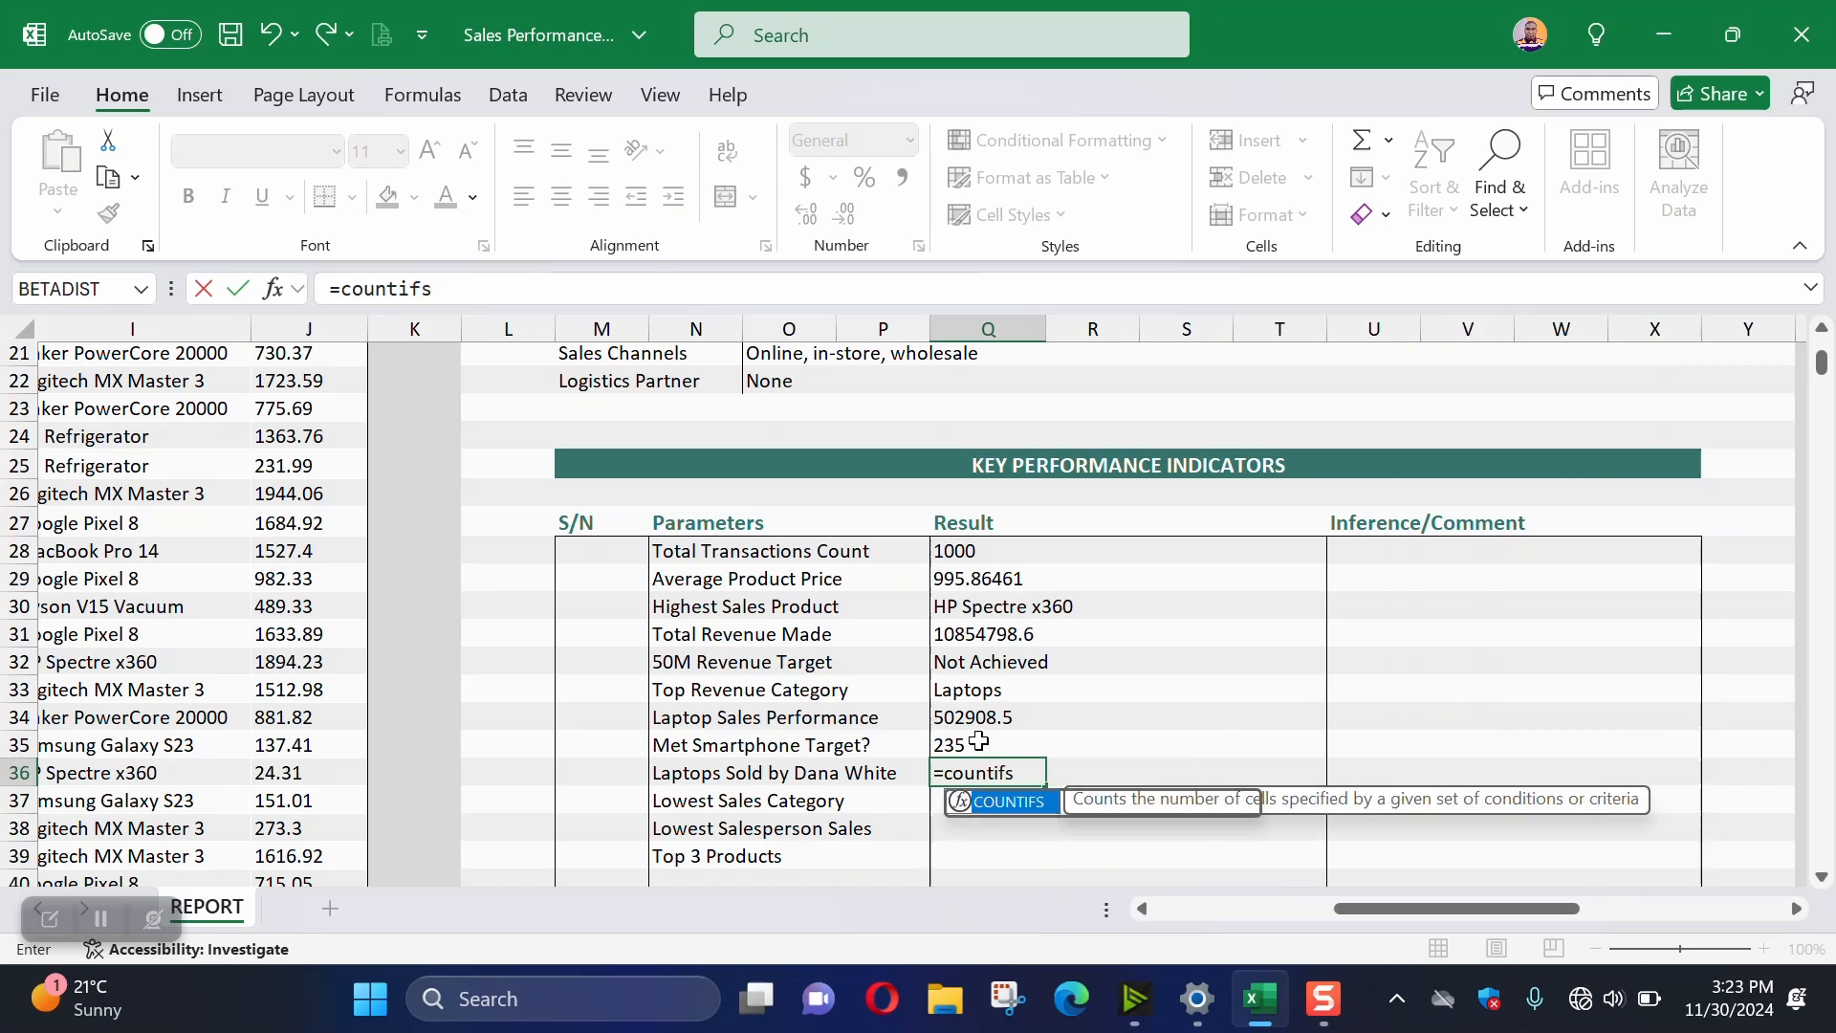
key(Tab)
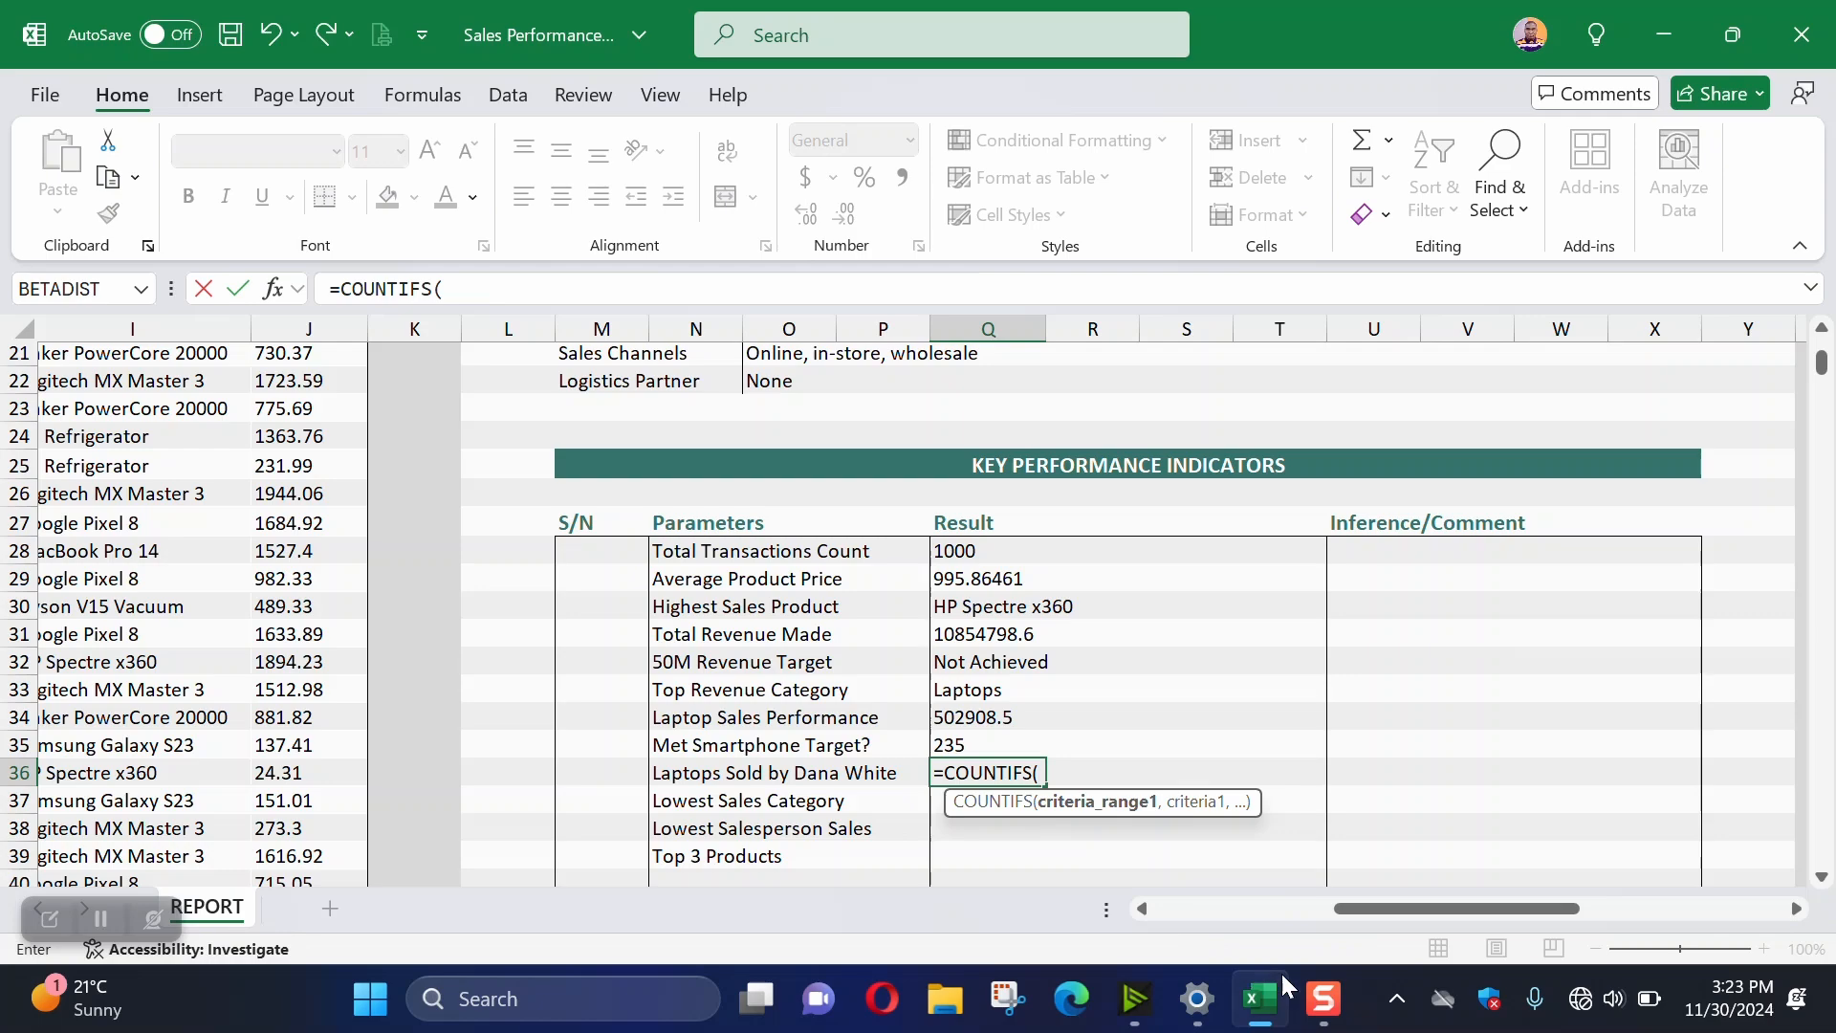
Set SalesData[Salesperson] as the first criteria range of the Q36 COUNTIFS, with the agent's name cell C995 as its criterion
drag(1356, 909, 1178, 903)
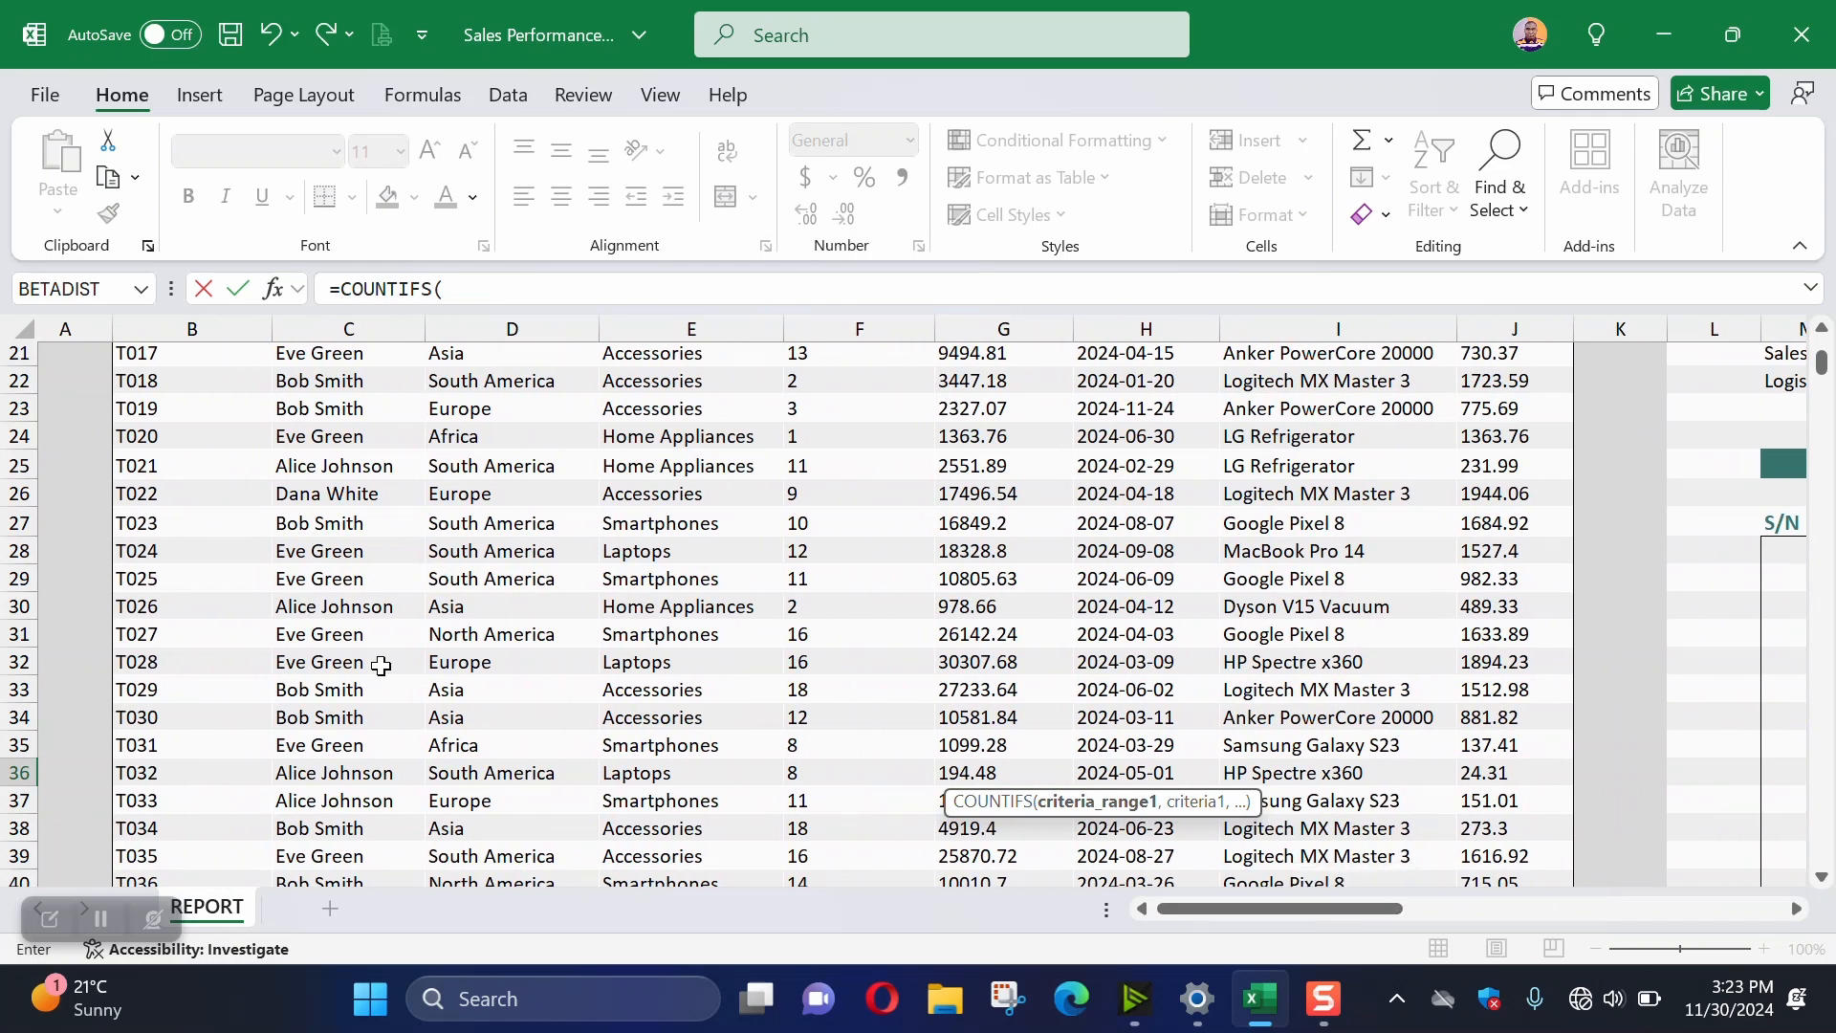
scroll(381, 667, up, 7)
click(353, 486)
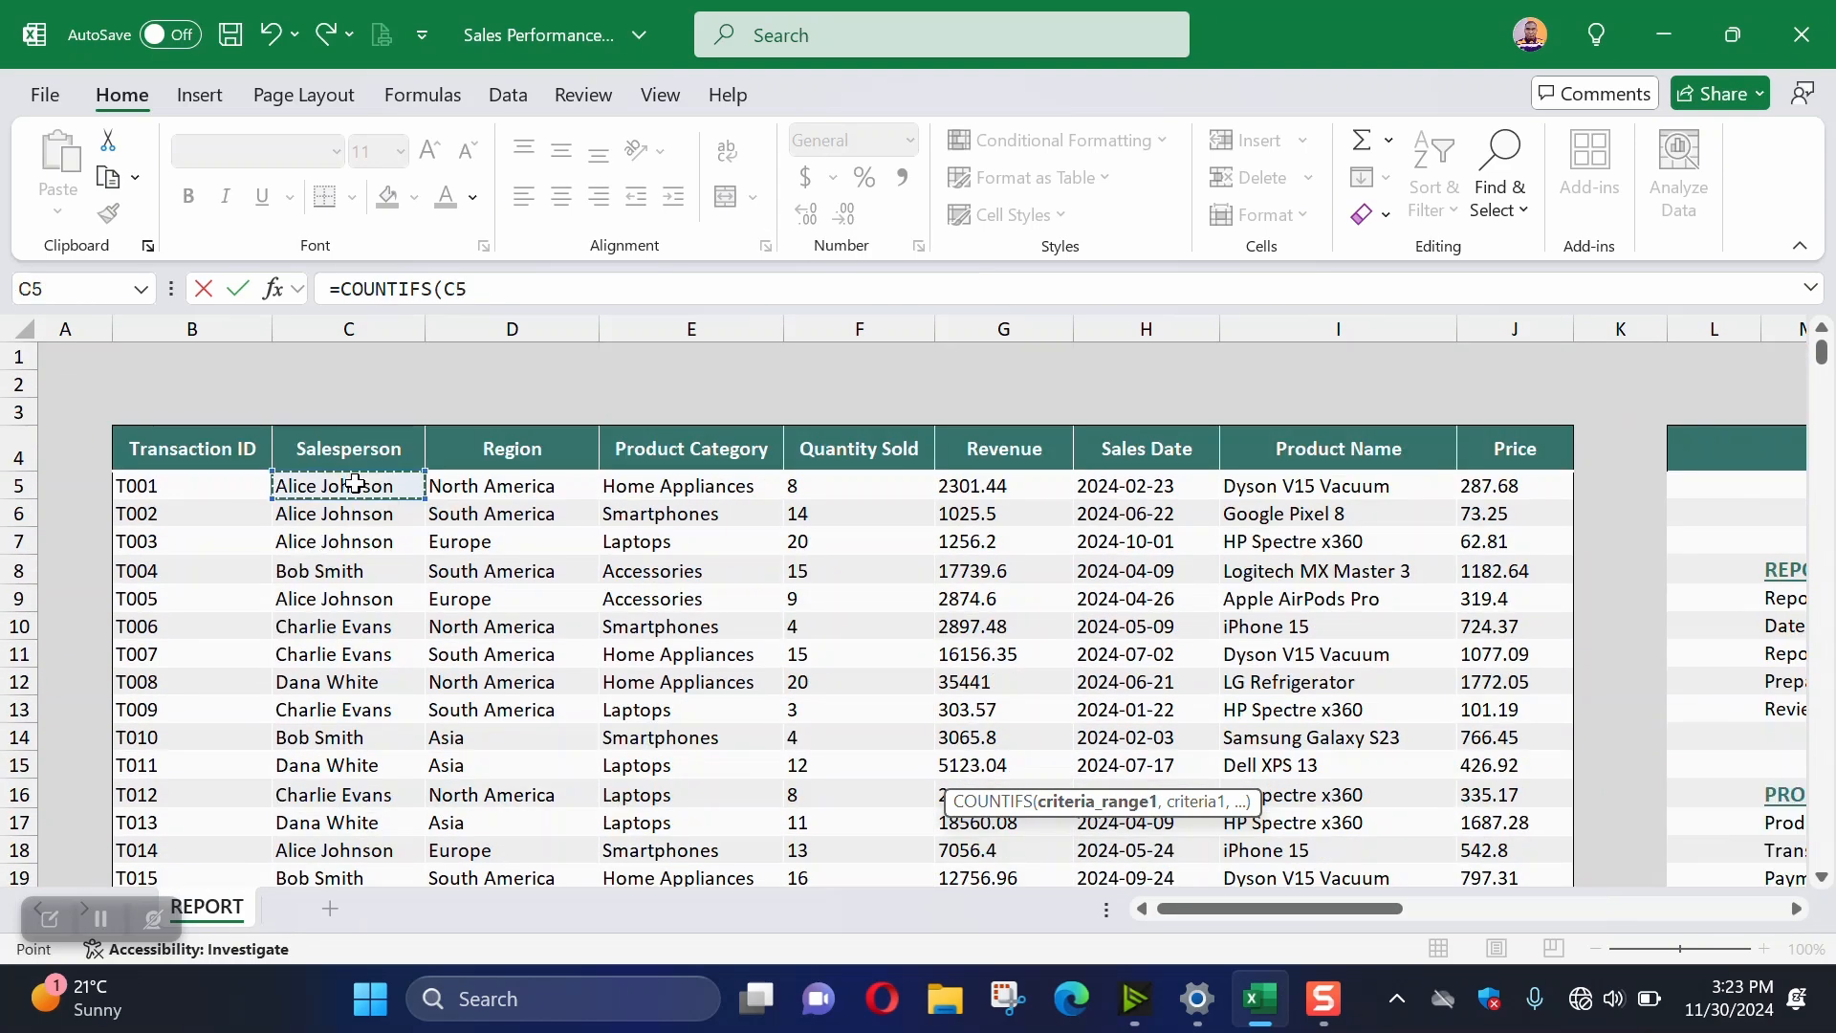
key(ctrl+shift+Down)
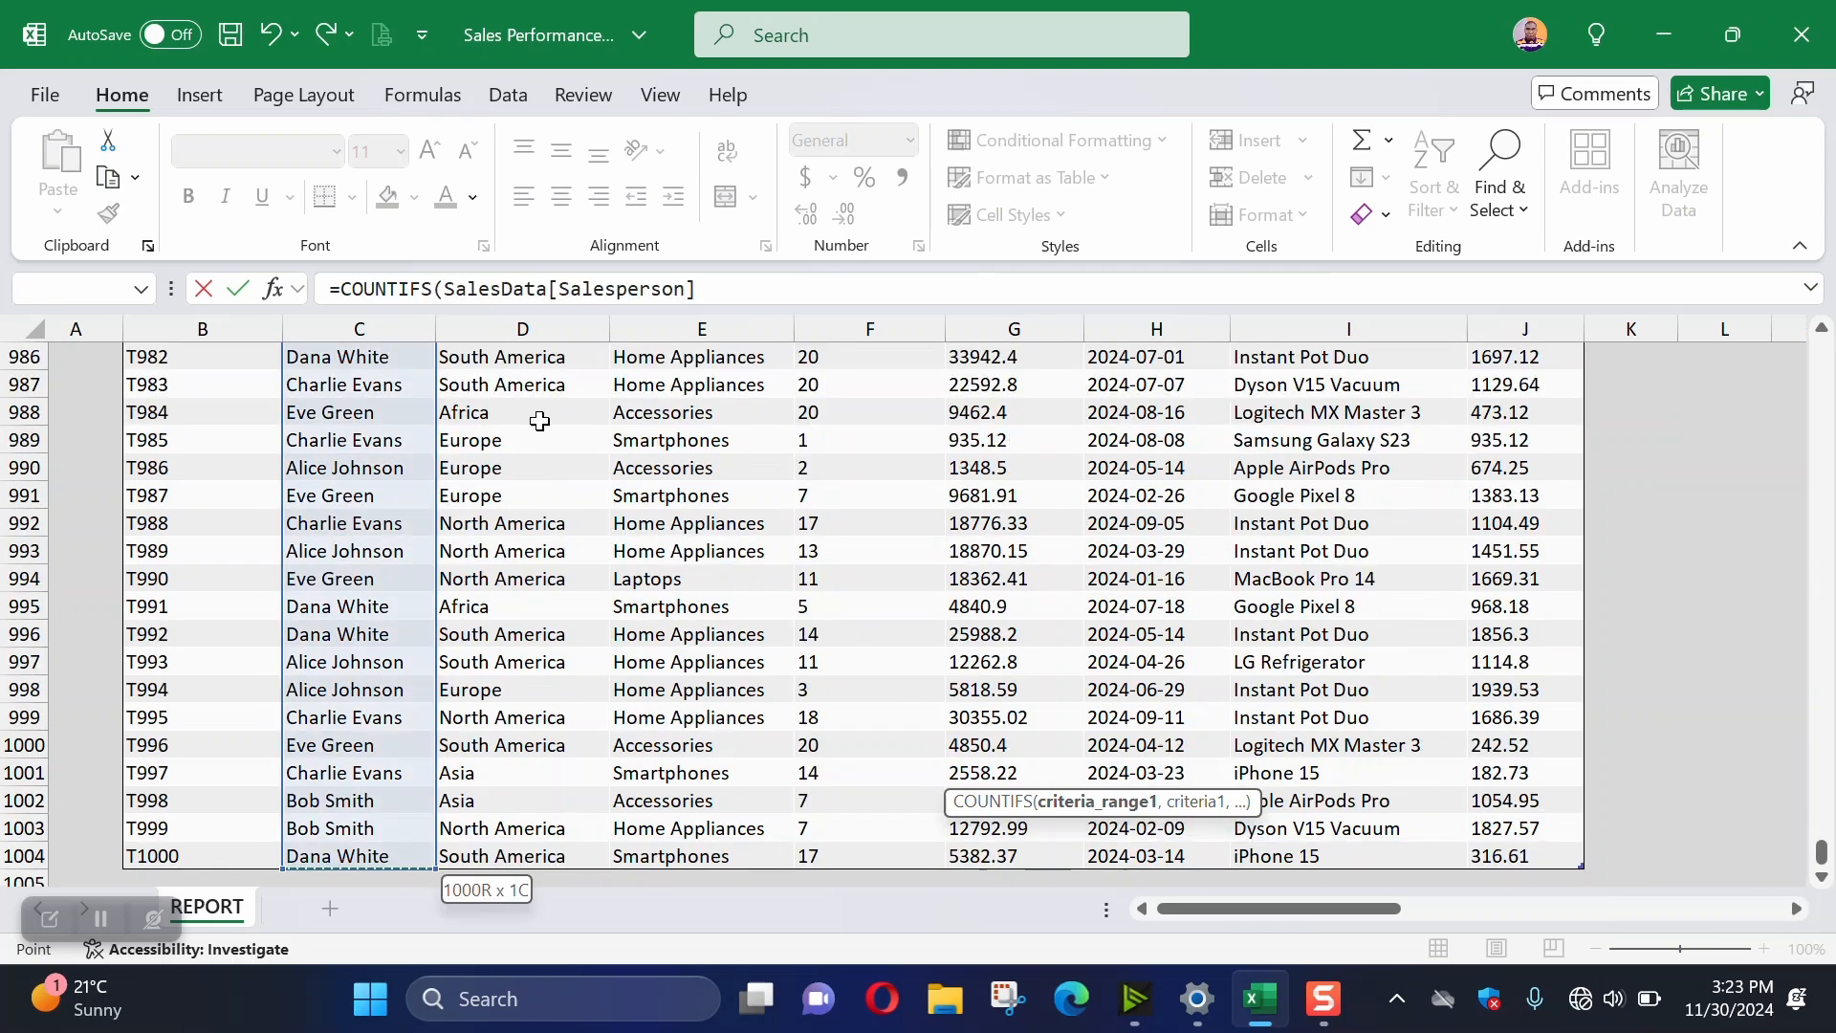
click(699, 287)
text(,)
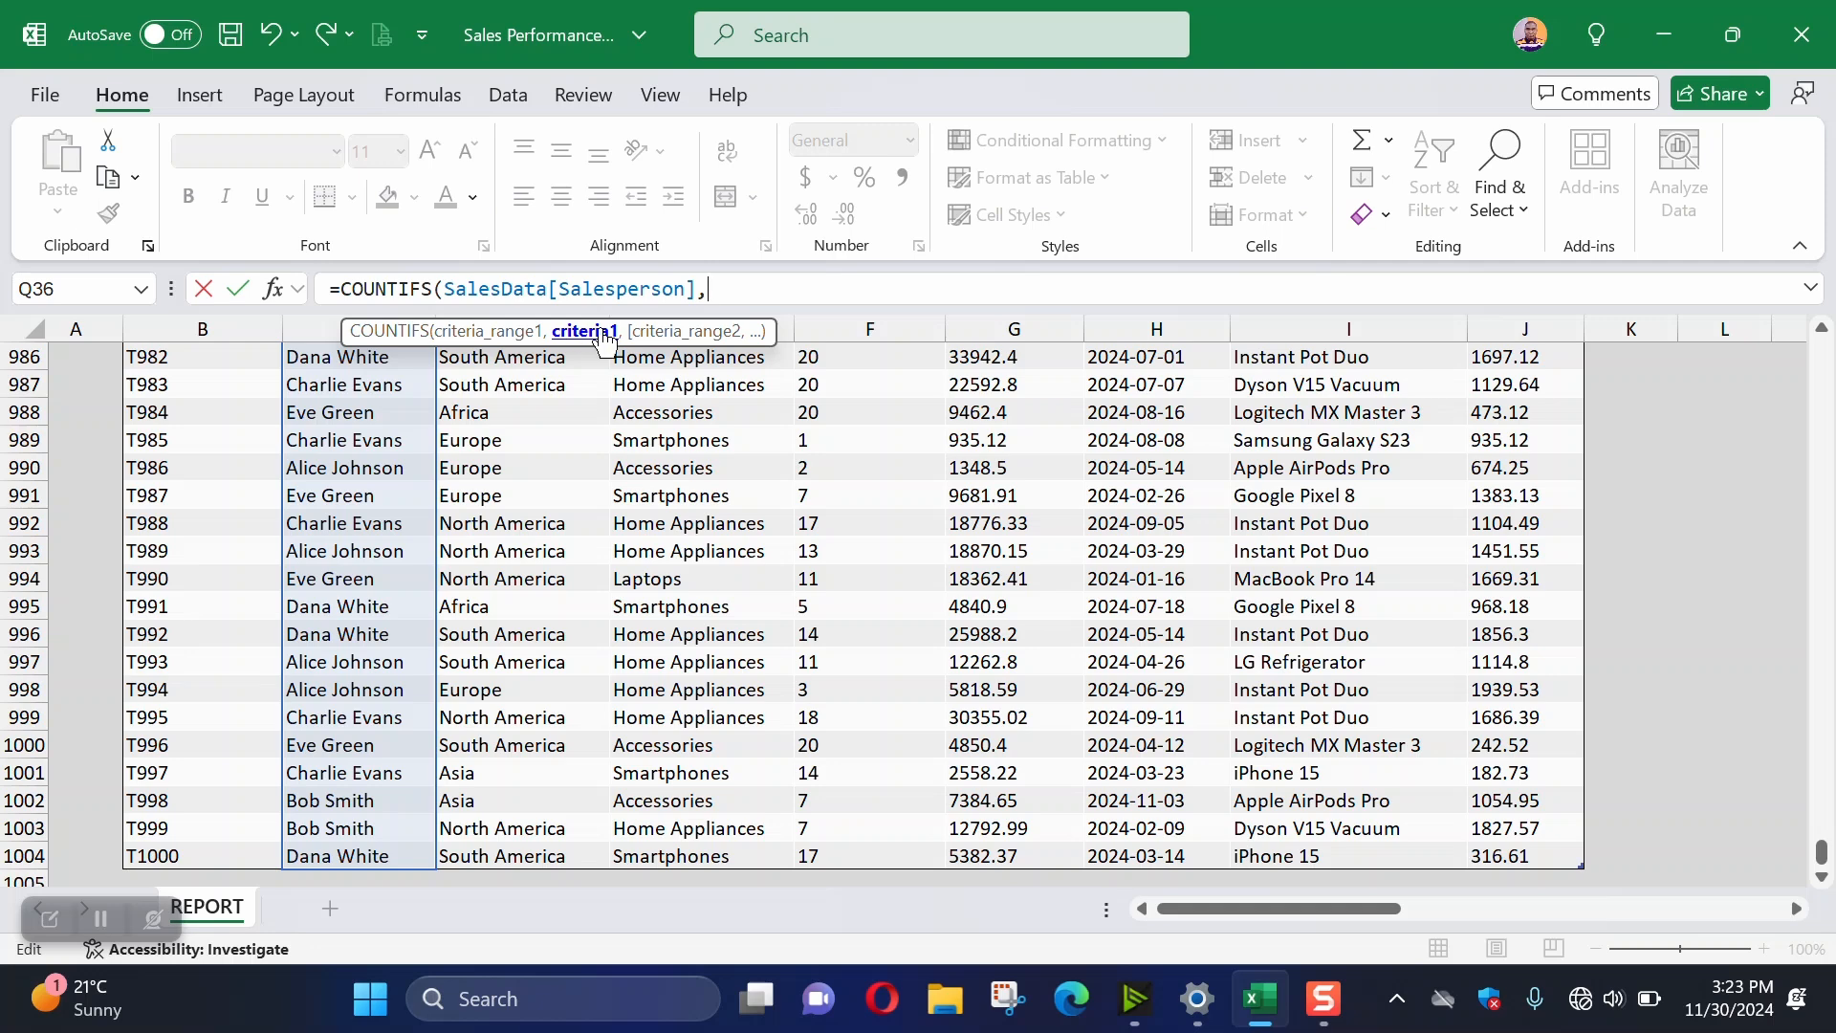
click(353, 613)
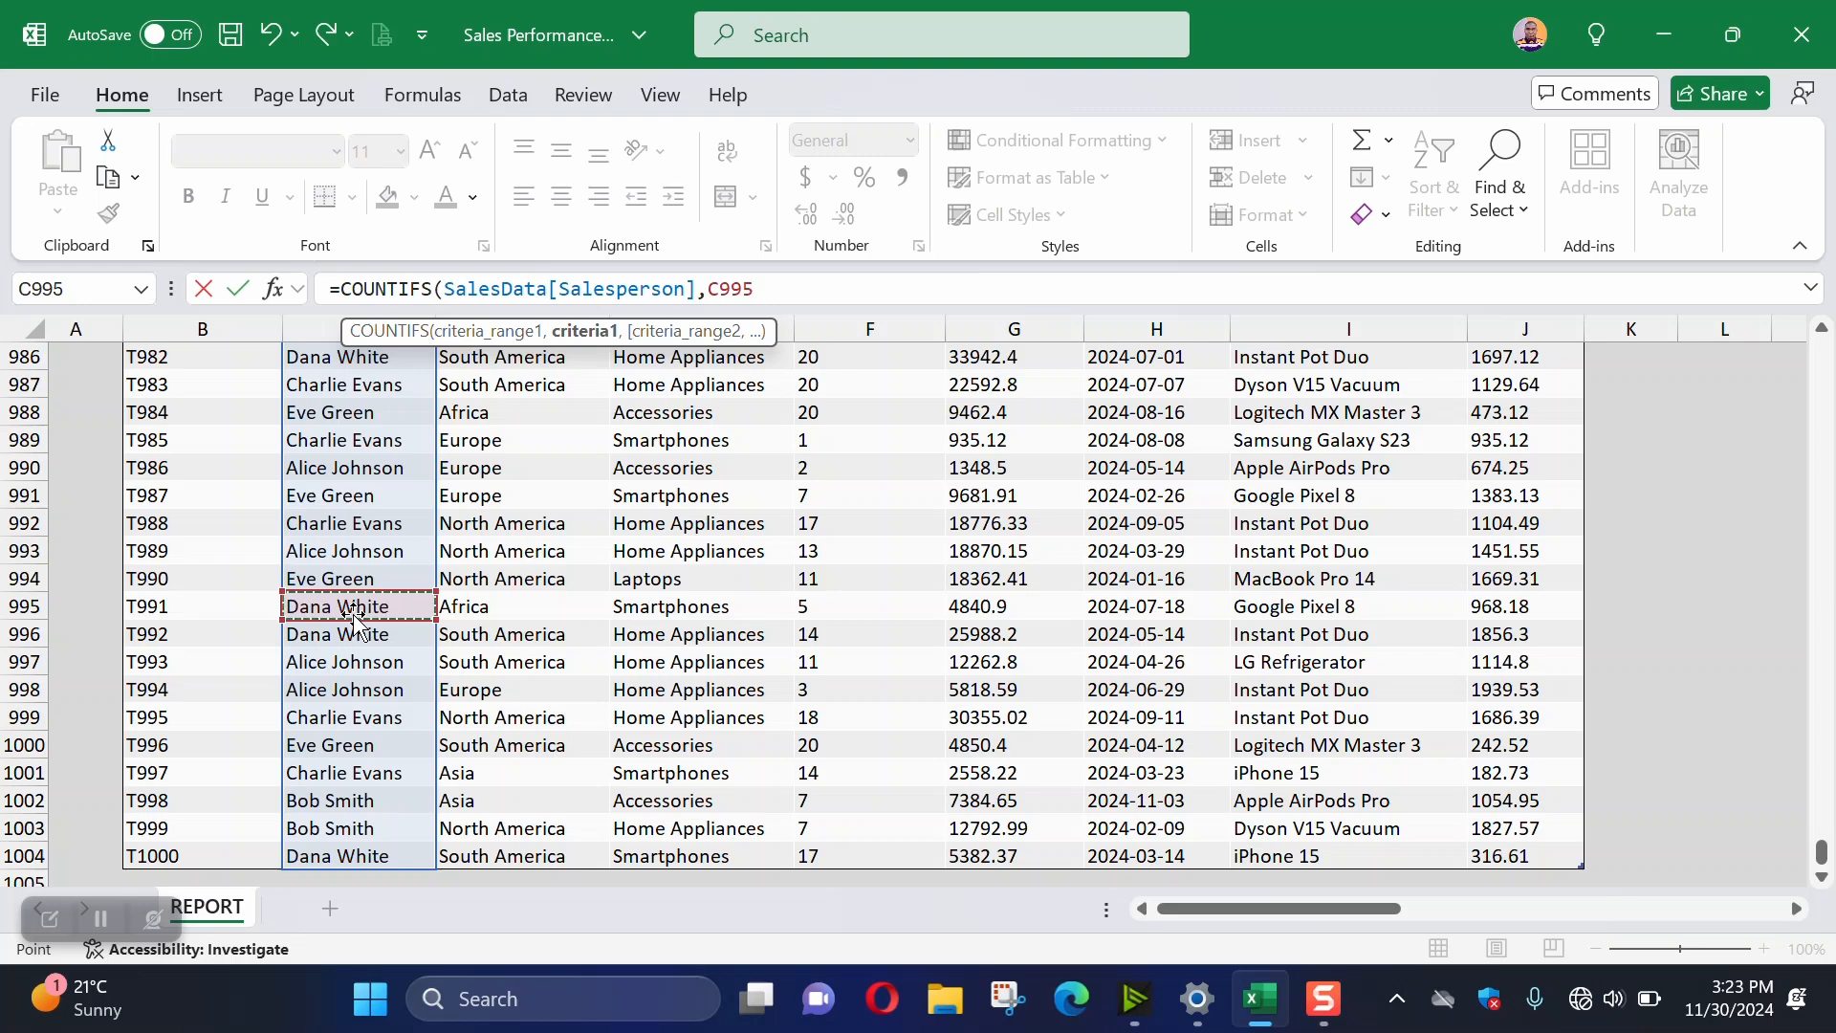
text(,)
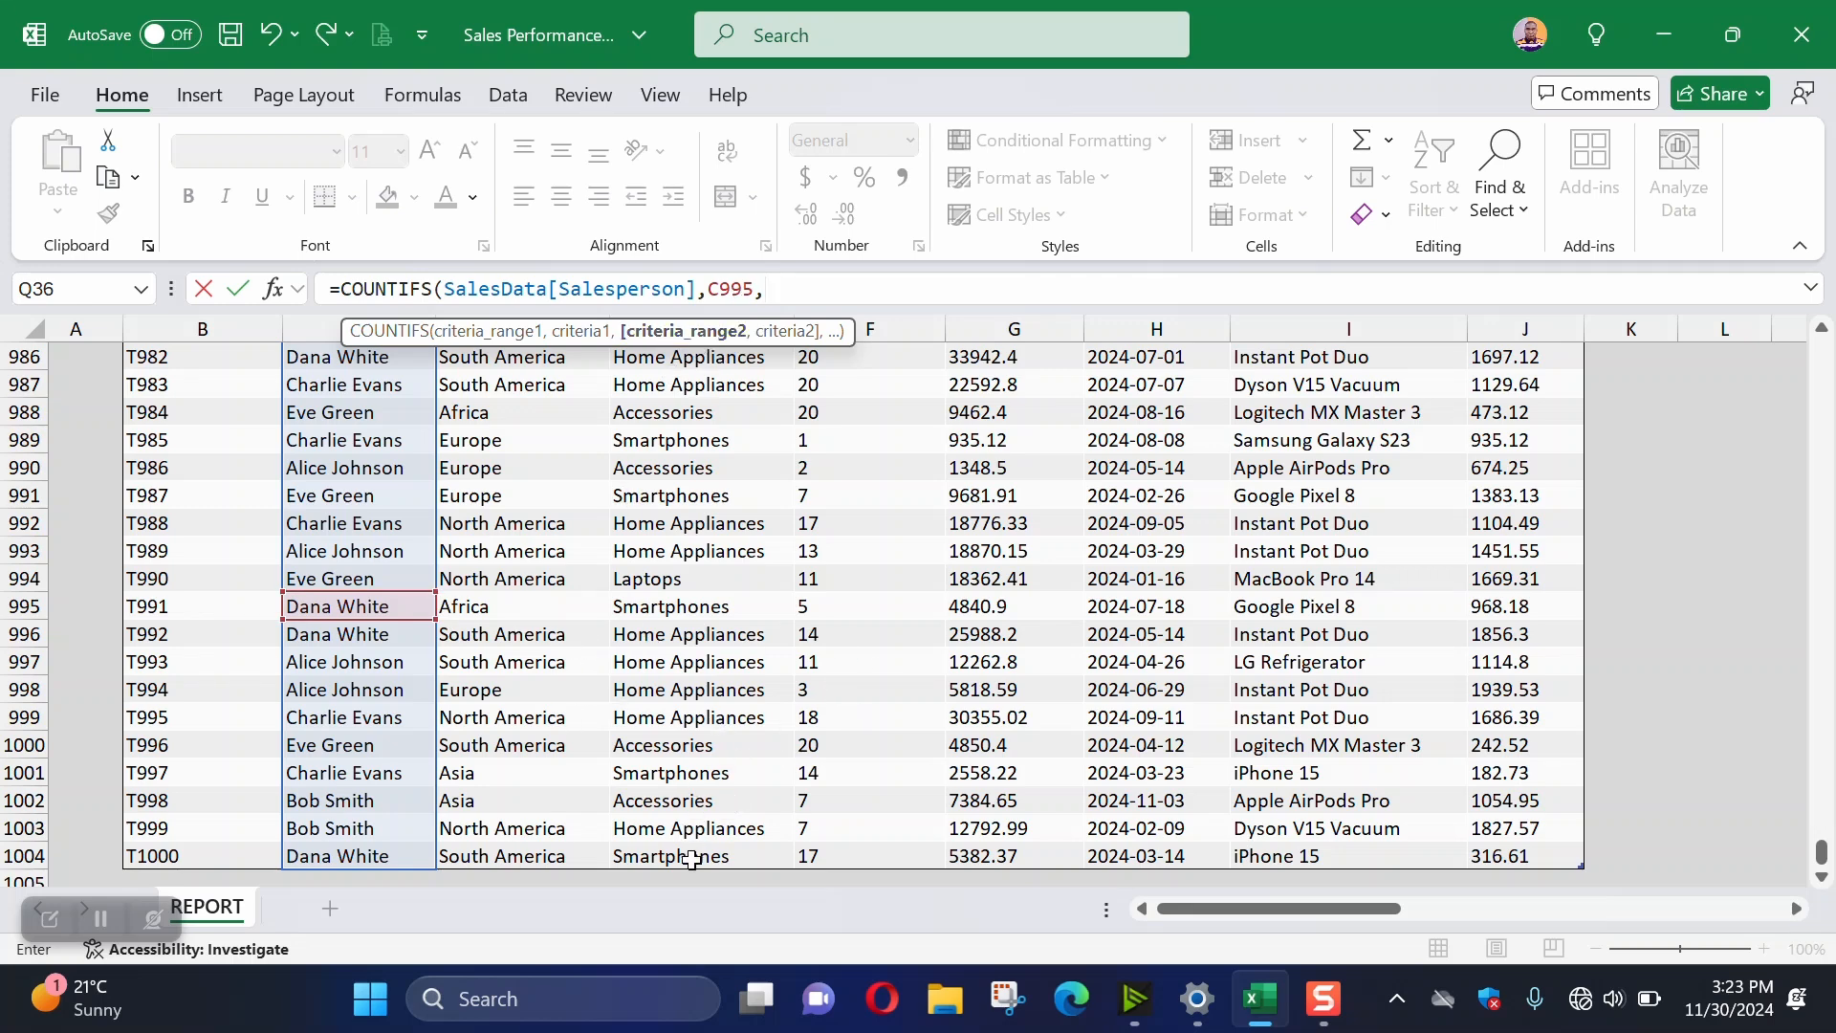
Add SalesData[Product Category] as the second criteria range of the Q36 COUNTIFS with the Laptops cell E7 as its criterion, and commit the formula
scroll(691, 858, up, 5)
scroll(659, 500, down, 6)
click(654, 780)
key(ctrl+shift+Up)
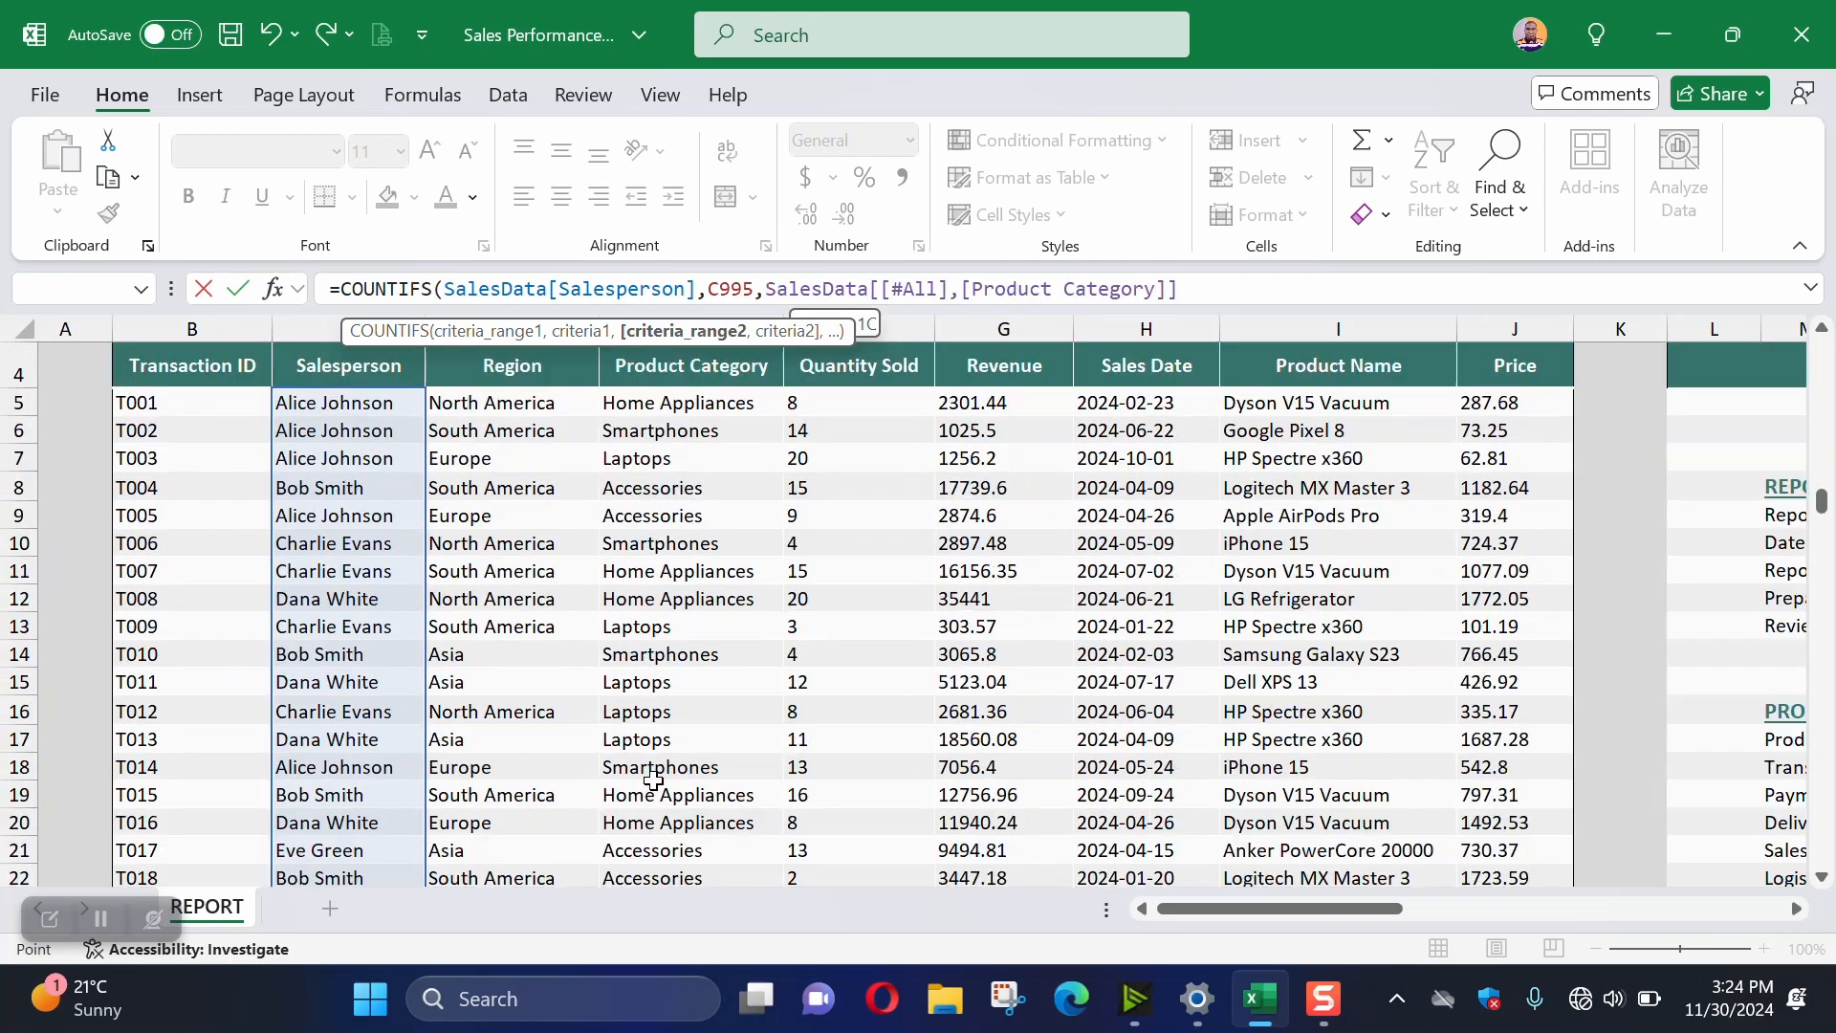
key(shift+Down)
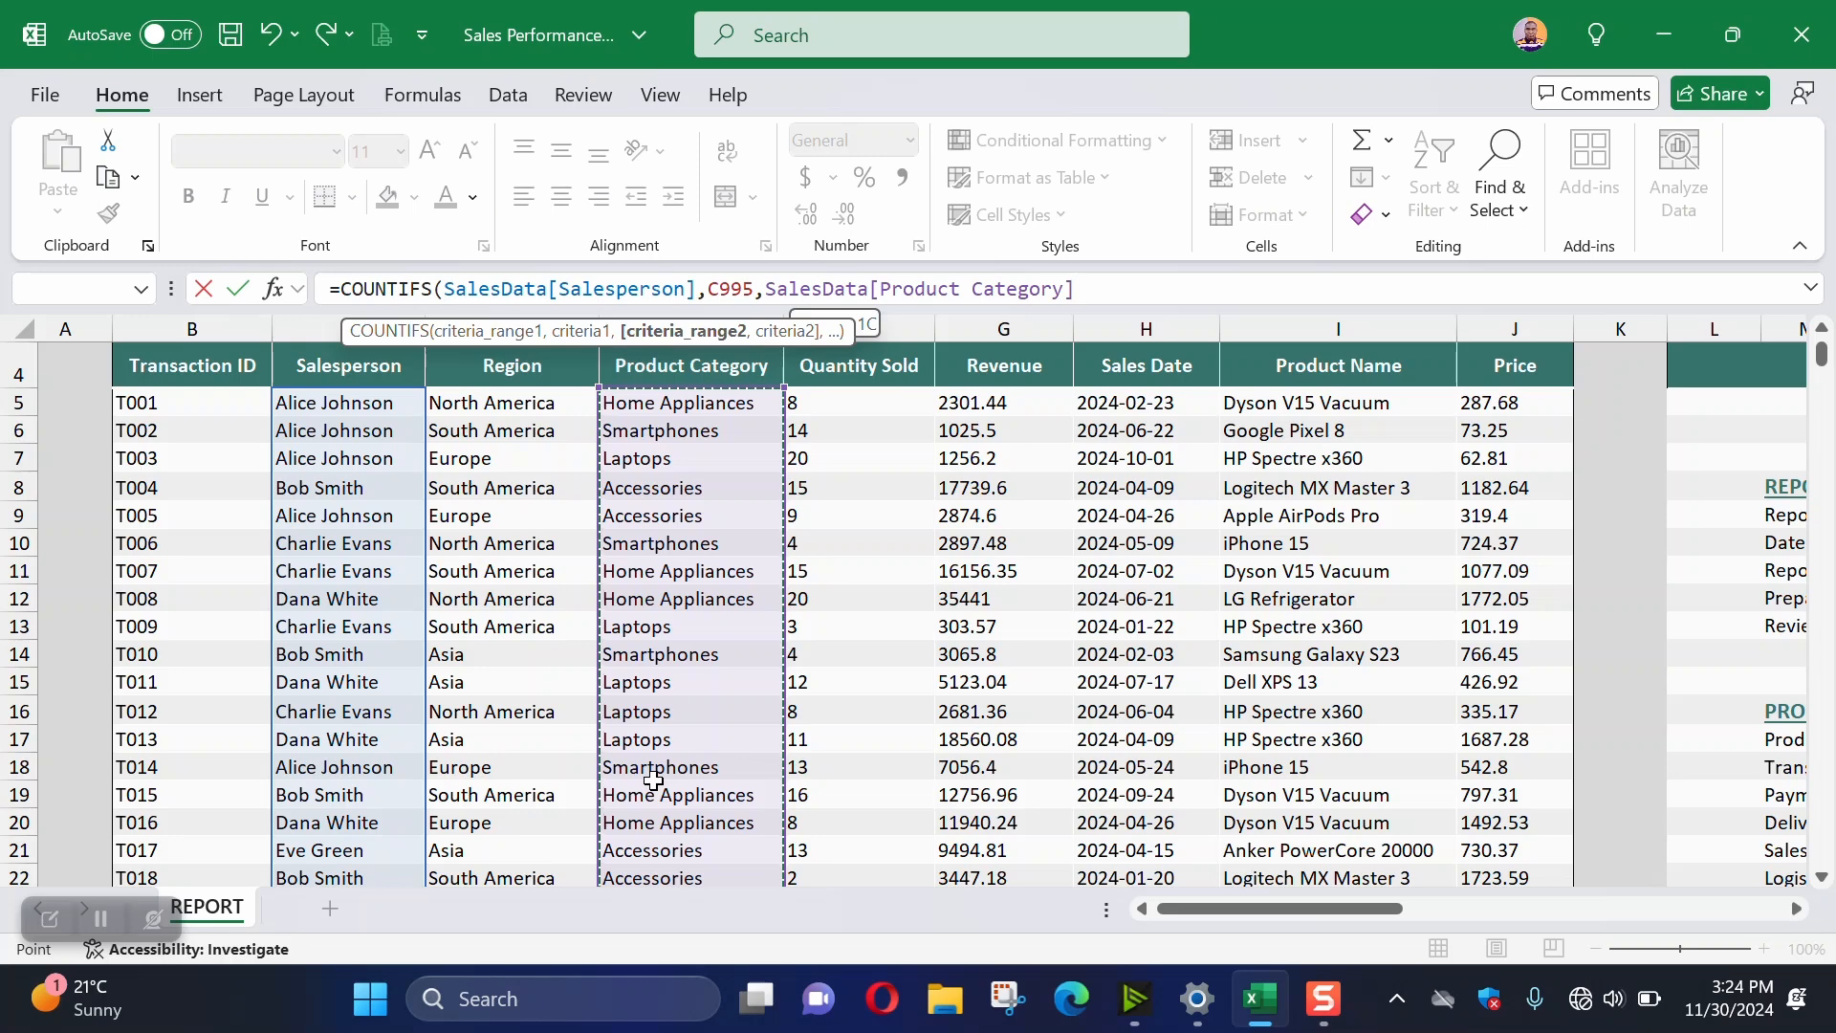
text(,)
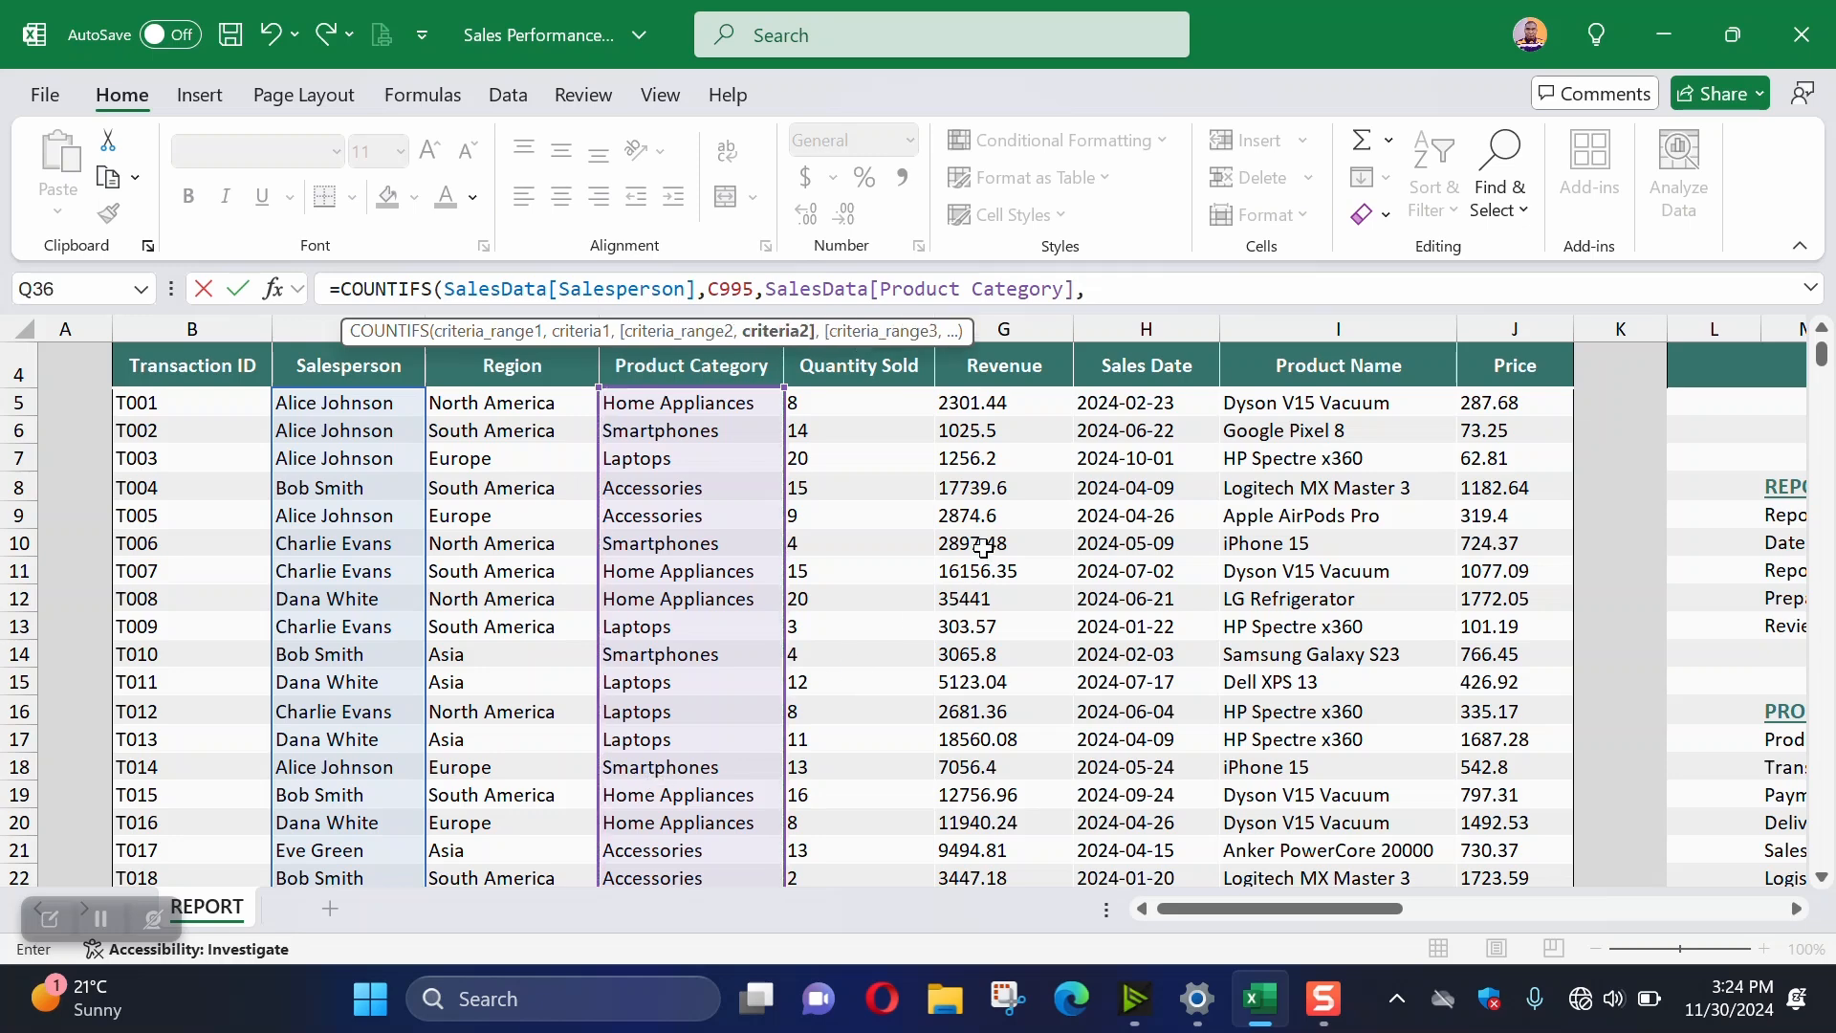
click(676, 457)
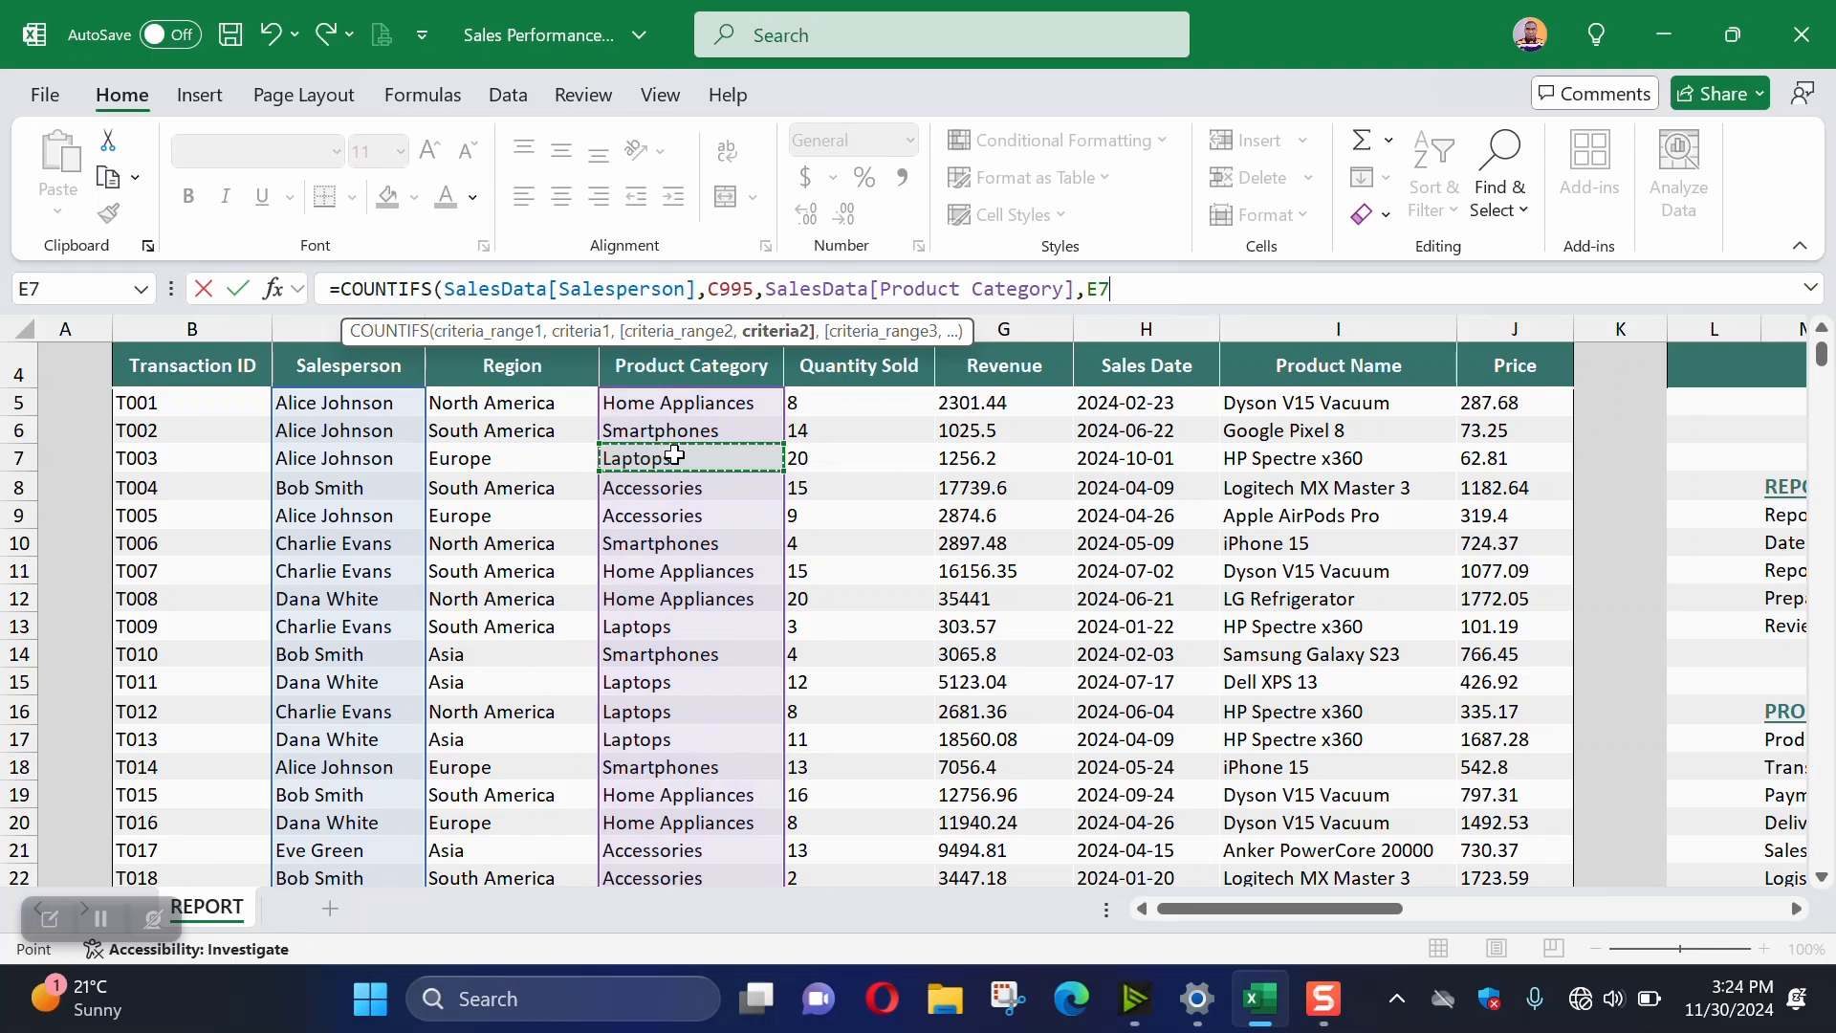
text())
key(Return)
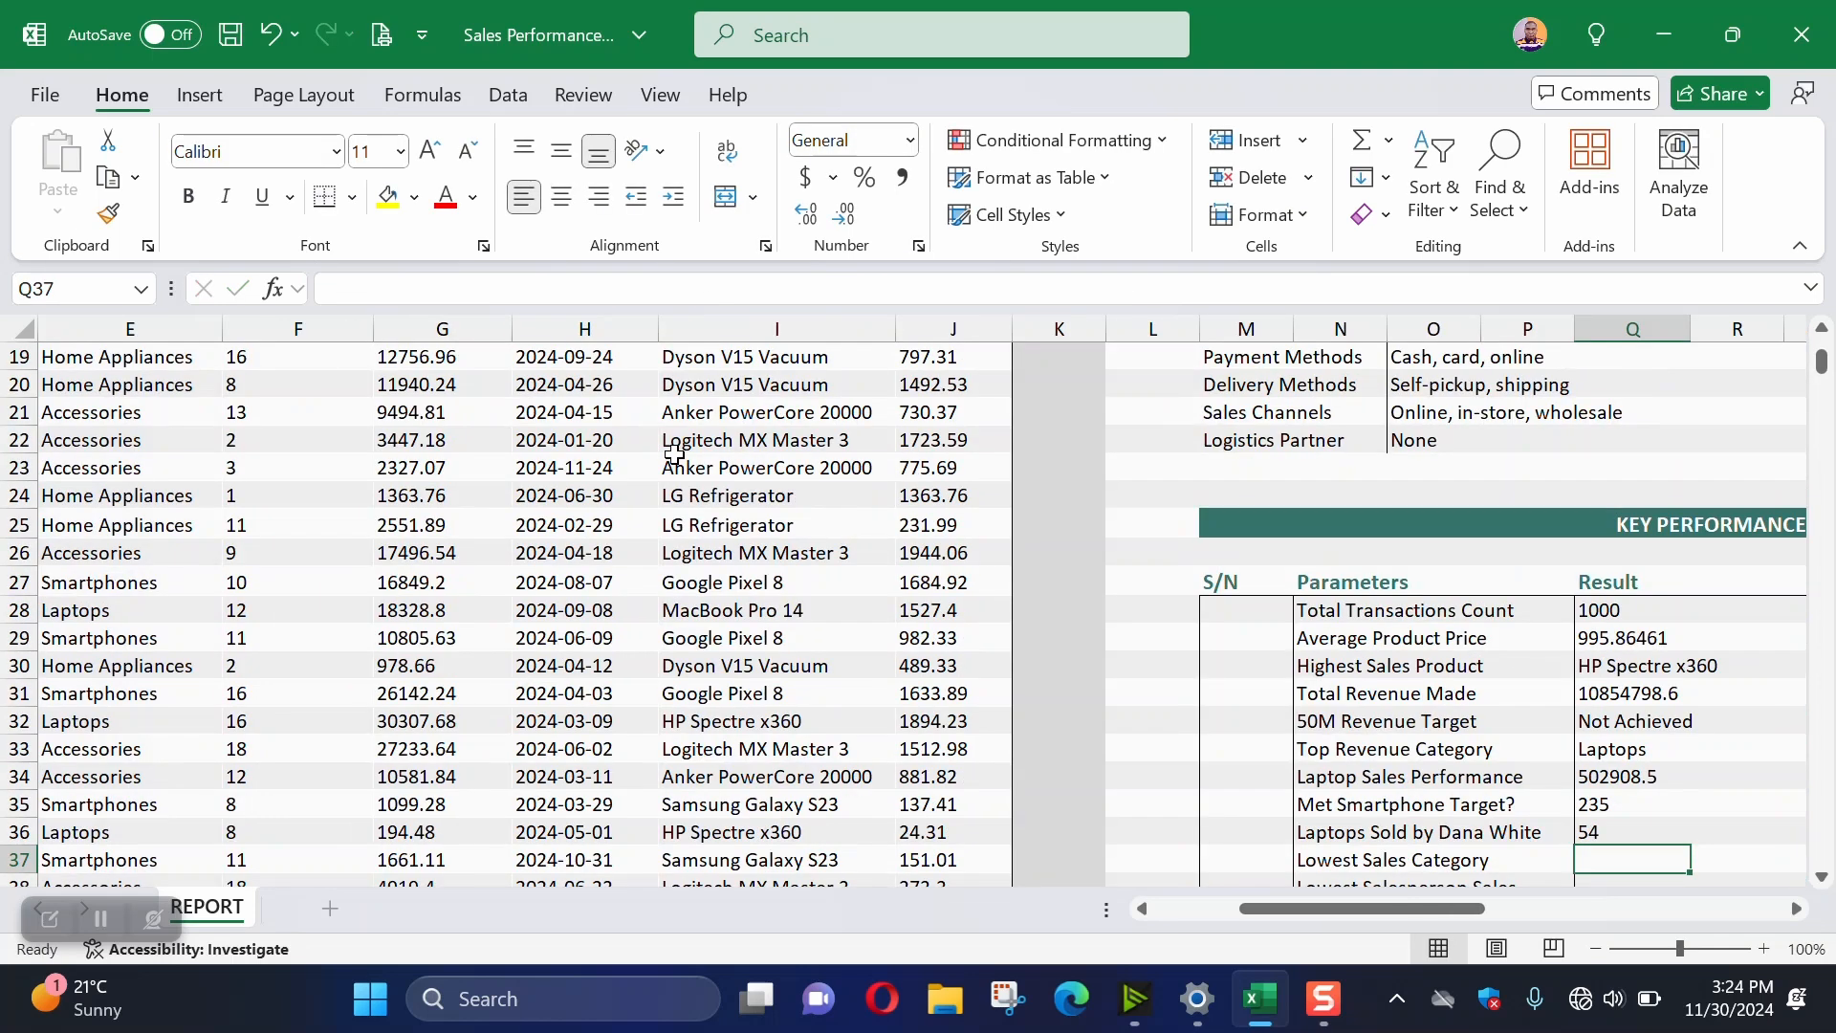
Review the Q36 formula, and consult question 11 on the category with the lowest sales alongside the Lowest Sales Category row
click(1602, 832)
drag(1421, 911, 1623, 912)
scroll(1604, 795, up, 4)
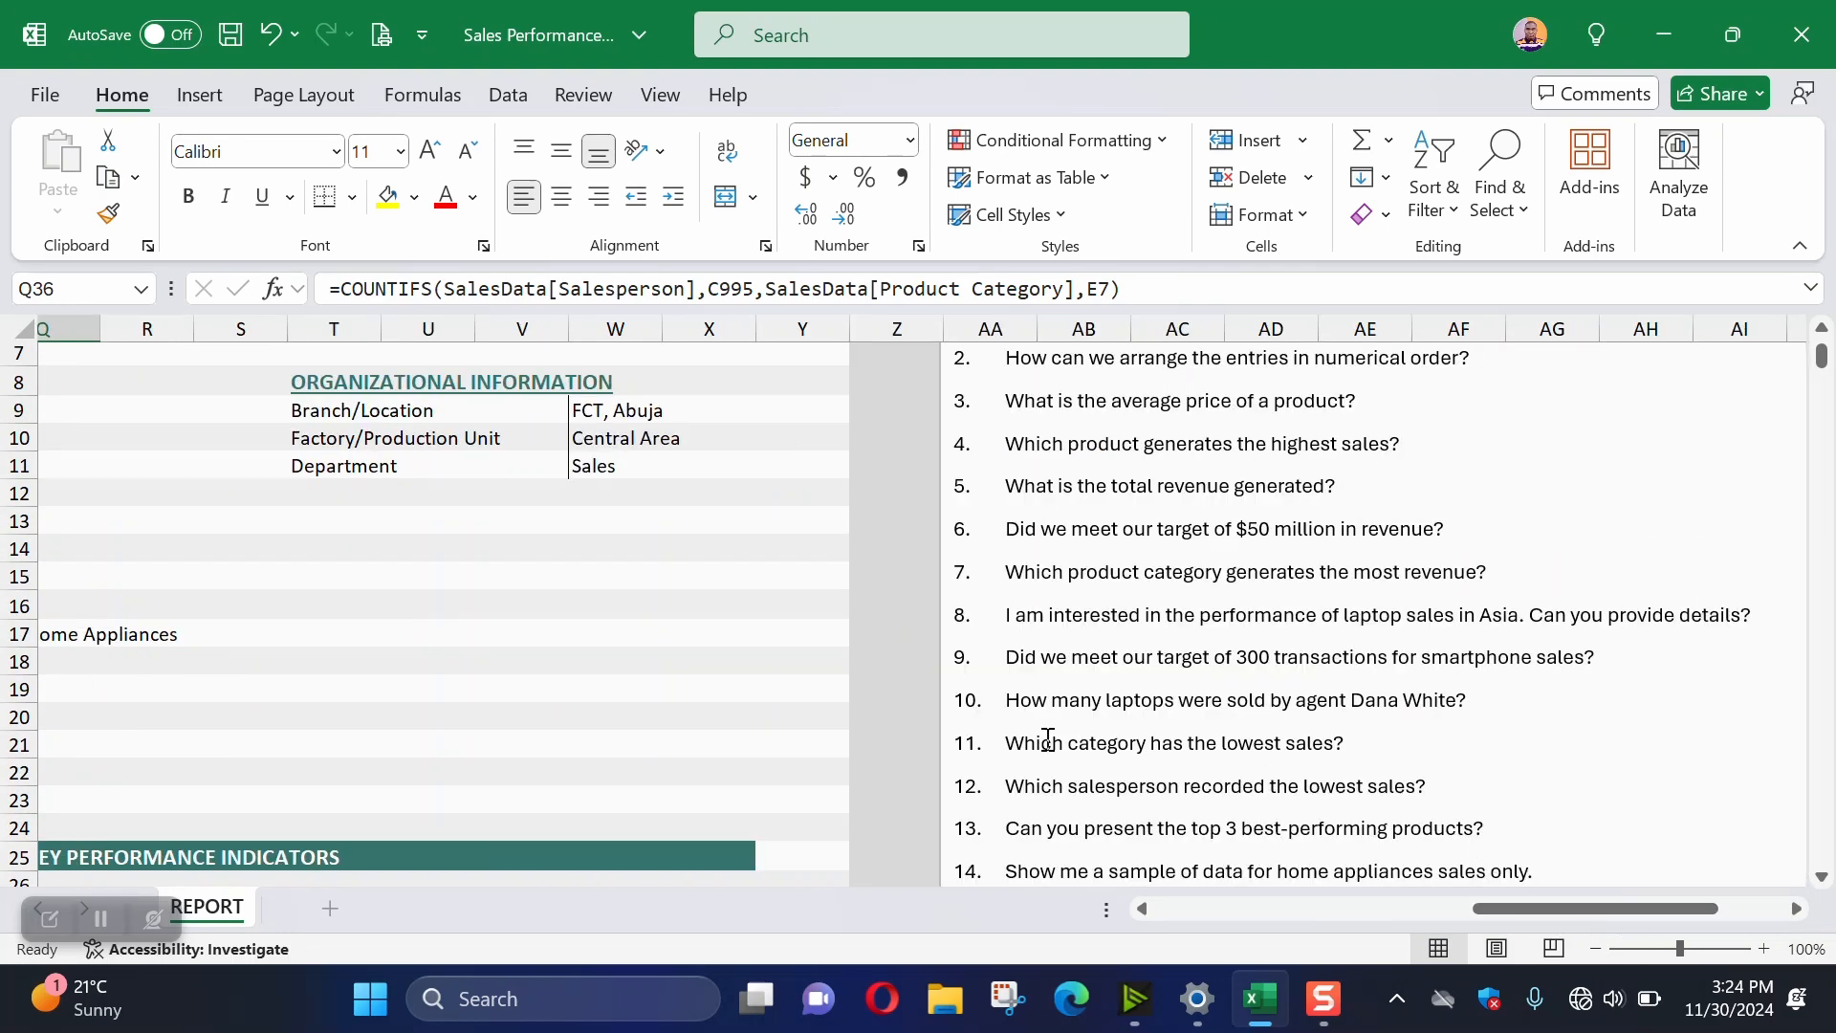
drag(1501, 903, 1374, 900)
scroll(956, 779, down, 8)
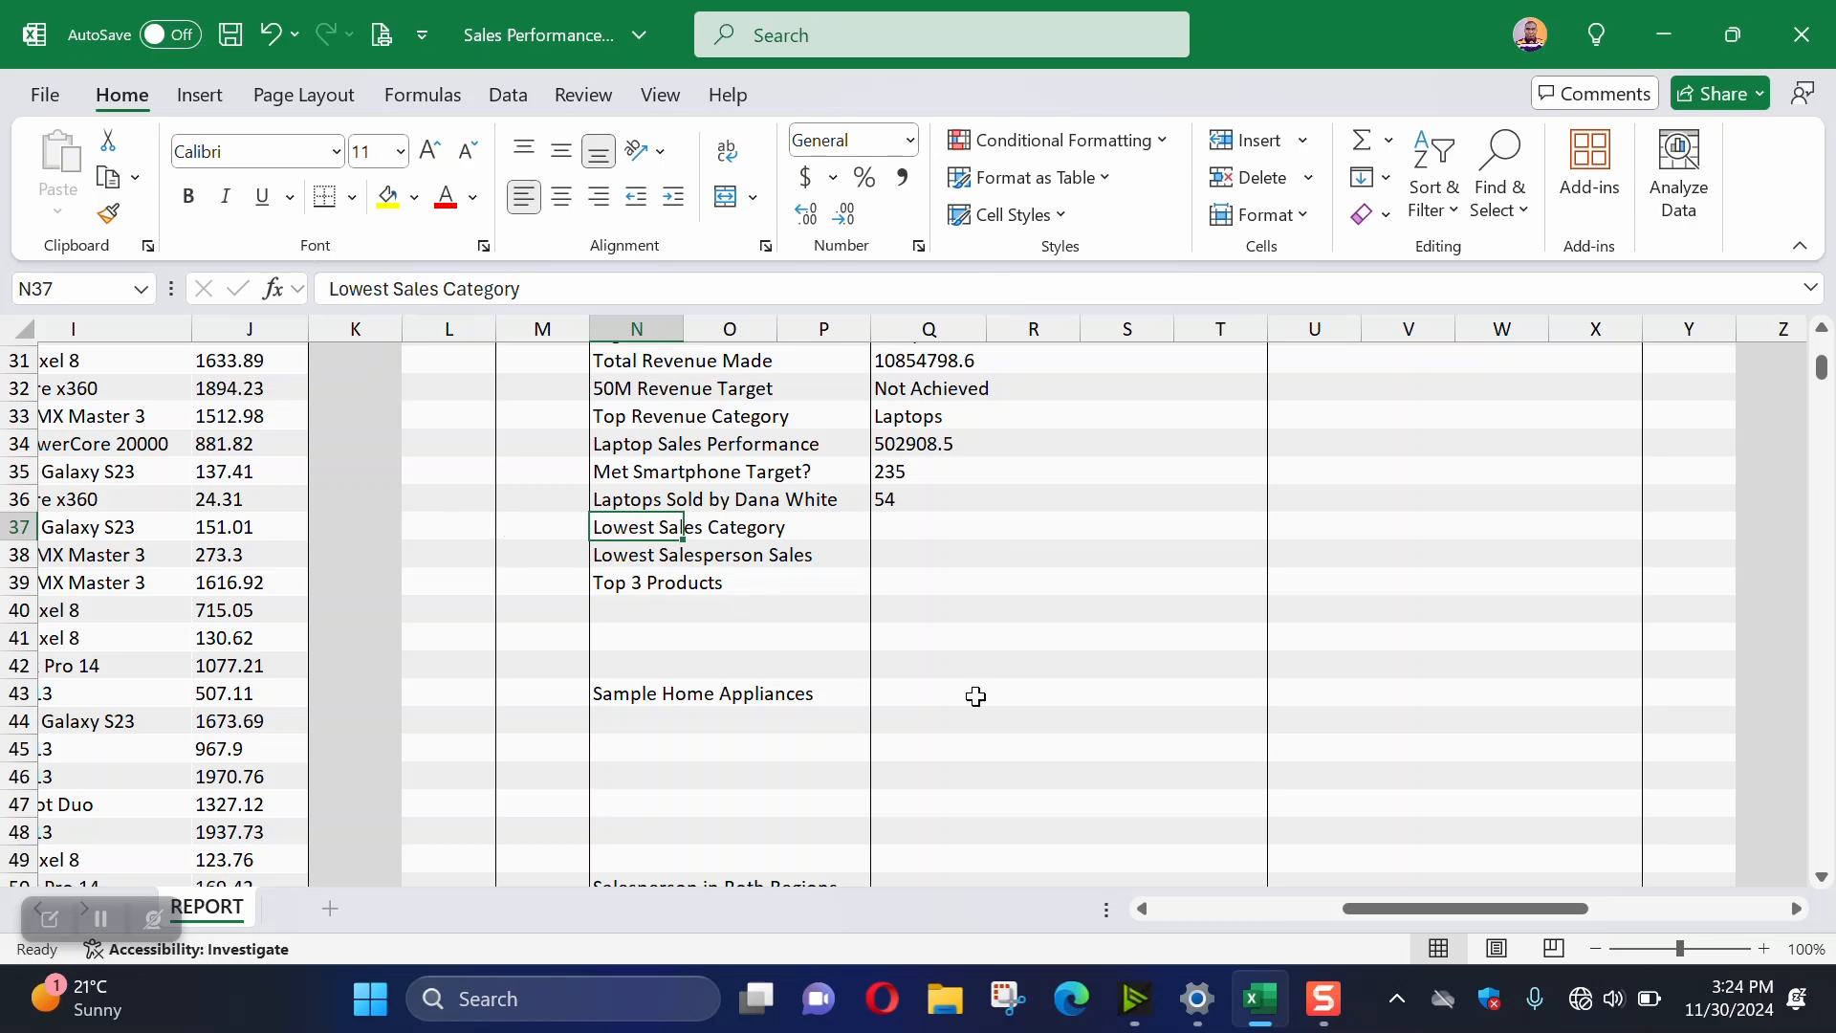
drag(1522, 920, 1643, 898)
scroll(1284, 571, up, 5)
scroll(1284, 571, up, 3)
scroll(1099, 697, down, 2)
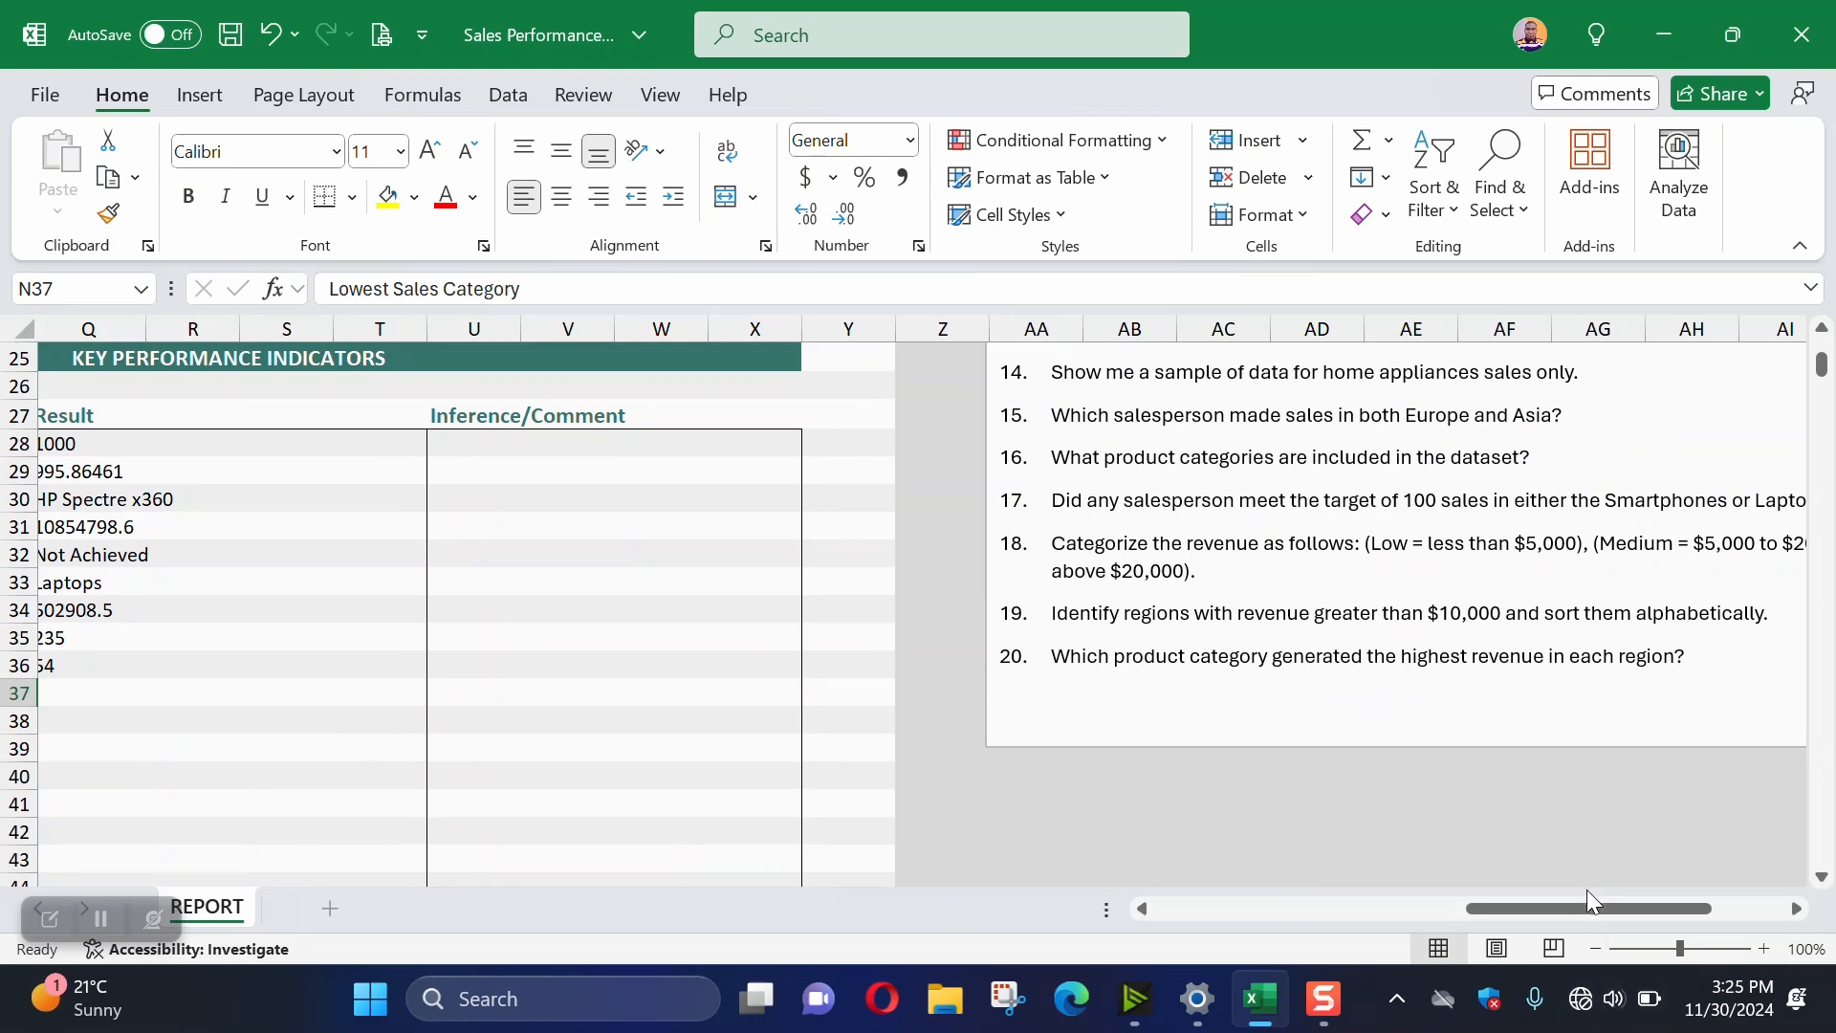
Enter a MIN function over SalesData[Revenue] in Q37 for Lowest Sales Category
drag(1586, 898, 1442, 902)
click(1090, 690)
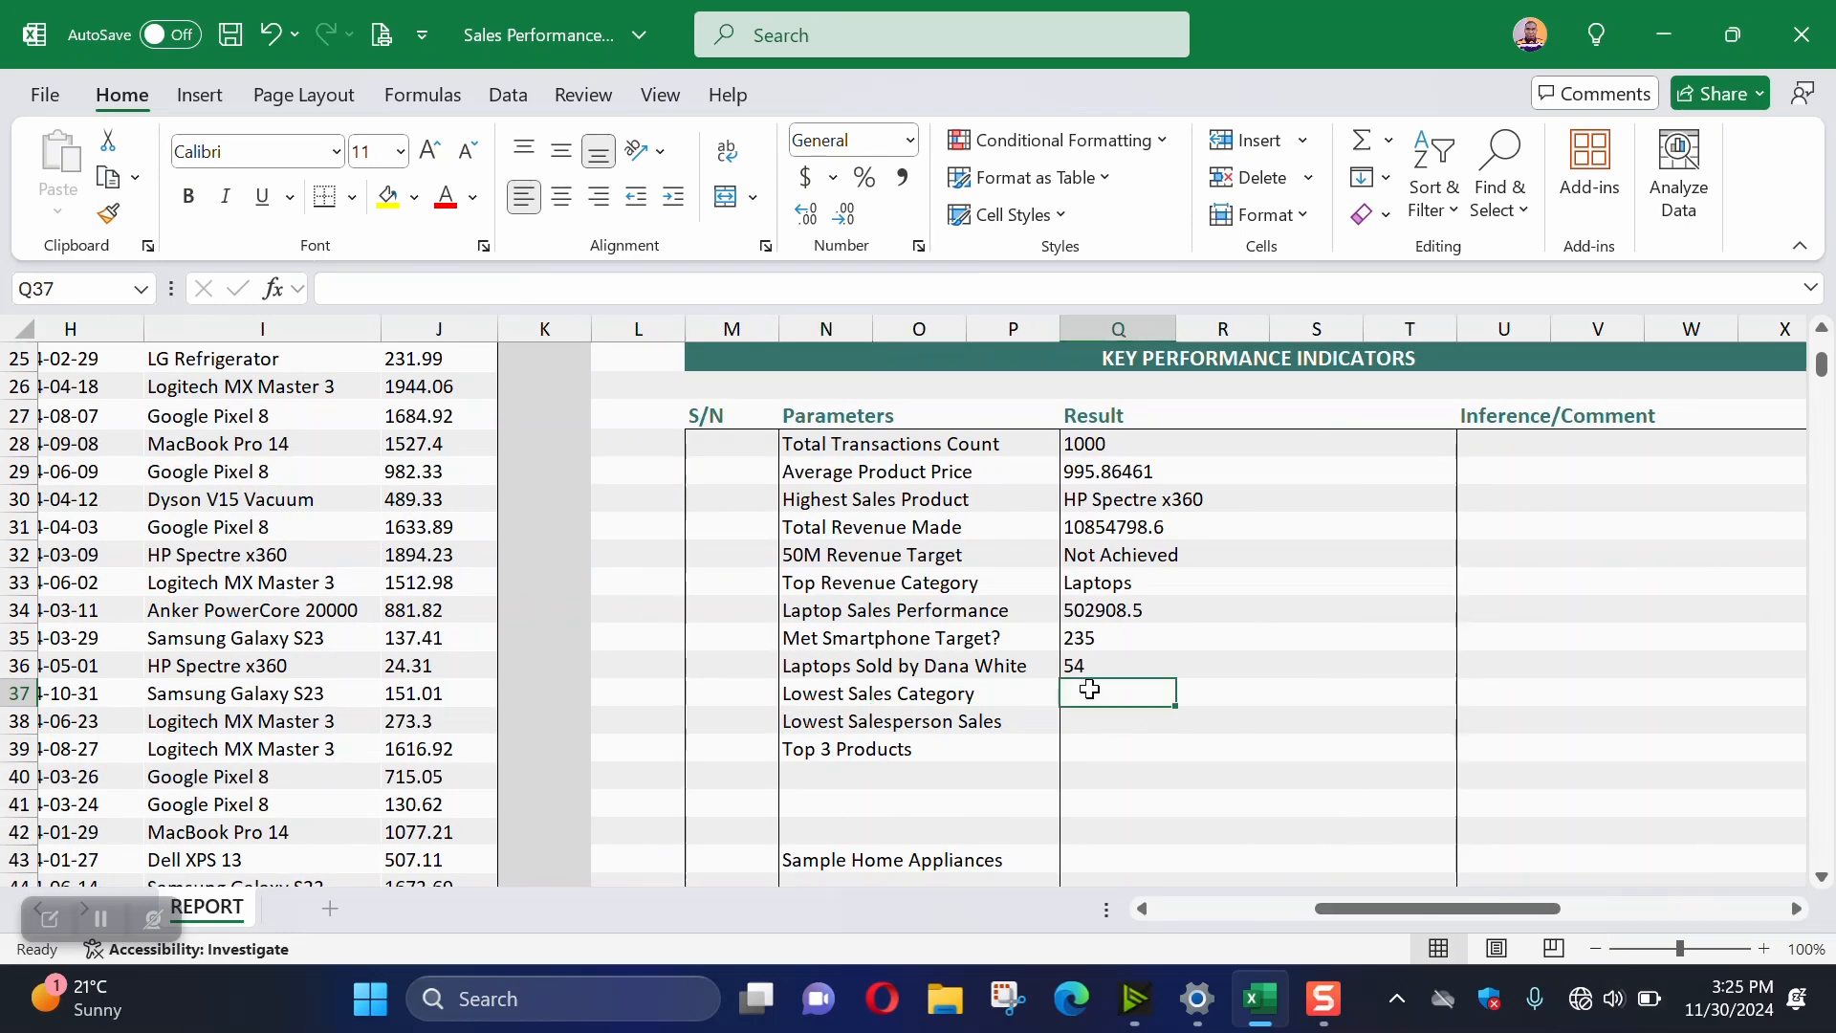
text(=min)
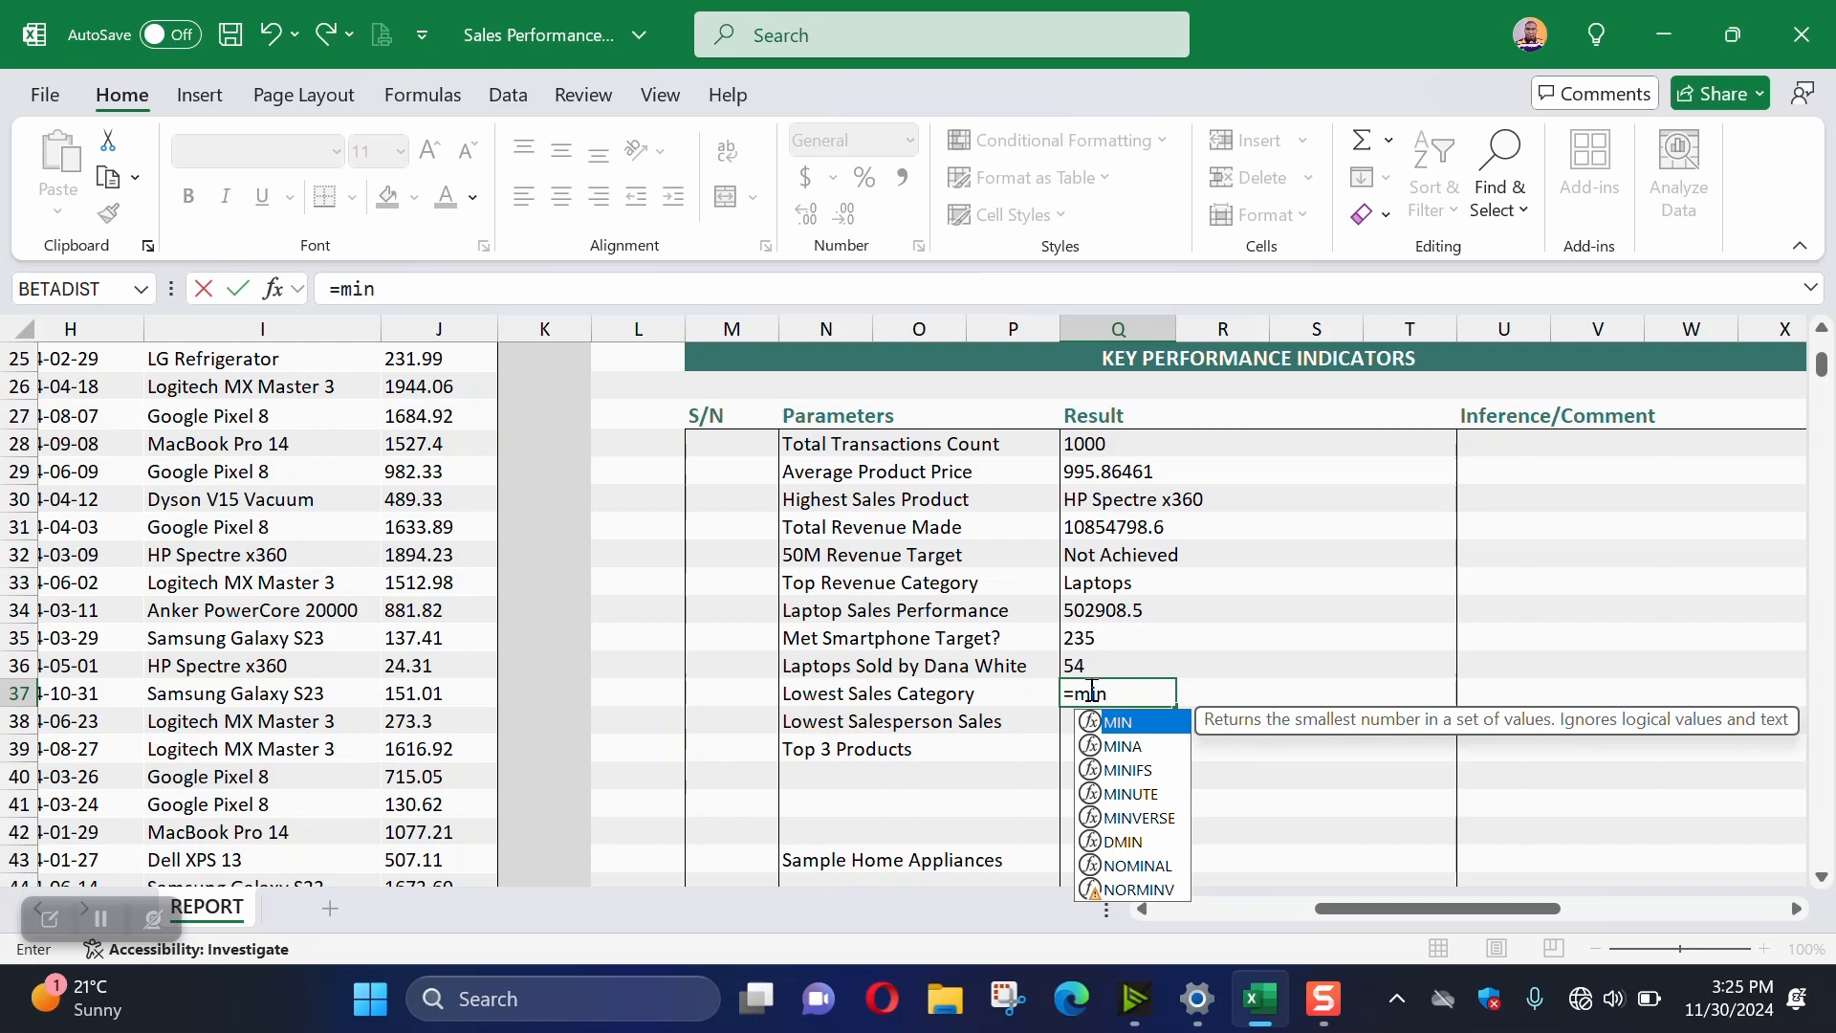
key(Tab)
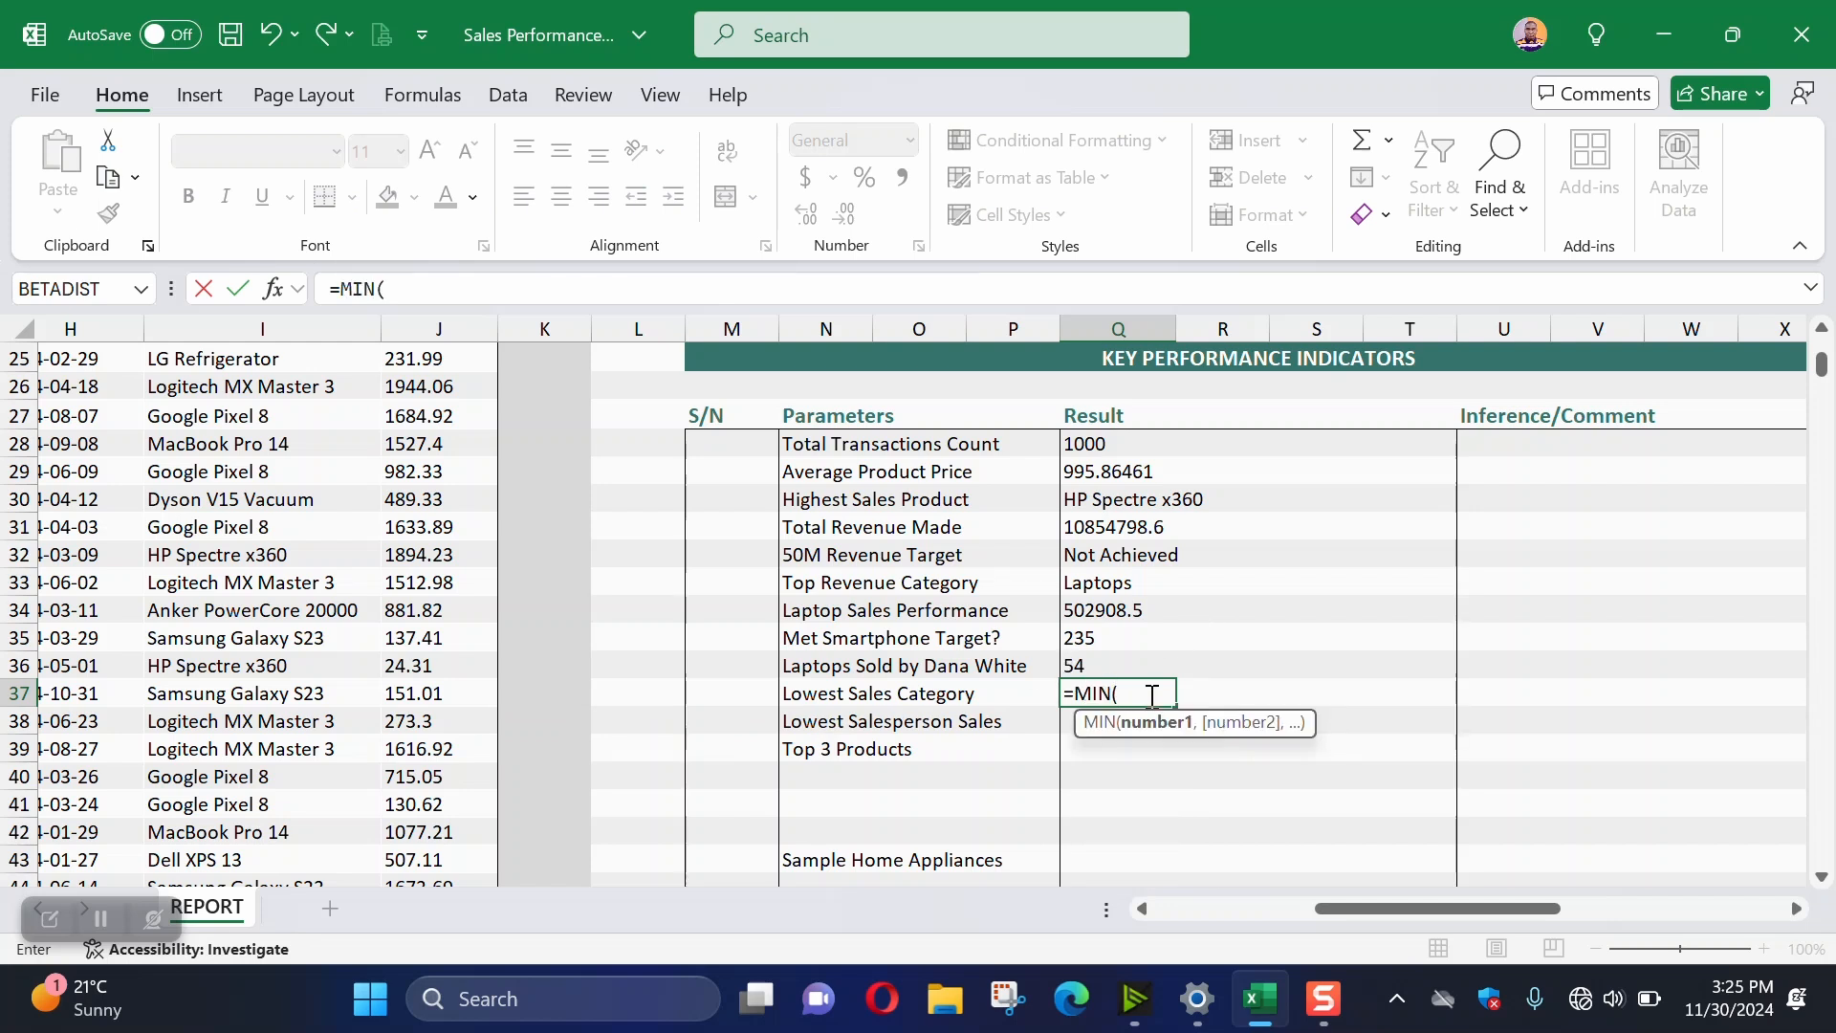
drag(1398, 910, 1264, 906)
scroll(772, 651, up, 8)
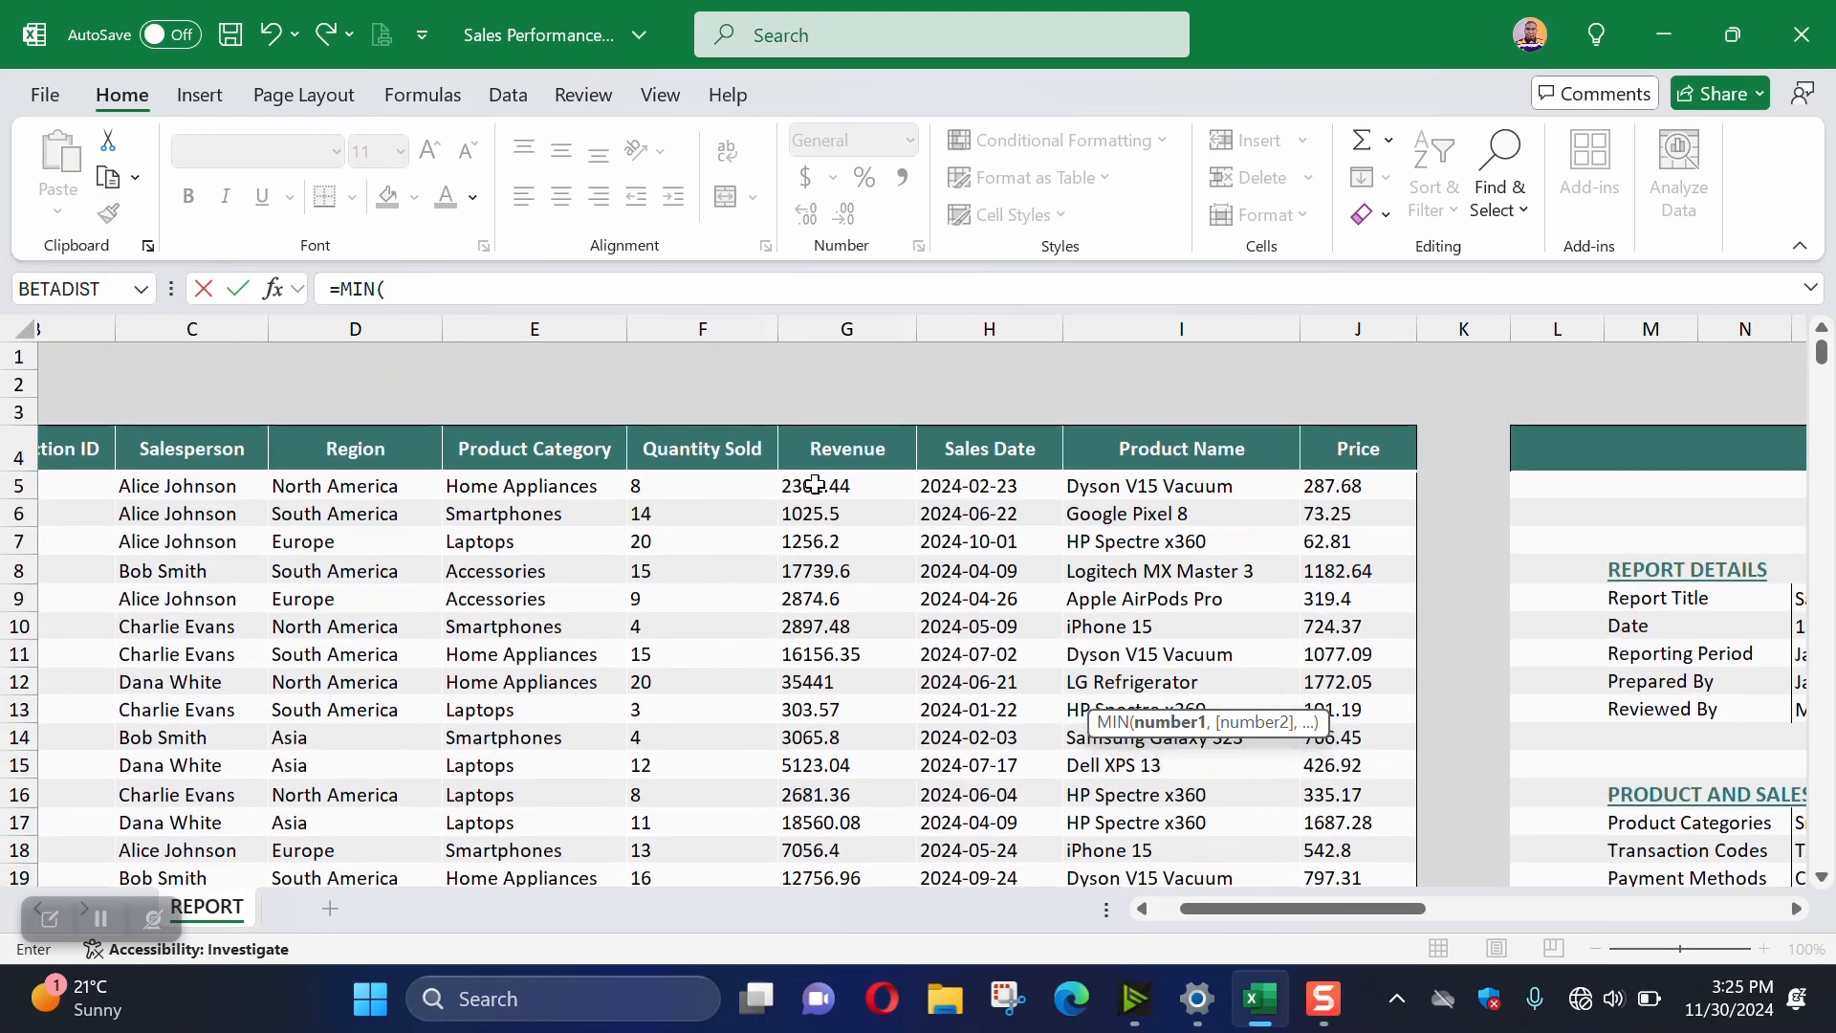
click(815, 485)
key(ctrl+shift+Down)
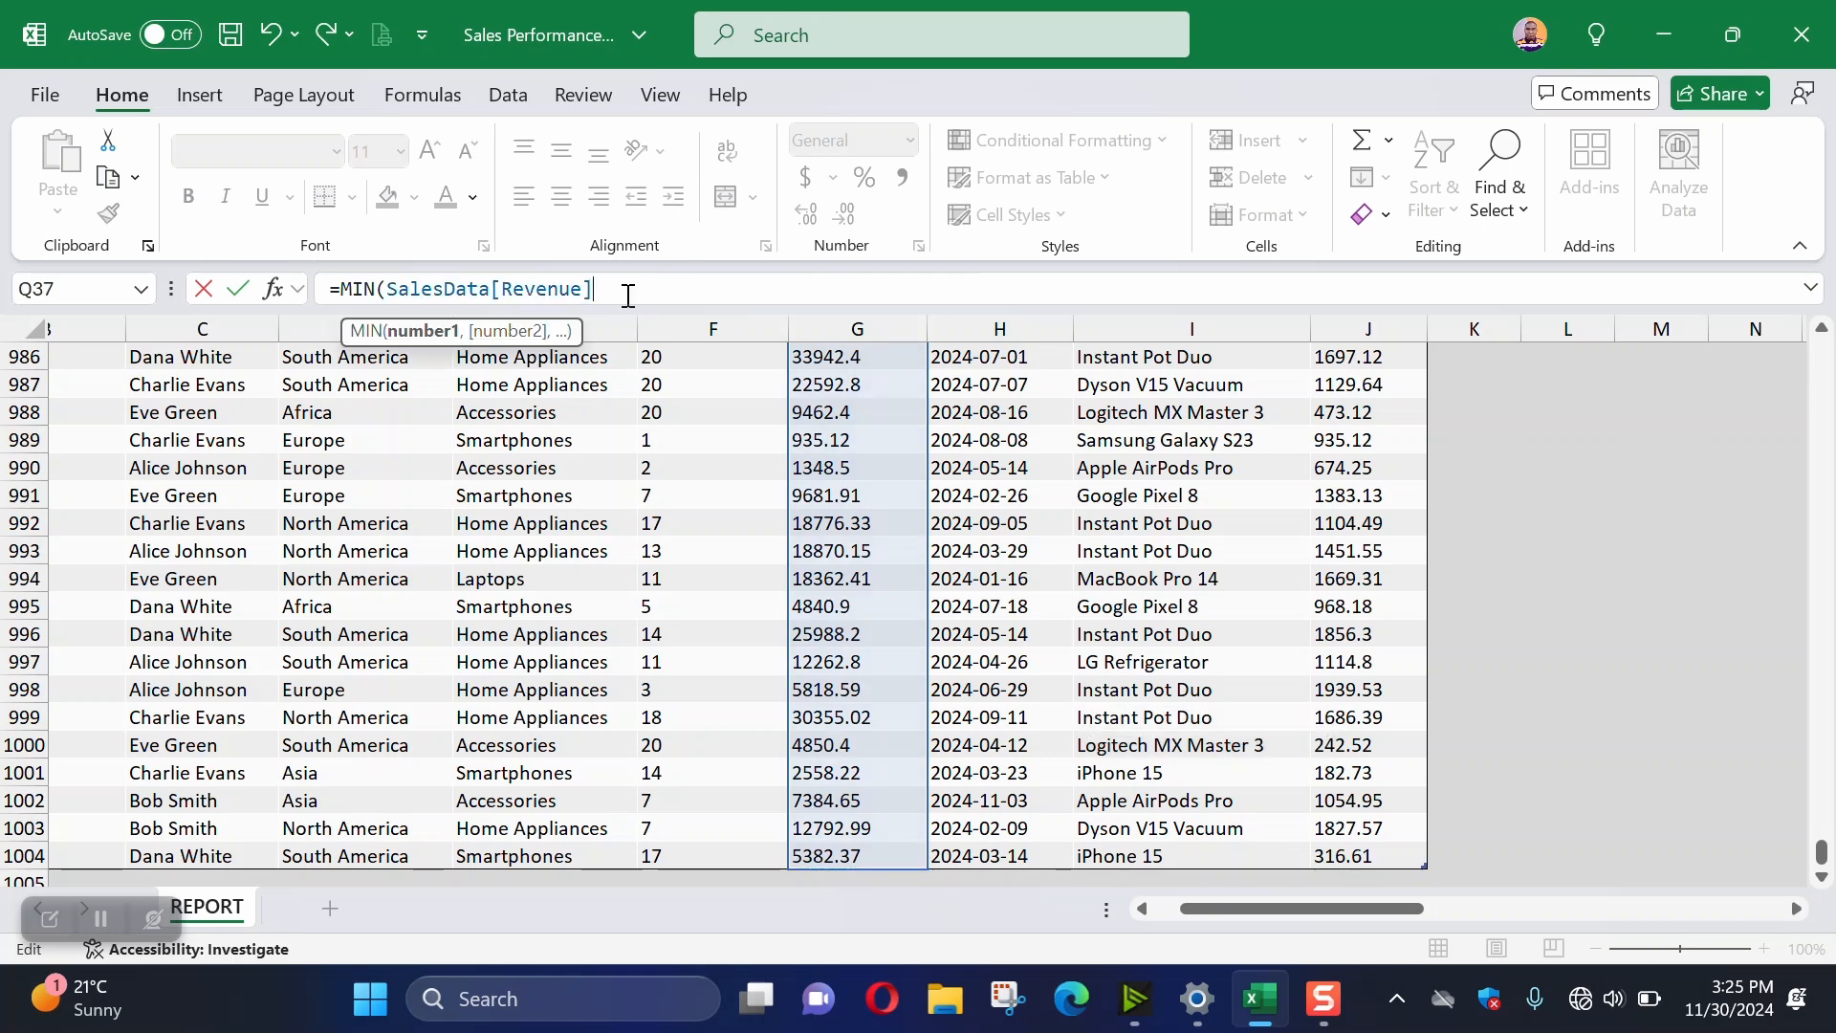
text())
drag(604, 288, 341, 291)
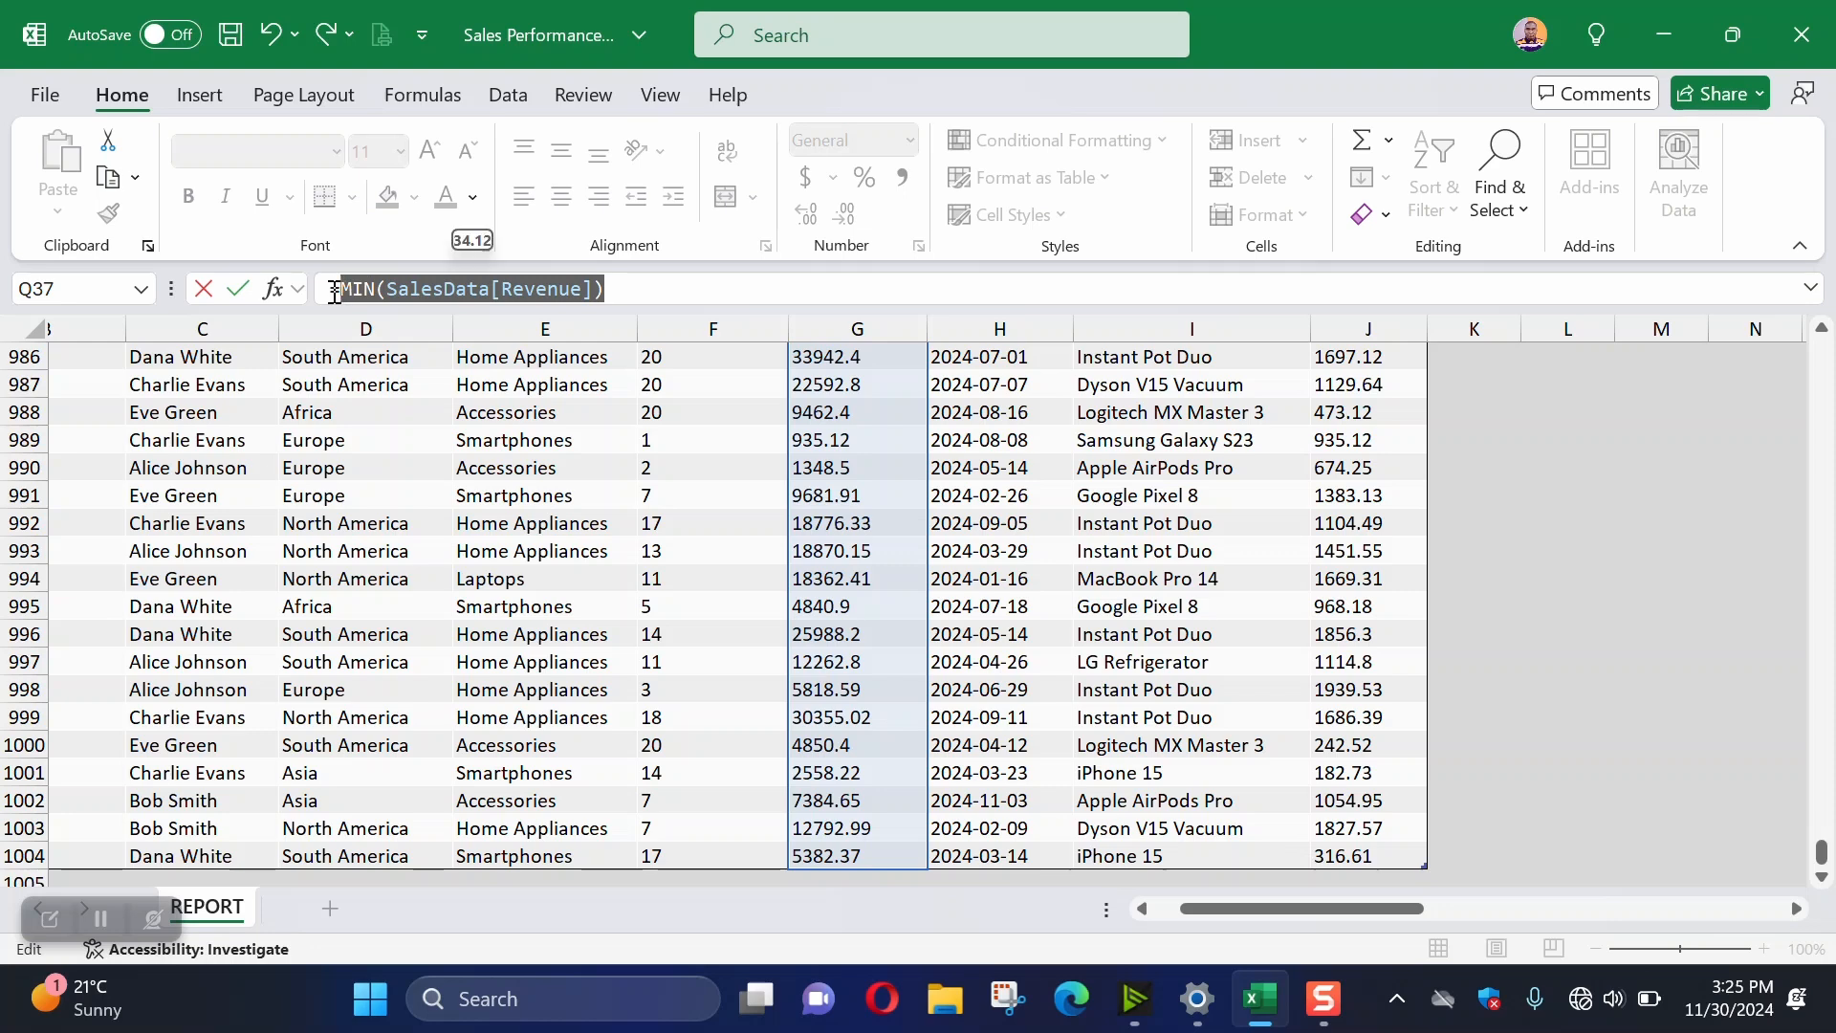
click(335, 291)
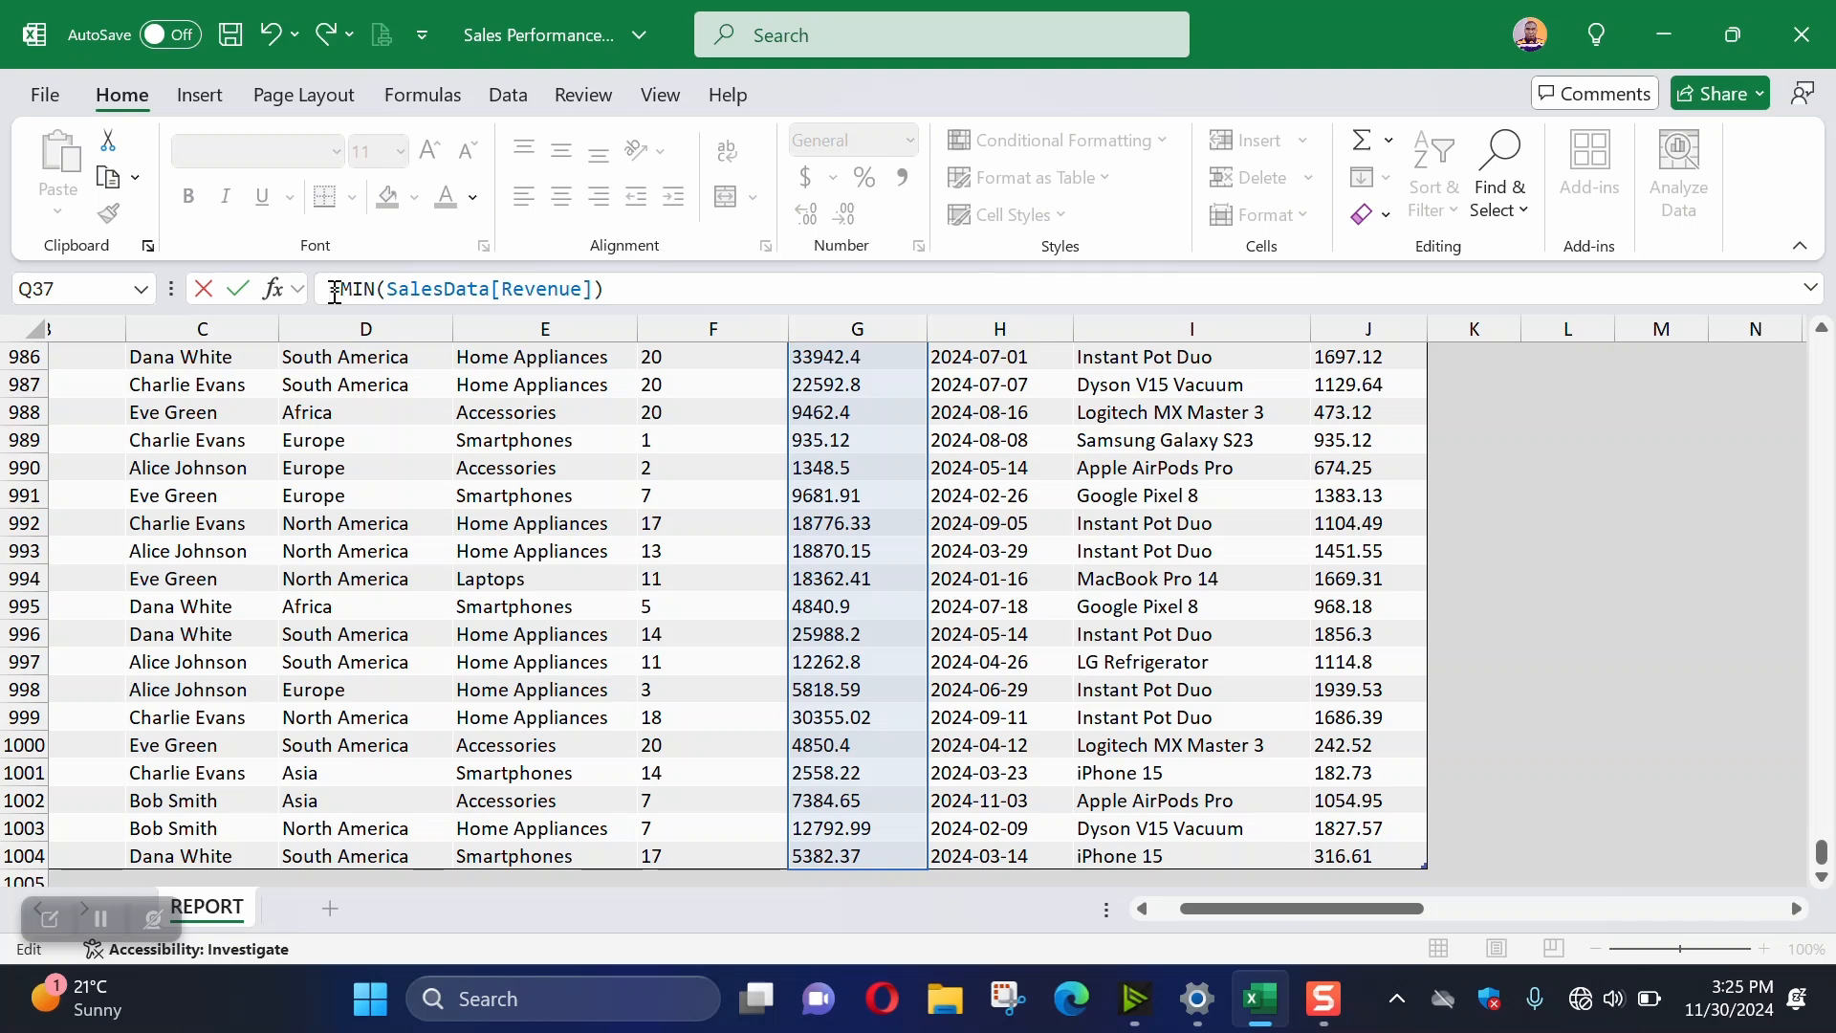
text(')
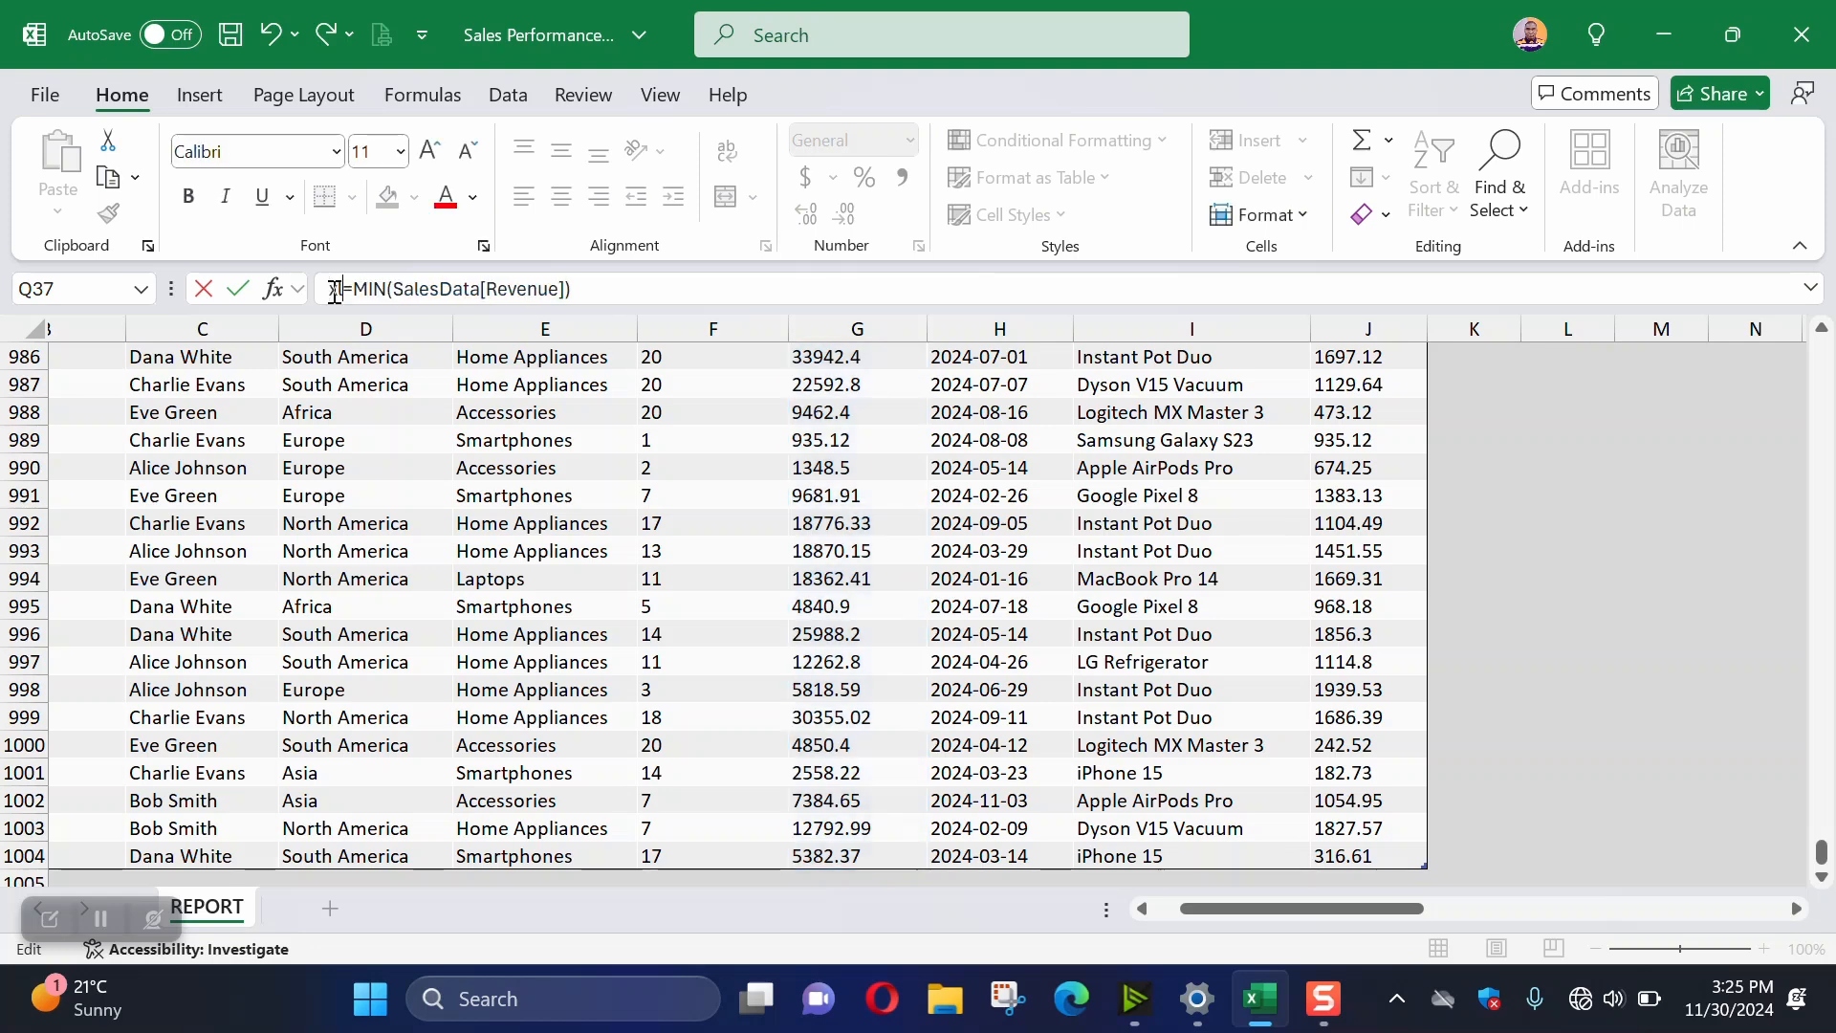
text(loo)
key(BackSpace)
key(BackSpace)
key(BackSpace)
key(BackSpace)
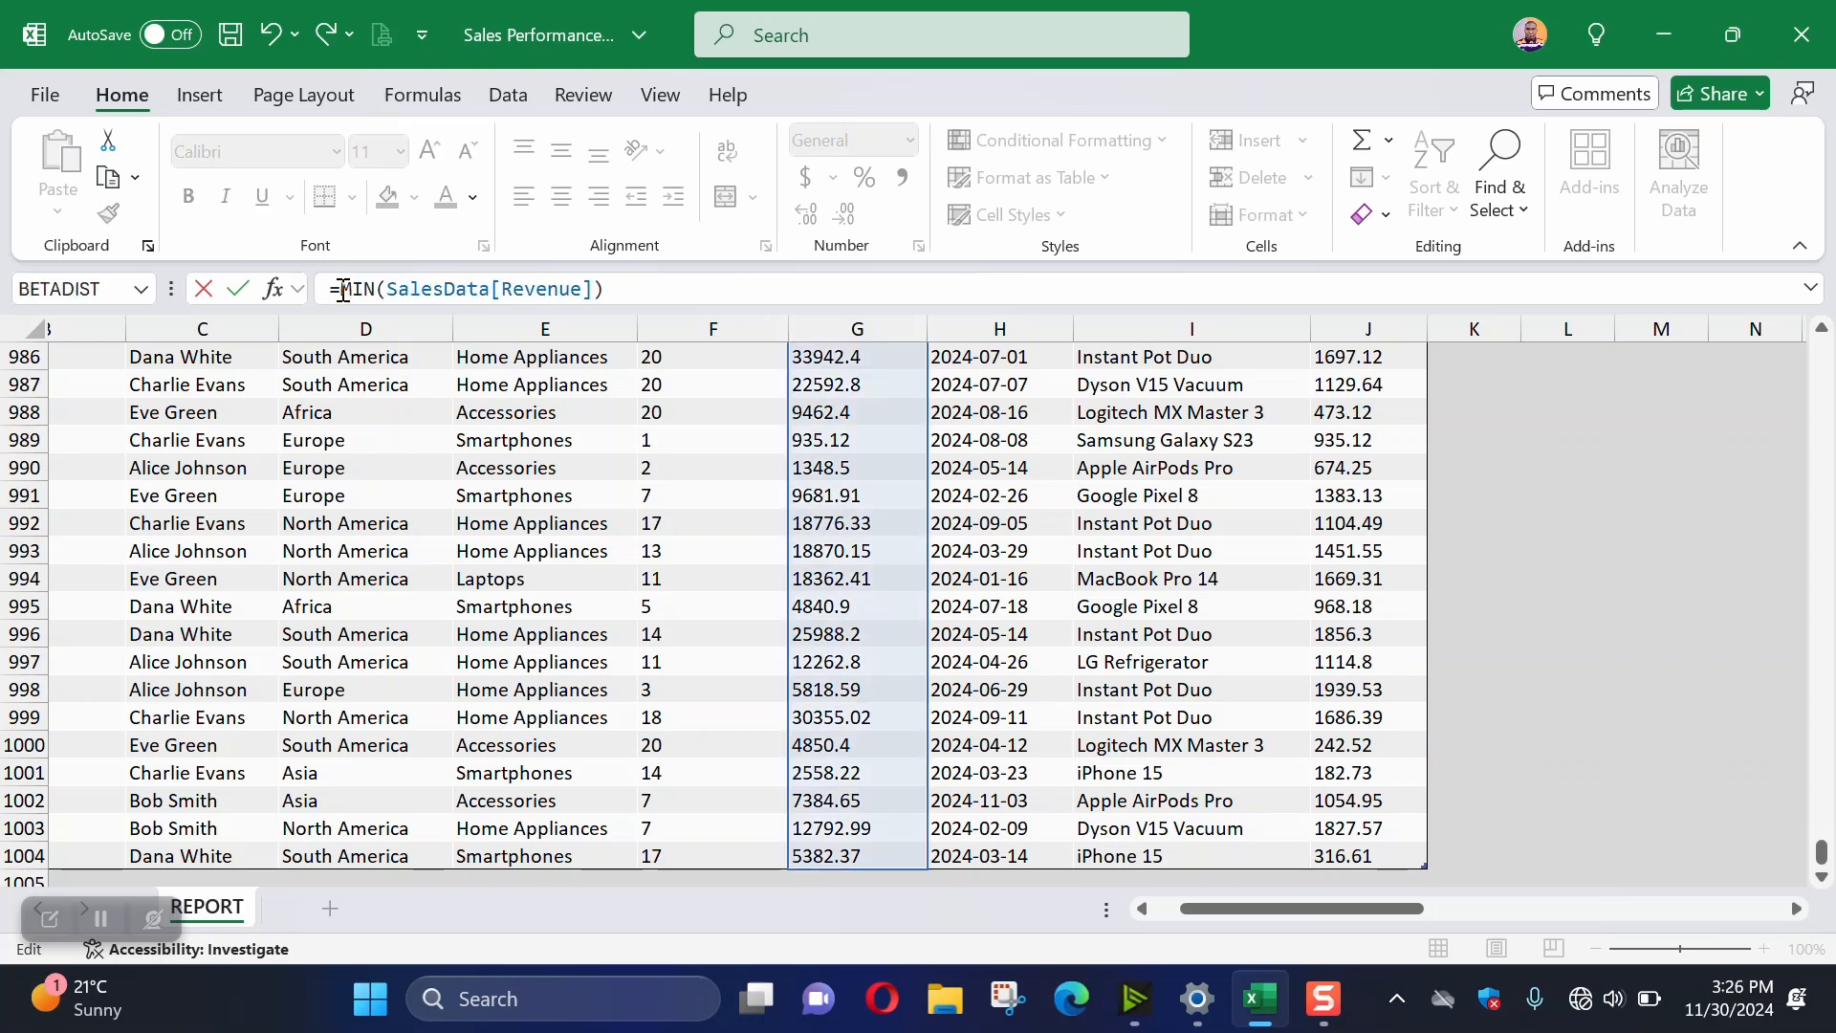
Wrap the MIN expression in Q37 in an XLOOKUP so that it serves as the lookup value
text(xlook)
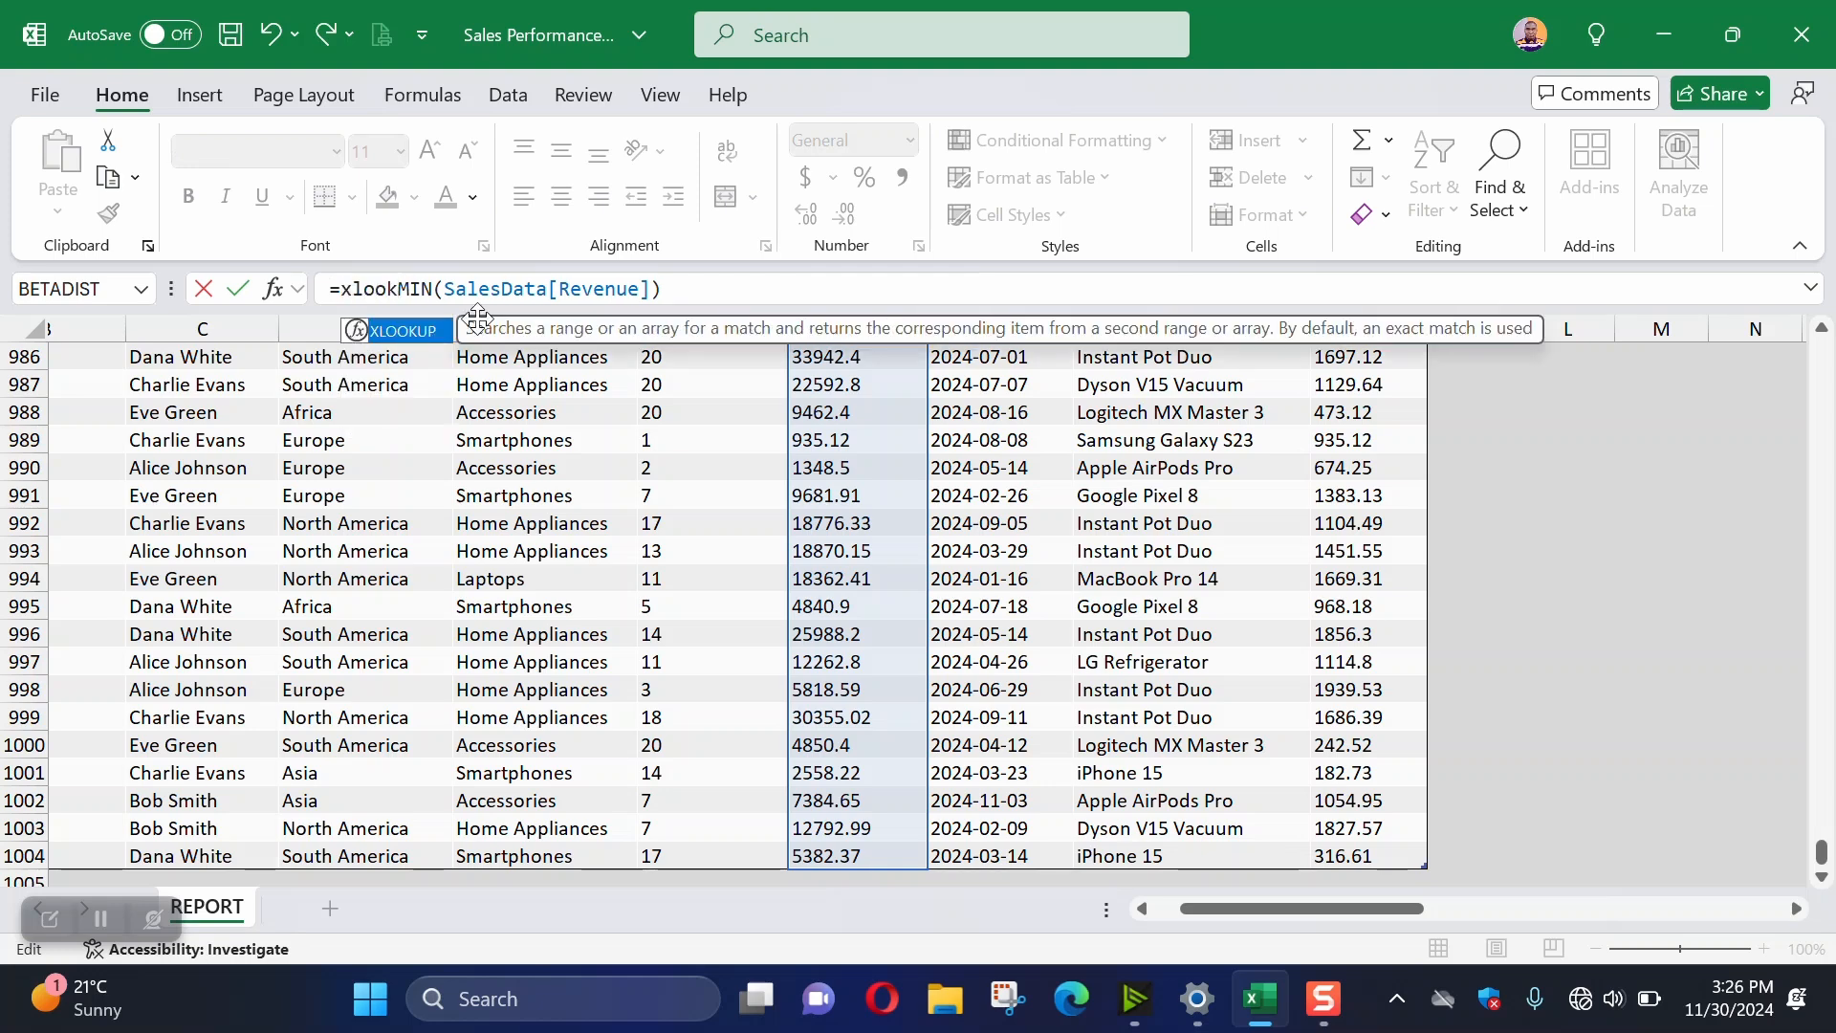
key(Tab)
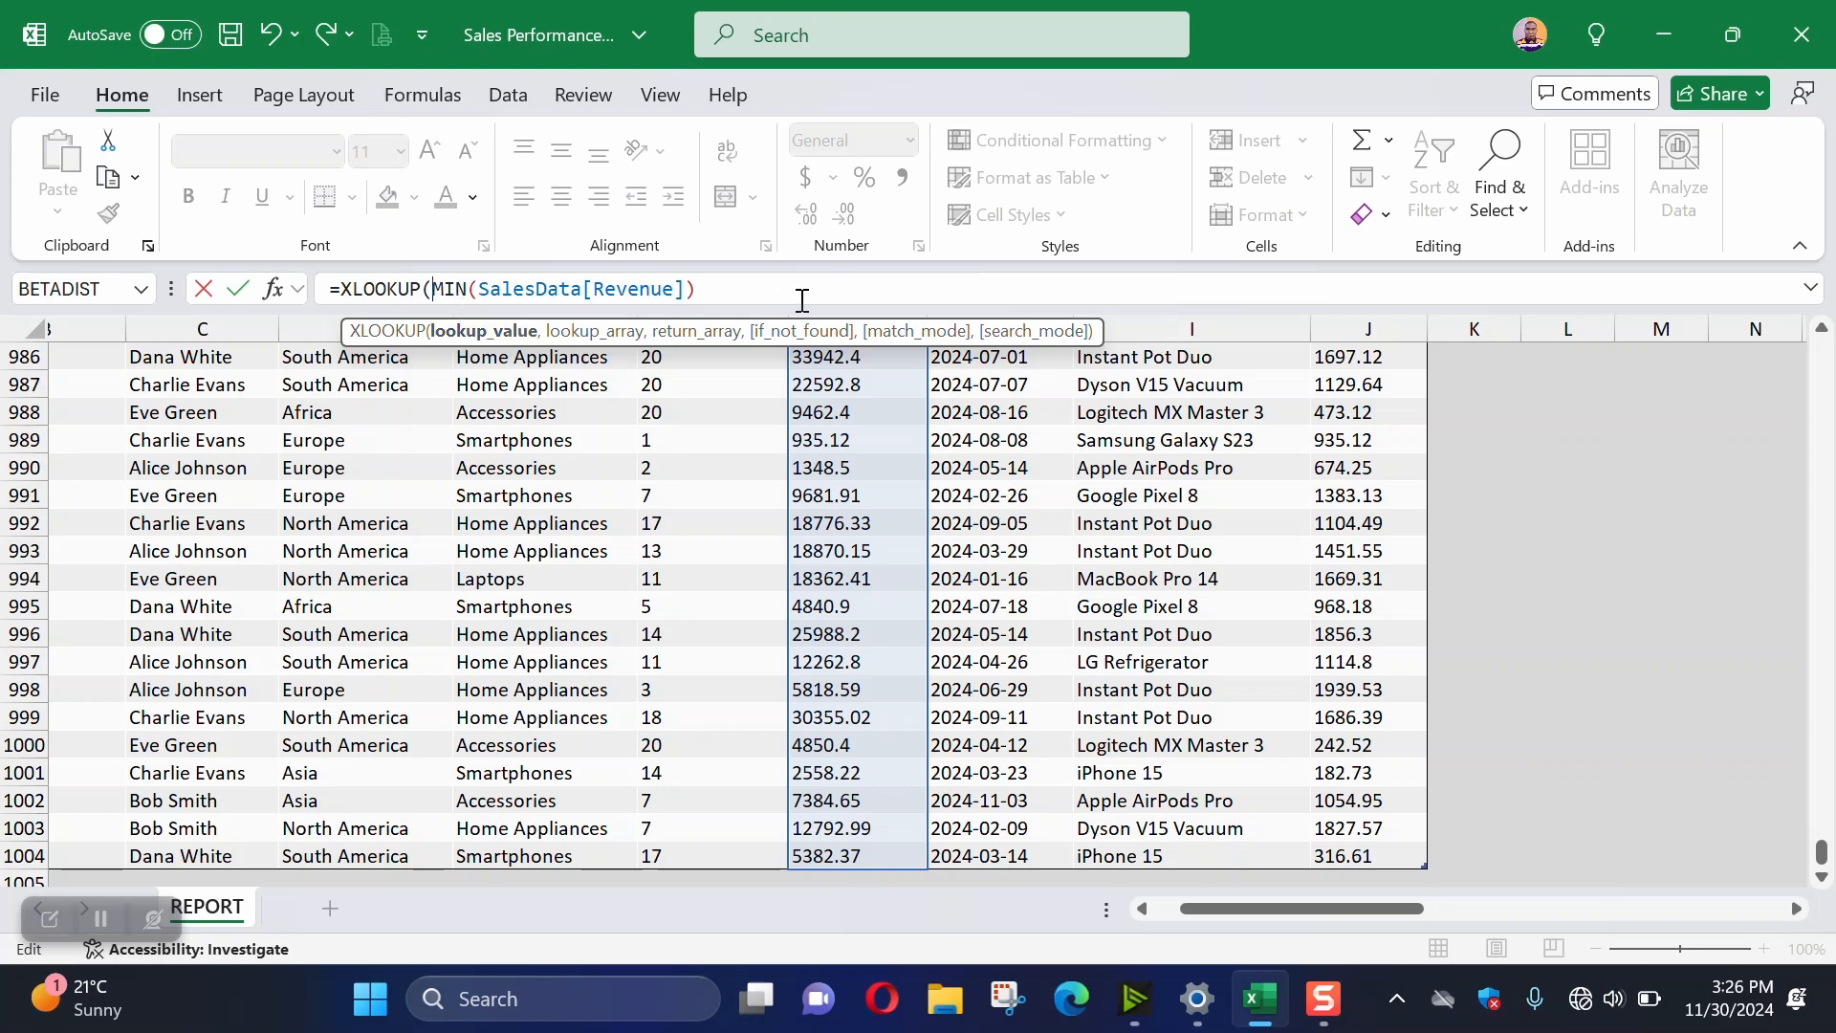
drag(756, 291, 438, 279)
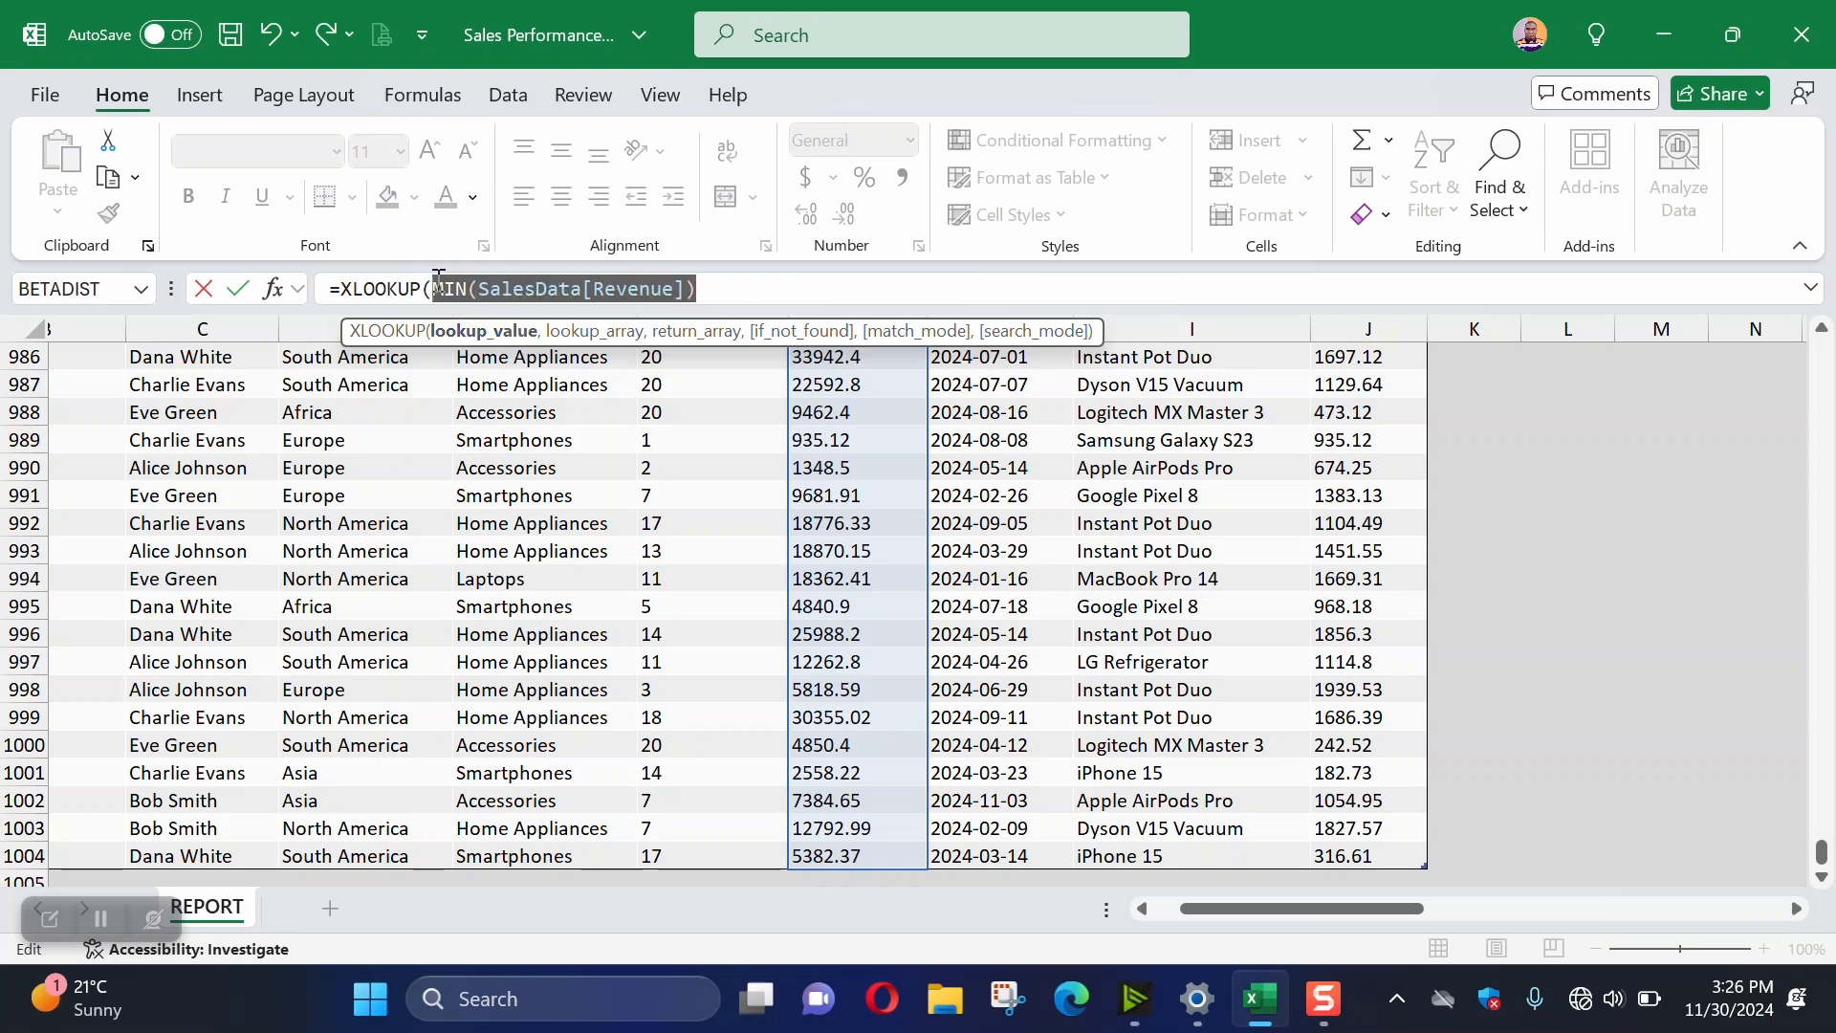
click(723, 283)
text(,)
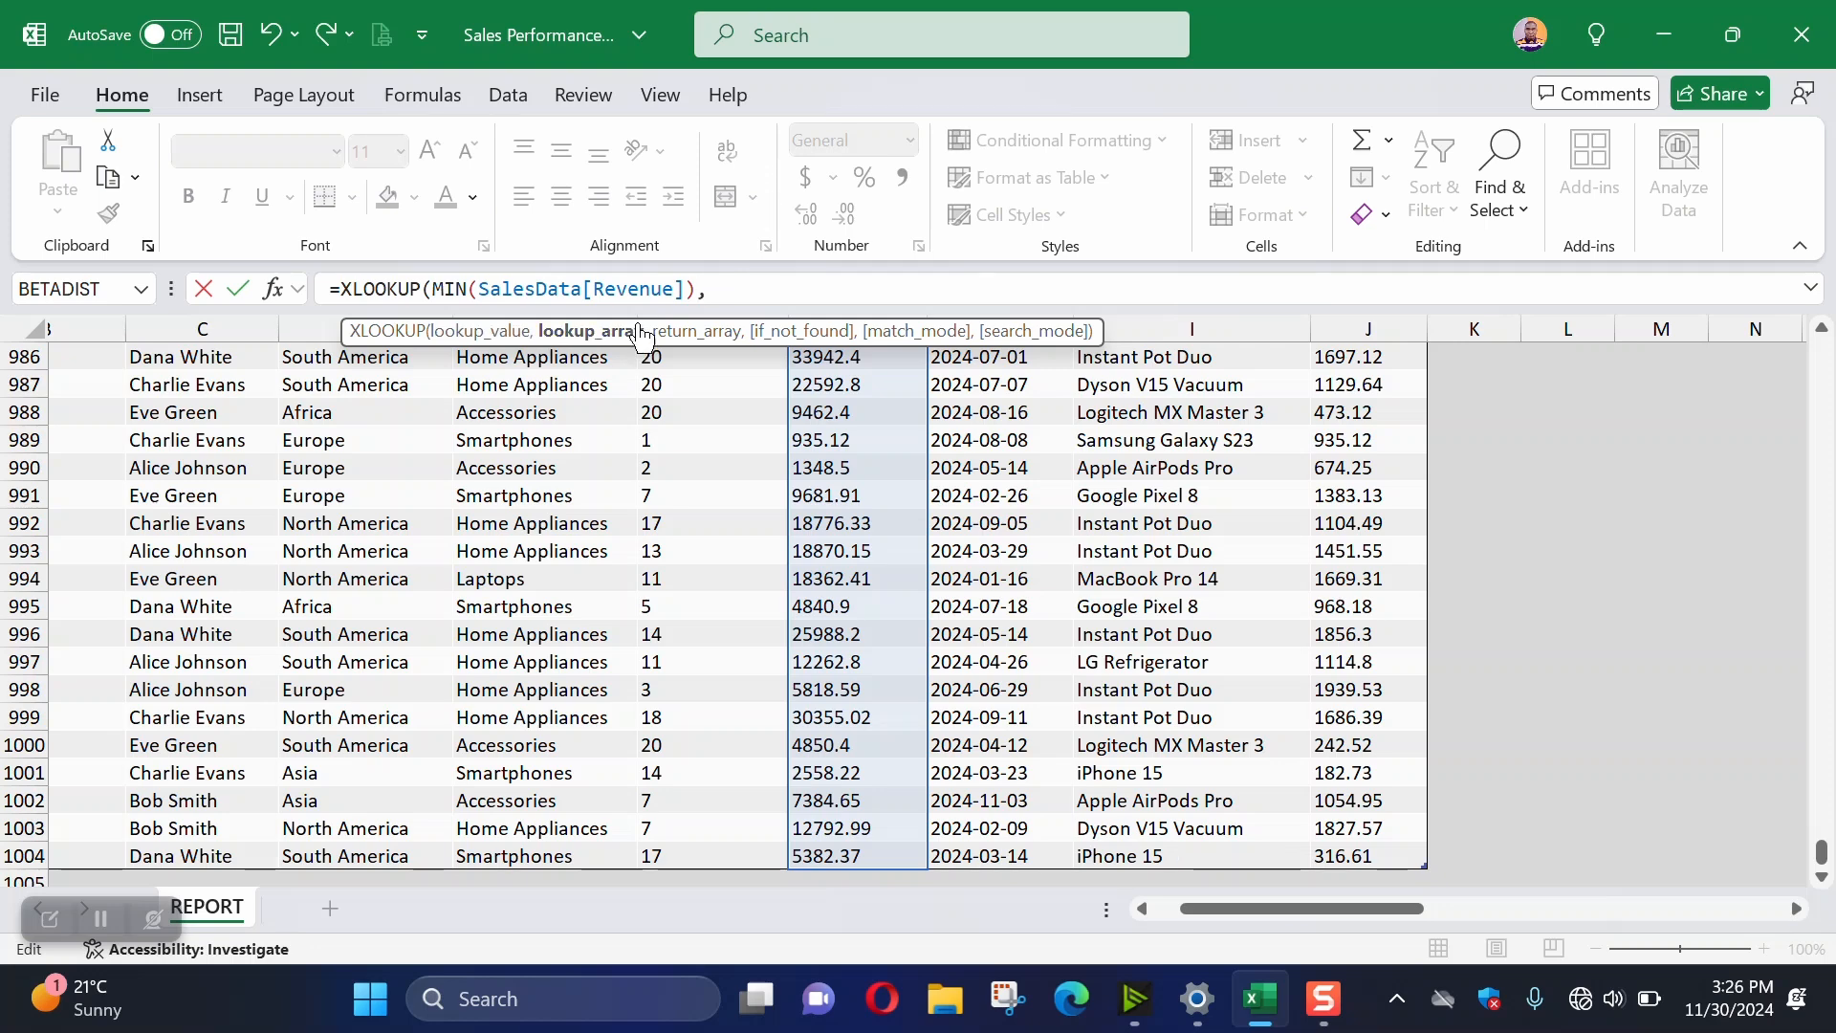
Set SalesData[Revenue] as the lookup array of the Q37 XLOOKUP
click(848, 859)
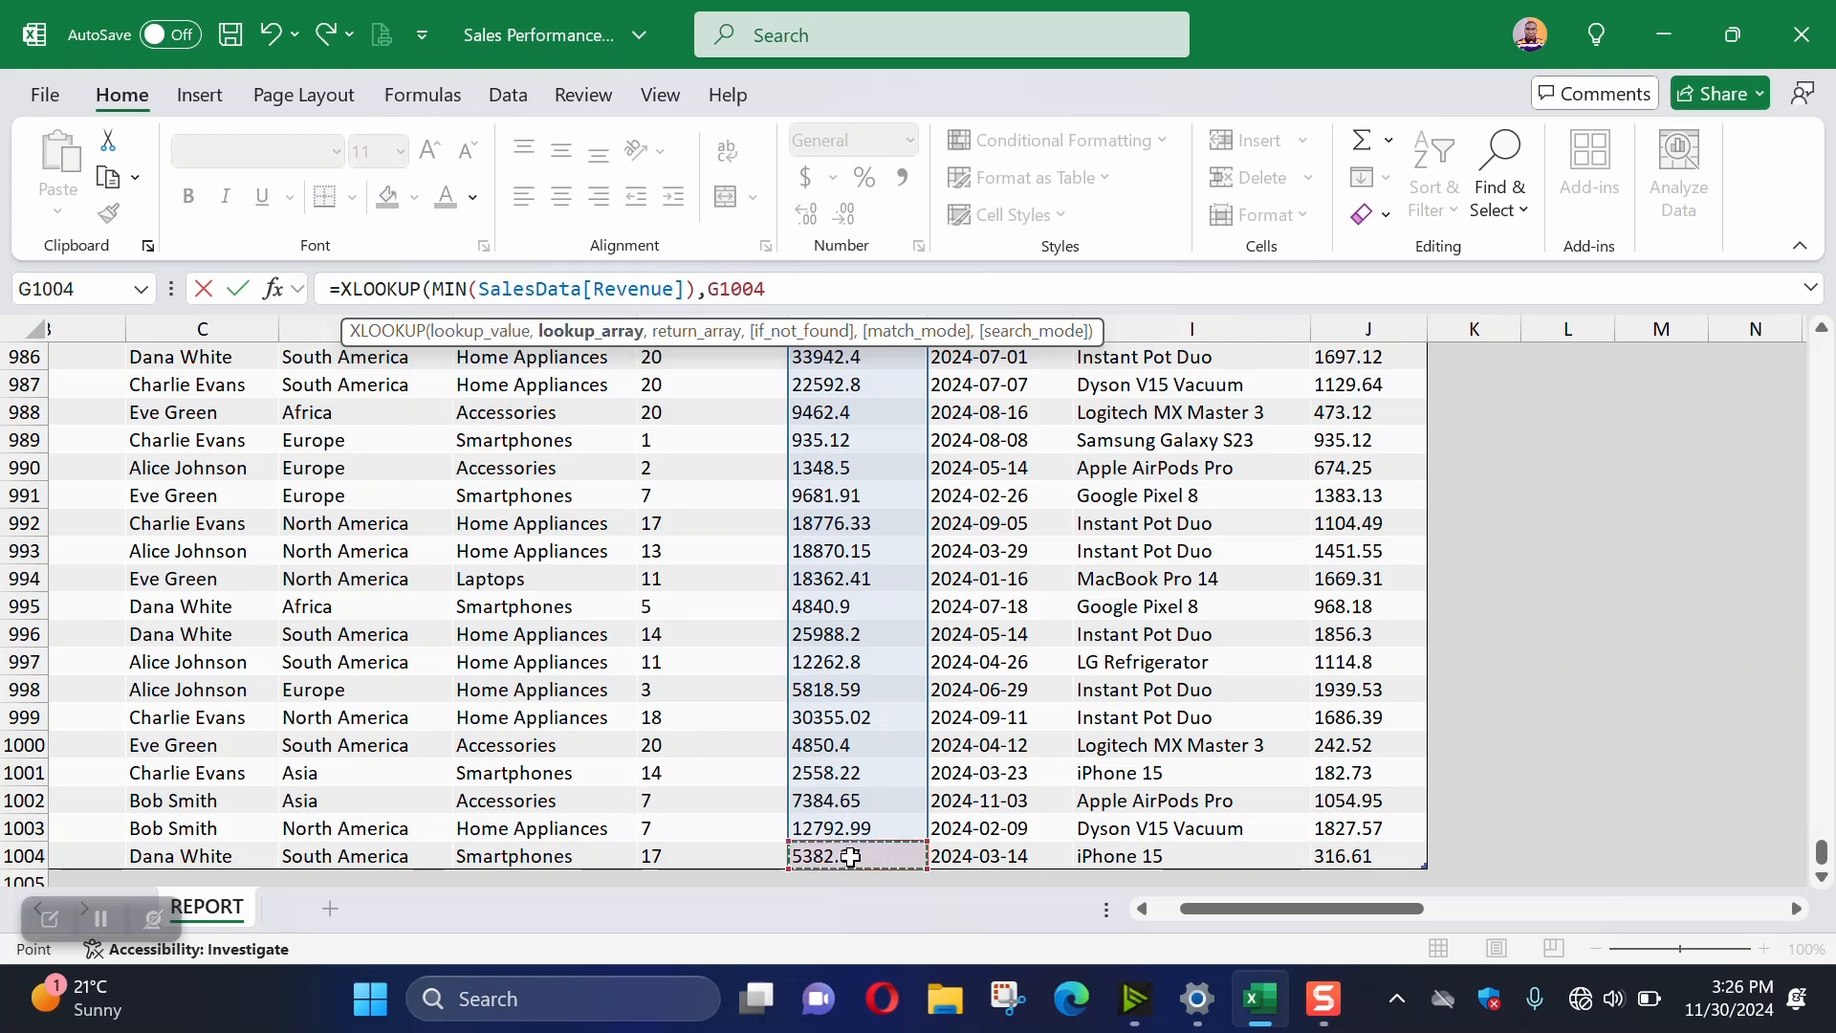
key(ctrl+shift+Up)
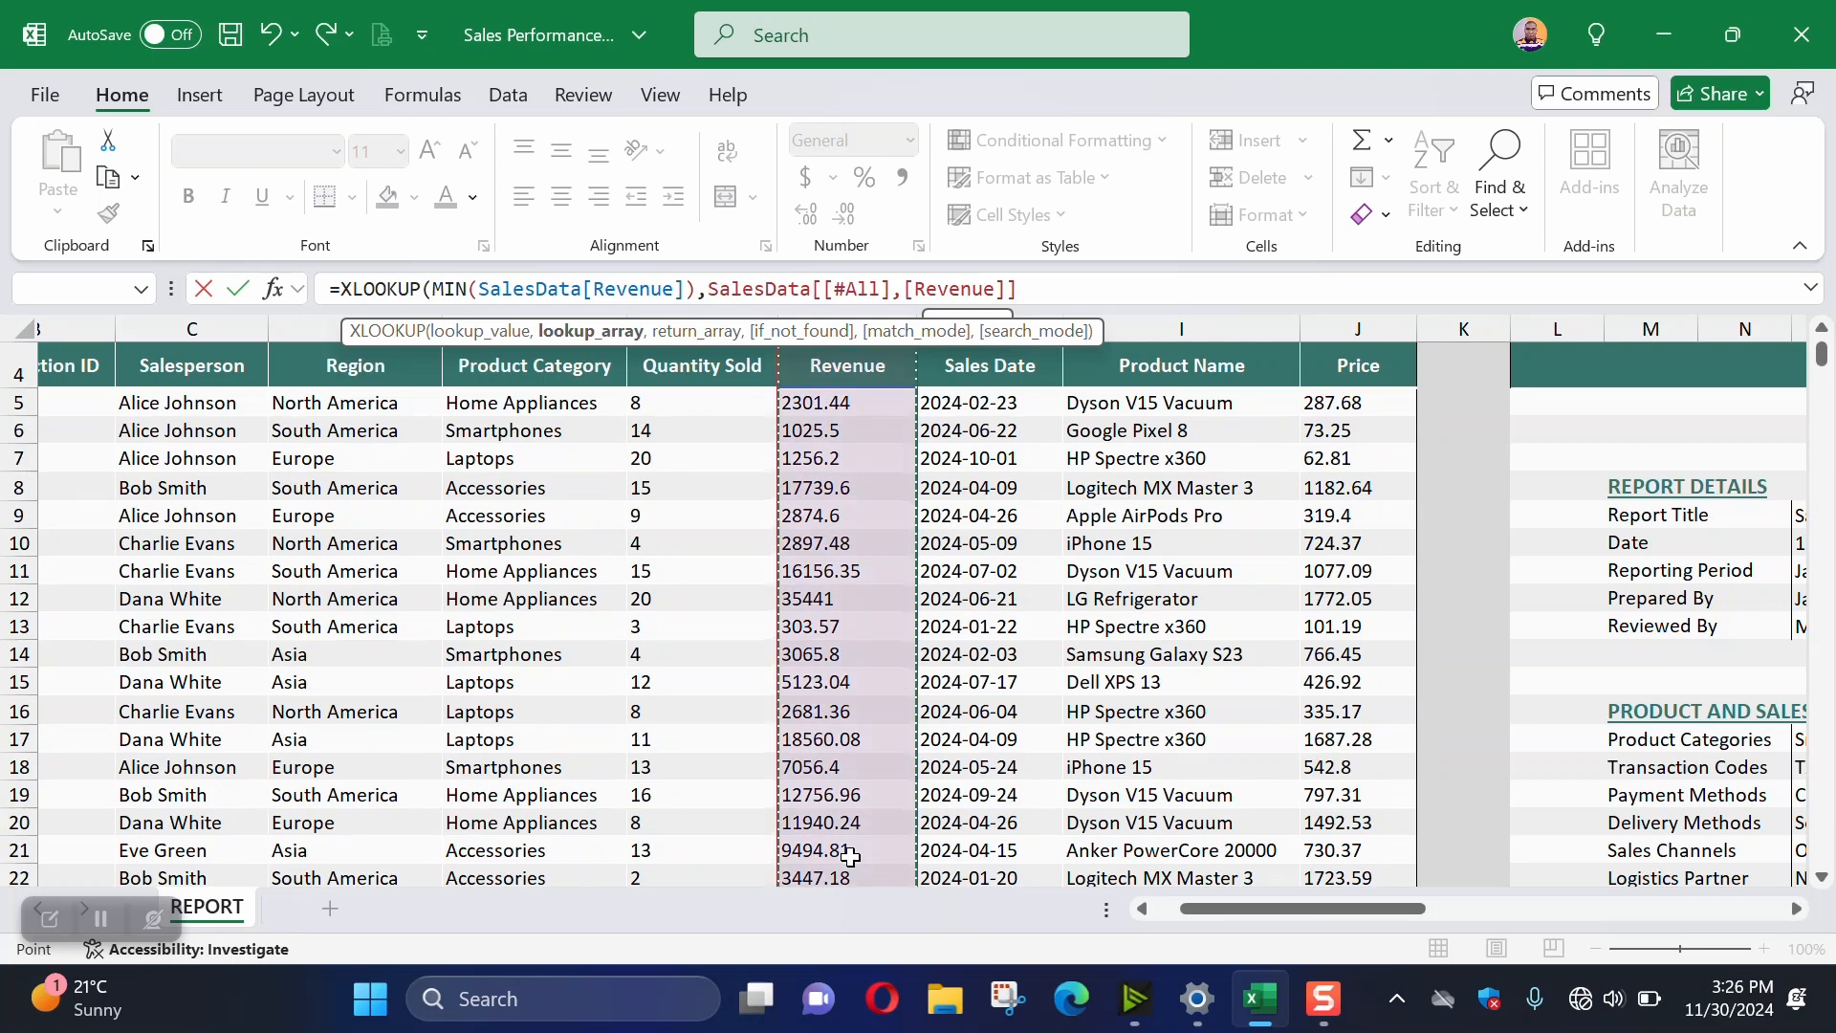
key(shift+Down)
text(,)
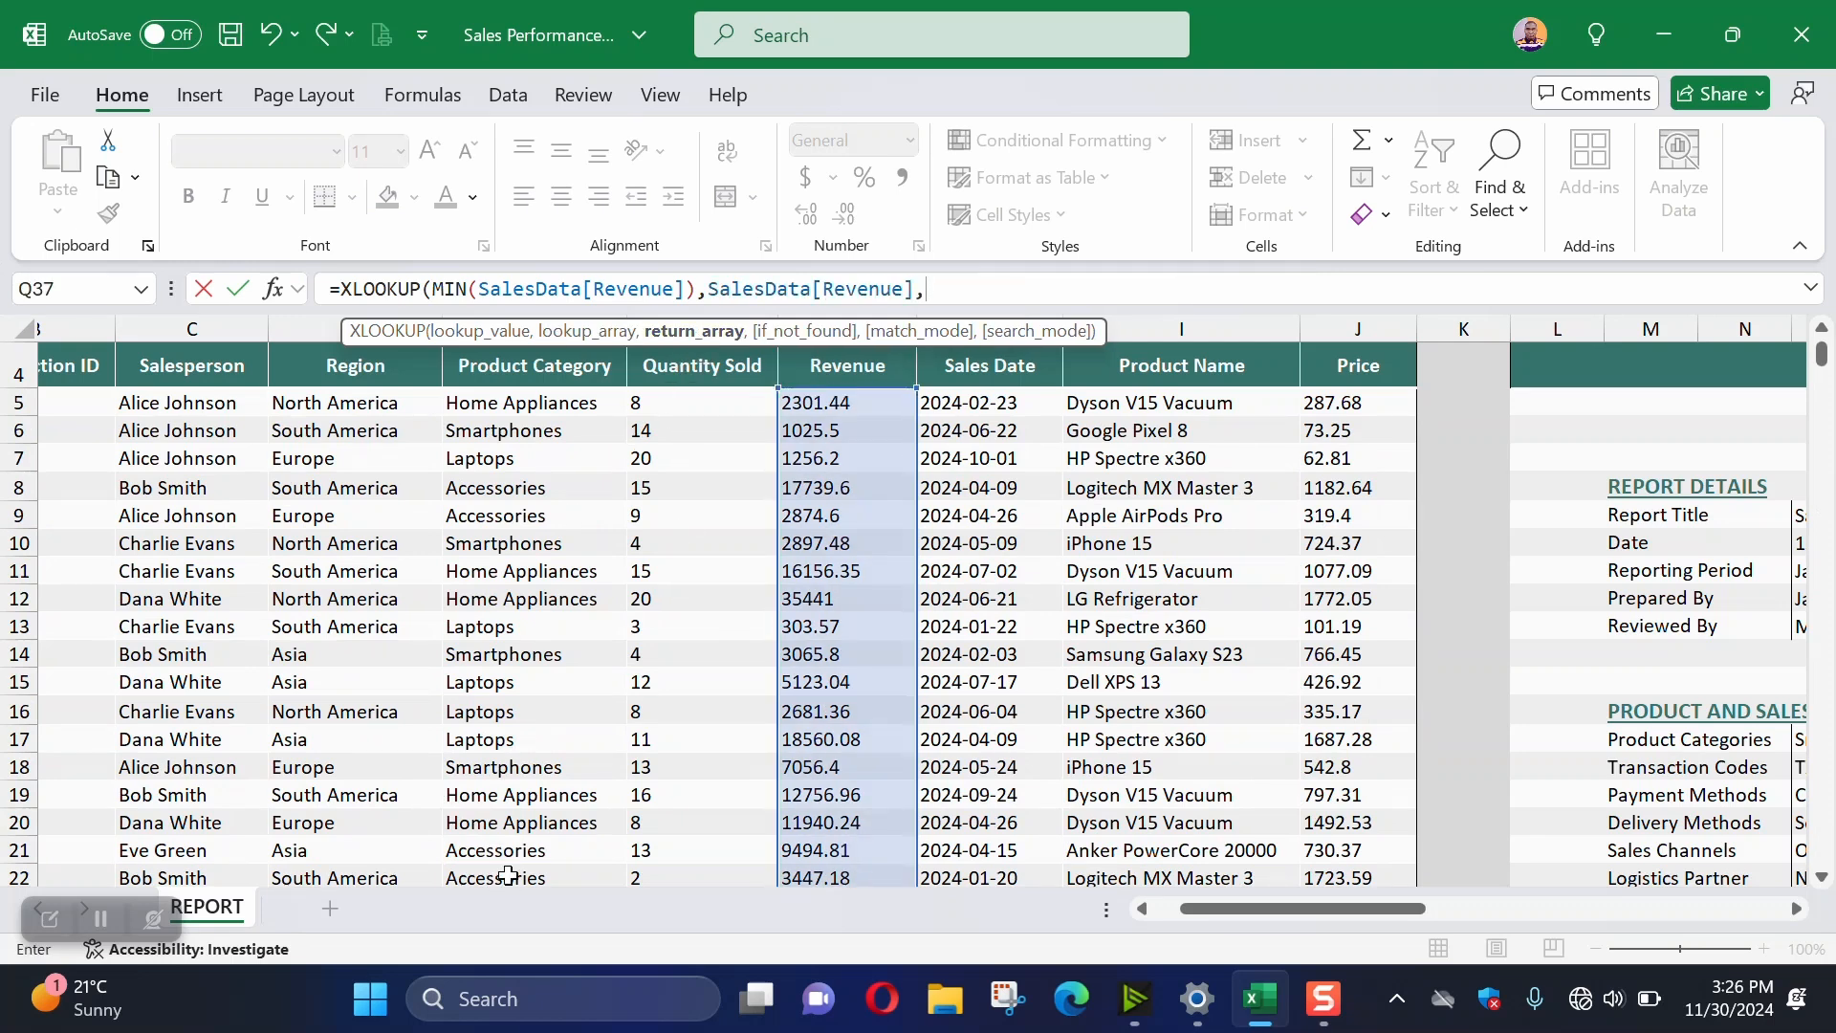
Set SalesData[Product Category] as the XLOOKUP return array in Q37 with match mode 0 for an exact match, and commit the formula
scroll(508, 875, down, 2)
scroll(492, 856, up, 3)
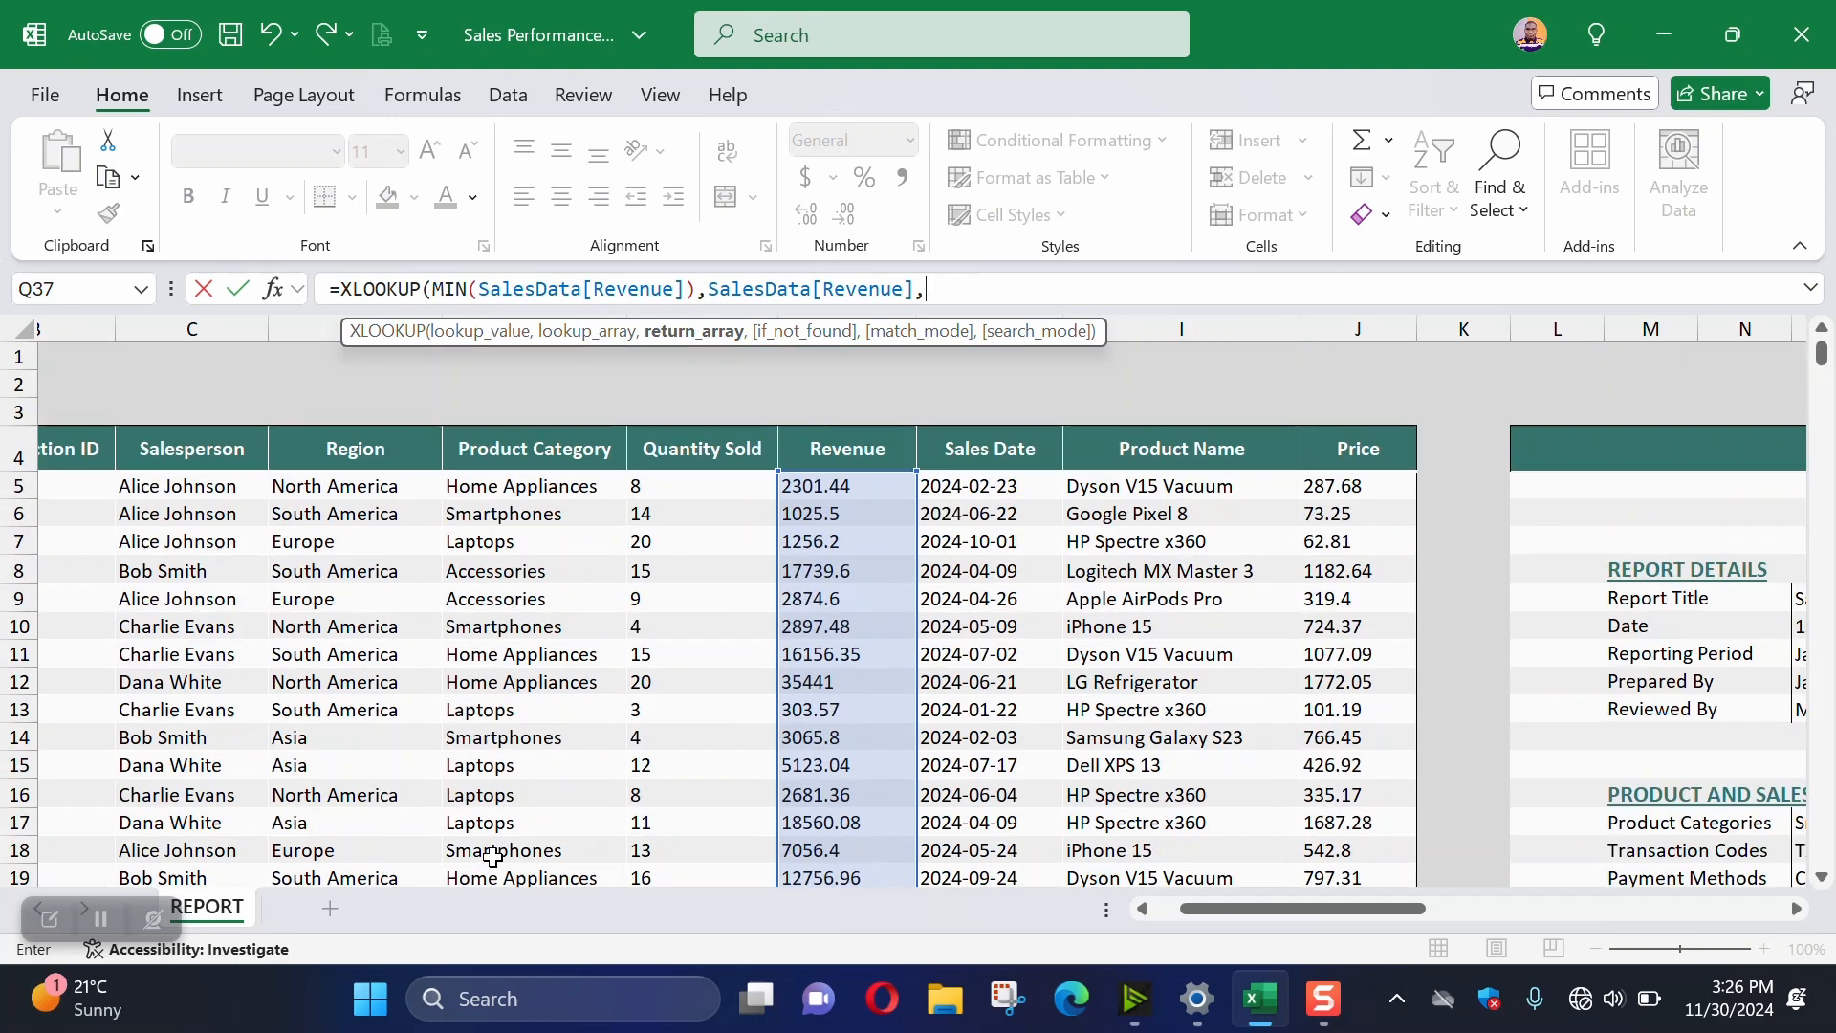
click(504, 490)
key(ctrl+shift+Down)
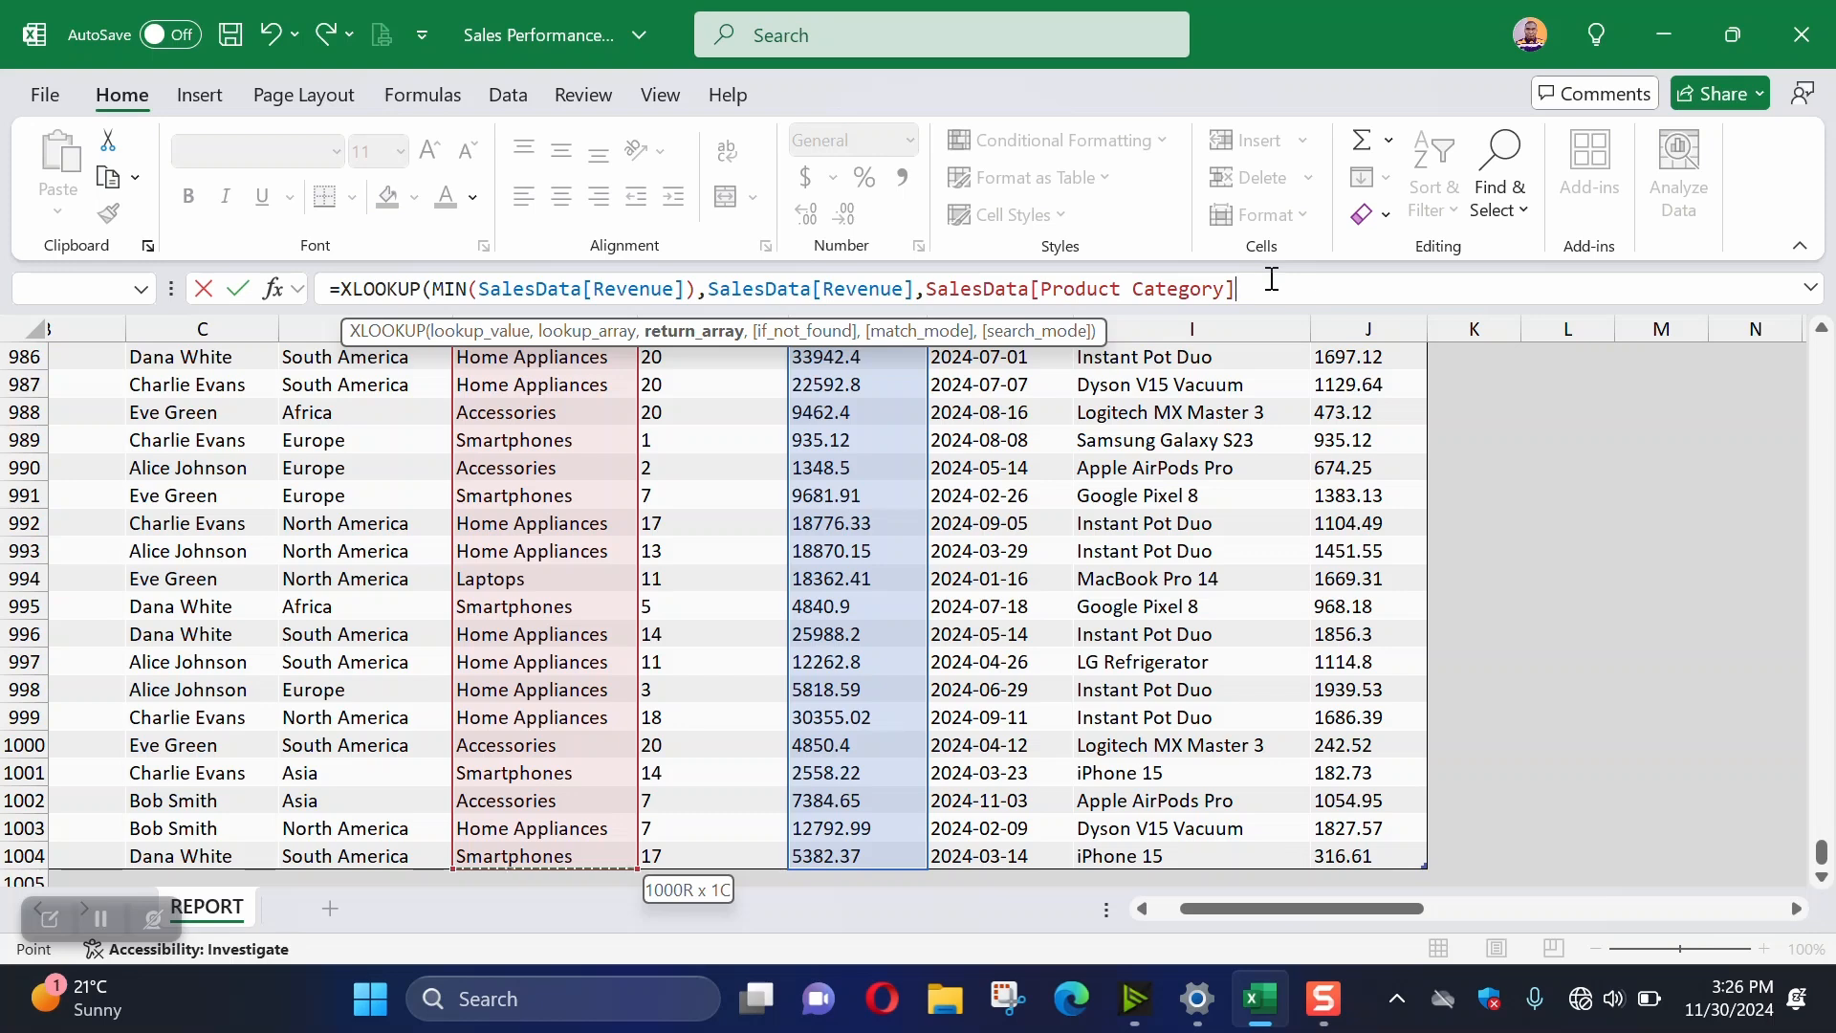
text(,)
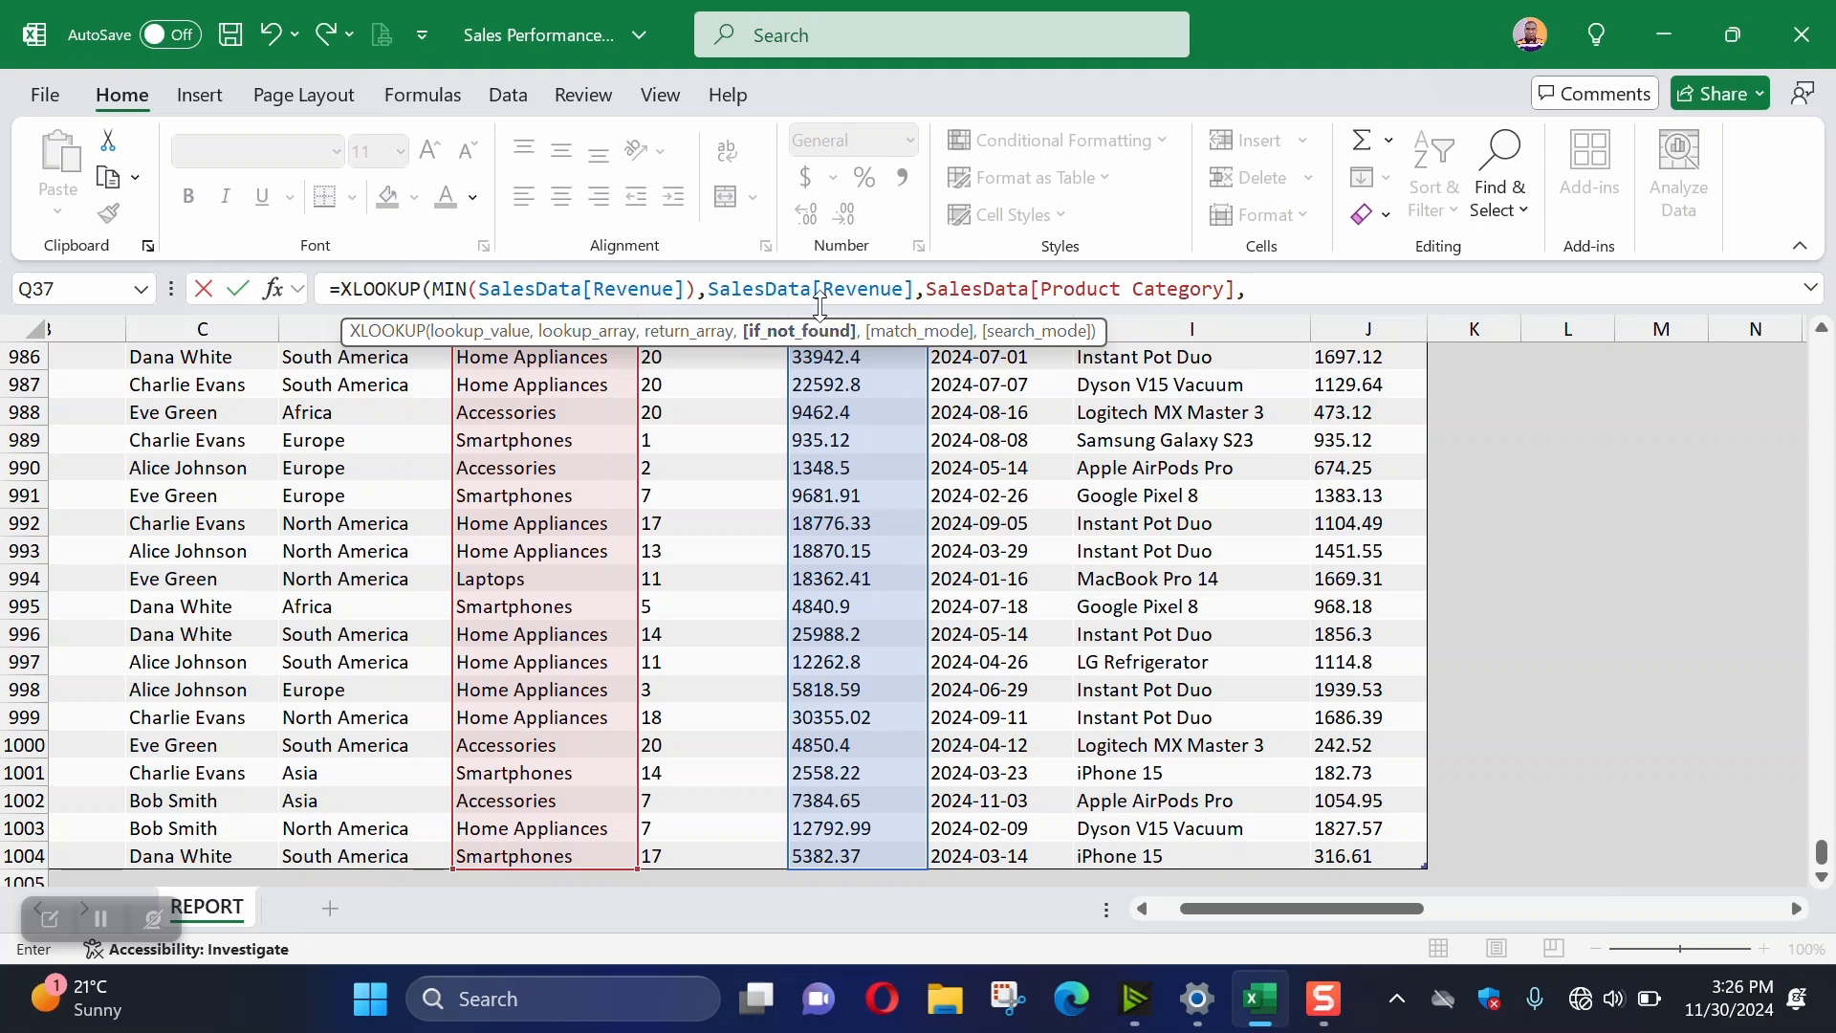
text(,)
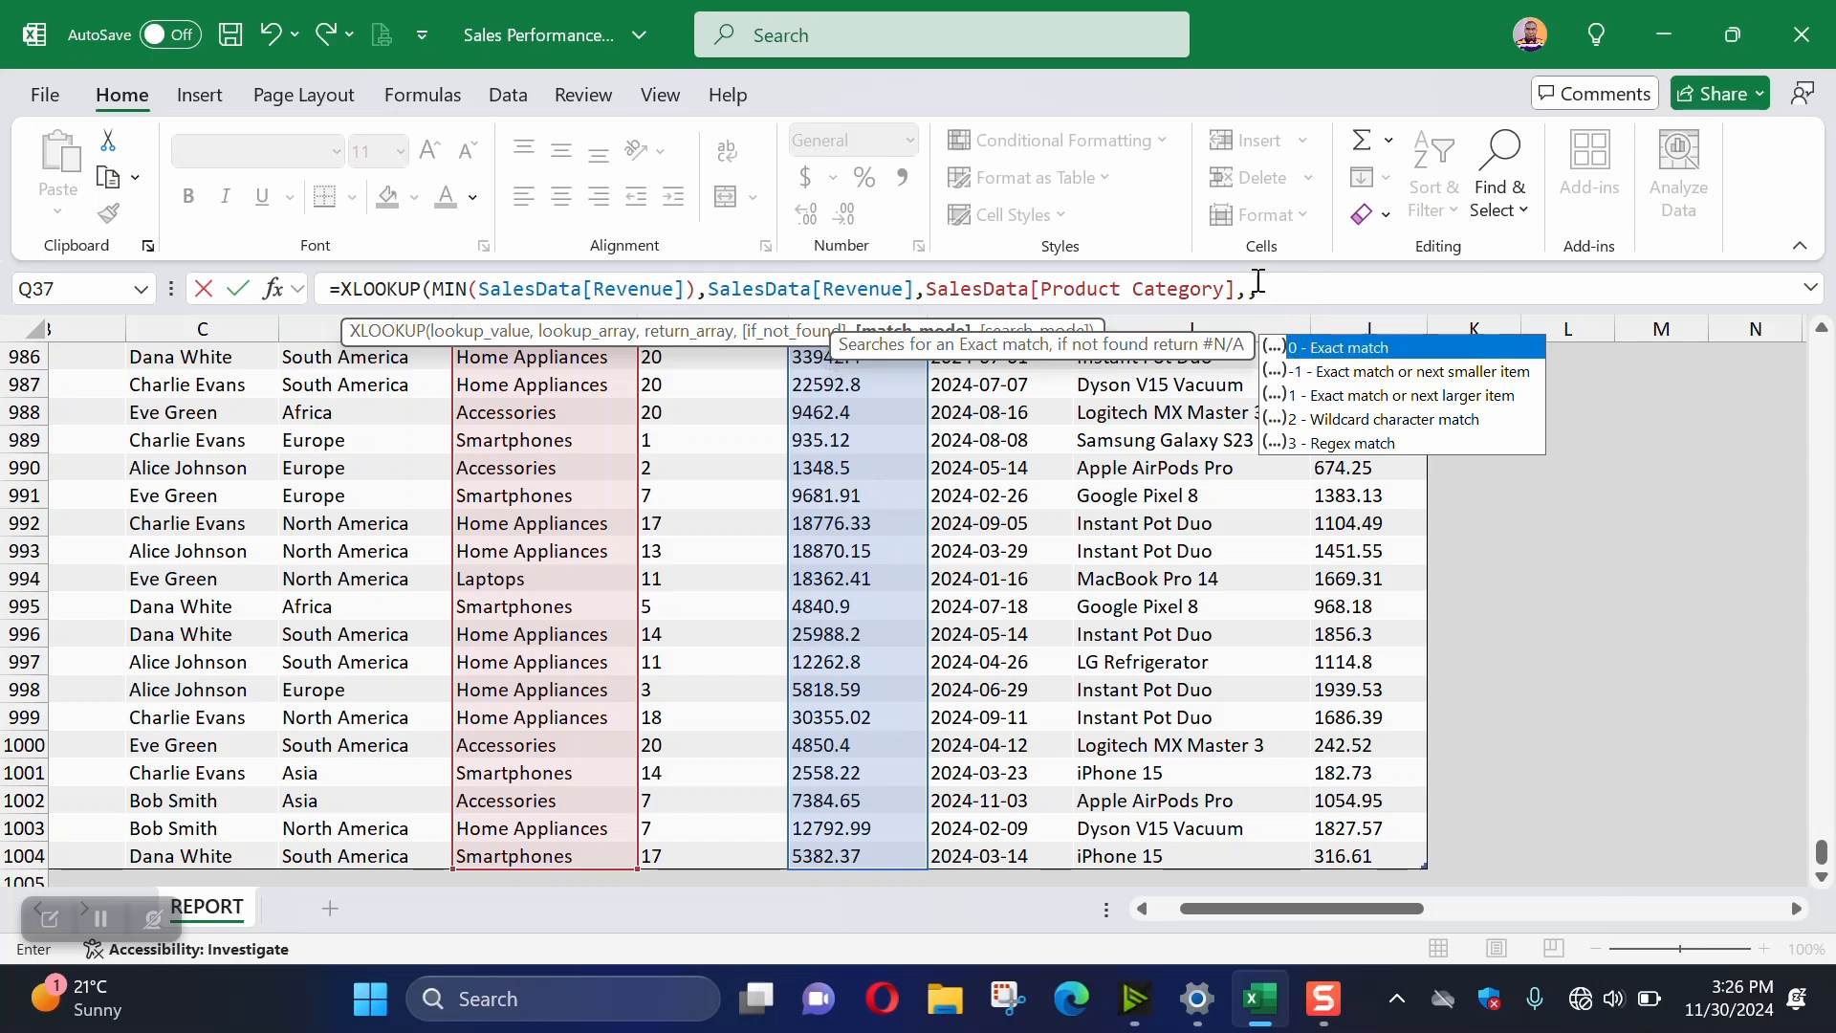
text(0)
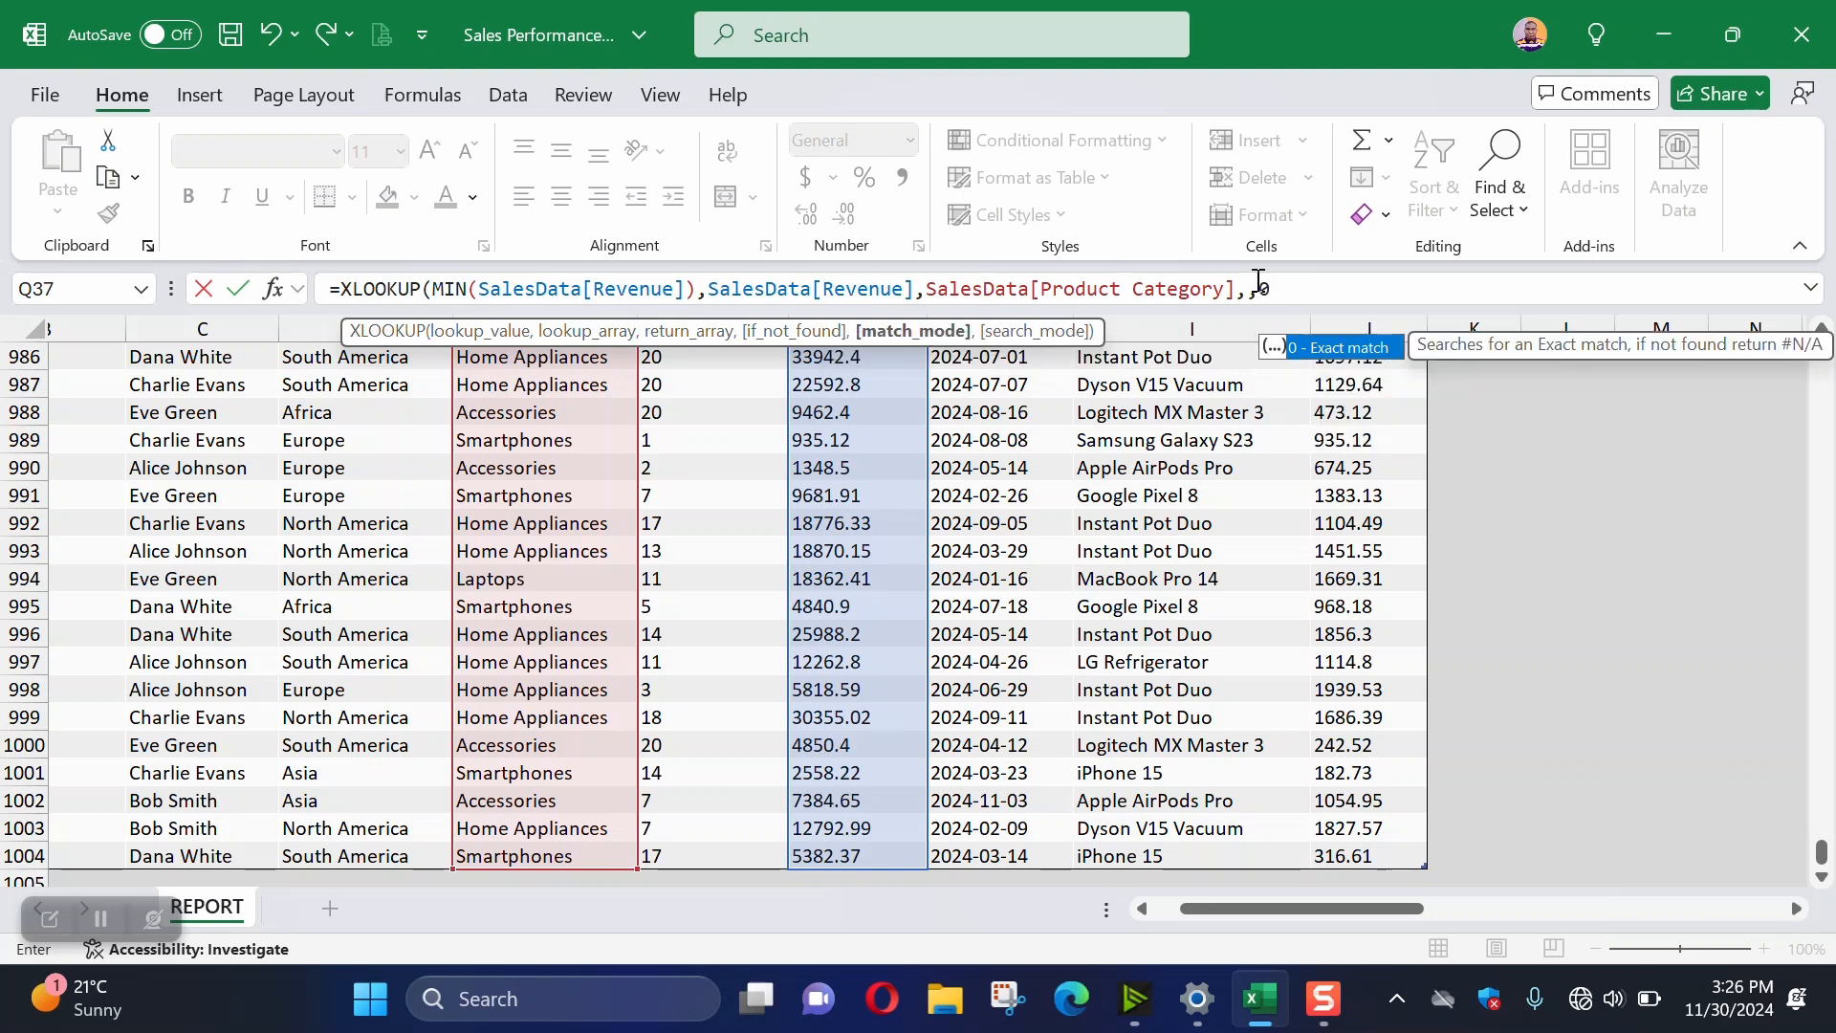
text())
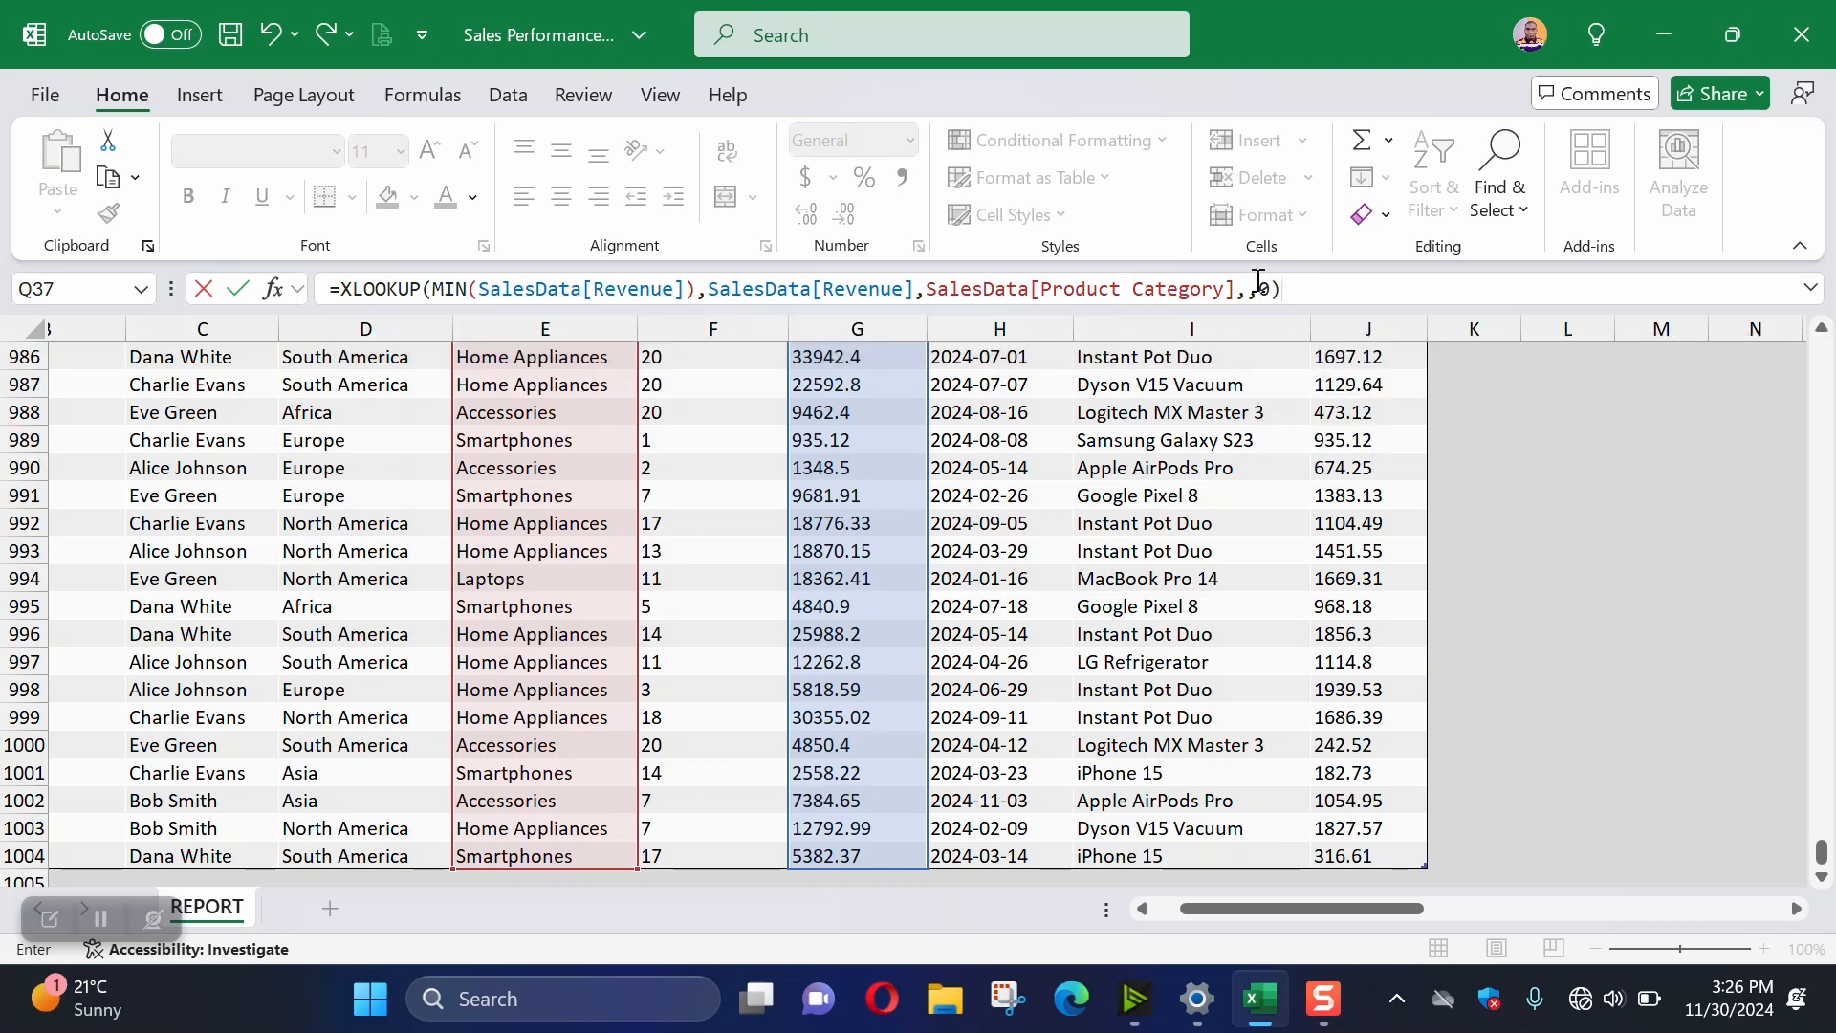
key(Return)
scroll(1673, 564, up, 3)
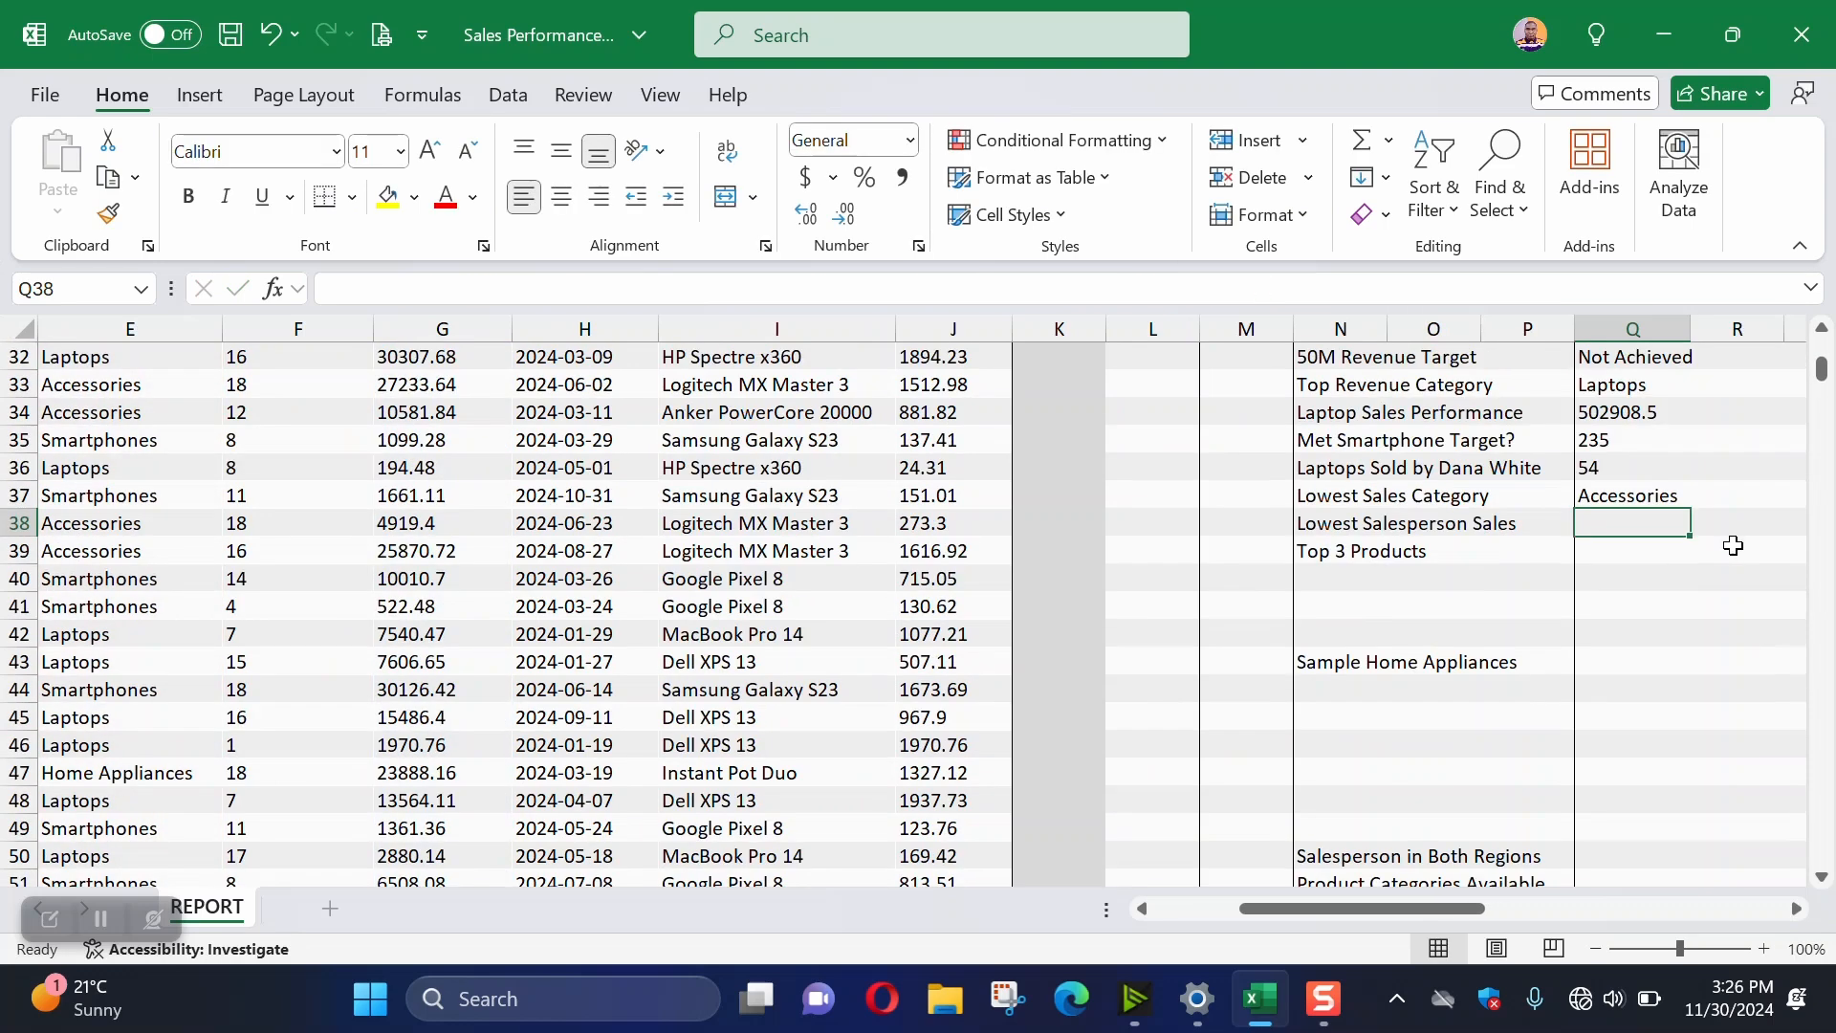
click(1614, 580)
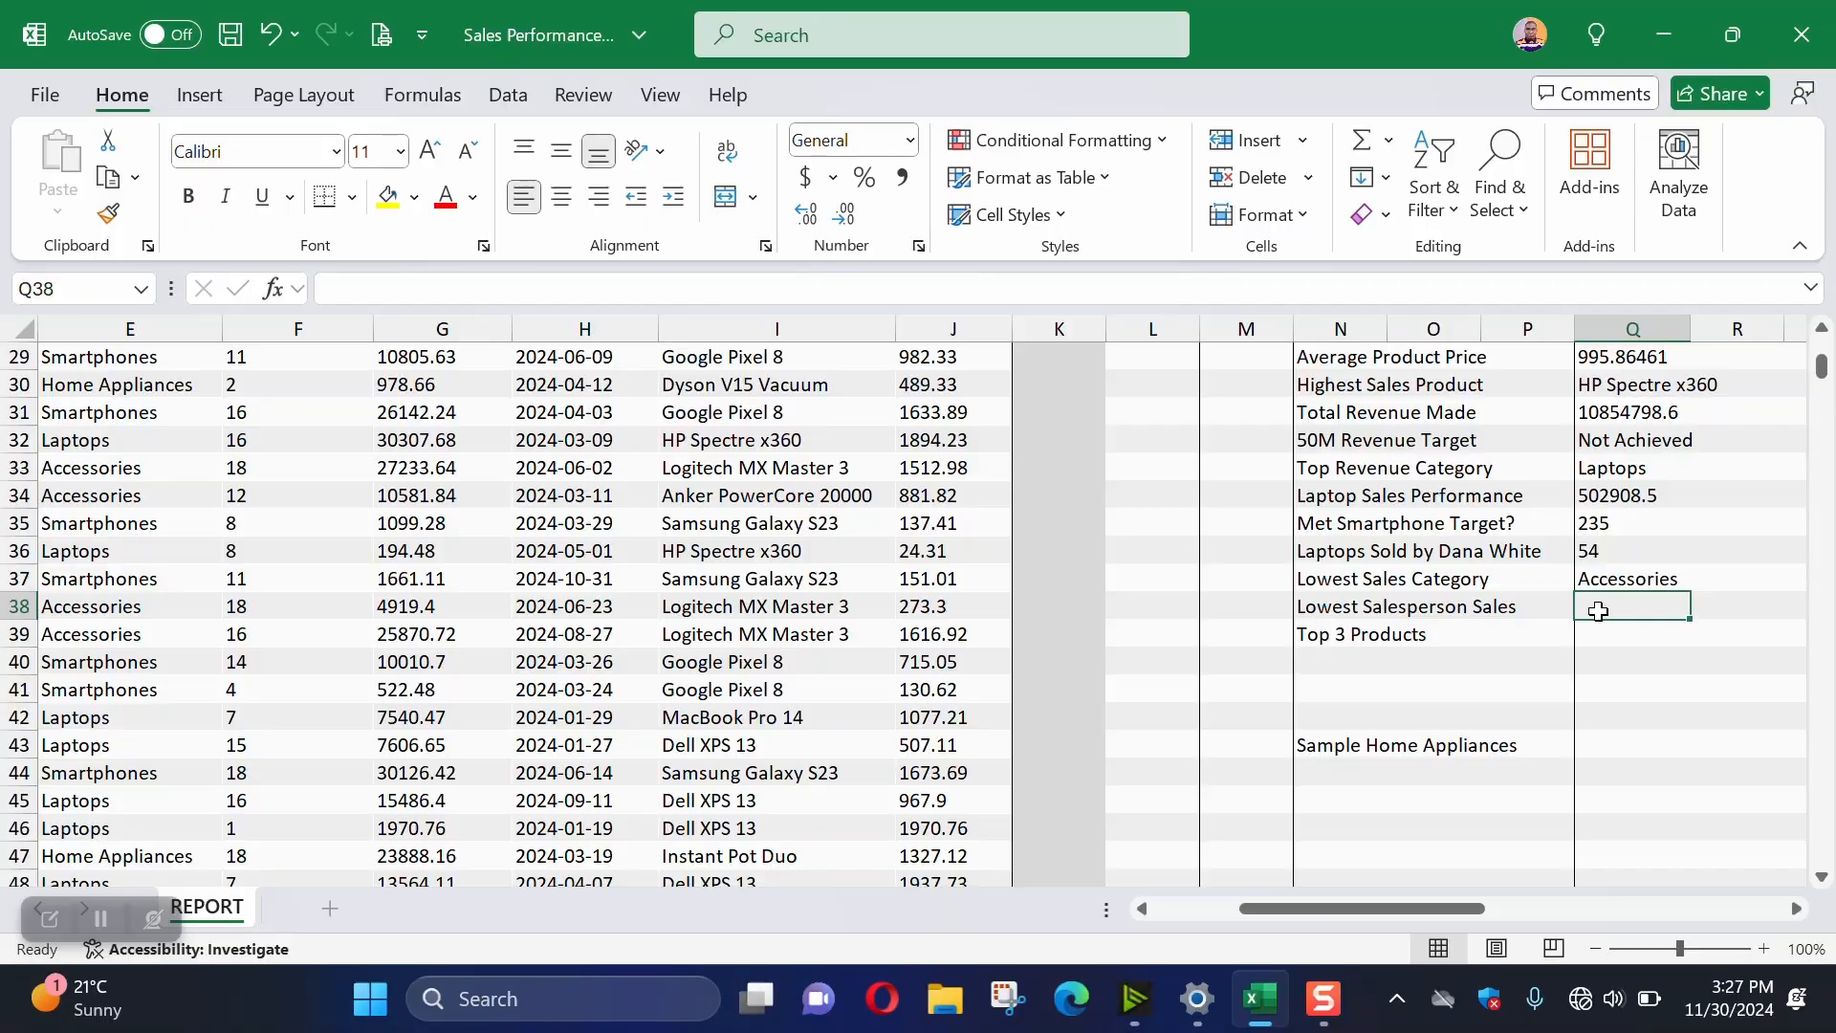
Examine question 12 in the business question list, about which salesperson recorded the lowest sales
click(1322, 606)
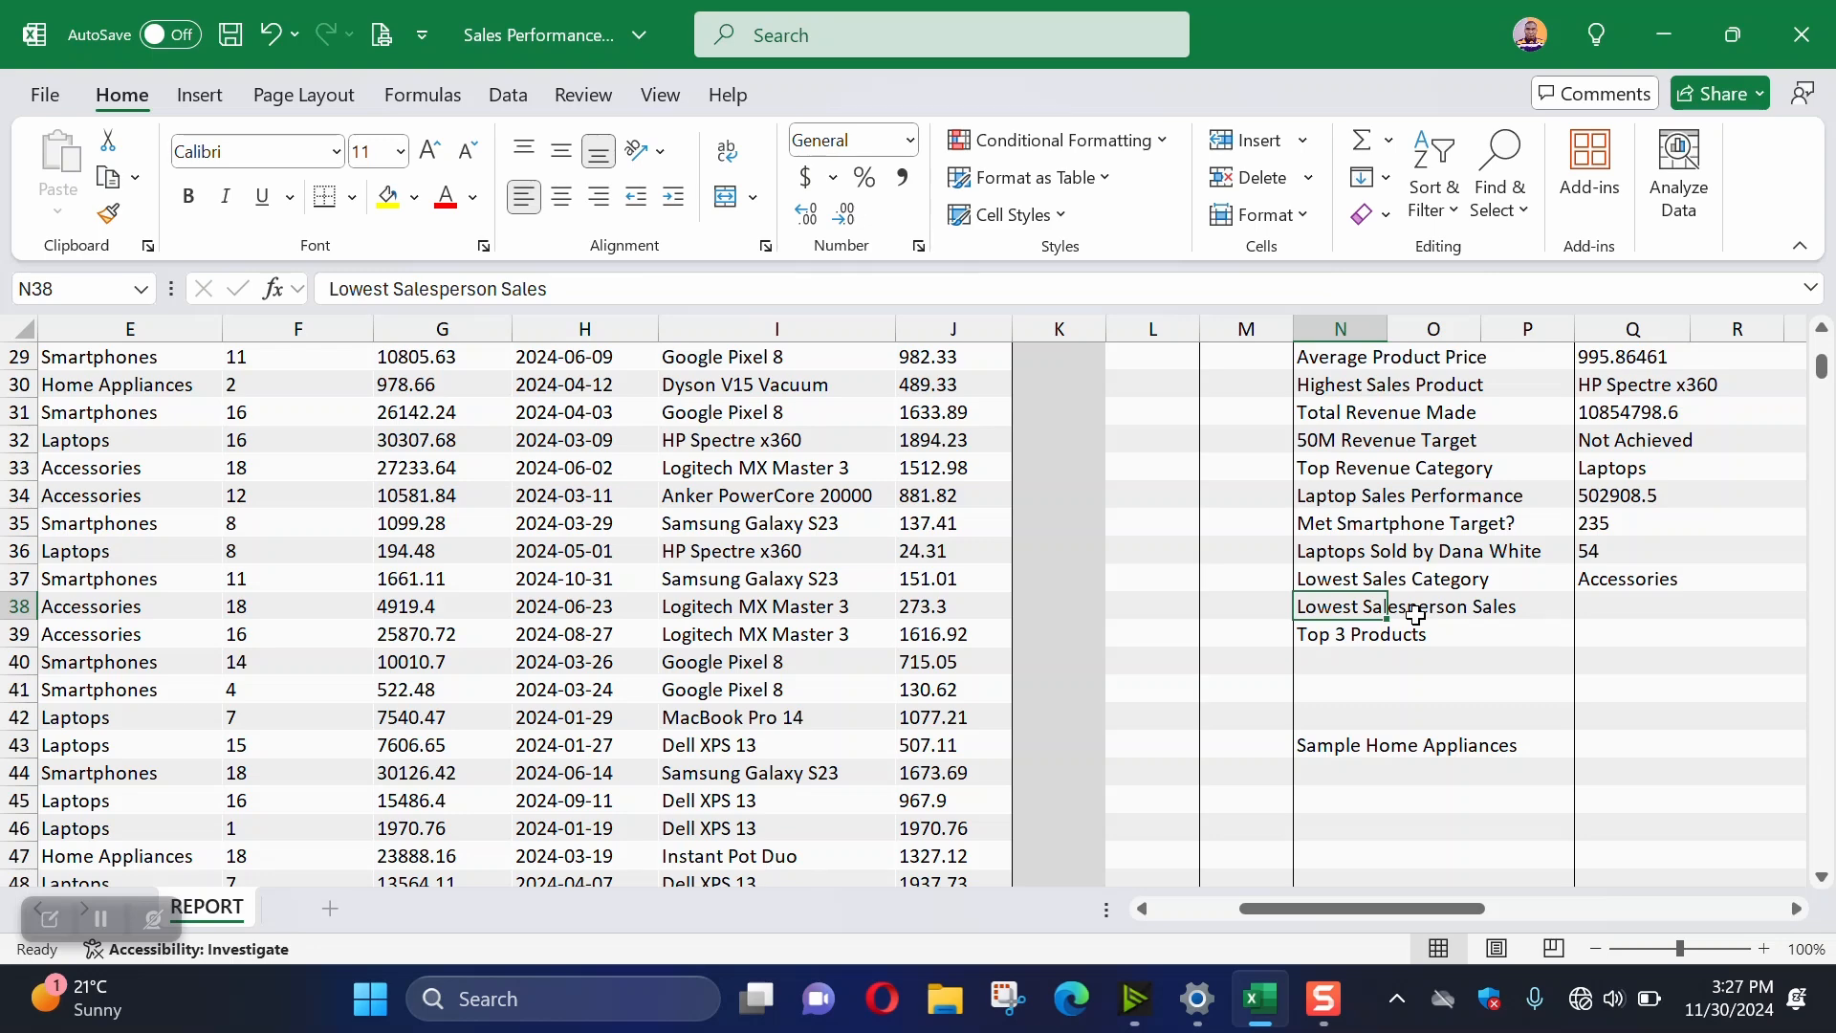
drag(1397, 908, 1626, 904)
scroll(1188, 601, up, 4)
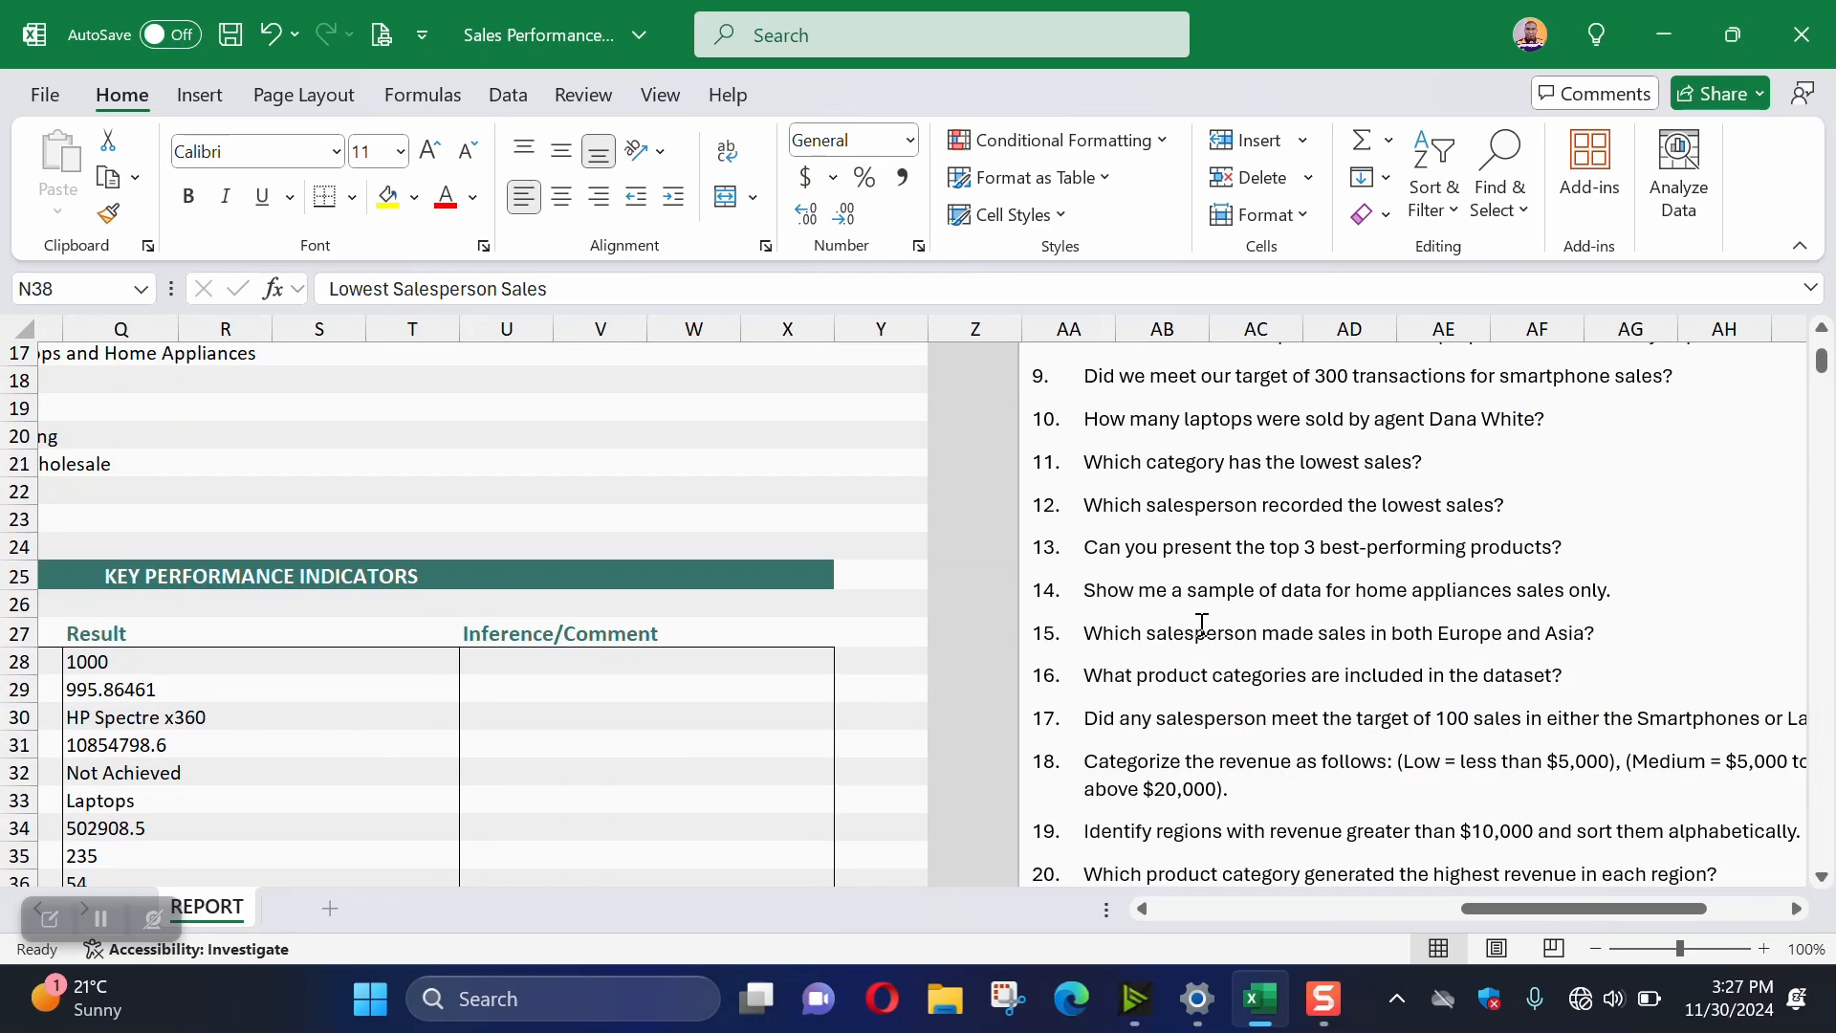
scroll(1202, 623, down, 1)
scroll(1163, 535, up, 2)
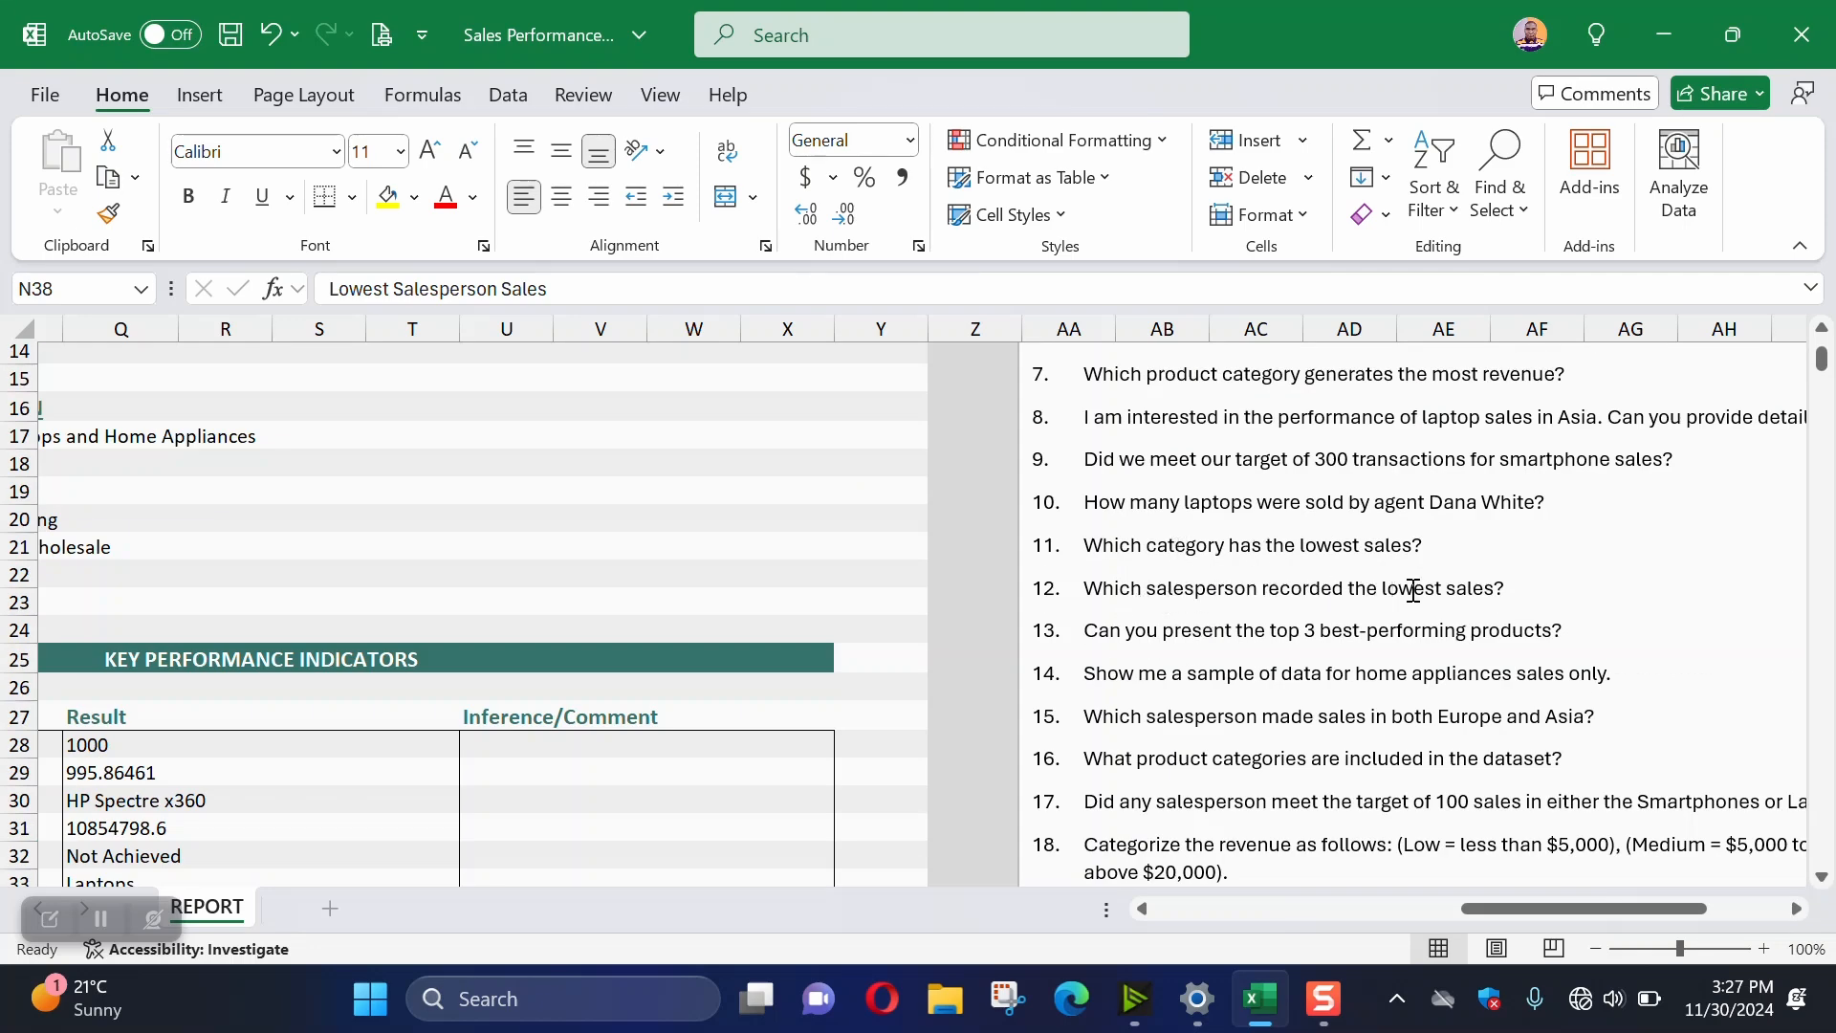
drag(1547, 908, 1449, 906)
scroll(775, 774, down, 5)
Enter a MIN function over SalesData[Revenue] in Q38 for Lowest Salesperson Sales
click(781, 608)
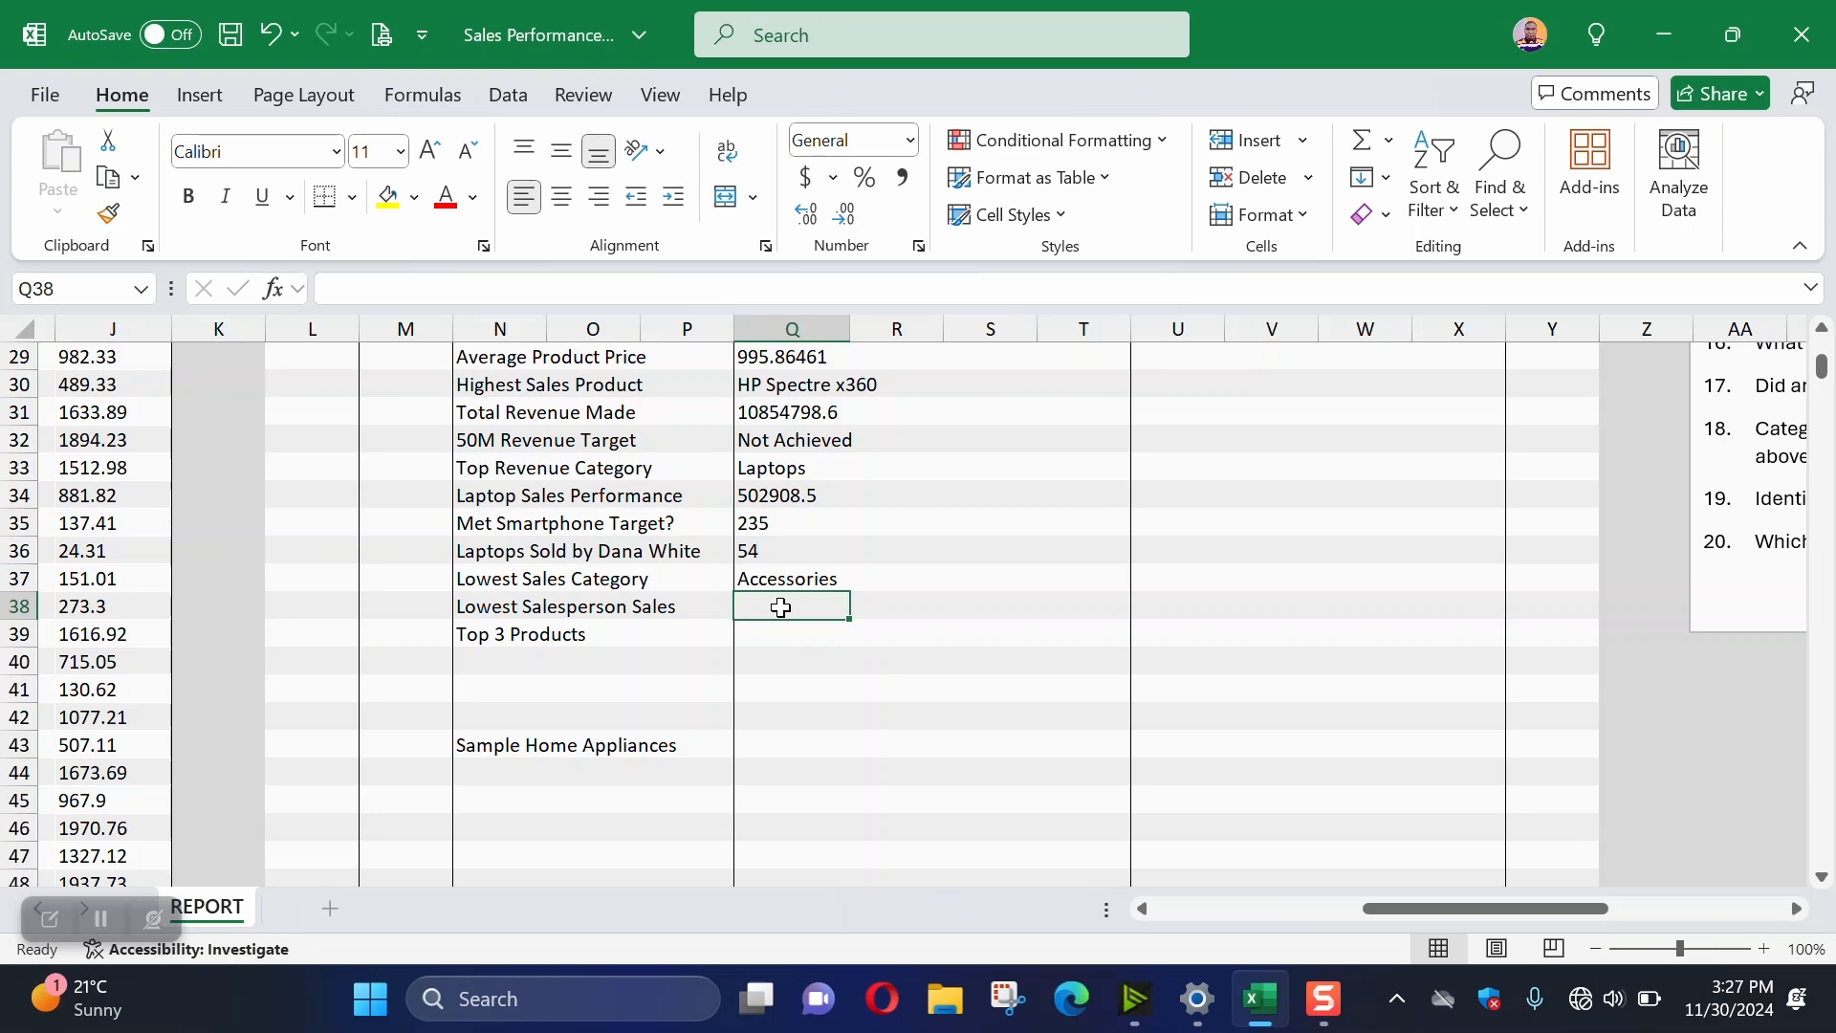
text(min)
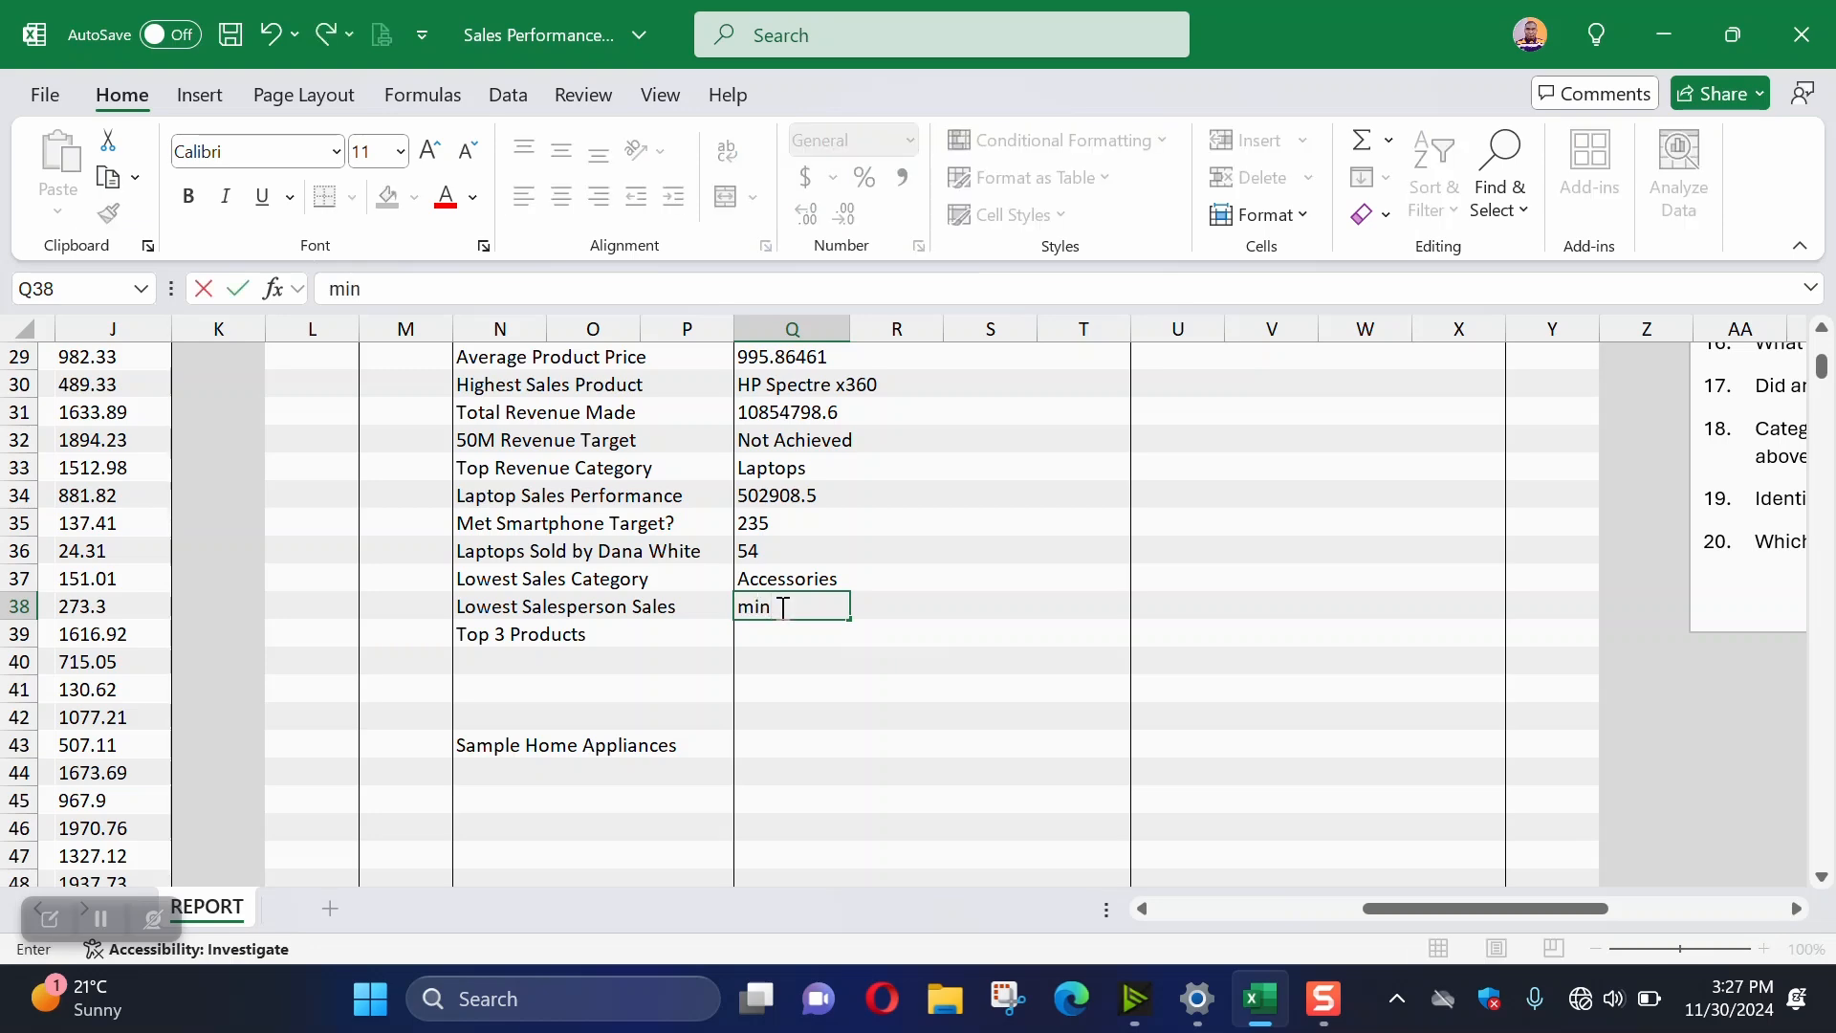
text(=min)
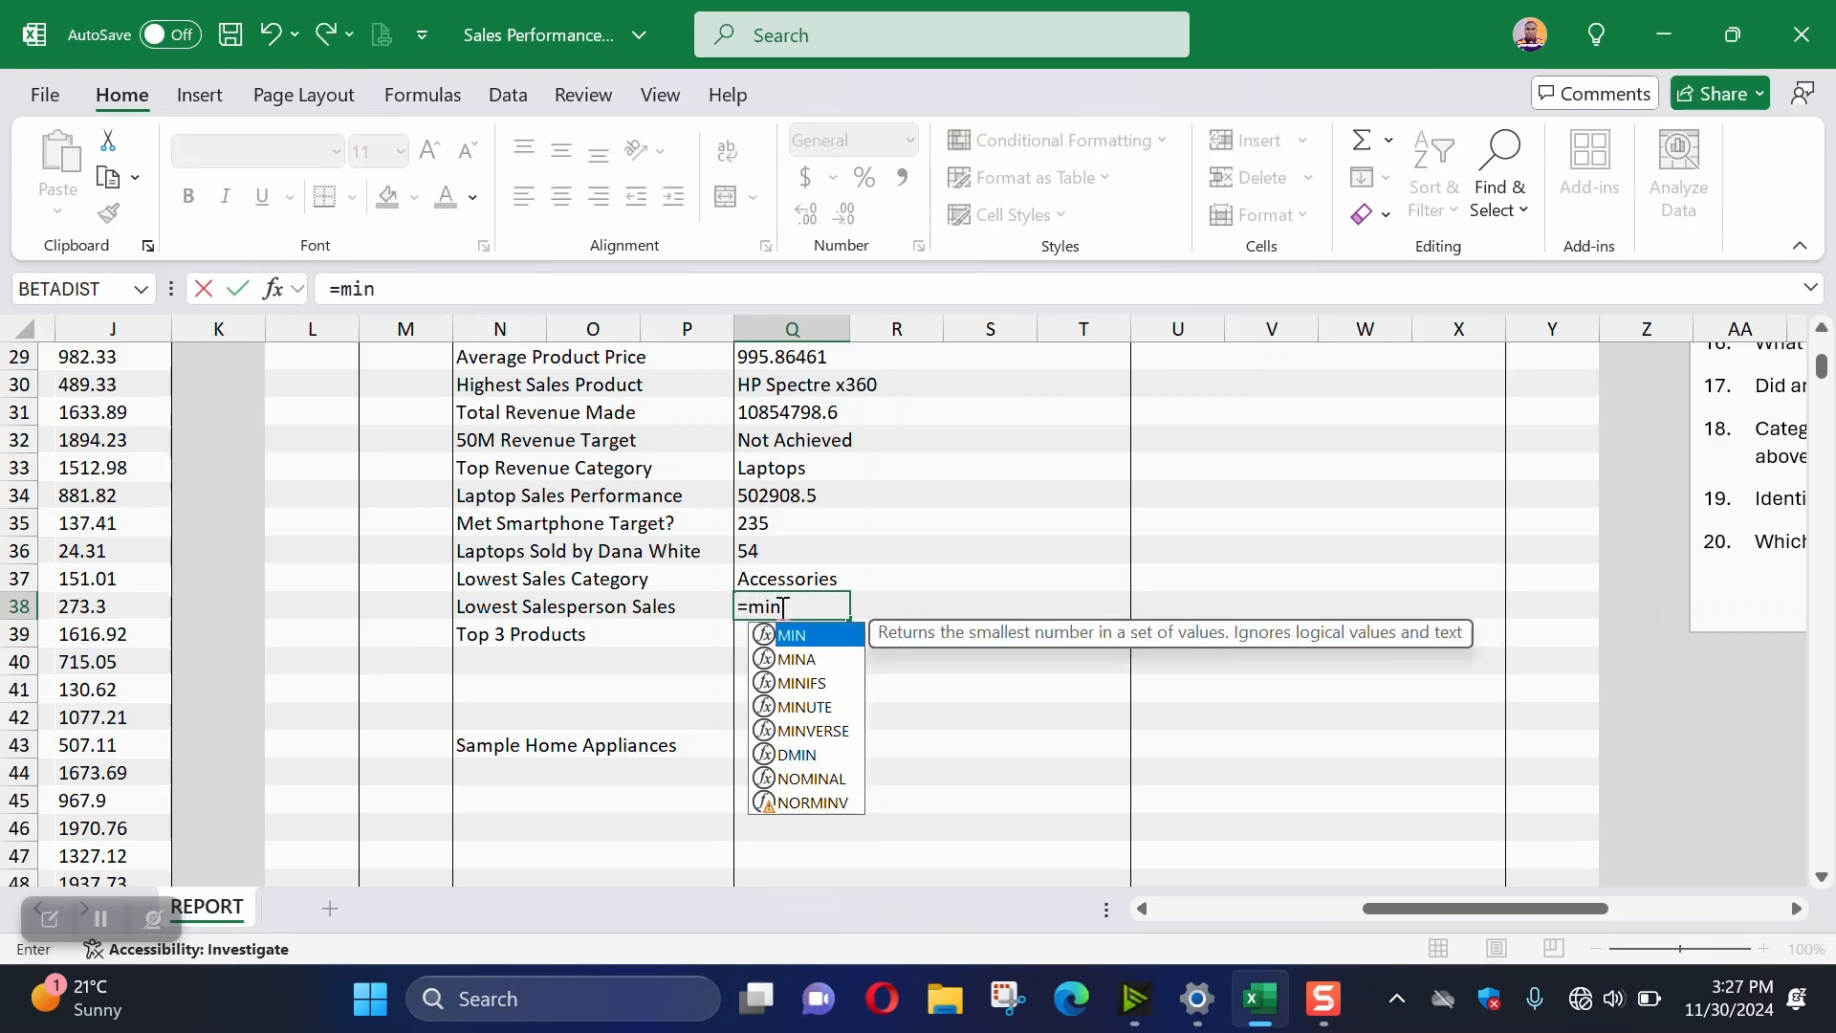
key(Tab)
drag(1367, 906, 1216, 920)
scroll(701, 524, up, 10)
click(712, 485)
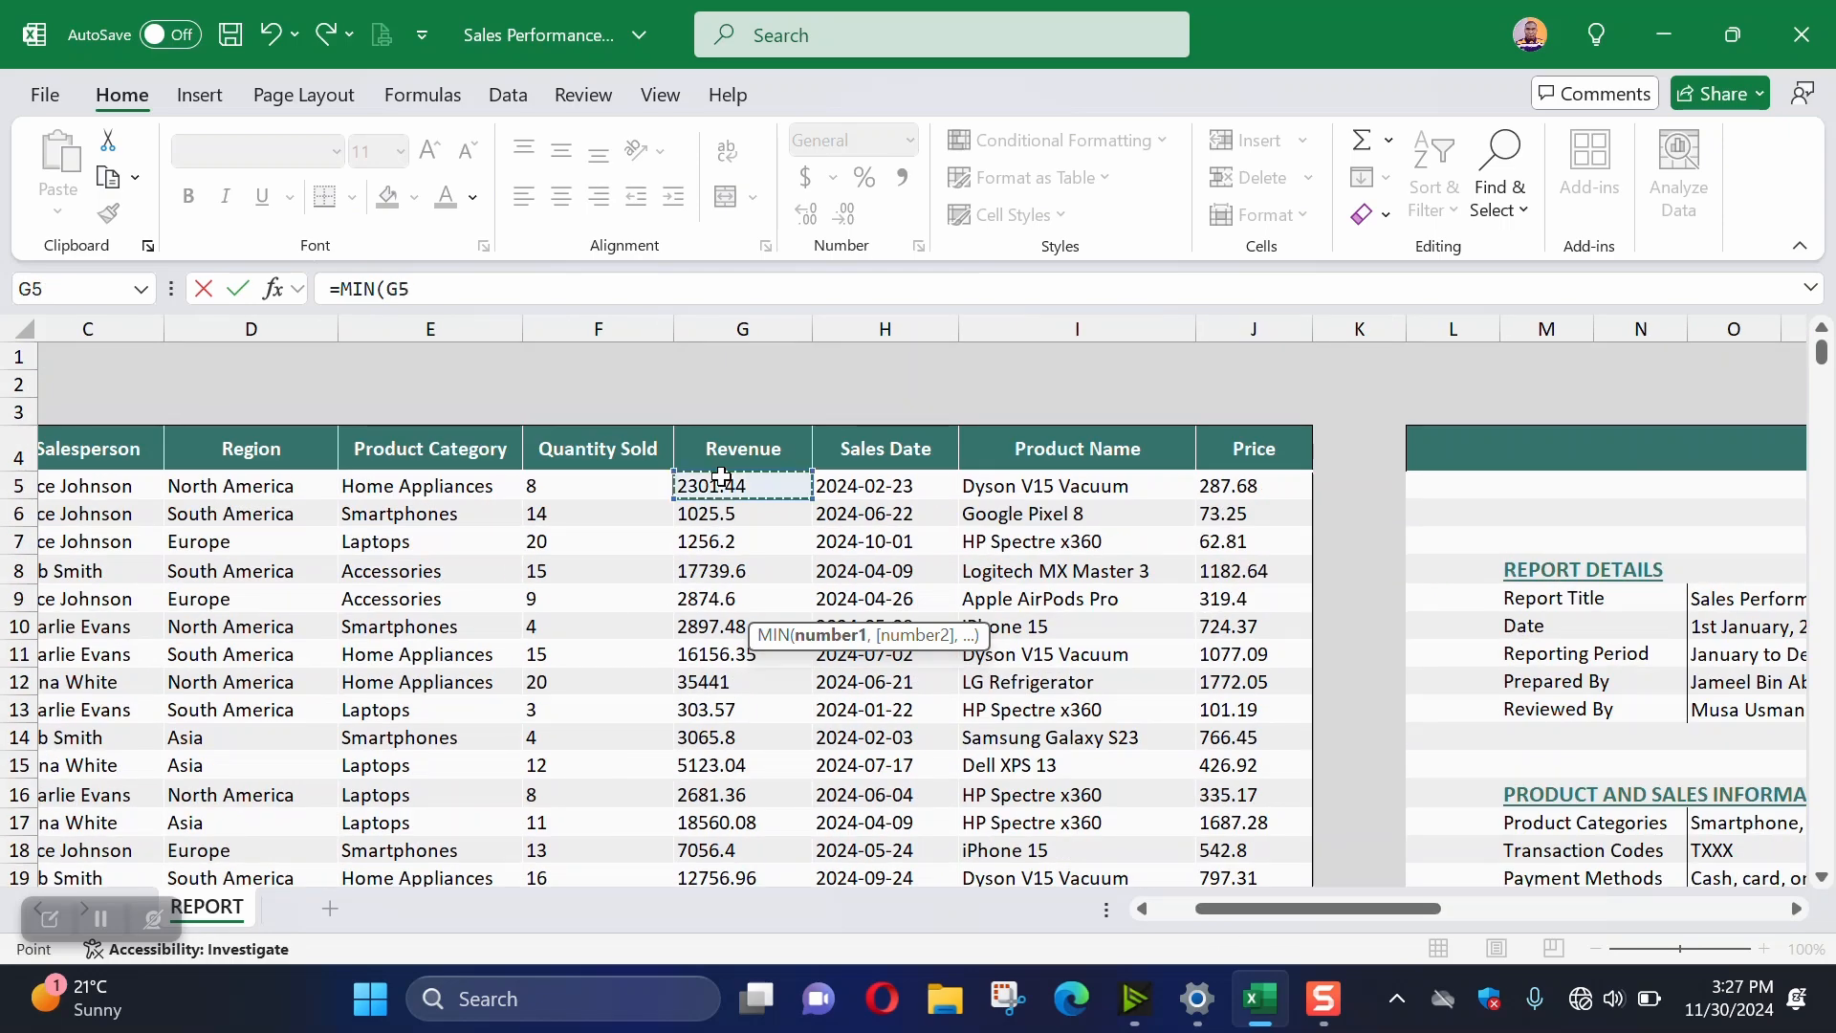
key(ctrl+shift+Down)
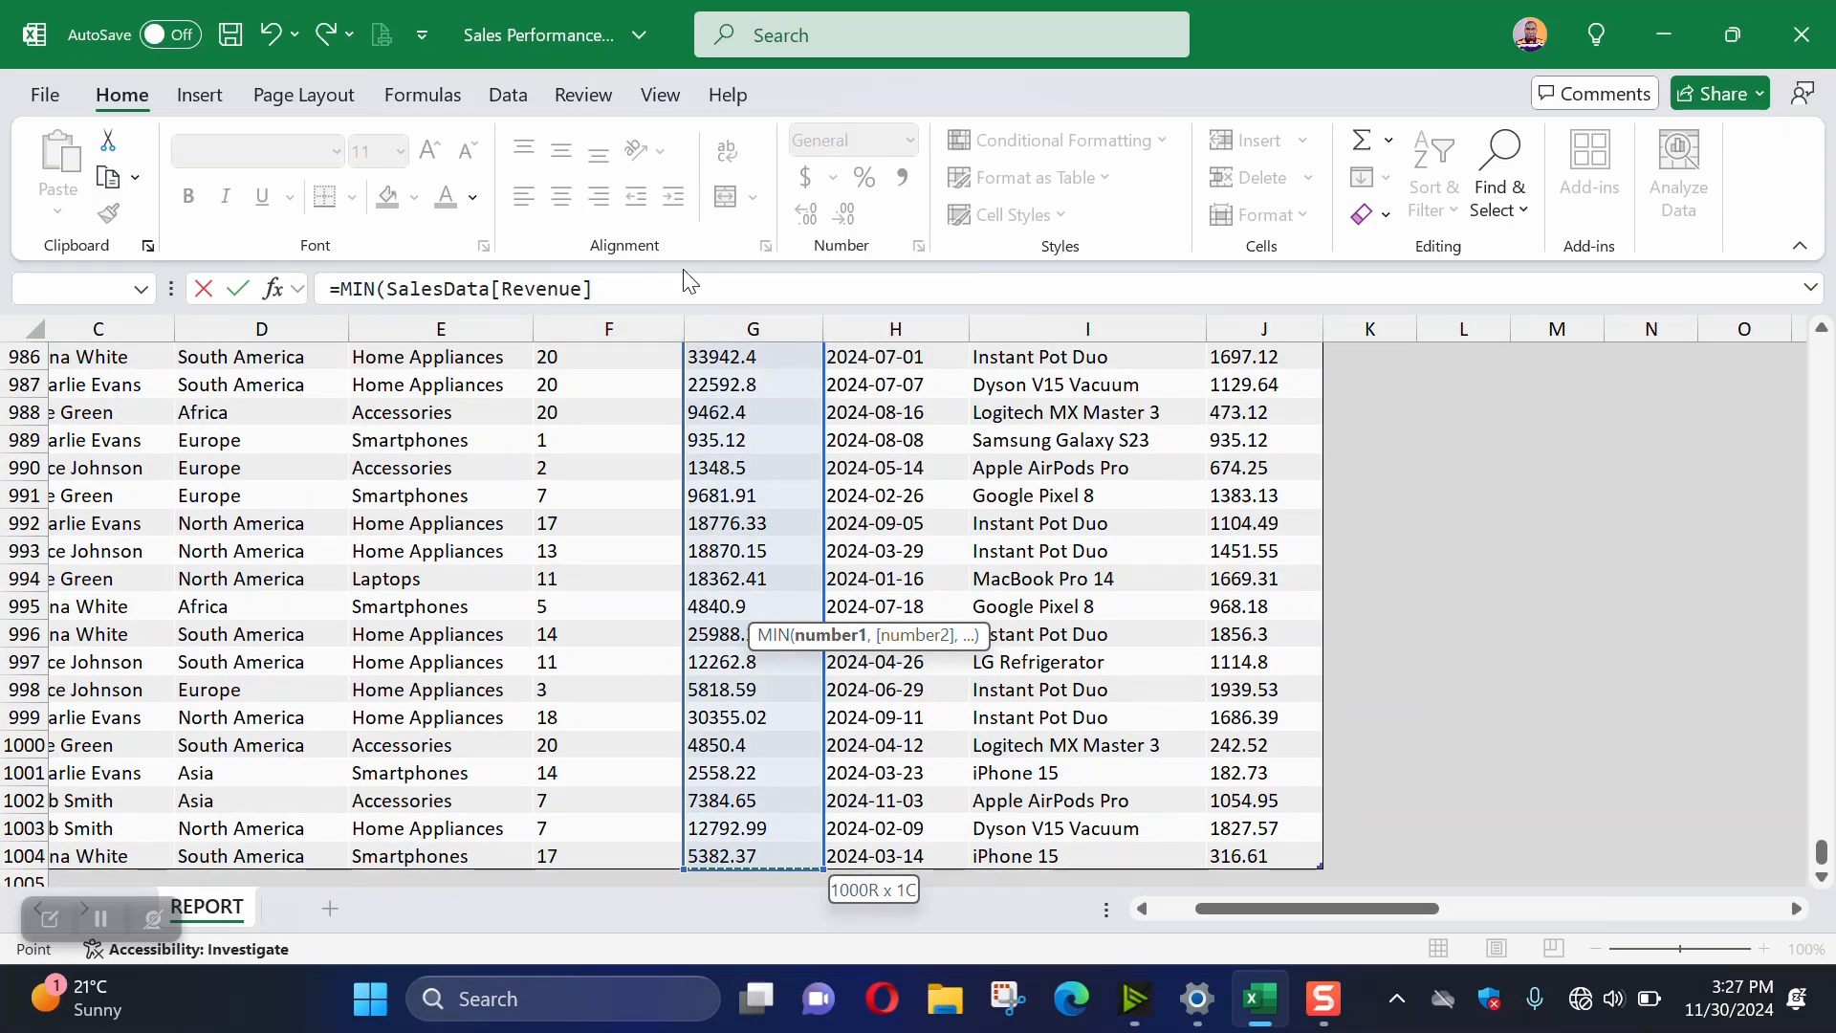
click(668, 274)
text(,)
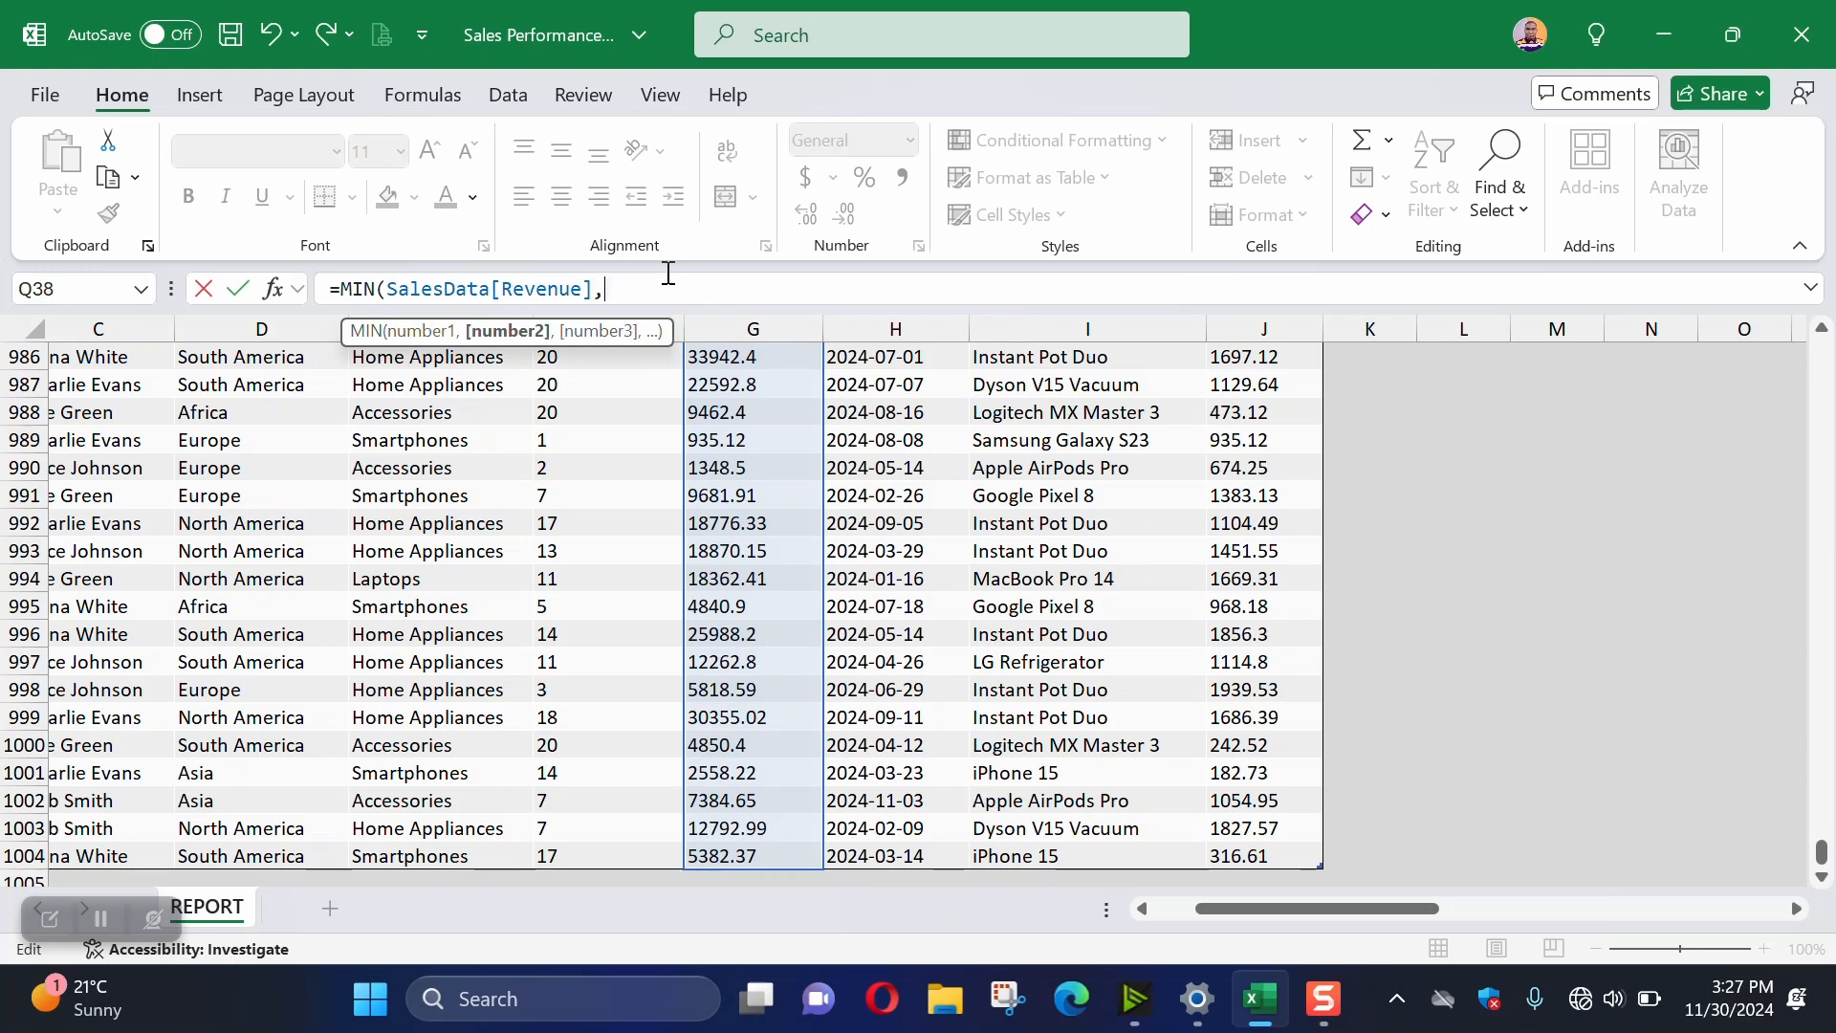
key(BackSpace)
text())
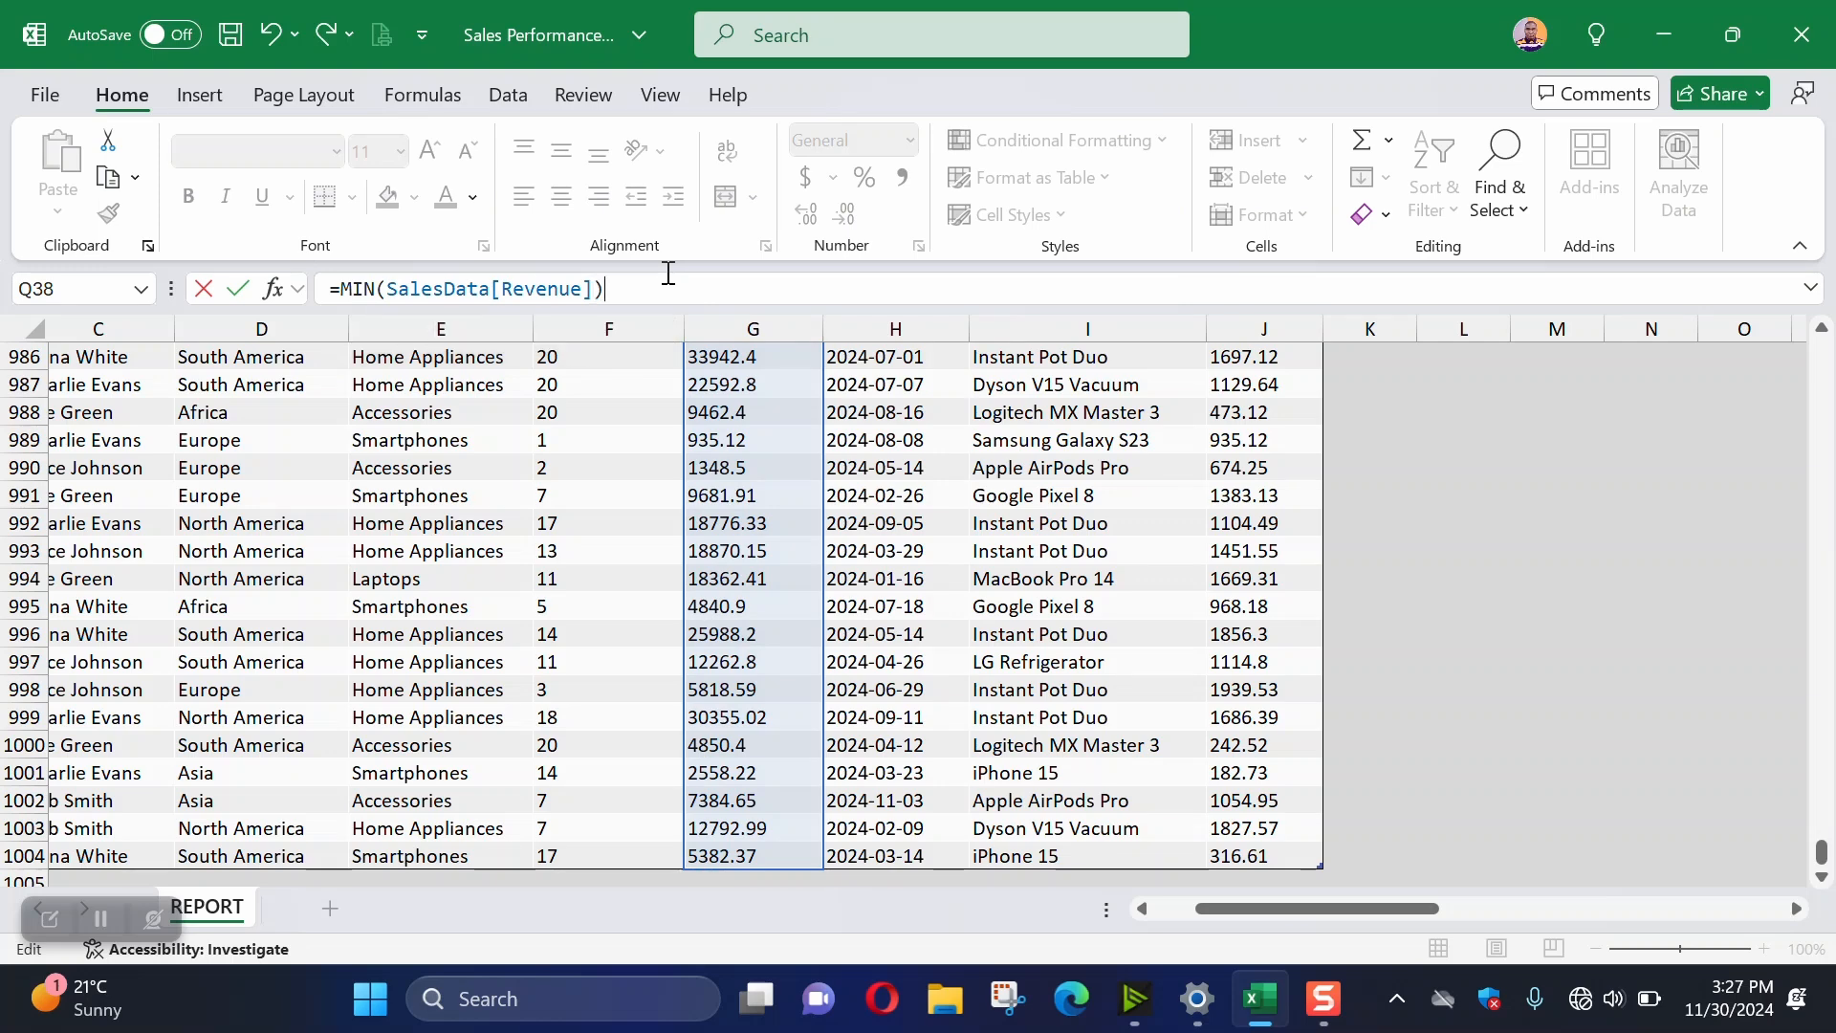
Wrap the MIN expression in Q38 in an XLOOKUP so that it serves as the lookup value
drag(607, 297, 344, 277)
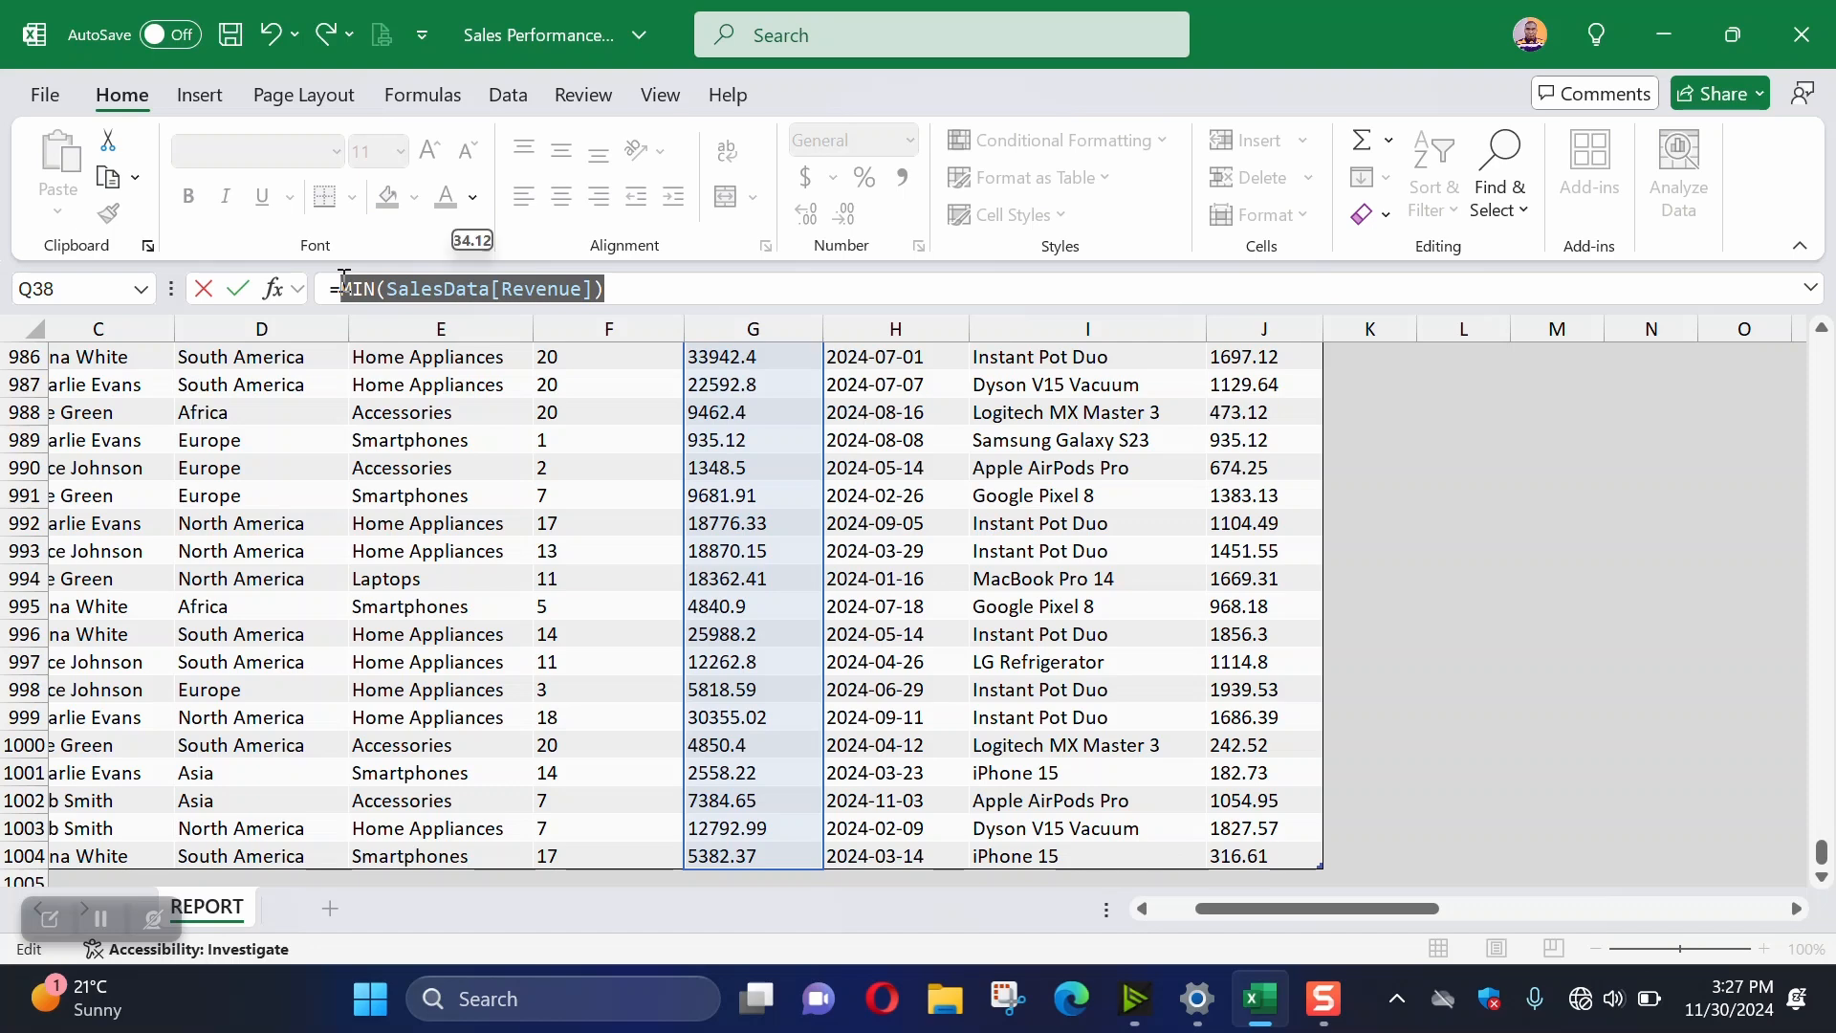
click(342, 287)
text(XL)
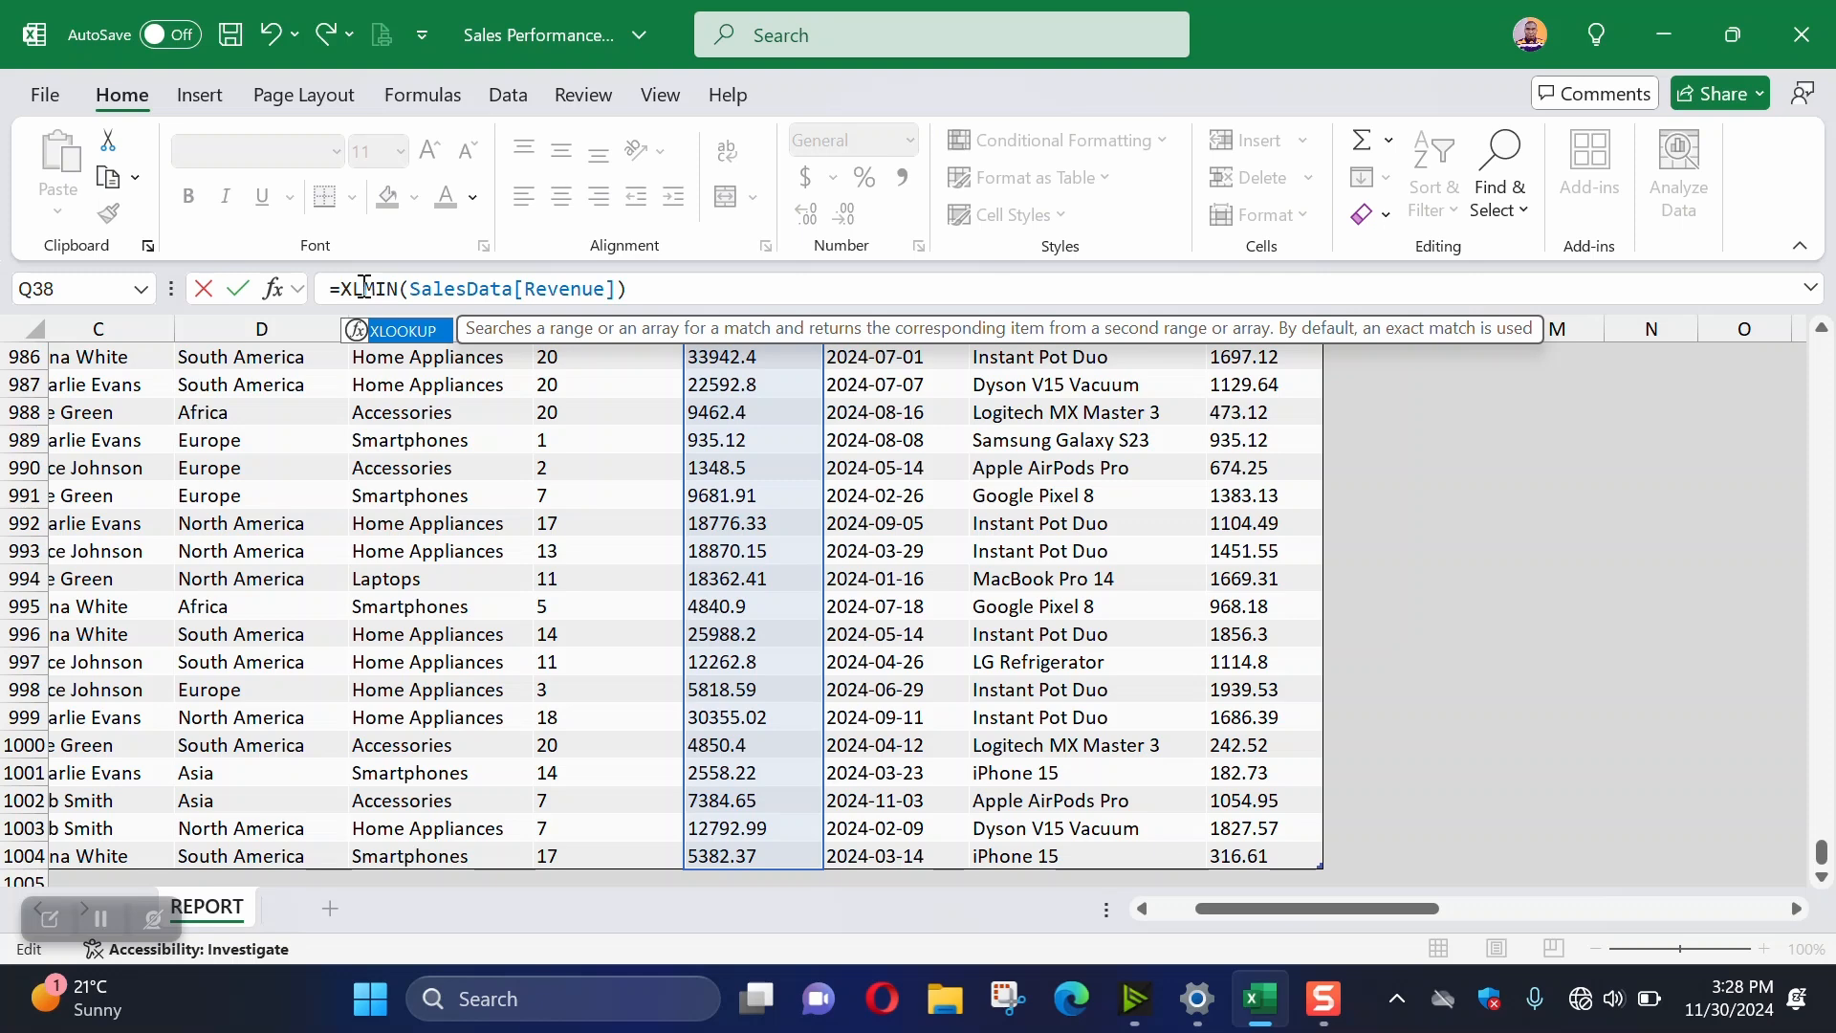
key(Tab)
drag(712, 286, 435, 273)
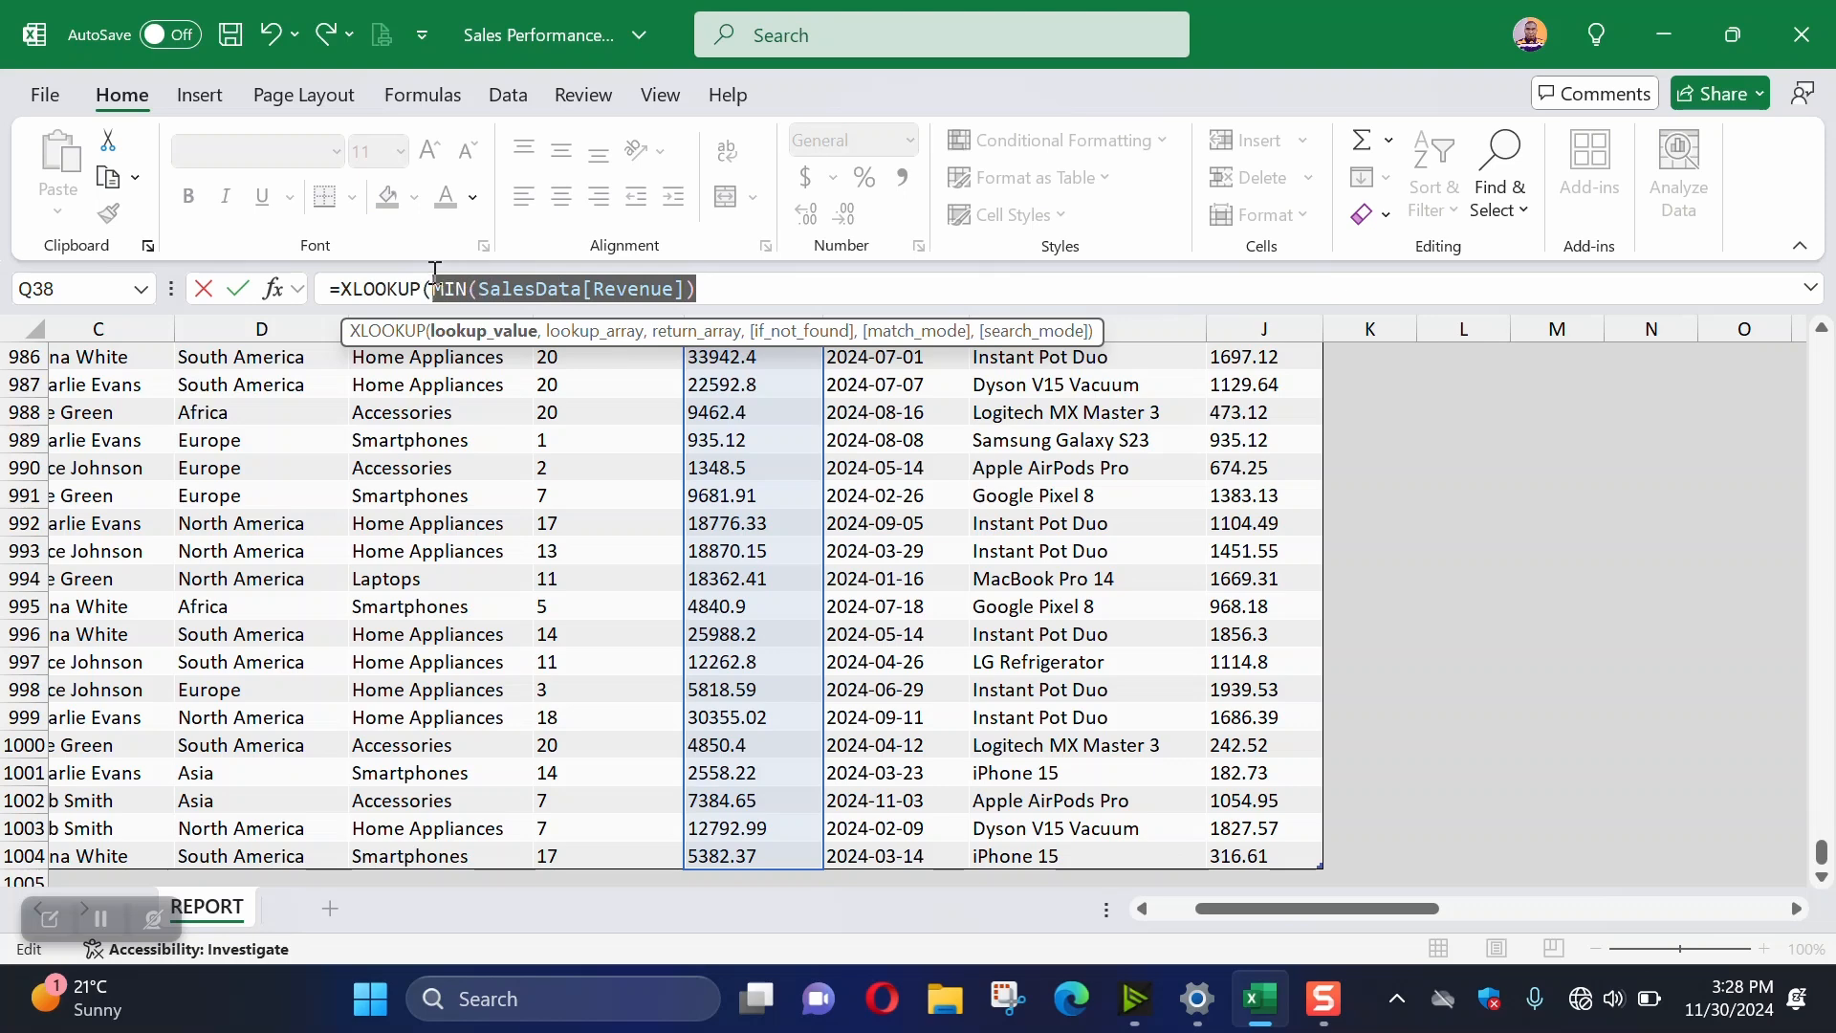
click(725, 278)
Set SalesData[Revenue], without its header, as the lookup array of the Q38 XLOOKUP
text(,)
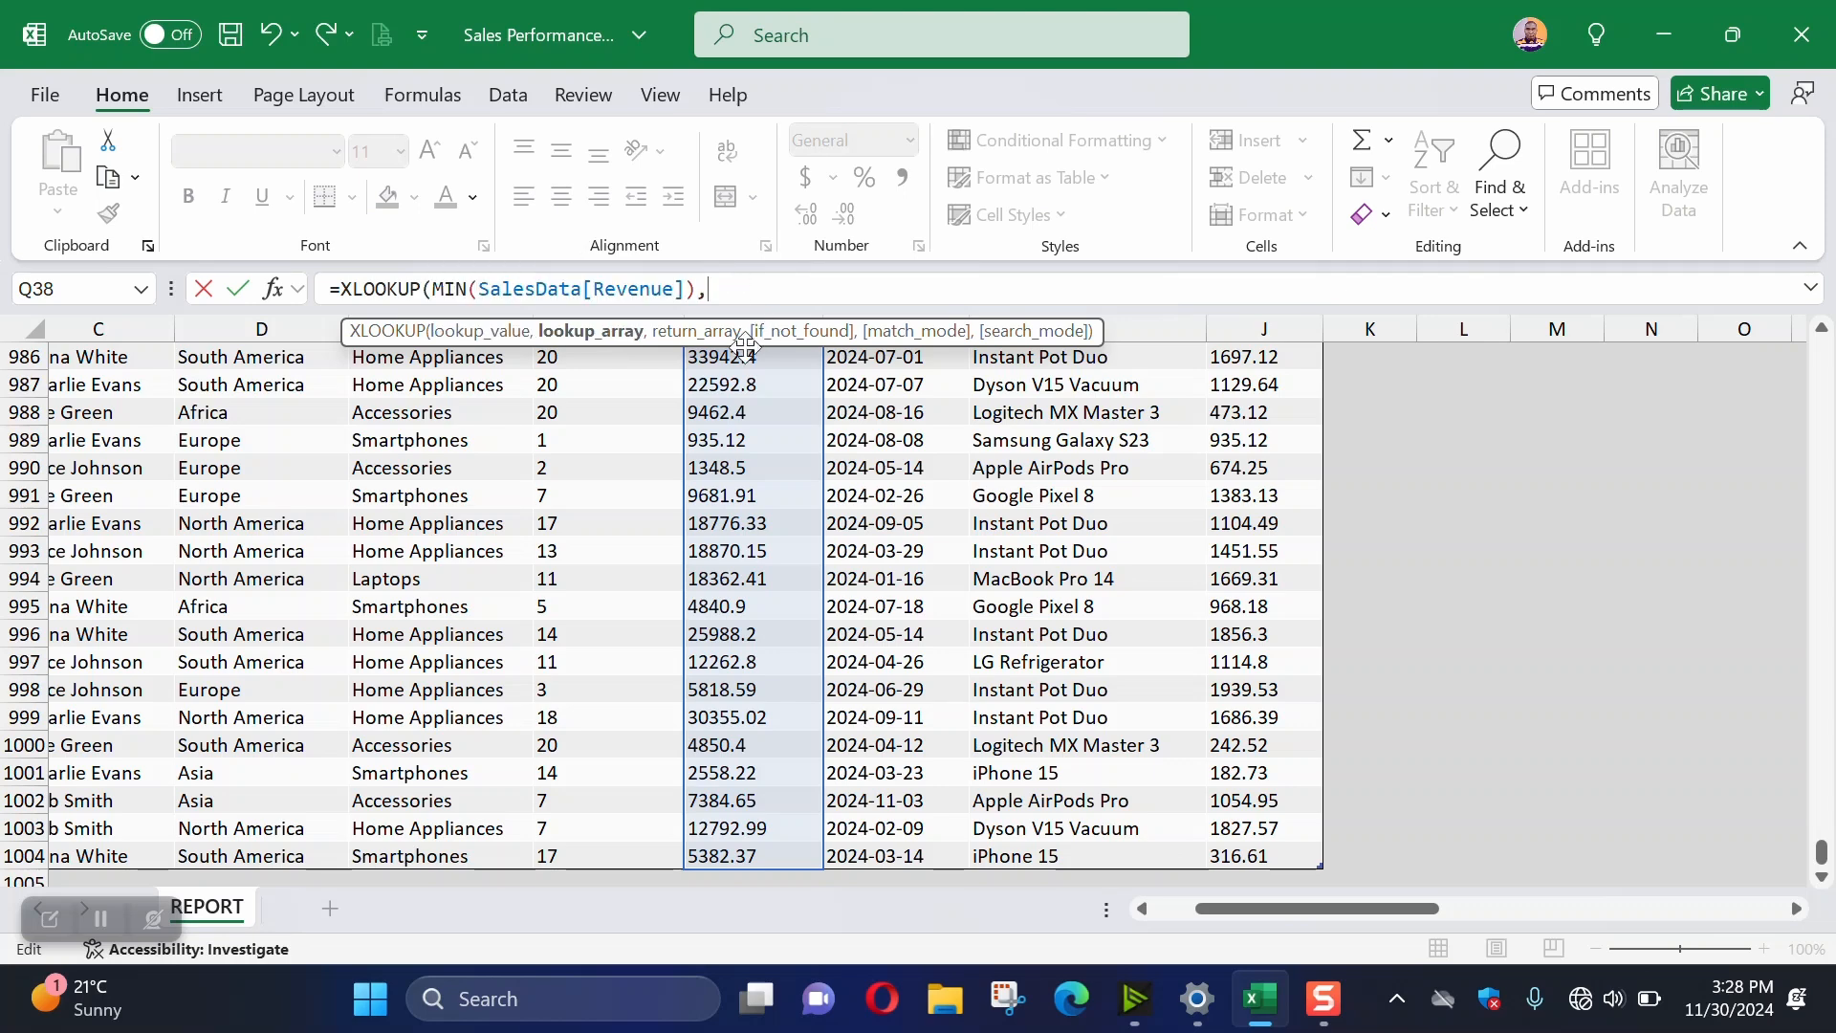
click(750, 860)
key(ctrl+shift+Up)
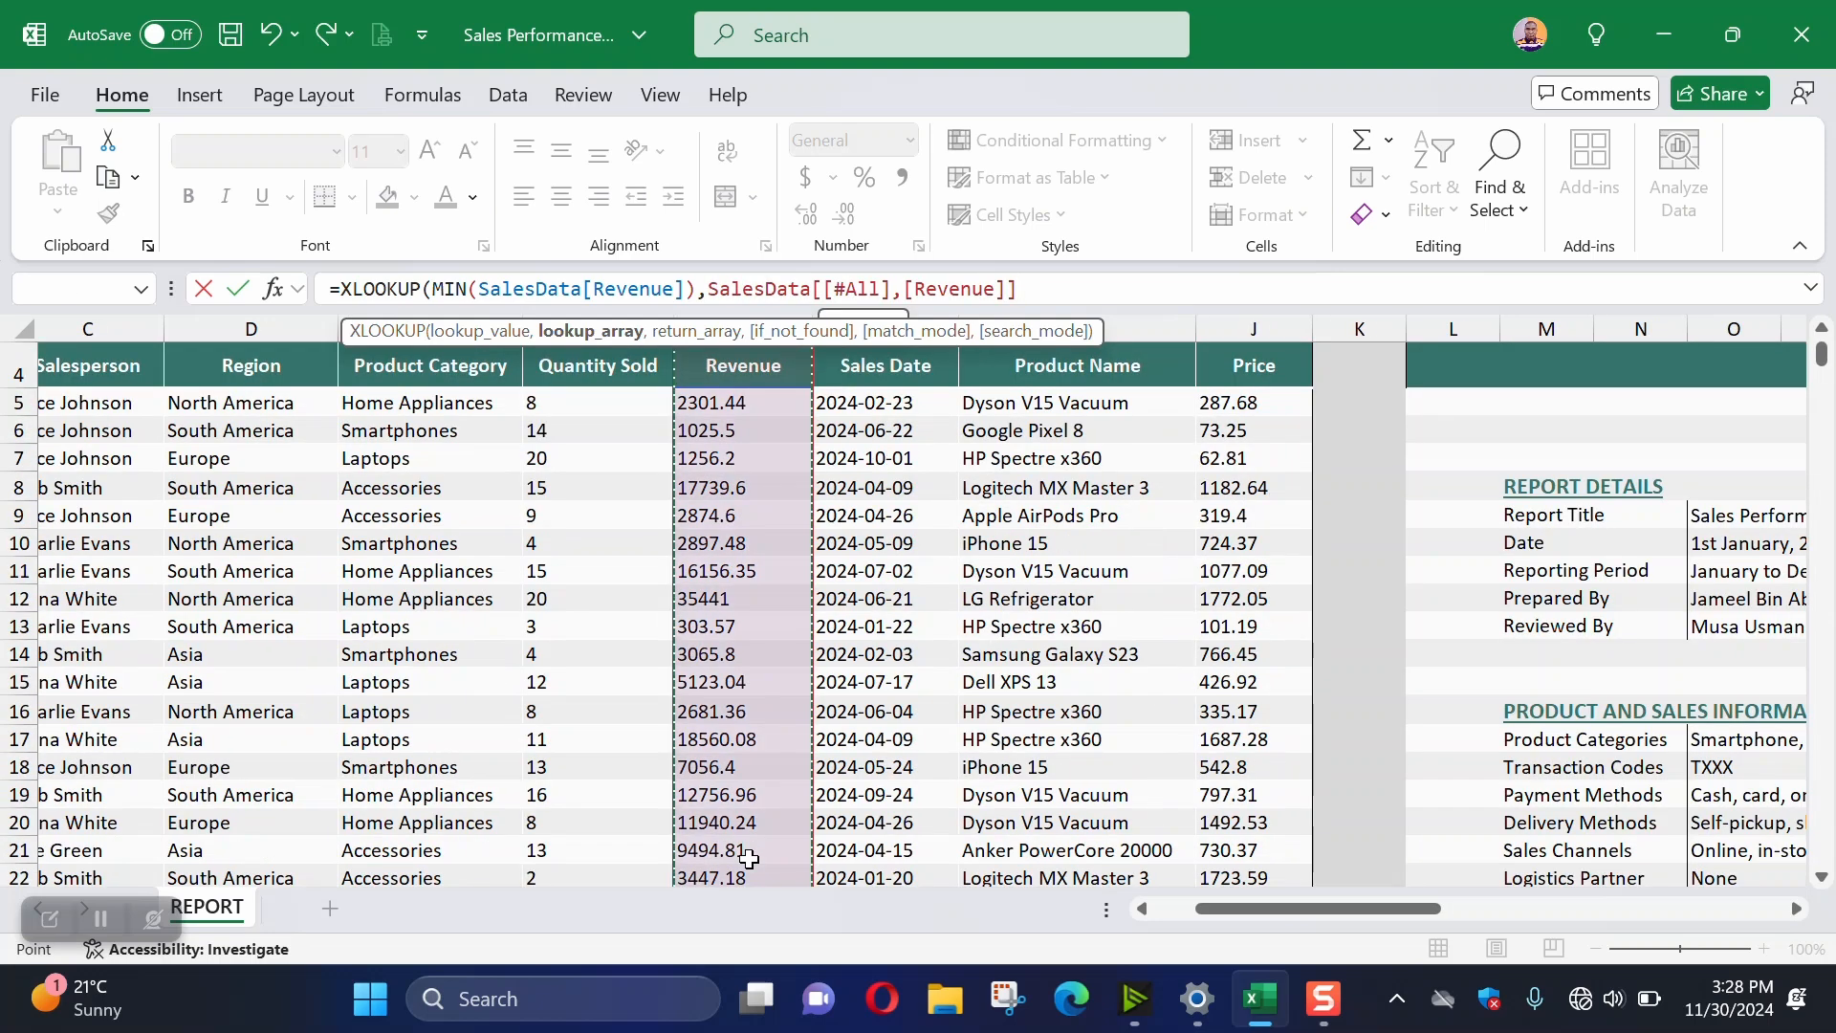
key(shift+Down)
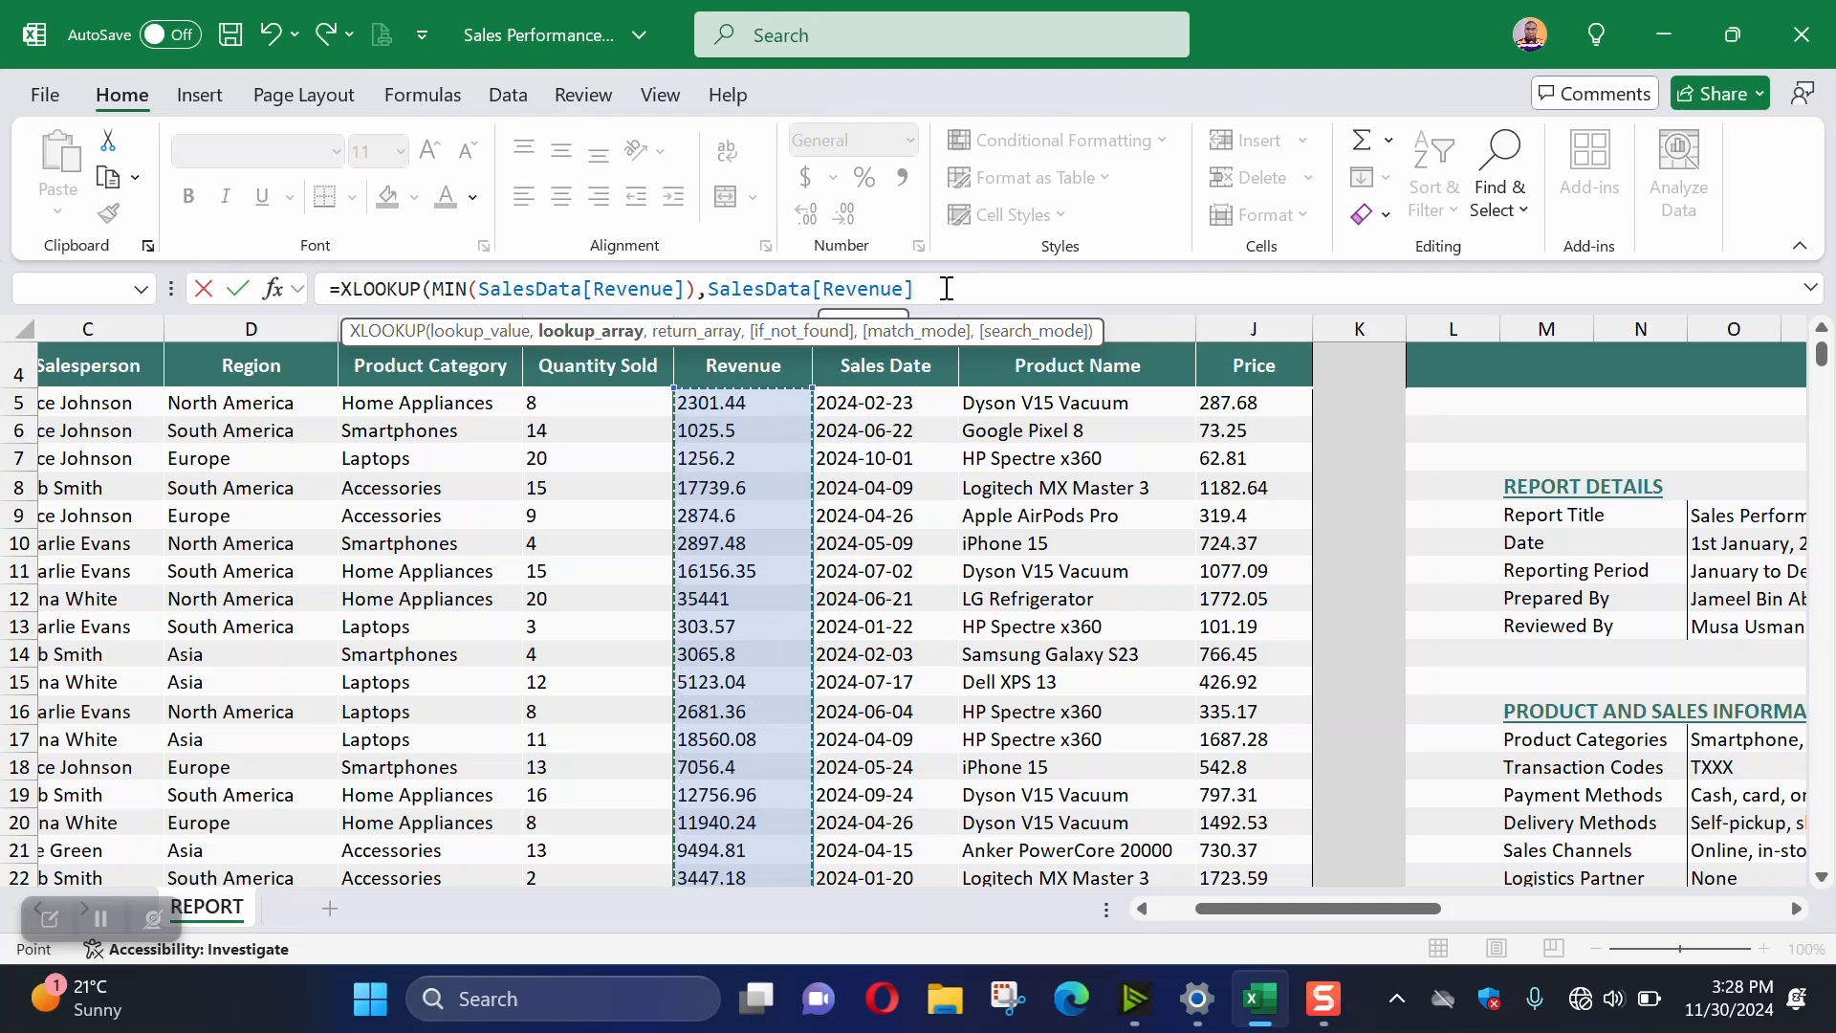
Set SalesData[Salesperson] as the XLOOKUP return array in Q38 with match mode 0 for an exact match, and commit the formula
text(,)
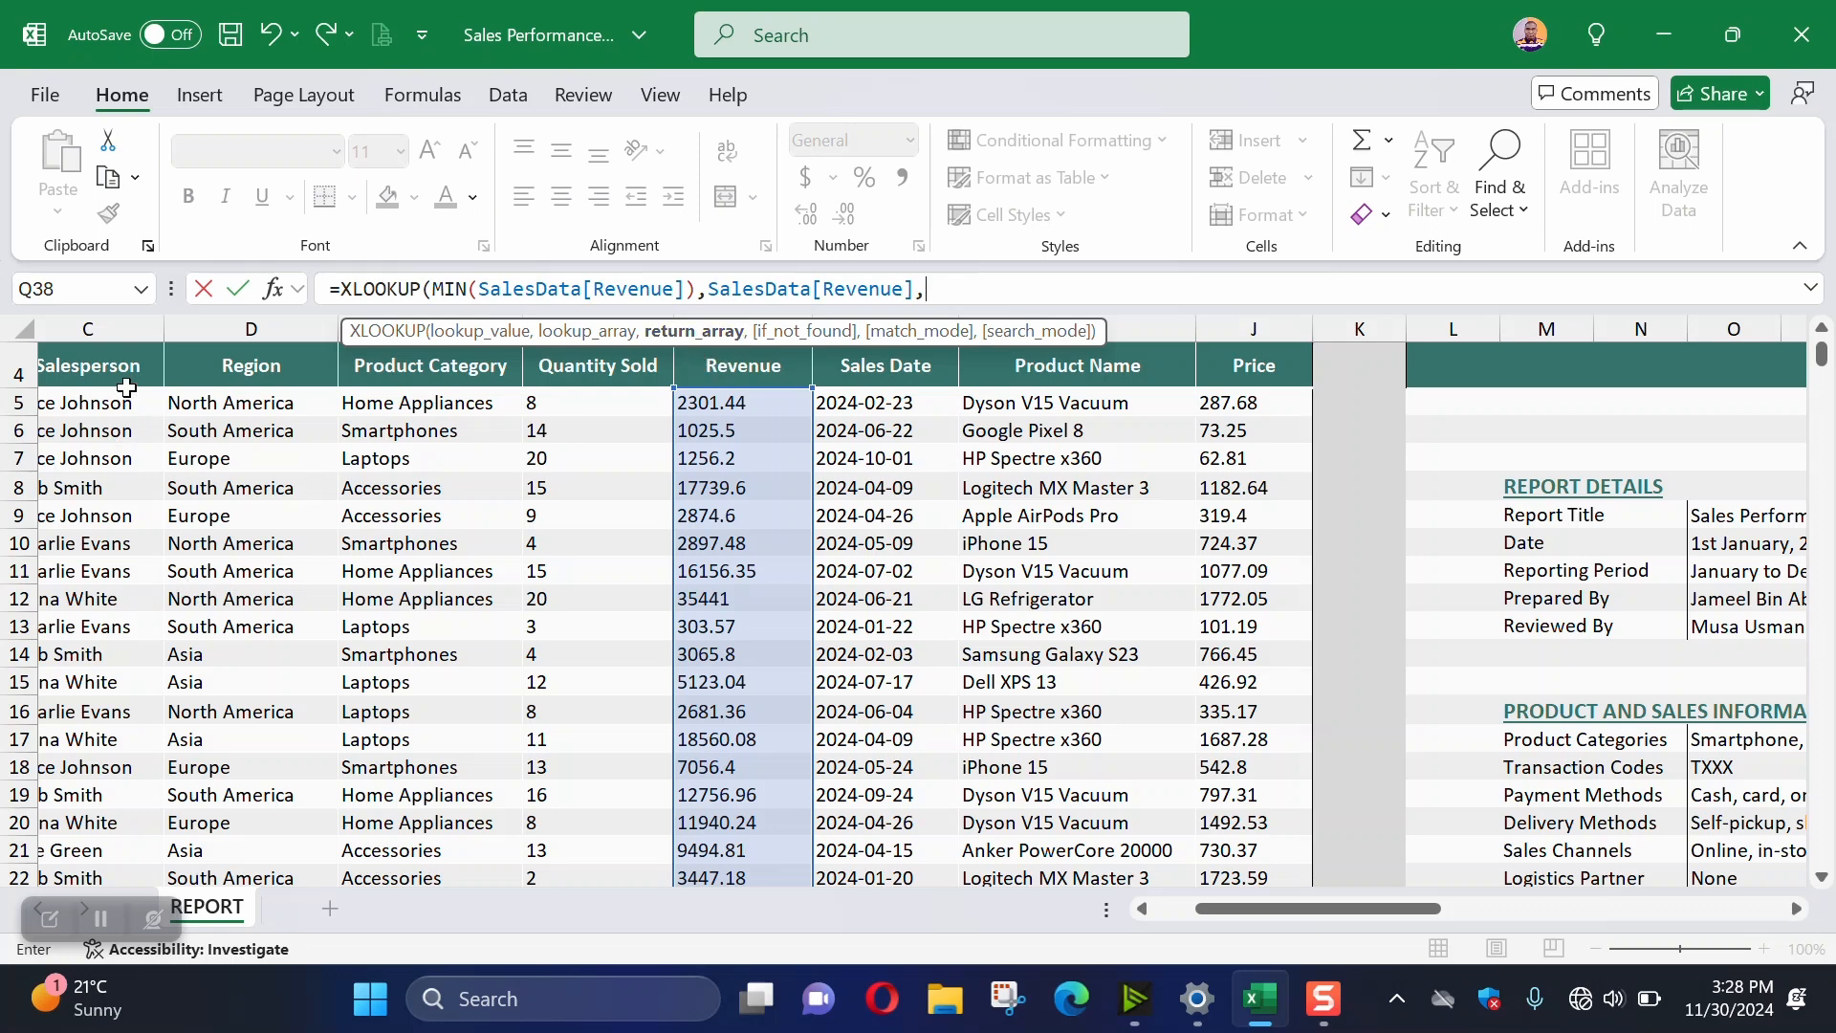
drag(1295, 902, 1210, 901)
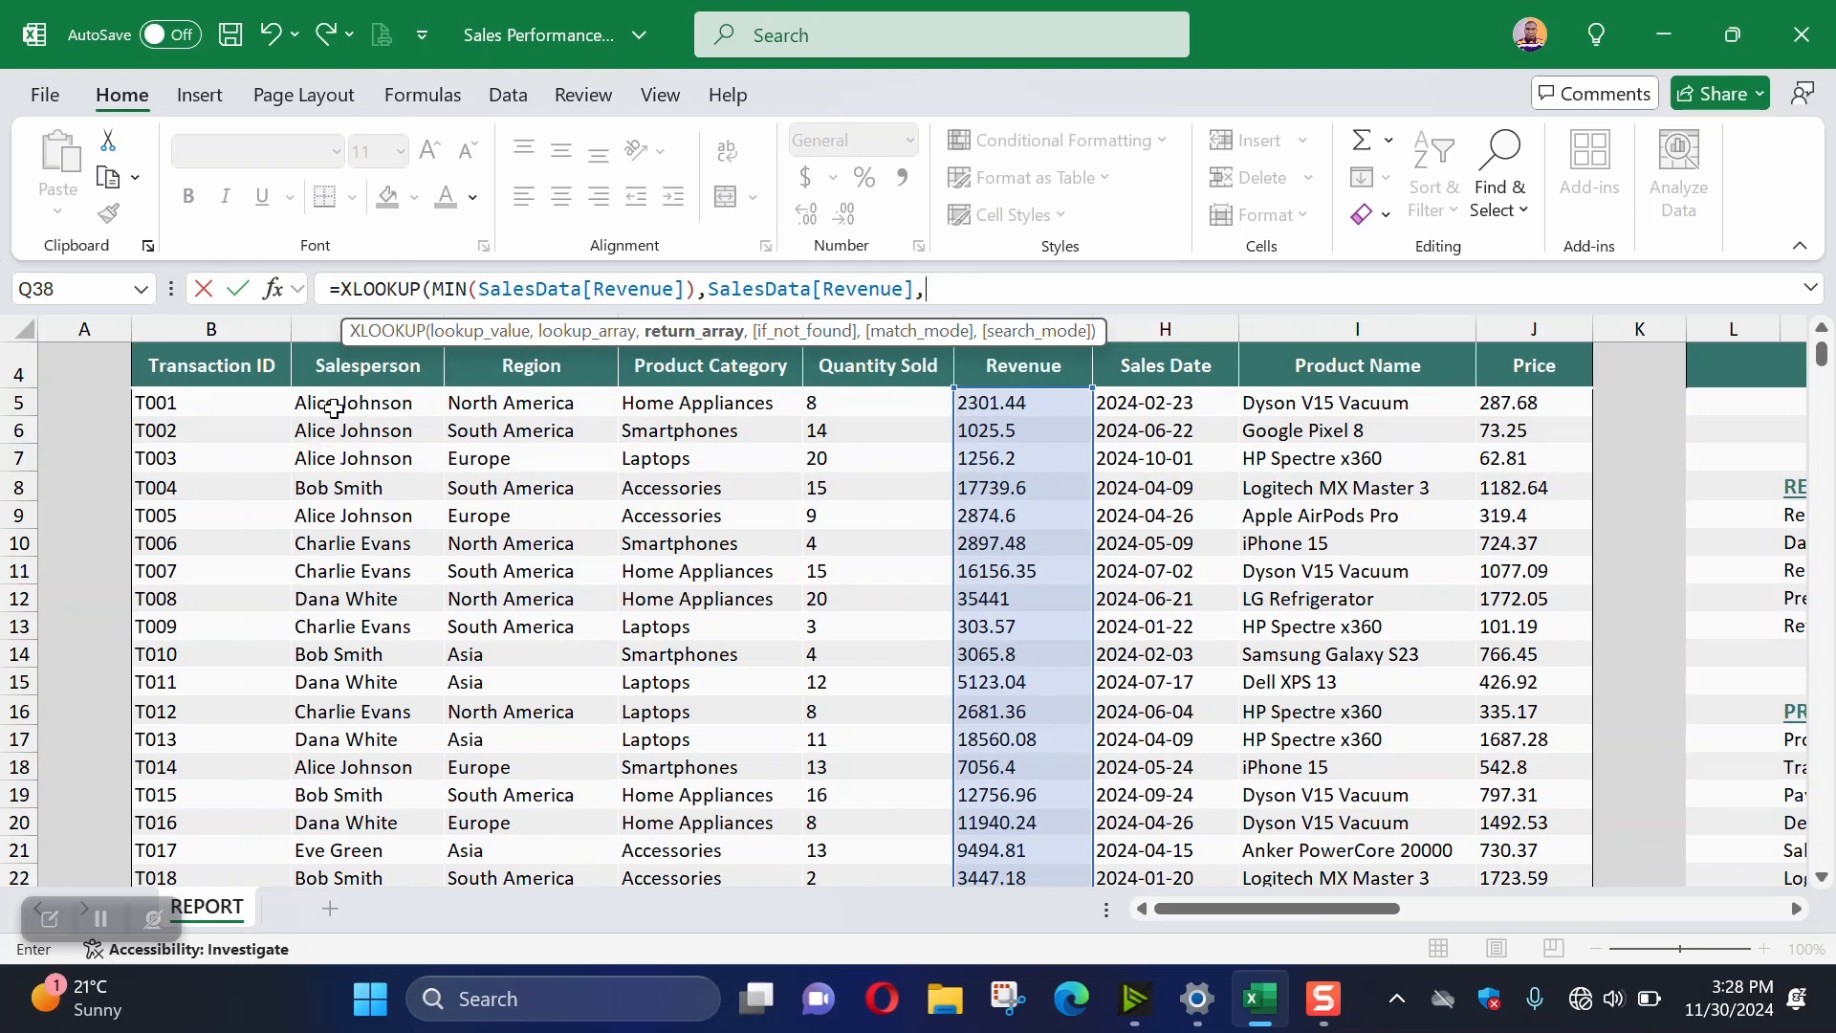
scroll(333, 409, up, 1)
click(350, 488)
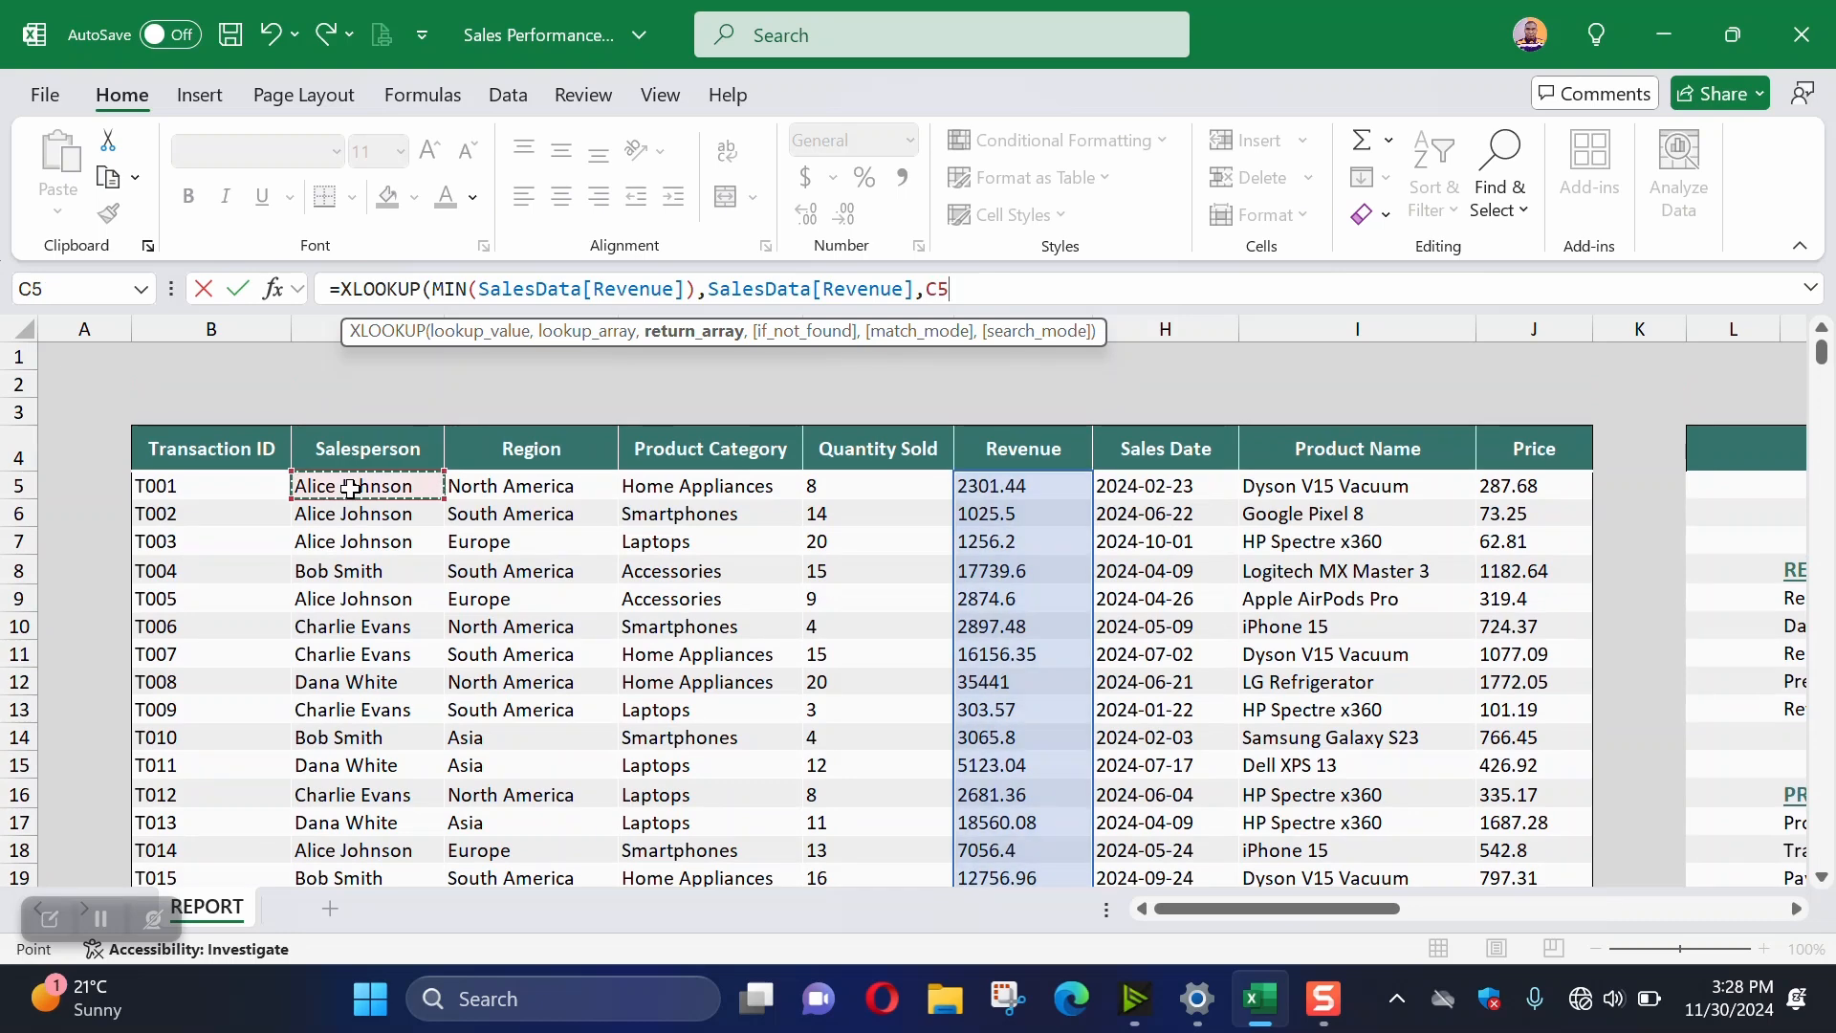
key(ctrl+shift+Down)
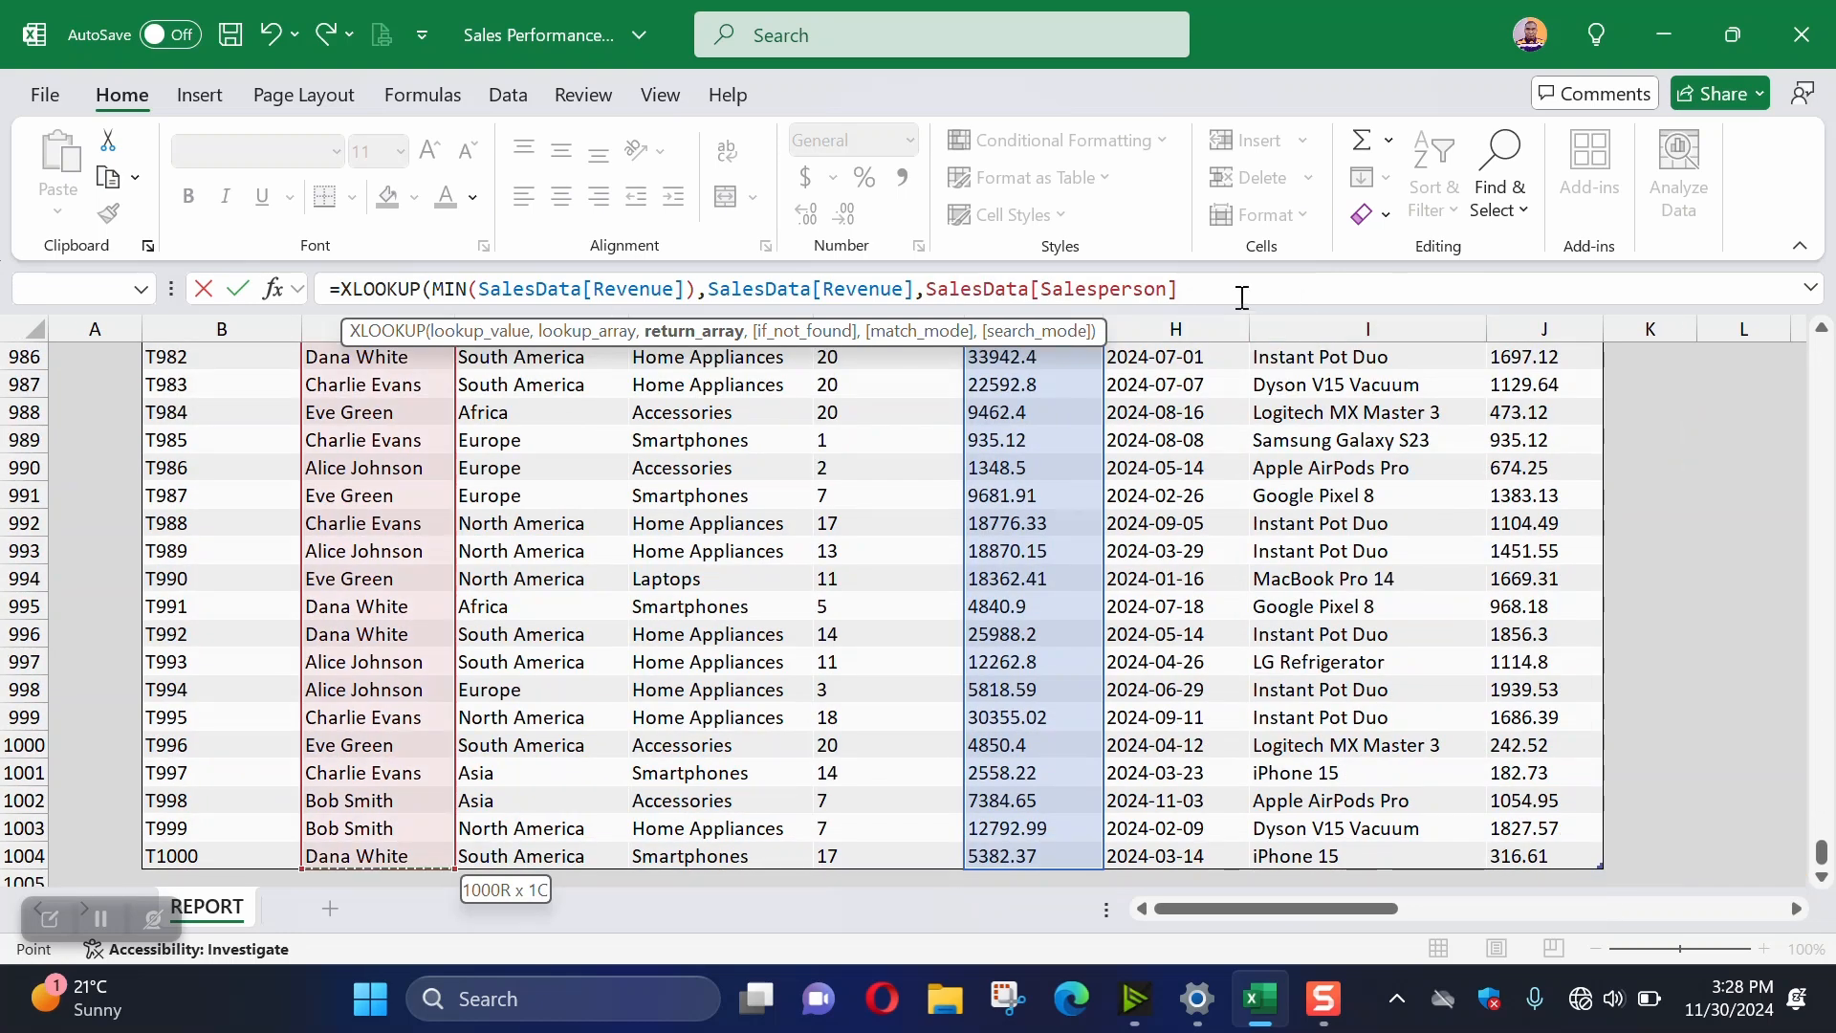
text(,)
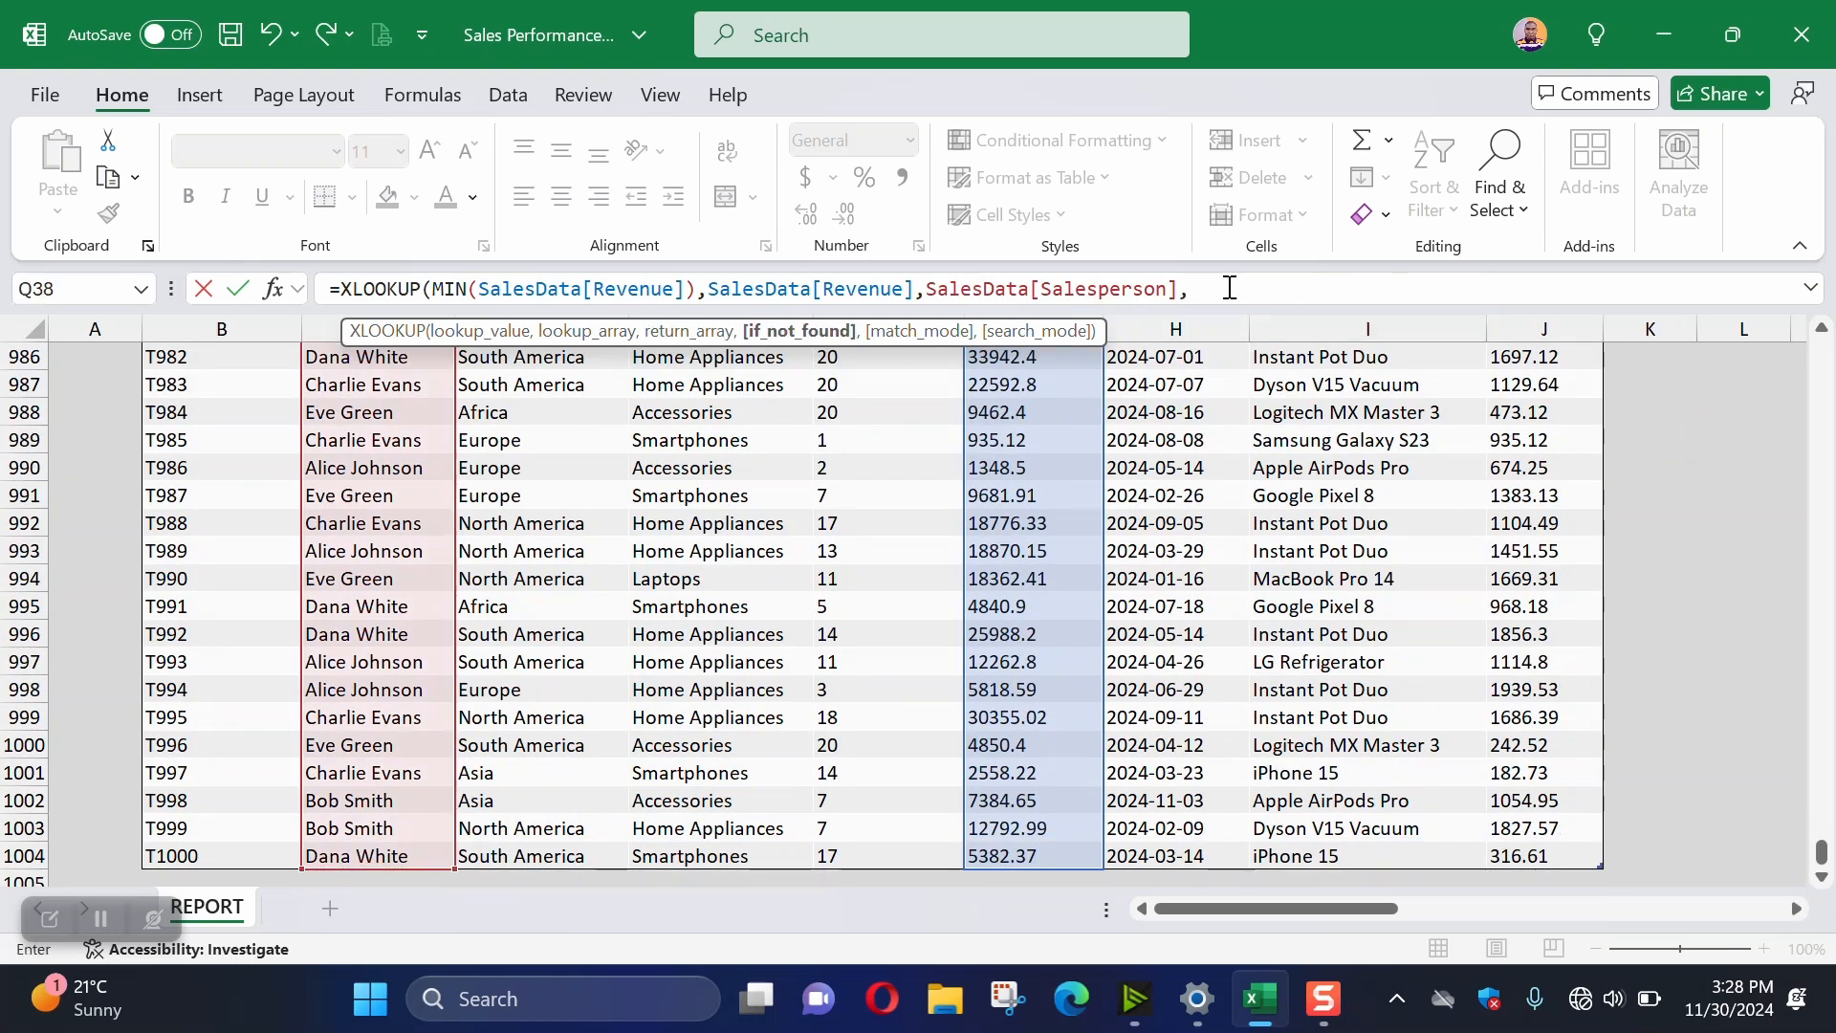
text(,)
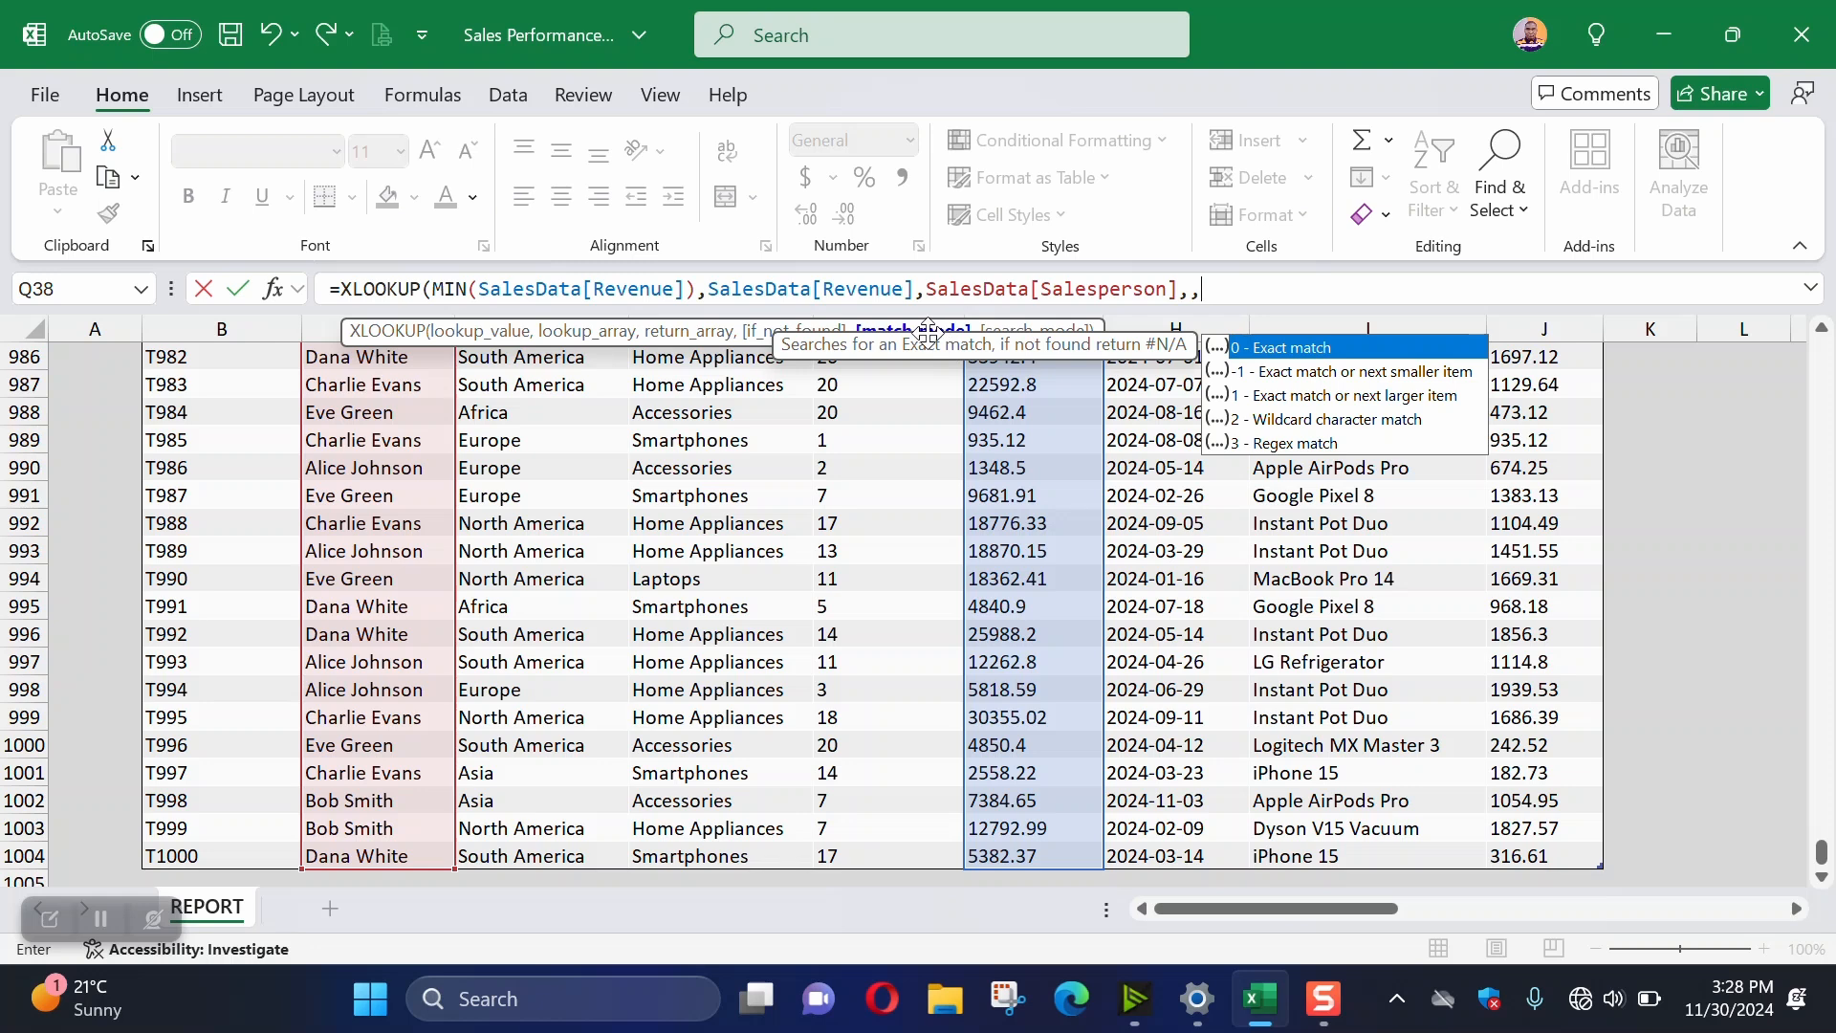
text(0))
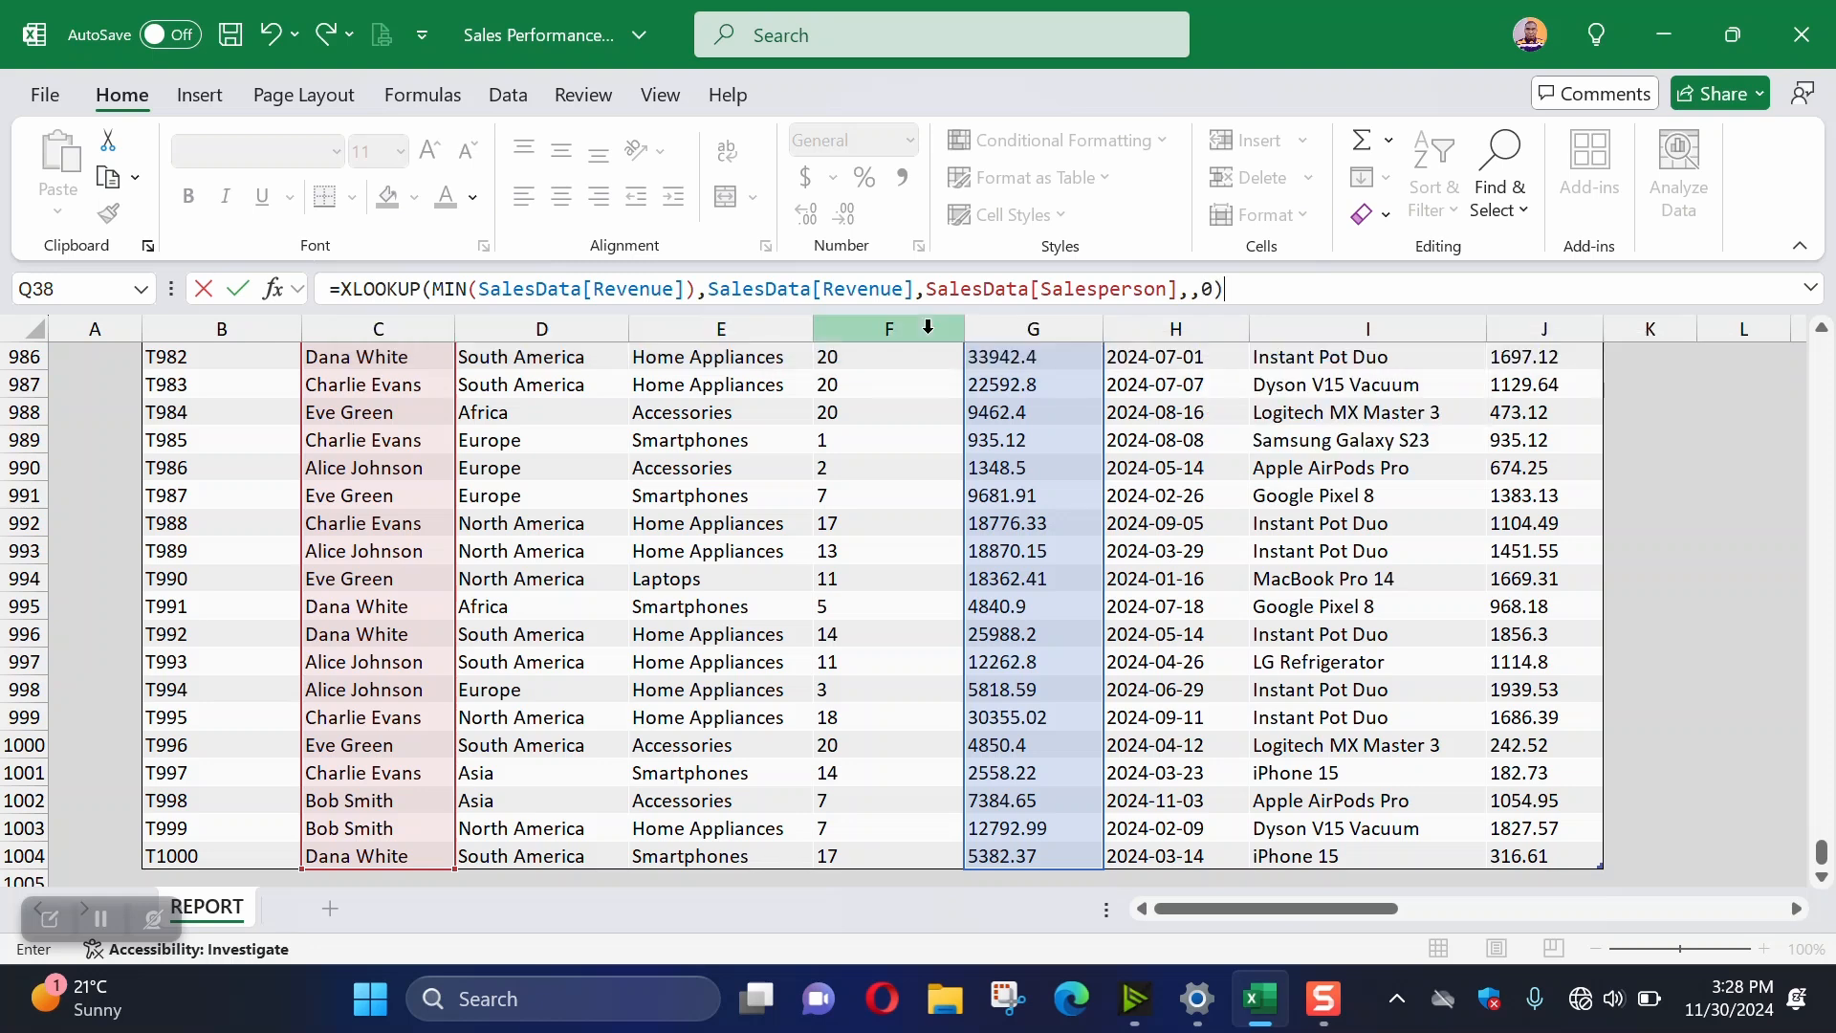
key(Return)
scroll(1668, 540, up, 2)
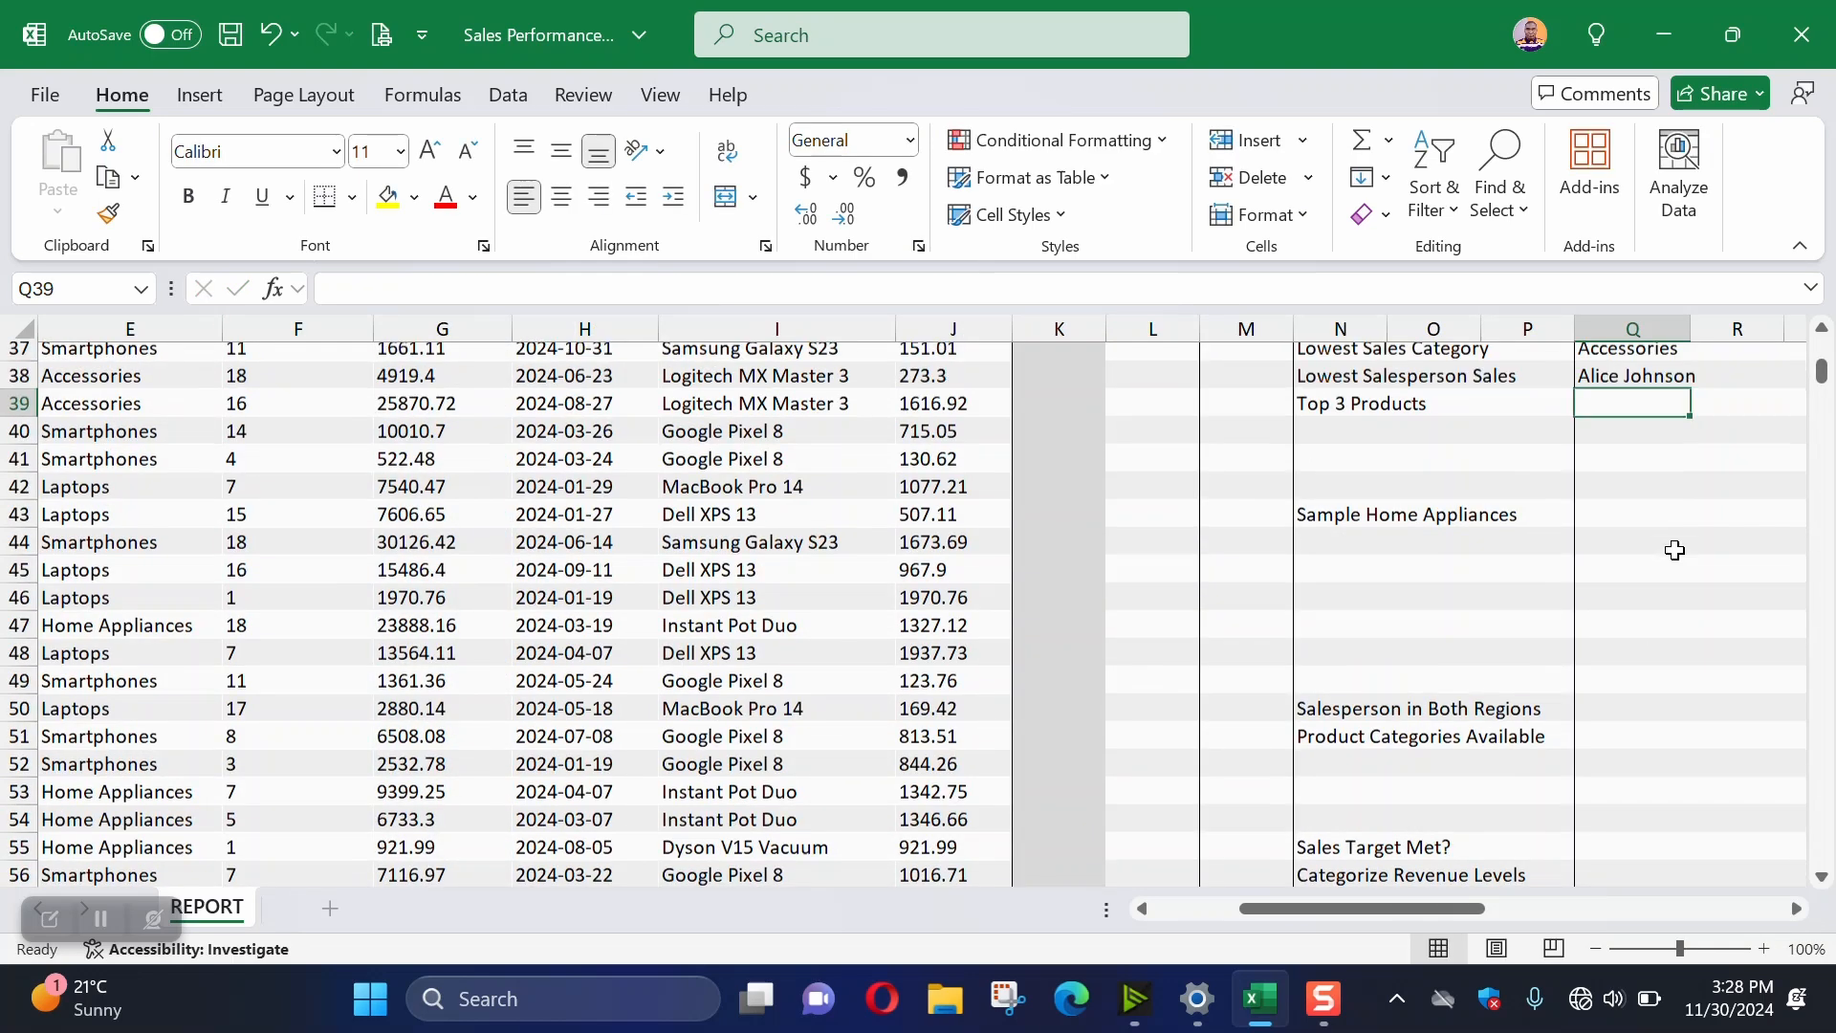
Examine question 13 in the business question list, about the top 3 best-performing products
click(1608, 496)
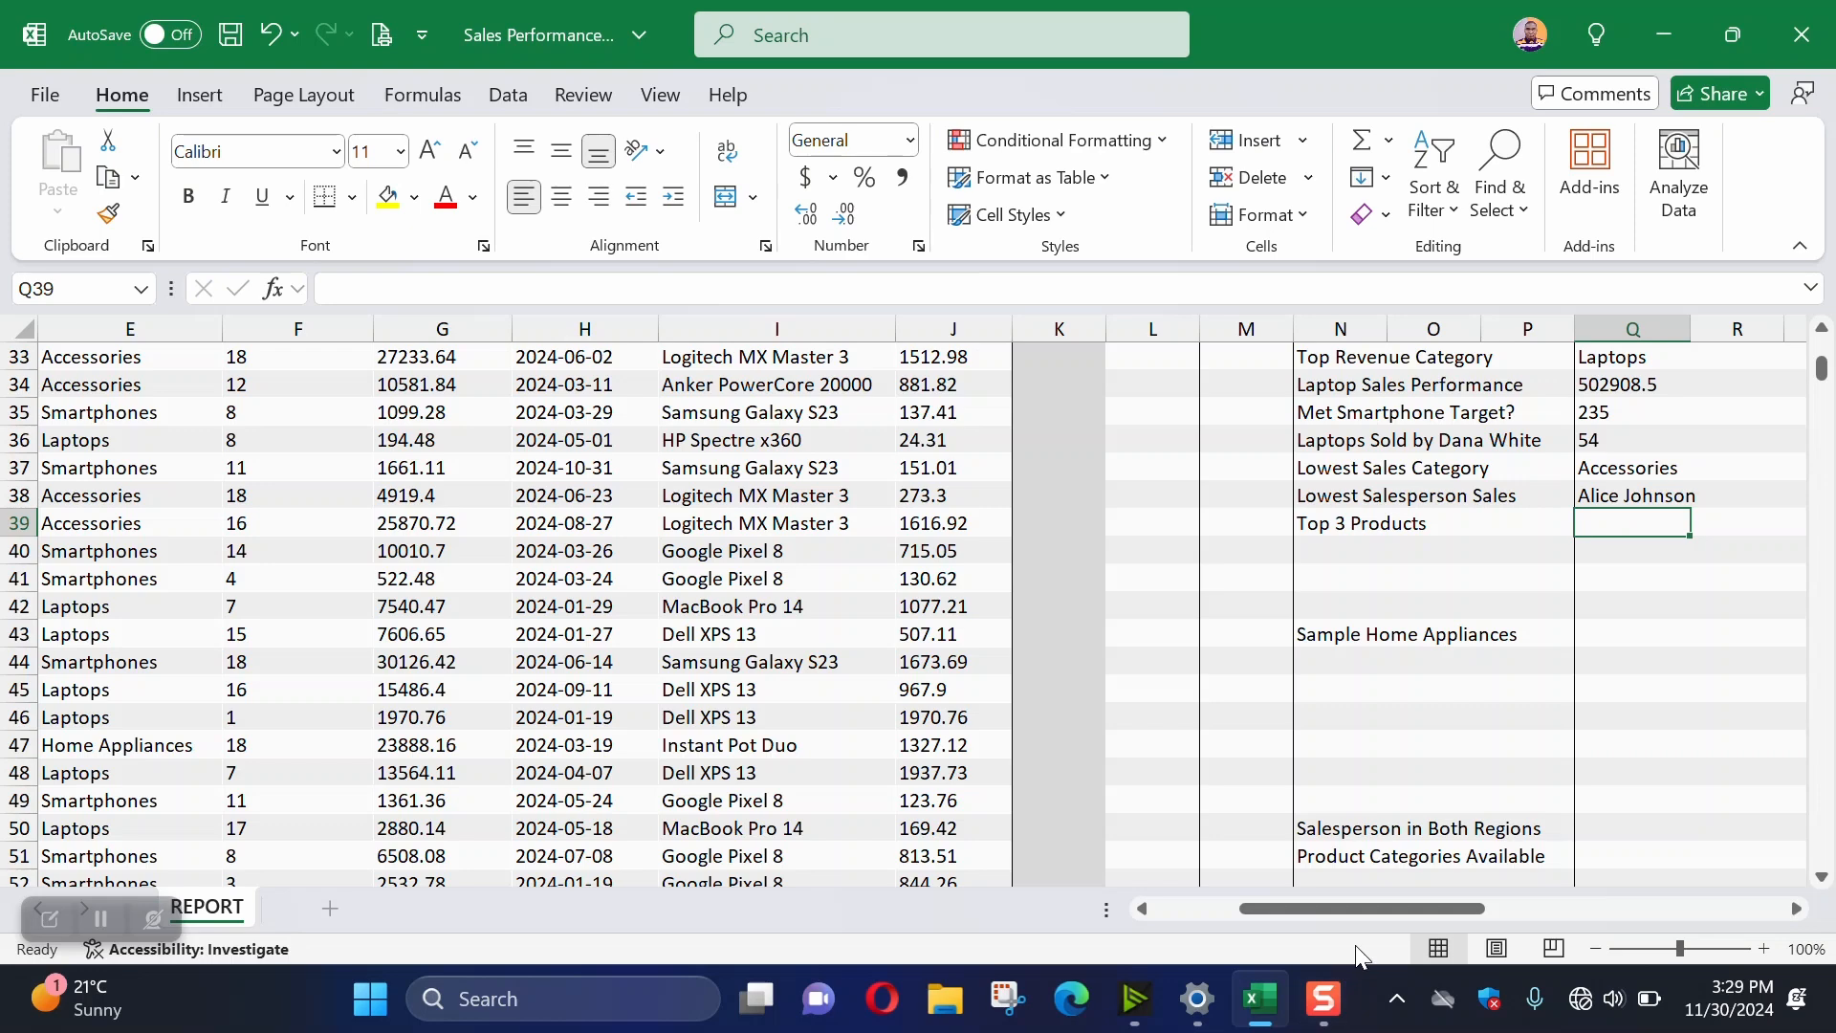
drag(1377, 910, 1560, 903)
scroll(1408, 605, up, 5)
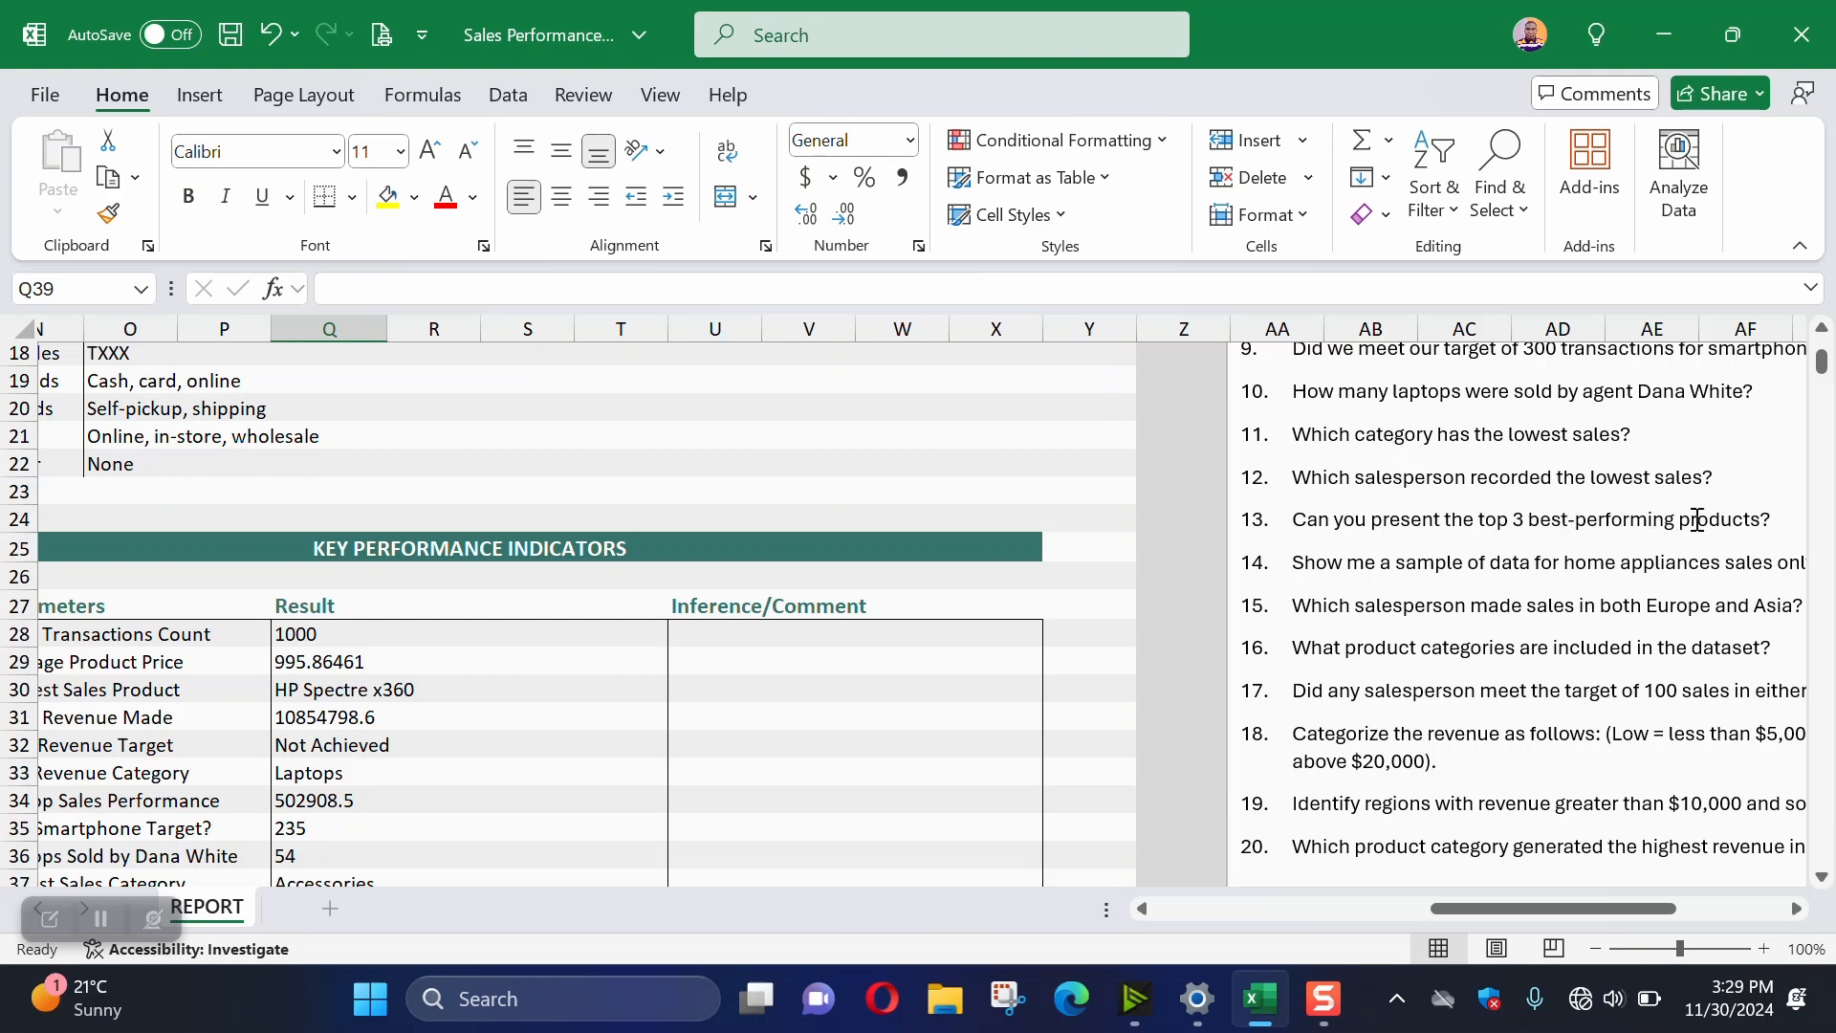
drag(1614, 909, 1497, 908)
scroll(1156, 715, down, 4)
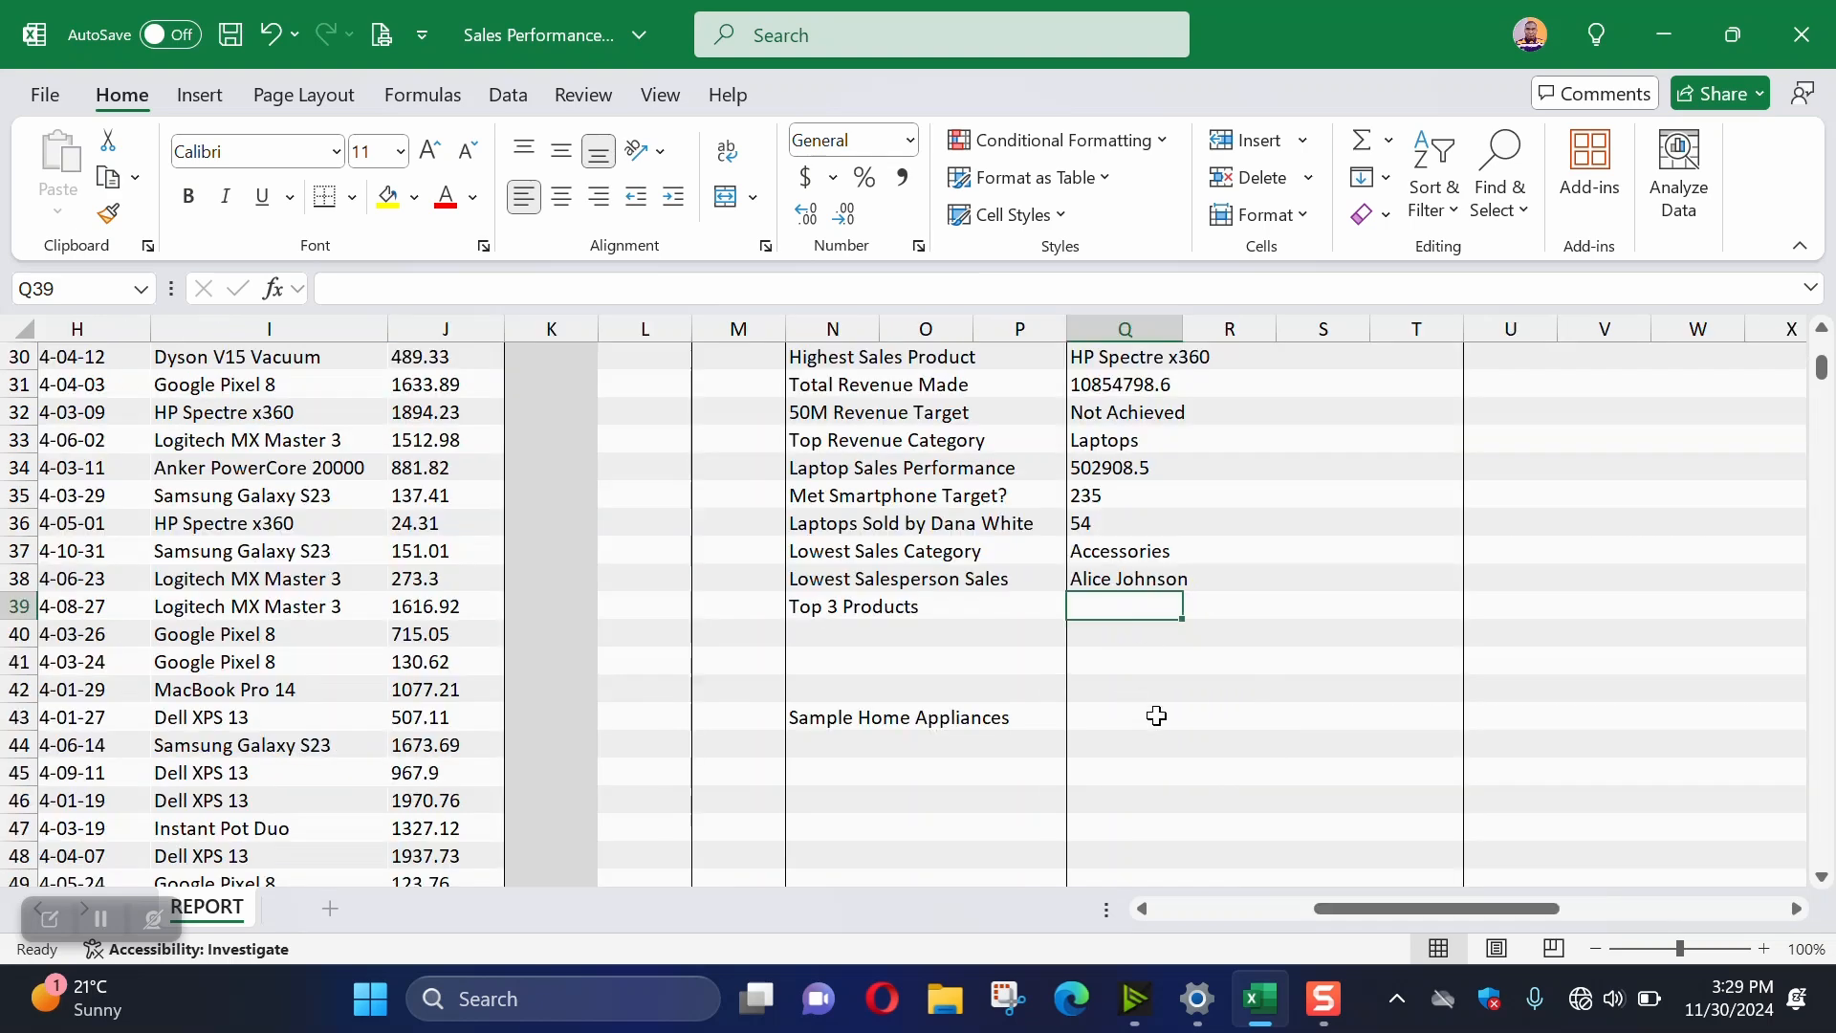
Start a LARGE formula in Q40, below the Top 3 Products row, with SalesData[Revenue] as its array
click(1117, 636)
text(=)
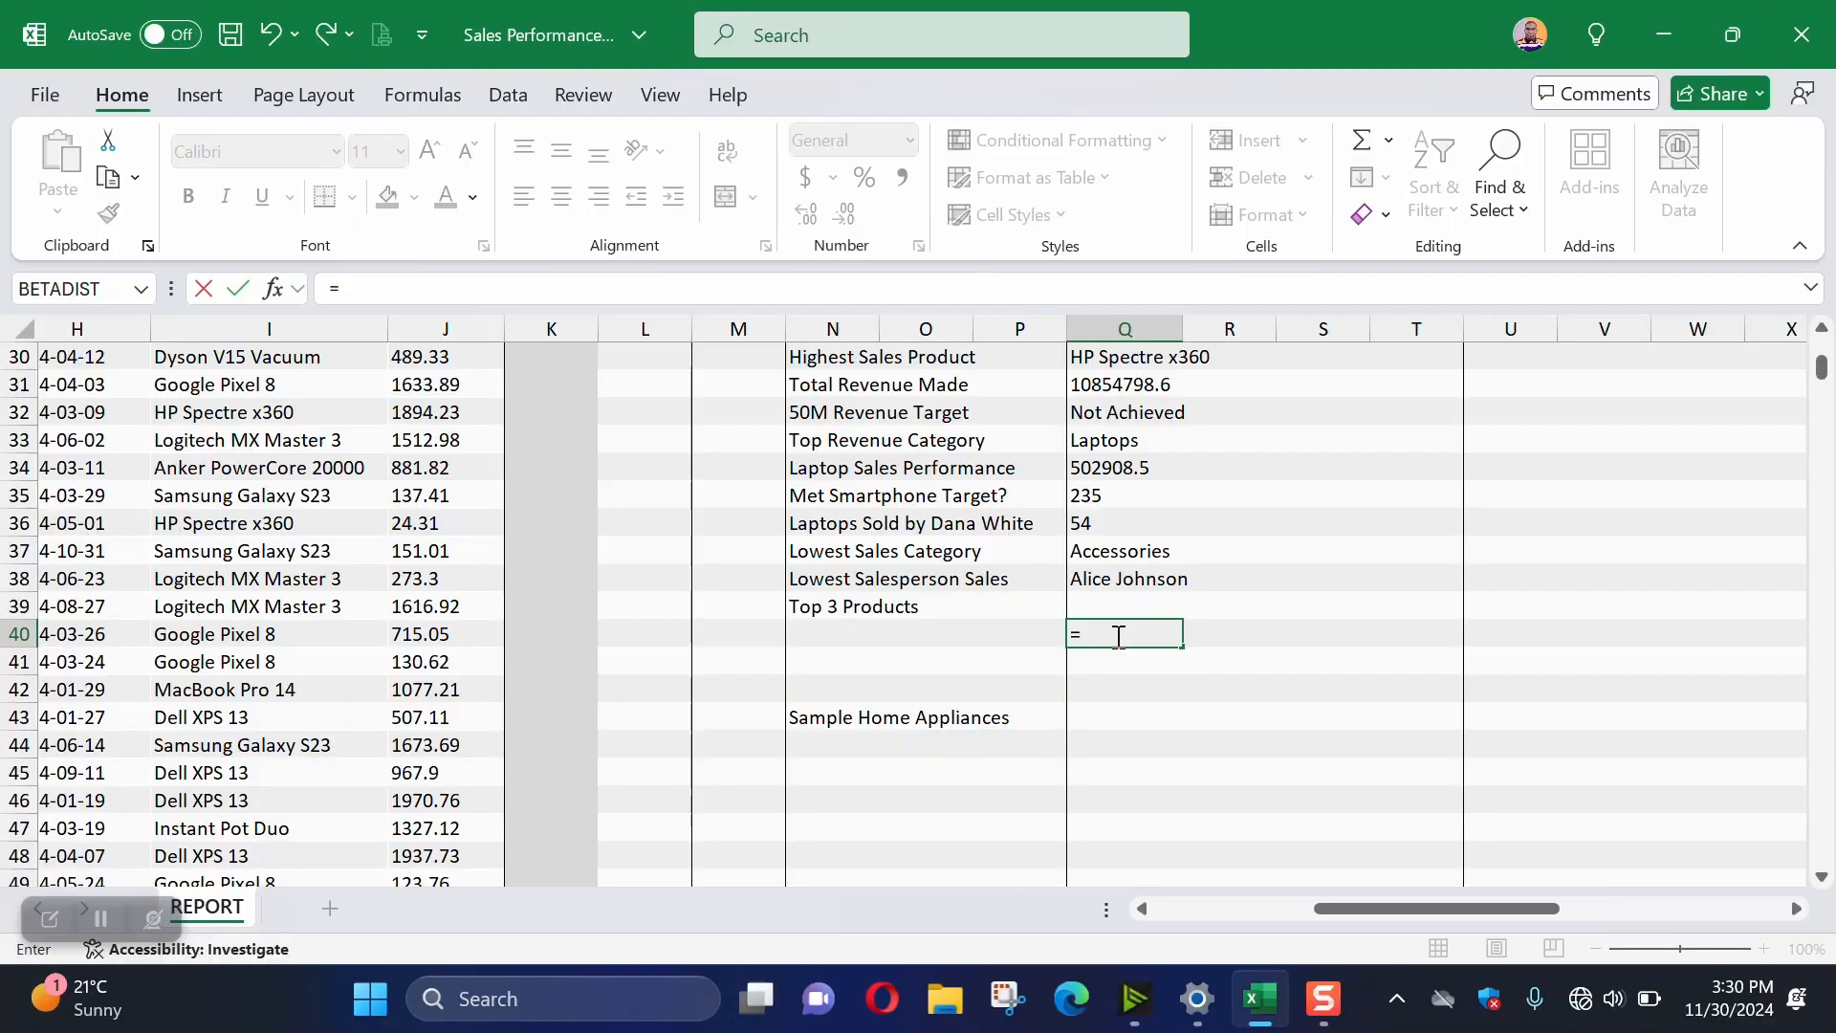
text(large)
key(Tab)
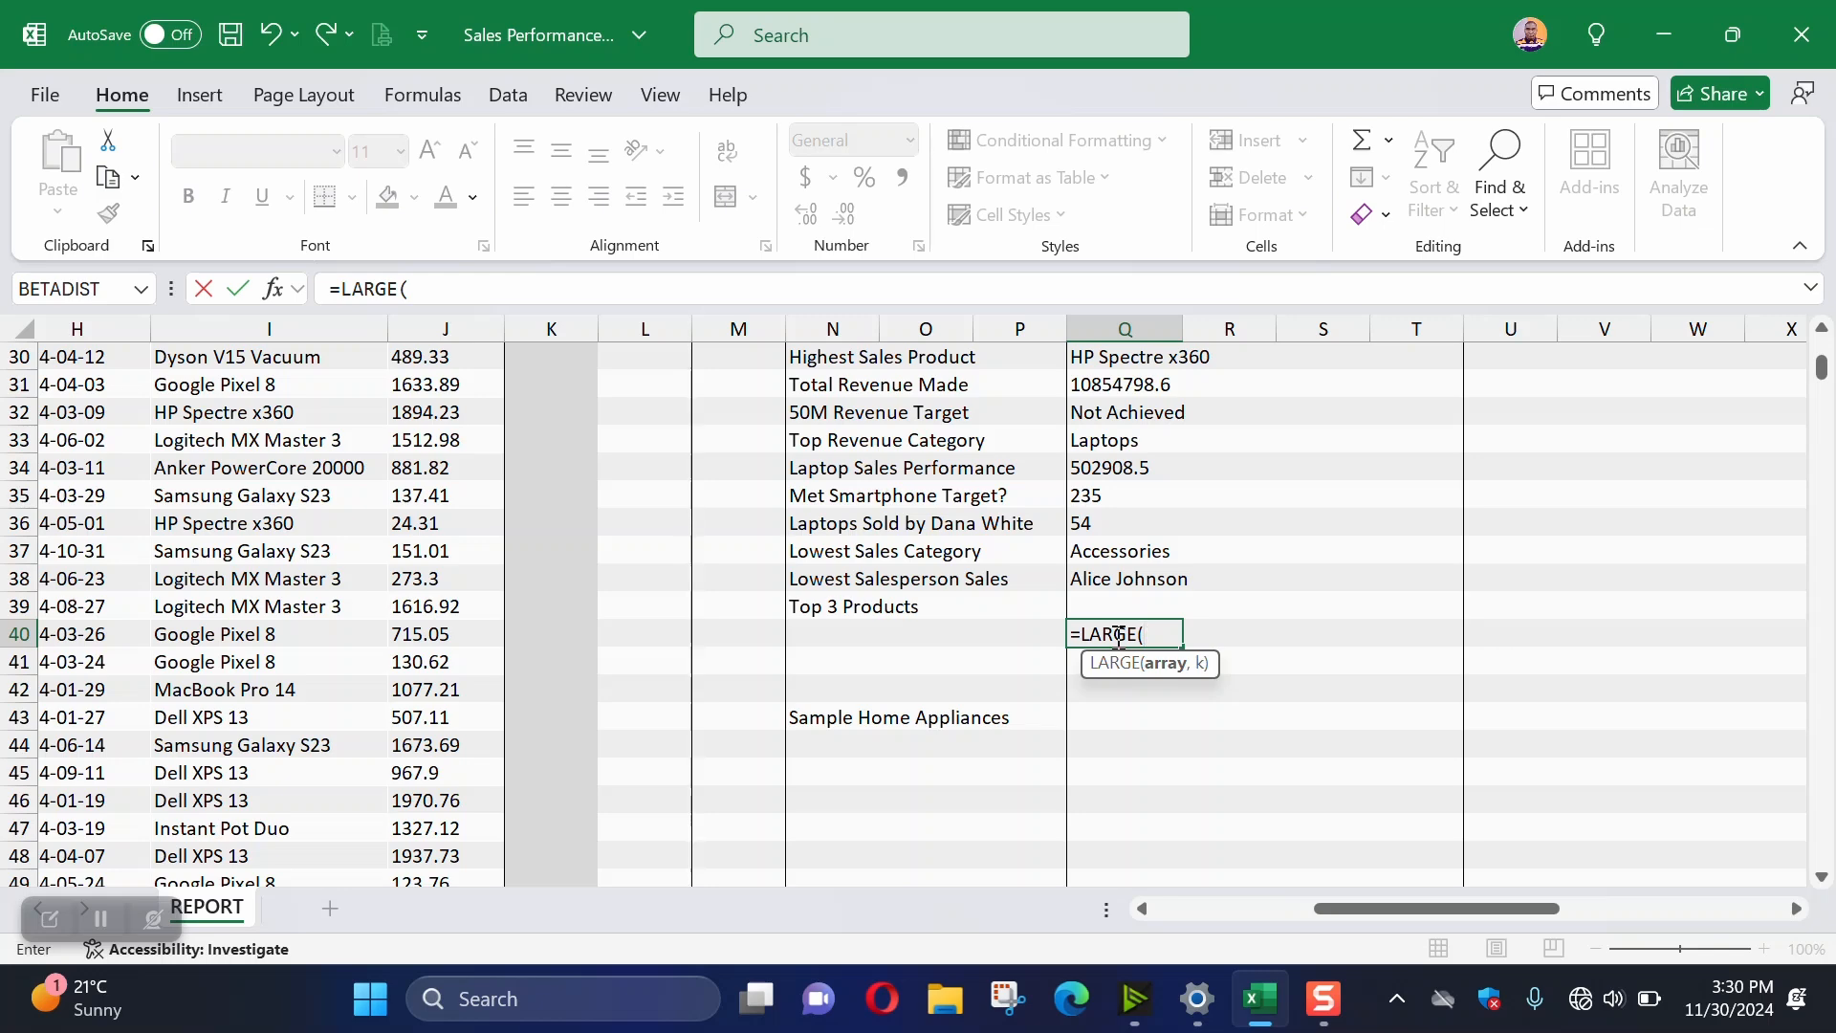
drag(1489, 915, 1316, 924)
scroll(967, 459, up, 9)
click(973, 432)
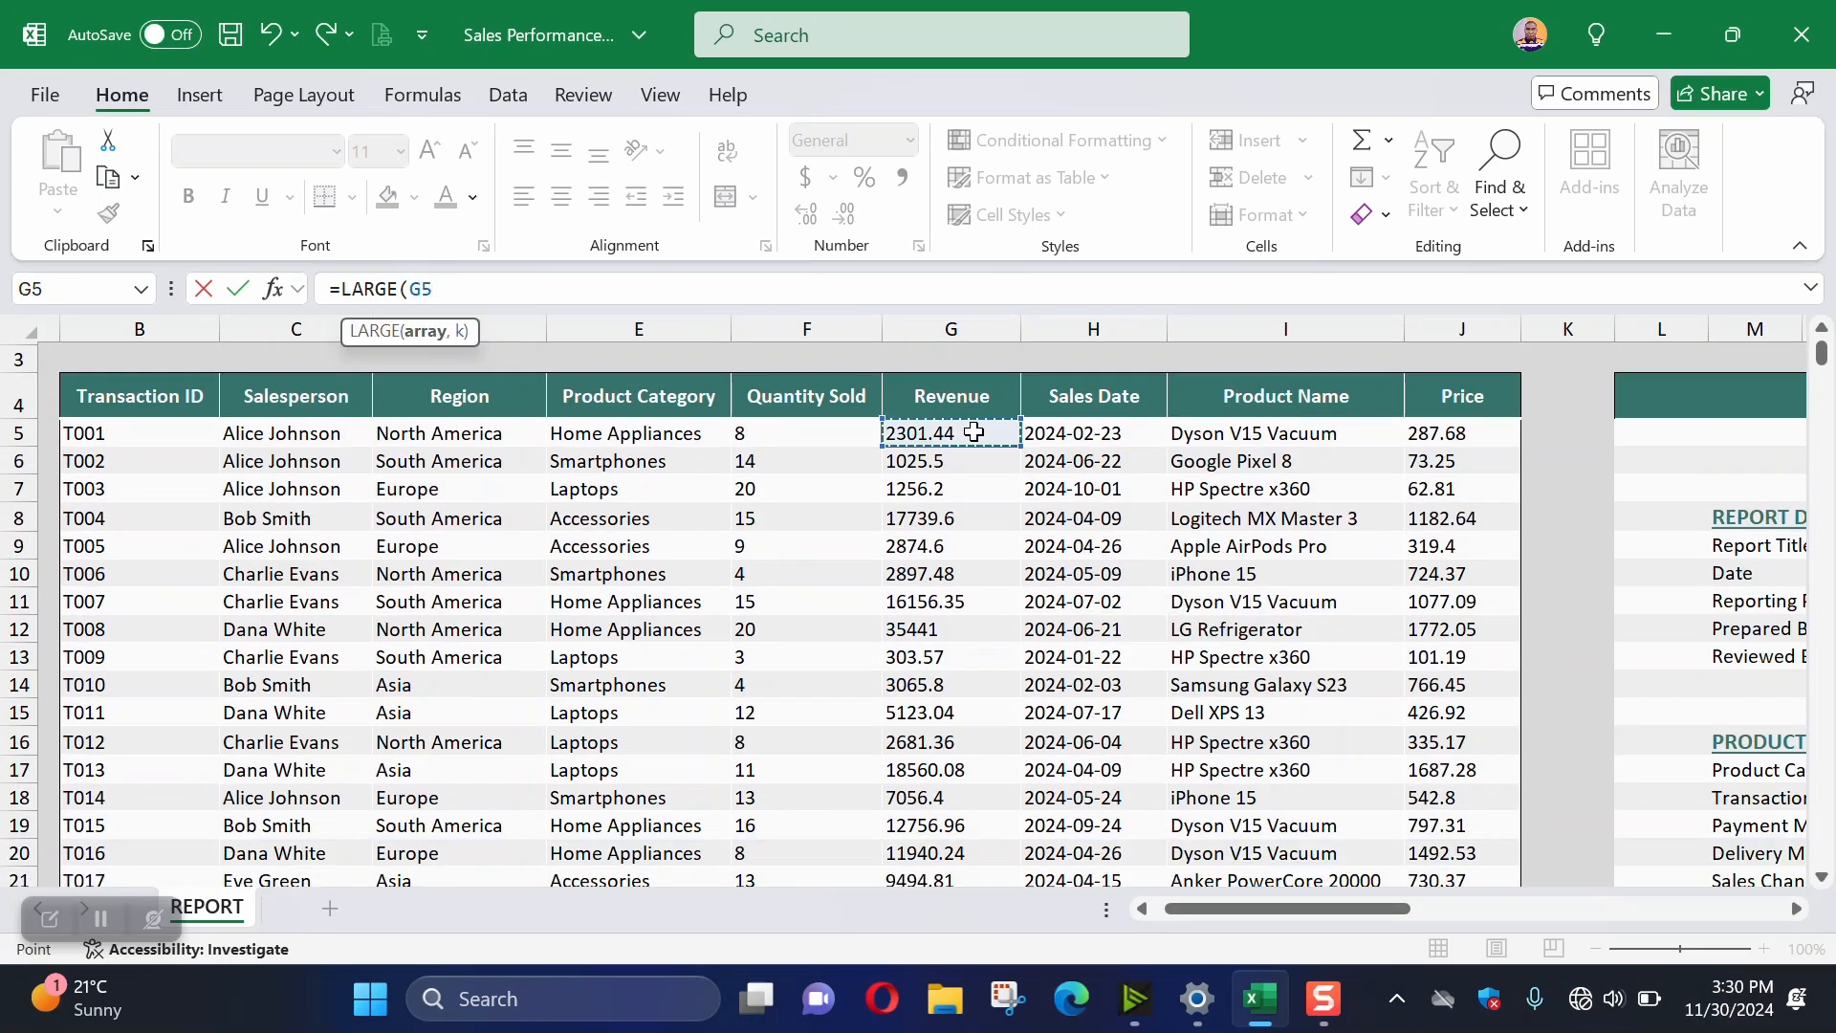
key(ctrl+shift+Down)
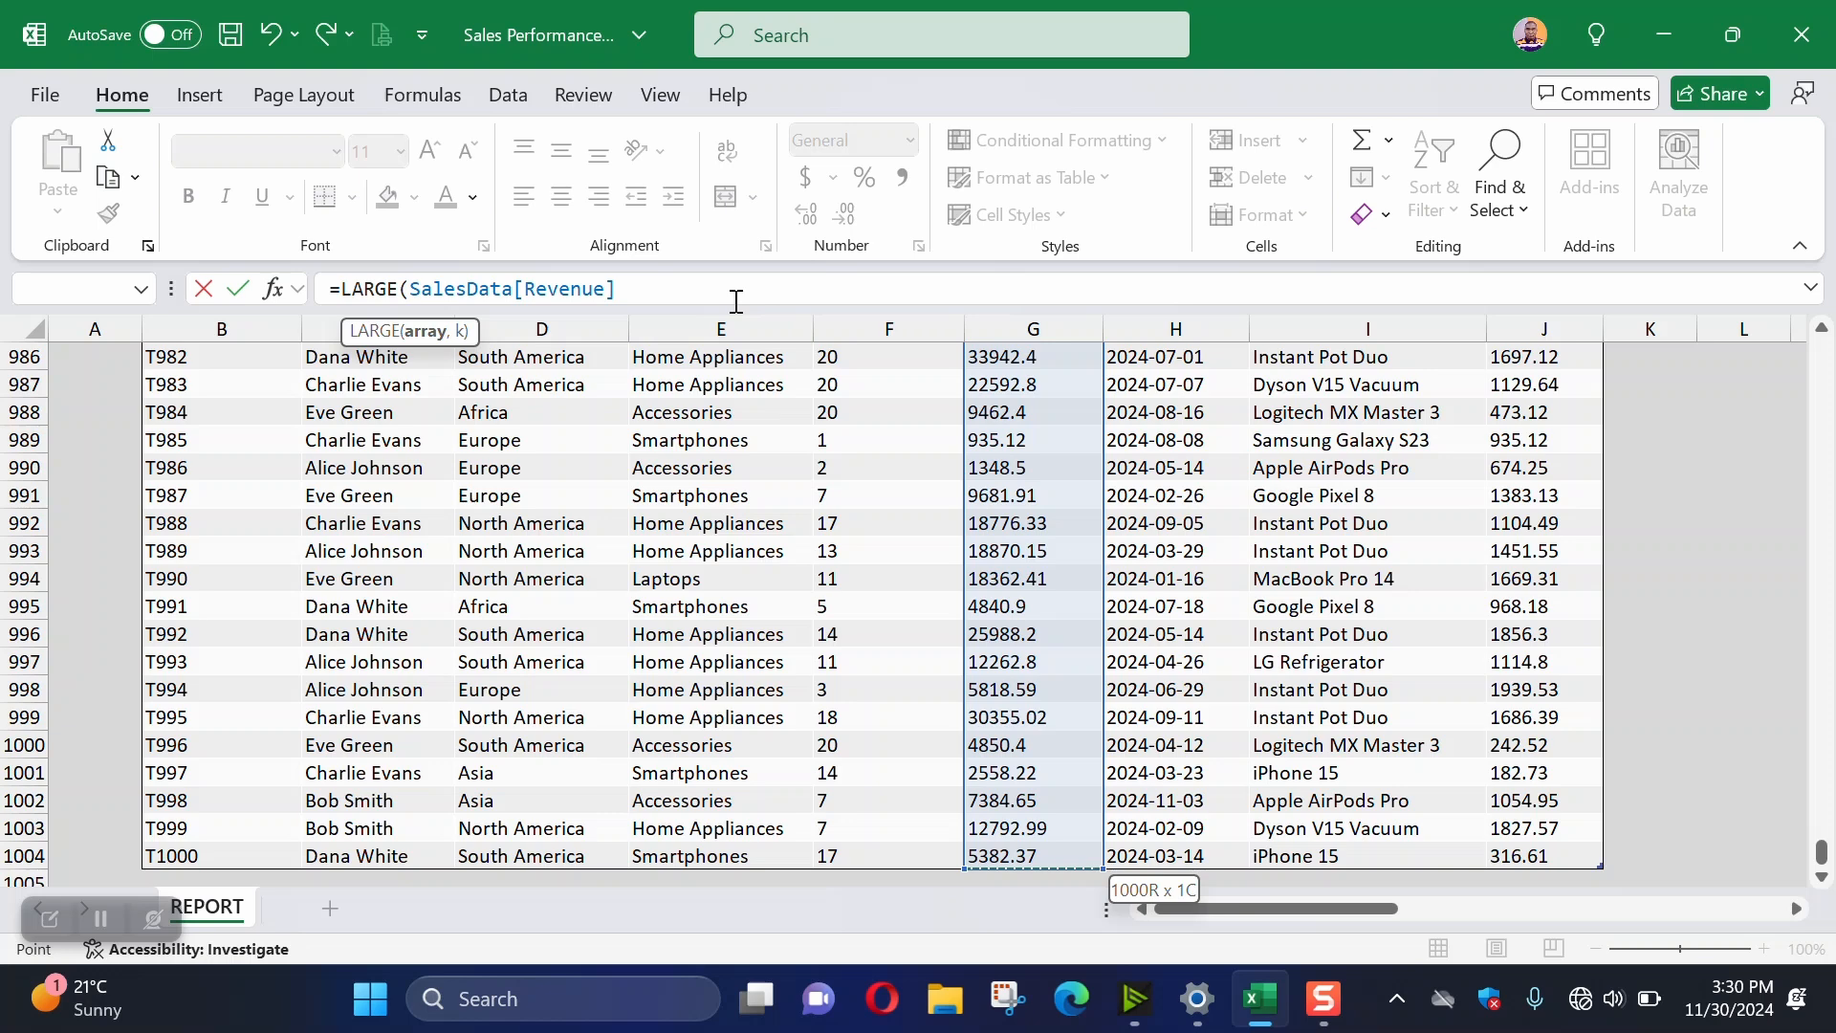
Set the k argument of the Q40 LARGE formula to 1 and commit the formula
text(,1)
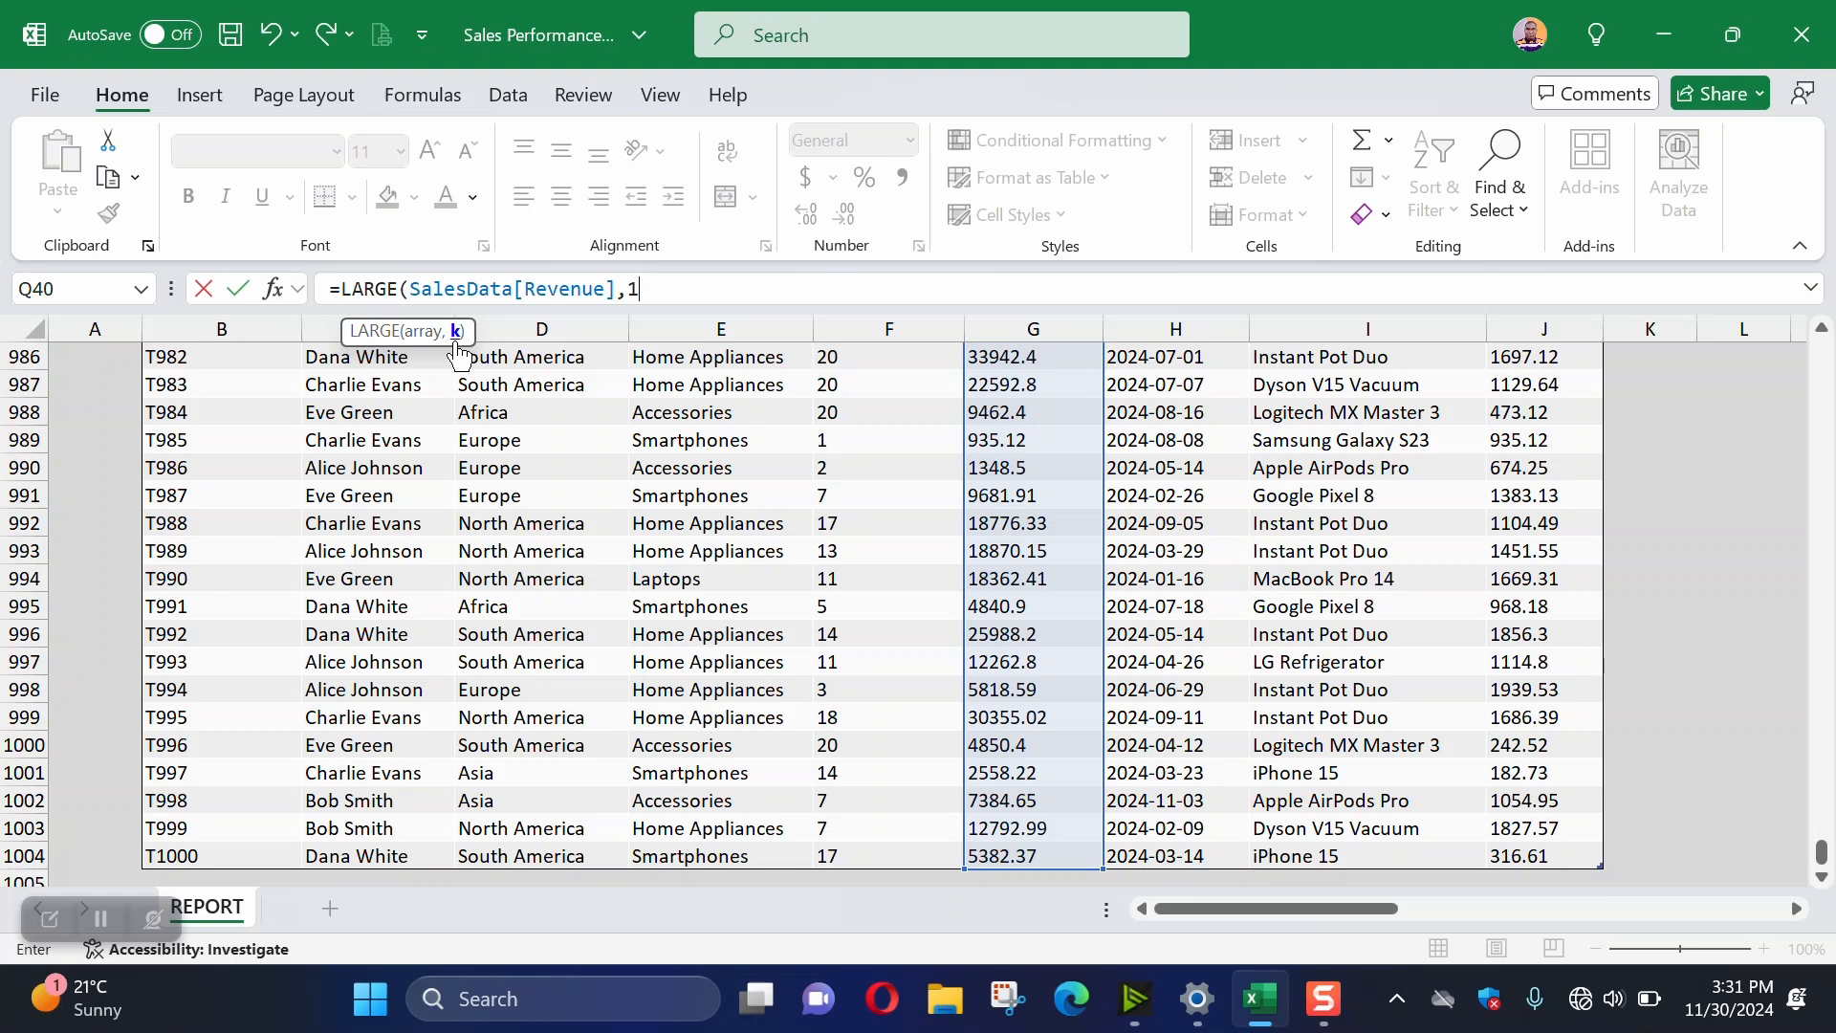
text())
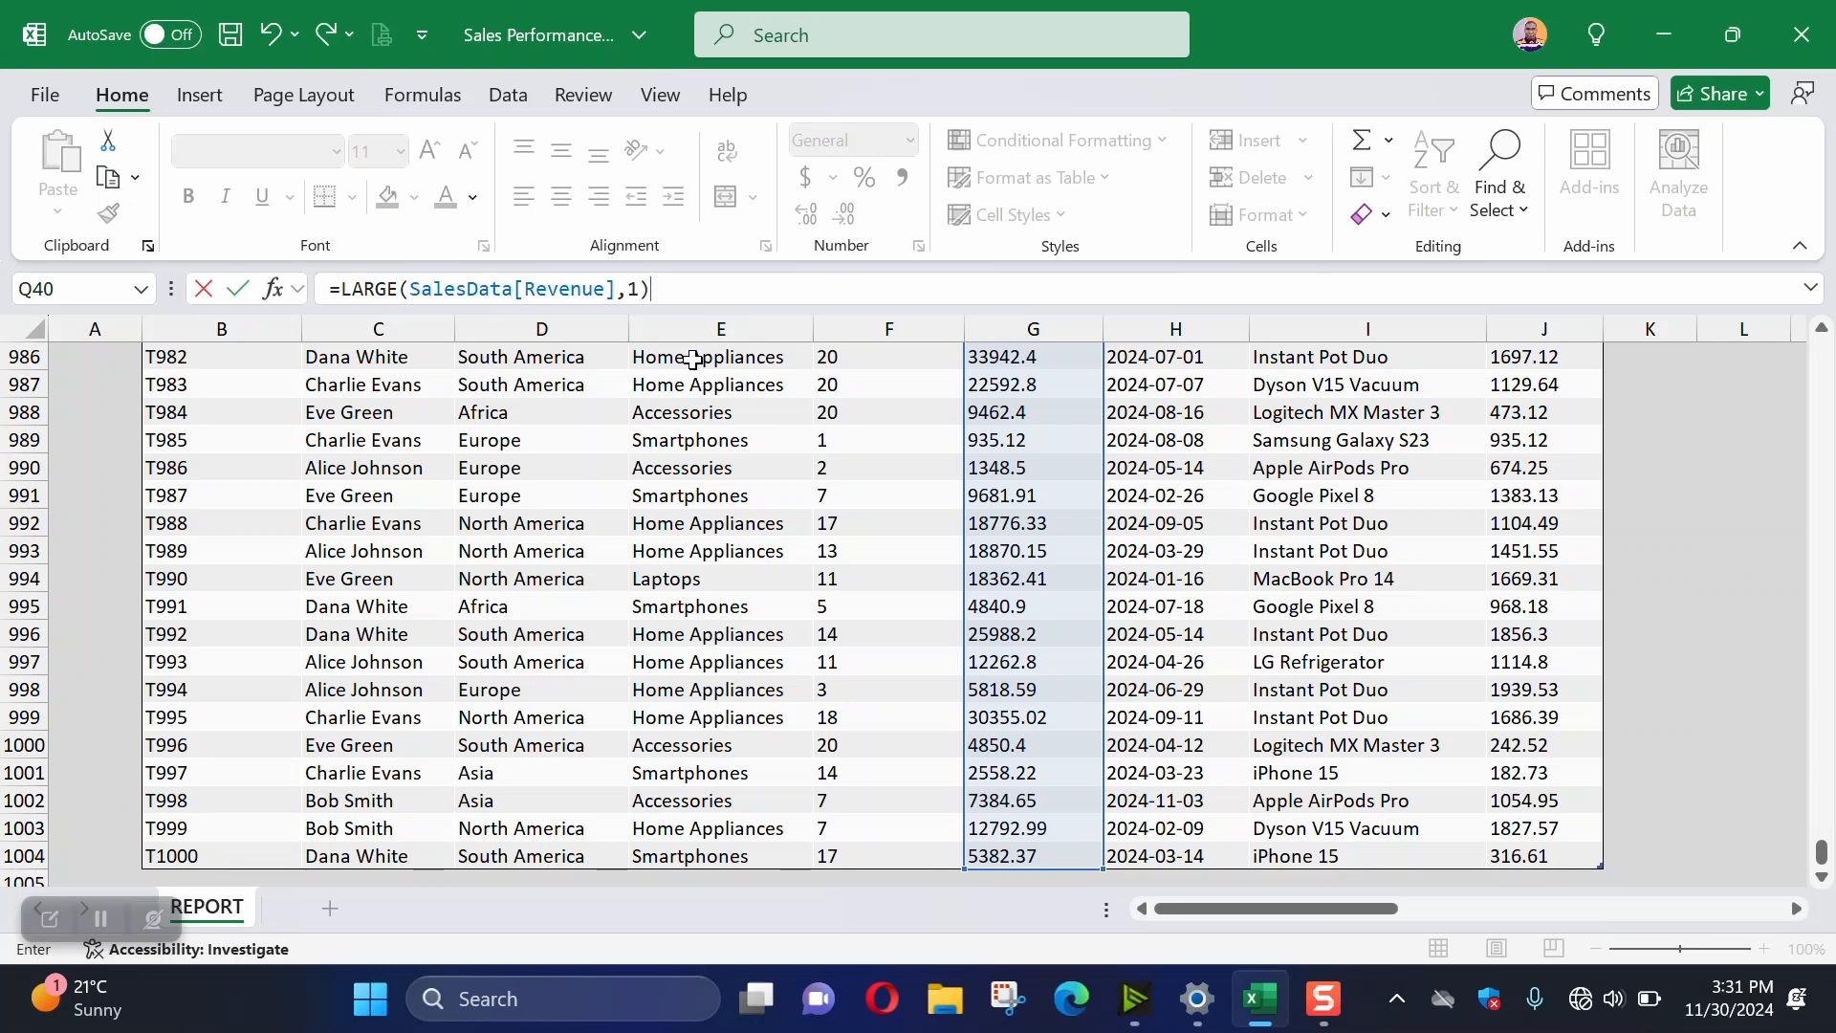
key(Return)
scroll(1204, 494, up, 4)
click(1628, 659)
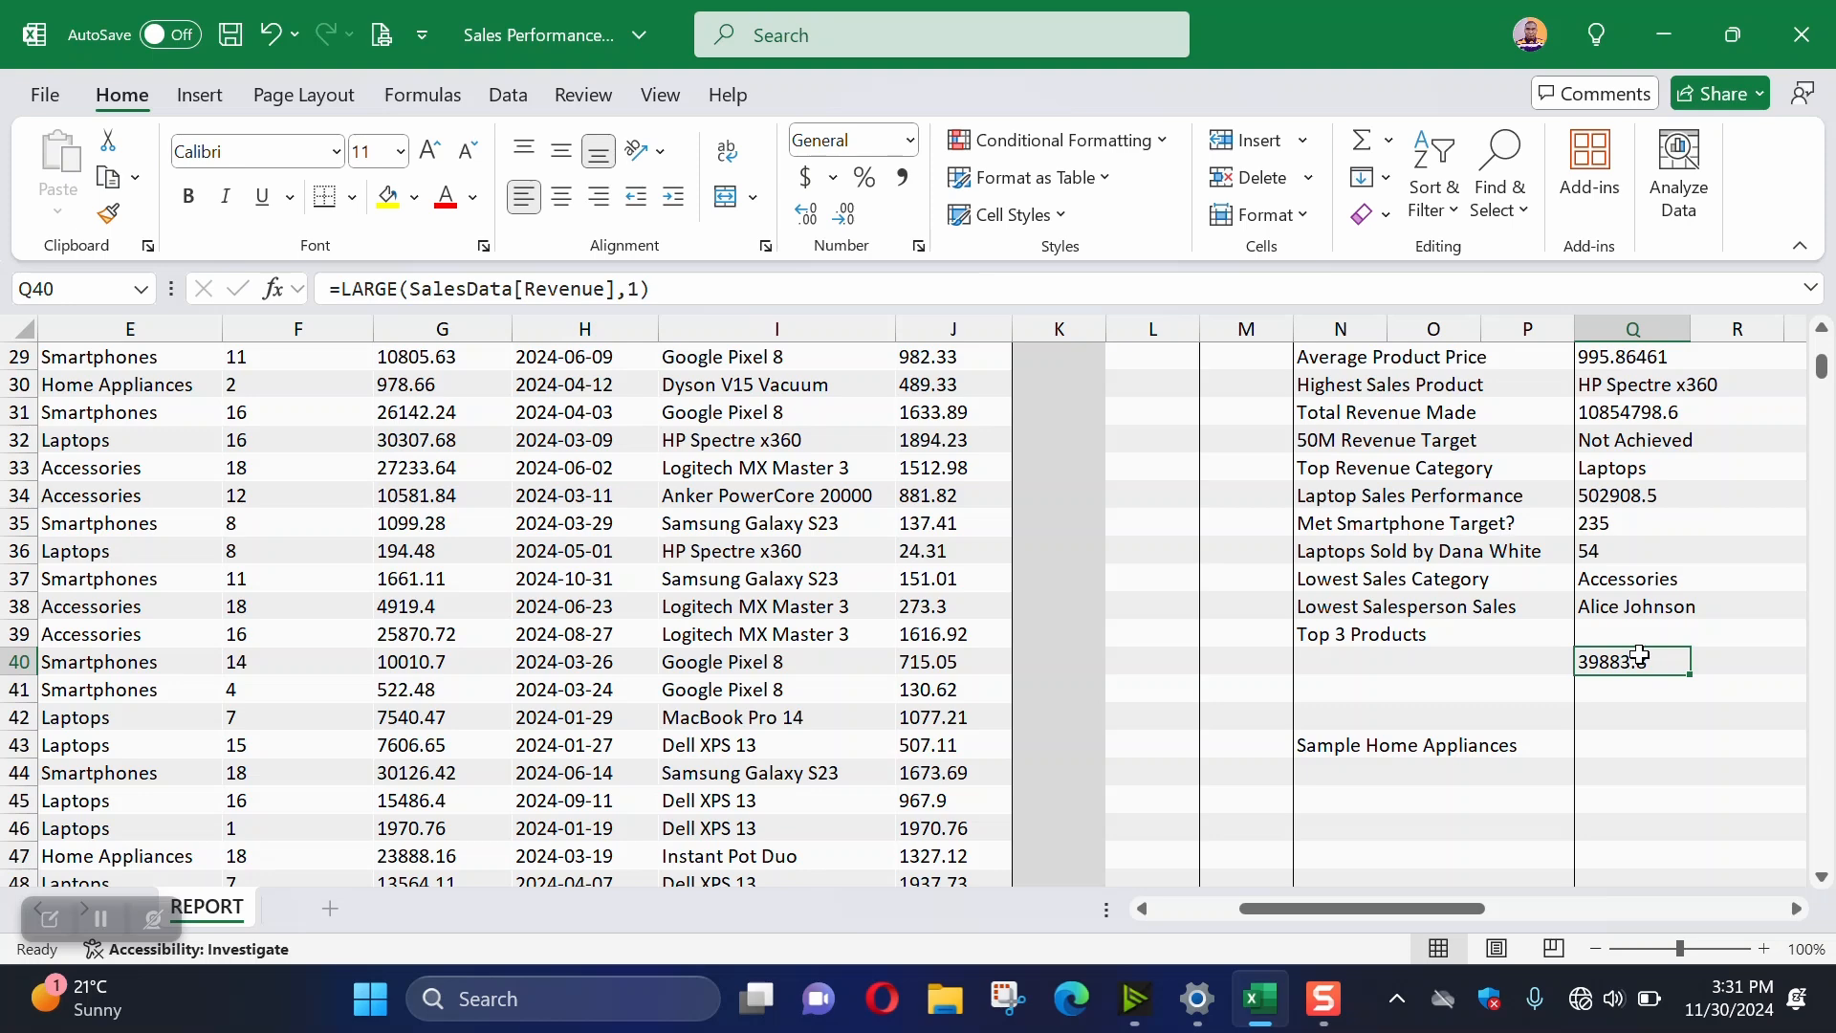
scroll(1631, 645, down, 1)
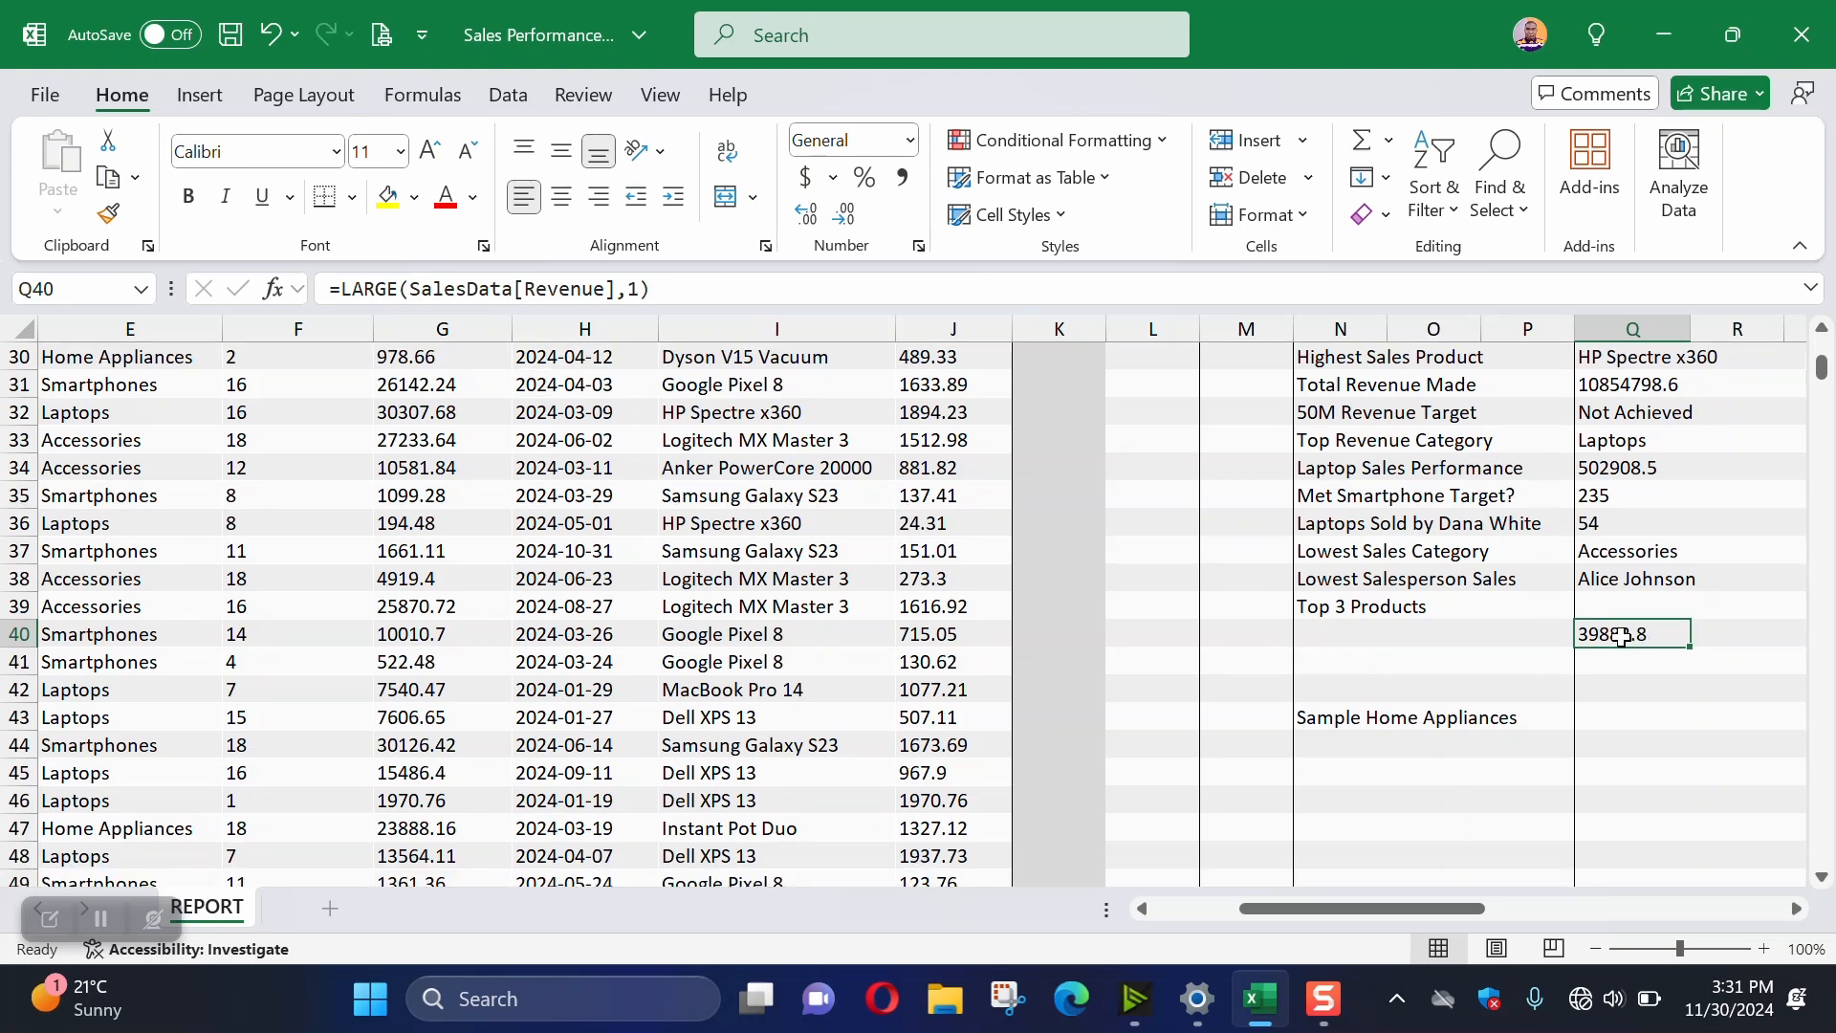
Copy the LARGE formula from Q40 into Q41 and set its k argument to 2
key(ctrl+c)
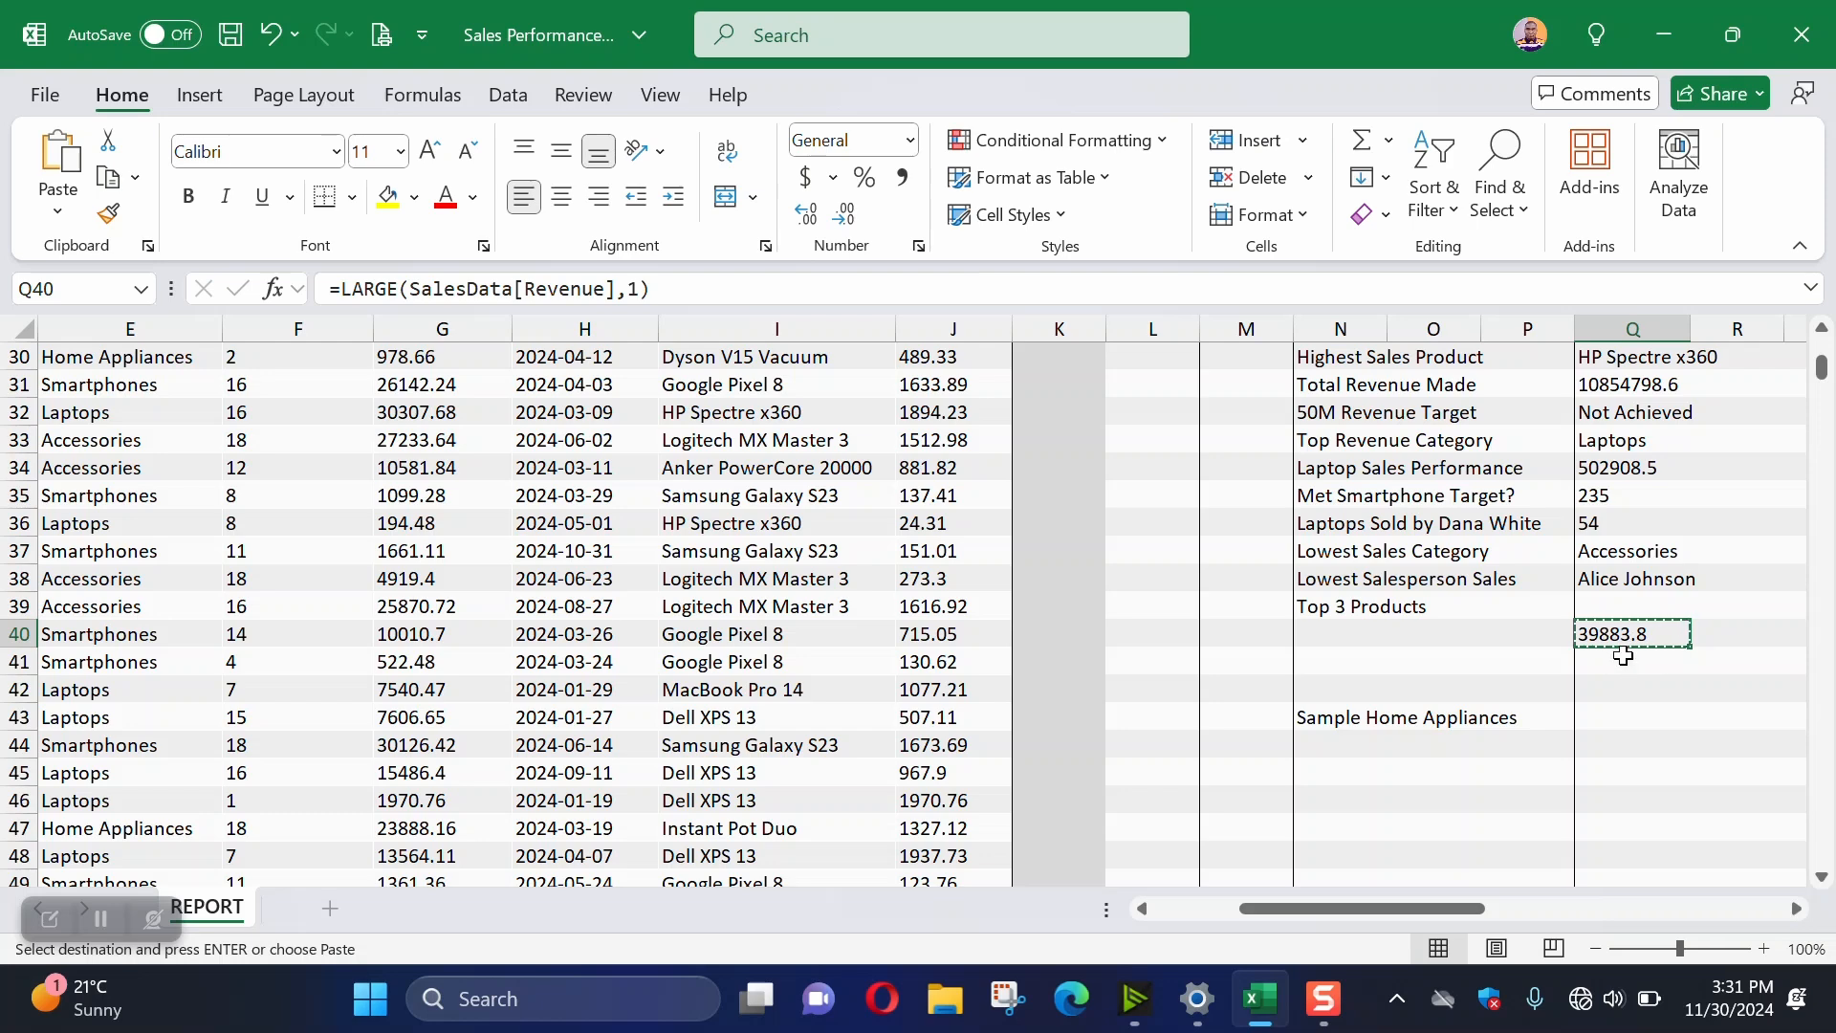
click(1624, 660)
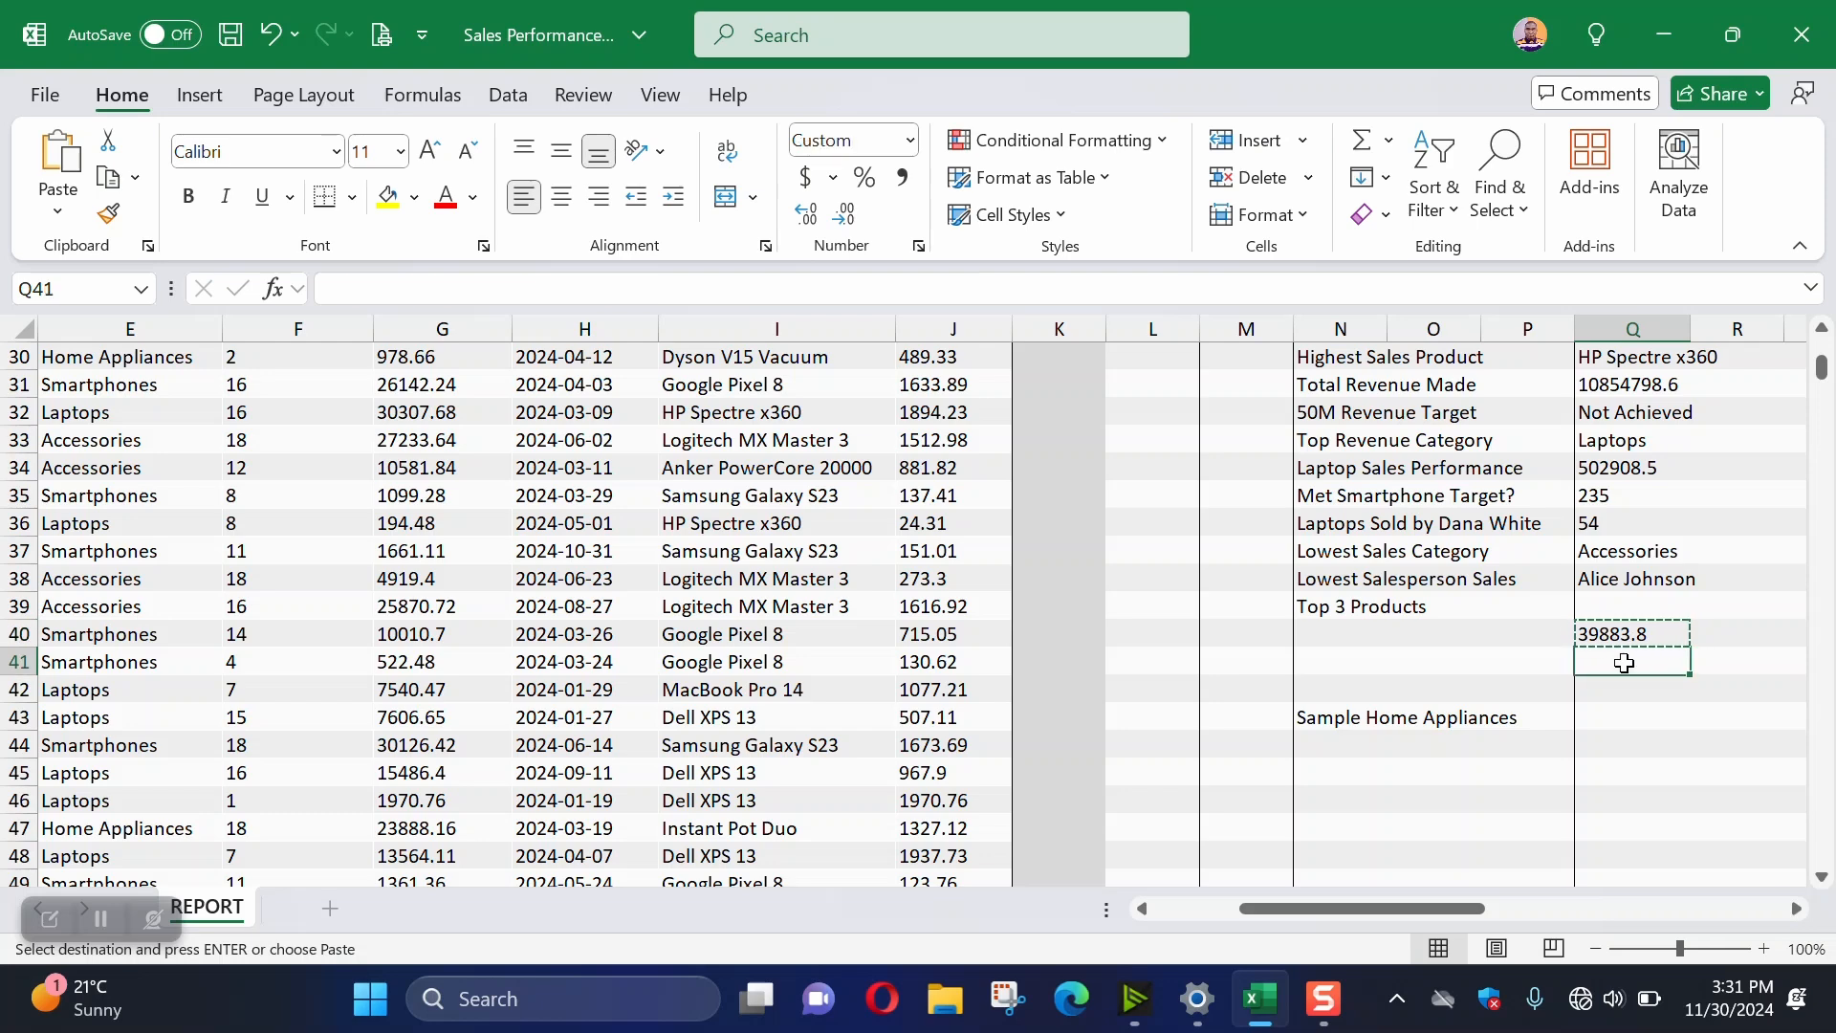
key(ctrl+v)
double_click(1623, 662)
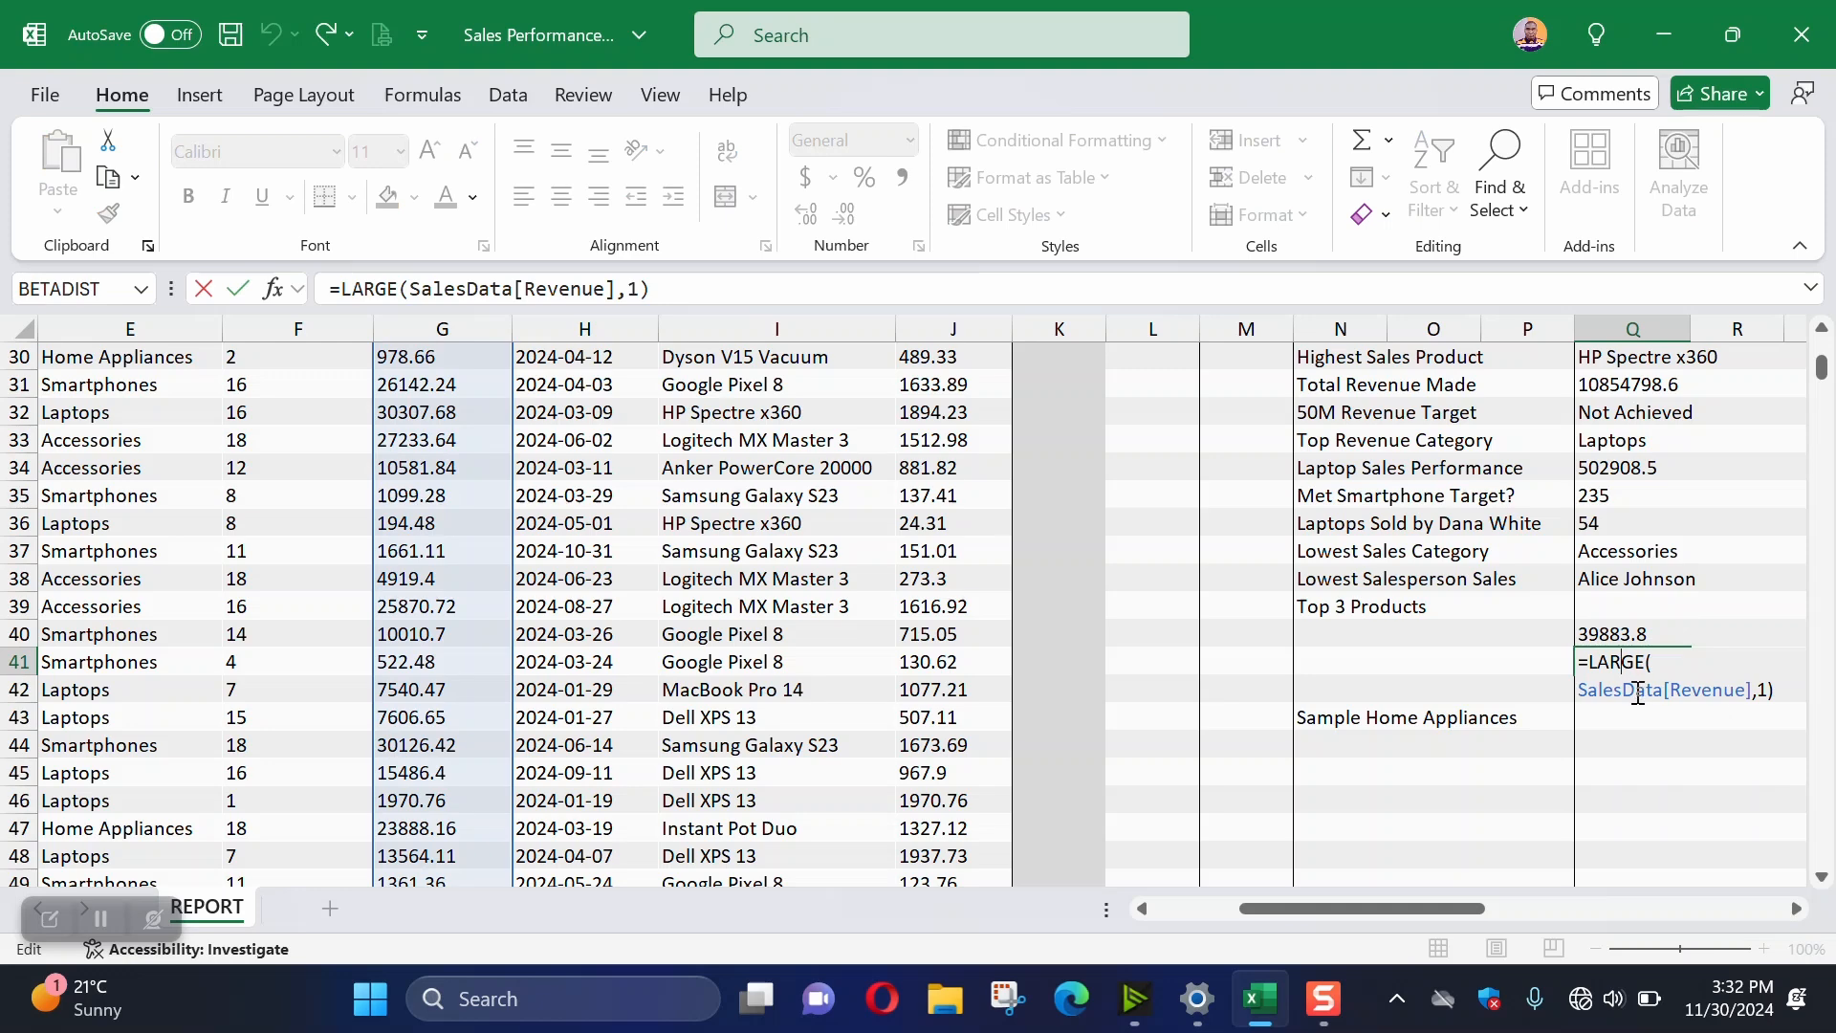
key(Return)
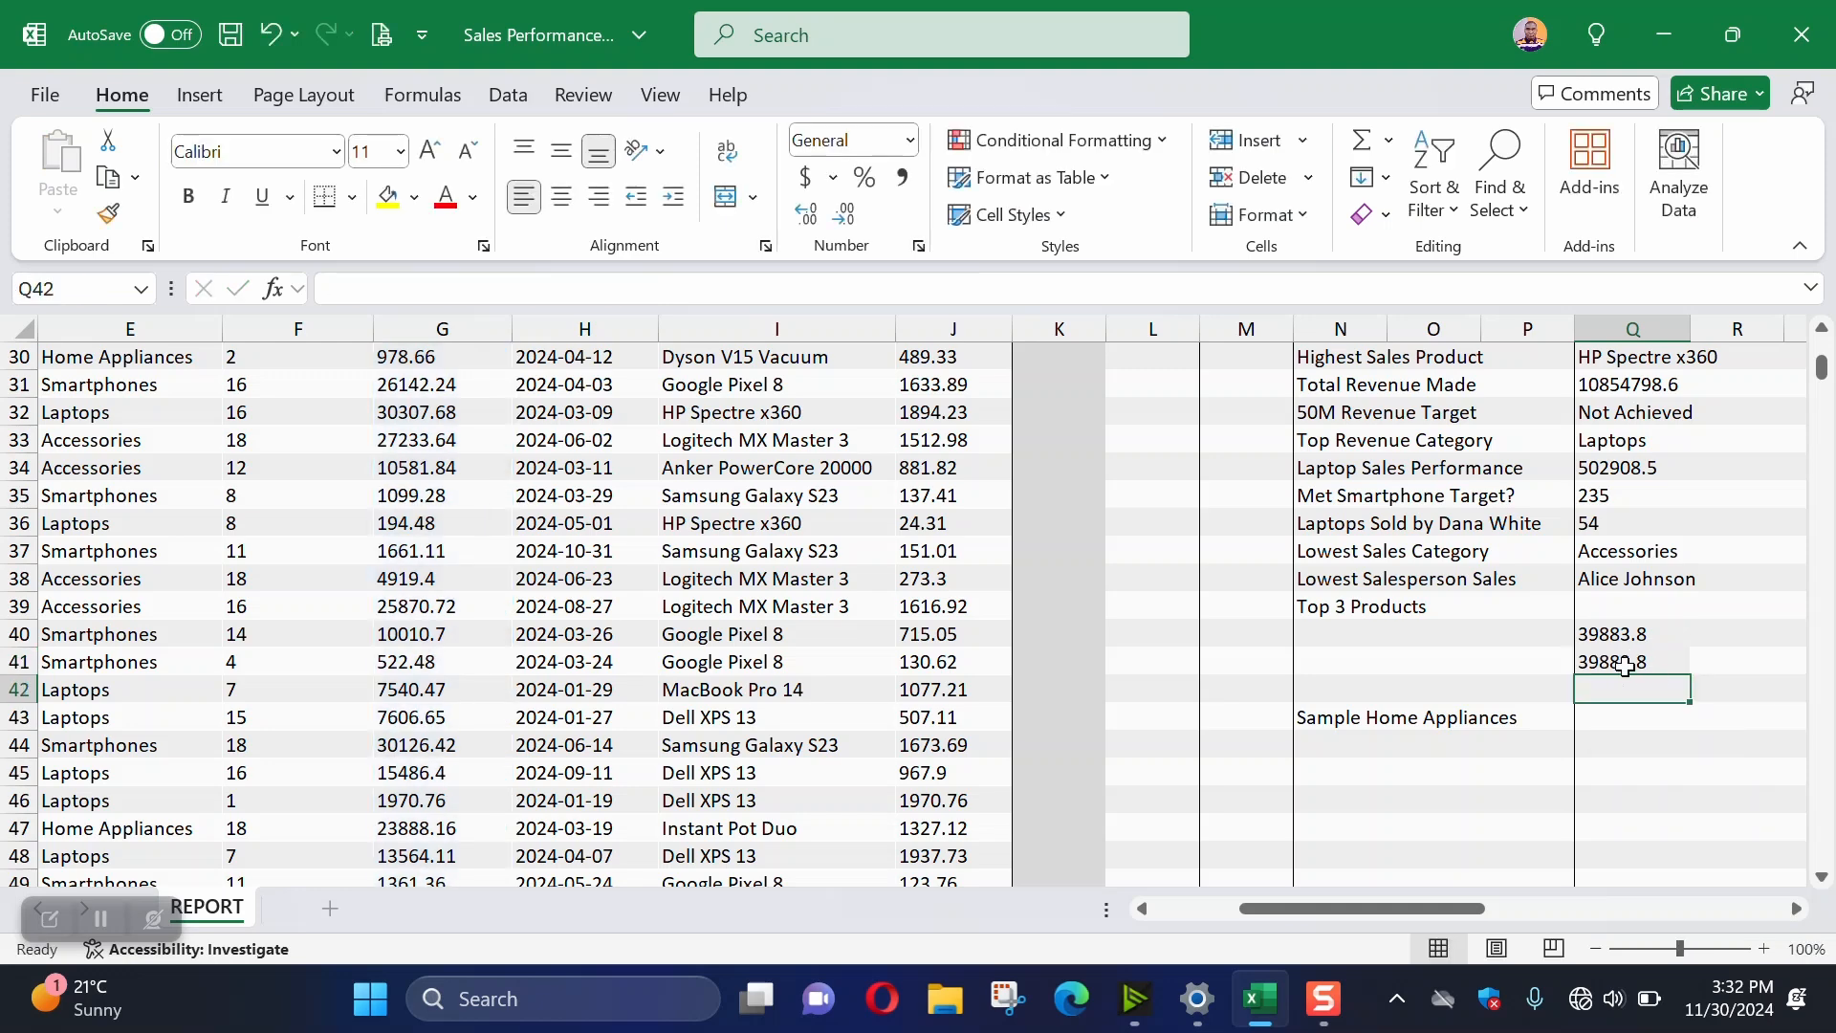
double_click(1626, 661)
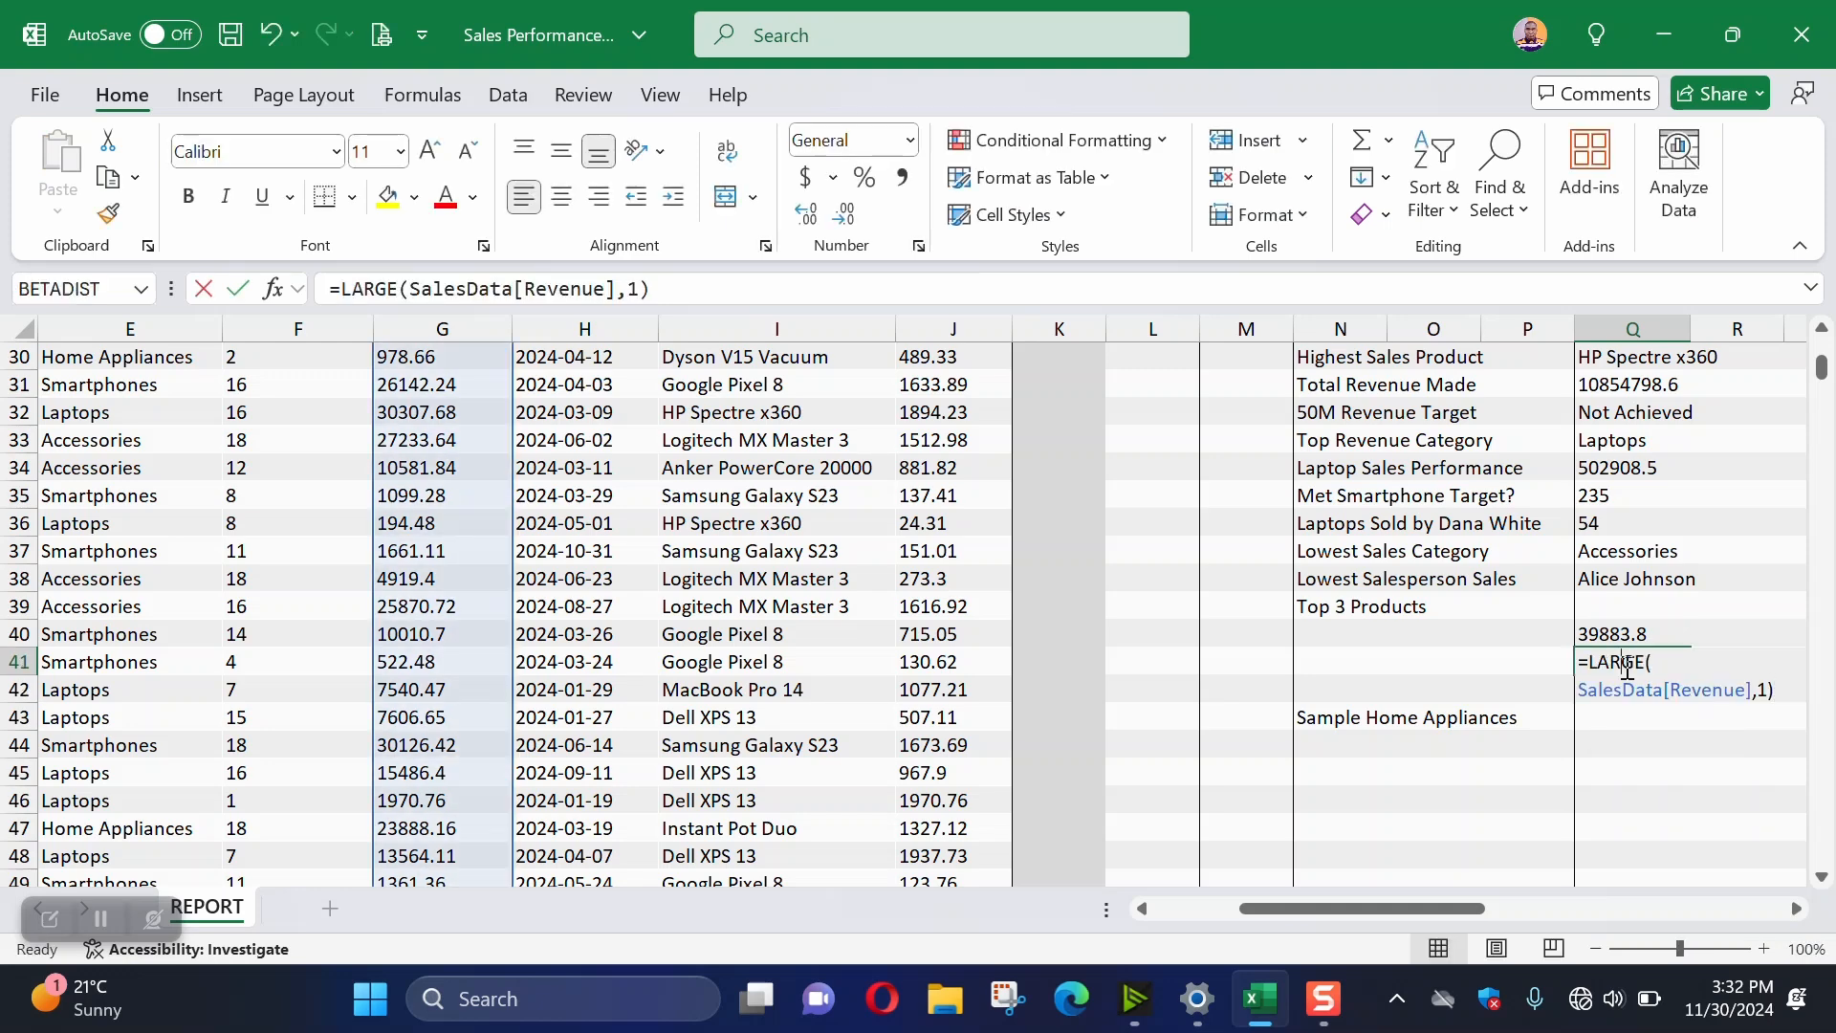
double_click(1763, 689)
text(2)
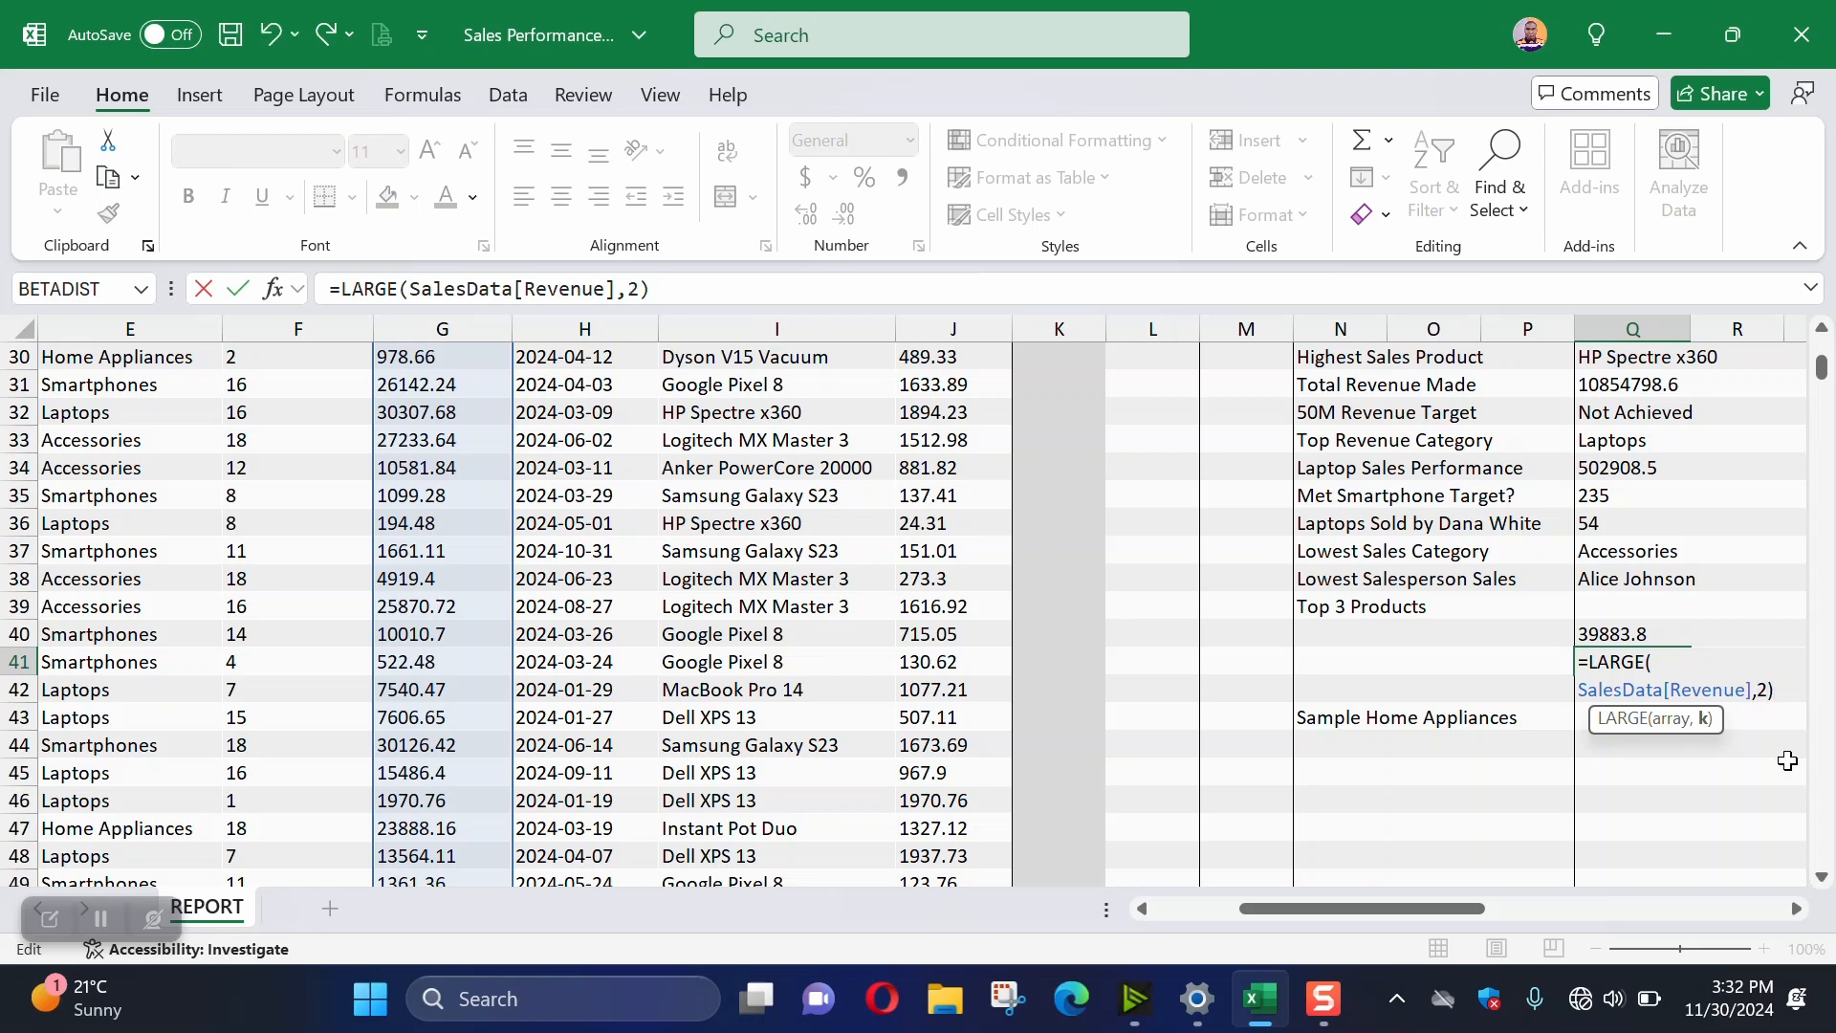
key(Return)
Copy the LARGE formula from Q41 into Q42 and set its k argument to 3
click(1625, 662)
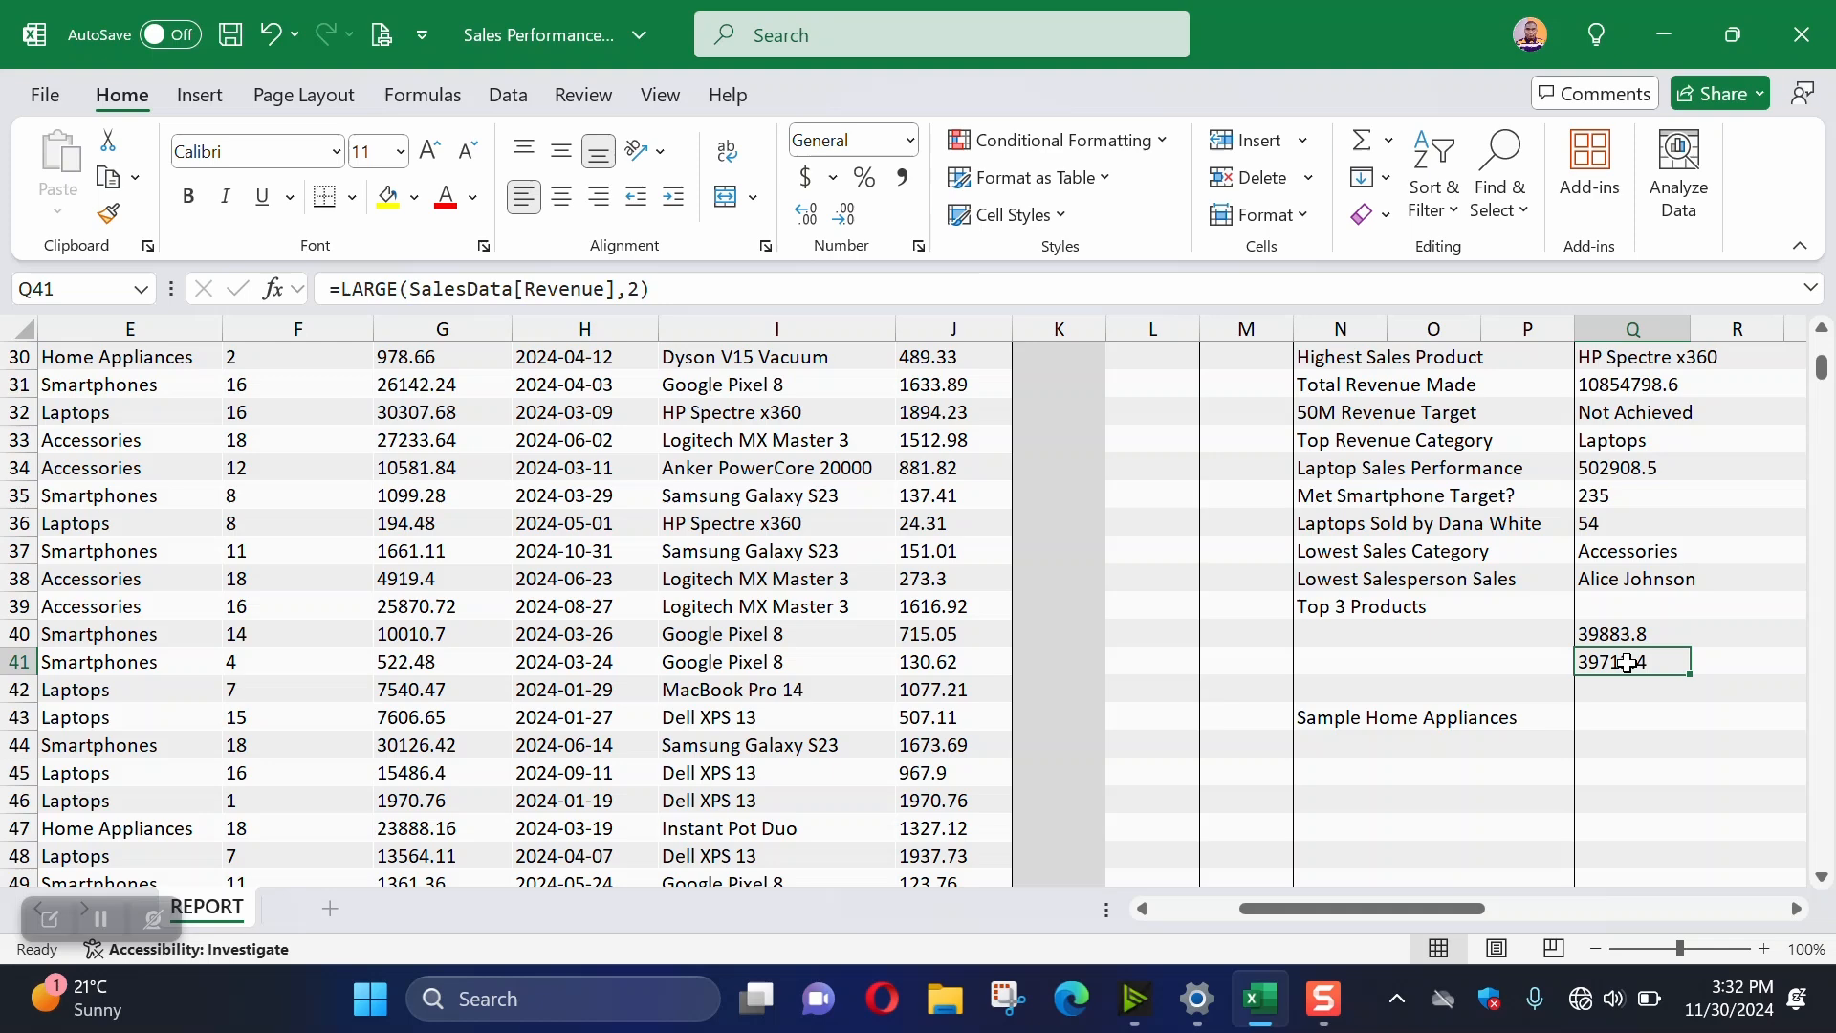
key(ctrl+c)
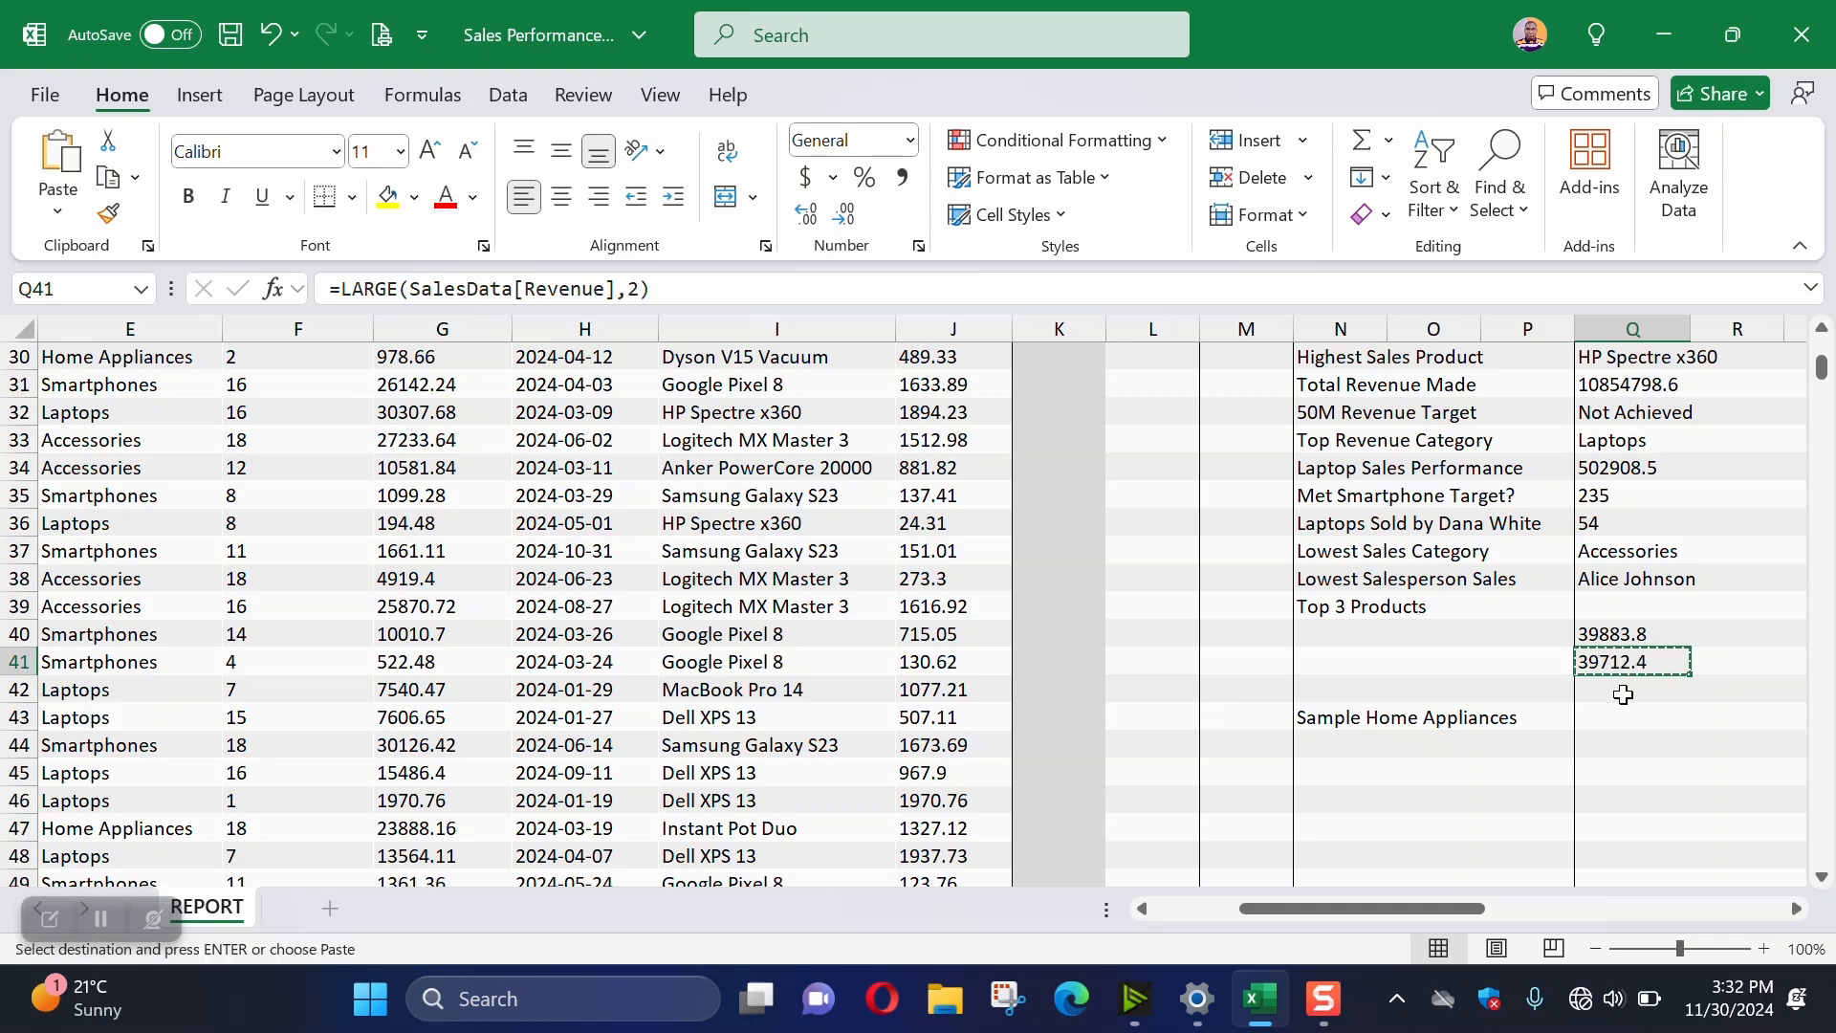
click(1623, 695)
key(ctrl+v)
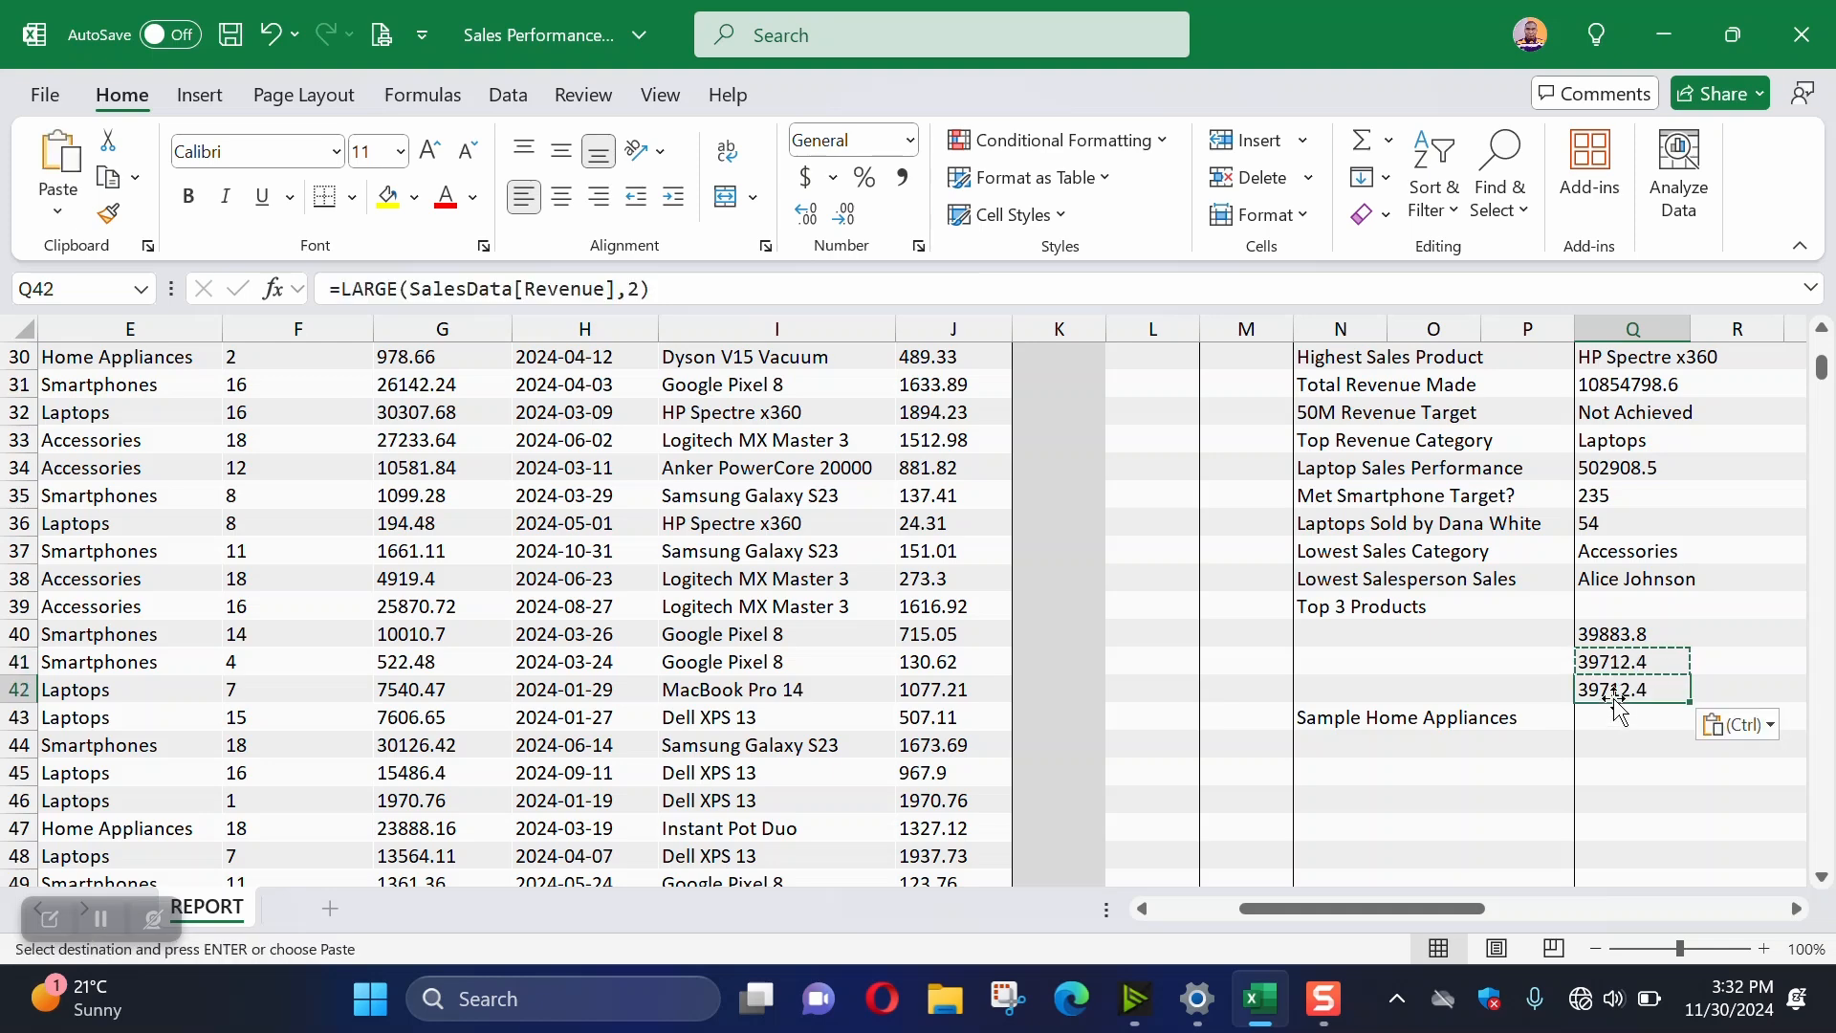
double_click(1615, 689)
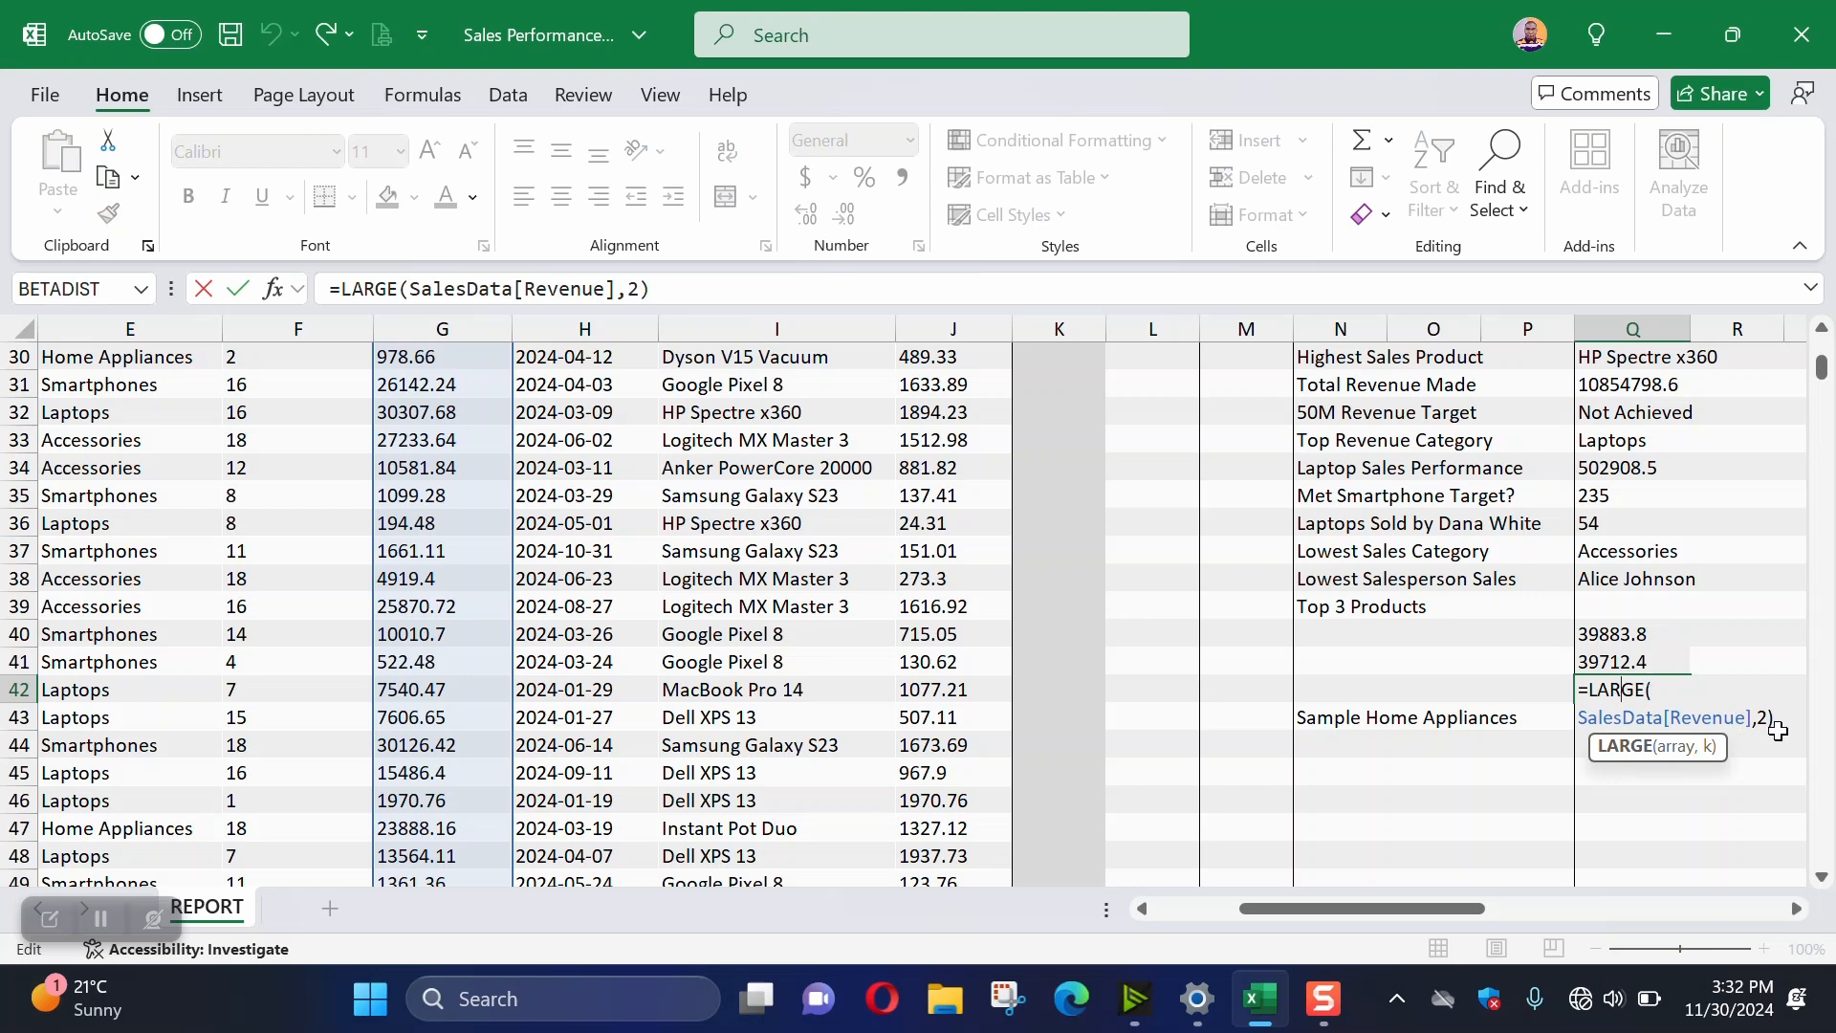
double_click(1760, 717)
text(3)
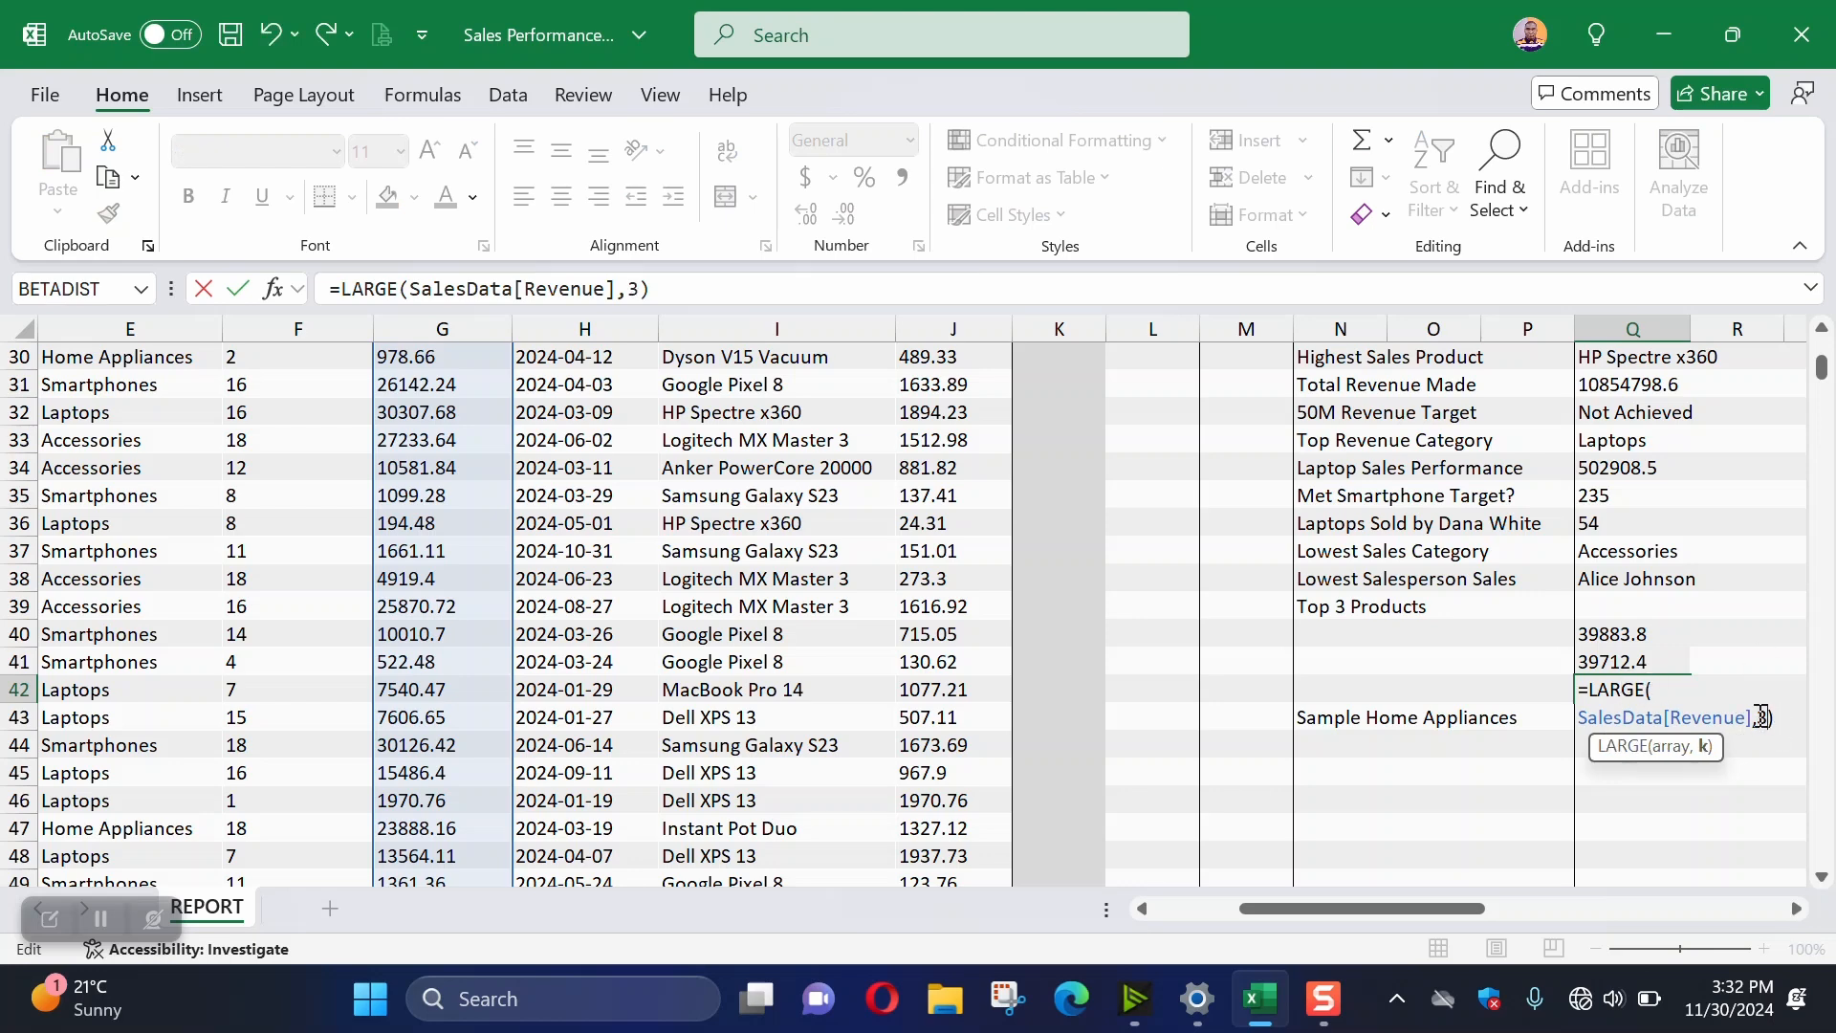
key(Return)
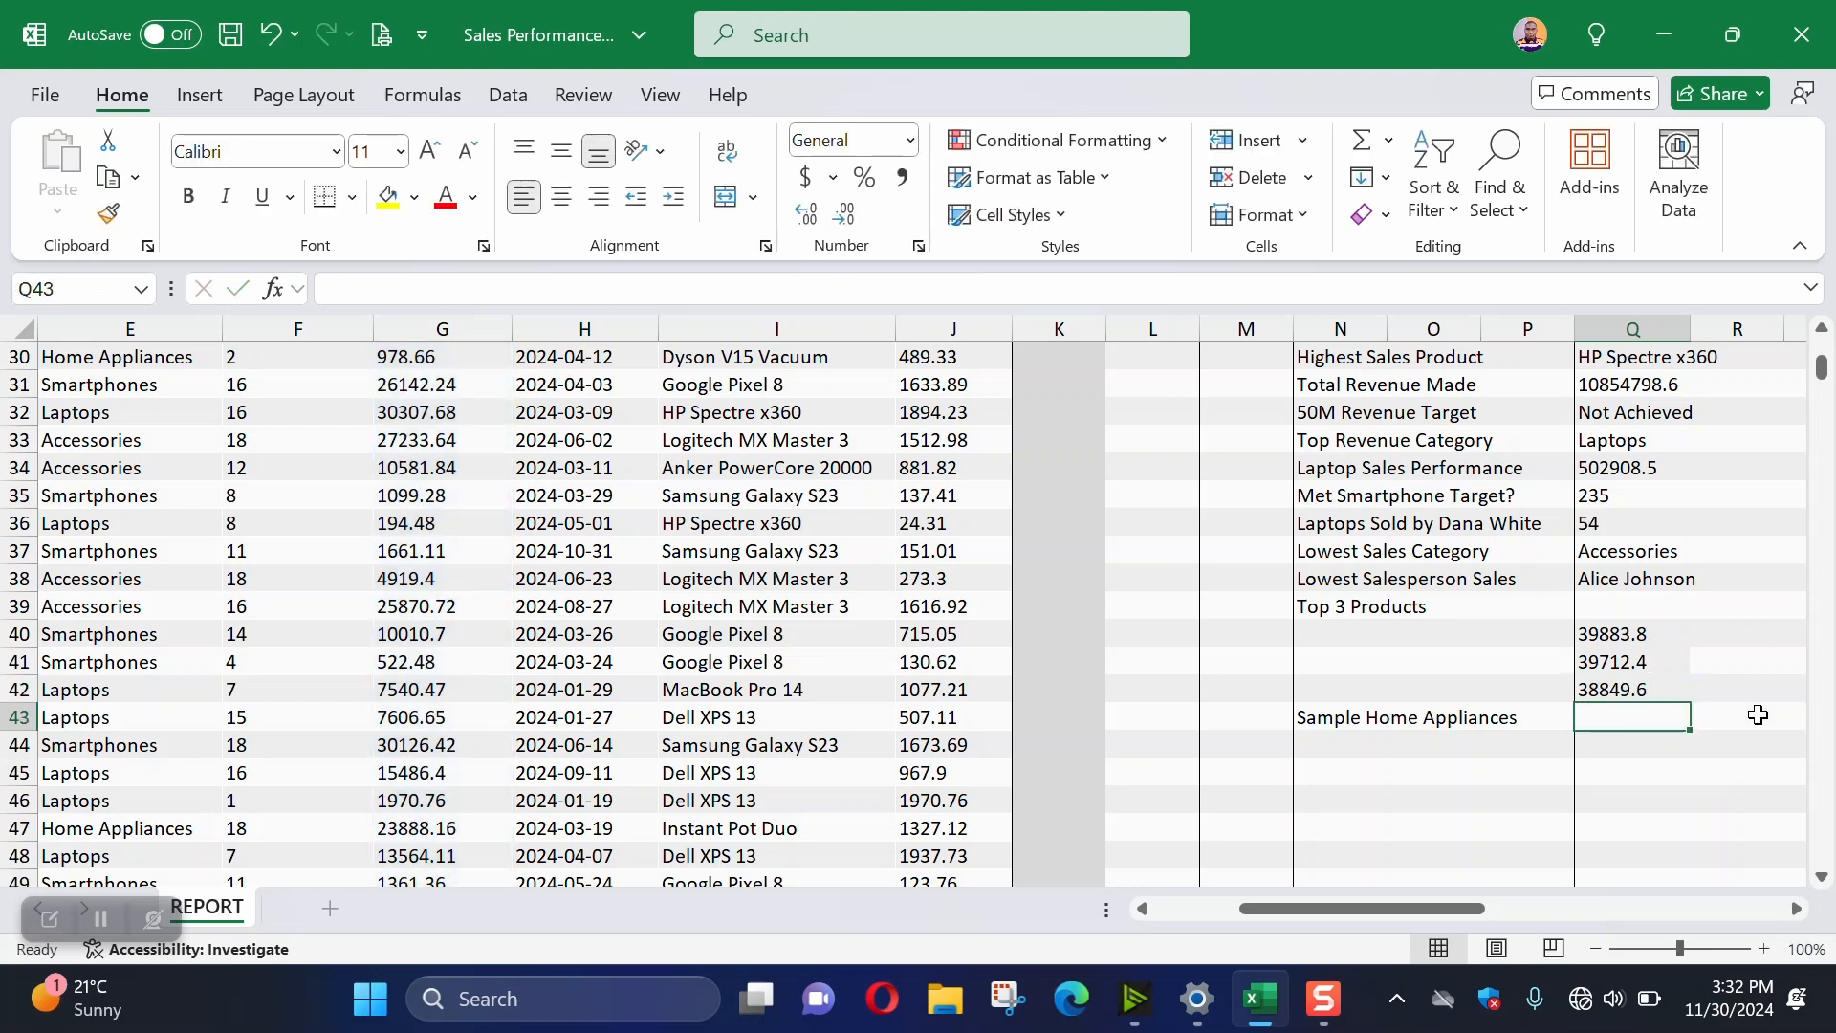
click(1614, 689)
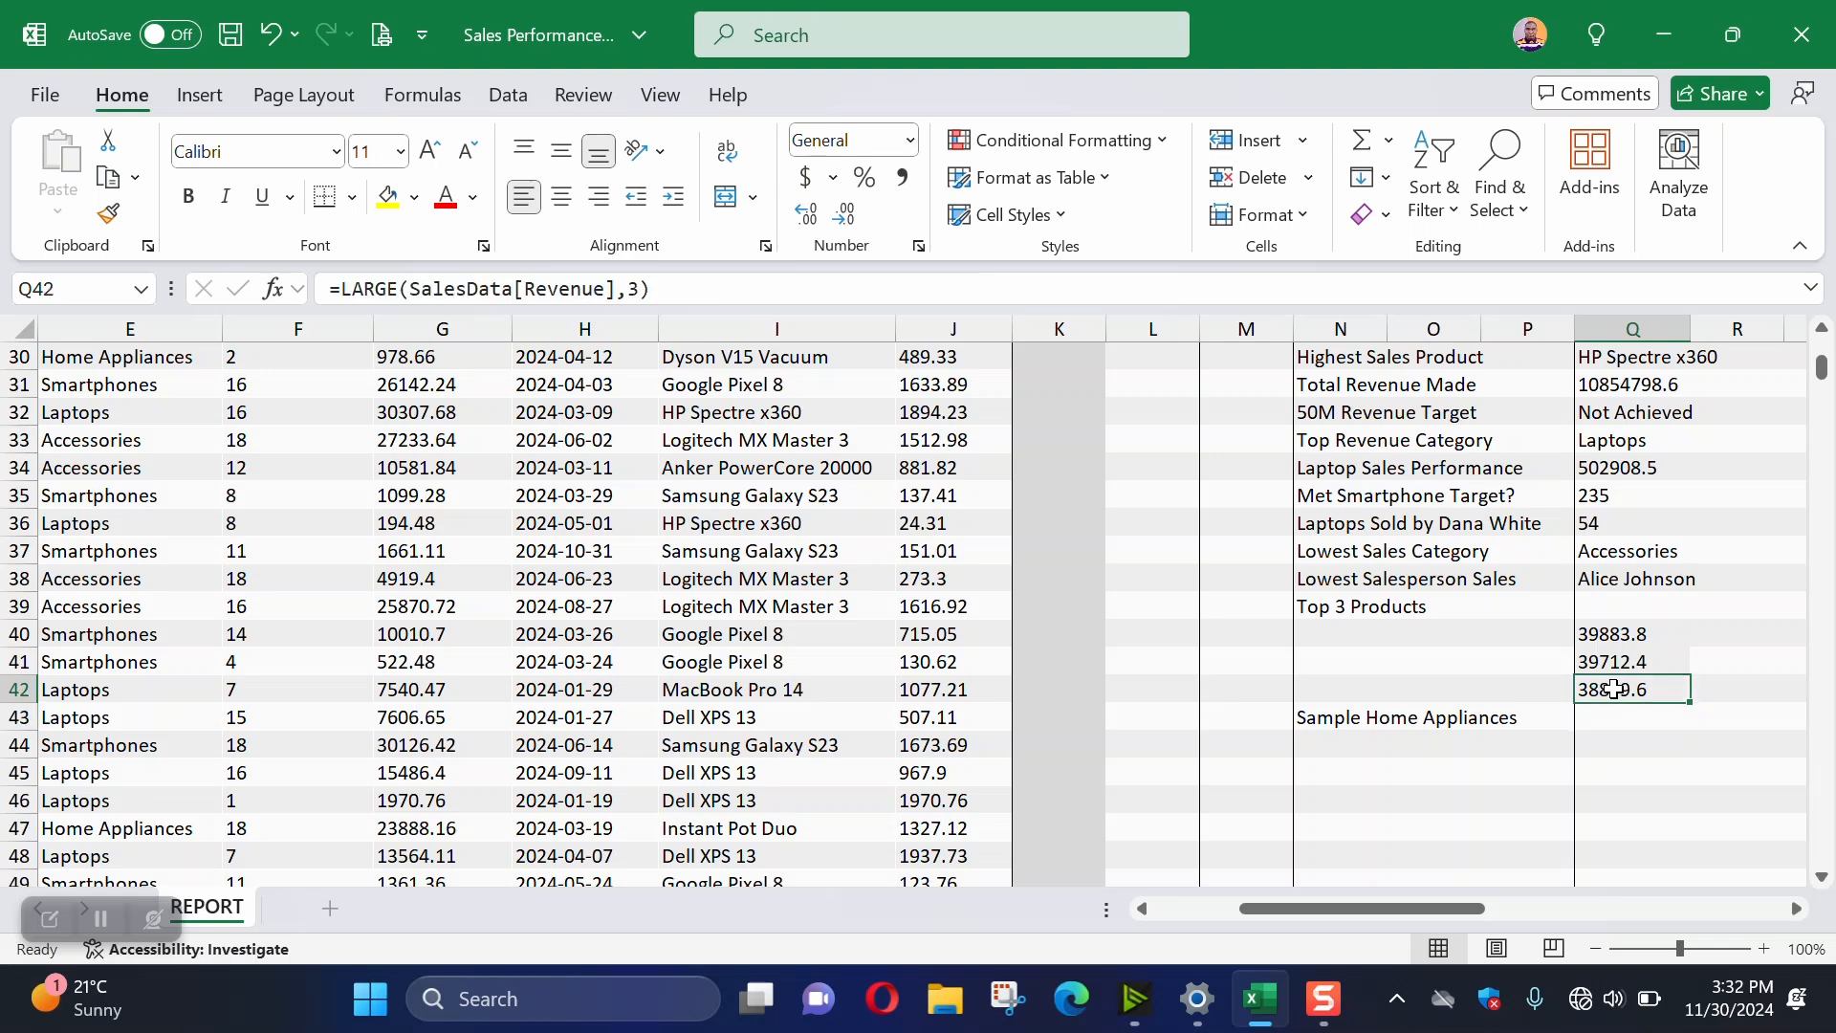
Start an INDEX formula in P40, beside the highest revenue value, with SalesData[Product Name] as its array
click(1518, 634)
text(=)
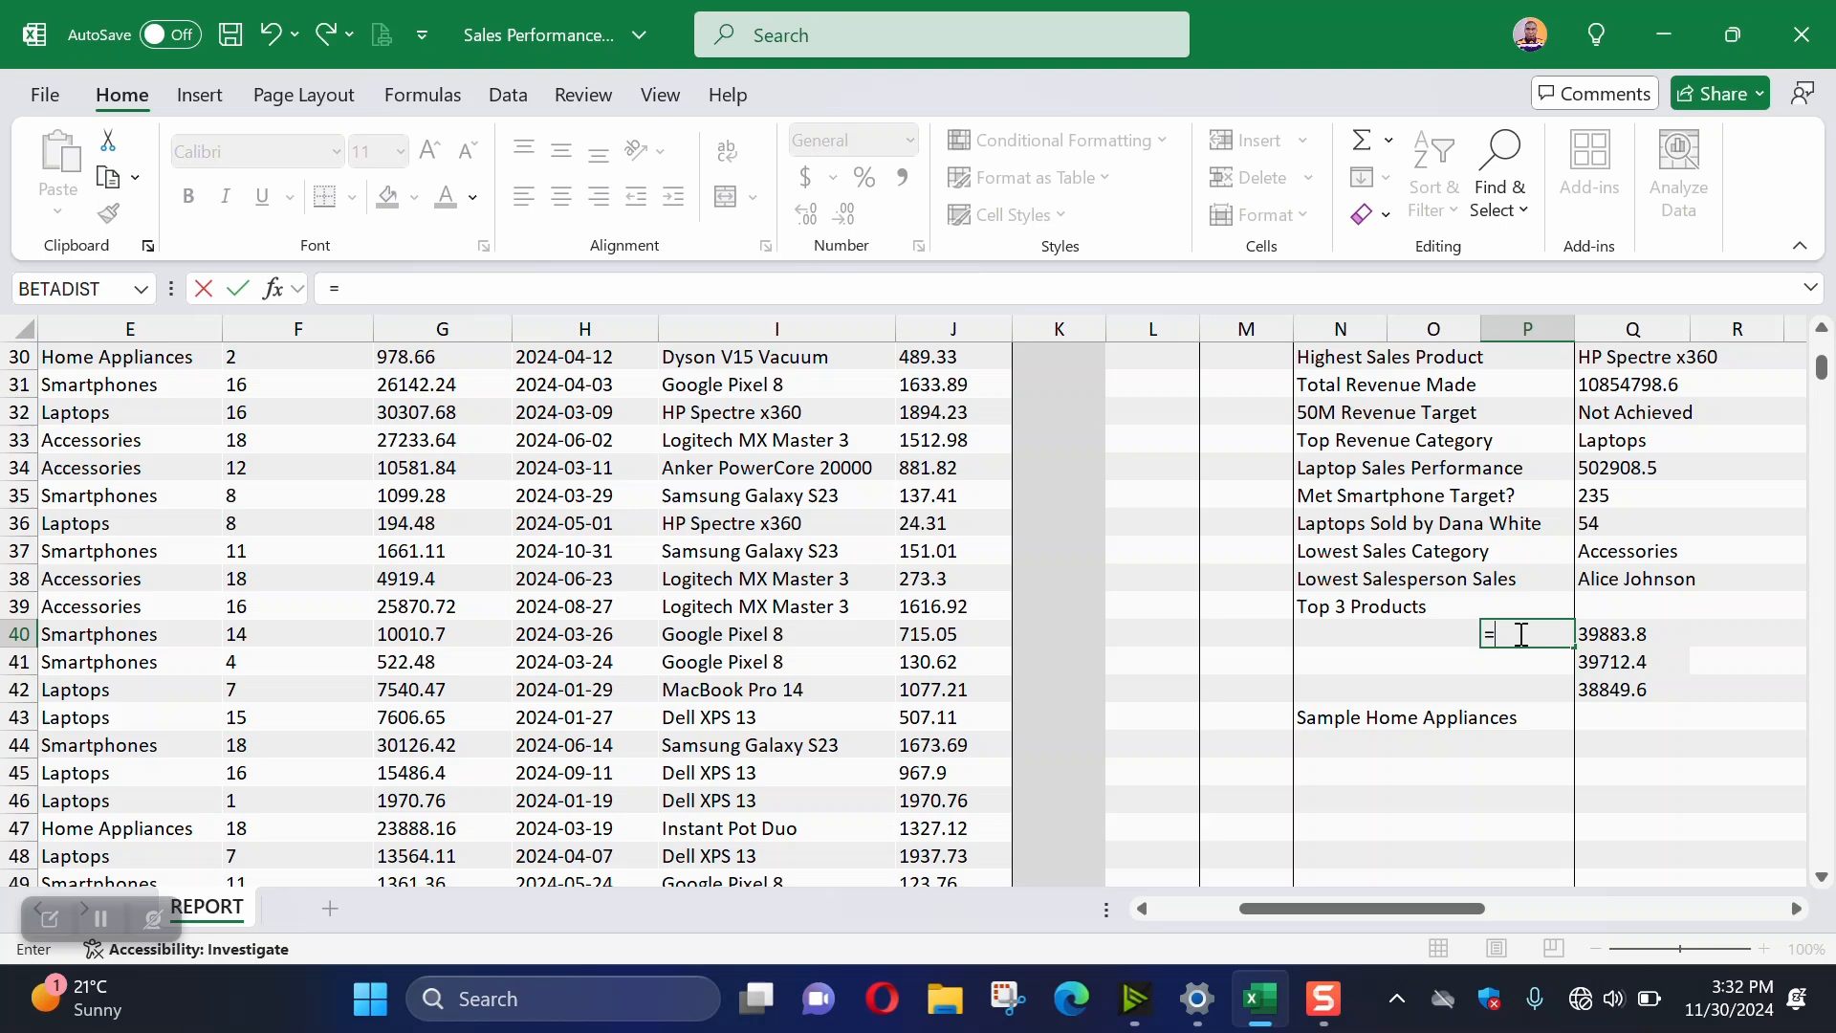
text(infe)
key(BackSpace)
key(BackSpace)
text(dex)
key(Tab)
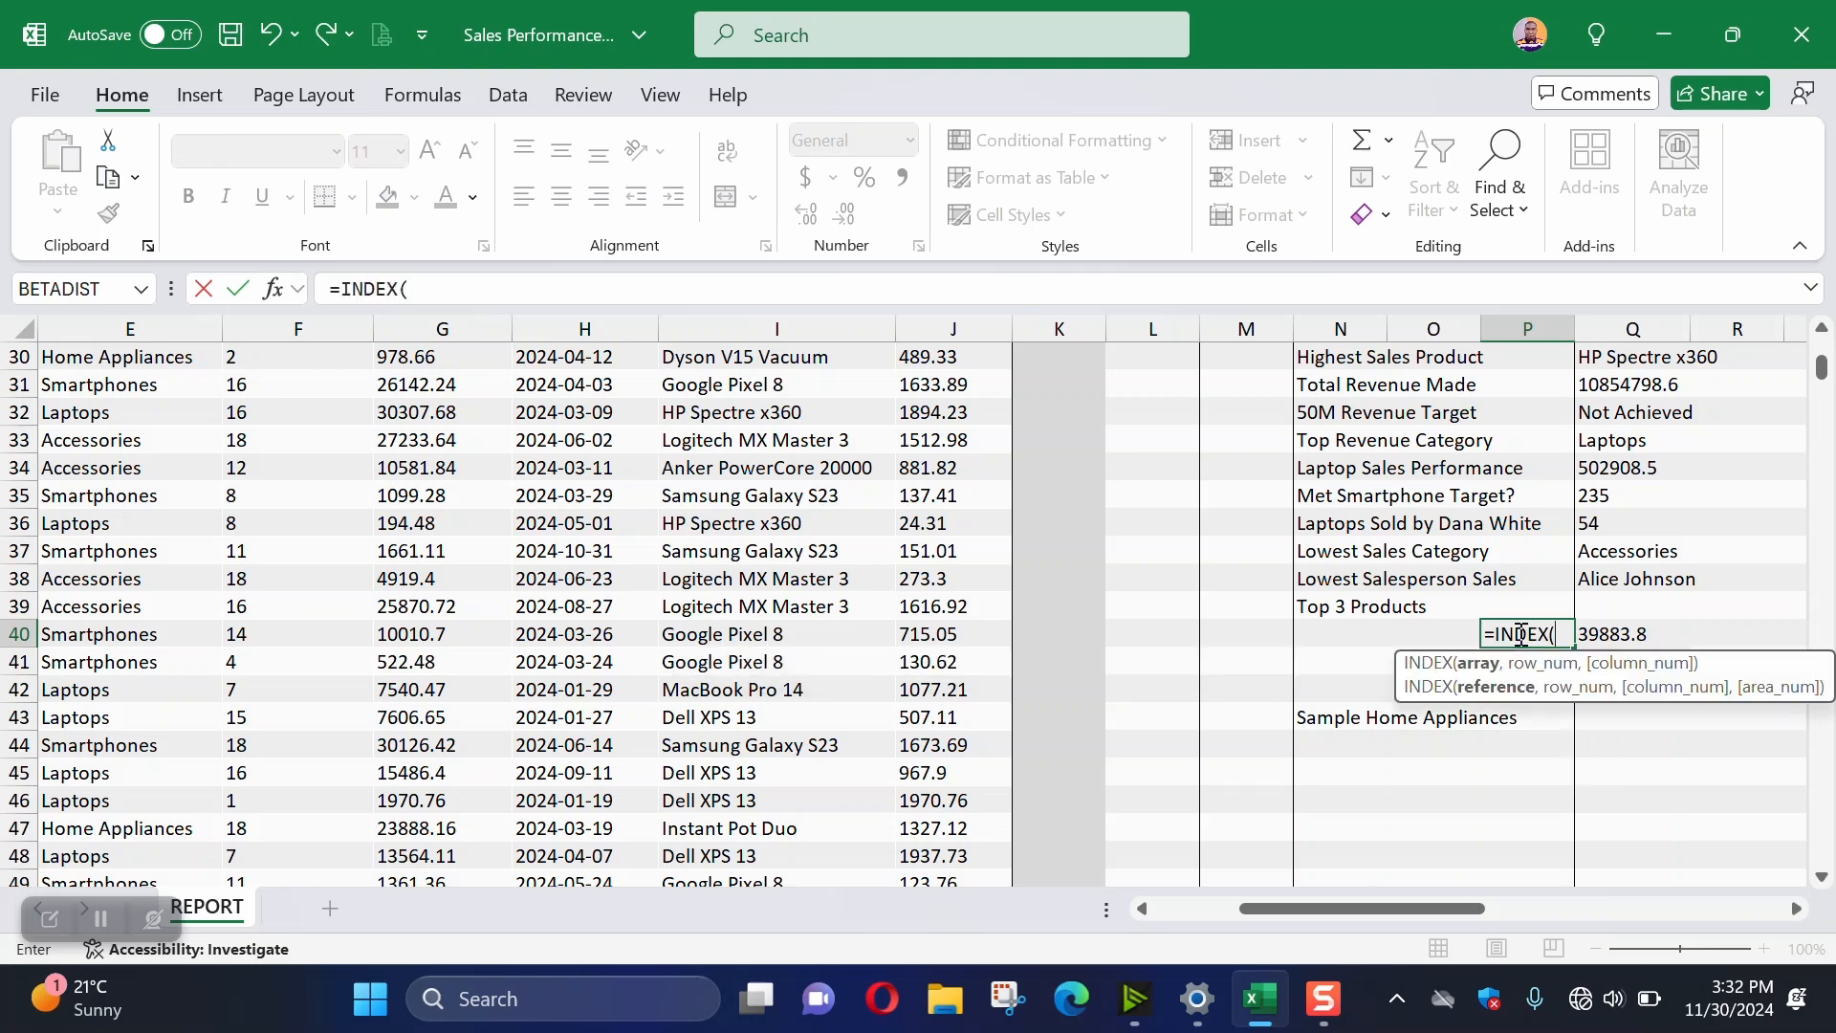
mouse_move(1421, 910)
mouse_down()
mouse_move(1333, 909)
mouse_move(1430, 908)
mouse_up()
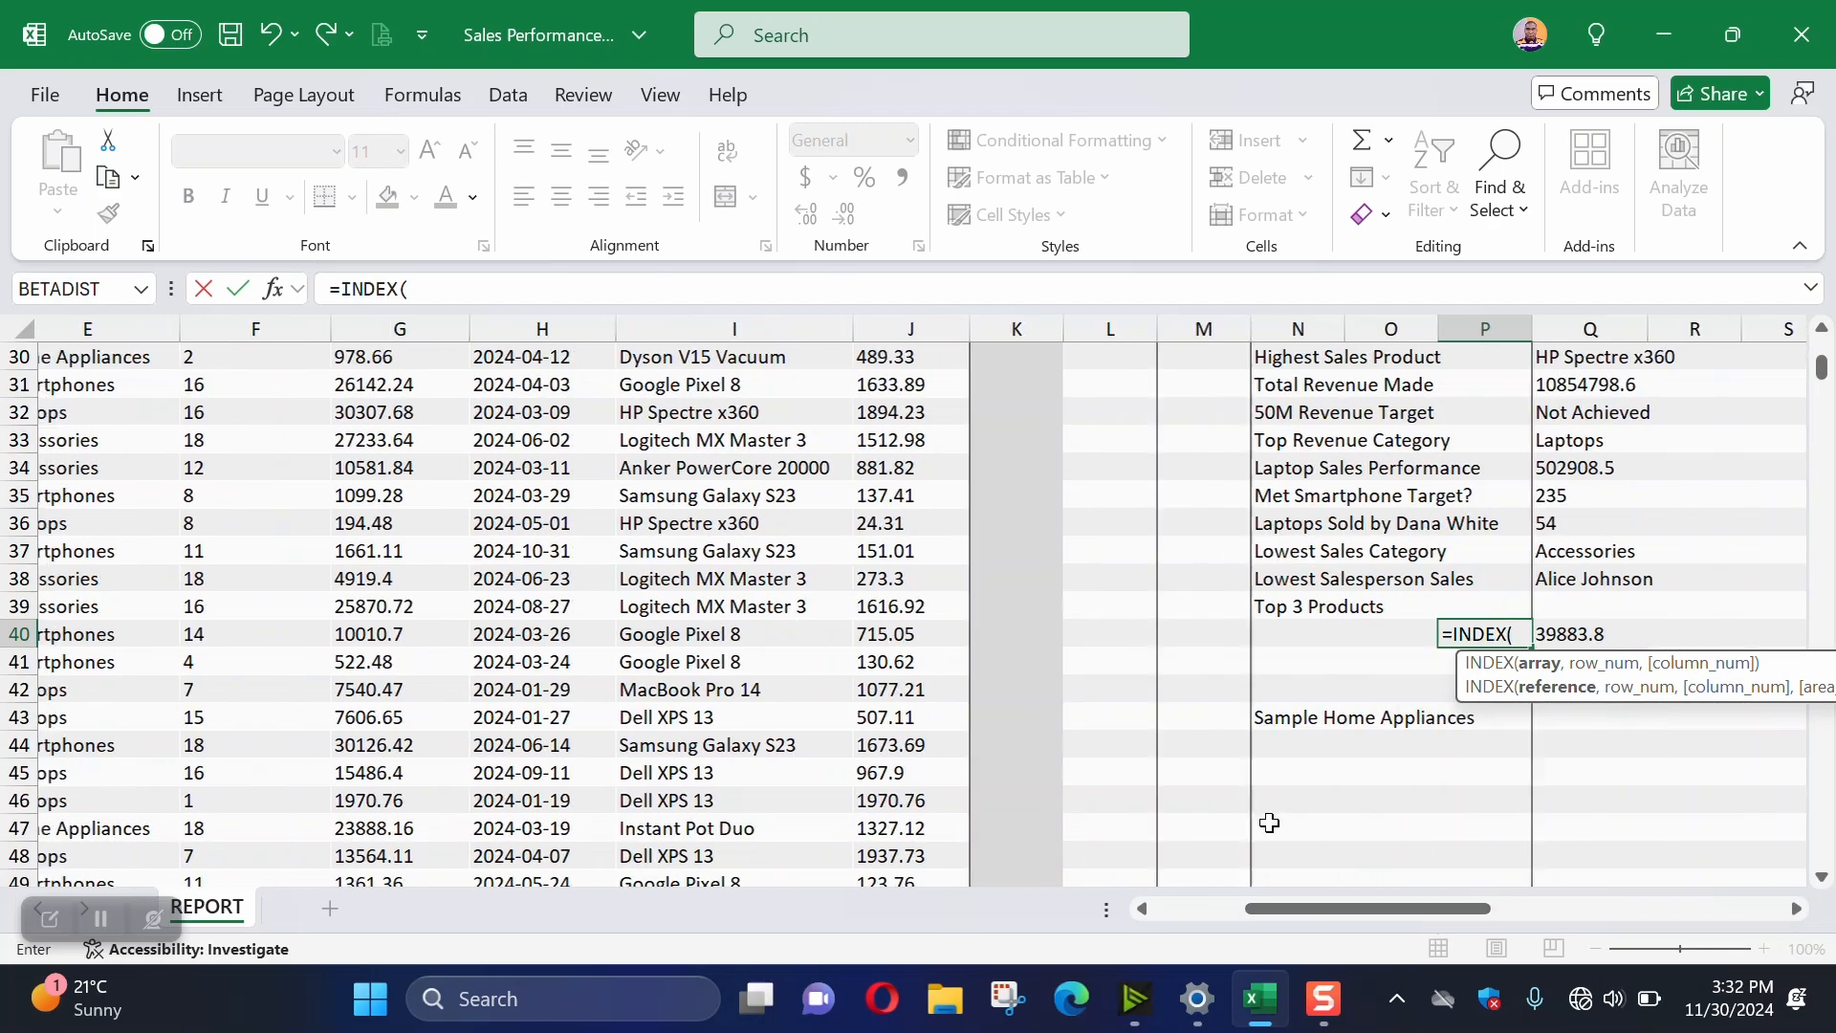
scroll(635, 401, up, 10)
click(718, 484)
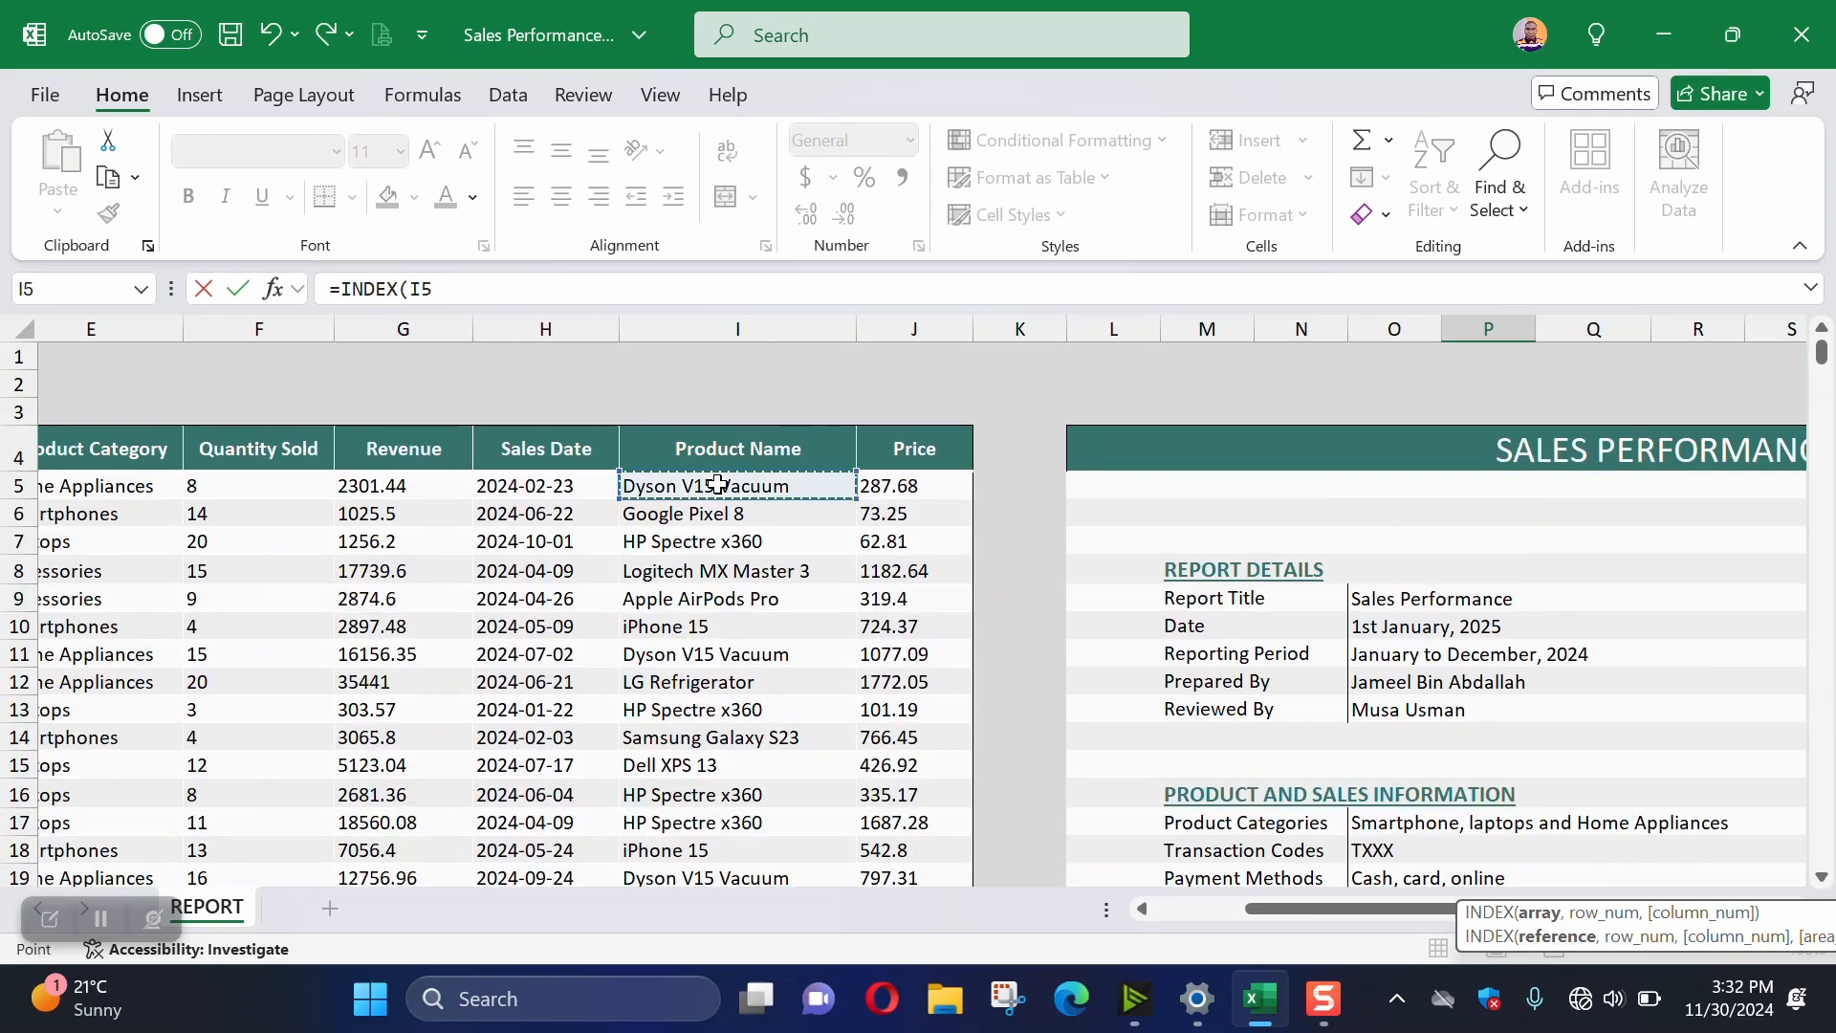
key(ctrl+shift+Down)
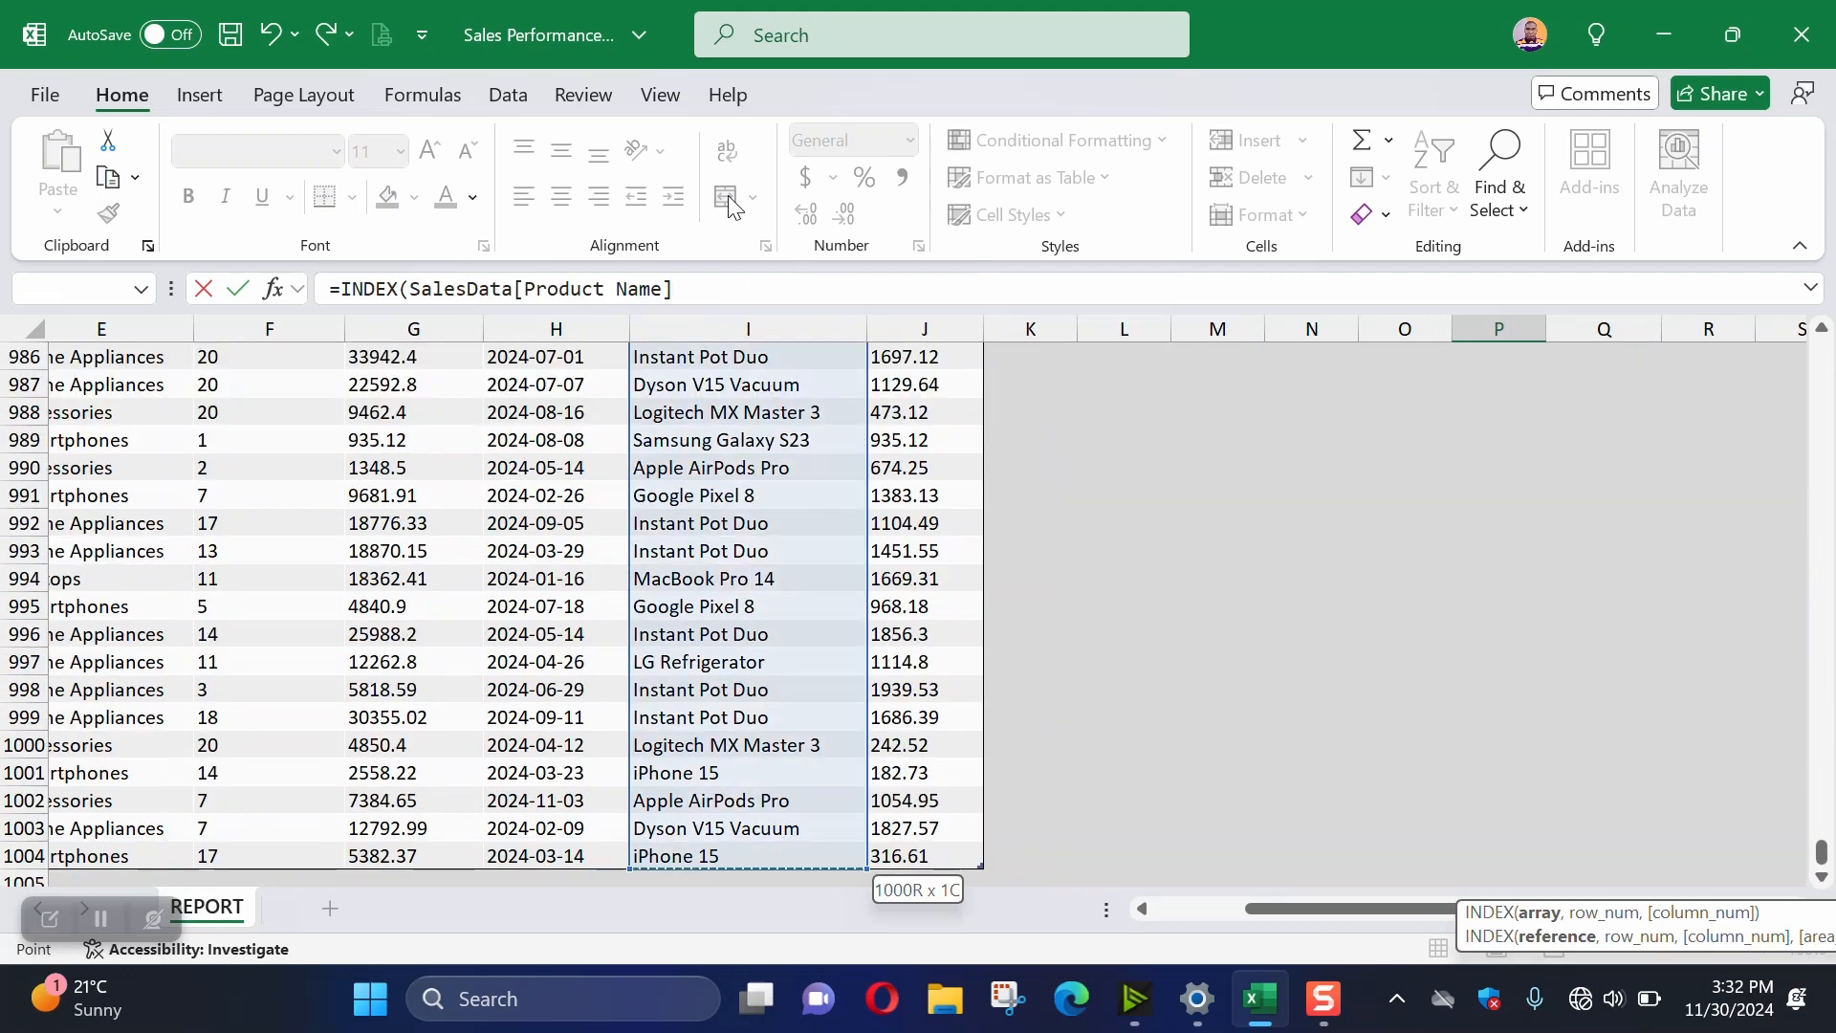
click(727, 284)
text(,)
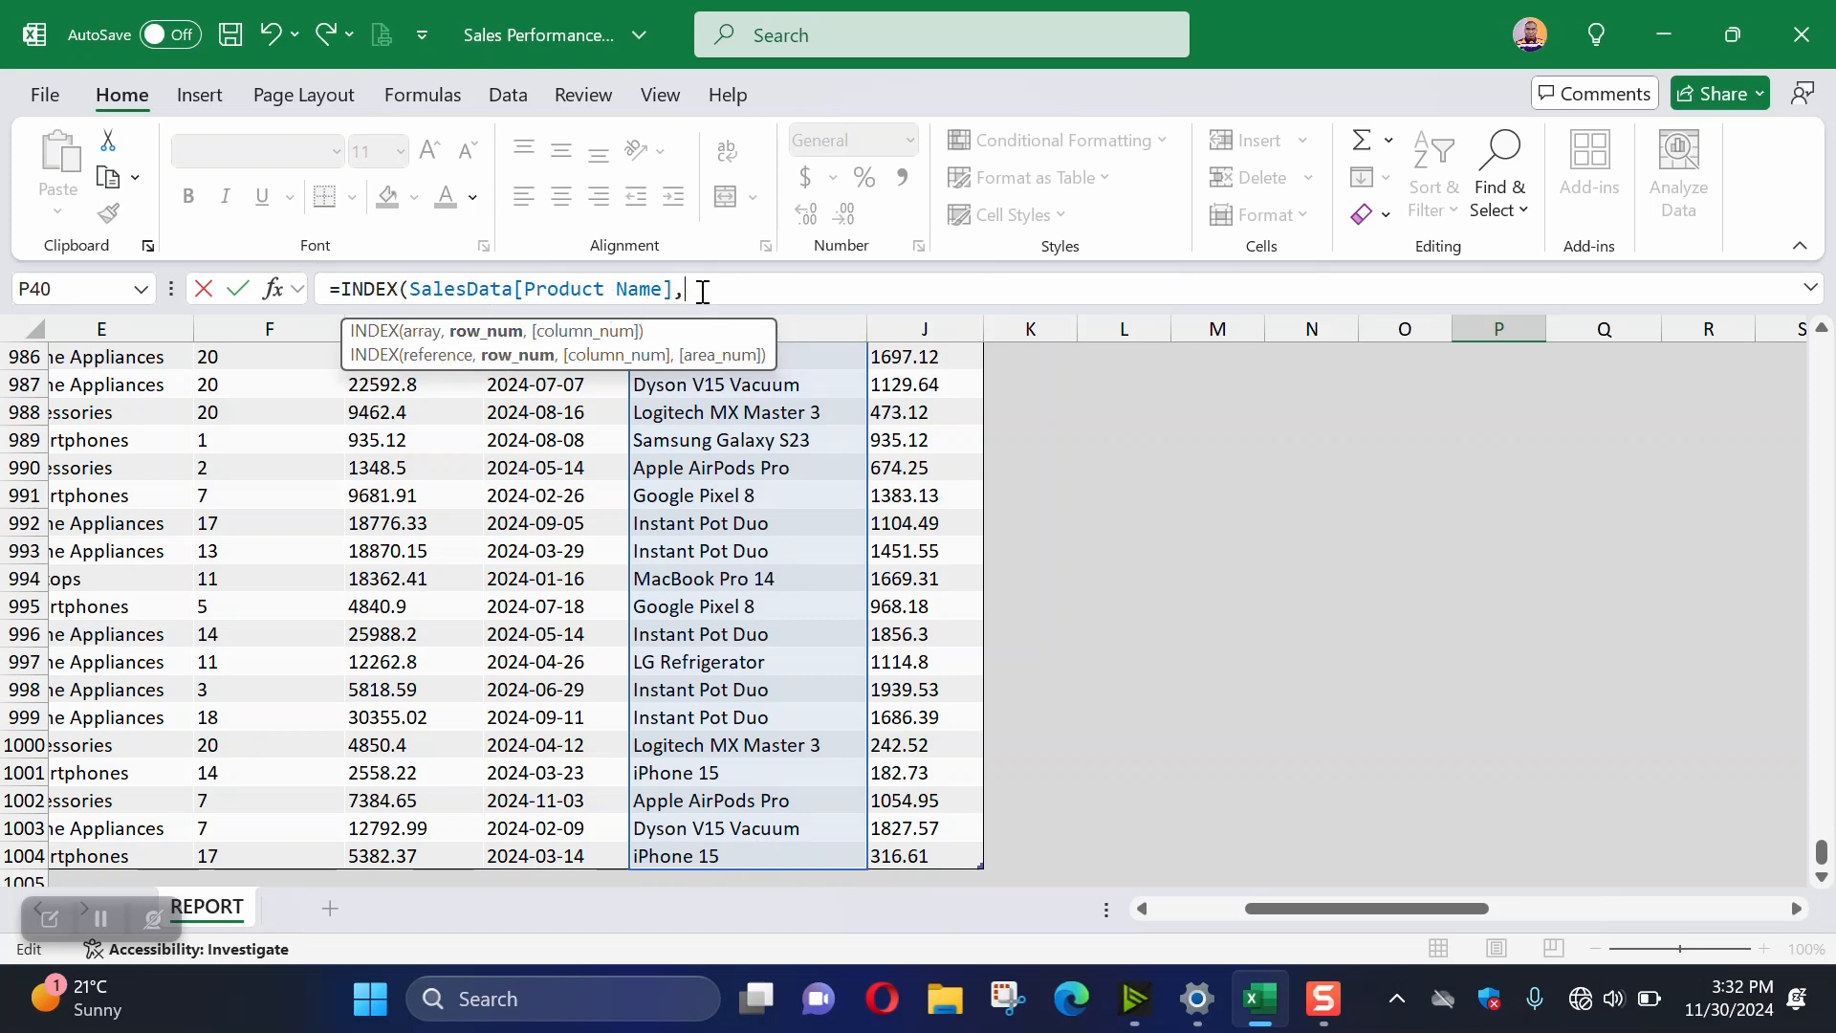
Nest a MATCH function as the row number of the P40 INDEX formula, with Q40 as its lookup value
text(match)
key(Tab)
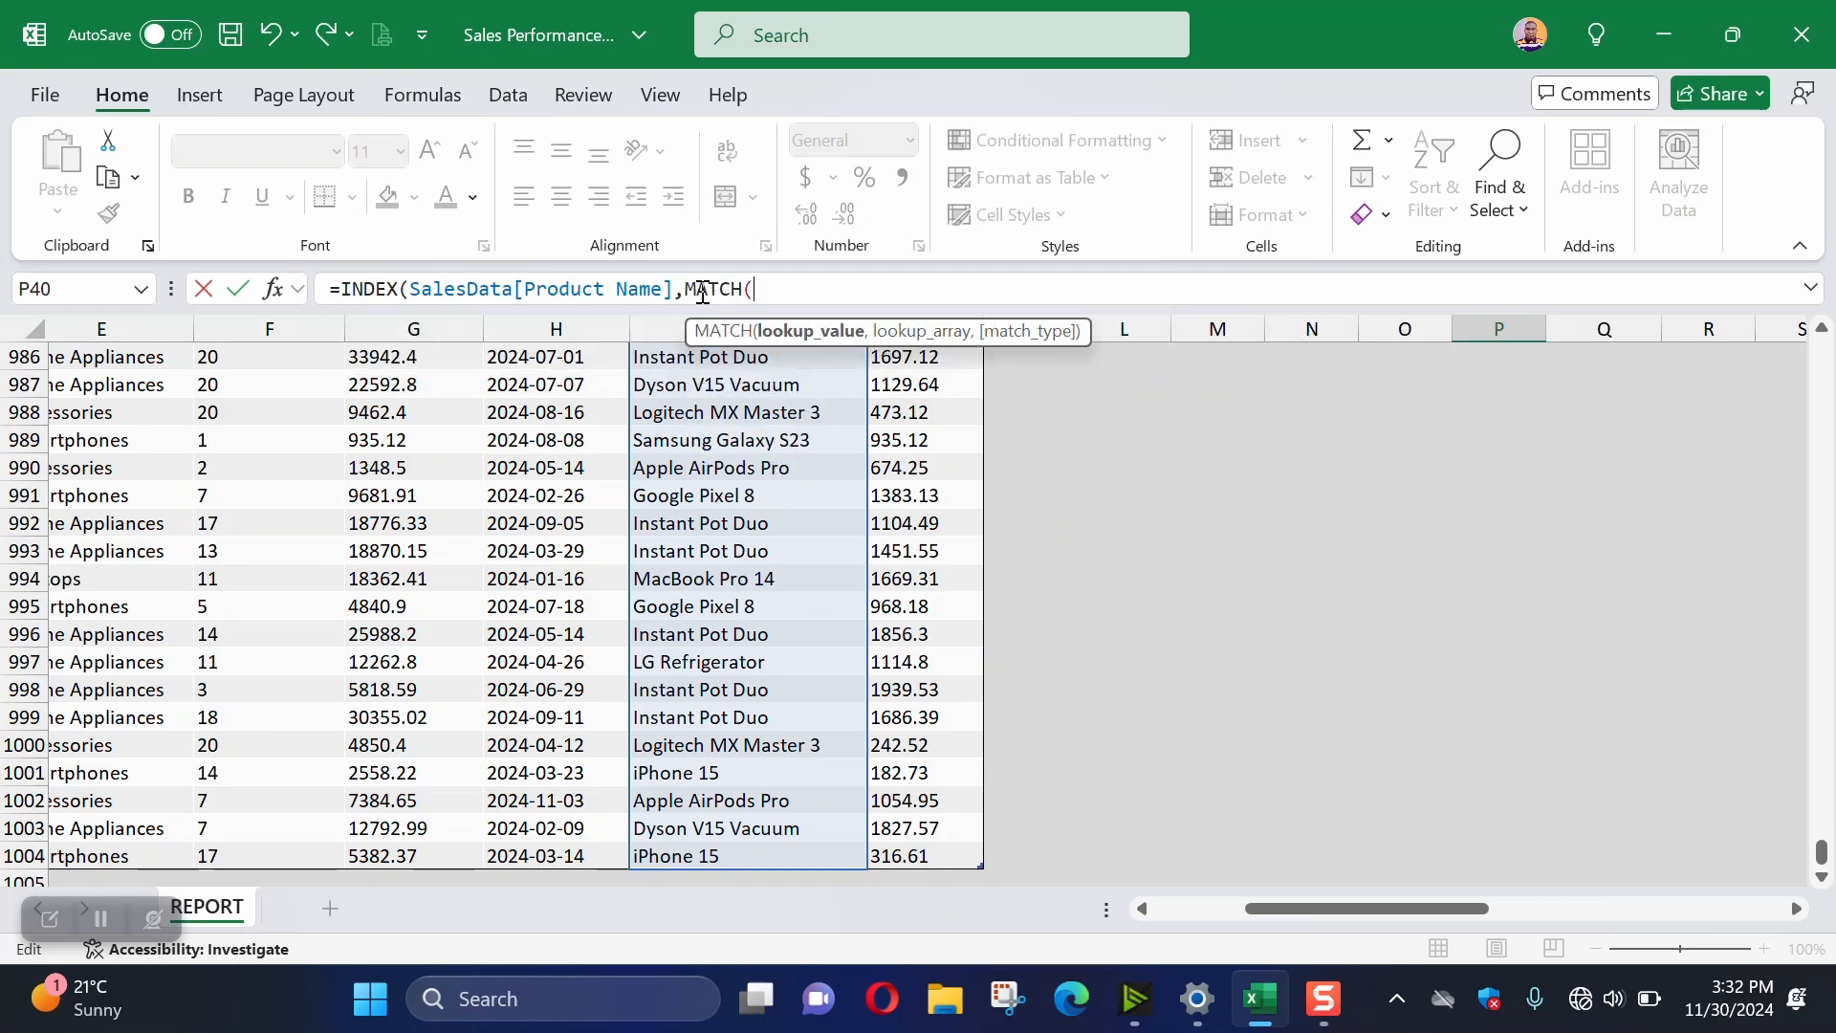
drag(1419, 905, 1551, 906)
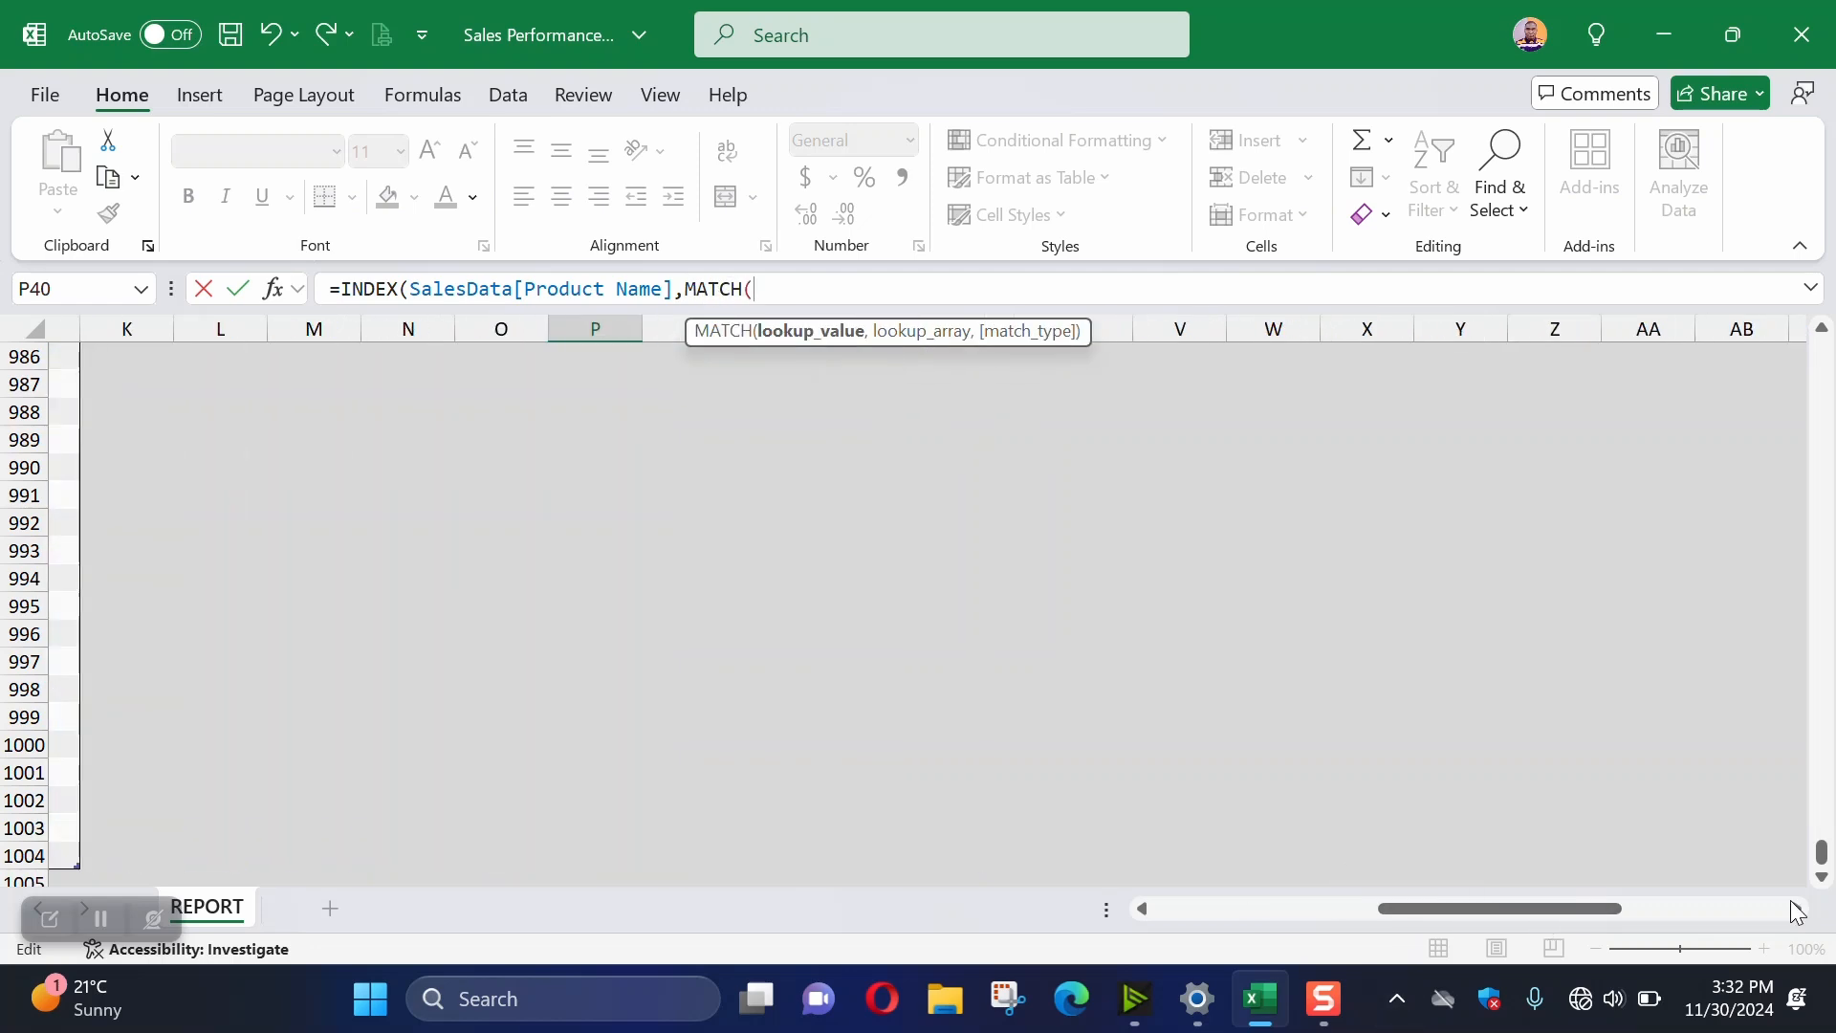
drag(1814, 859, 1817, 375)
scroll(851, 569, up, 4)
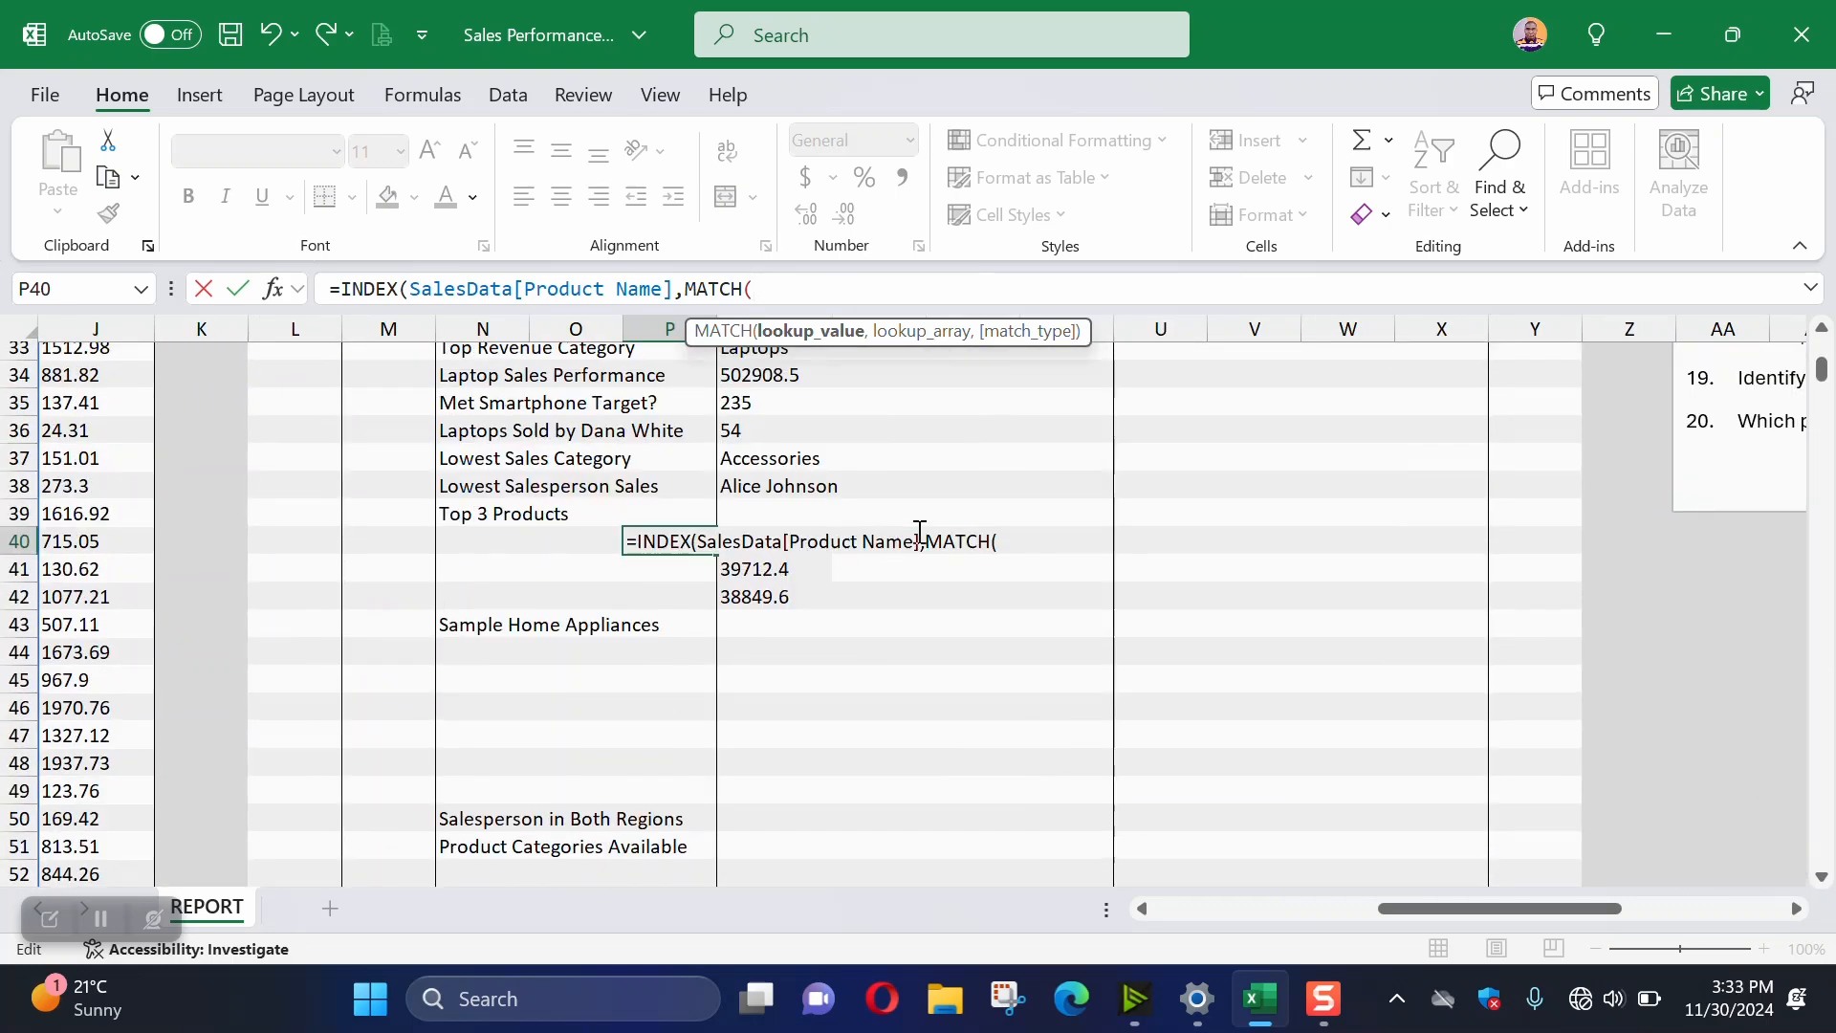
scroll(820, 648, up, 2)
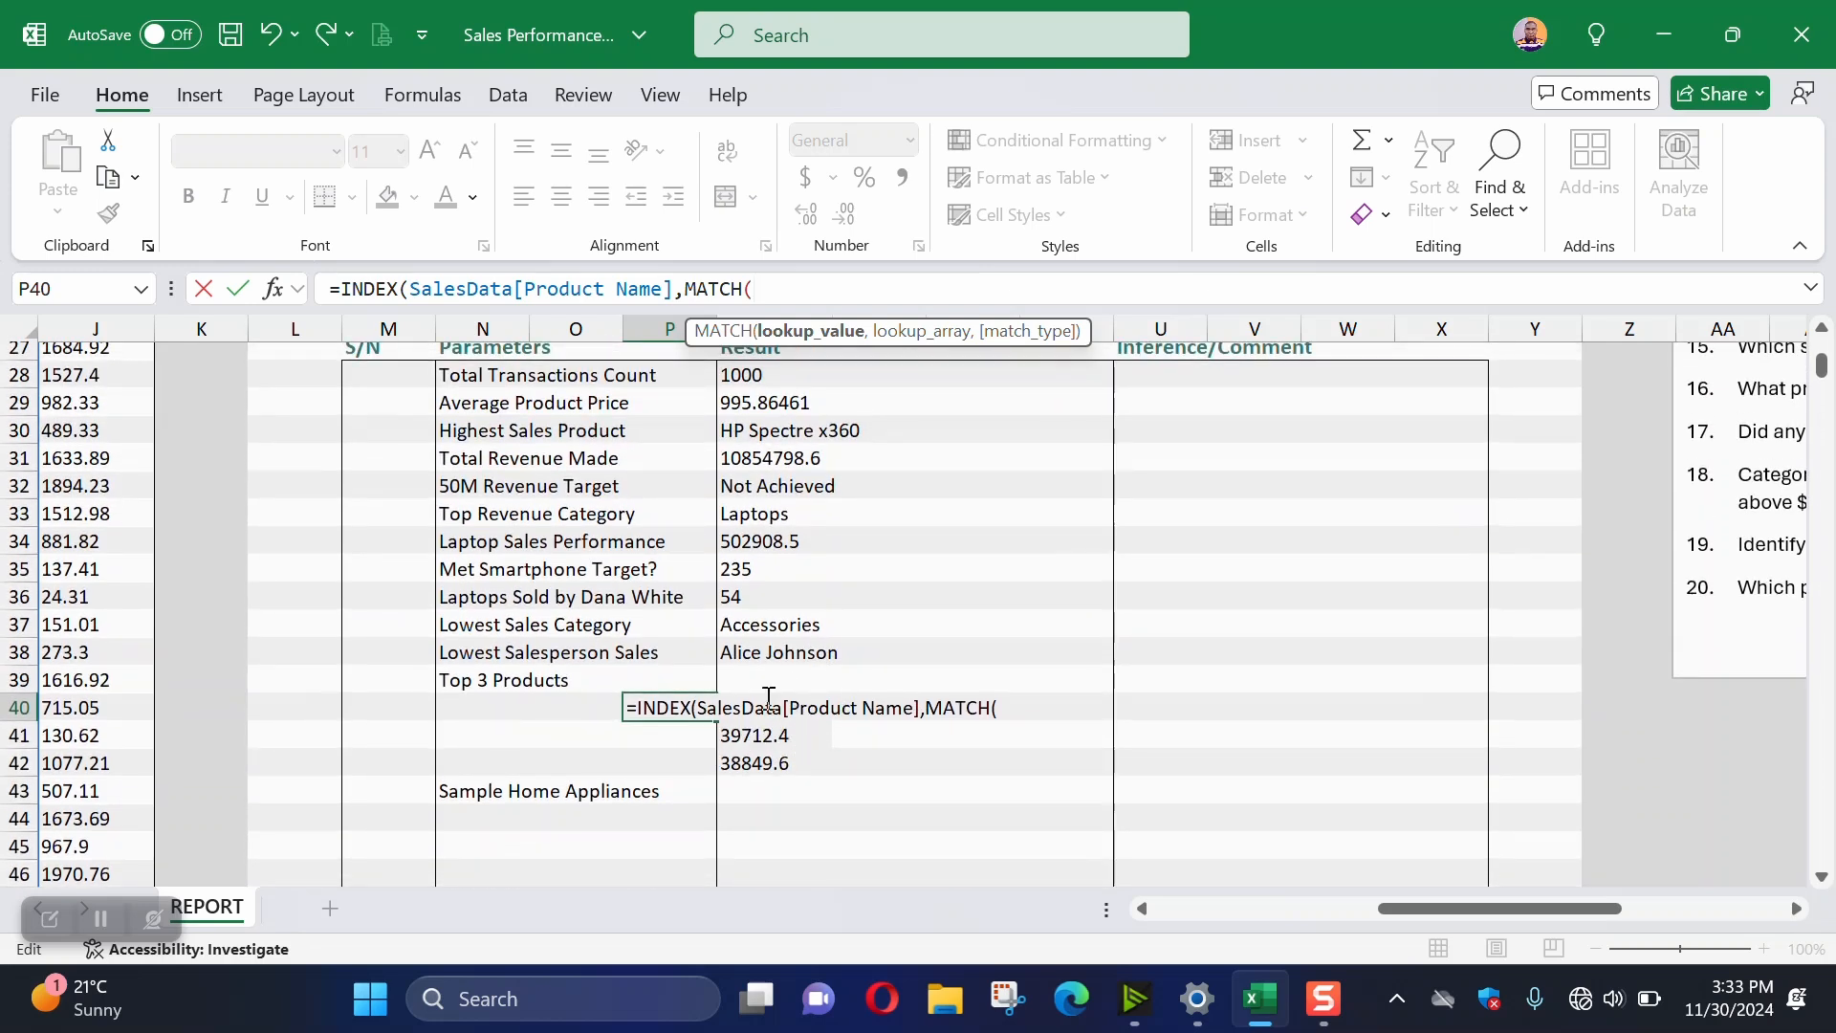
click(763, 747)
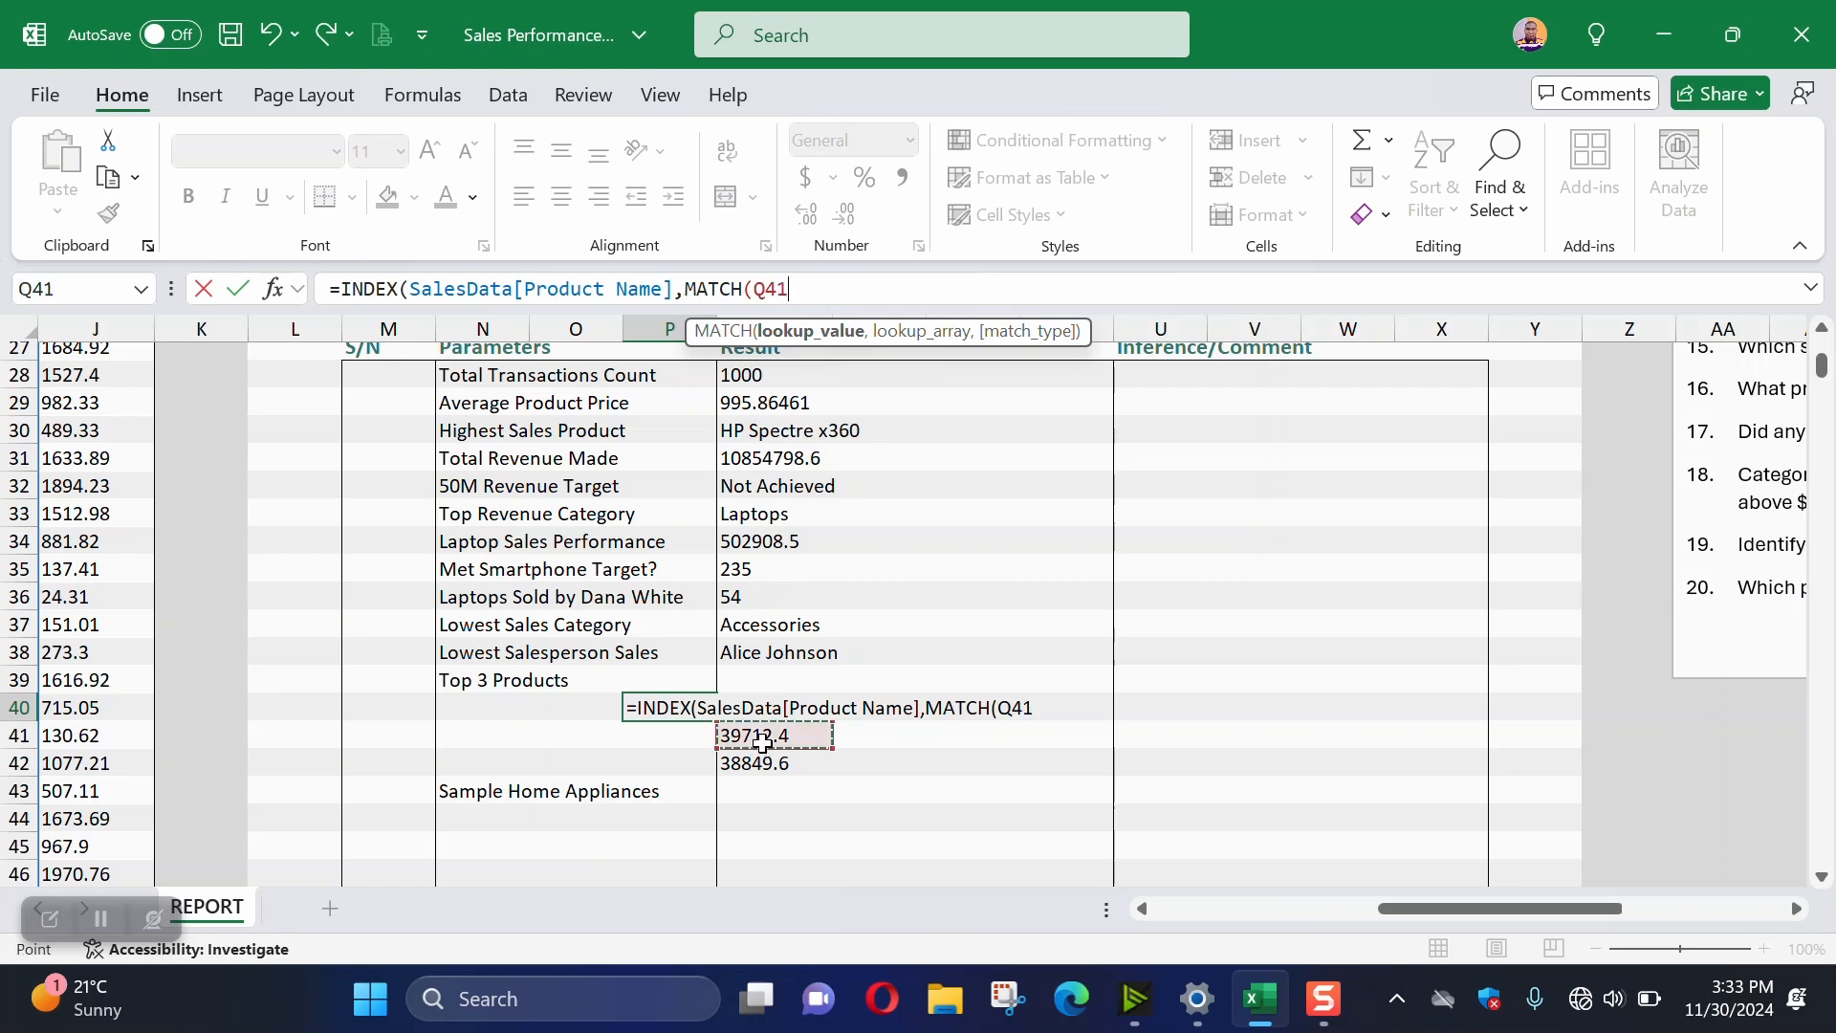
key(Up)
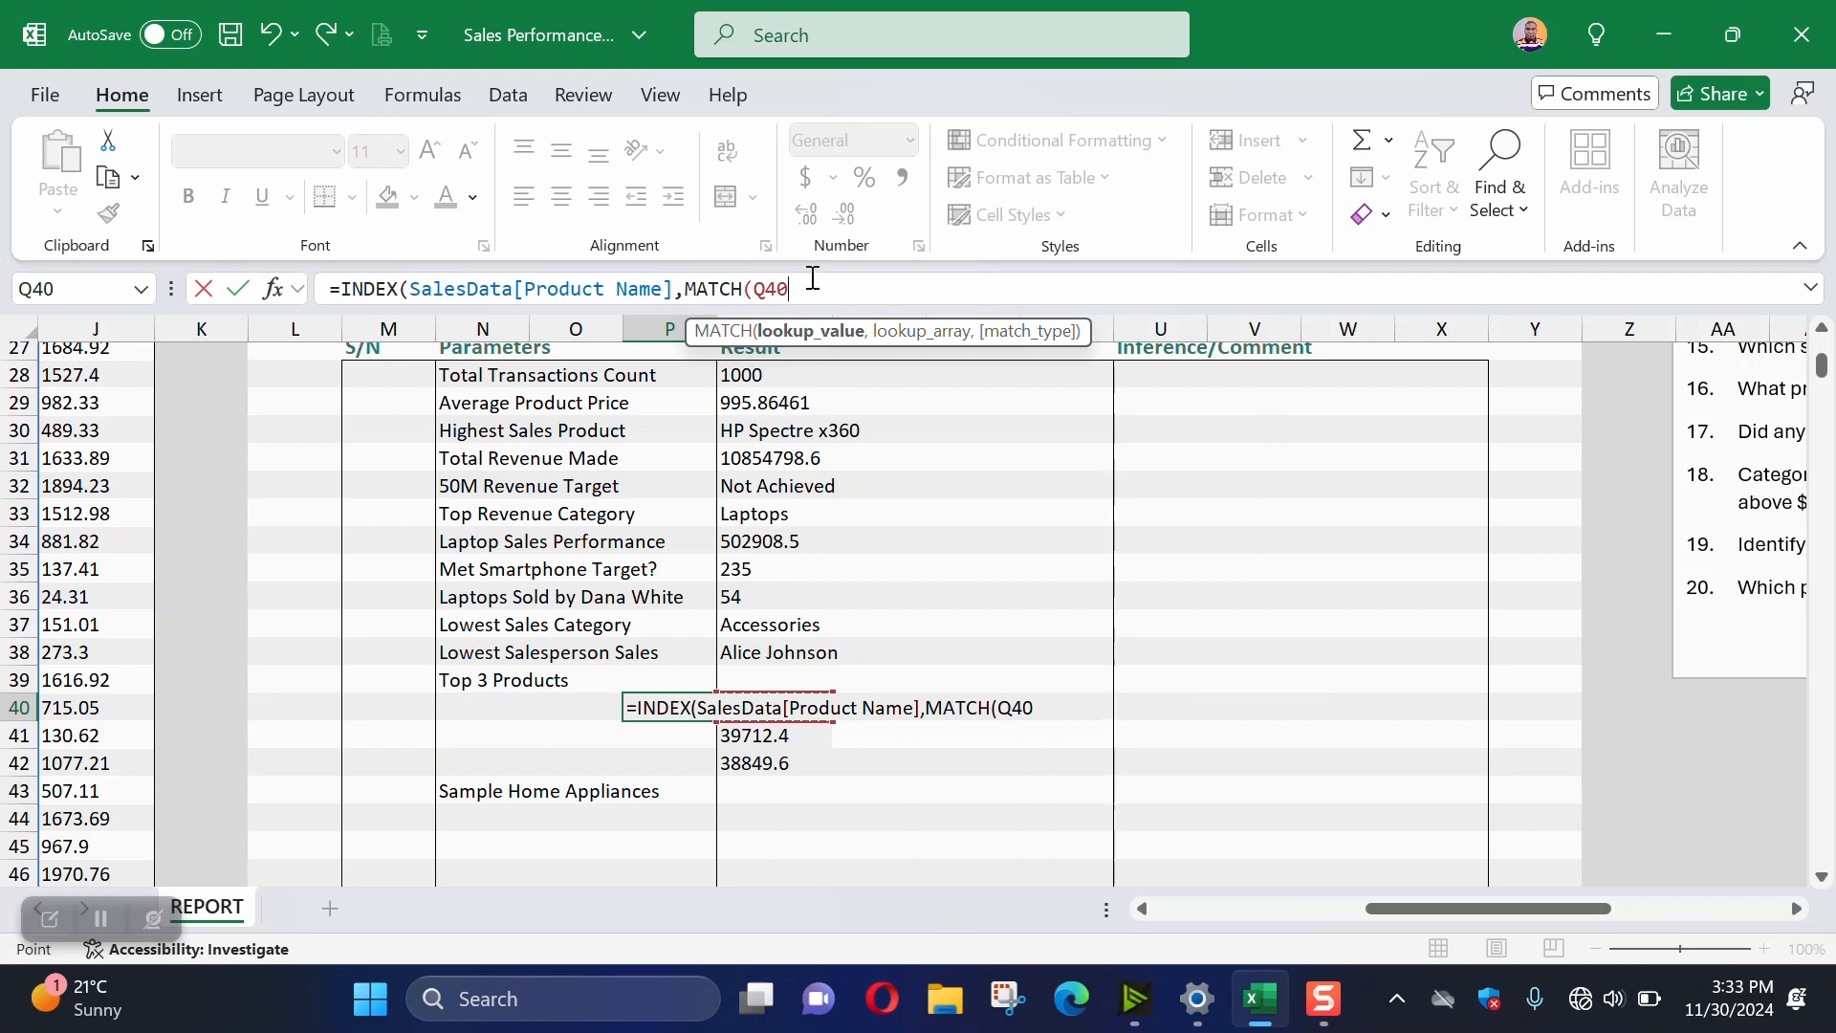
text(,)
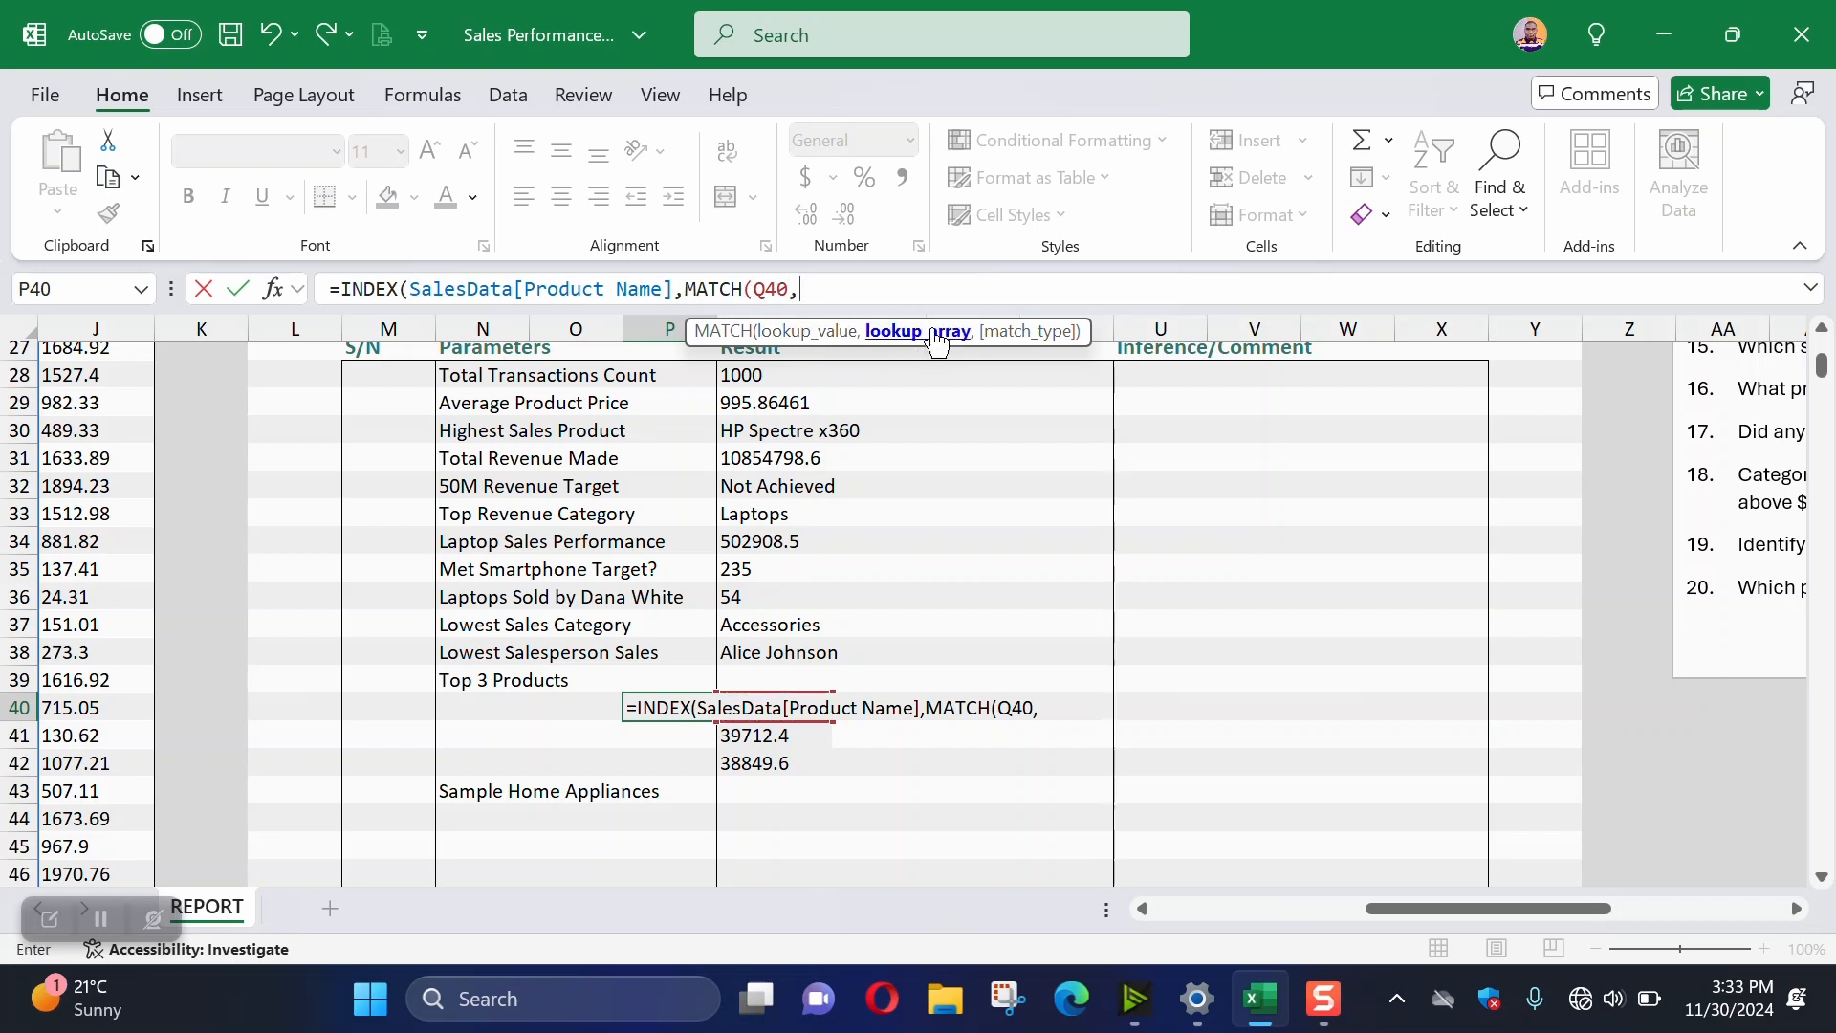
Set SalesData[Revenue] as the MATCH lookup array with match type 0 for an exact match, and commit the P40 formula
drag(1450, 906, 1306, 915)
scroll(450, 765, up, 9)
click(462, 486)
key(ctrl+shift+Down)
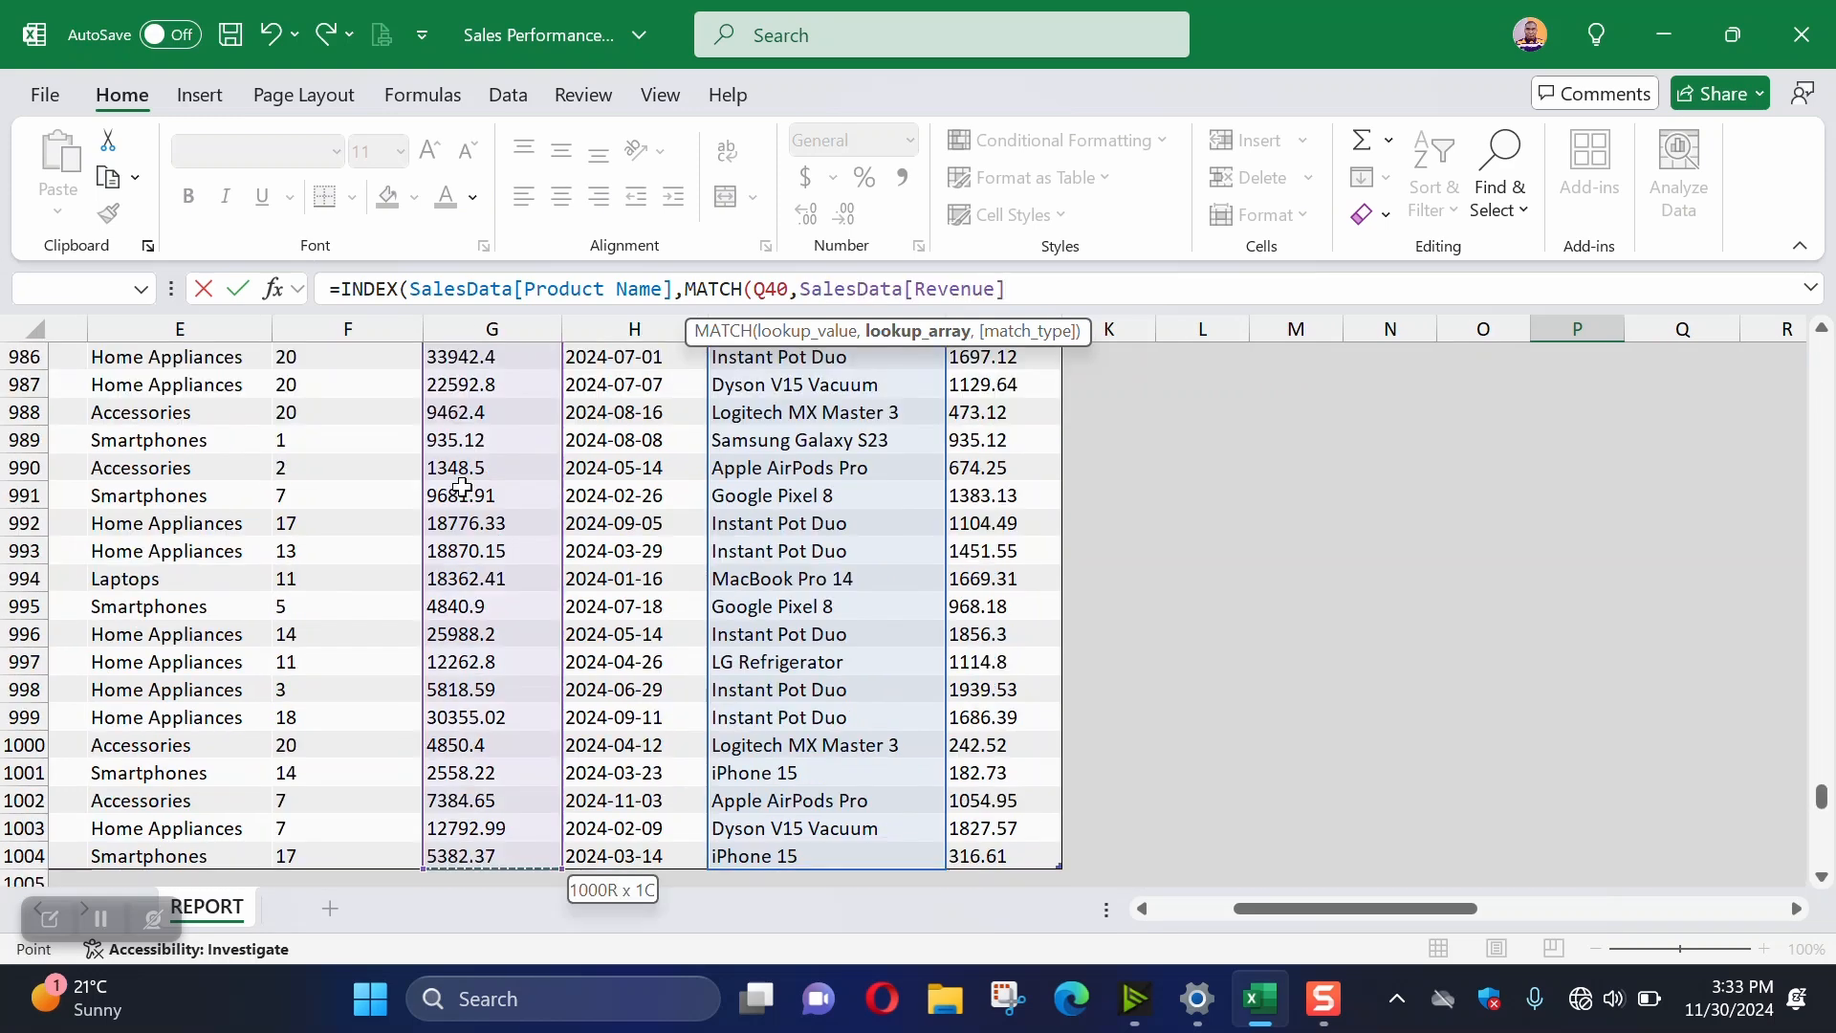
text(,)
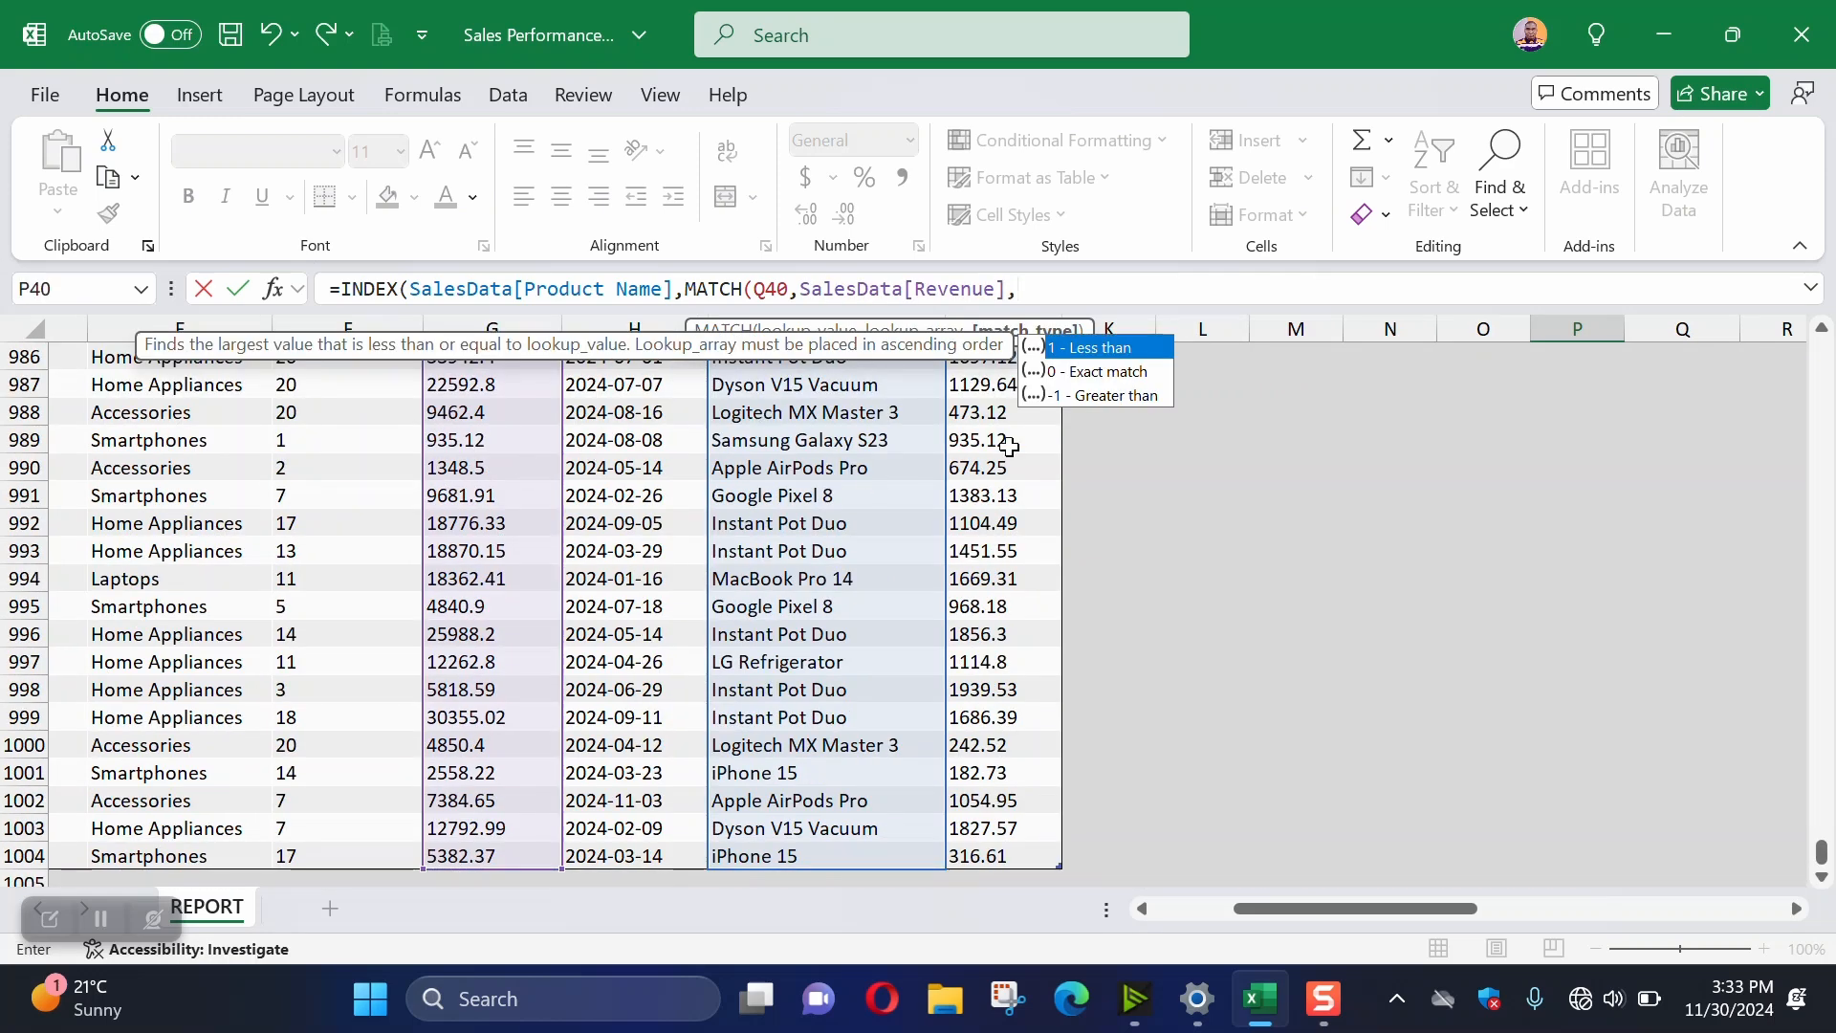
text(0)
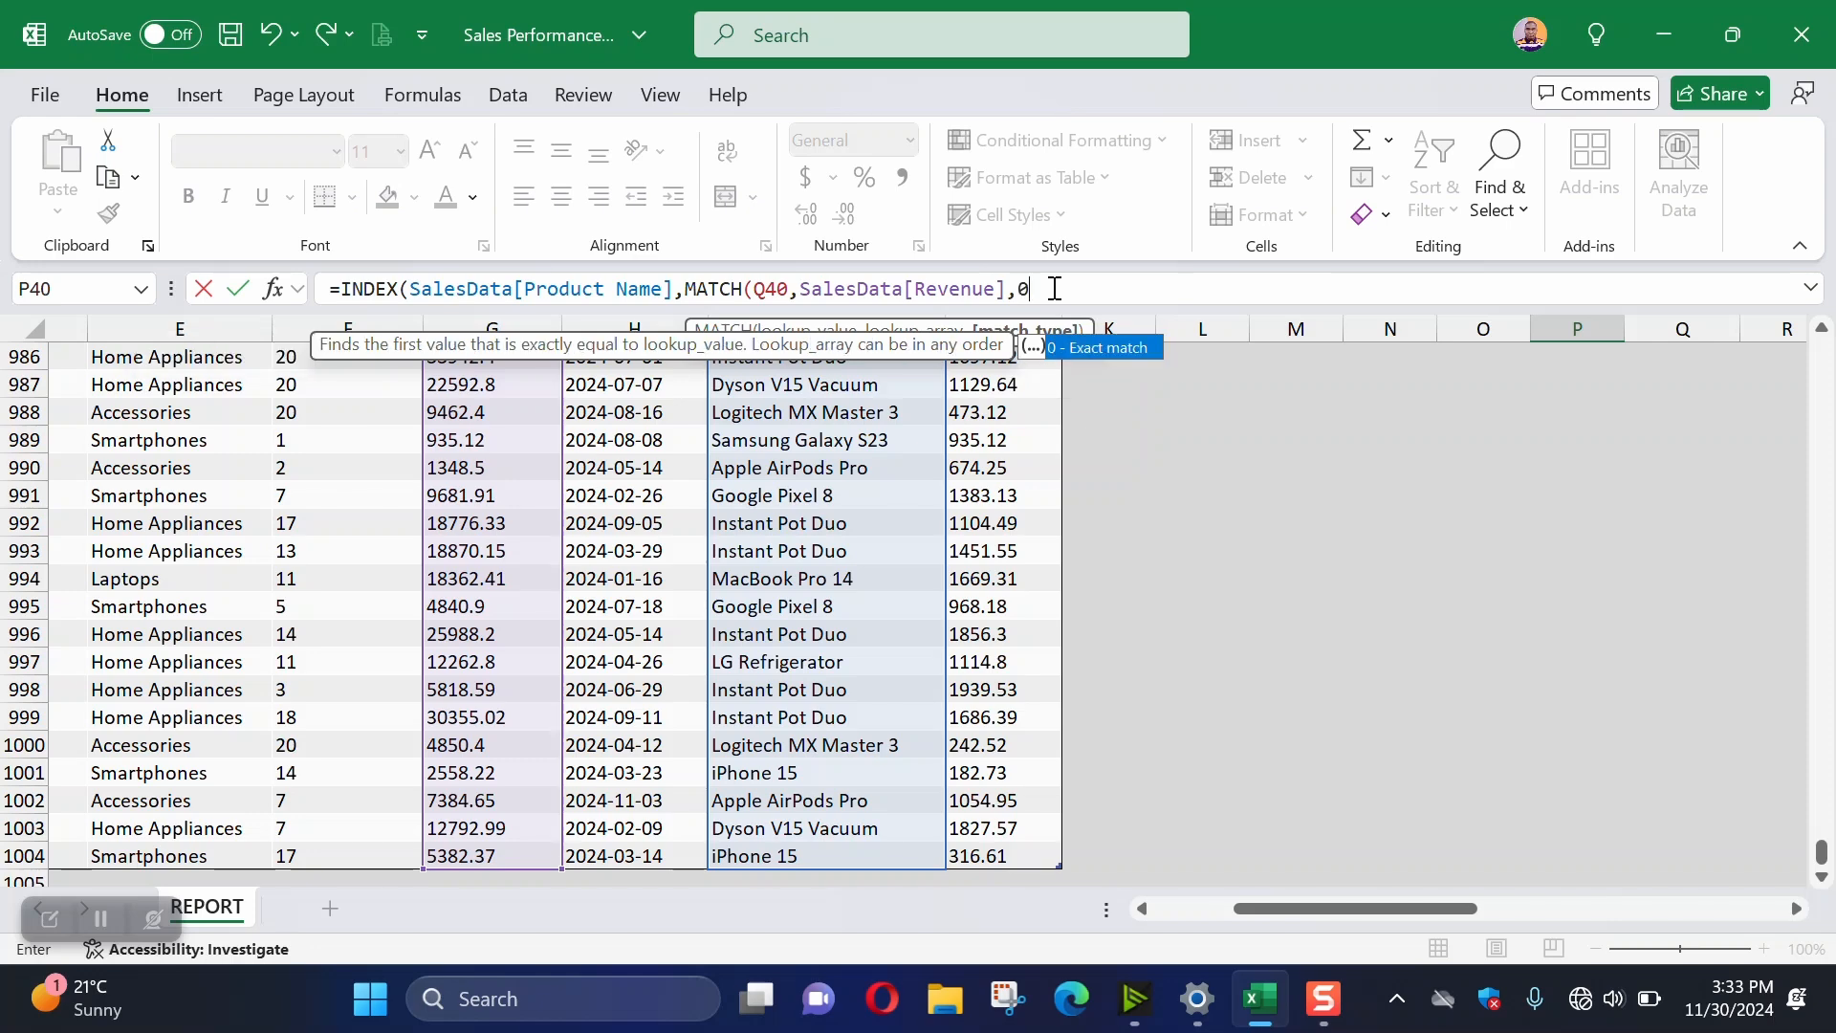
text())
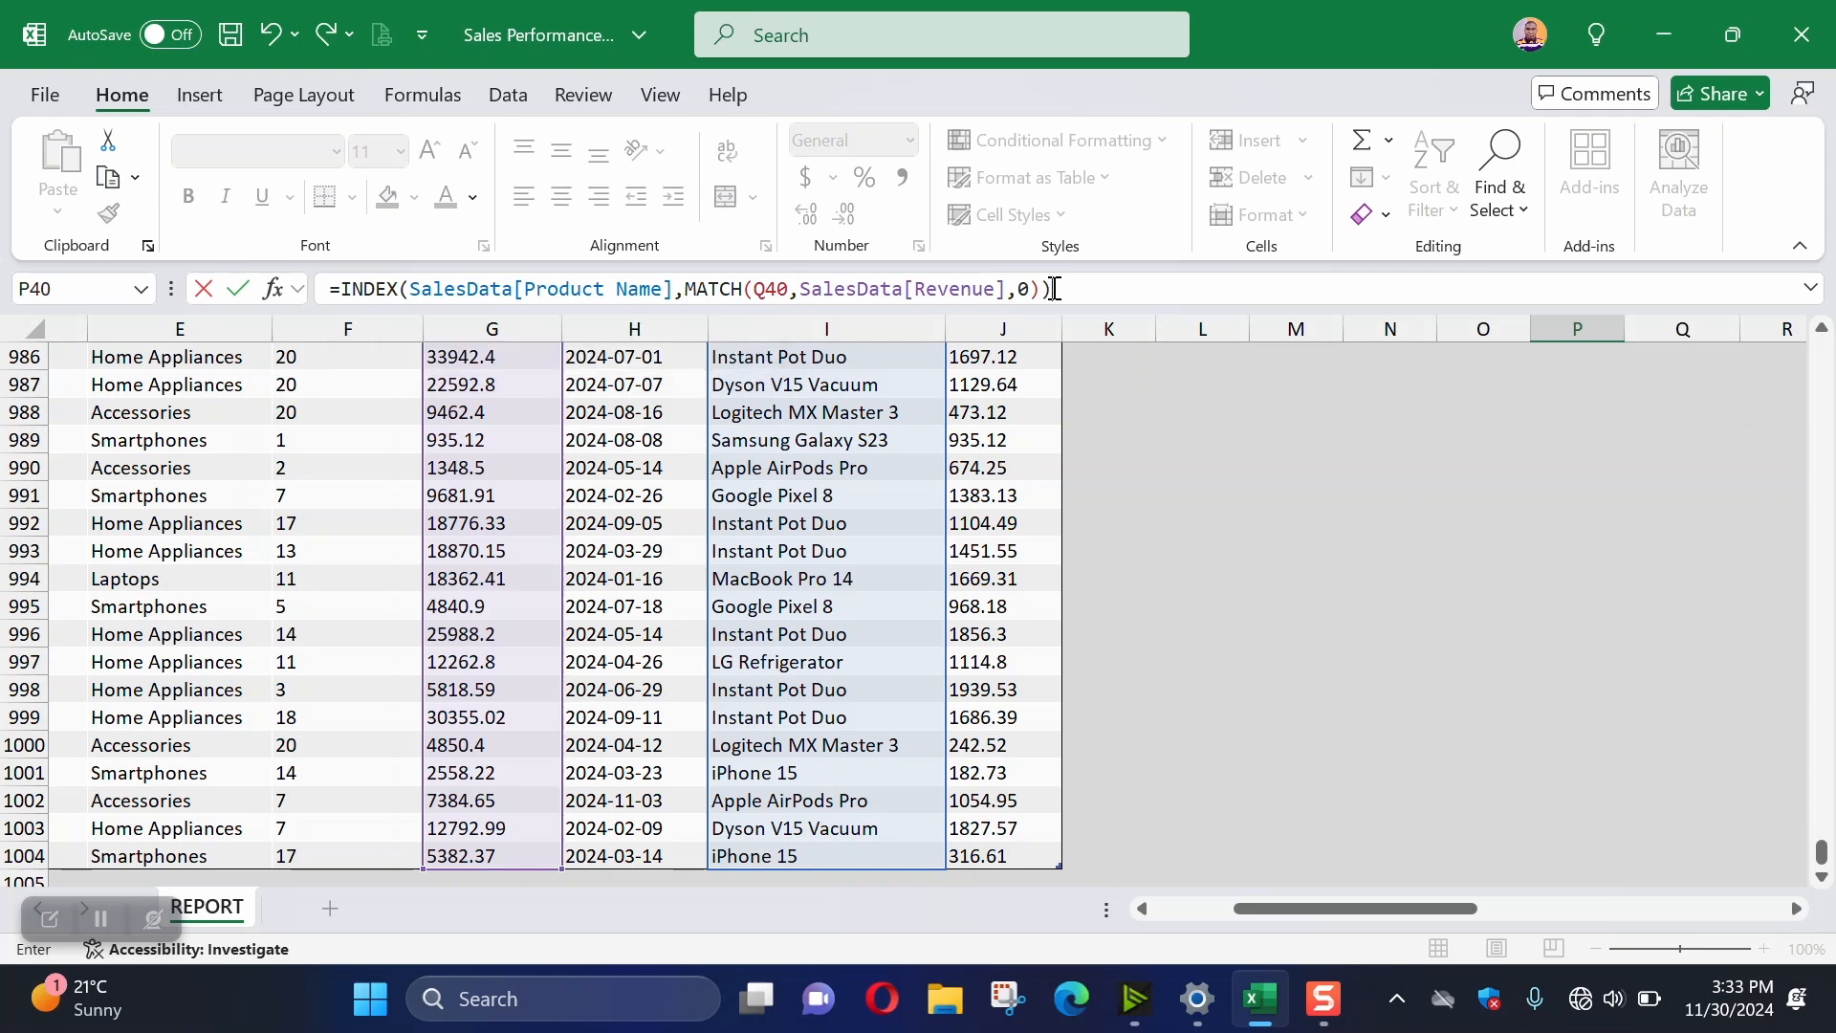
key(Return)
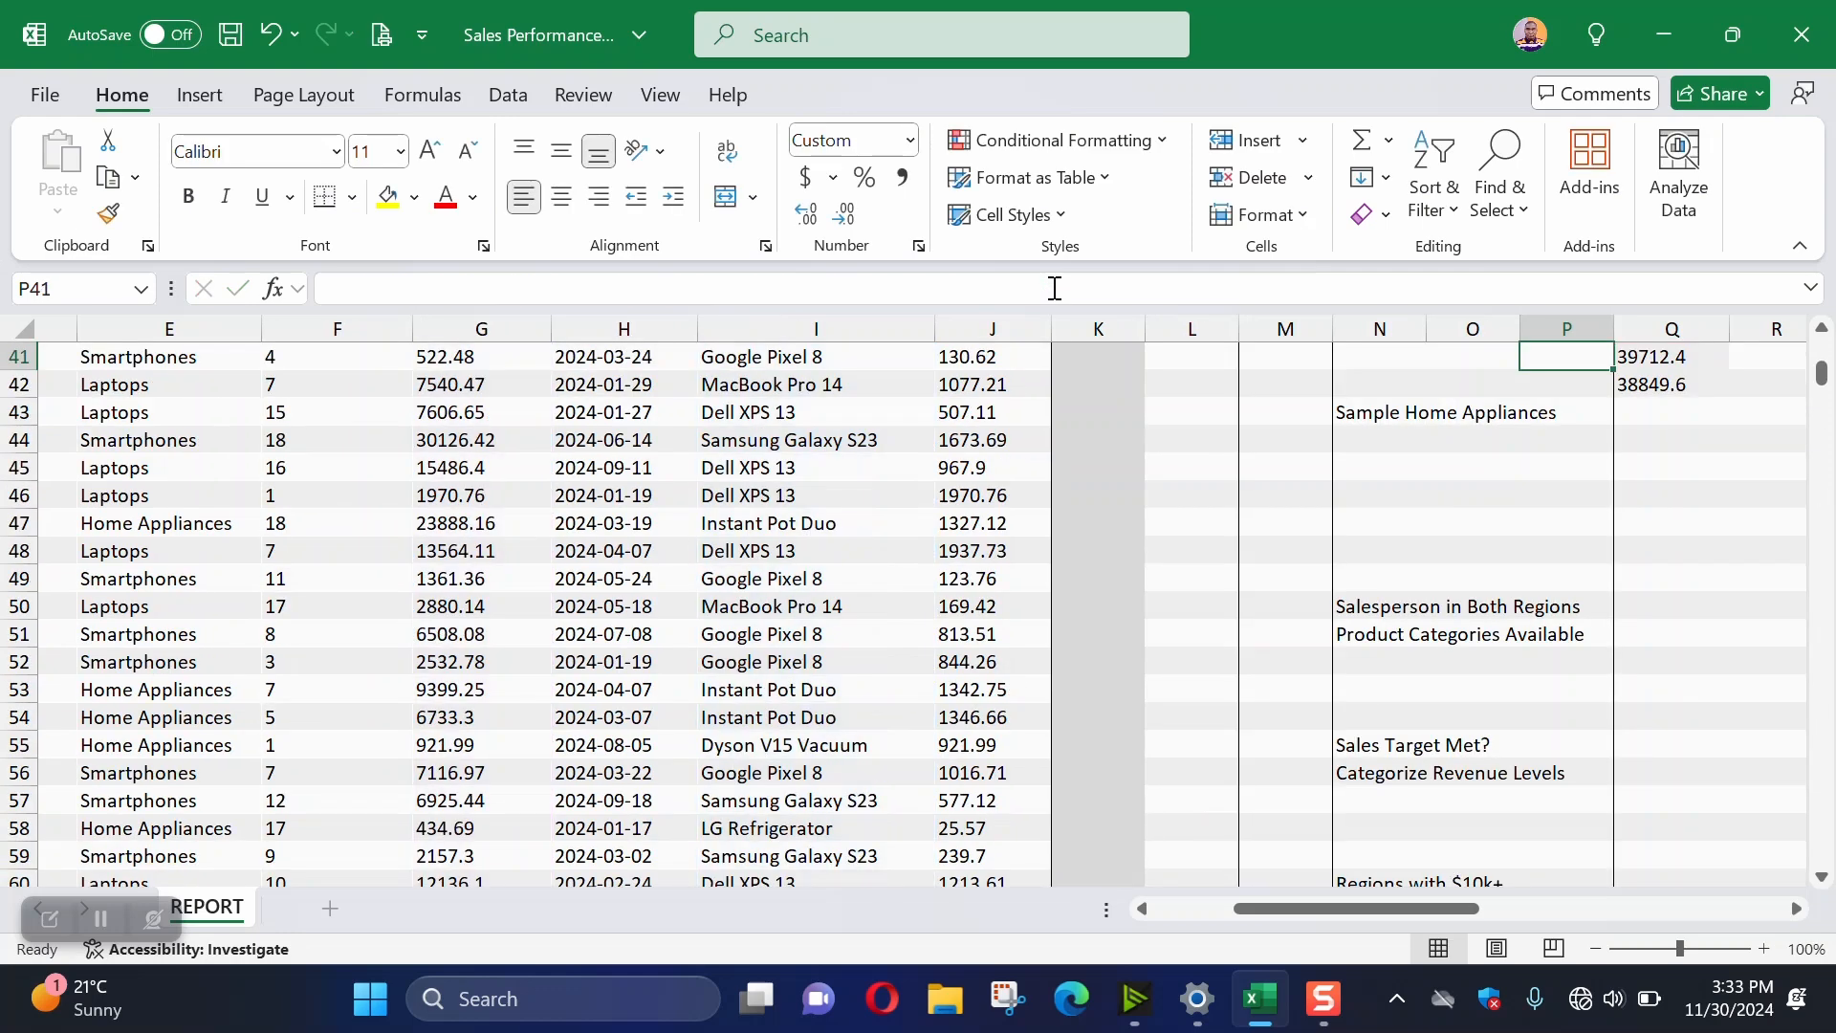
Move the INDEX formula from P40 to O40 below the Top 3 Products label
scroll(1570, 623, up, 4)
click(1566, 658)
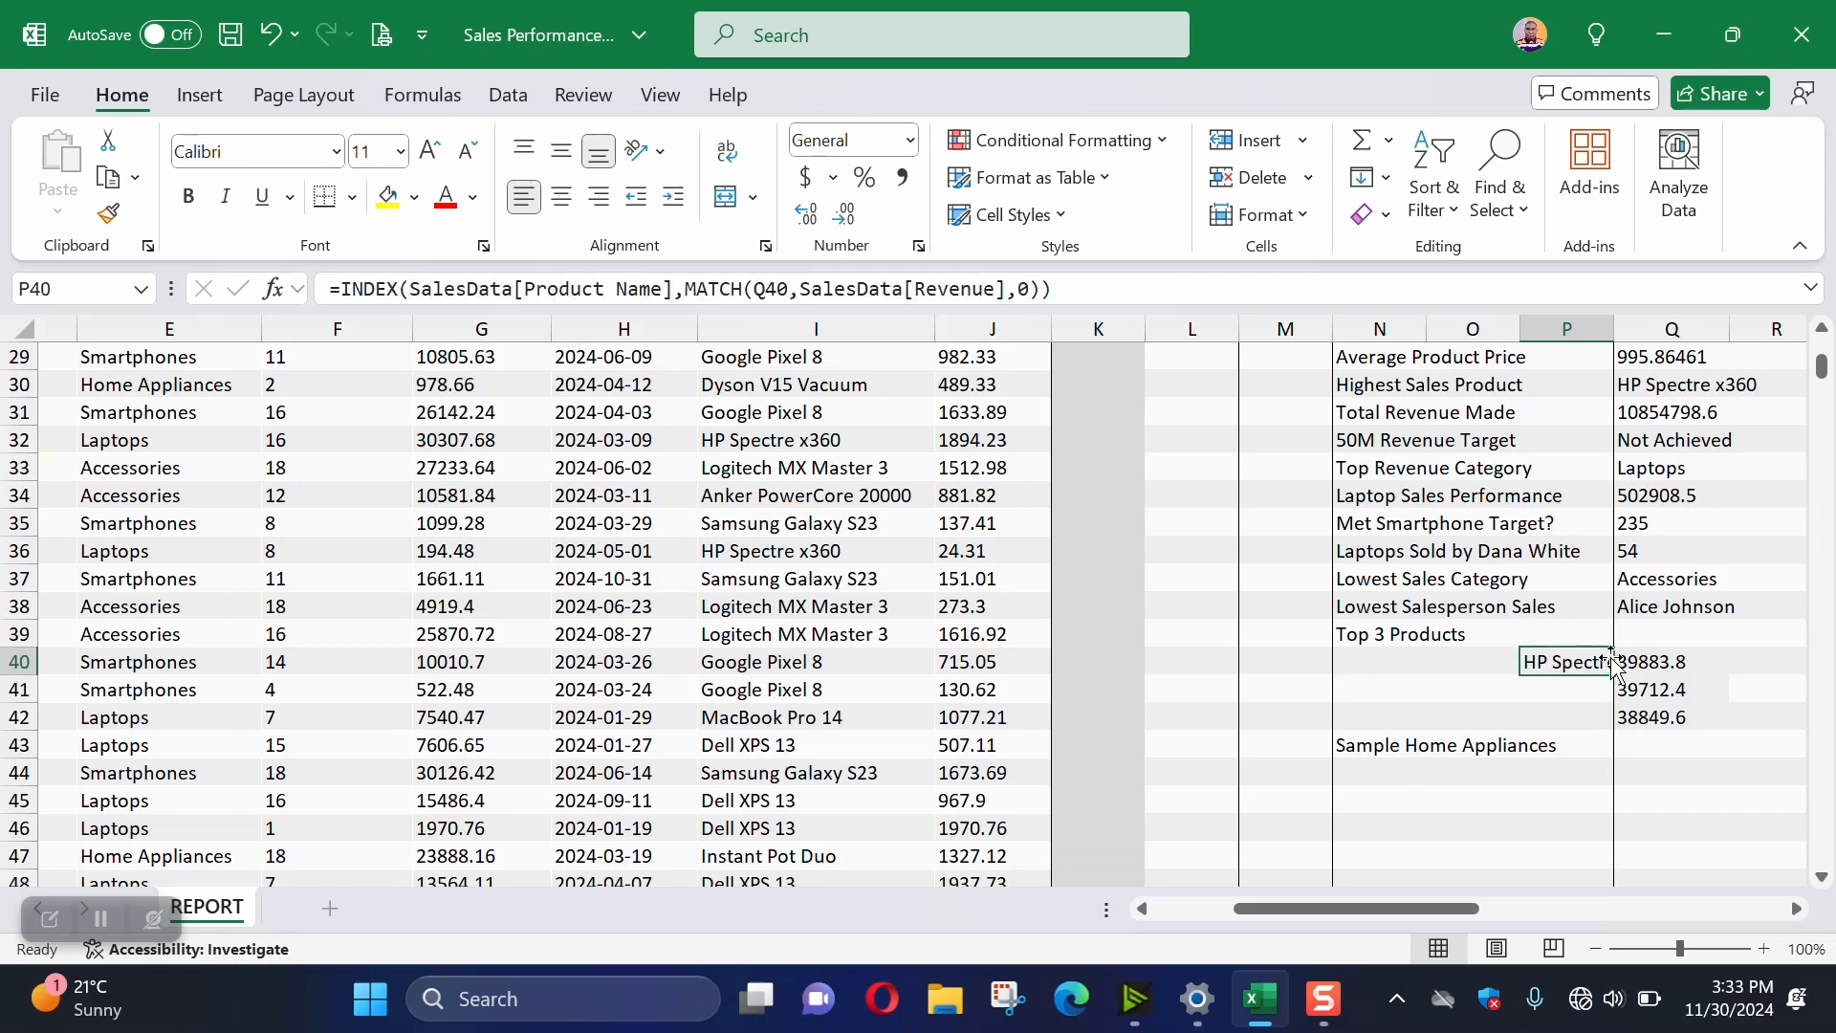
drag(1525, 662, 1493, 658)
click(1477, 694)
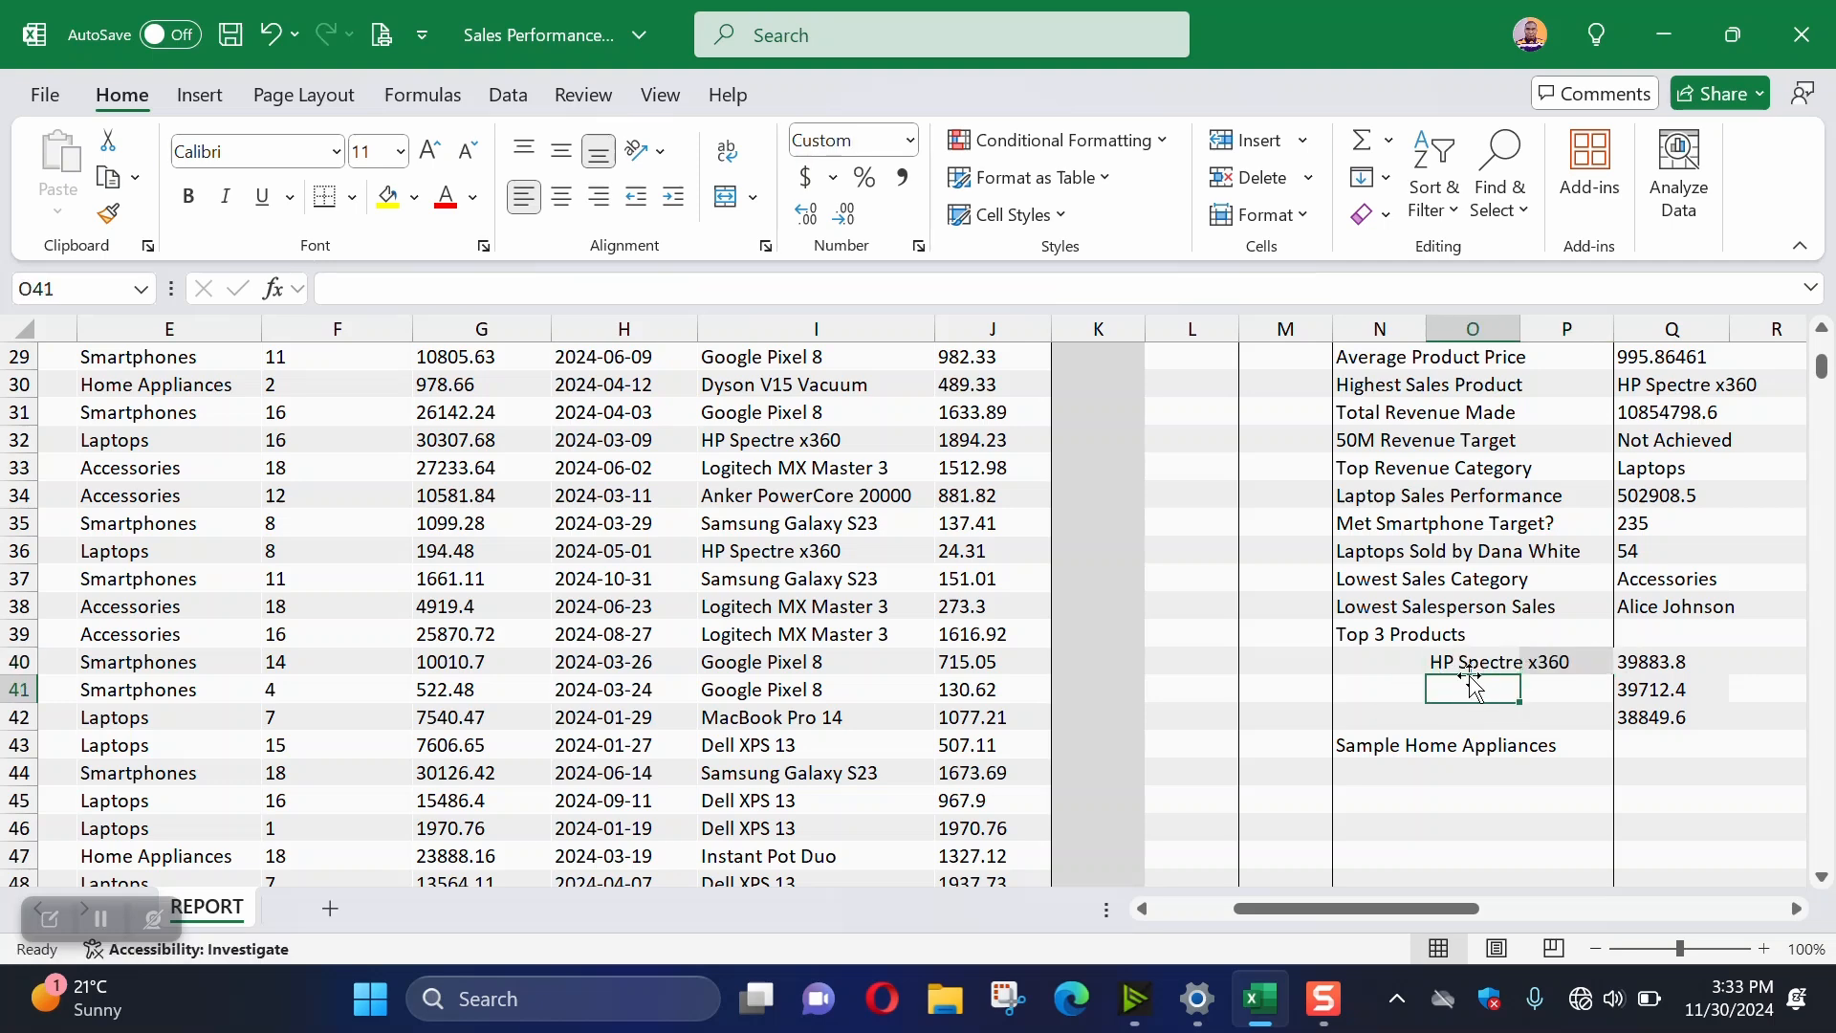
click(1454, 663)
Copy the formatting of the empty cell N40 onto P40 with Format Painter
click(1358, 660)
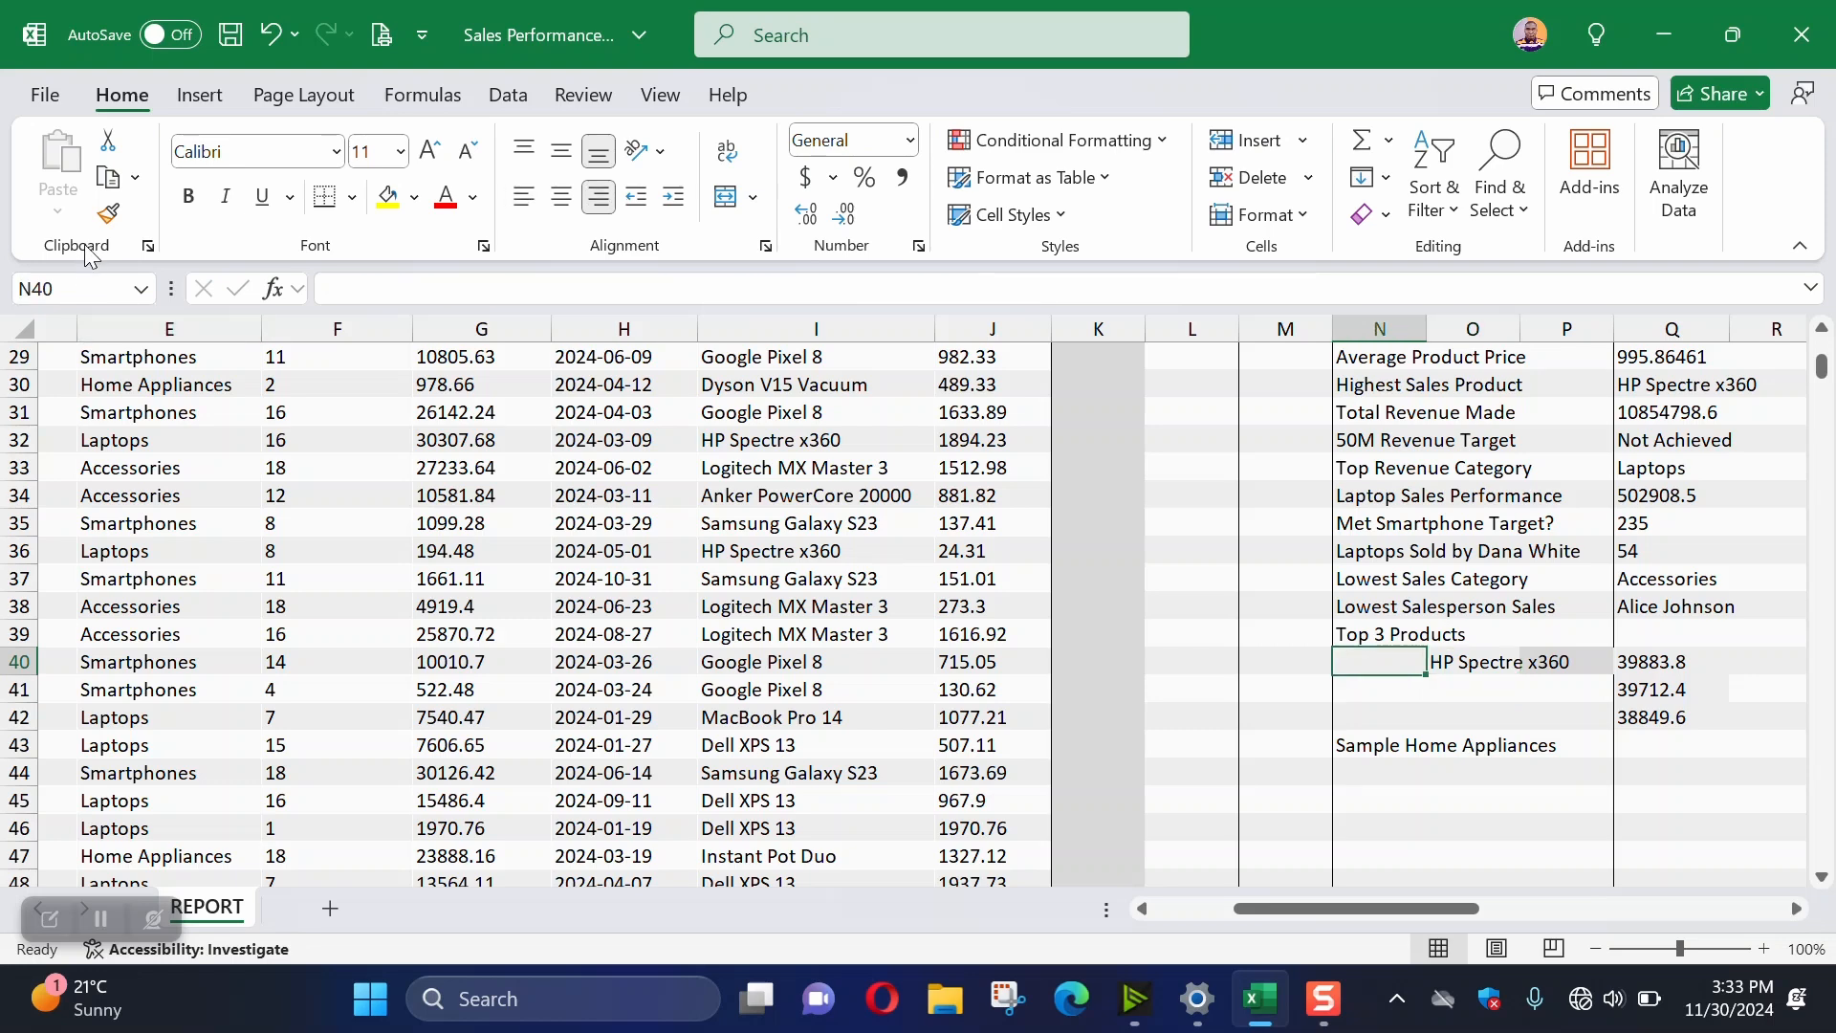
click(108, 214)
click(1549, 661)
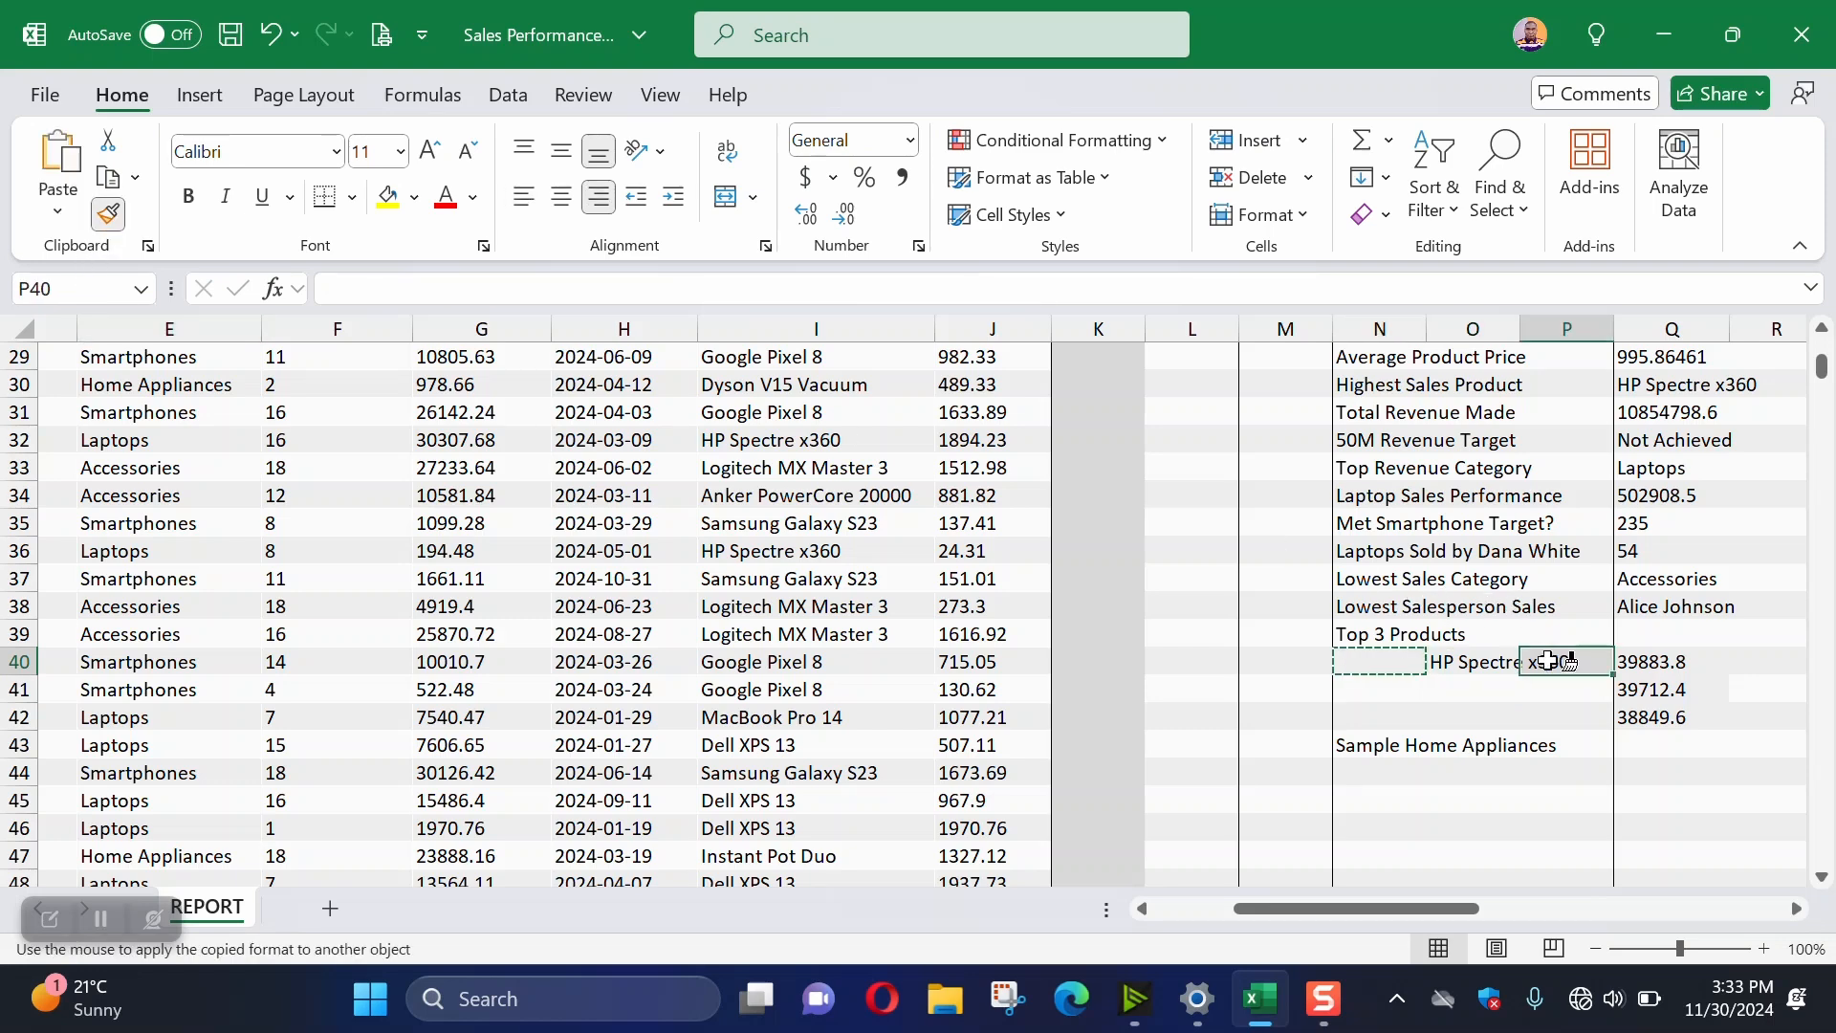
Start an INDEX formula in O41 with SalesData[Product Name] as its array
click(1534, 719)
click(1457, 685)
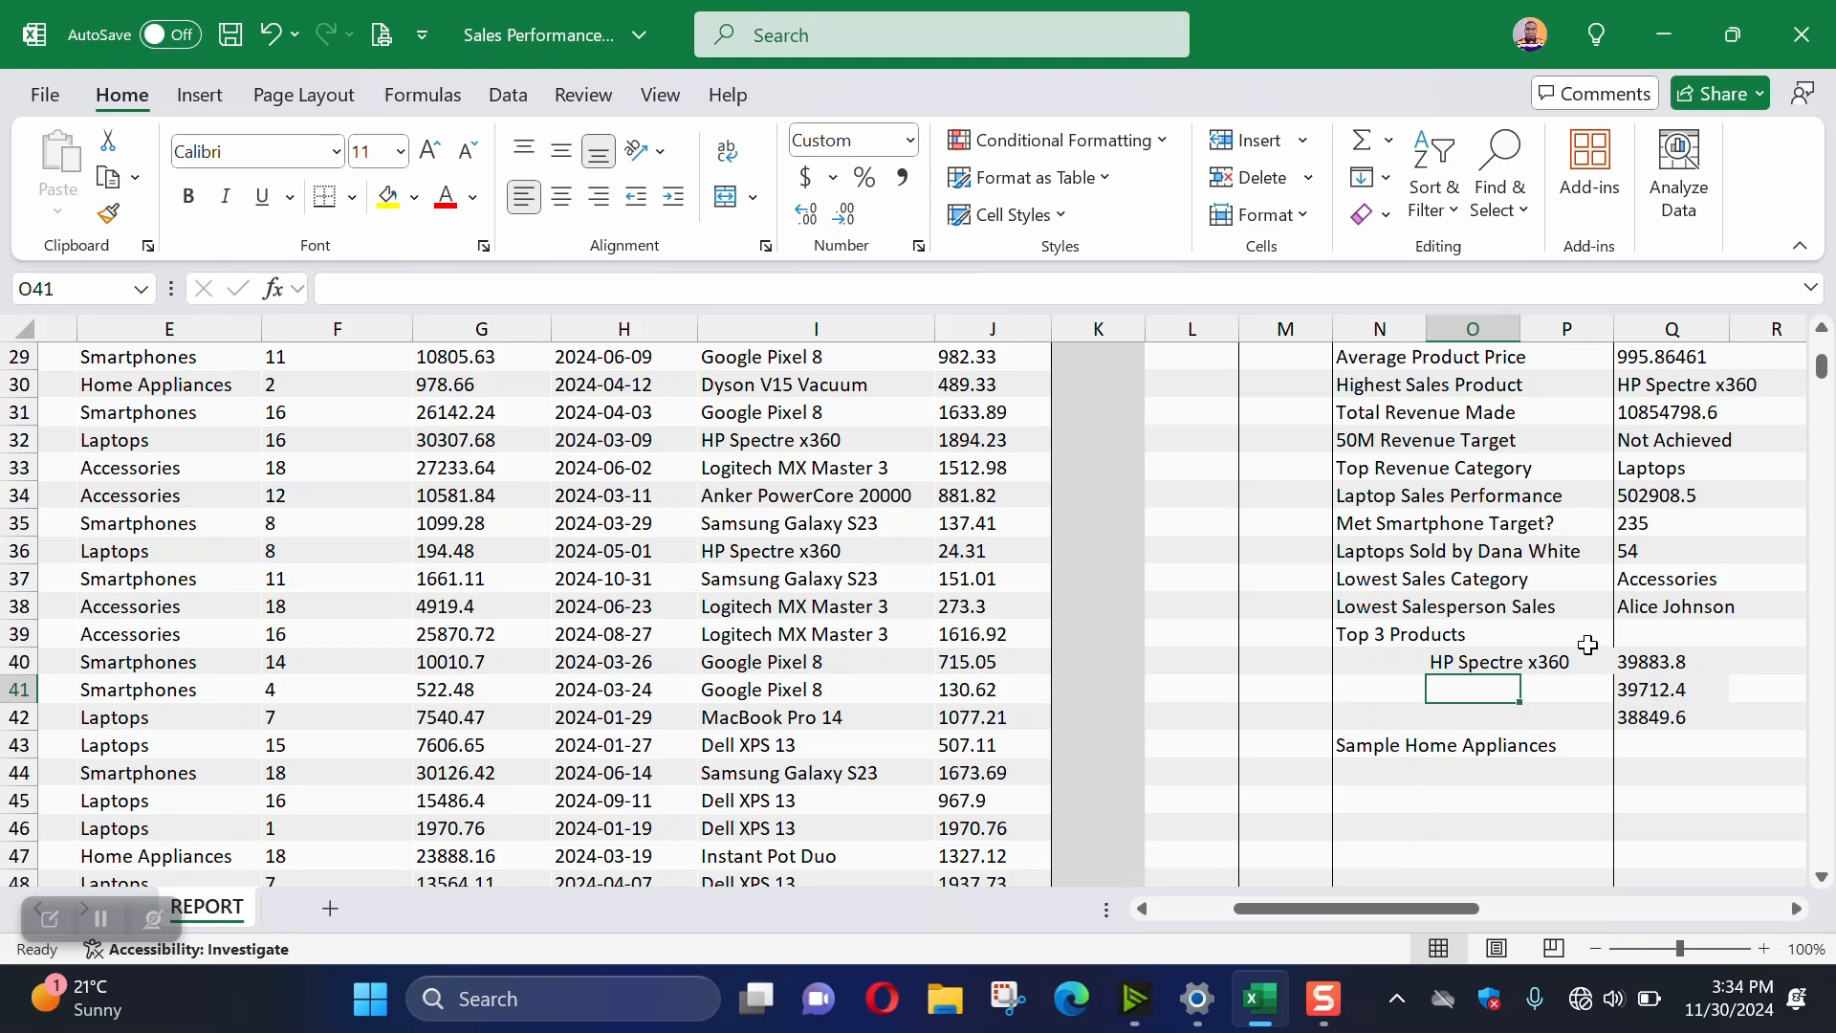
text(=)
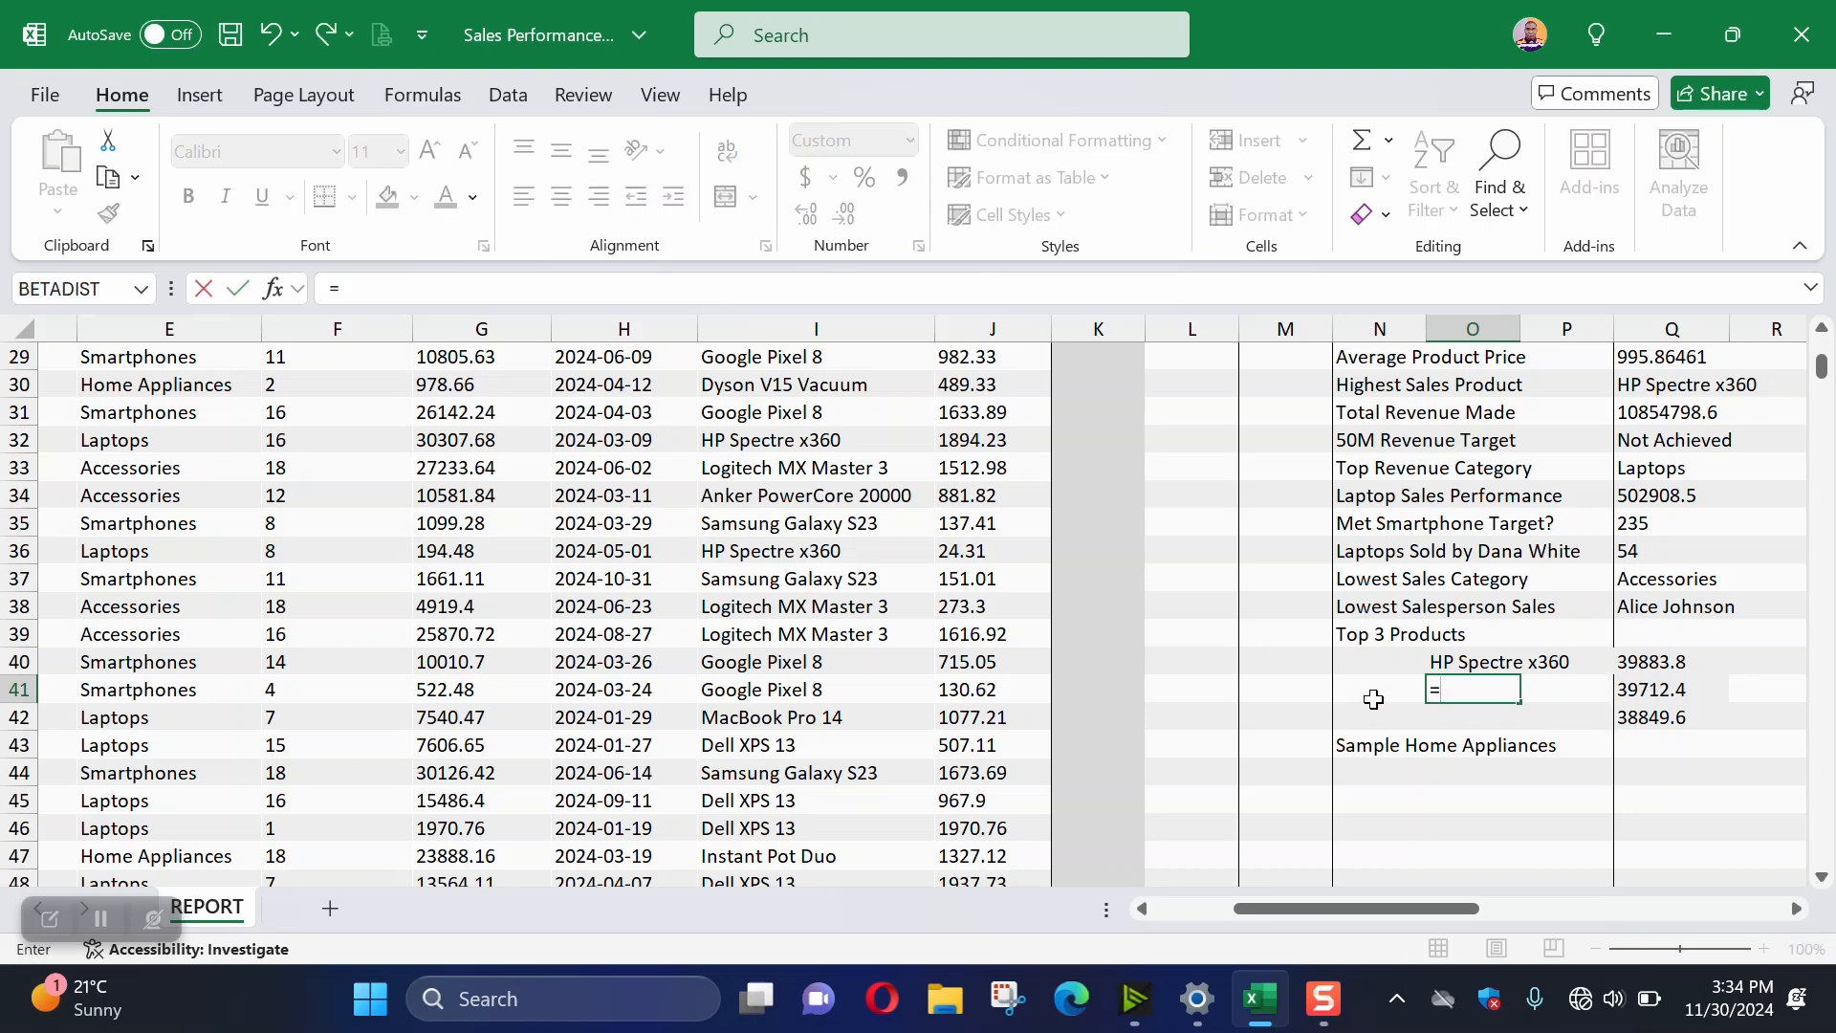
text(inde)
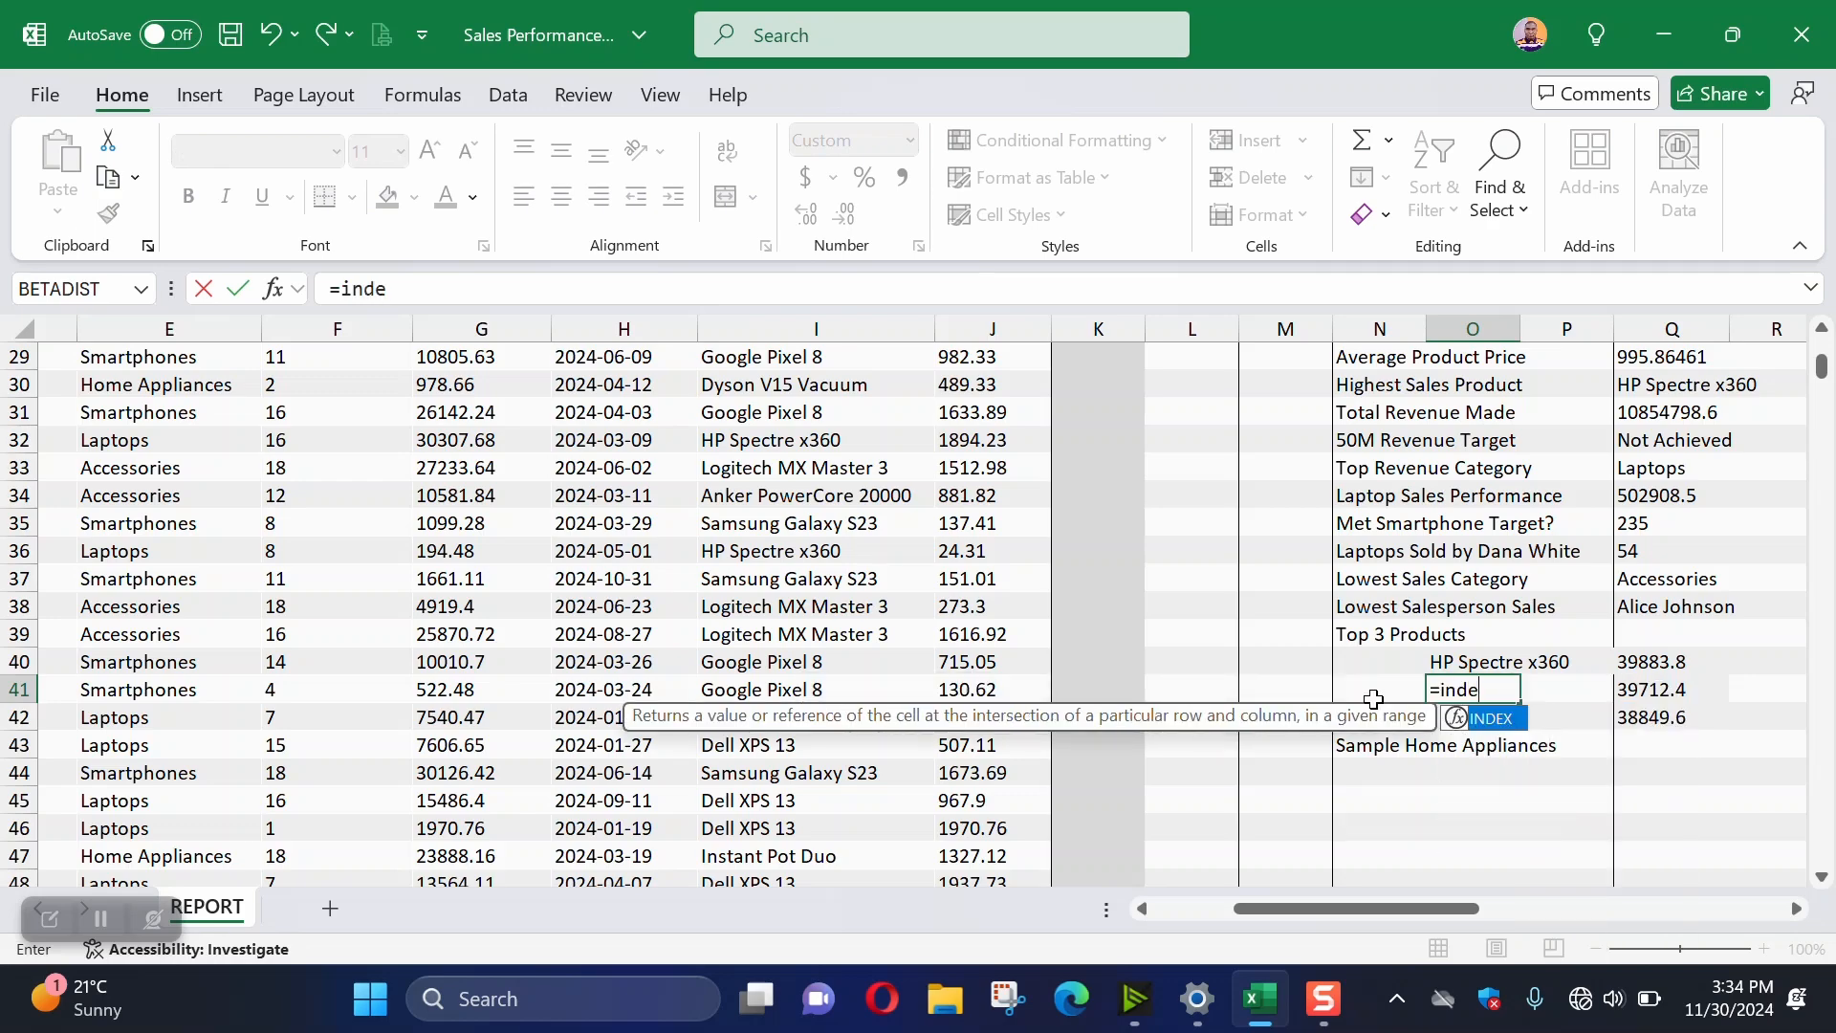
text(x)
key(Tab)
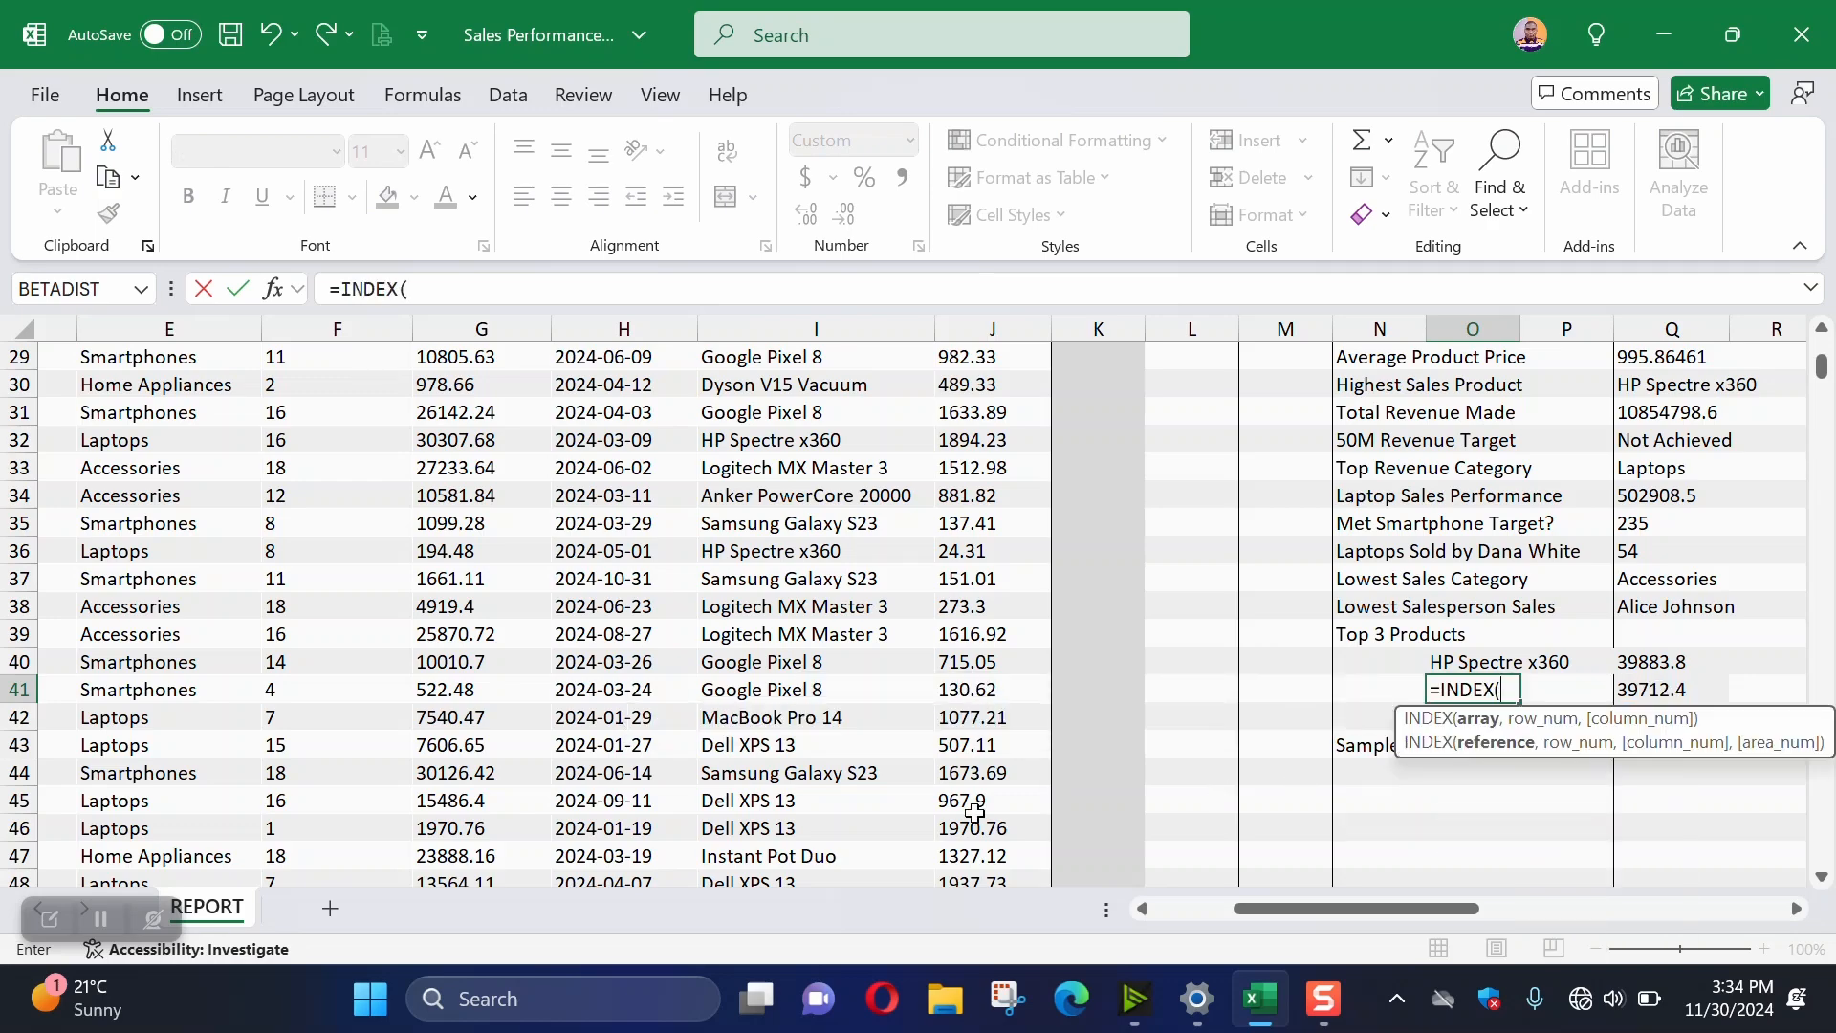
scroll(762, 465, up, 9)
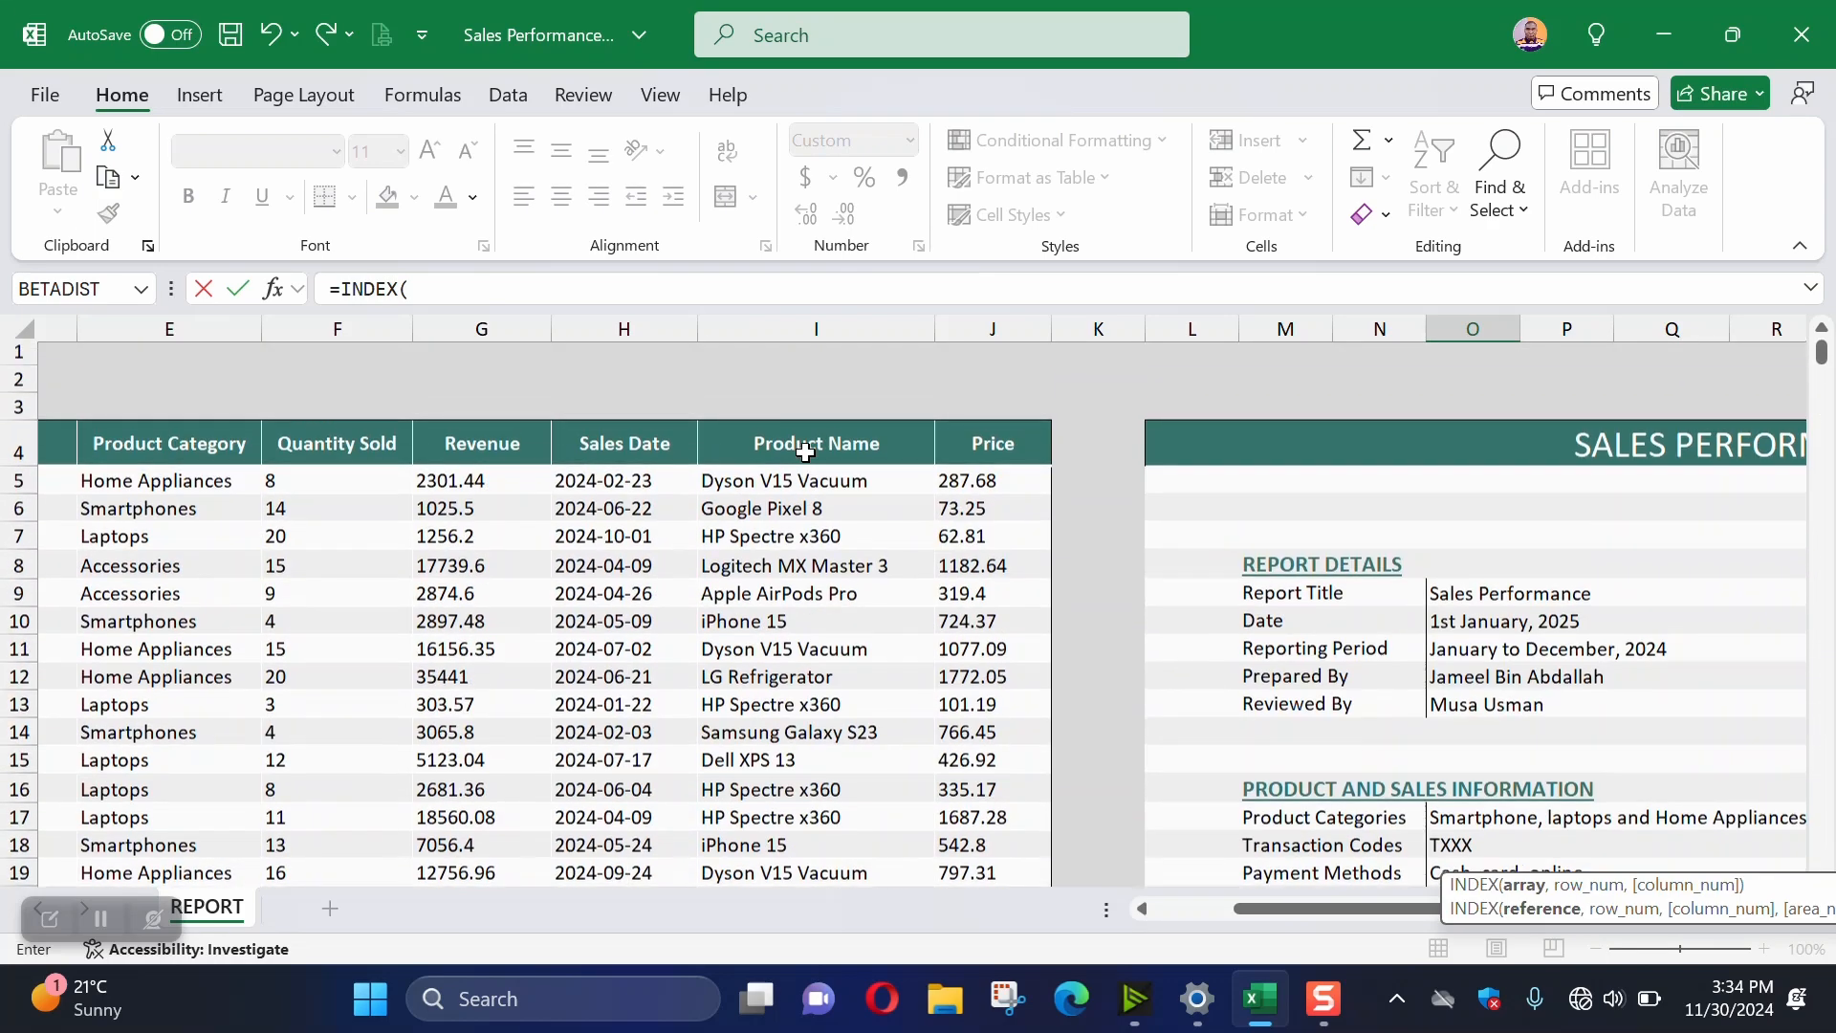
click(806, 489)
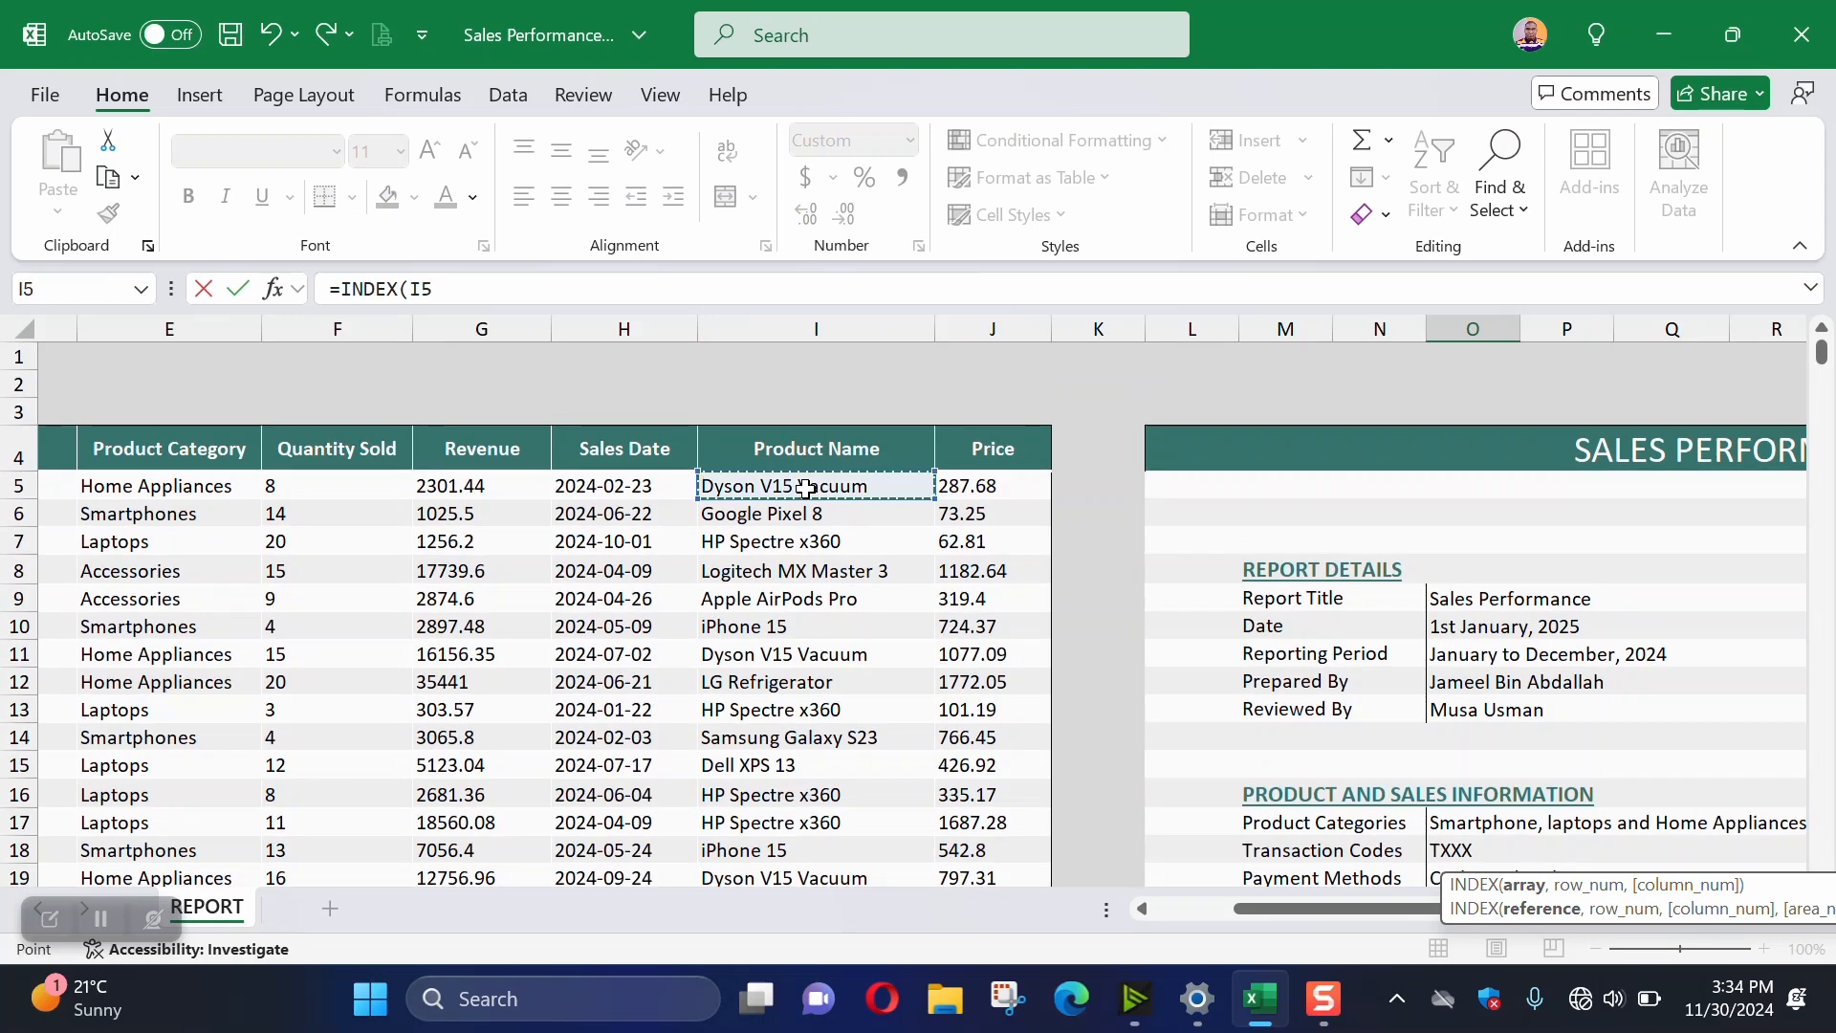
key(ctrl+shift+Down)
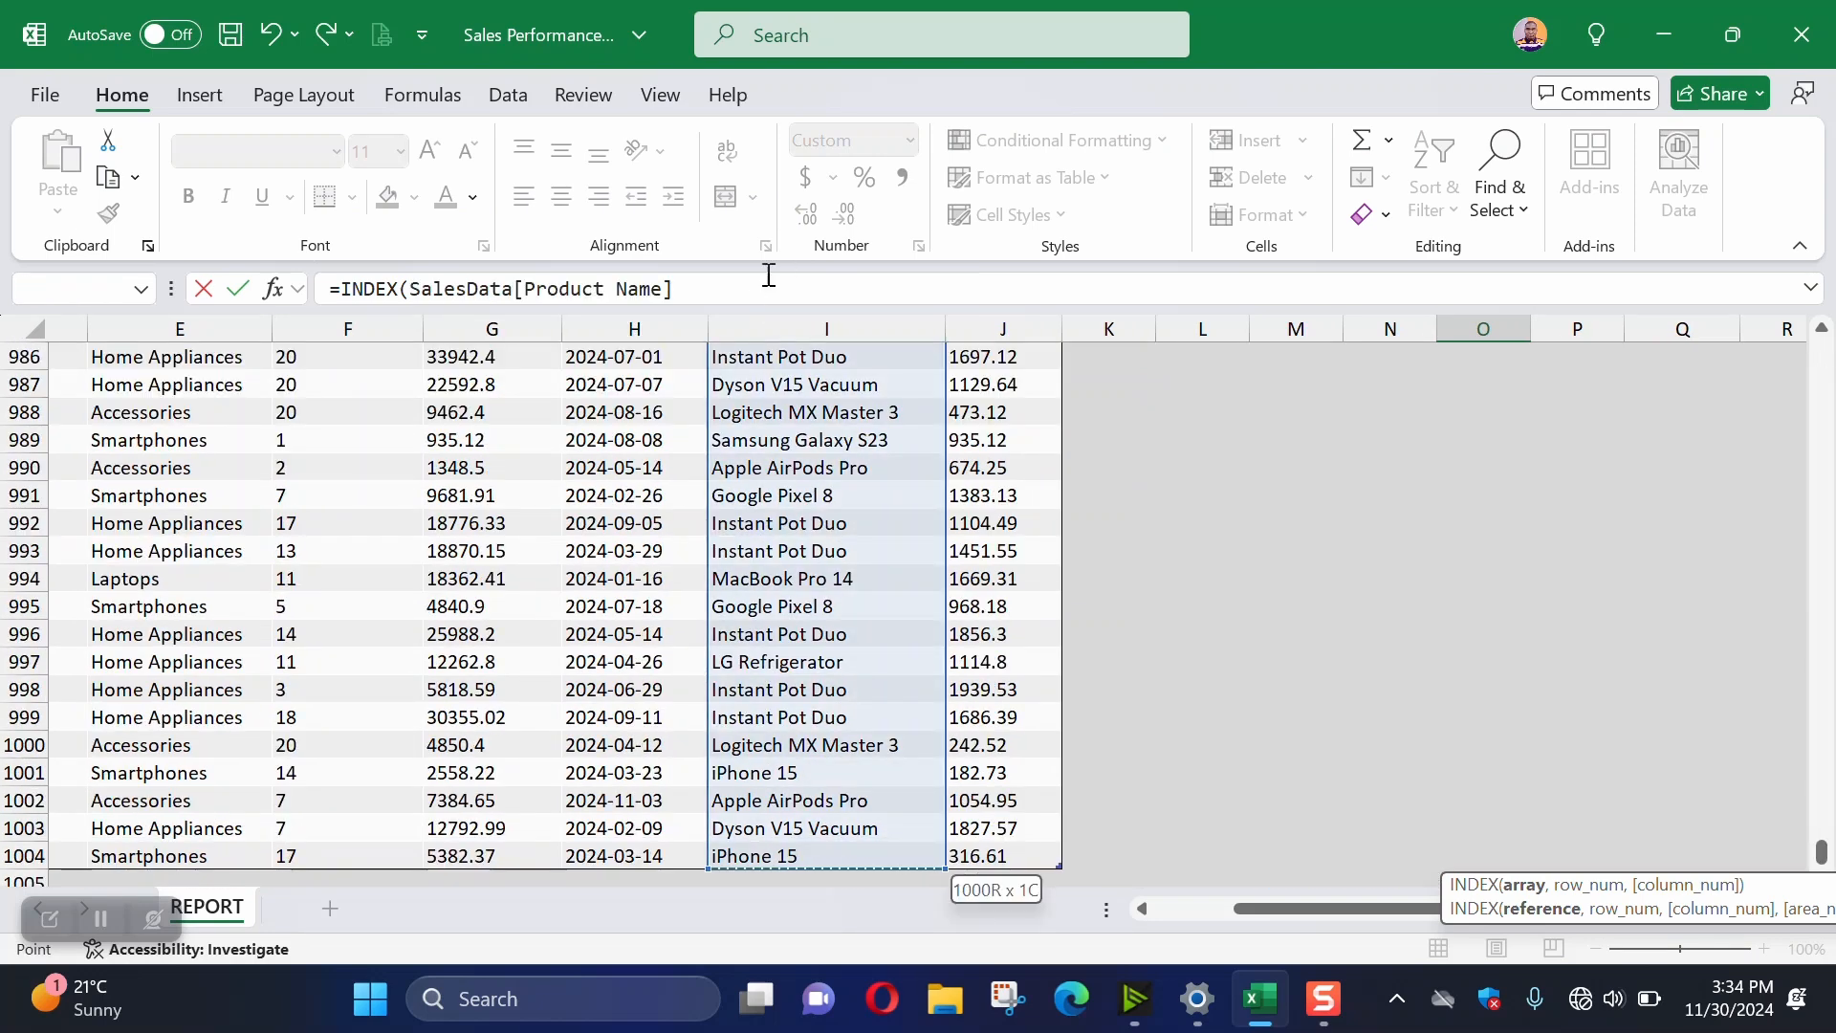
click(758, 285)
text(,)
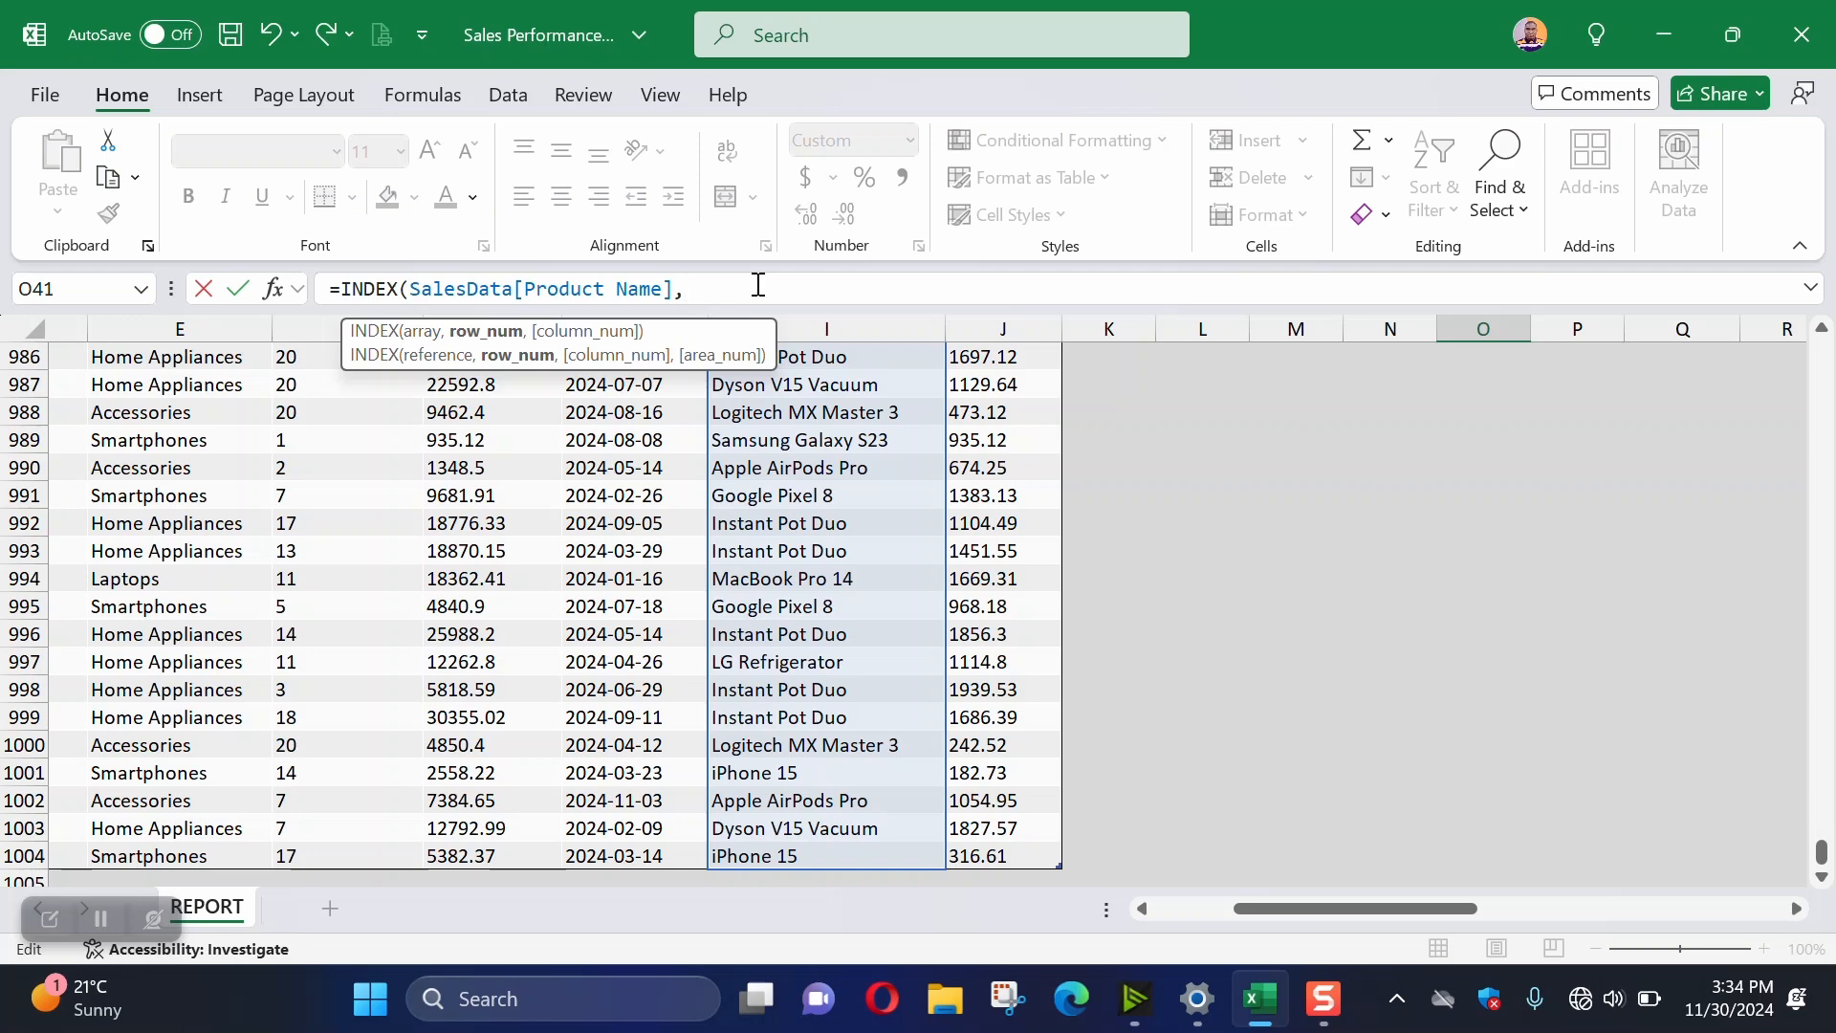
Nest a MATCH function as the row number of the O41 INDEX formula, with Q41 as its lookup value
text(match)
key(Tab)
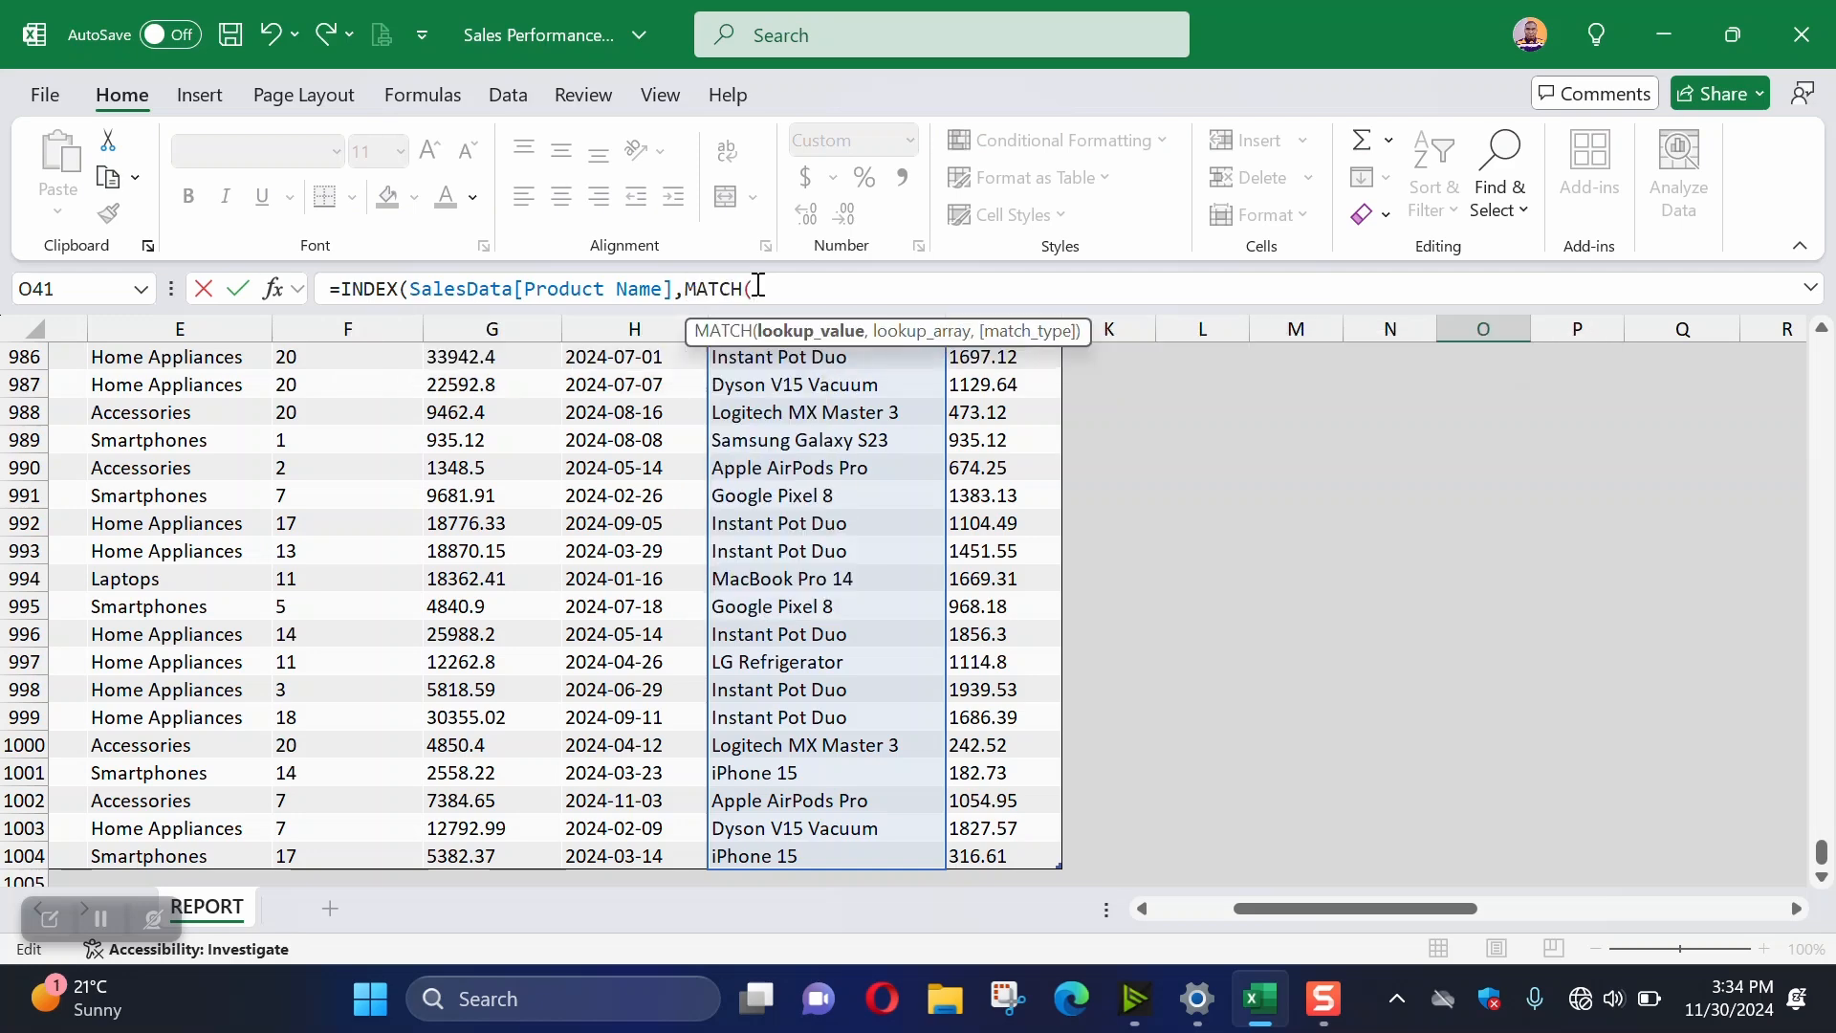
drag(1821, 849, 1827, 356)
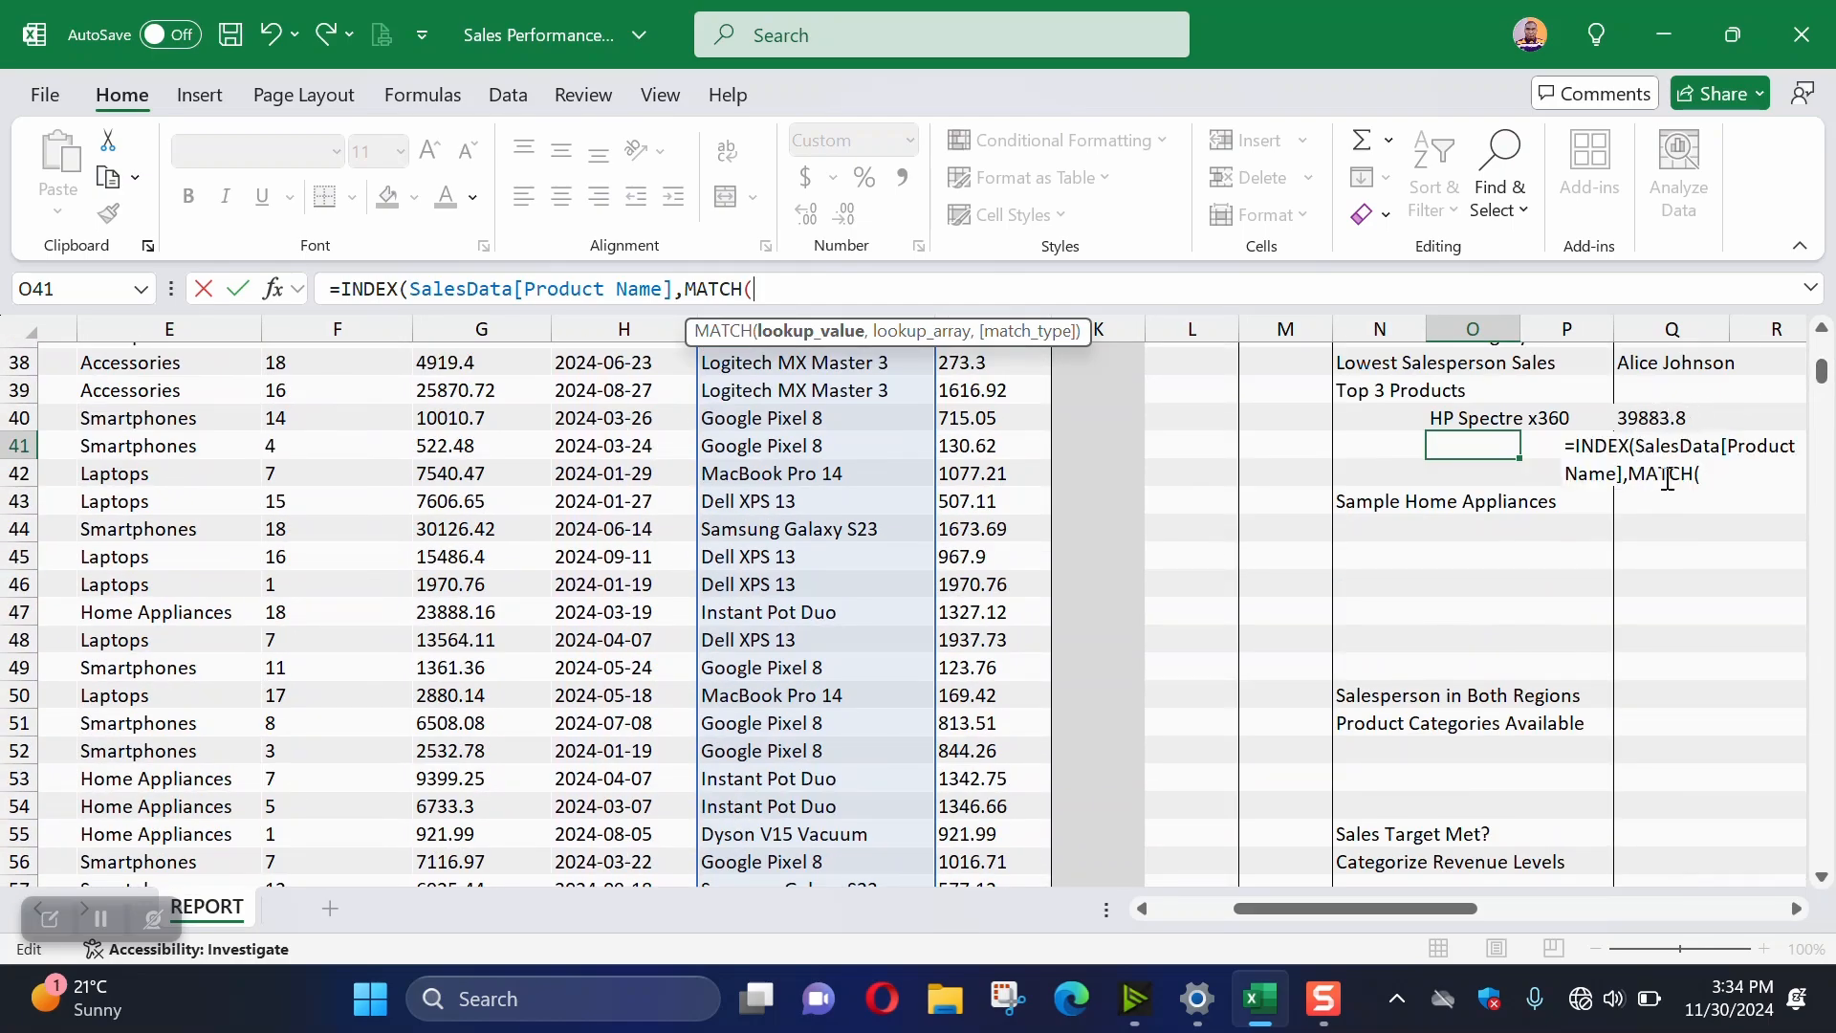
click(1606, 417)
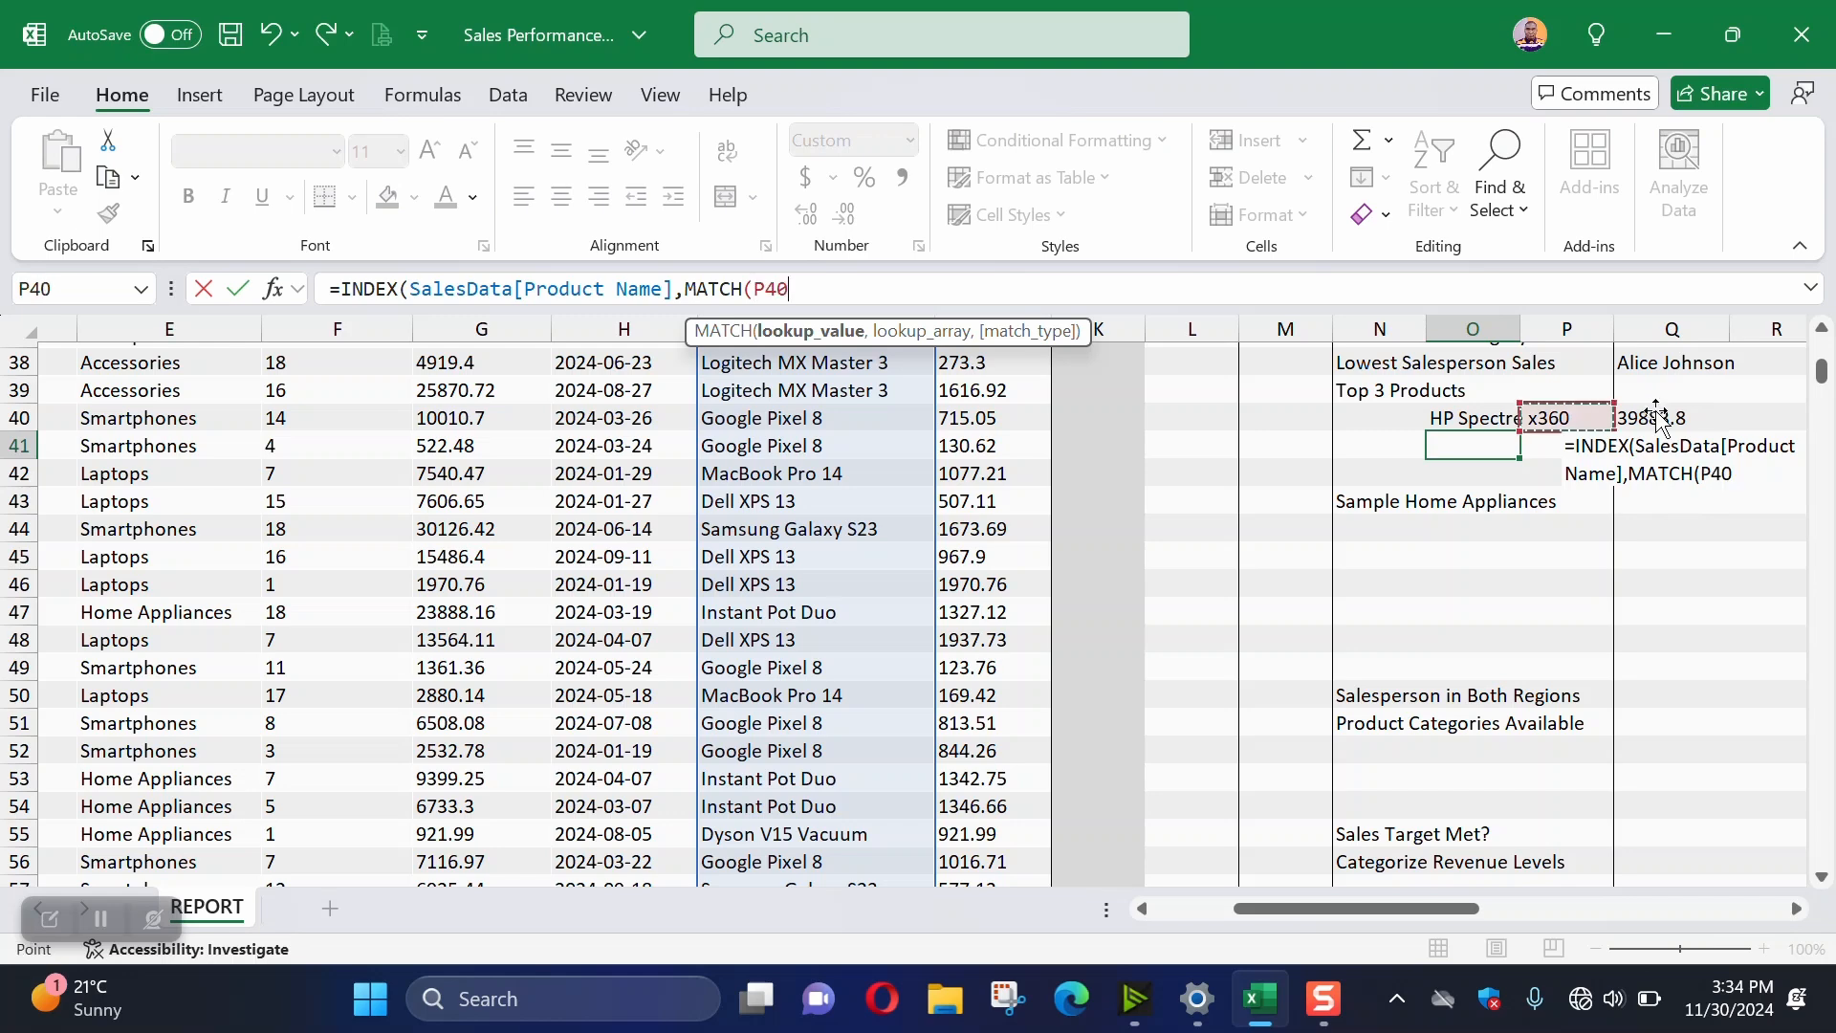
click(1657, 418)
key(Down)
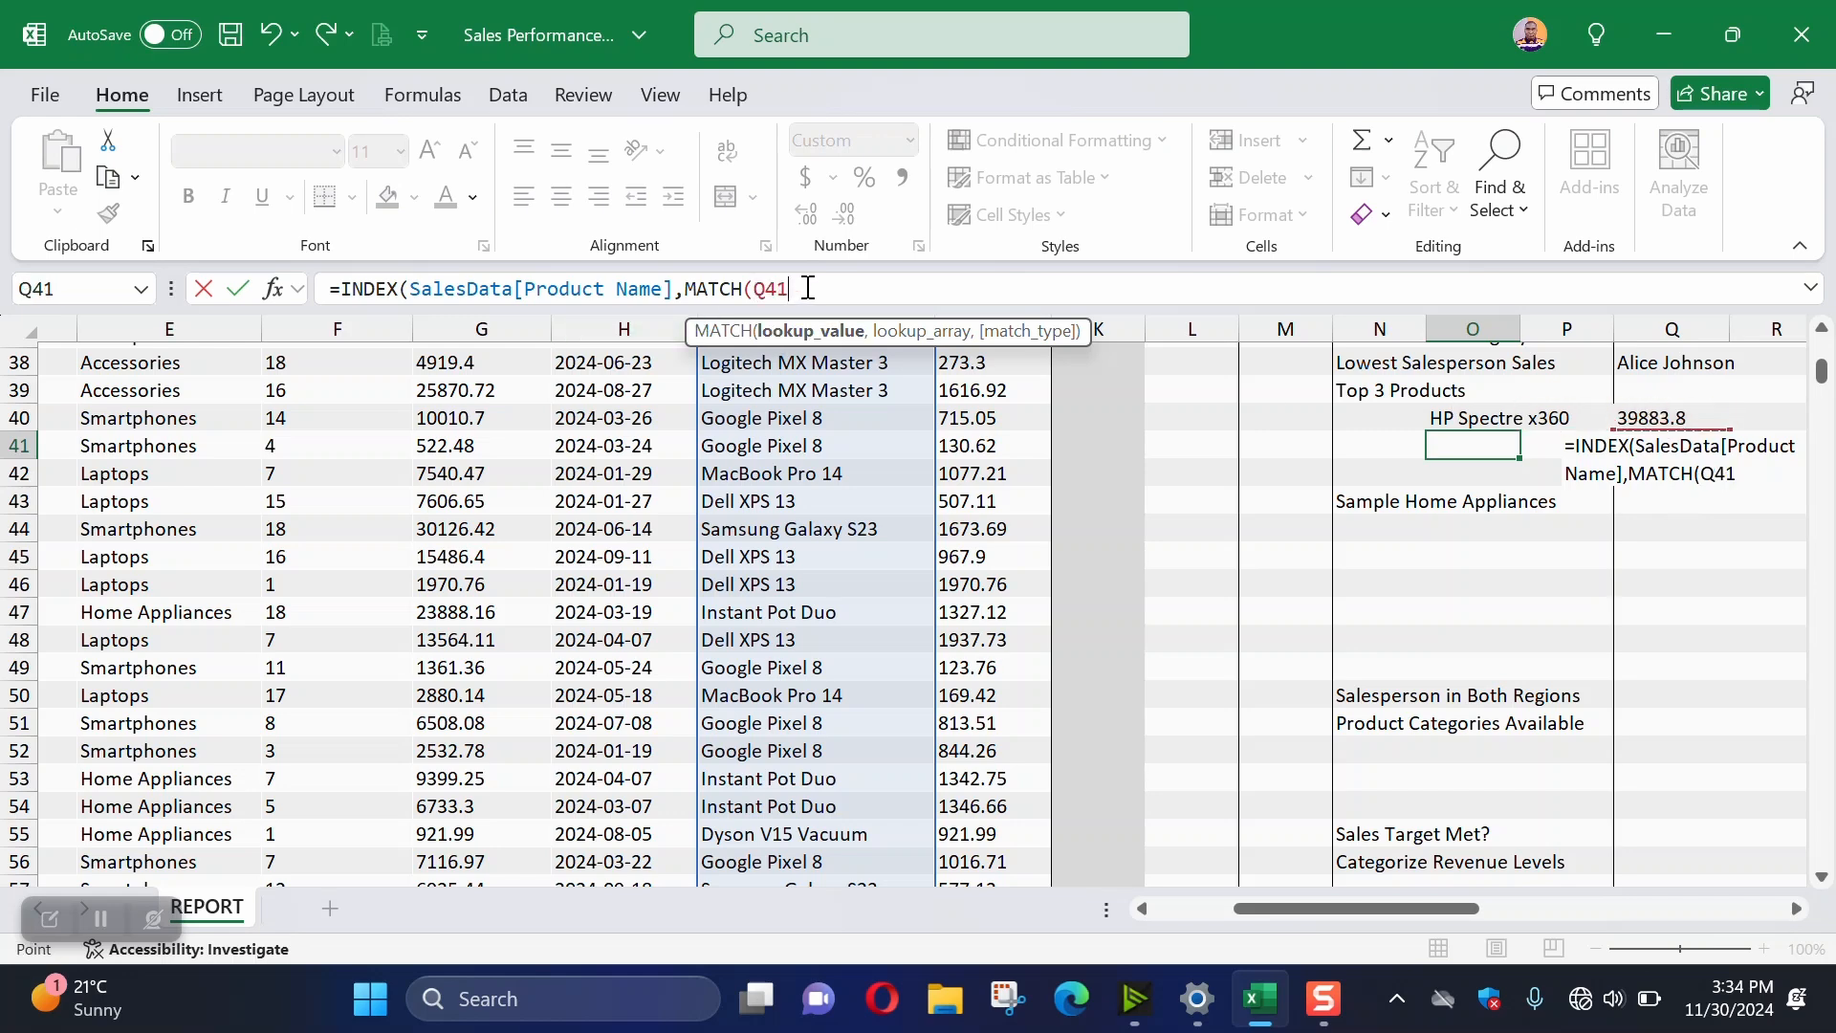
text(,)
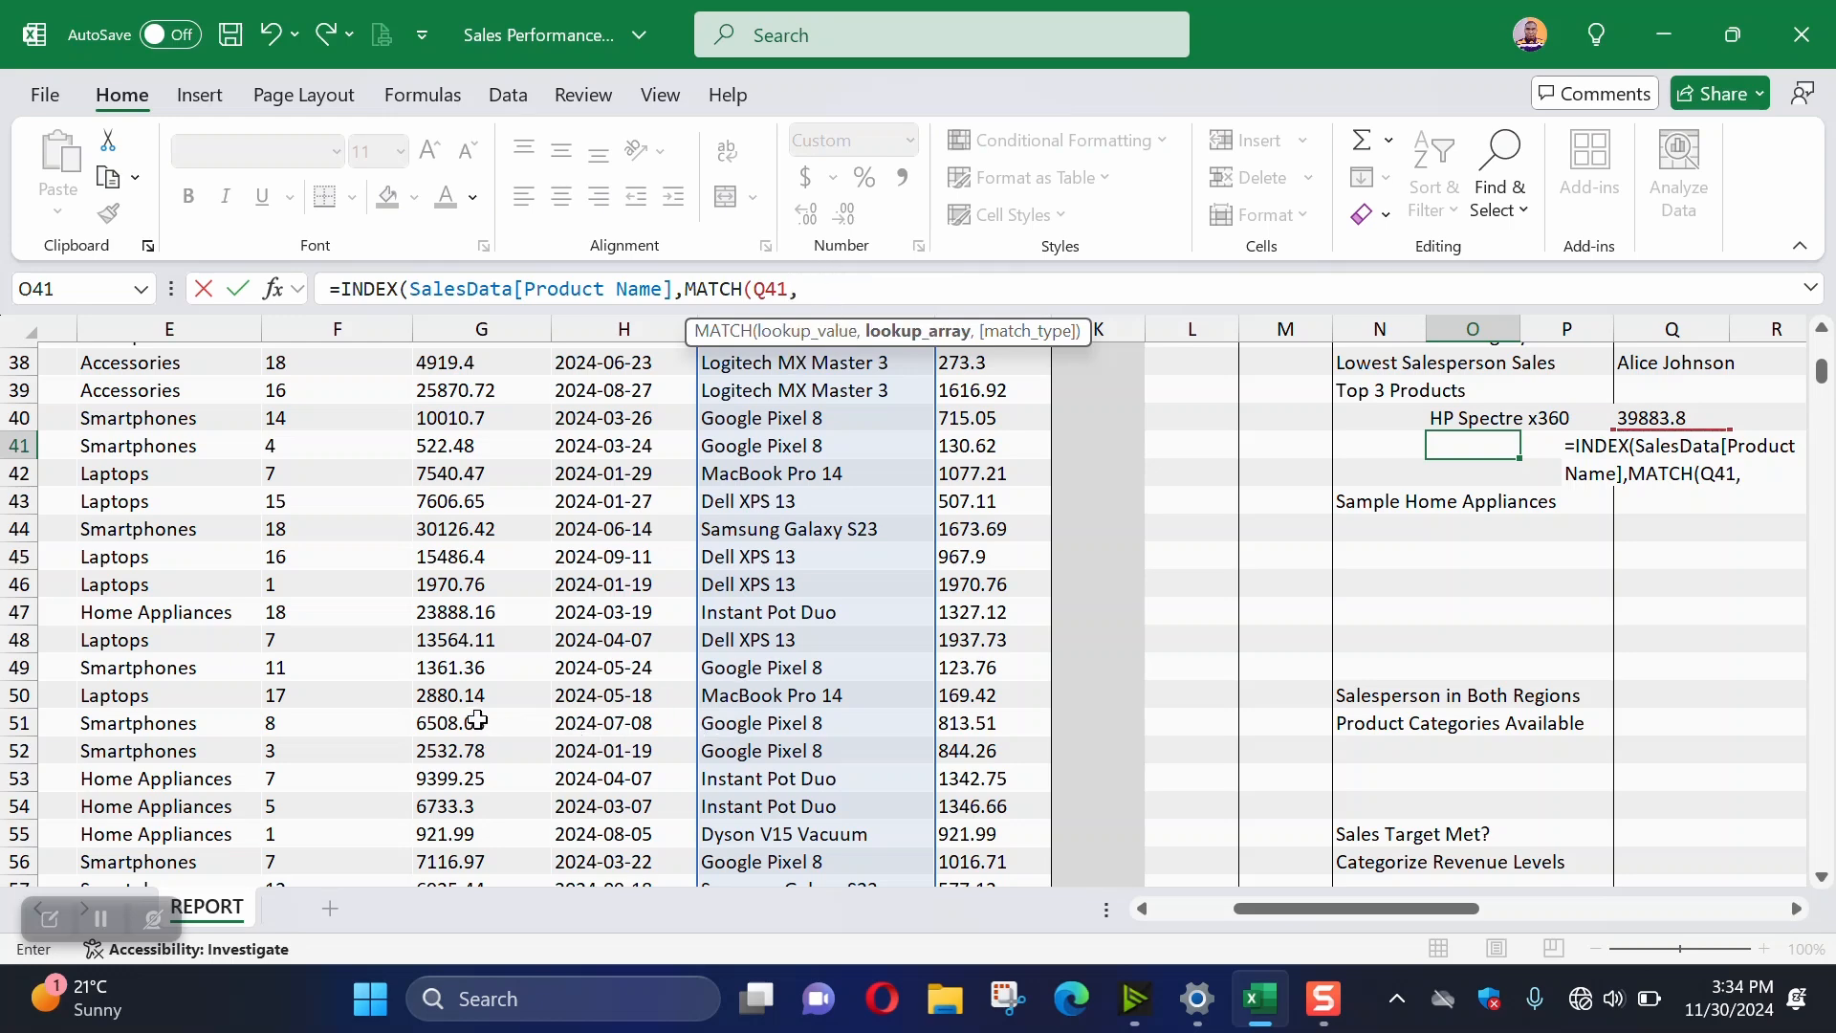
Set SalesData[Revenue] as the MATCH lookup array with match type 0, and commit the O41 formula
scroll(474, 718, down, 2)
scroll(639, 612, up, 14)
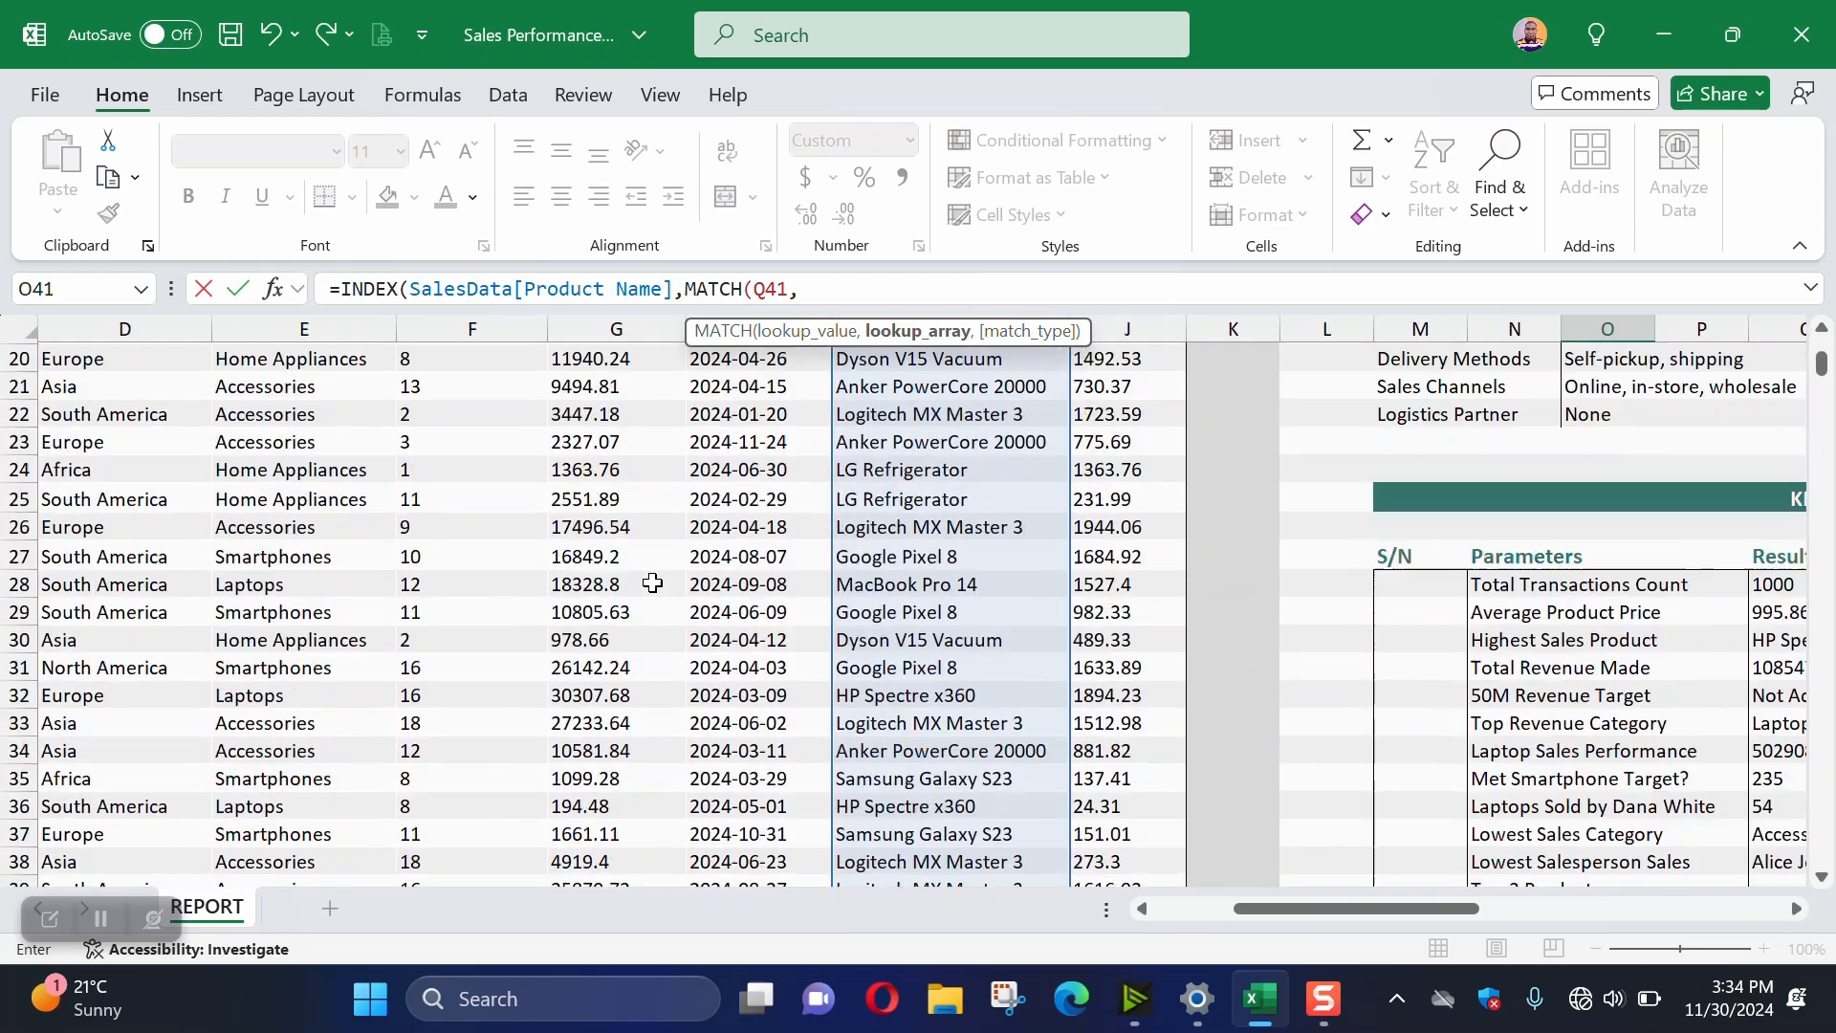
scroll(639, 502, up, 1)
click(603, 486)
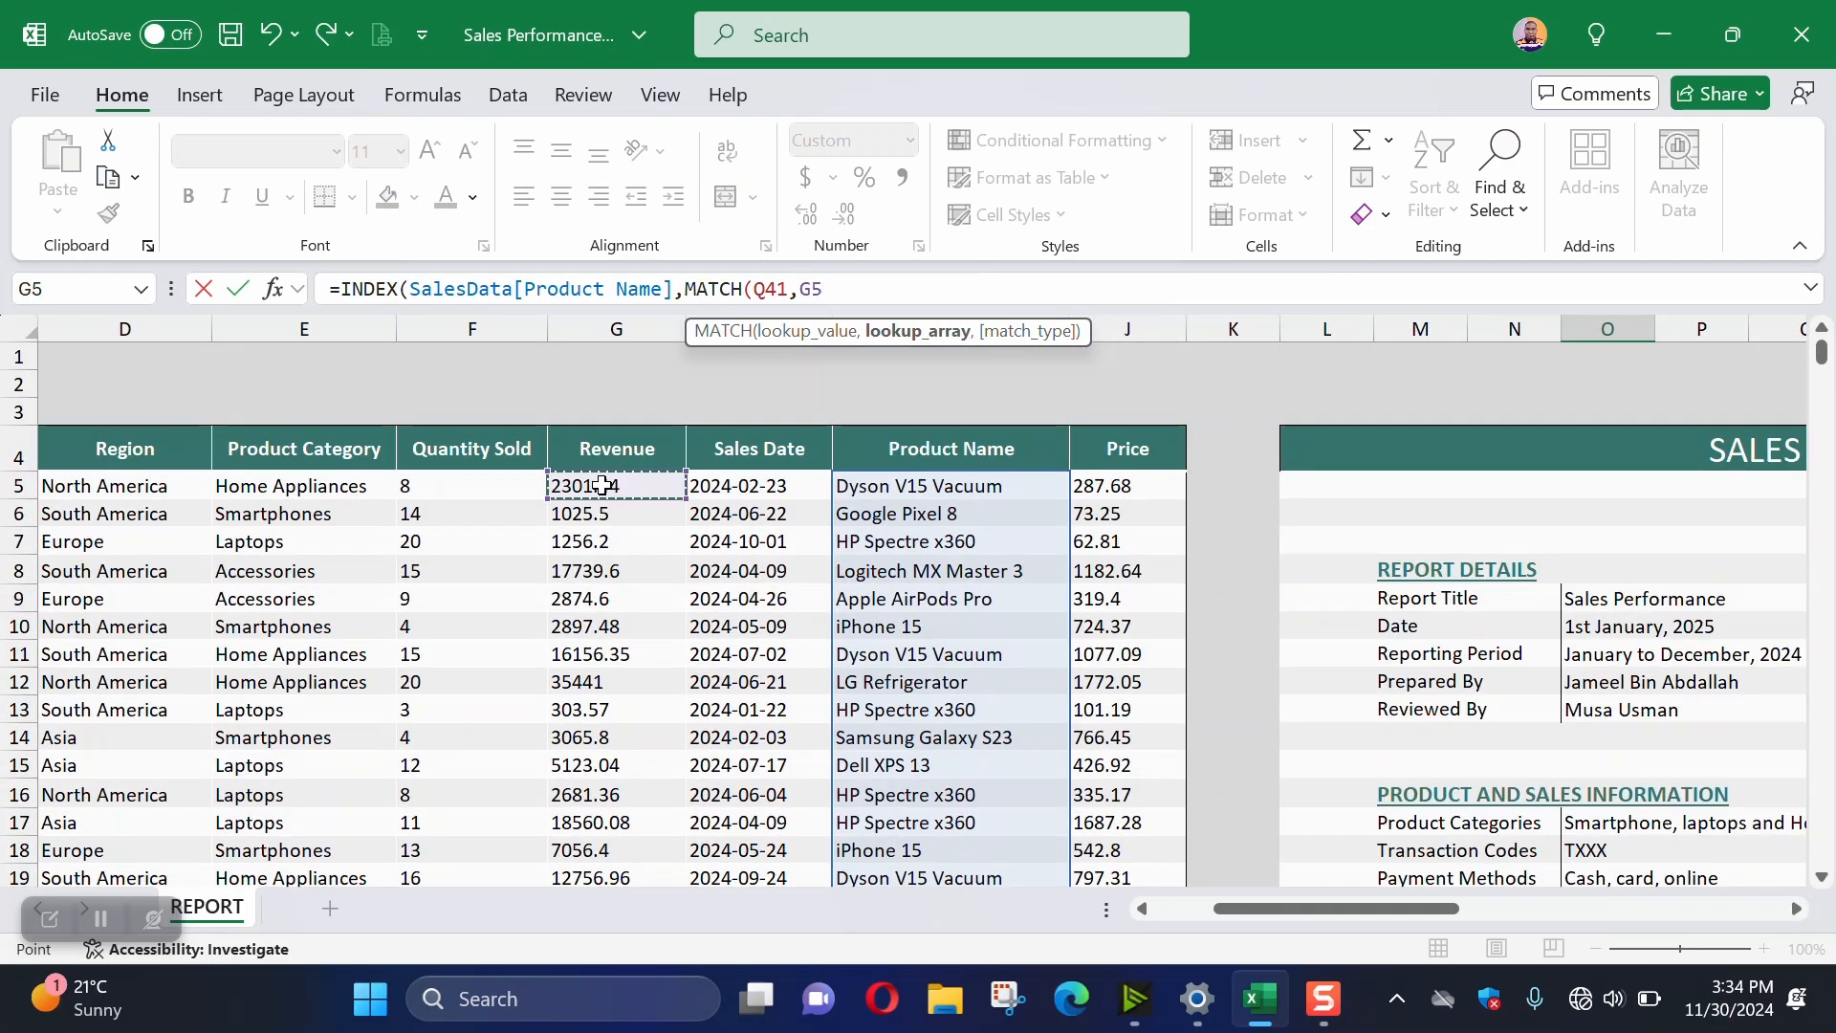
key(ctrl+shift+Down)
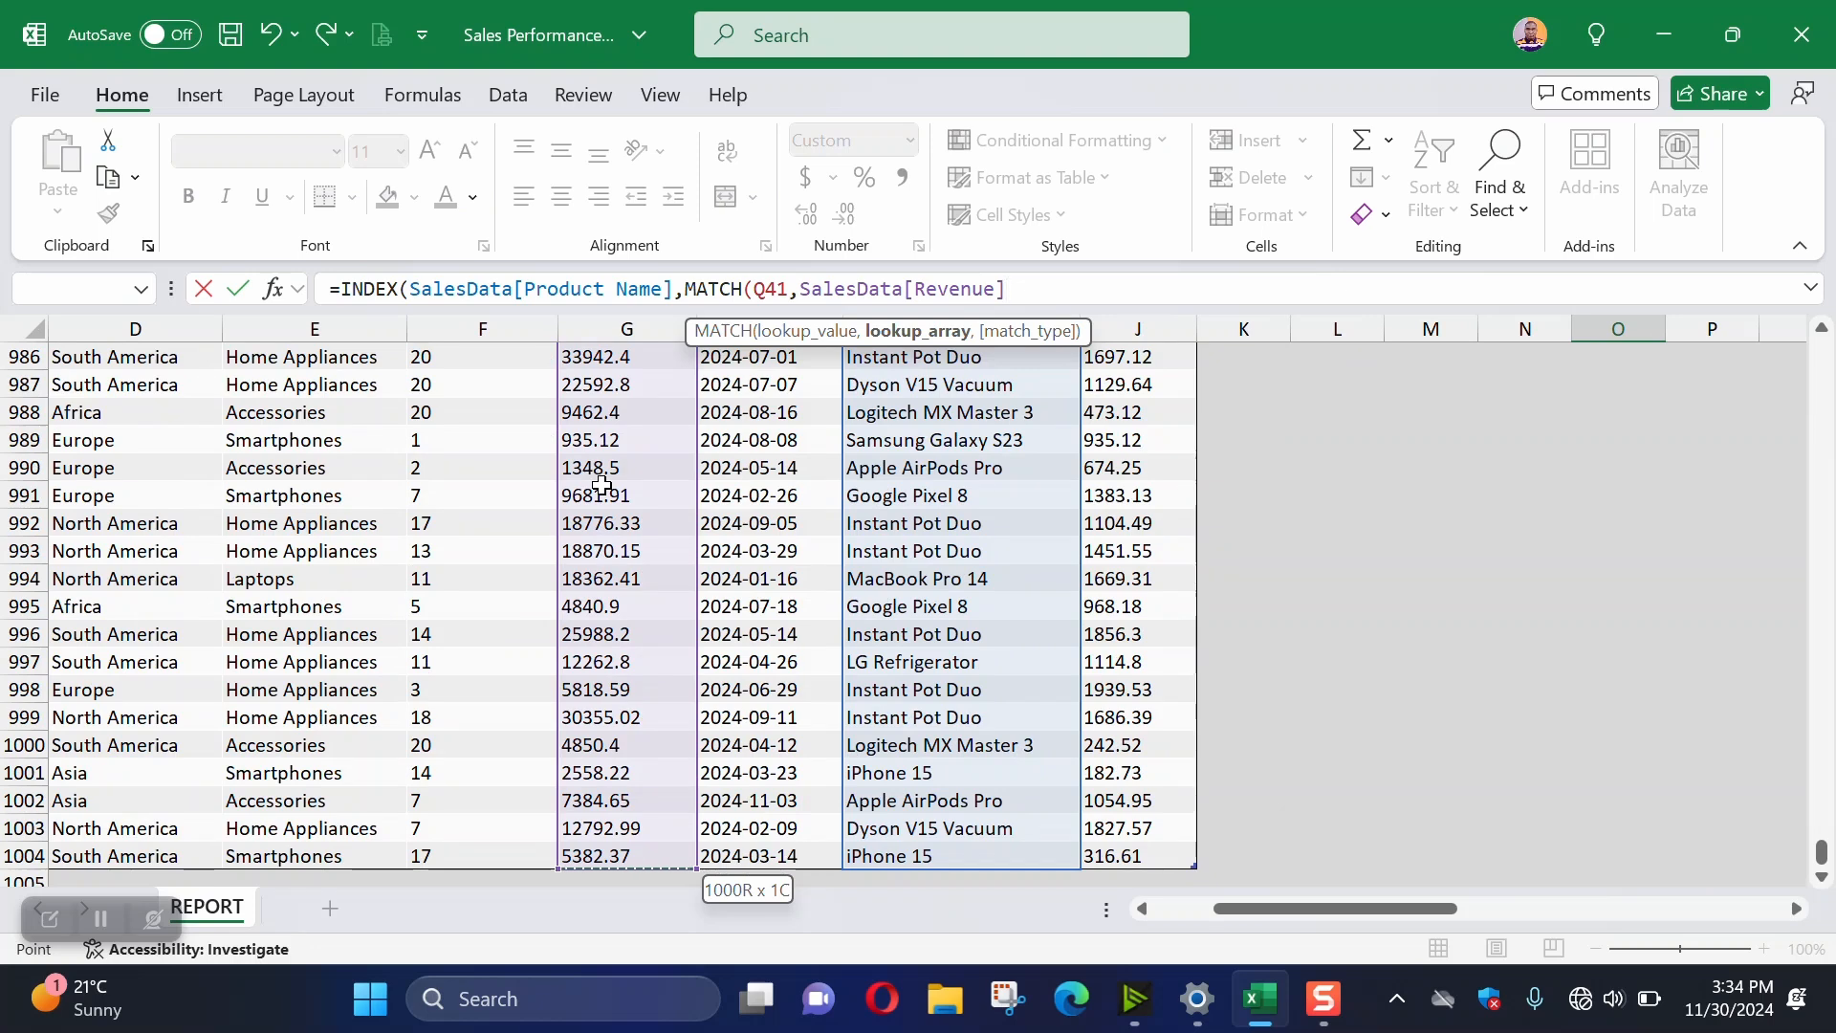
text(,)
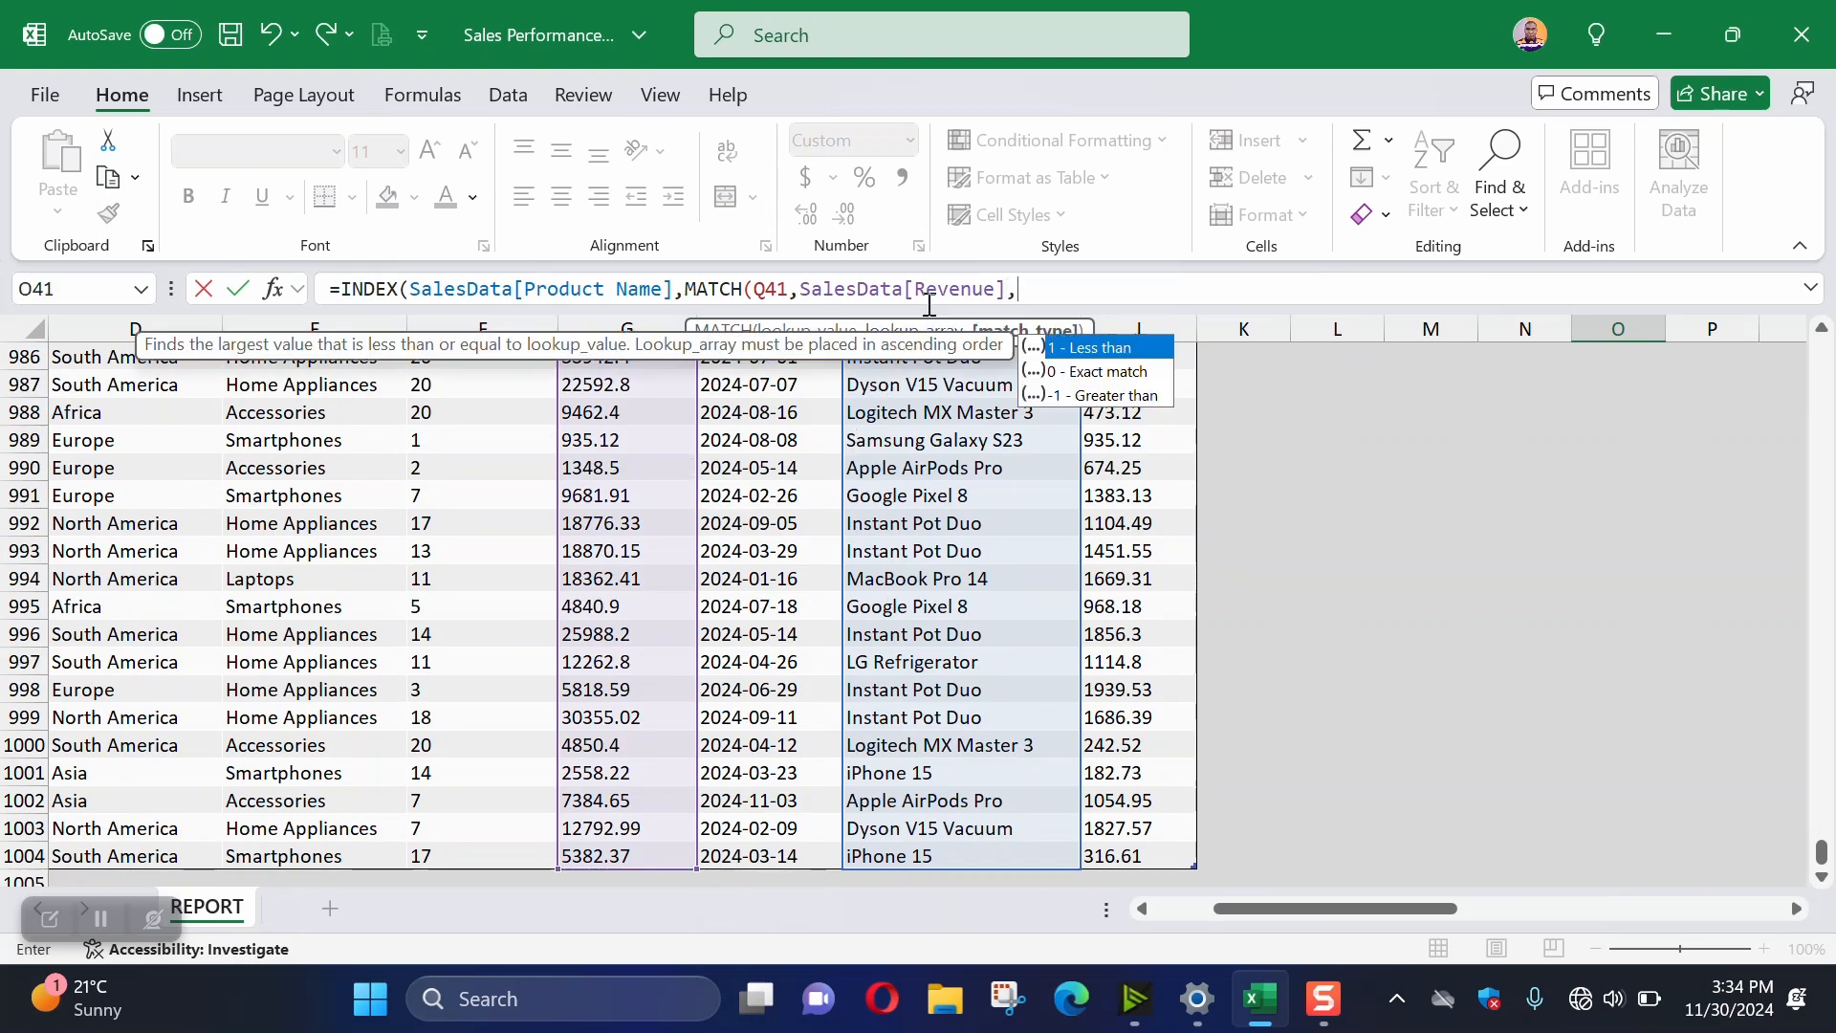
text(0))
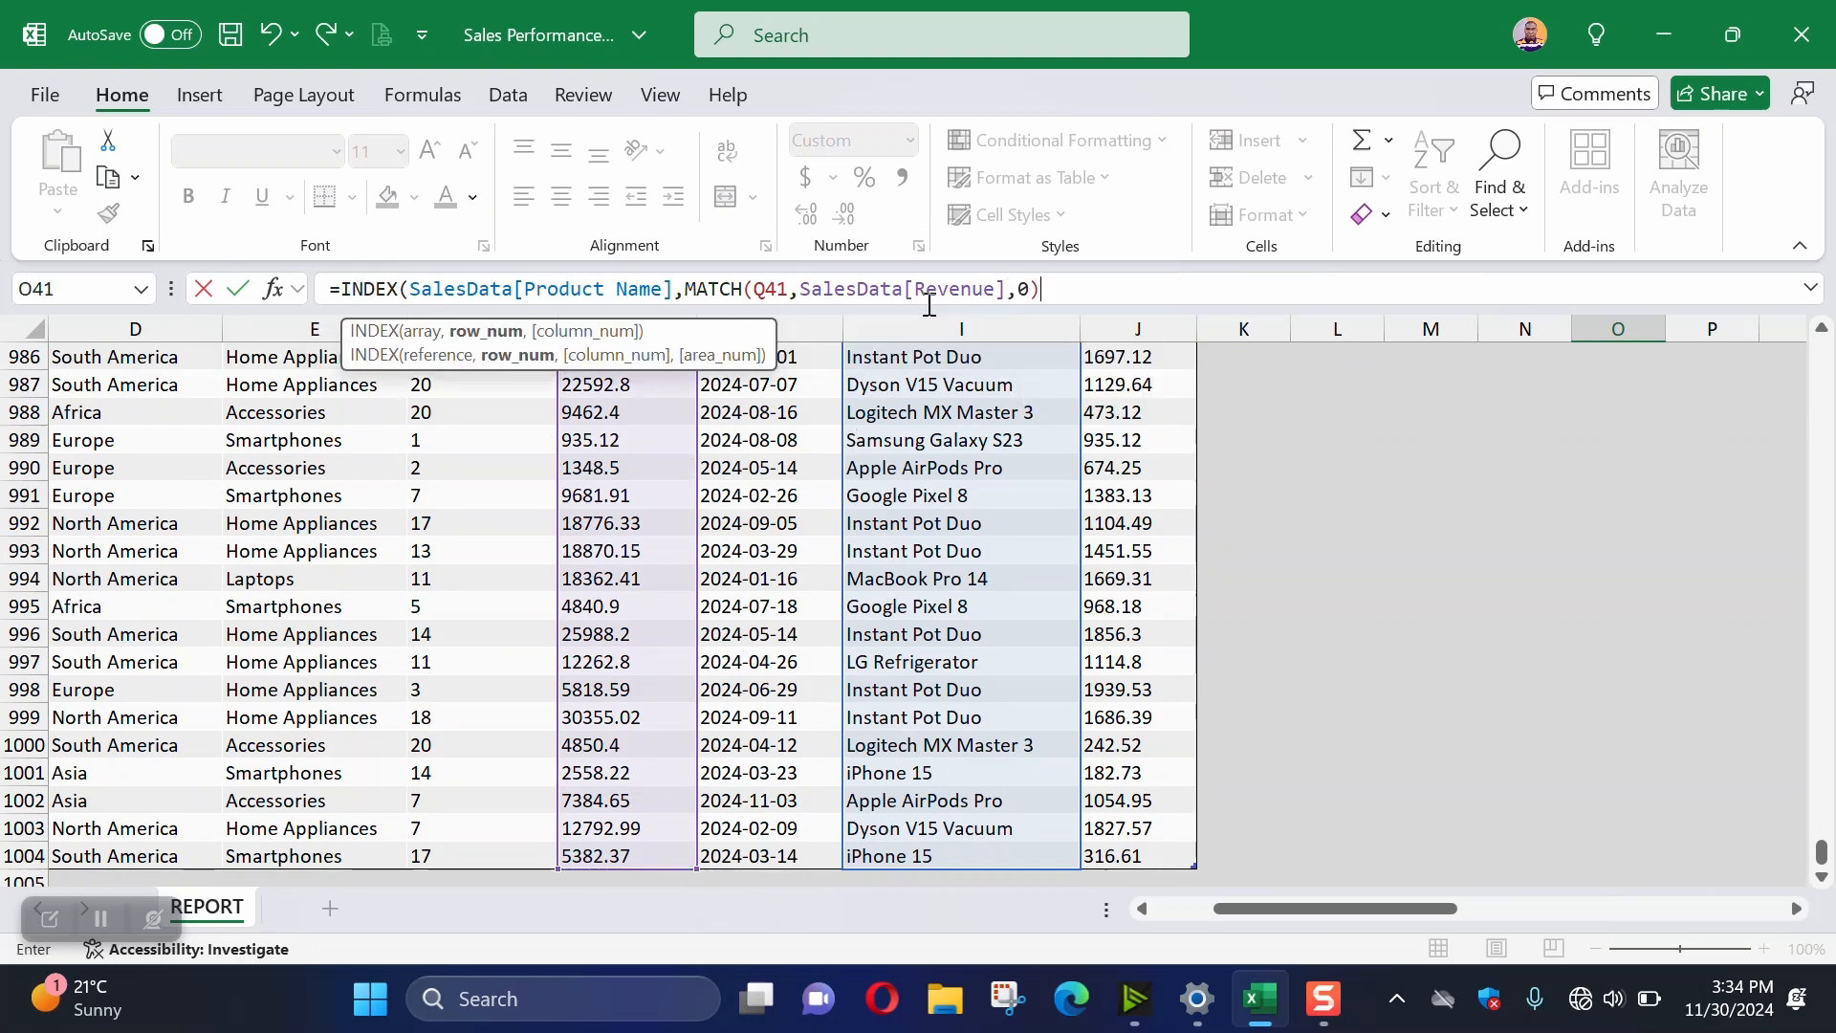
text())
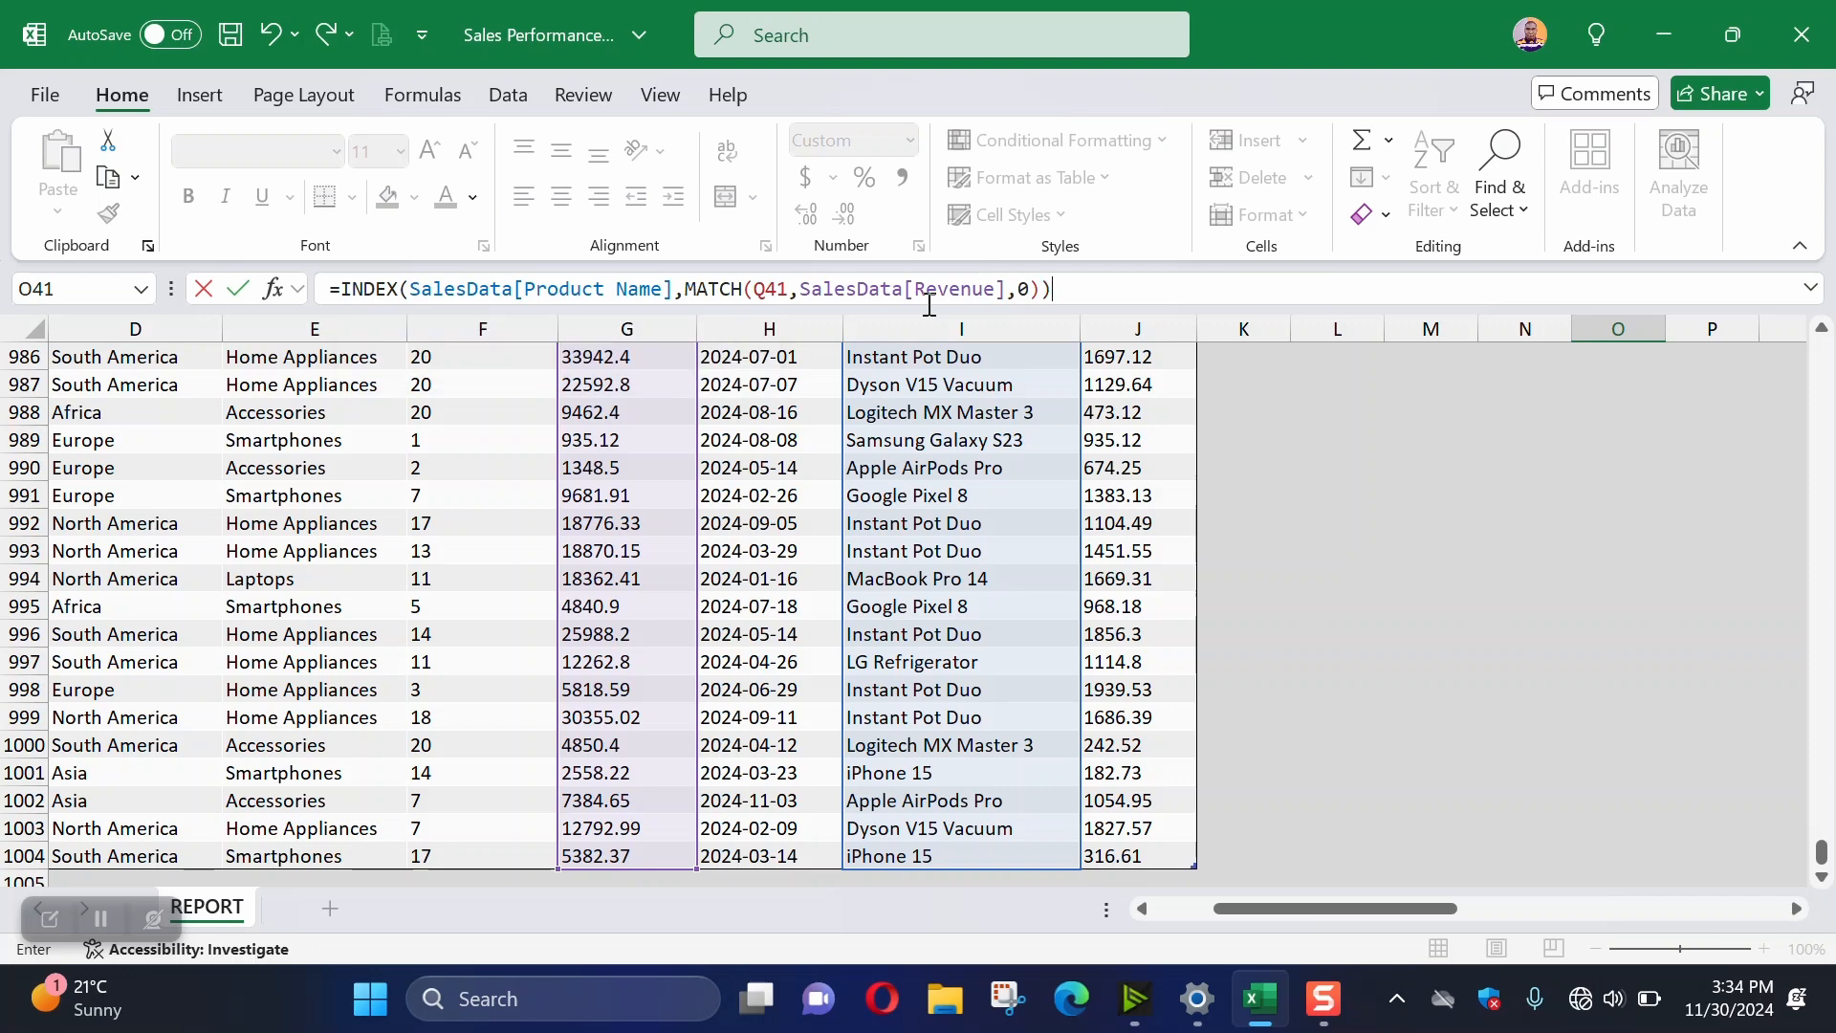
key(Return)
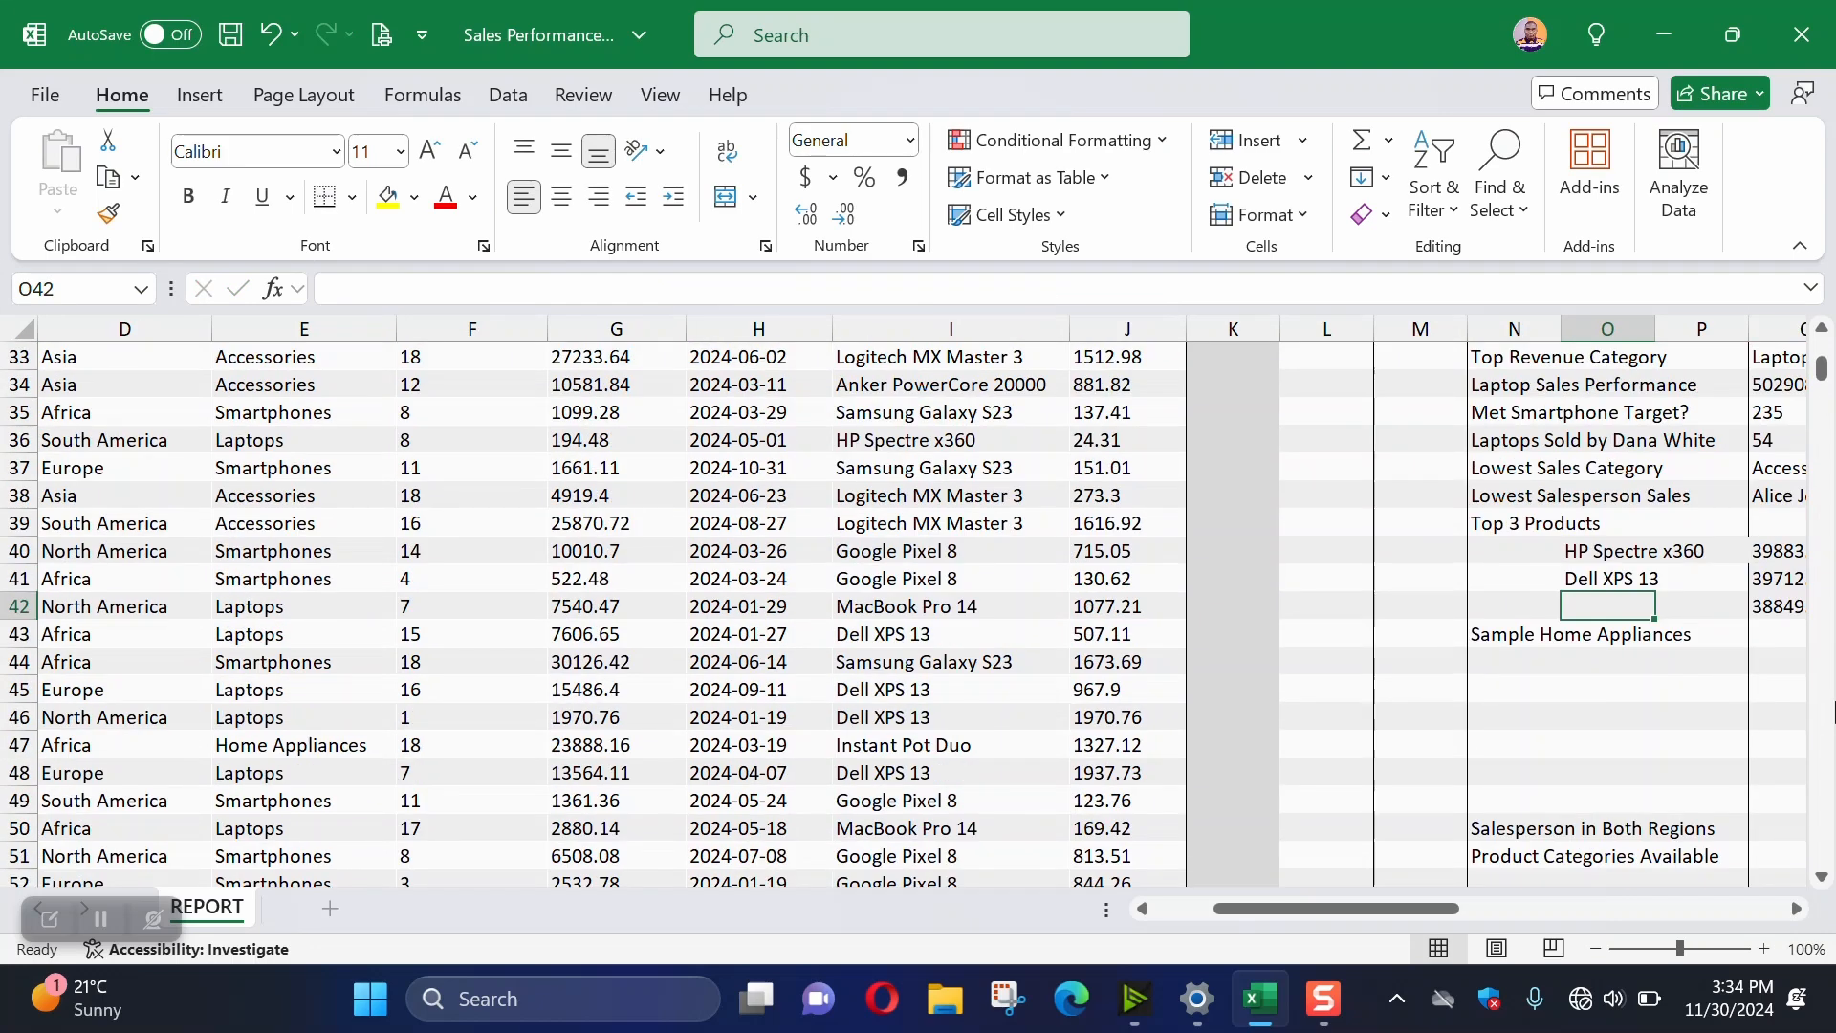
Start an XLOOKUP formula in O42 with Q42 as its lookup value
click(1595, 579)
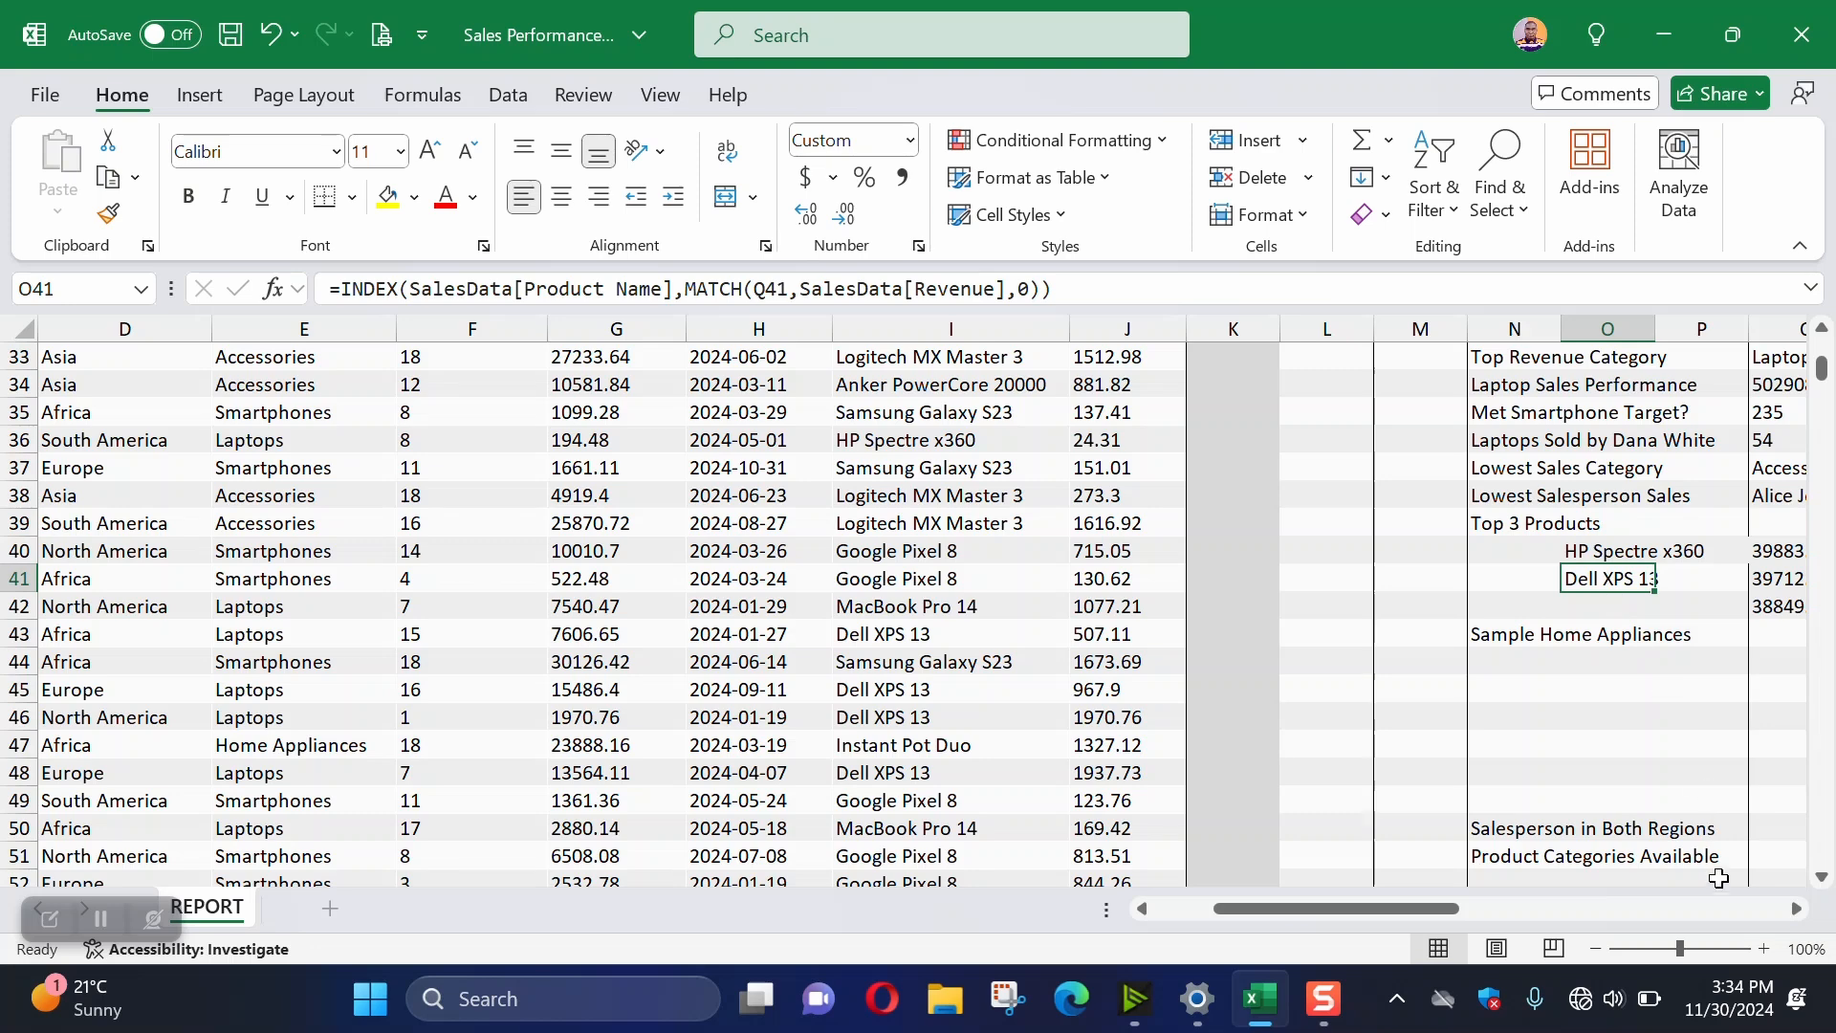
drag(1446, 921, 1507, 920)
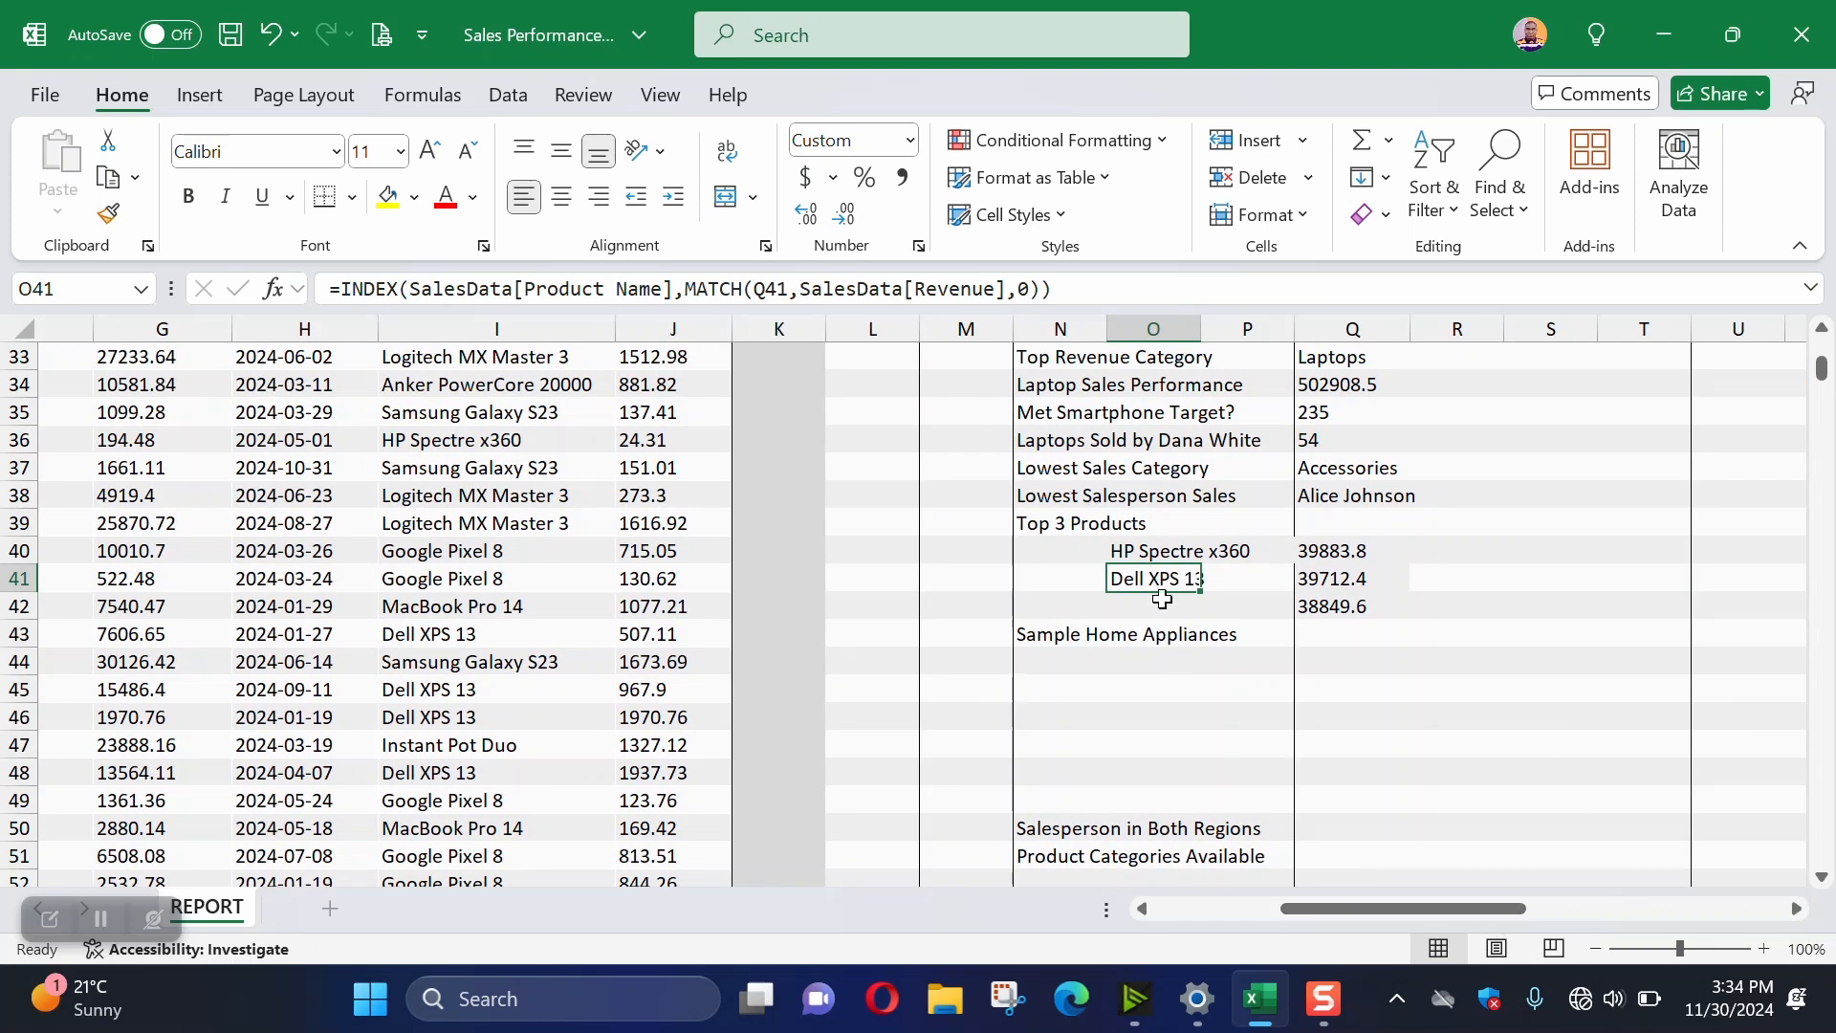
click(1161, 605)
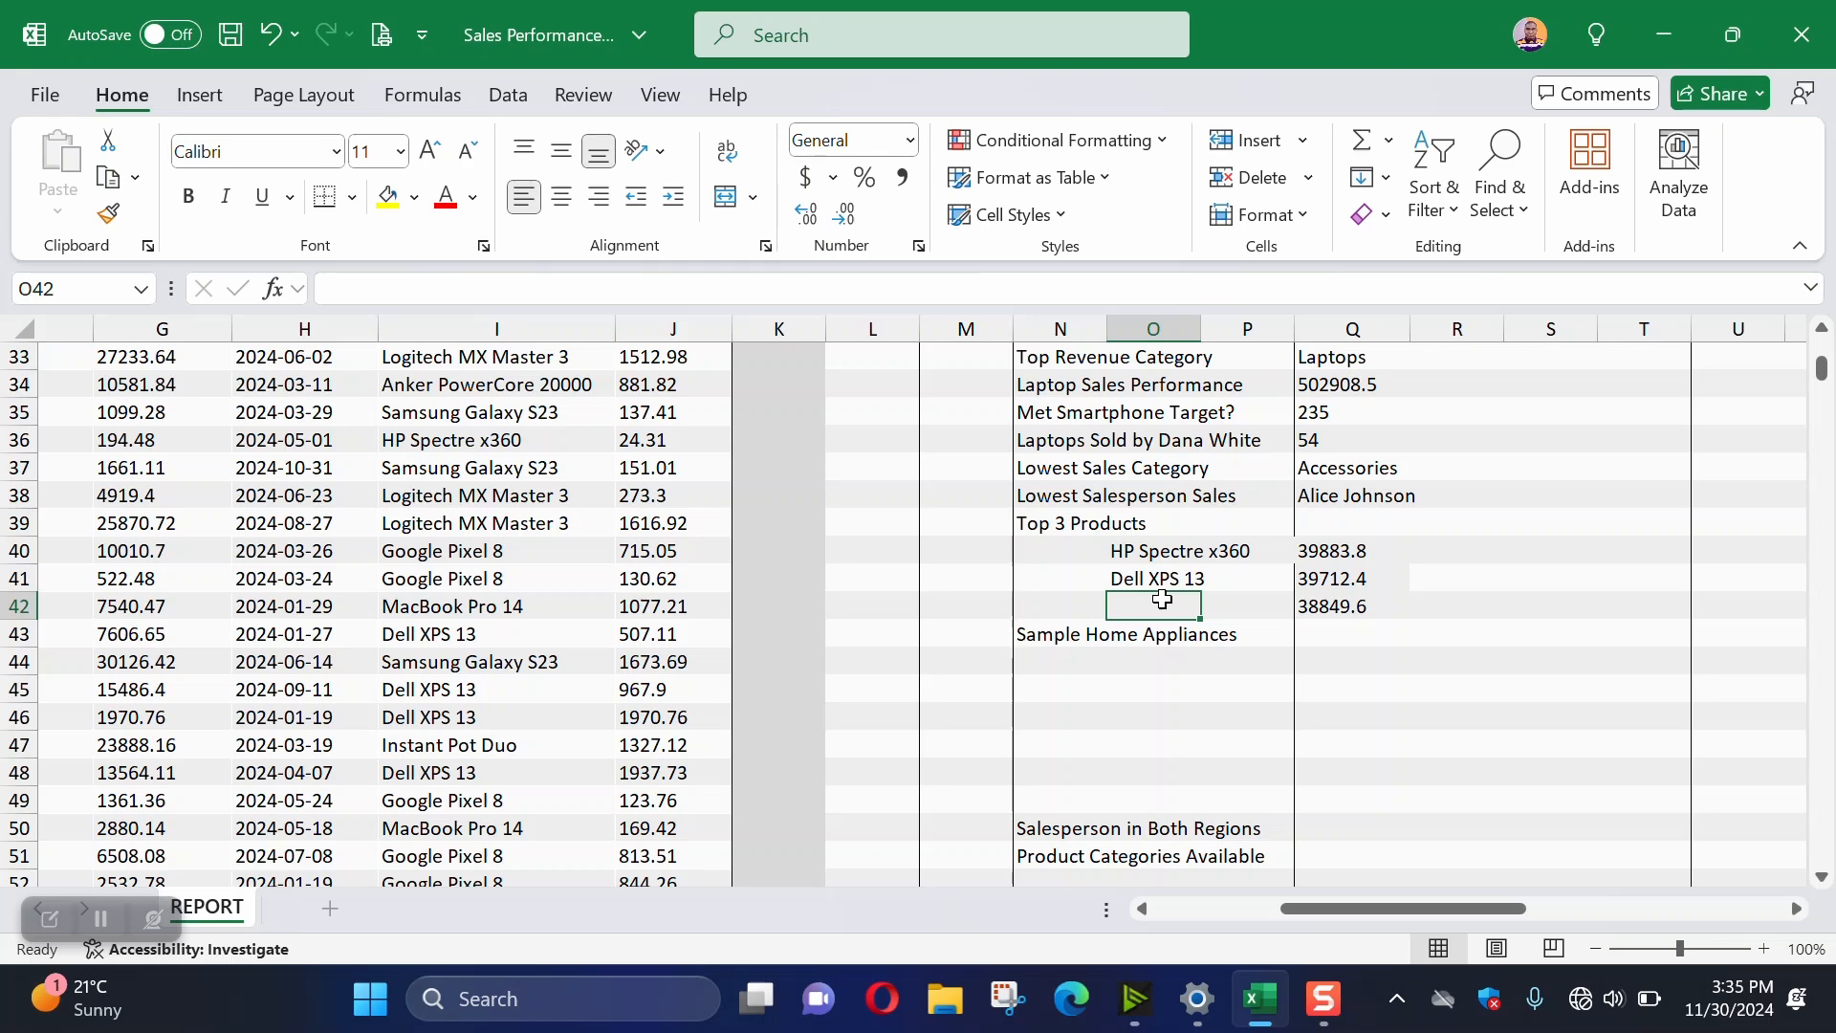
text(=xl)
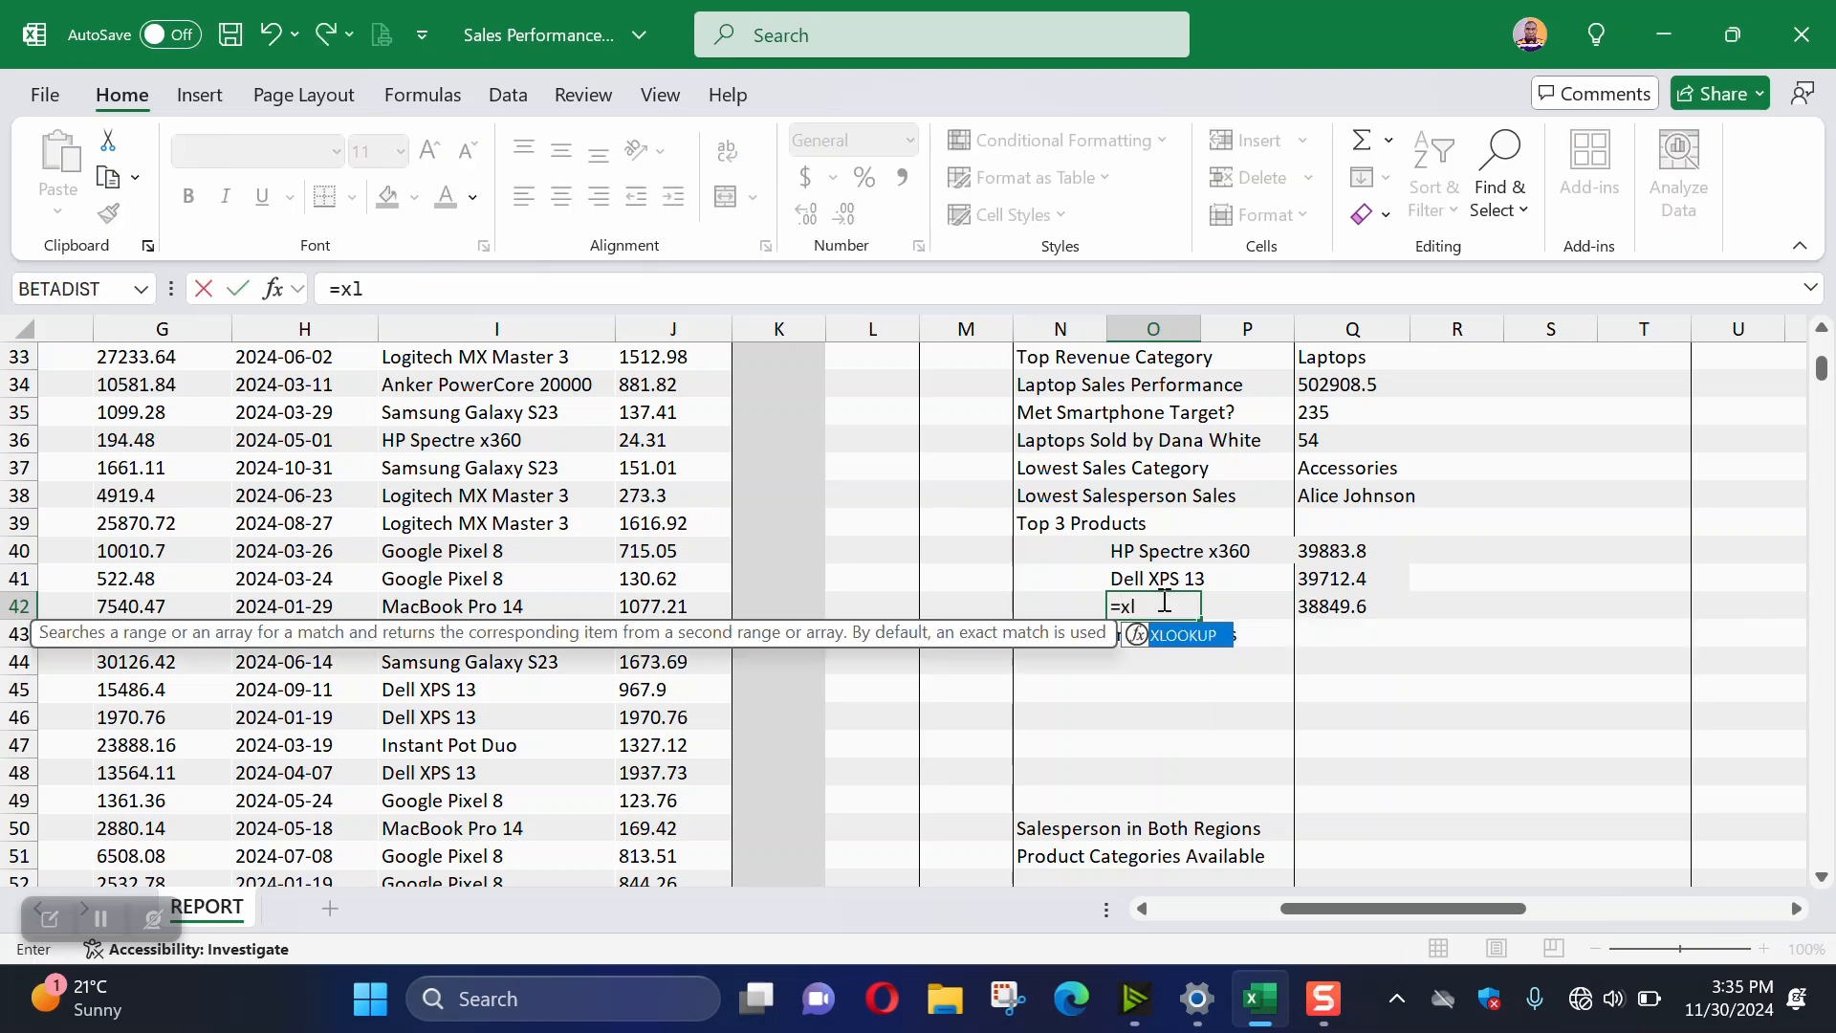
text(ook)
key(Tab)
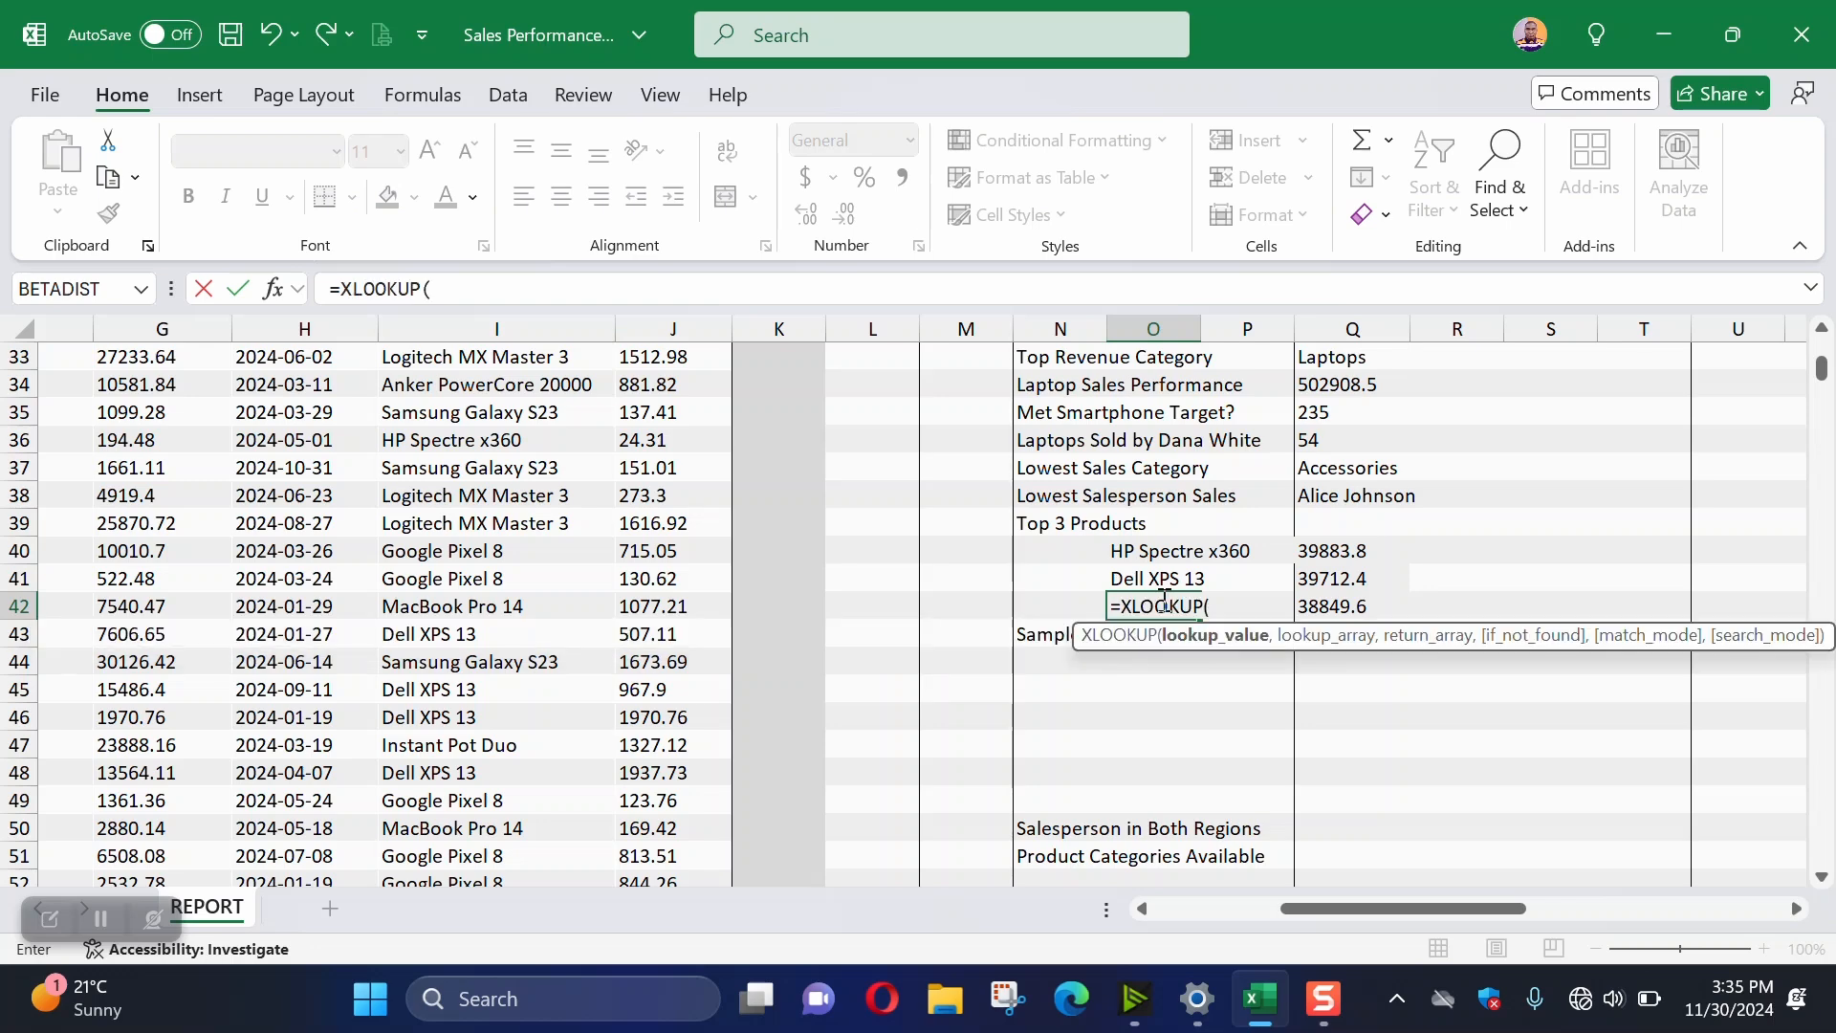
click(1336, 605)
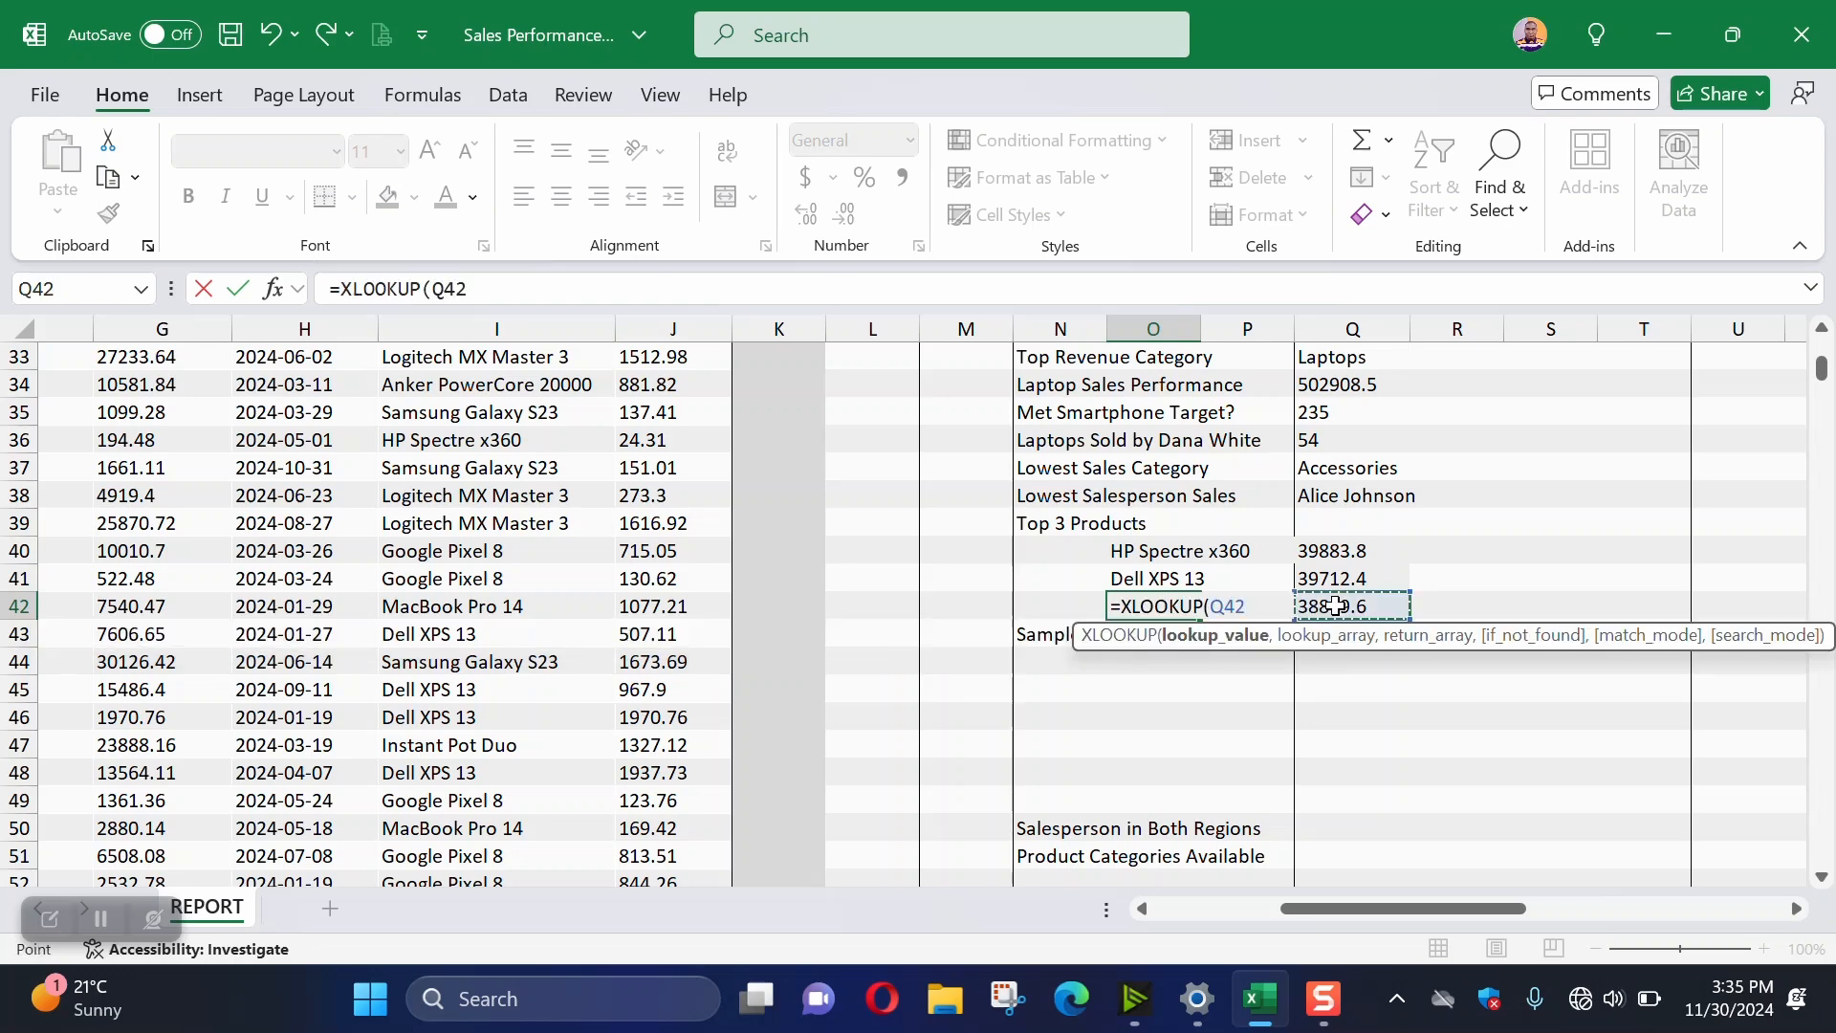
text(,)
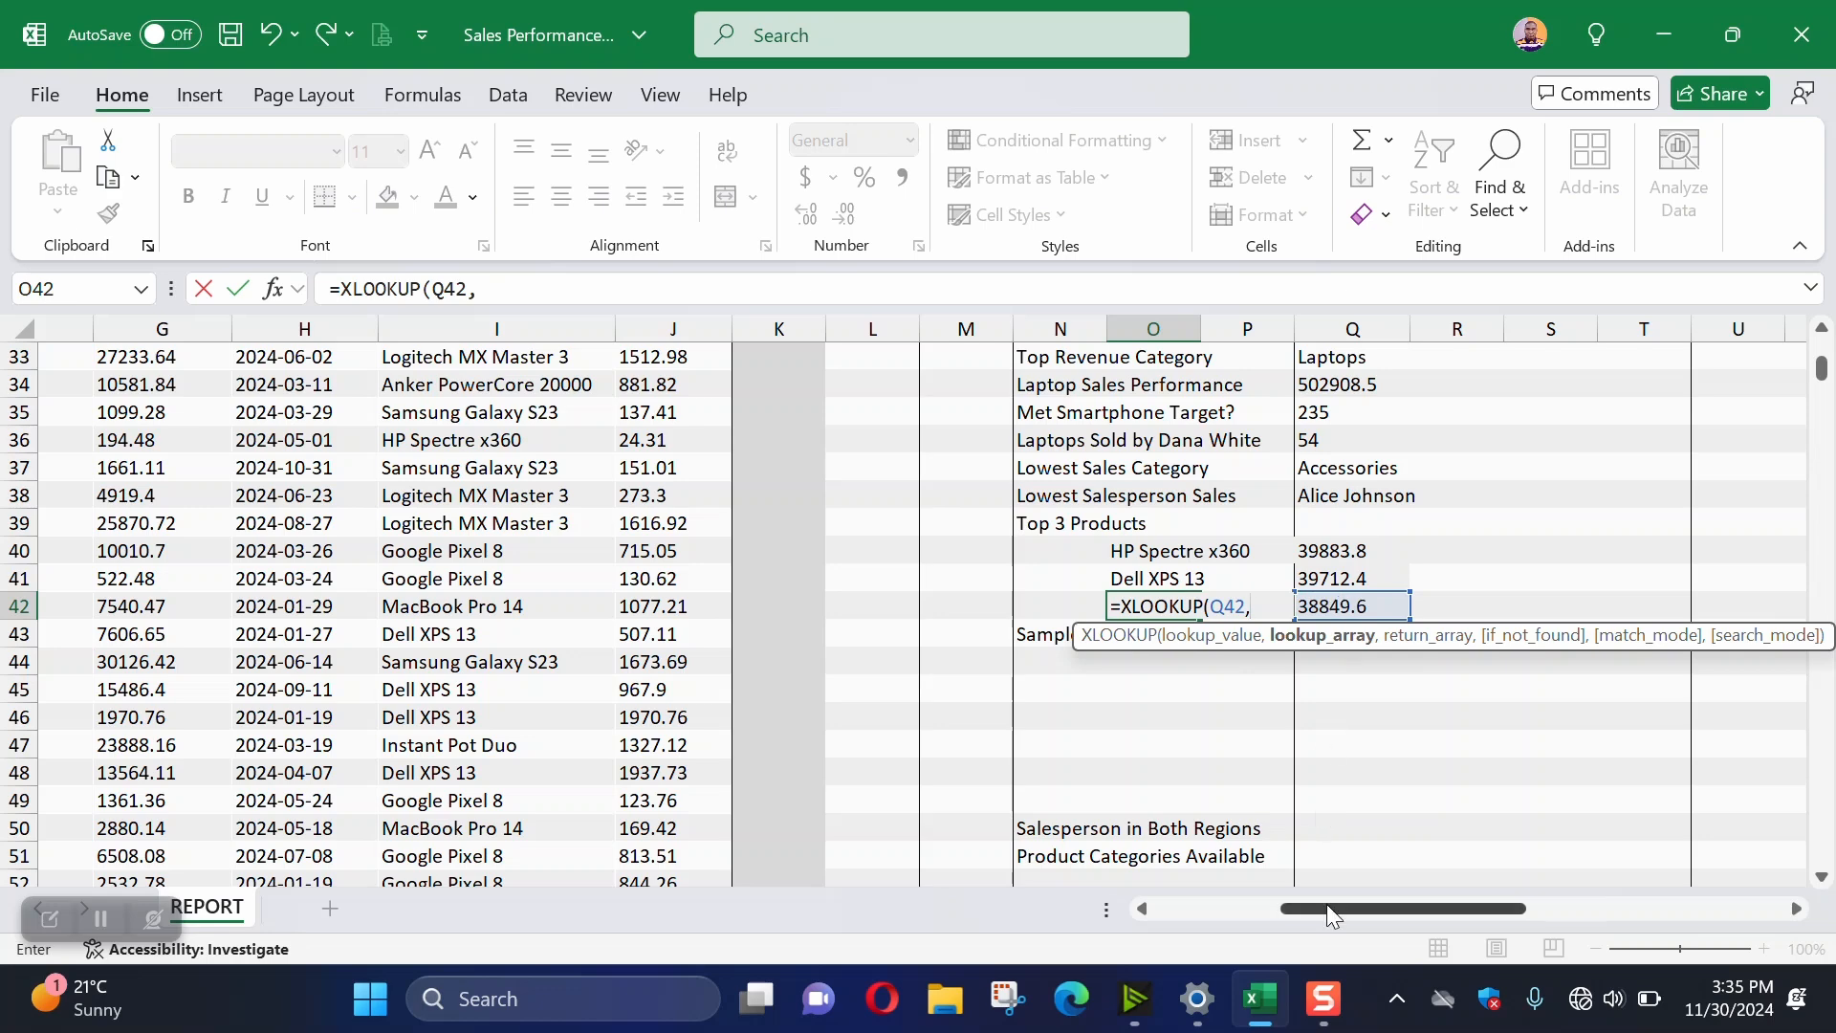
Set SalesData[Revenue] as the lookup array of the O42 XLOOKUP formula
drag(1335, 911, 1298, 908)
scroll(529, 492, up, 11)
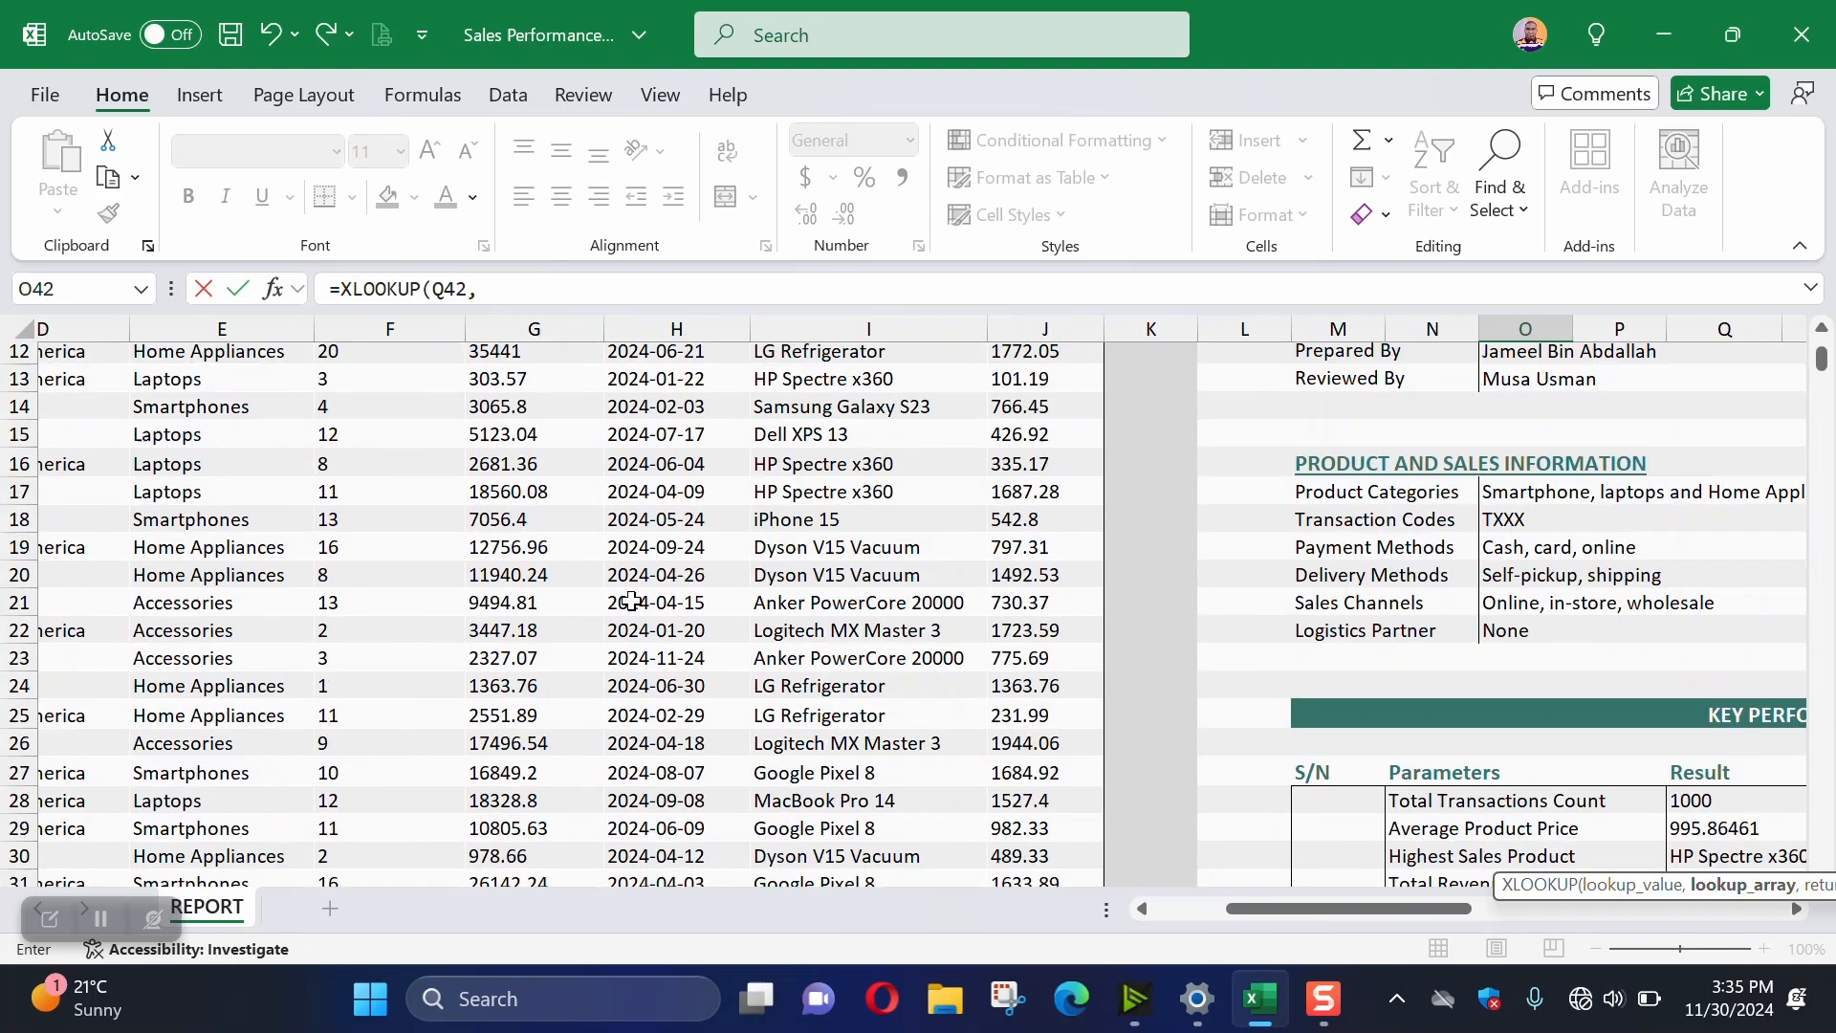
click(529, 488)
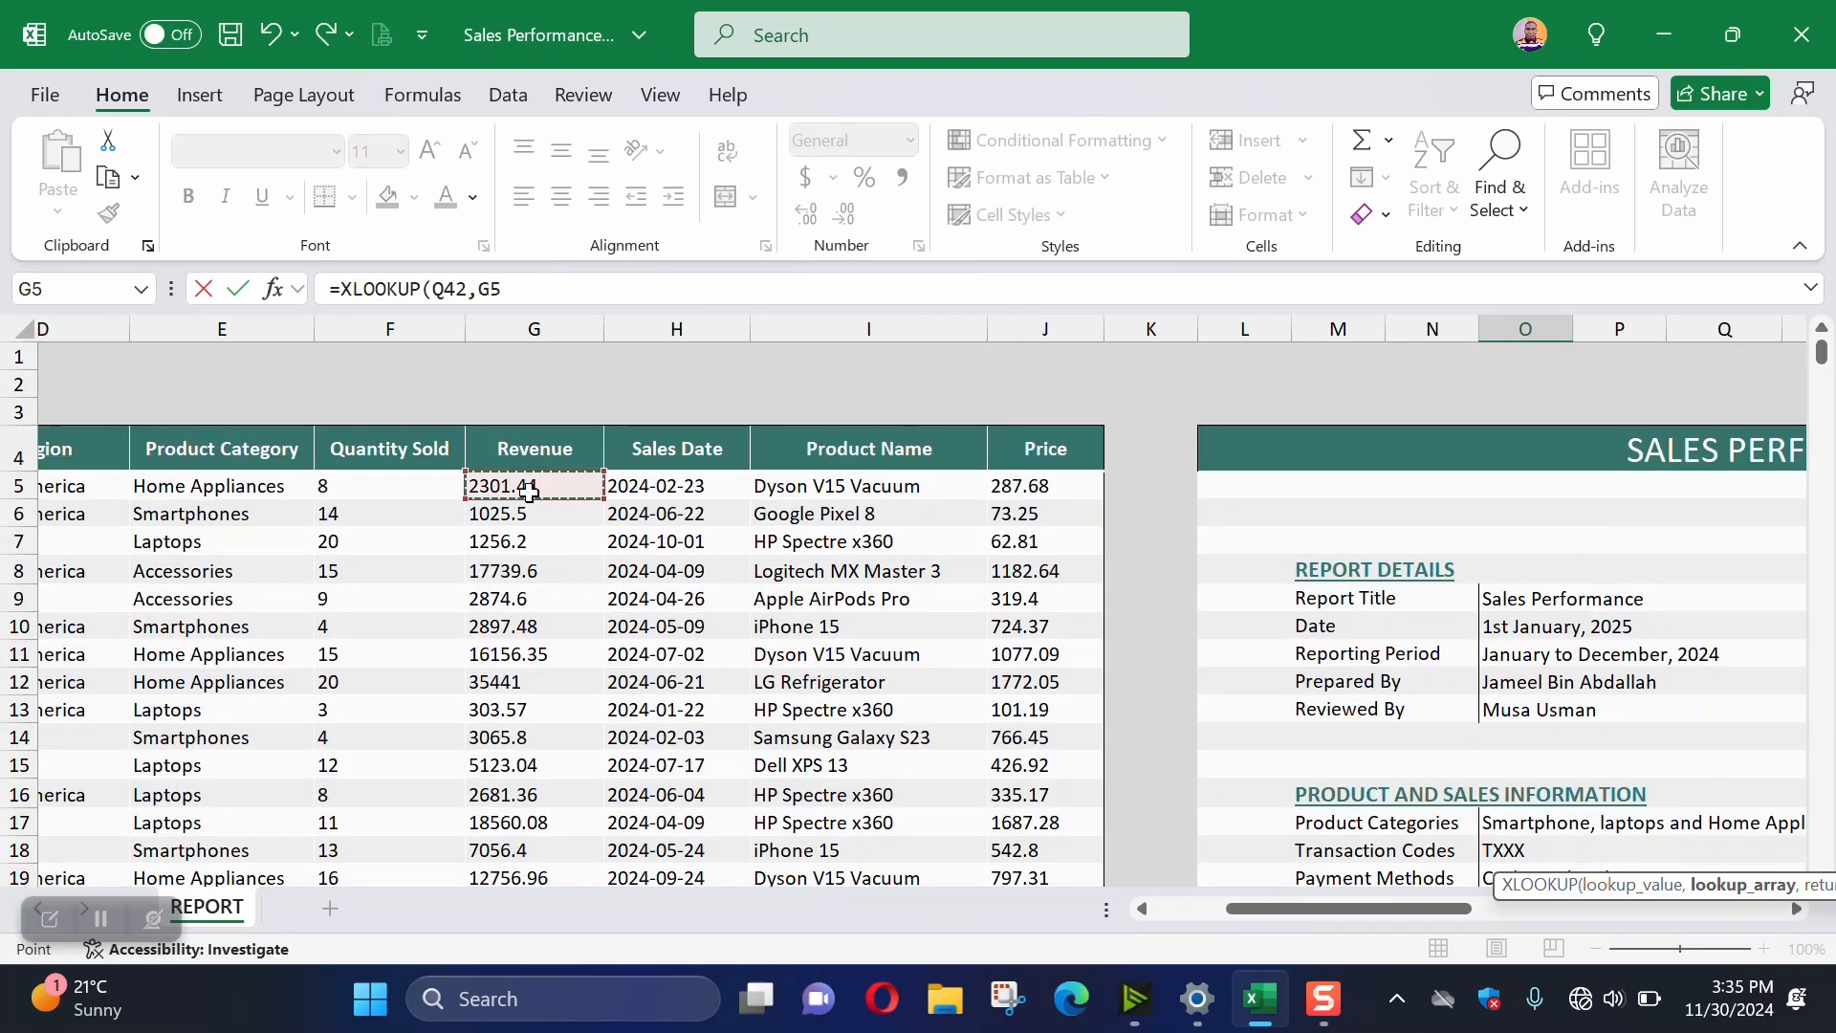
key(ctrl+shift+Down)
click(707, 286)
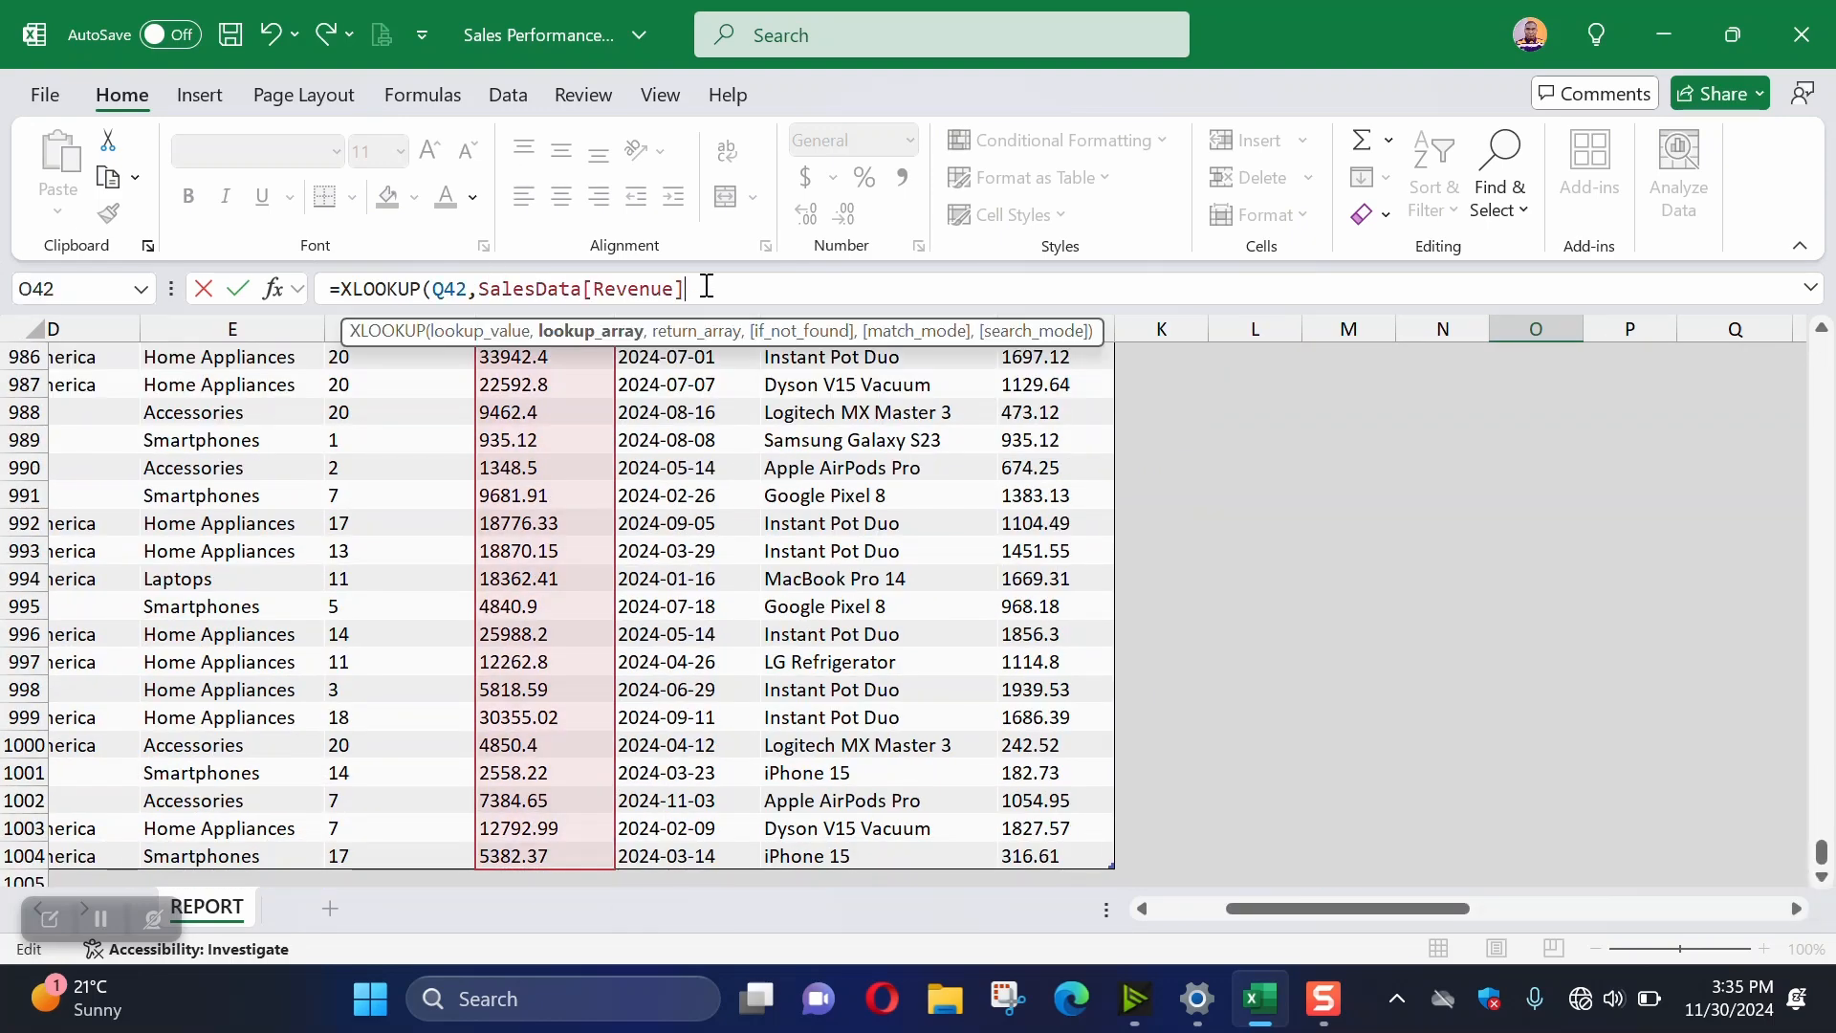
text(,)
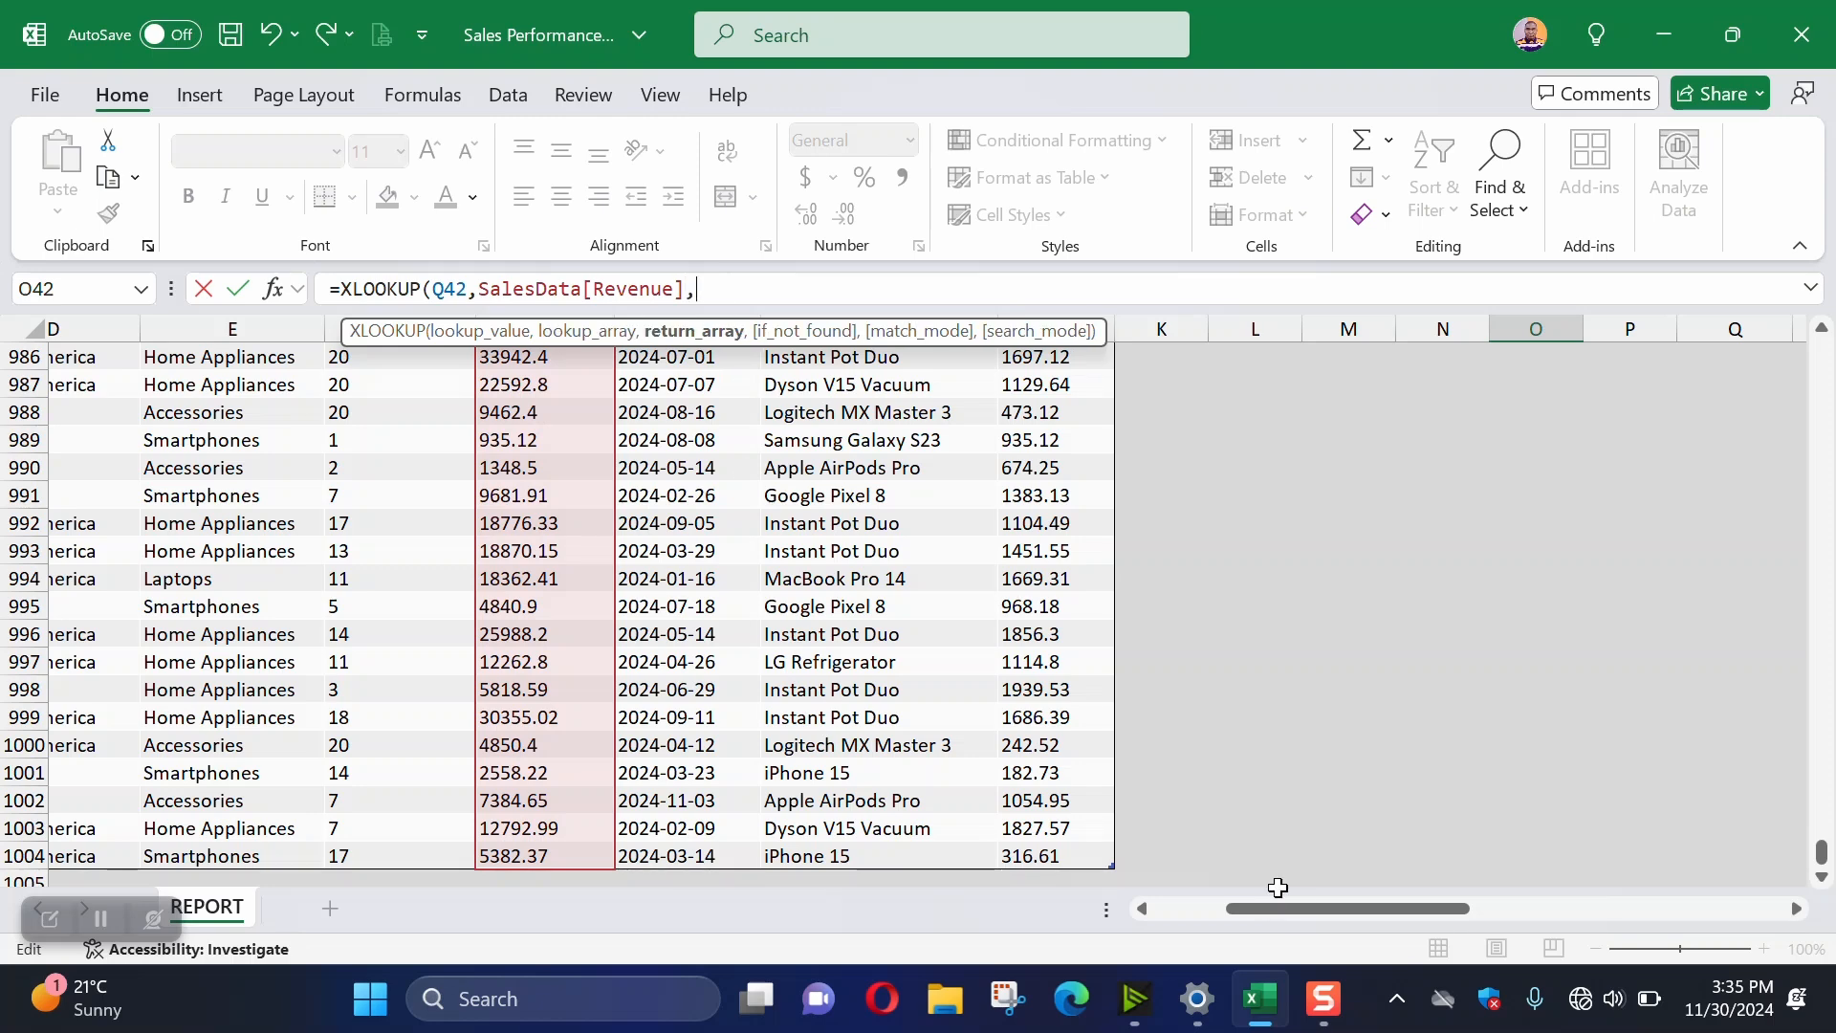
Set SalesData[Product Name] as the return array of the O42 XLOOKUP with match mode 0, and commit the formula
click(839, 856)
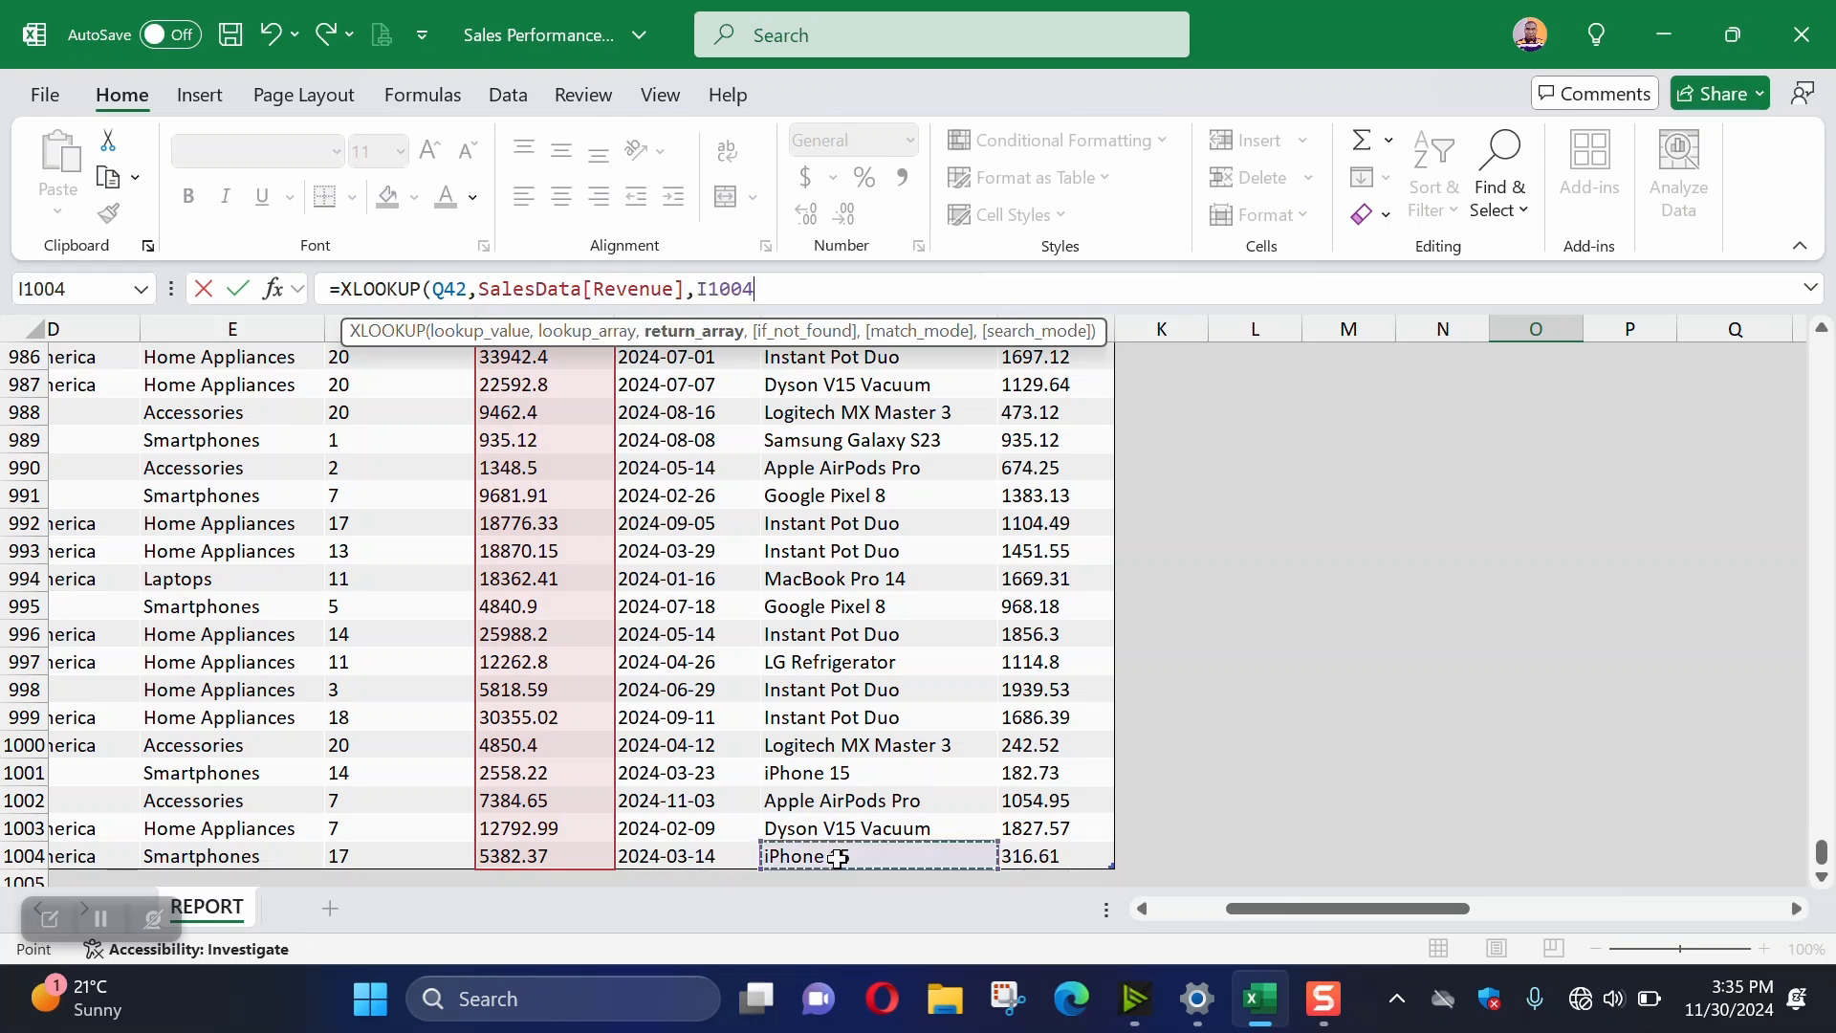
key(ctrl+shift+Up)
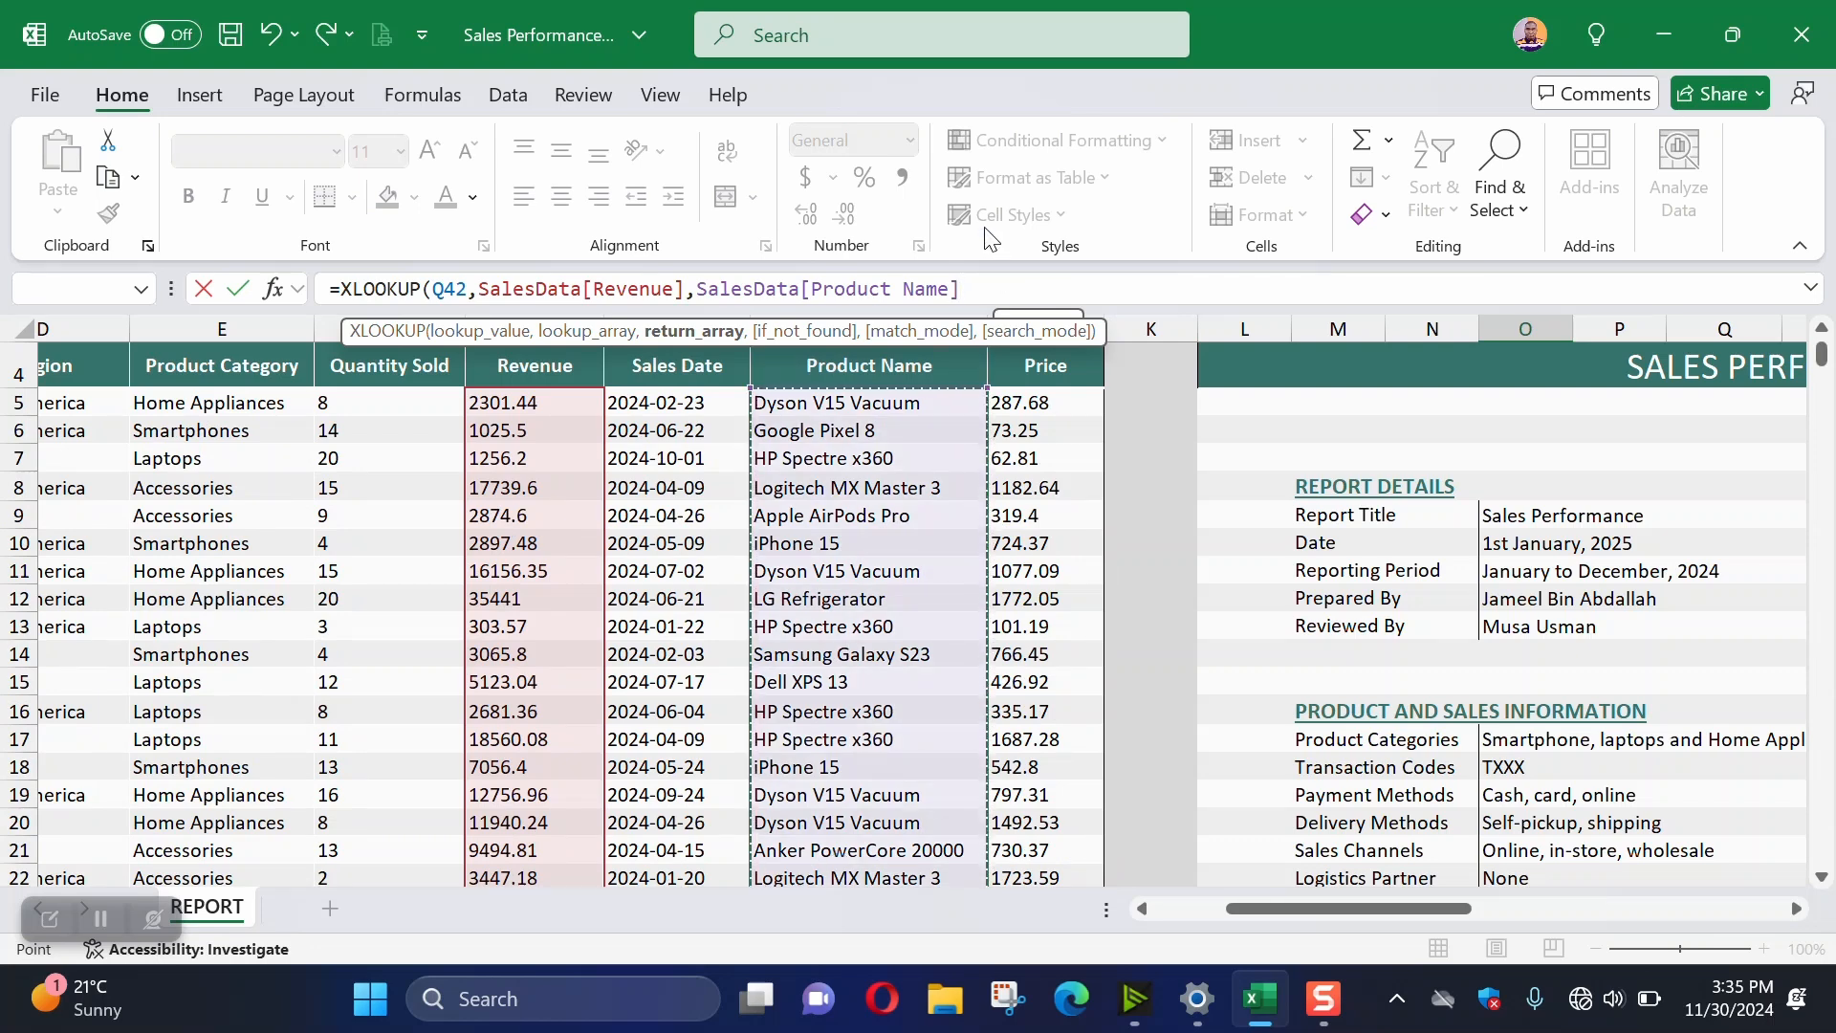
text(,,)
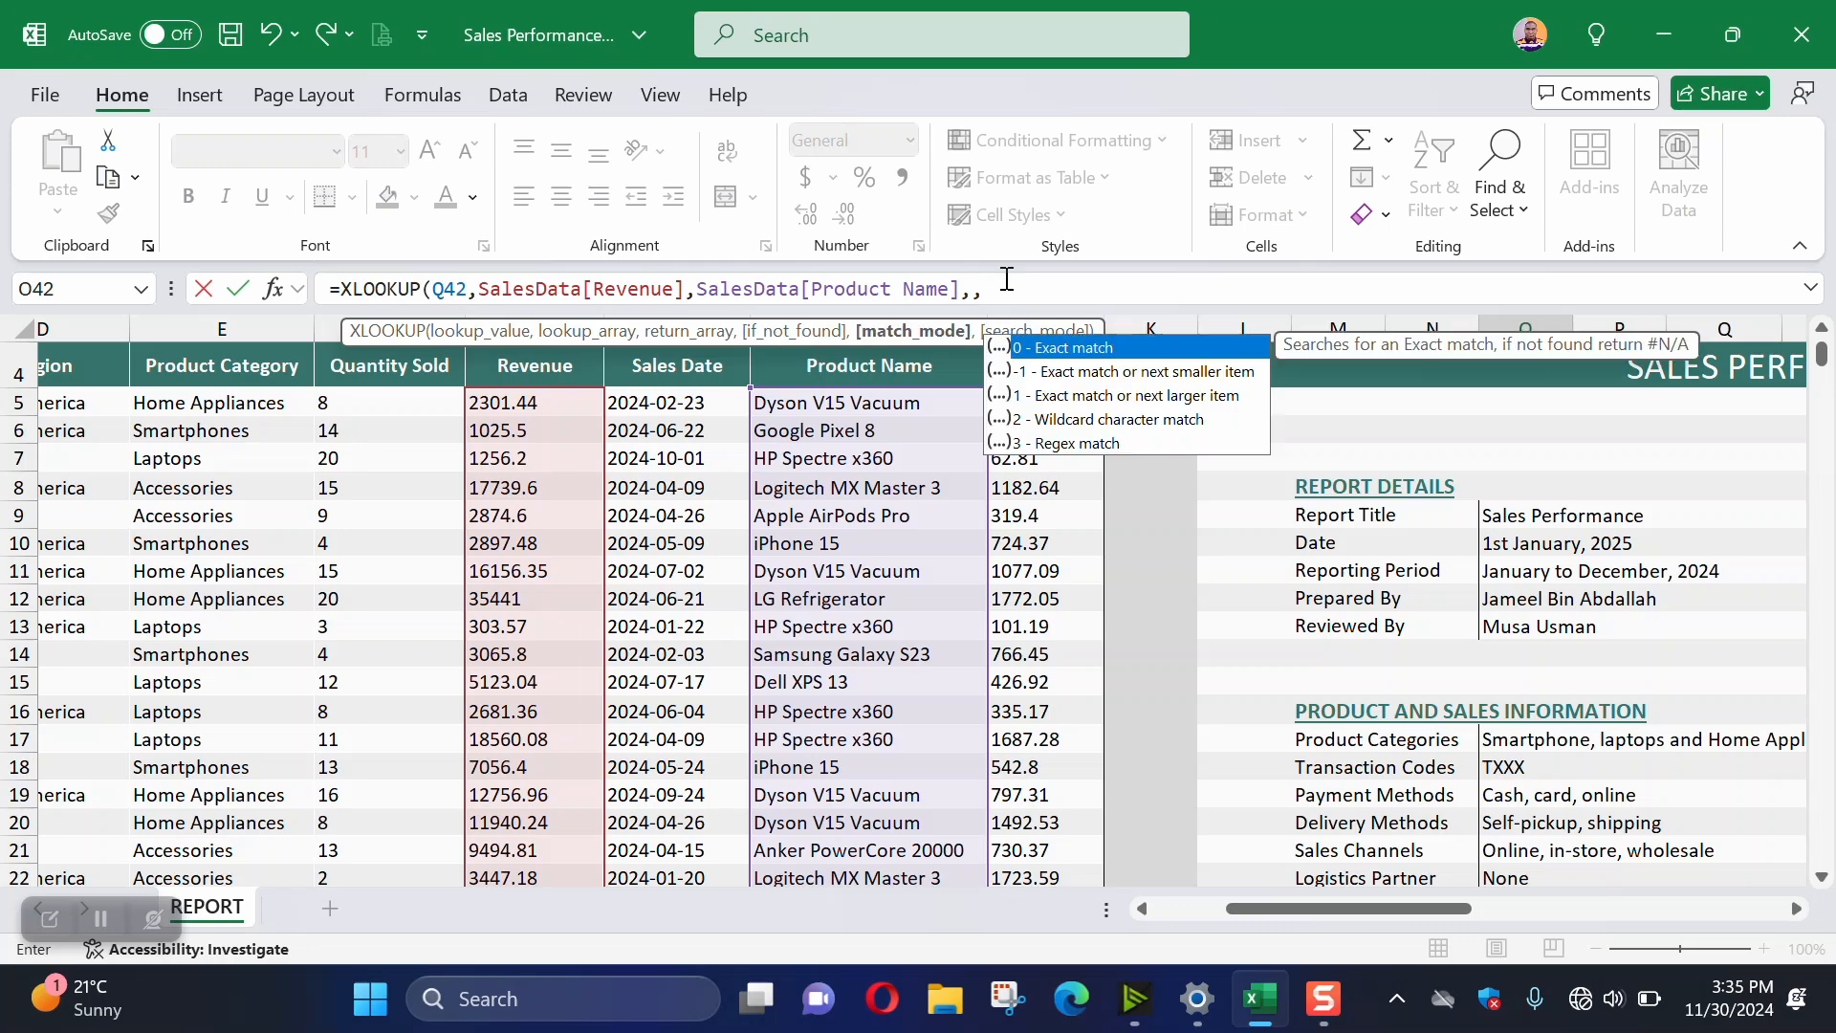
text(0)
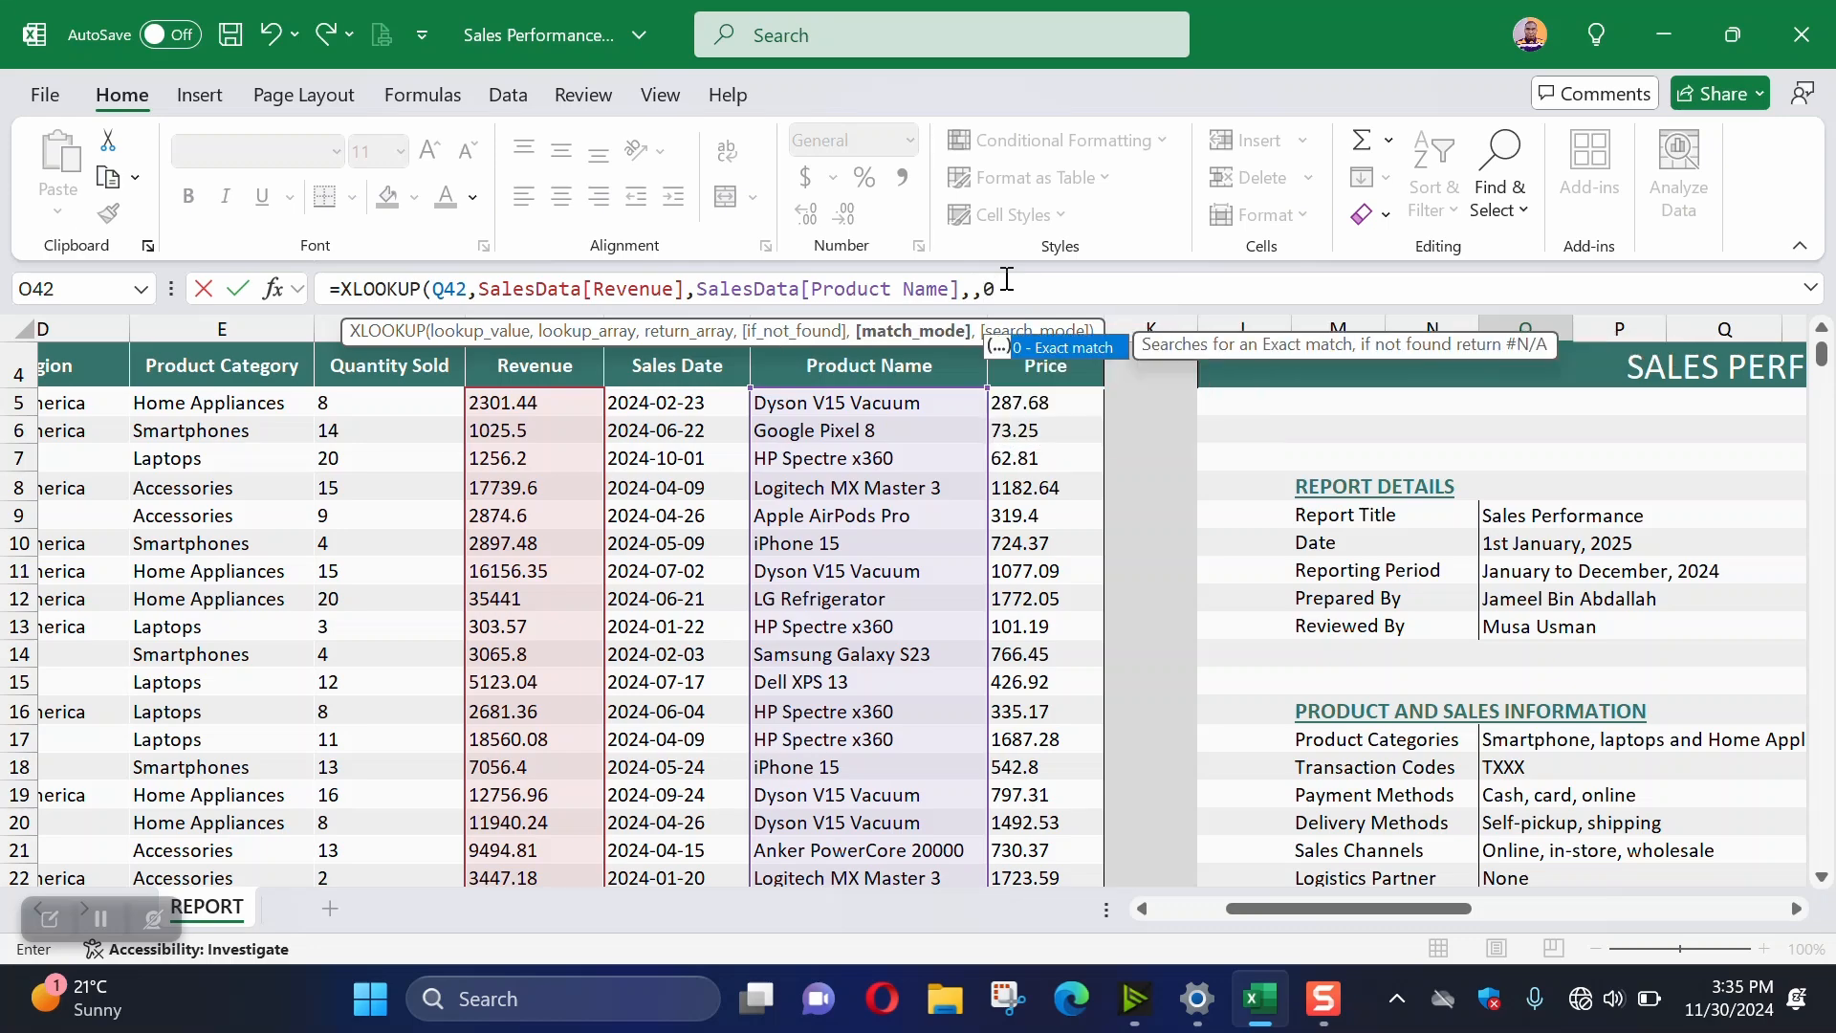
text())
key(Return)
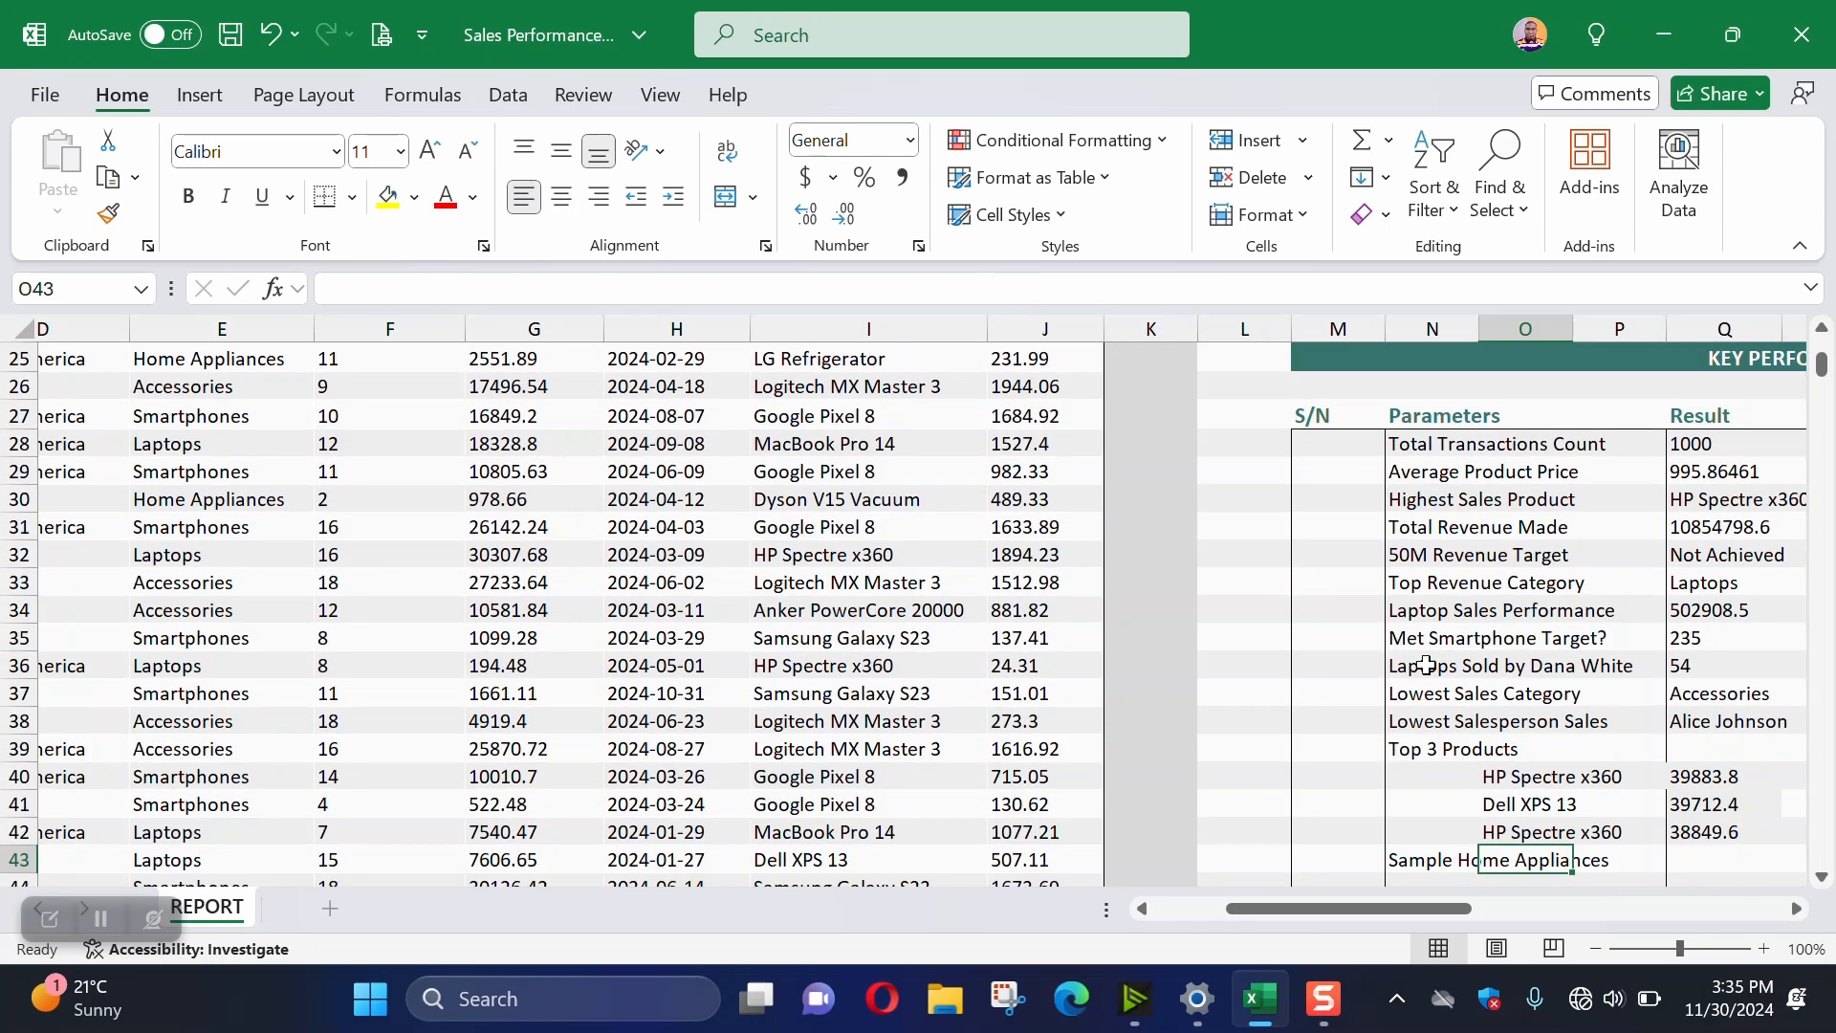
Review the top 3 product names and their revenues in O40:Q42, including the XLOOKUP formula in O42
scroll(1520, 813, down, 1)
click(1522, 756)
click(1524, 801)
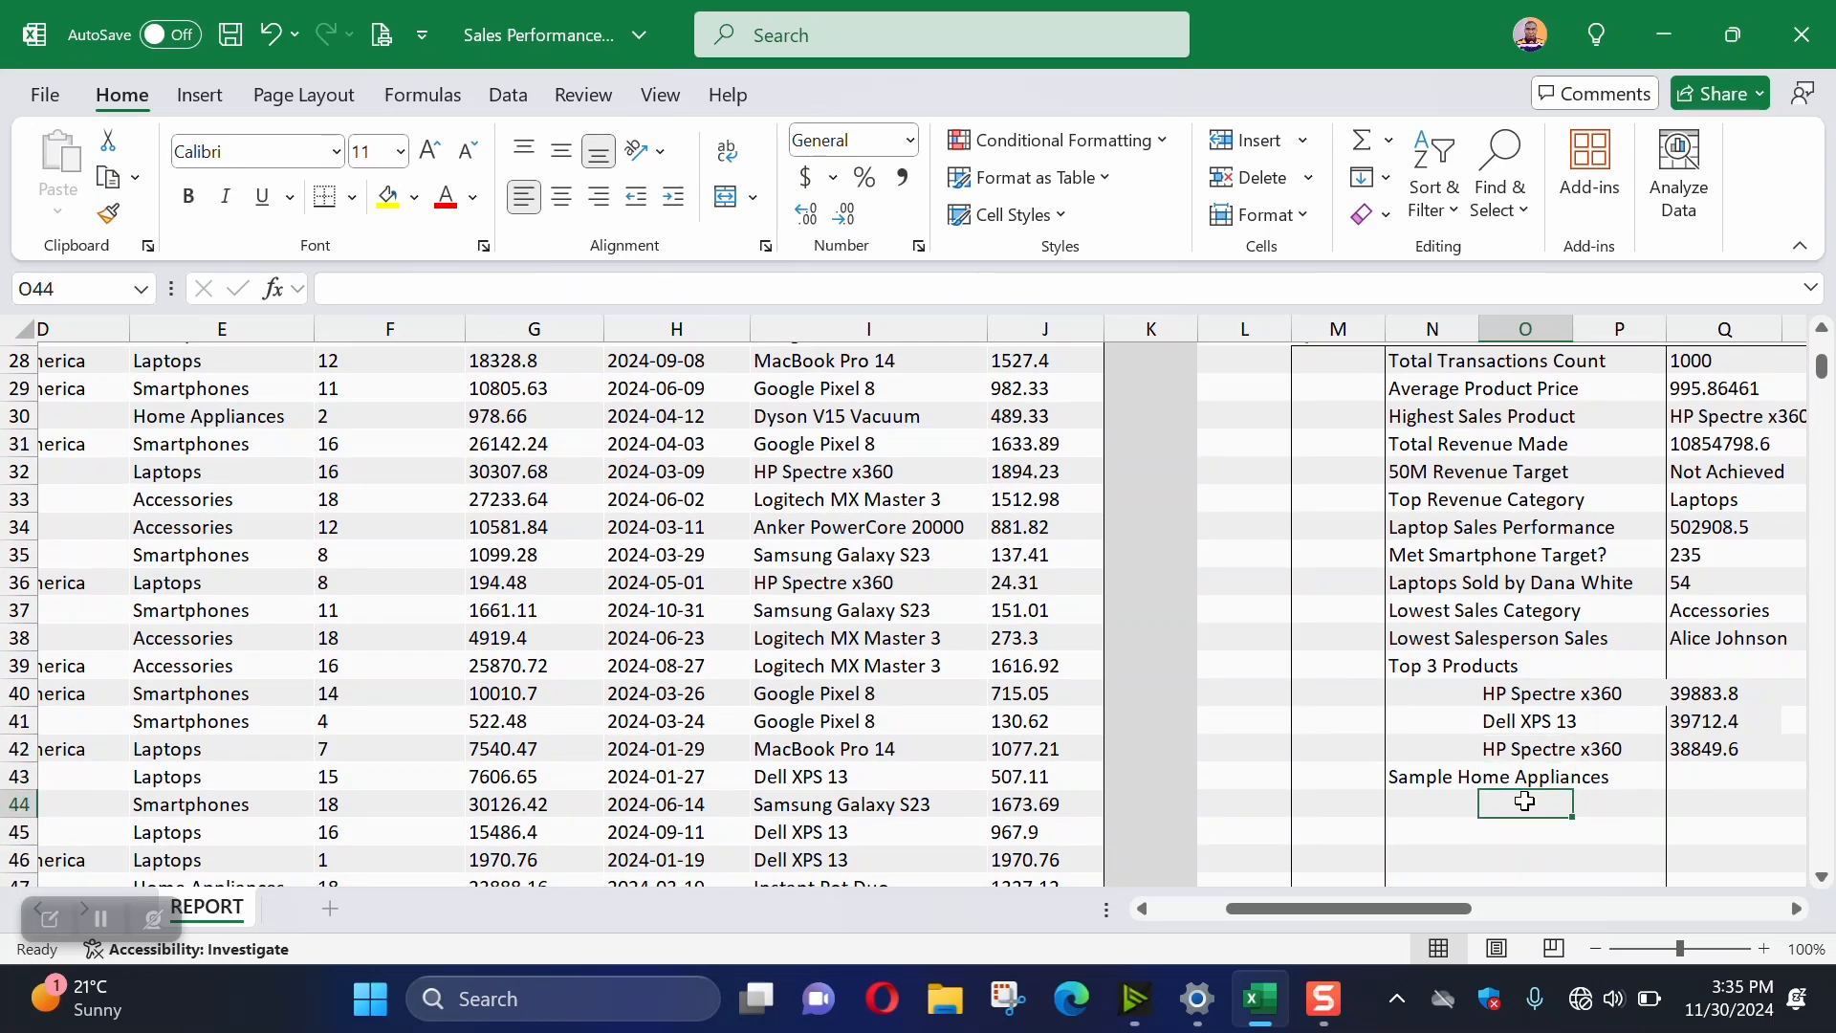
click(1518, 752)
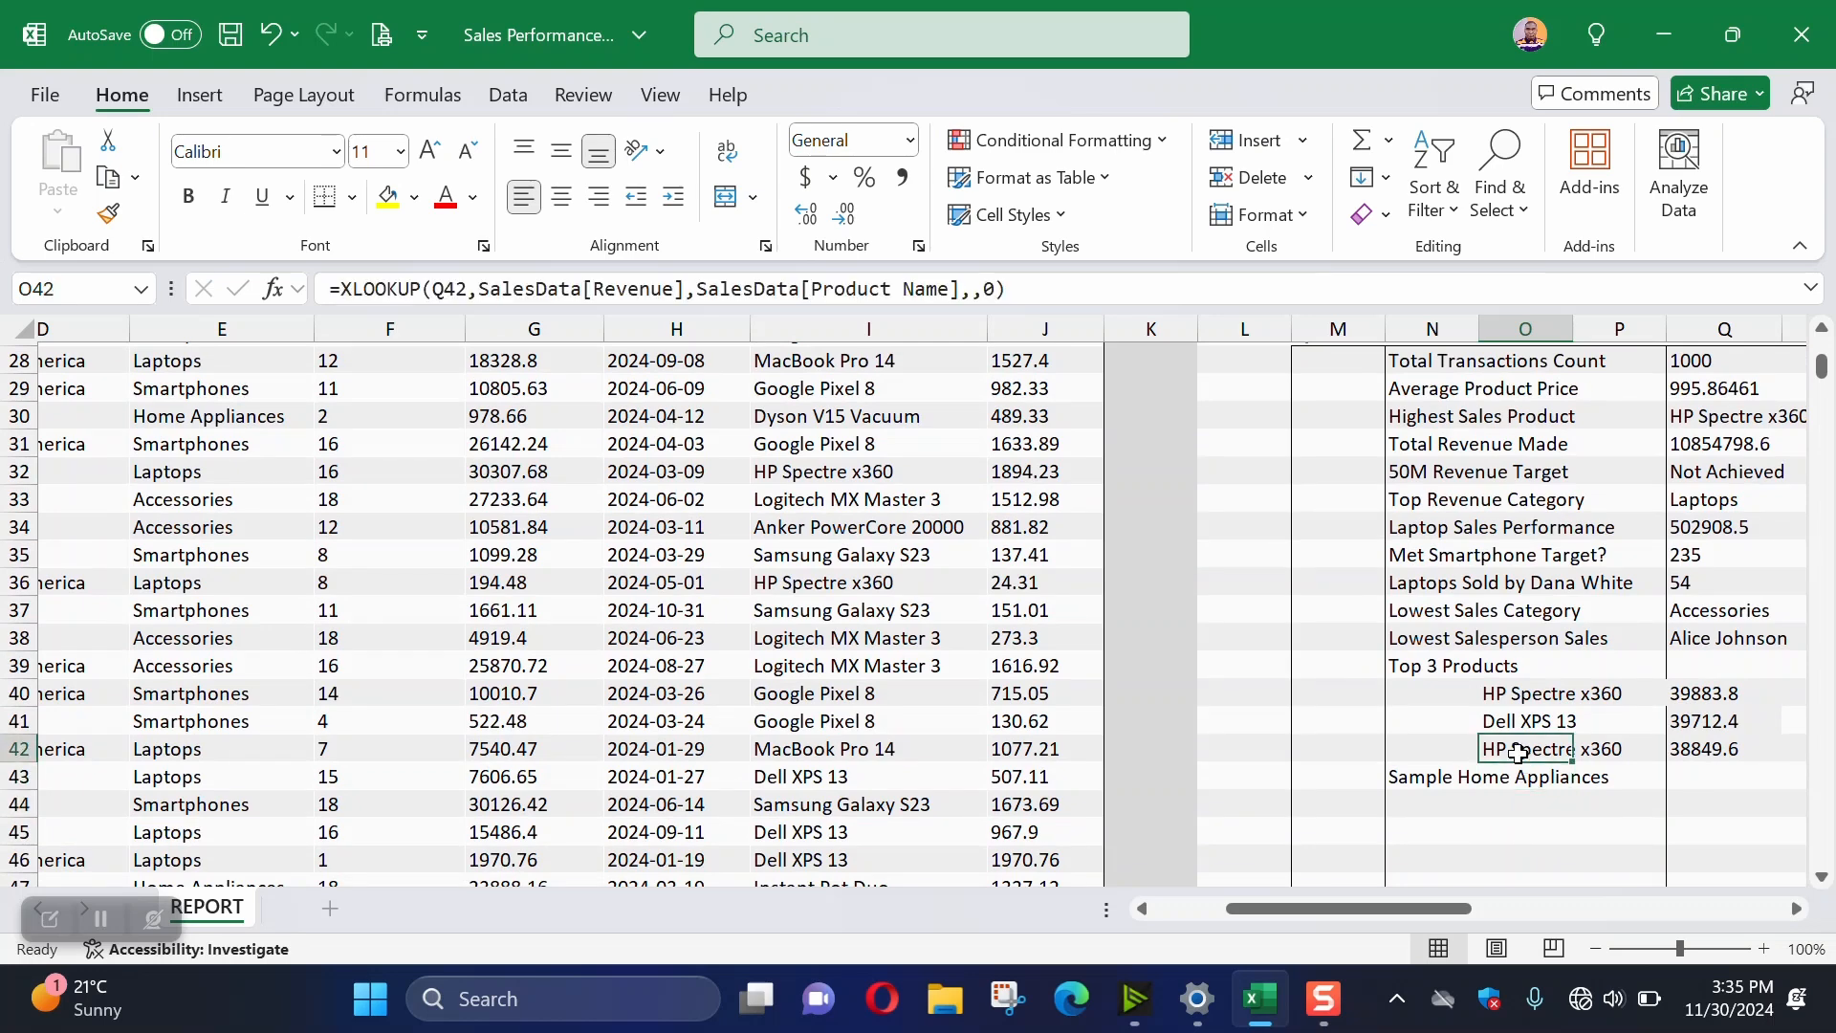
click(1509, 826)
click(1515, 694)
drag(1515, 695, 1721, 694)
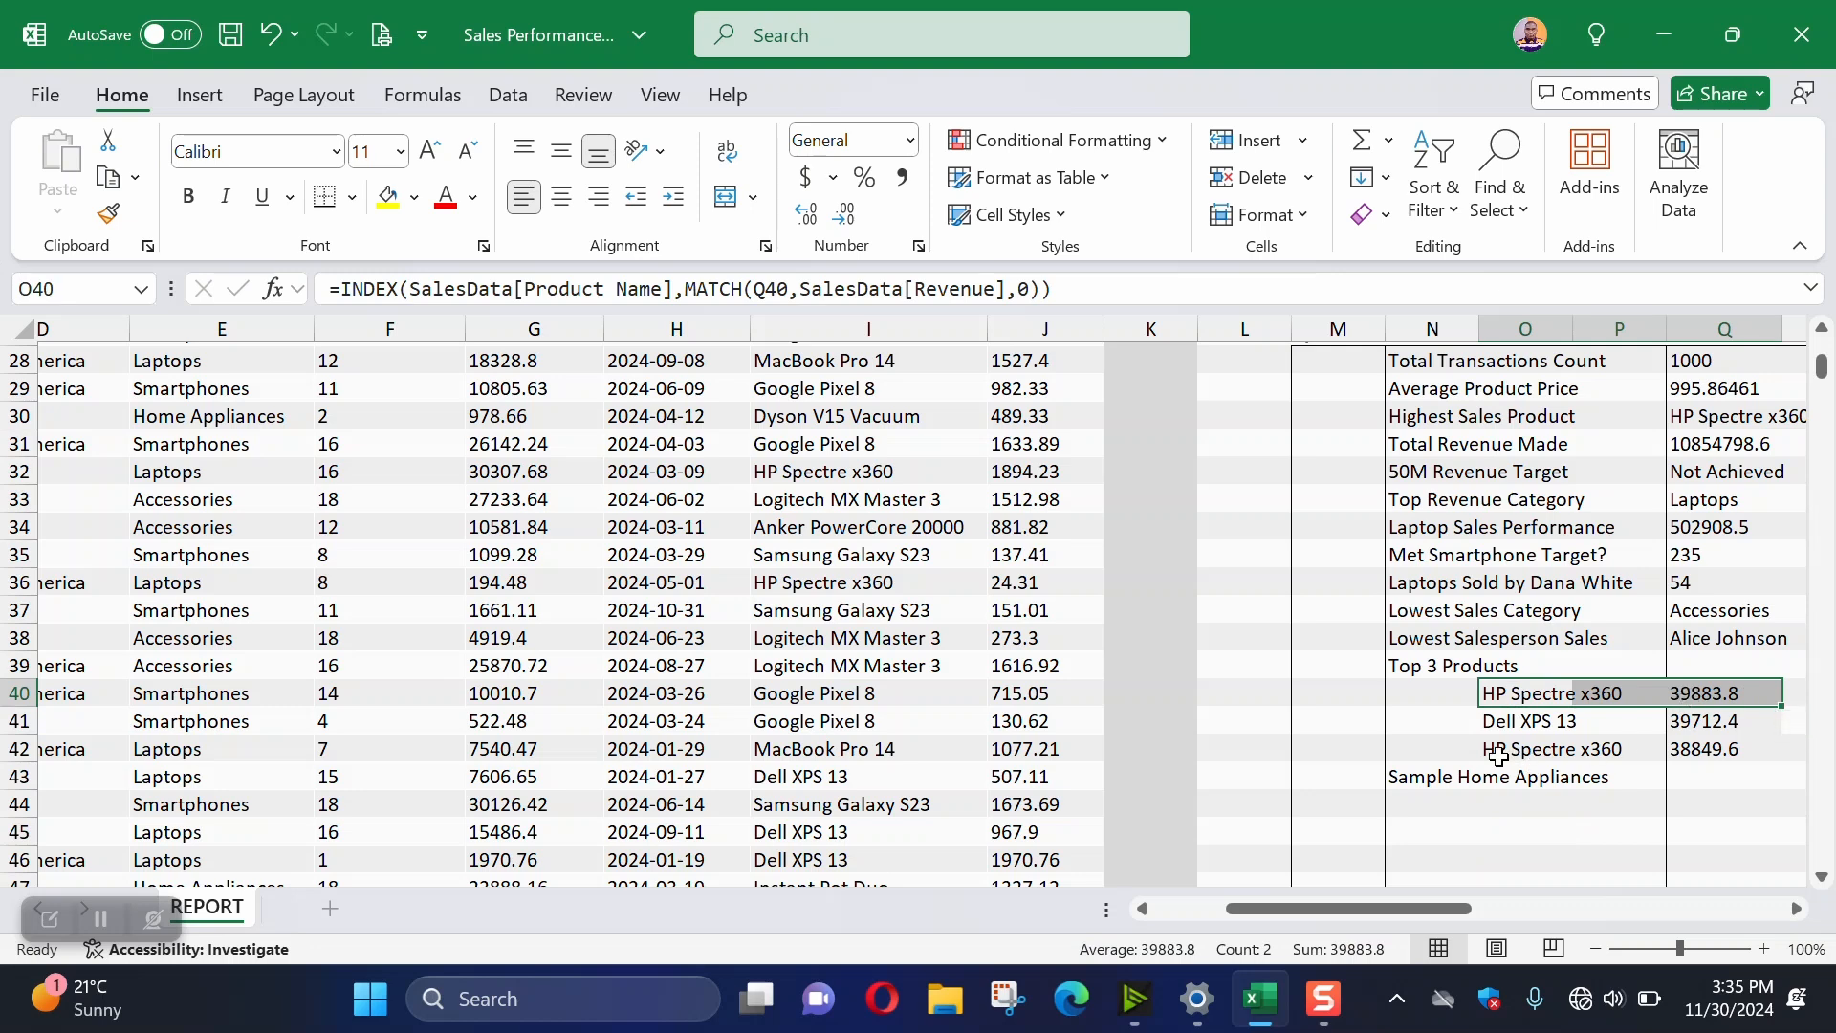
drag(1520, 749, 1726, 750)
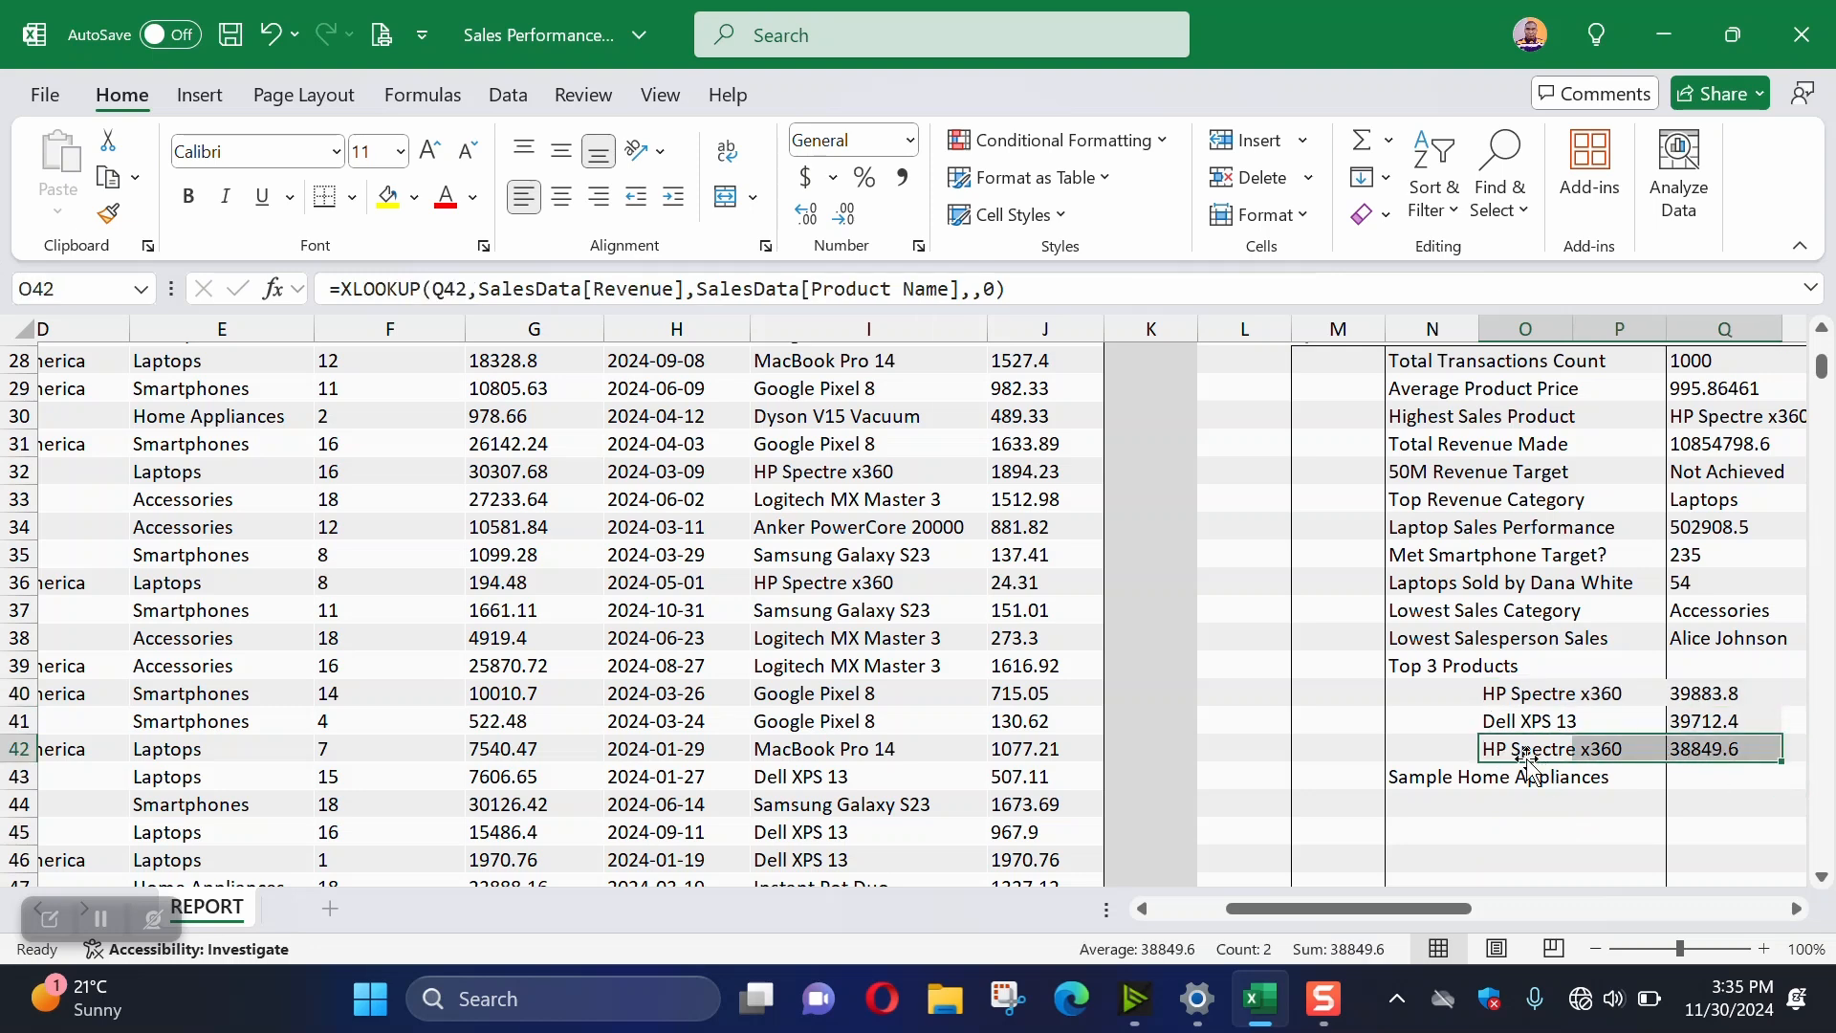
drag(1511, 692, 1717, 750)
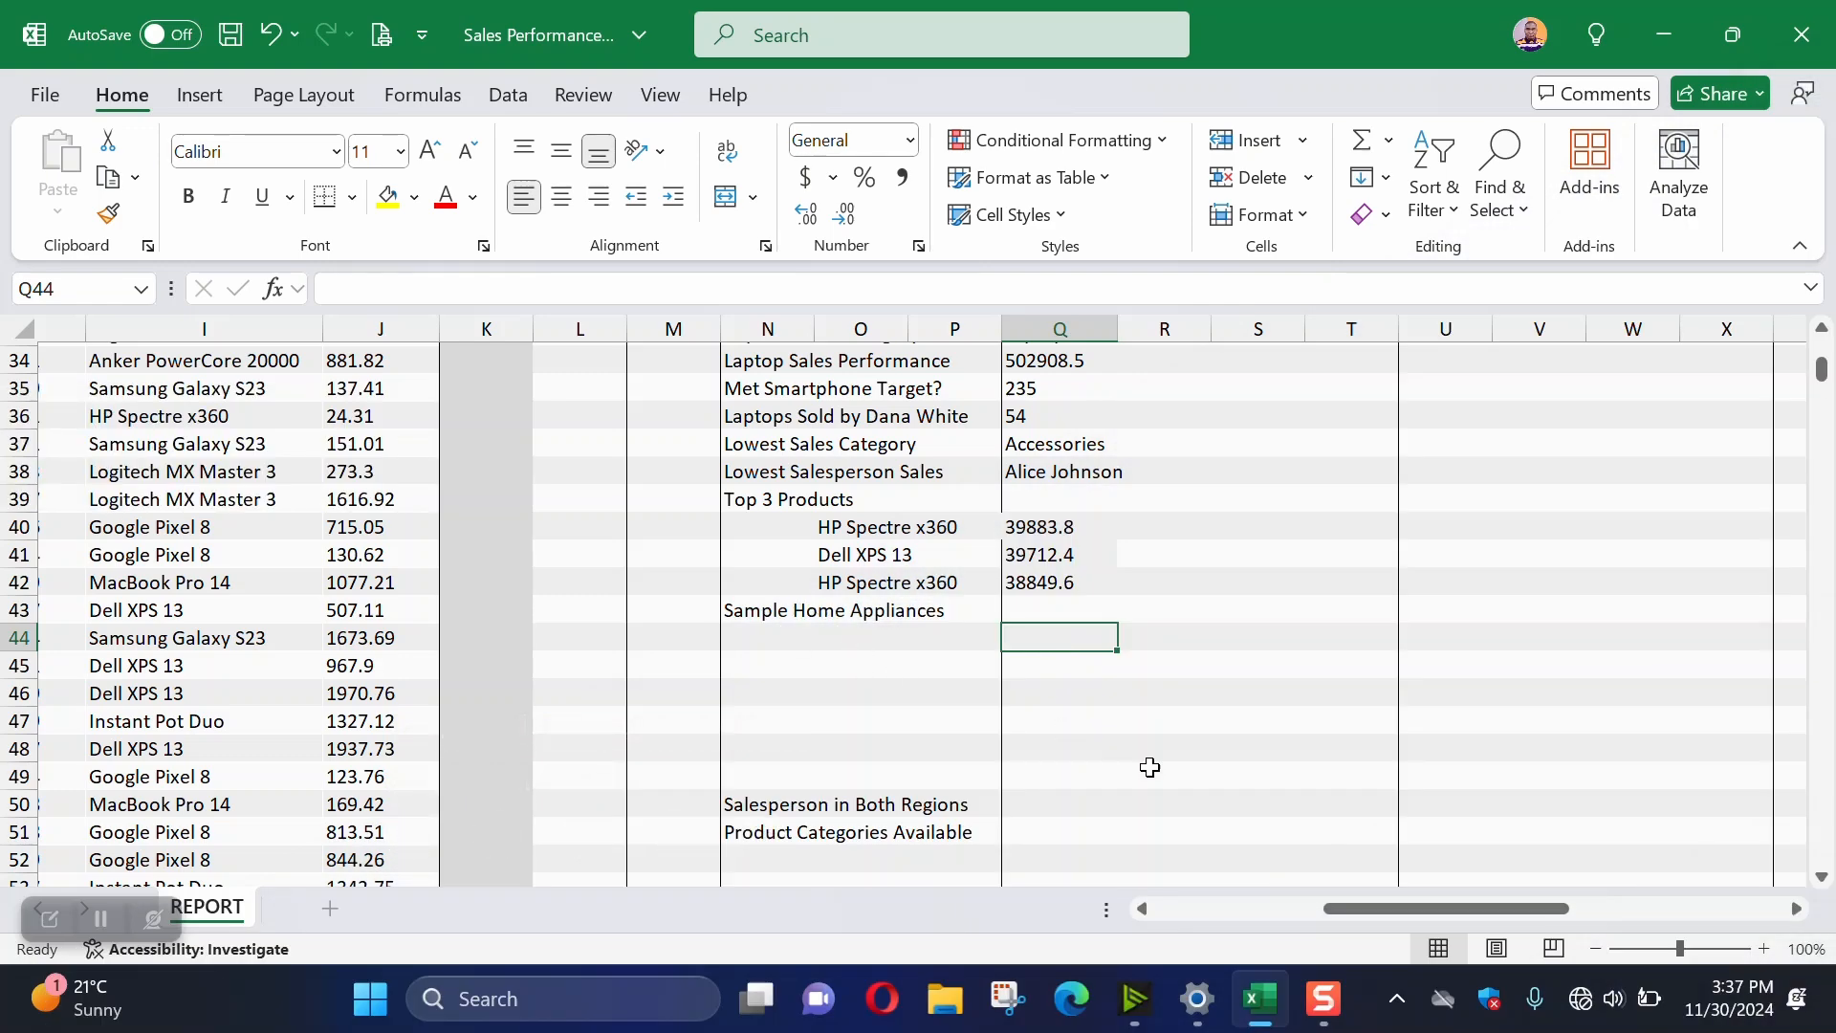
Check the home appliances sample question and start a FILTER formula in O45, under Sample Home Appliances
drag(1346, 908, 1517, 899)
scroll(1008, 683, up, 5)
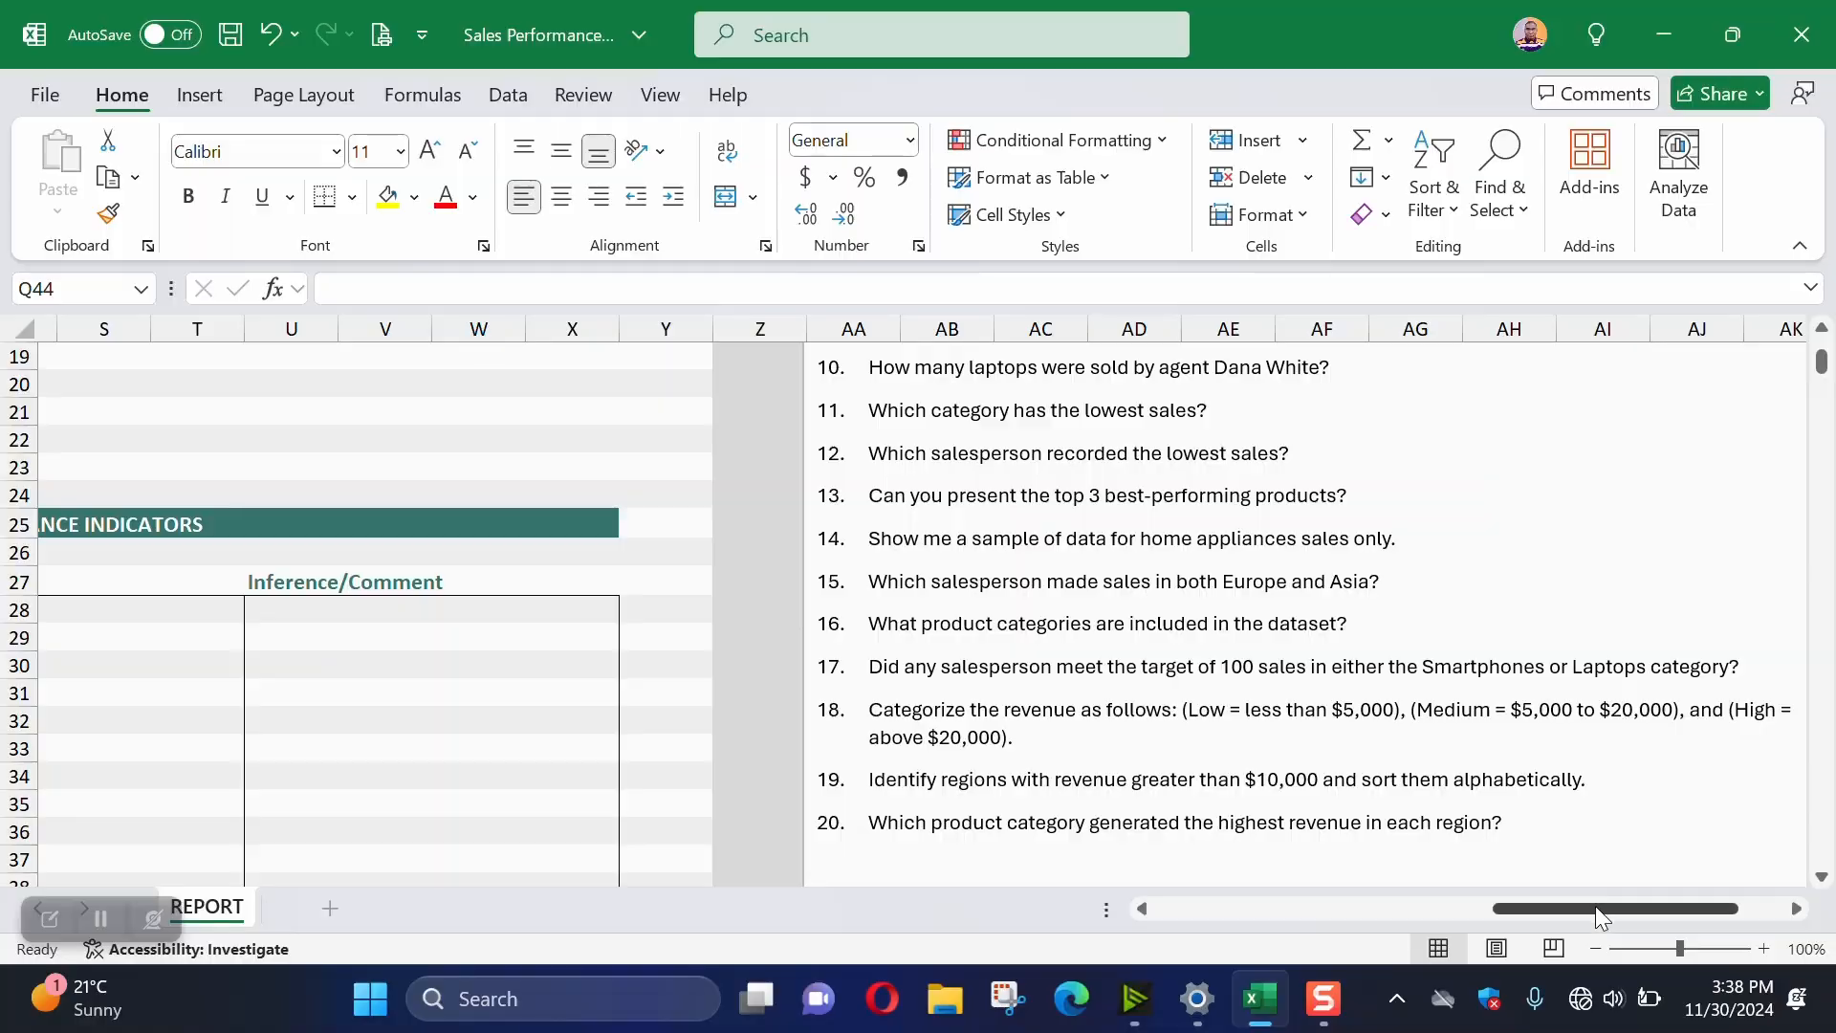
drag(1595, 904, 1407, 894)
scroll(1154, 739, down, 4)
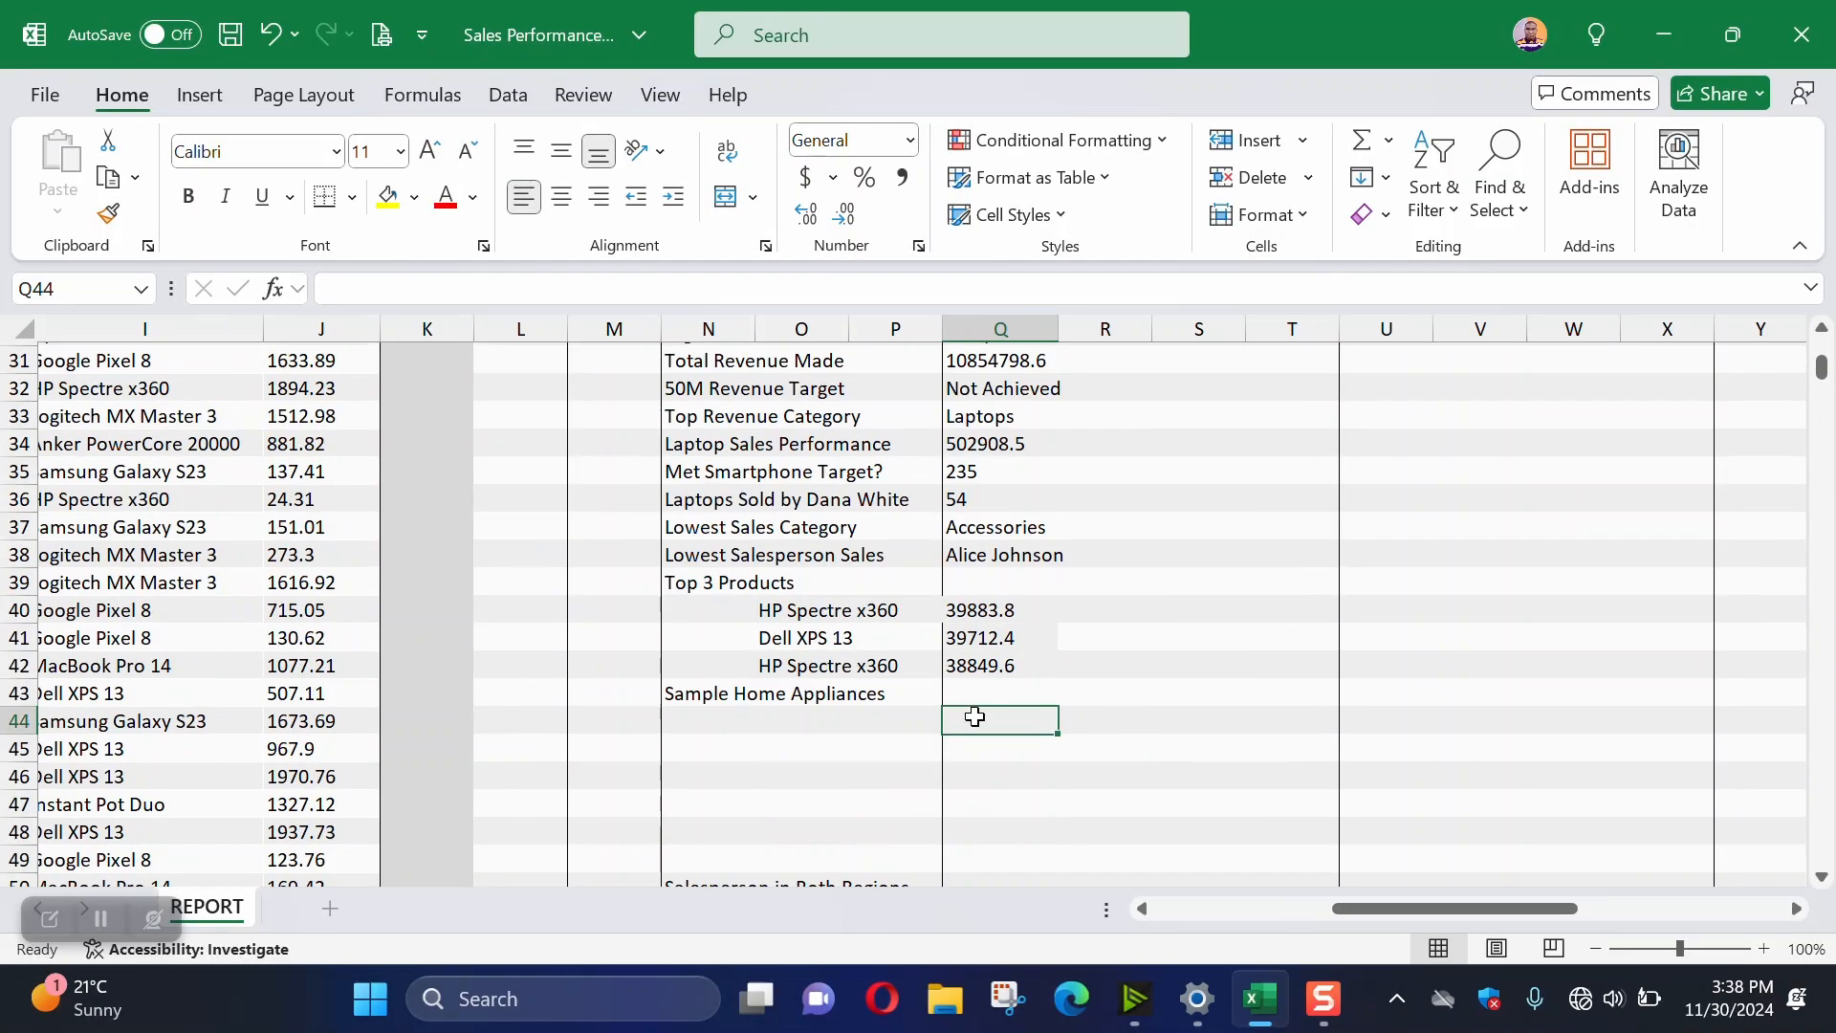
click(767, 721)
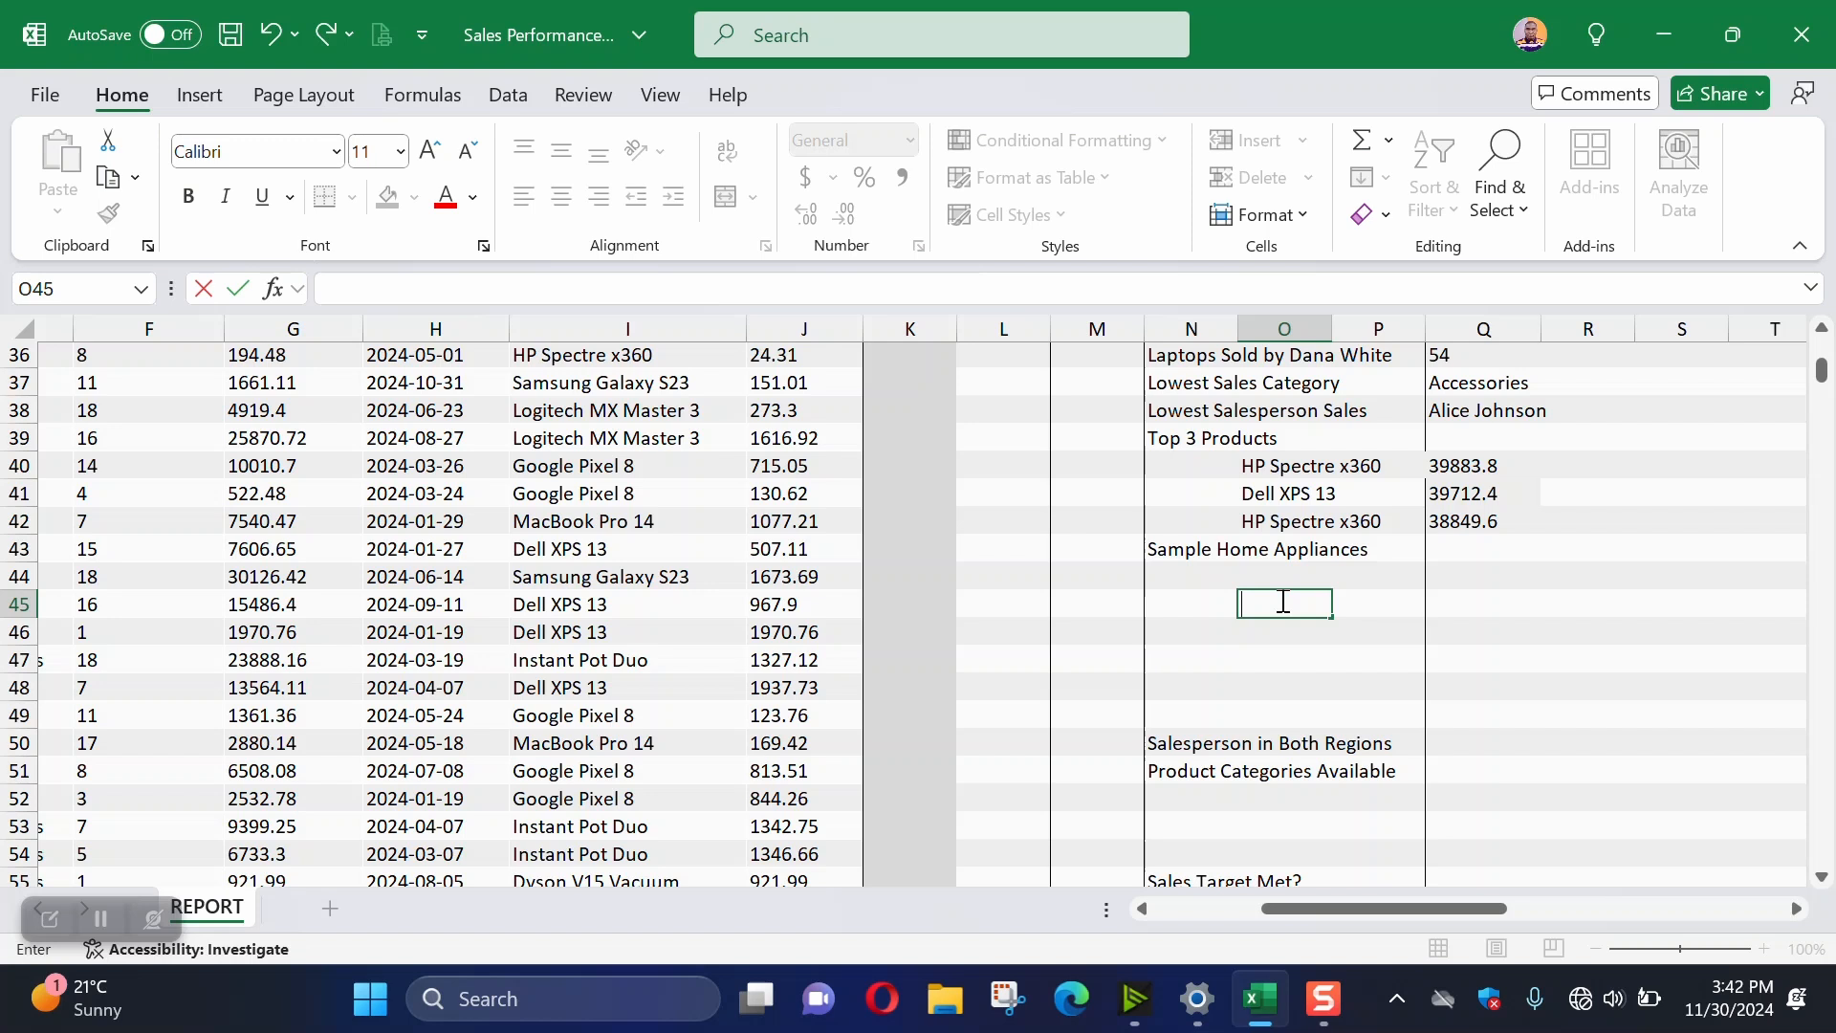
text(=)
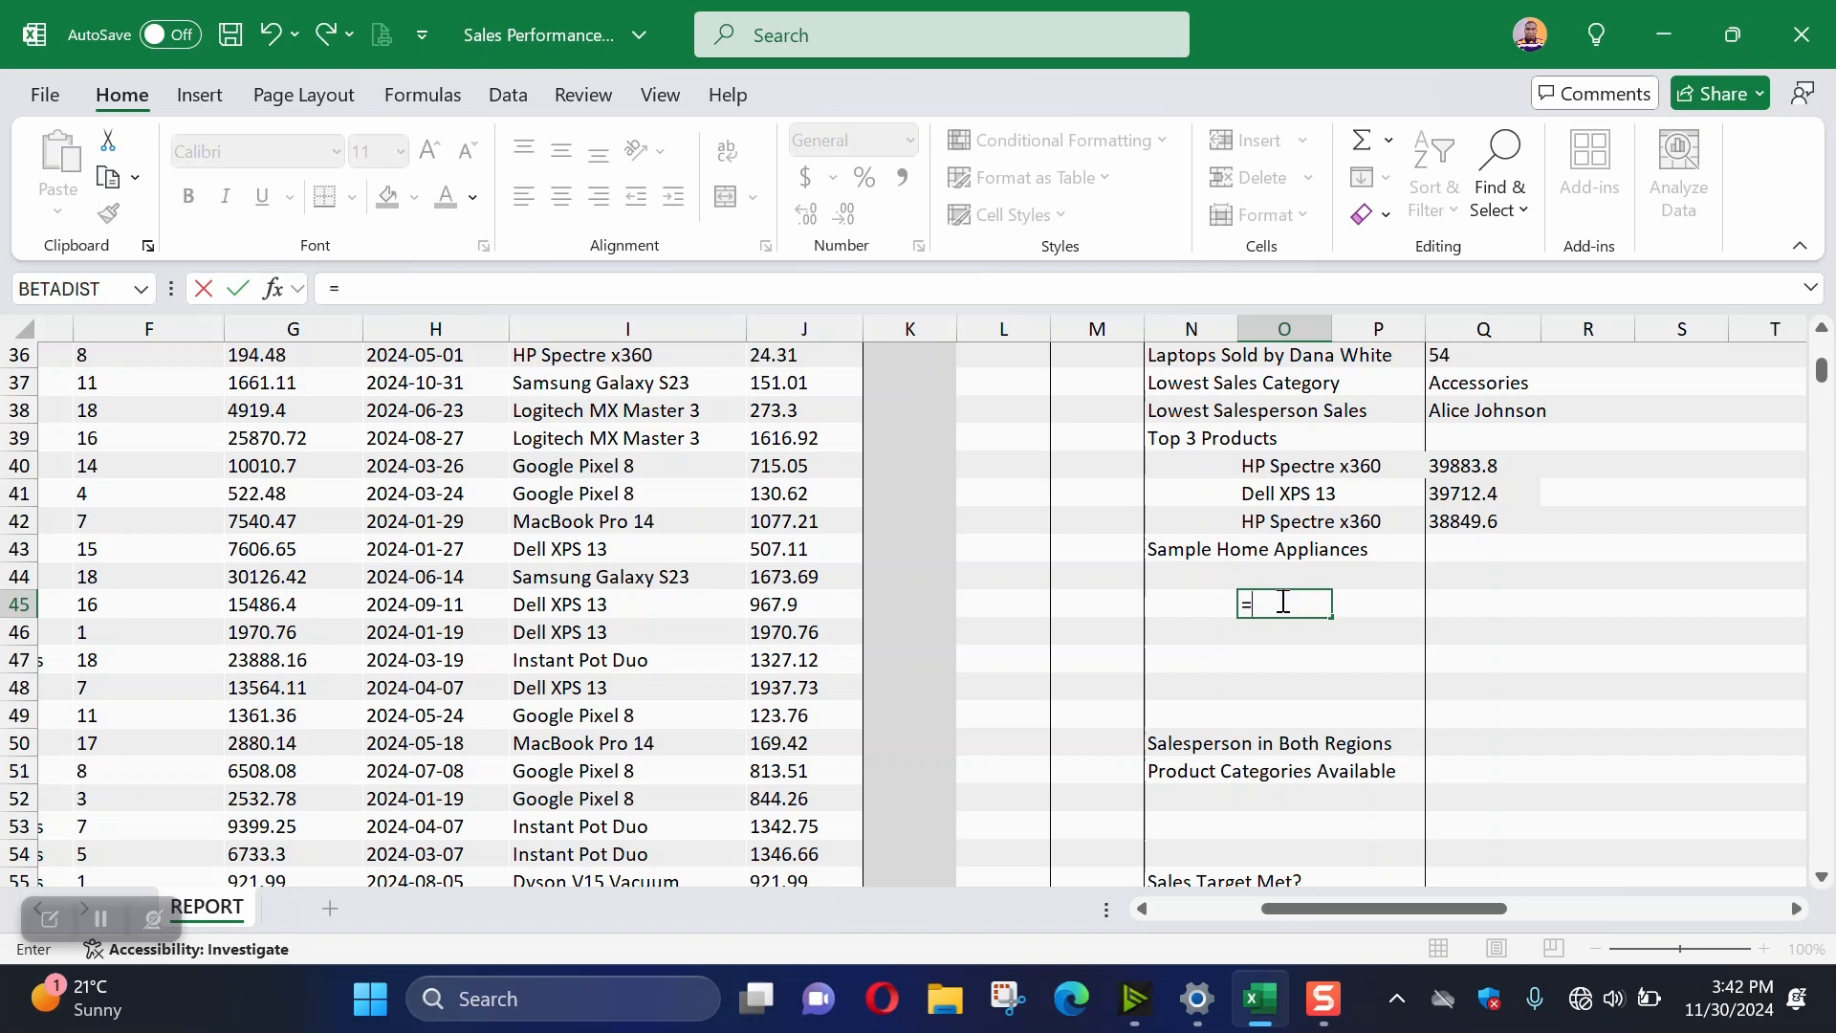
text(FILTER()
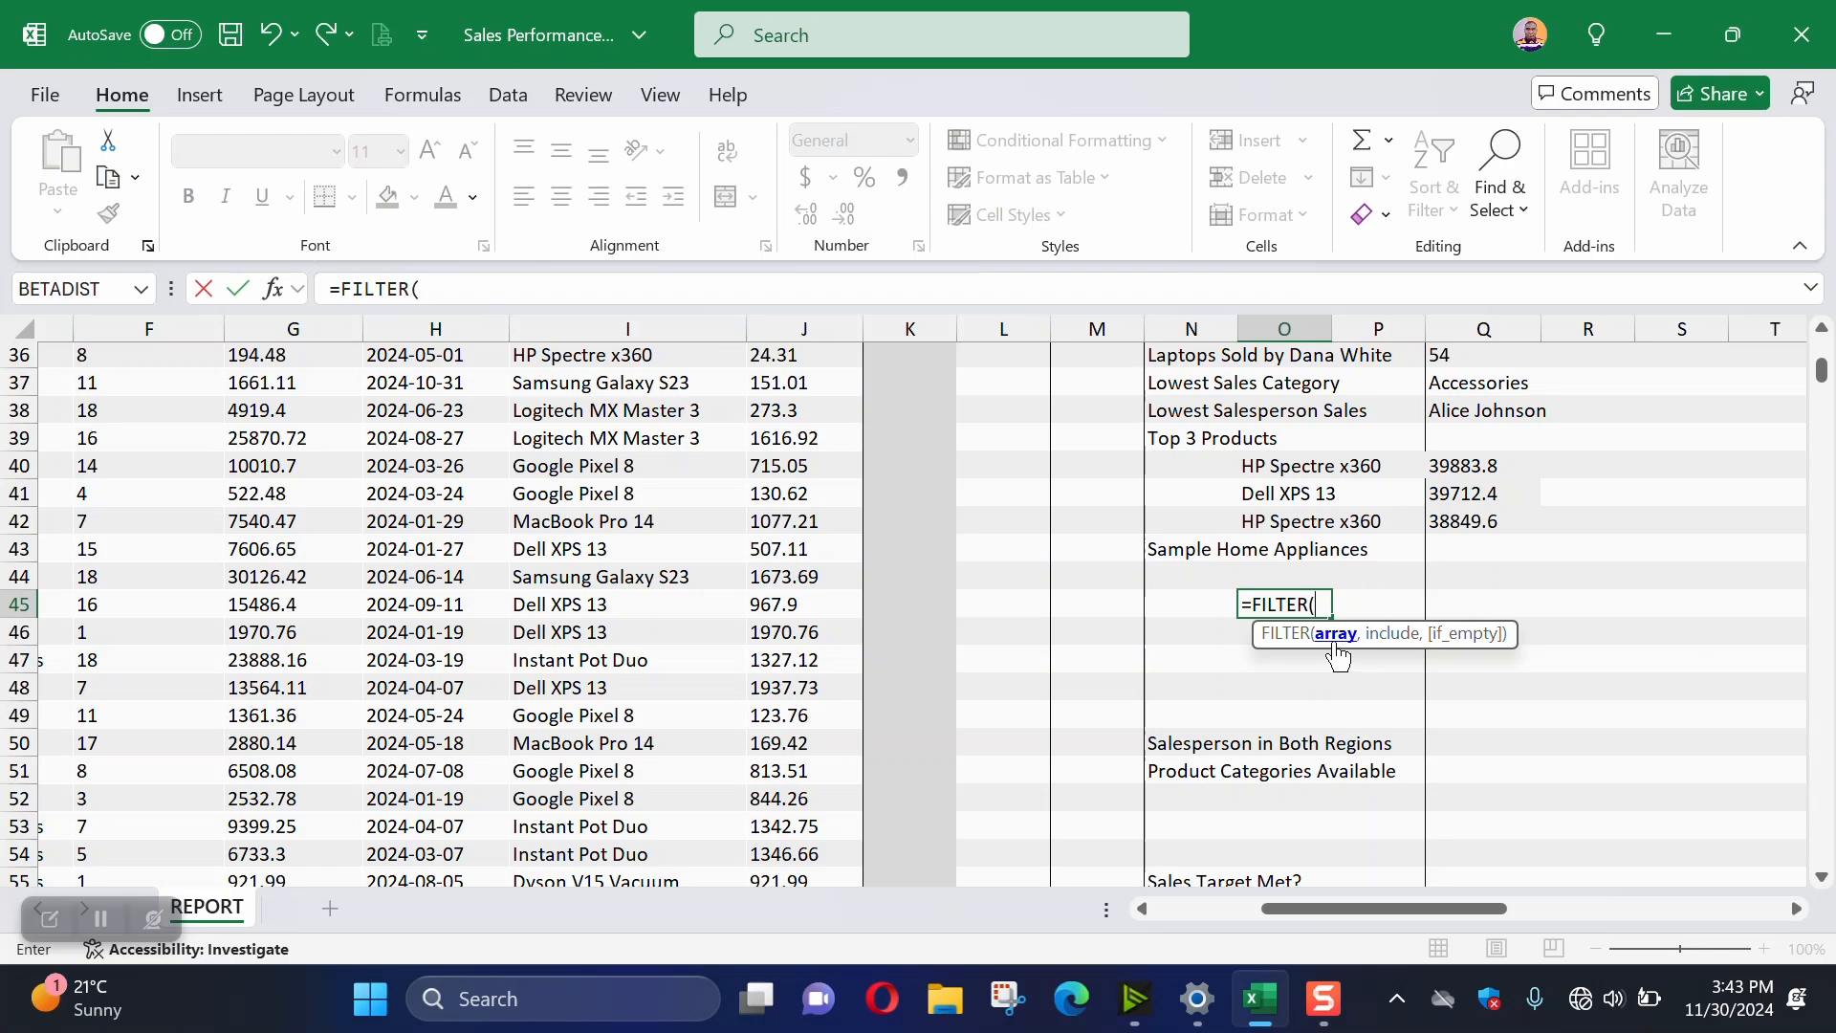
Set the whole SalesData table as the array of the O45 FILTER formula
drag(1364, 909, 1199, 922)
scroll(349, 600, up, 11)
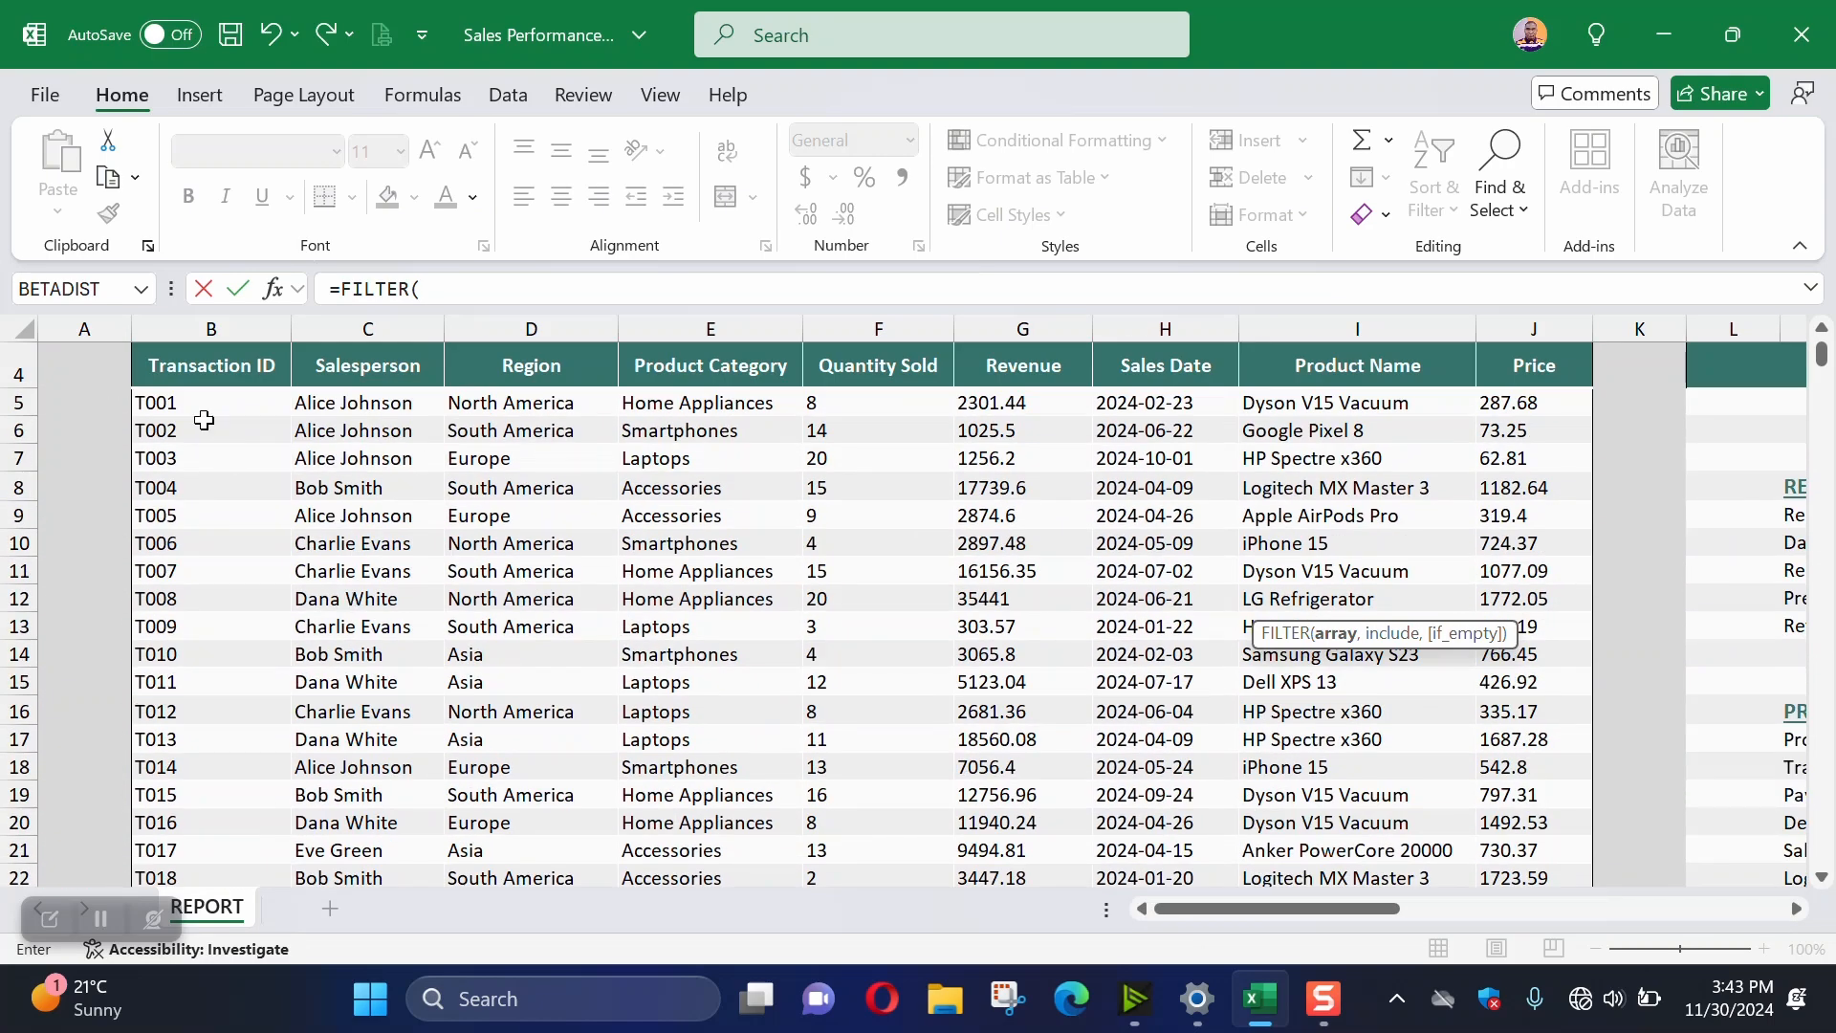
click(182, 402)
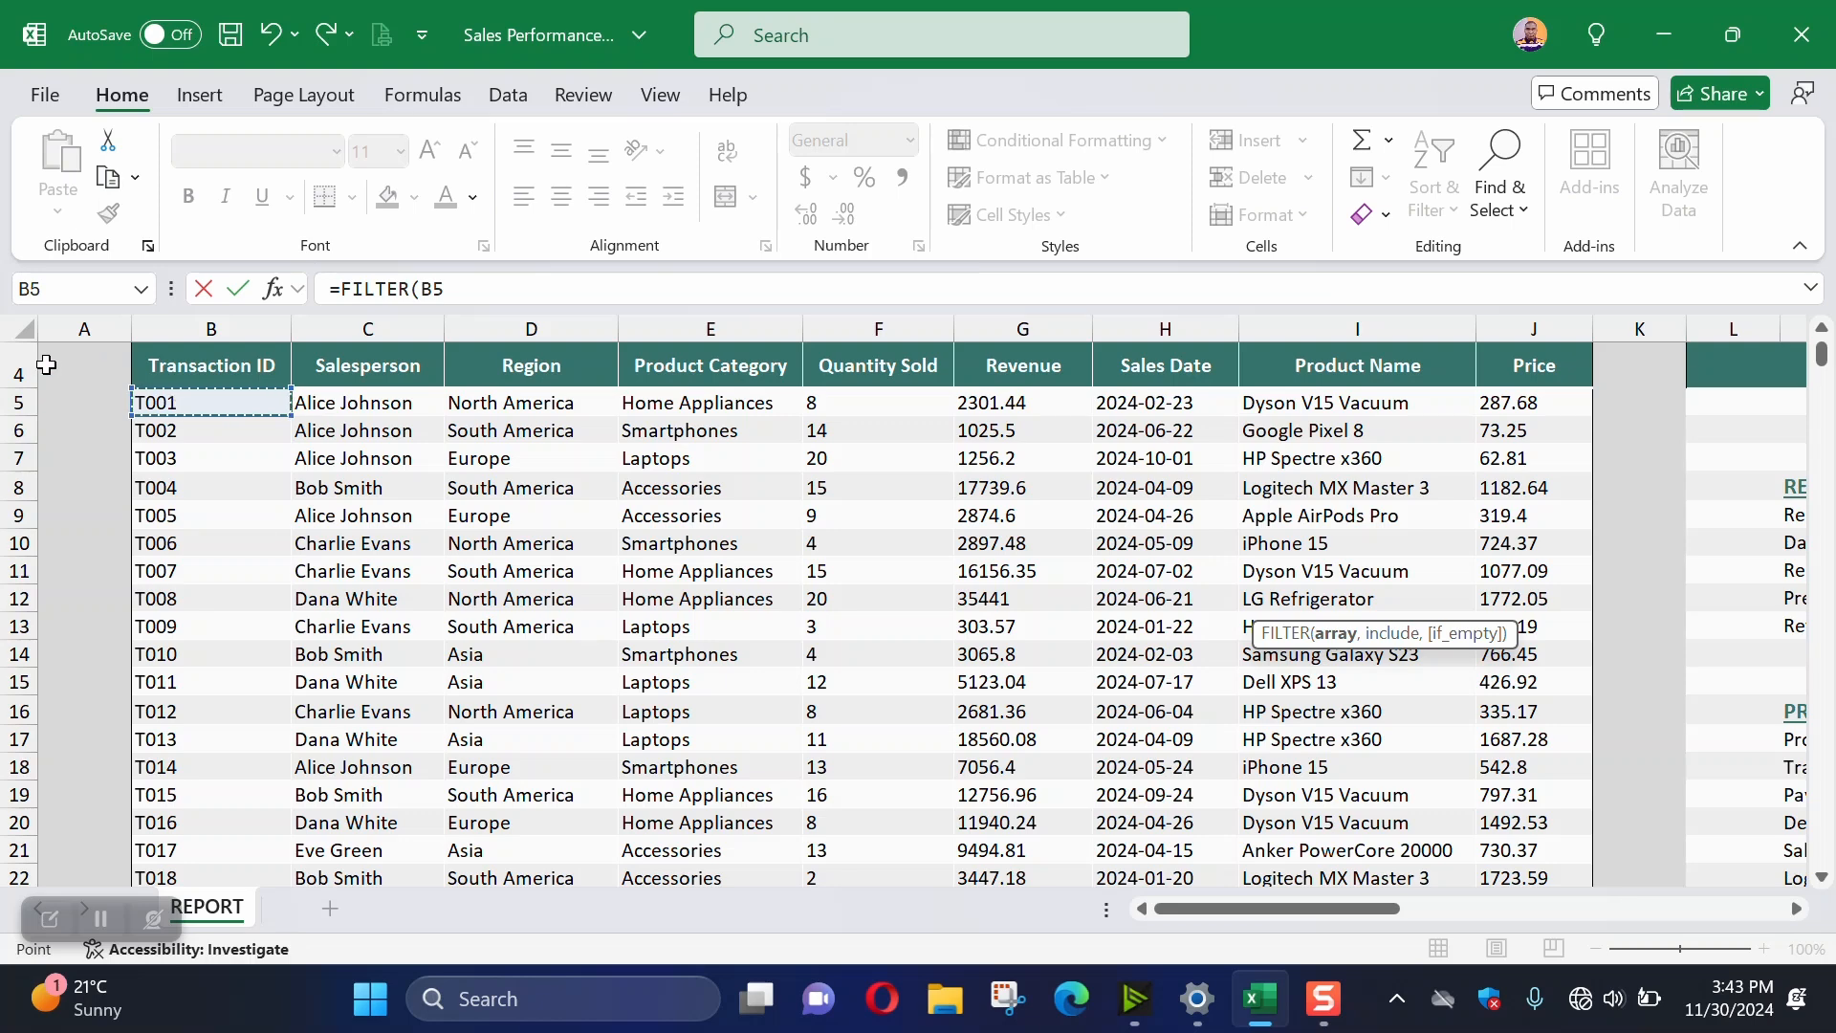
key(ctrl+shift+Right)
key(ctrl+shift+Down)
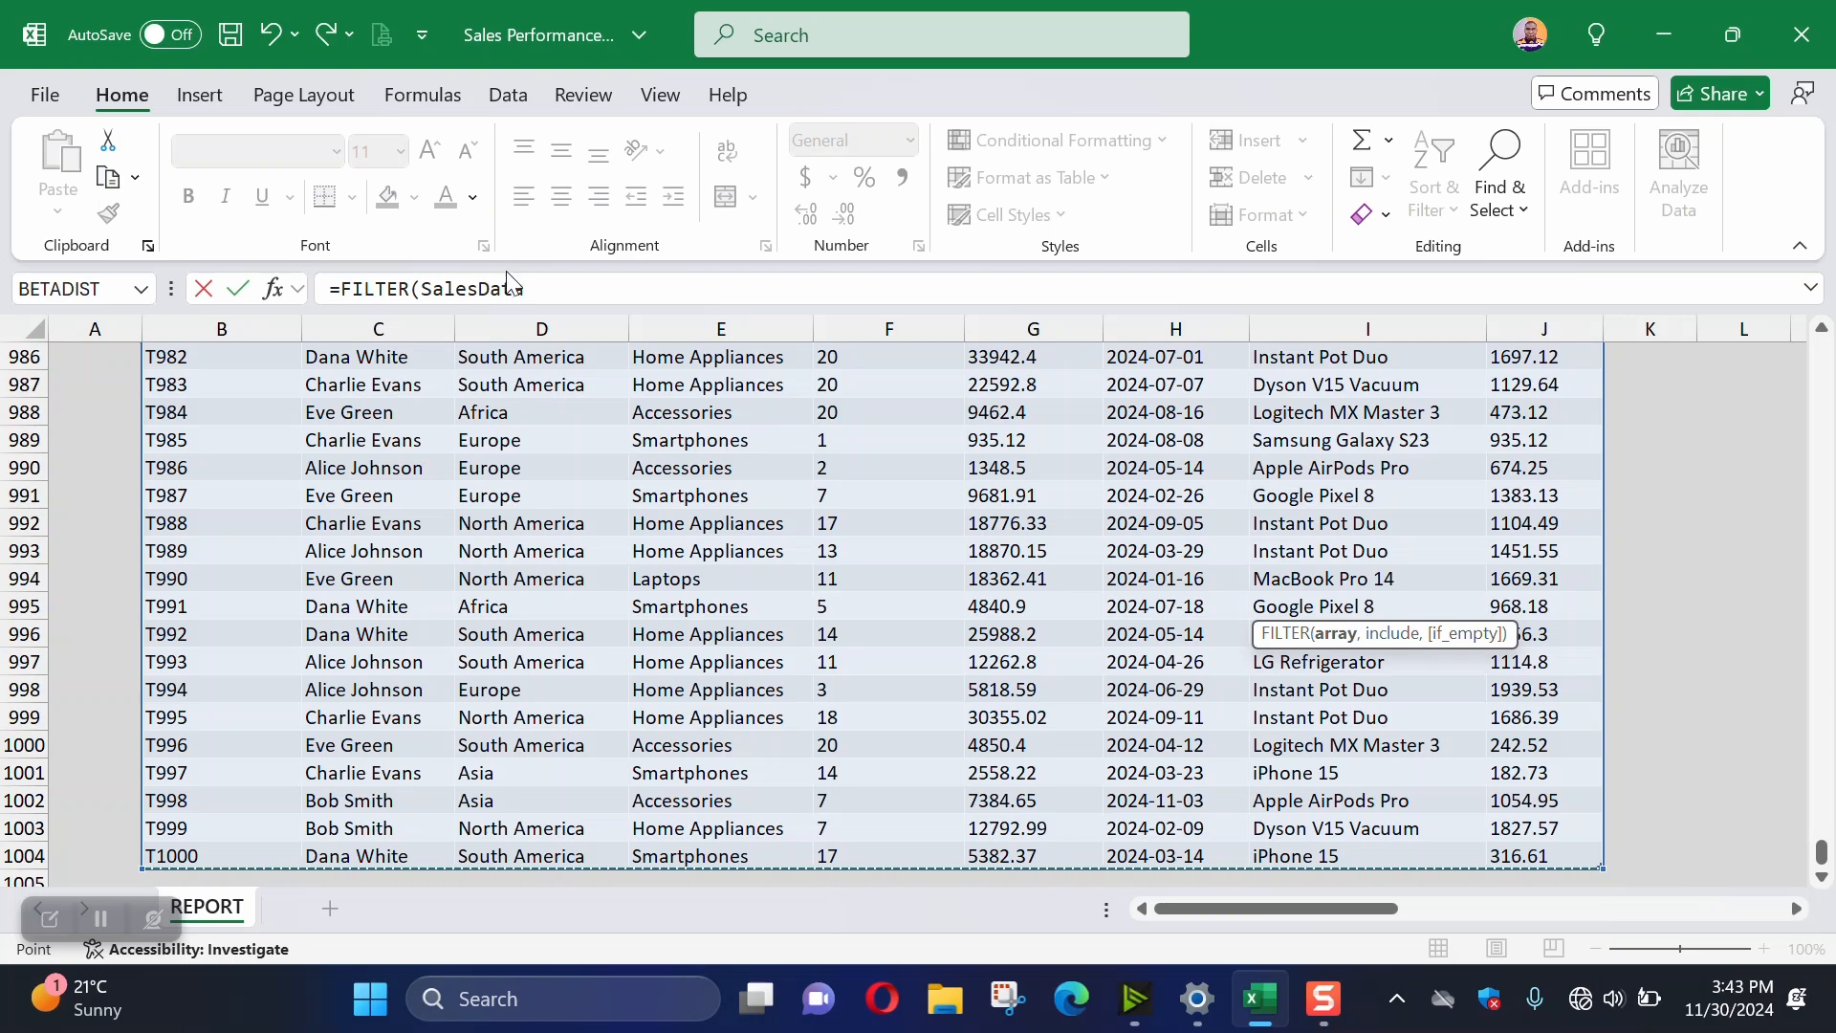
click(560, 296)
text(,)
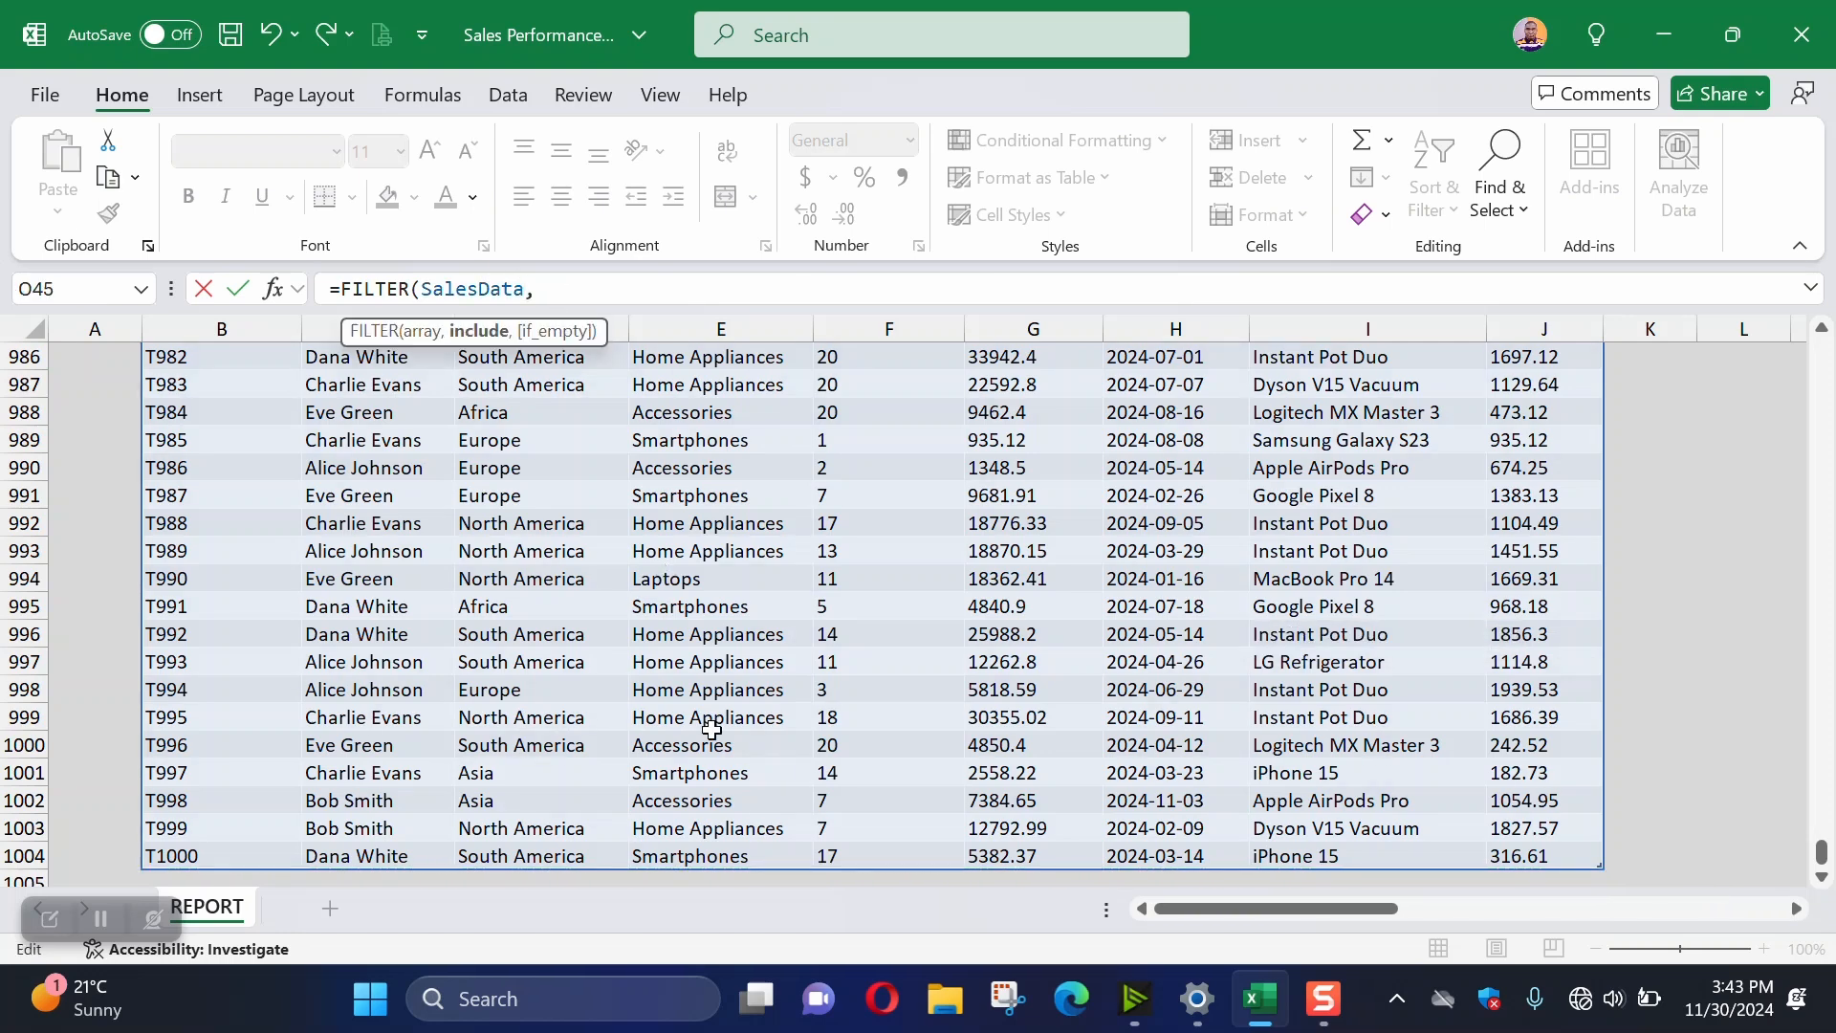
Set the FILTER include condition to SalesData[Product Category]=E5 and close the function's parenthesis
click(697, 857)
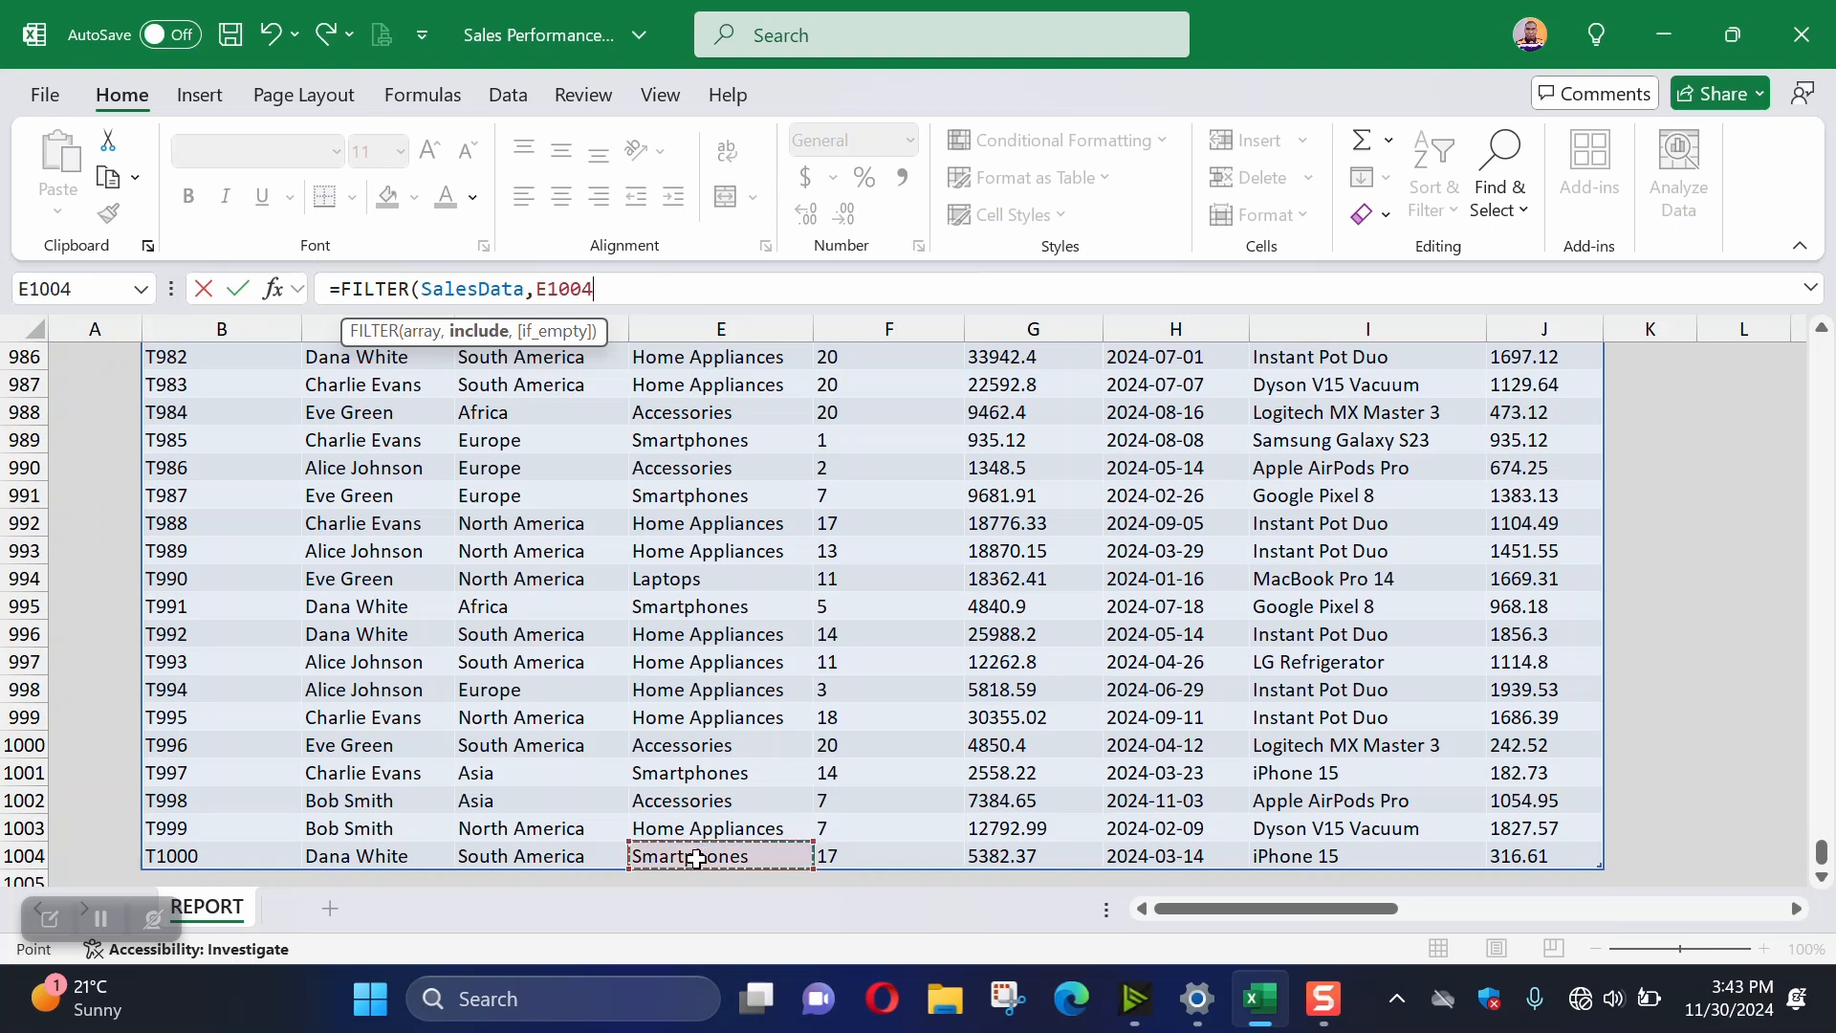
key(ctrl+shift+Up)
key(shift+Down)
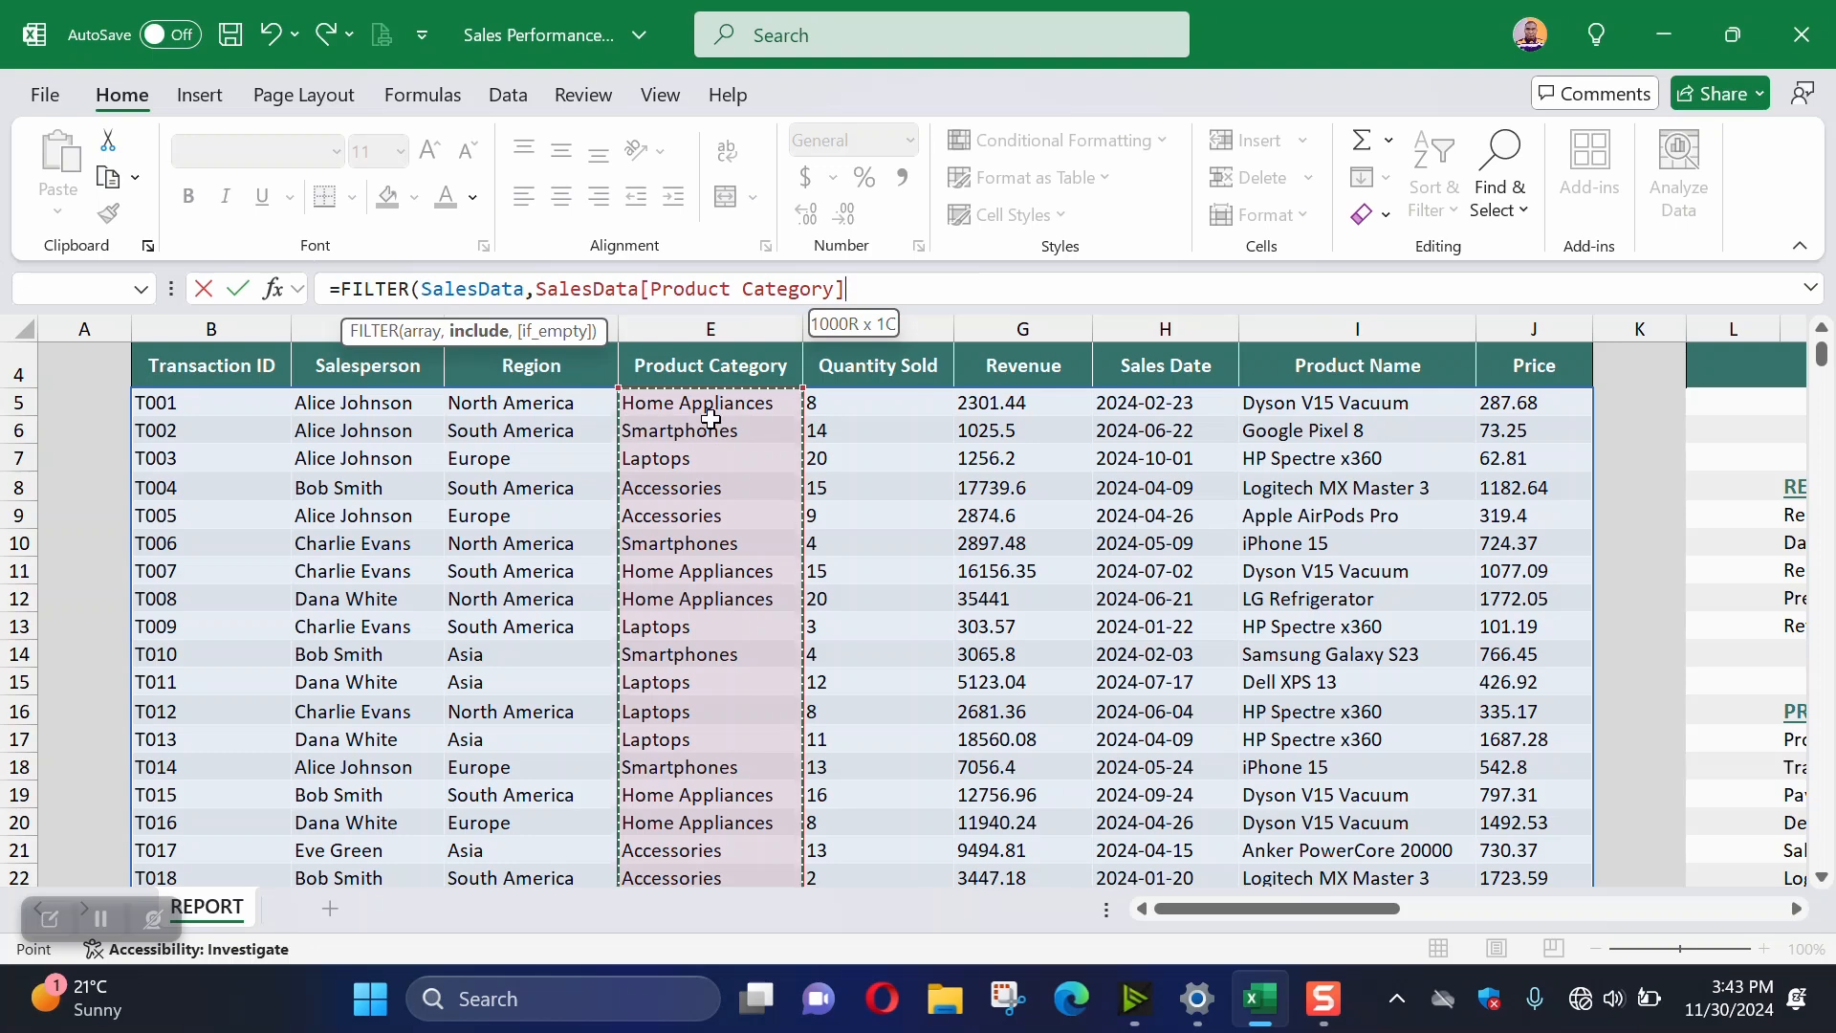
text(=)
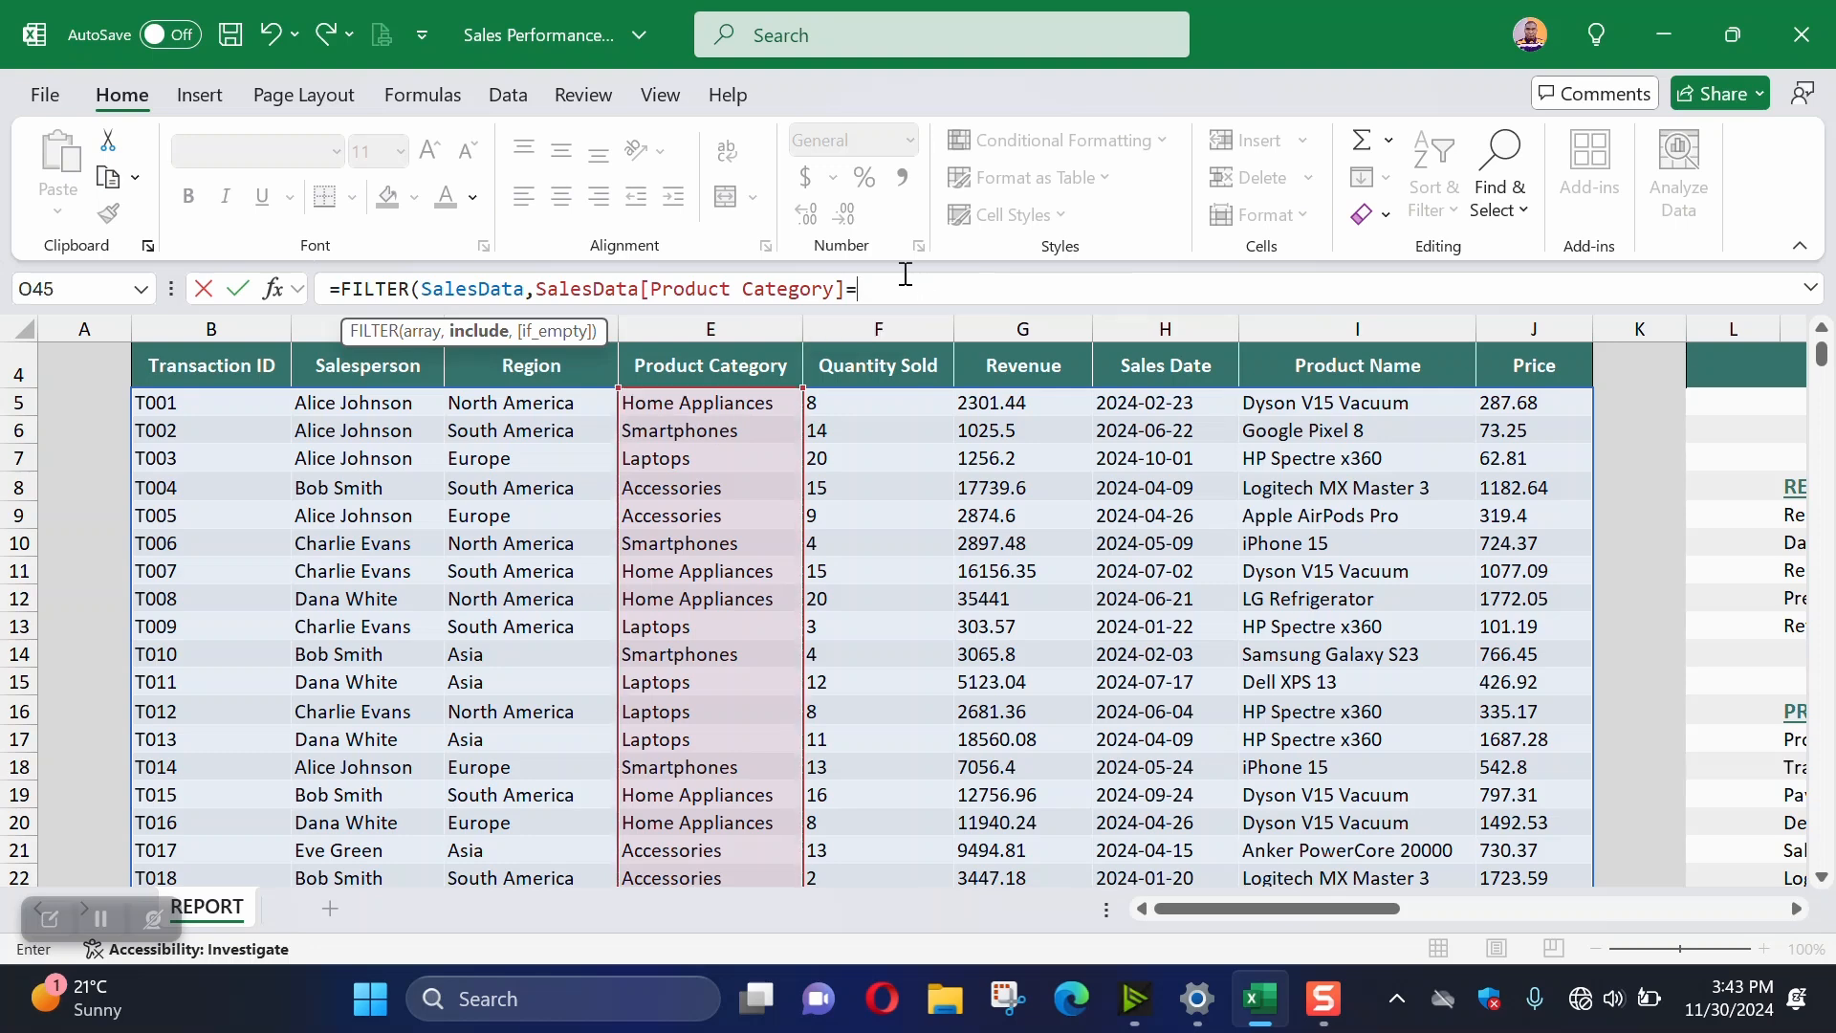
click(706, 403)
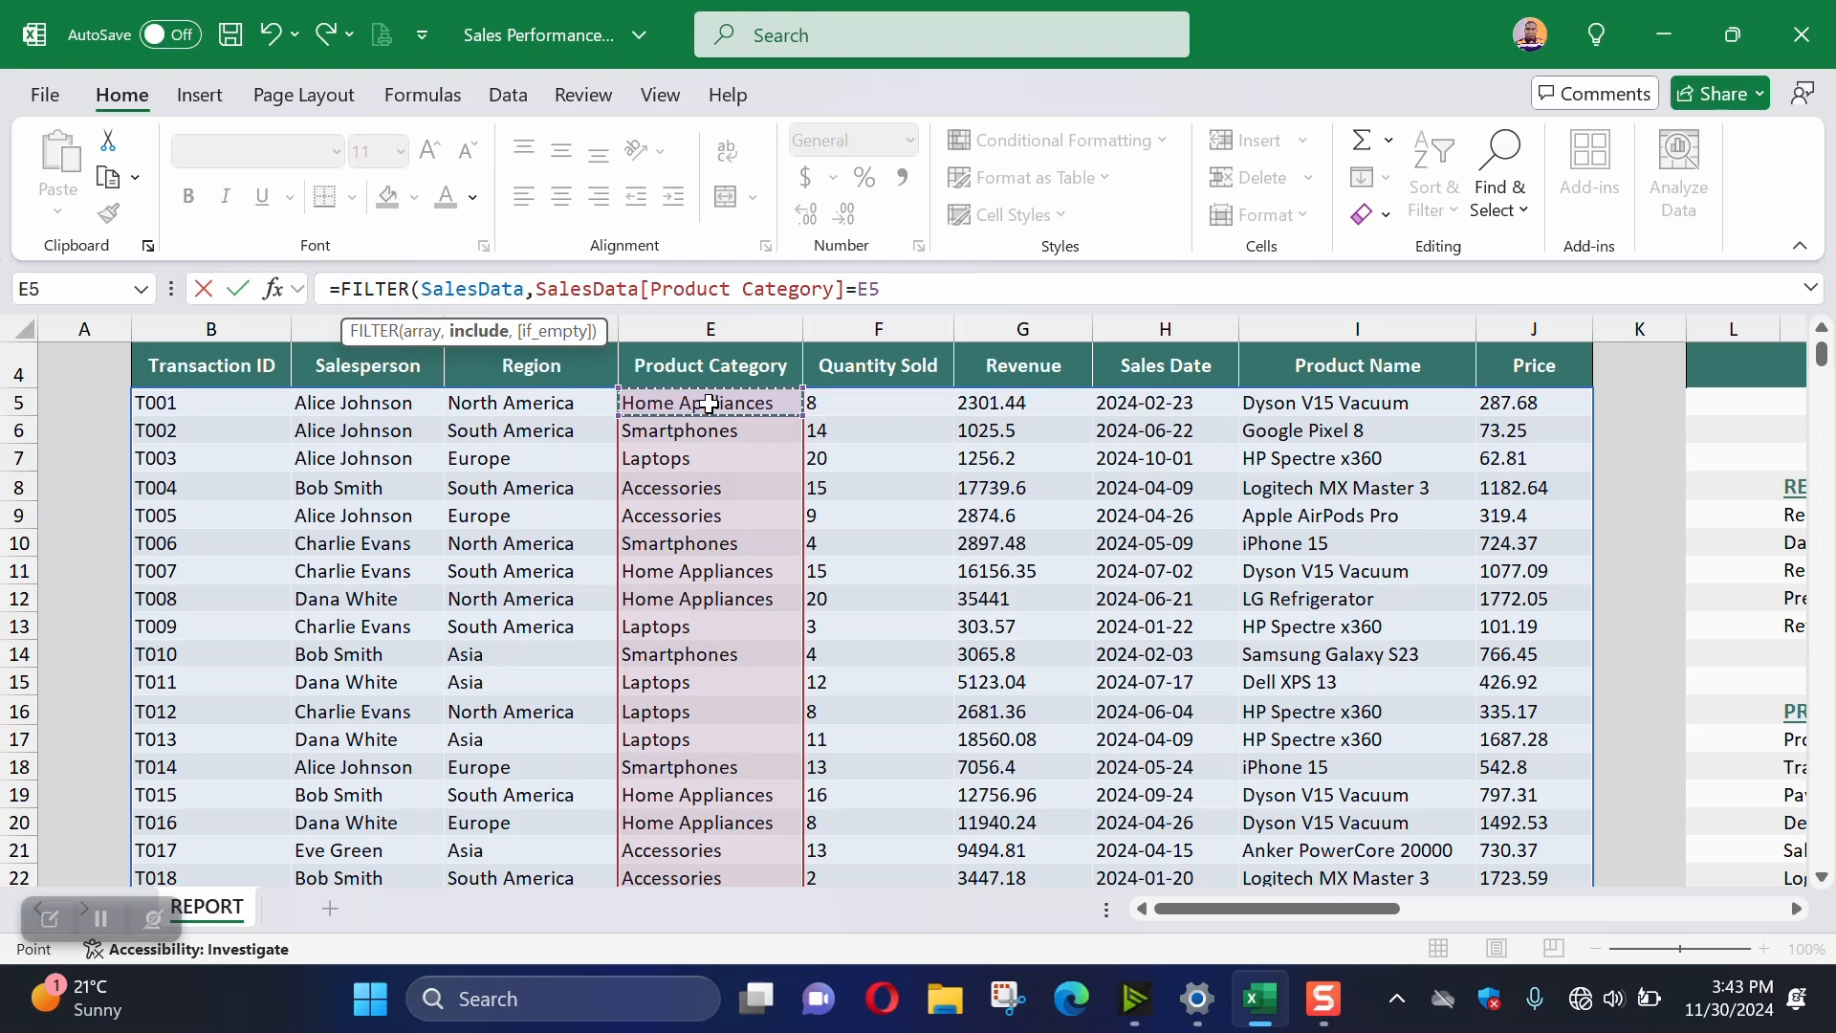
text())
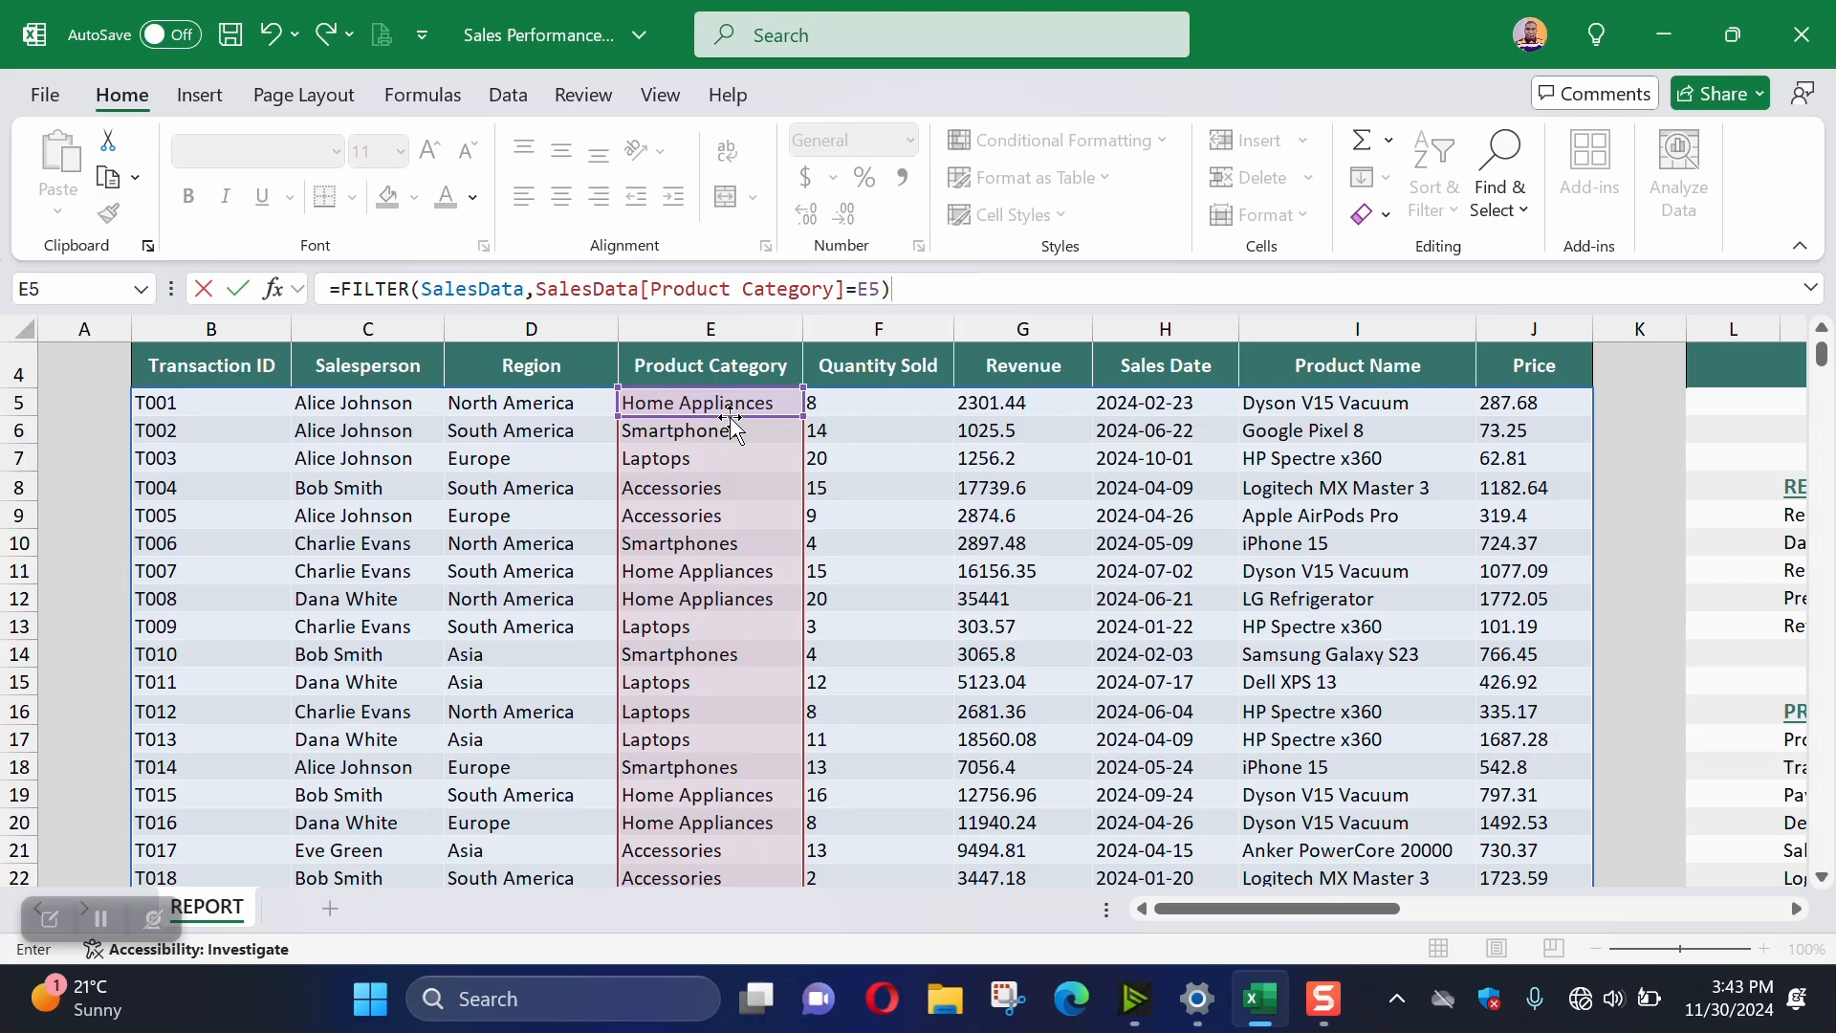
Wrap the O45 FILTER formula in a TAKE function that returns 5 rows, and commit it
drag(1233, 911, 1388, 909)
scroll(1222, 746, down, 11)
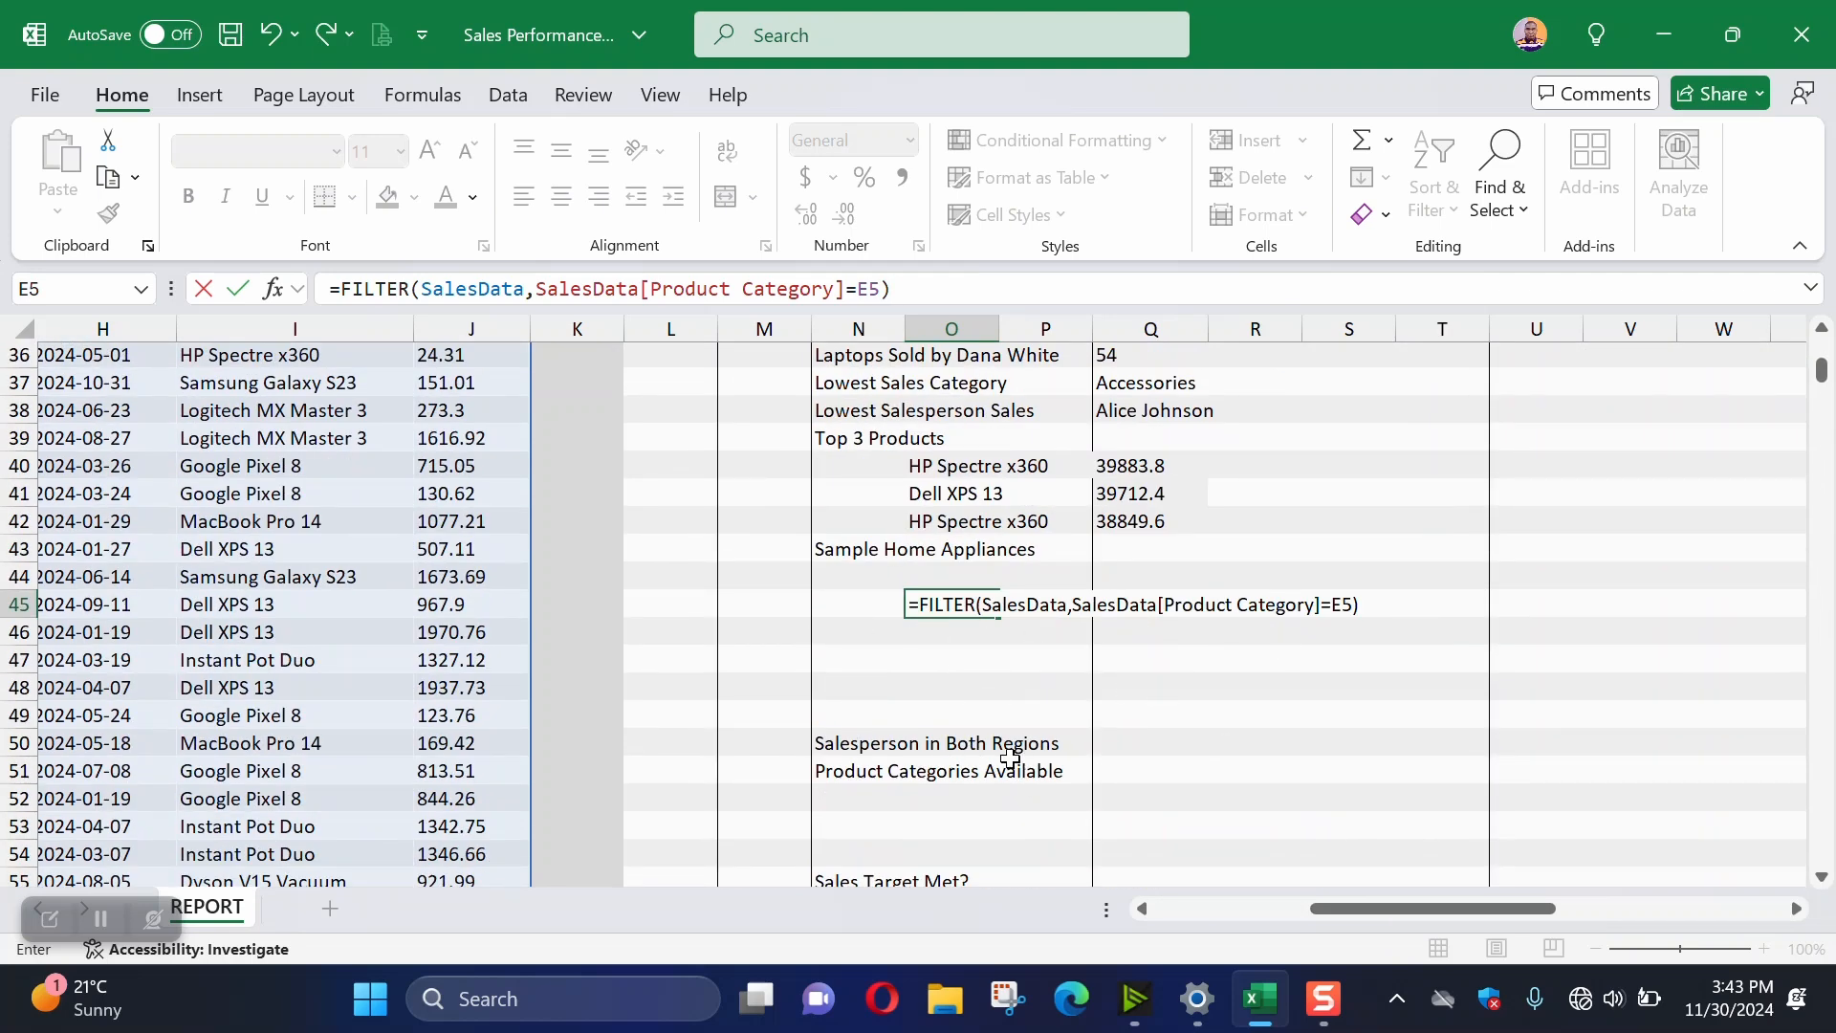
drag(1317, 910, 1285, 915)
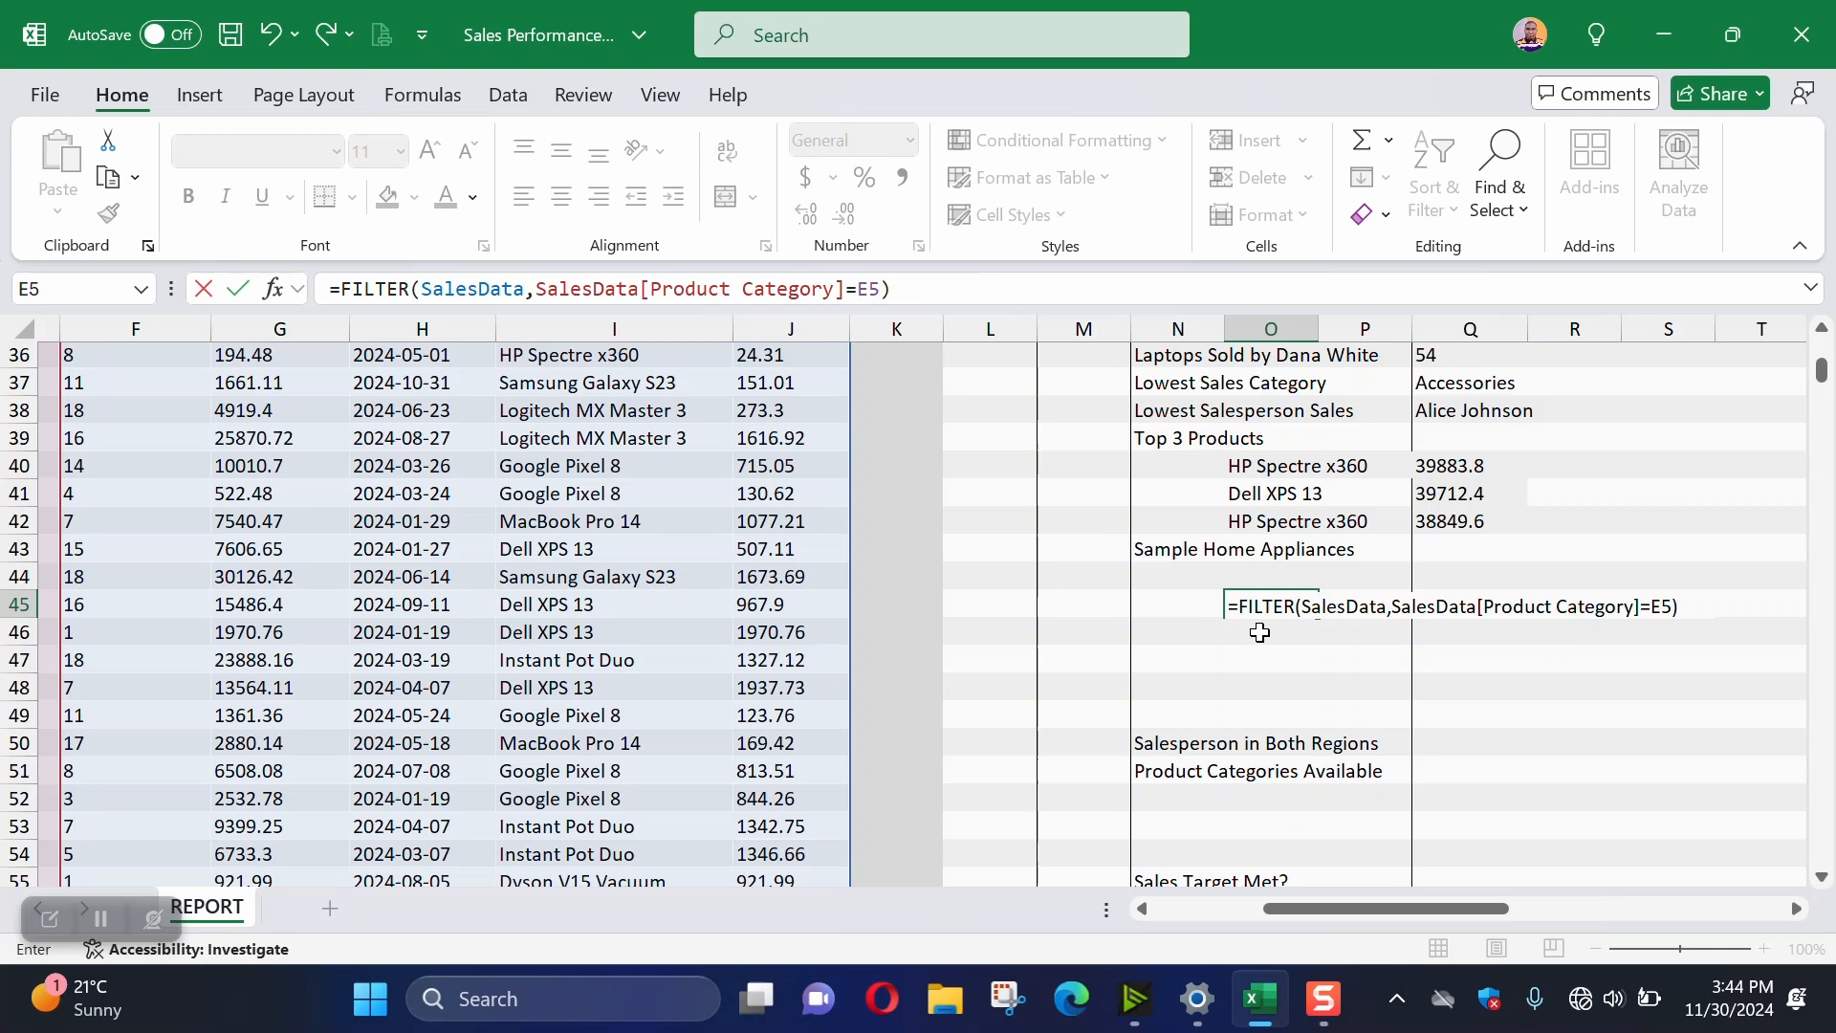
click(340, 291)
text(TAKE)
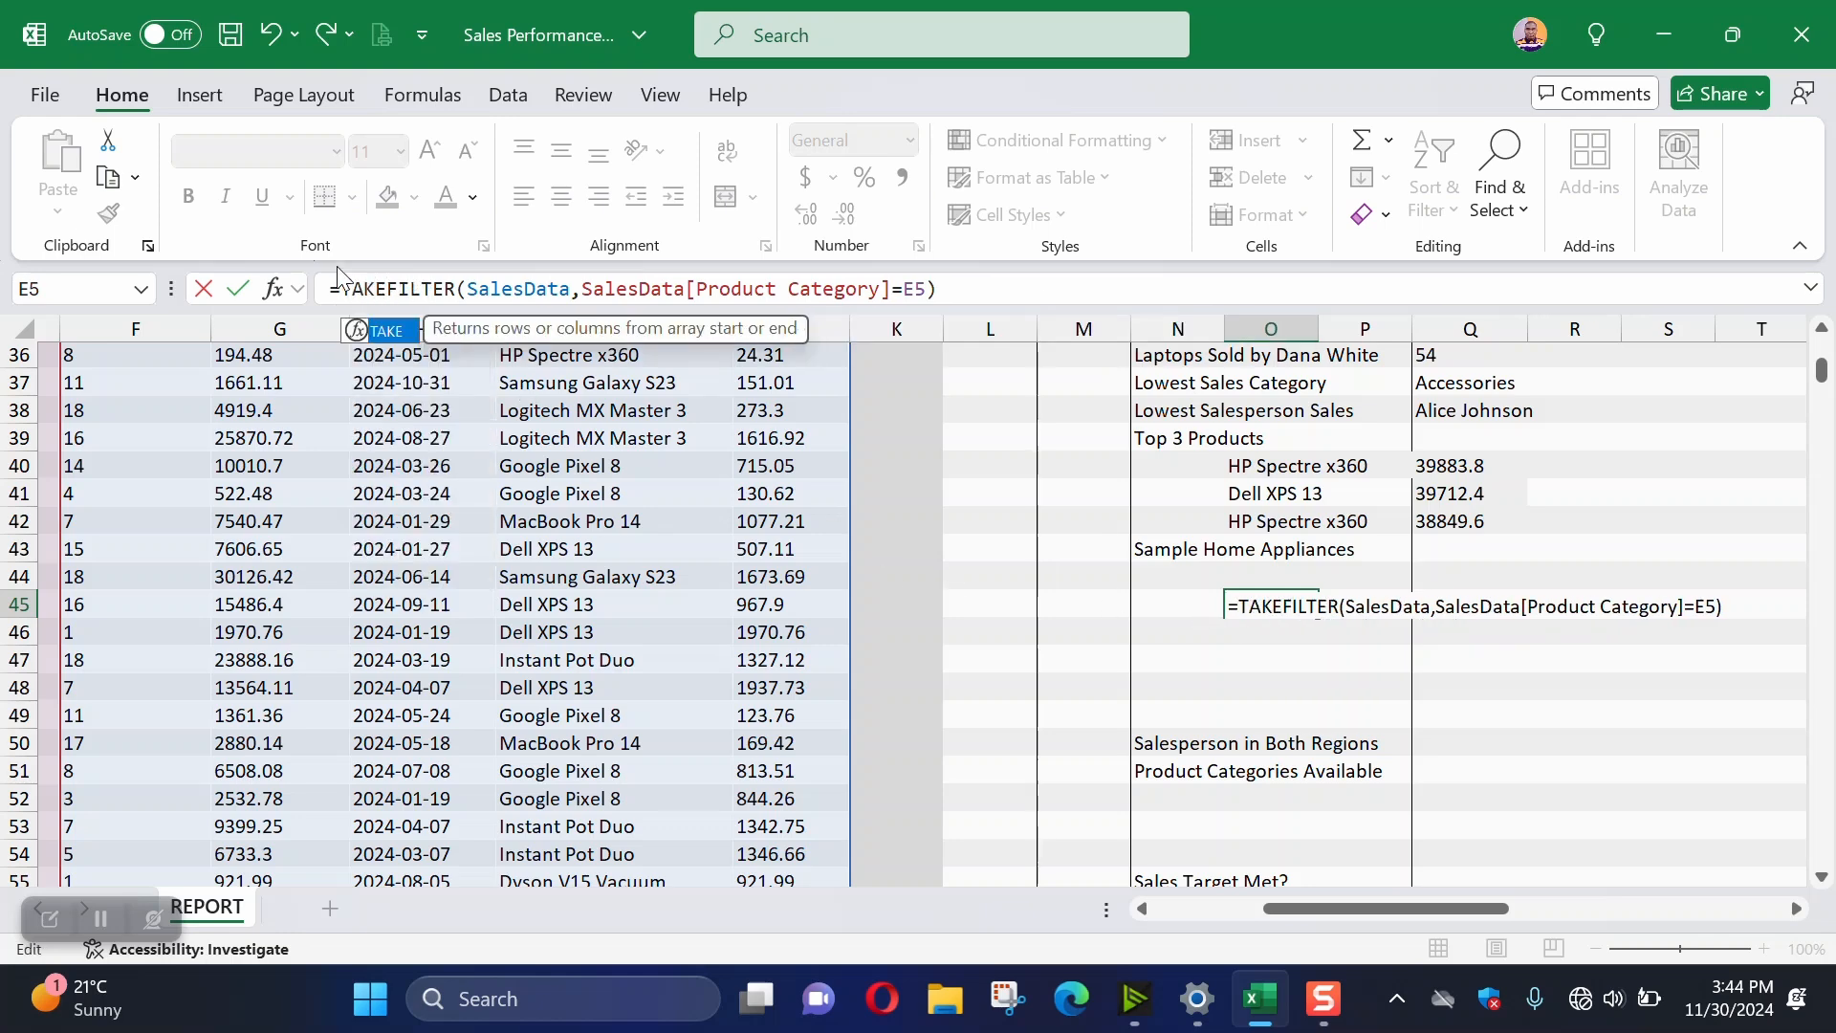
text(()
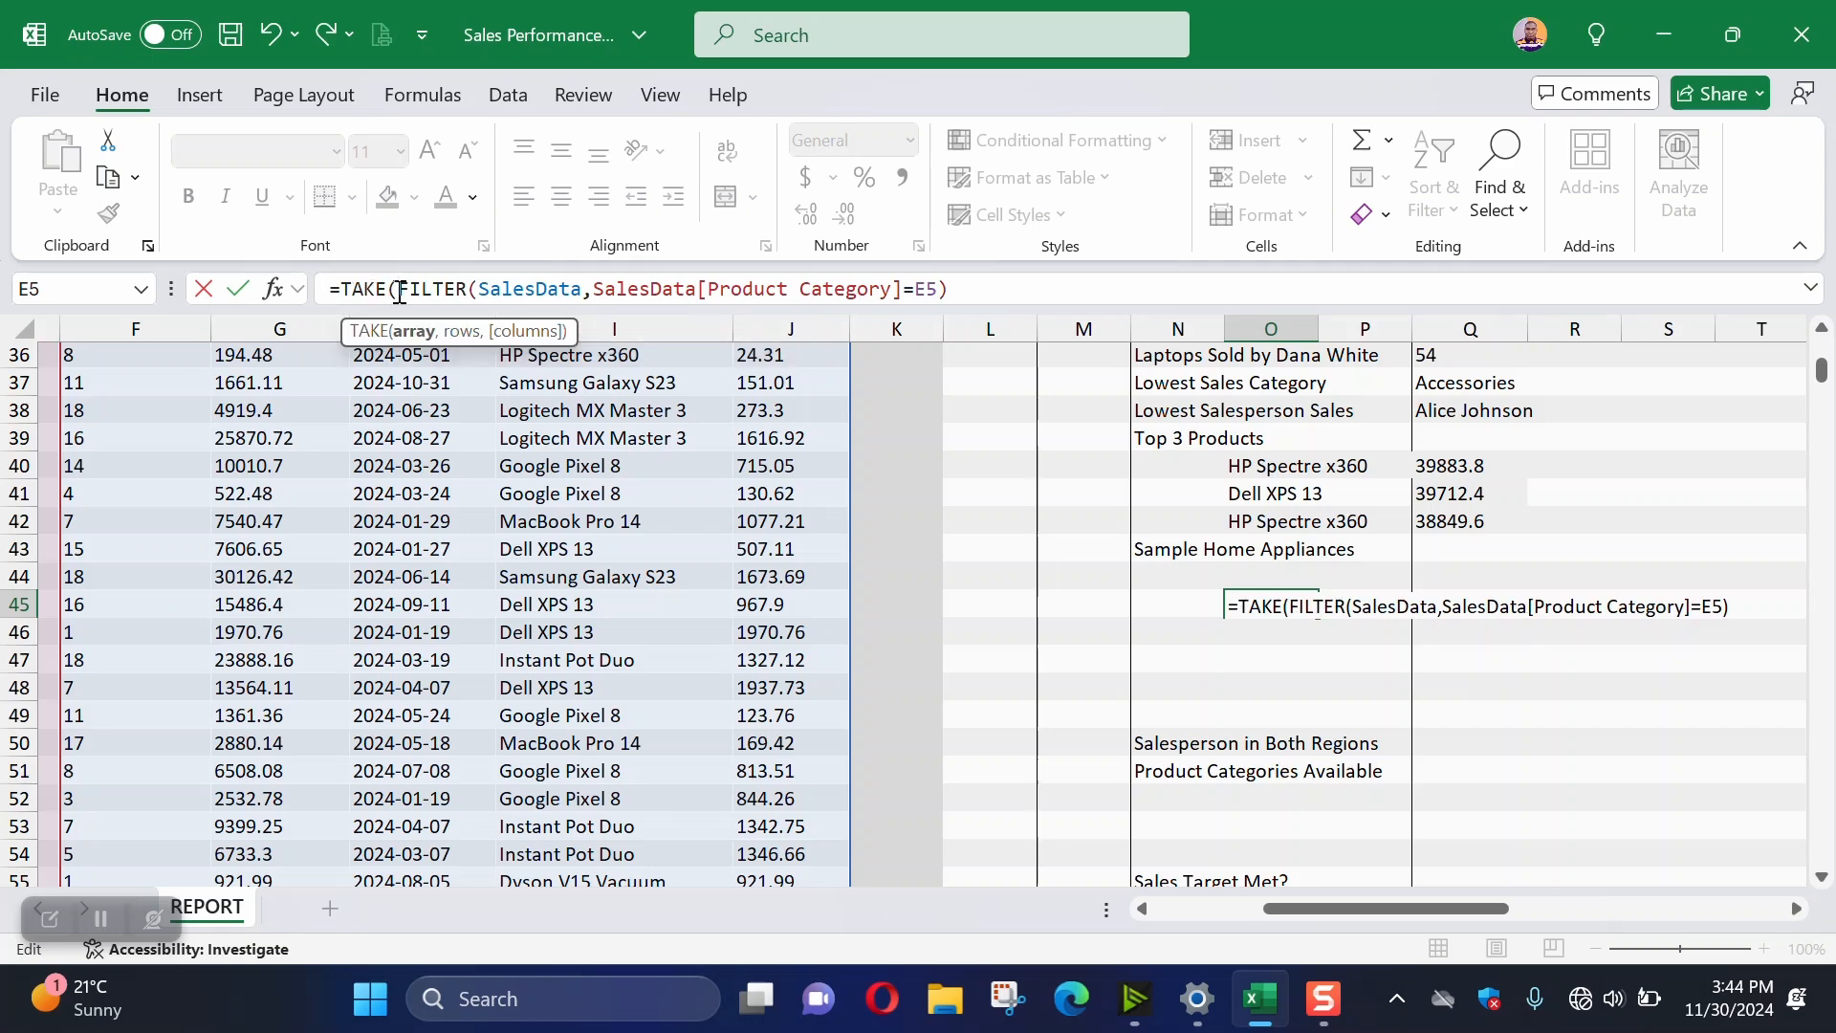
drag(410, 292, 953, 288)
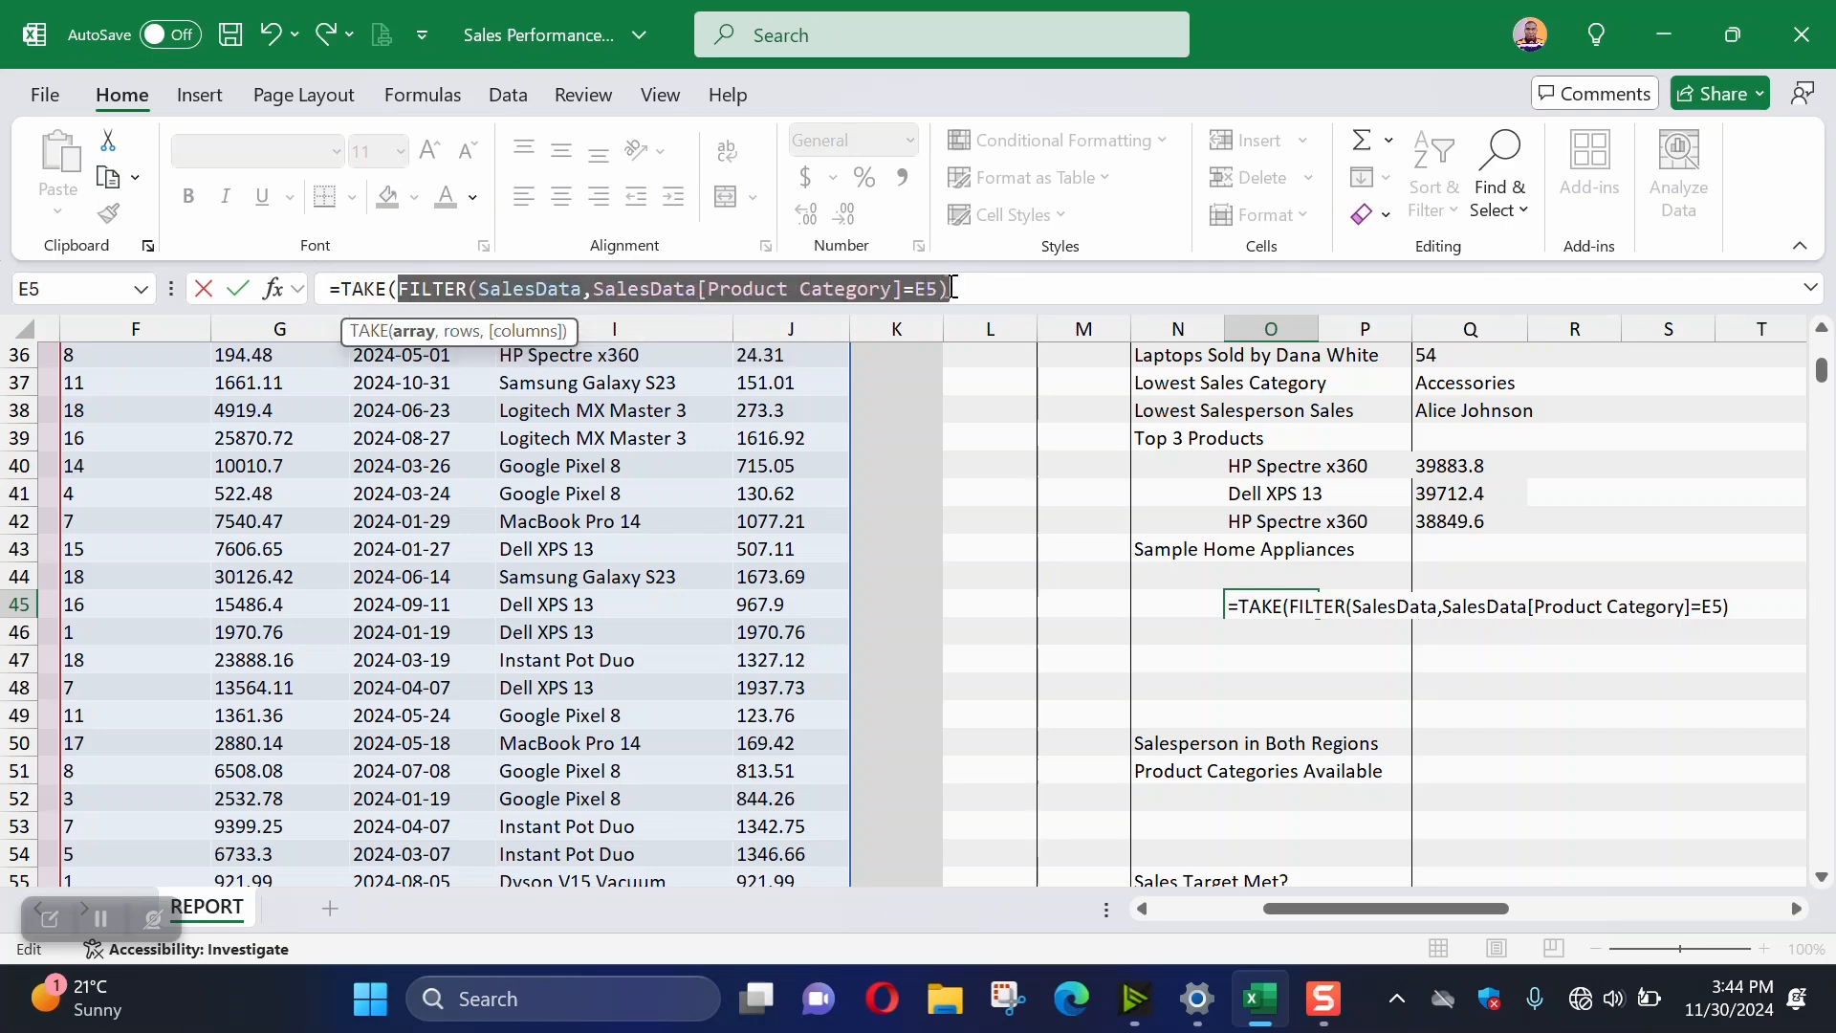
click(952, 288)
text(,)
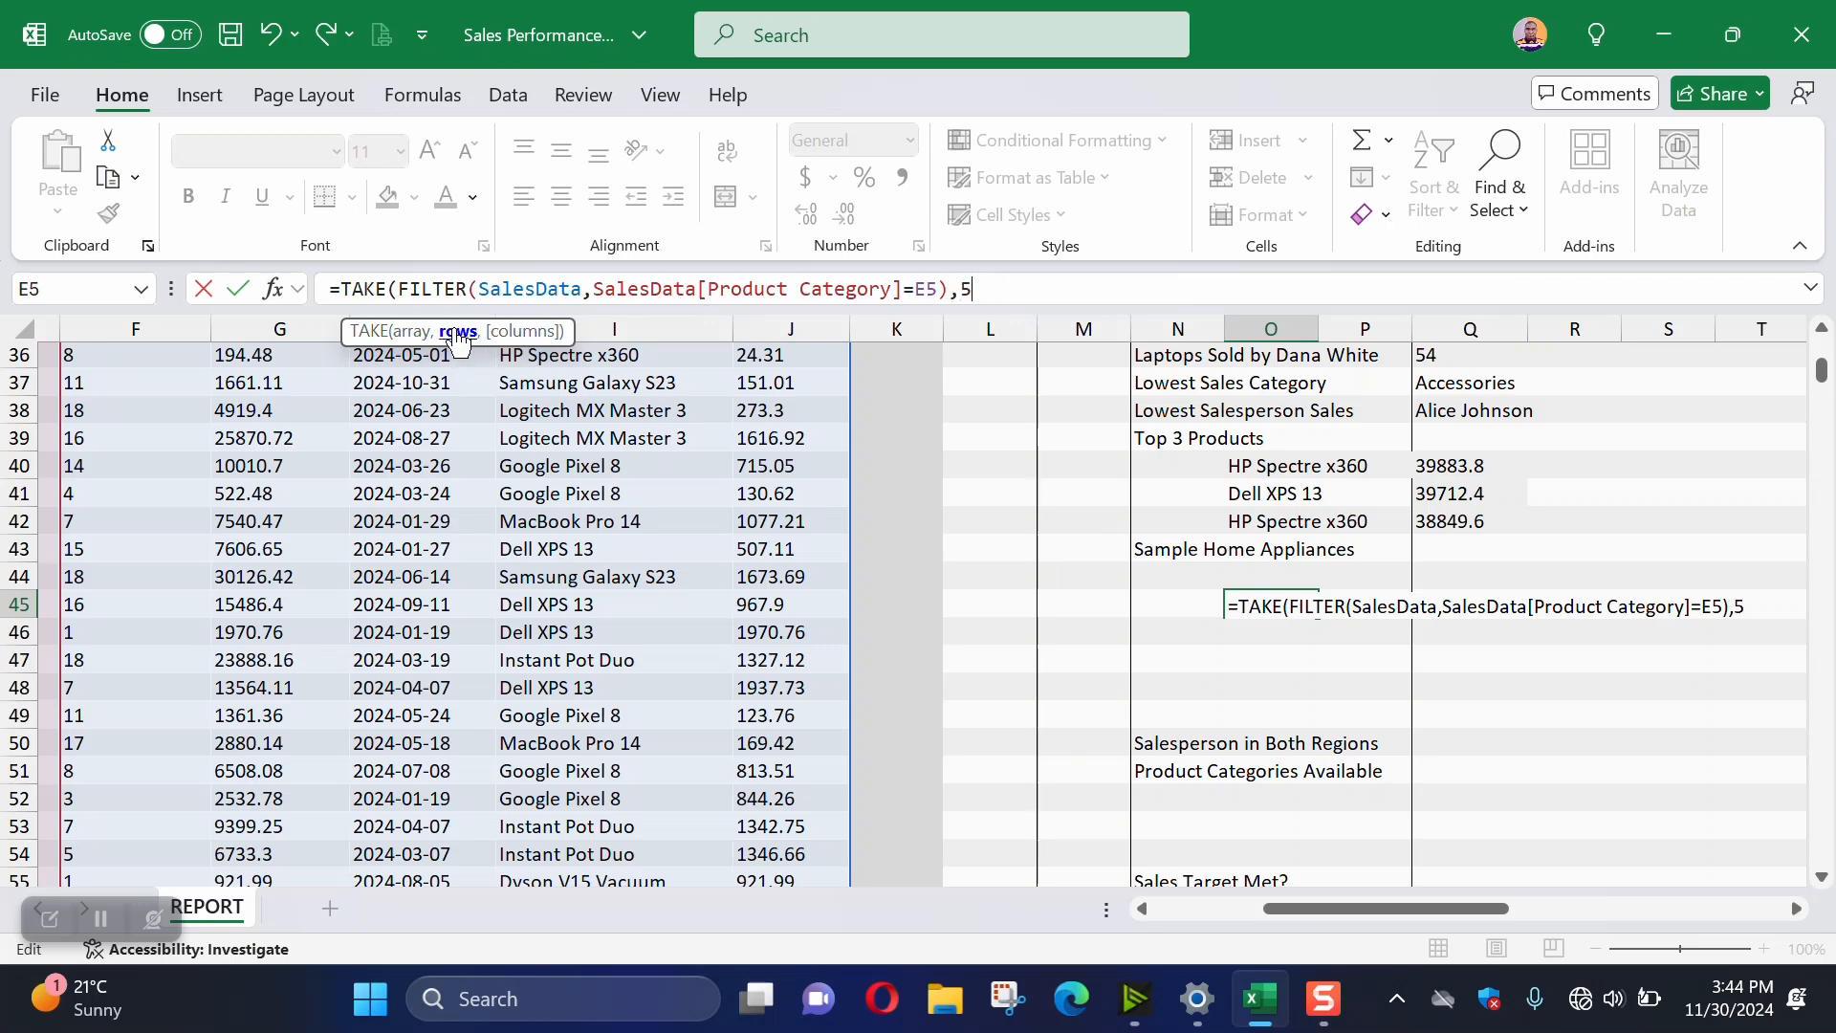
text(5))
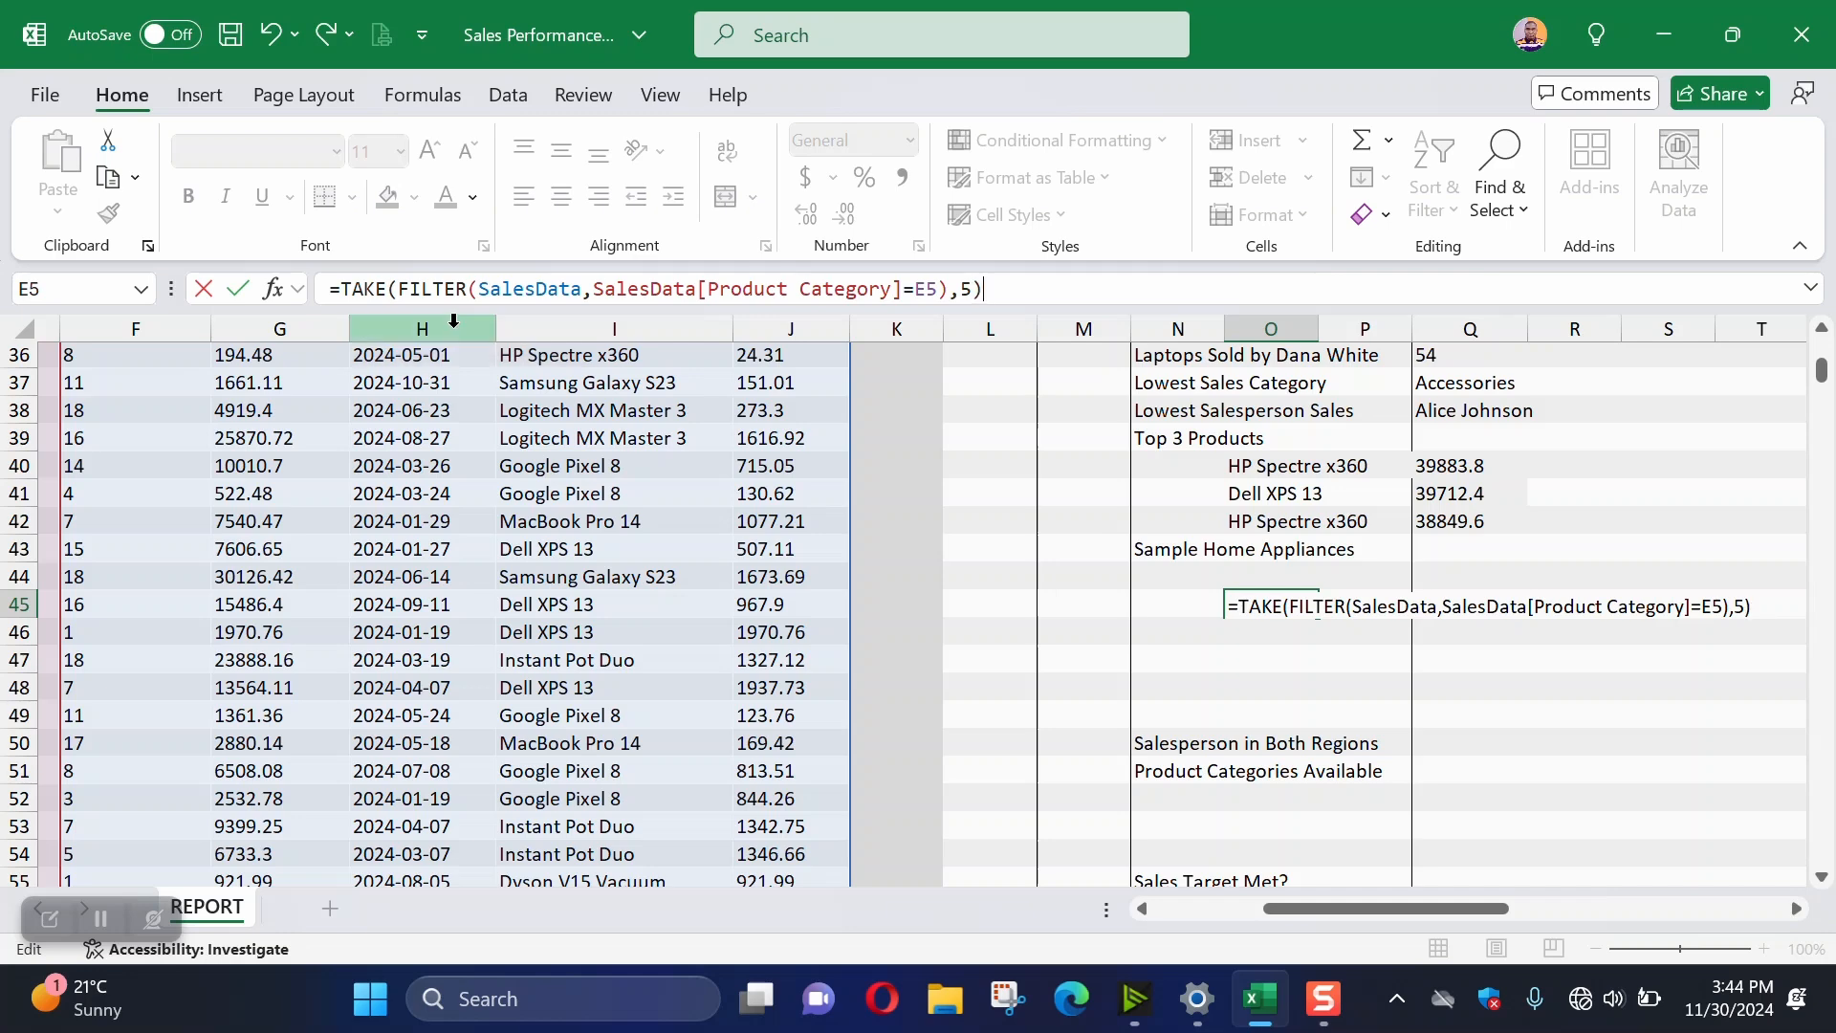
key(Return)
Enter a formula in O44 that references the Transaction ID header of the SalesData table
drag(1314, 908, 1404, 908)
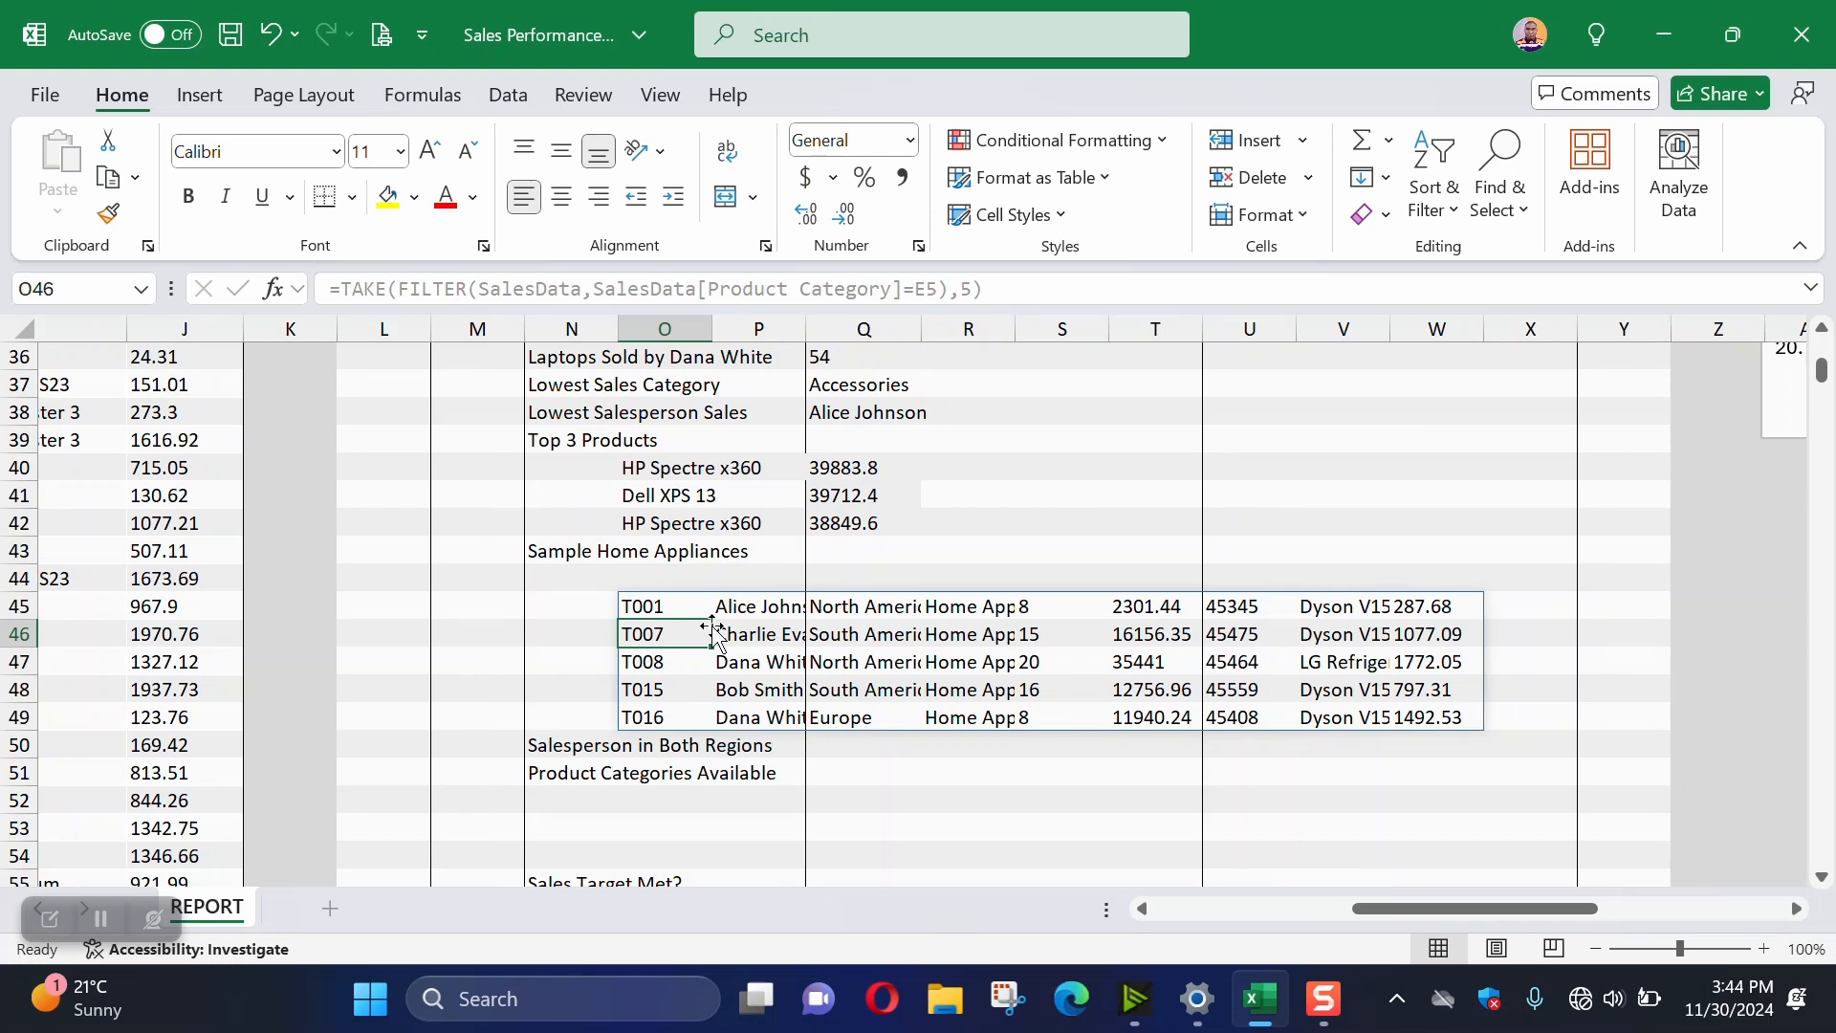
click(653, 577)
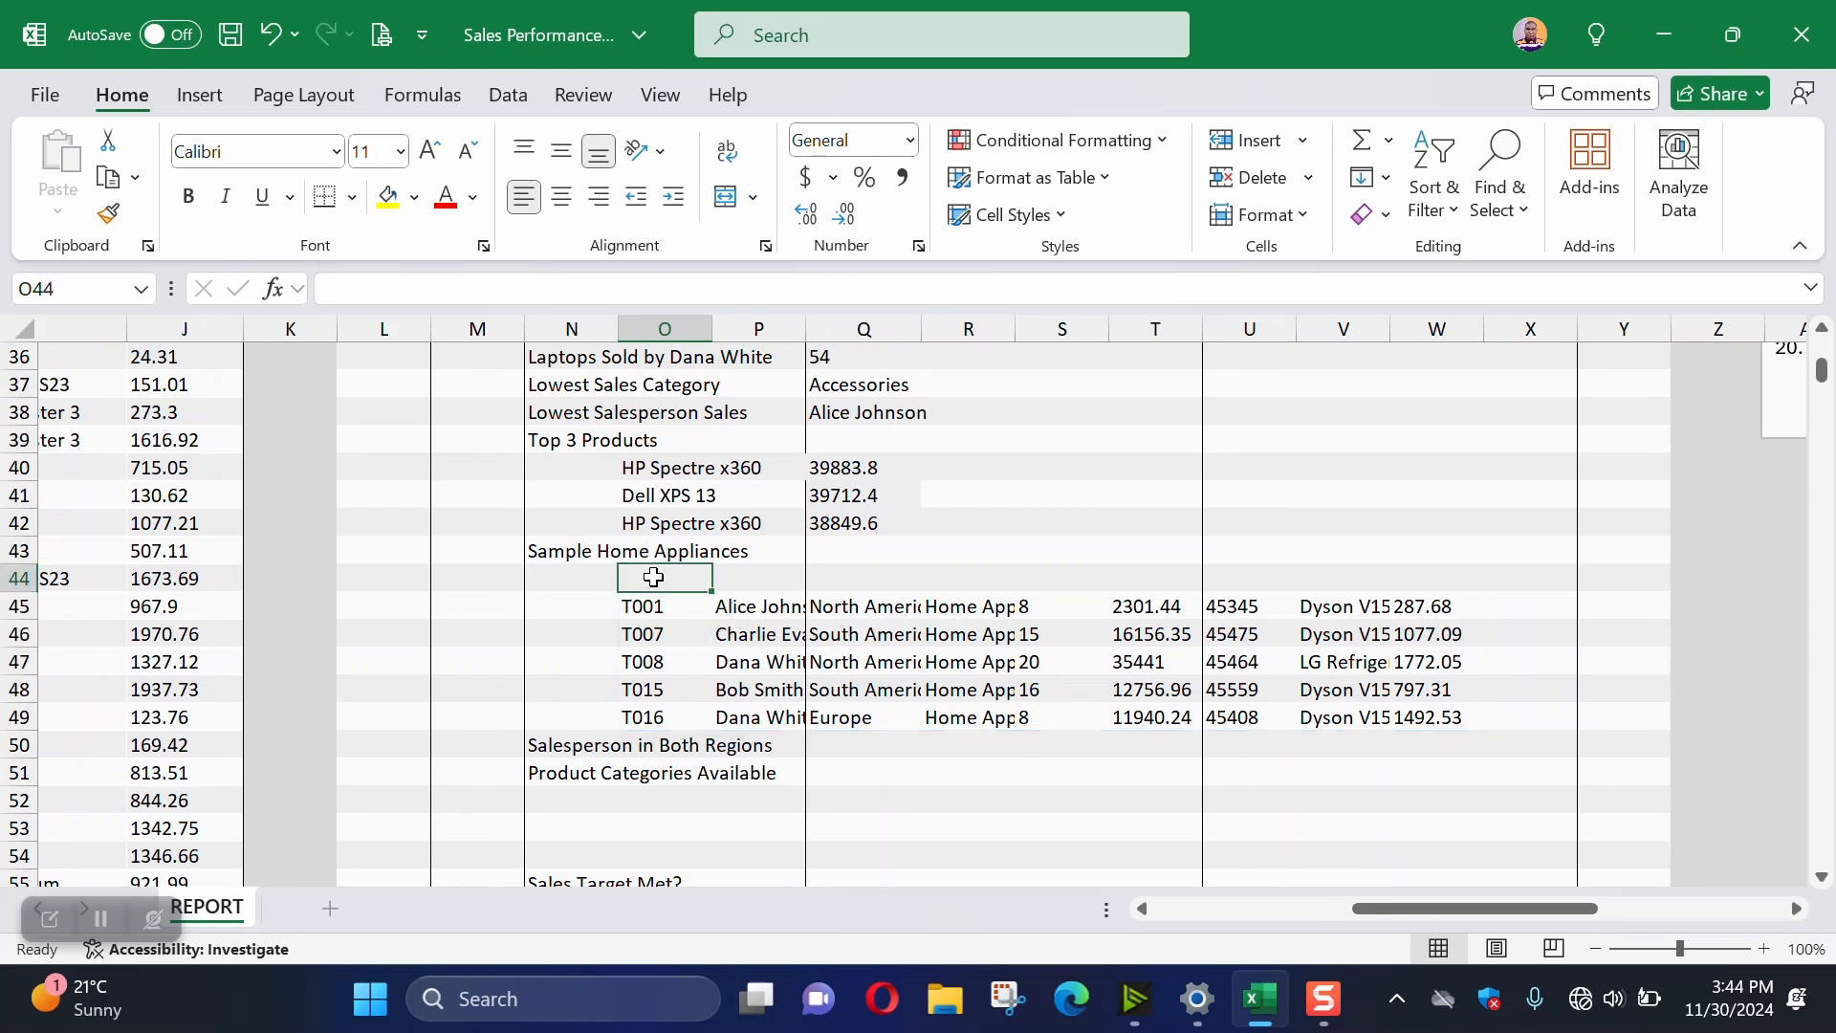
text(=)
drag(1388, 915, 1189, 906)
scroll(144, 573, up, 12)
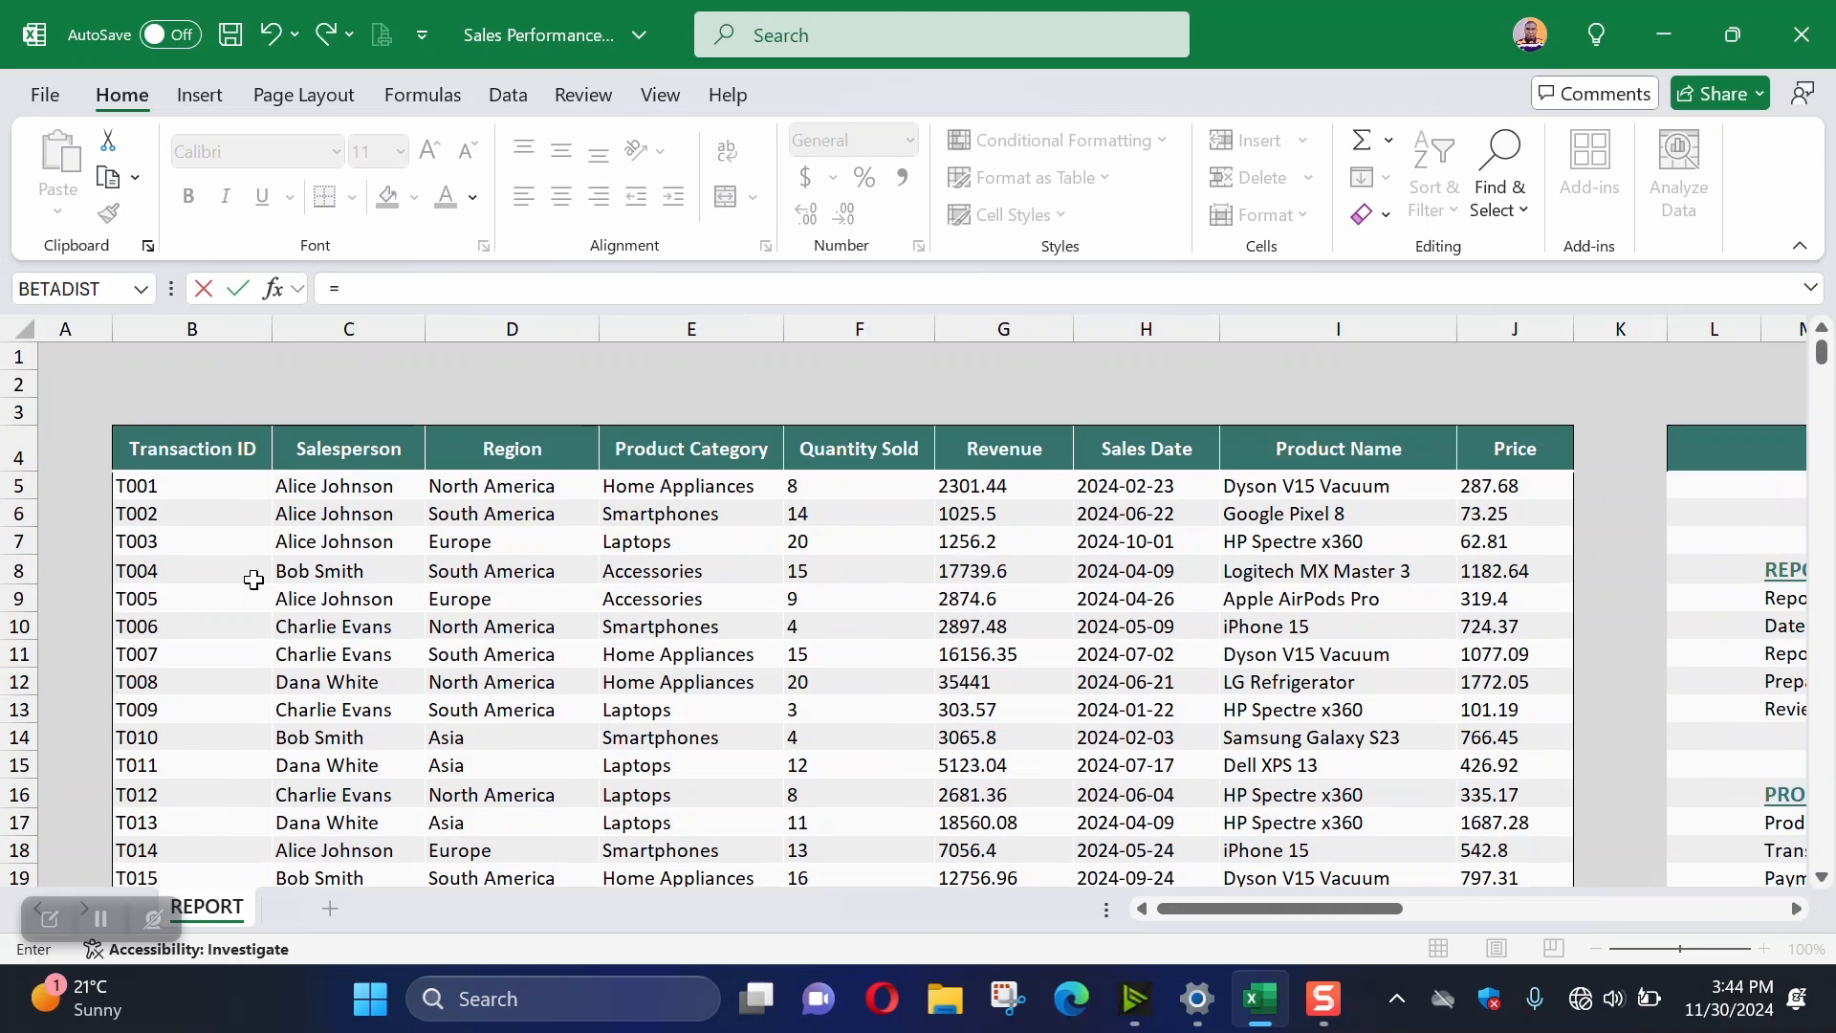
click(149, 440)
key(Return)
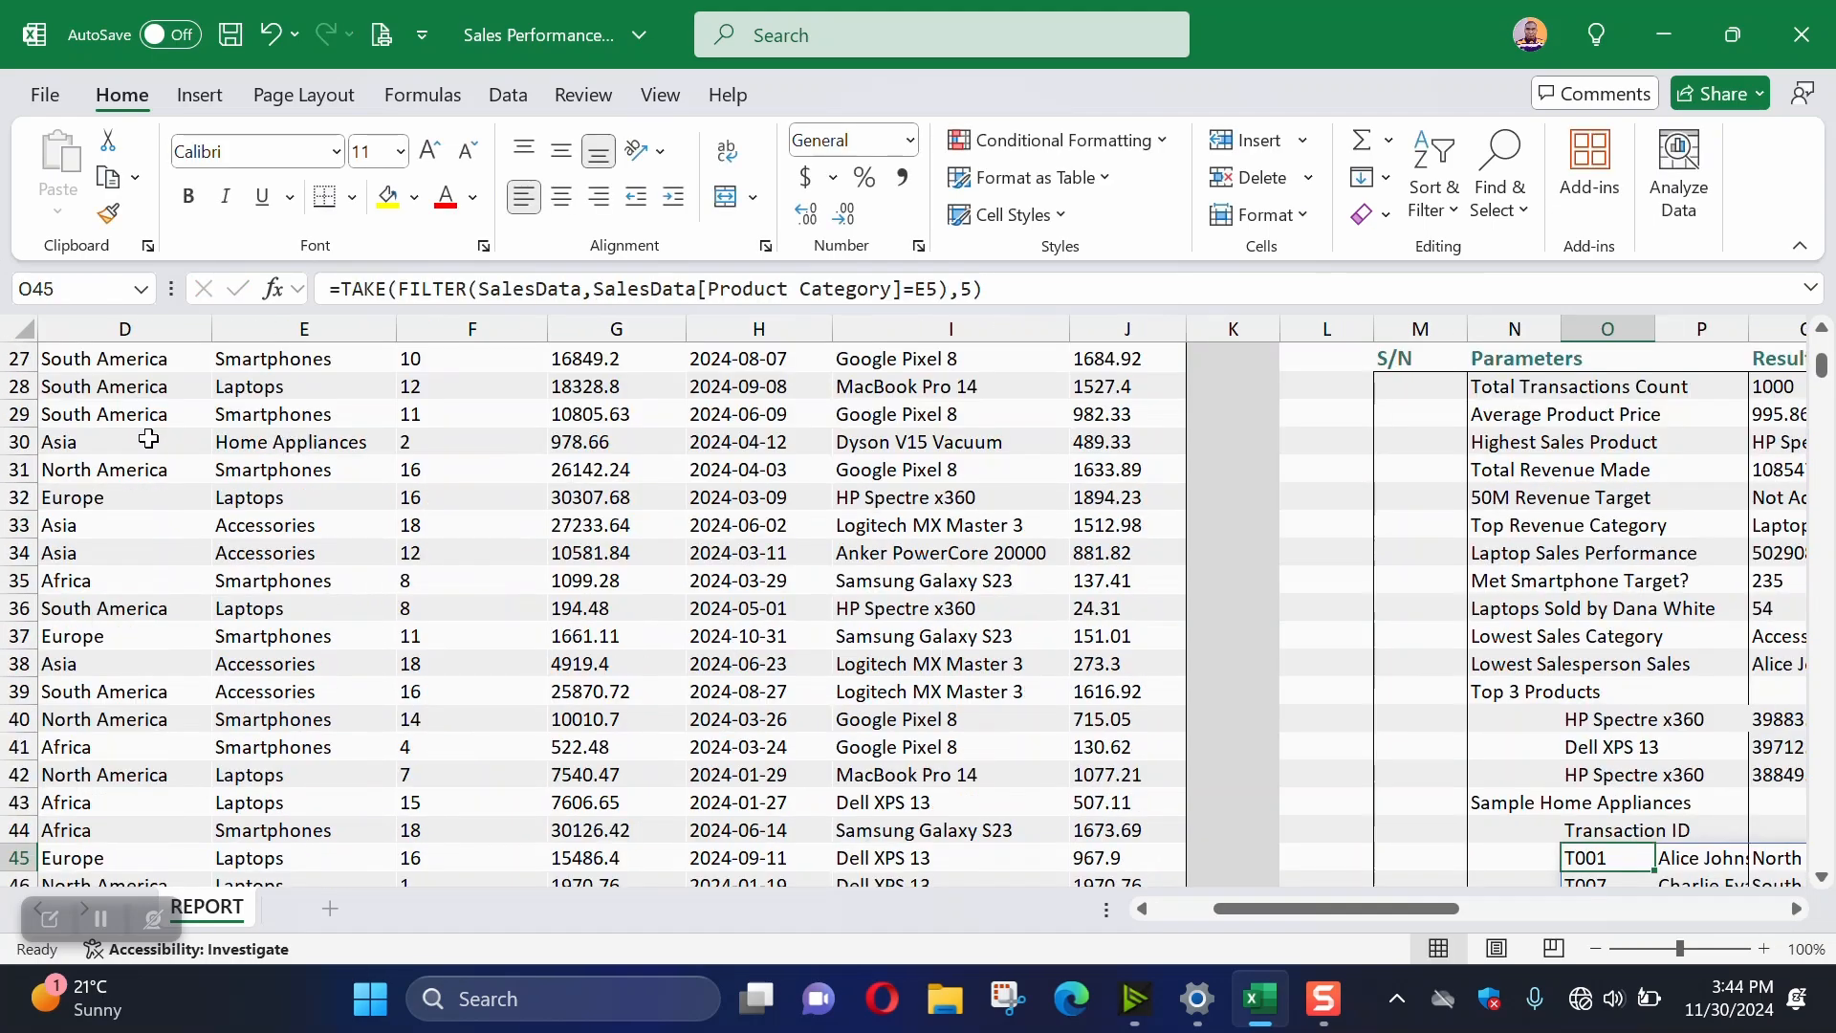
Fill the O44 header reference across to W44 so all nine sample columns have headers
drag(1361, 901, 1450, 906)
click(1064, 832)
drag(1080, 845, 1587, 850)
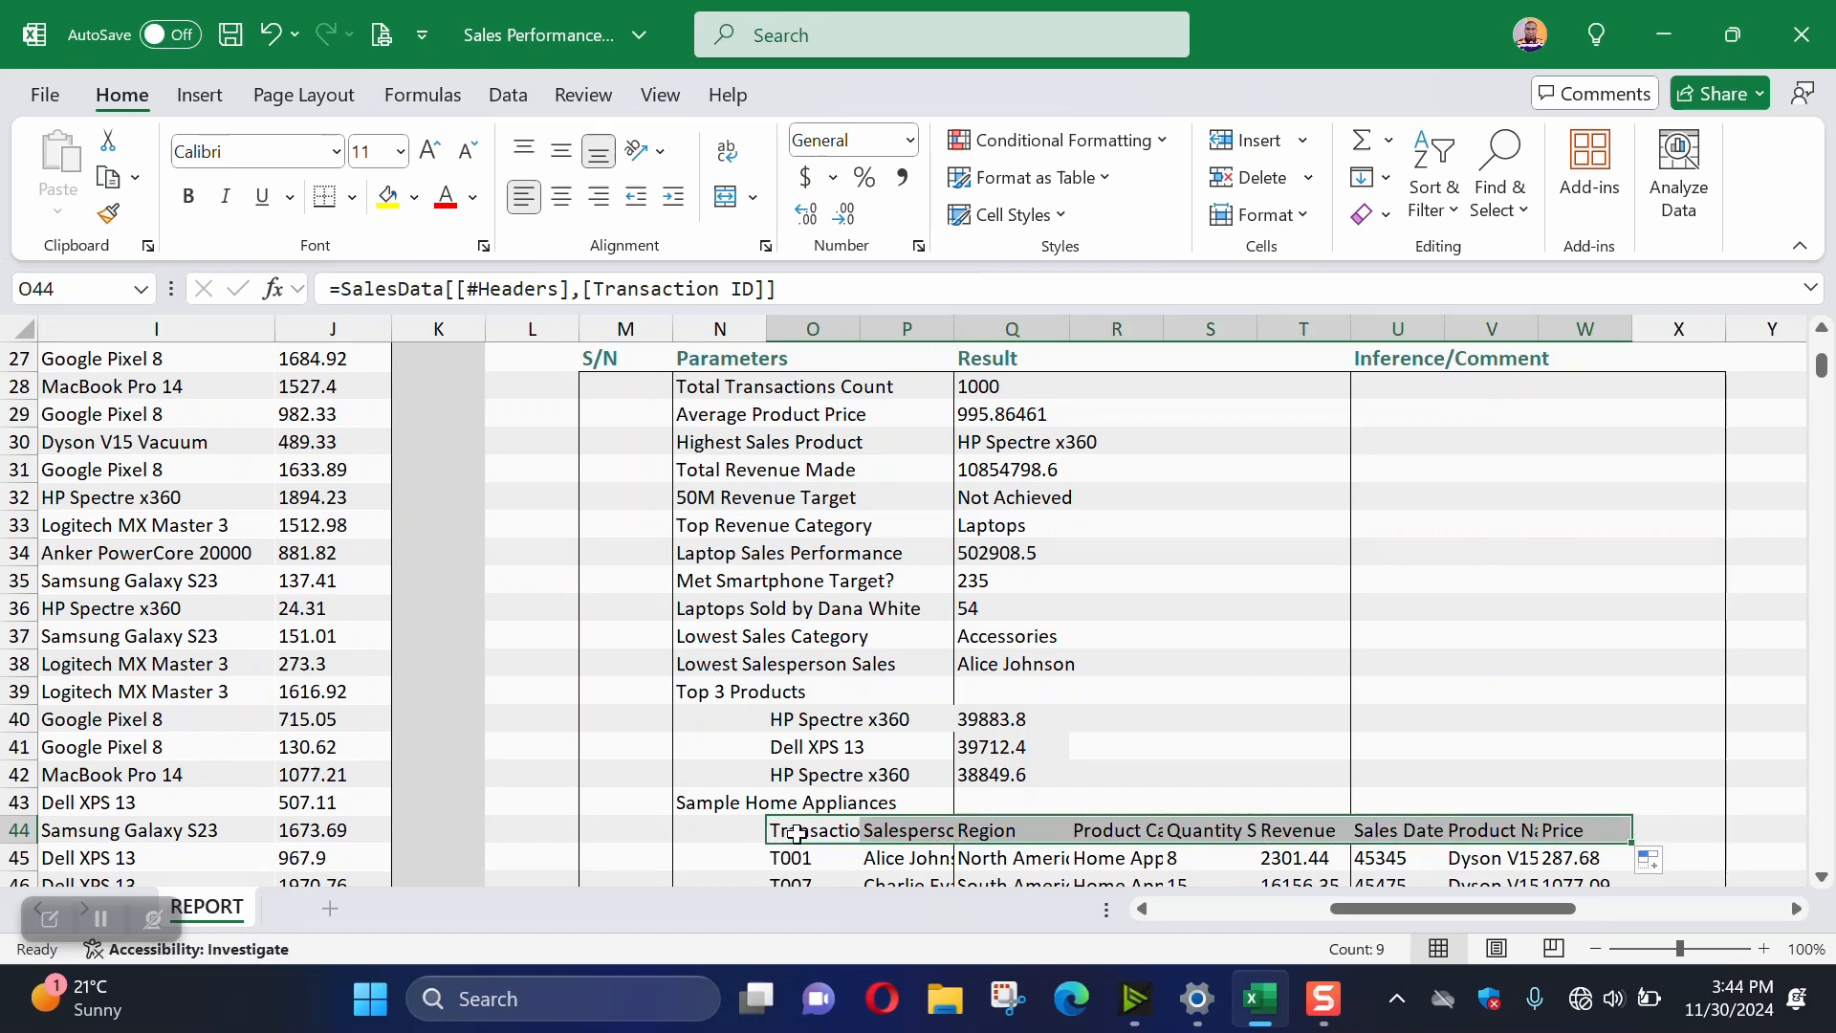
Format the Sample Home Appliances header row O44:W44 with the recent dark green fill and white font
click(414, 197)
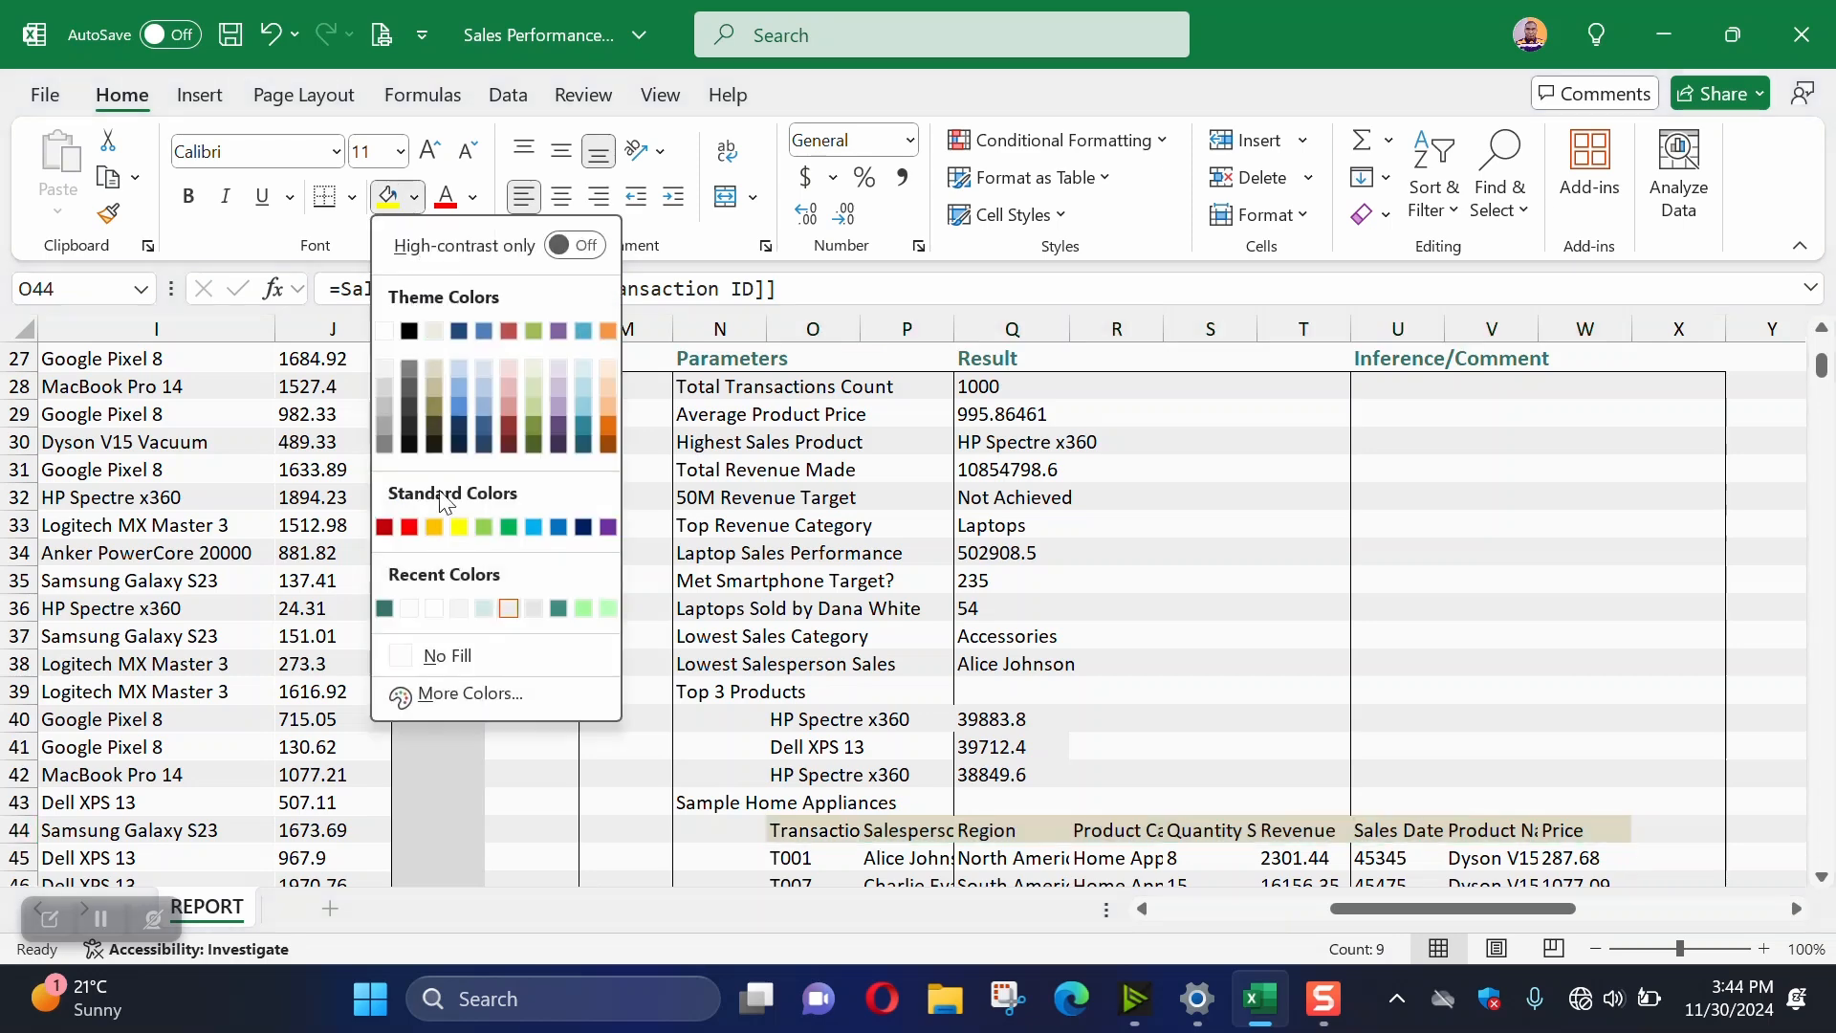
click(387, 608)
click(472, 197)
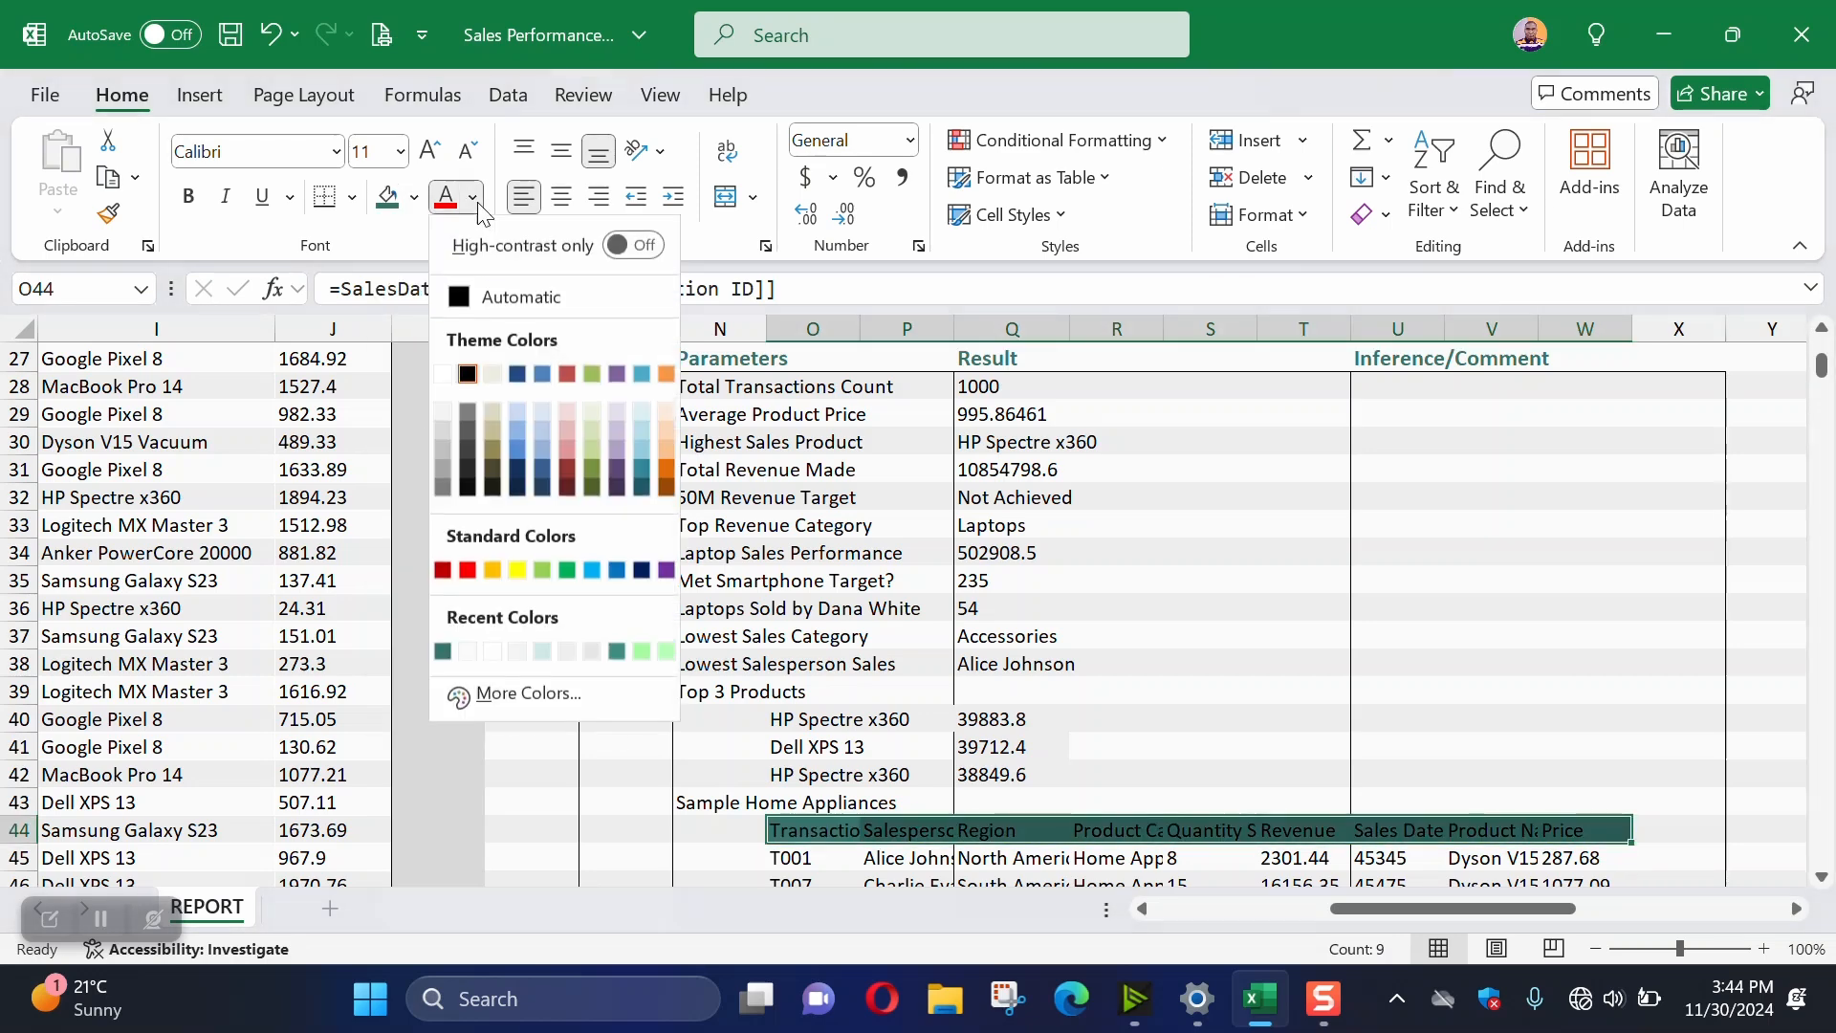
click(441, 373)
click(1084, 860)
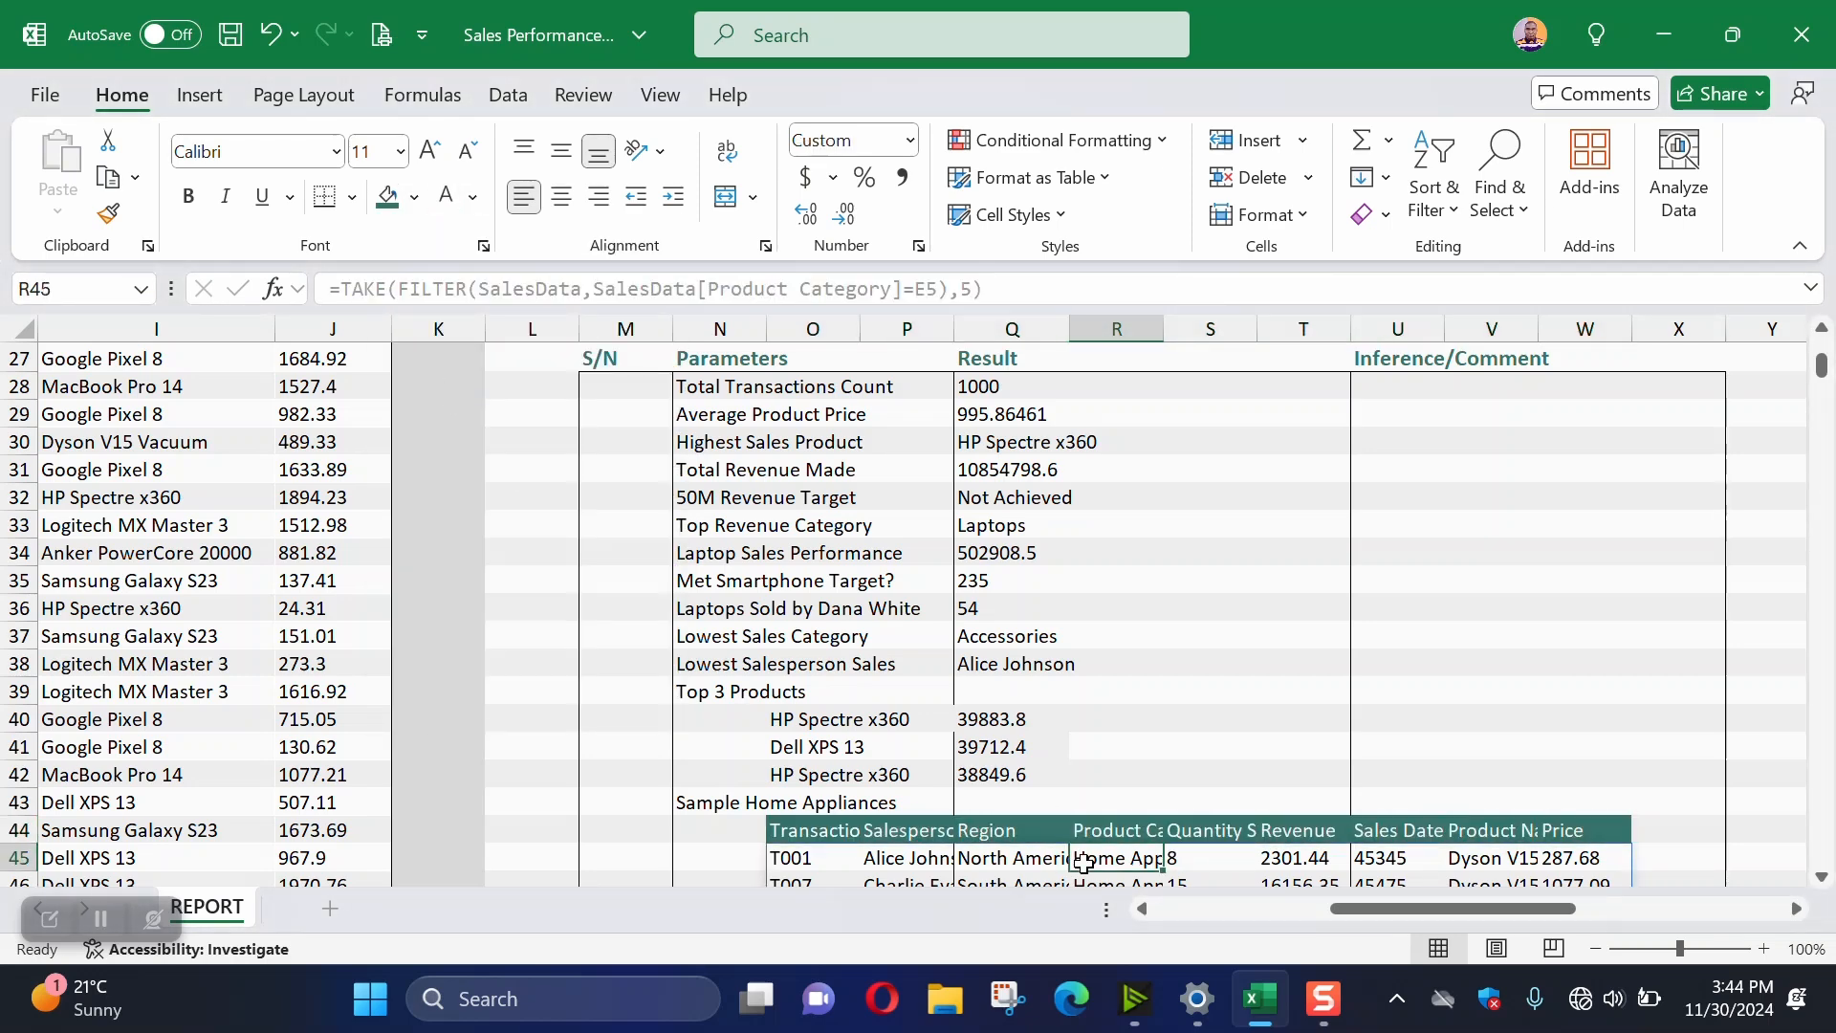
Review question 15 in the question list, about salespeople with sales in both Europe and Asia, for the Salesperson in Both Regions row
scroll(1082, 863, down, 5)
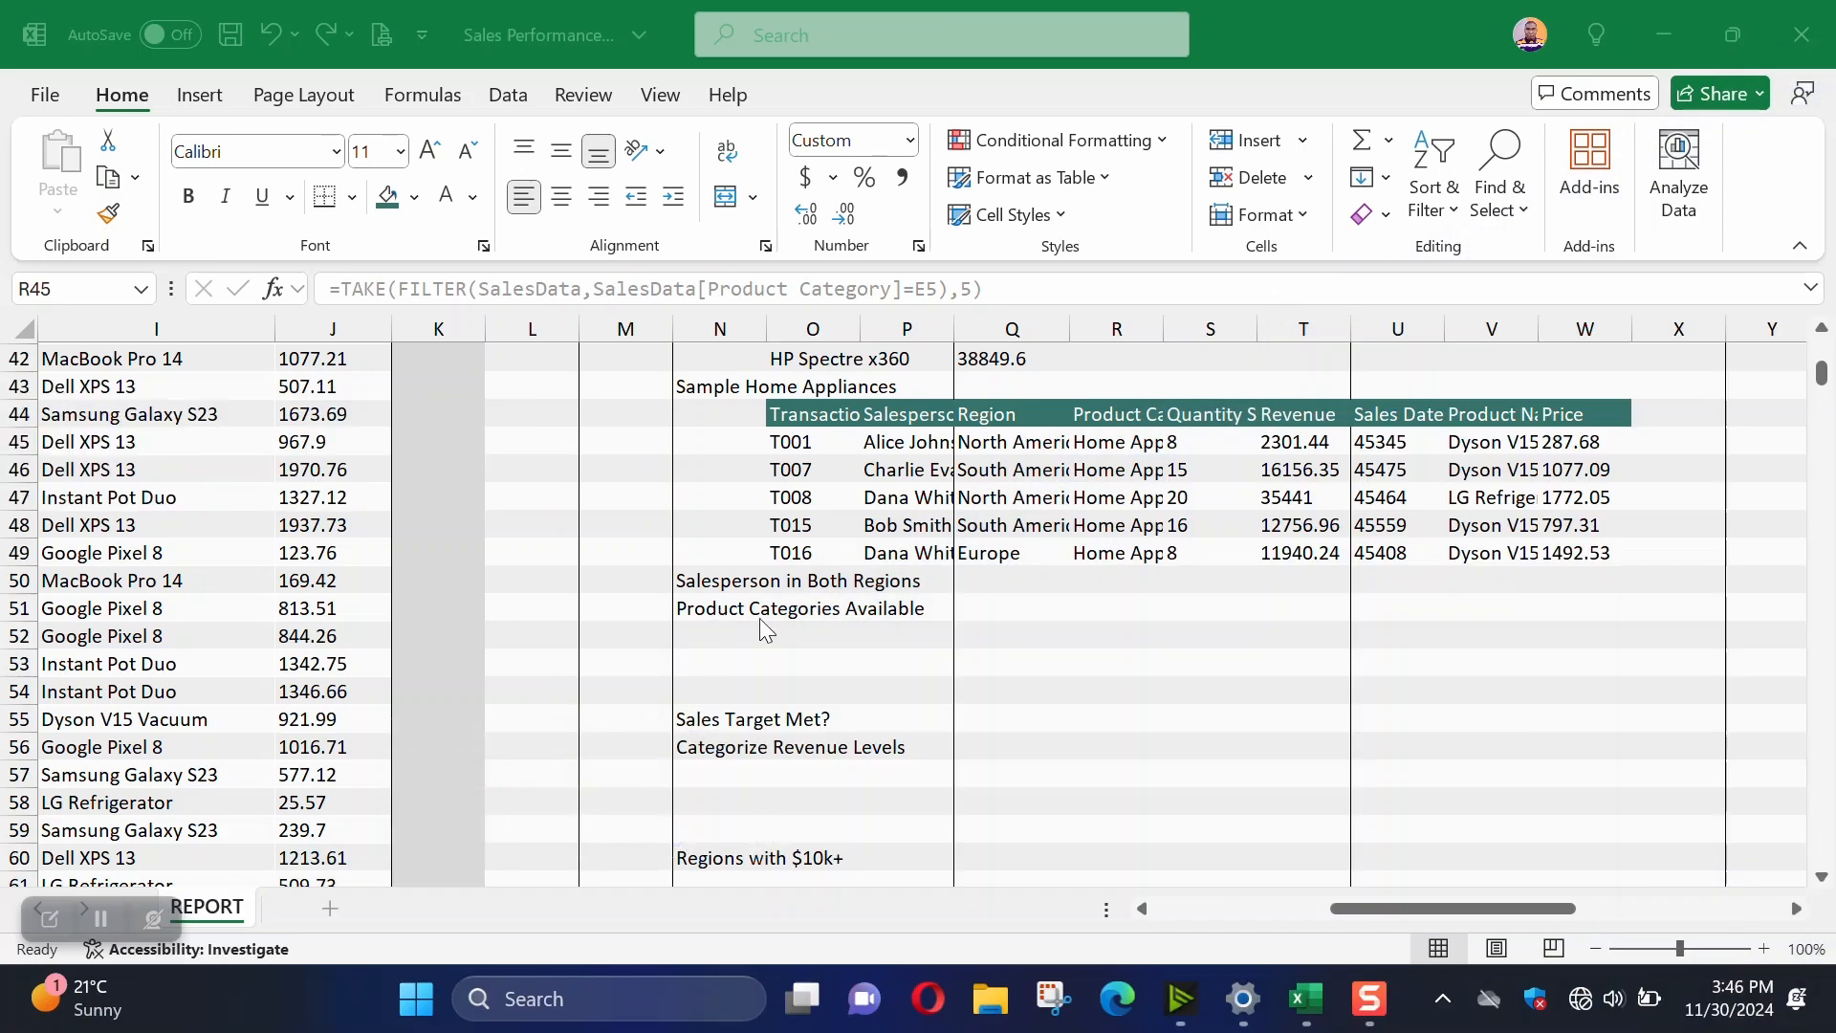
click(985, 583)
click(698, 583)
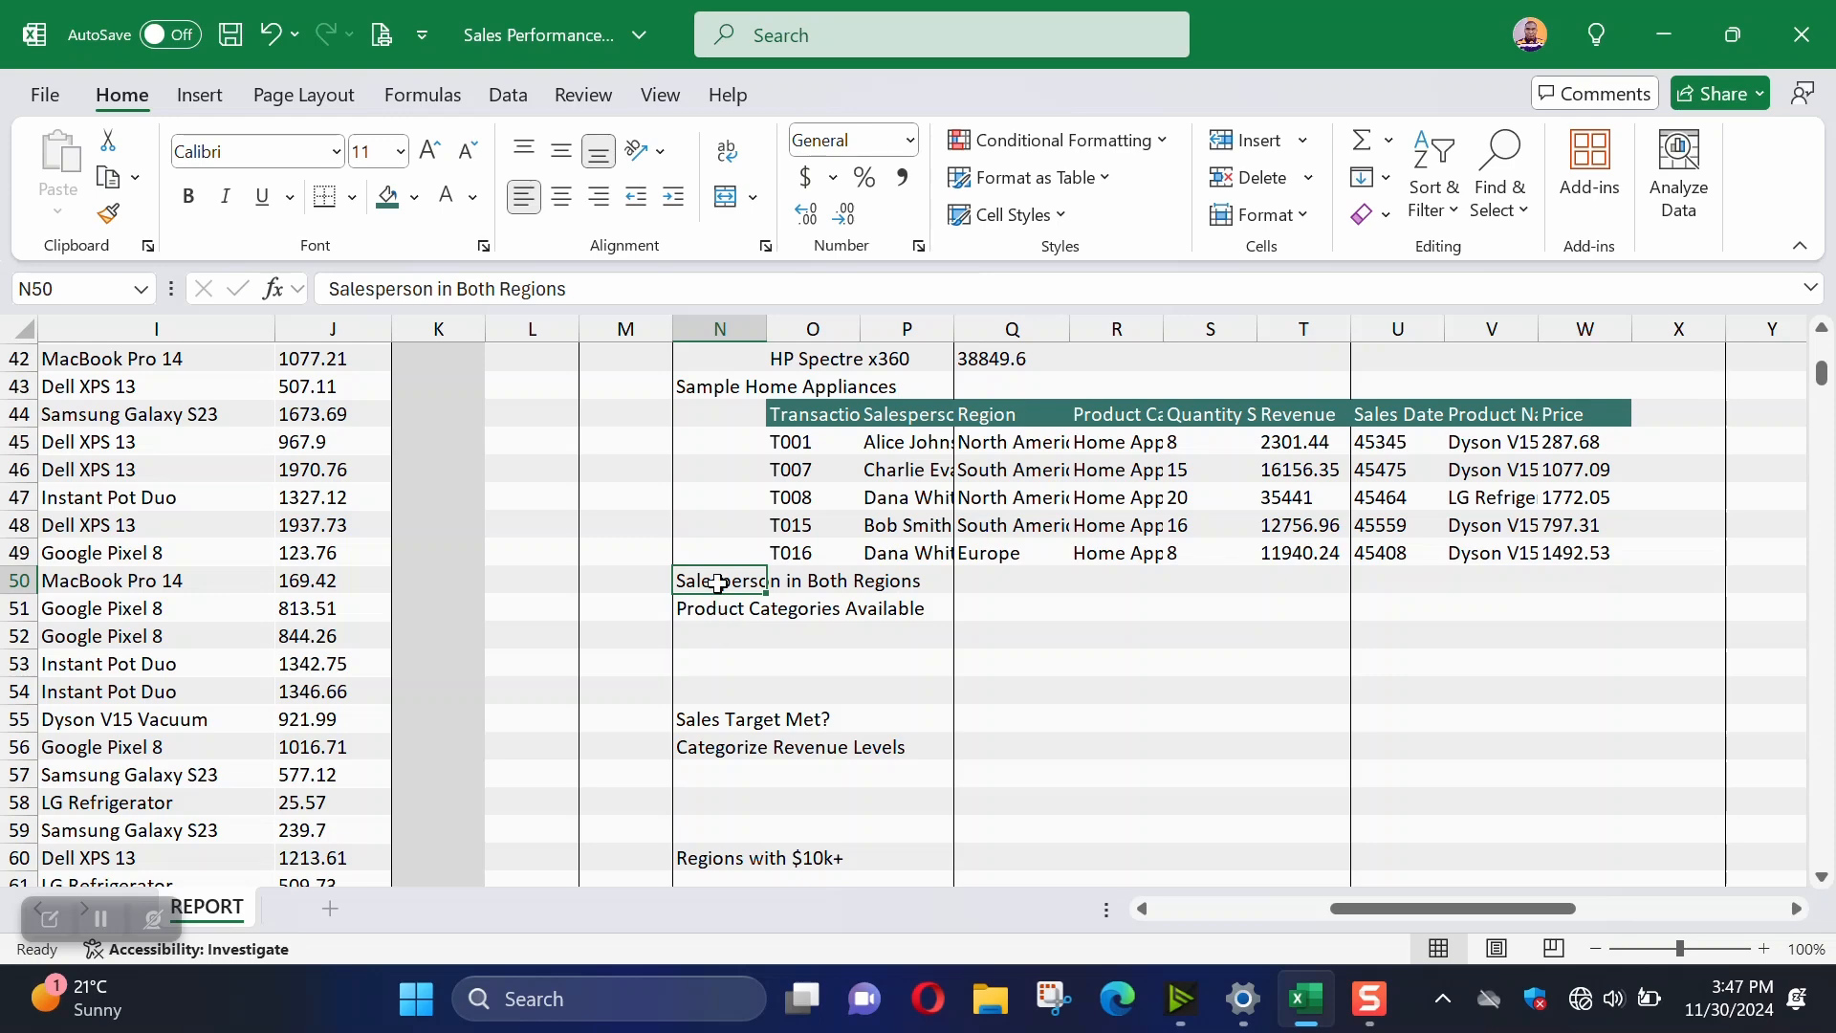
drag(1355, 903, 1513, 907)
scroll(1250, 755, up, 8)
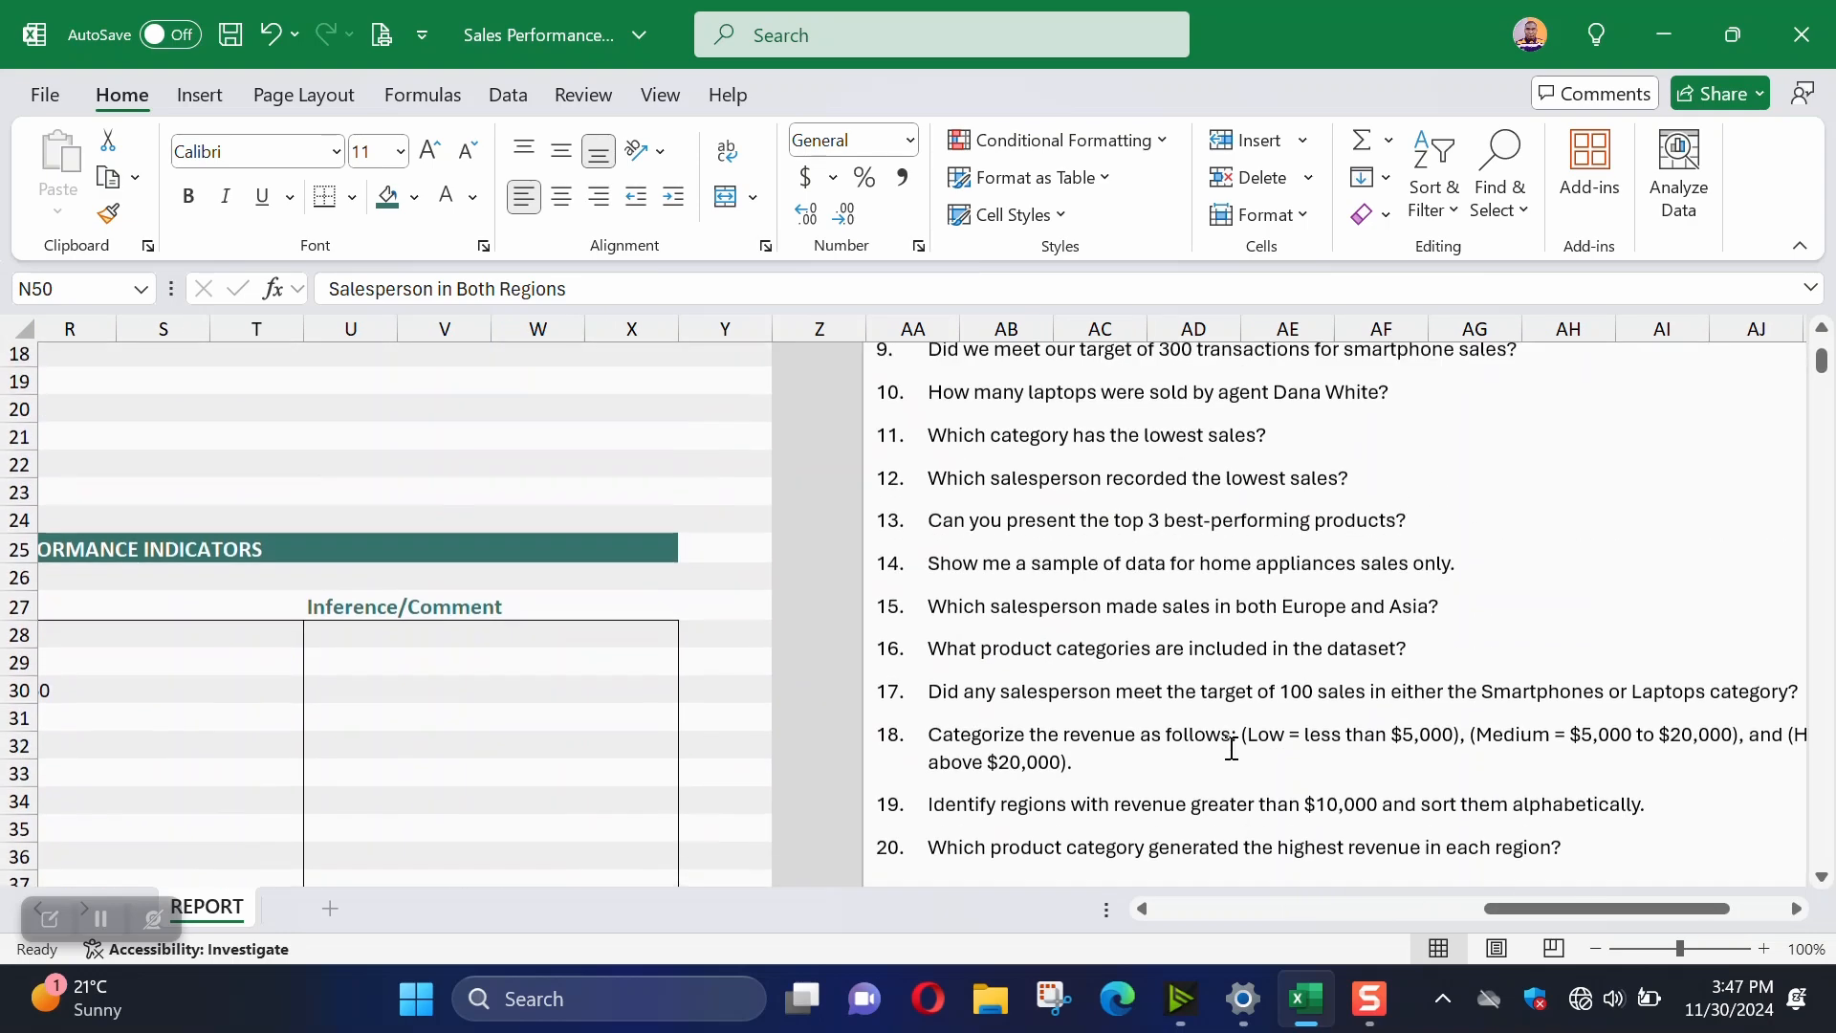
click(1103, 609)
drag(940, 612, 1308, 612)
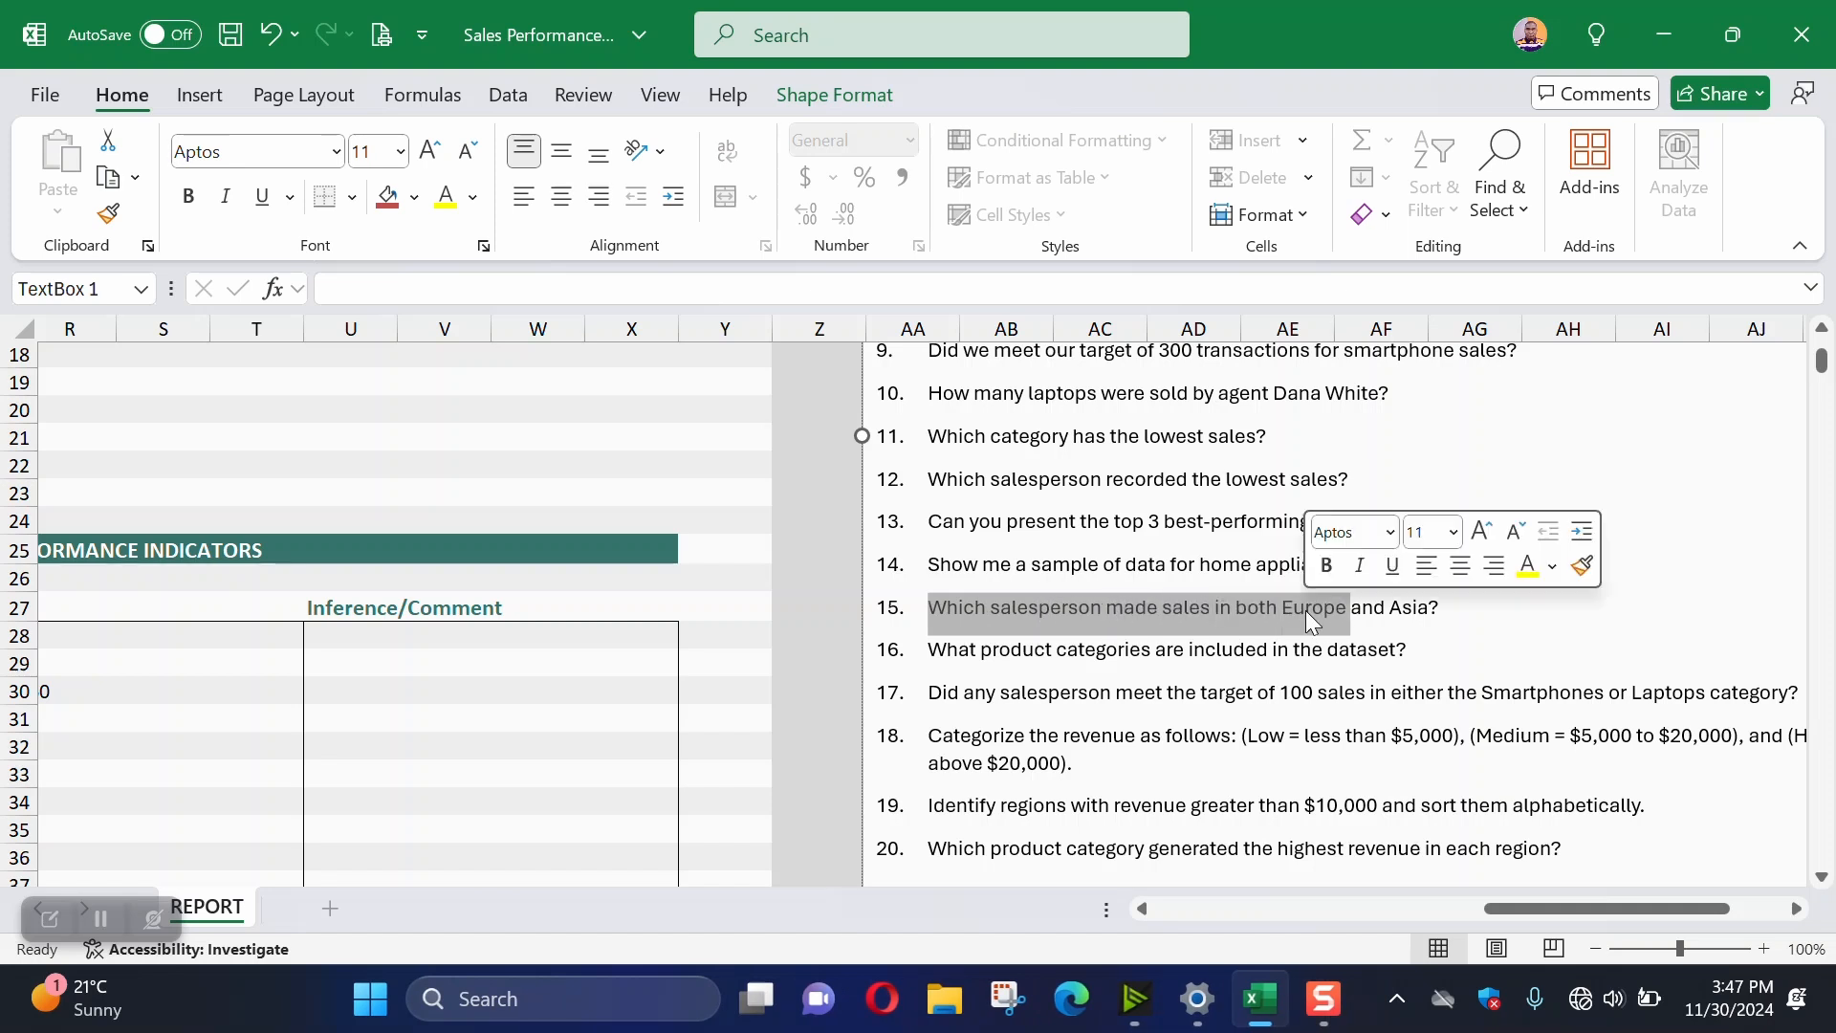
click(1307, 610)
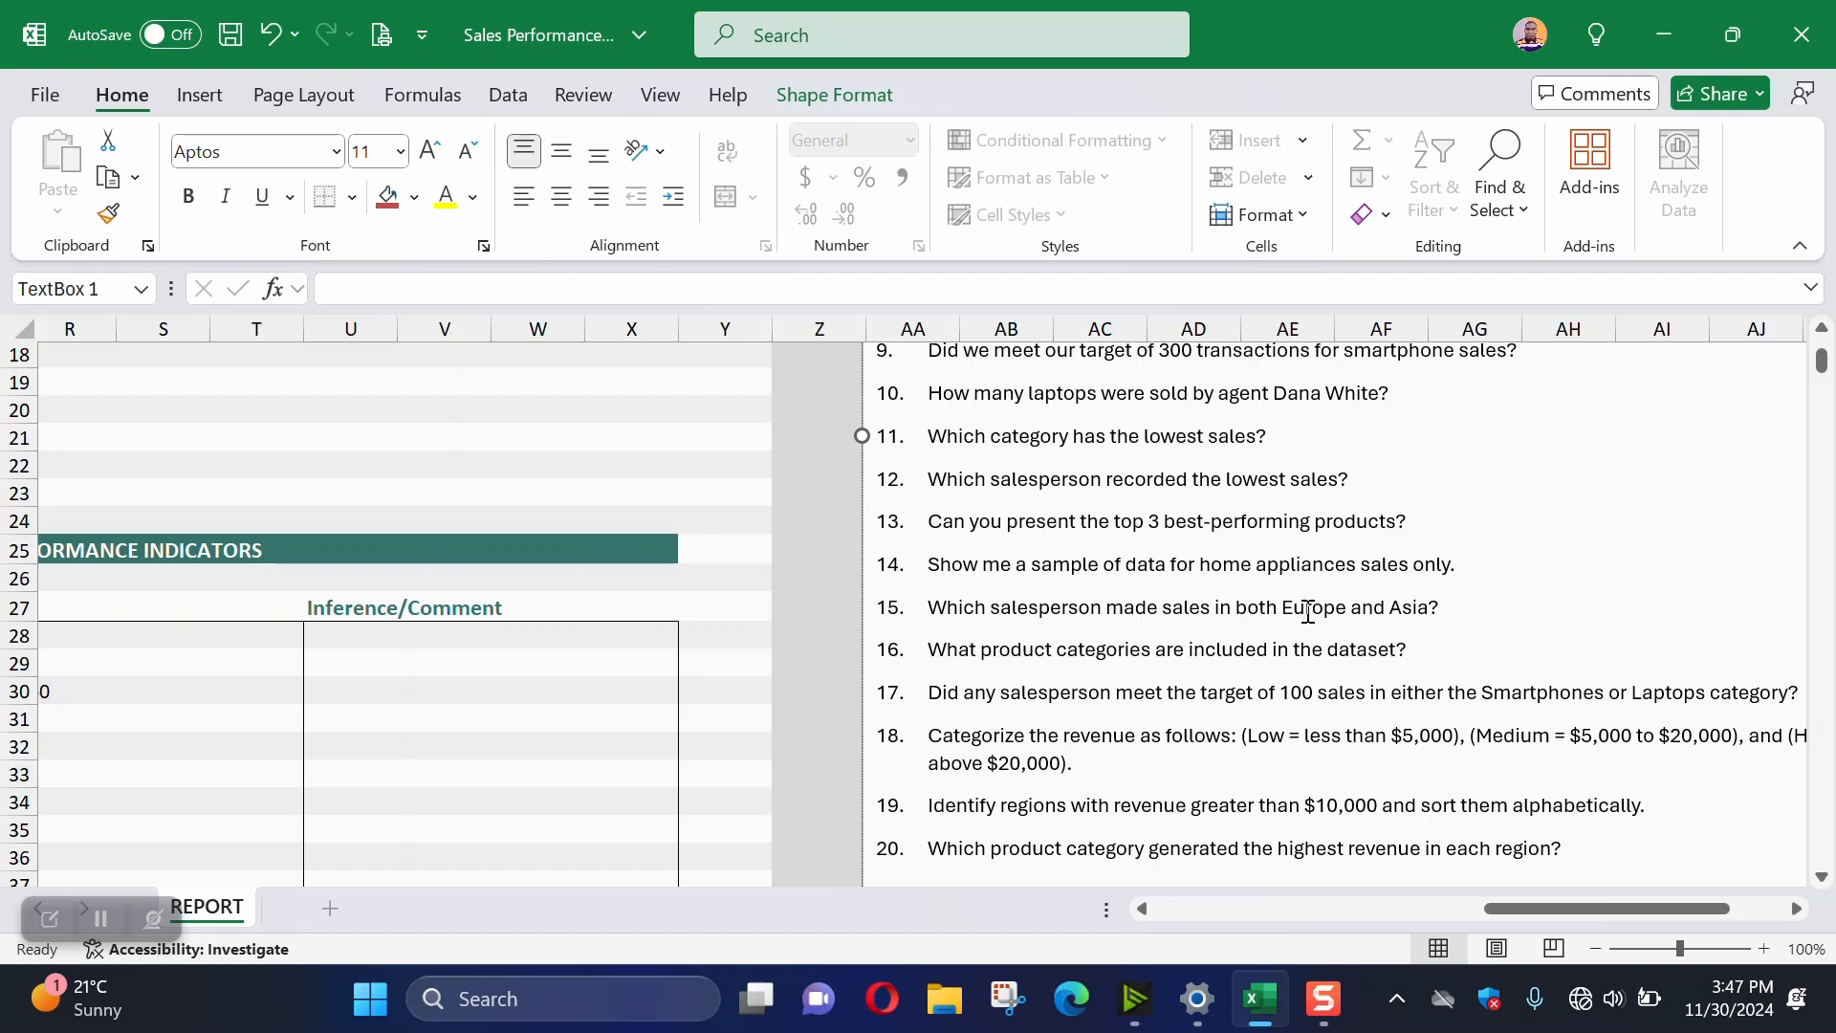
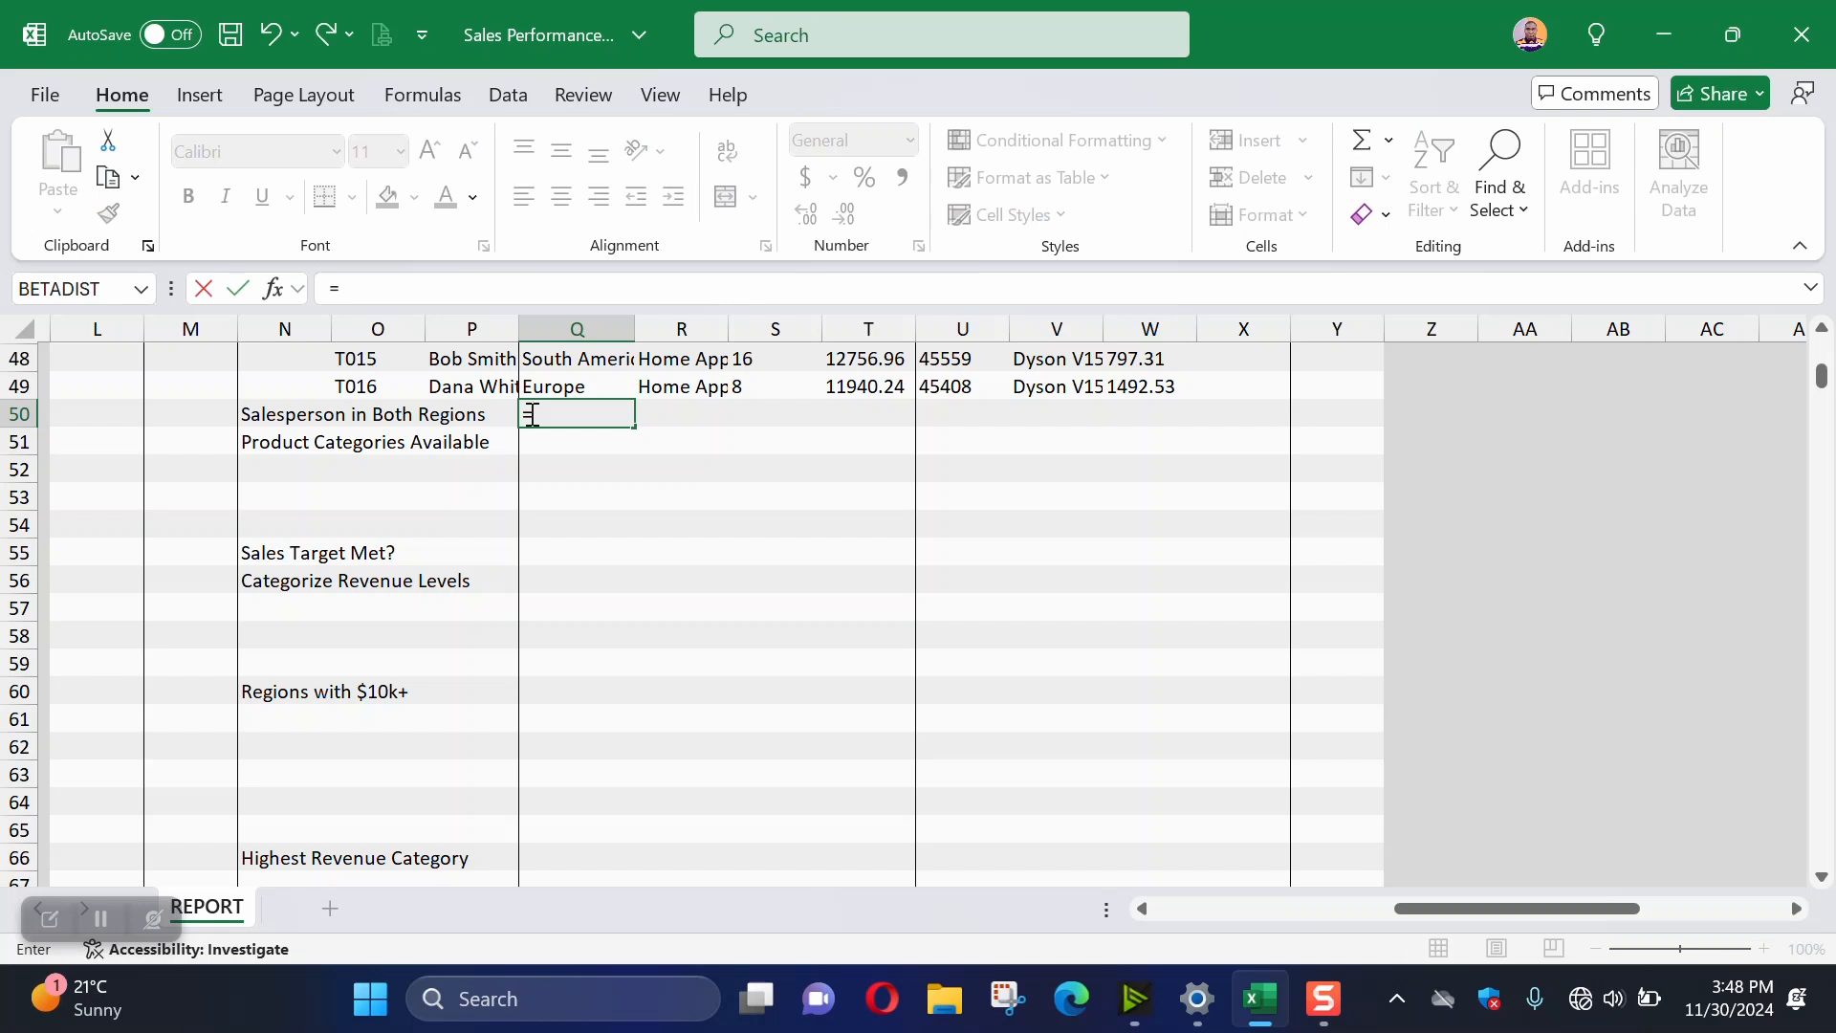
Start a COUNTIFS formula in Q50 with SalesData[Region] as the first criteria range and the Asia cell D1002 as its criterion
text(=COUNT)
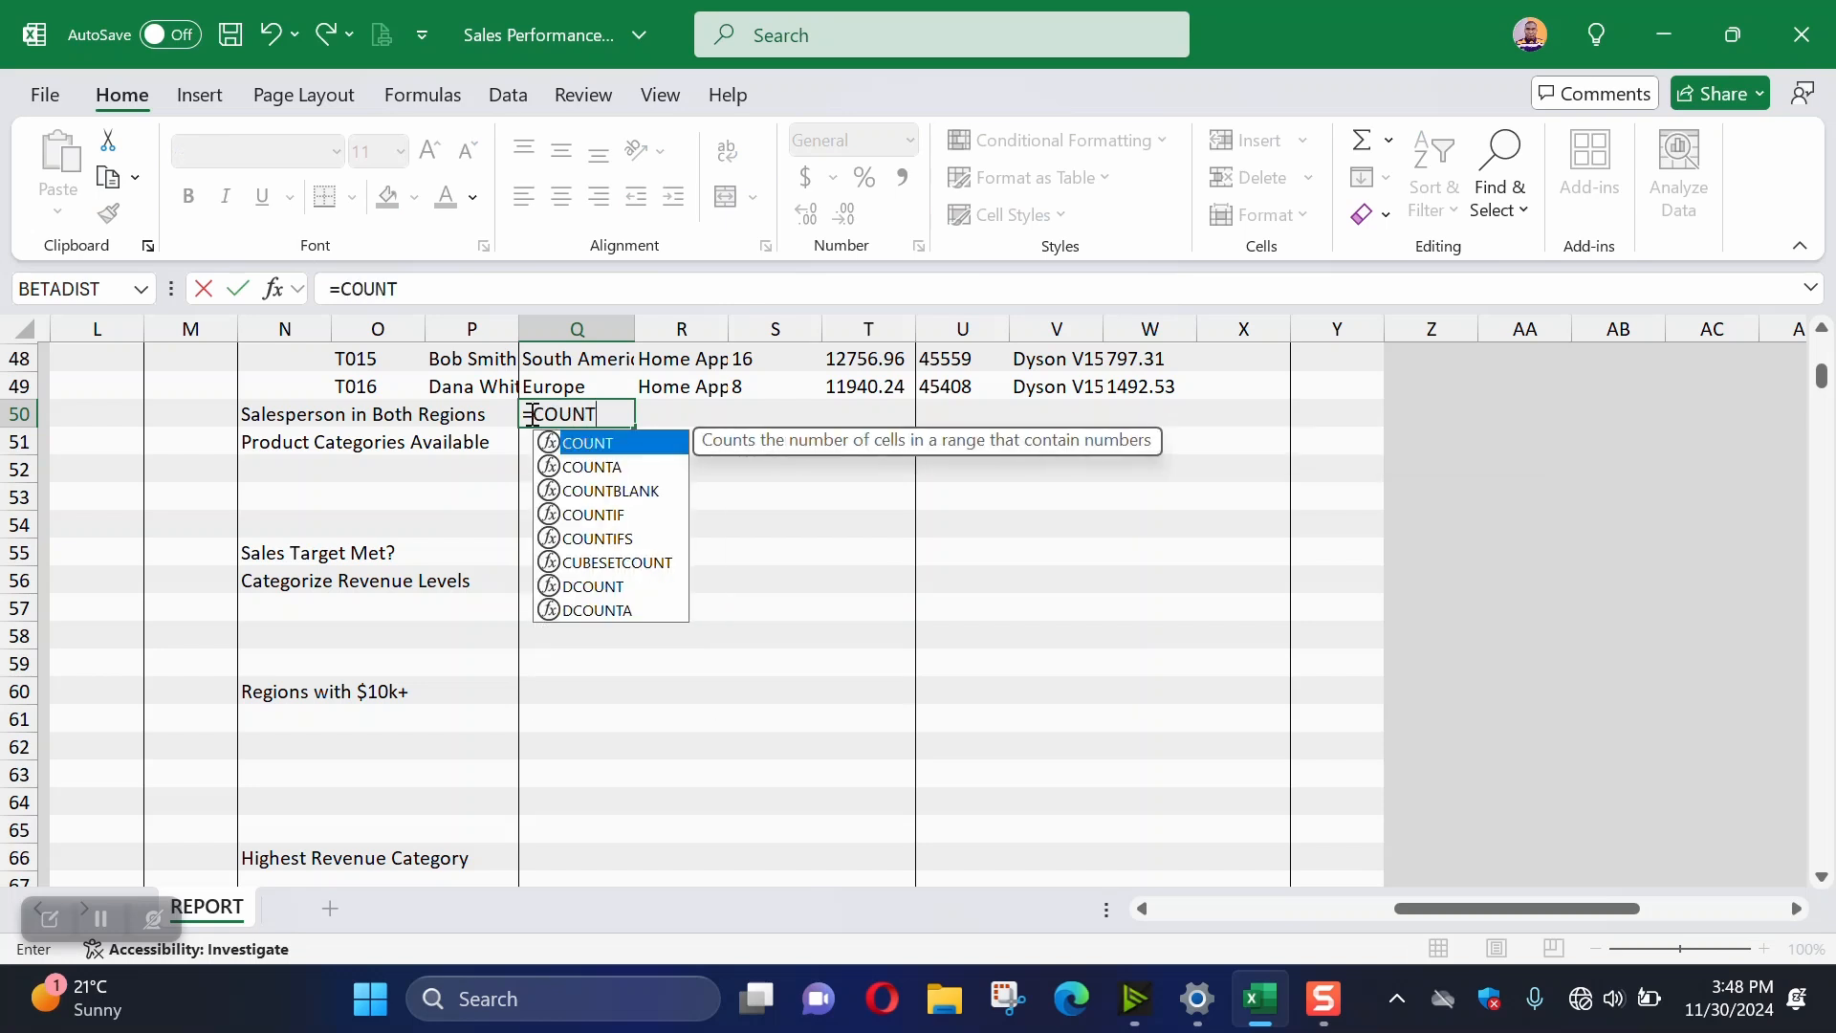
text(IFS)
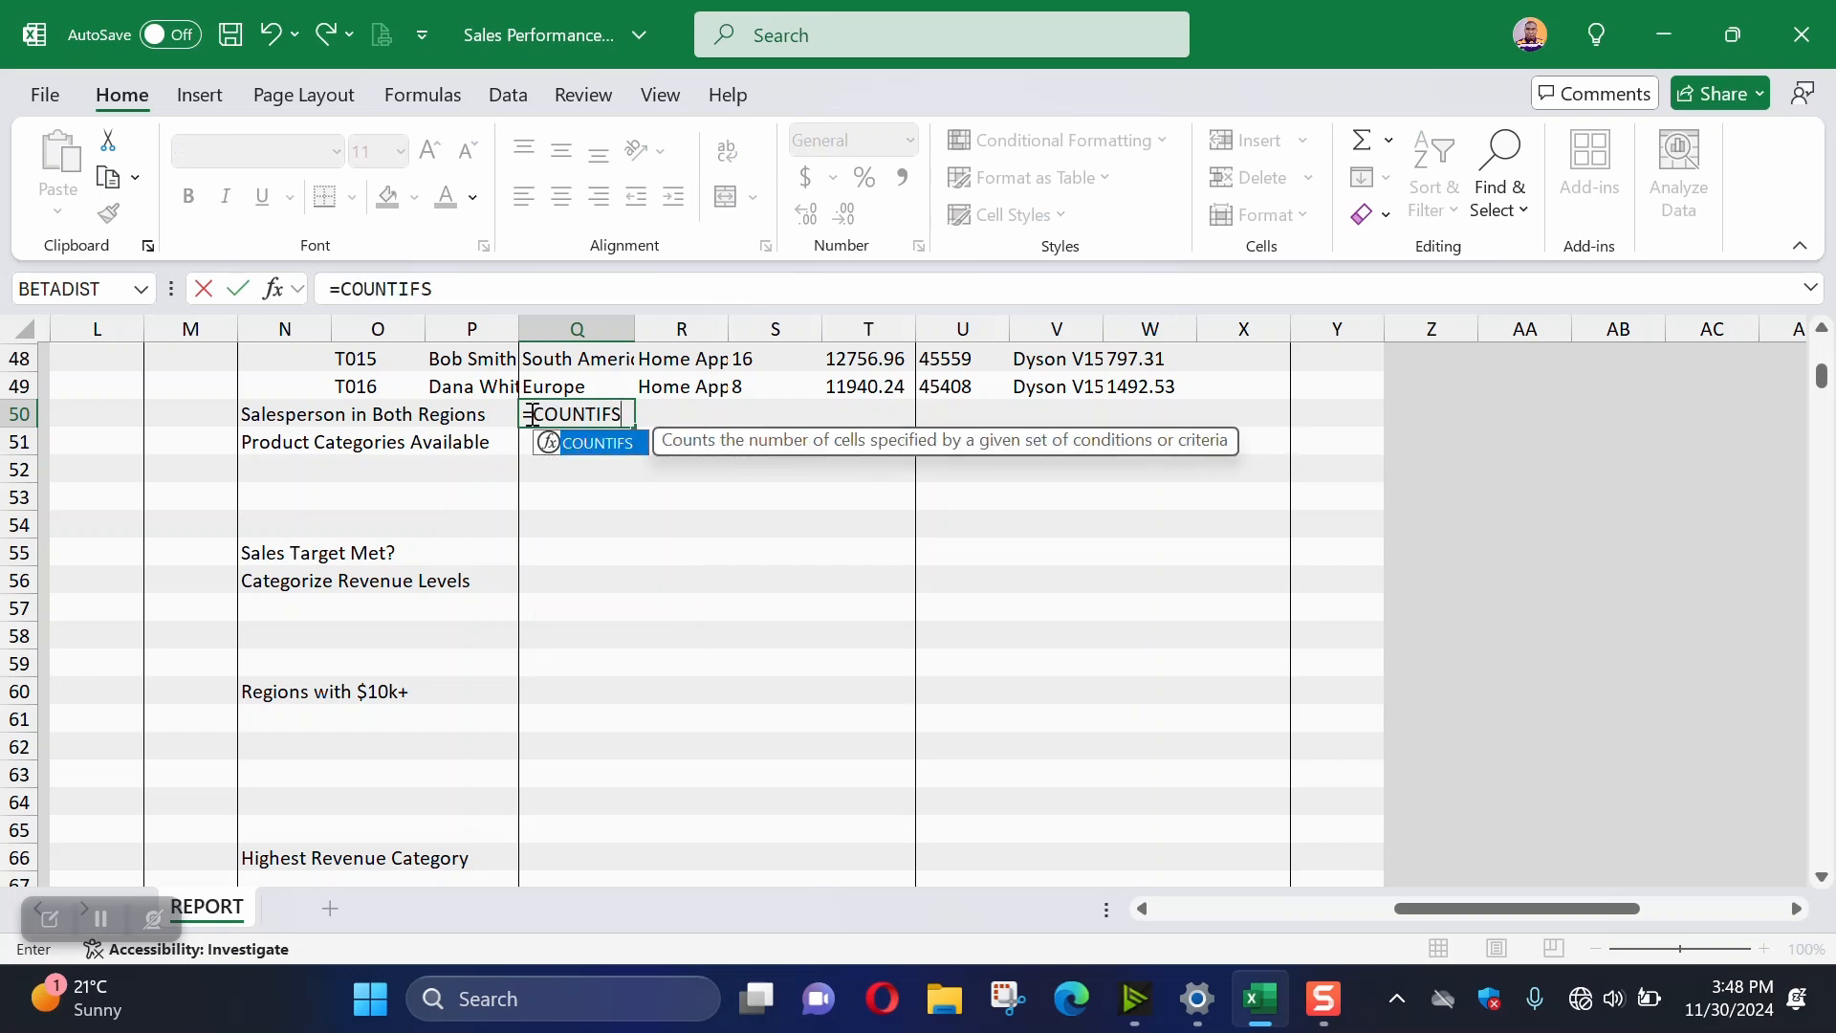
text(()
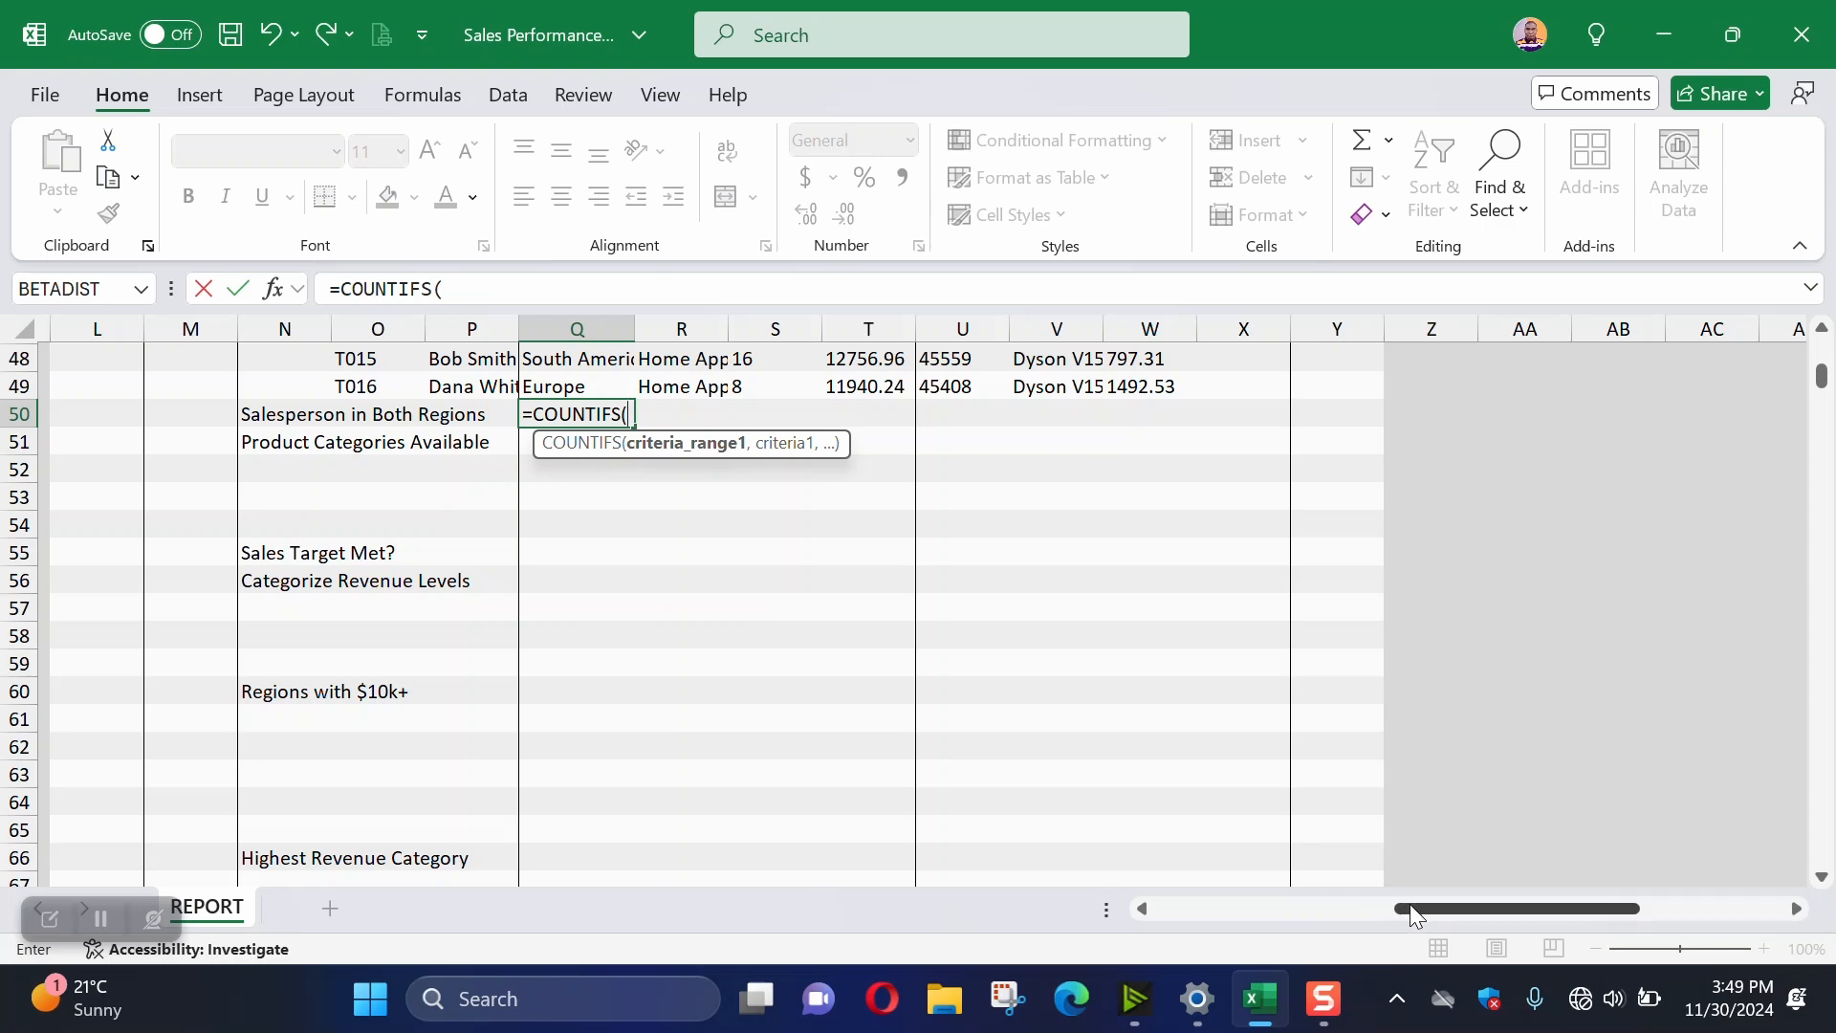
drag(1411, 908, 1181, 913)
scroll(532, 647, up, 16)
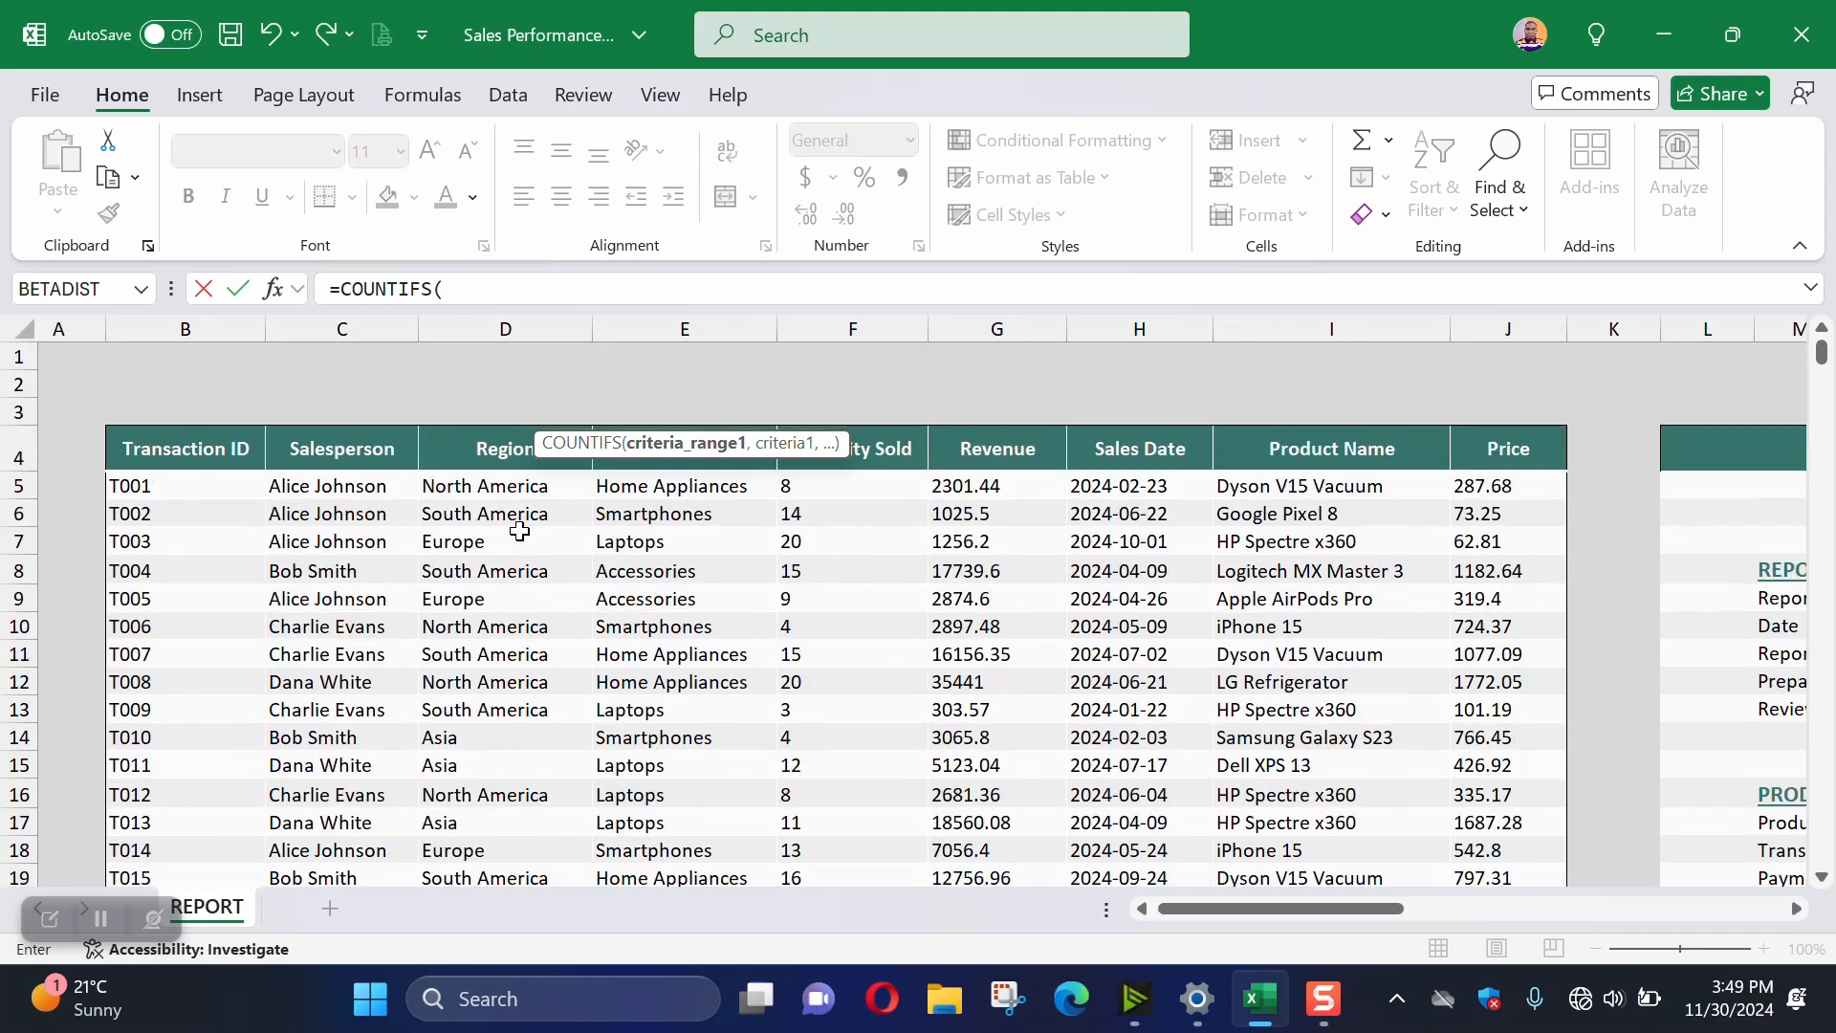
click(493, 481)
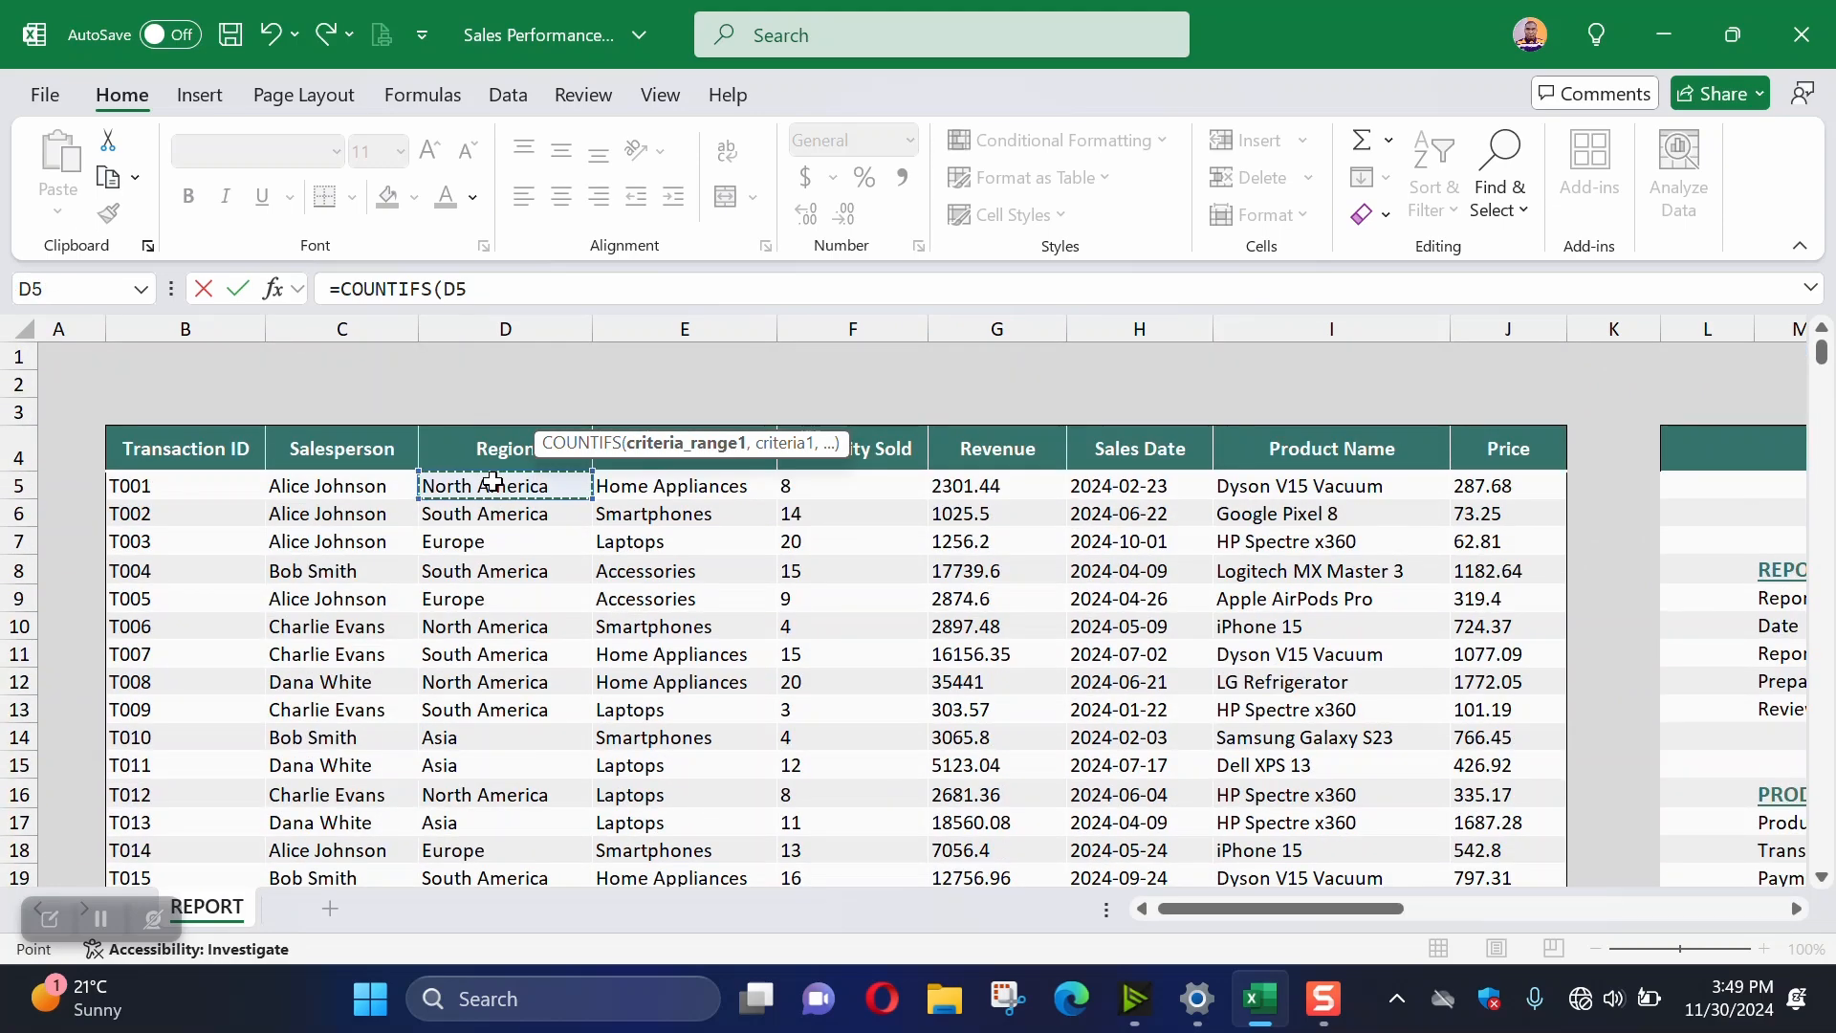
key(ctrl+shift+Down)
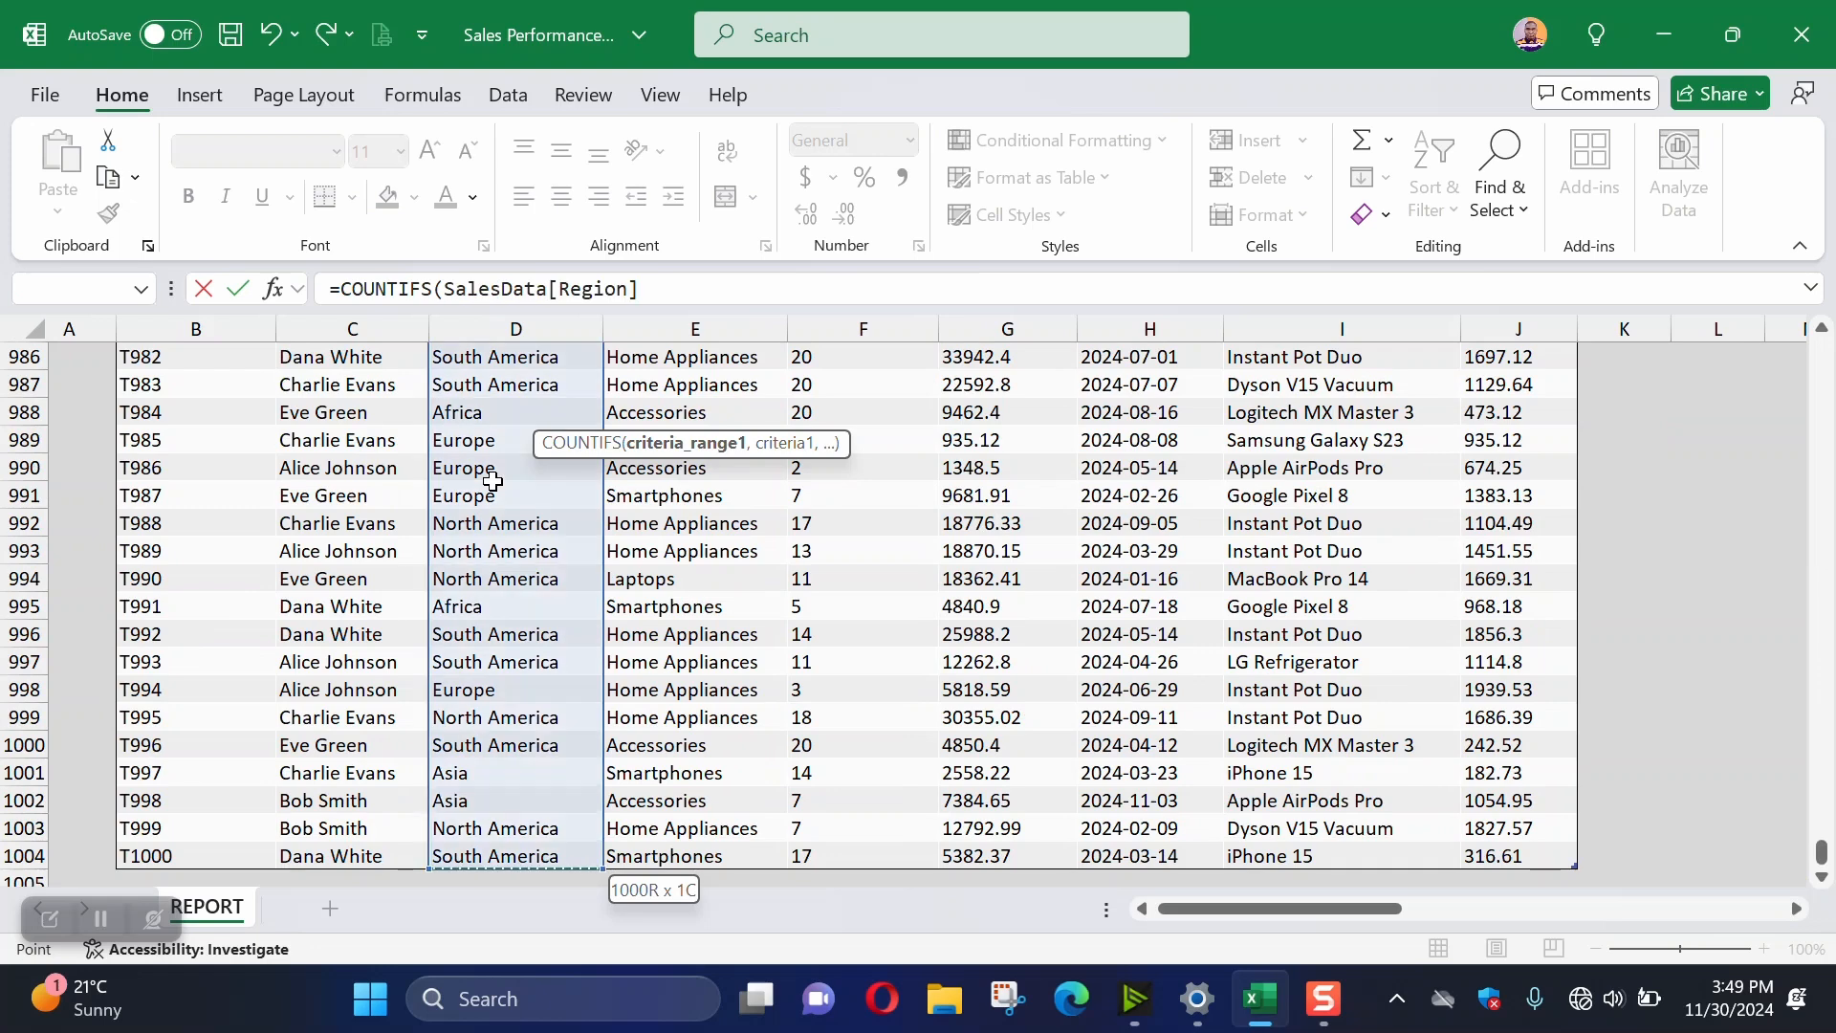
click(642, 289)
text(,)
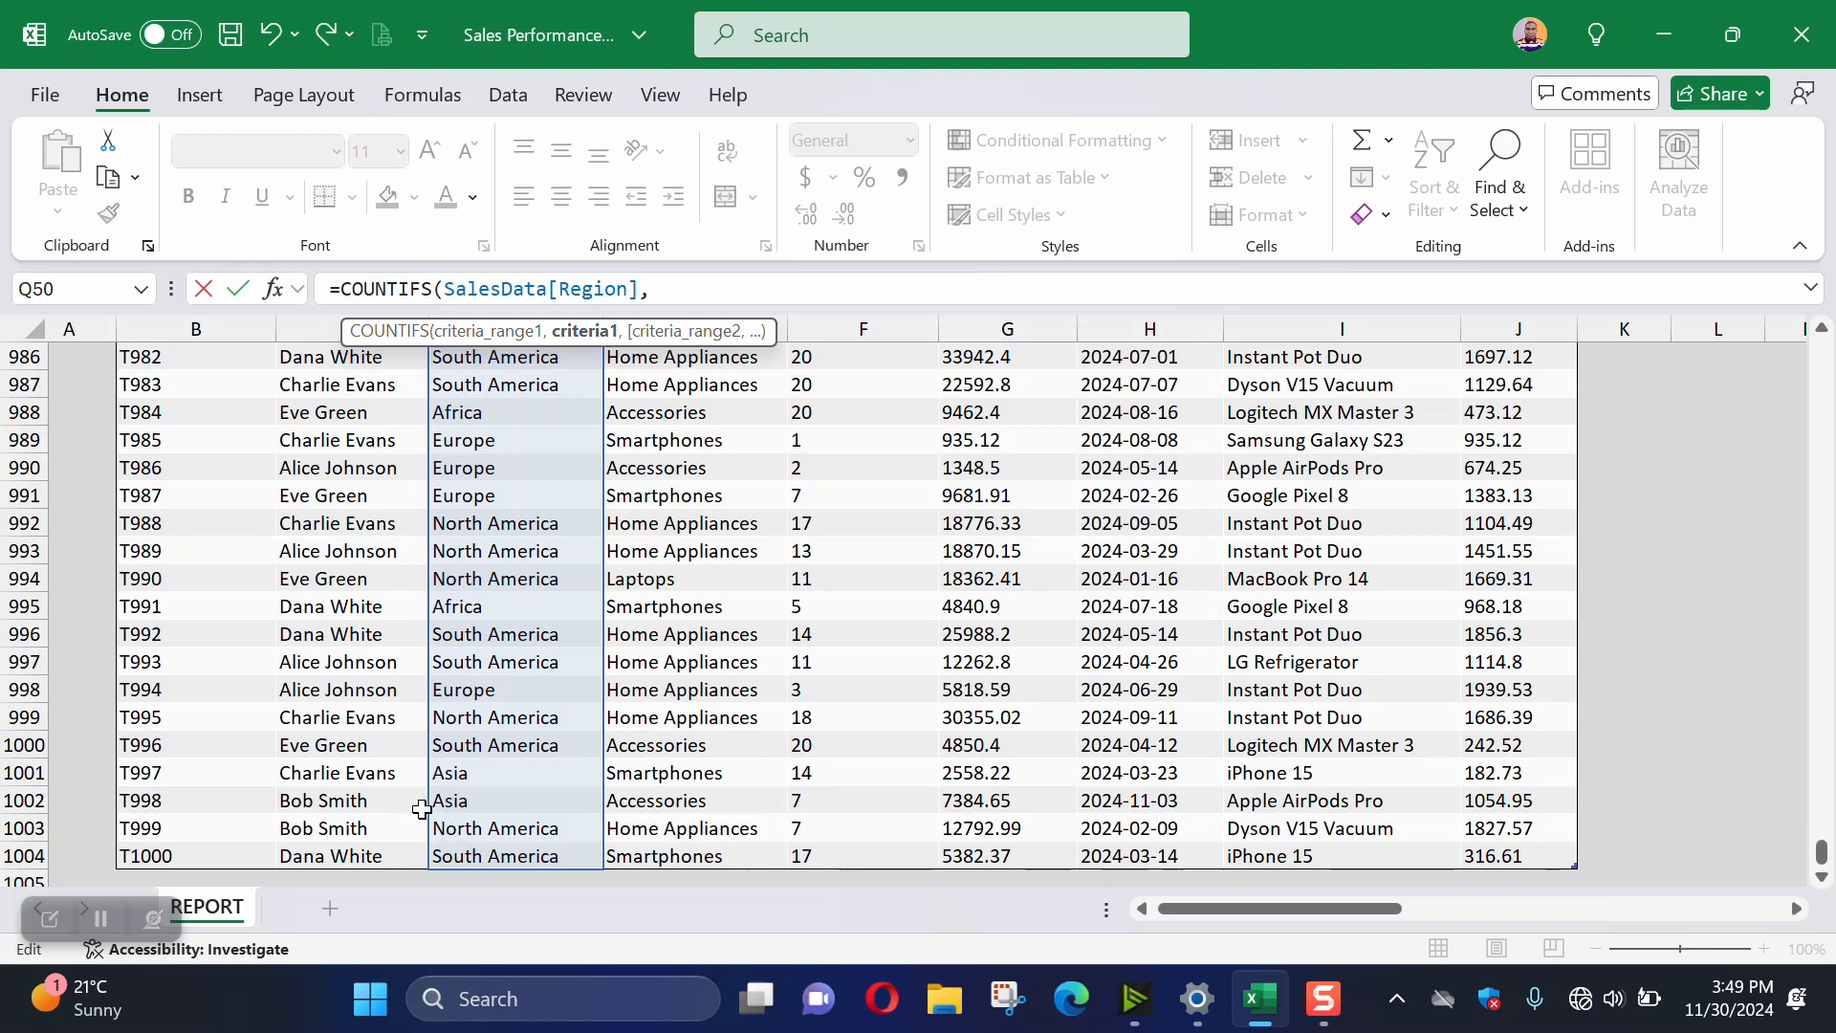
click(452, 796)
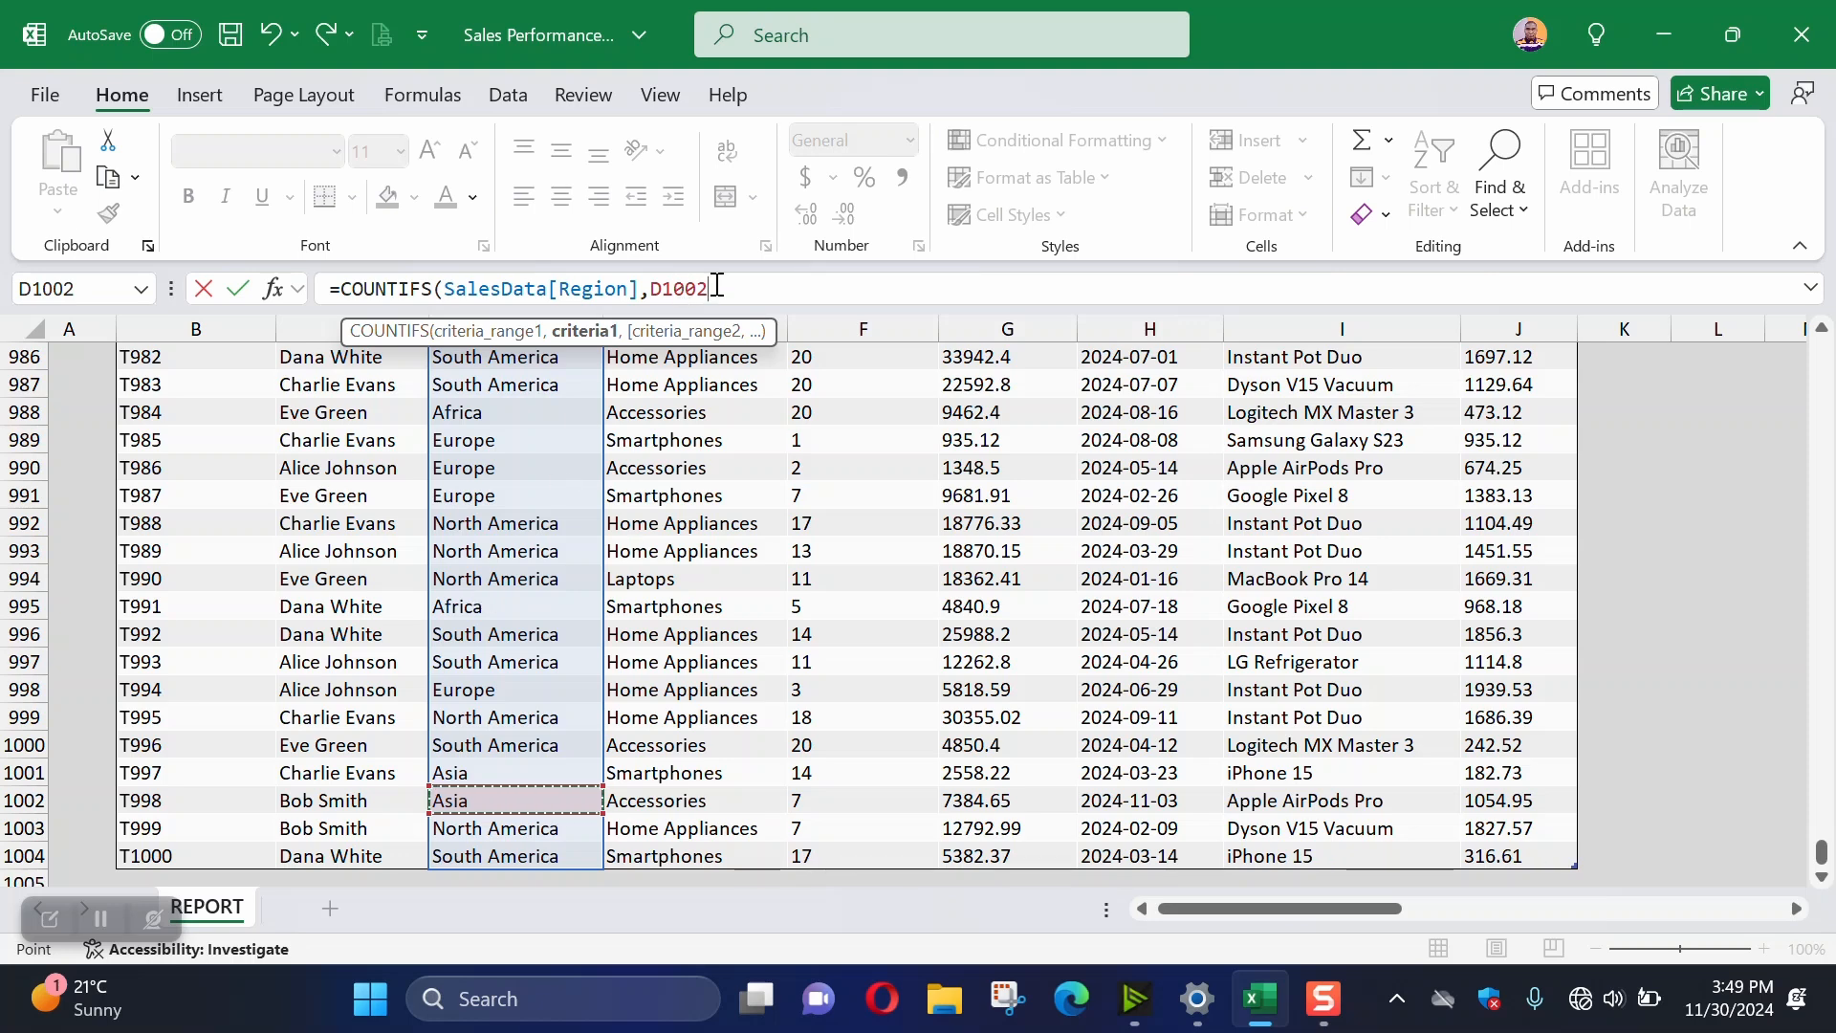
Add SalesData[Salesperson] as the second criteria range with C5 as its criterion, and close the COUNTIFS function
text(,)
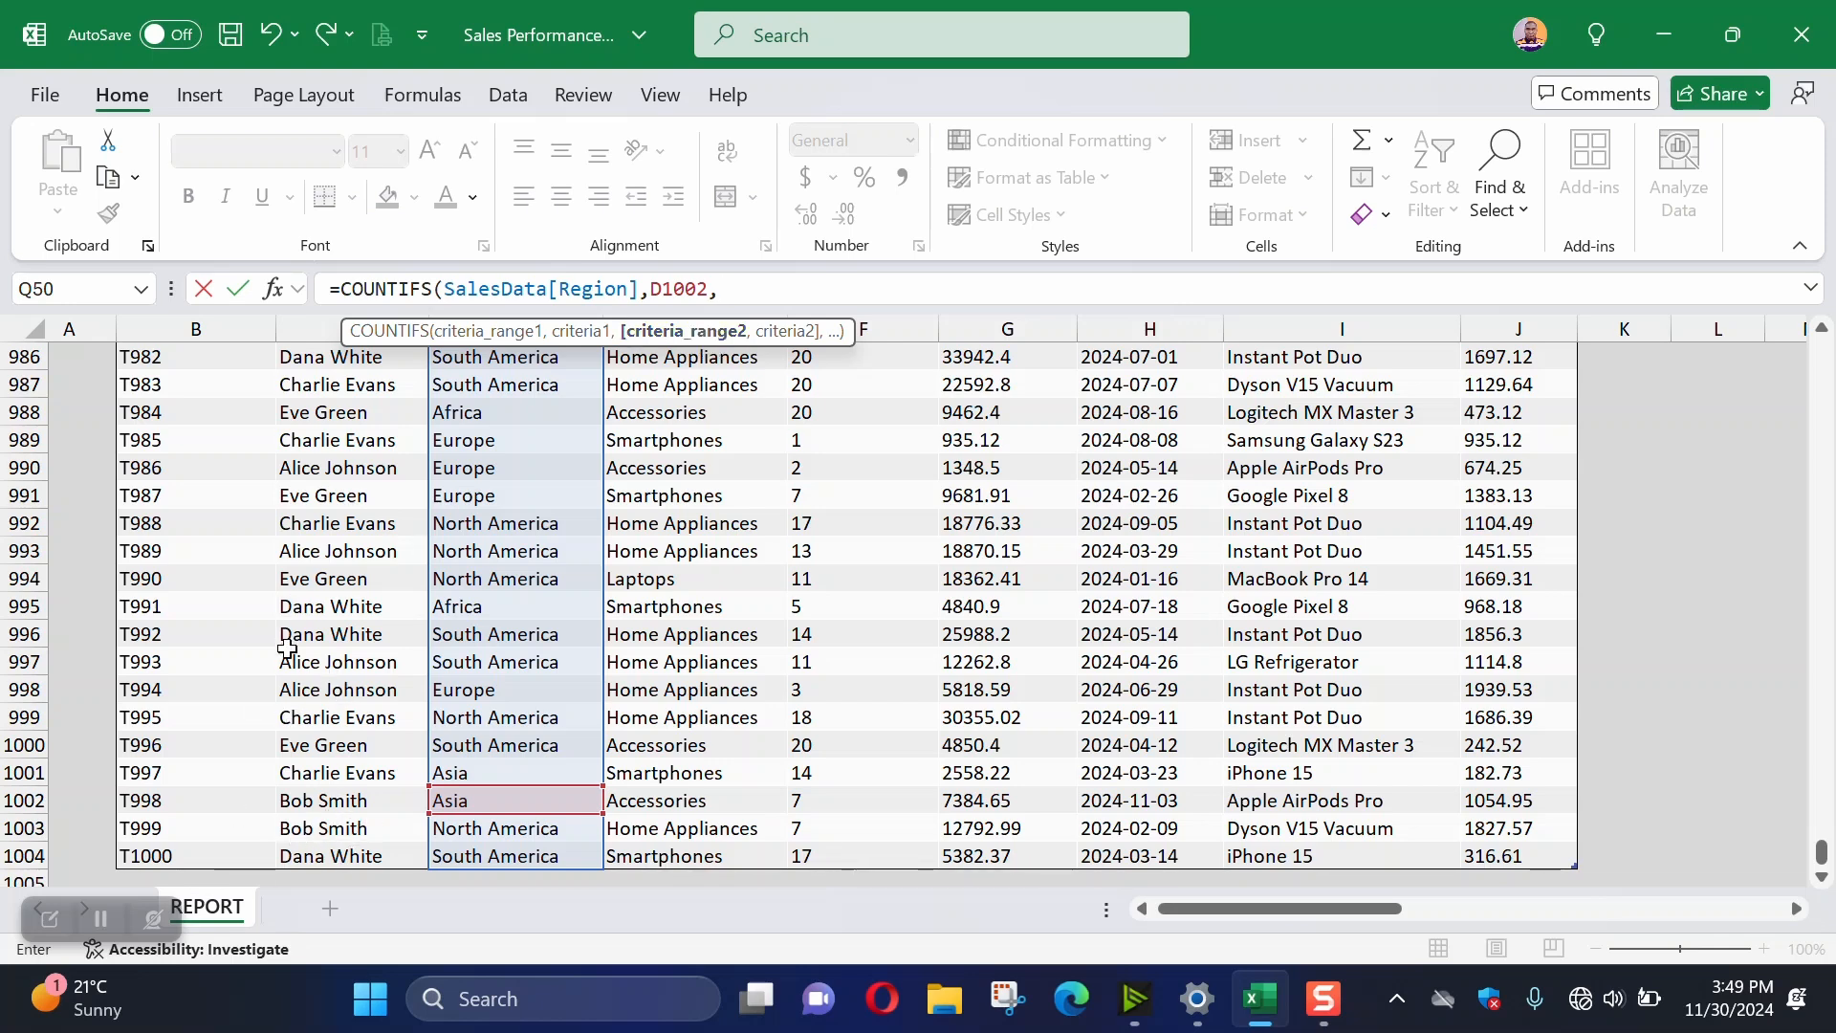
click(334, 853)
key(ctrl+shift+Up)
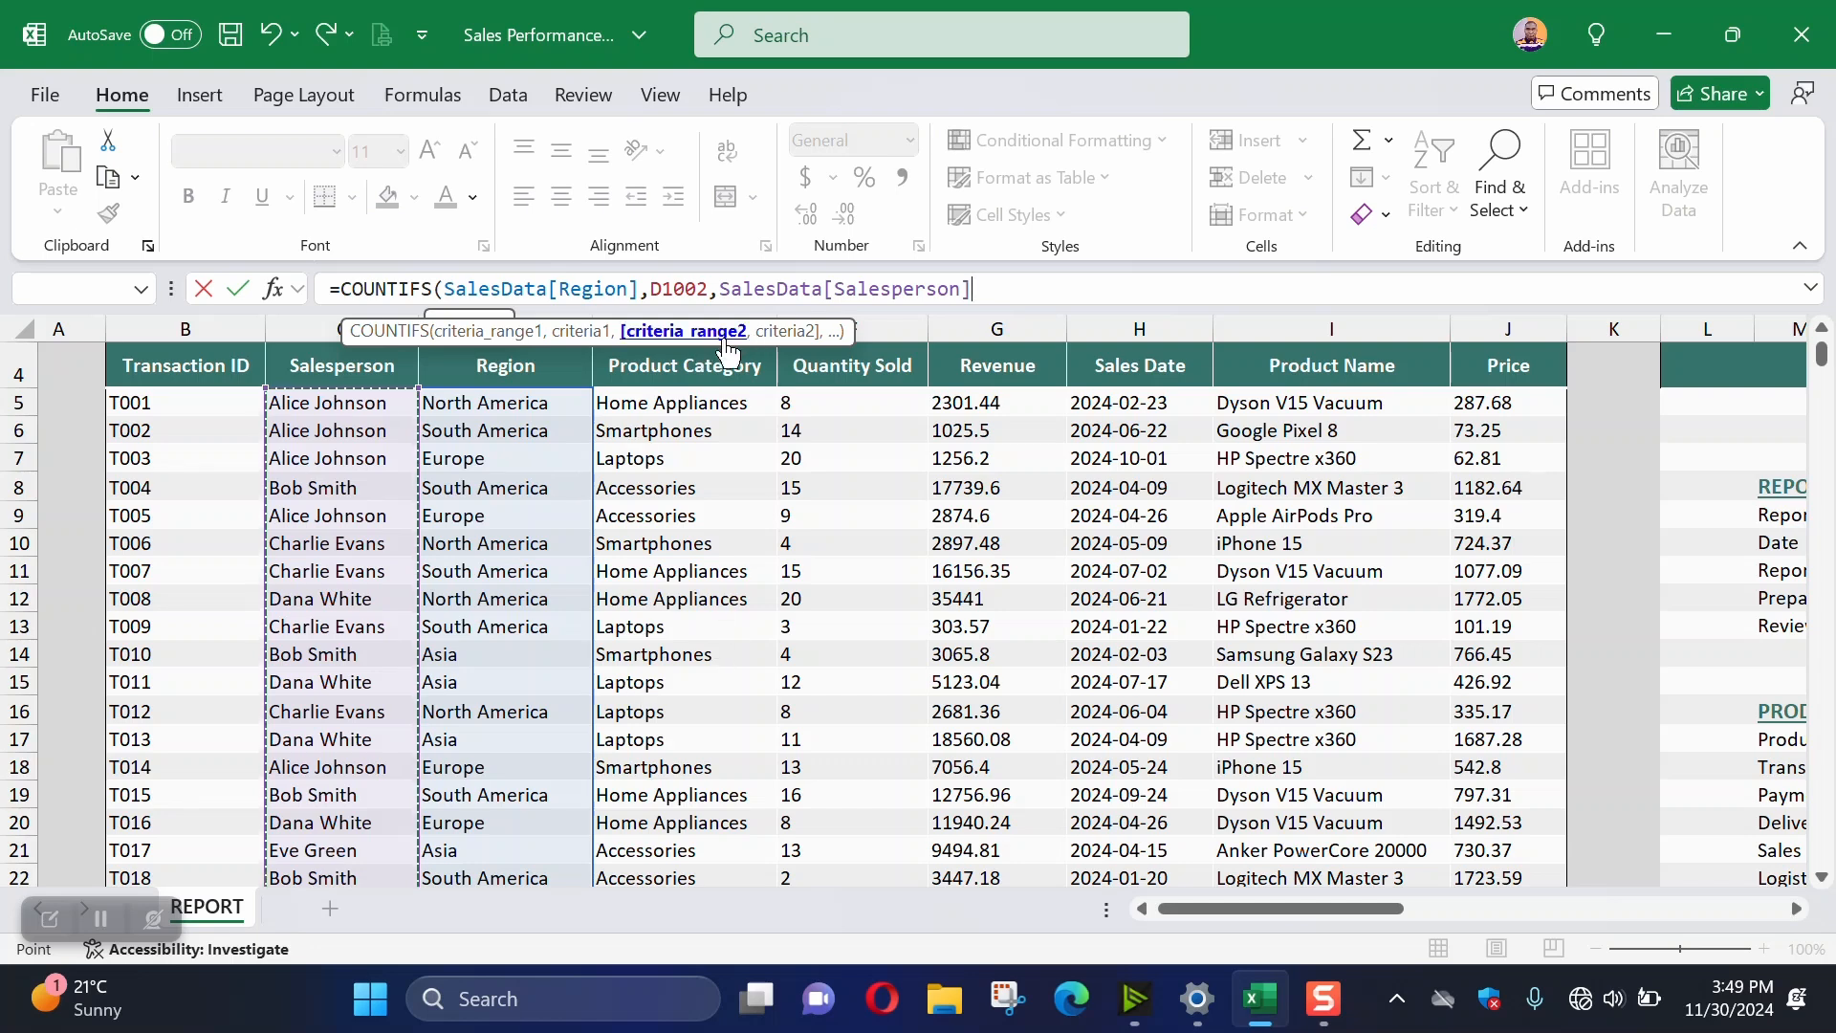
text(,)
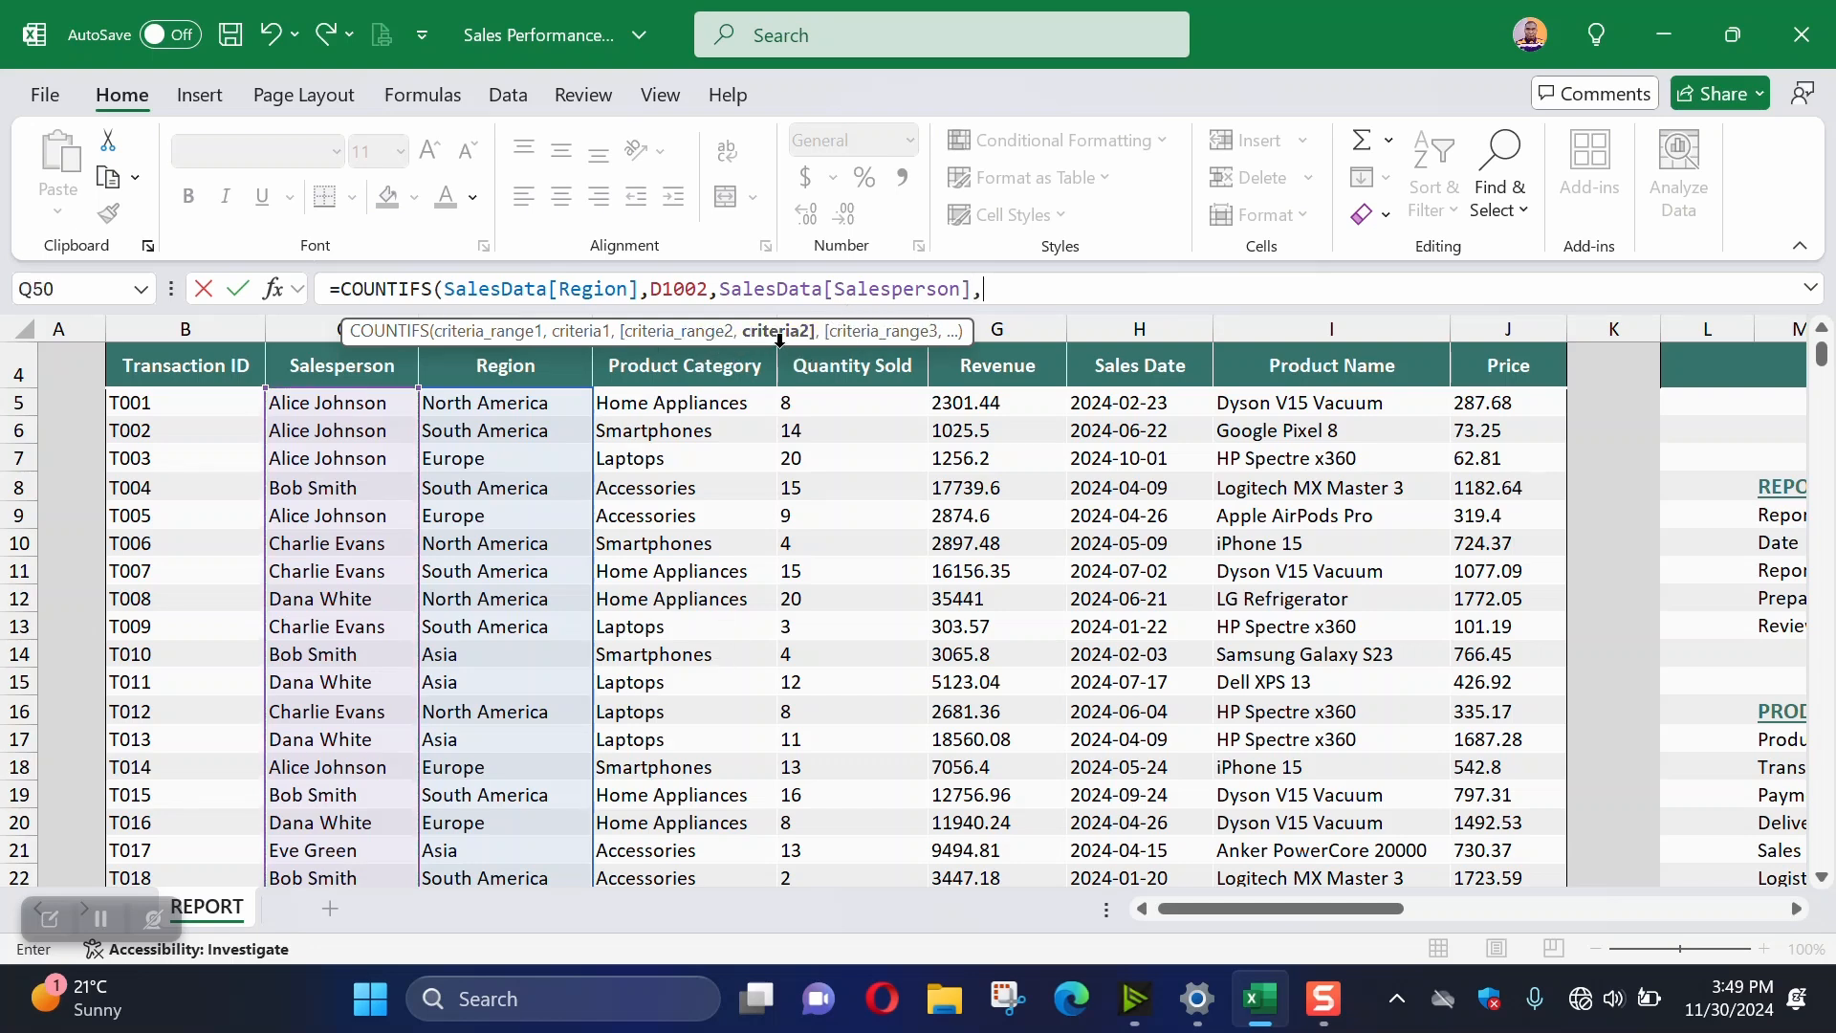
click(329, 403)
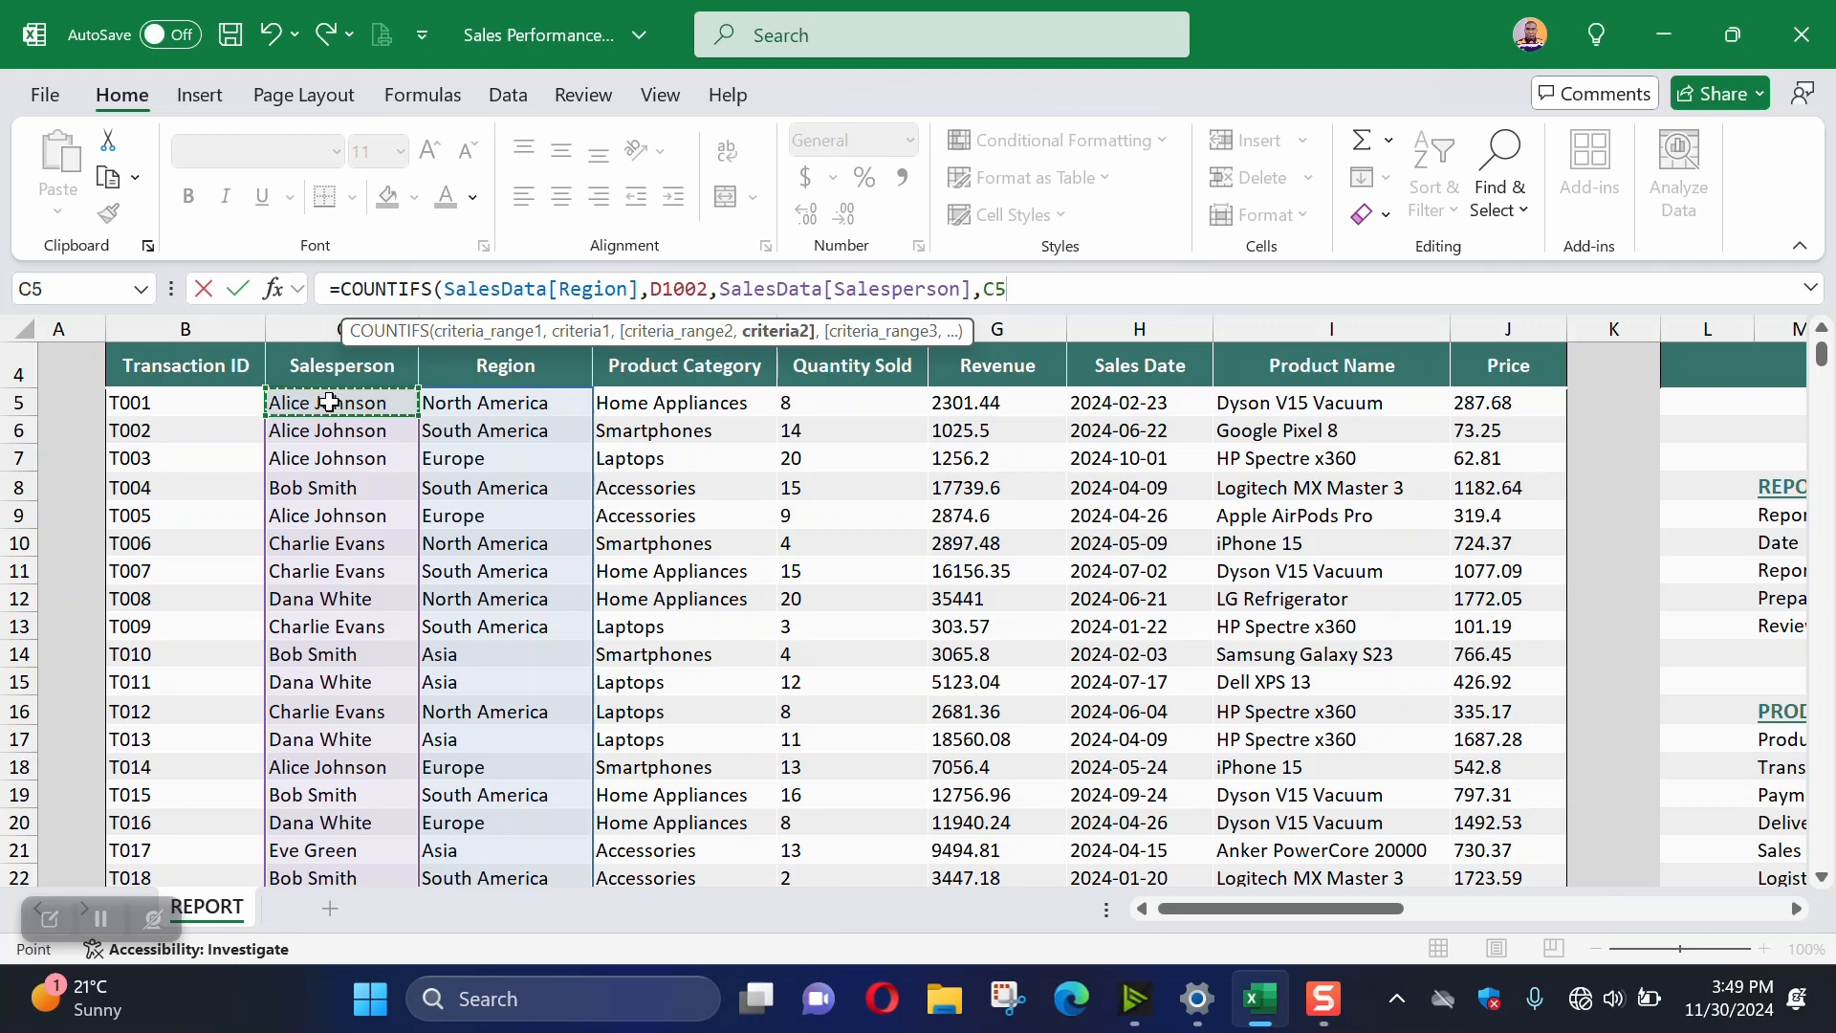
text())
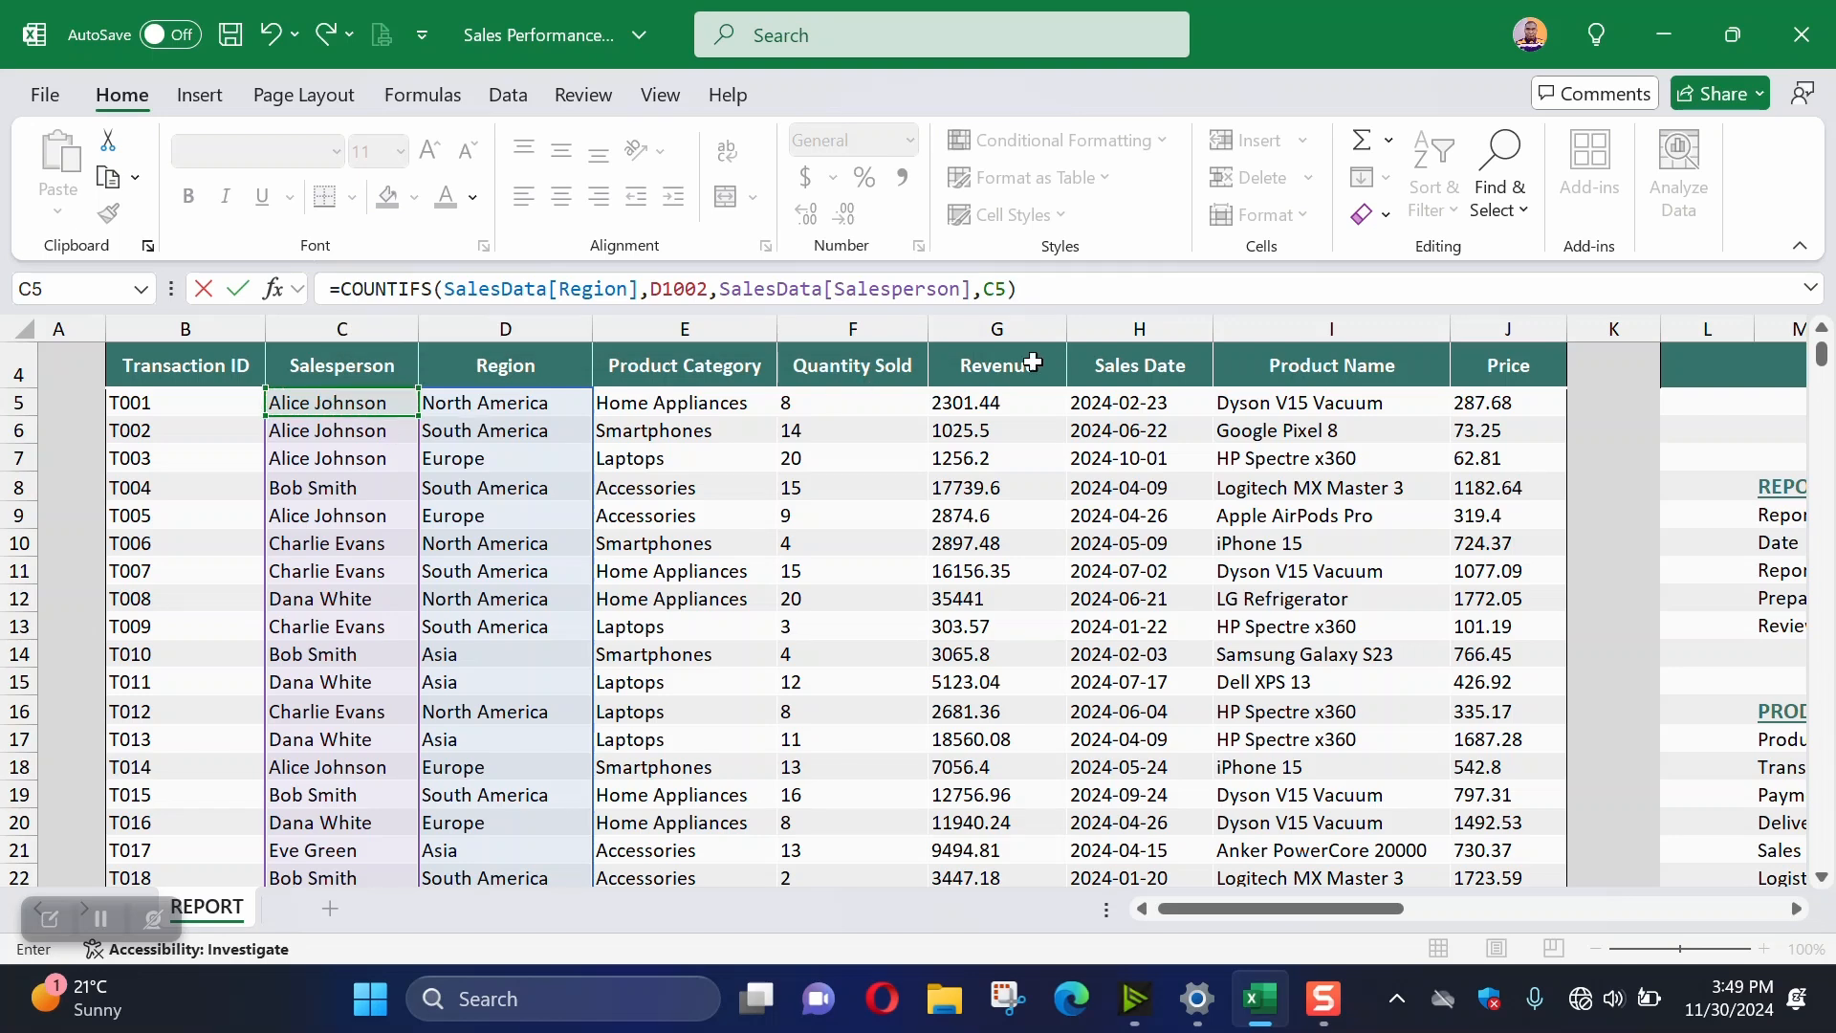
Append a >0 comparison and a comma after the first COUNTIFS in the formula
drag(1021, 288, 349, 292)
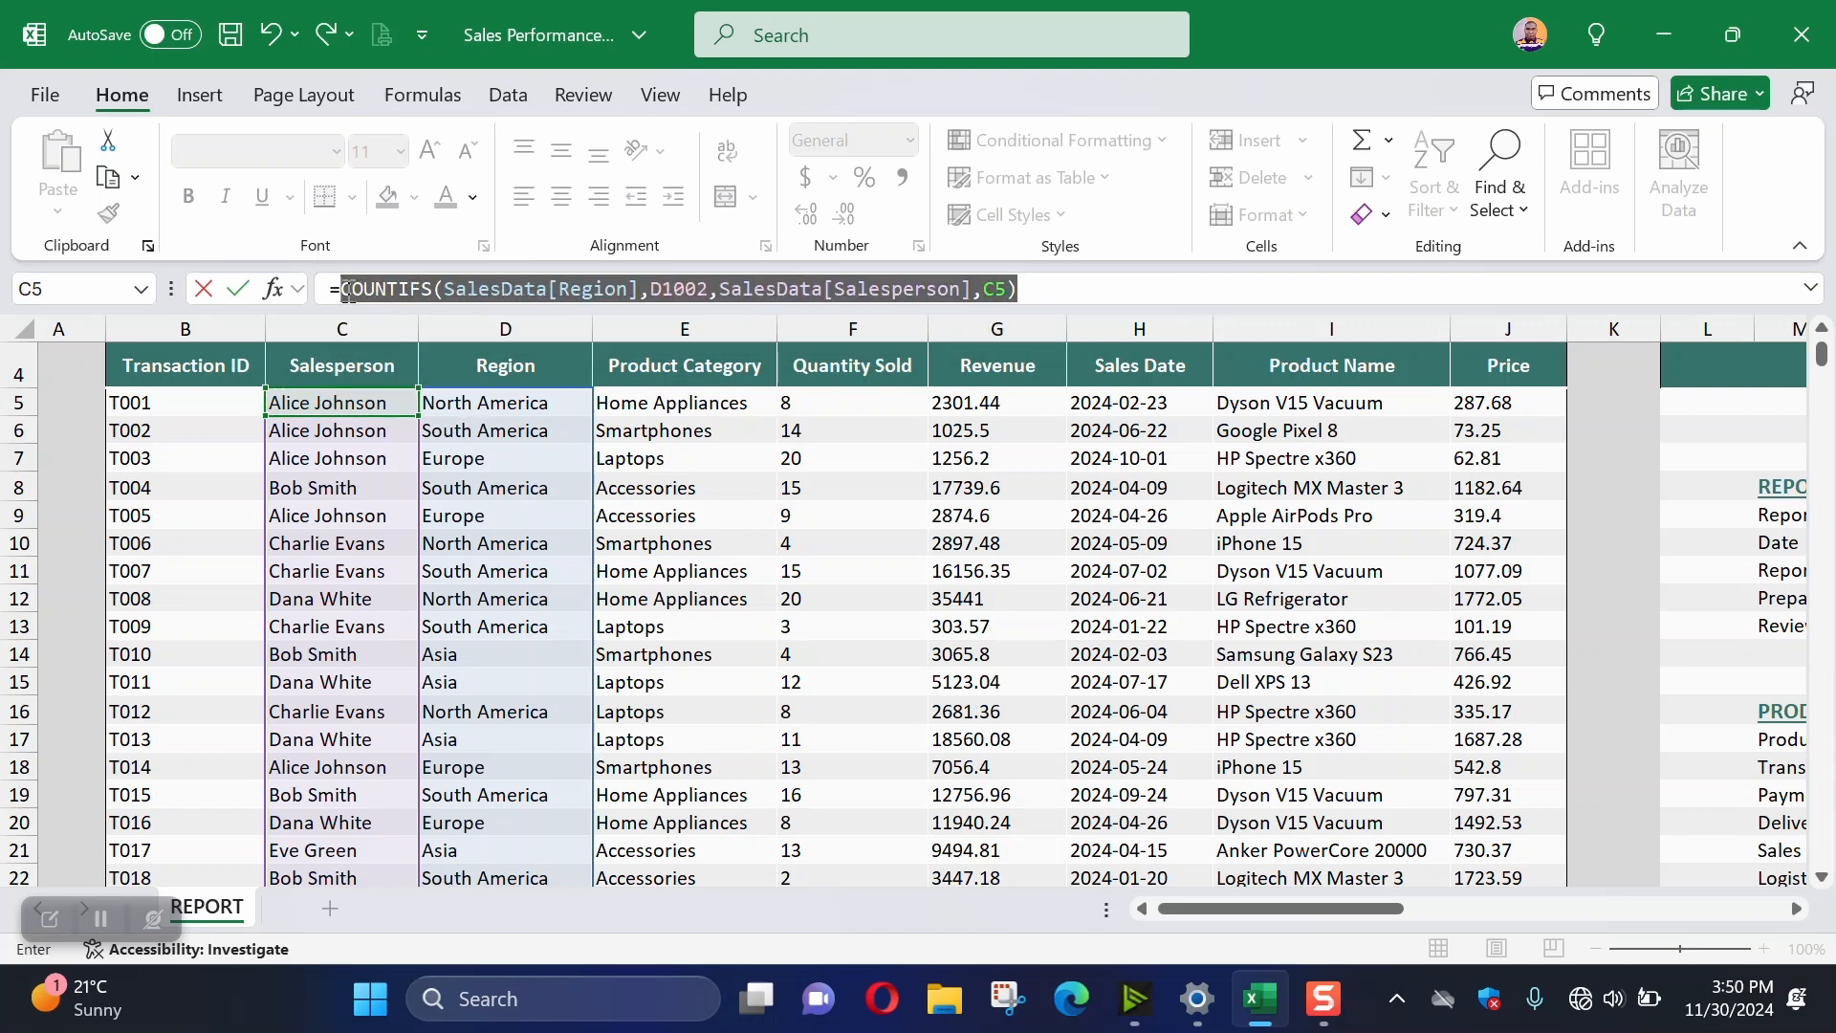
click(1070, 291)
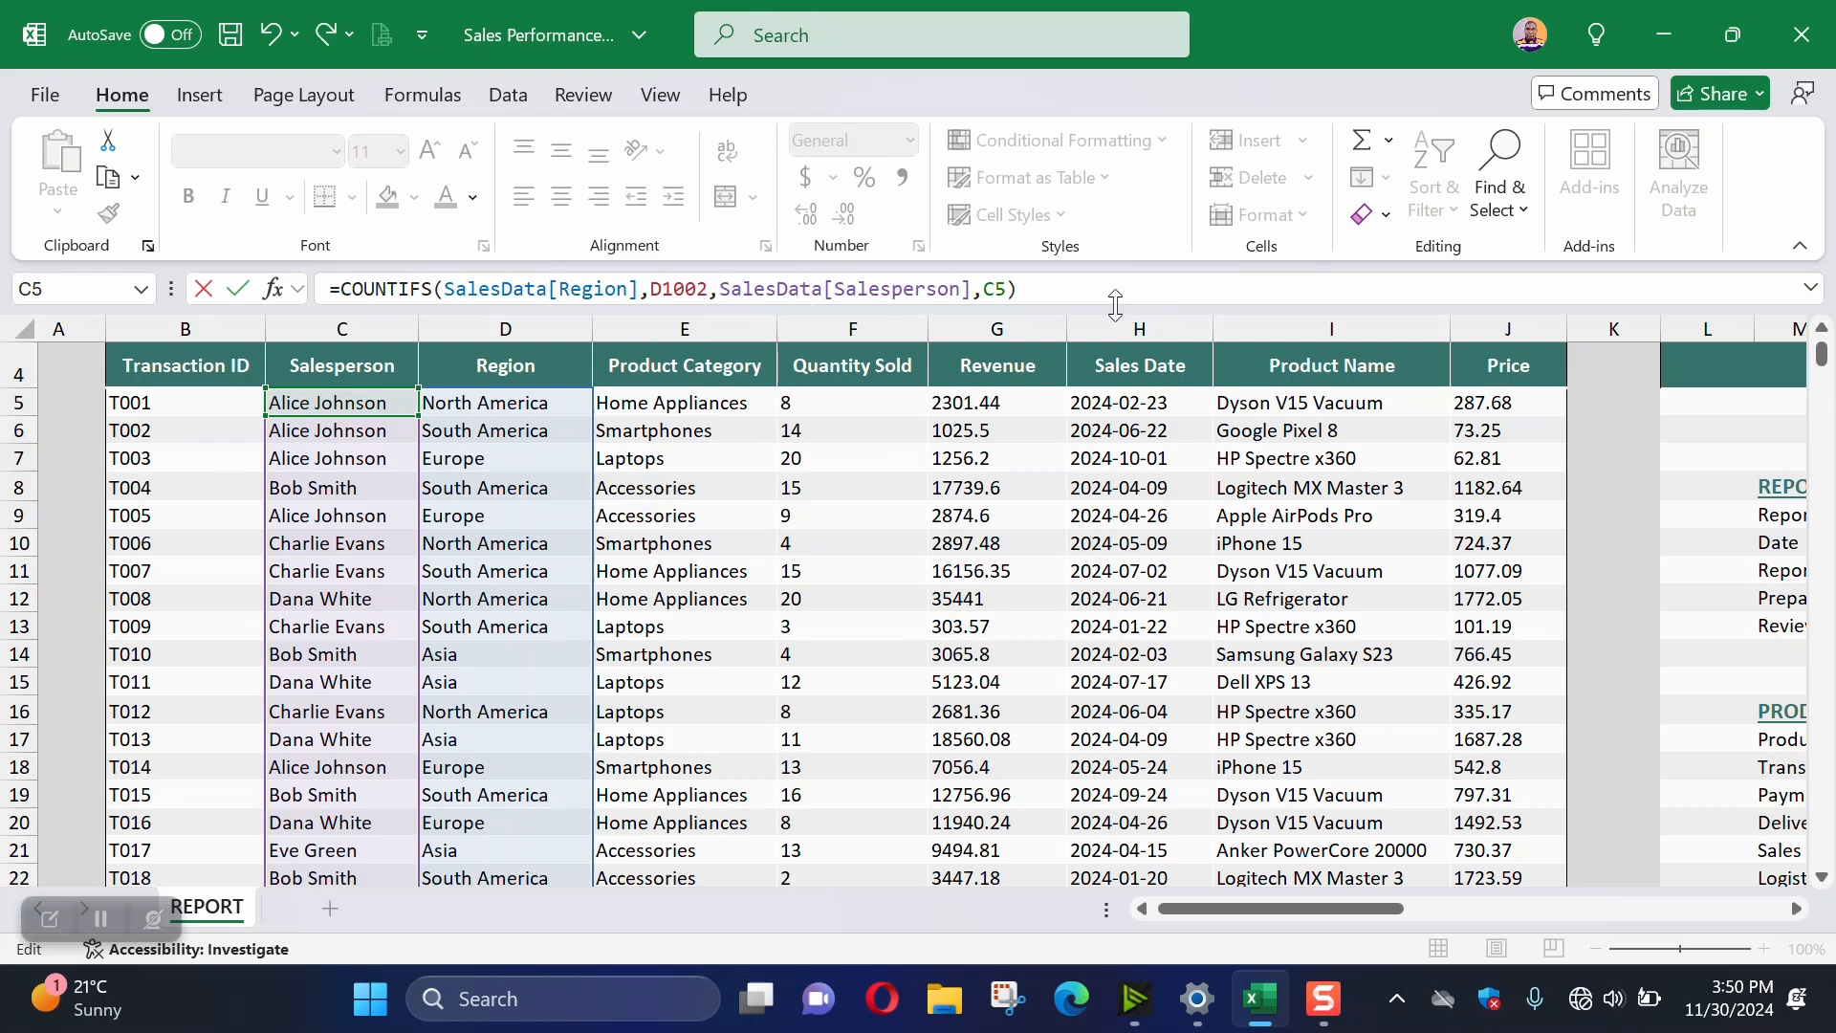
drag(1038, 285, 363, 299)
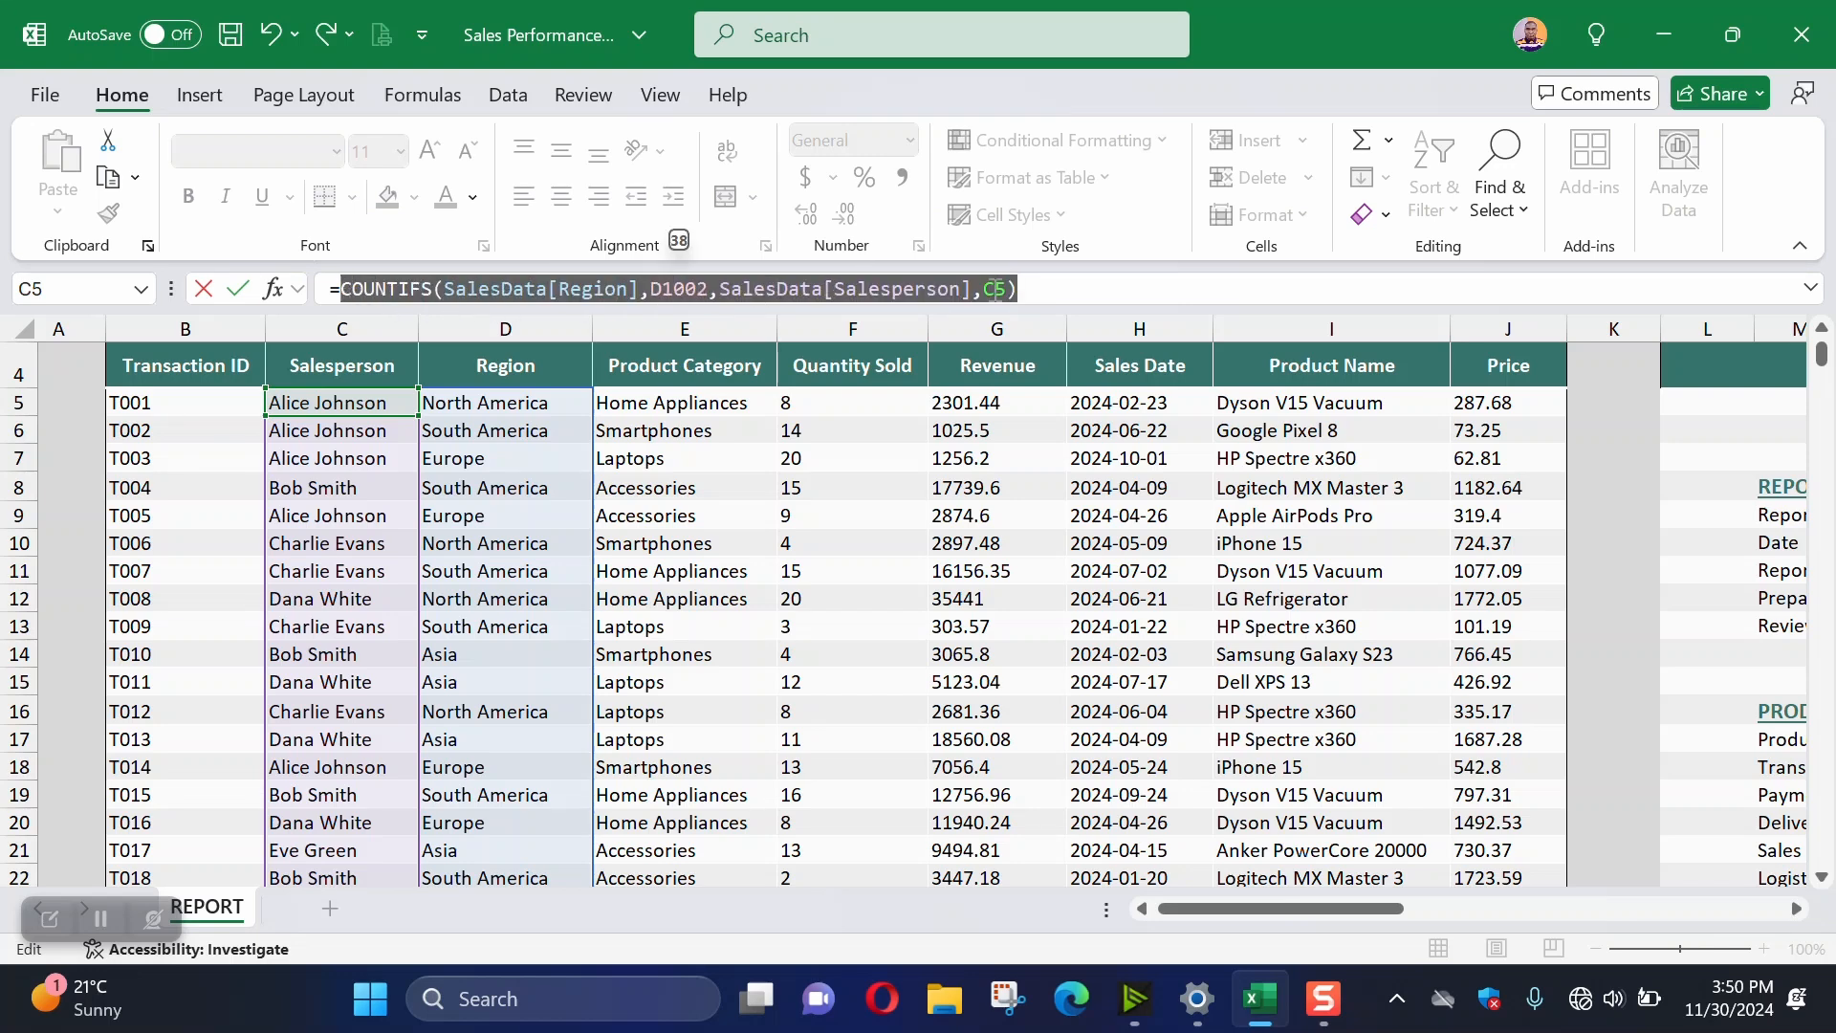
click(1038, 287)
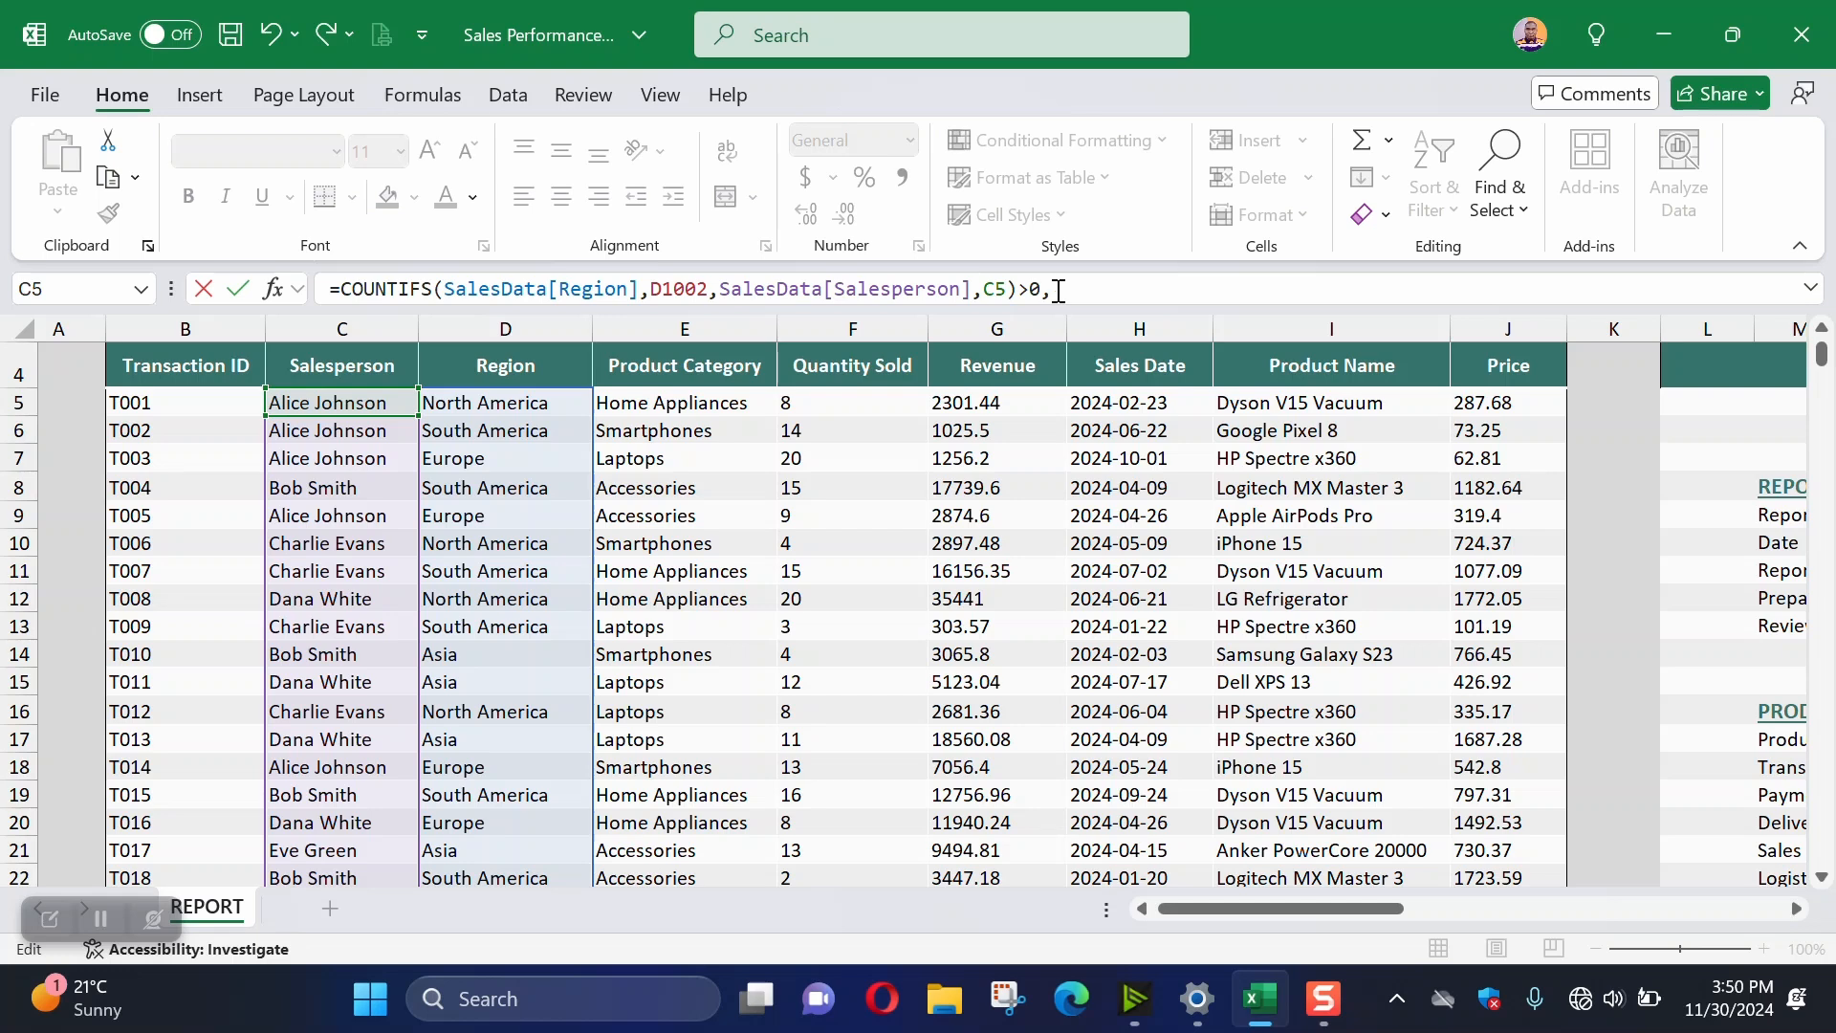
Add a second COUNTIFS to the formula with SalesData[Region] as its first criteria range and the Europe cell D990 as its criterion
text(COUNTI)
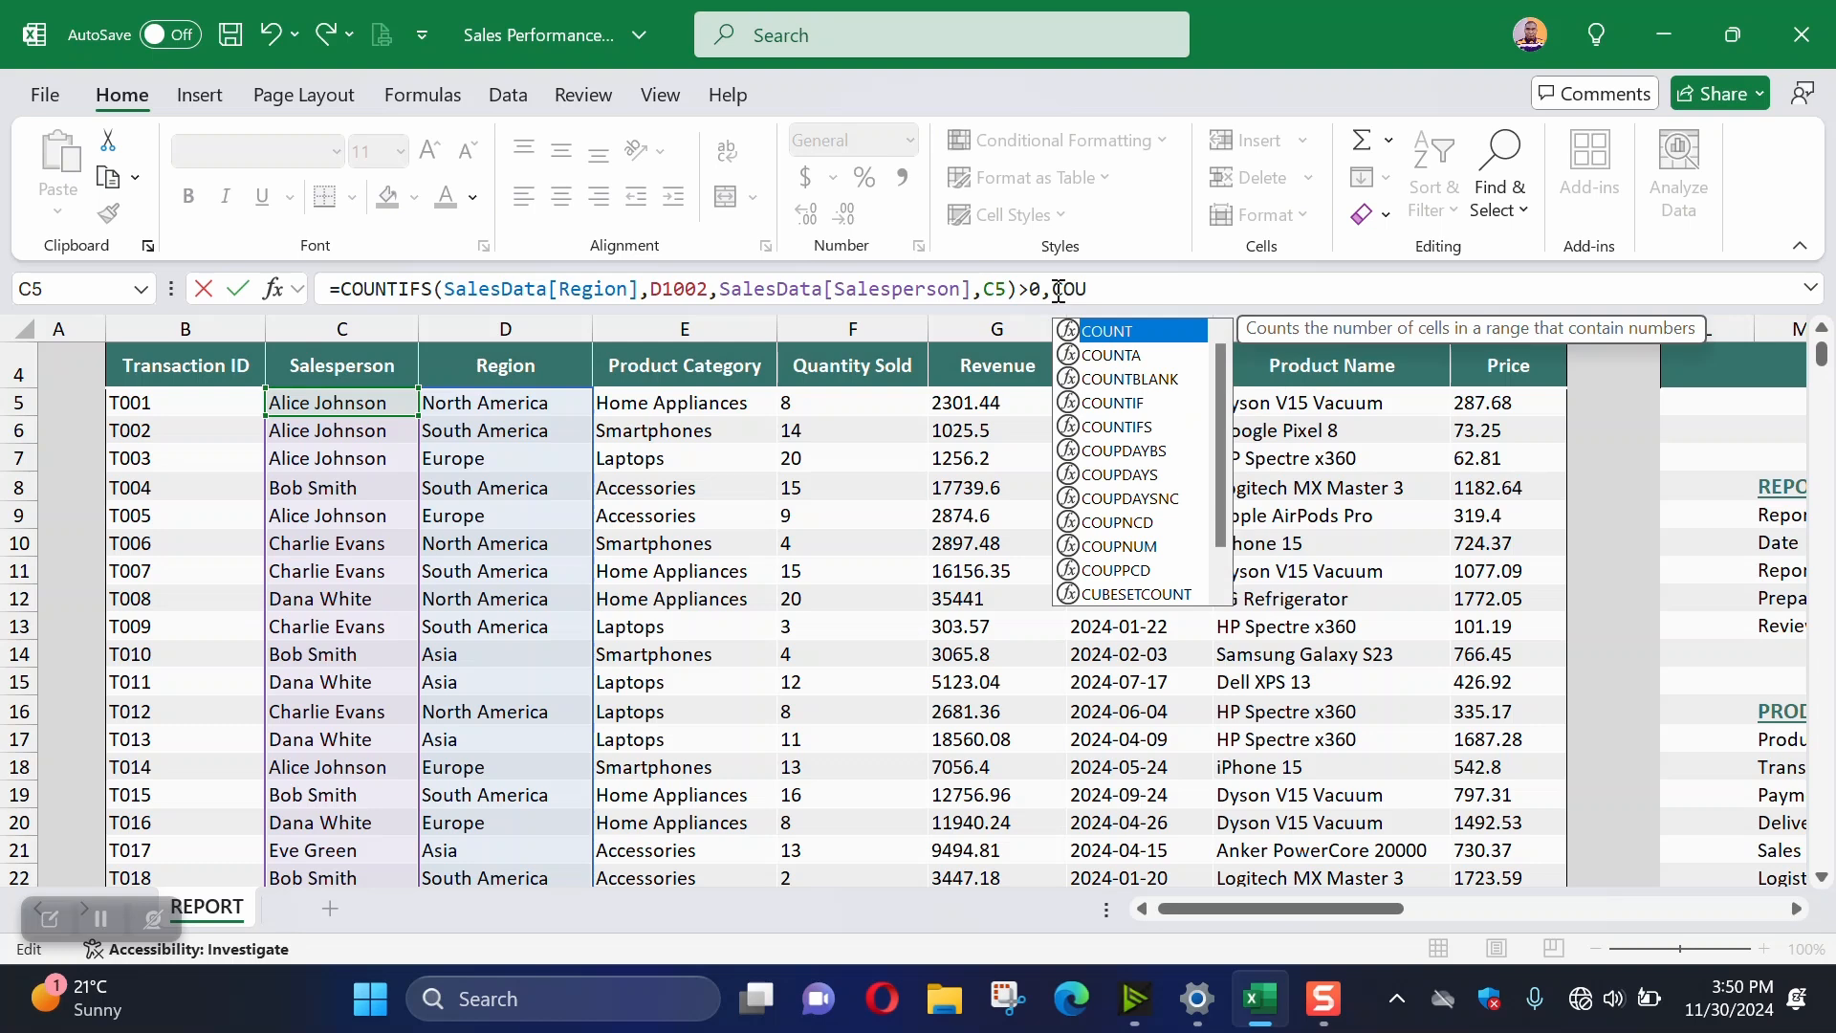
text(FS)
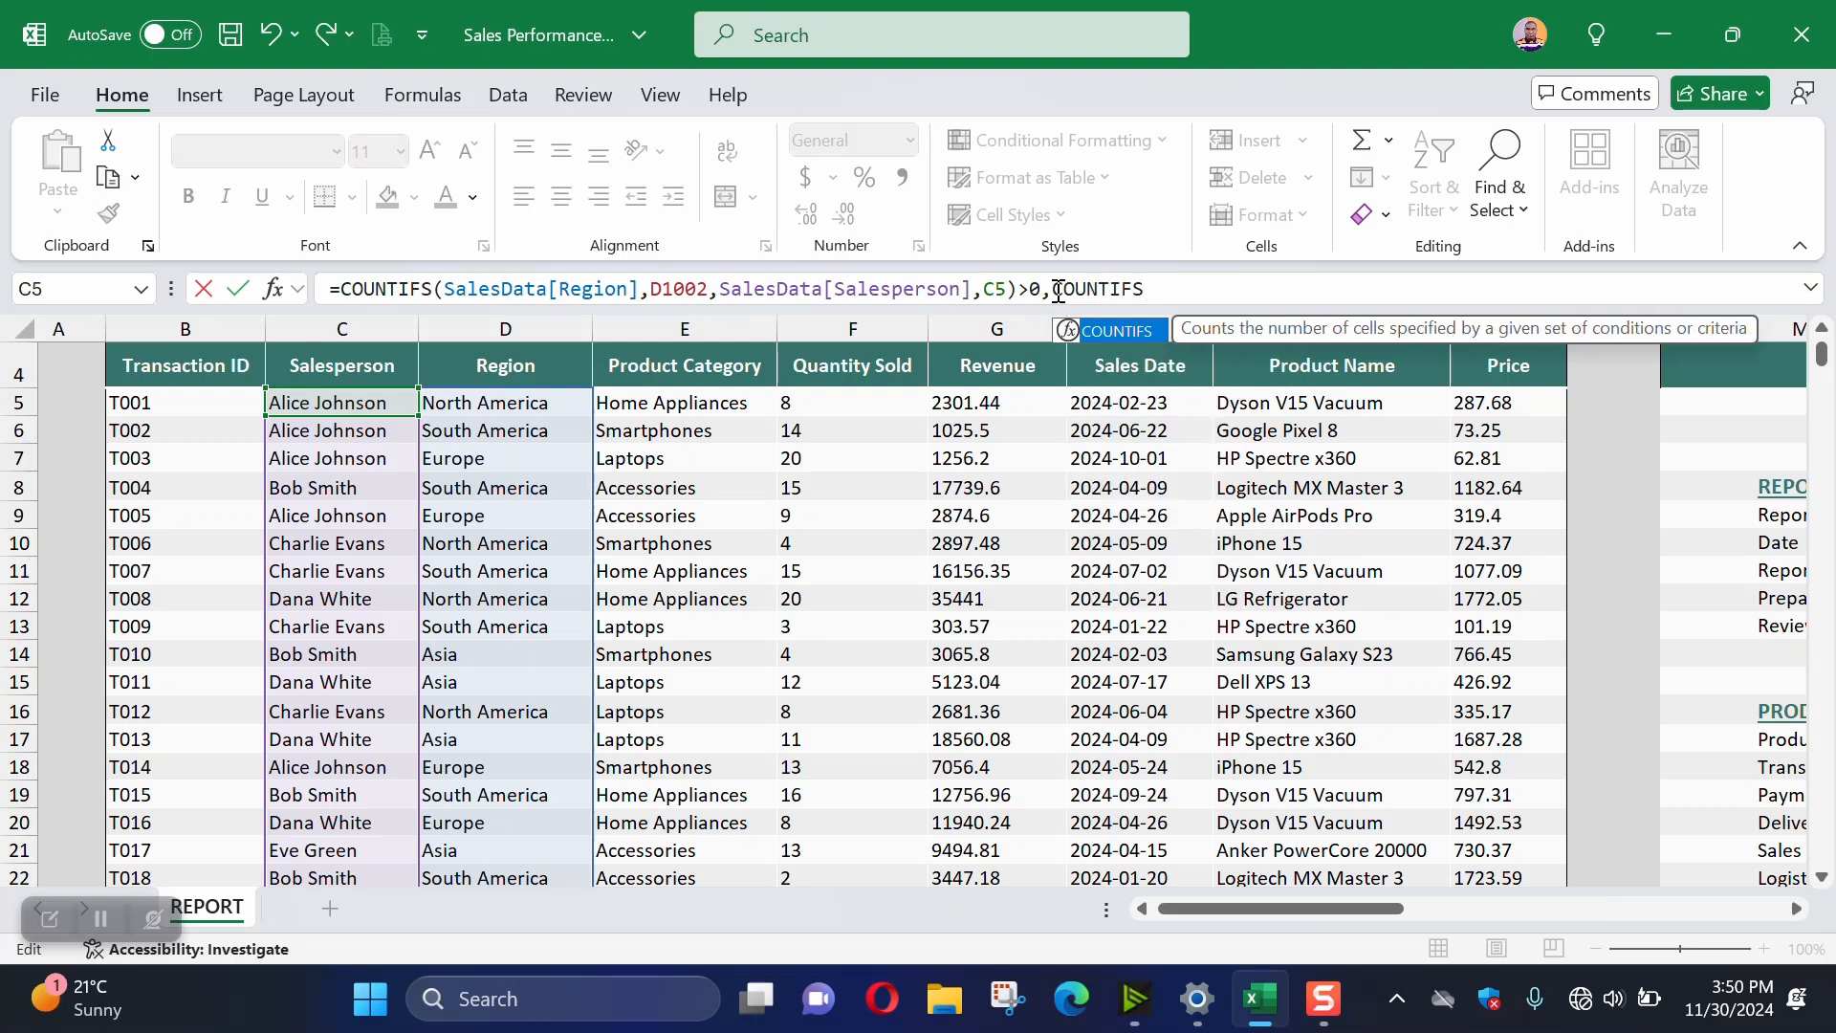
text(()
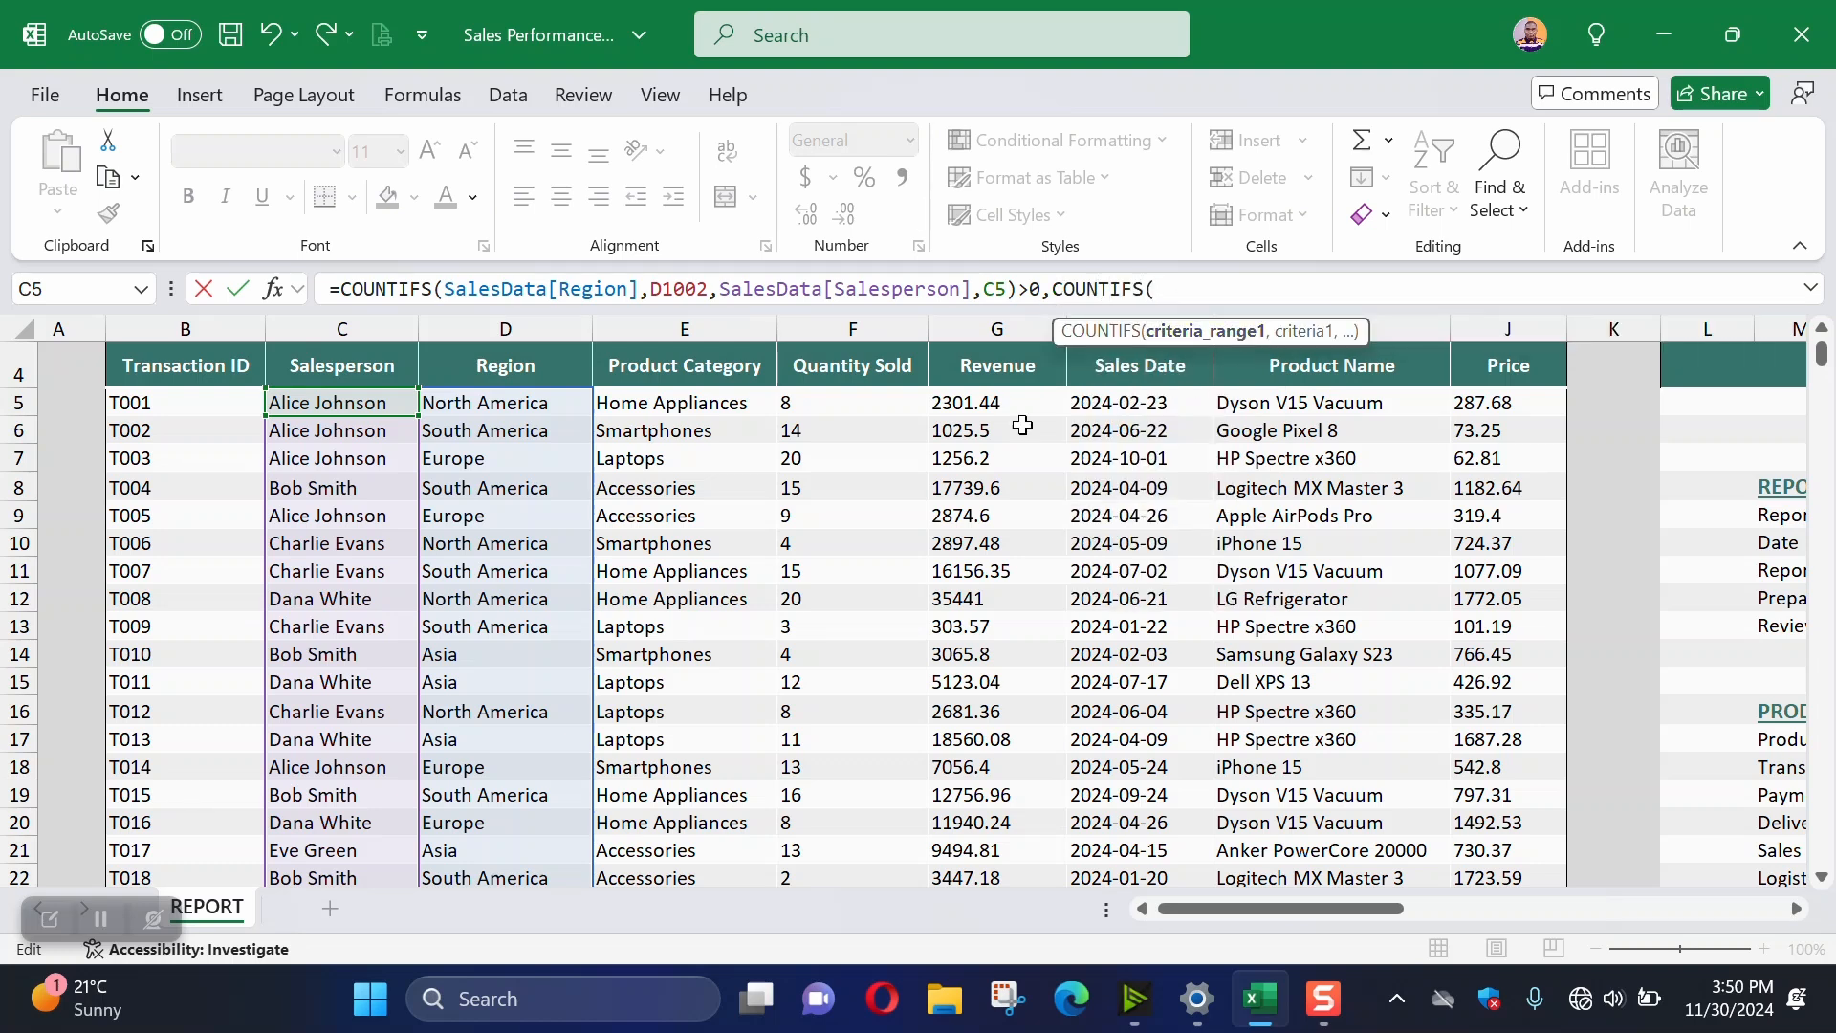
click(498, 398)
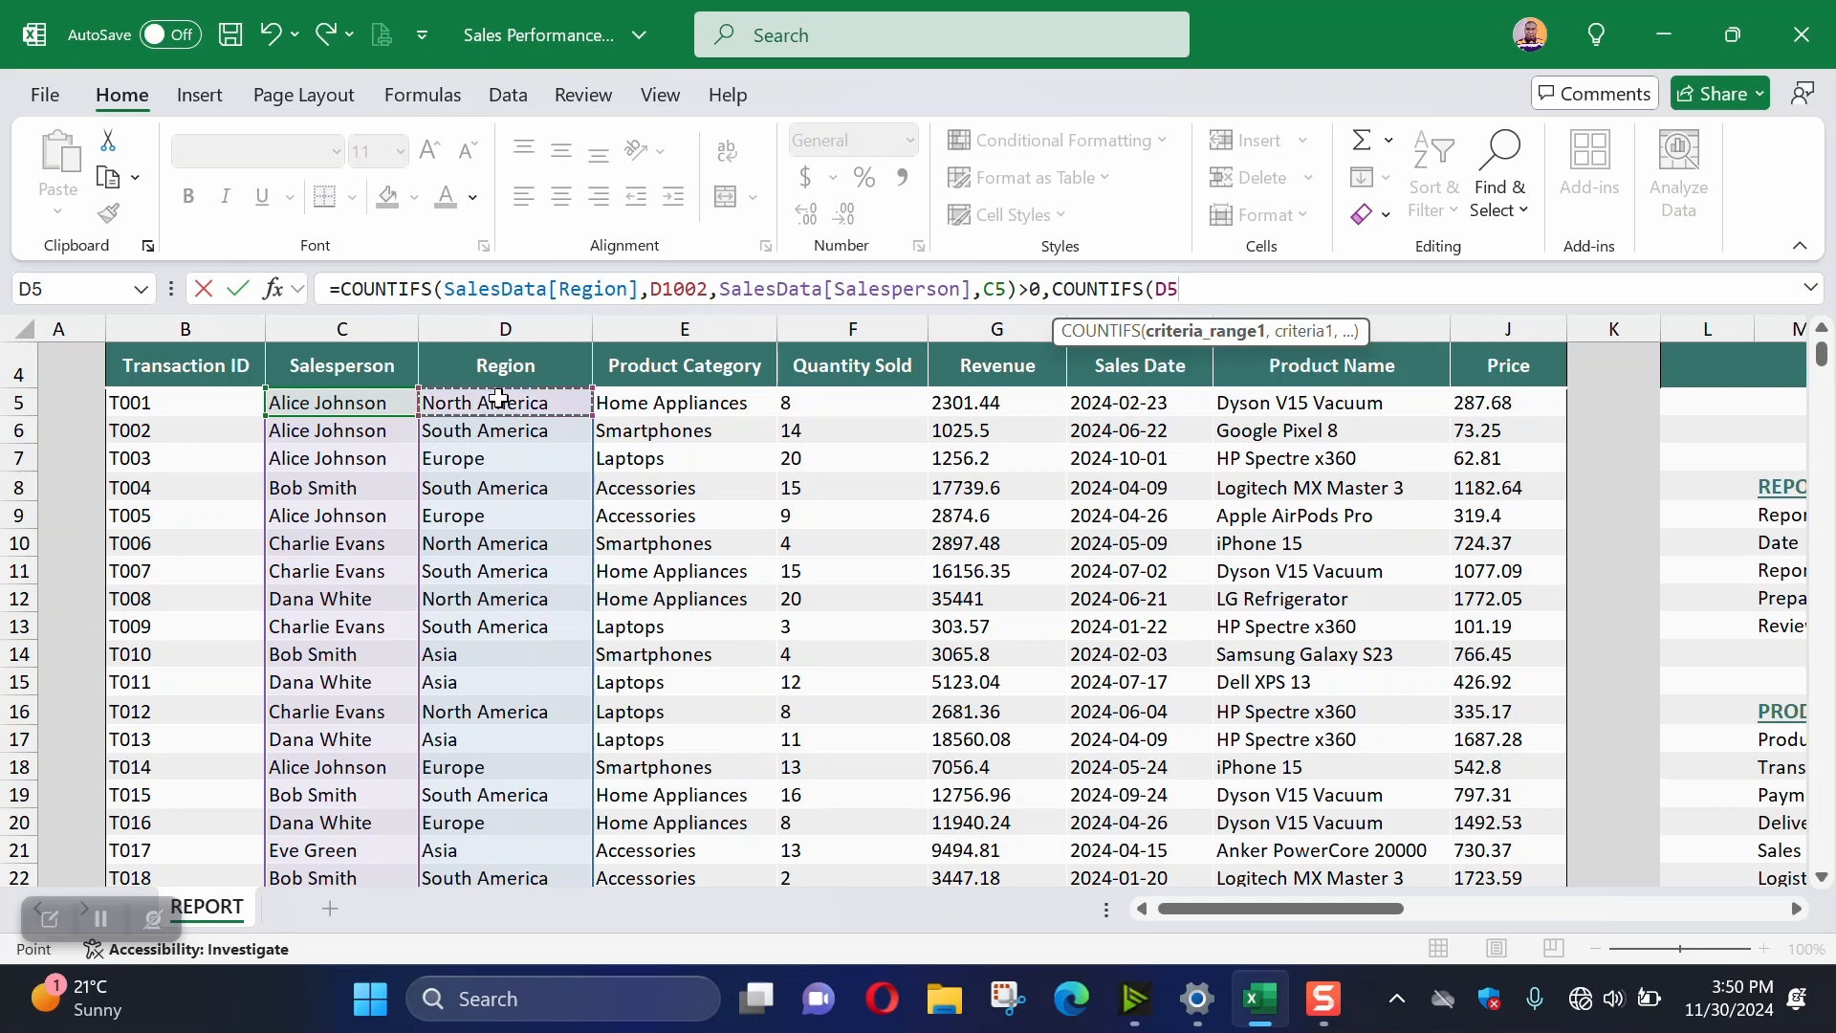
key(ctrl+shift+Down)
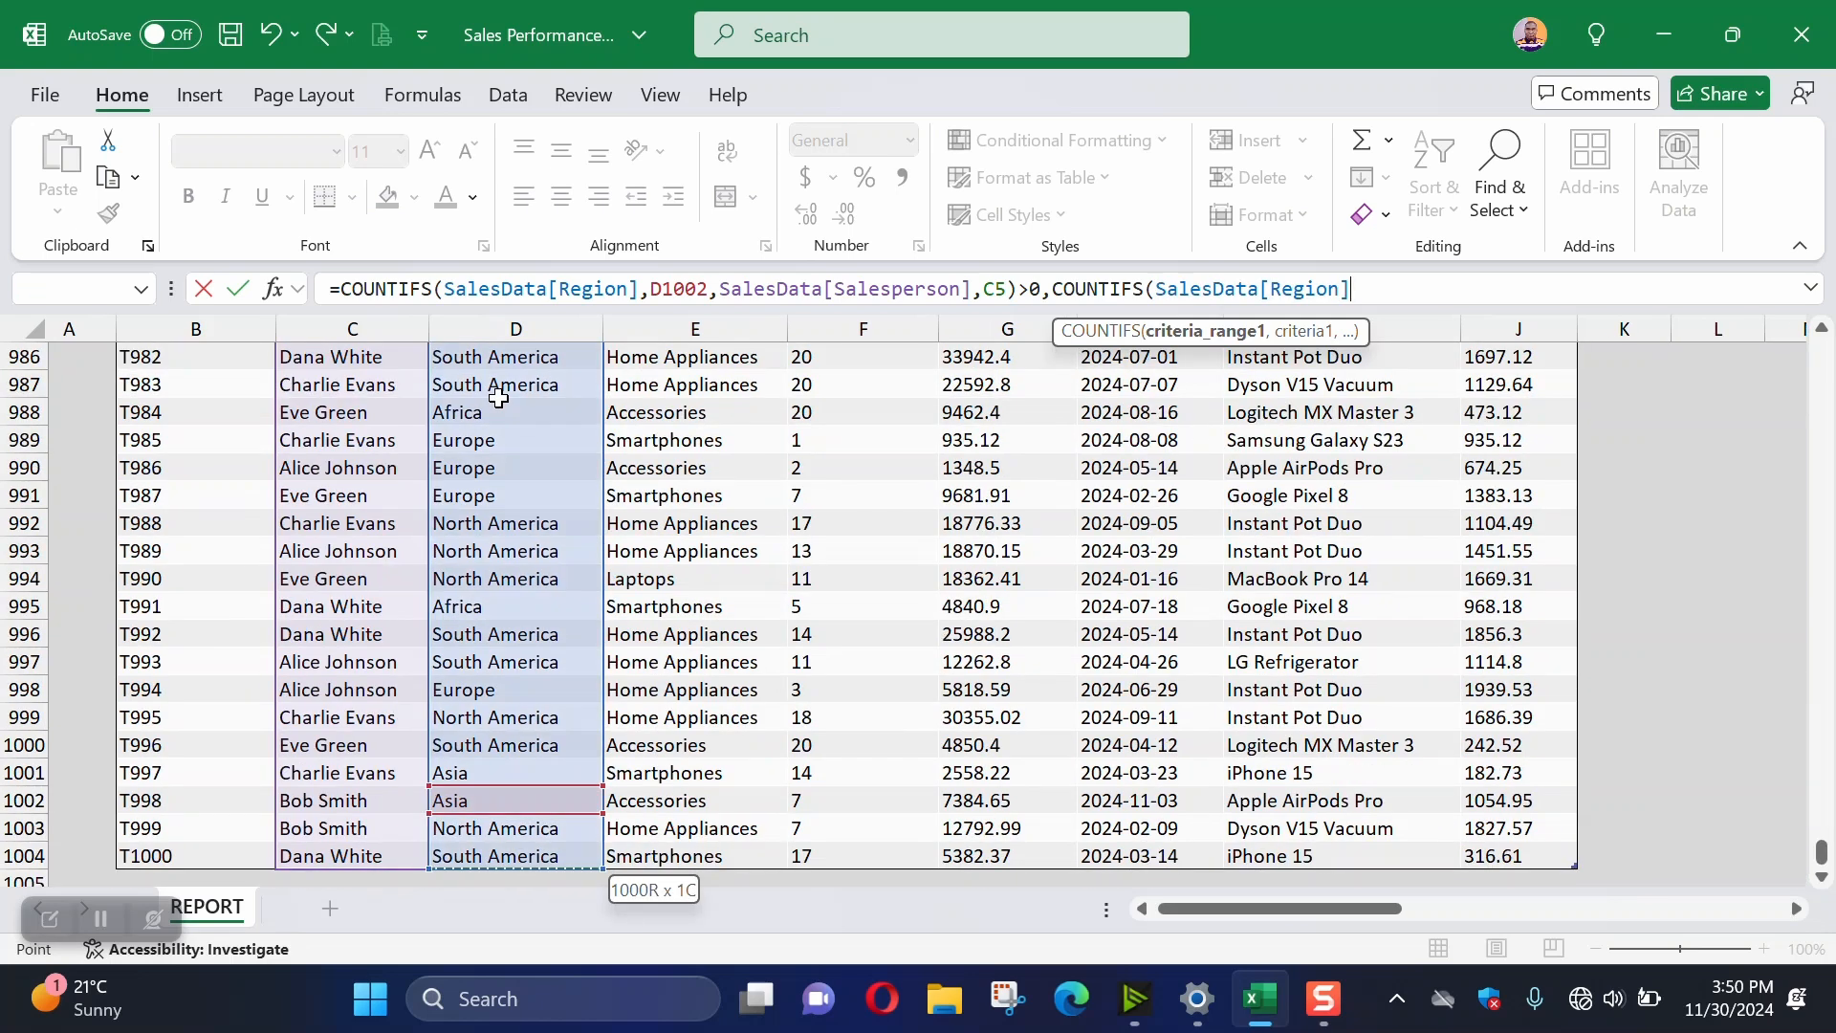
text(,)
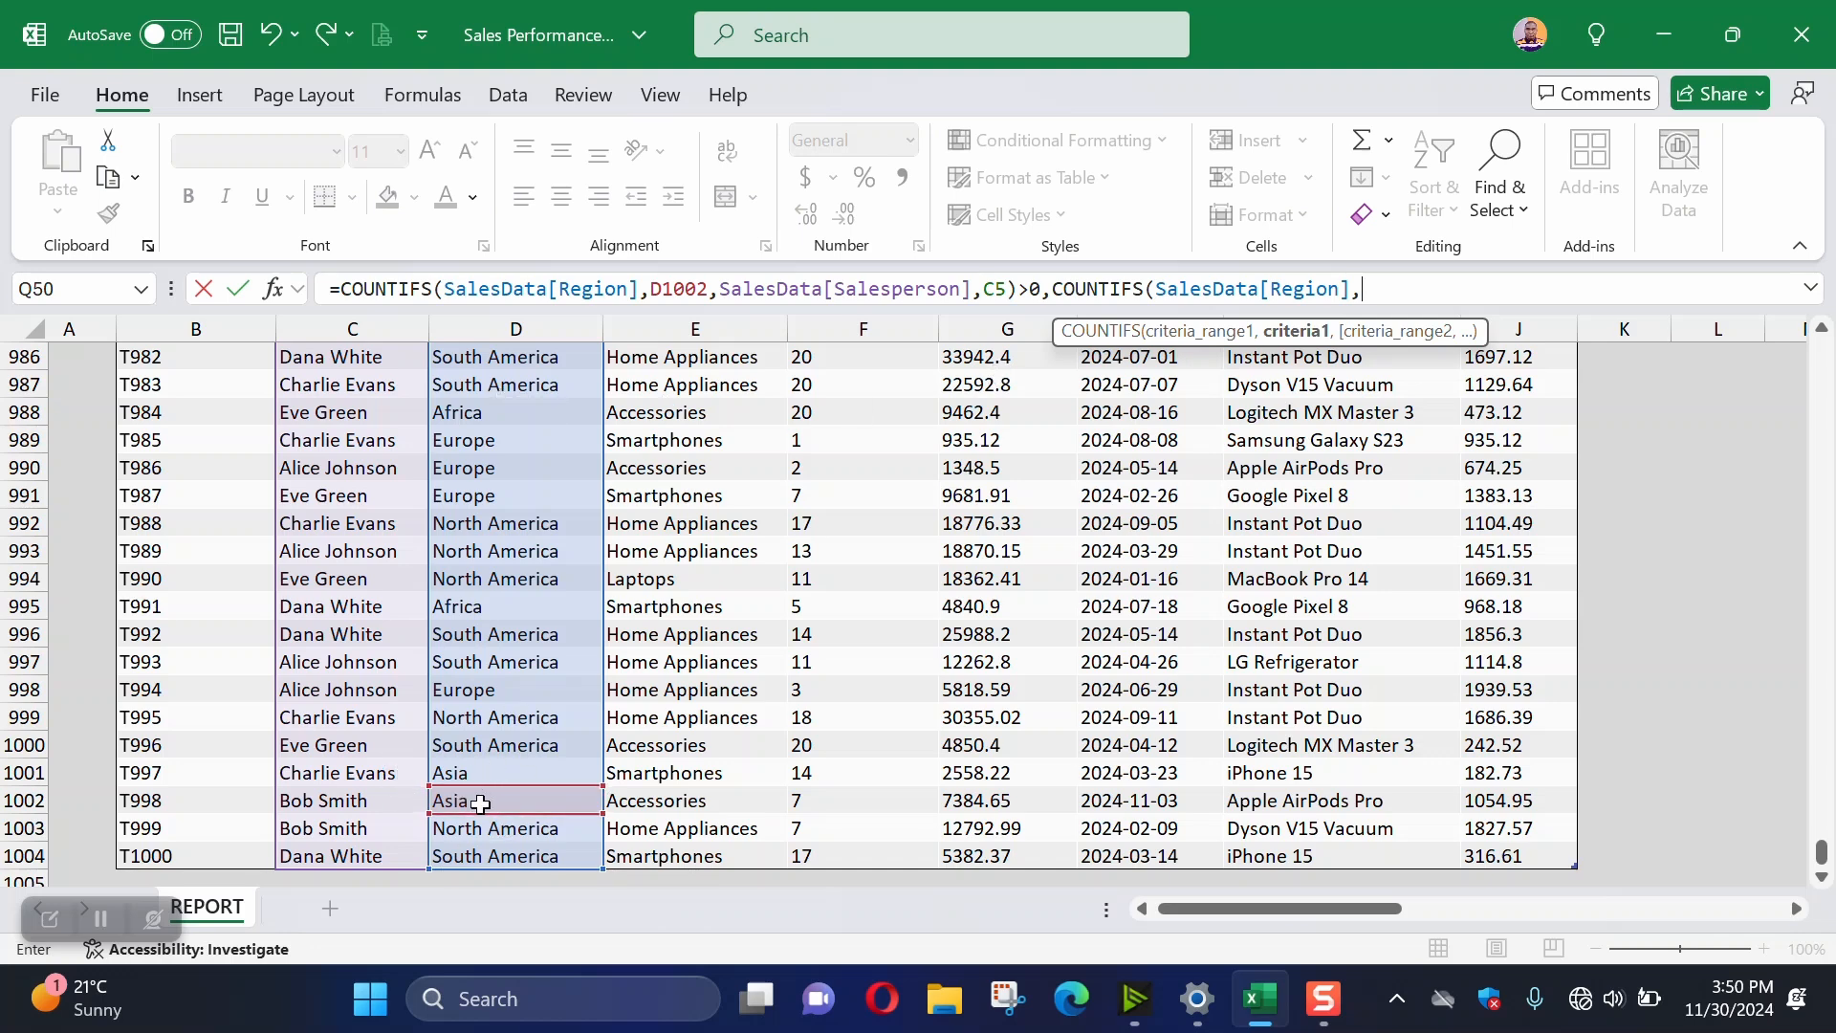
click(475, 470)
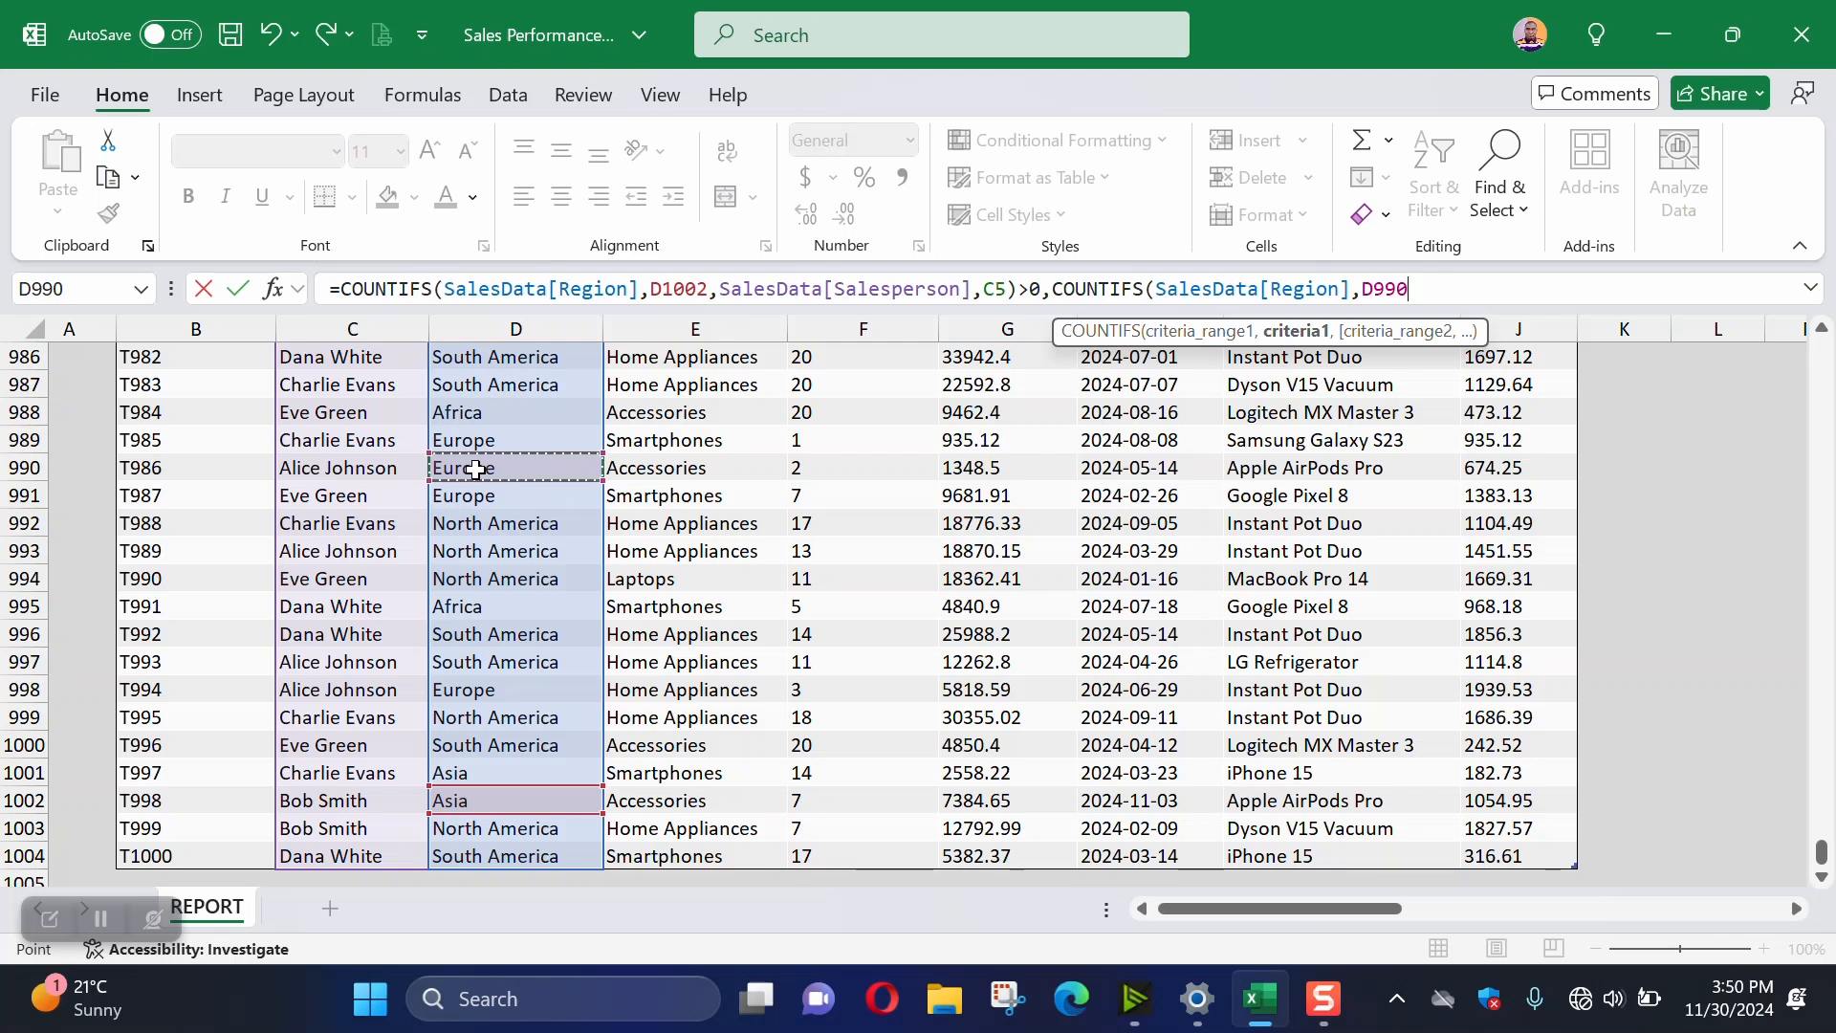
text(,)
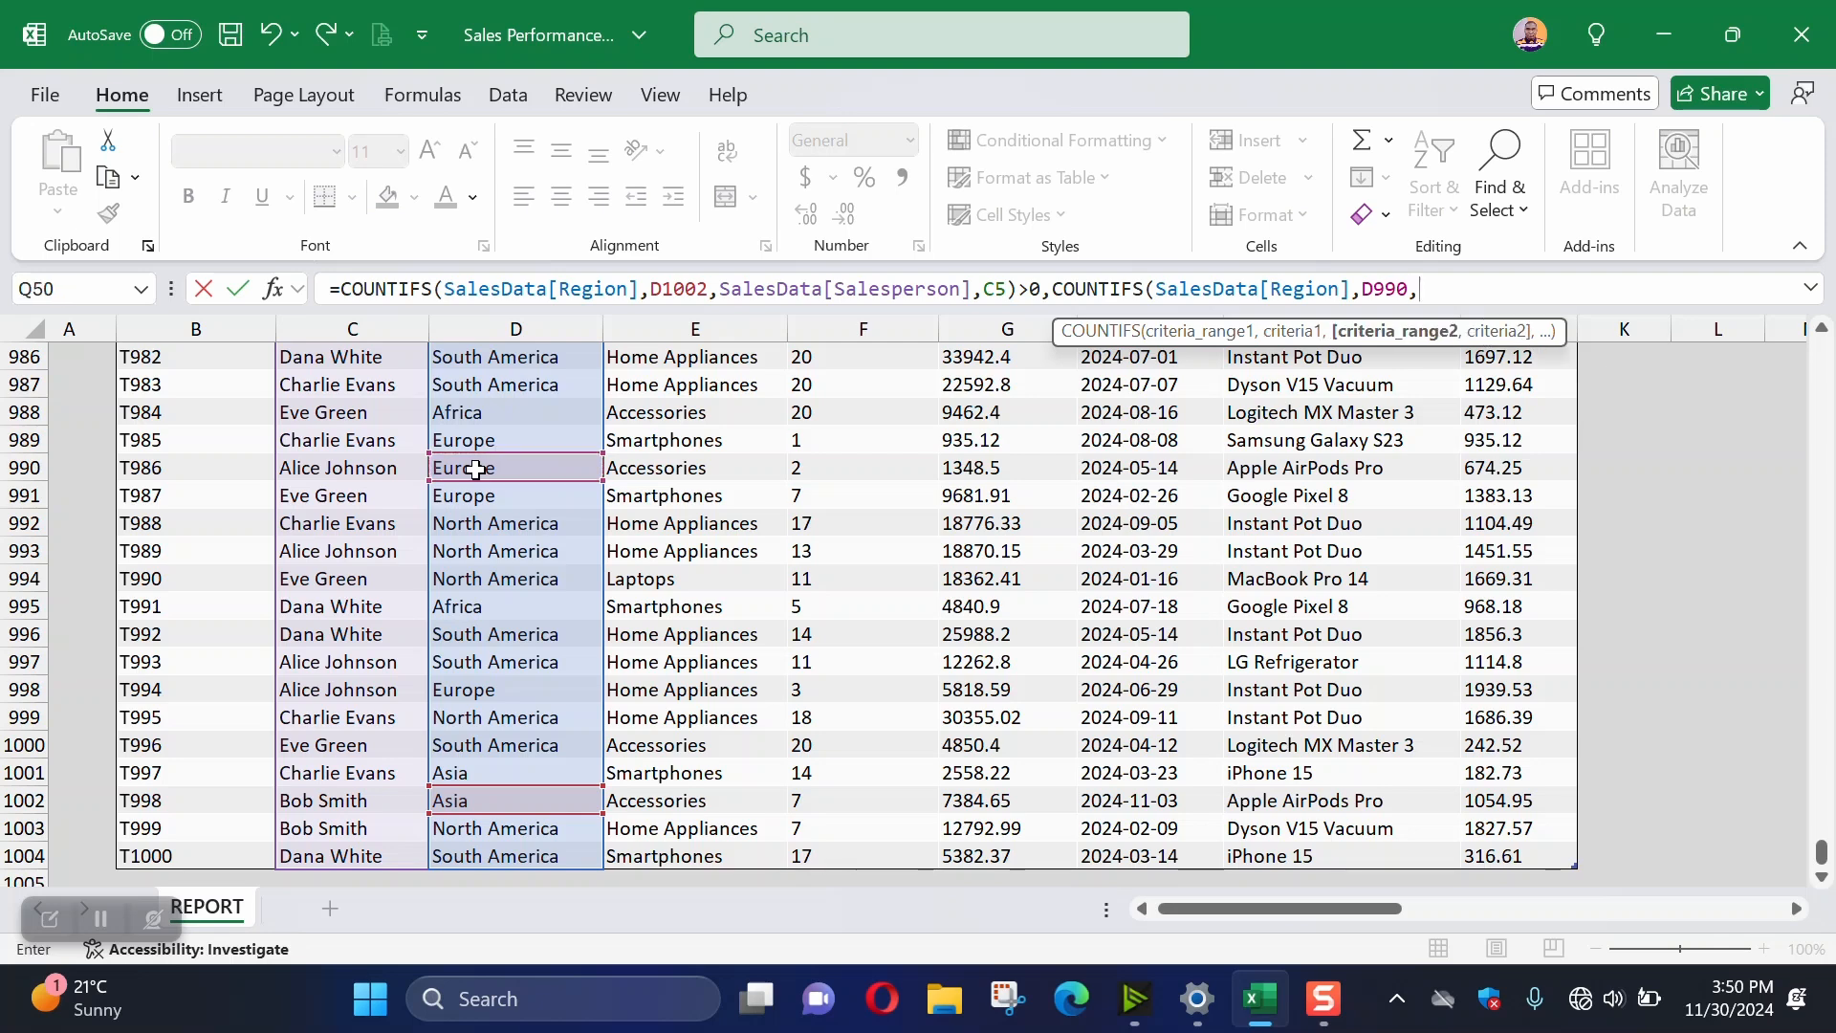
Add SalesData[Salesperson] as the second COUNTIFS function's other criteria range with C5 as its criterion, and close the function
click(327, 857)
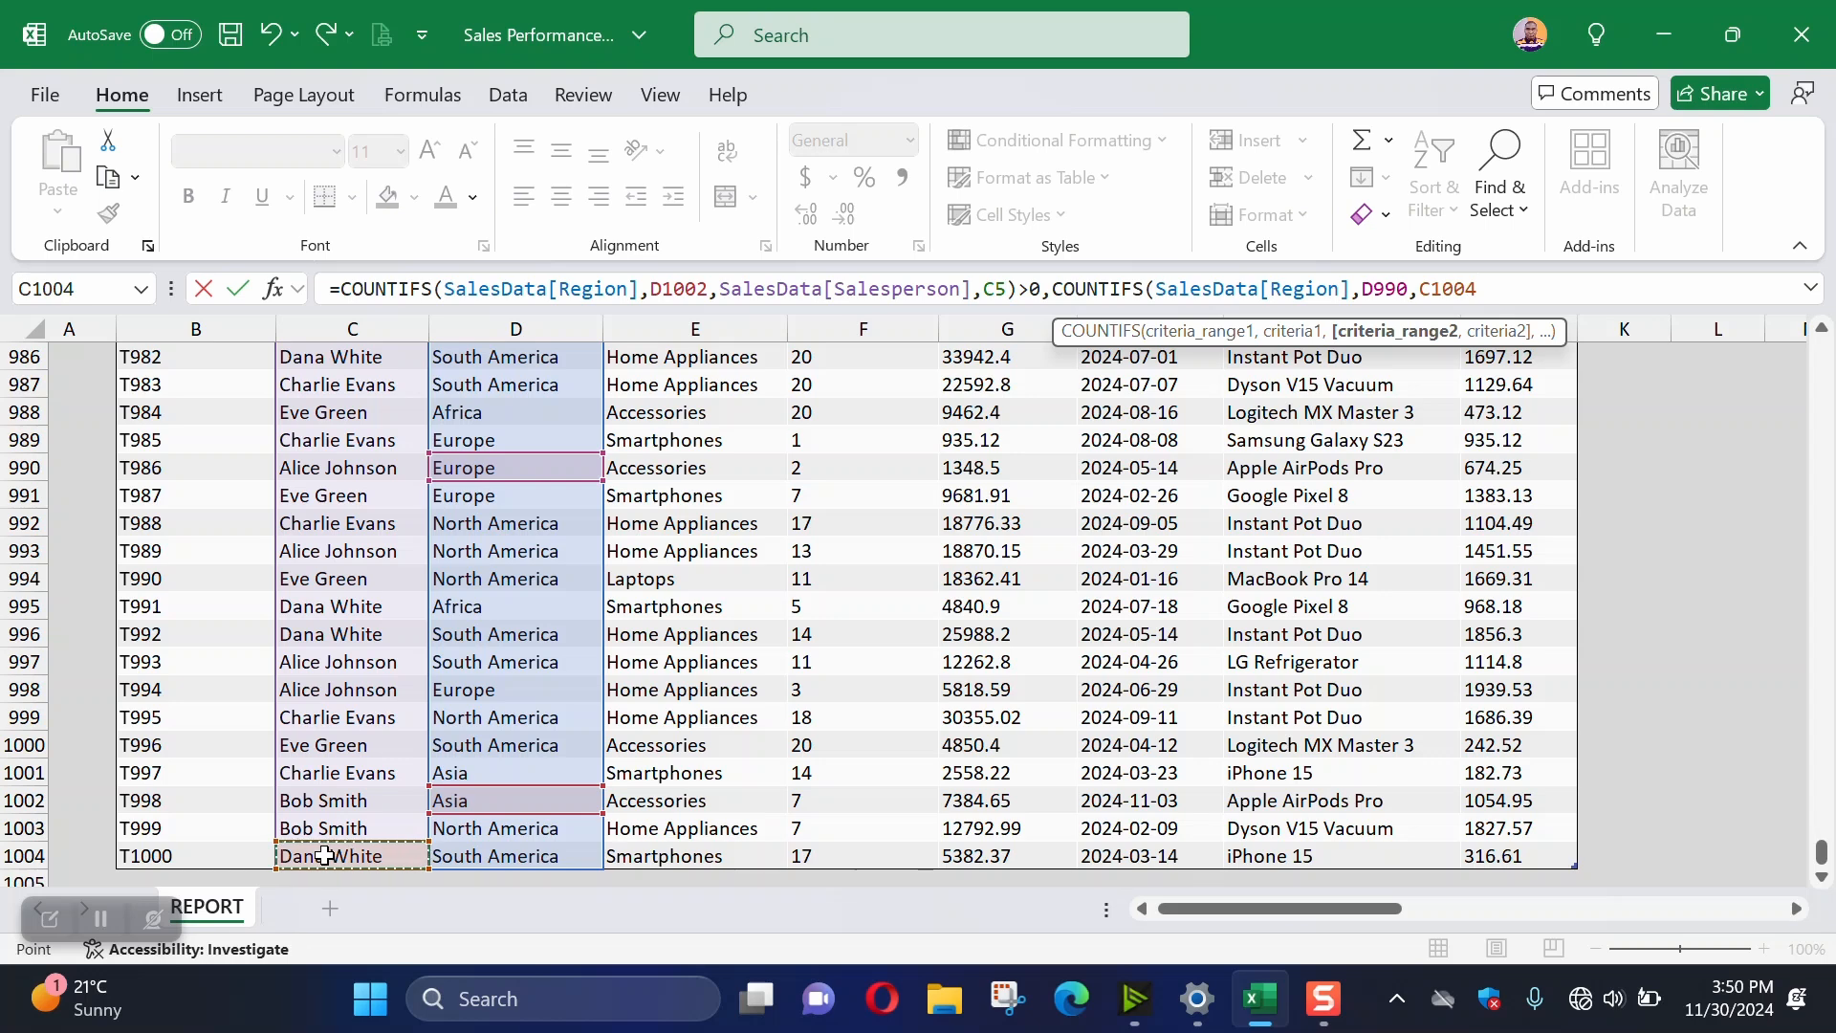
key(ctrl+shift+Up)
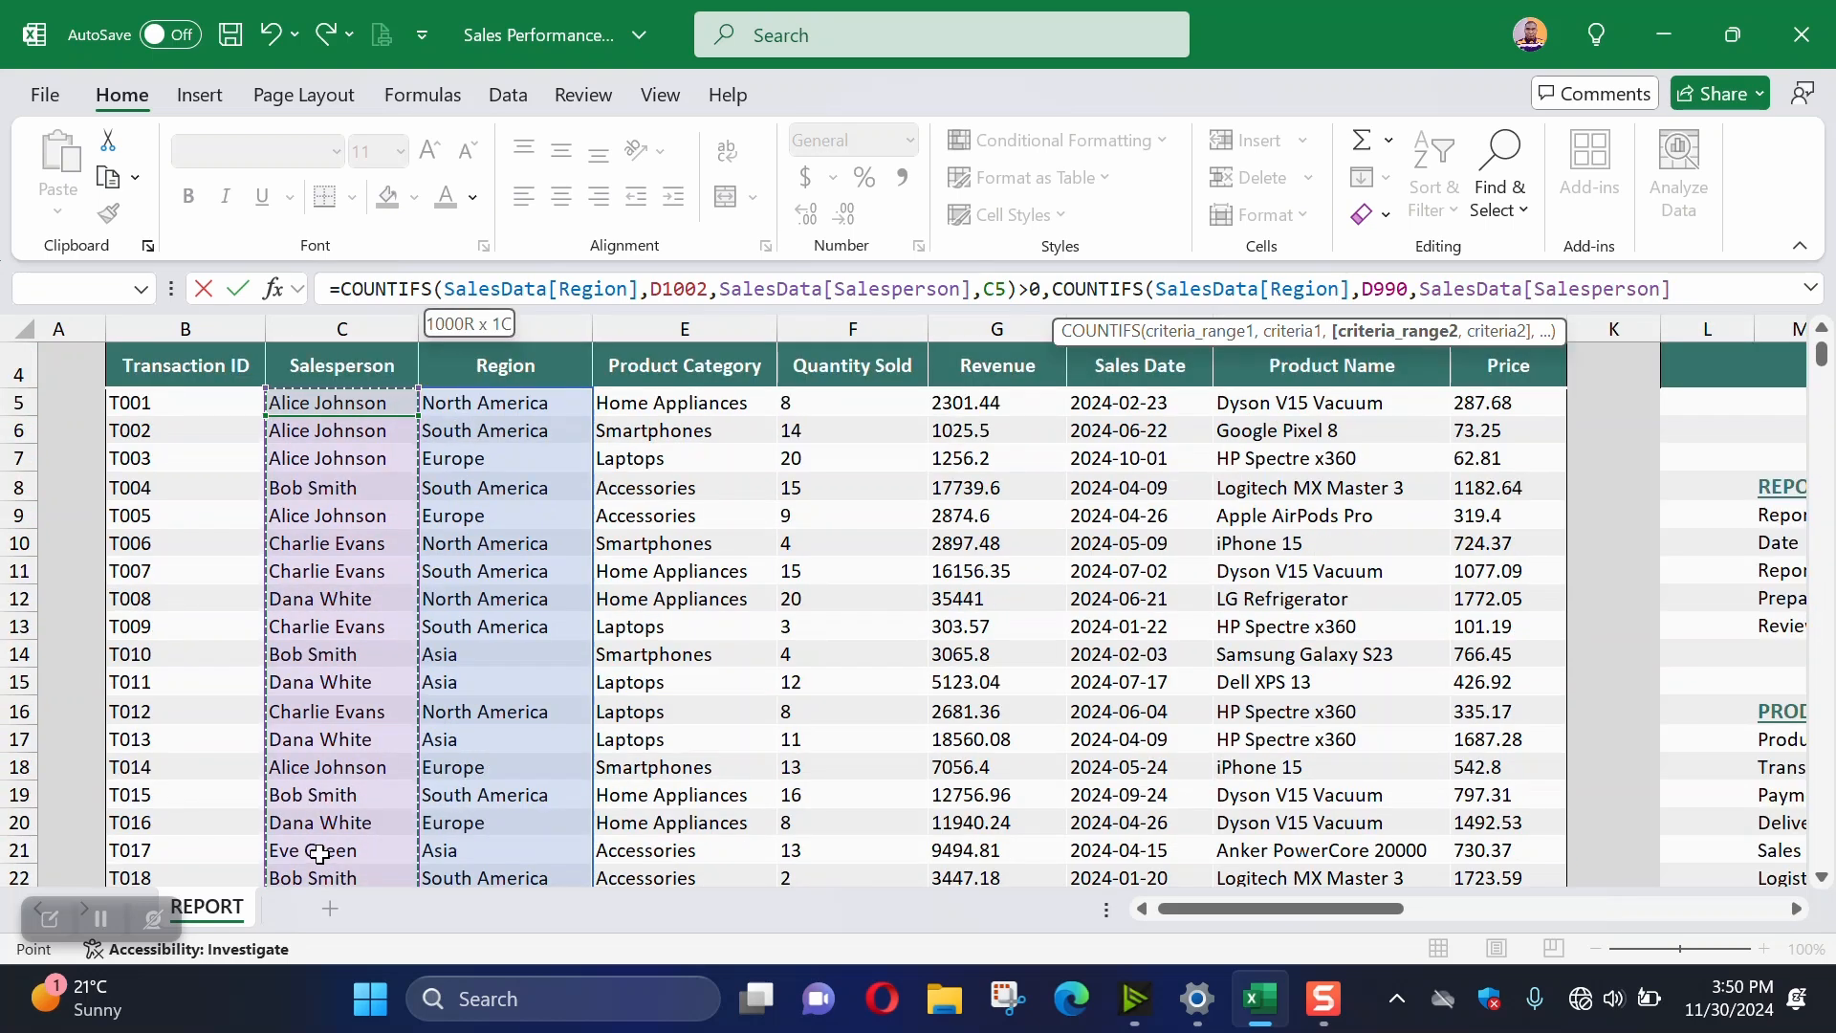
text(,)
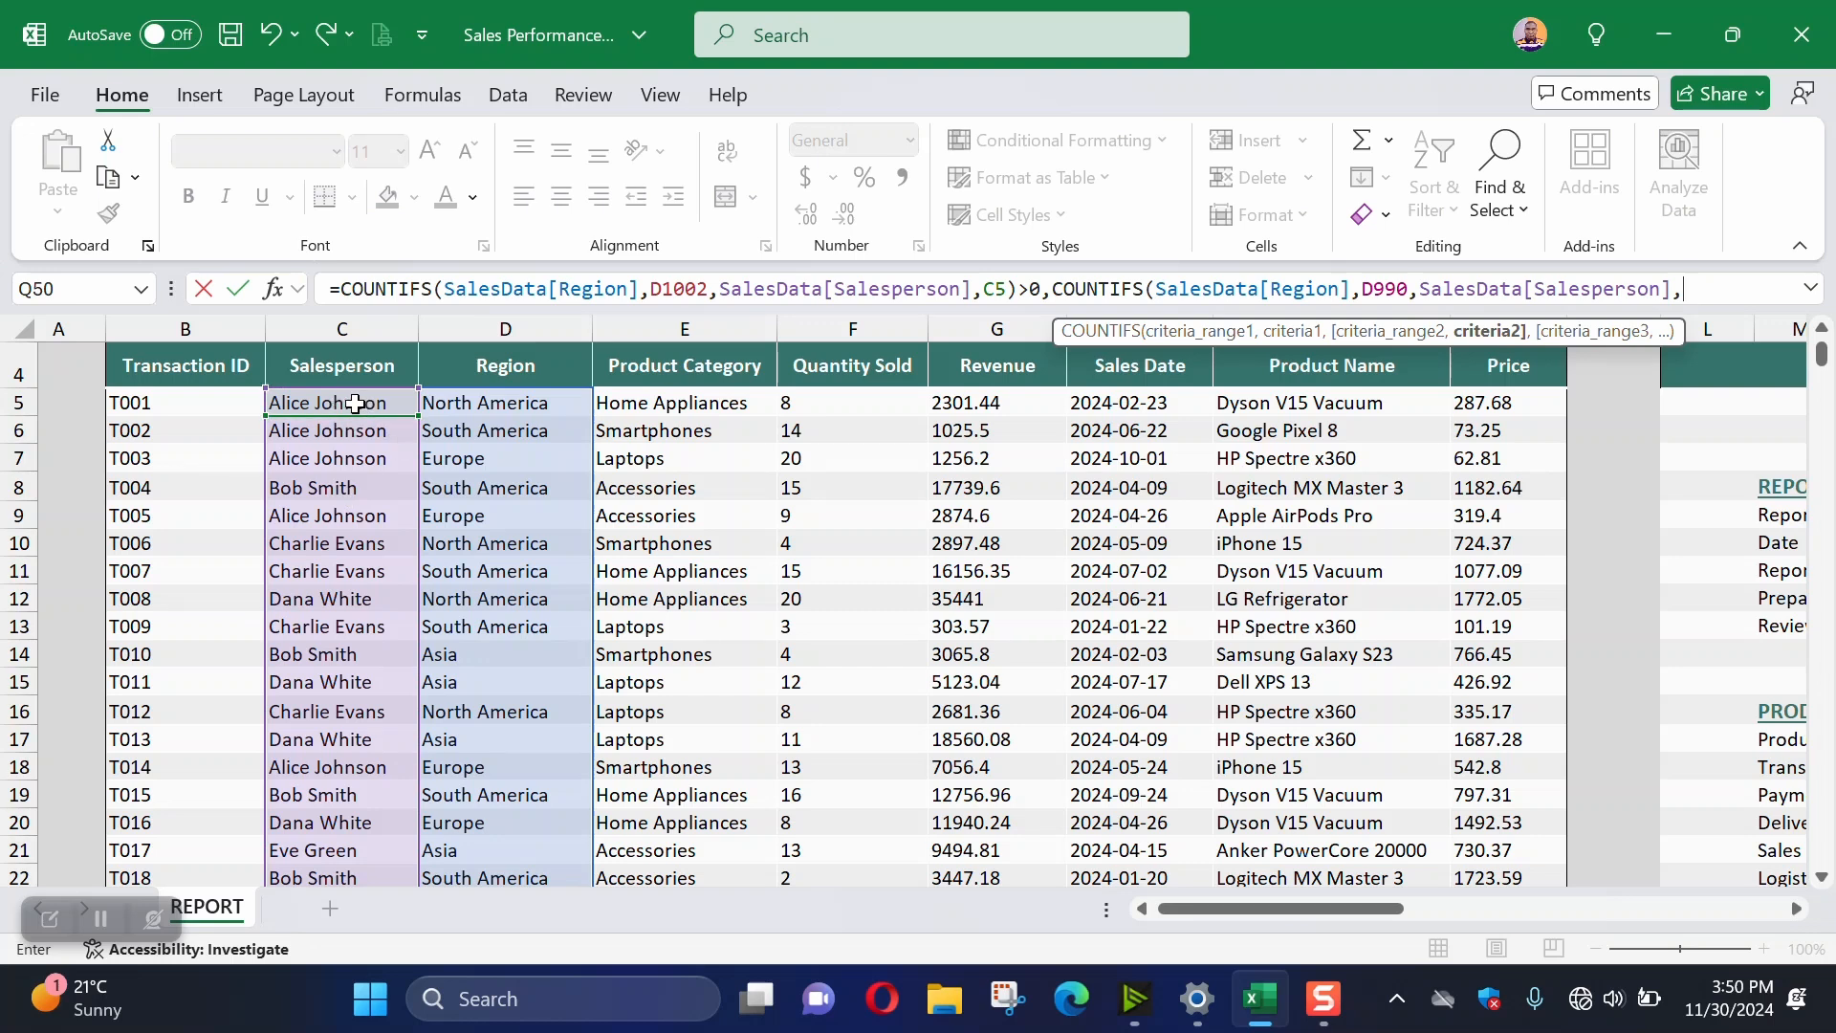
click(356, 405)
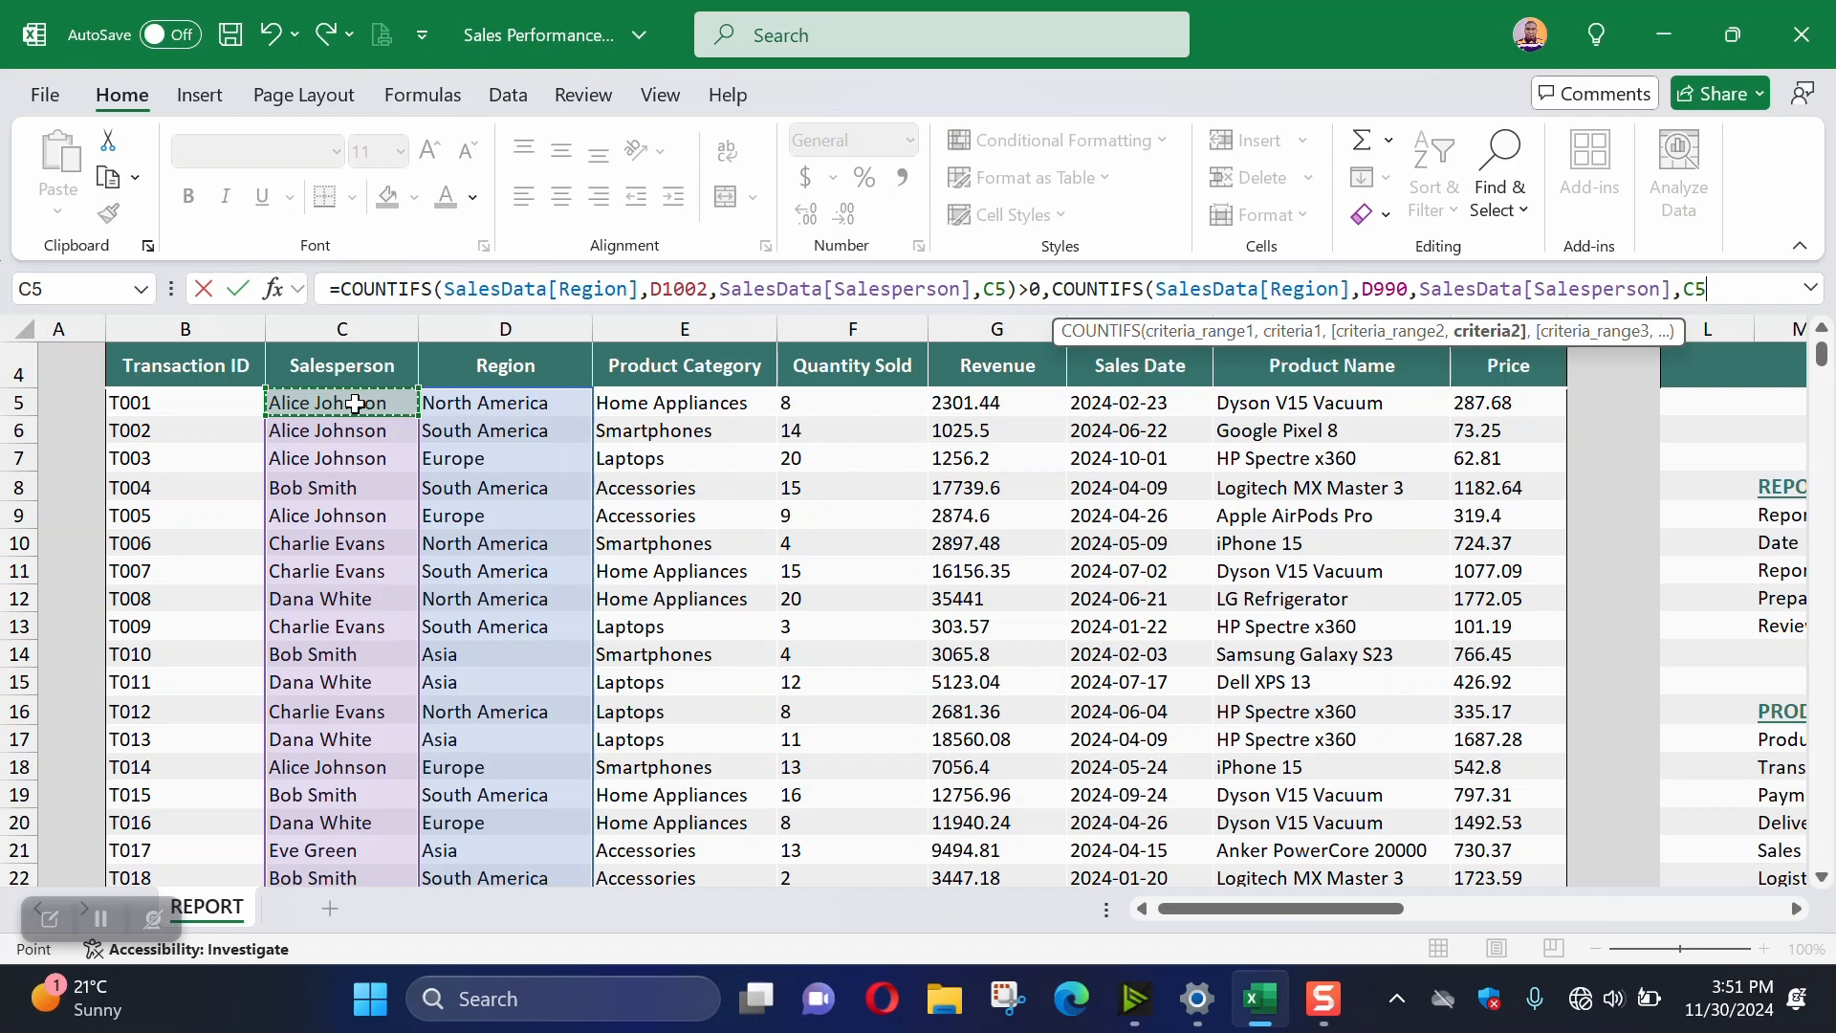
text())
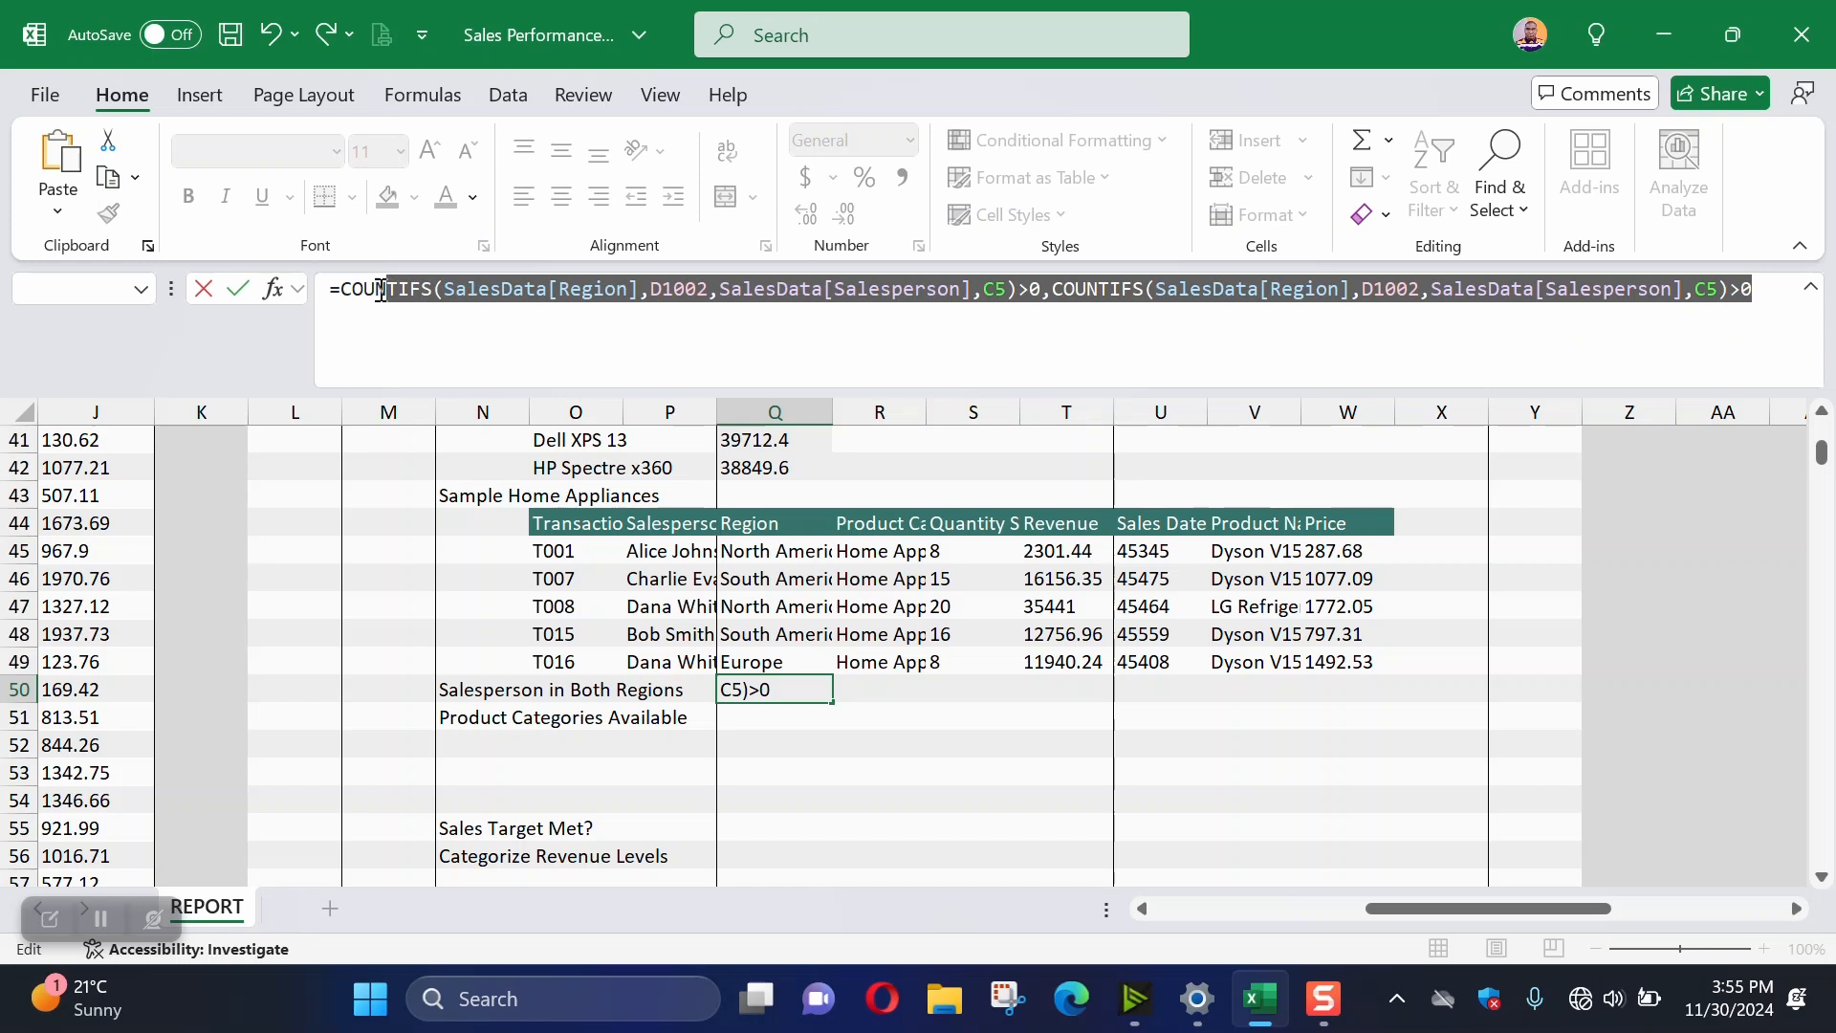
Wrap both COUNTIFS comparisons in an AND function and enter the completed formula in Q50
drag(381, 289, 349, 288)
click(345, 289)
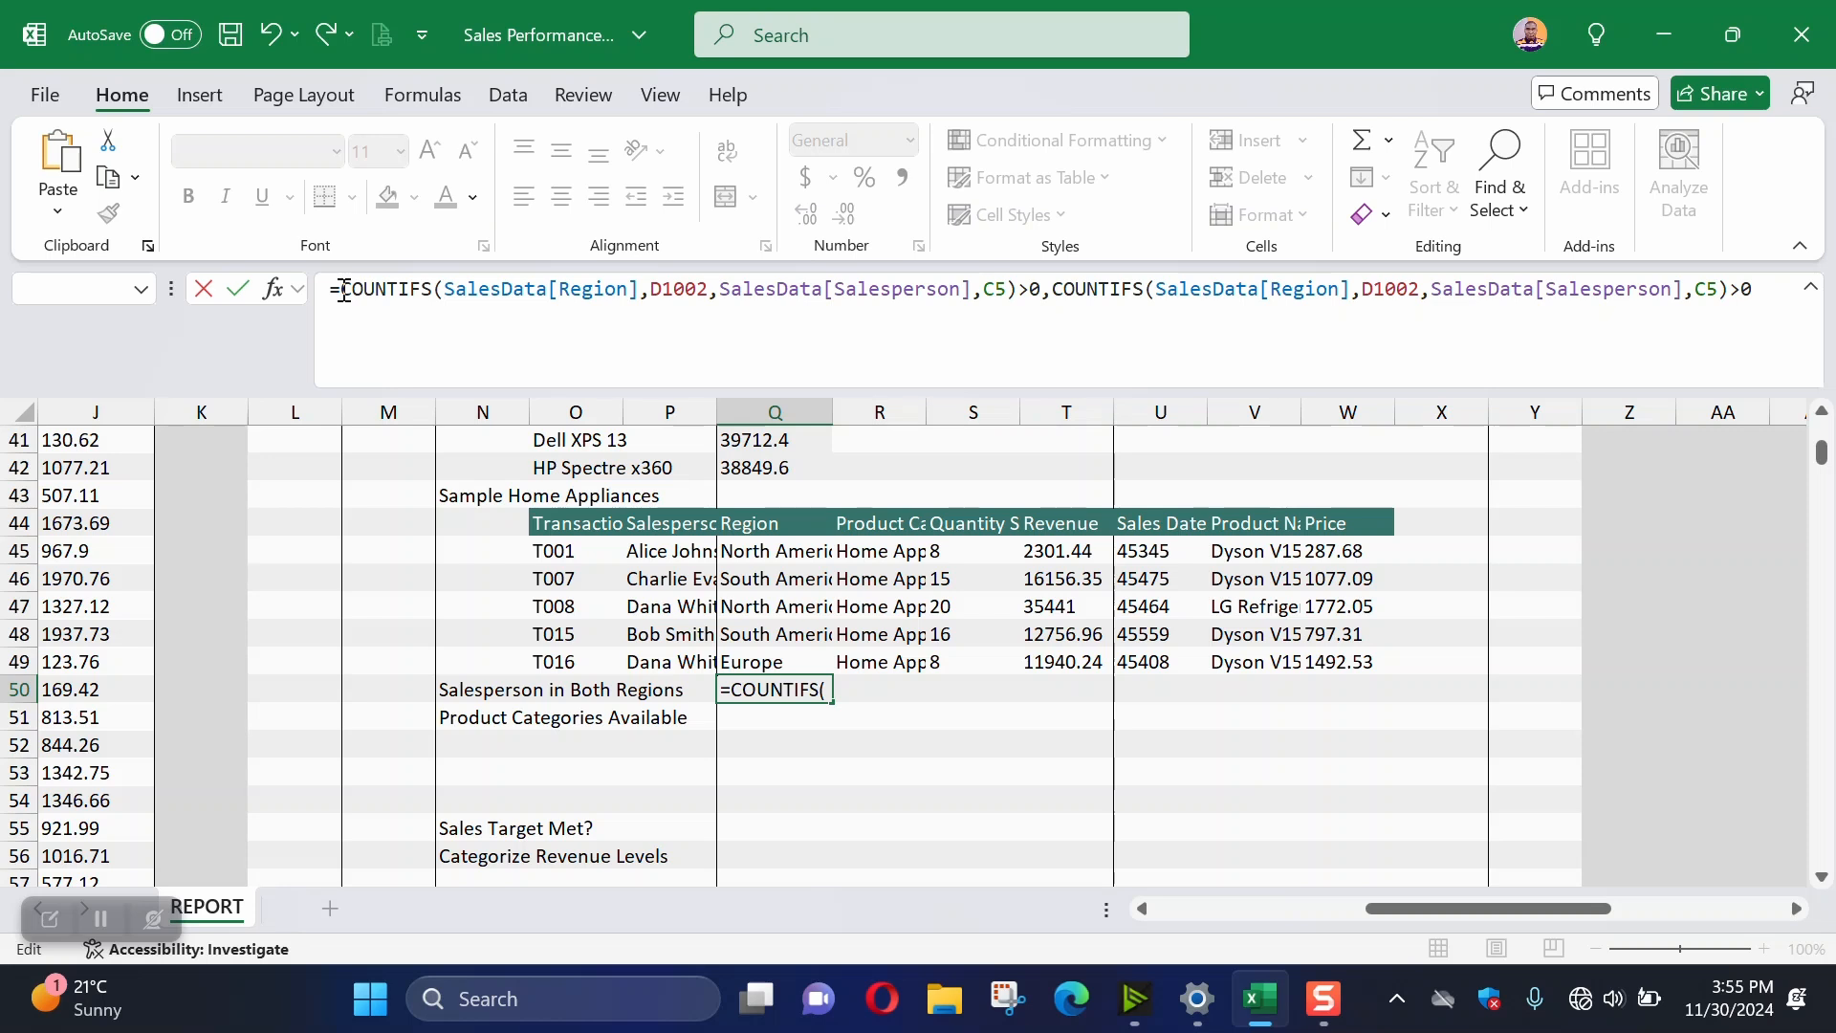
text(AND)
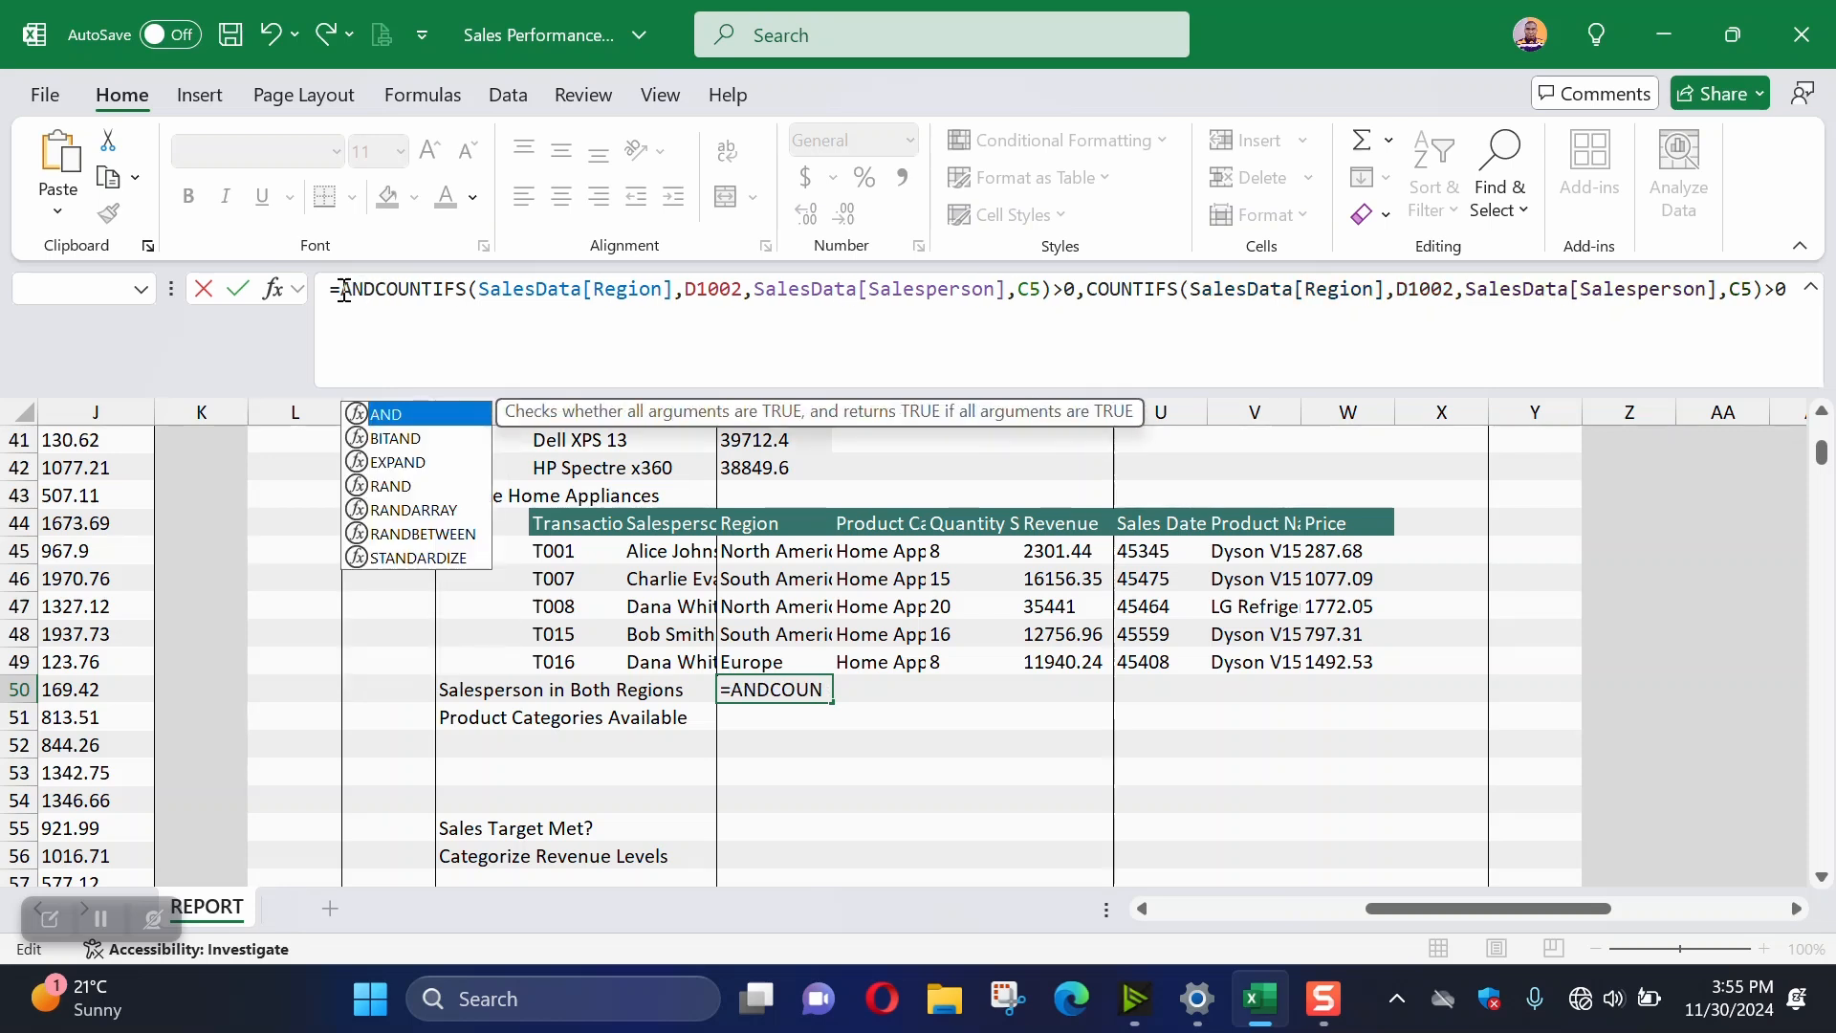
text(()
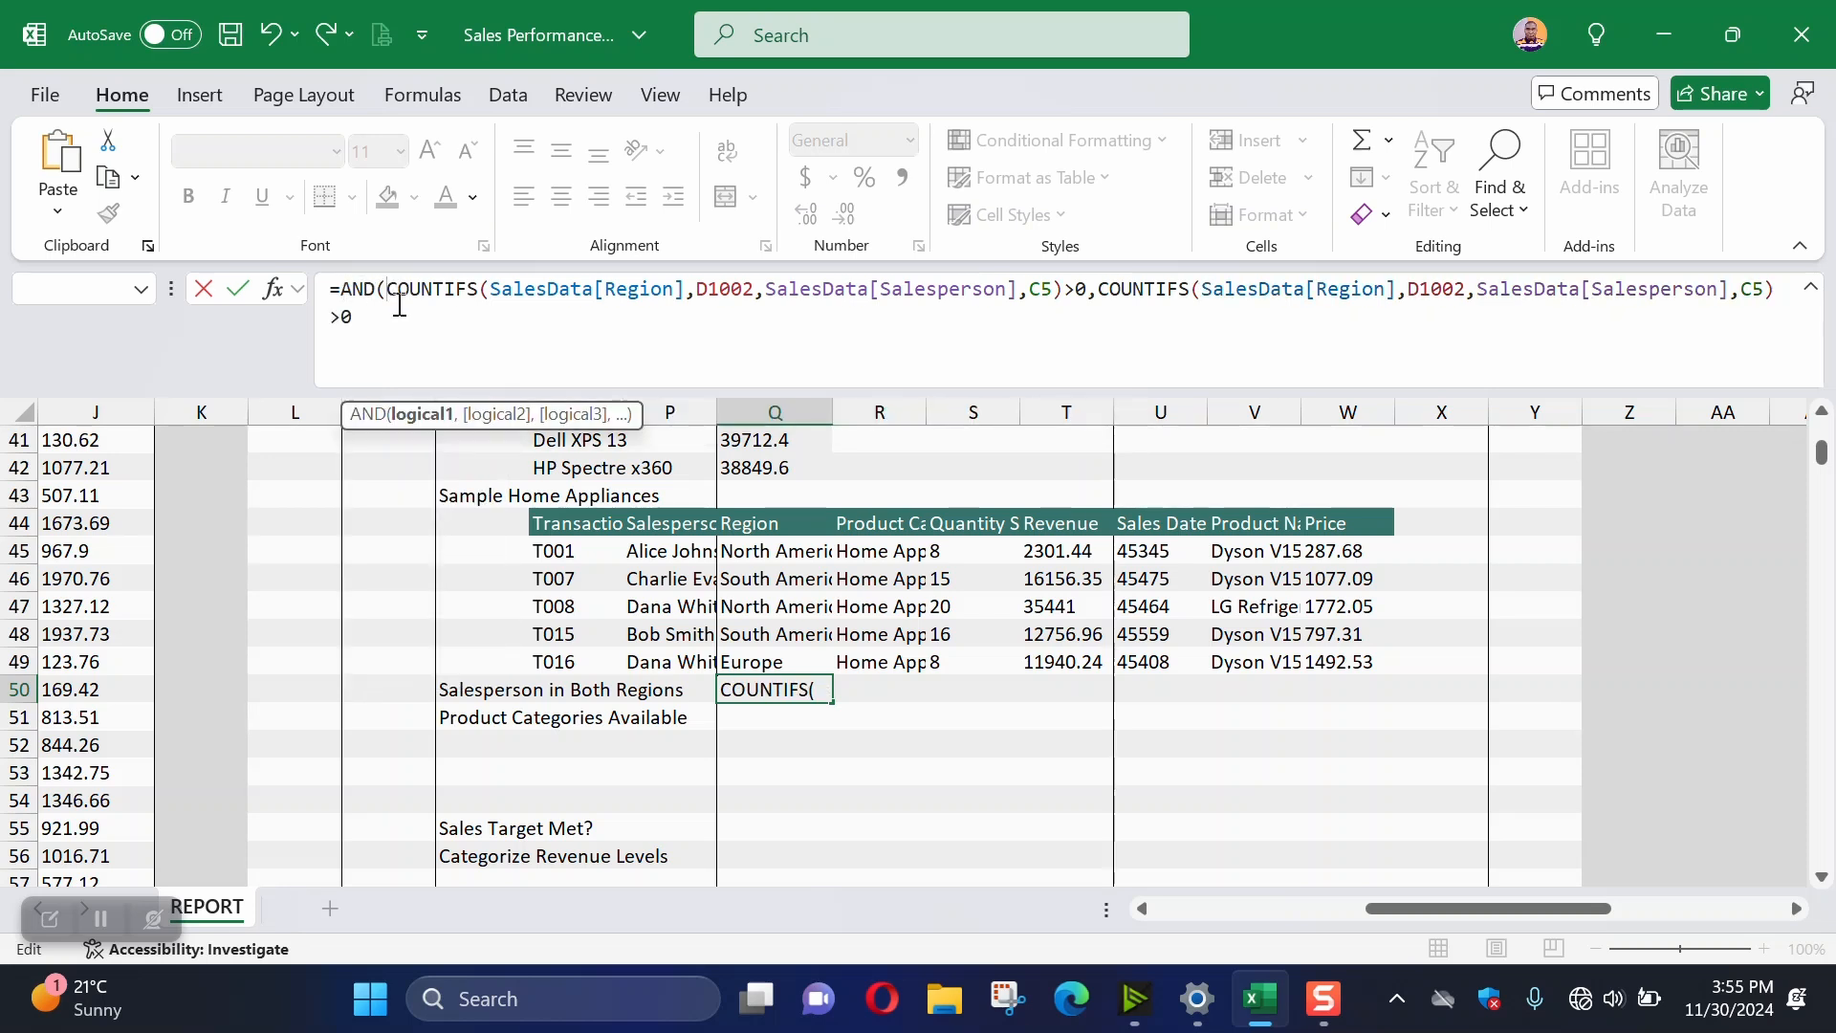
drag(387, 288, 1087, 287)
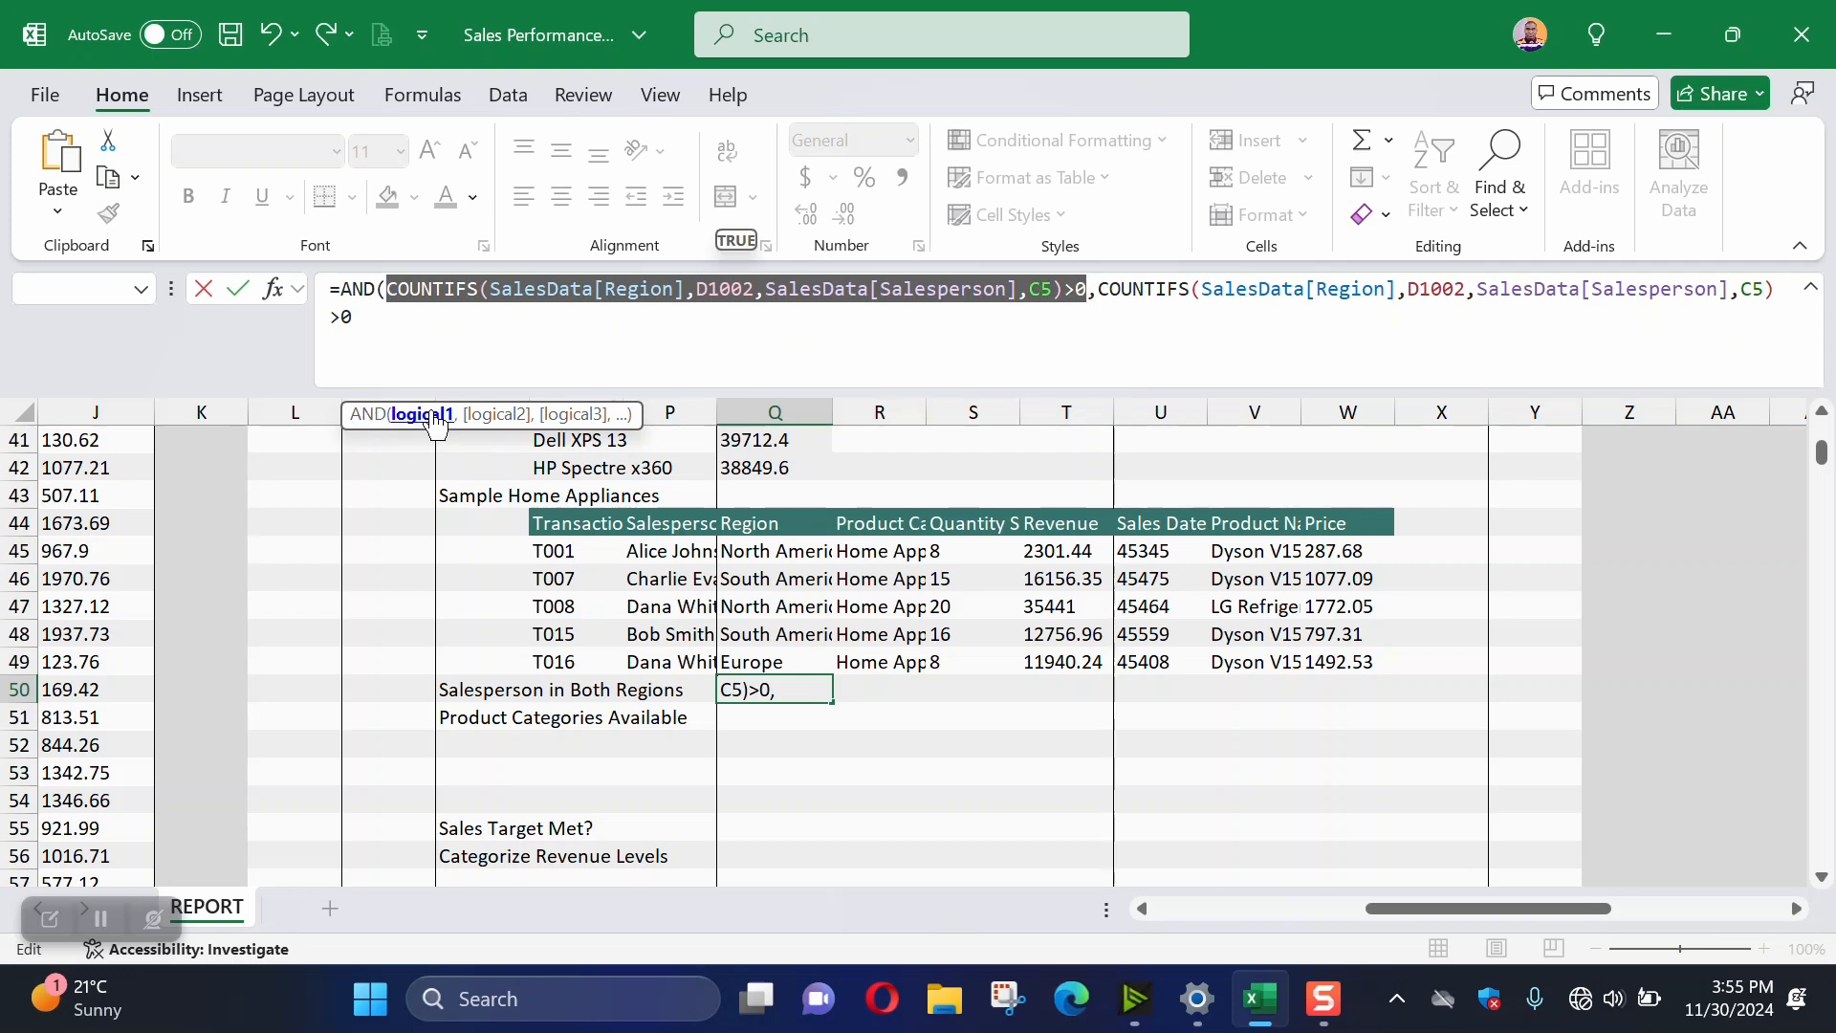
drag(1101, 284, 1262, 310)
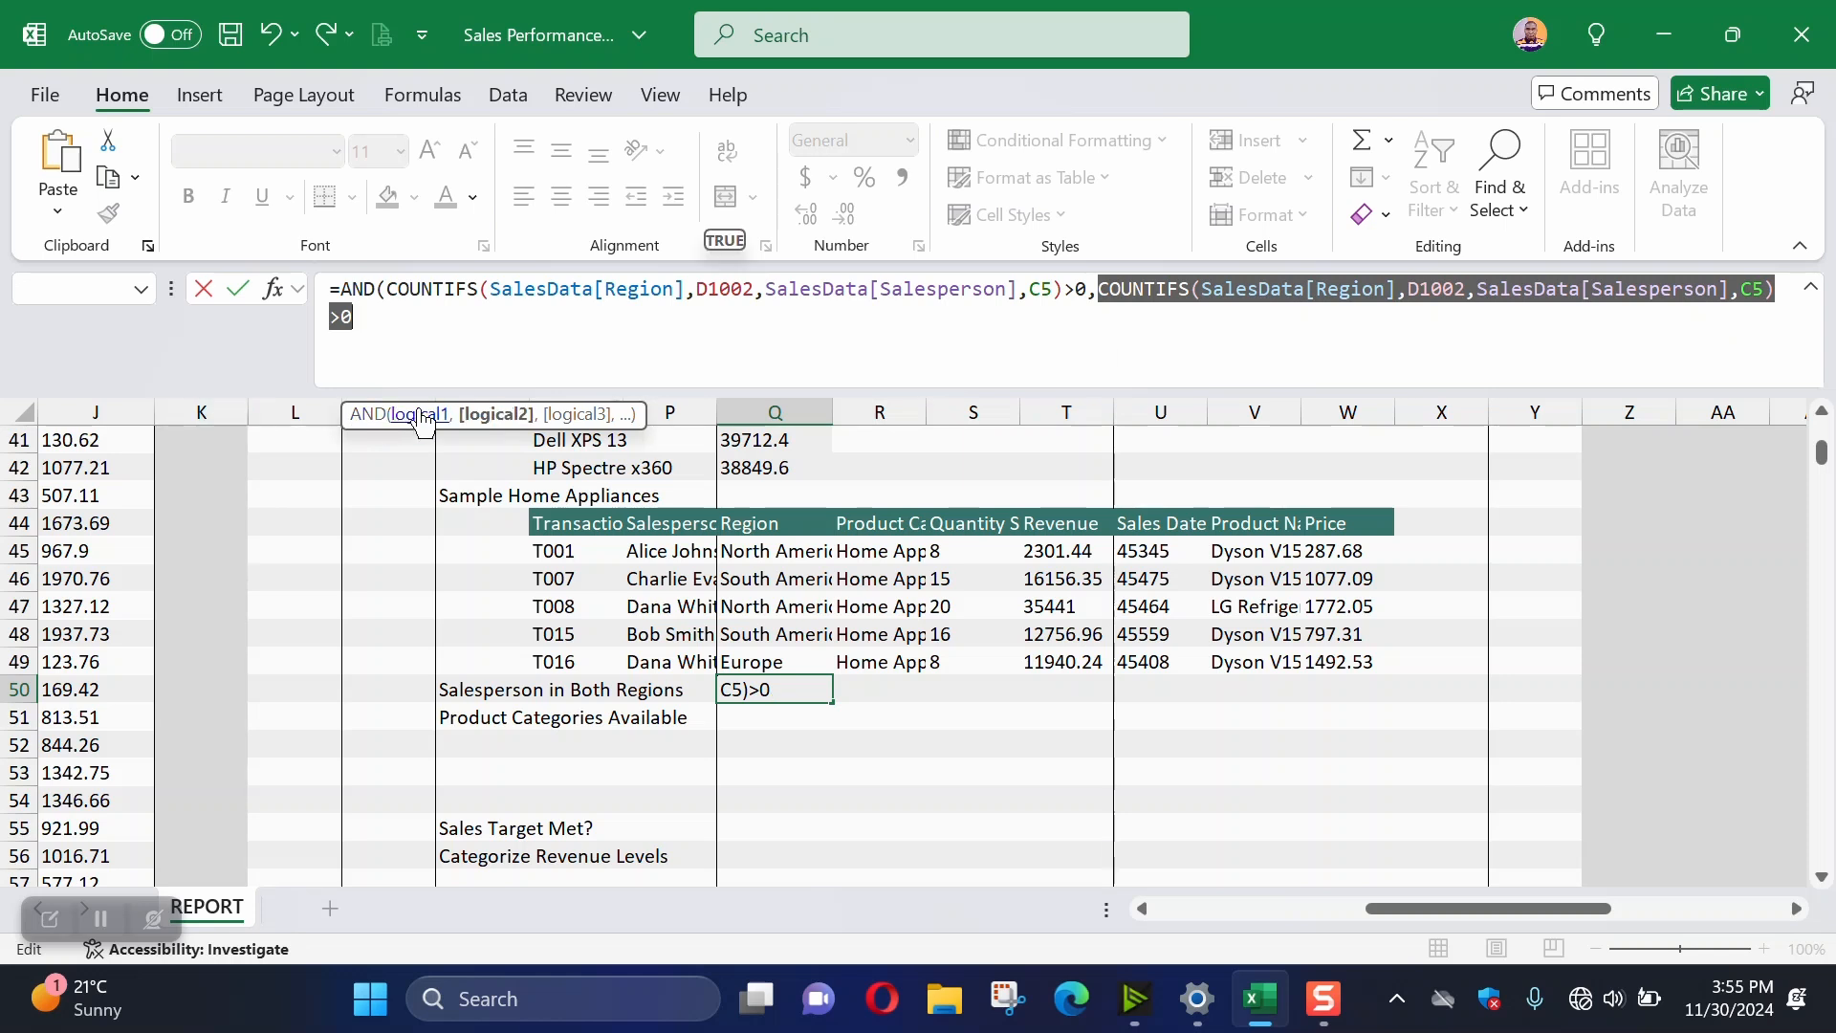
click(421, 325)
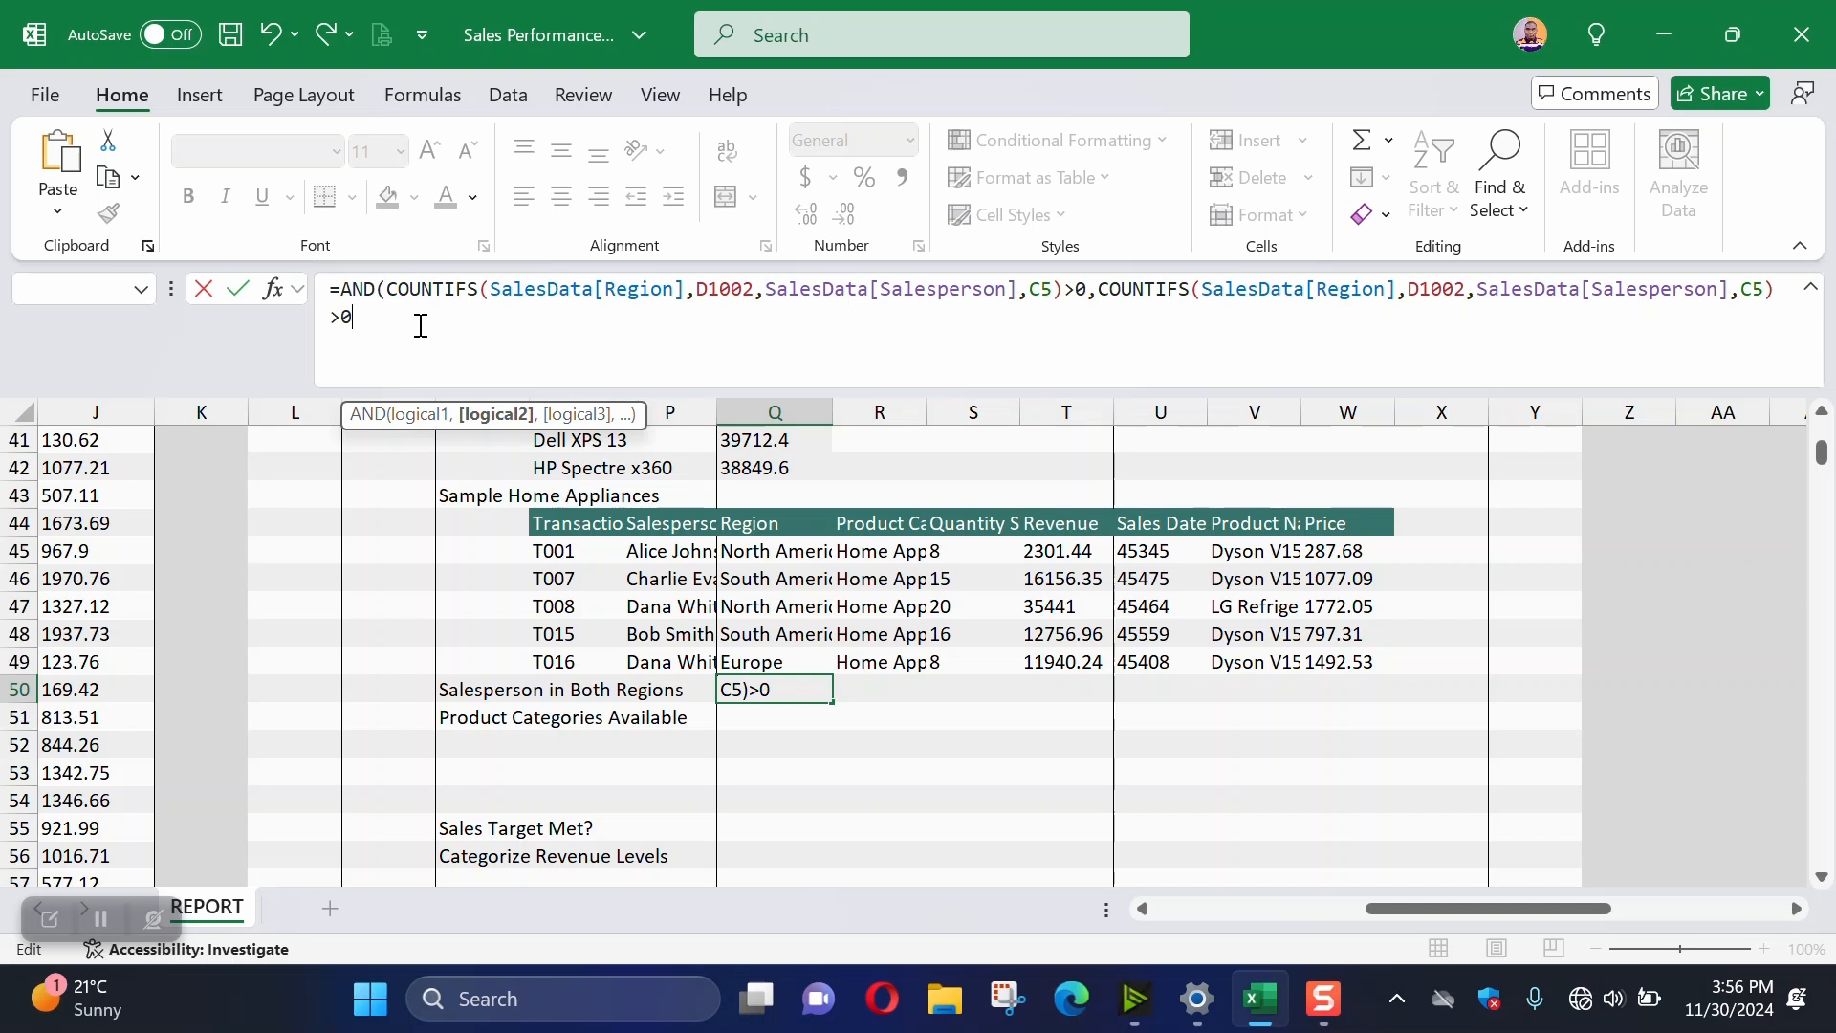
text())
key(Return)
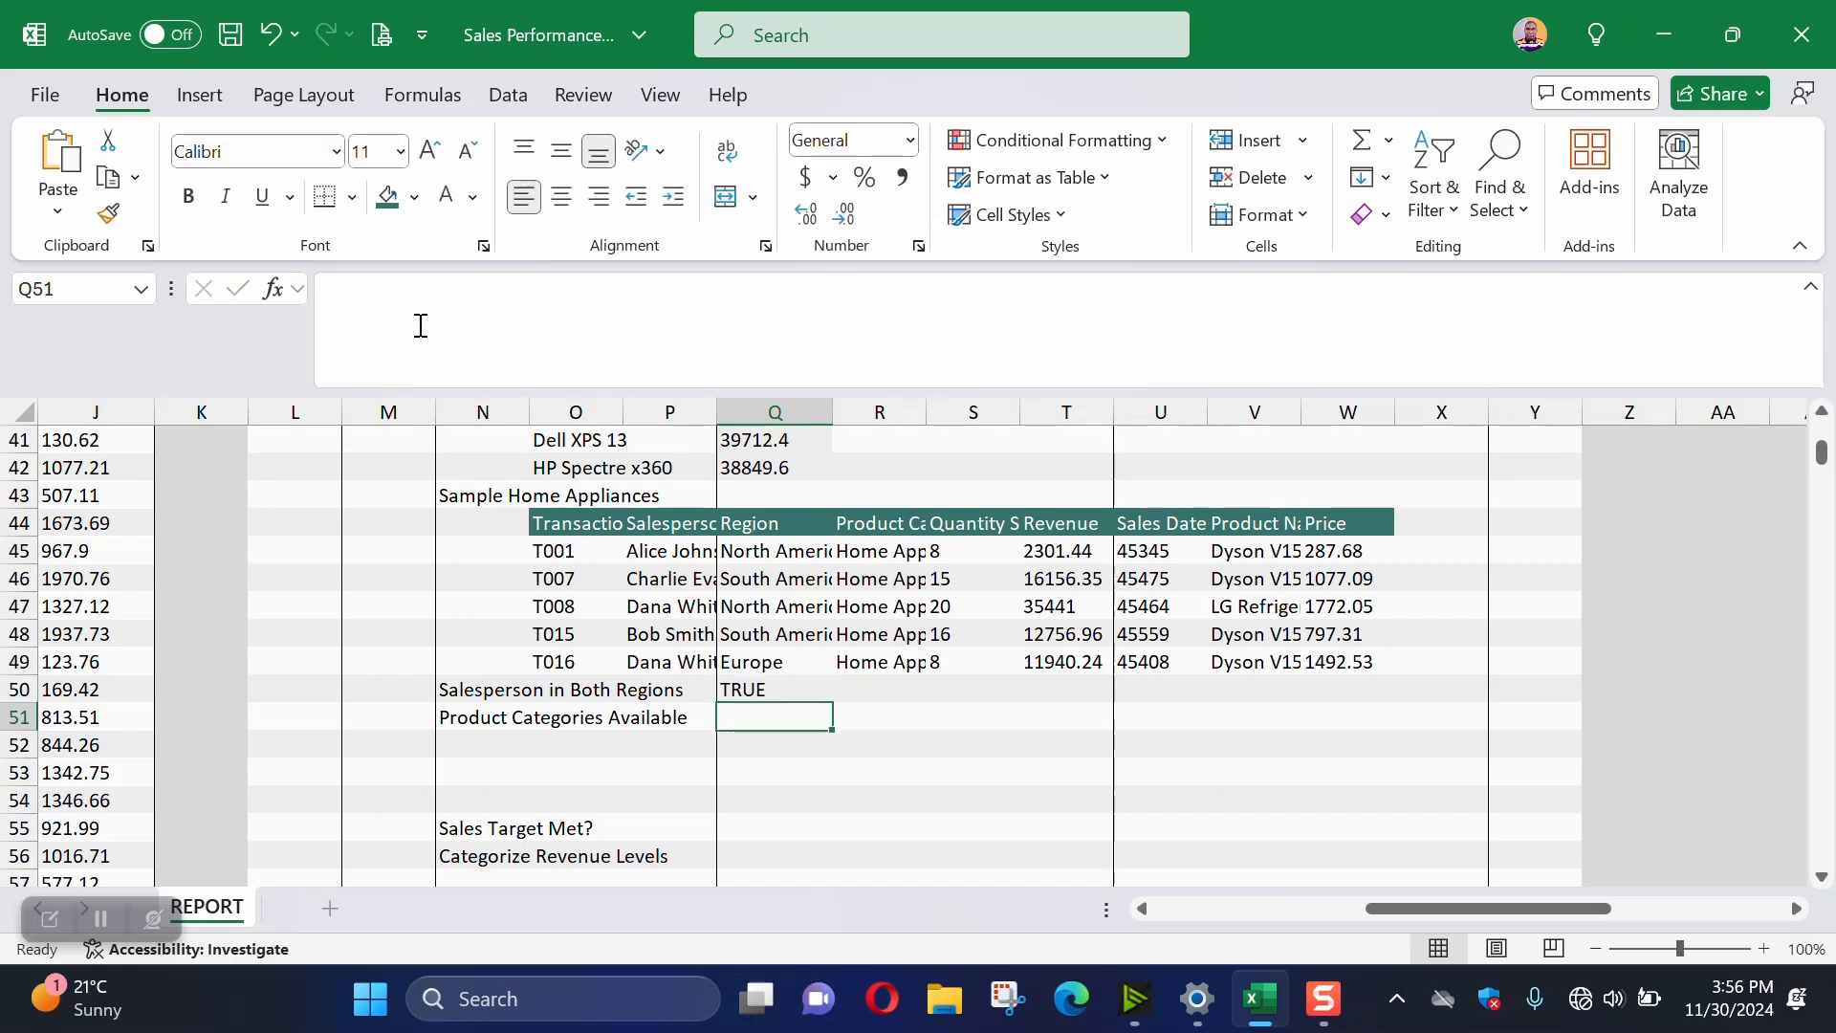
Check the Q50 formula against its referenced cell C5 and the repeated entries in the Salesperson column
click(746, 692)
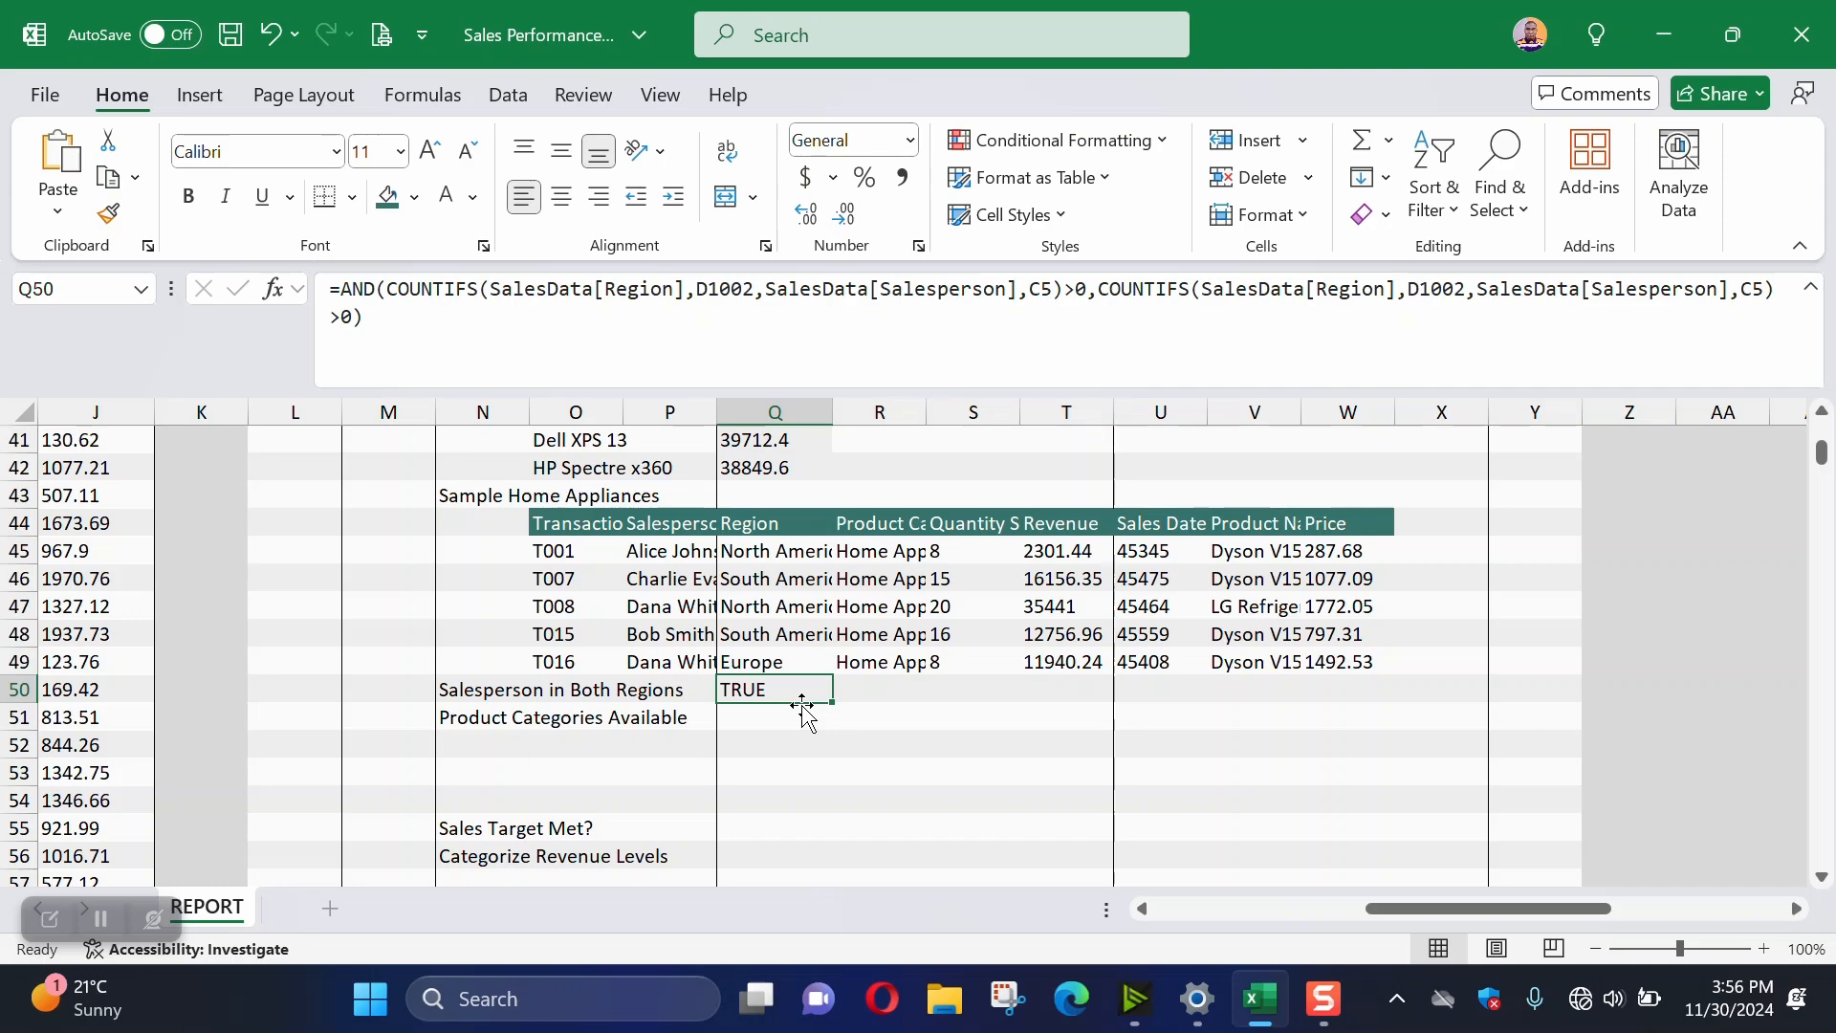
drag(1512, 910, 1236, 914)
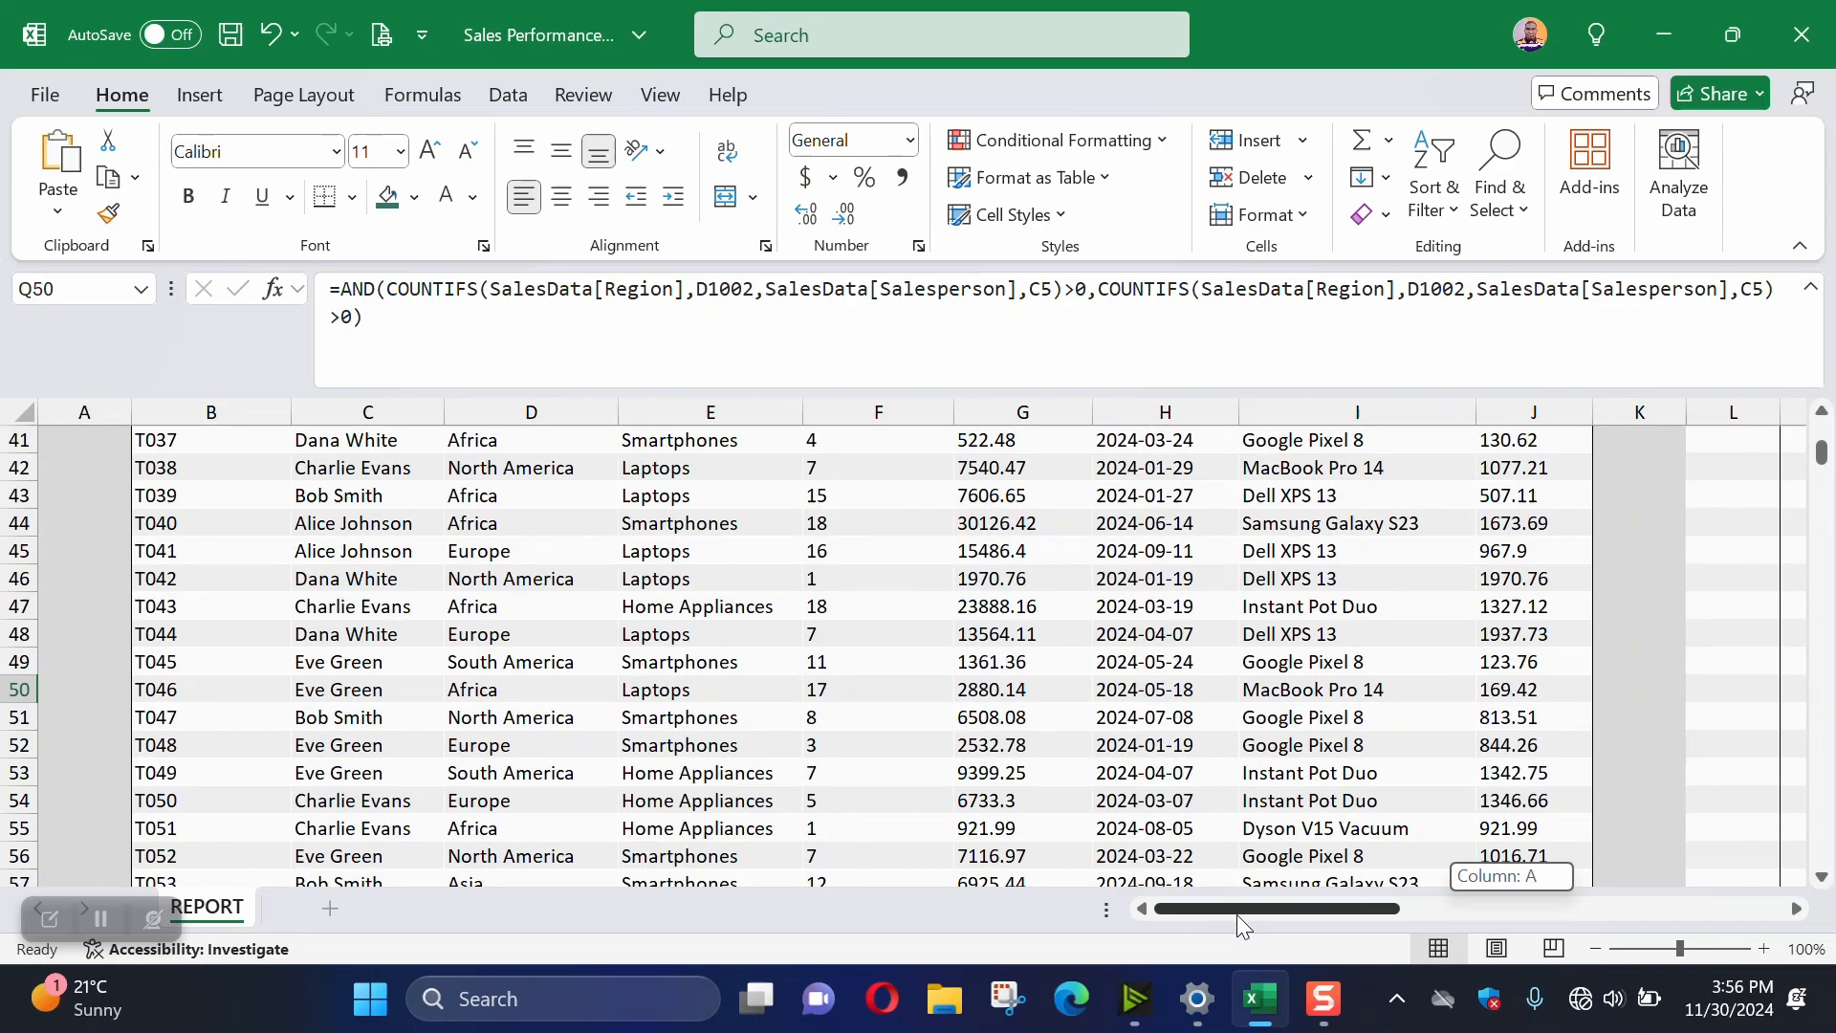
scroll(131, 641, up, 13)
click(356, 566)
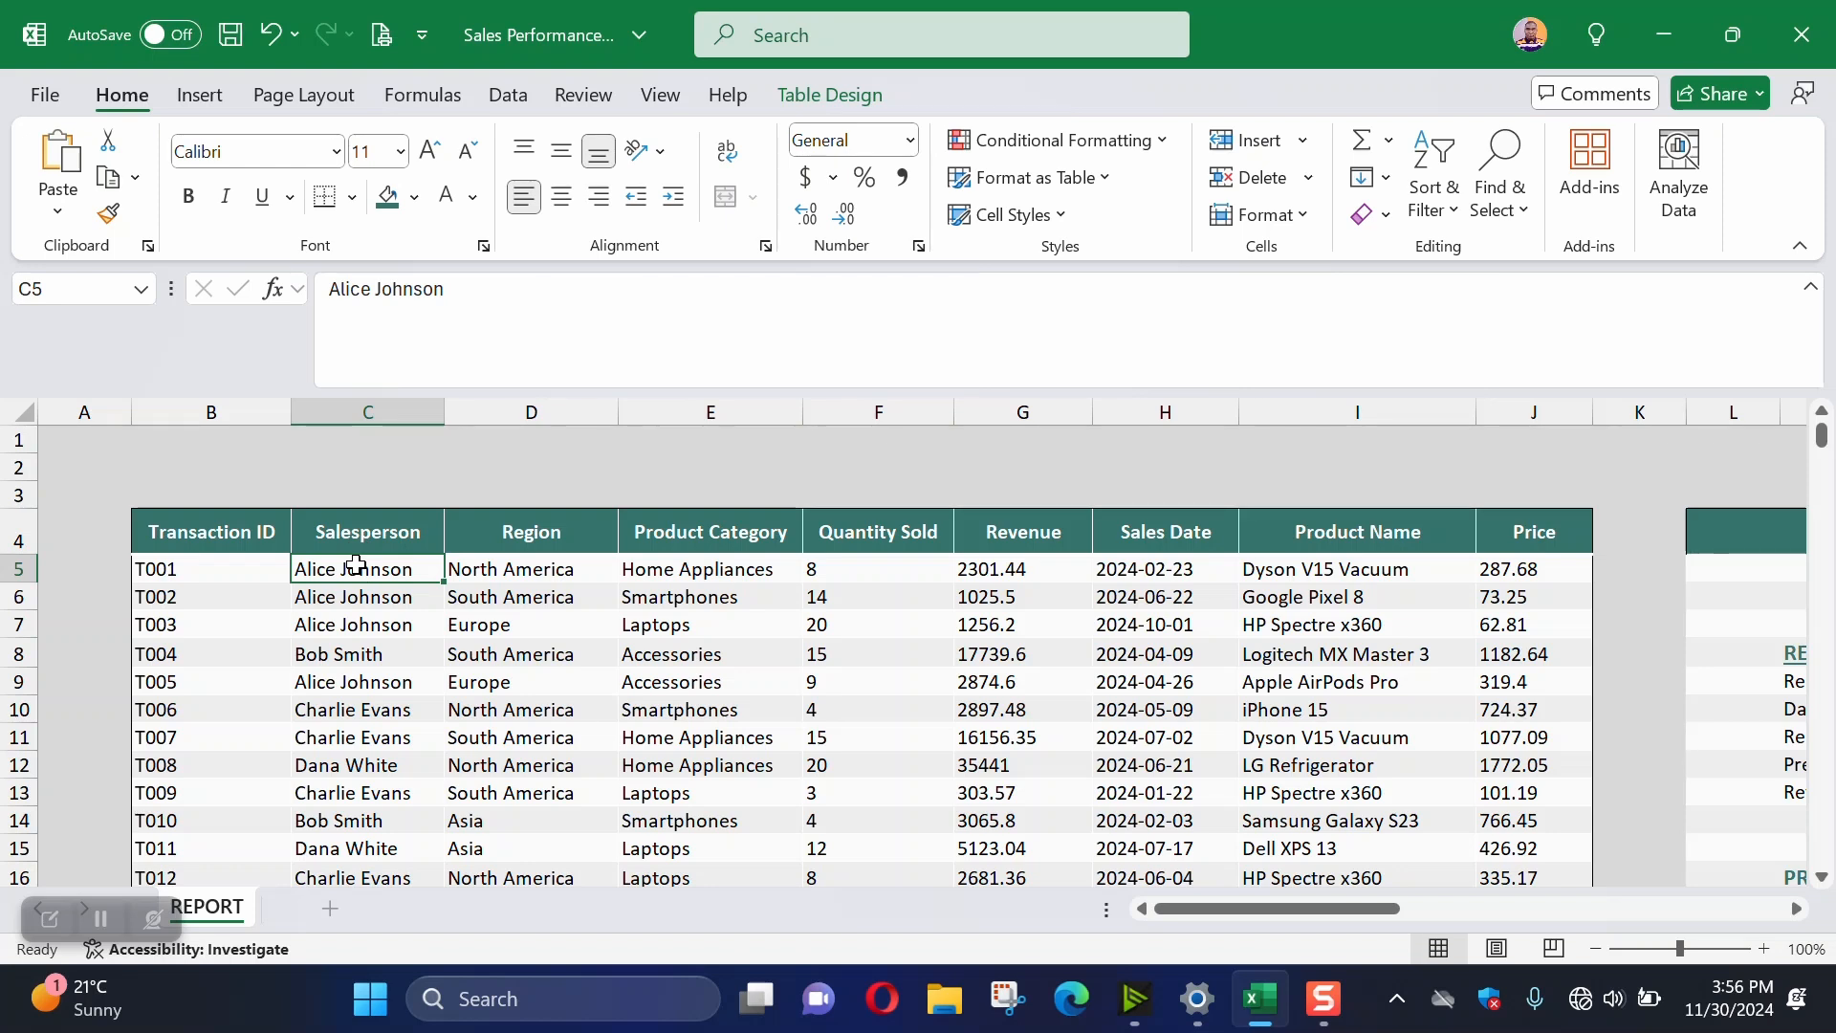
drag(1272, 908, 1437, 909)
scroll(878, 634, down, 4)
scroll(878, 635, down, 4)
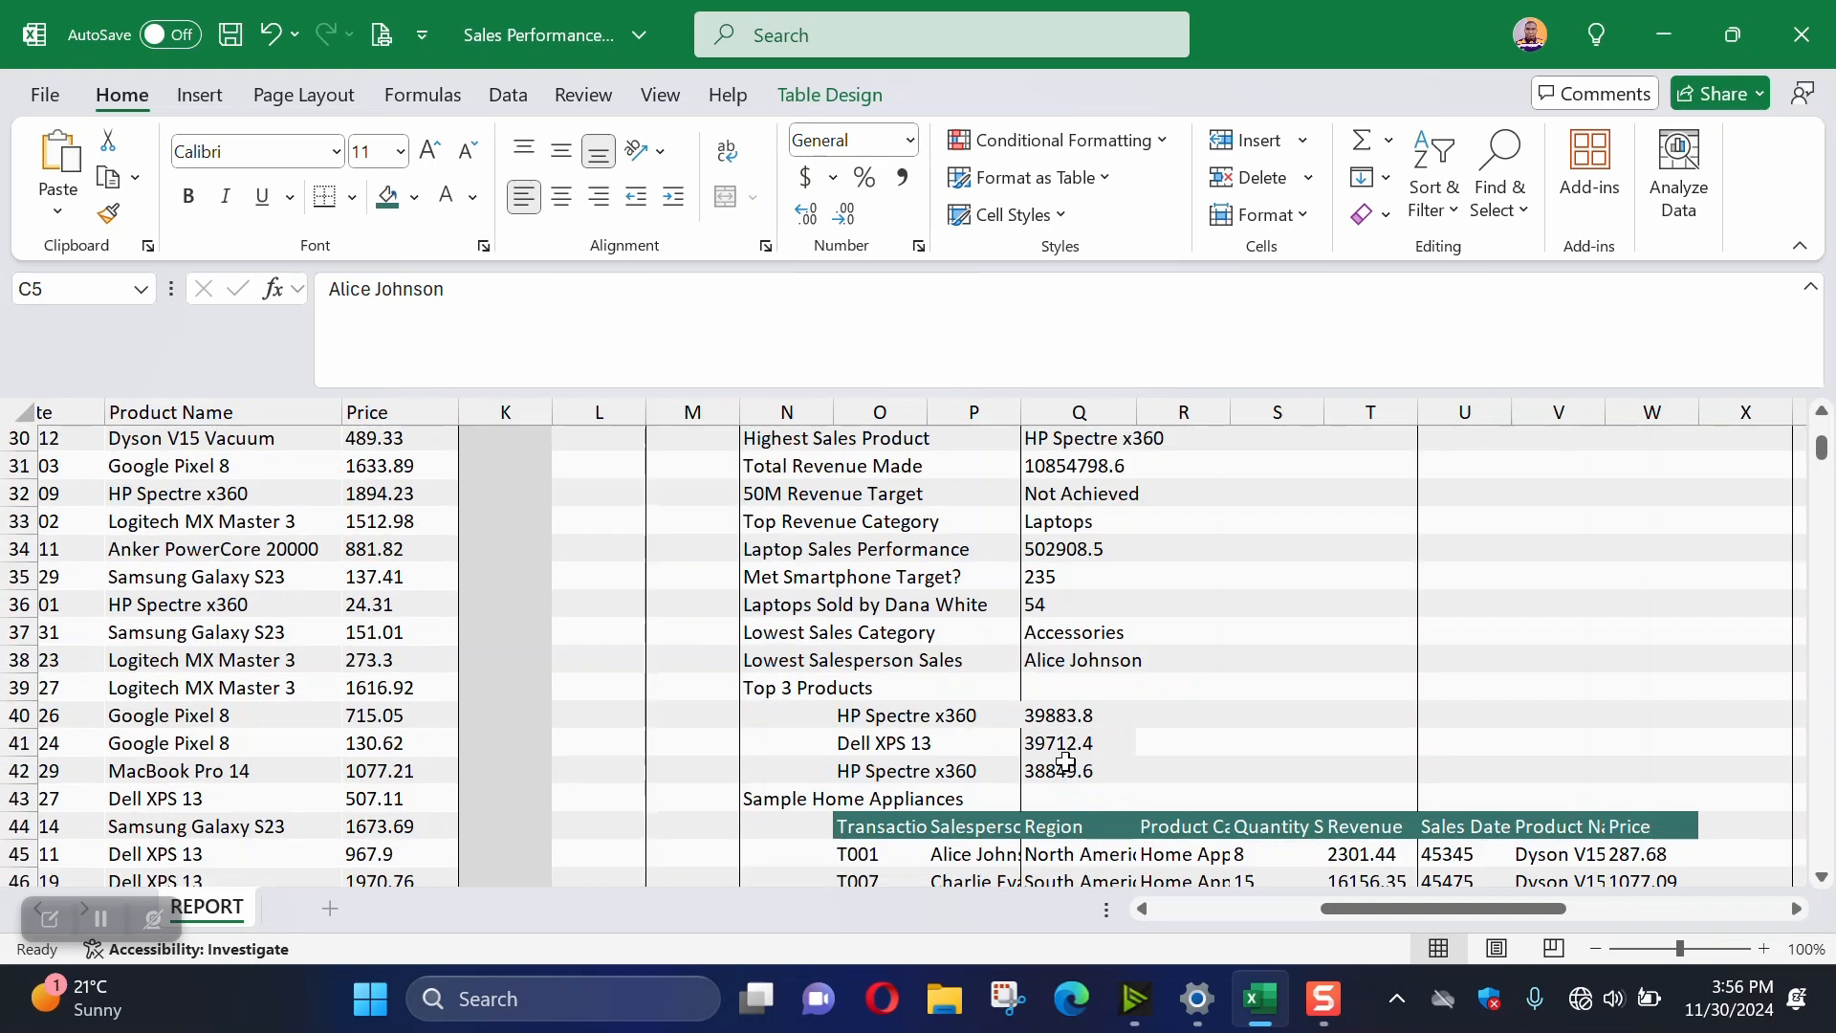
scroll(1064, 762, down, 2)
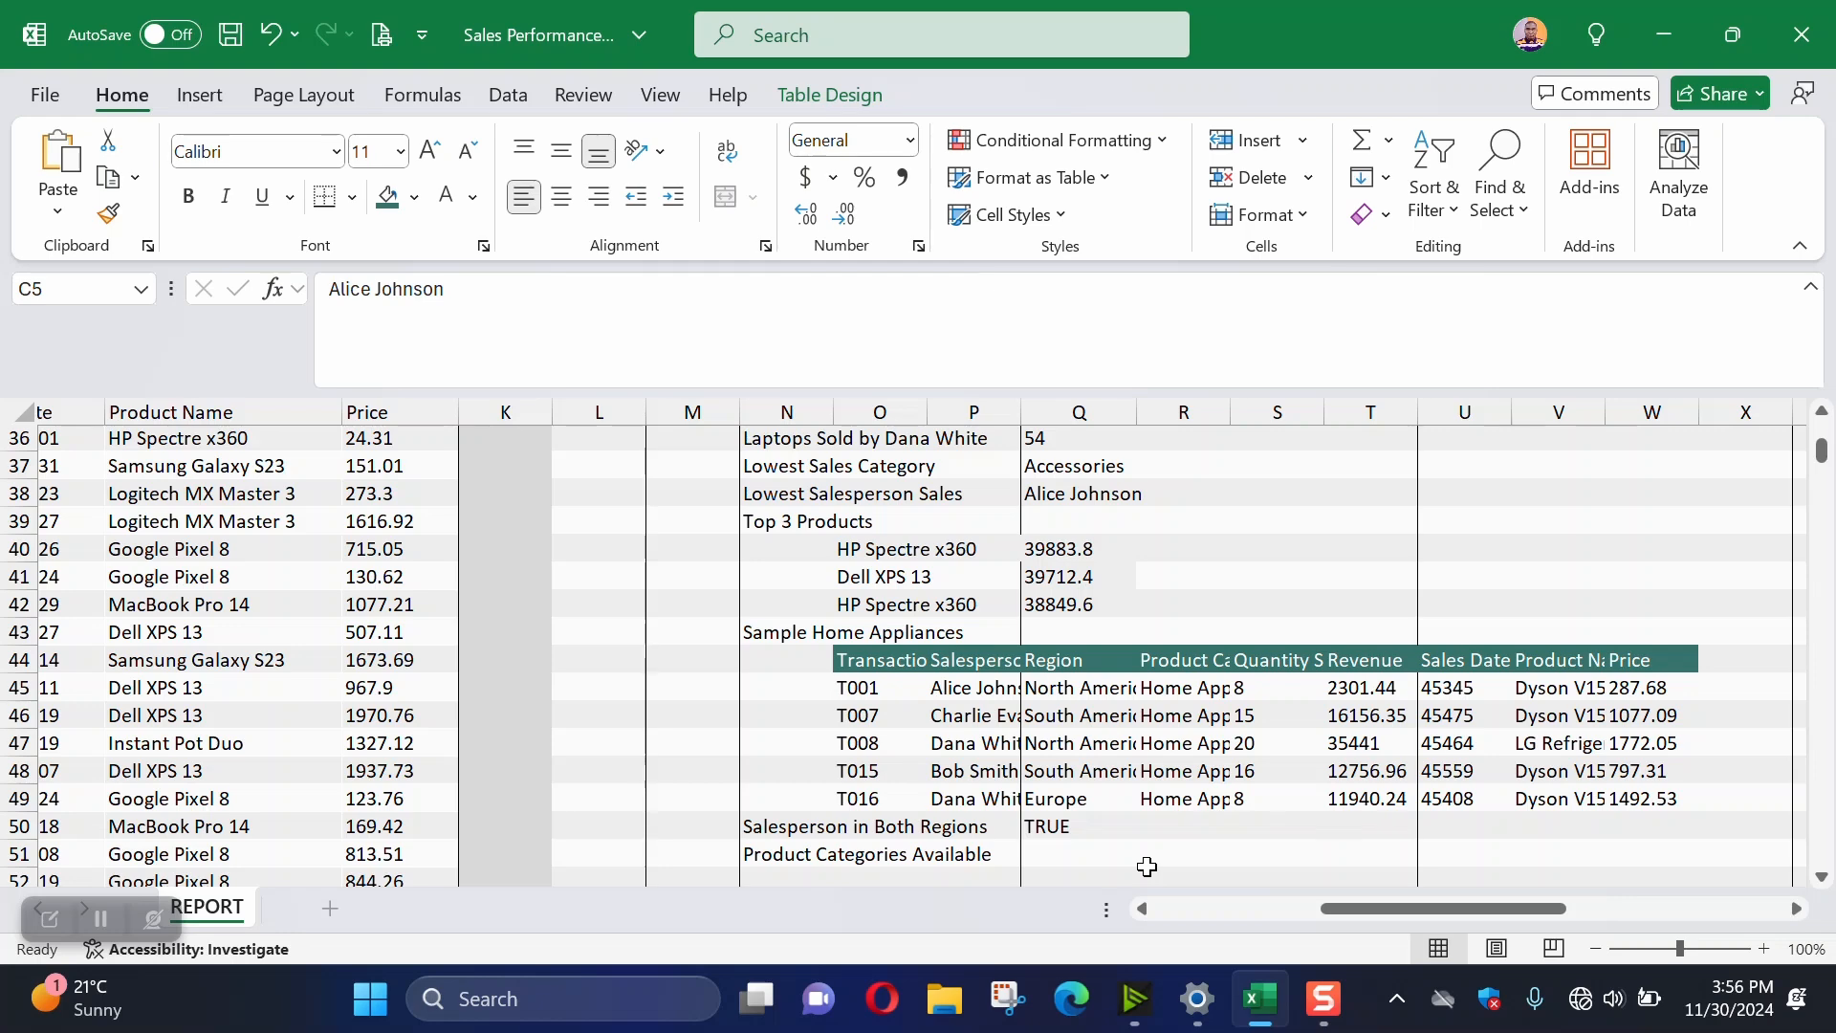
scroll(1148, 866, down, 2)
click(1061, 653)
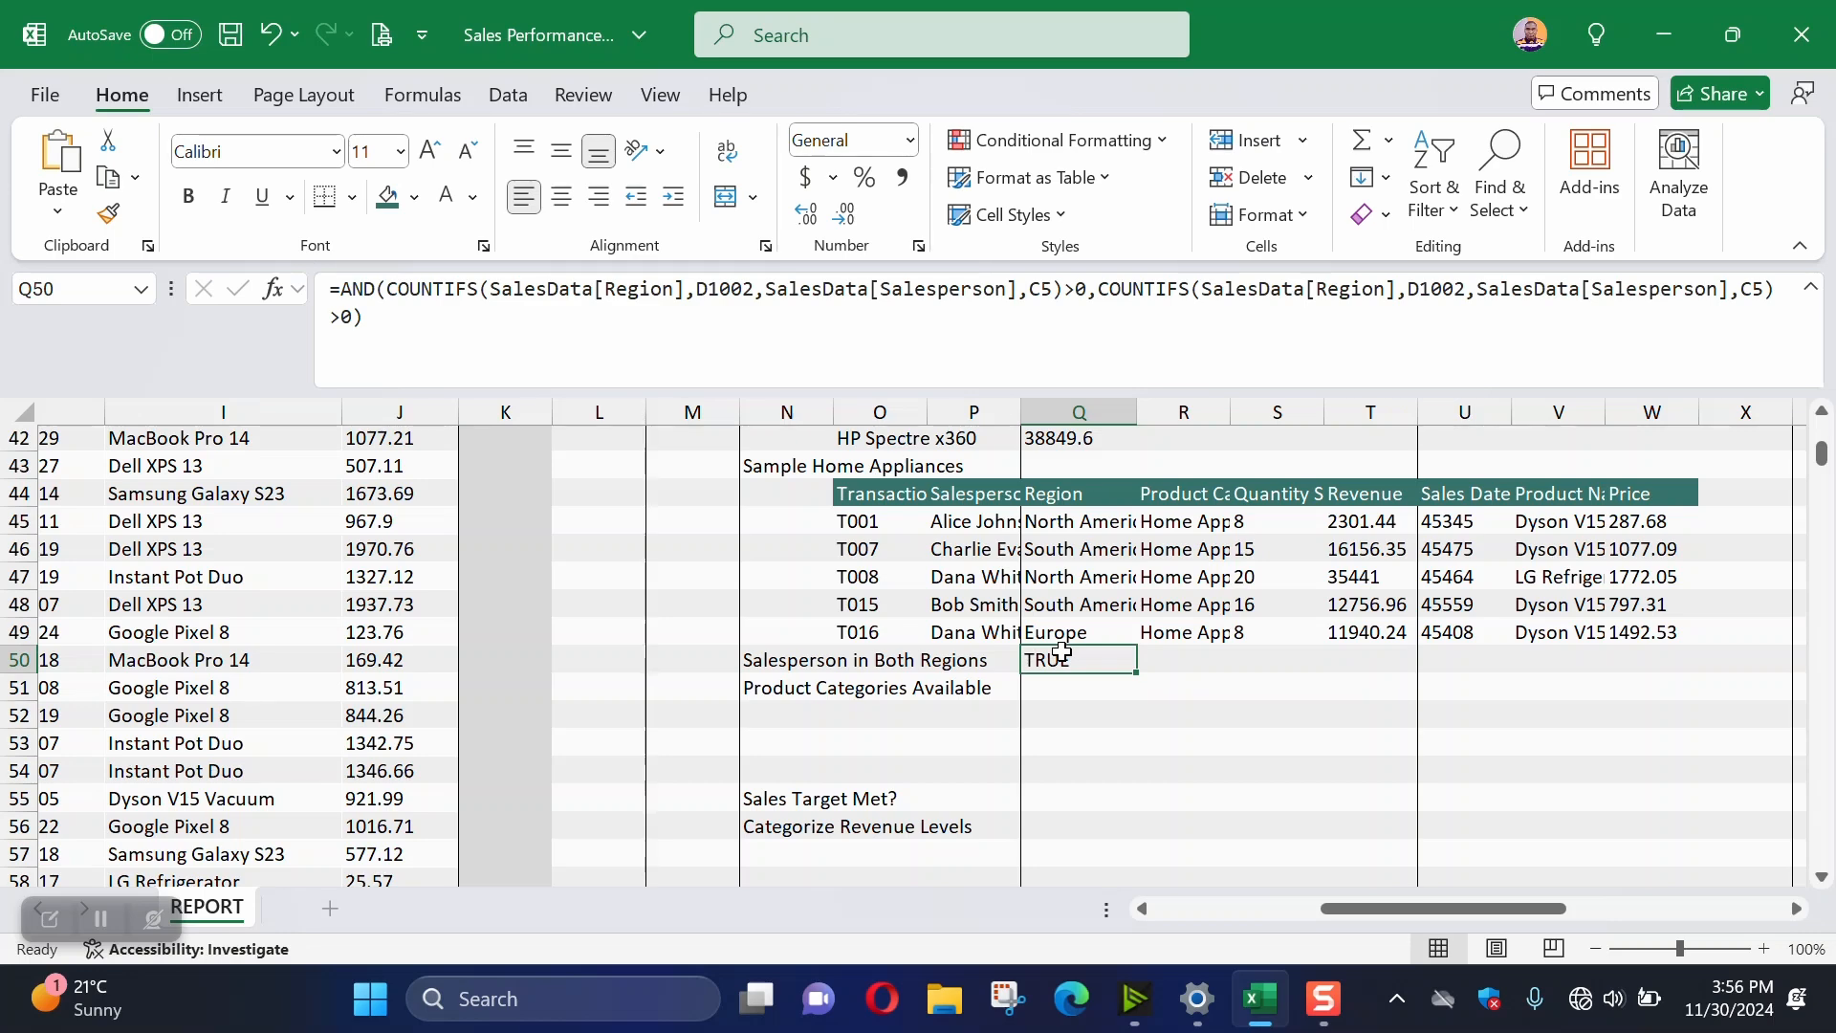
drag(1335, 909, 1147, 908)
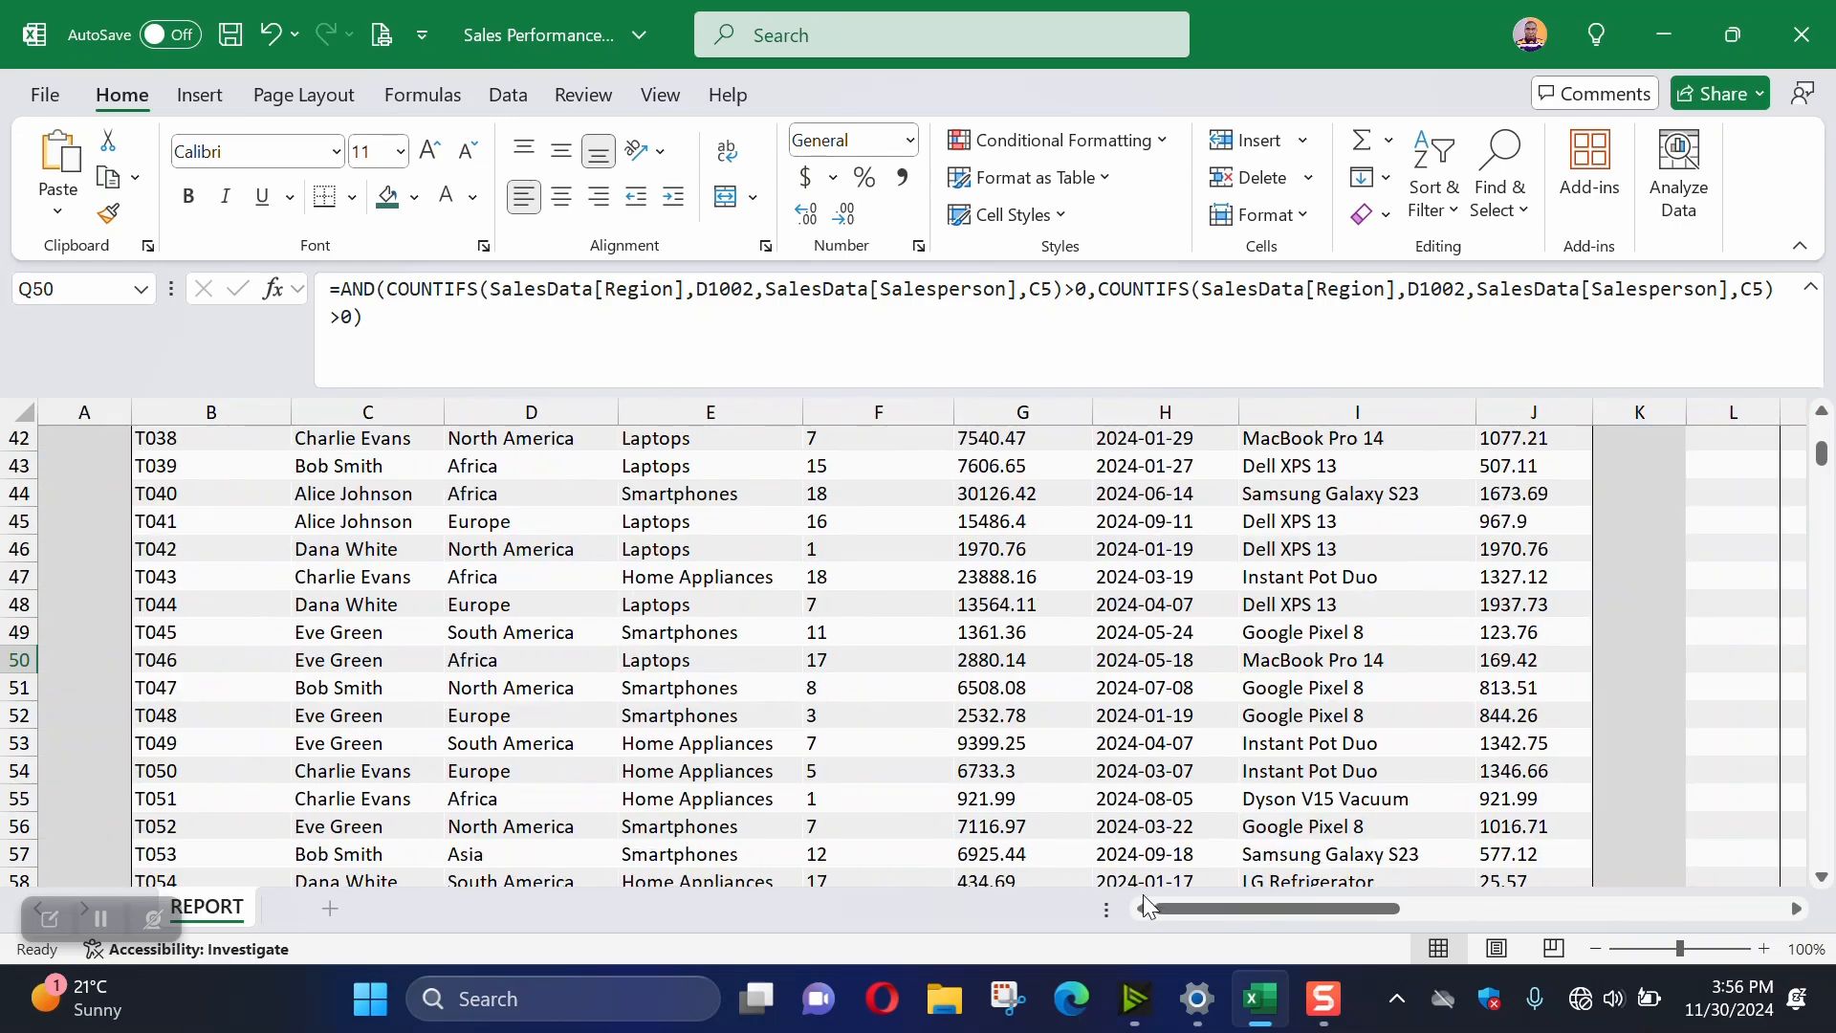
scroll(361, 578, up, 14)
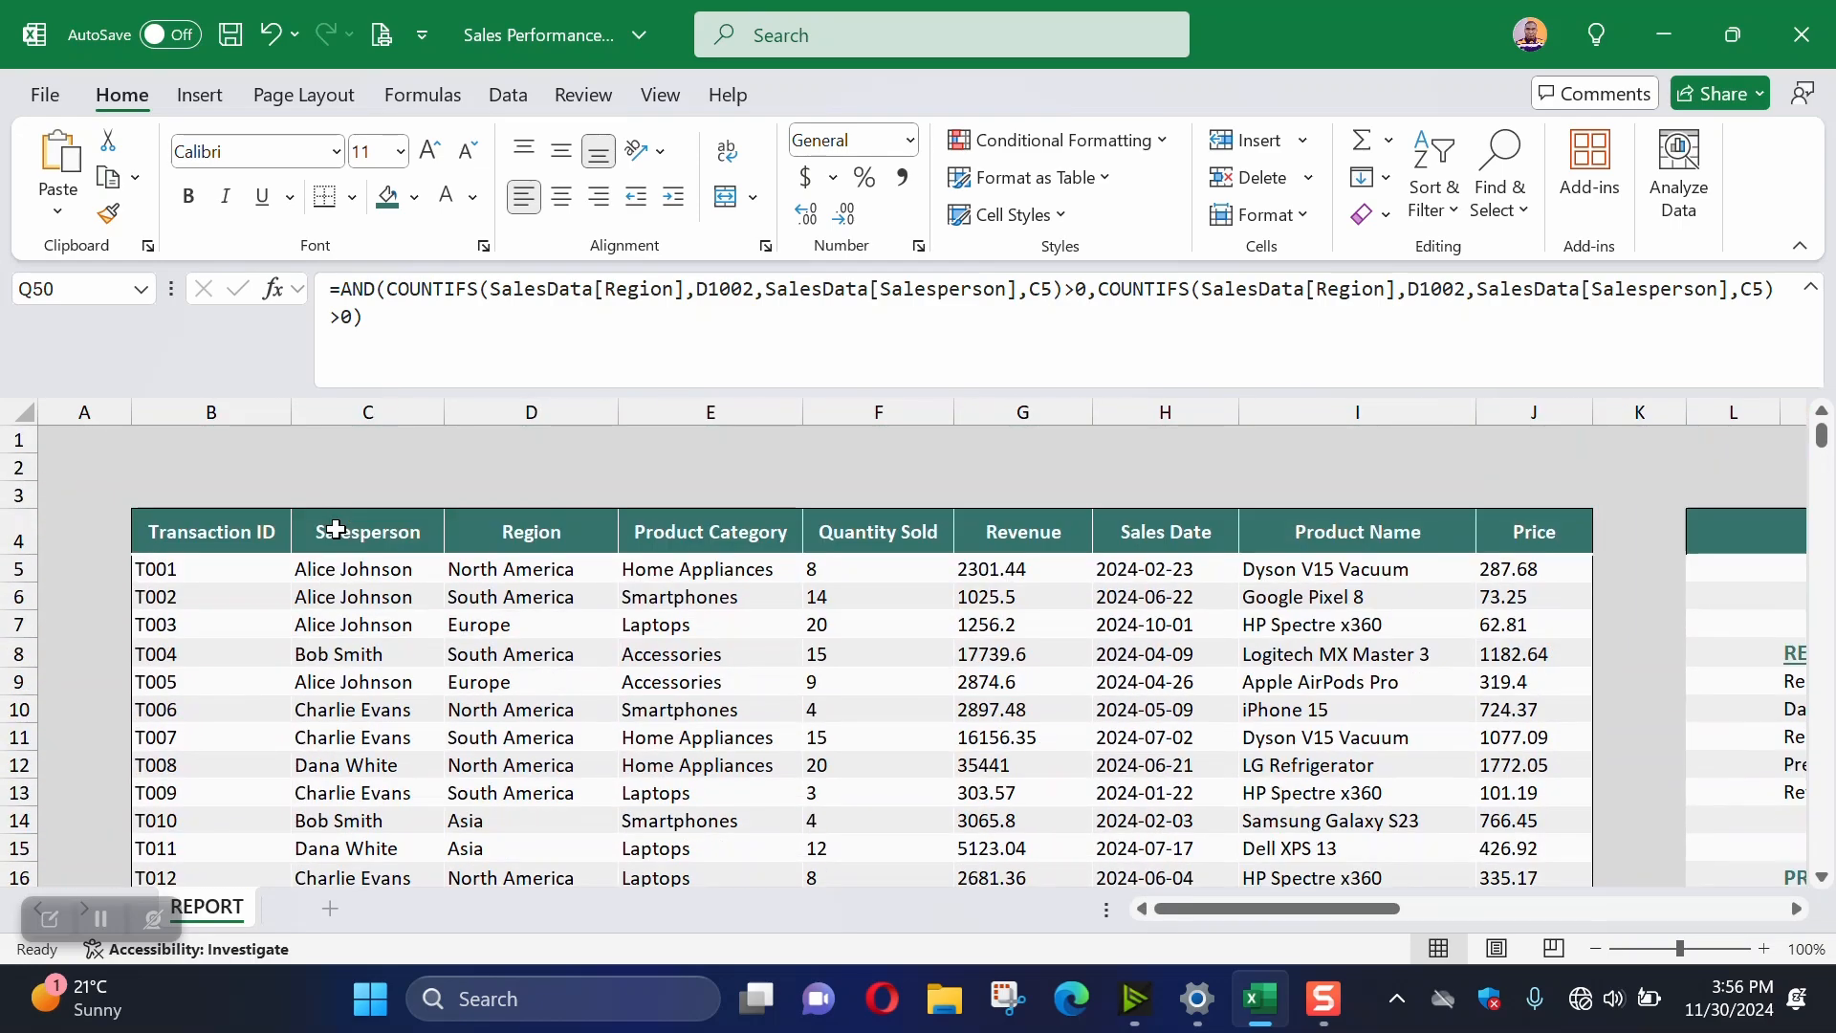
click(356, 572)
drag(350, 572, 348, 615)
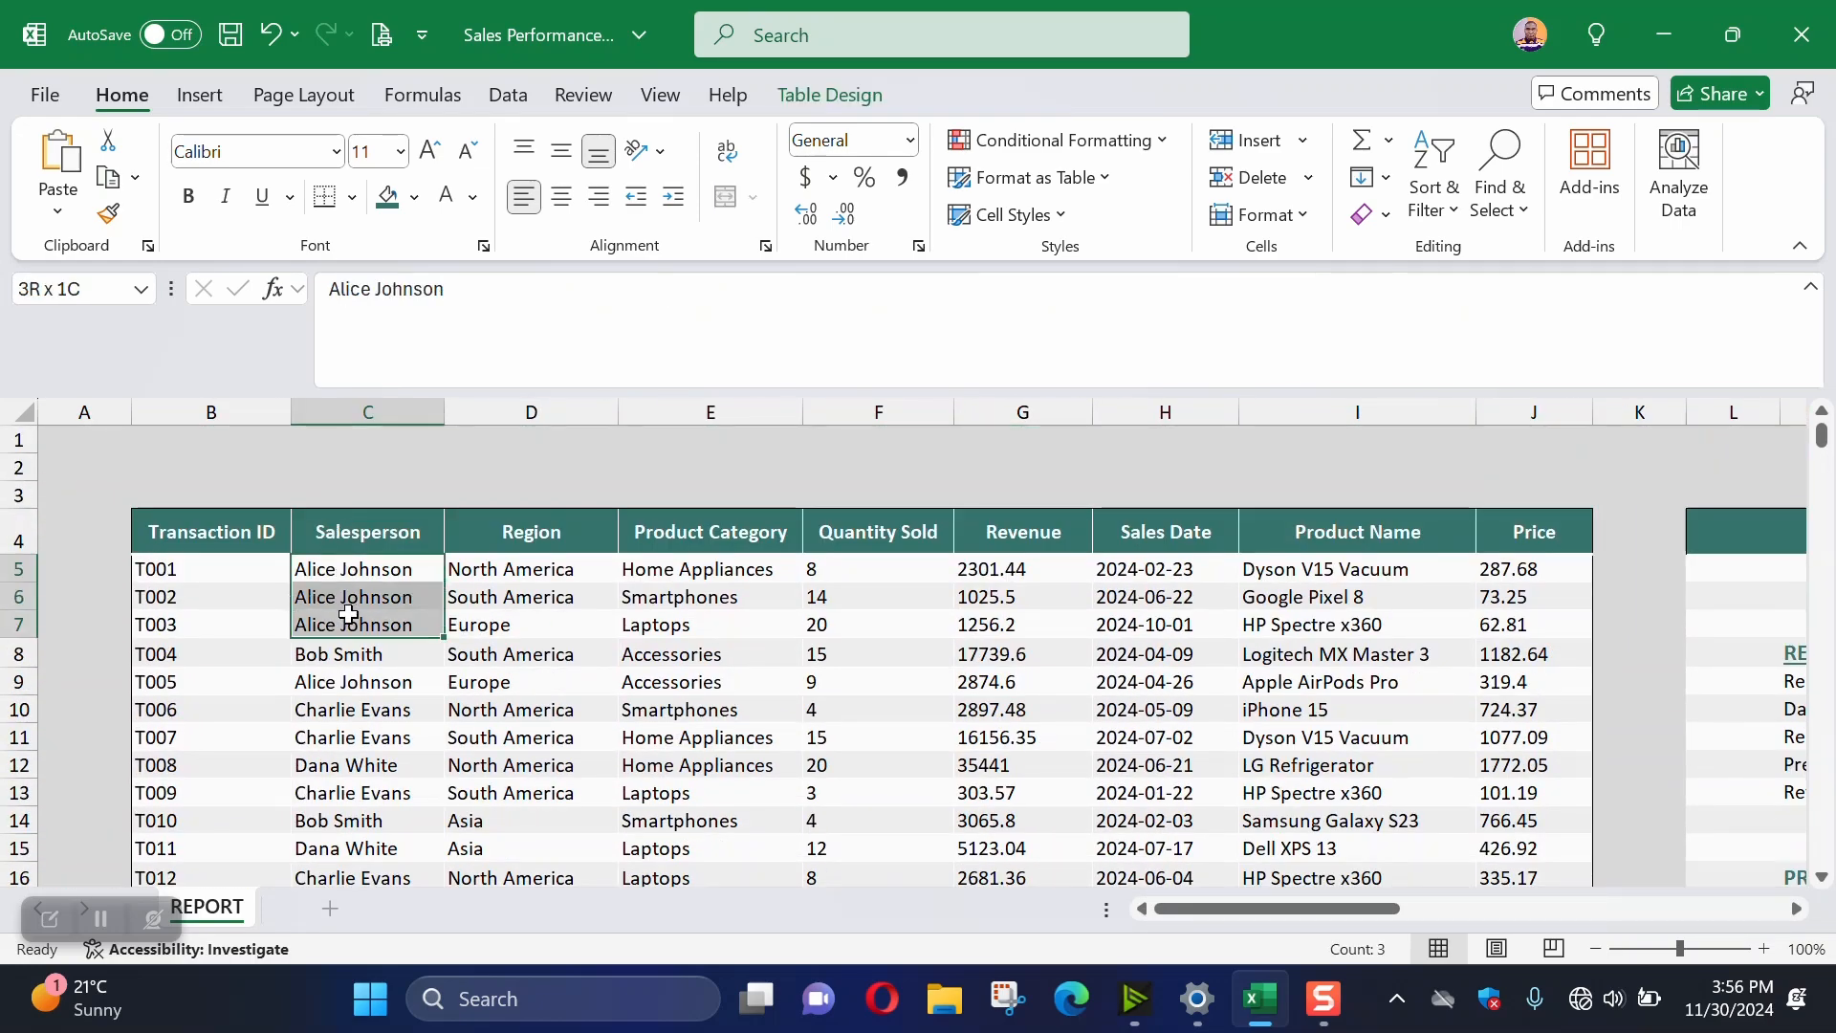
click(355, 684)
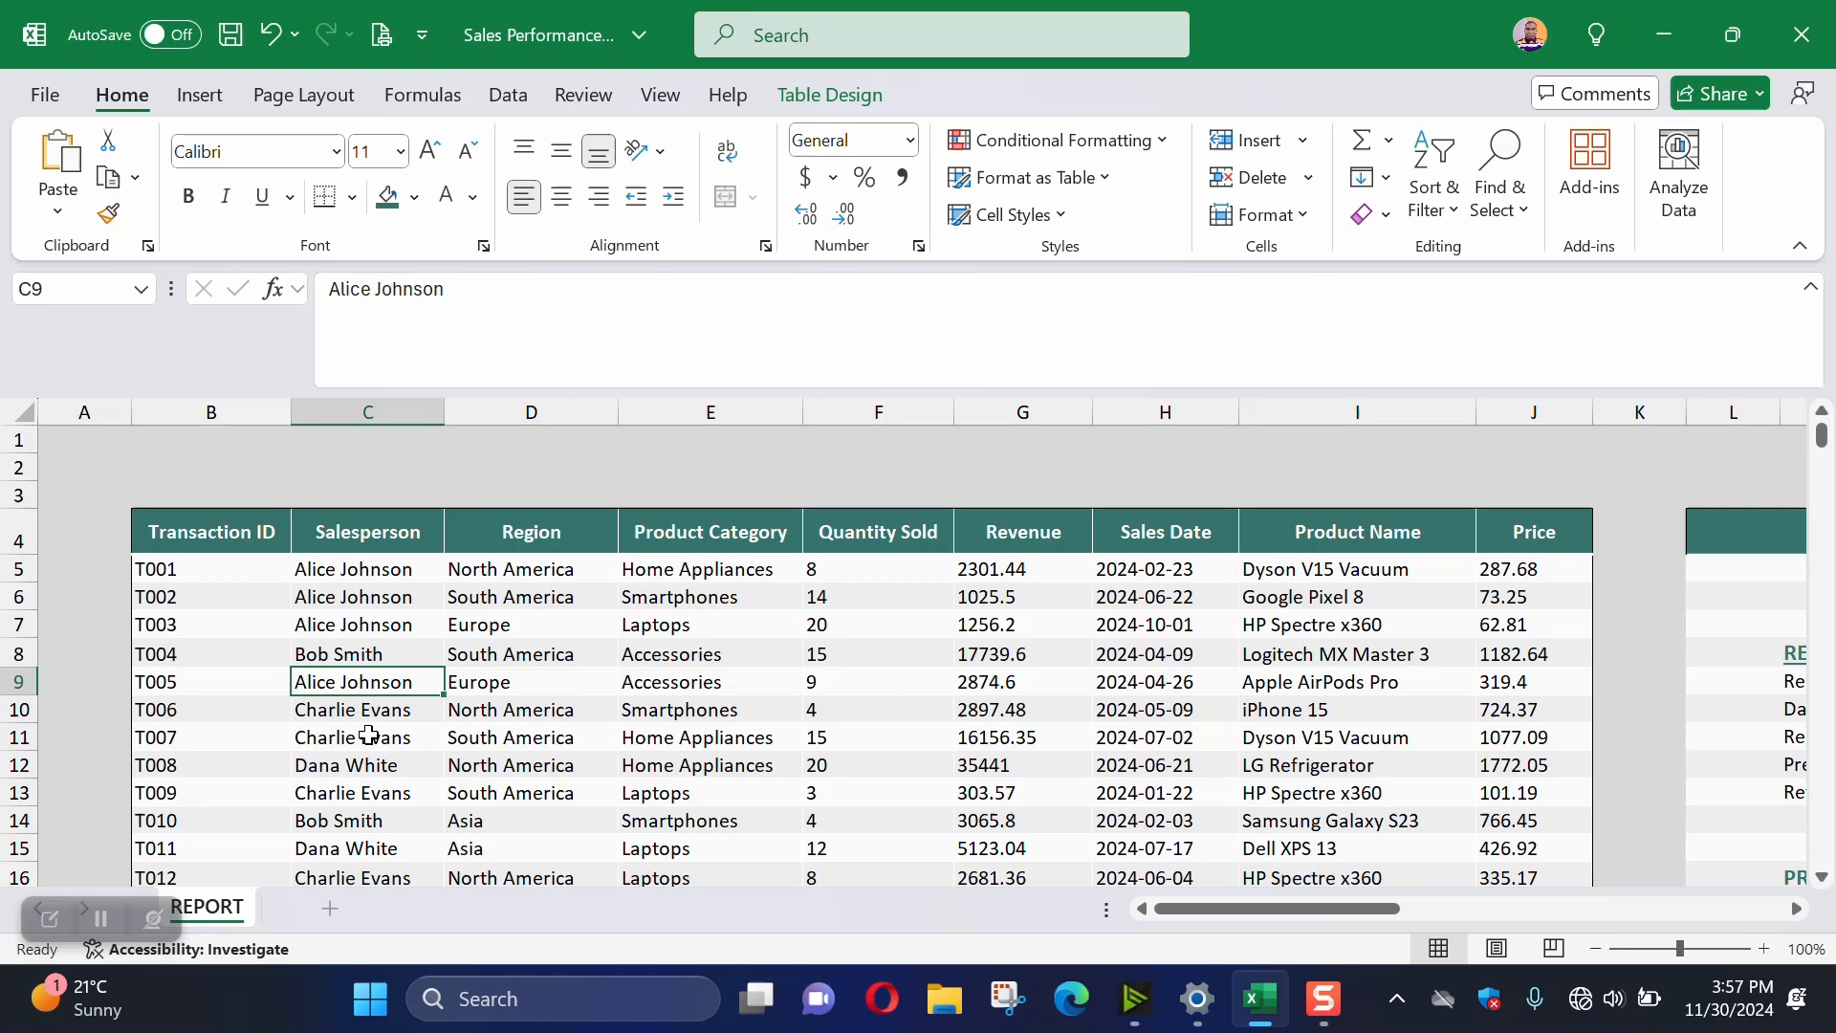
Start a UNIQUE formula in the empty cell AA44 below the list of business questions
drag(1193, 909, 1411, 918)
scroll(1062, 719, down, 12)
scroll(1445, 810, up, 3)
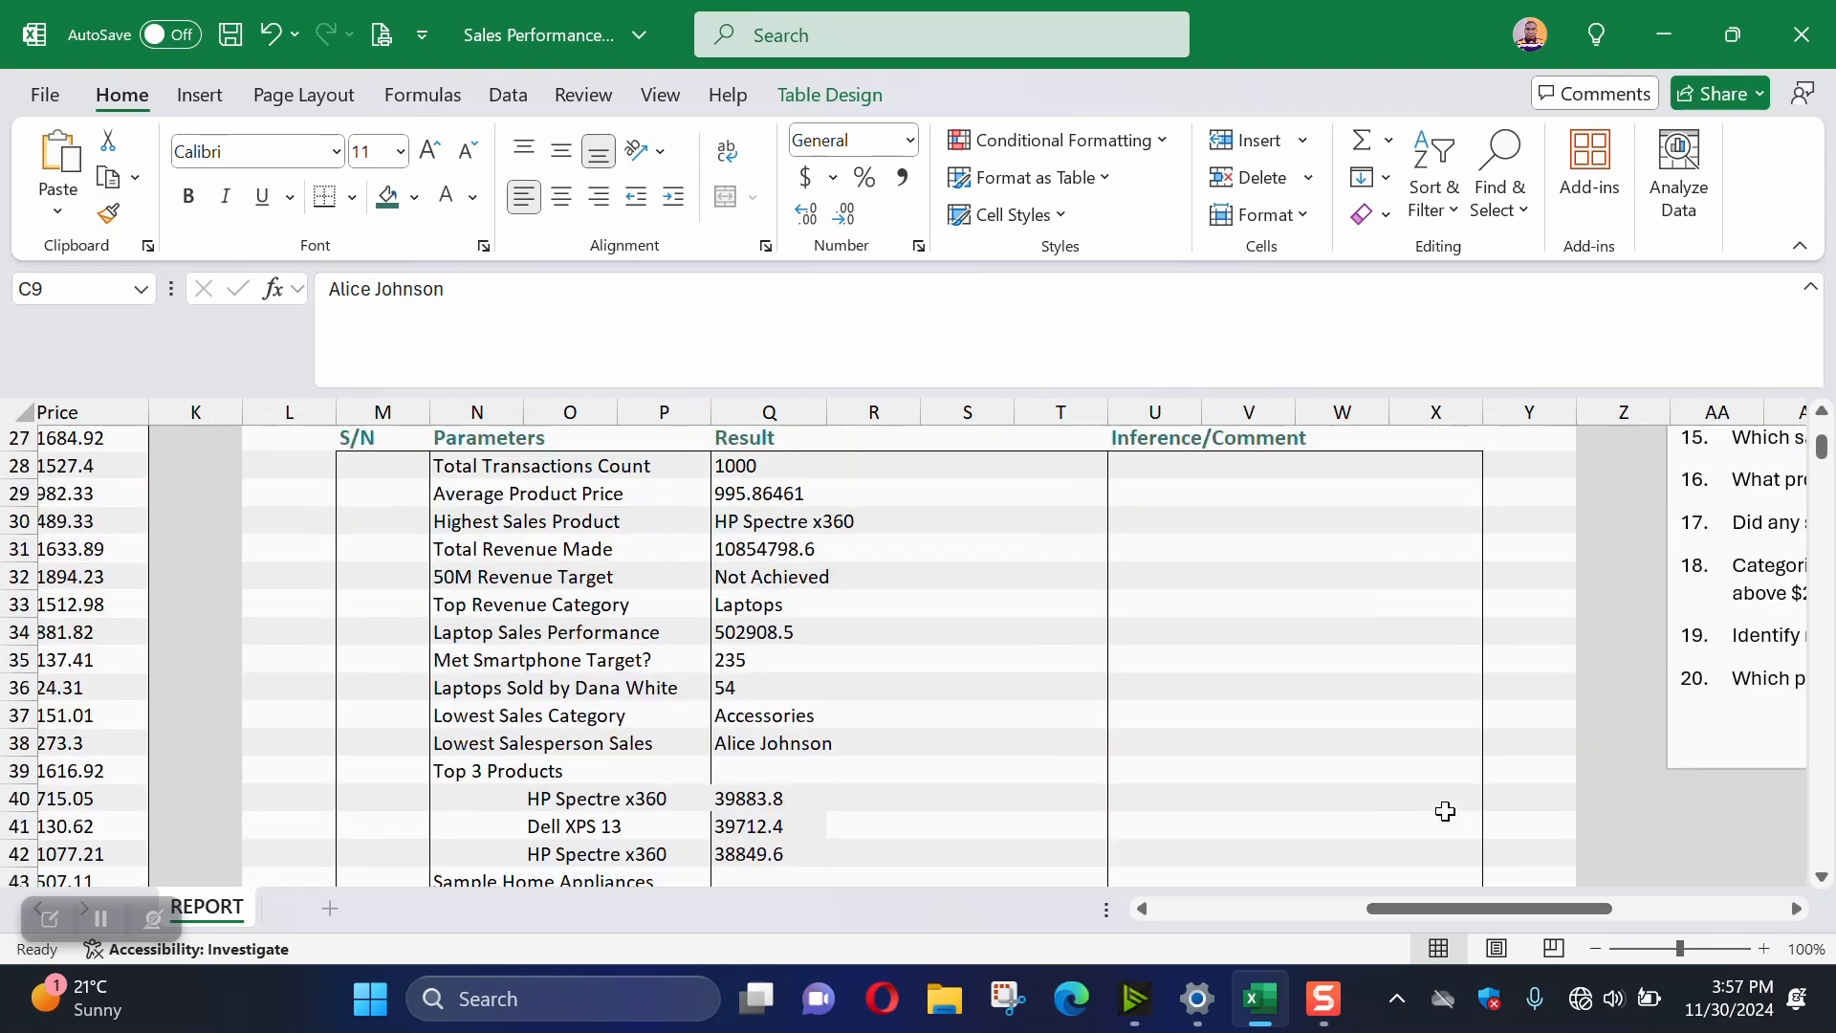
scroll(1445, 811, down, 4)
click(1709, 578)
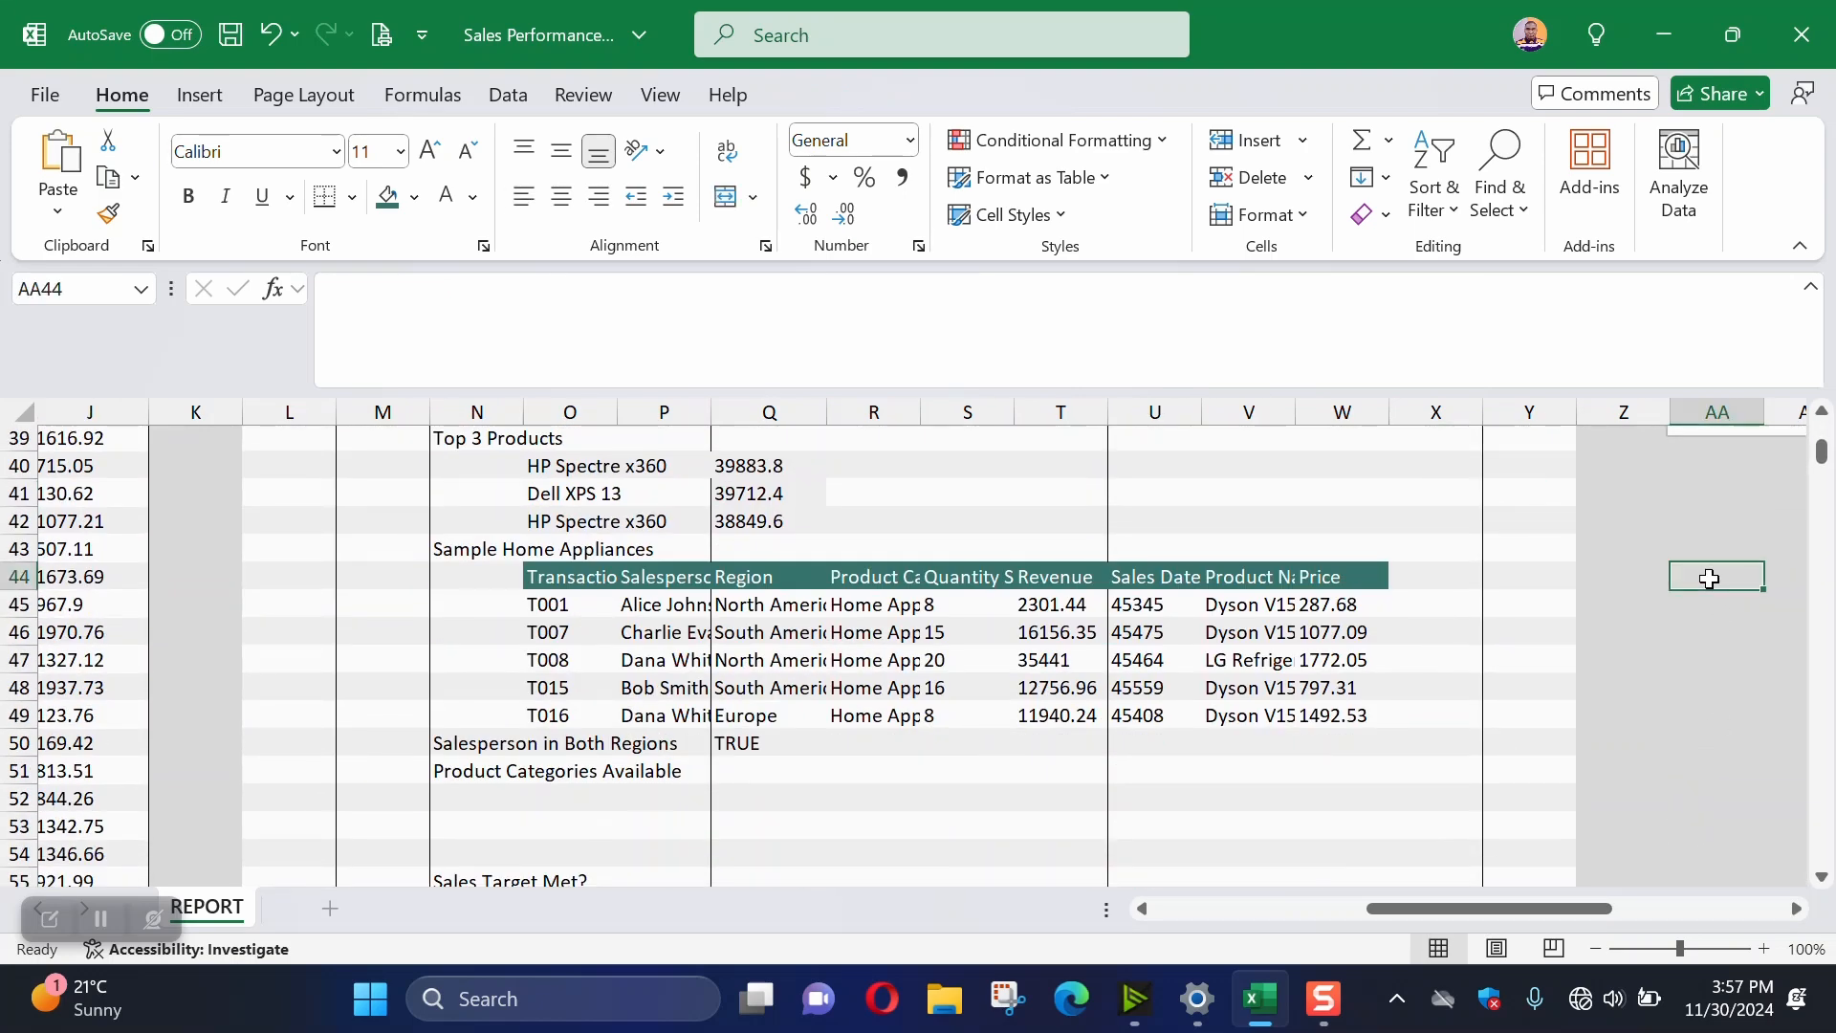
text(=UNI)
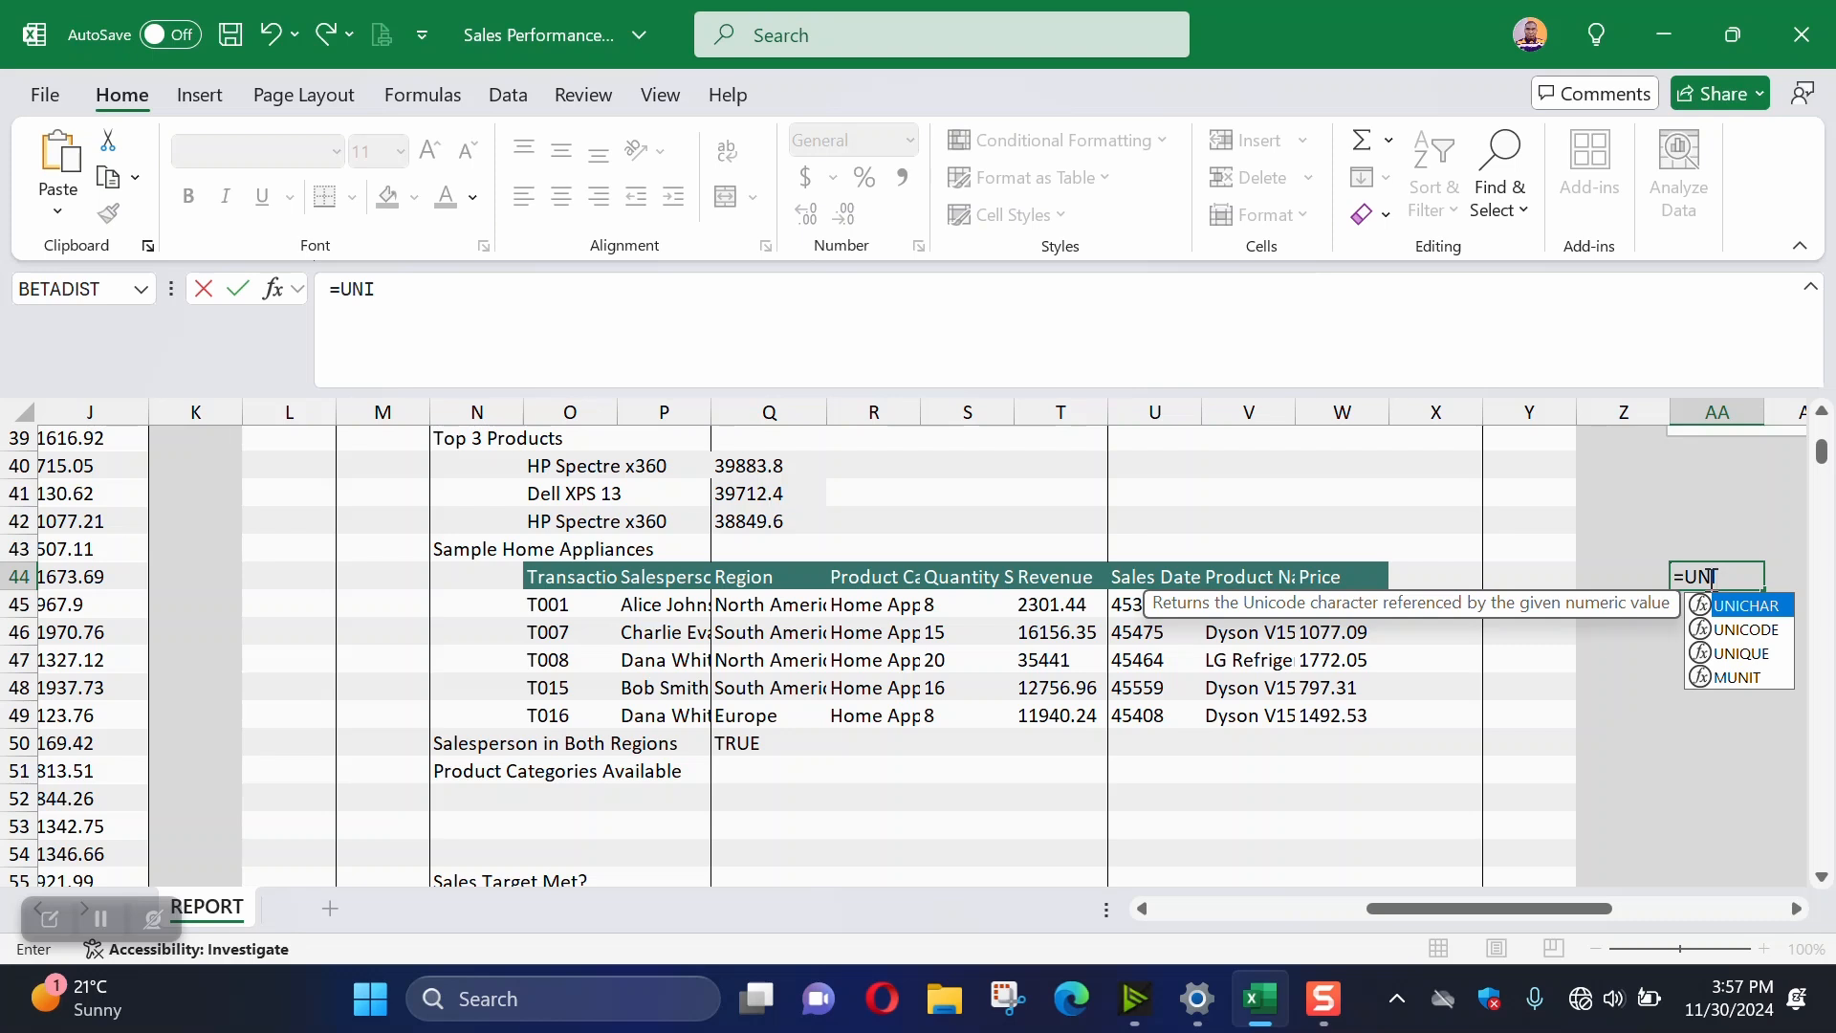
text(QU)
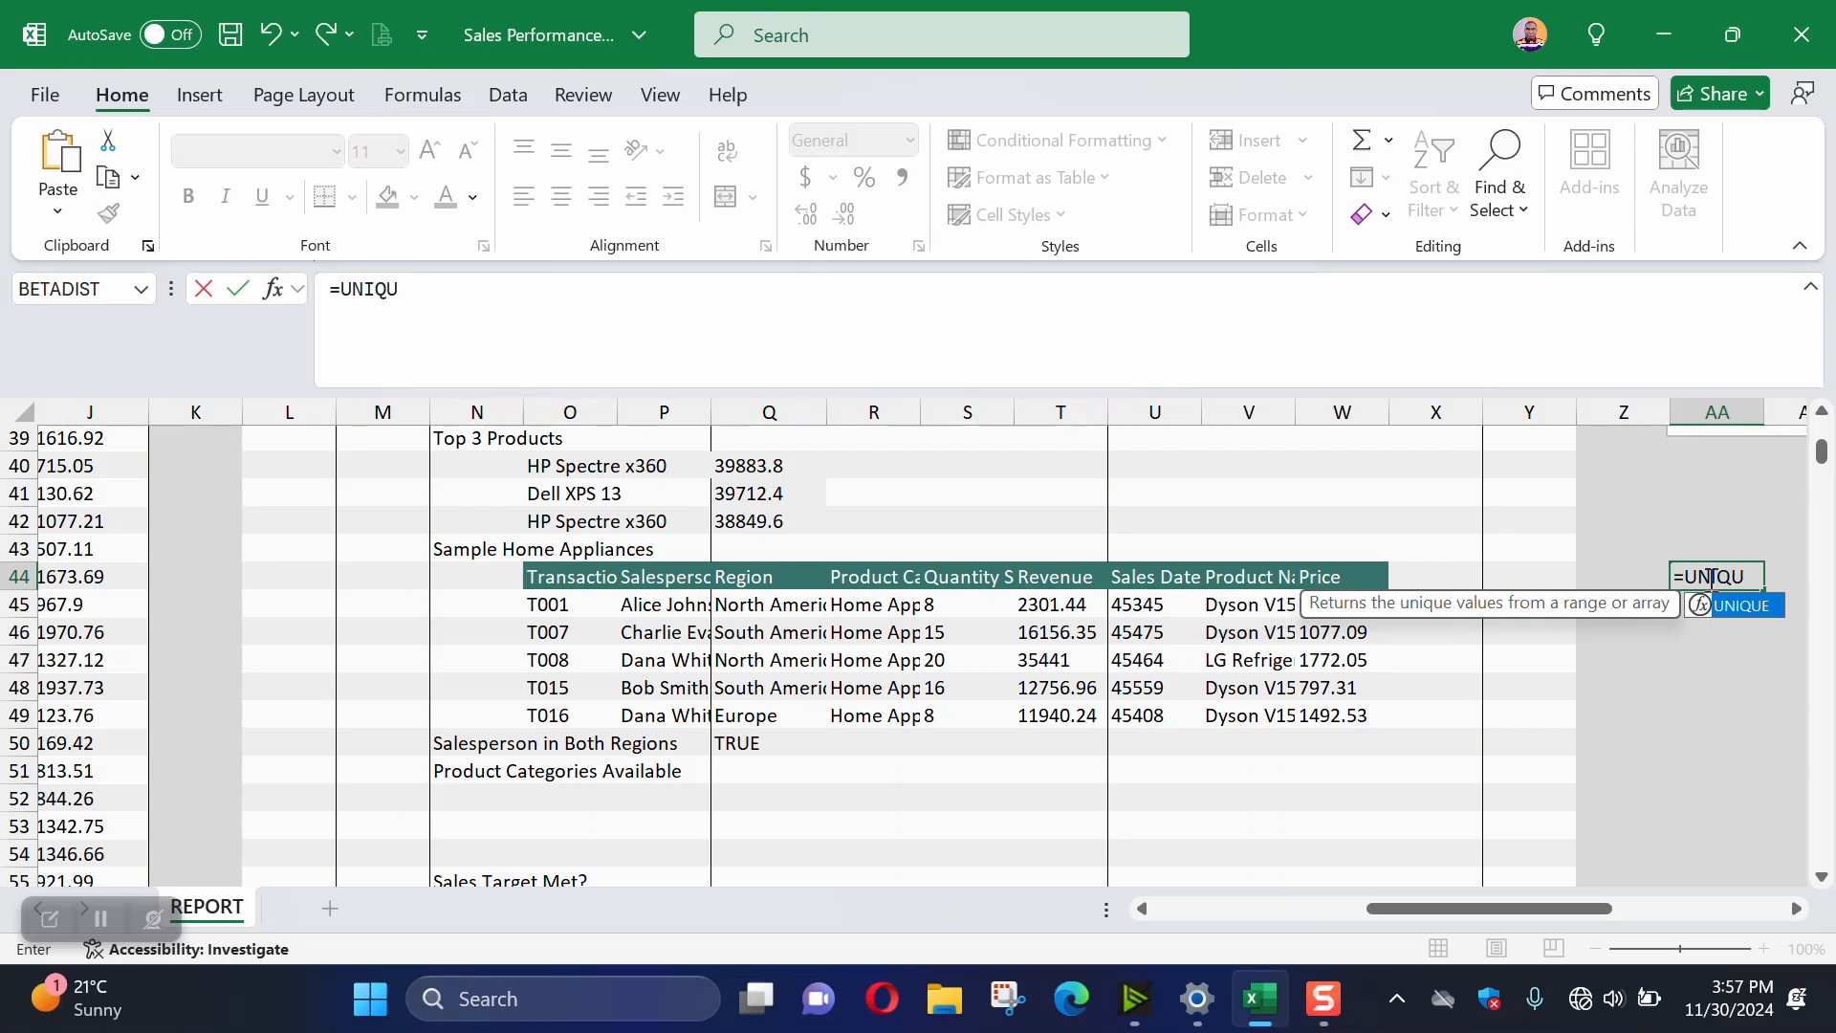
text(E()
Use SalesData[Salesperson] as the array of the UNIQUE function, enter the formula in AA44 and review the spilled list
drag(1559, 915, 1195, 908)
scroll(409, 635, up, 13)
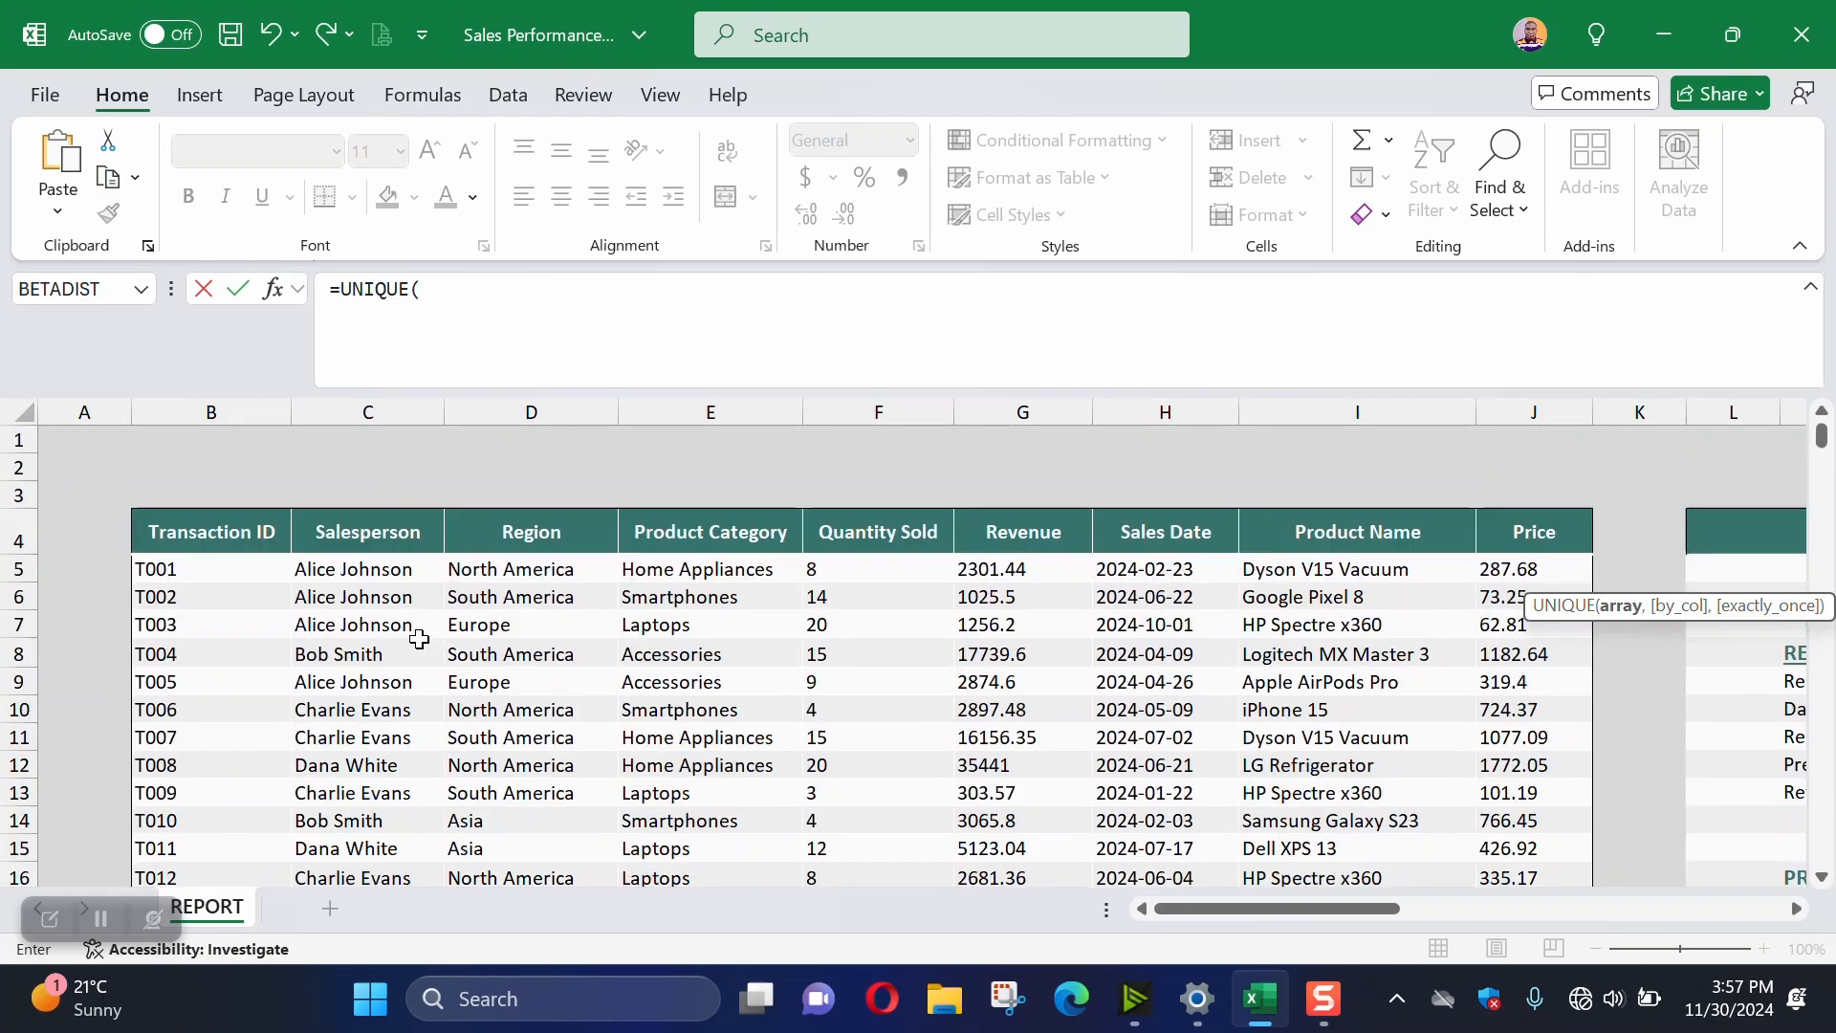
click(387, 569)
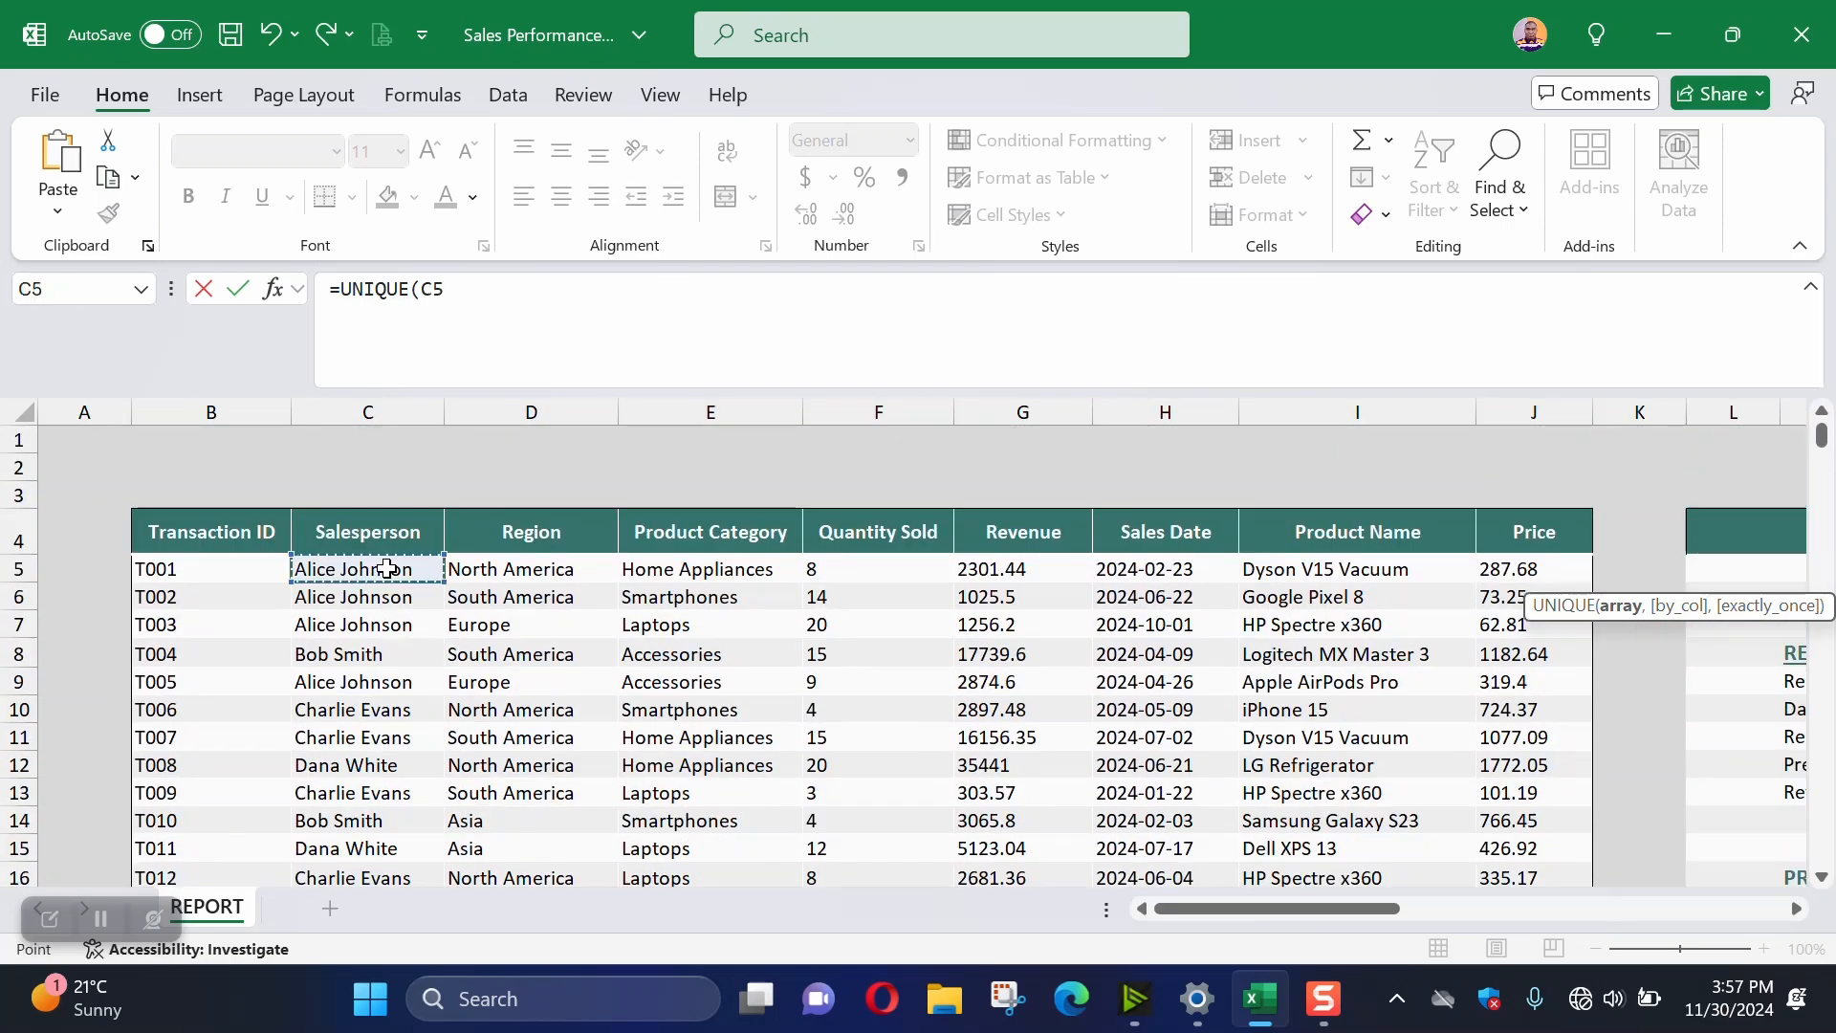
key(ctrl+shift+Down)
text())
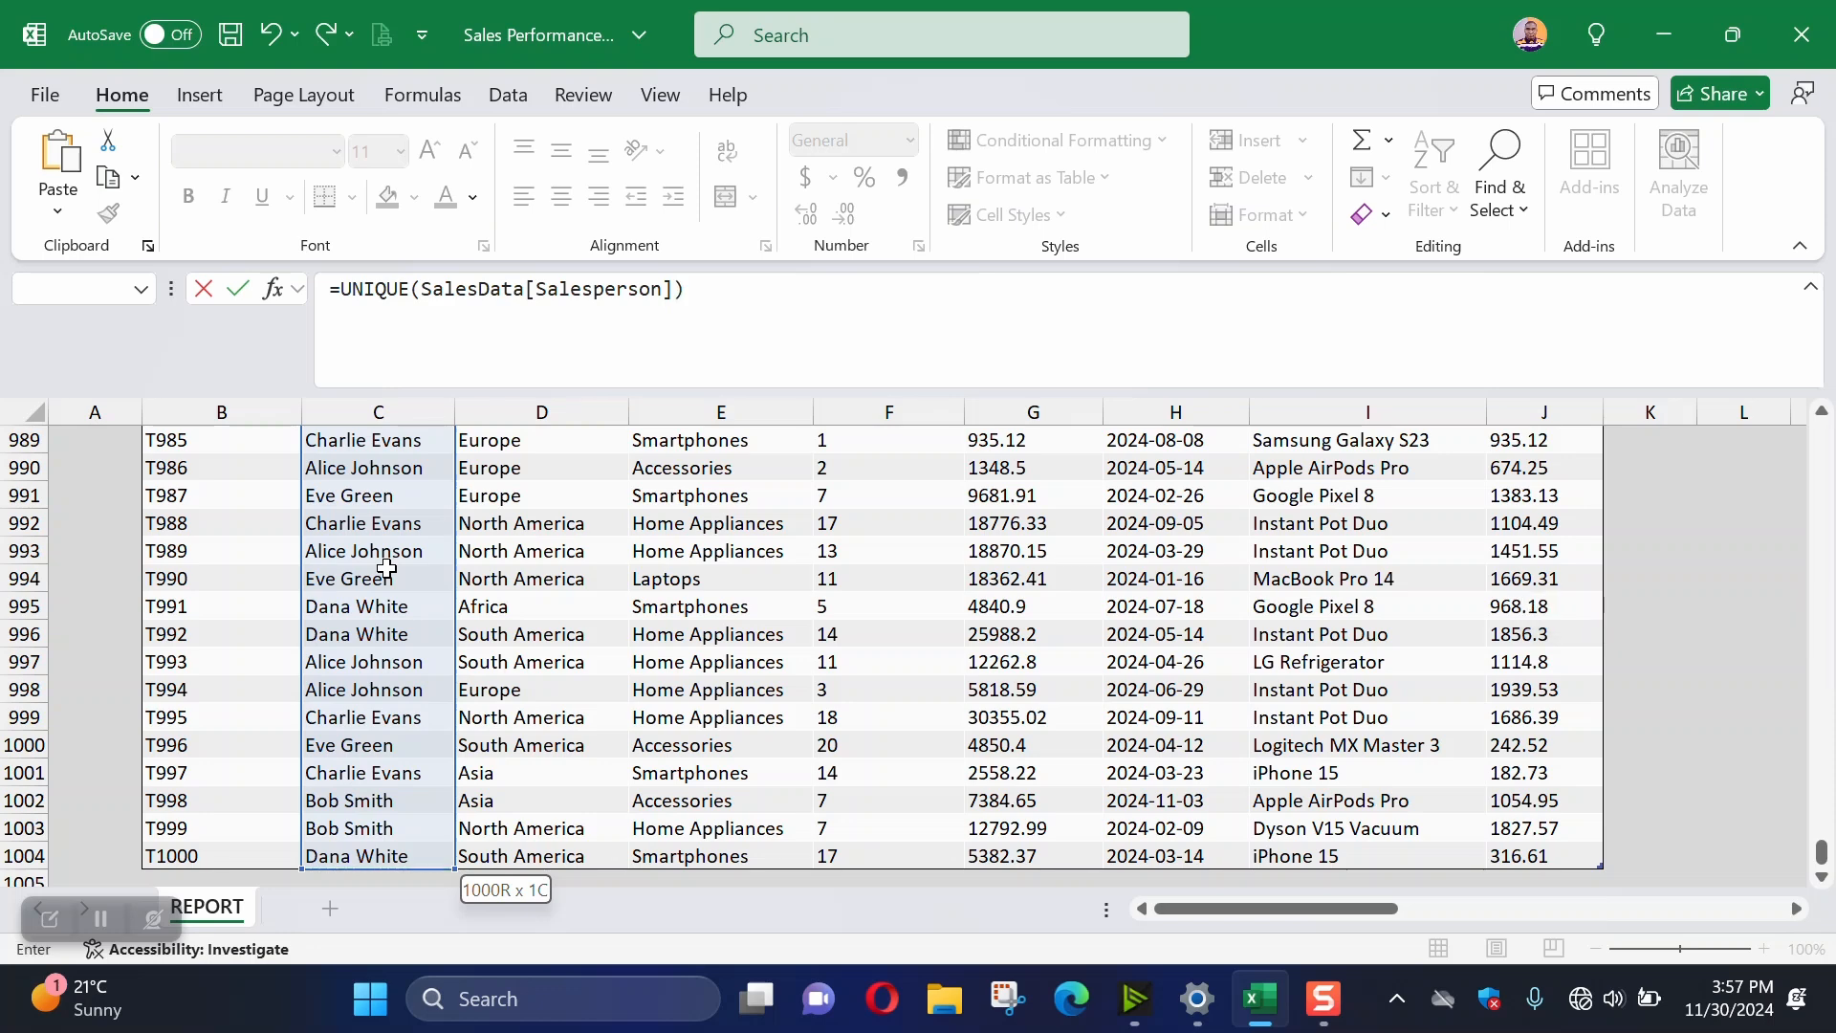
key(Return)
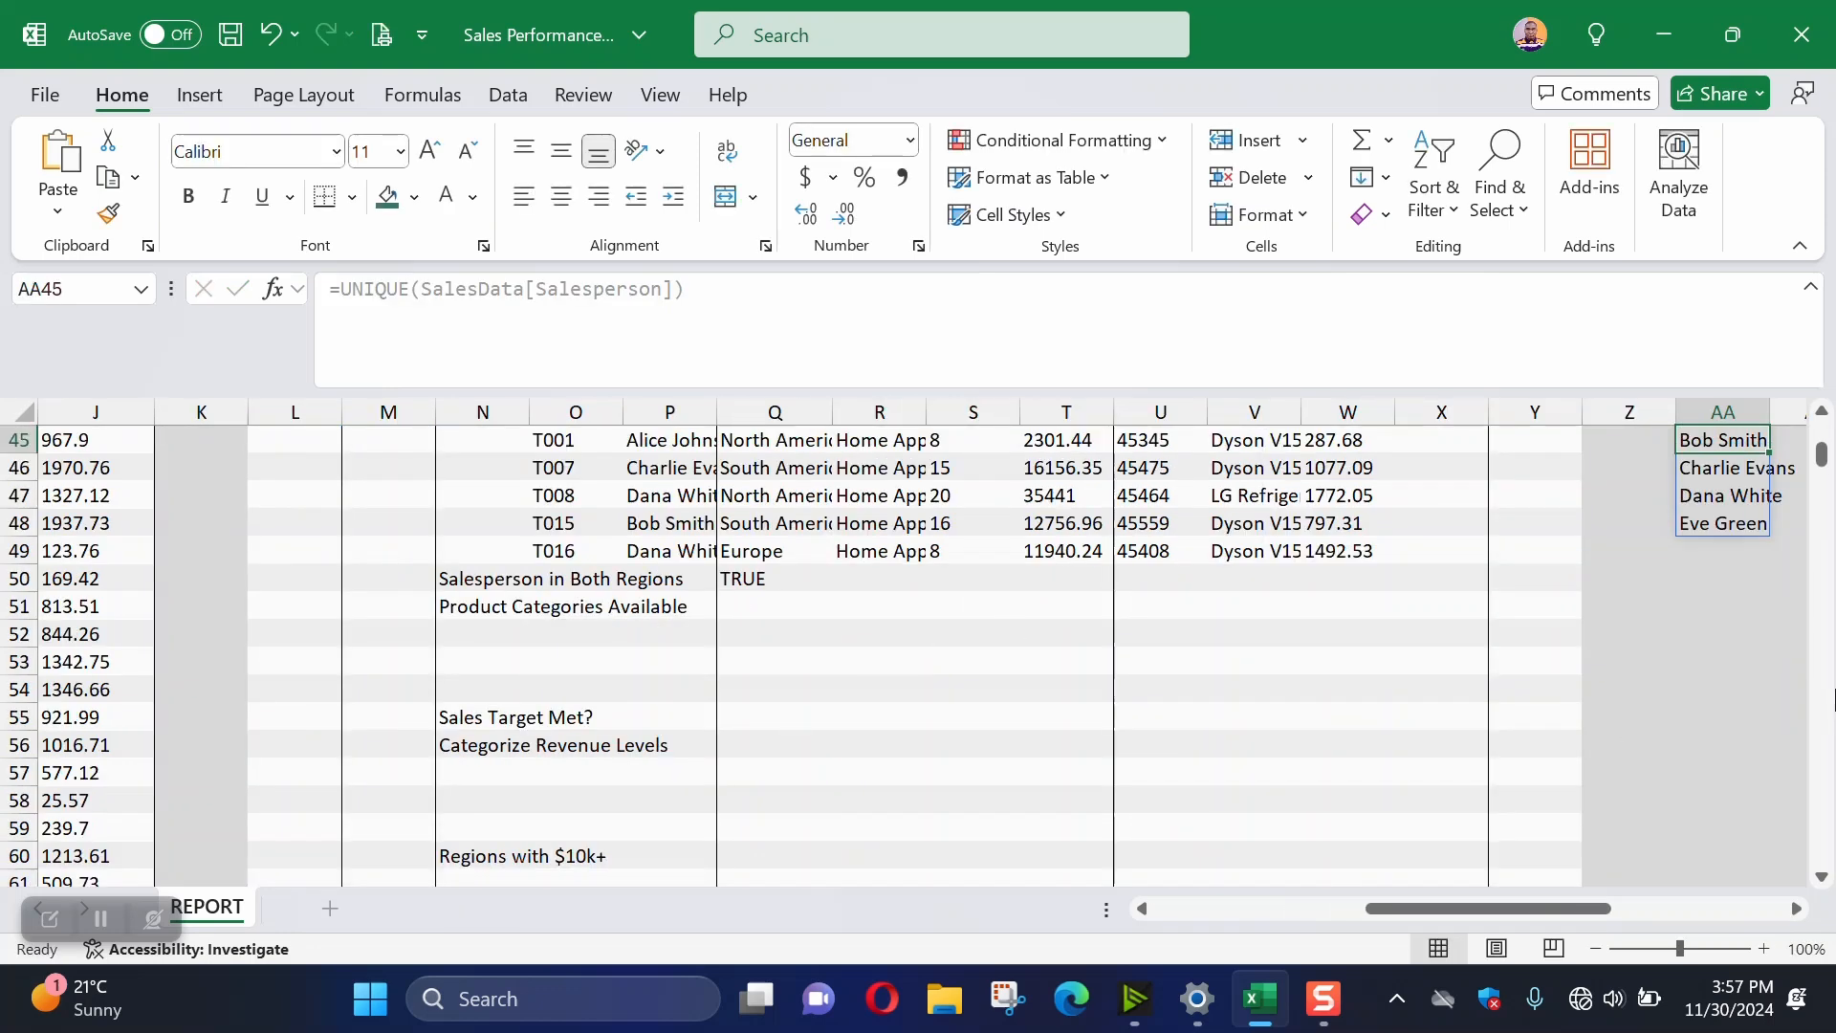
scroll(1833, 657, up, 3)
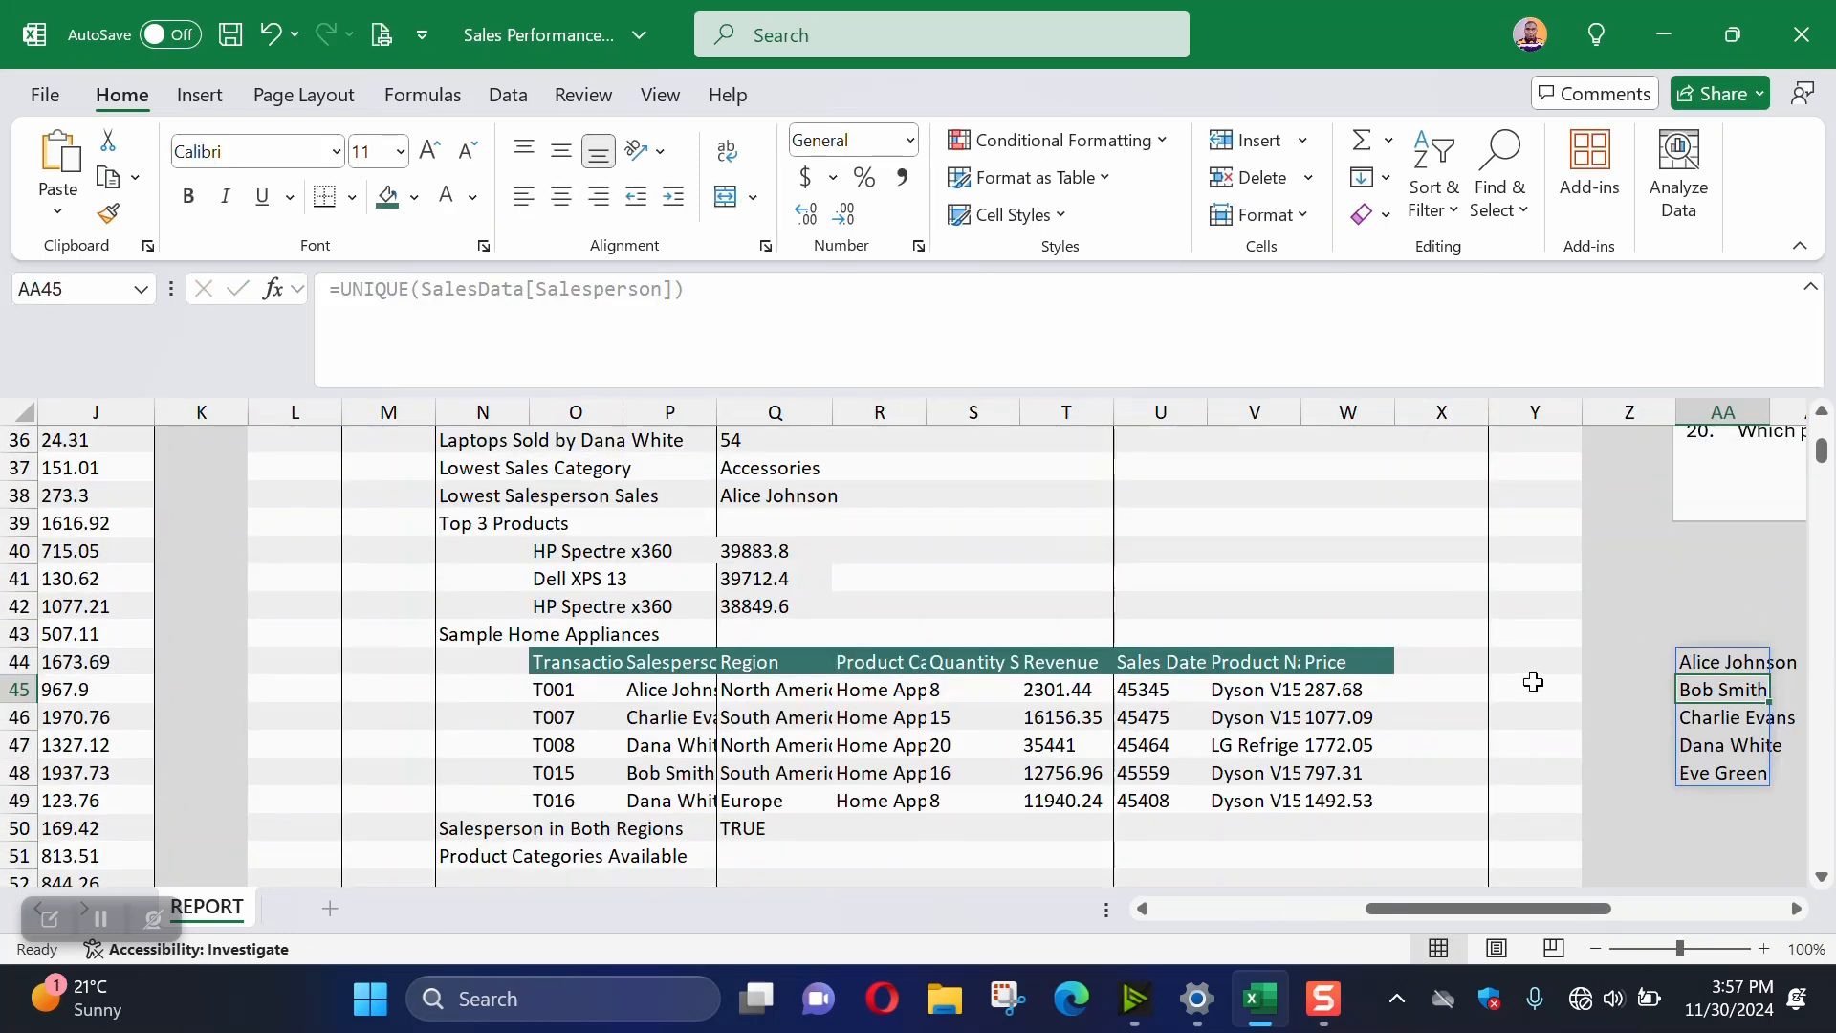
drag(1715, 656, 1733, 770)
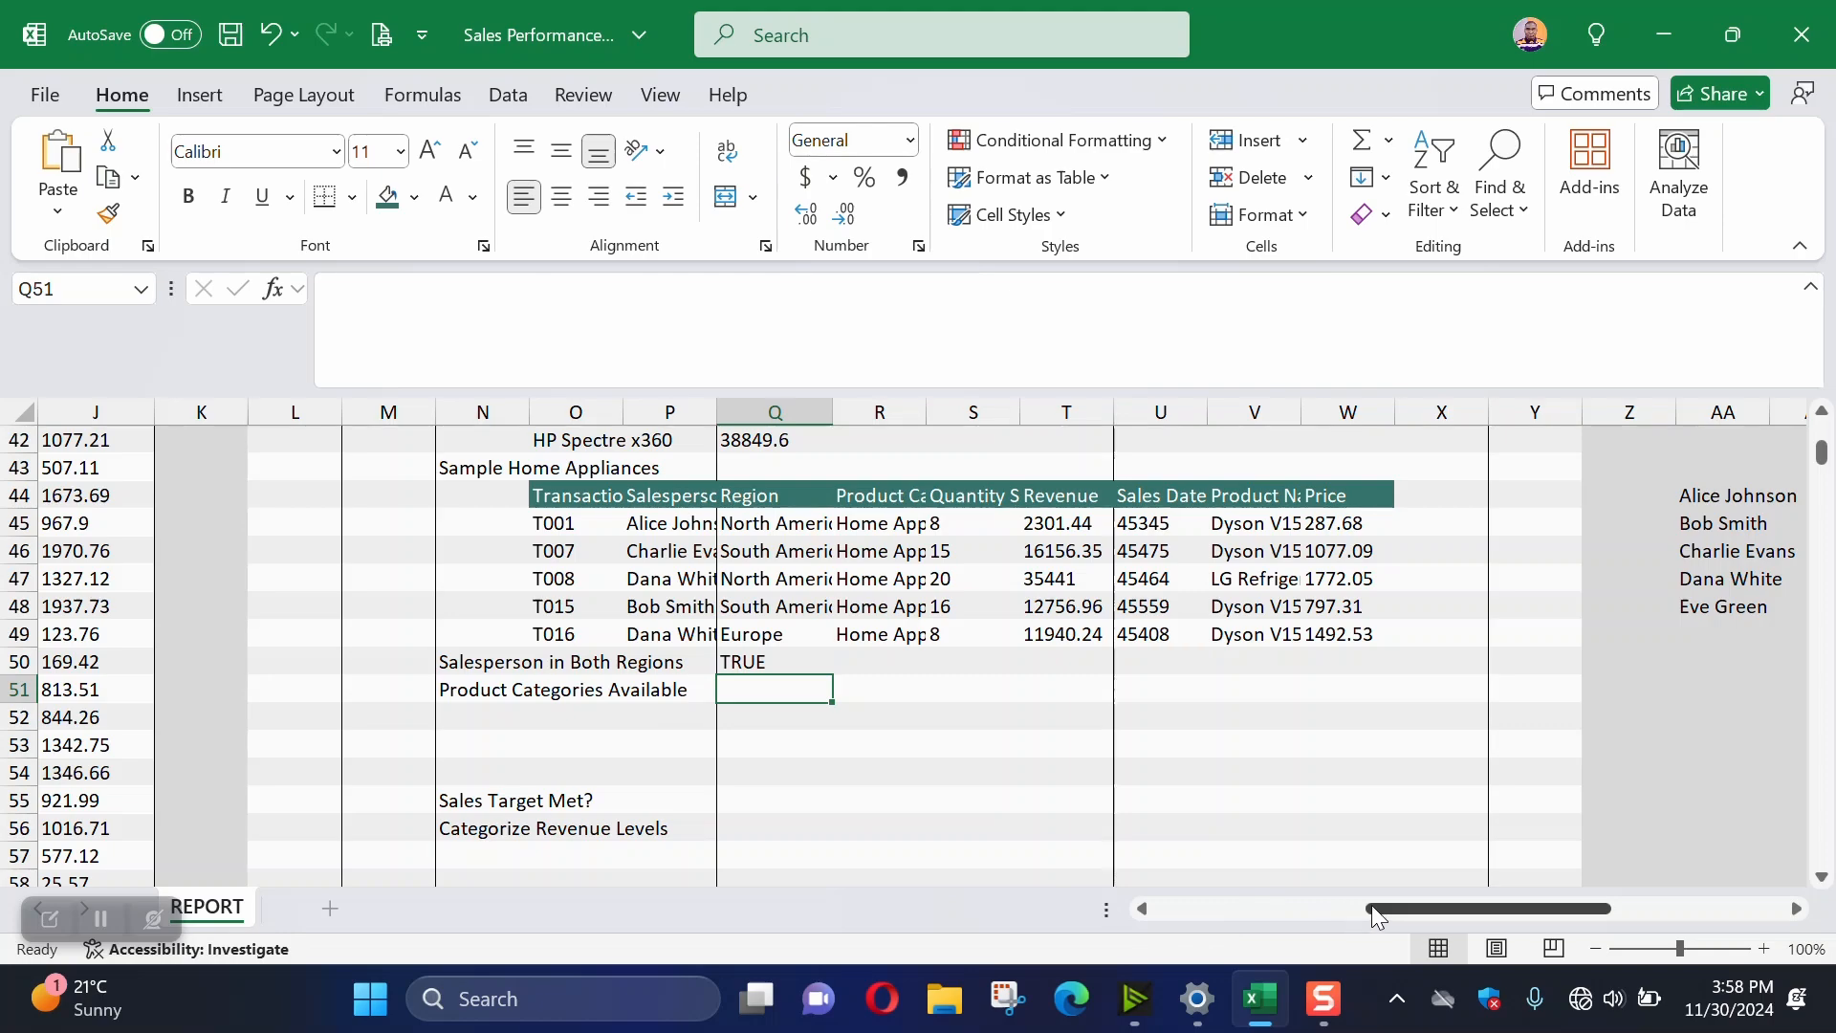
Examine the different and repeated entries in the Product Category column of the sales data
drag(1371, 904, 1081, 893)
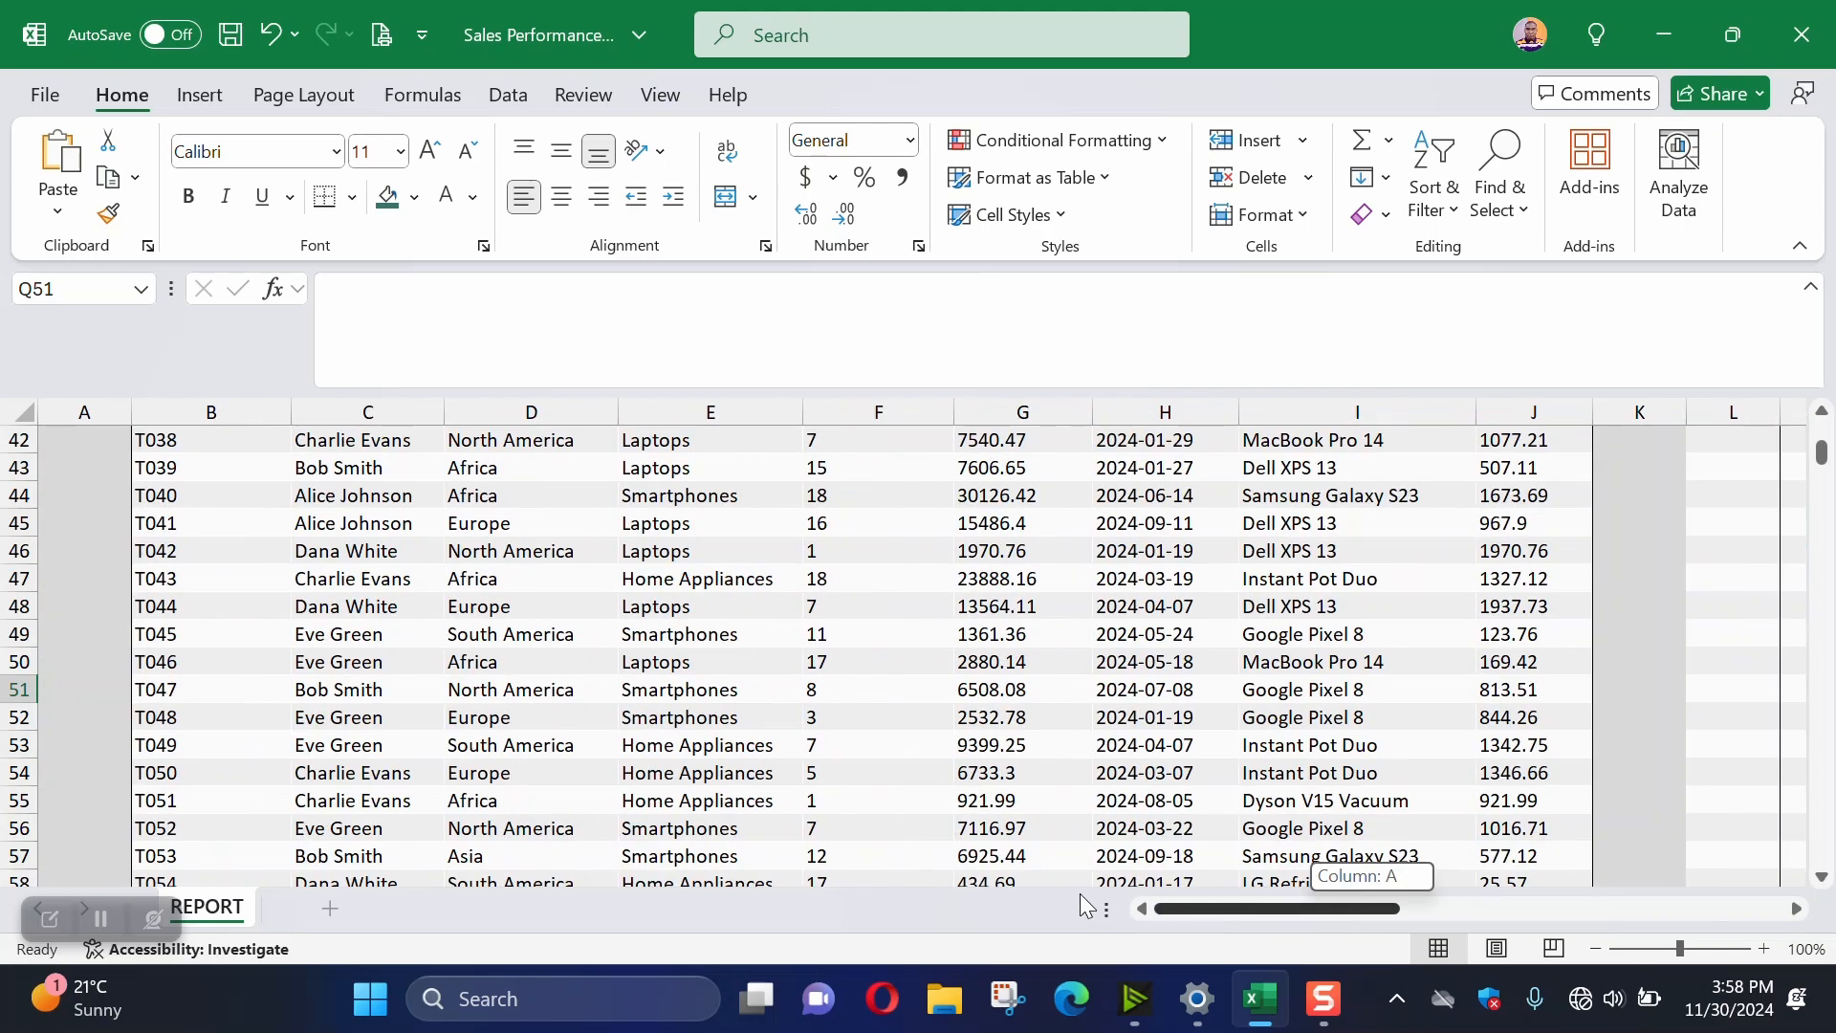
scroll(342, 568, up, 14)
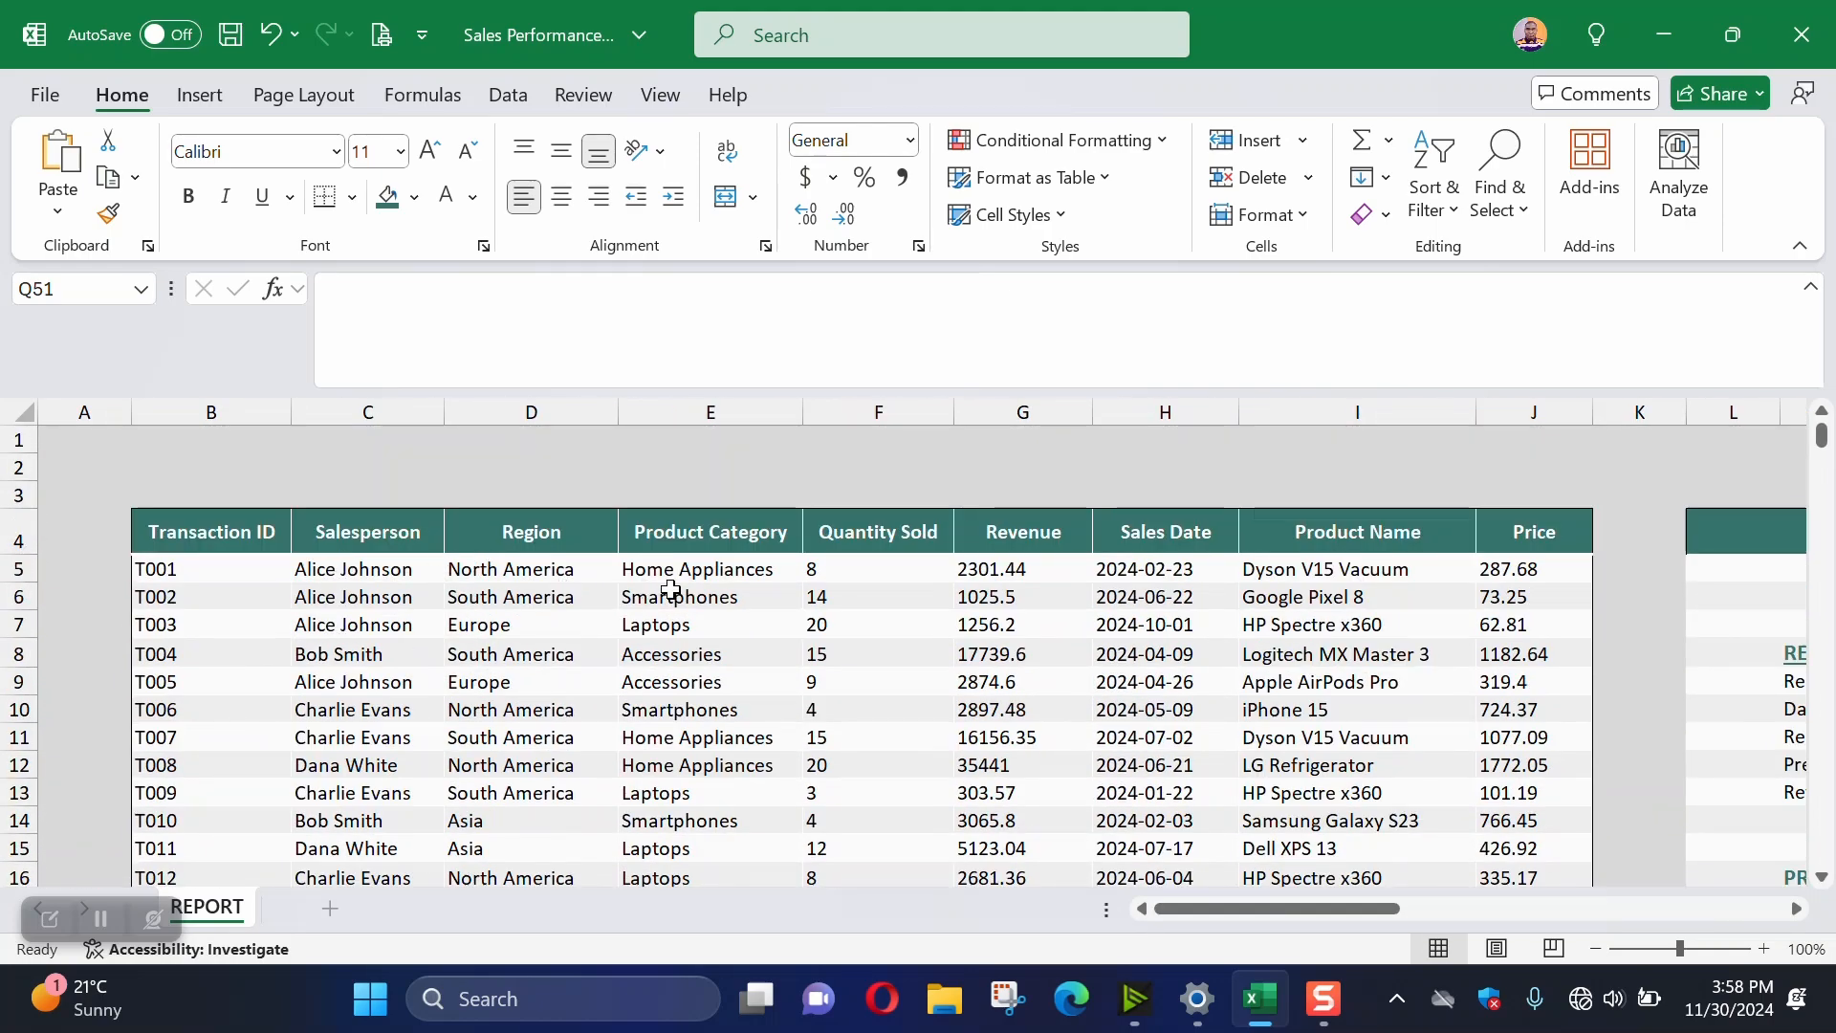
click(705, 571)
click(706, 597)
click(712, 626)
click(726, 712)
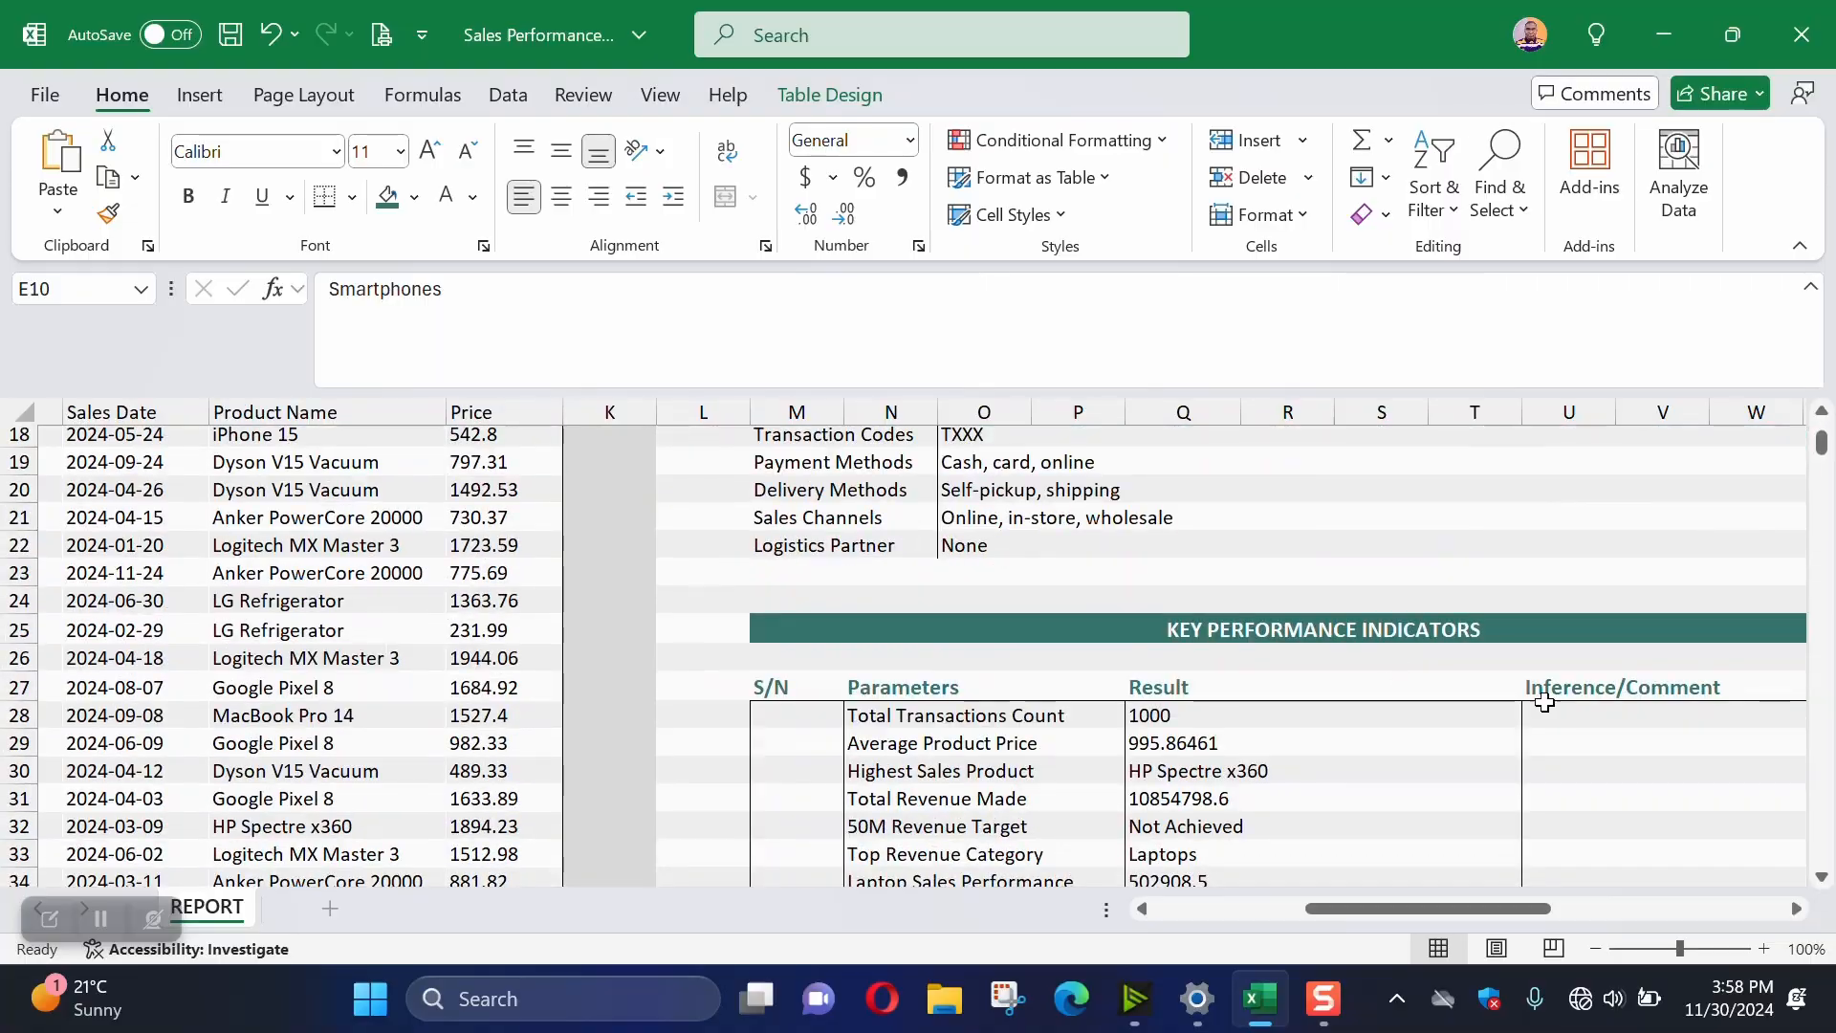
Start a UNIQUE formula in Q51 as the result for Product Categories Available
scroll(1355, 813, down, 3)
scroll(1356, 812, down, 6)
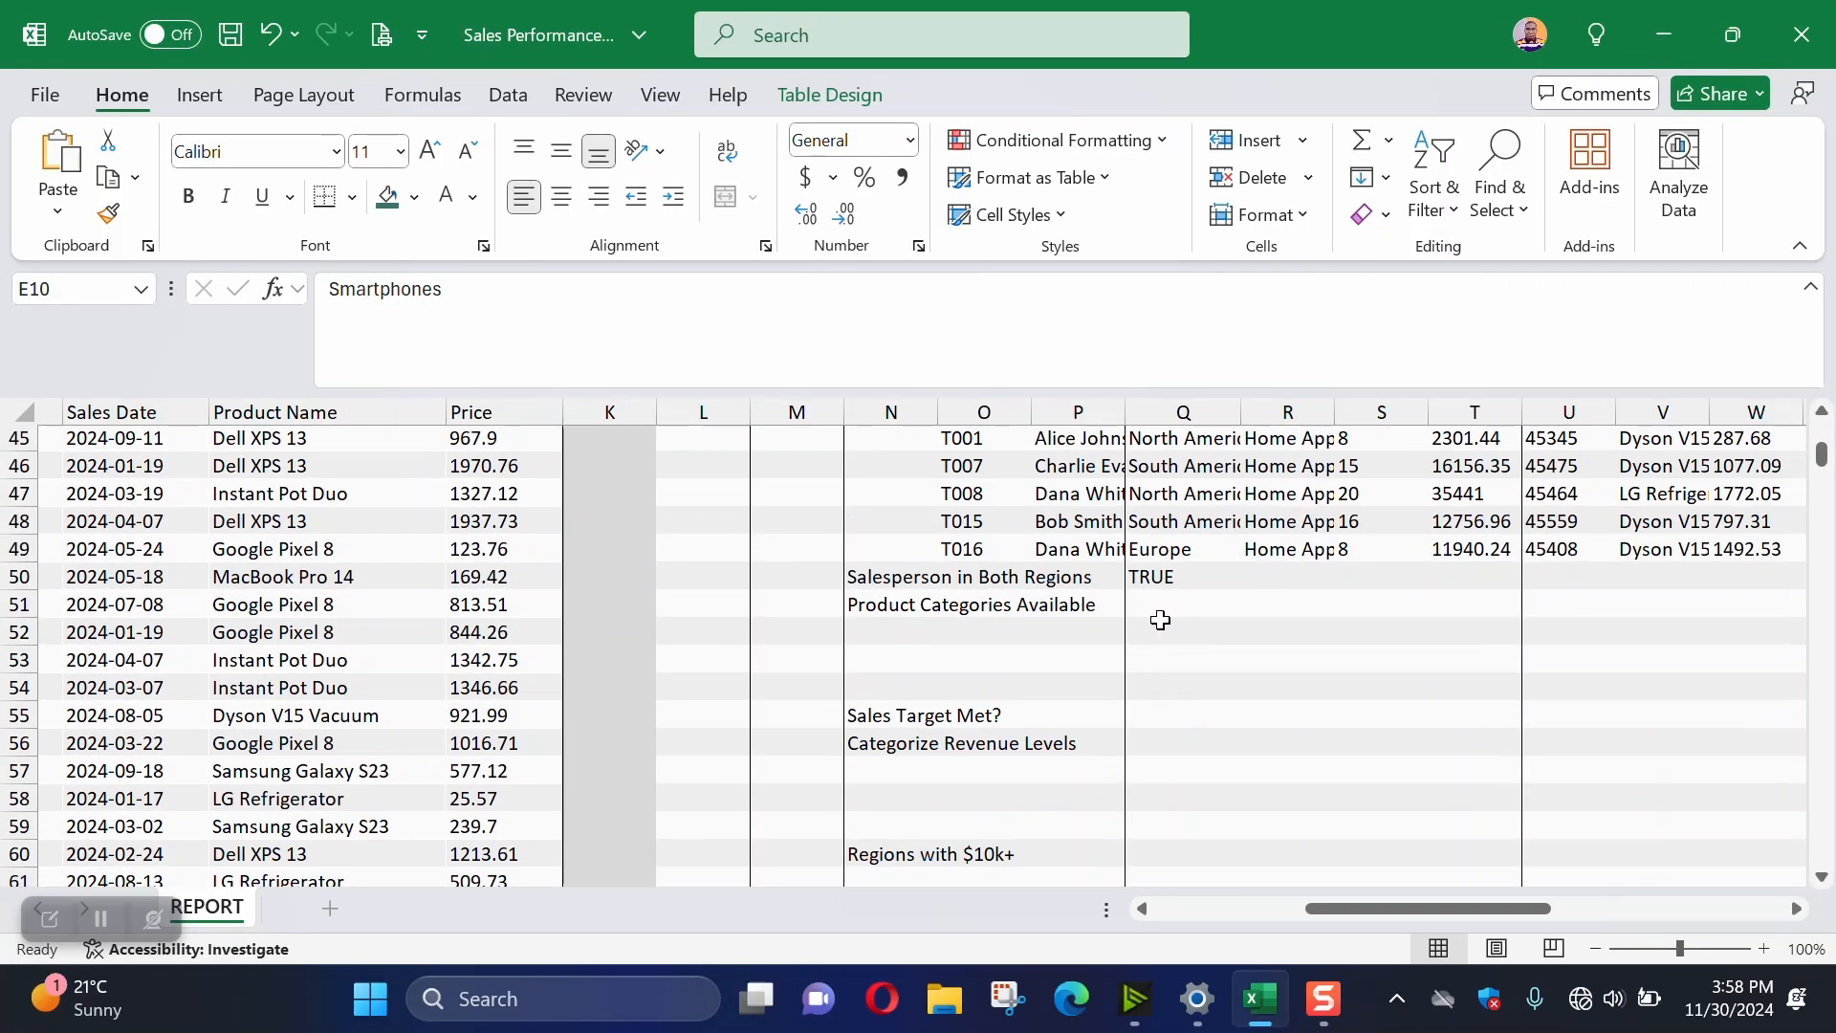
click(1160, 604)
text(=)
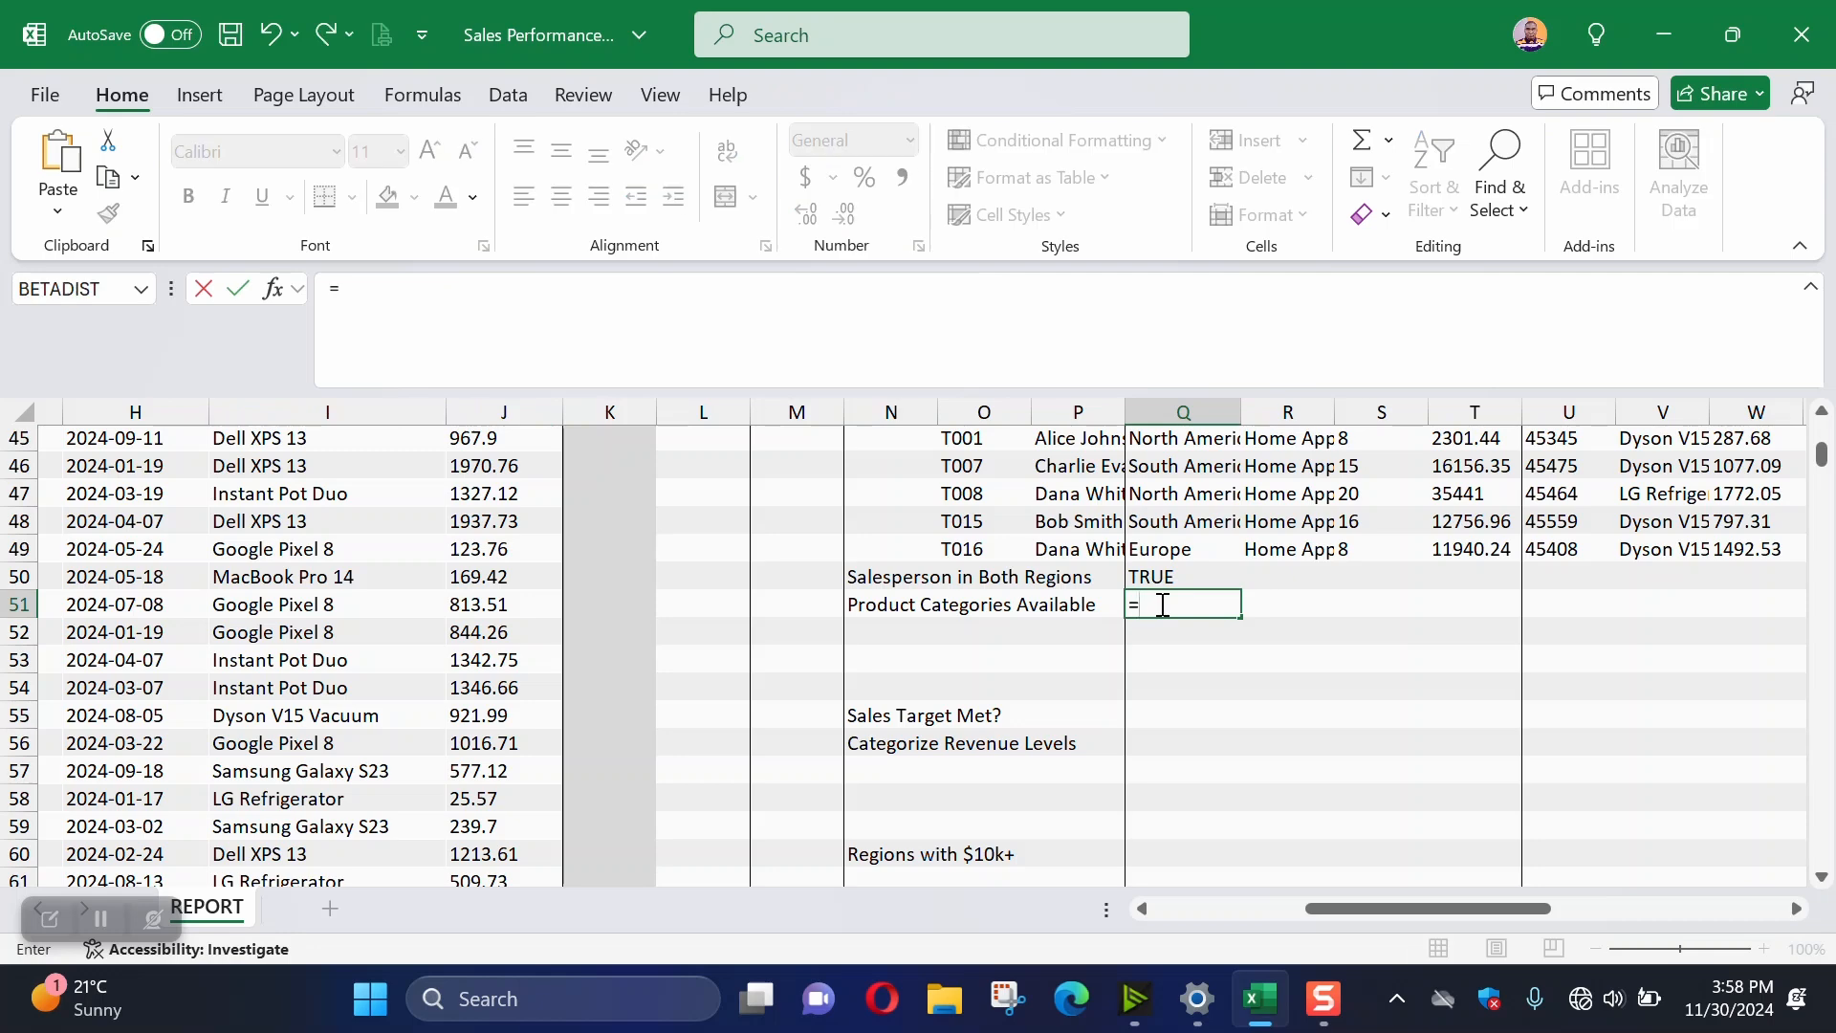
text(UNIQUE)
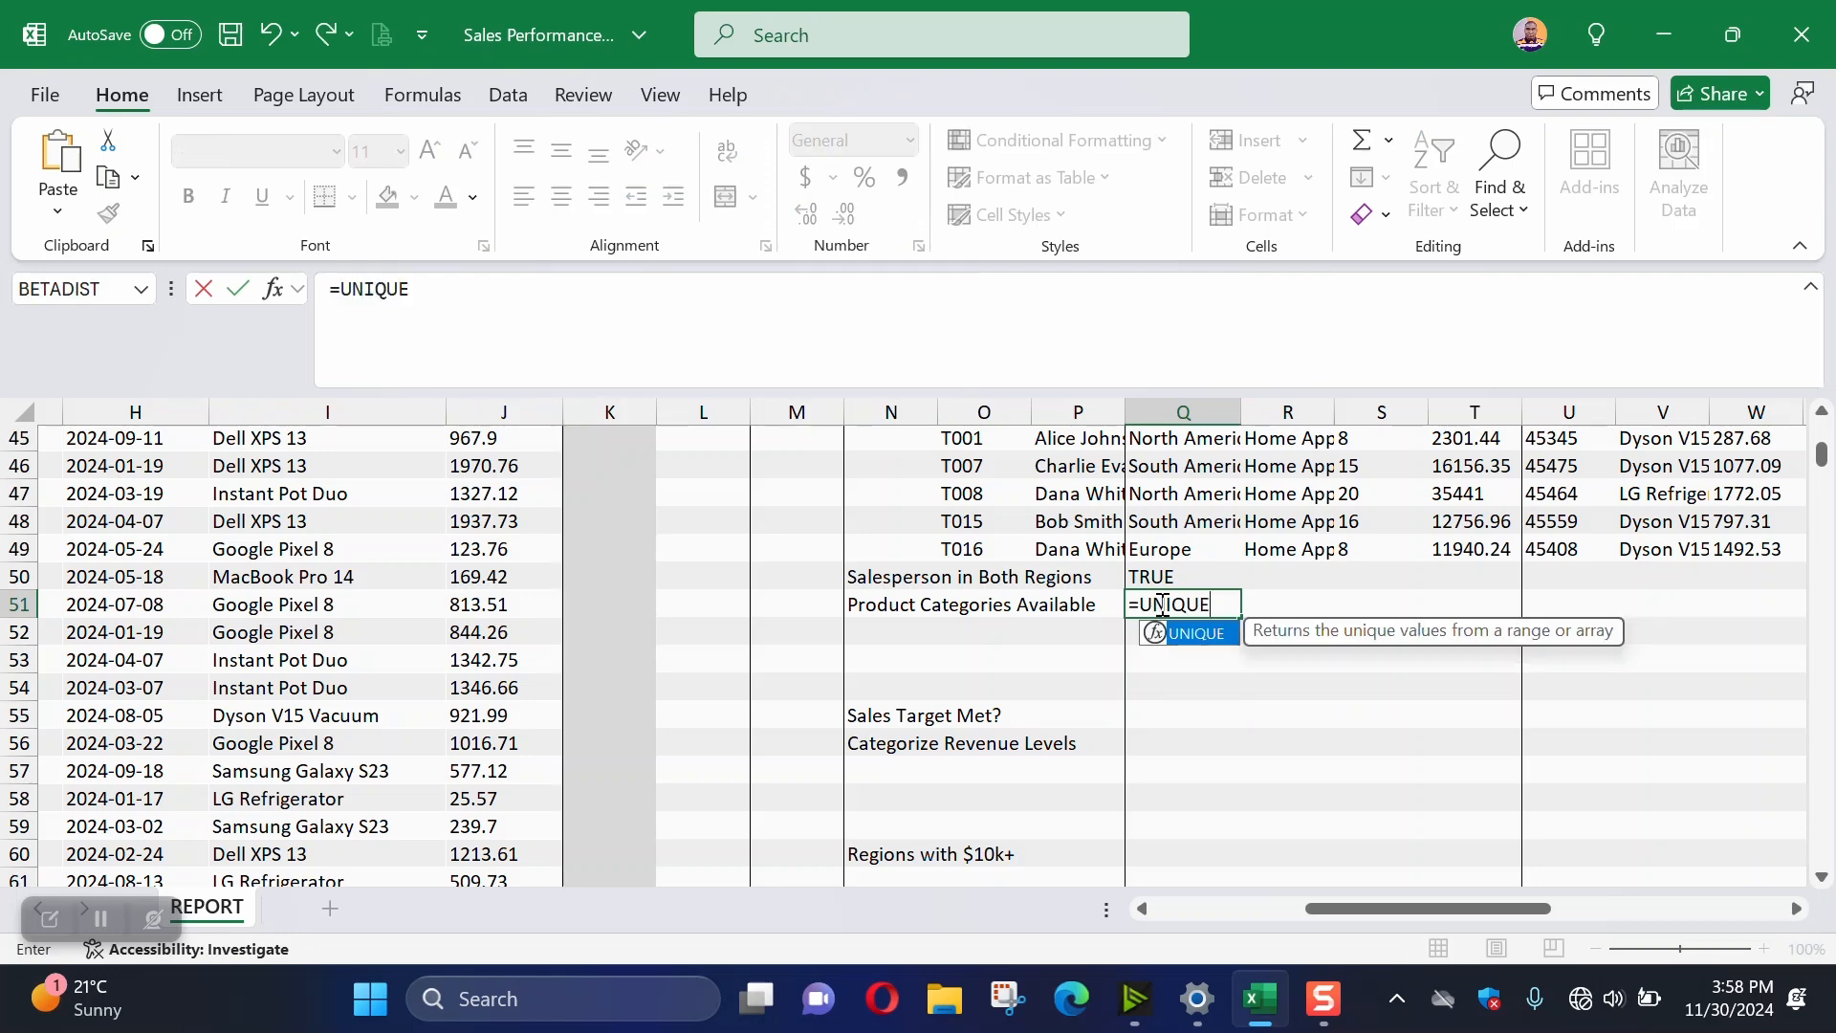
text(()
Use SalesData[Product Category] as the array of the UNIQUE function, close it and enter the formula in Q51
drag(1437, 914, 1157, 900)
scroll(671, 530, up, 15)
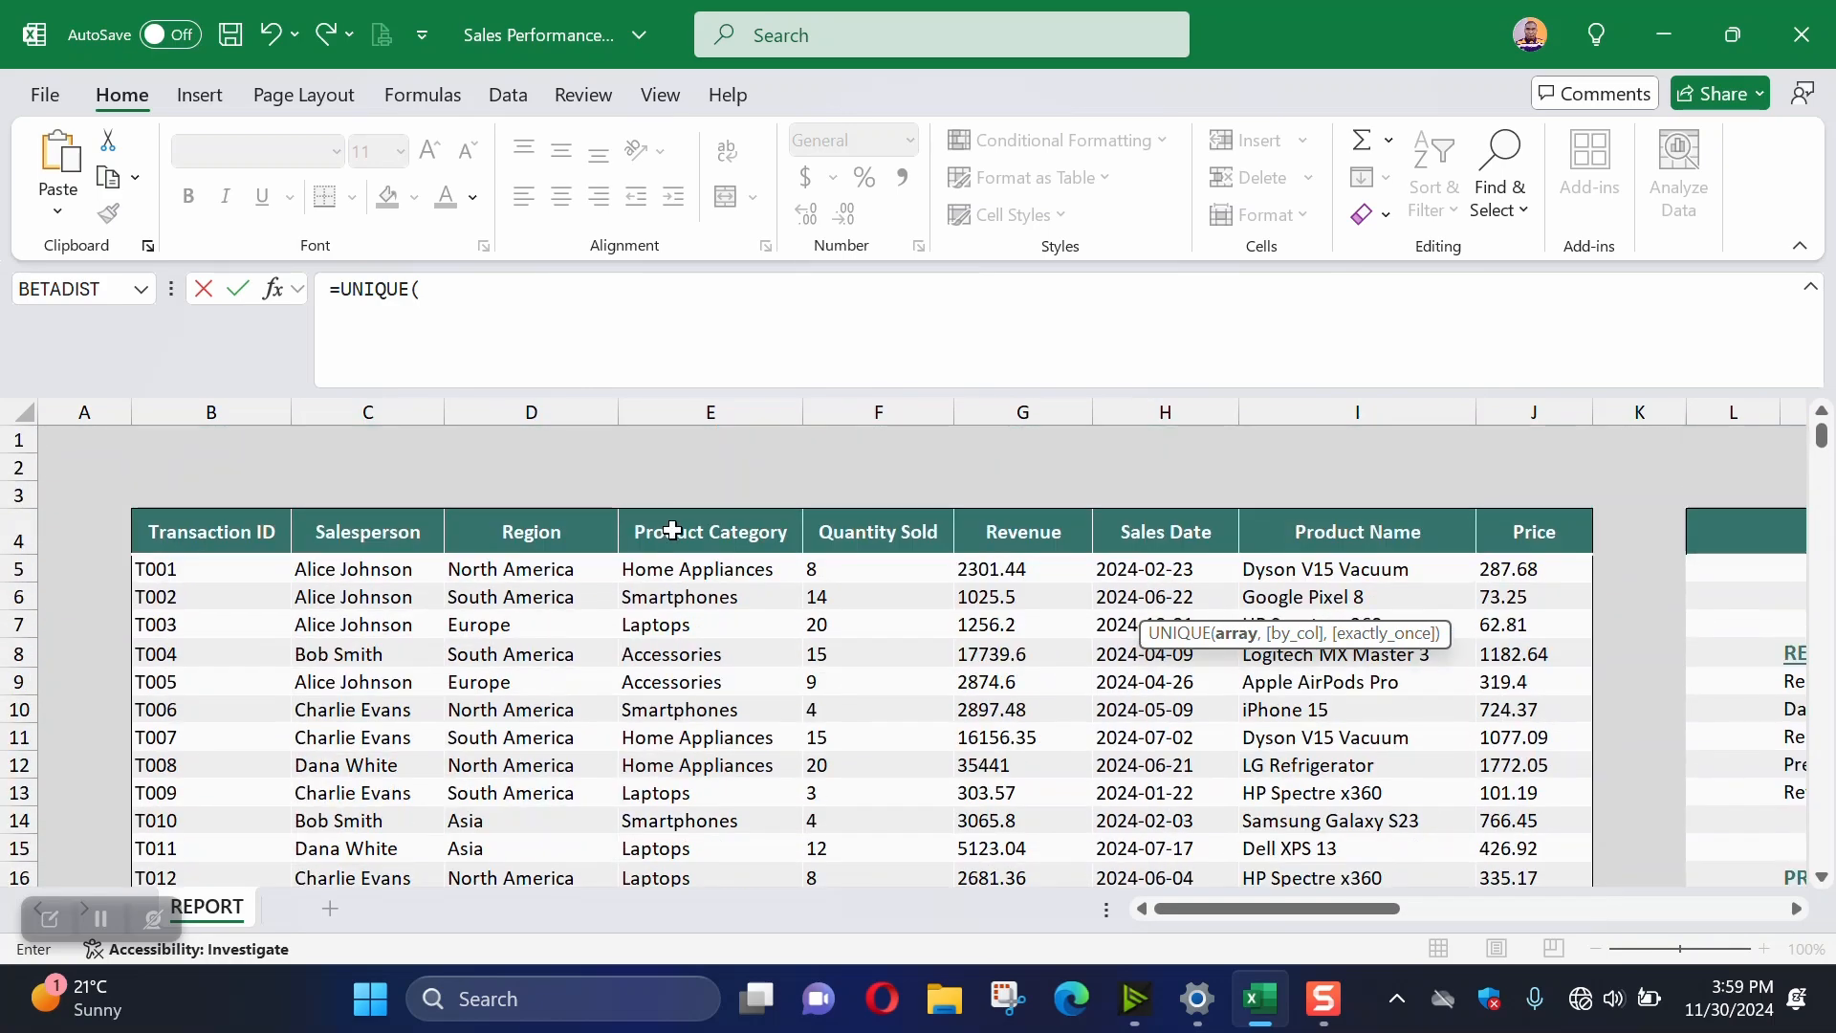
click(689, 576)
key(ctrl+shift+Down)
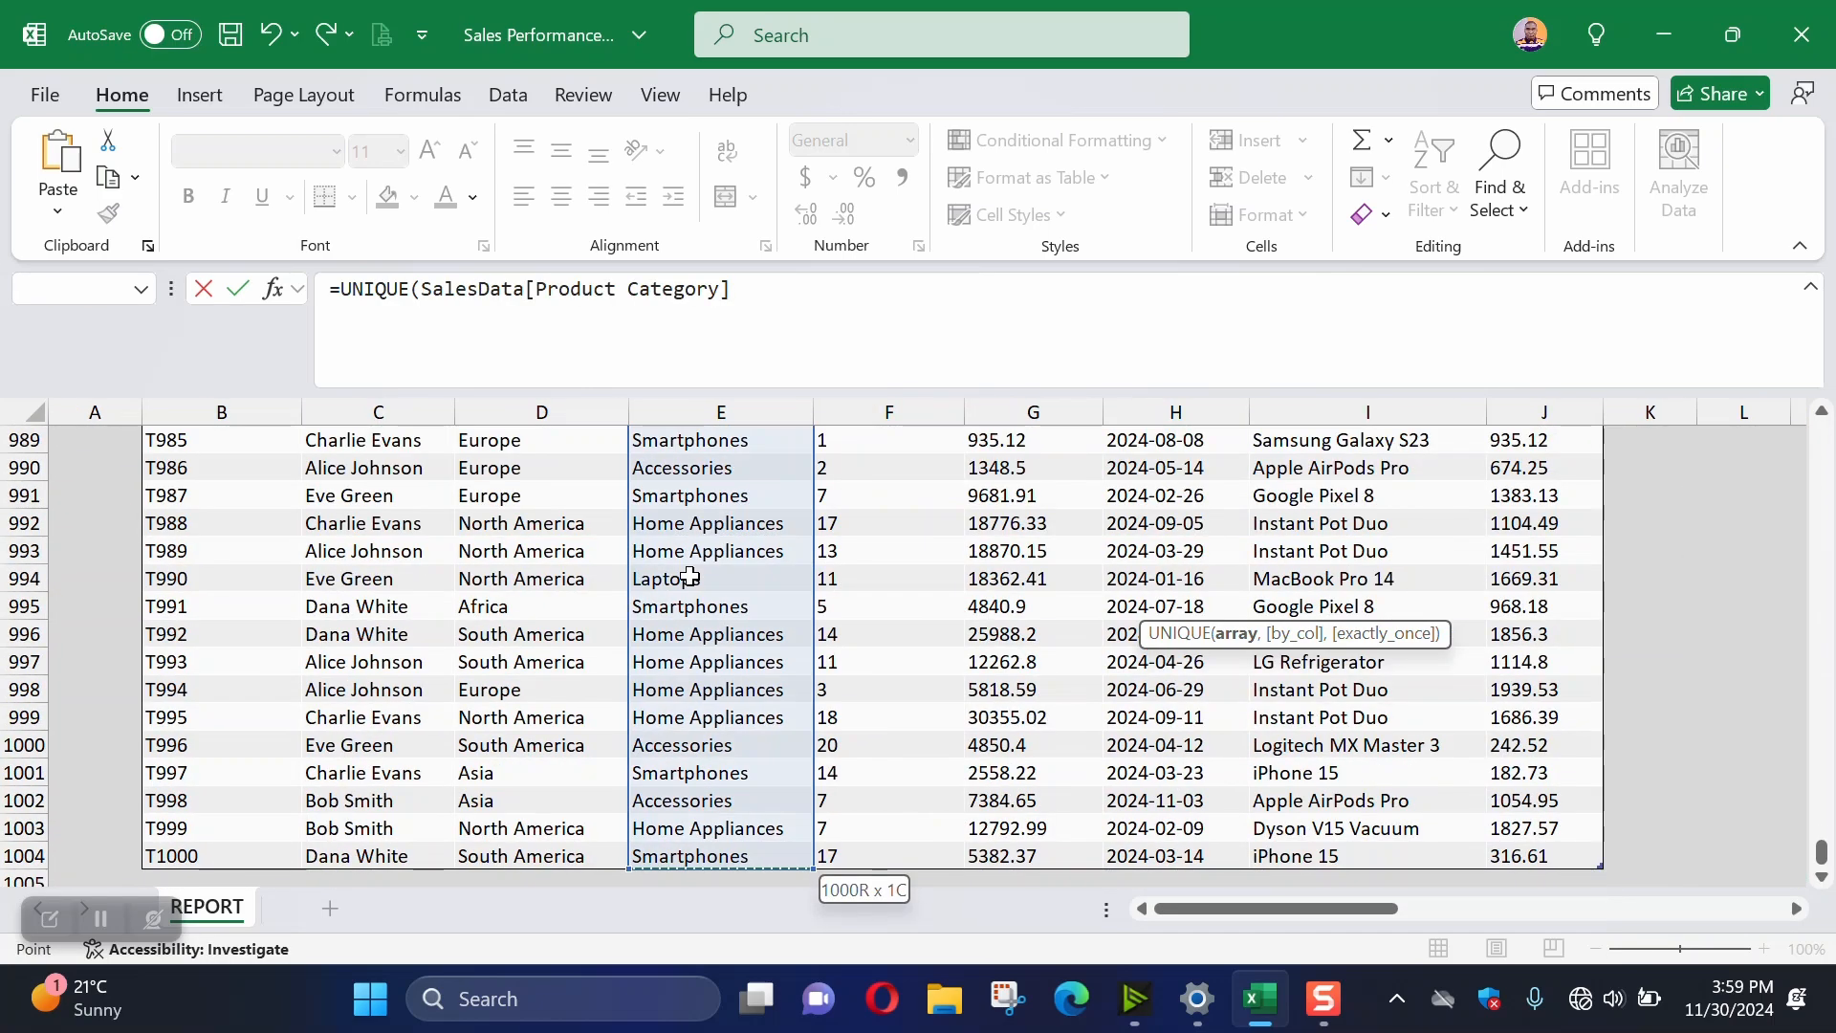
click(746, 293)
text())
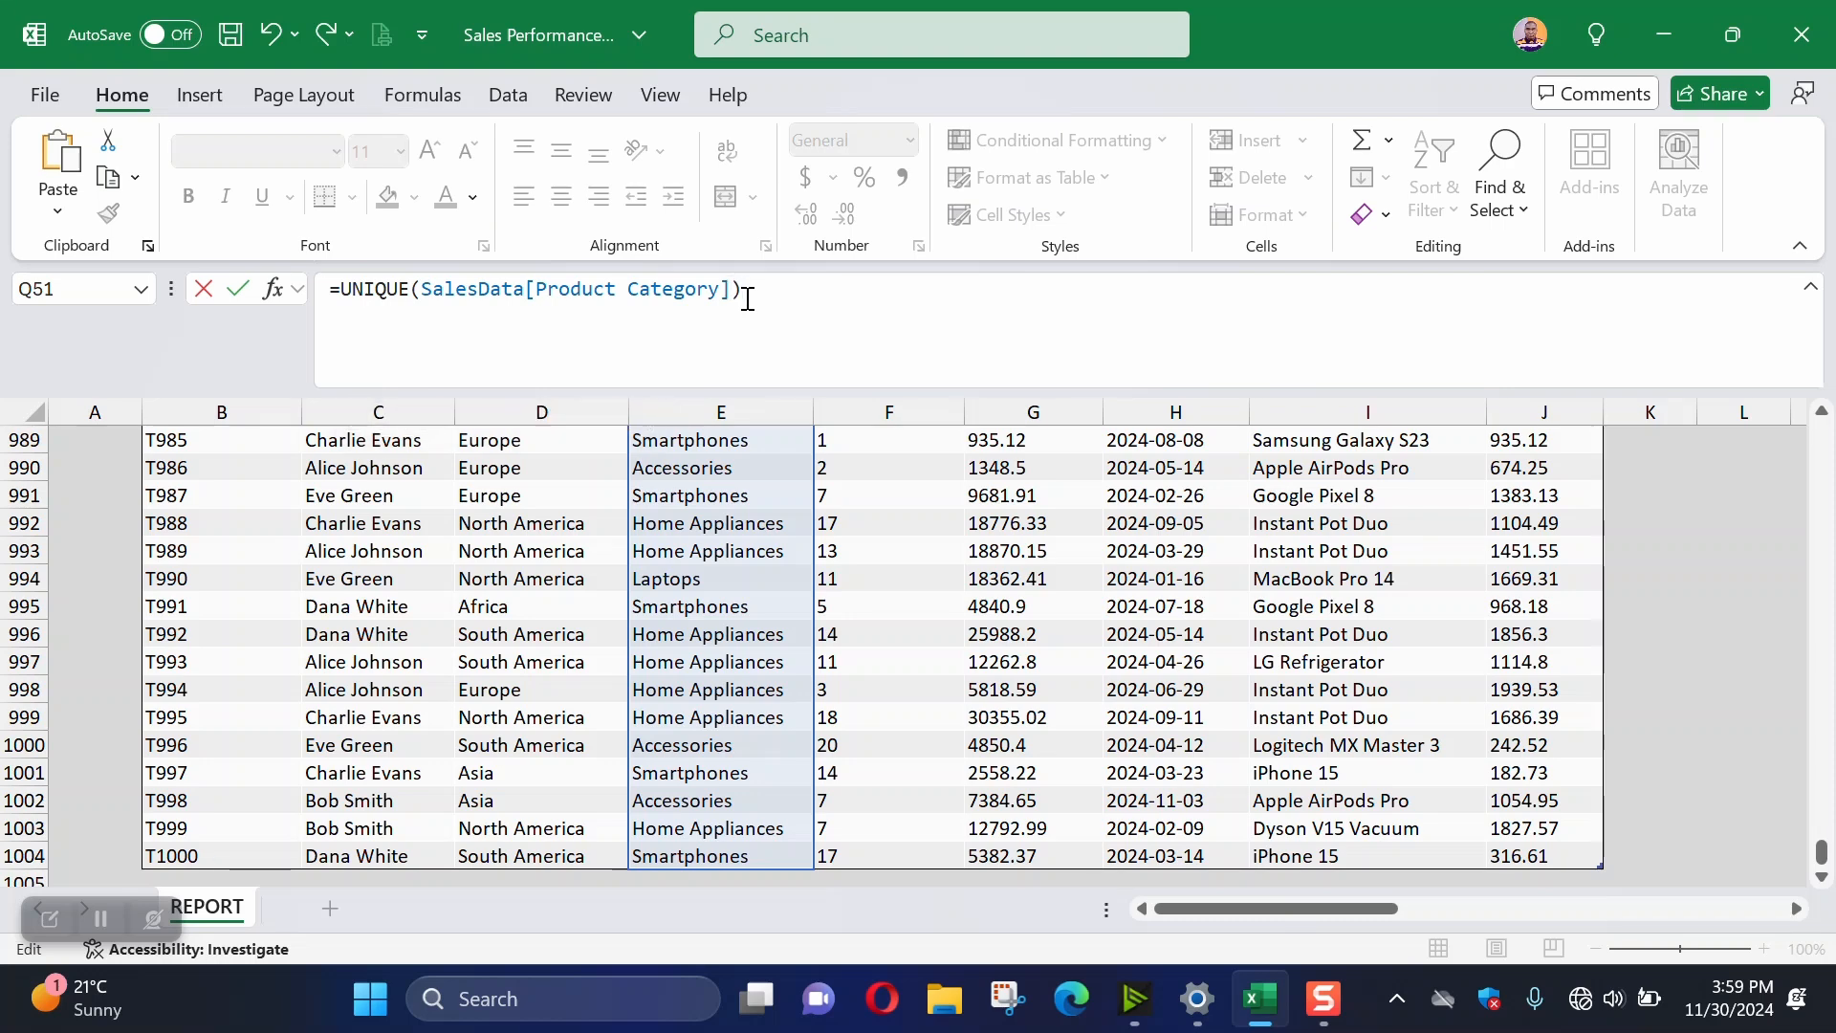
key(Return)
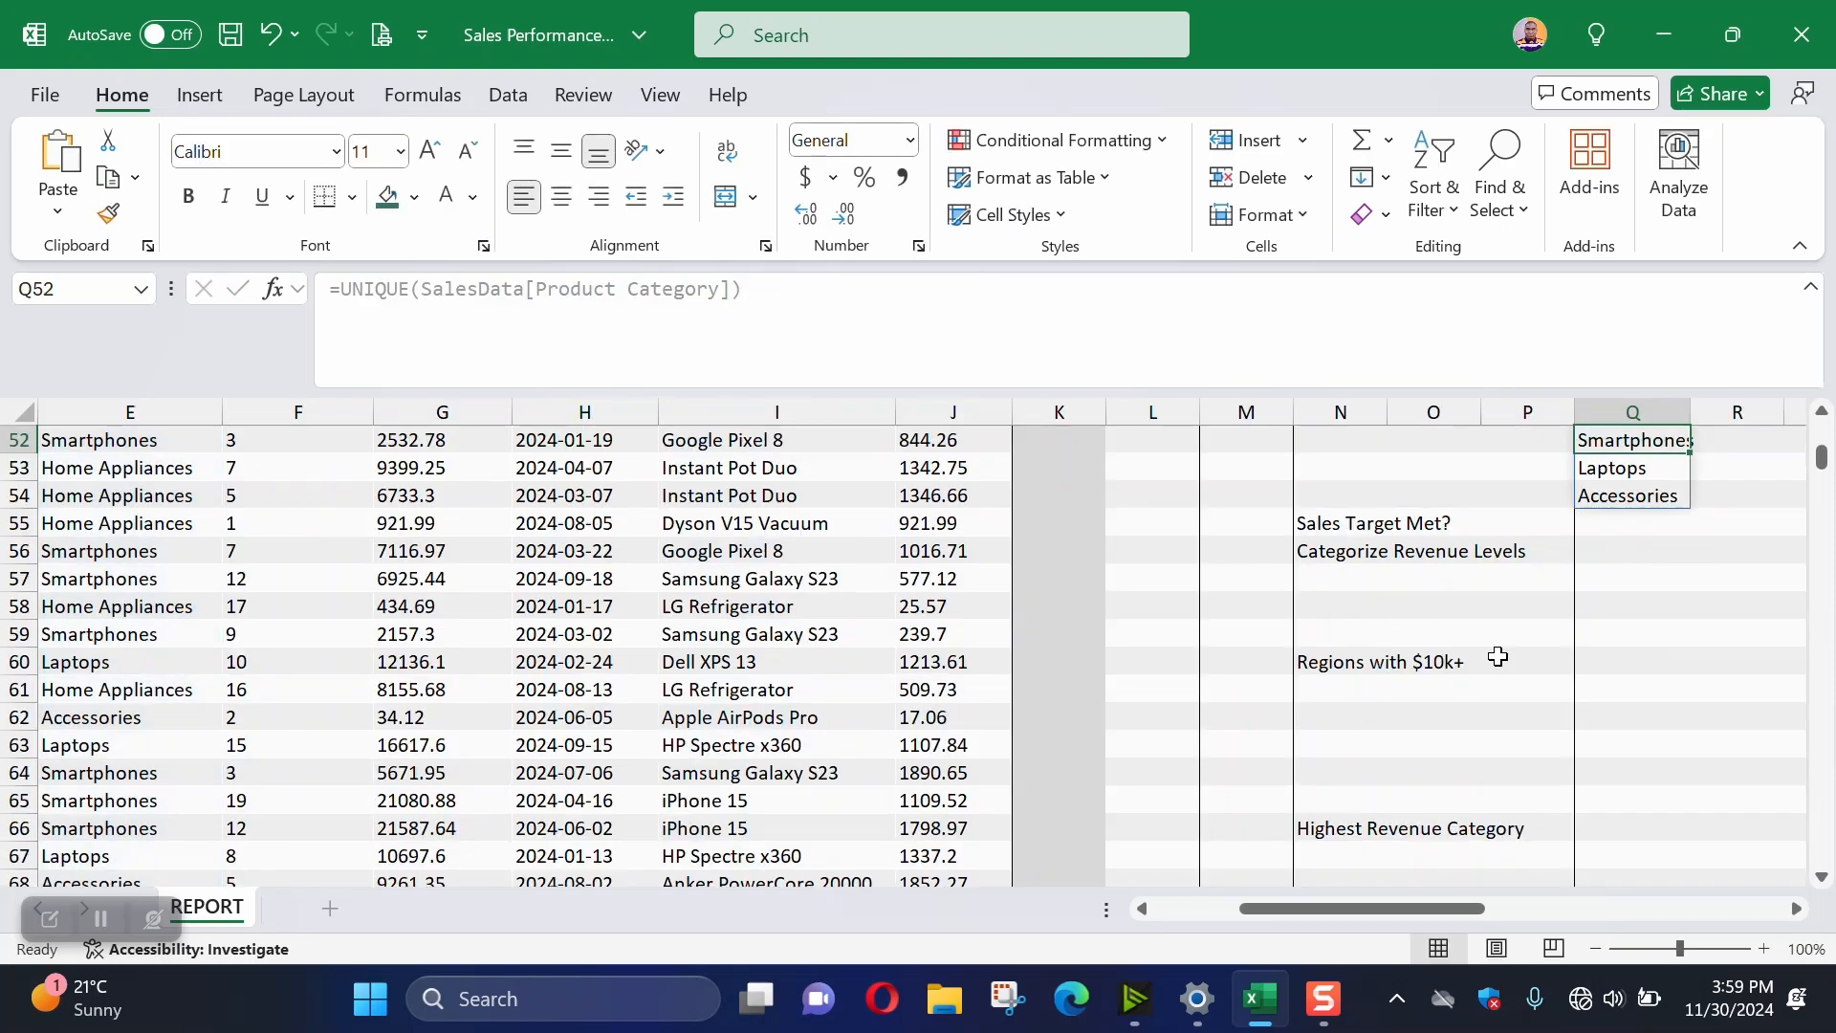
scroll(1626, 679, up, 3)
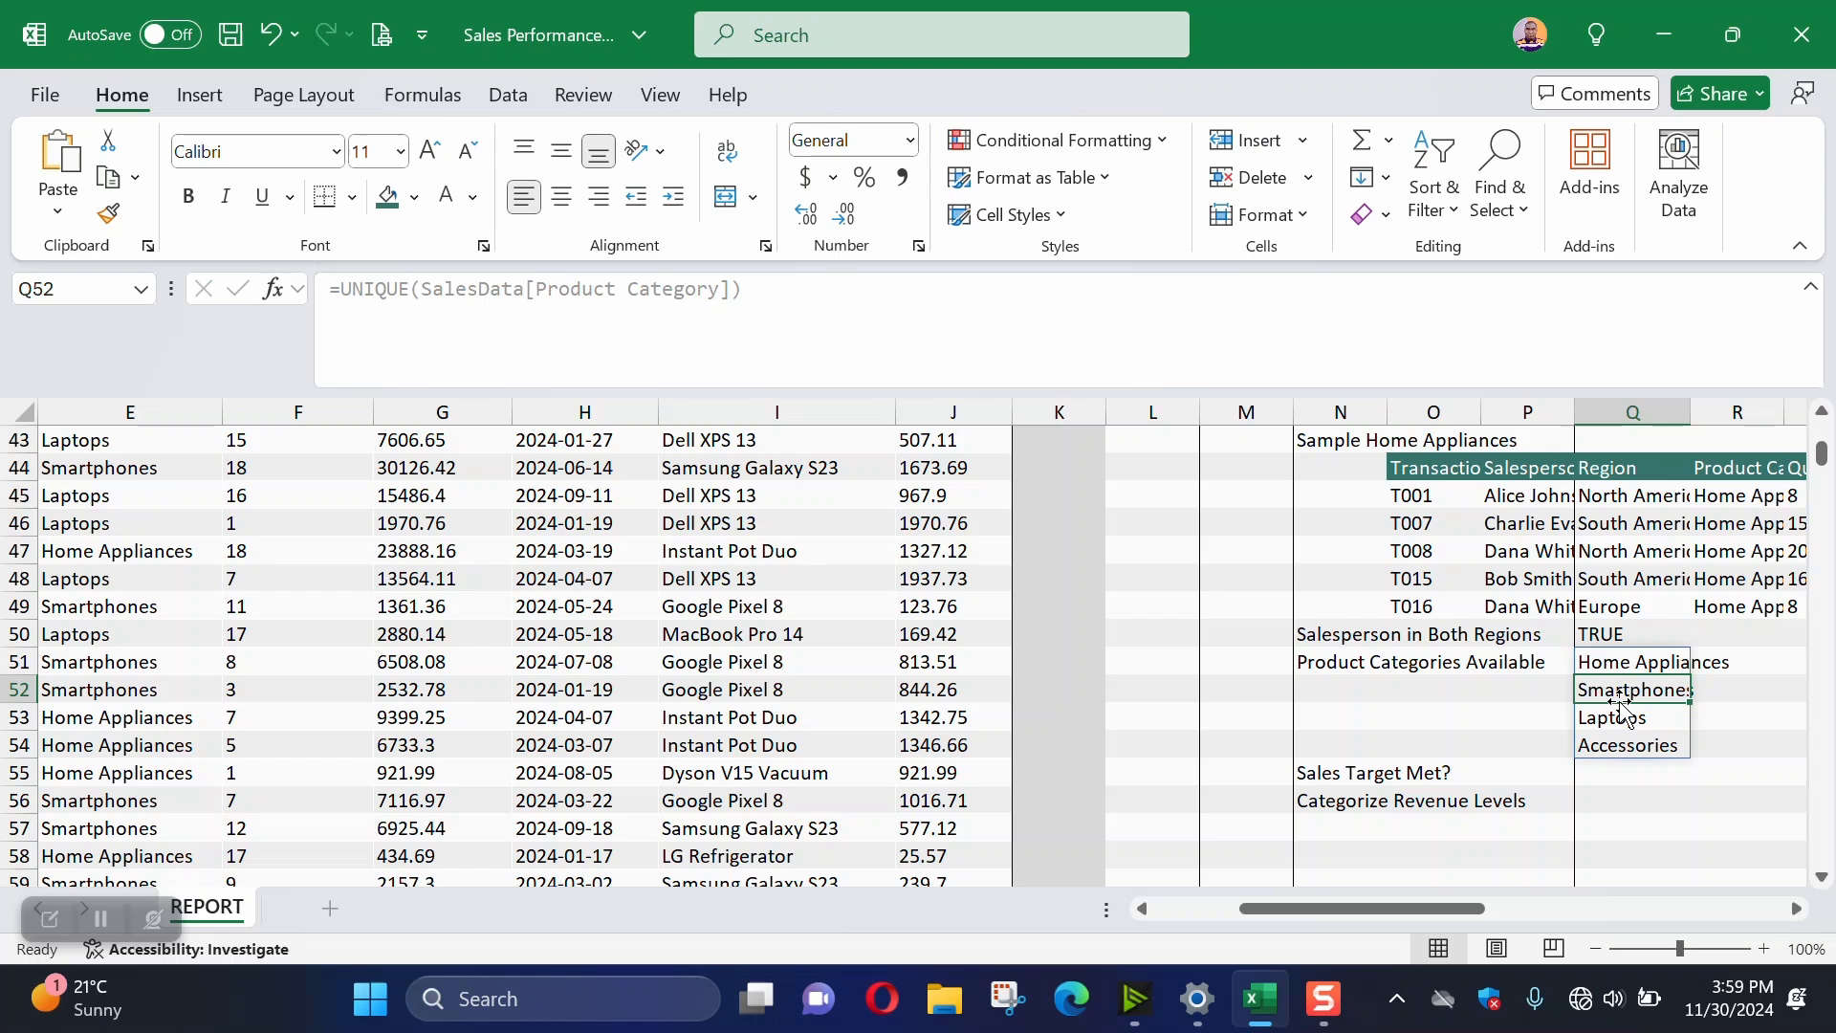
Review question 17 on the 100-sales target in Smartphones or Laptops and the unique salesperson list for the Sales Target Met? row
click(1619, 773)
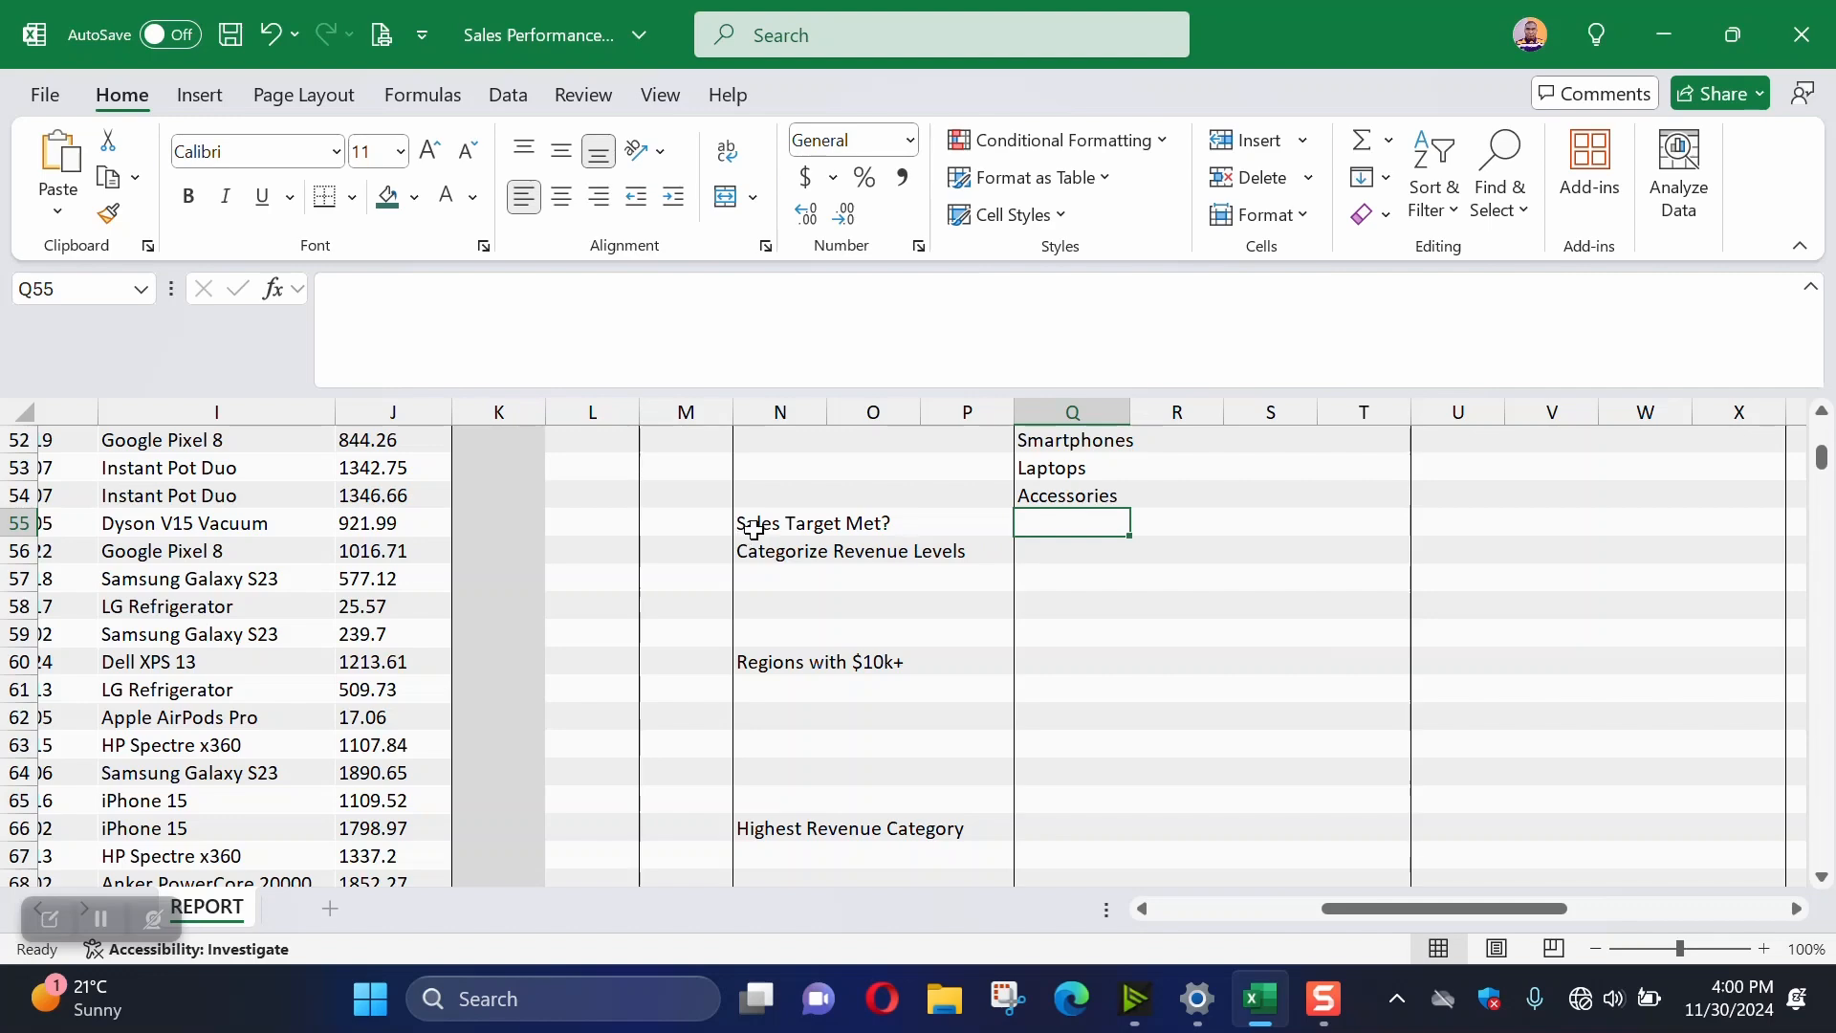
click(766, 522)
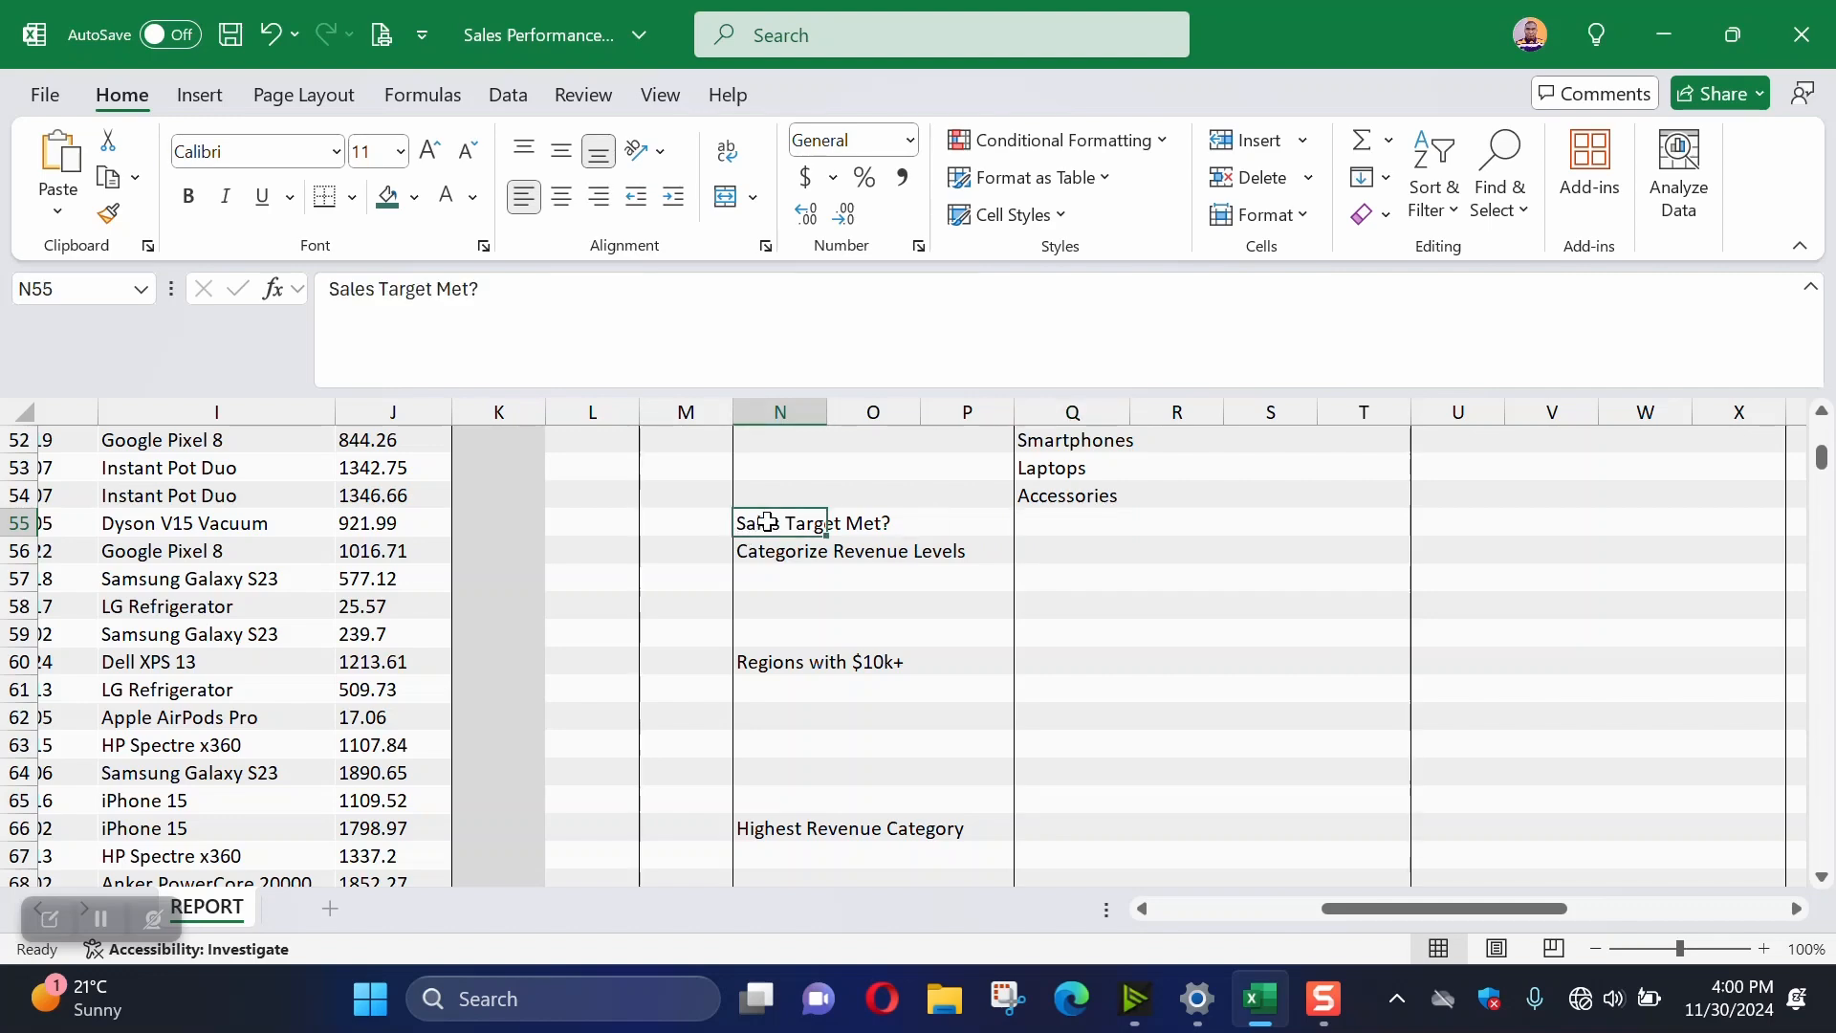
drag(1371, 913, 1587, 883)
scroll(1199, 554, up, 10)
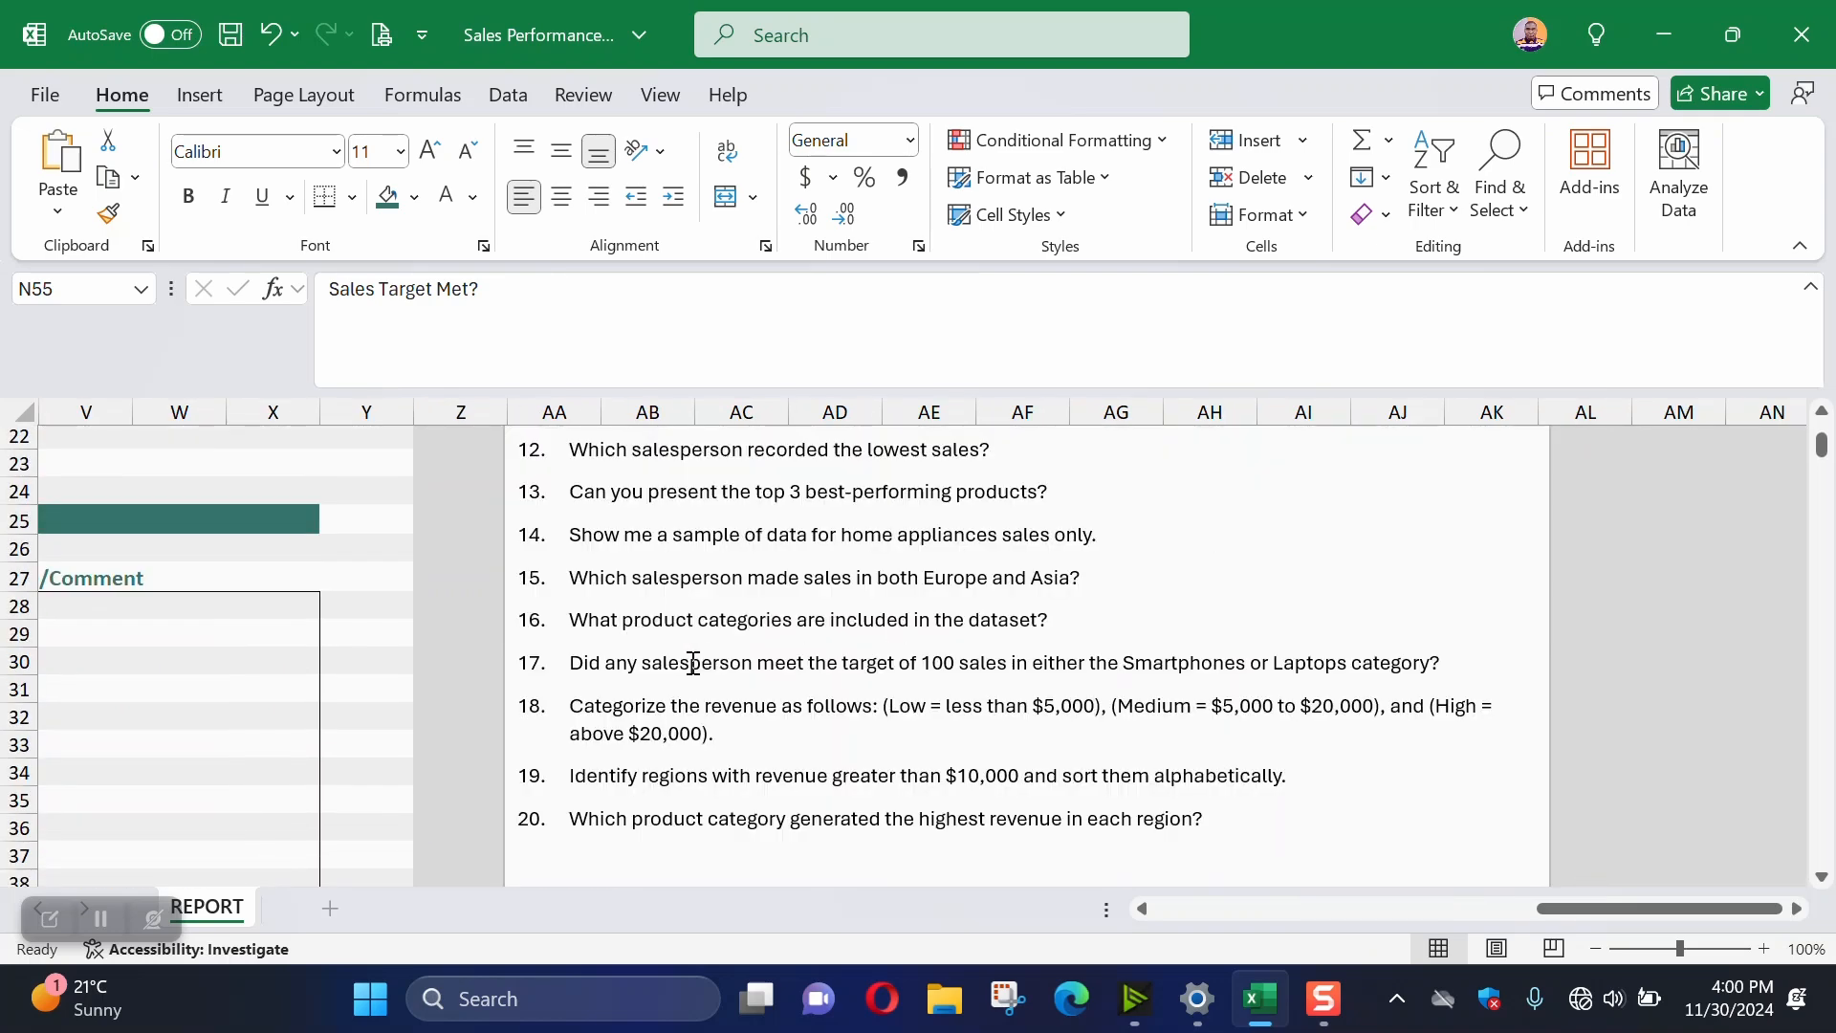
scroll(690, 662, down, 1)
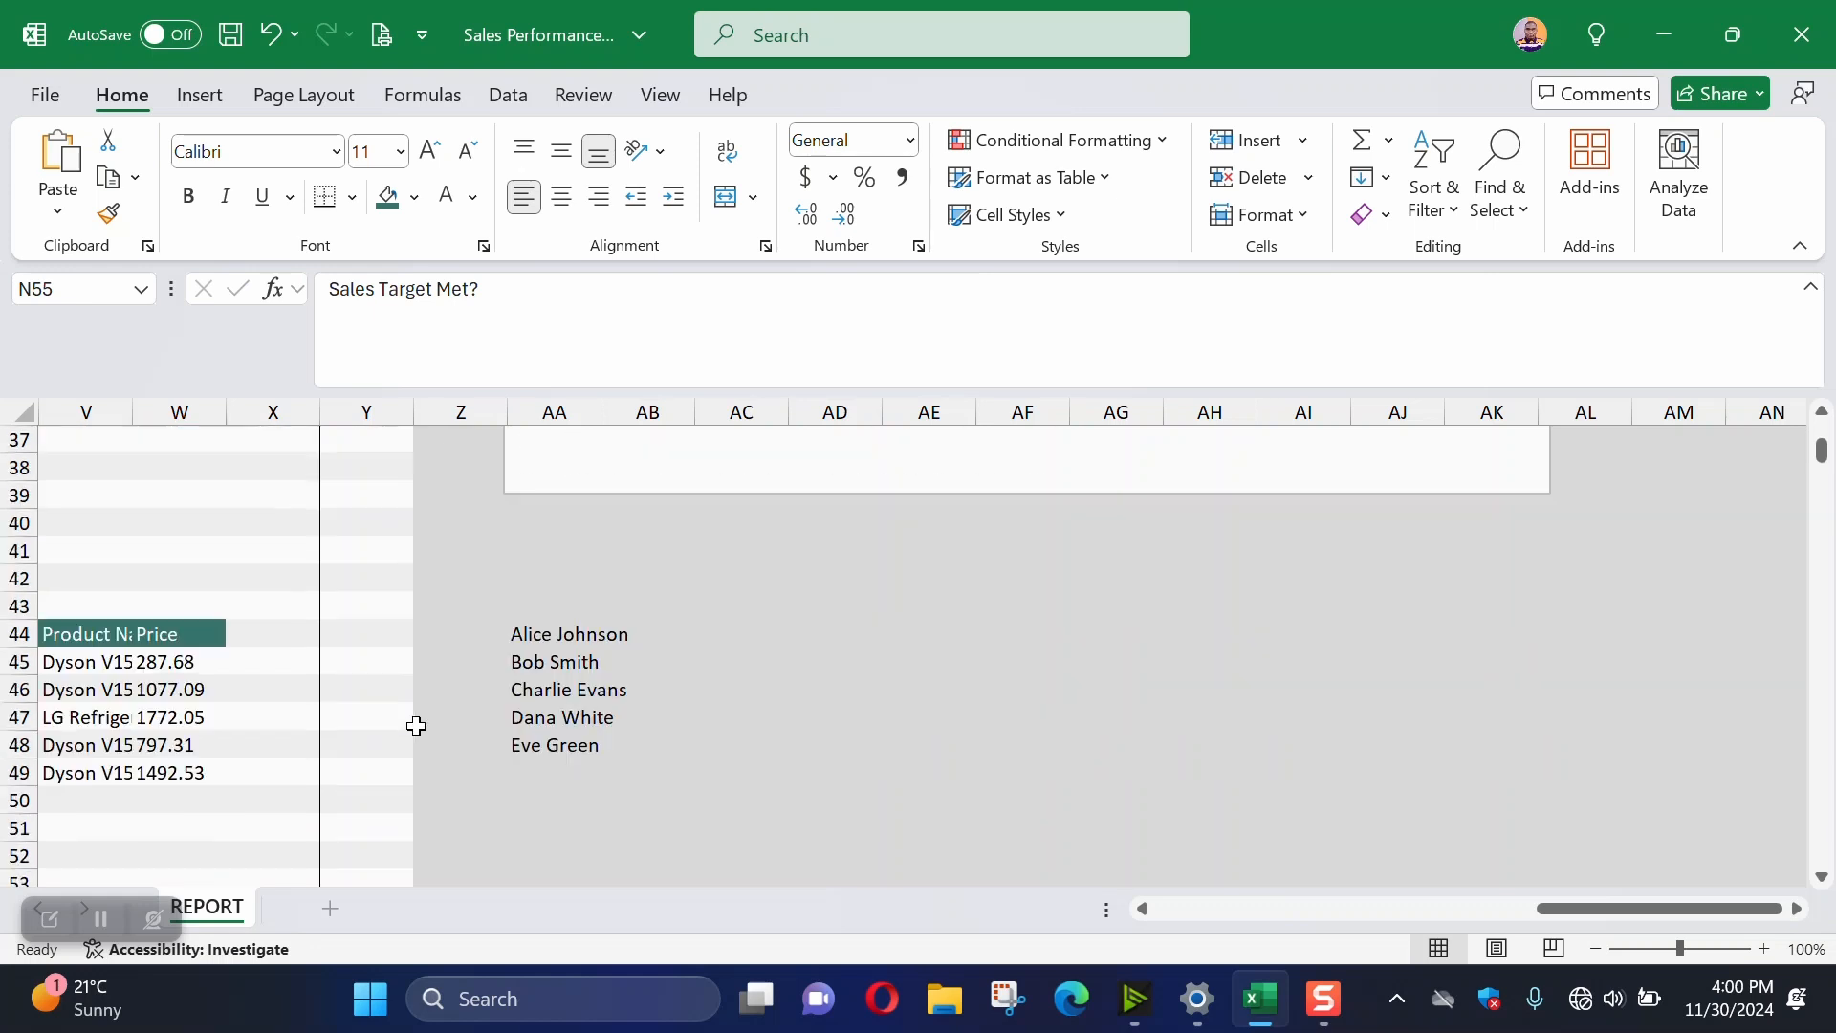
drag(532, 639, 555, 744)
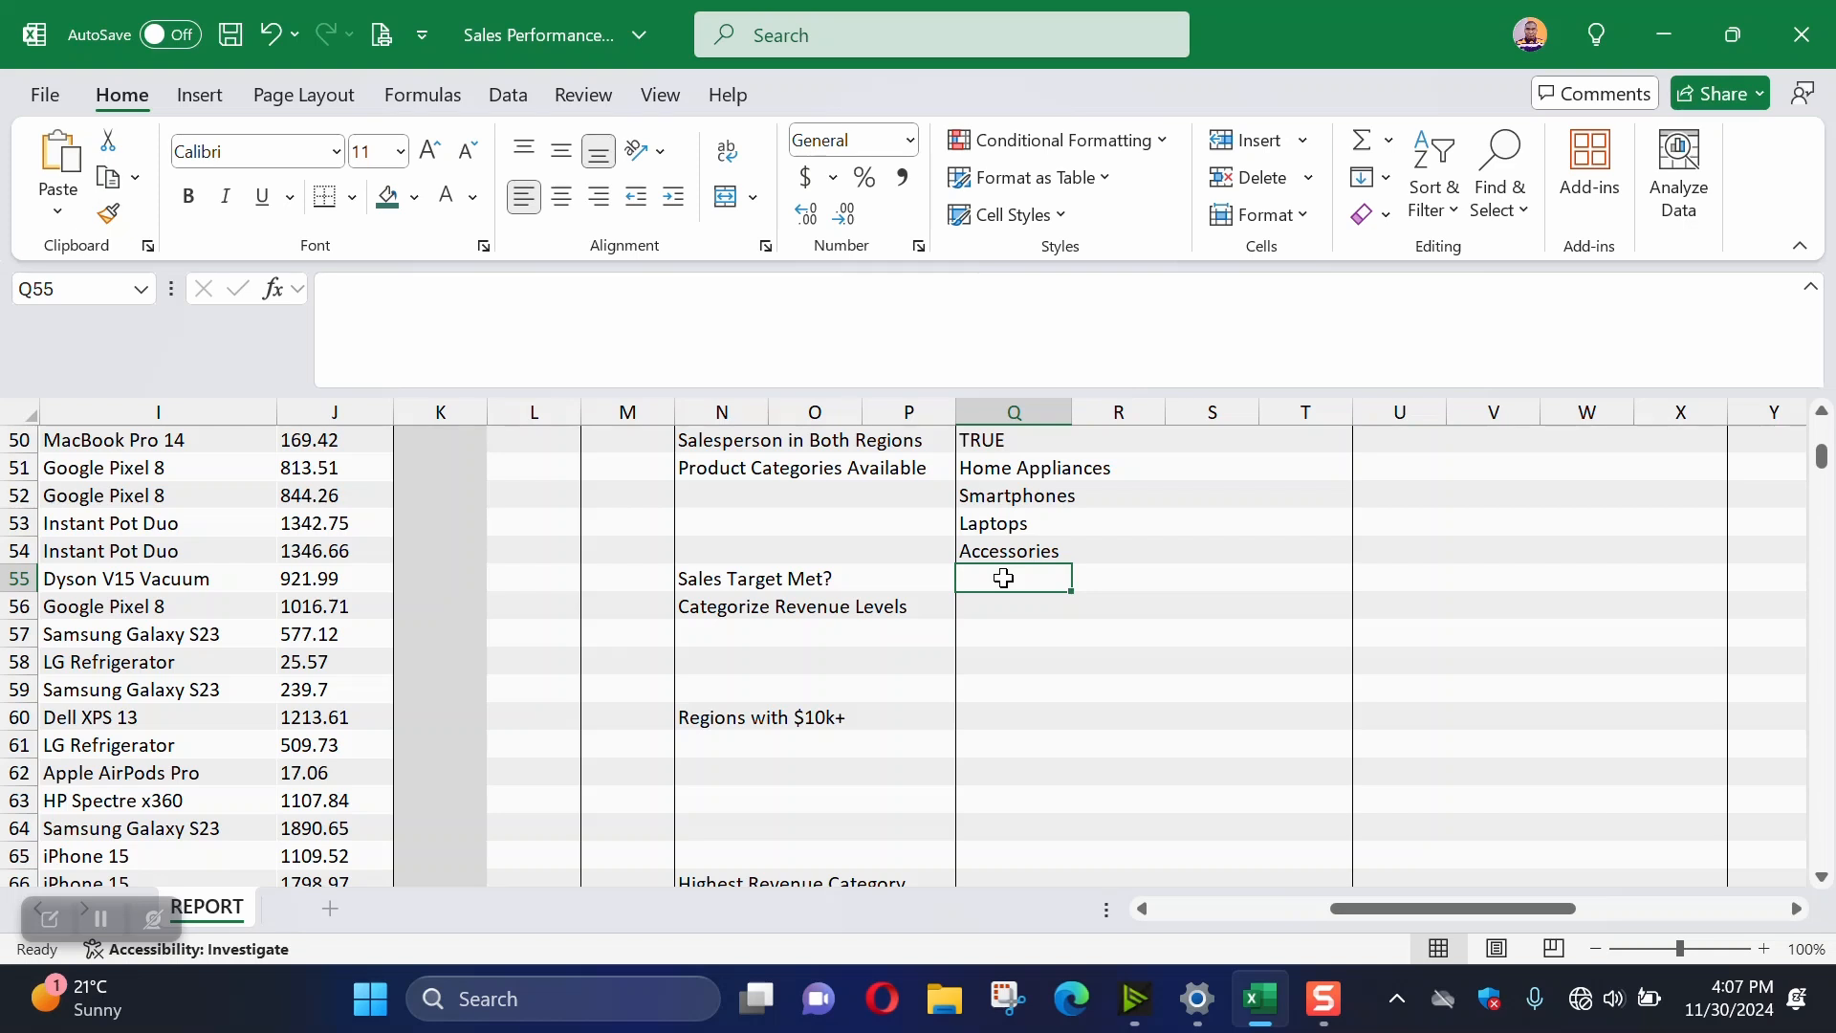
Start a COUNTIFS formula in Q55 with SalesData[Product Category] as the first criteria range and the Smartphones cell E1004 as its criterion
text(=)
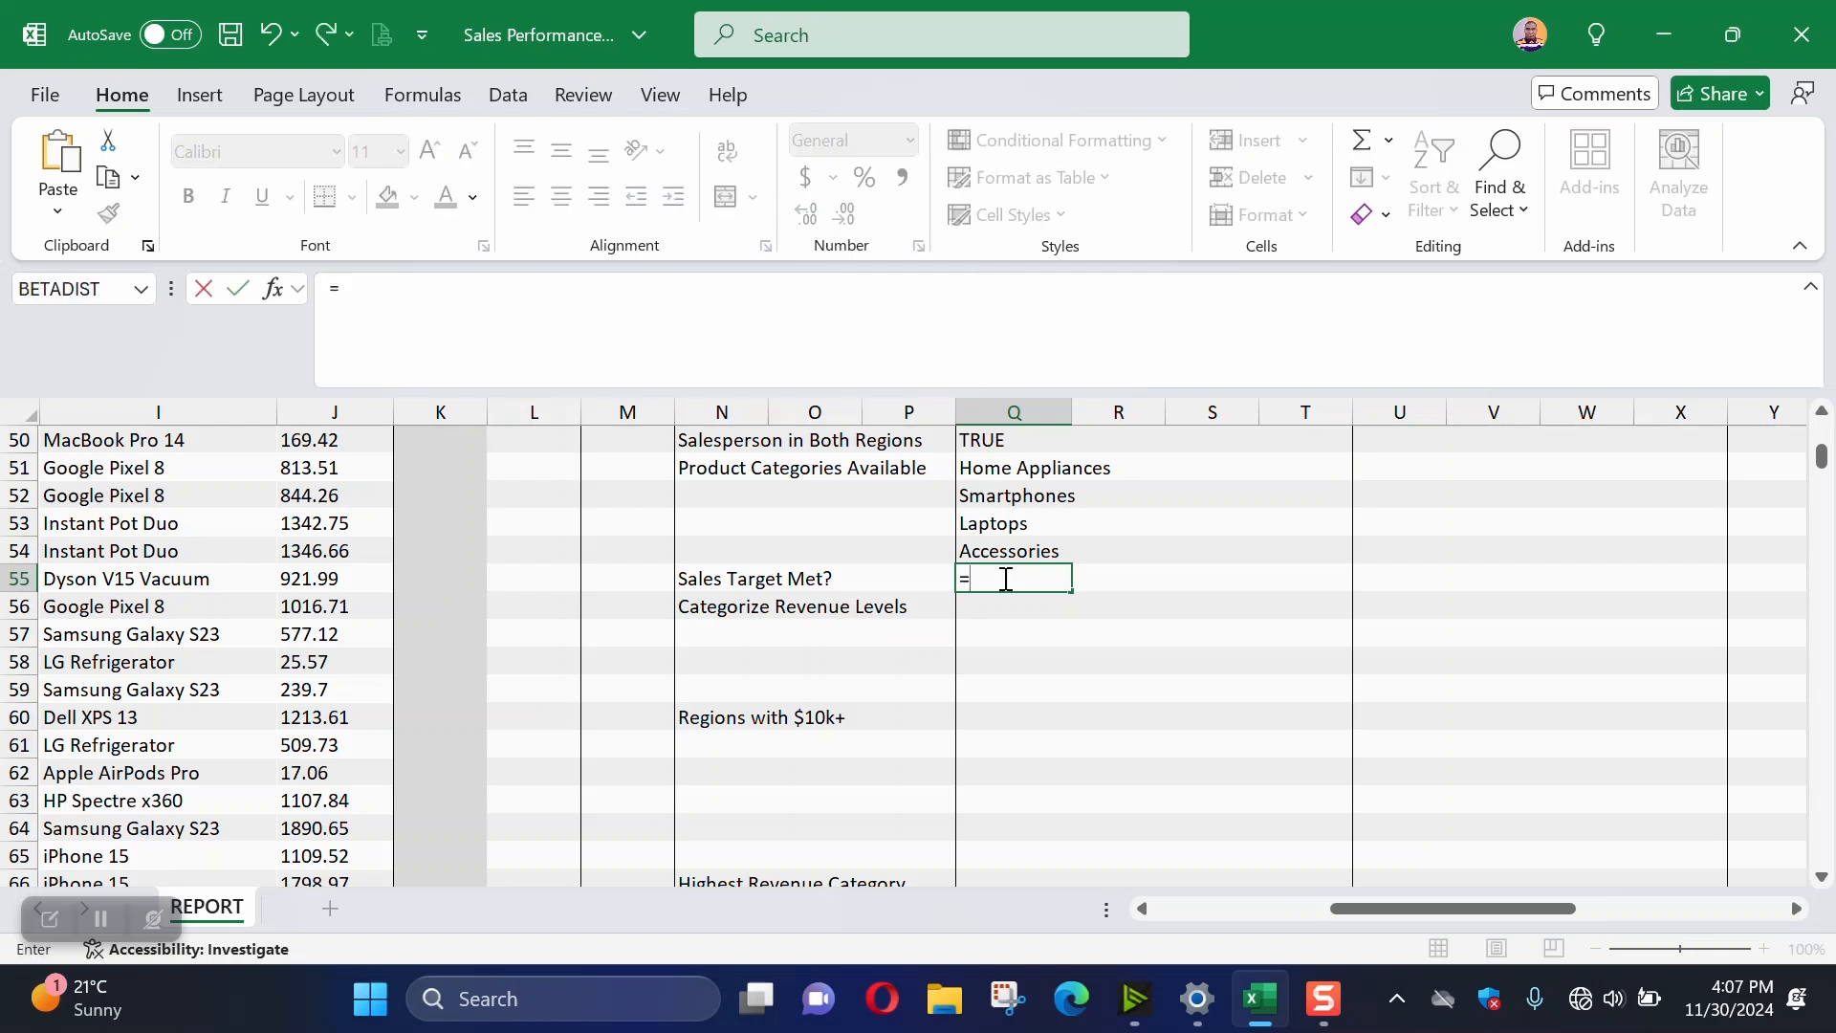
text(COUNTI)
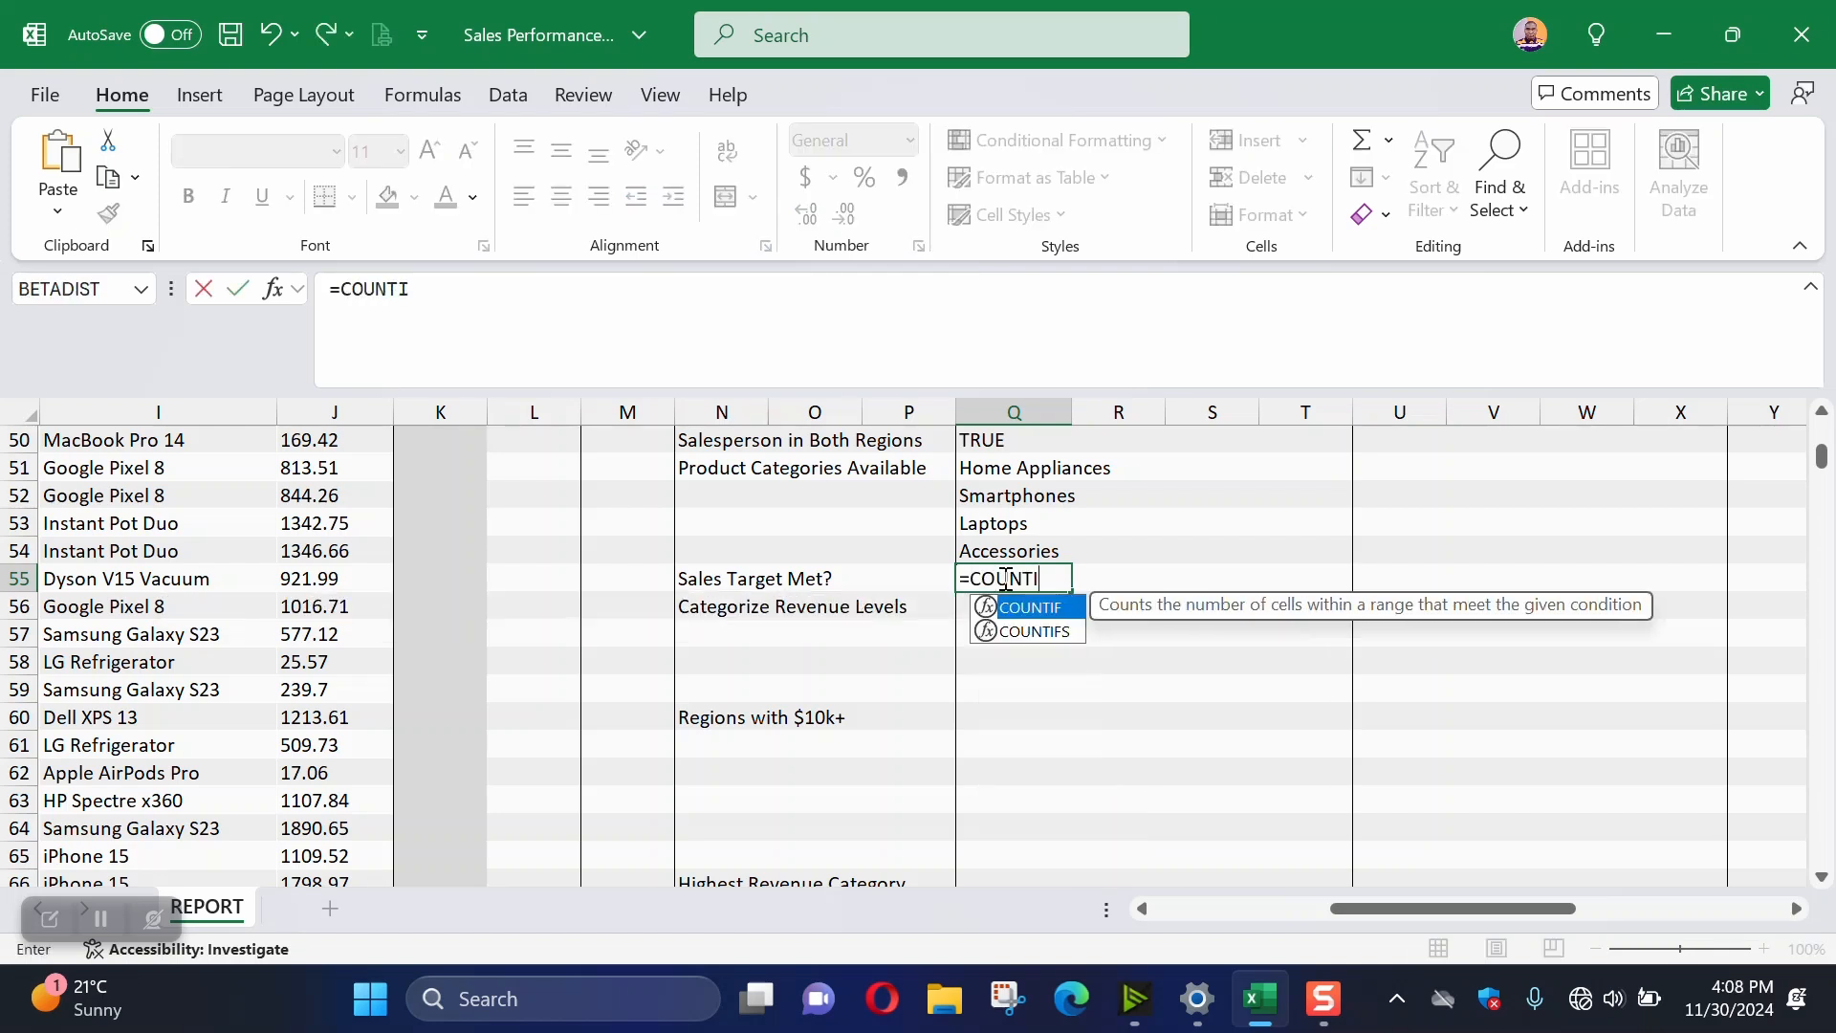
text(FS()
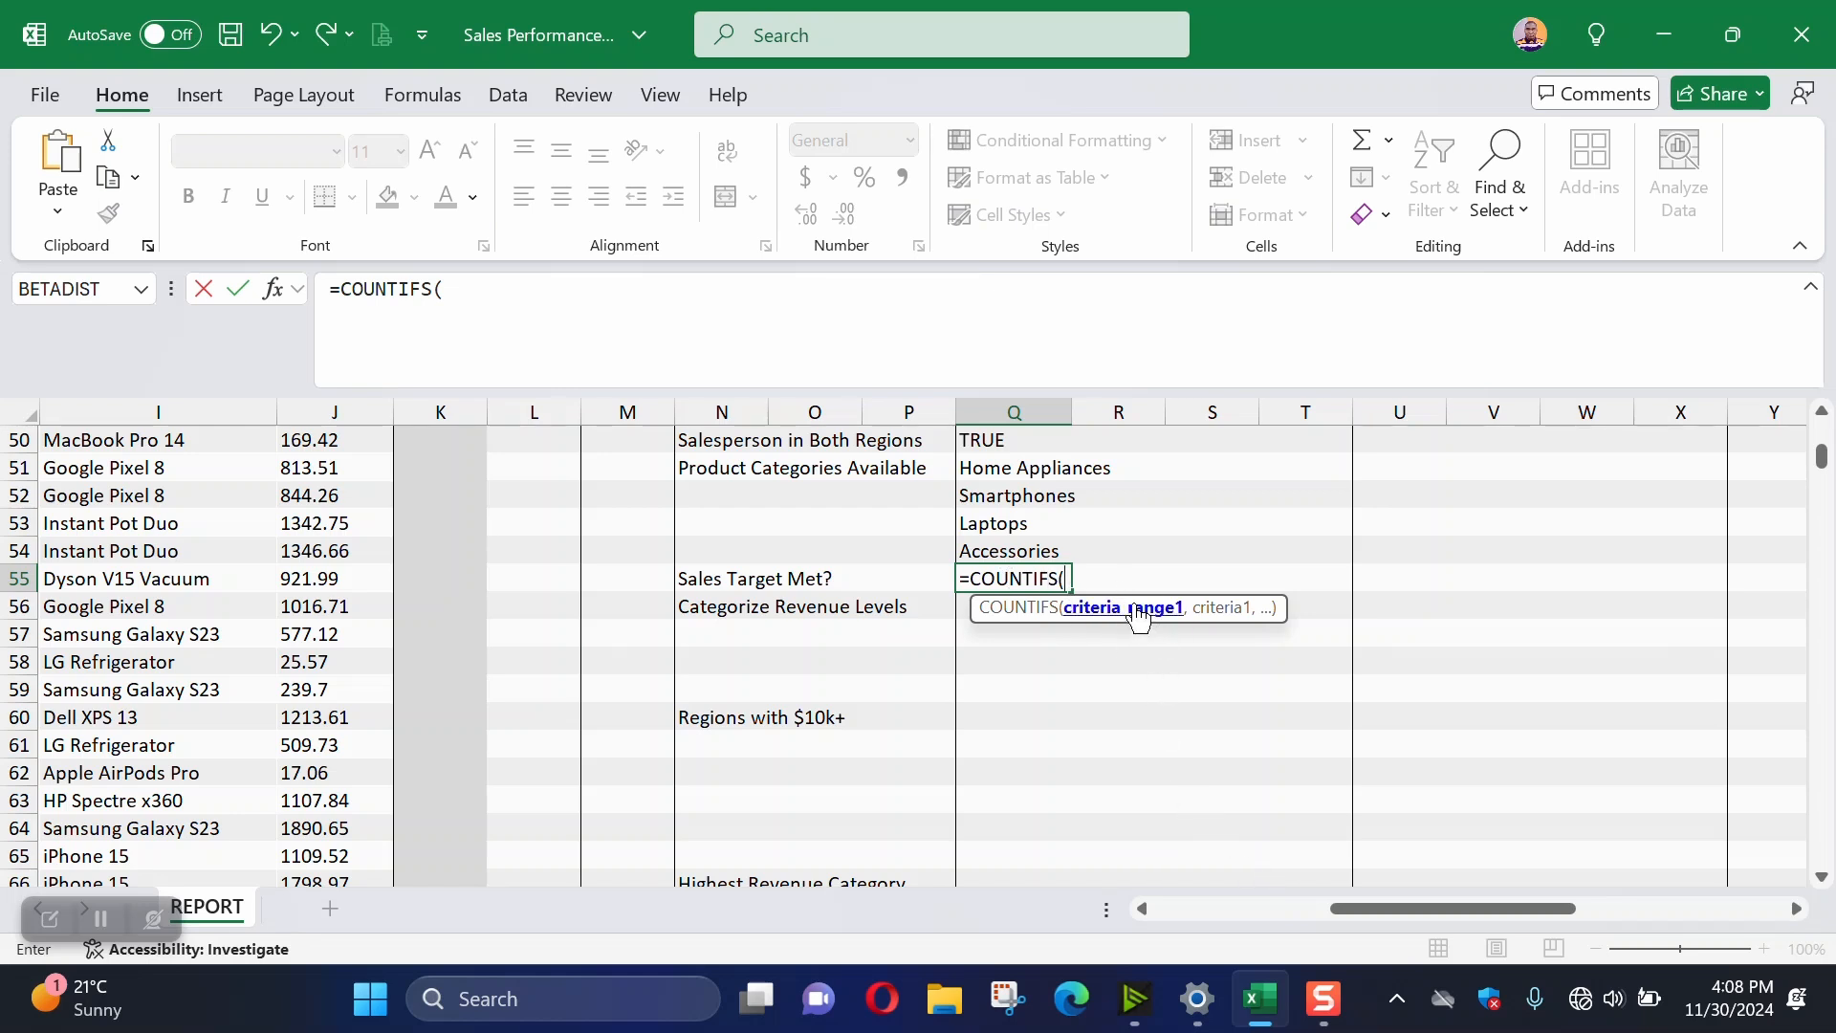
drag(1351, 910, 1203, 903)
scroll(506, 631, up, 14)
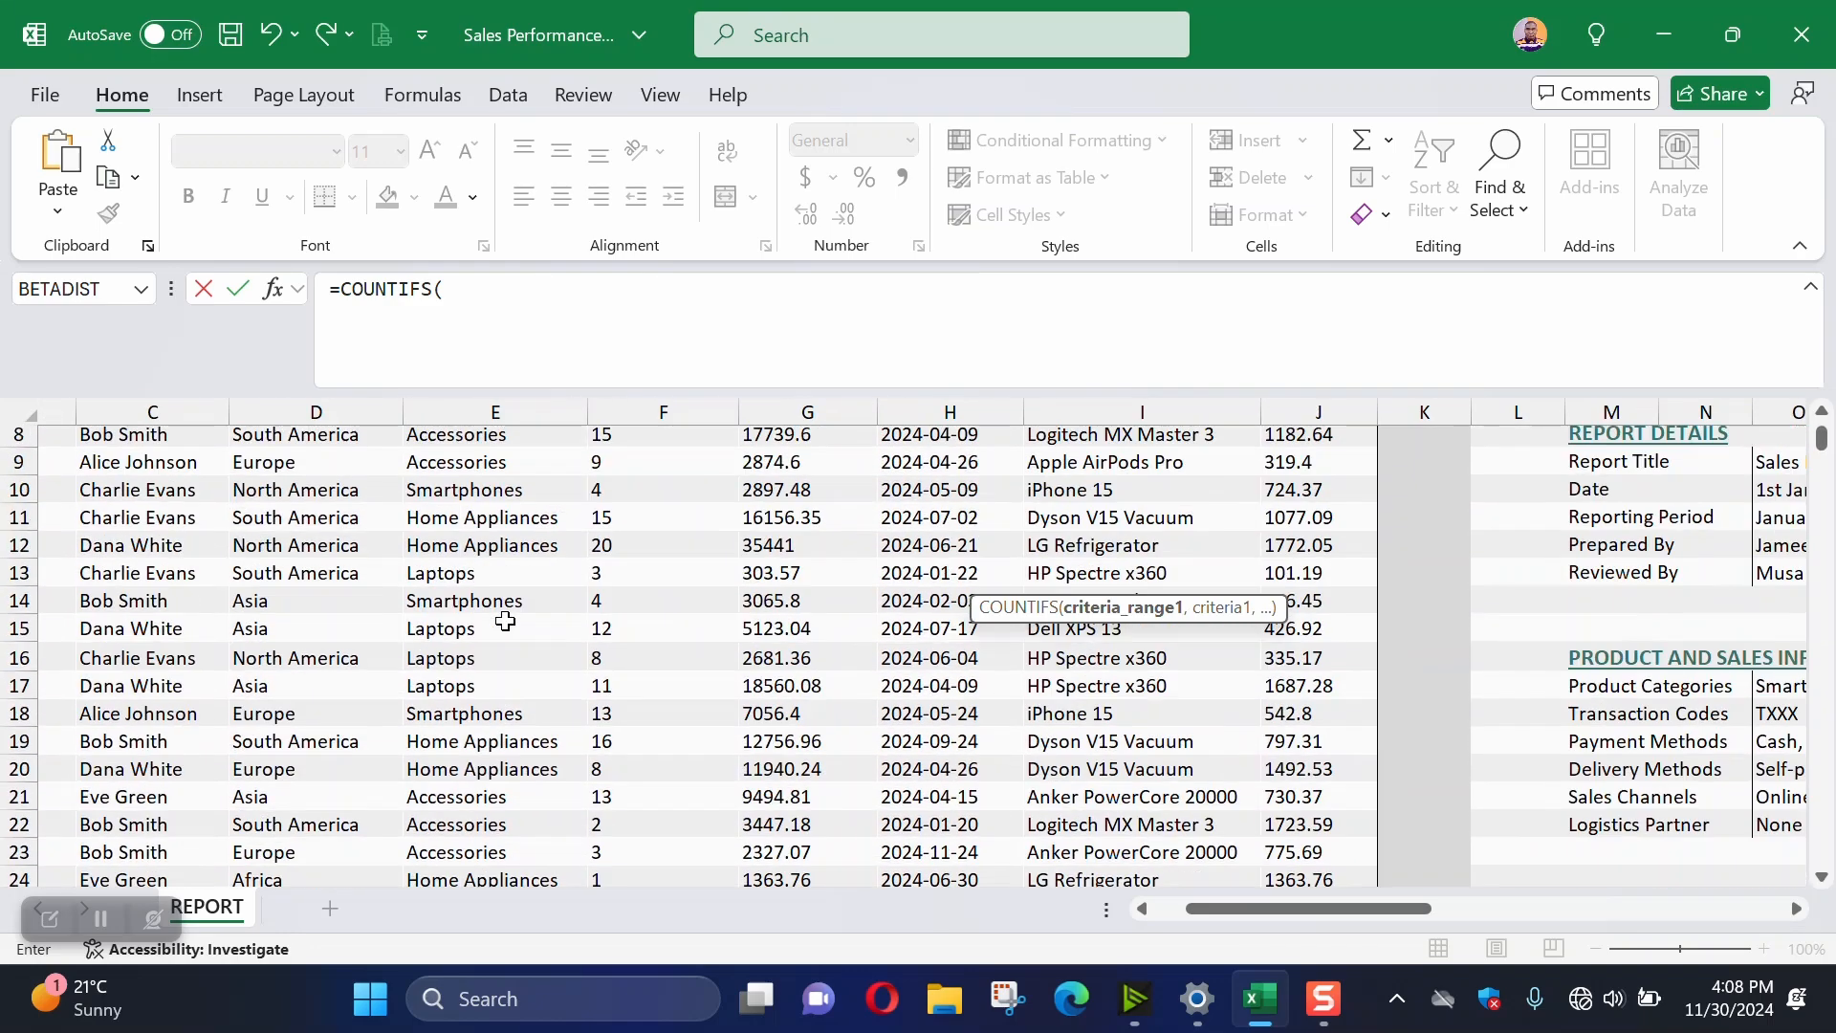
scroll(505, 622, up, 3)
click(483, 568)
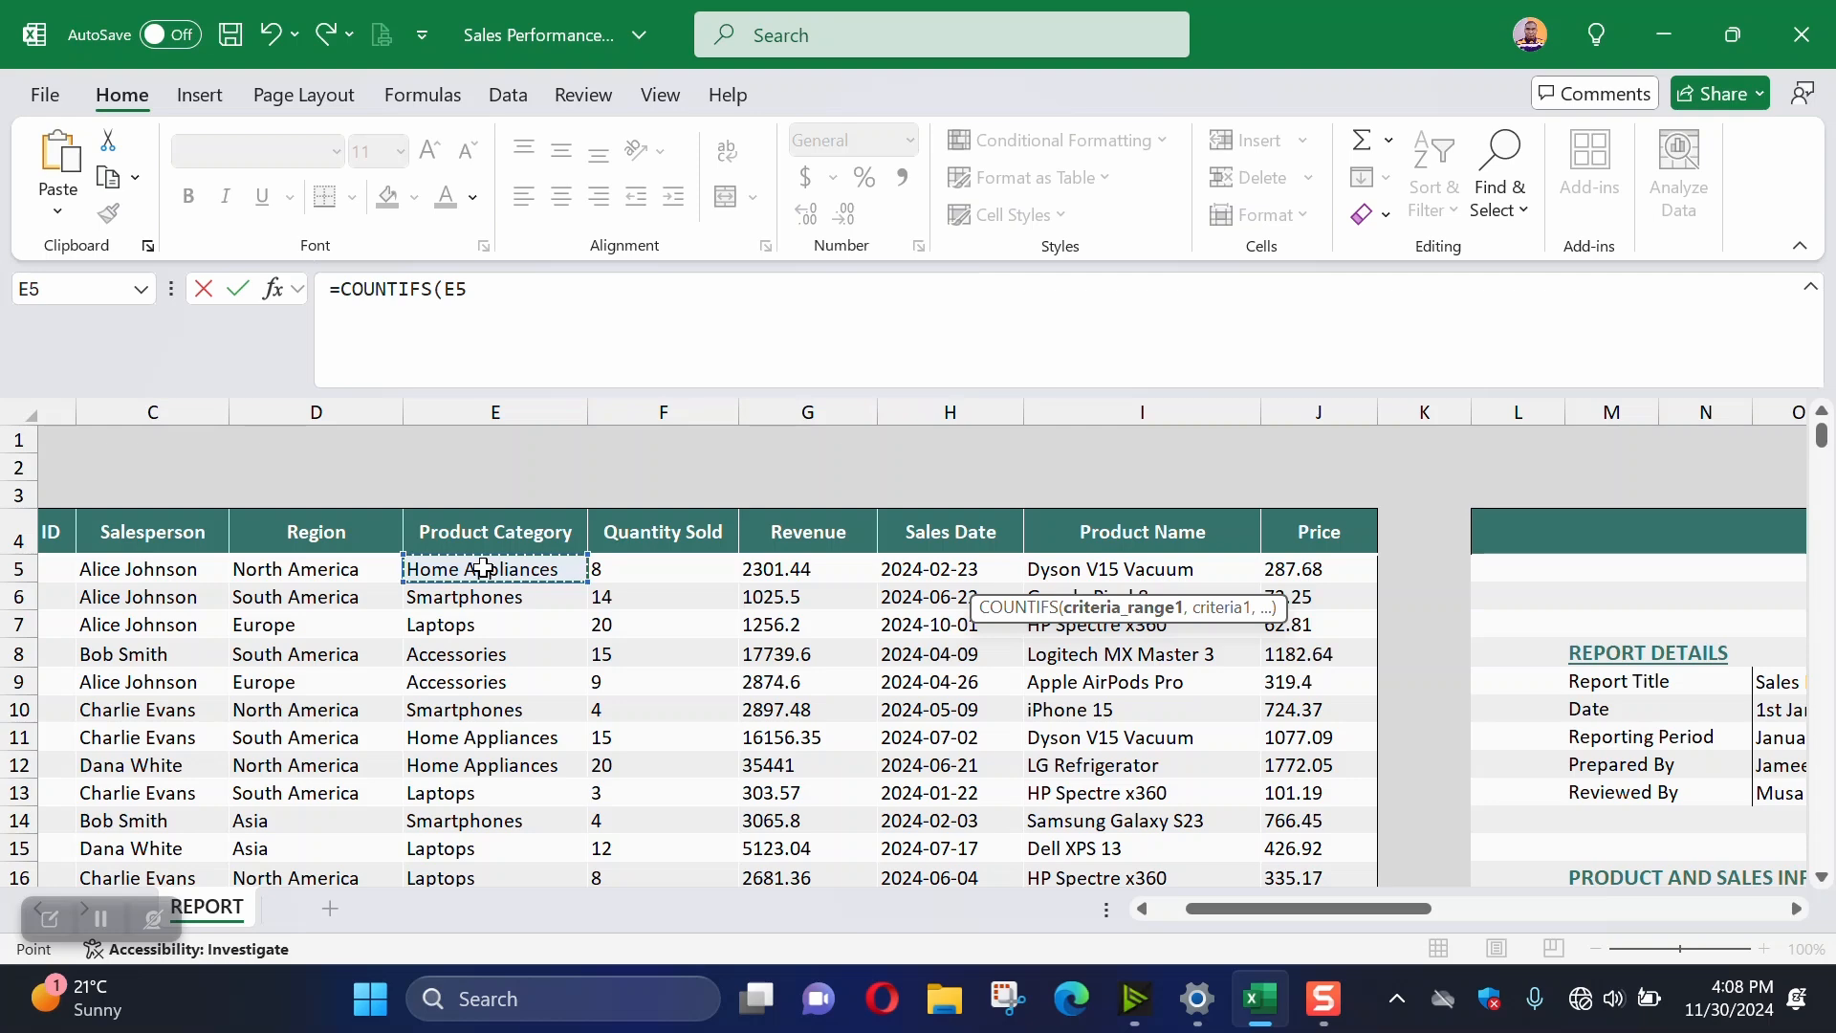
key(ctrl+shift+Down)
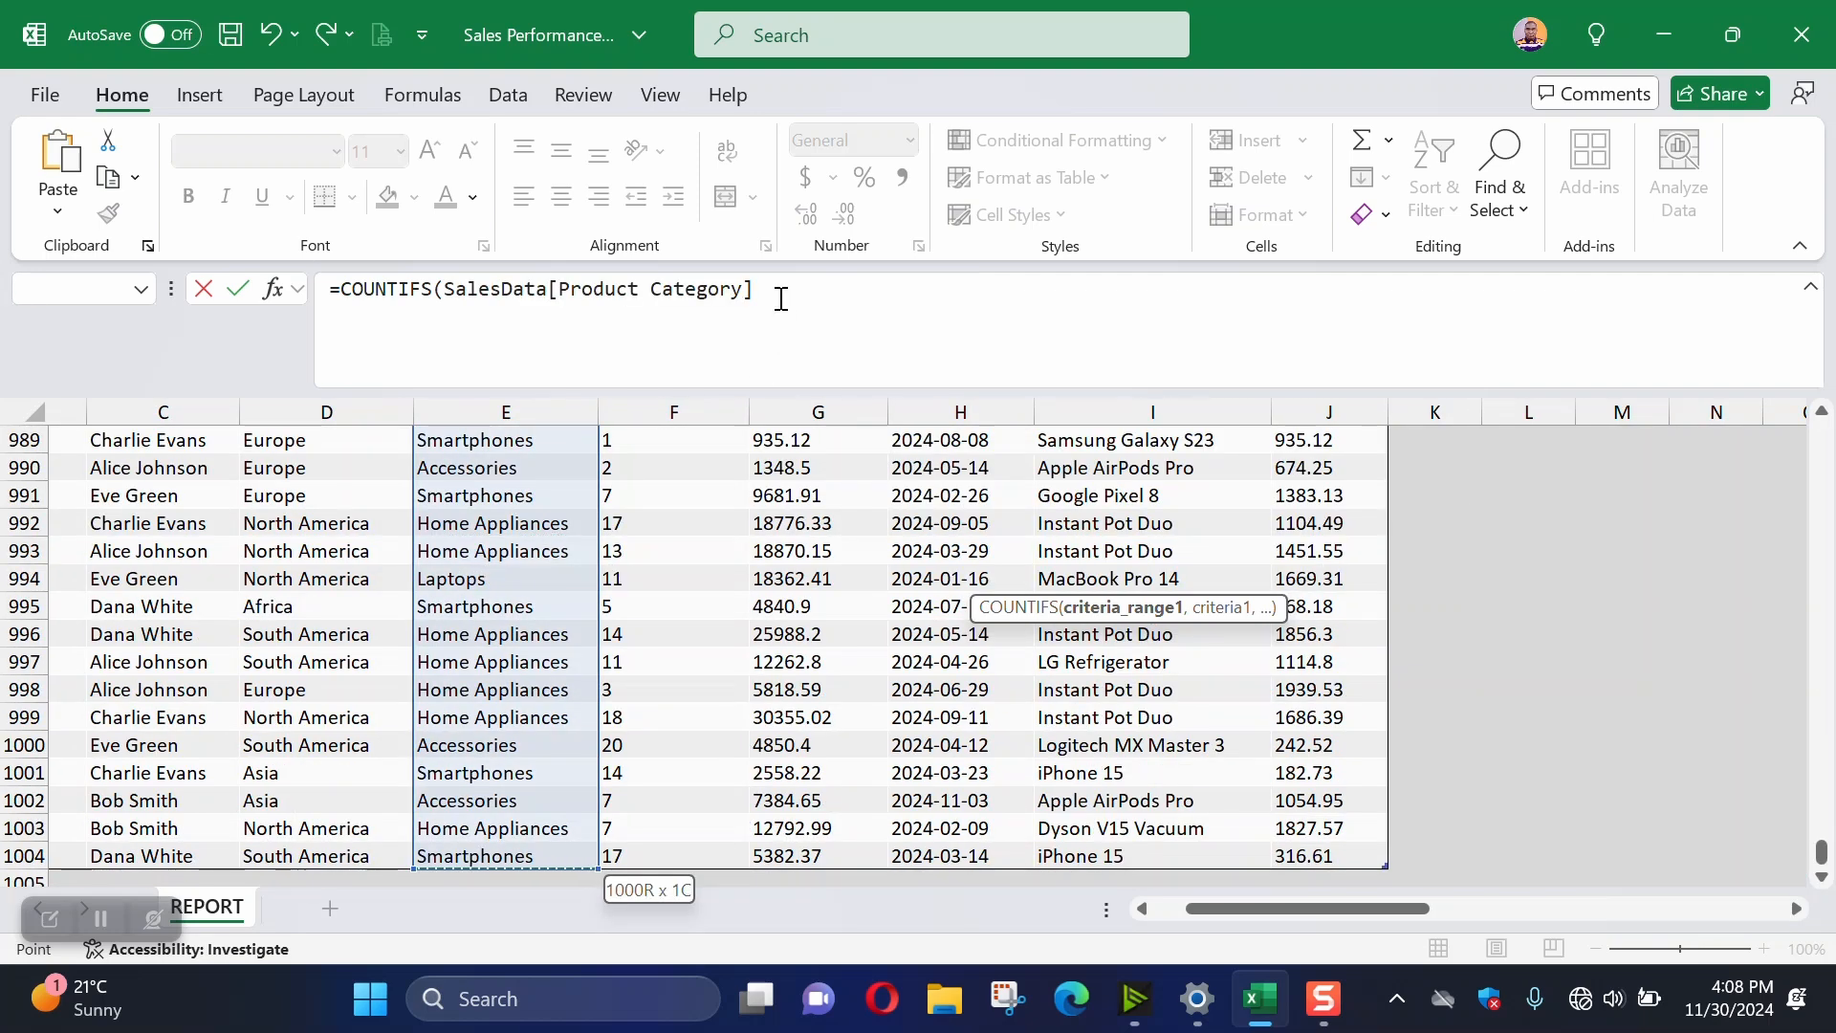
text(,)
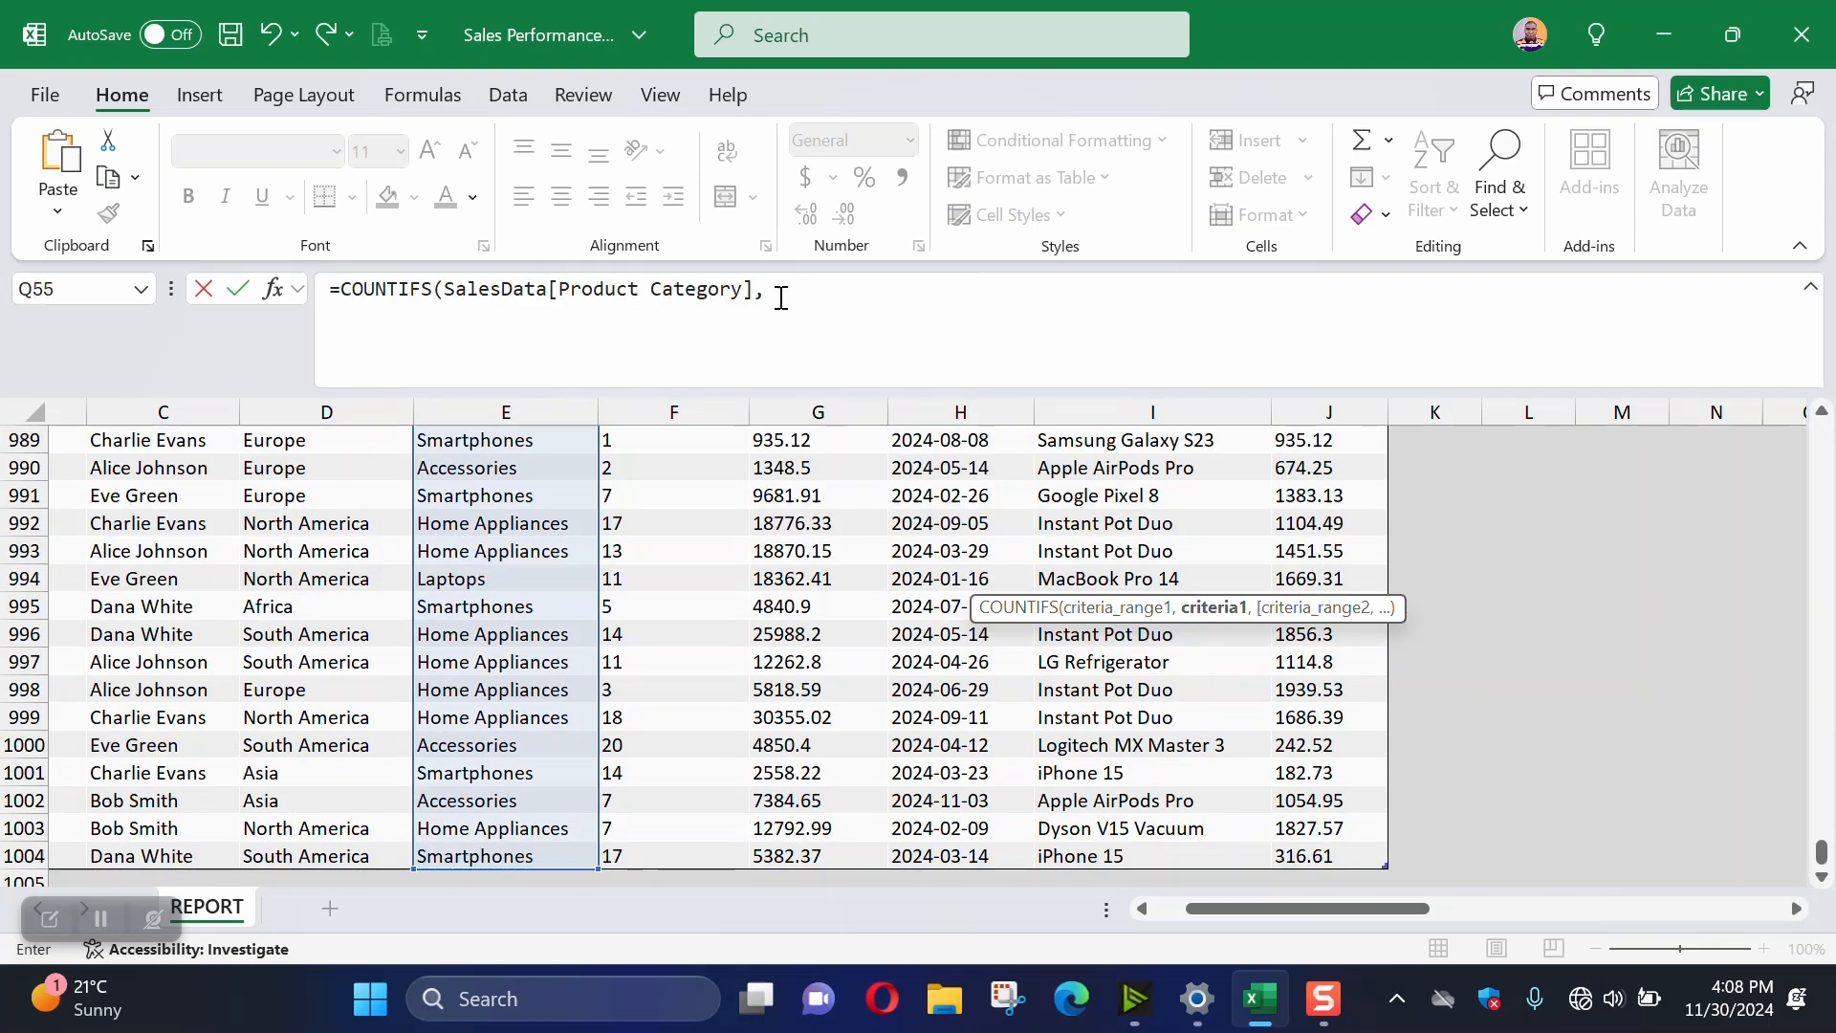
click(503, 856)
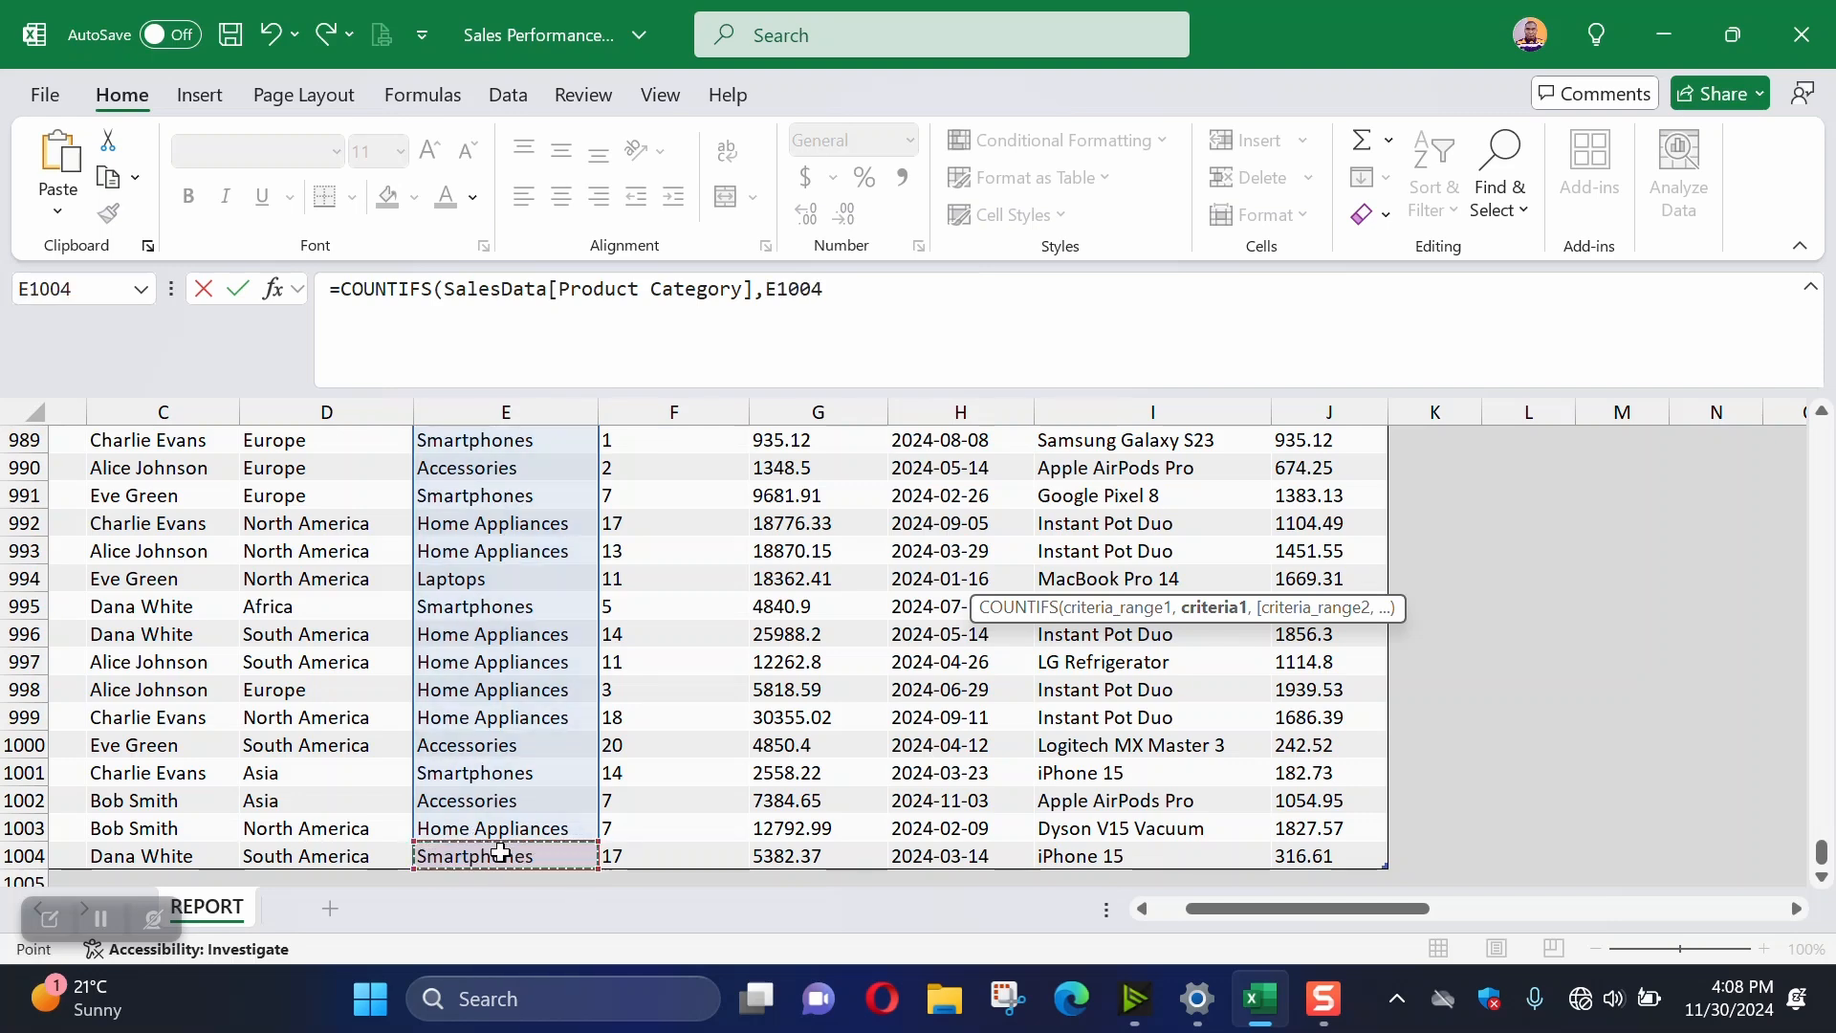
text(,)
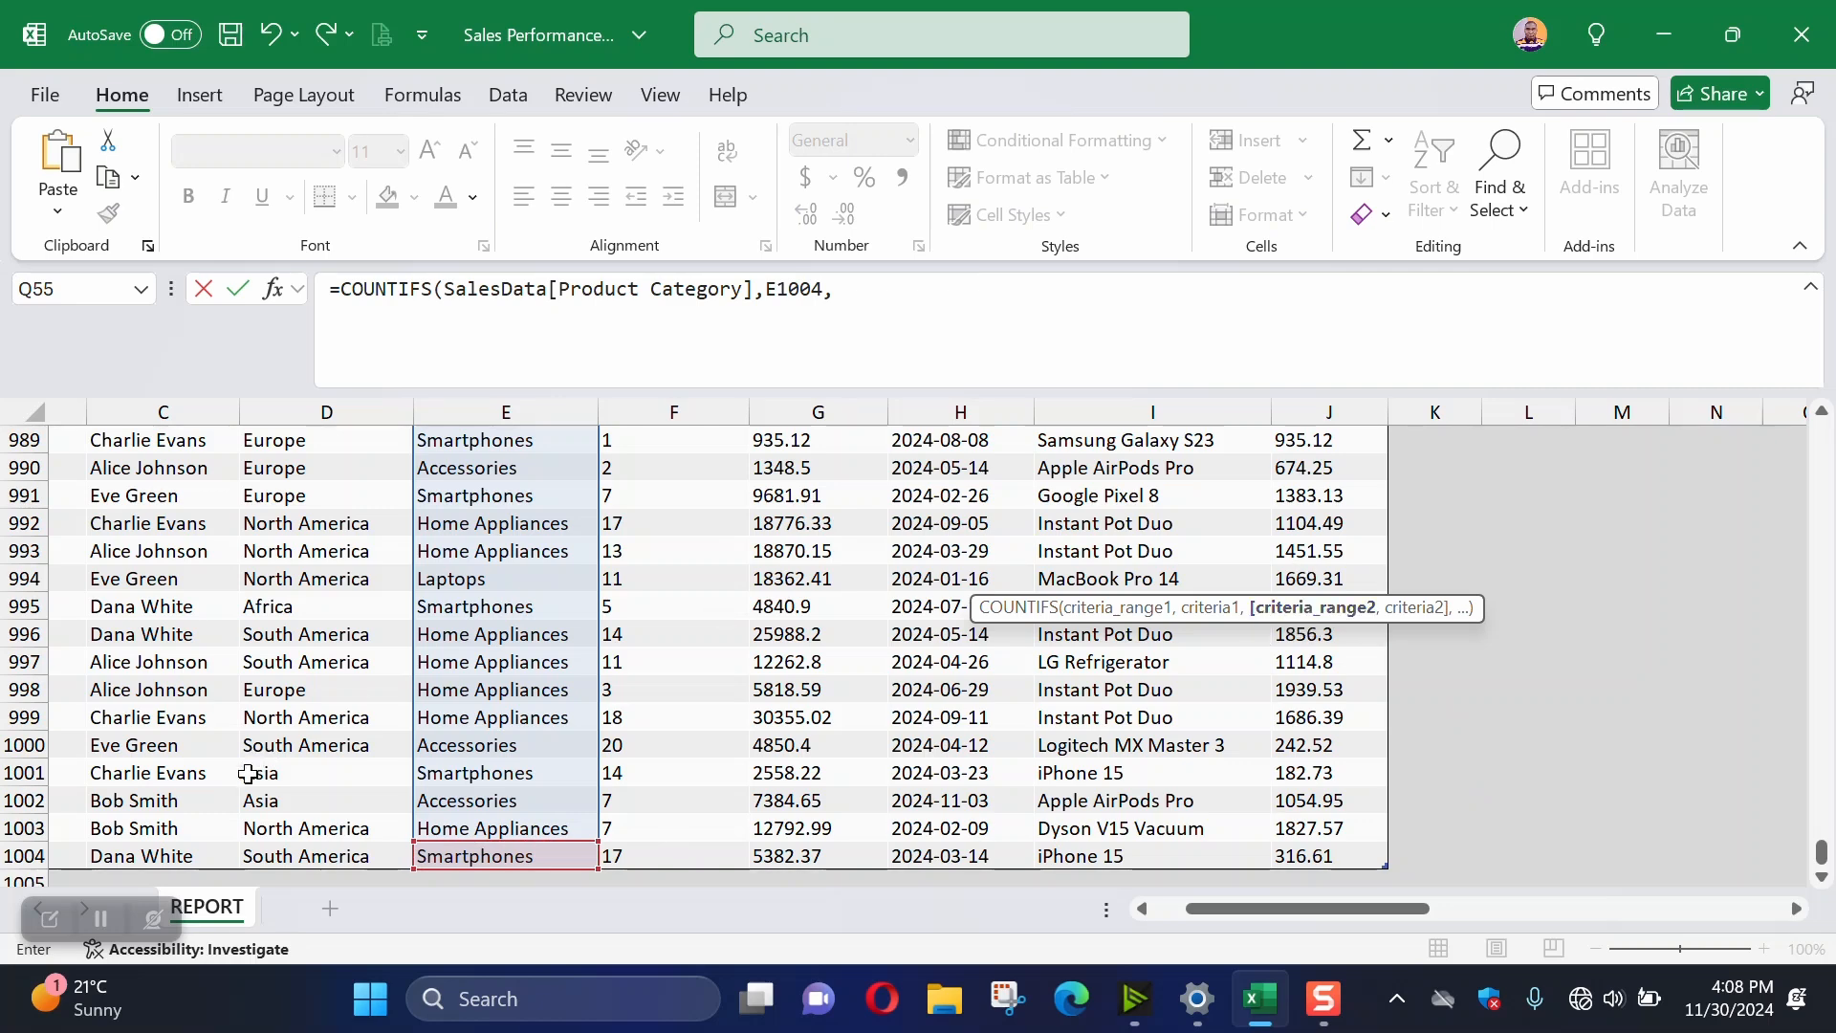
Add SalesData[Salesperson] as the second criteria range of the COUNTIFS formula with cell C5 as its criterion, and close the function
click(144, 857)
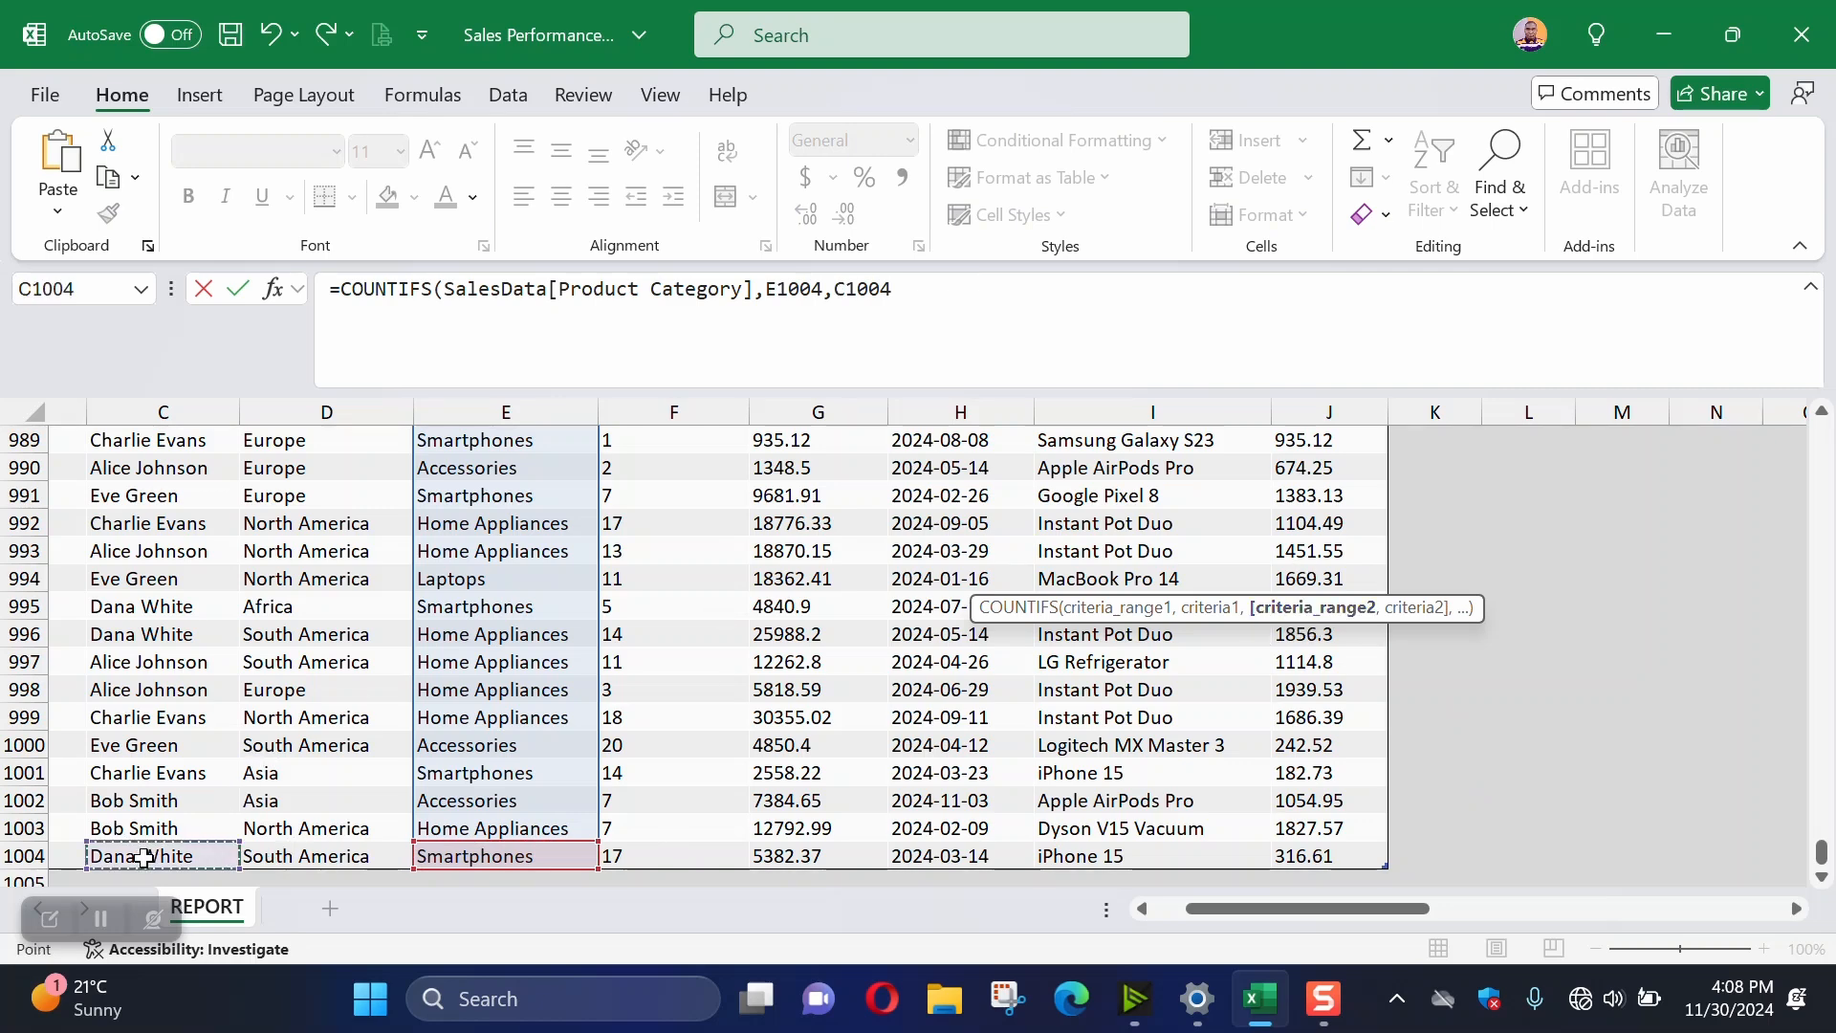
key(ctrl+shift+Up)
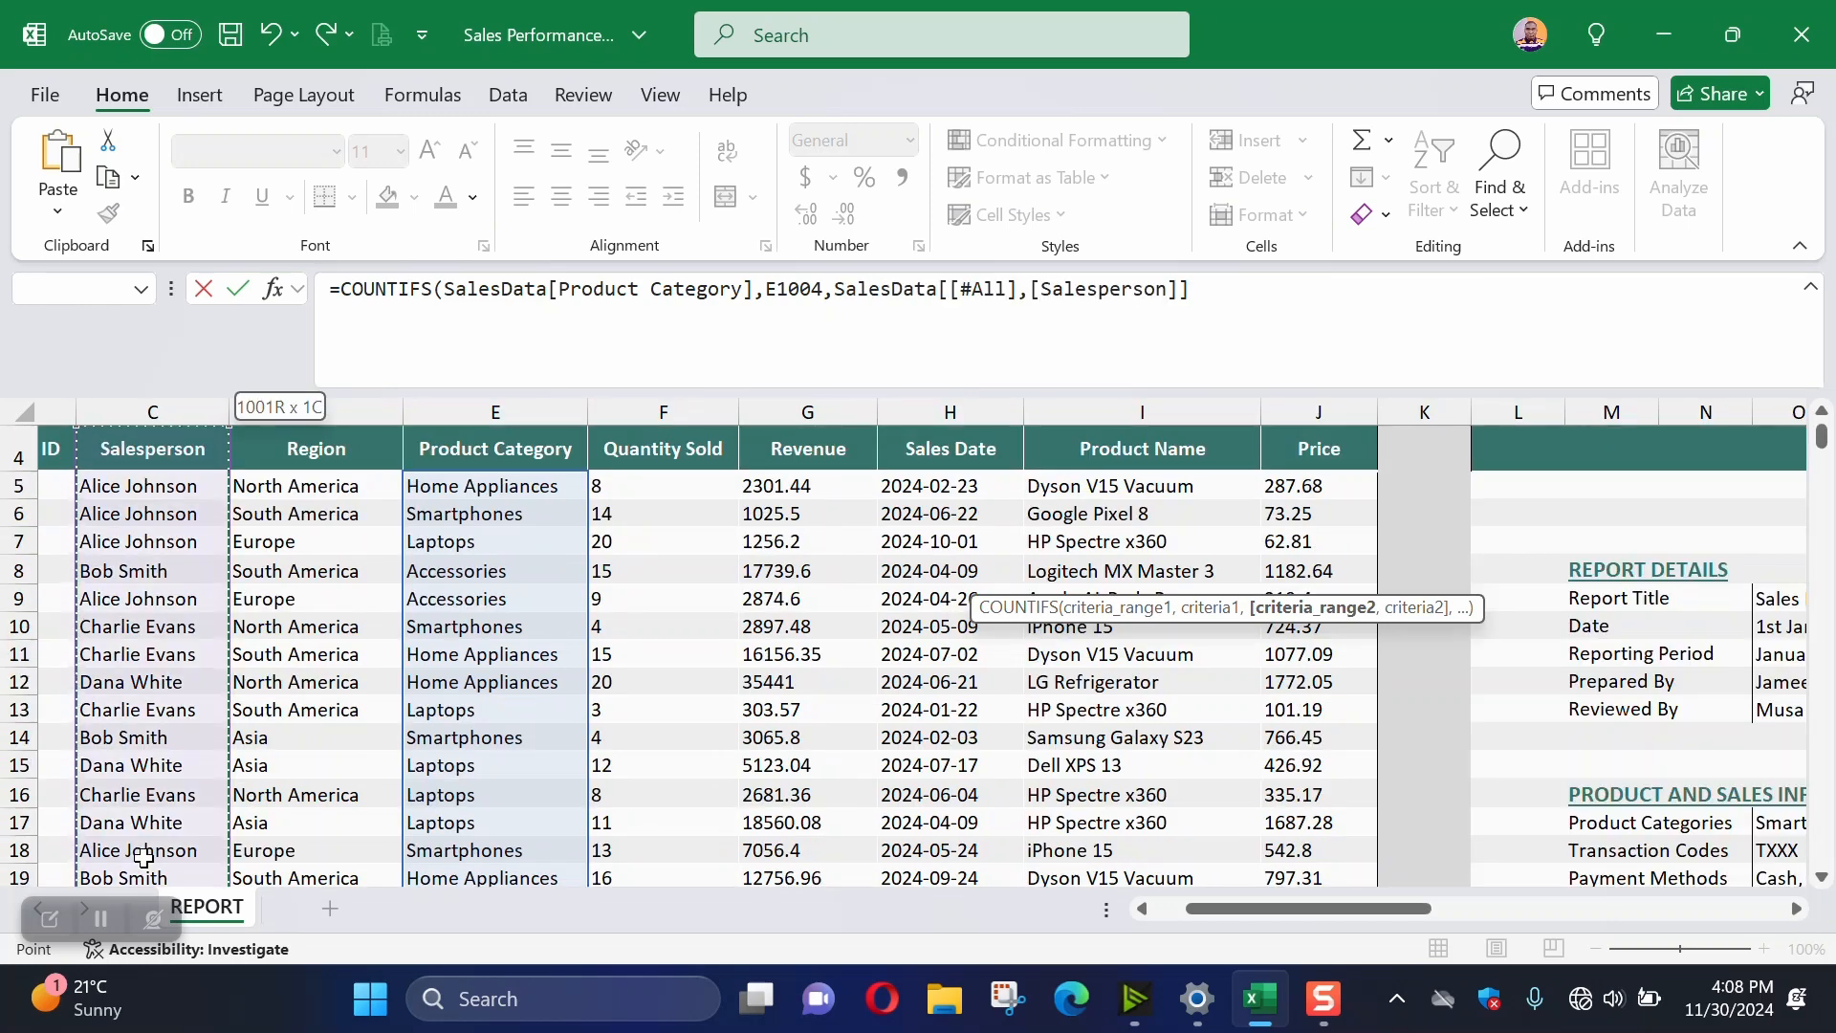
key(shift+Down)
text(,)
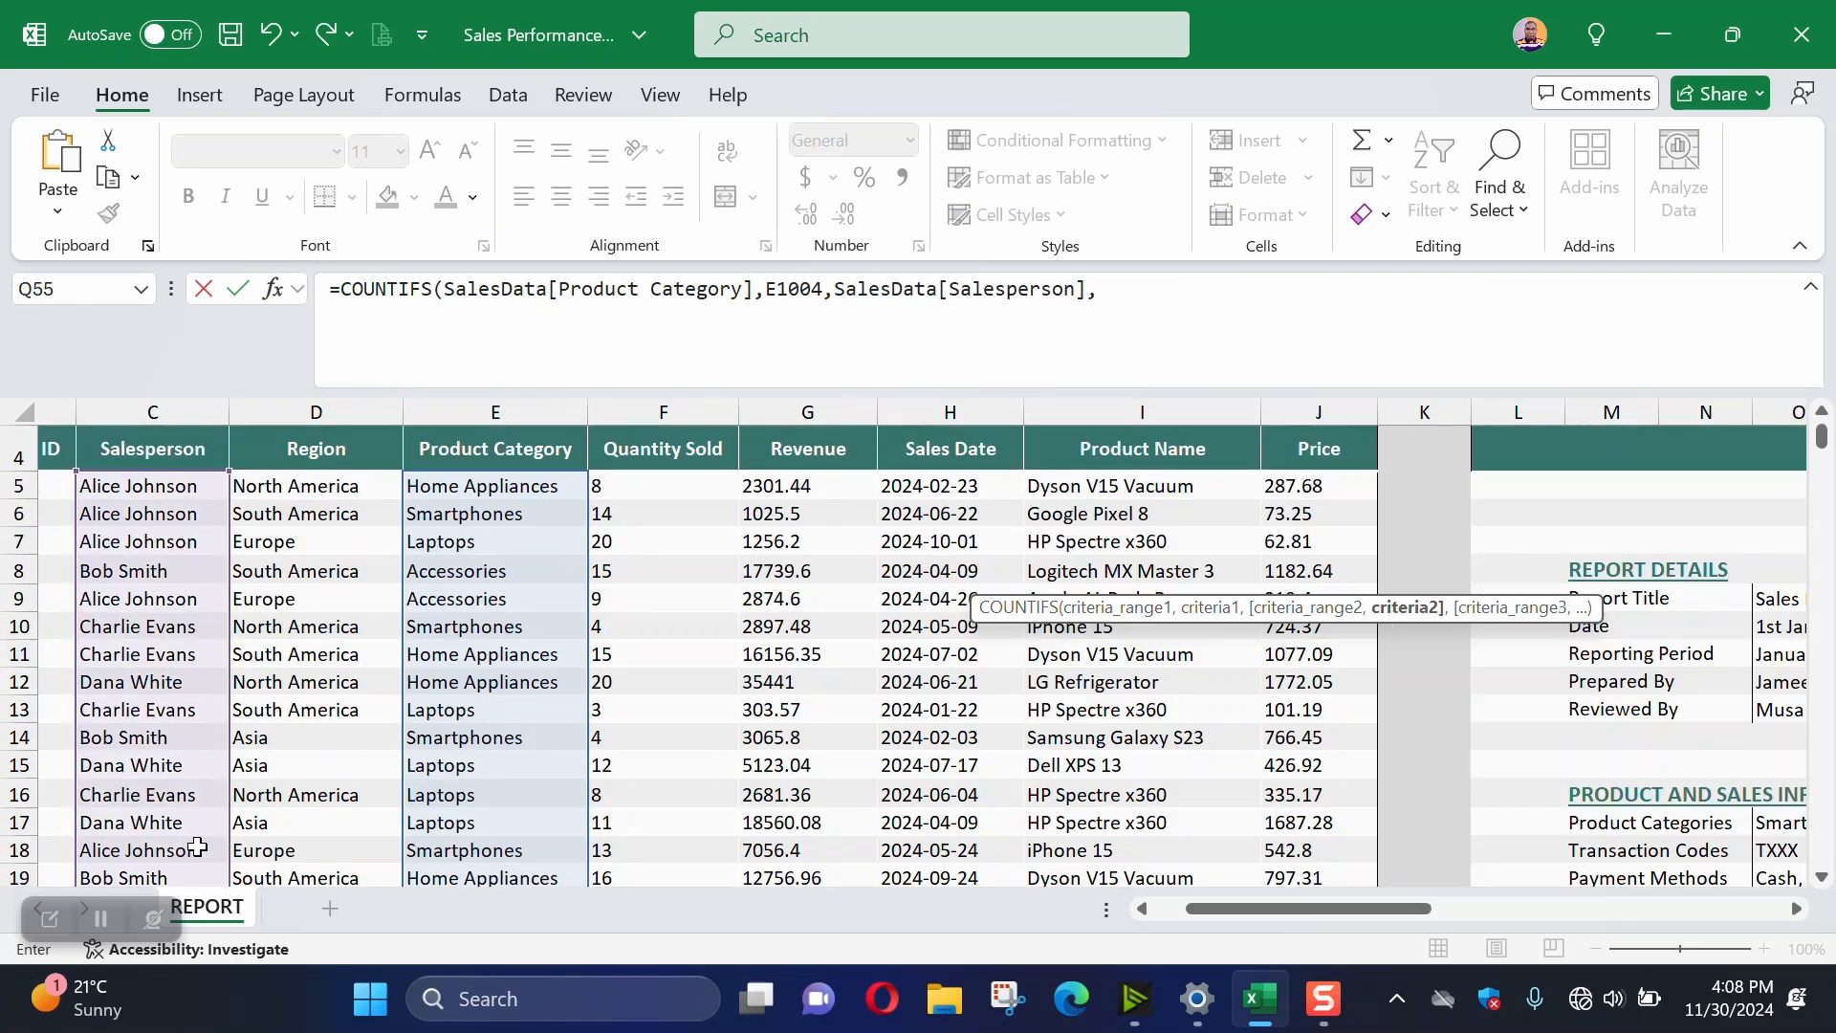
click(146, 484)
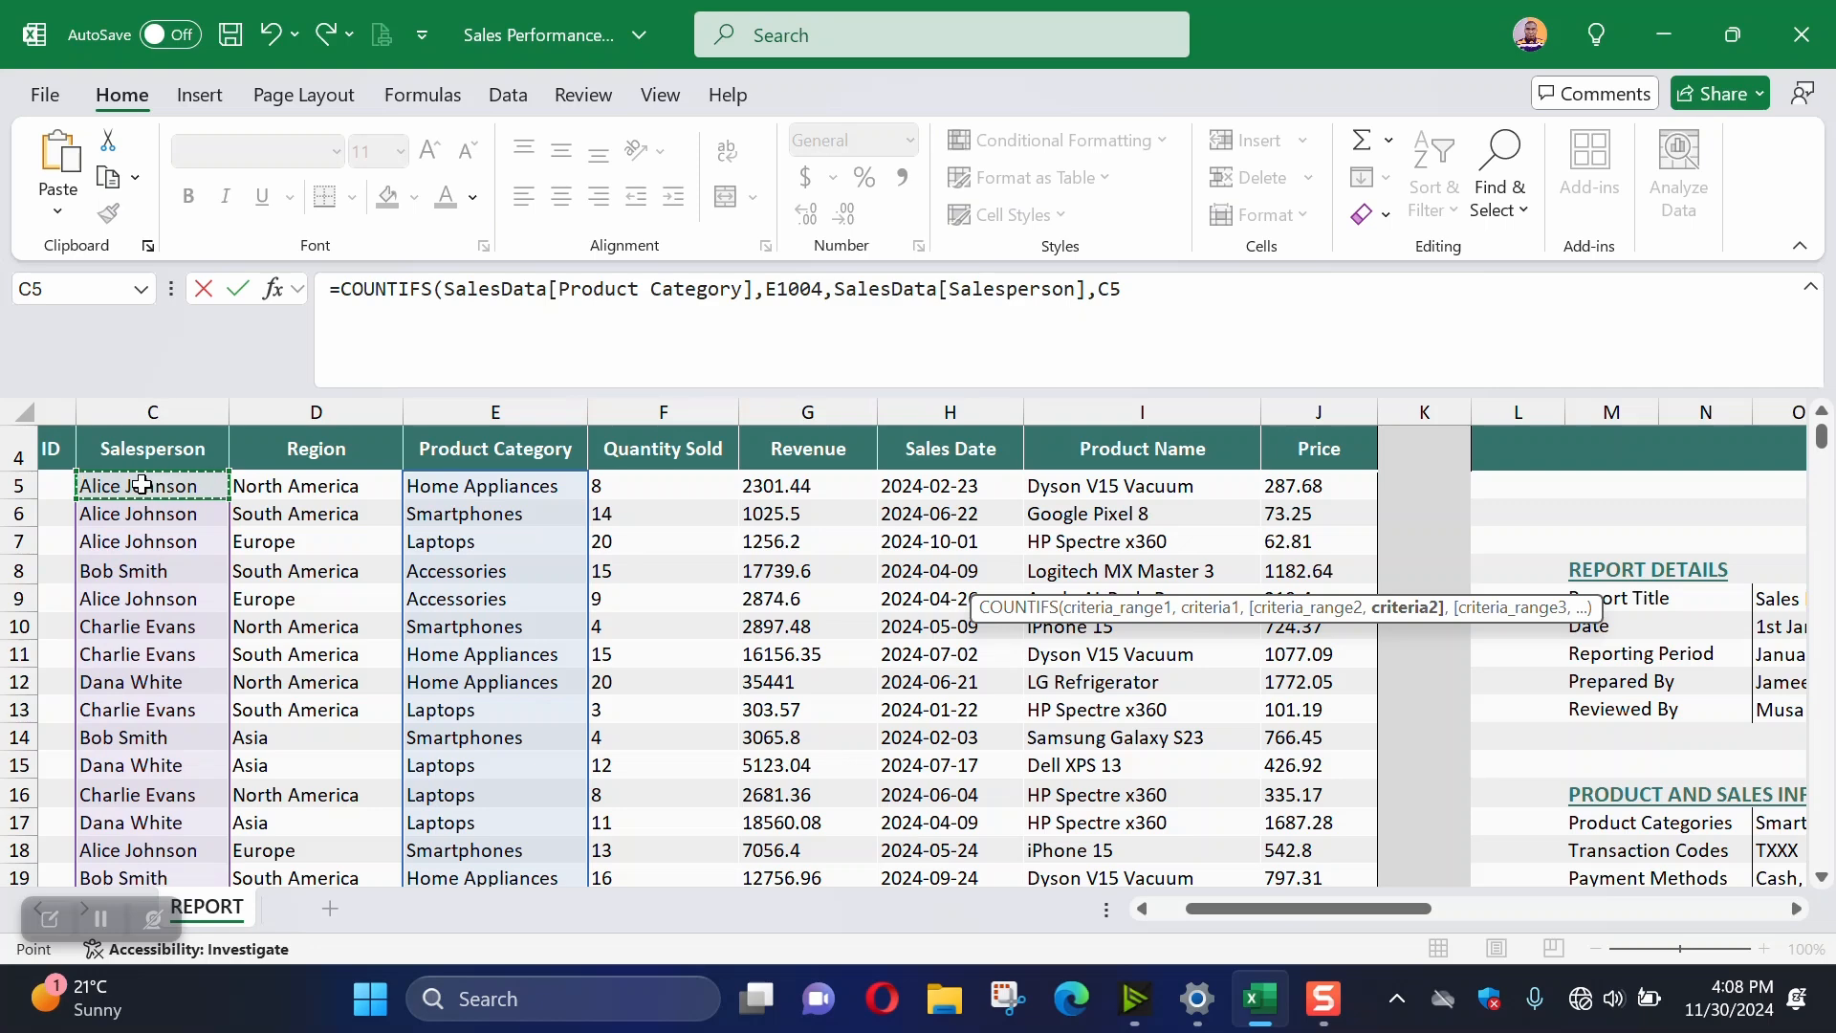
click(1146, 289)
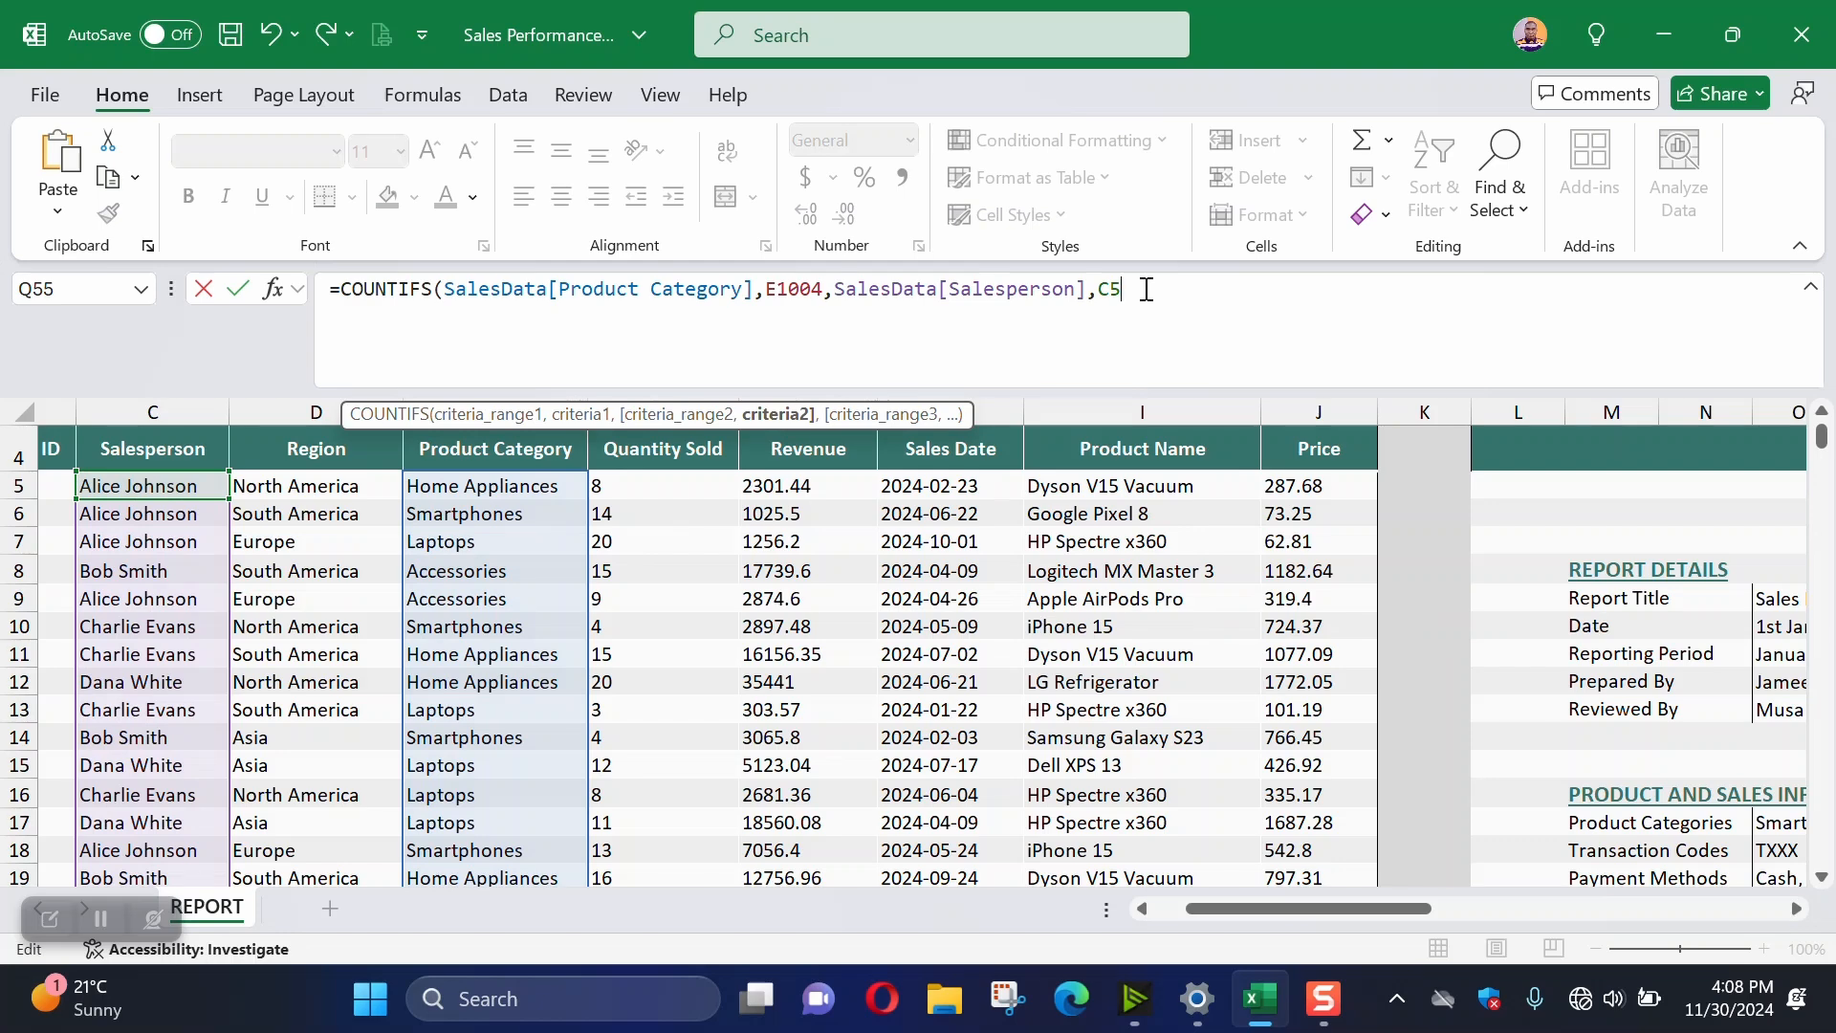
text())
drag(1165, 290, 339, 279)
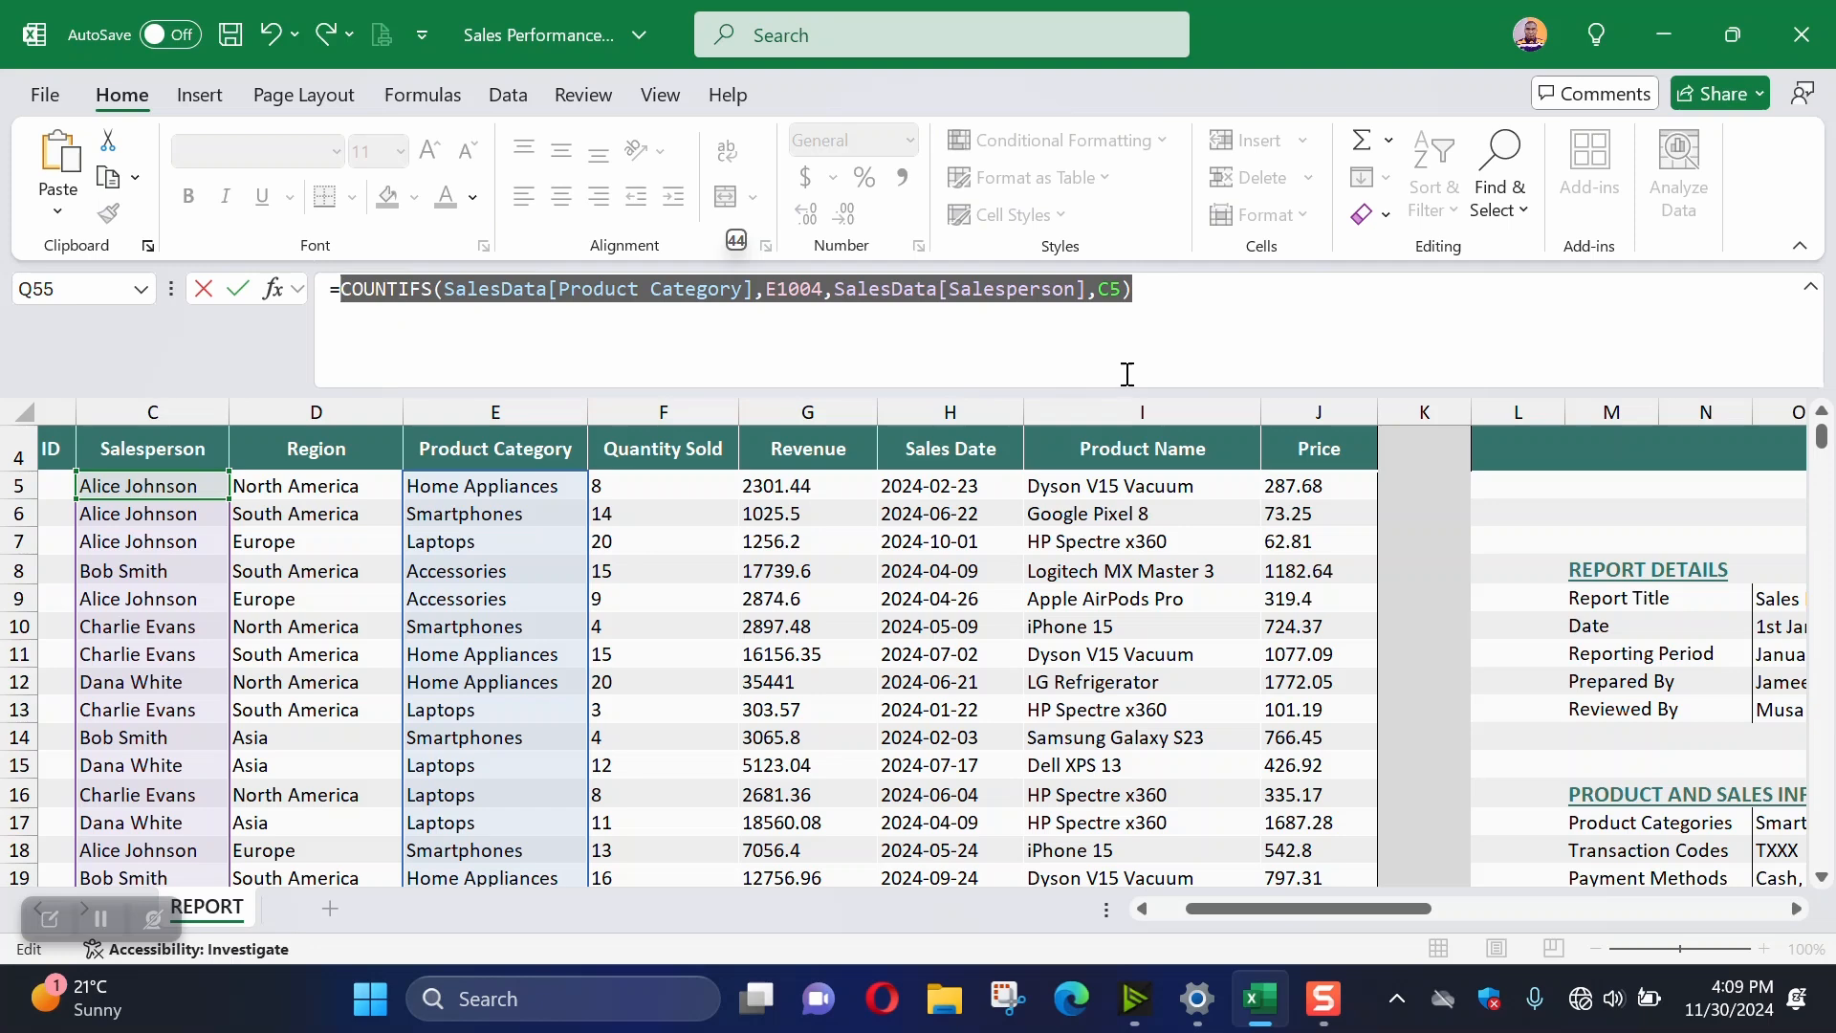
Append a second COUNTIFS to the Q55 formula with SalesData[Product Category] as criteria range and the Laptops cell E994 as criterion
click(1163, 281)
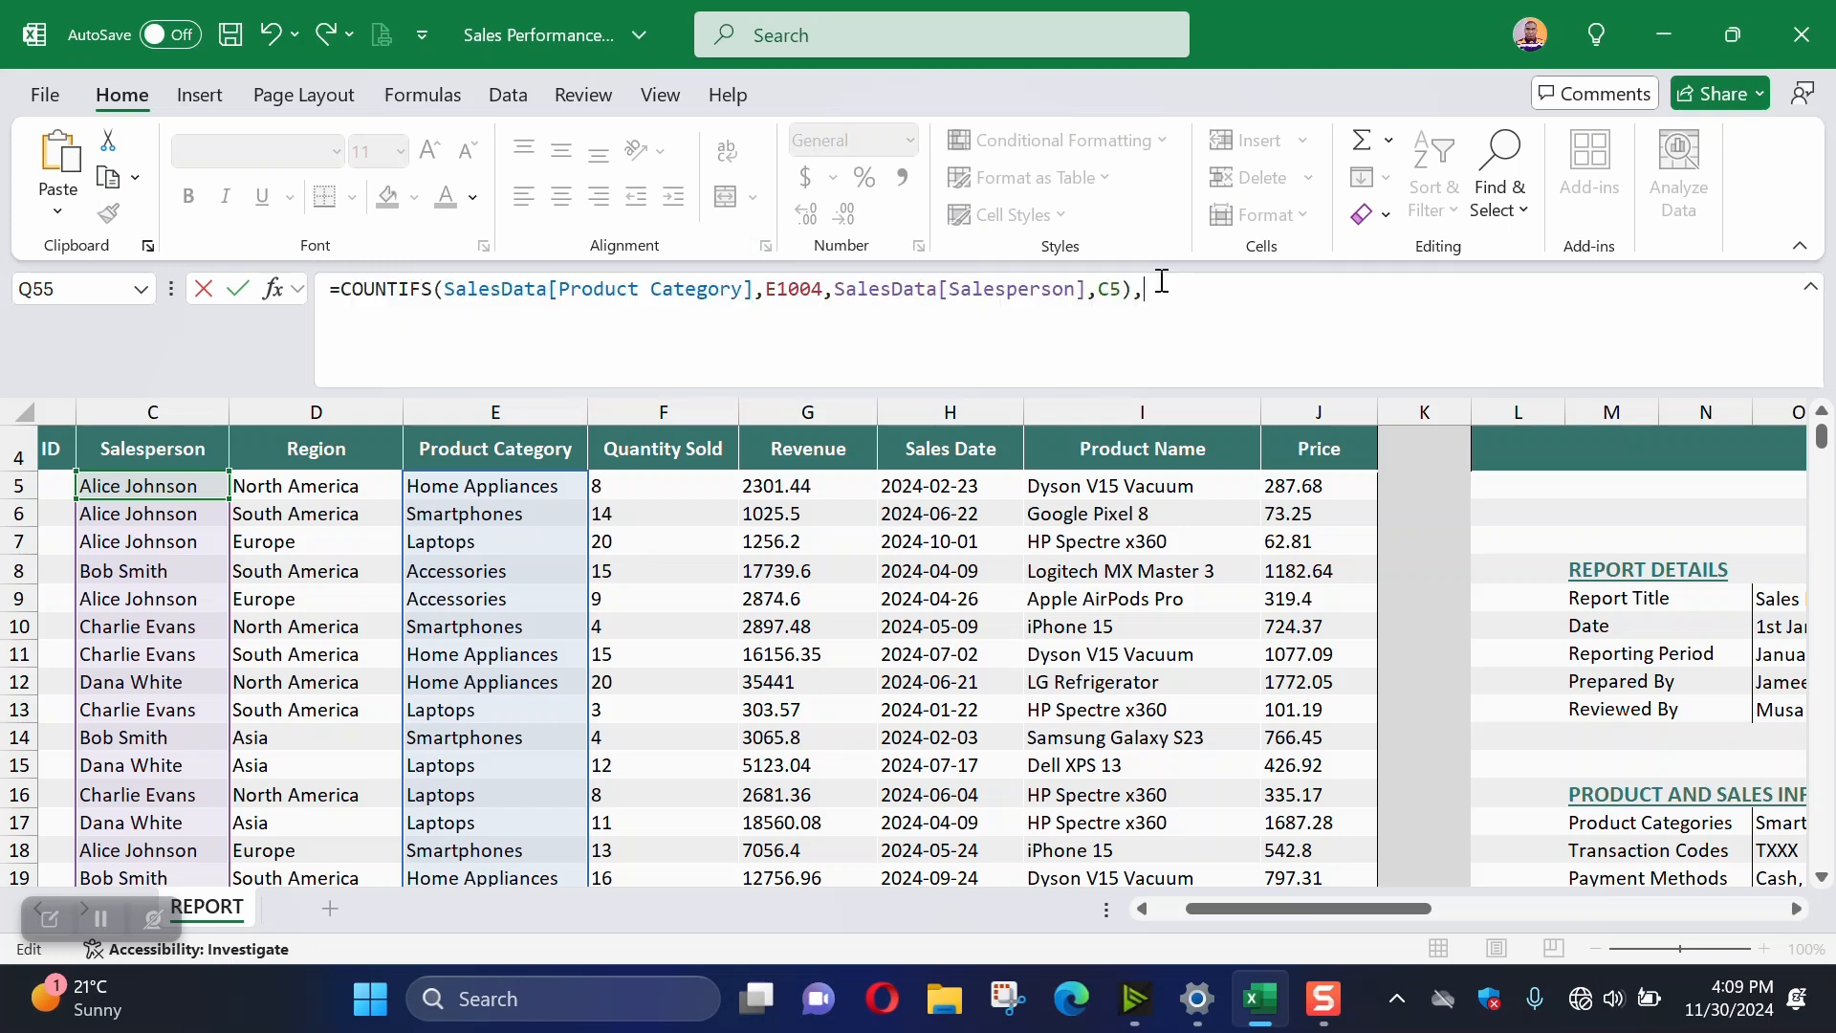
text(COUN)
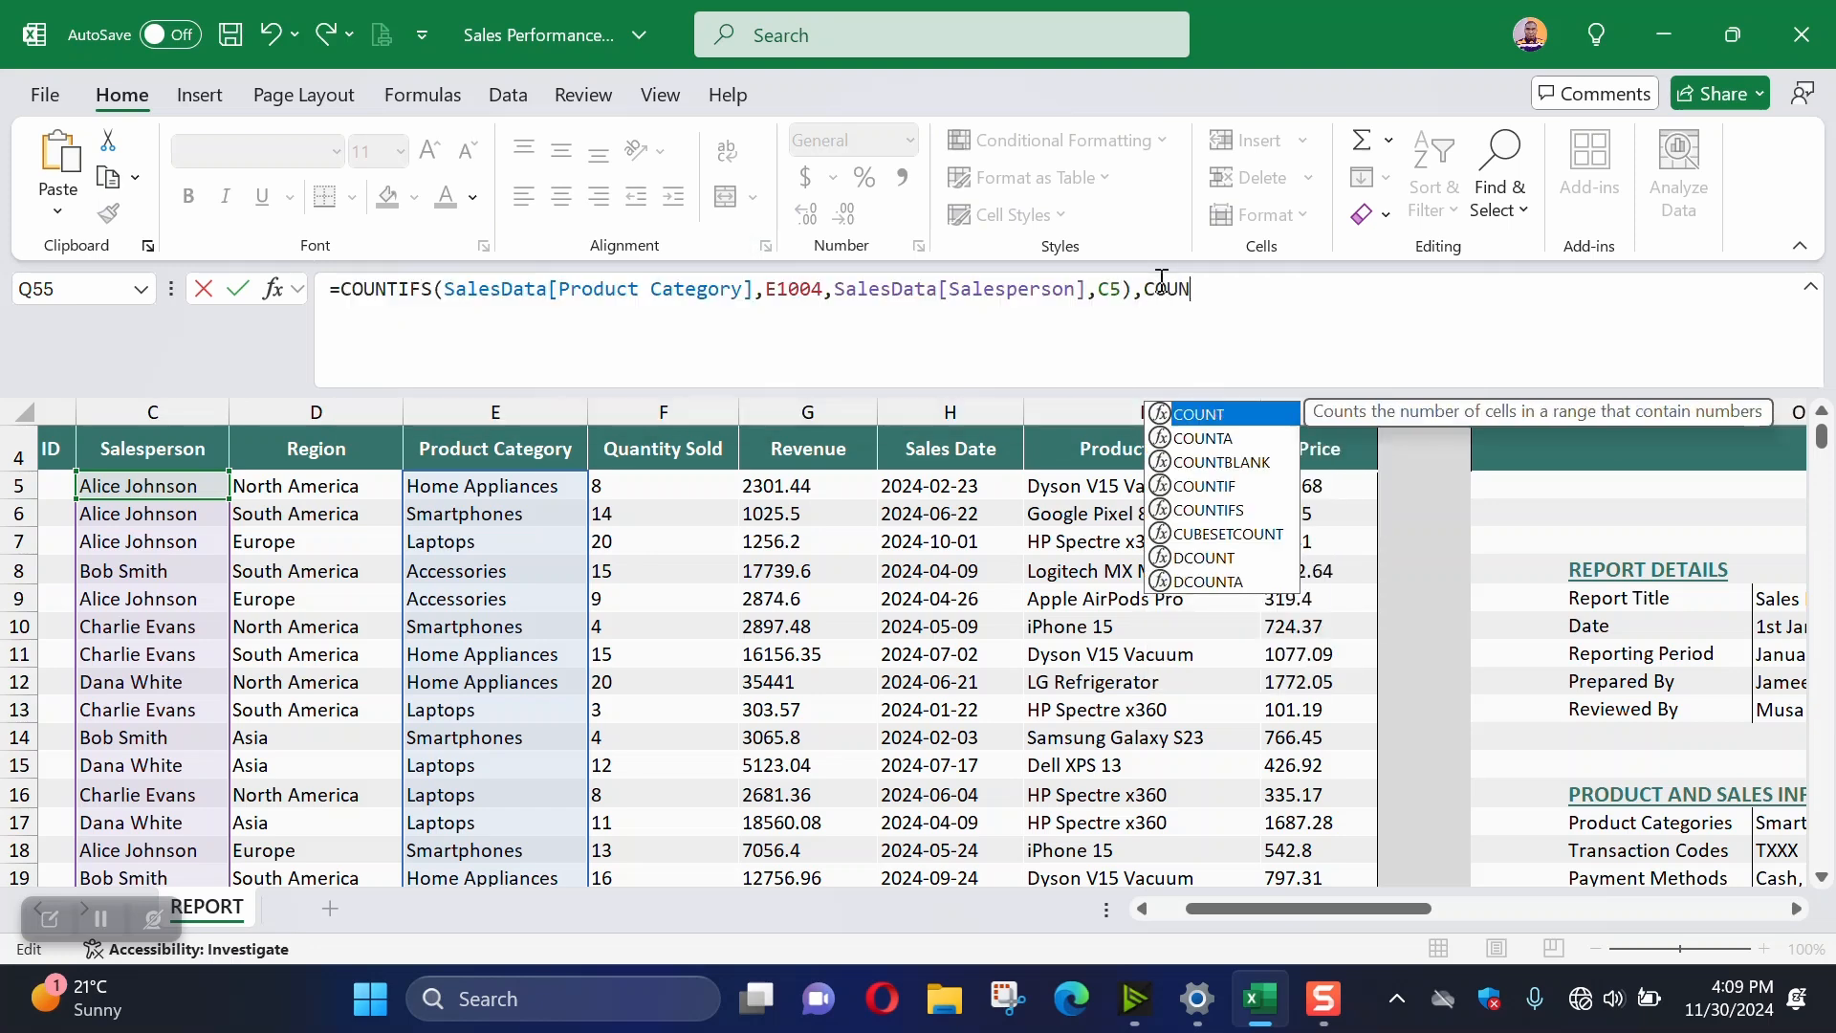
text(I)
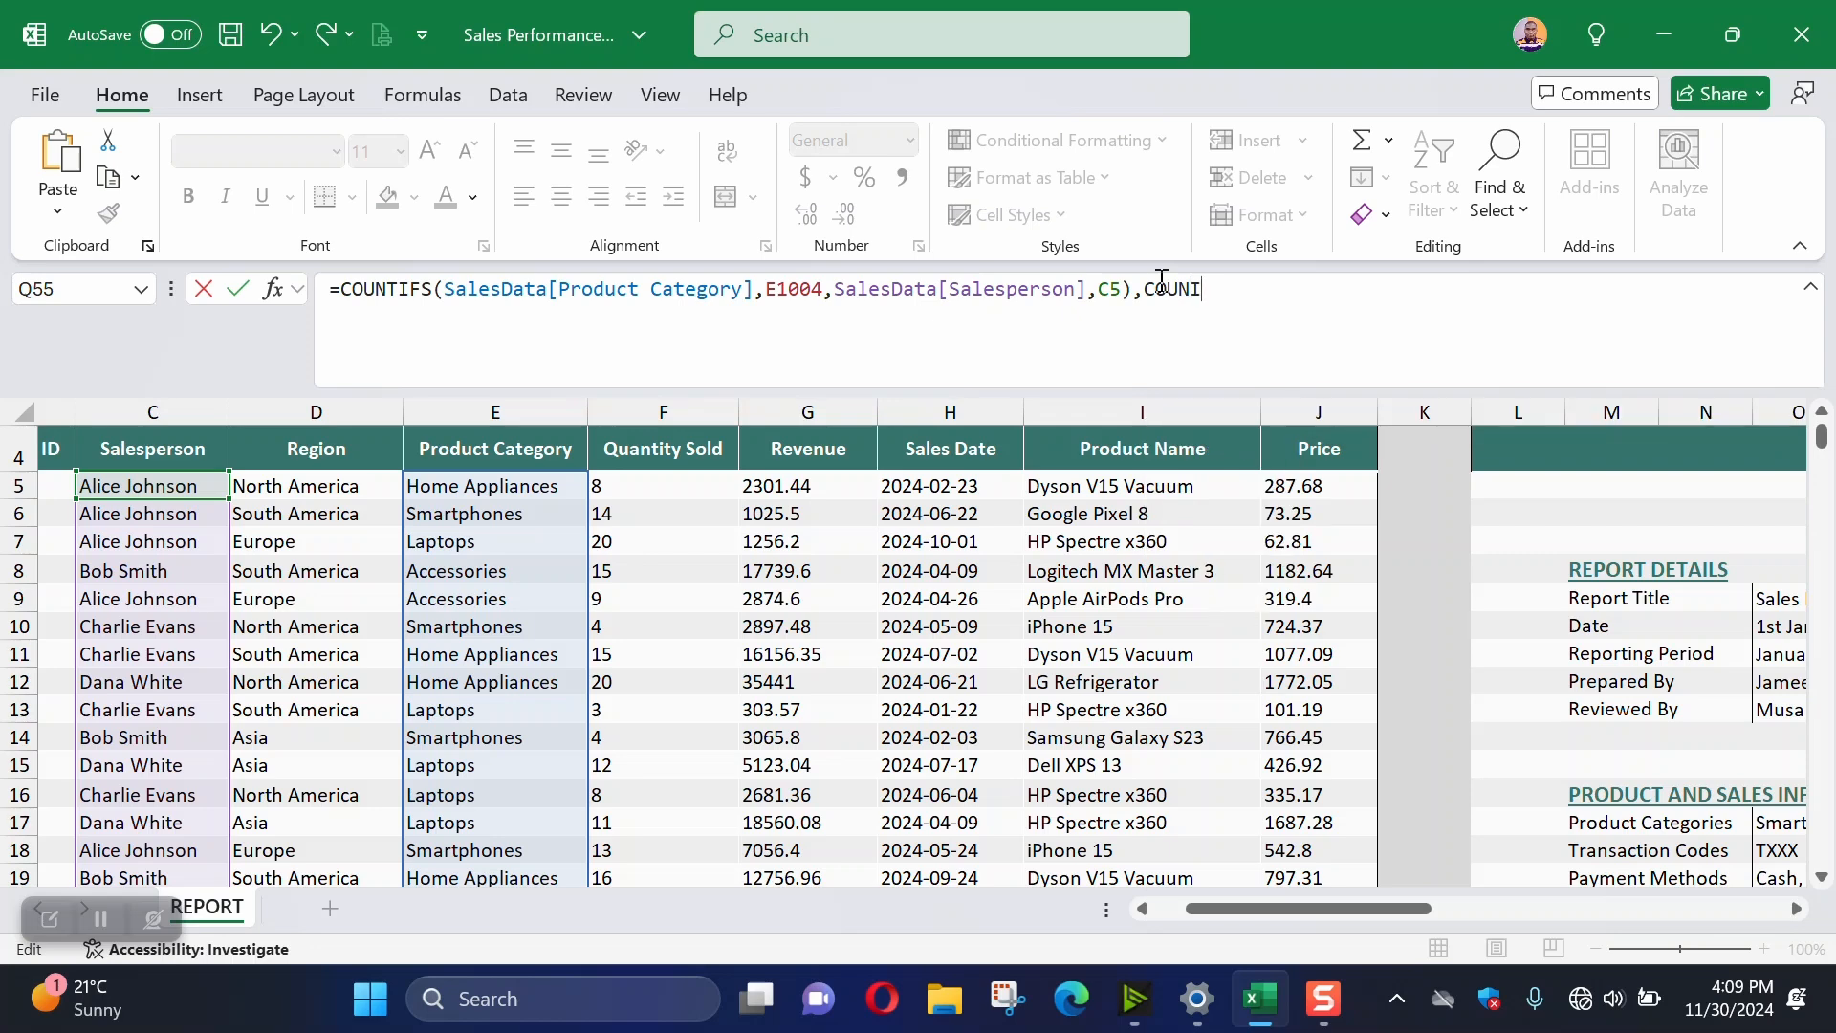
key(BackSpace)
text(TIFS()
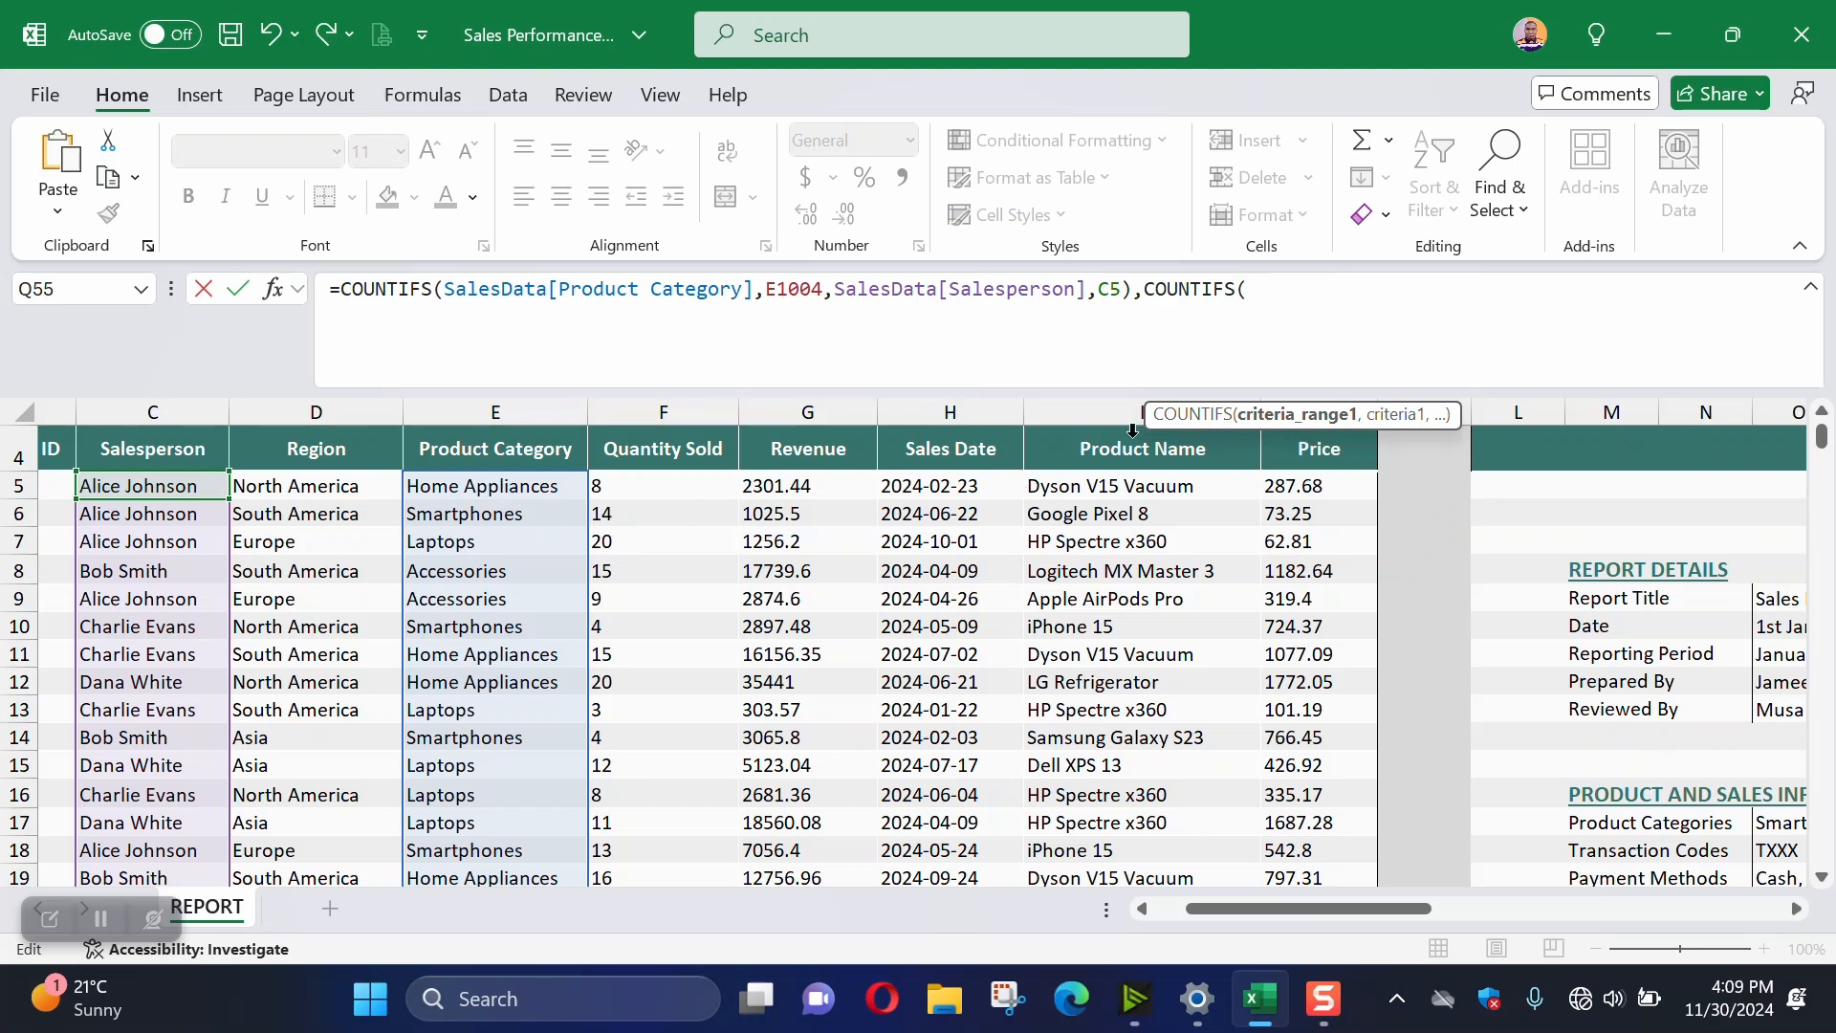
click(521, 489)
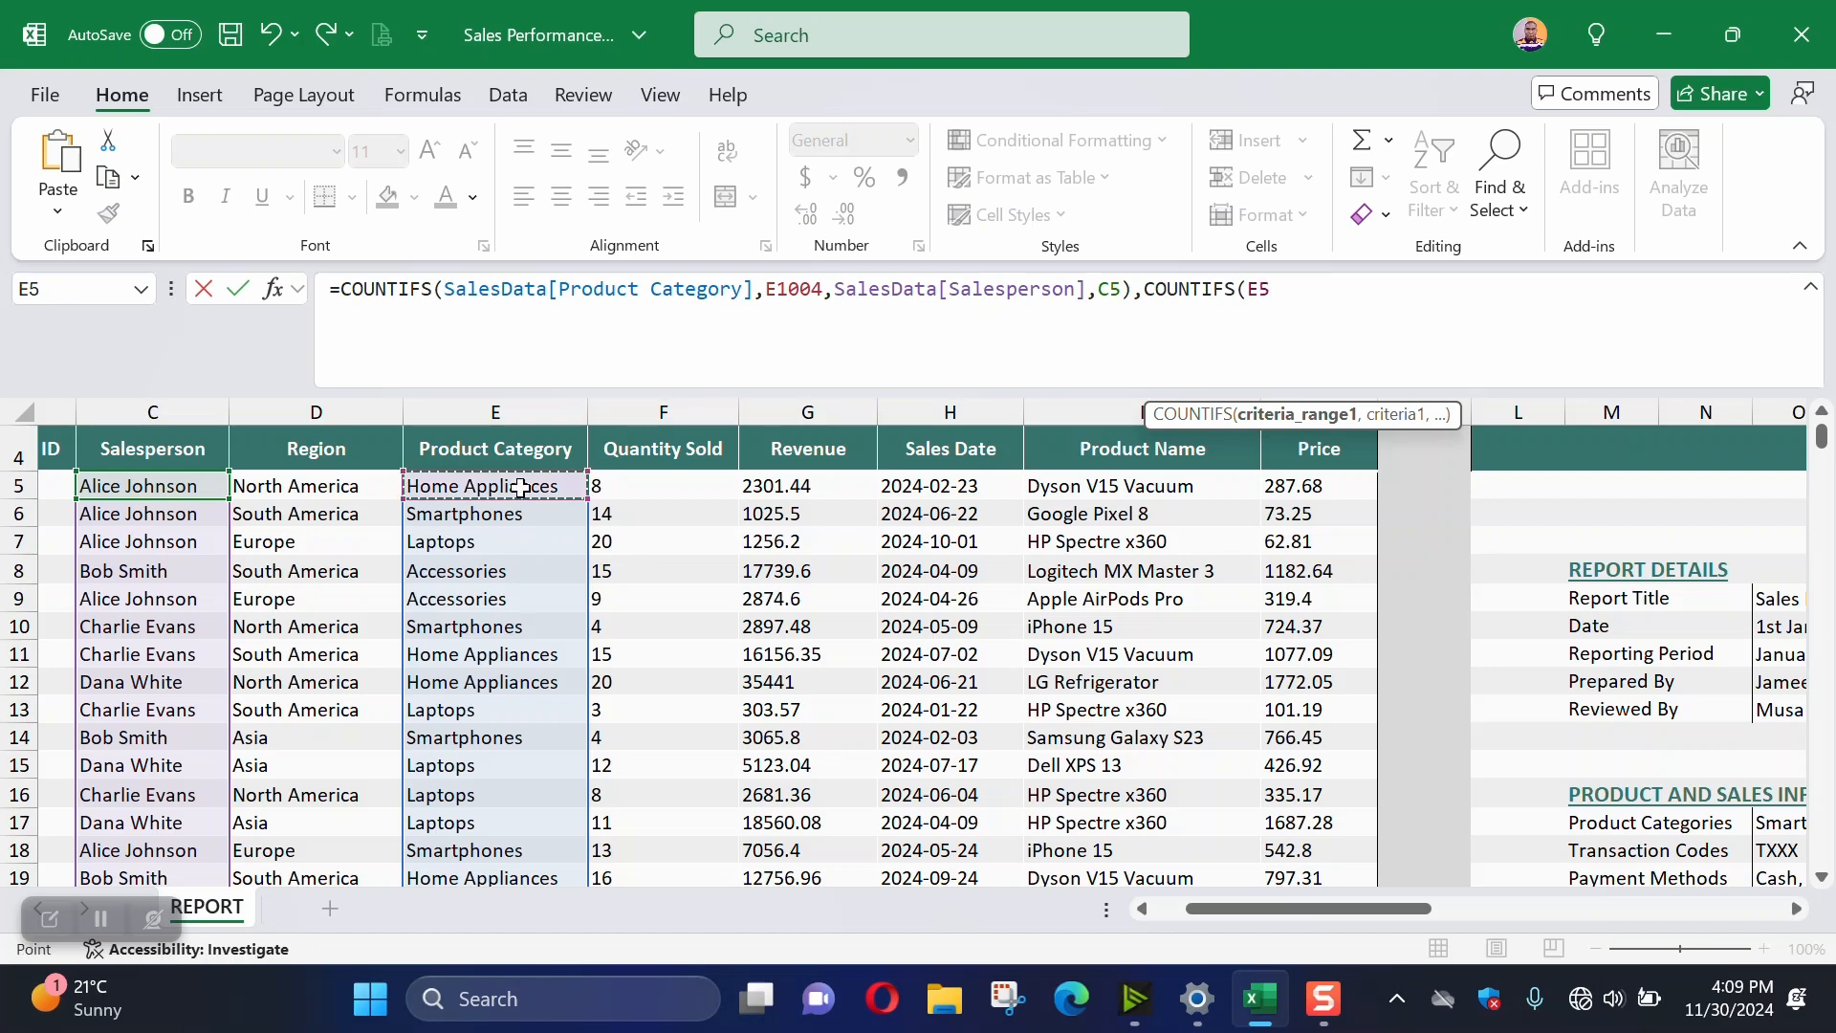
key(ctrl+shift+Down)
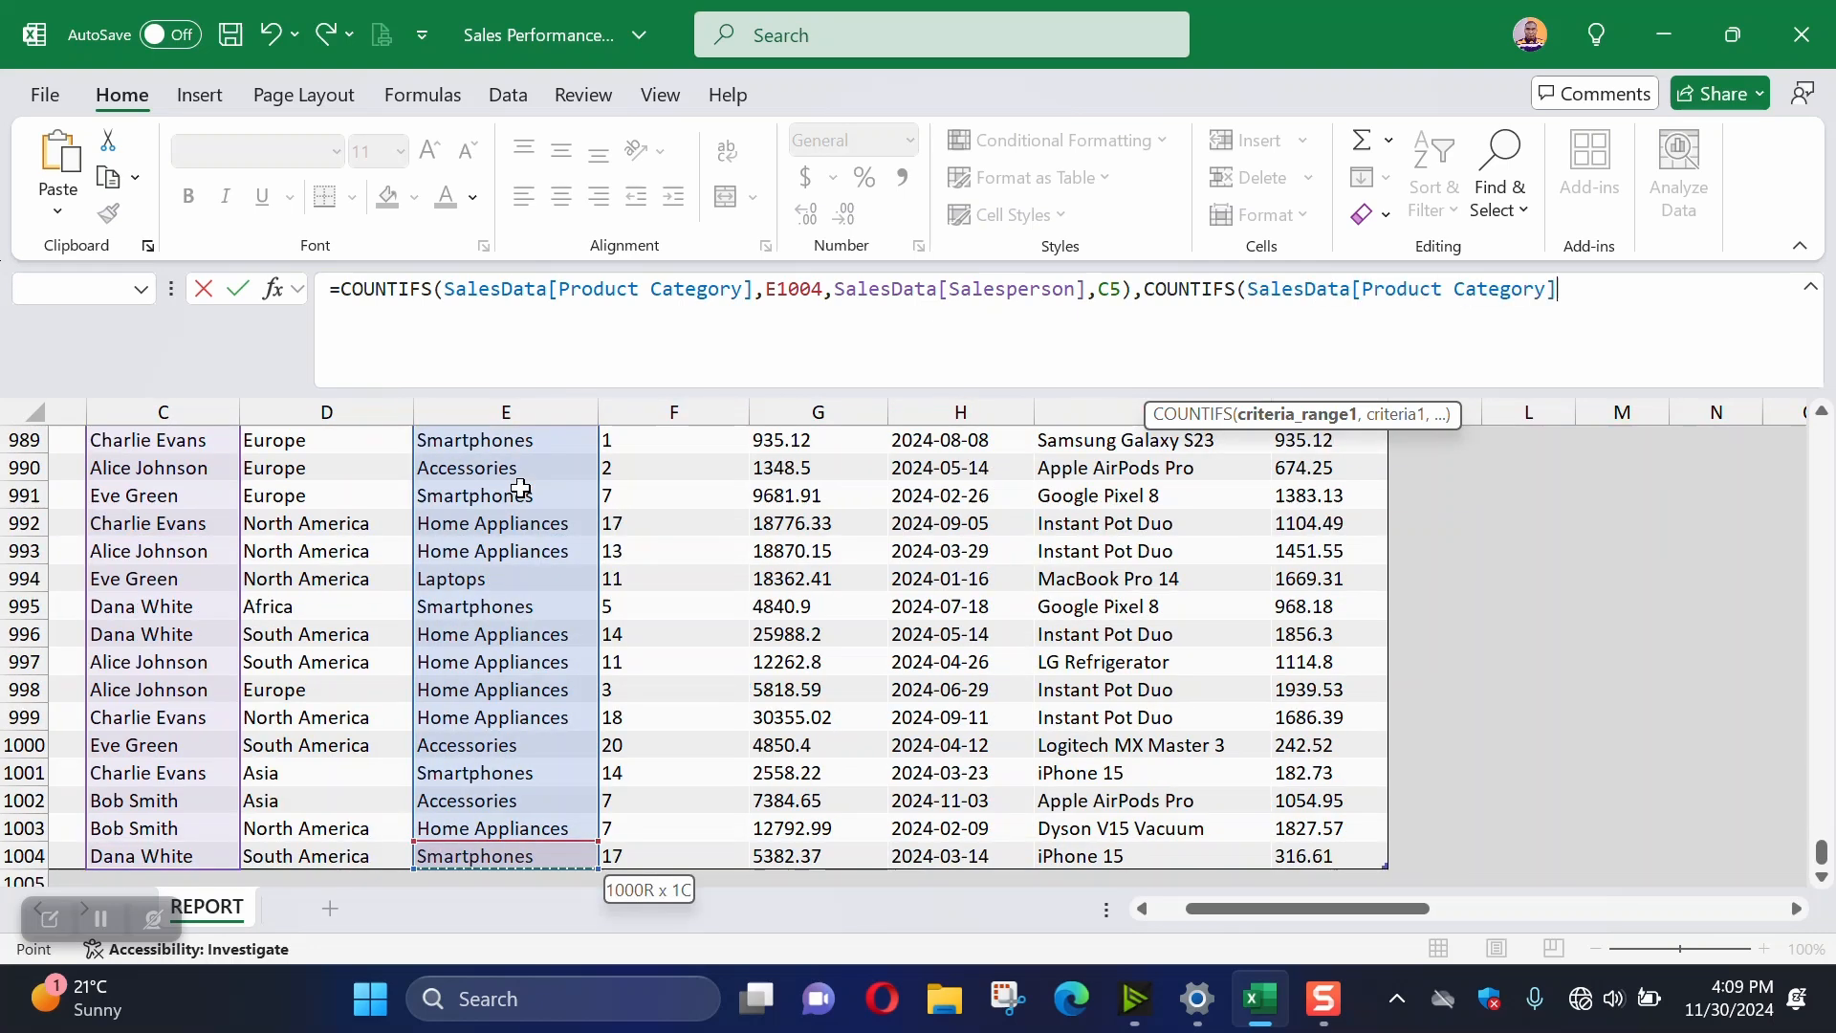
text(,)
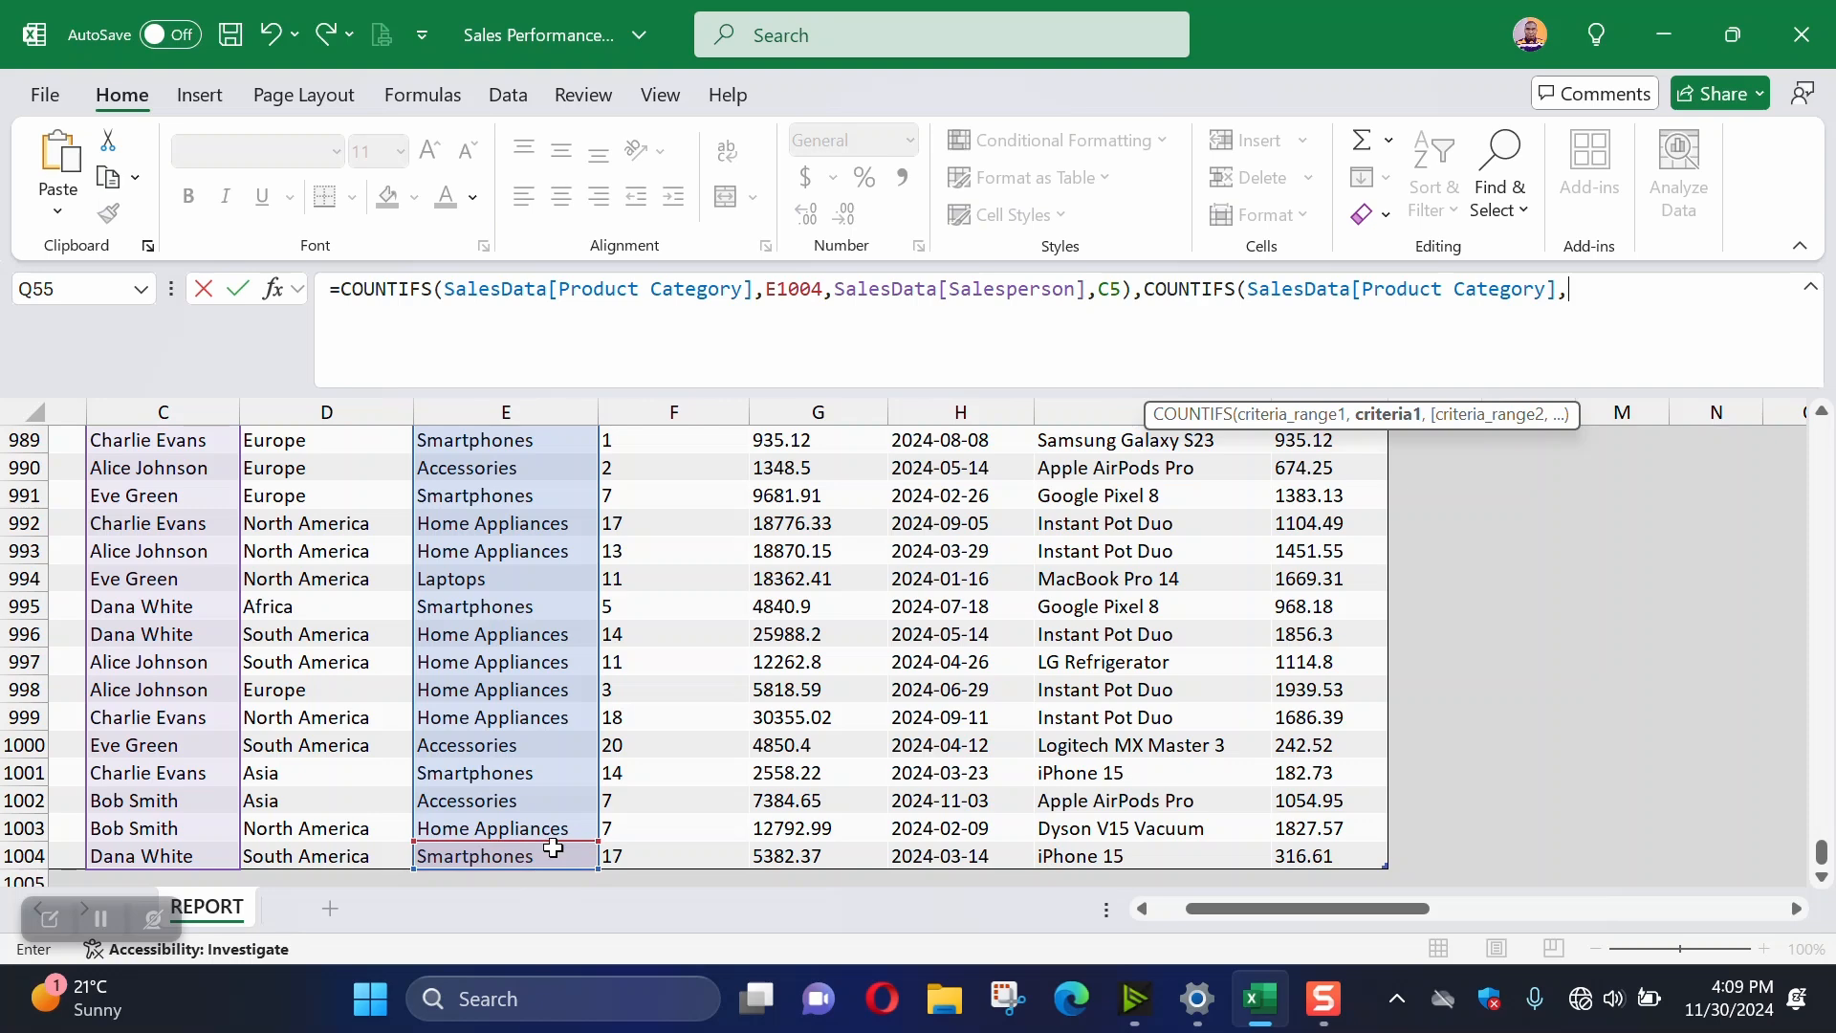
click(467, 582)
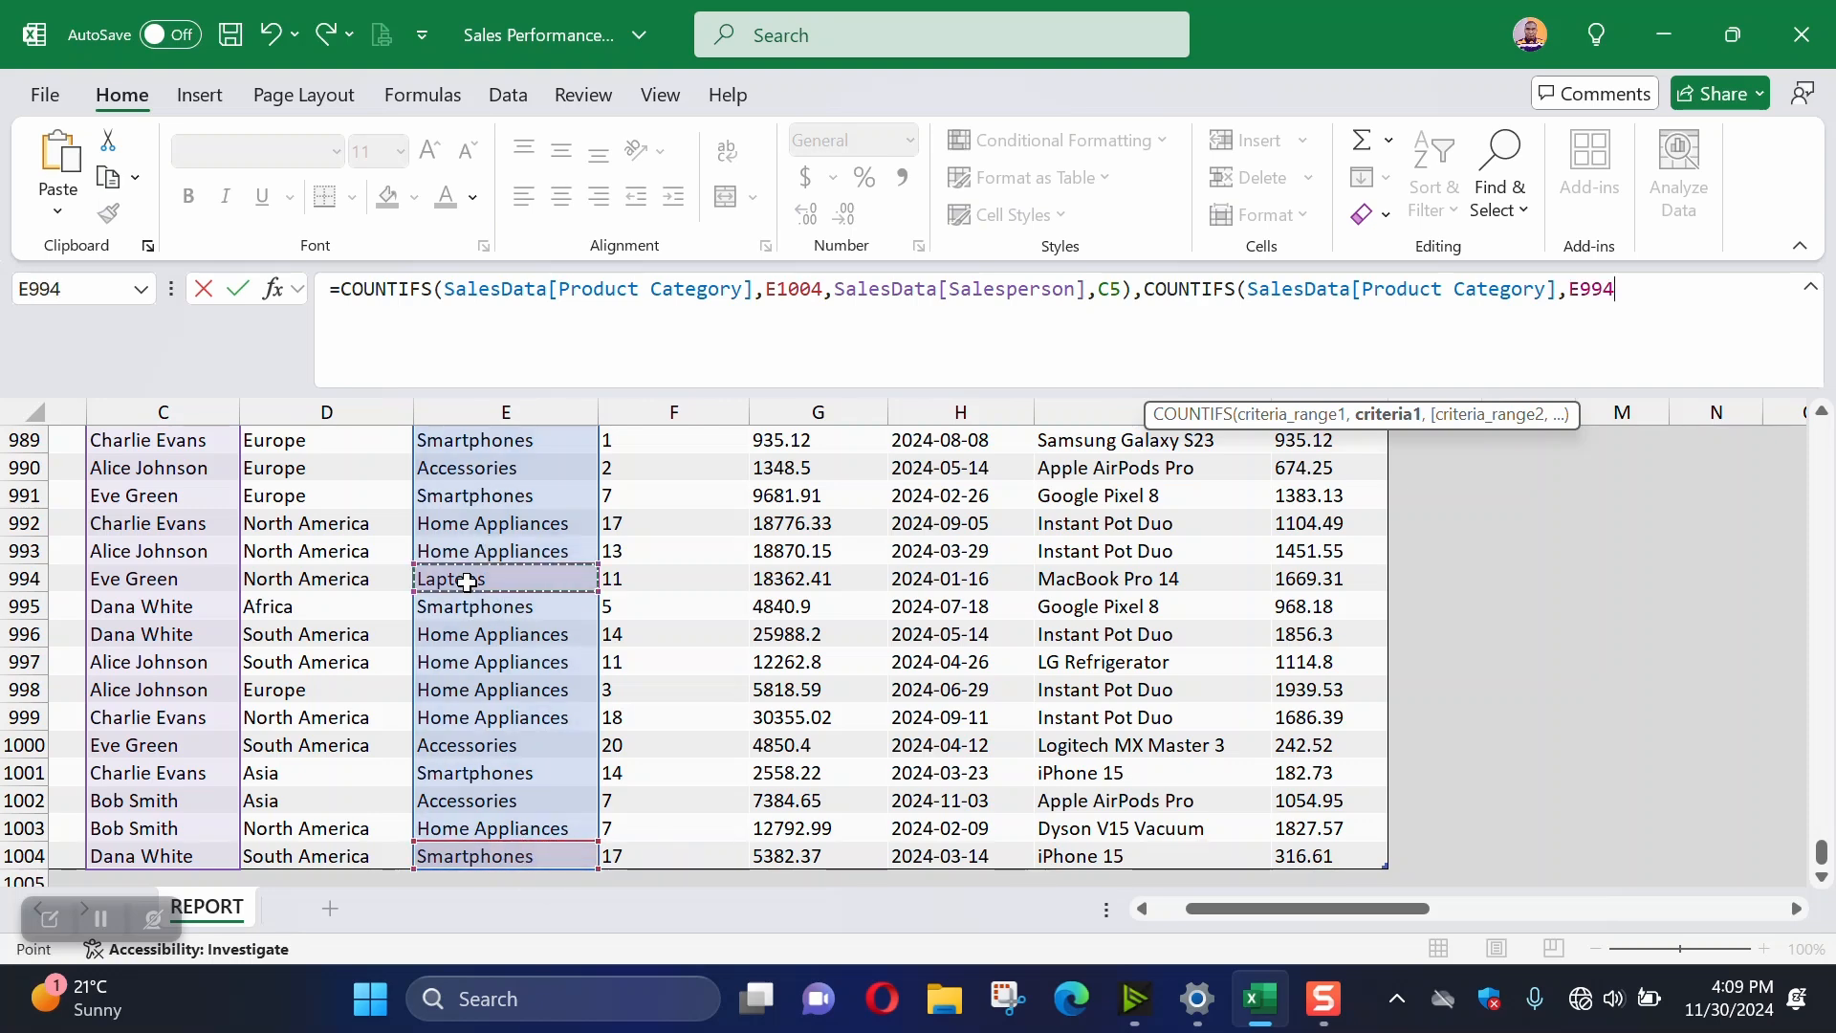
text(,)
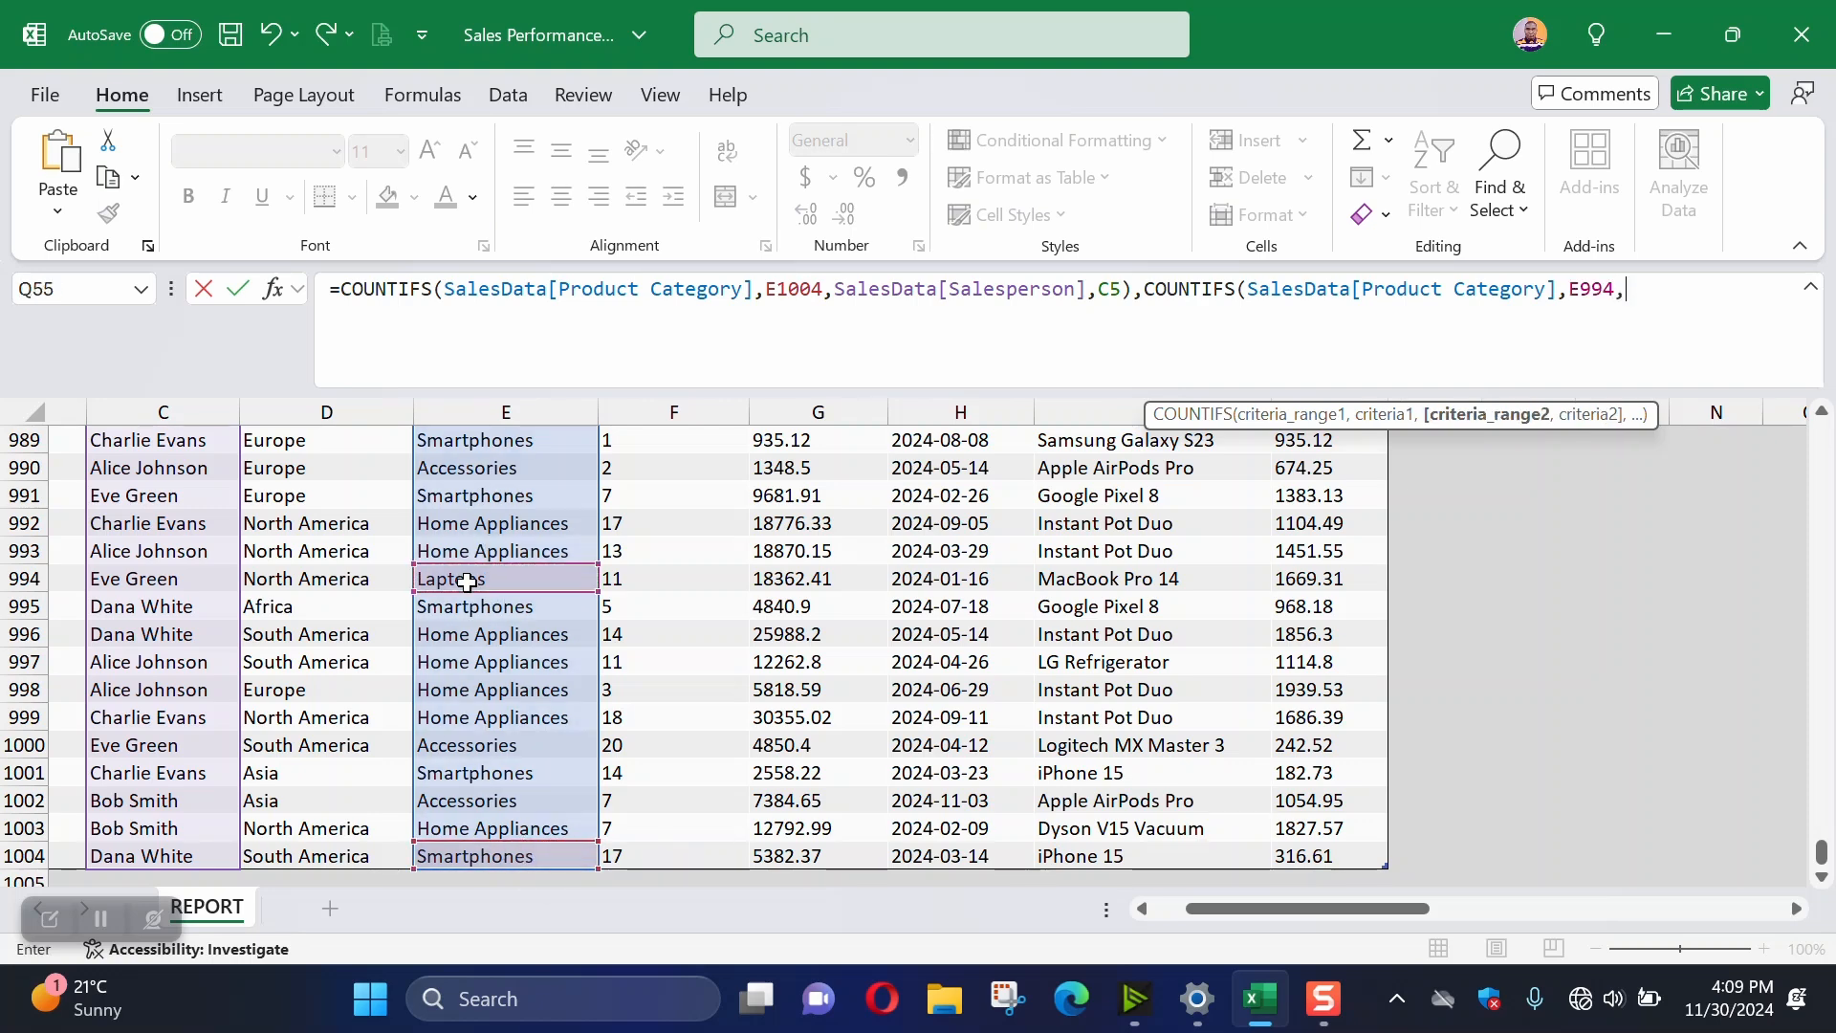
Complete the second COUNTIFS with SalesData[Salesperson] as the second criteria range and cell C5 as its criterion, and close it
click(139, 858)
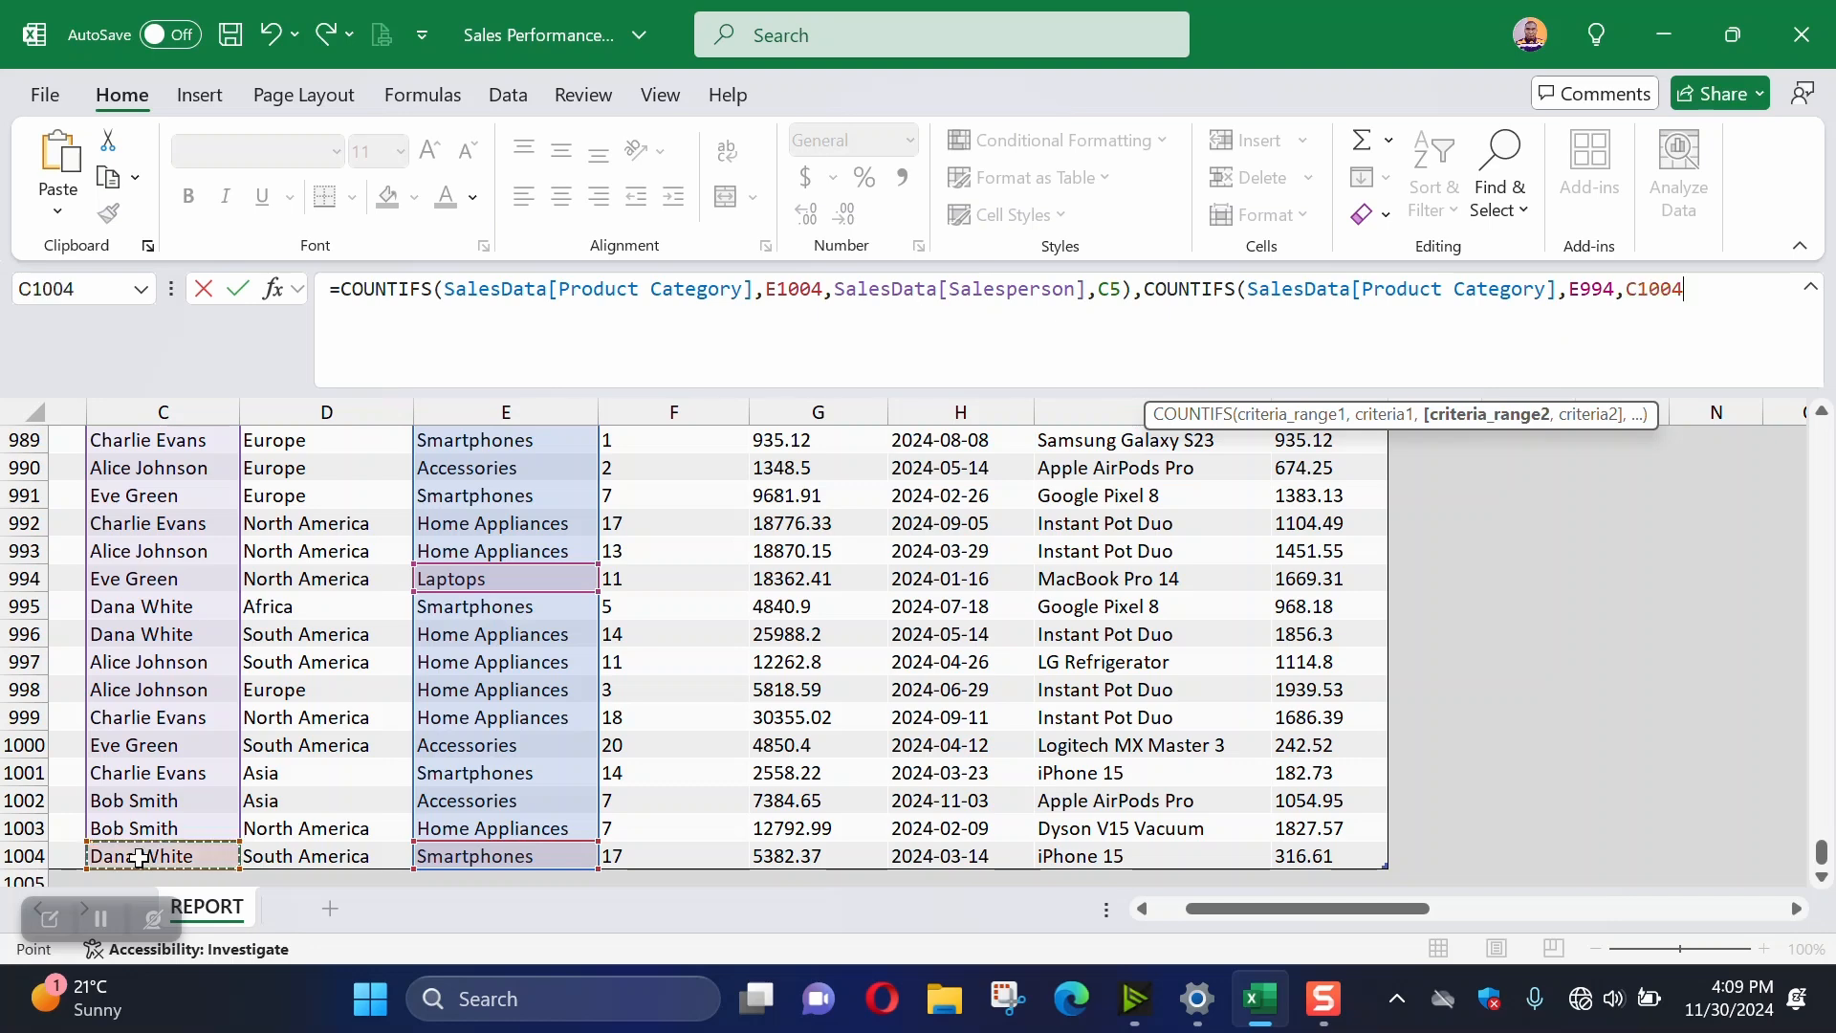
key(ctrl+shift+Up)
key(shift+Down)
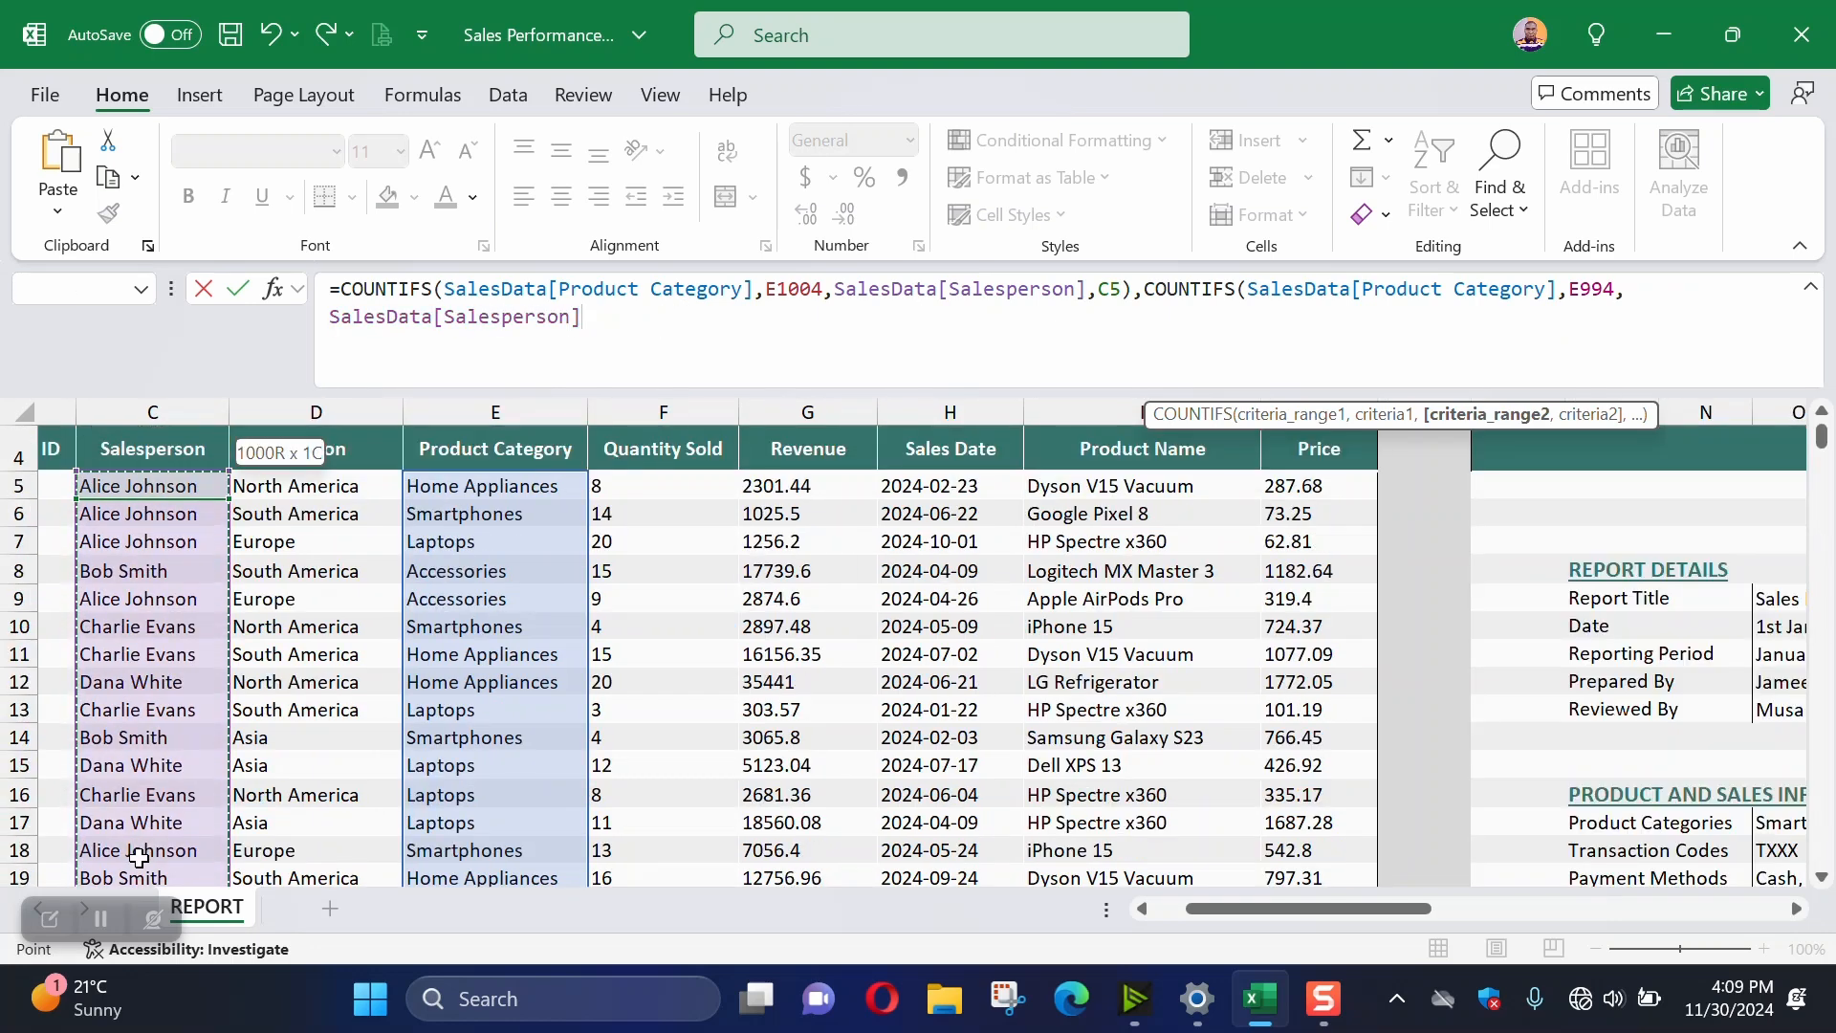
text(,)
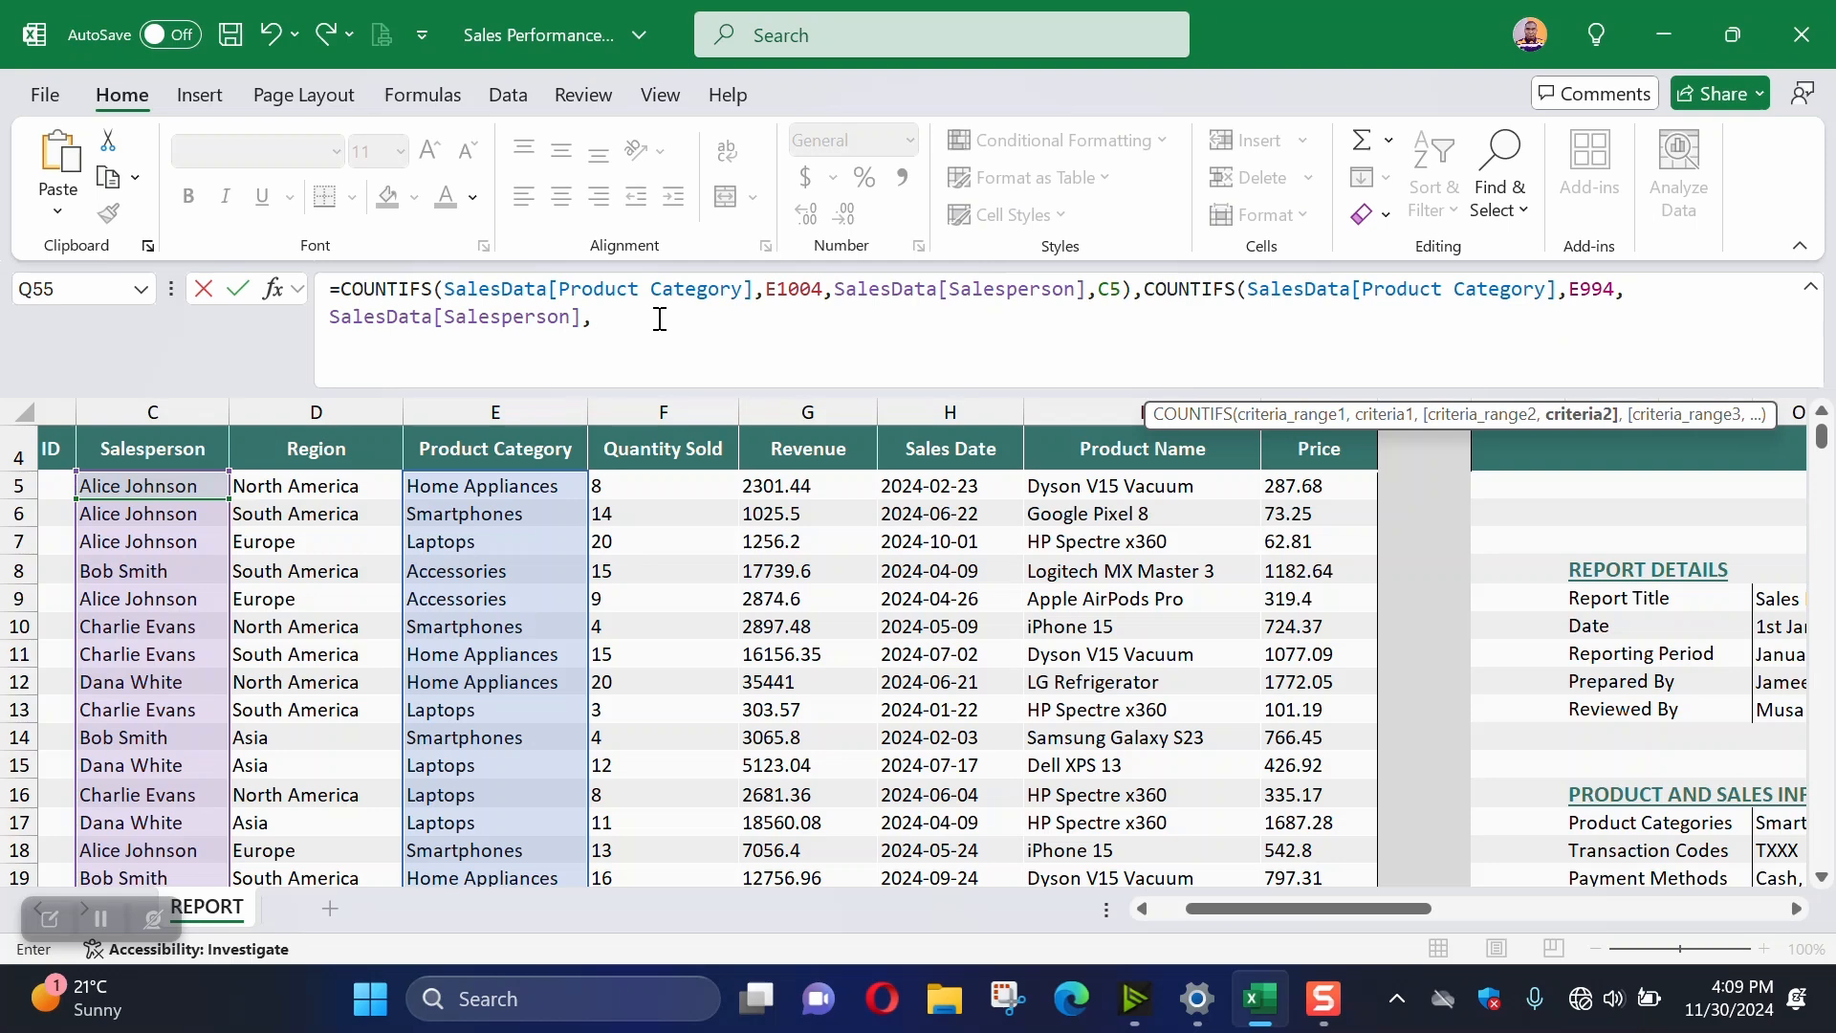
click(146, 491)
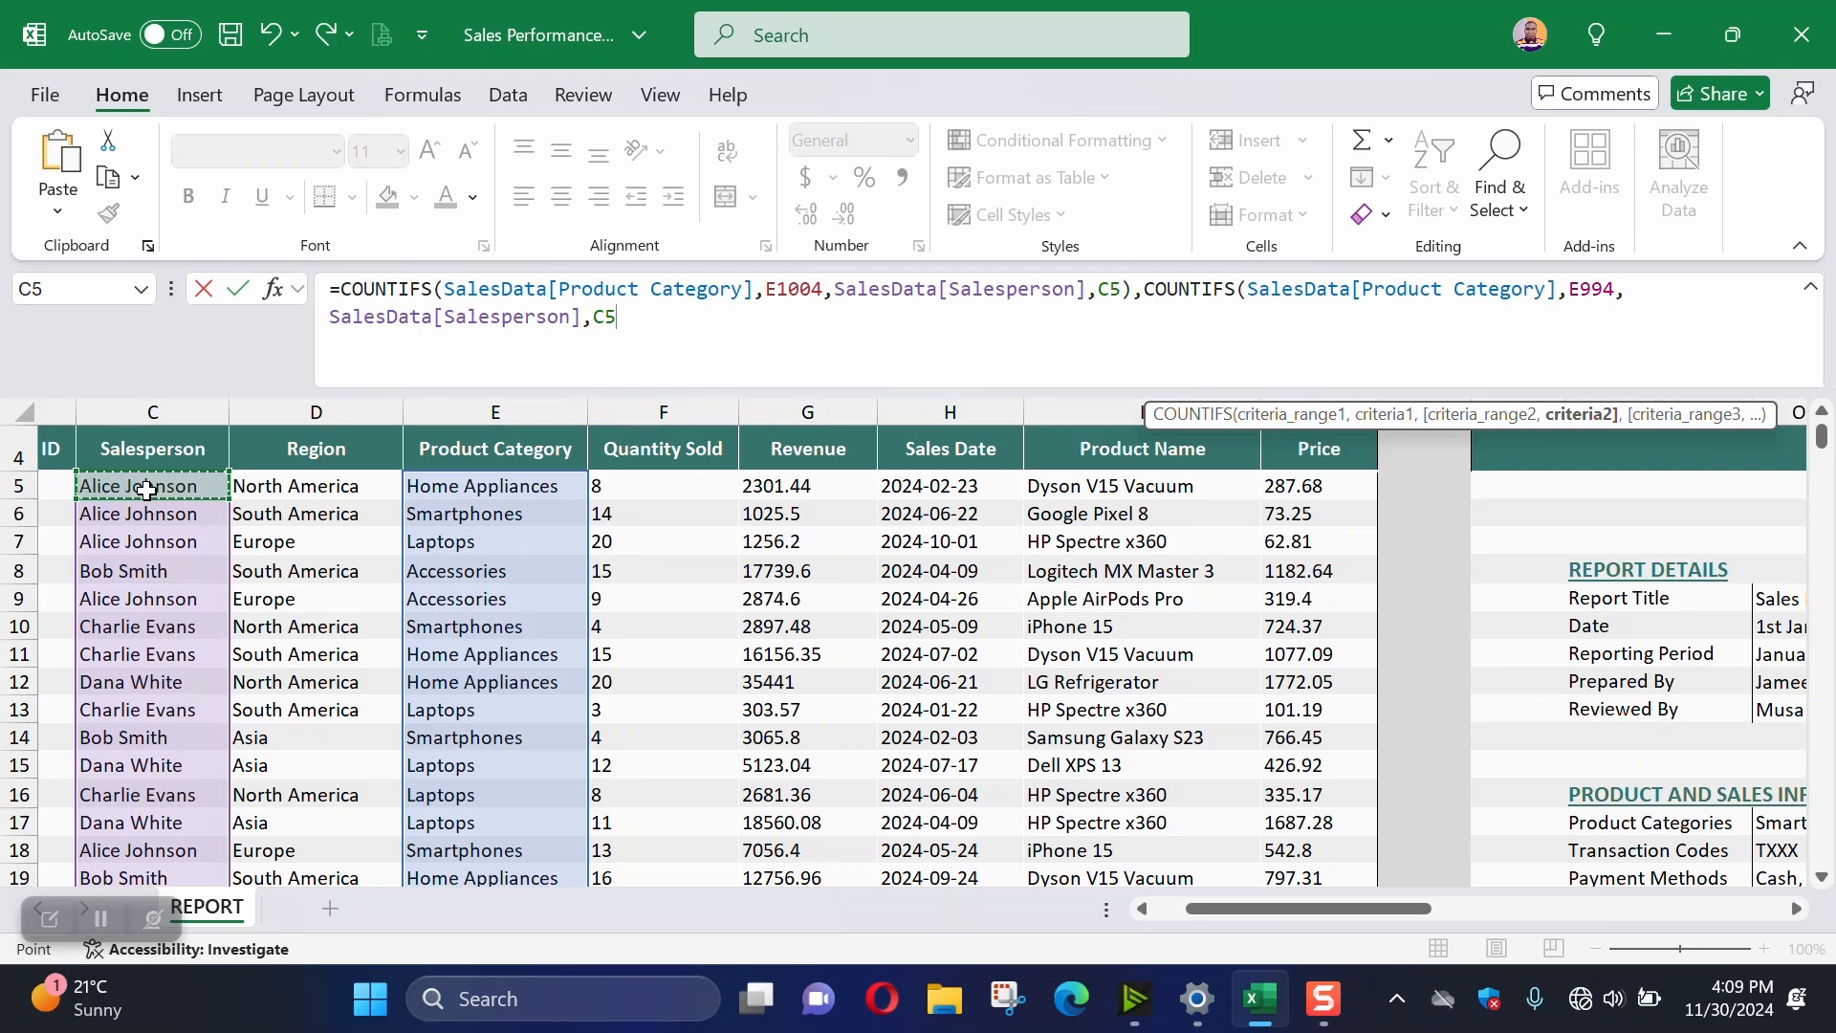
text())
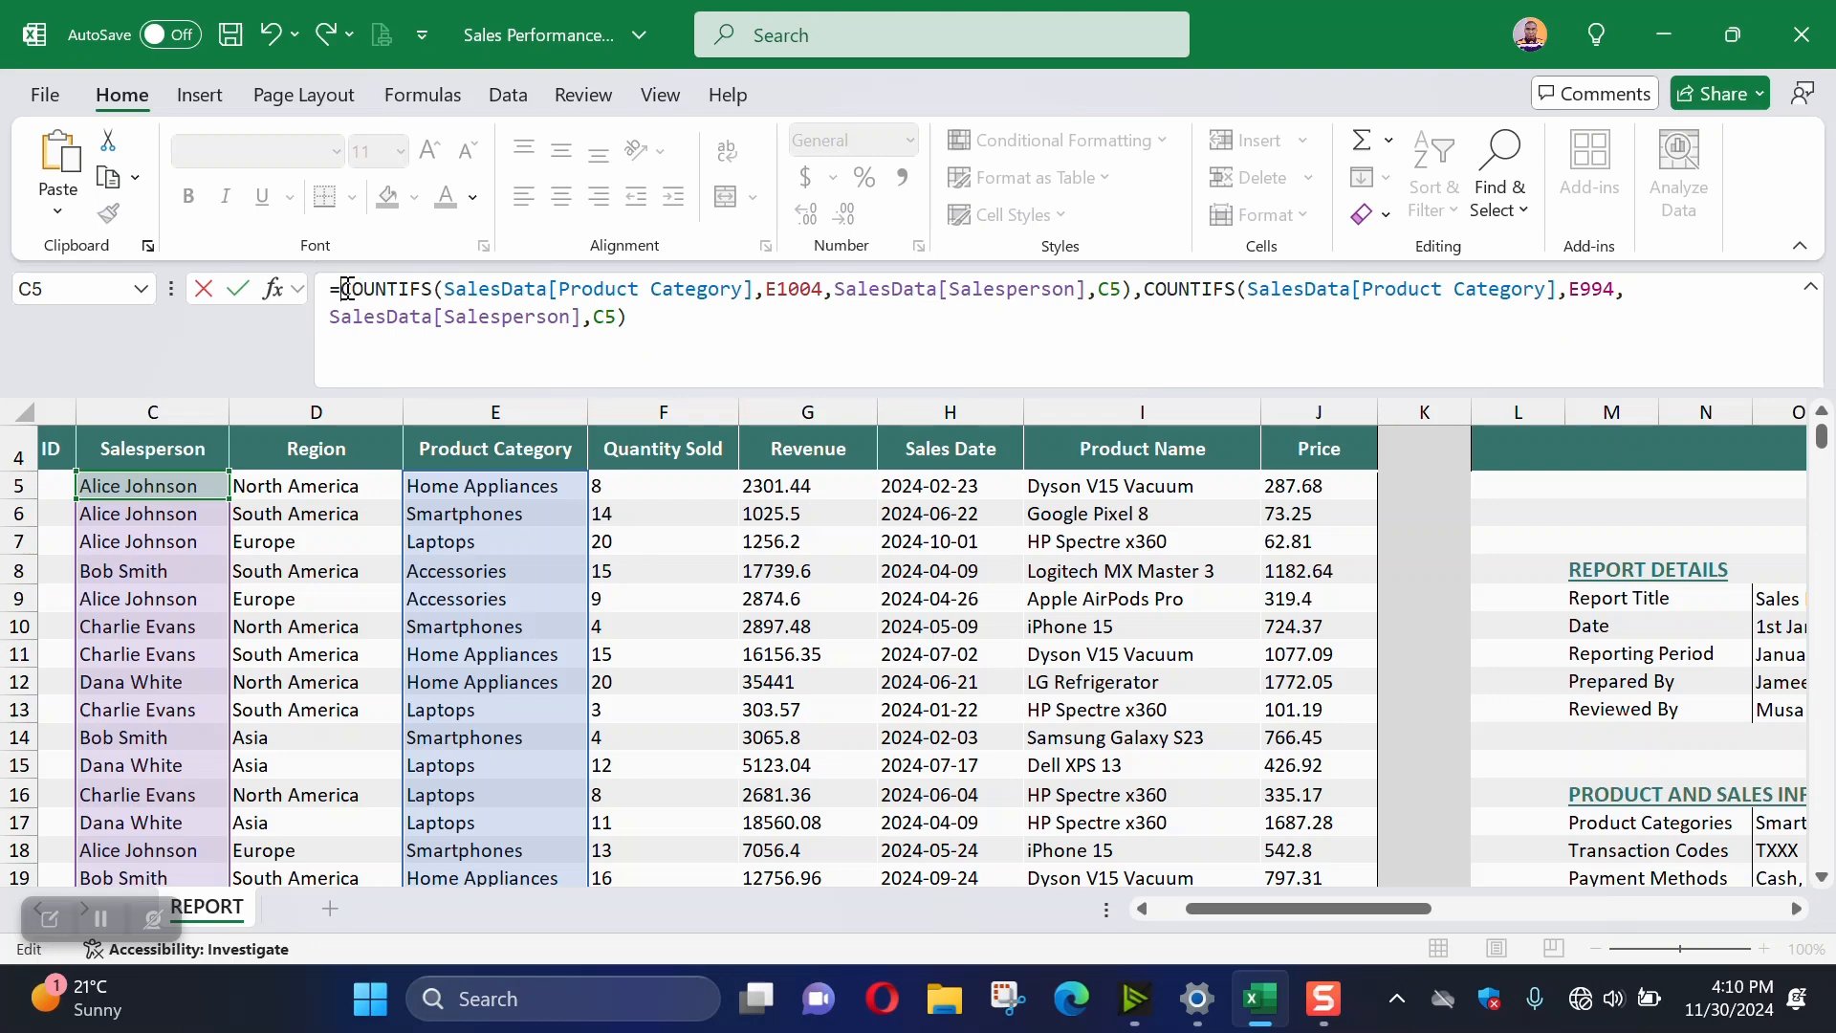
Wrap both COUNTIFS functions in a SUM function and enter the formula in Q55 as the Sales Target Met? result
click(347, 289)
text(SUM)
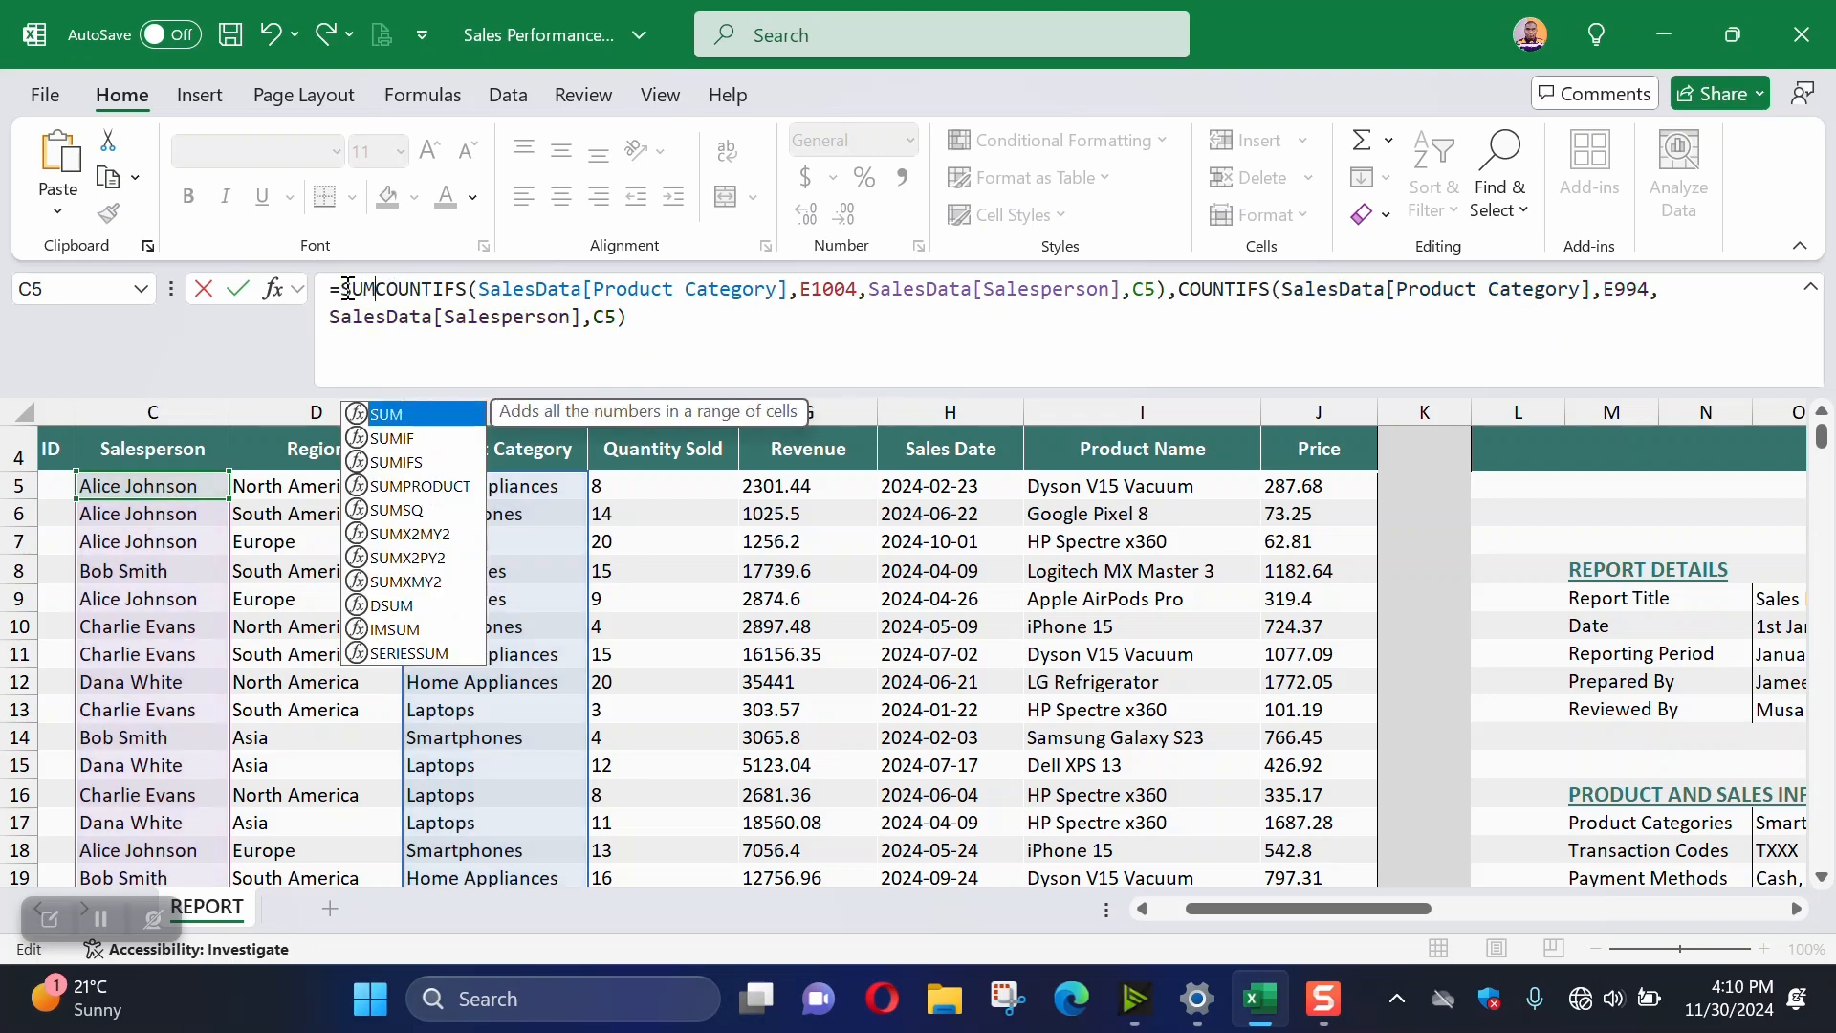
text(()
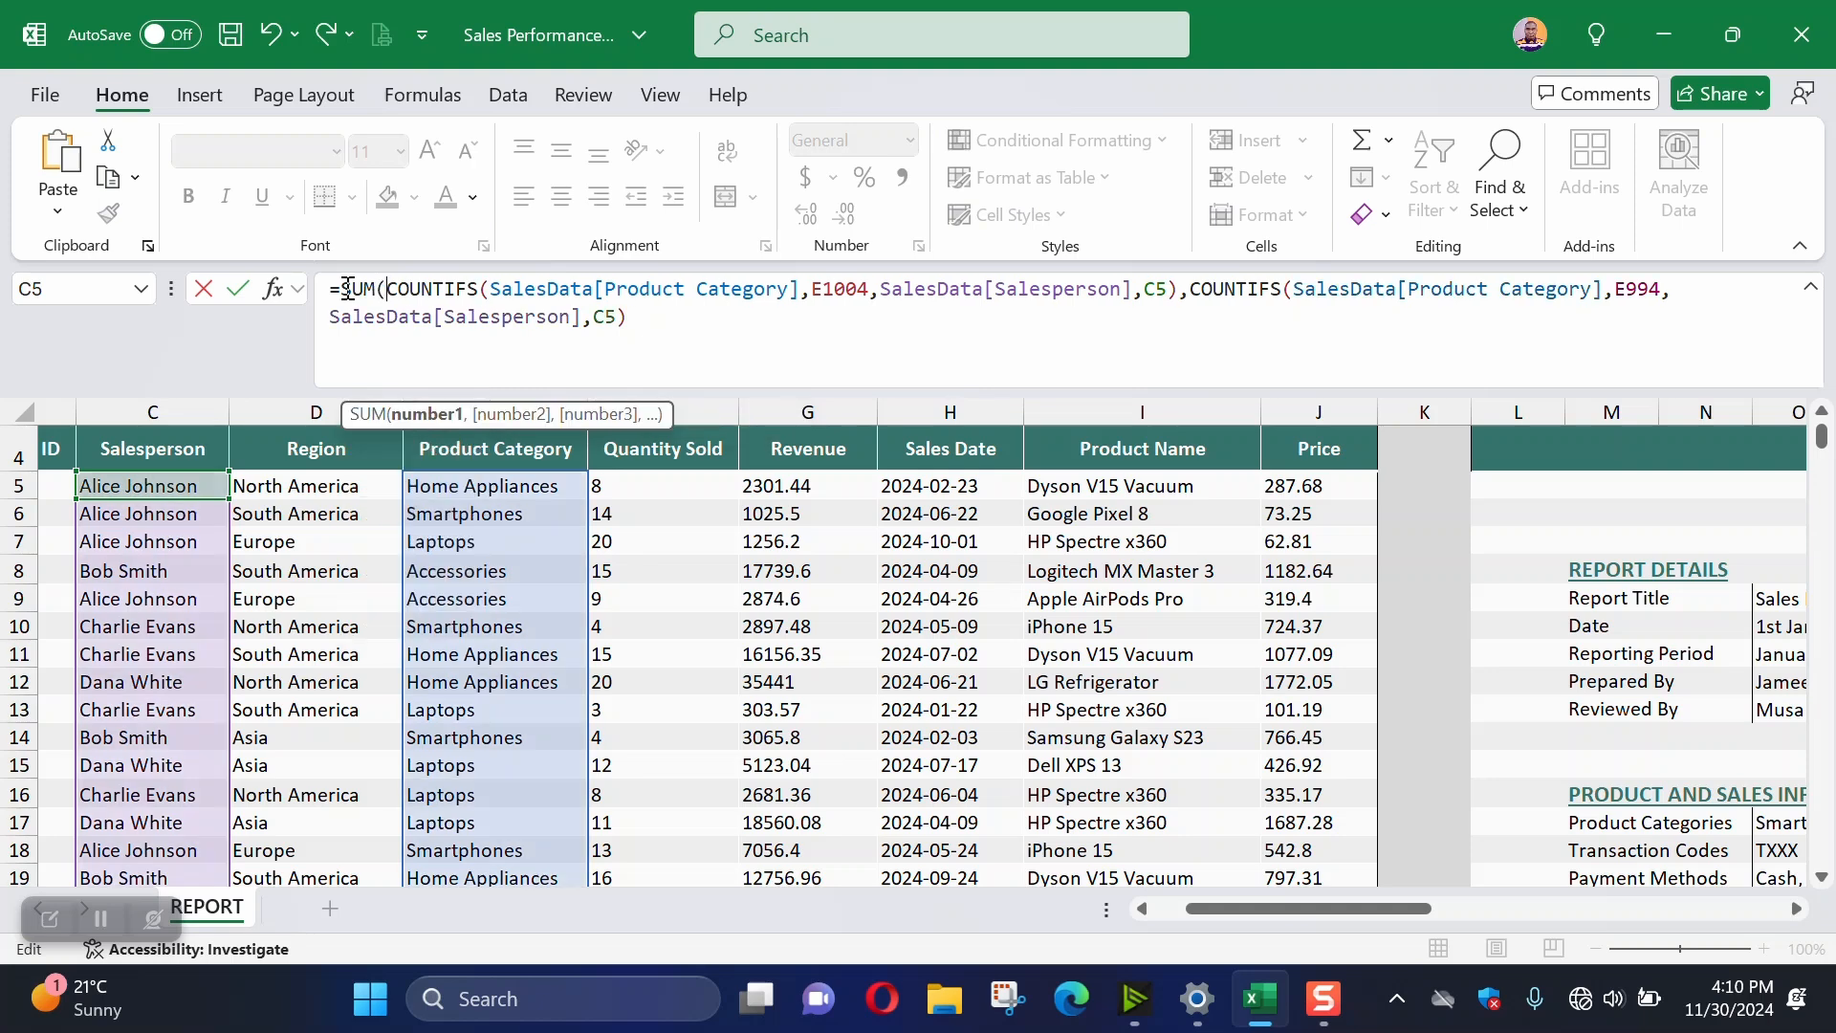
click(1189, 289)
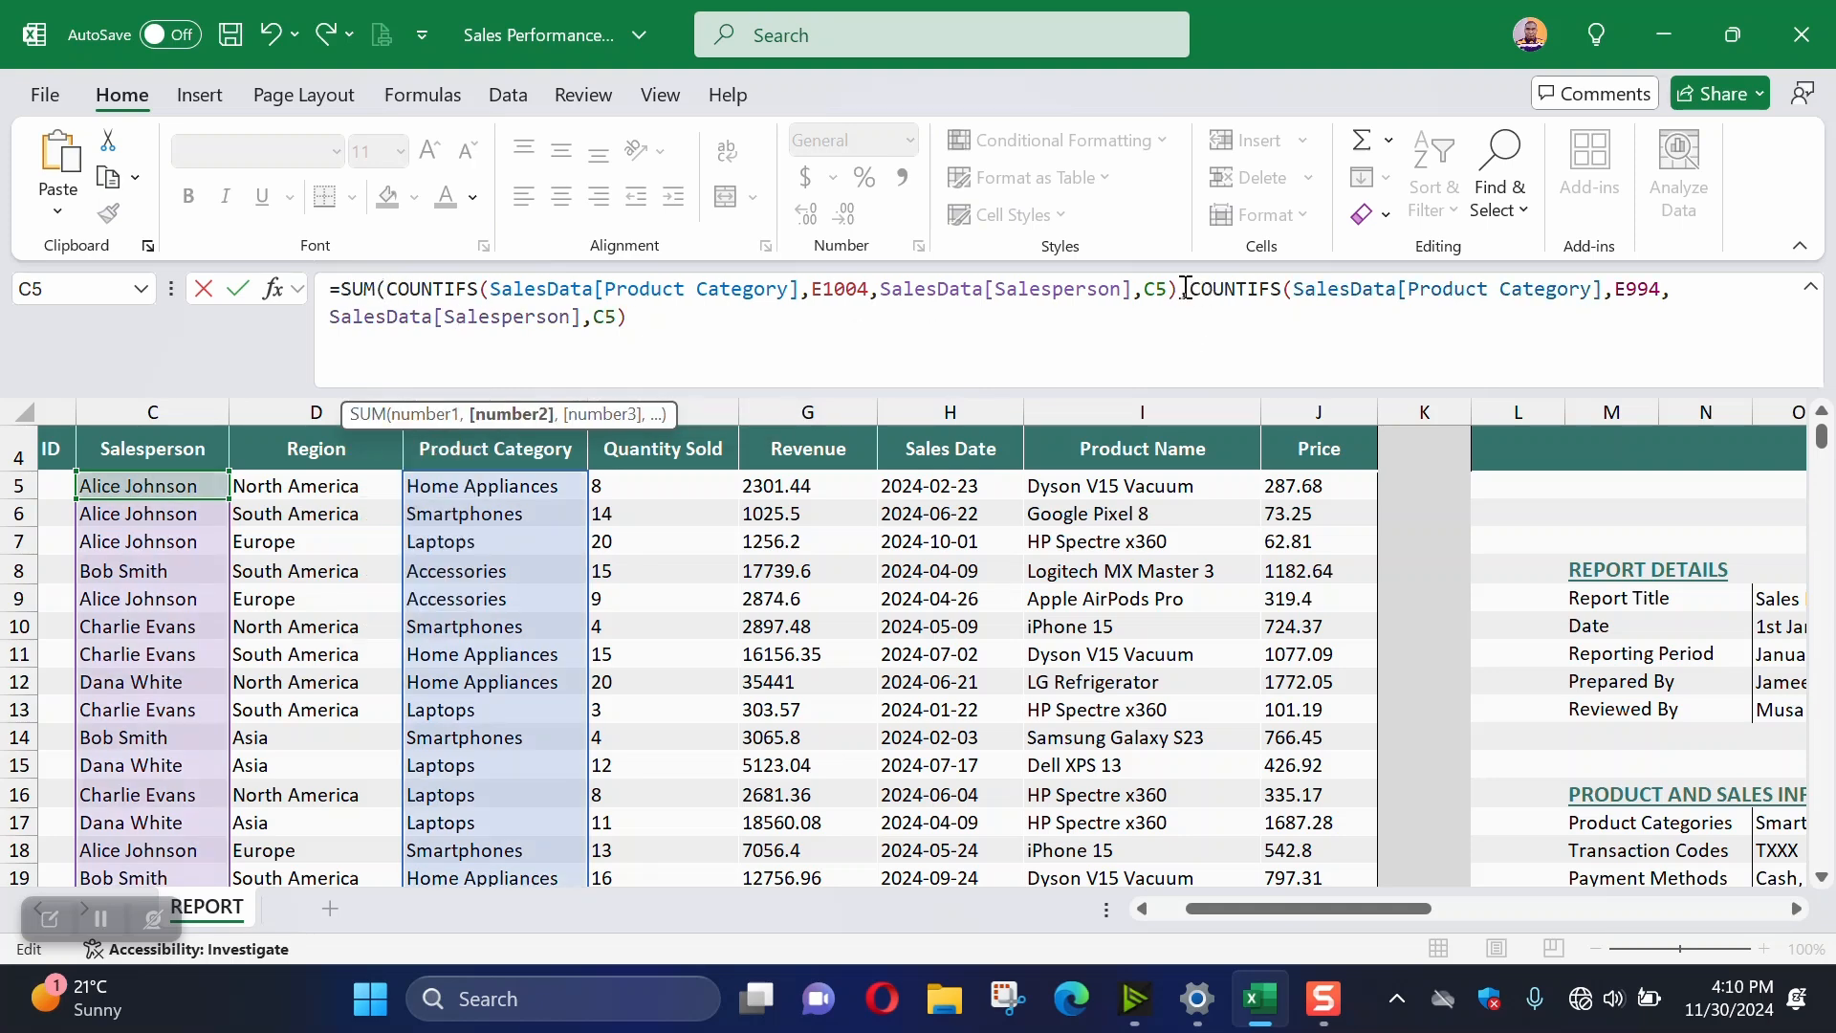
drag(1184, 289, 389, 279)
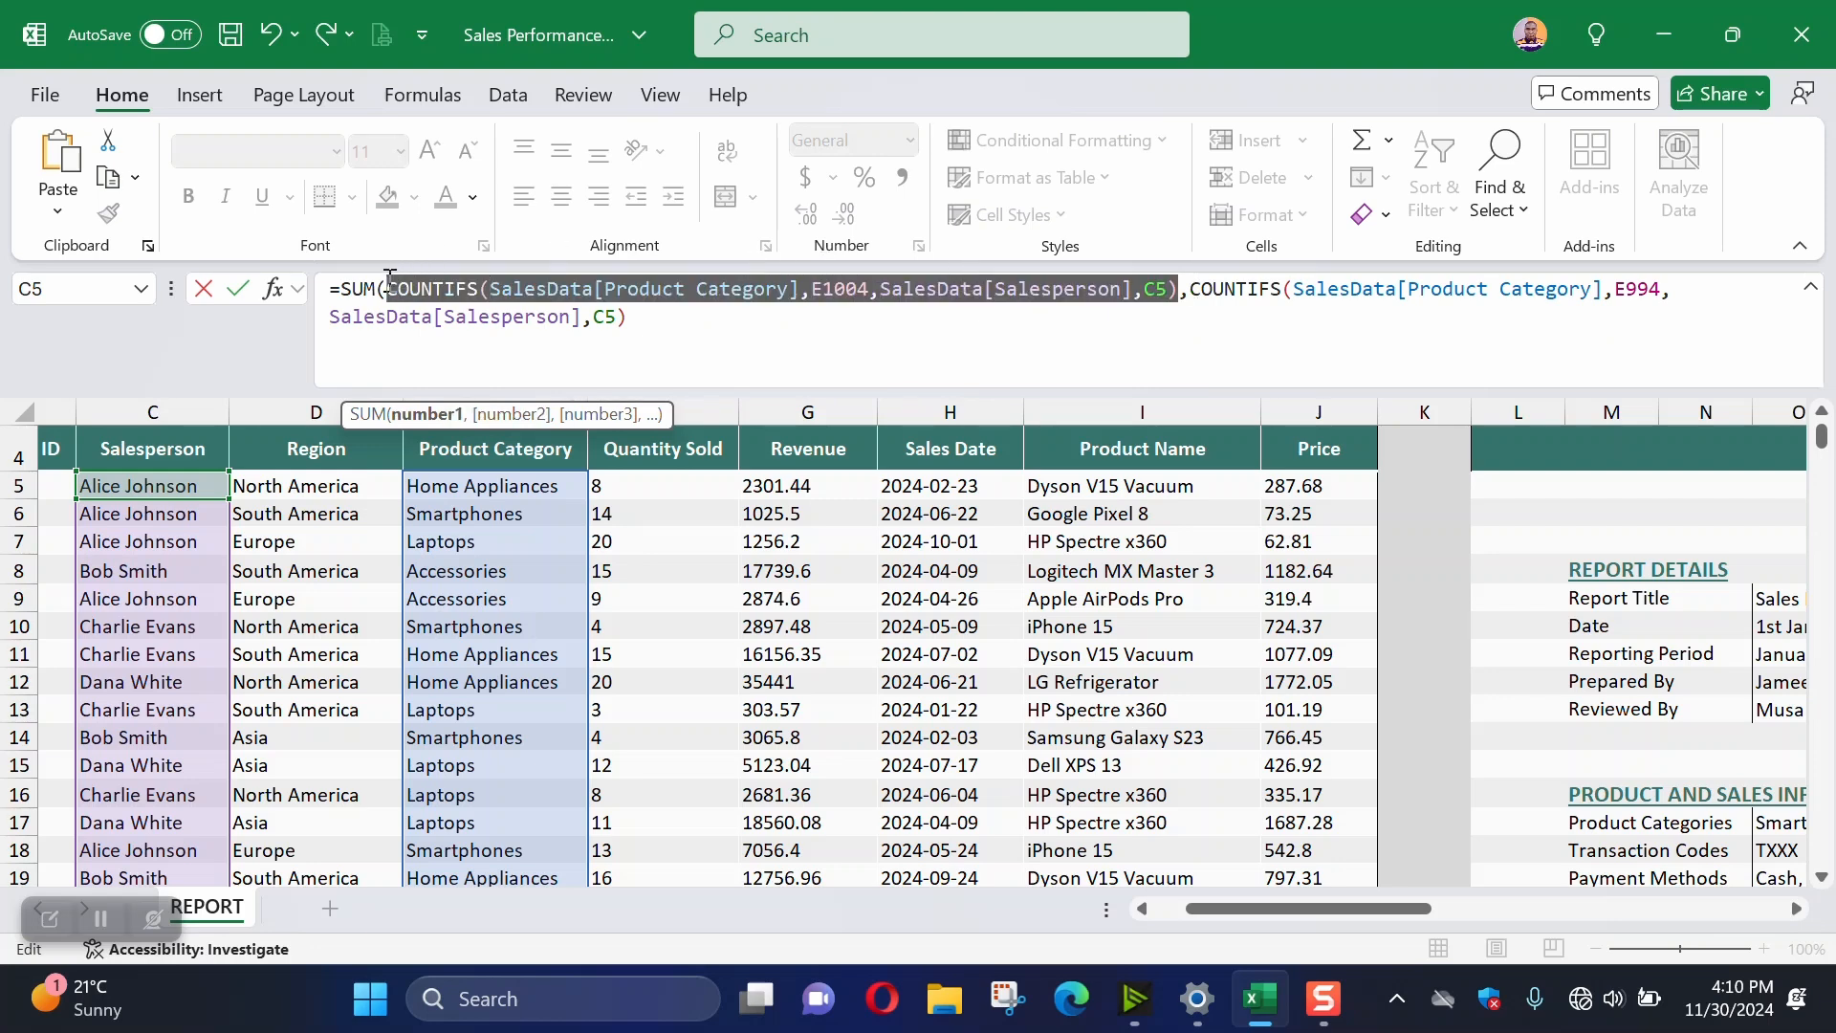
mouse_move(1189, 289)
mouse_down()
mouse_move(1235, 326)
mouse_move(1192, 300)
mouse_up()
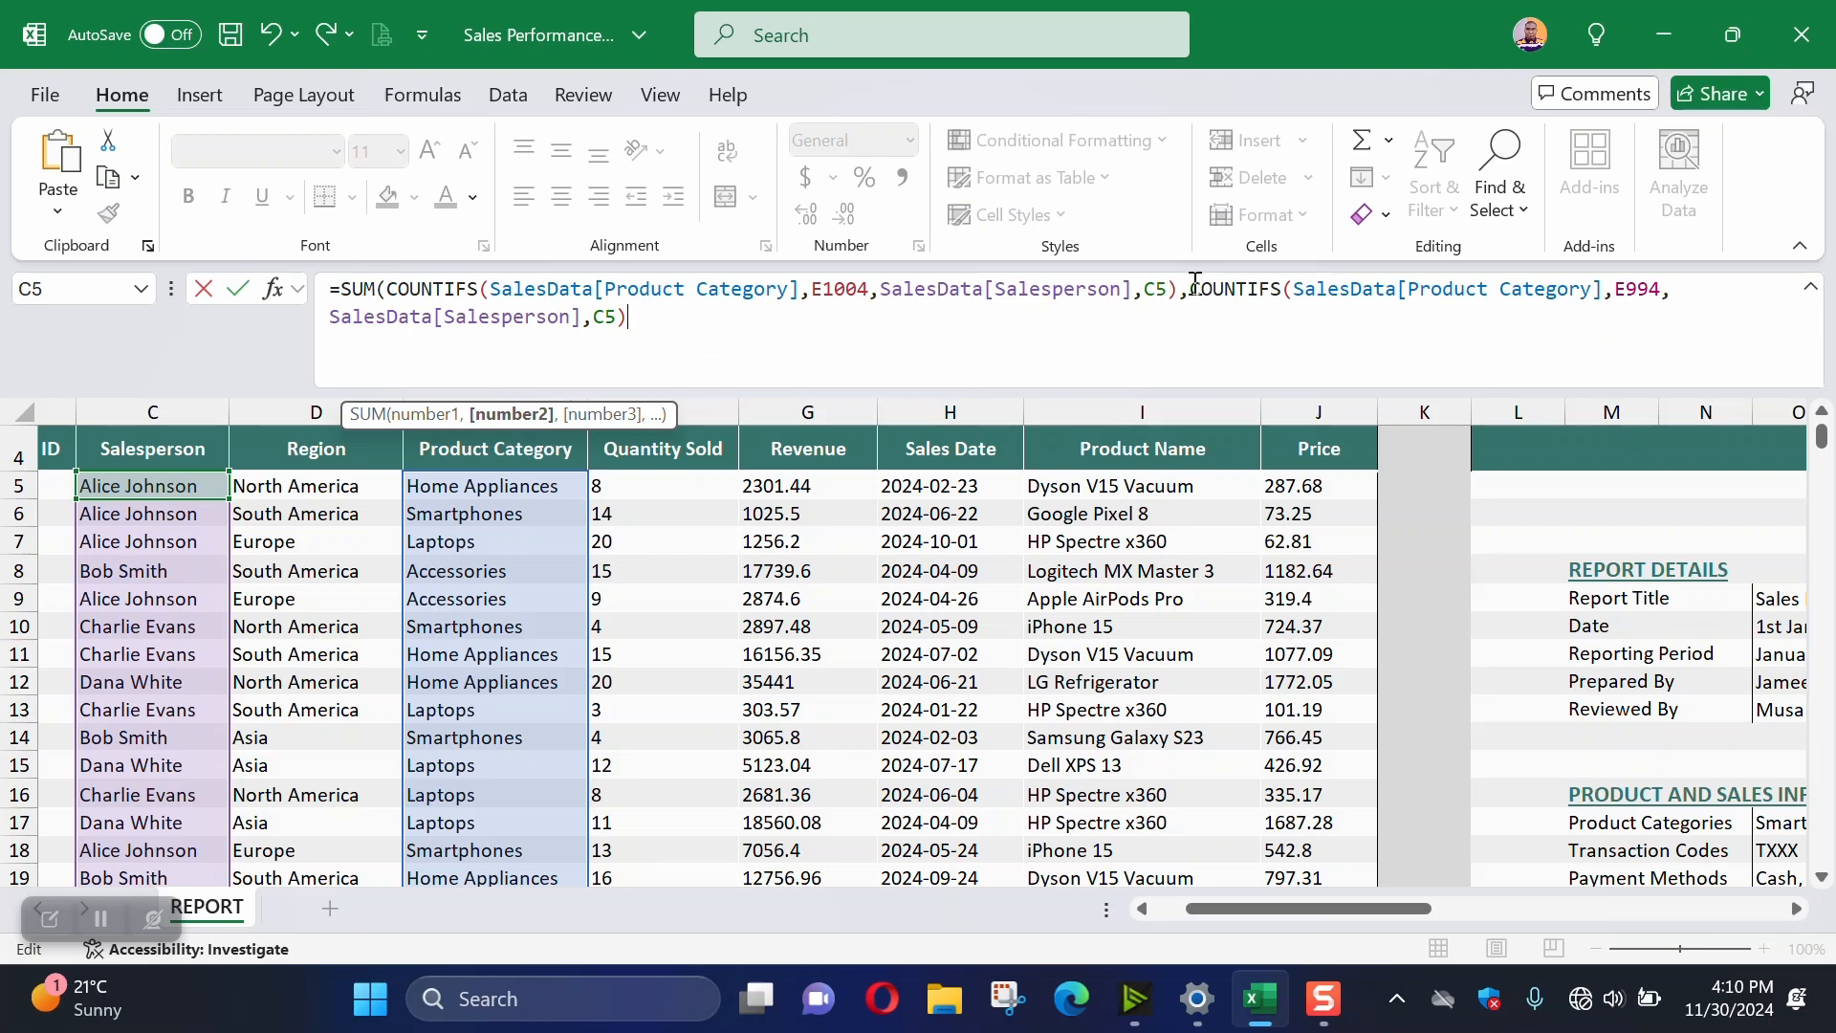
drag(1192, 287, 1249, 348)
click(642, 325)
text())
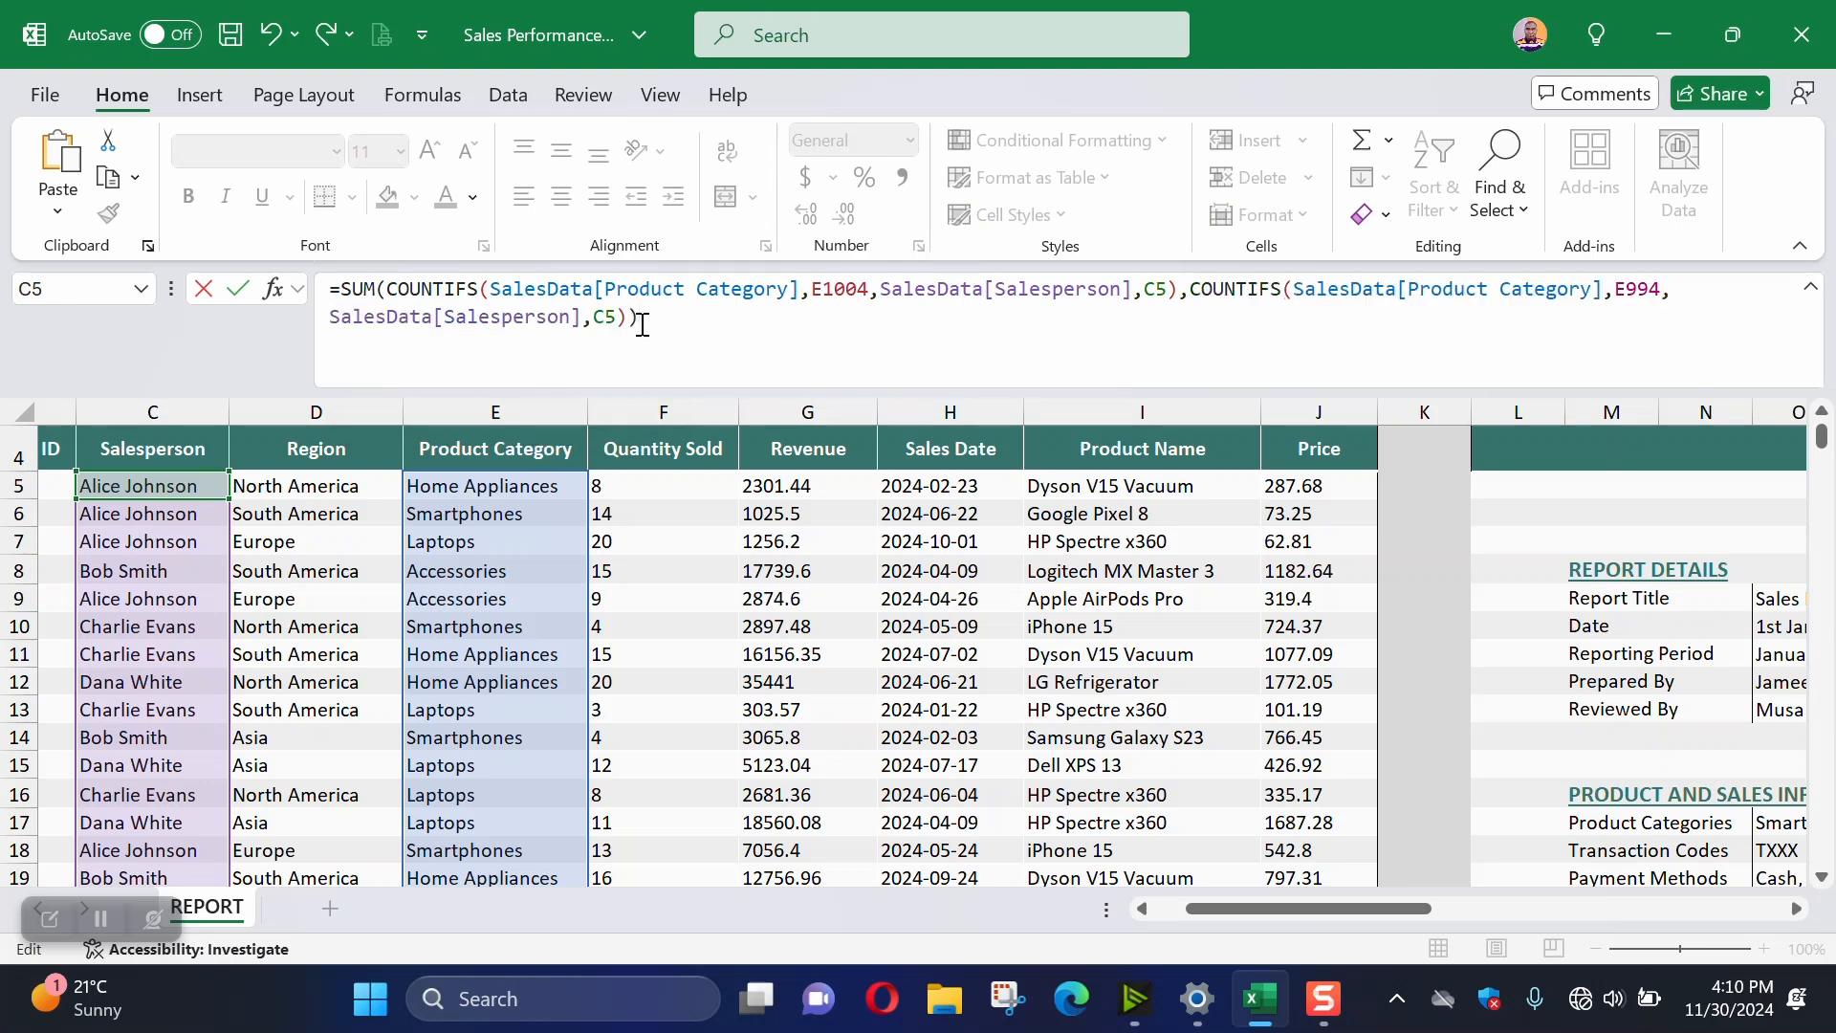
key(Return)
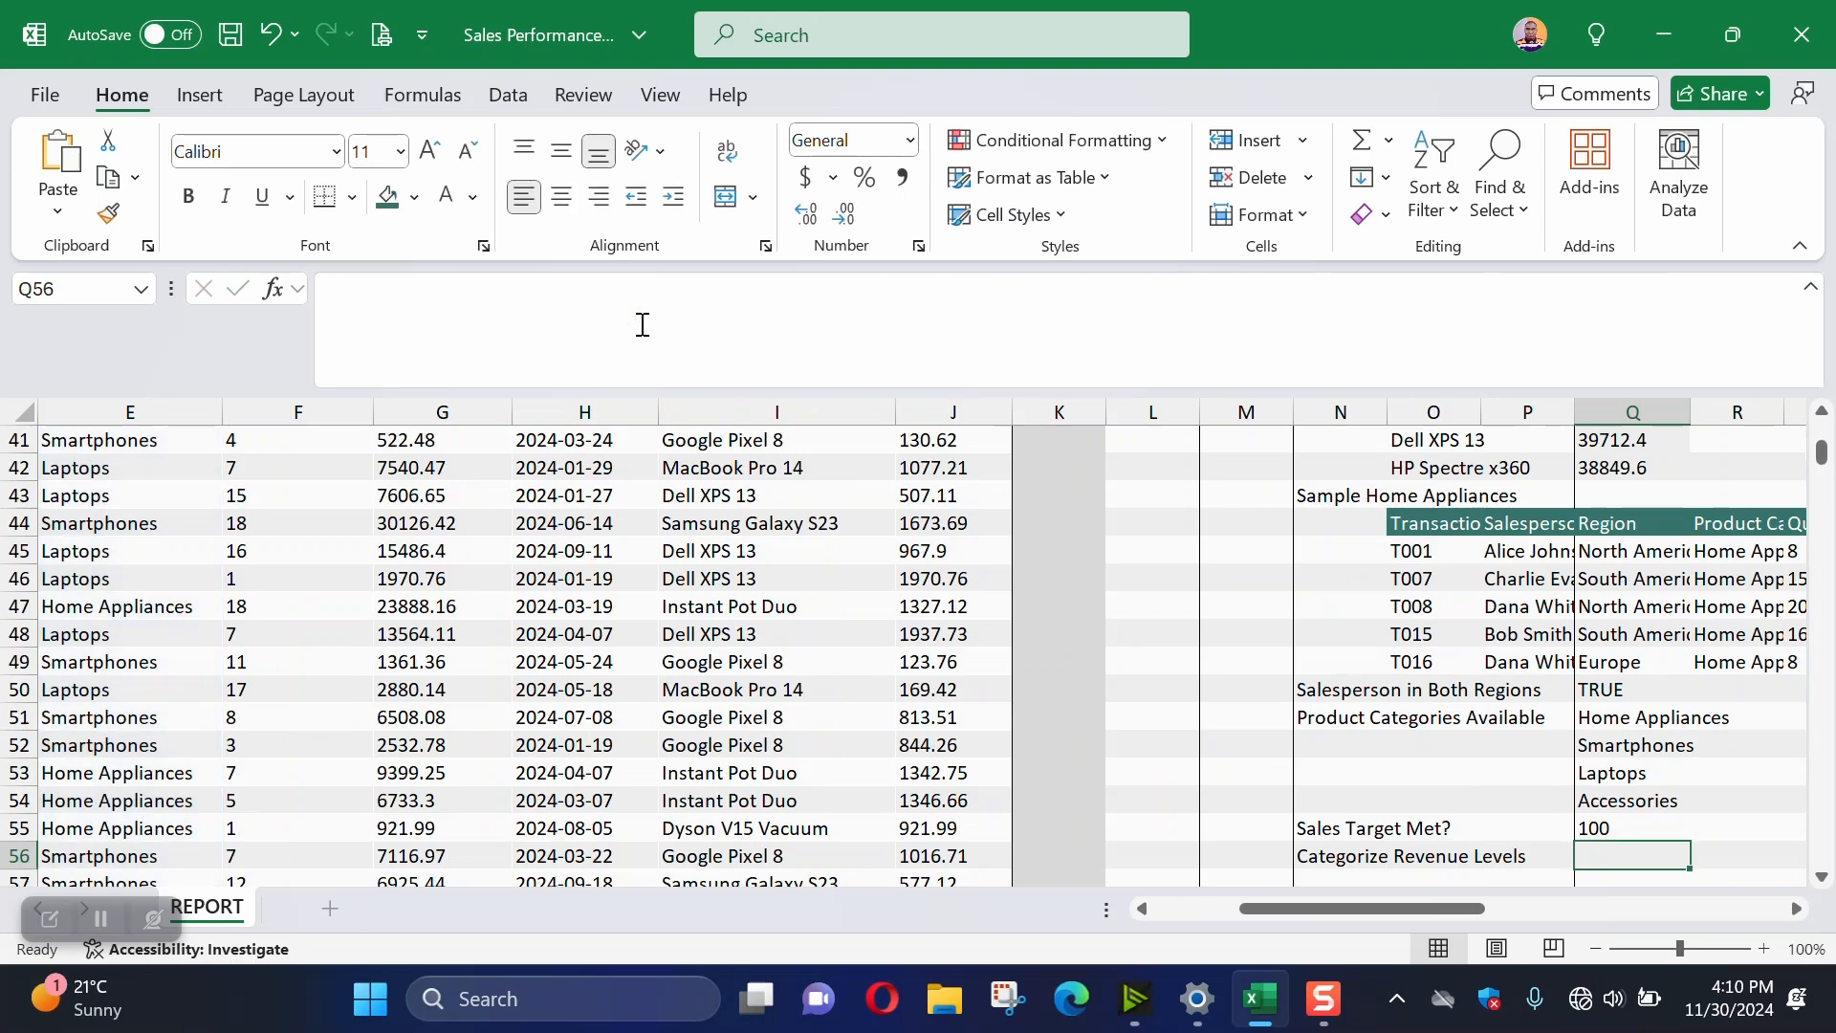
Review the Q55 formula and its result against question 17 on the 100-sales target in the question list
click(1616, 826)
drag(1434, 906, 1574, 909)
scroll(1332, 577, up, 7)
scroll(1331, 577, up, 1)
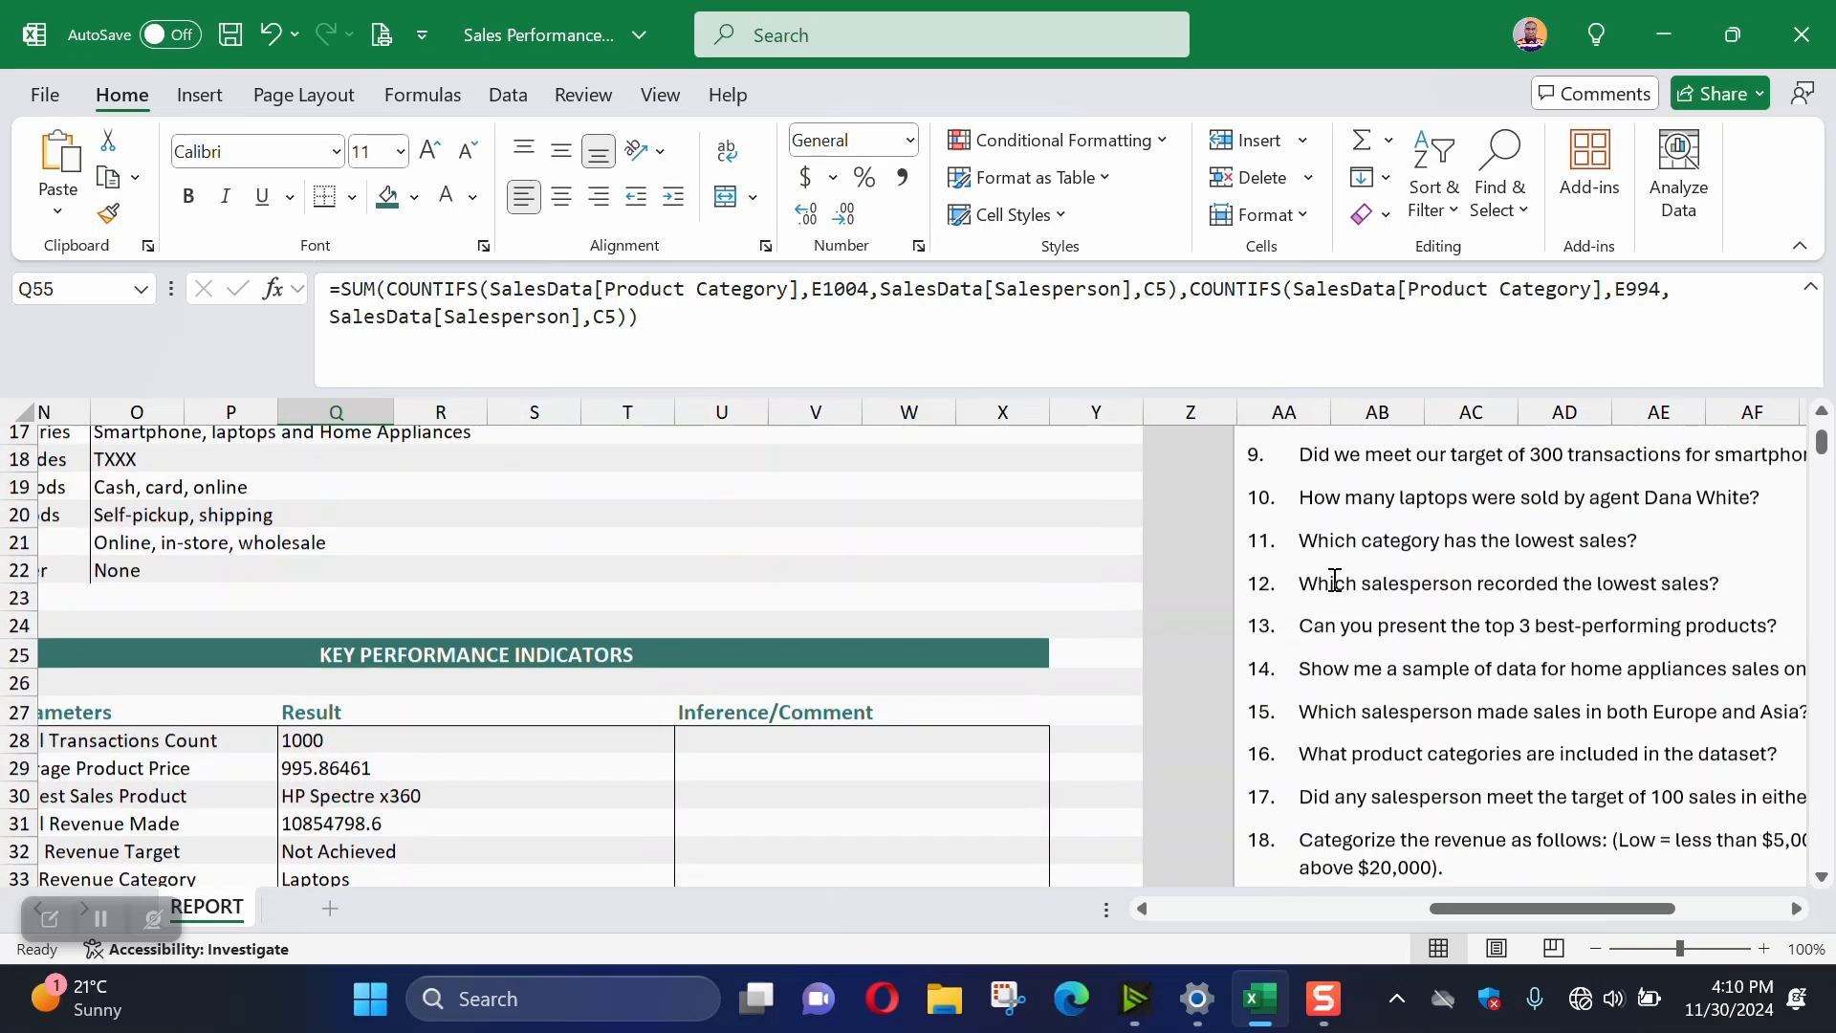
scroll(1329, 581, down, 4)
scroll(1356, 598, up, 1)
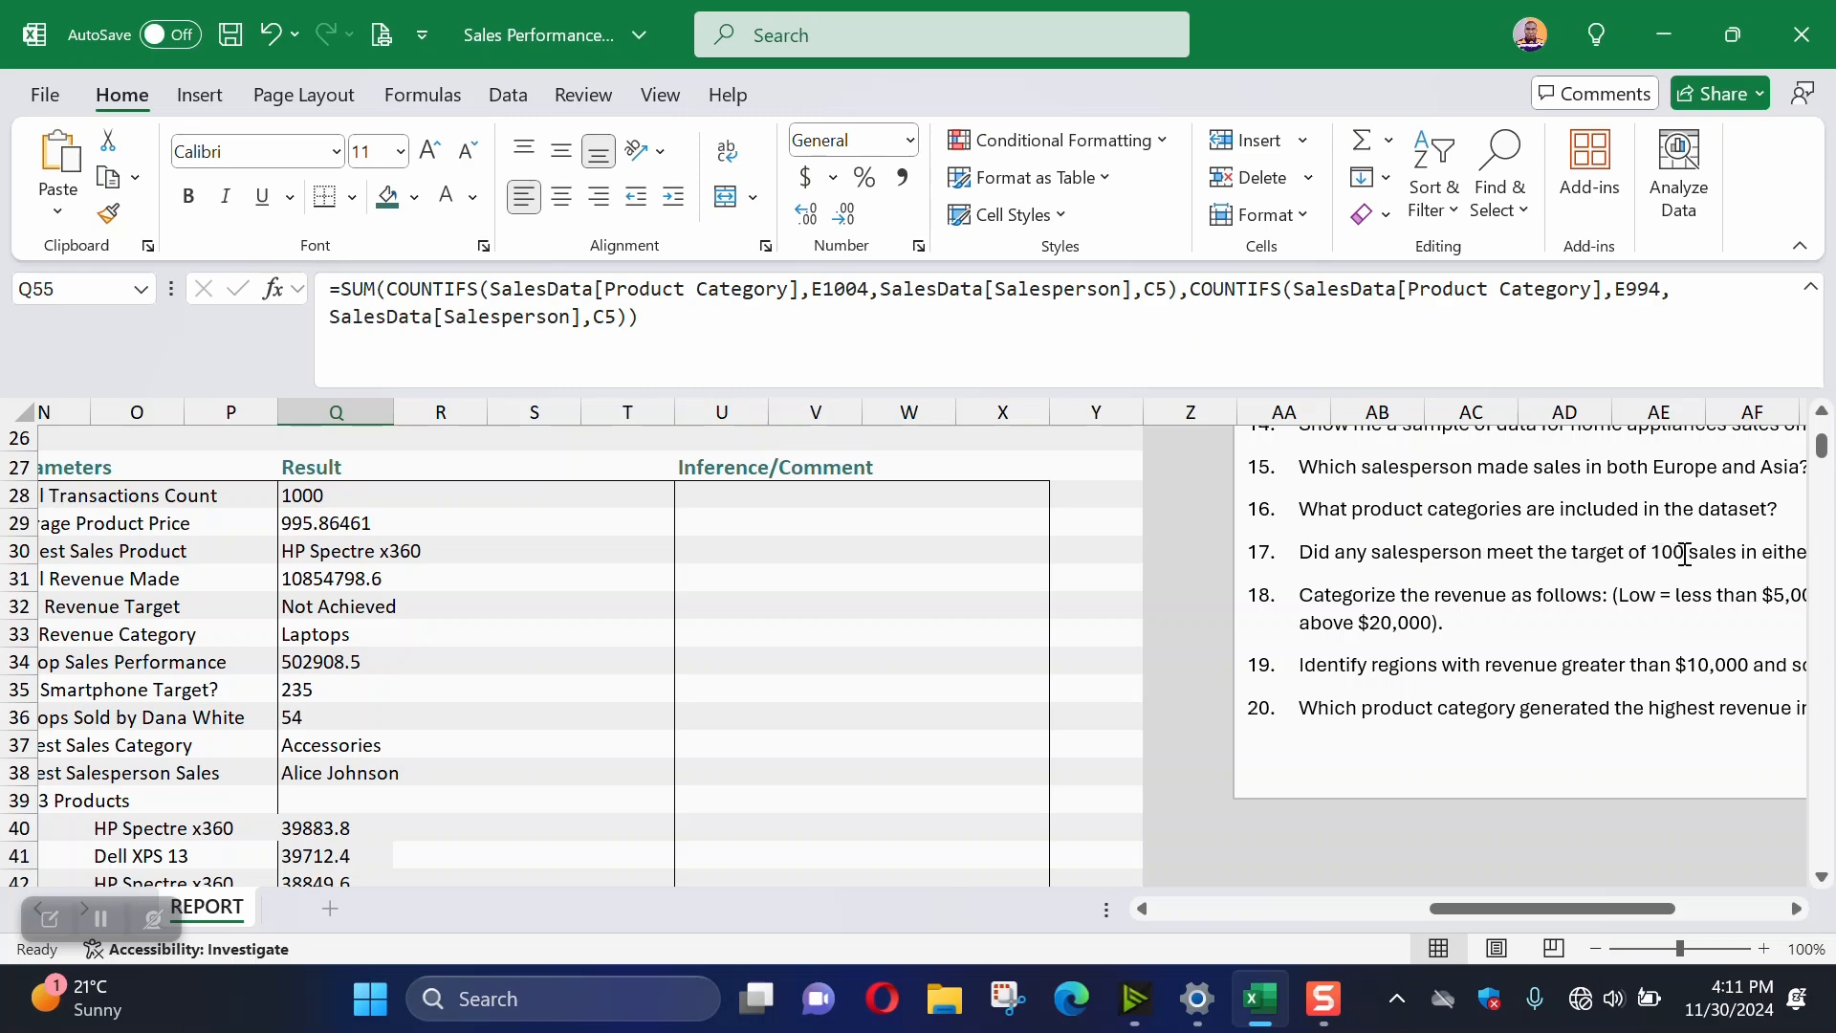
drag(1551, 906, 1423, 914)
scroll(1152, 761, down, 6)
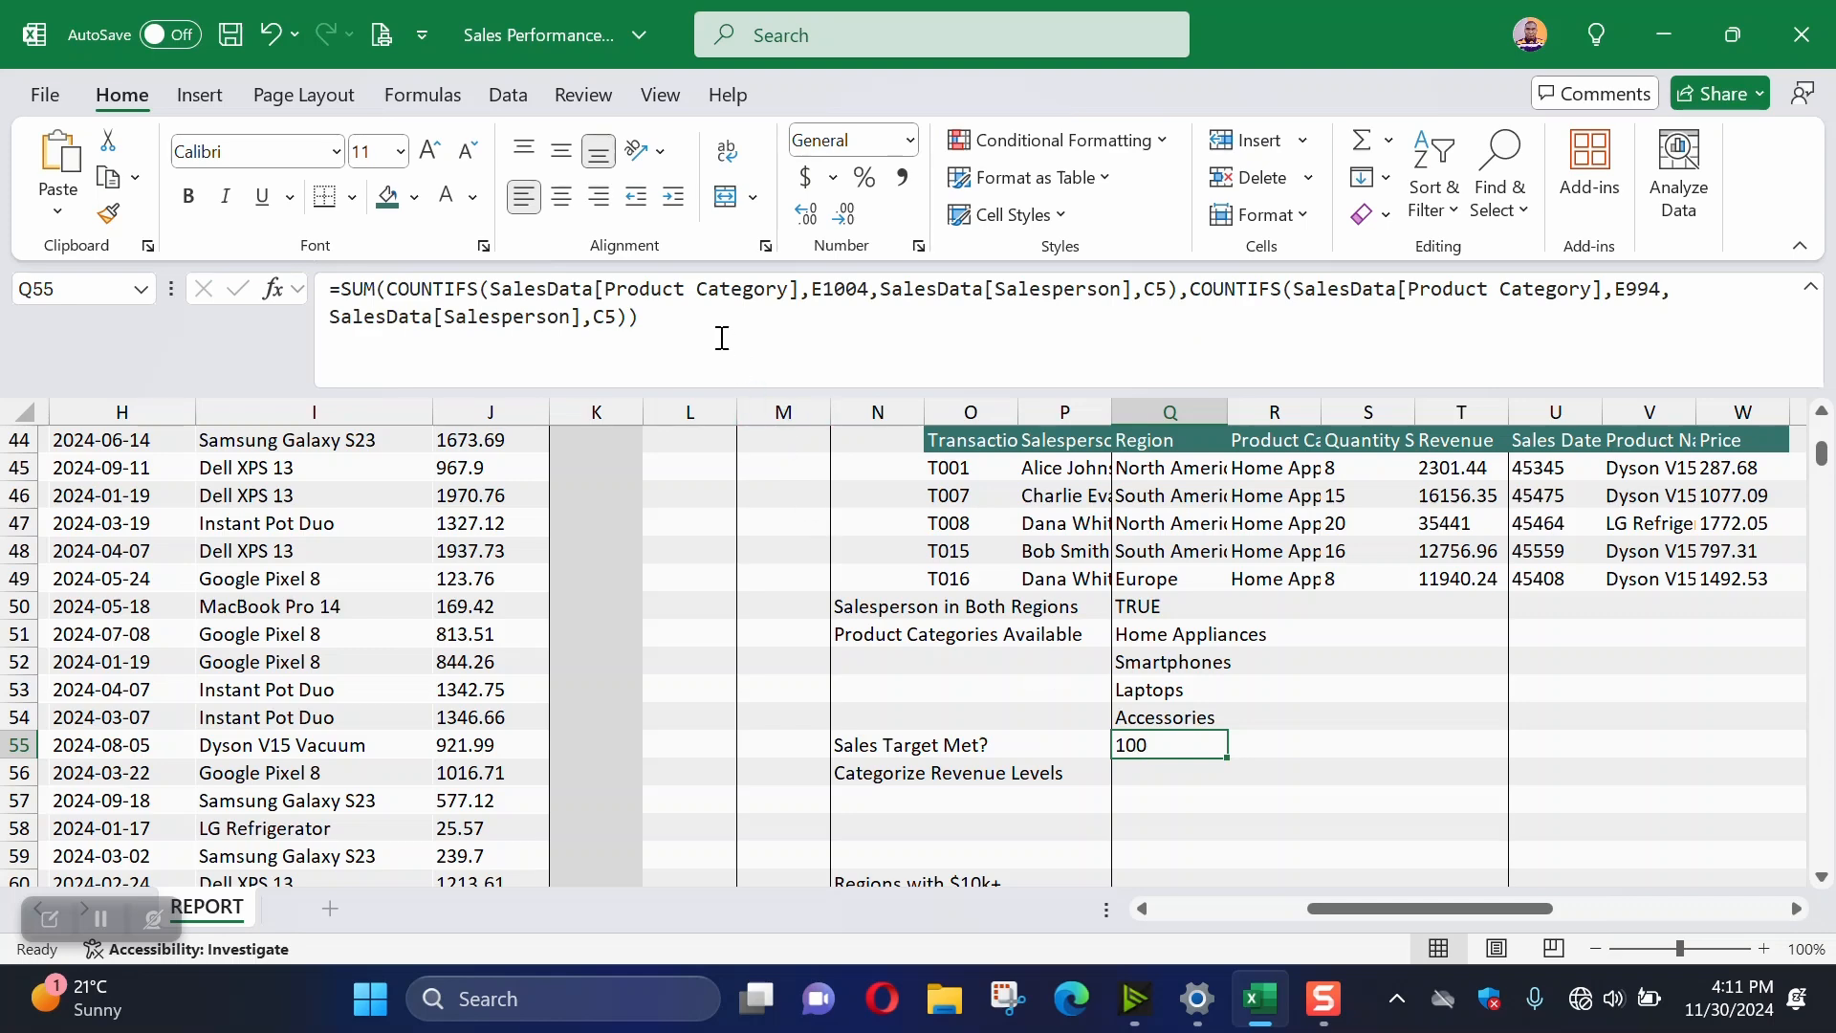
Replace the salesperson criterion C5 in the first COUNTIFS of the Q55 formula with cell C21
click(1165, 288)
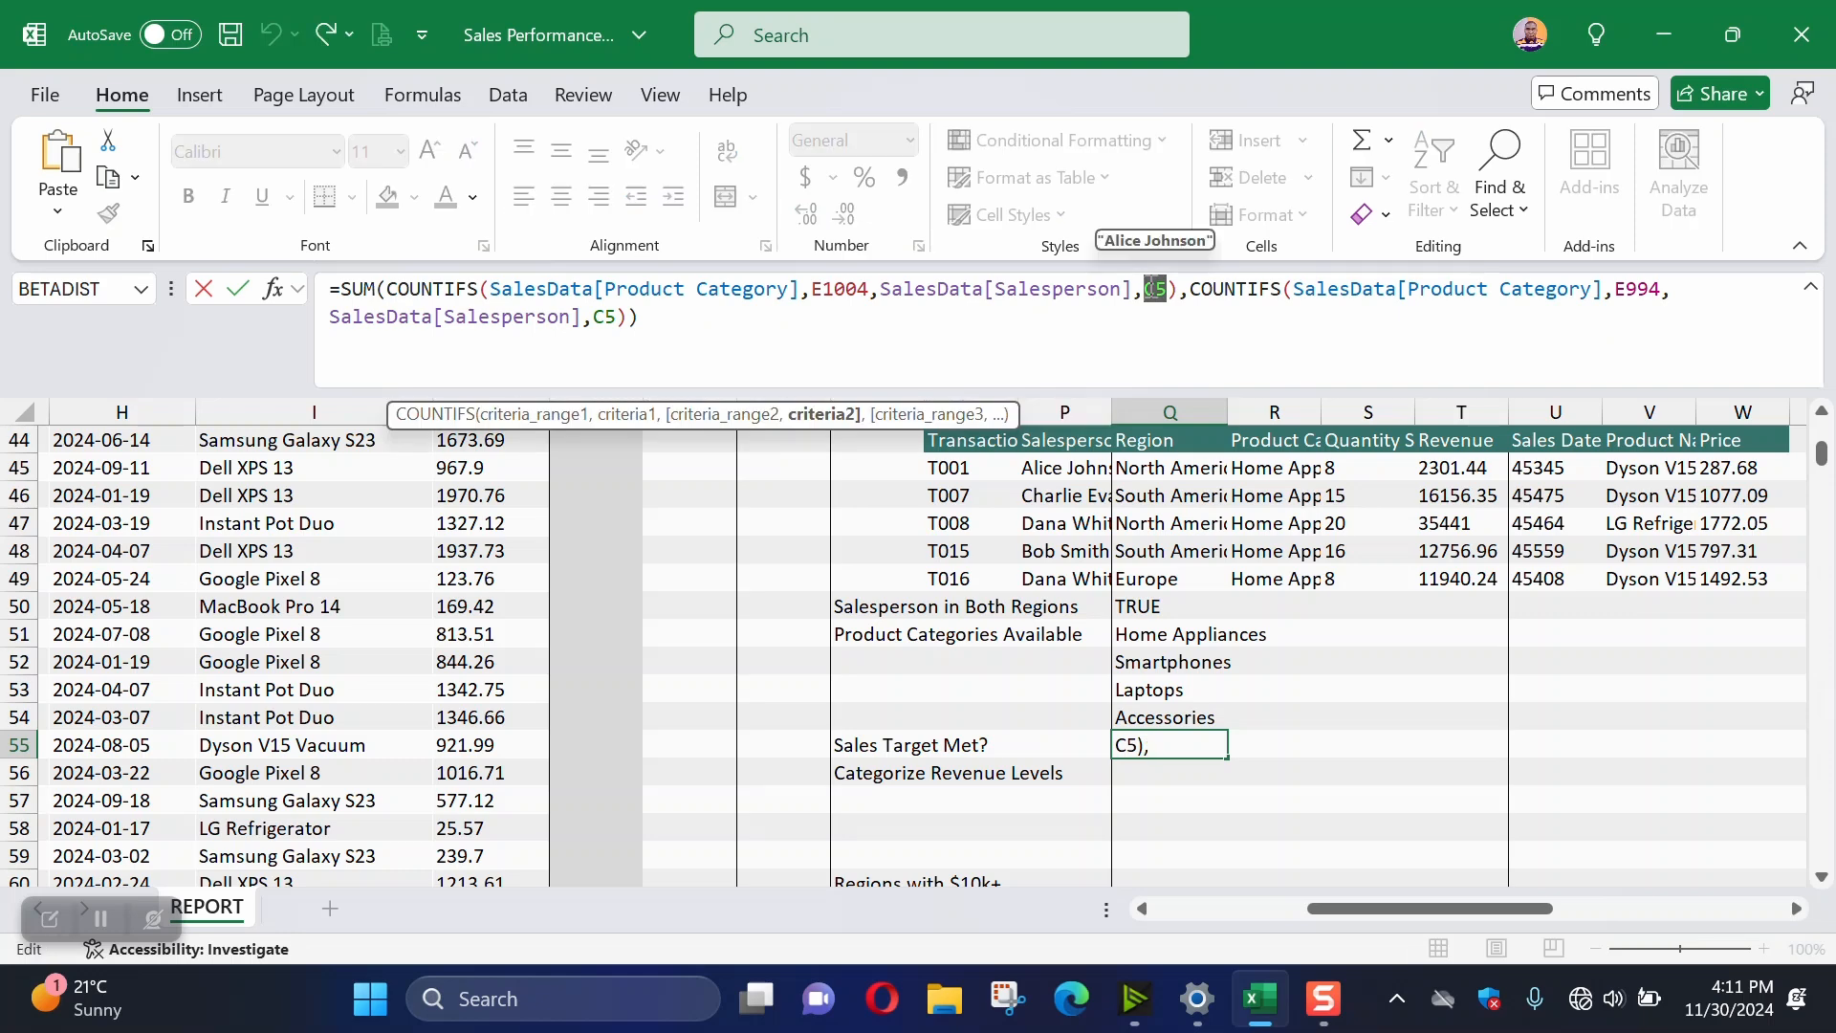
key(BackSpace)
scroll(663, 707, down, 12)
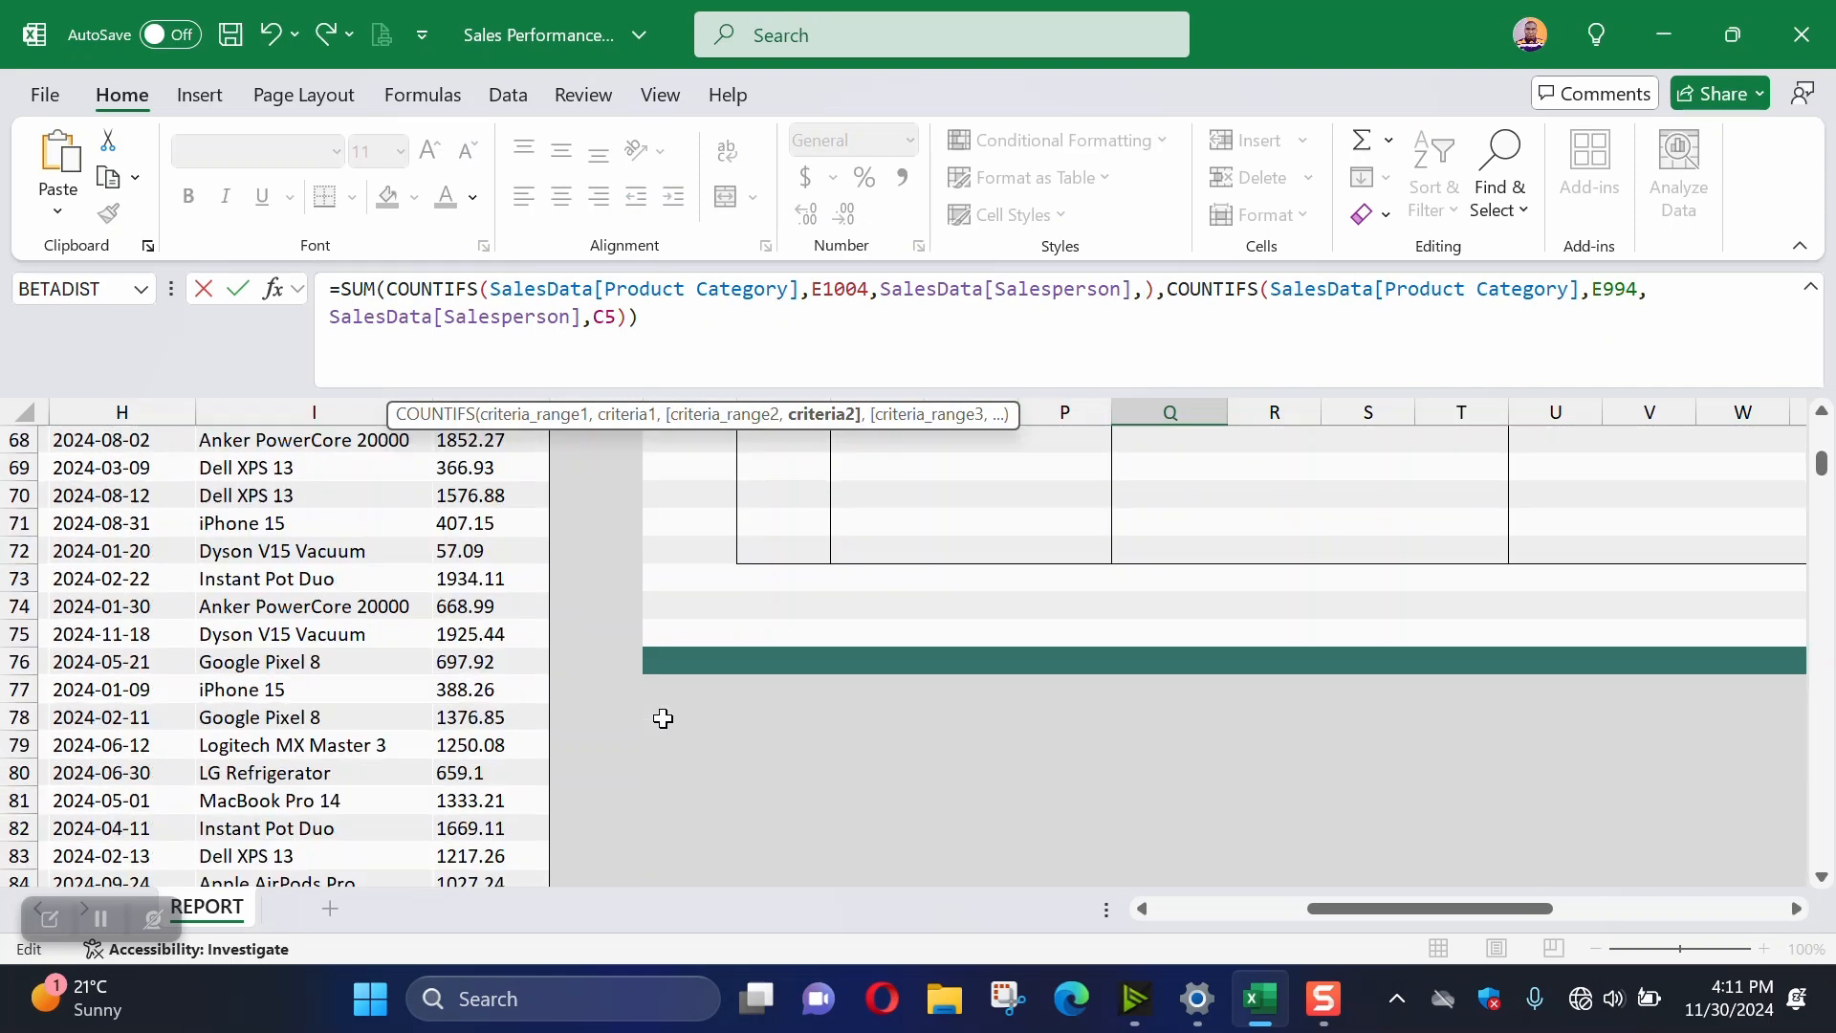
scroll(664, 718, down, 19)
scroll(664, 718, up, 3)
scroll(663, 718, up, 20)
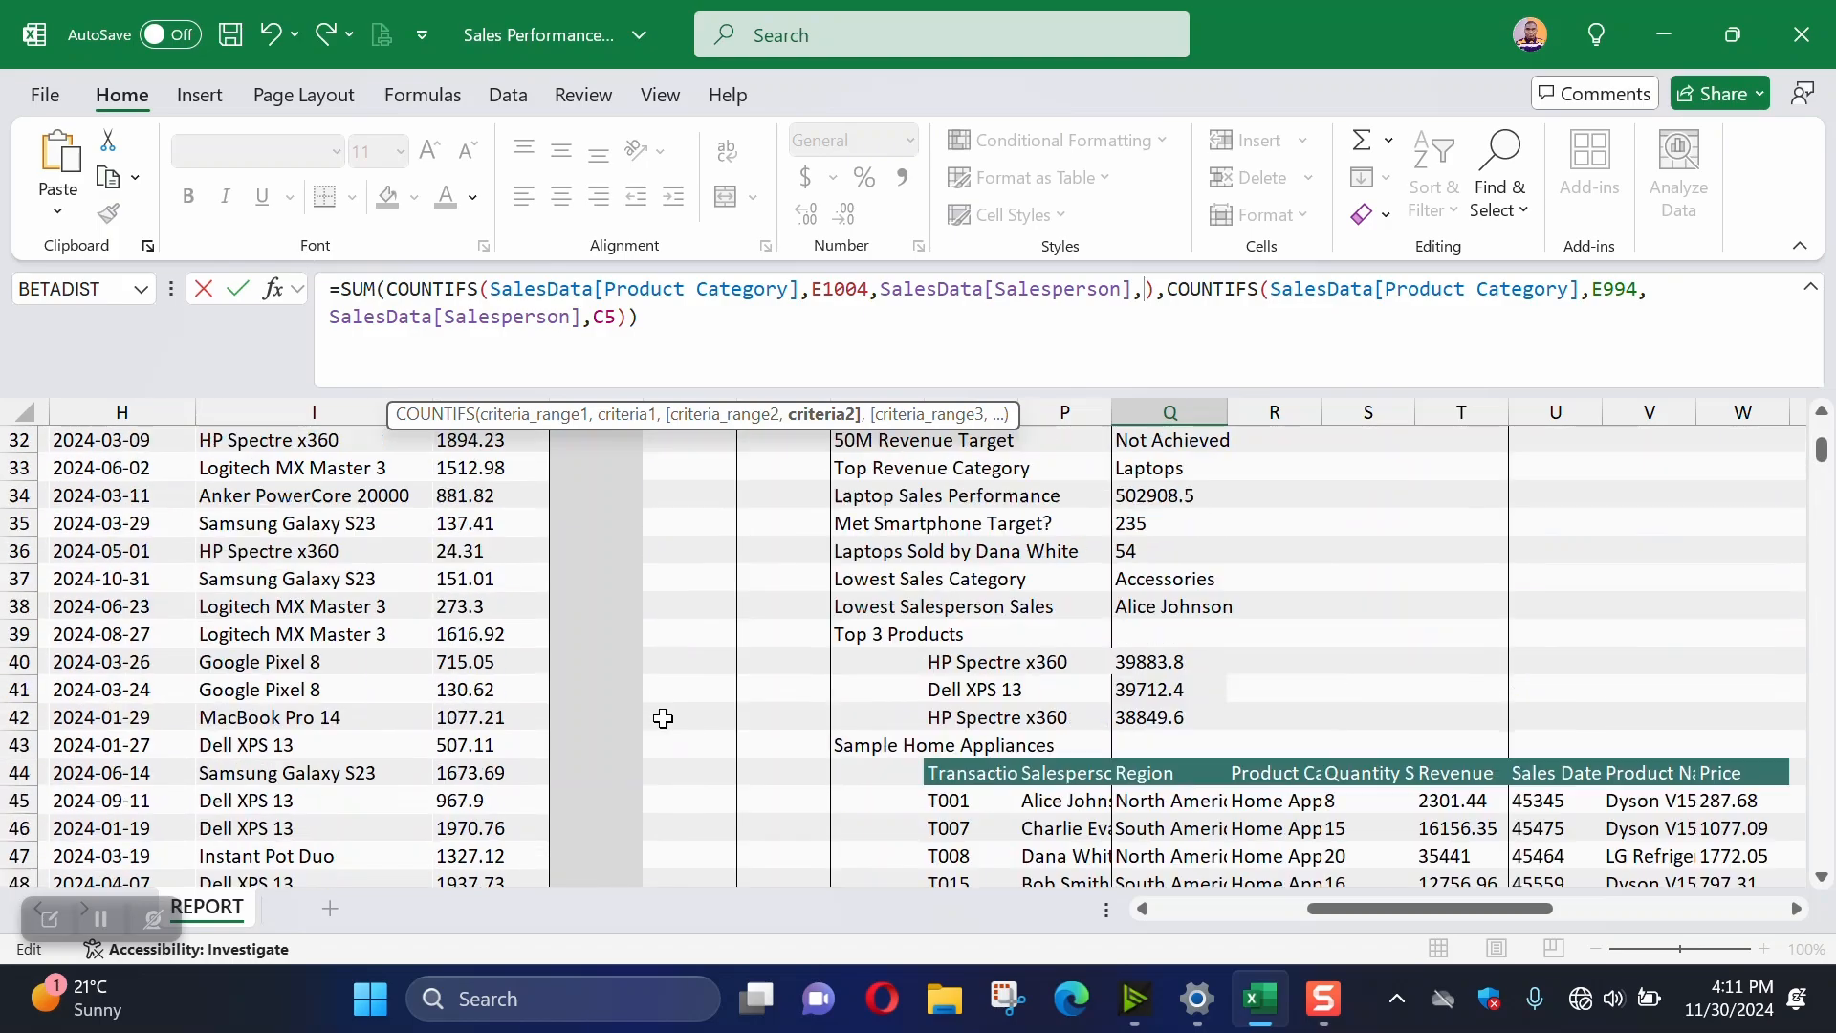
scroll(664, 718, down, 5)
scroll(664, 718, down, 20)
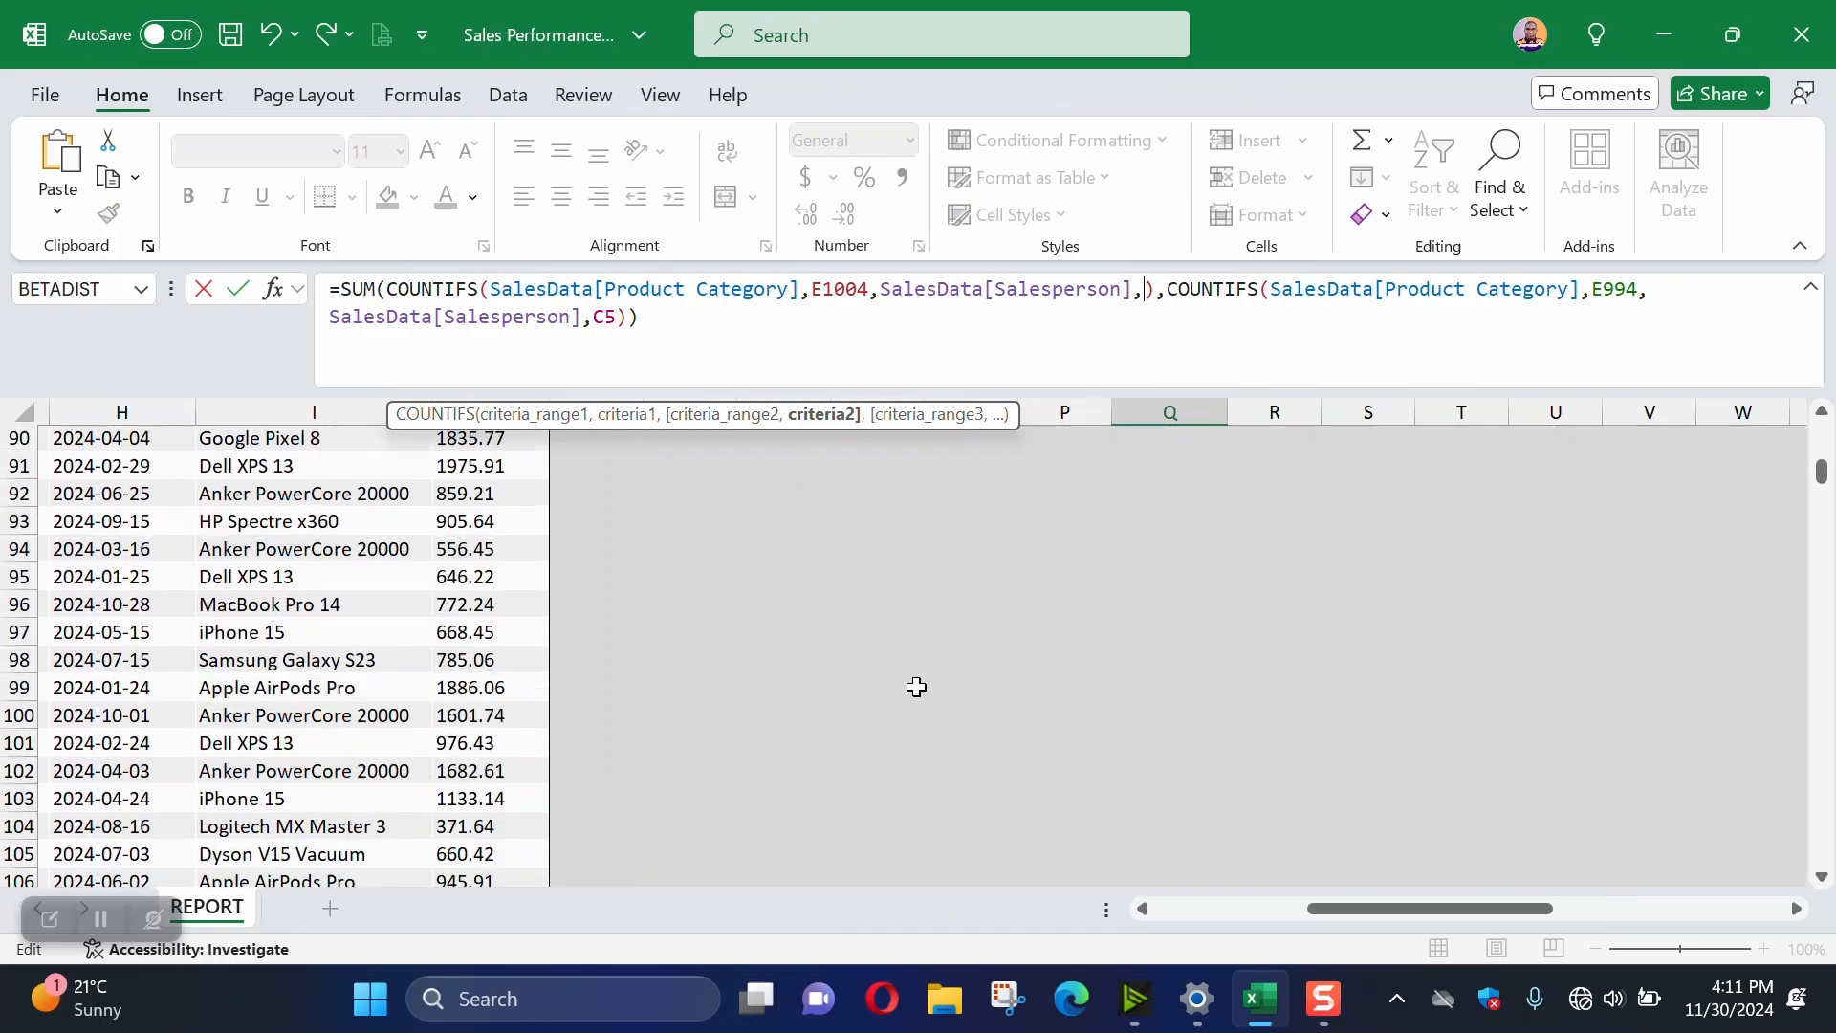
scroll(1028, 710, down, 20)
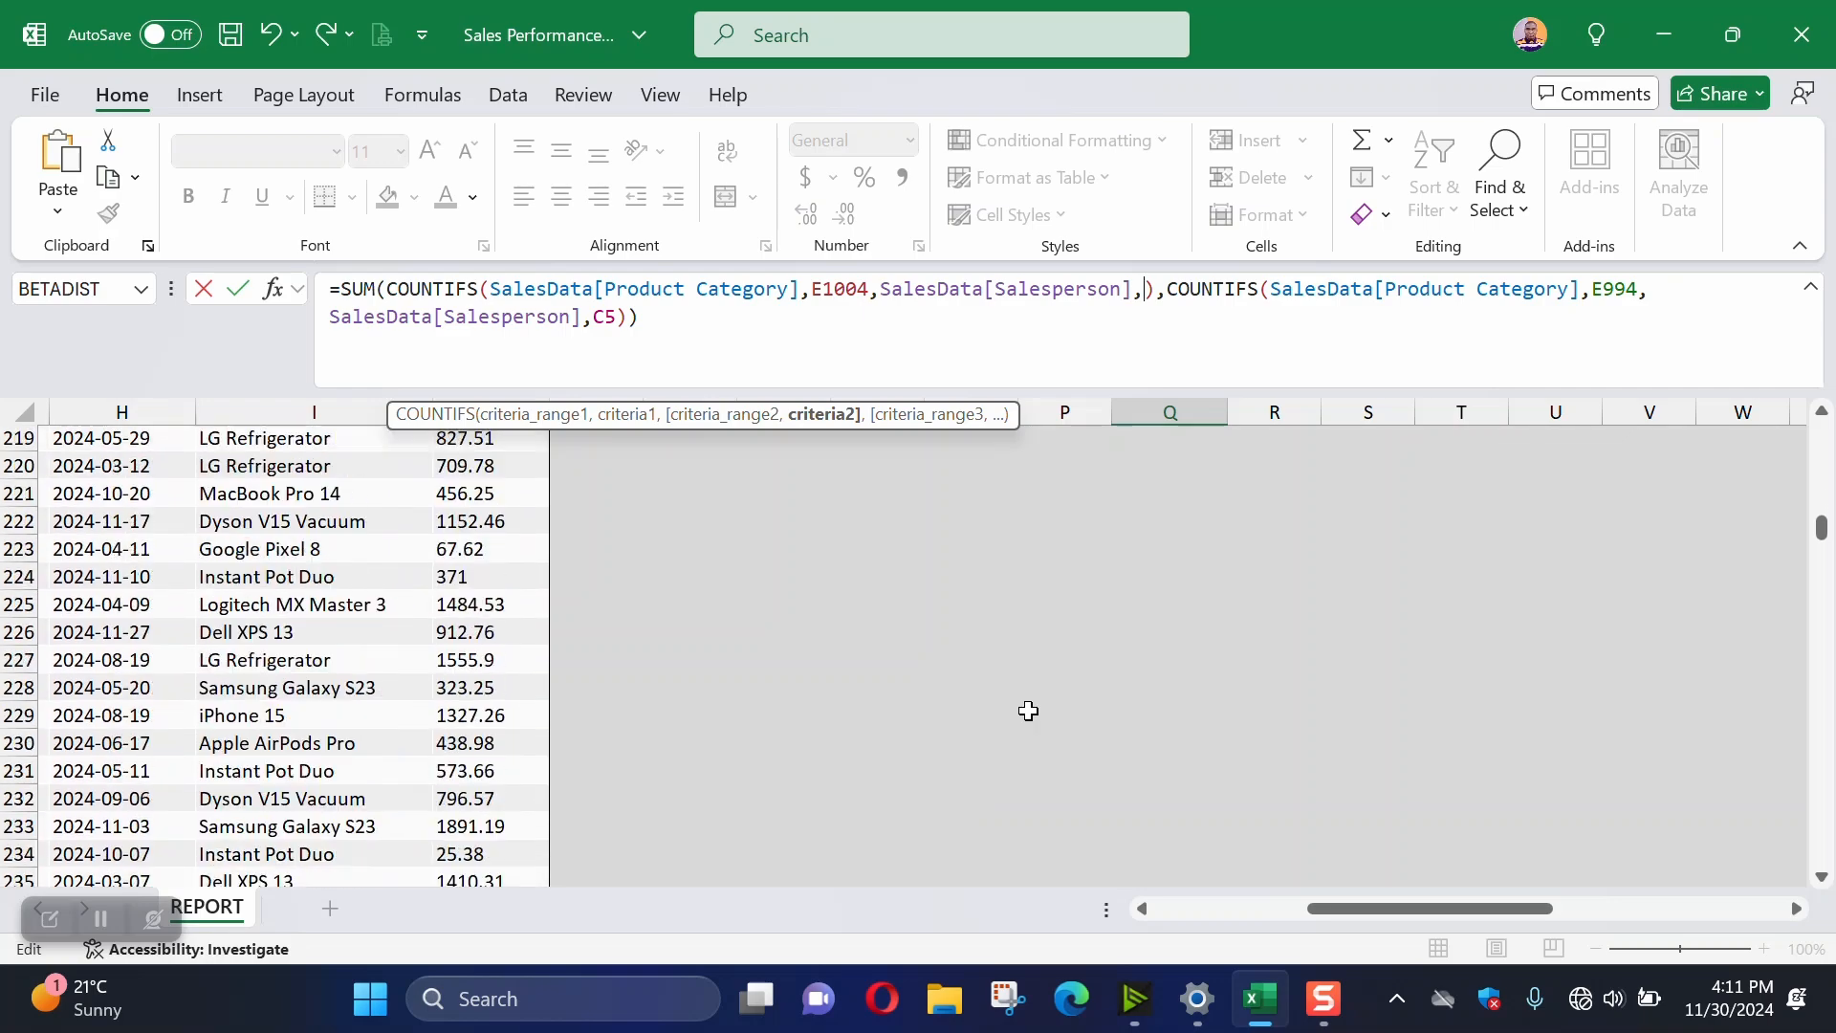
drag(1552, 910, 1186, 908)
scroll(490, 724, up, 20)
scroll(490, 723, up, 20)
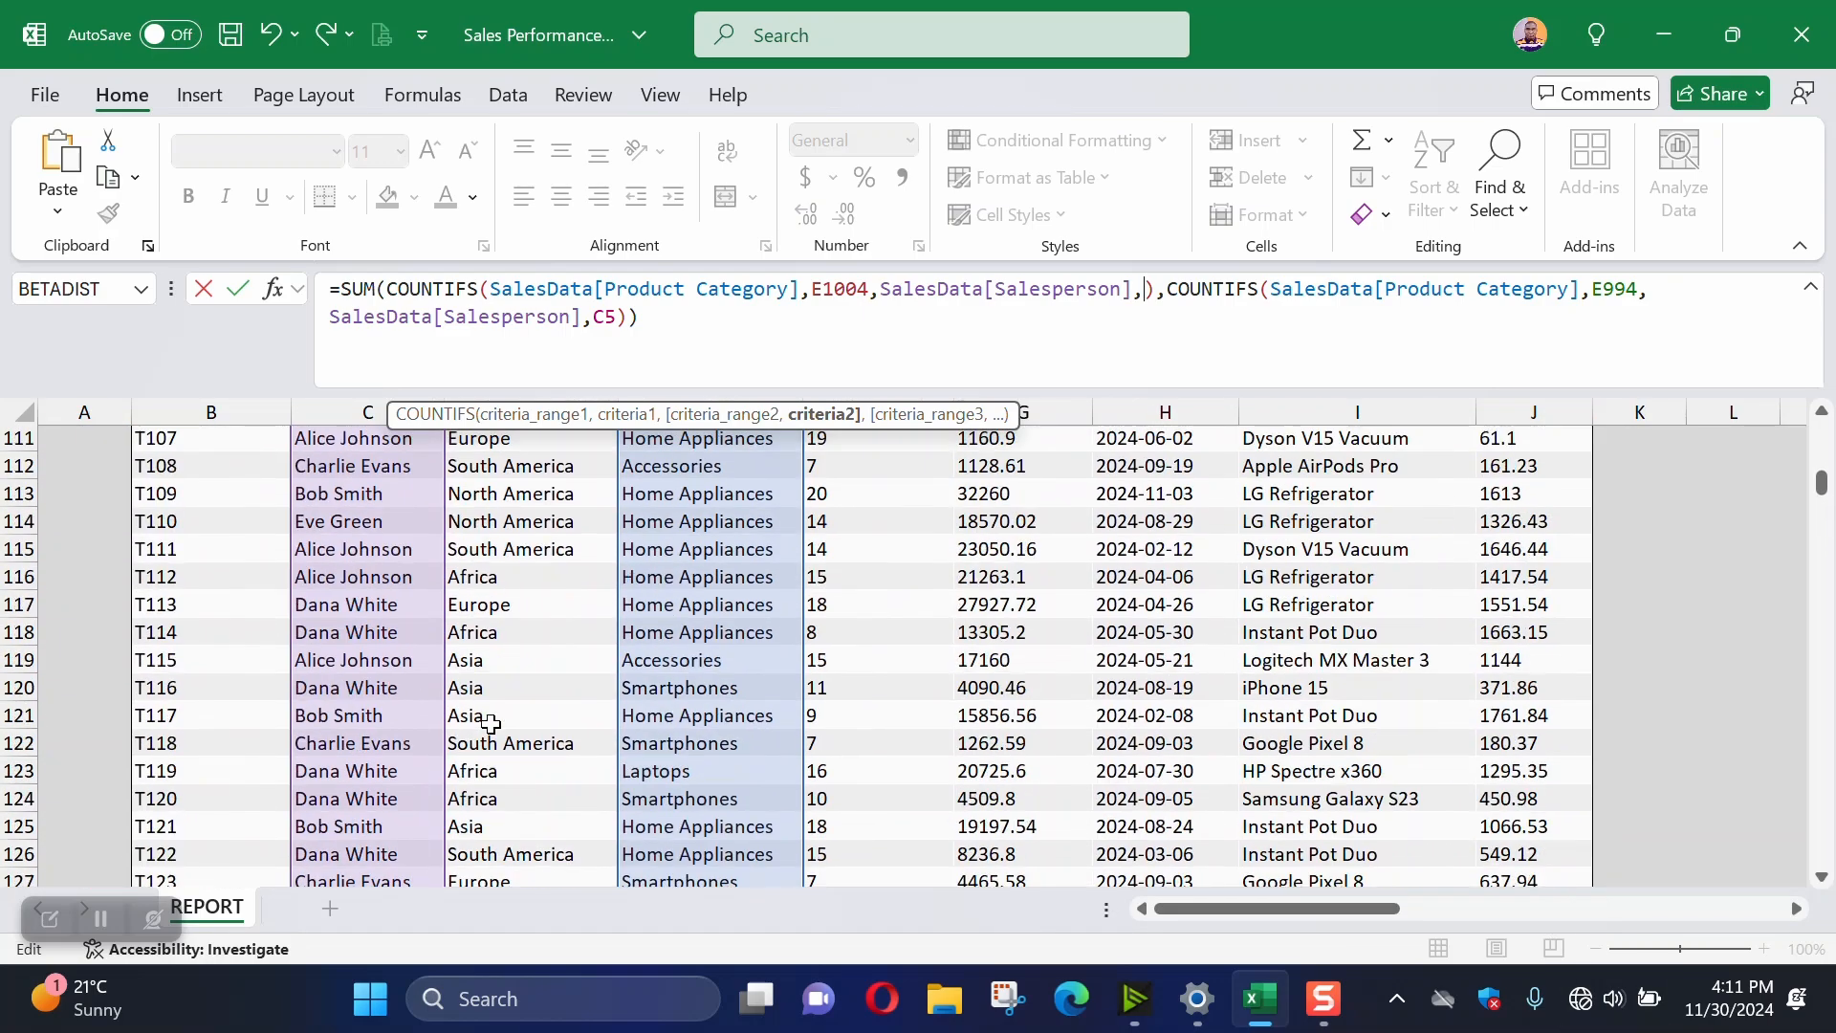
scroll(491, 724, down, 5)
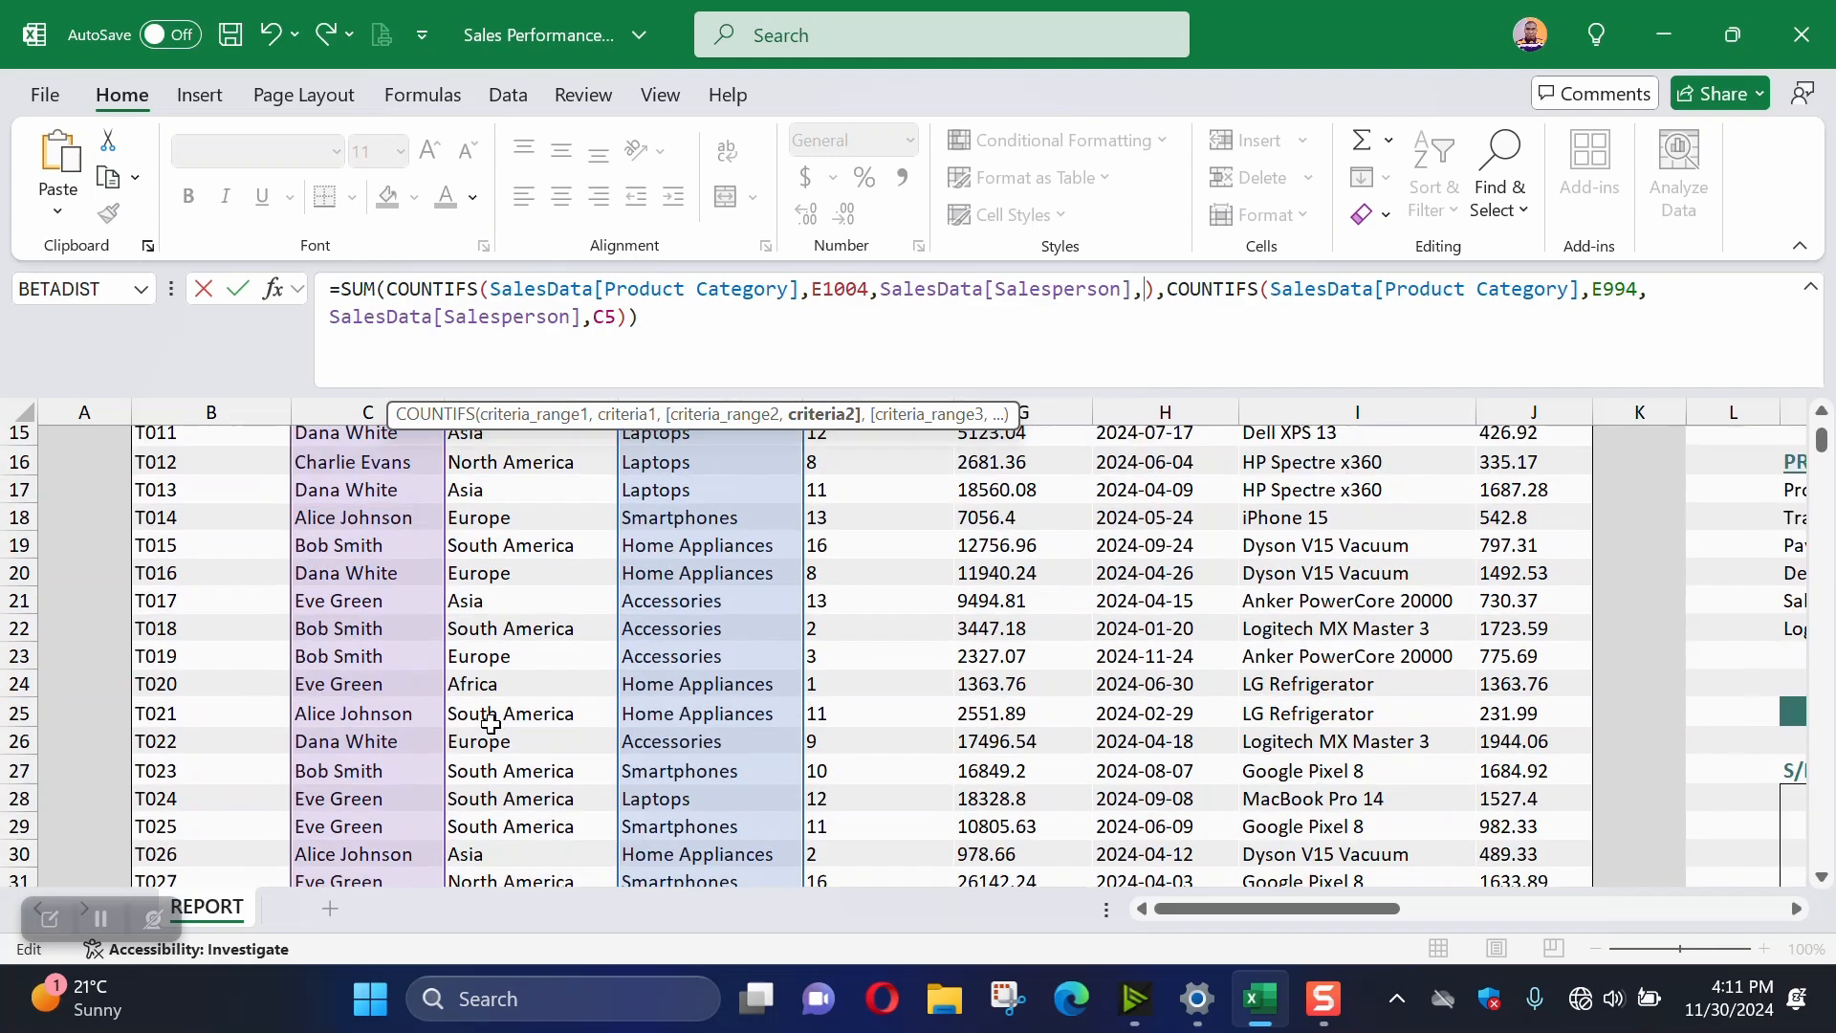
click(329, 605)
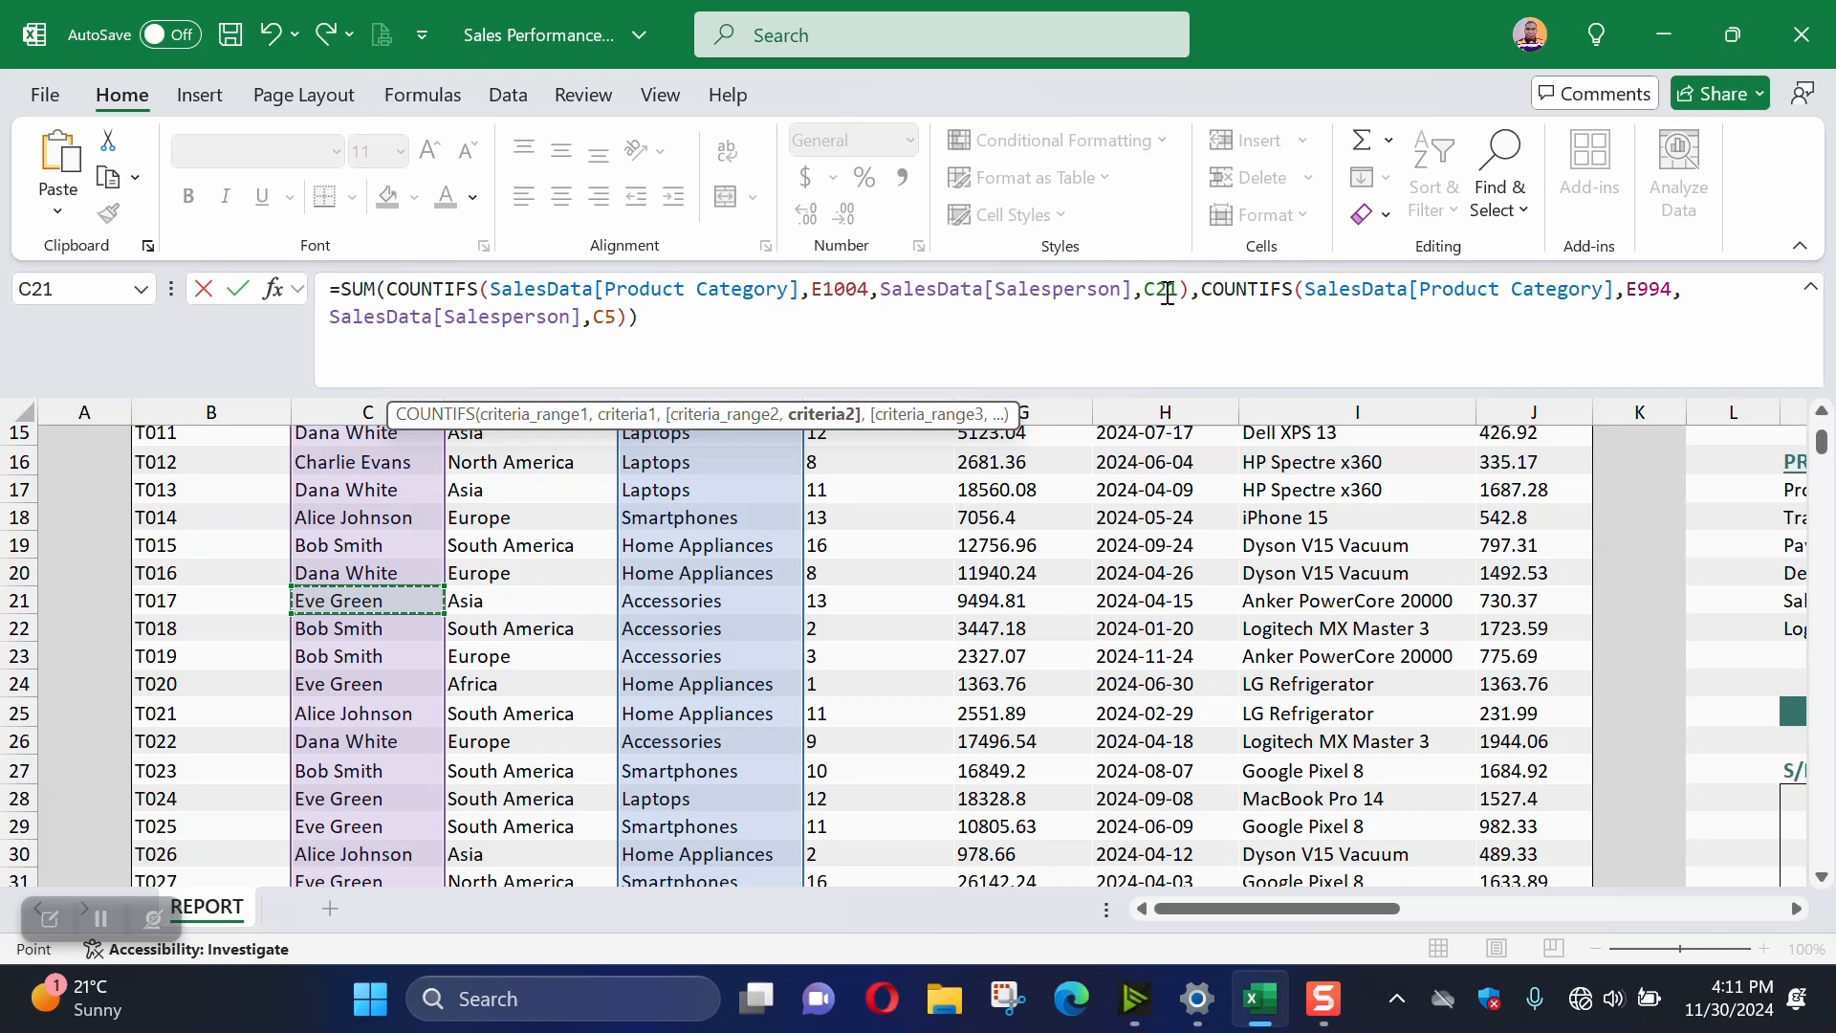
Replace the salesperson criterion C5 in the second COUNTIFS with cell C21 and enter the updated Q55 formula
double_click(600, 319)
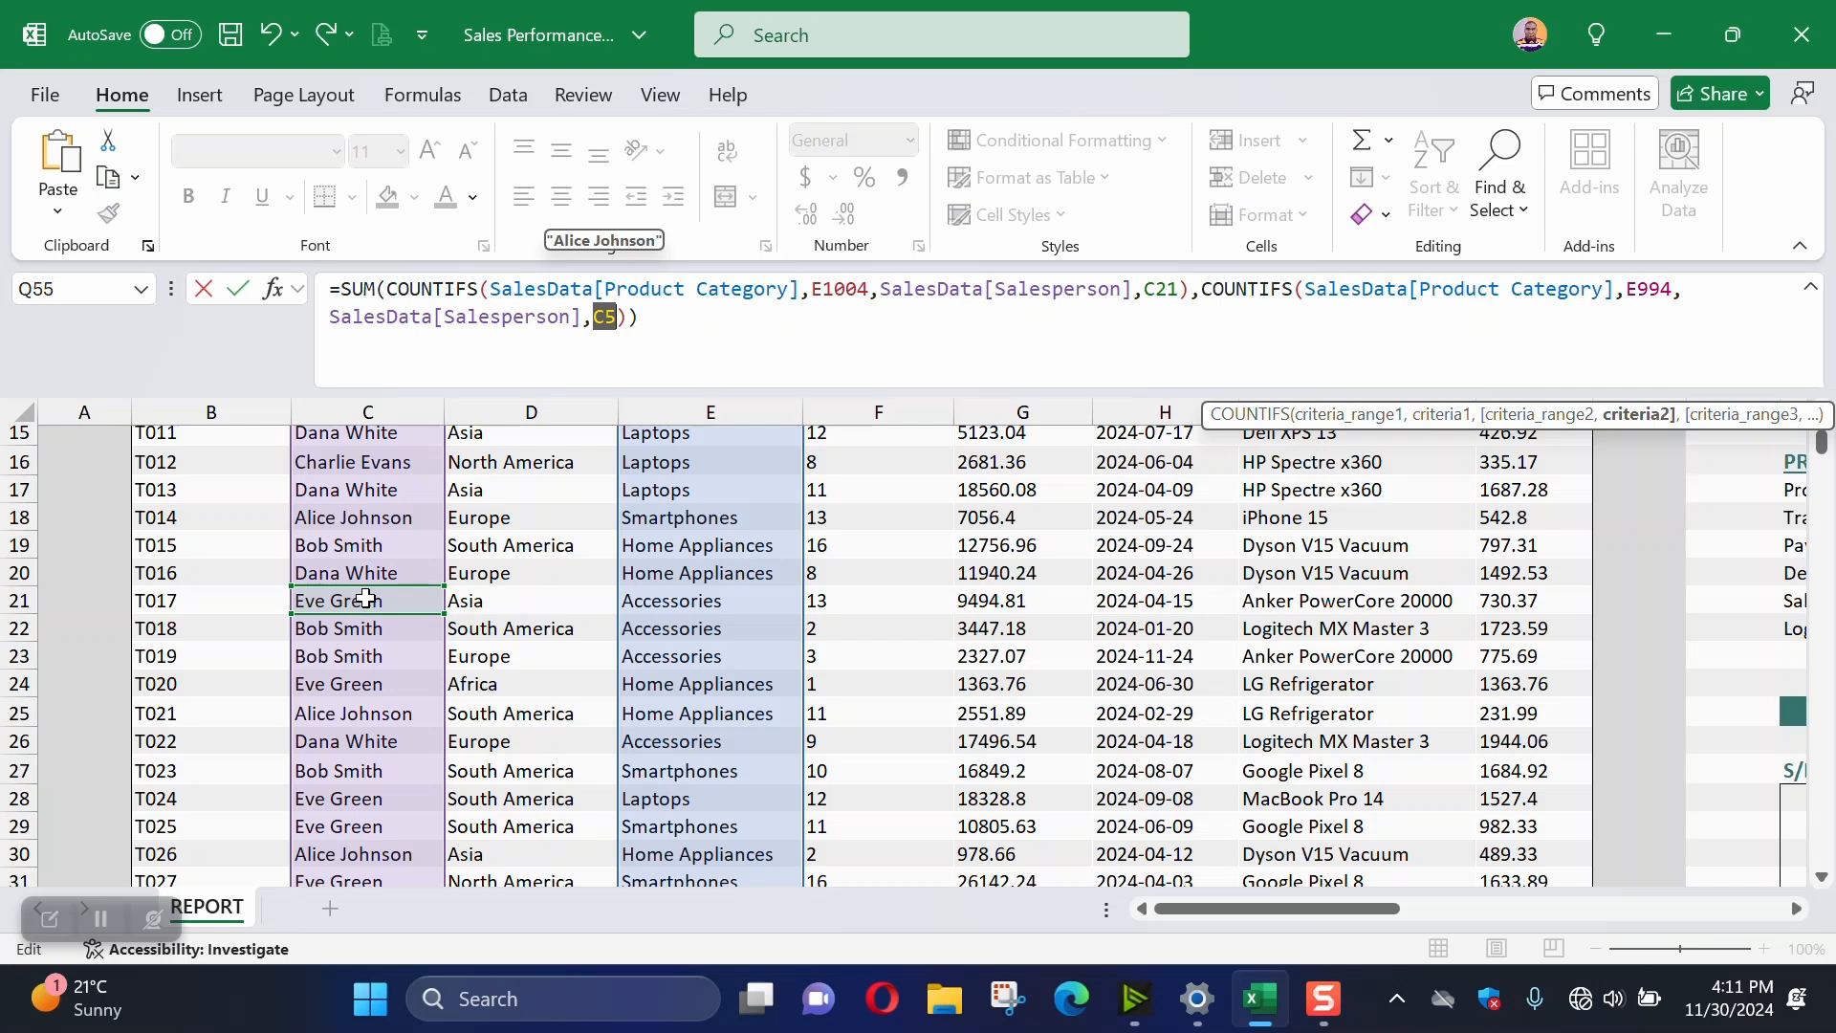
click(365, 598)
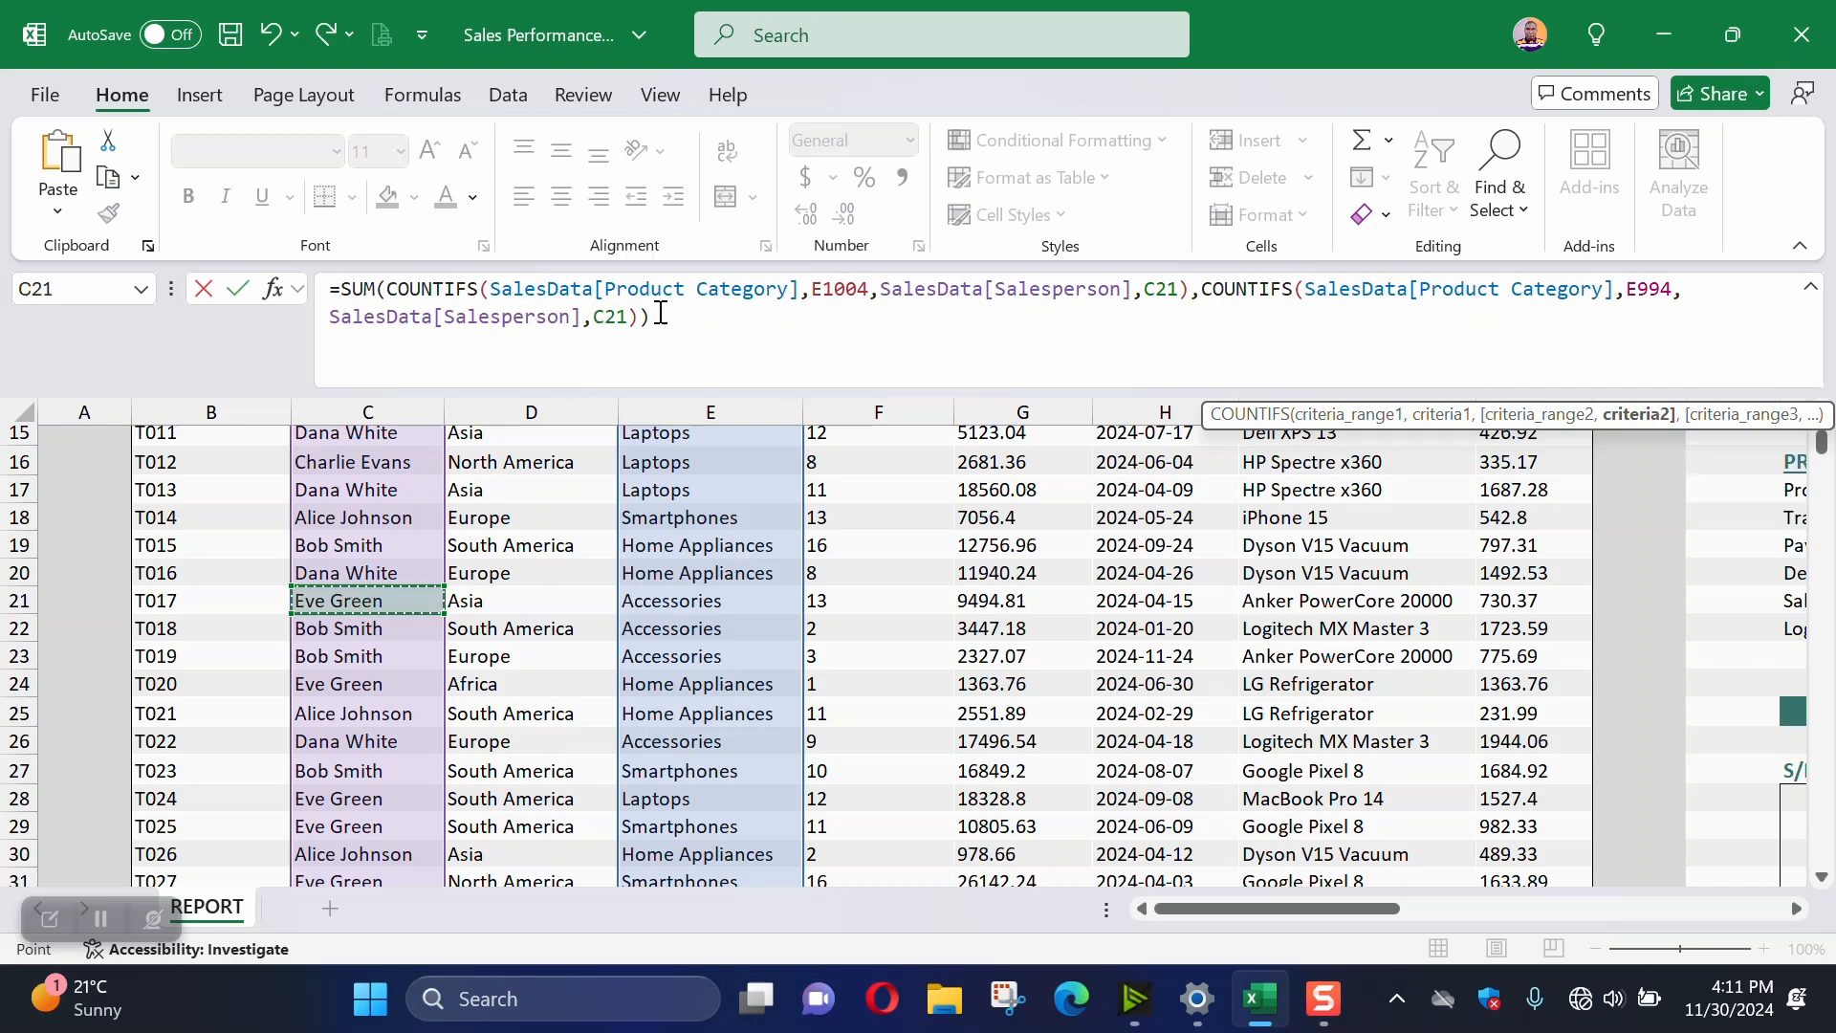
key(Return)
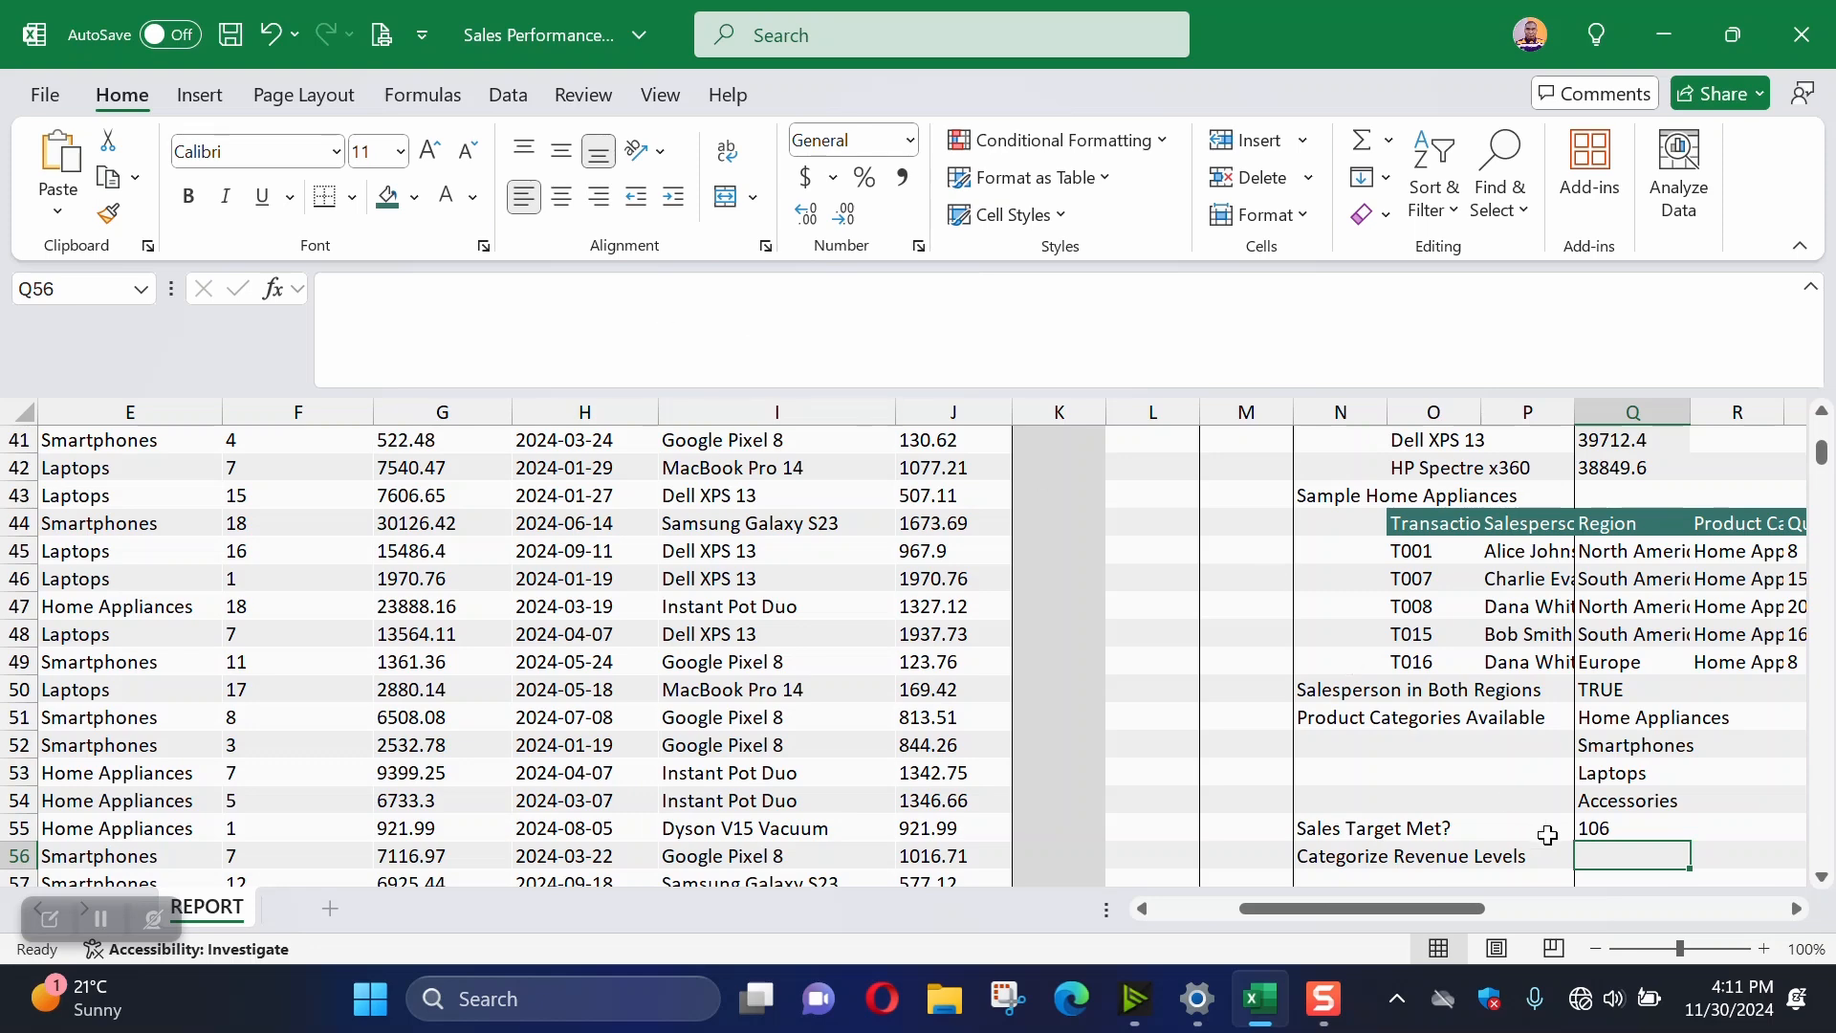
click(1616, 830)
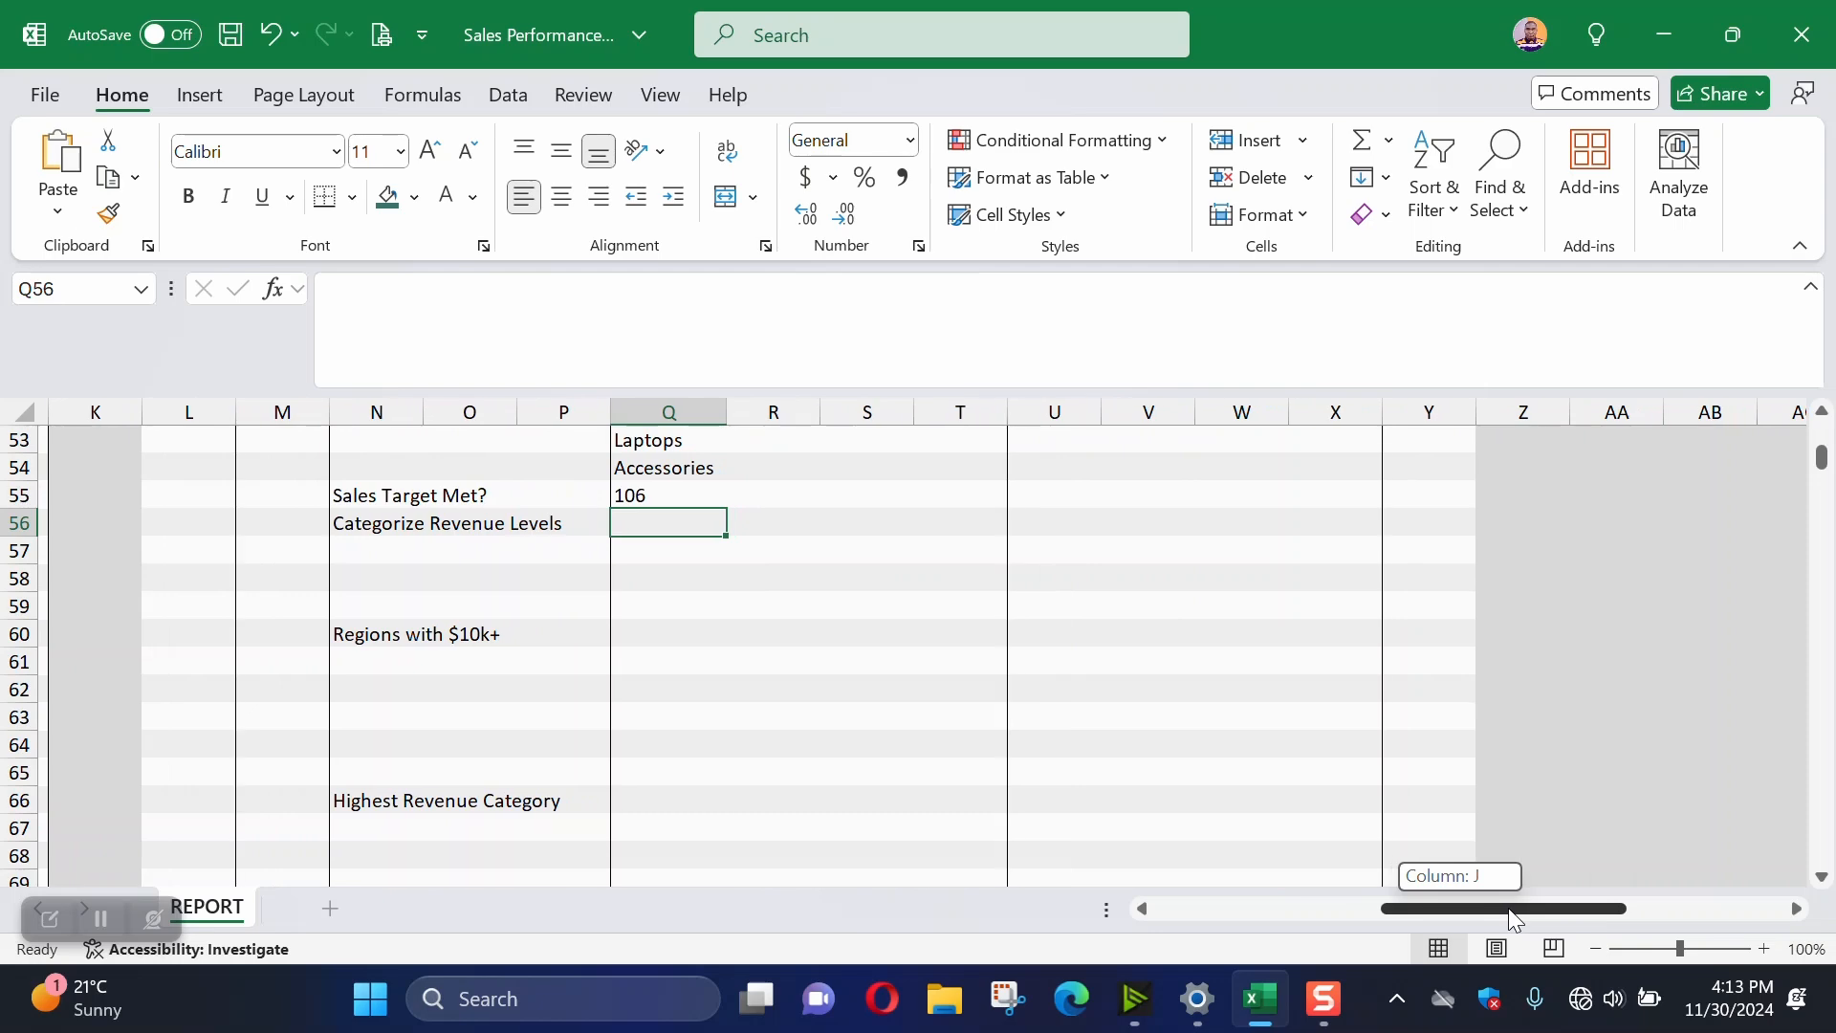
Read question 18 in the question list for the Low, Medium and High revenue thresholds
drag(1513, 918, 1543, 916)
scroll(1450, 704, up, 9)
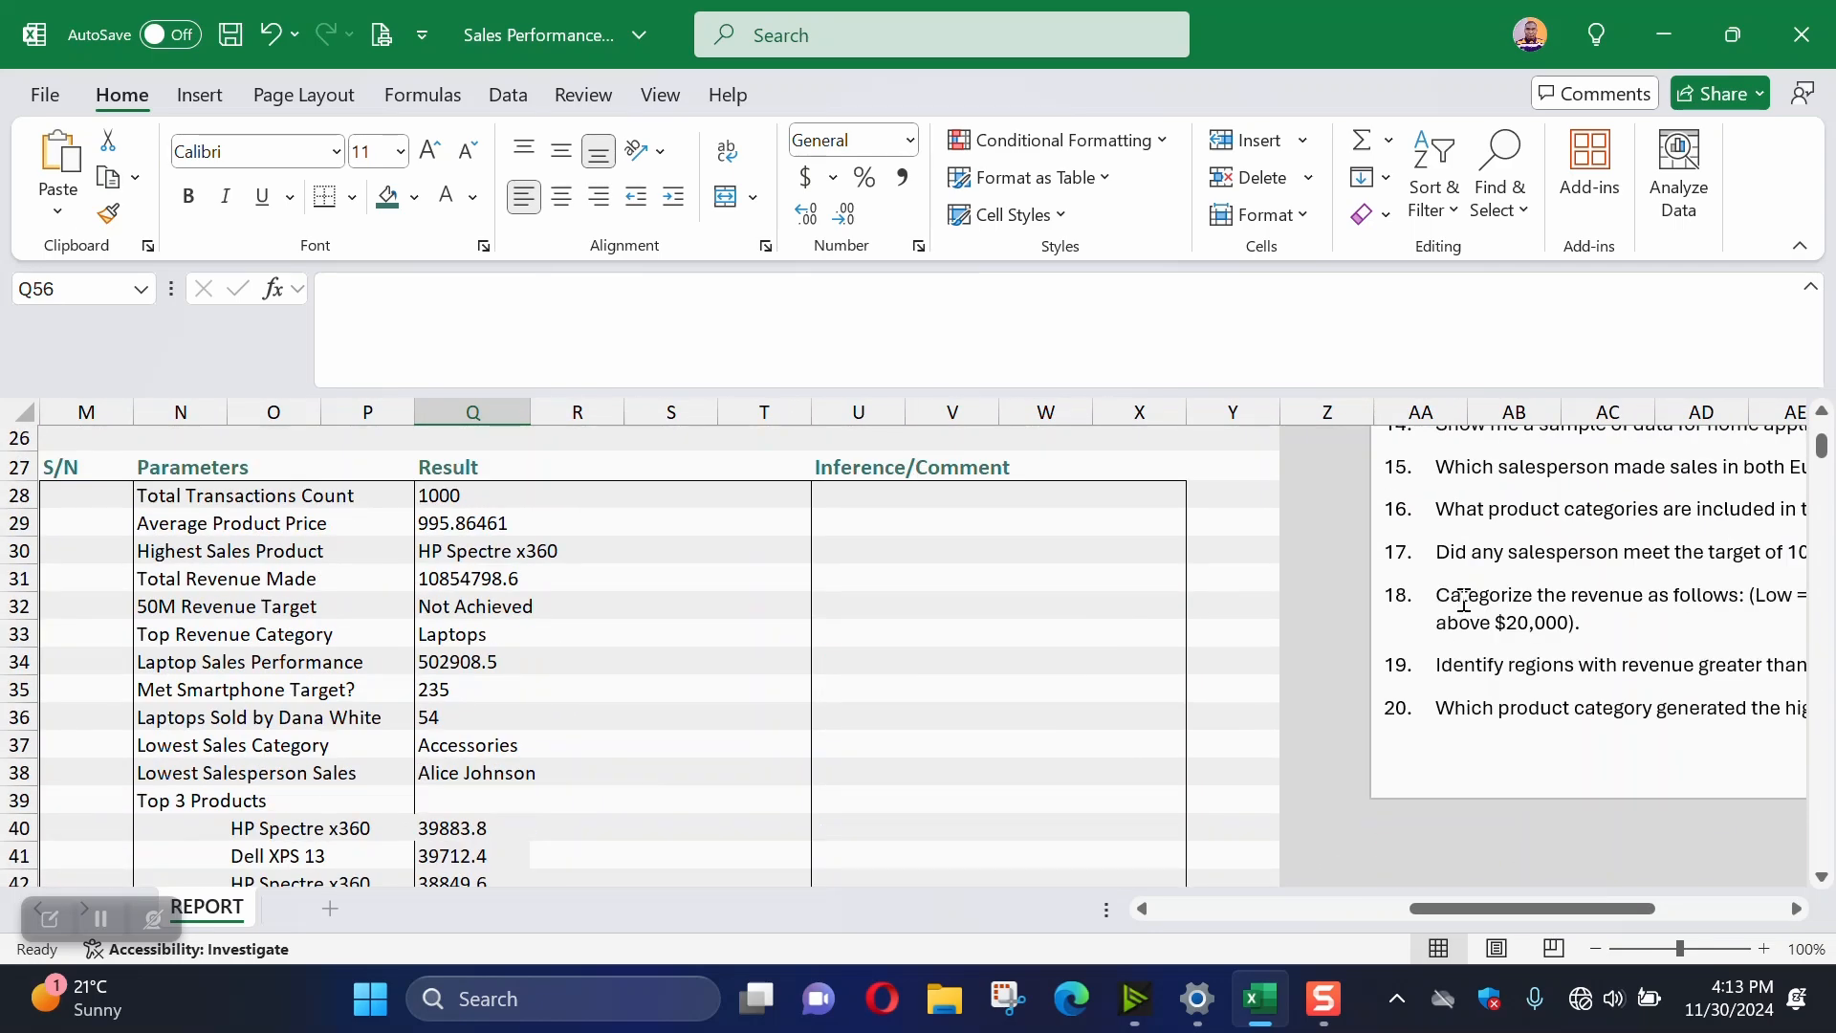
drag(1528, 907, 1594, 907)
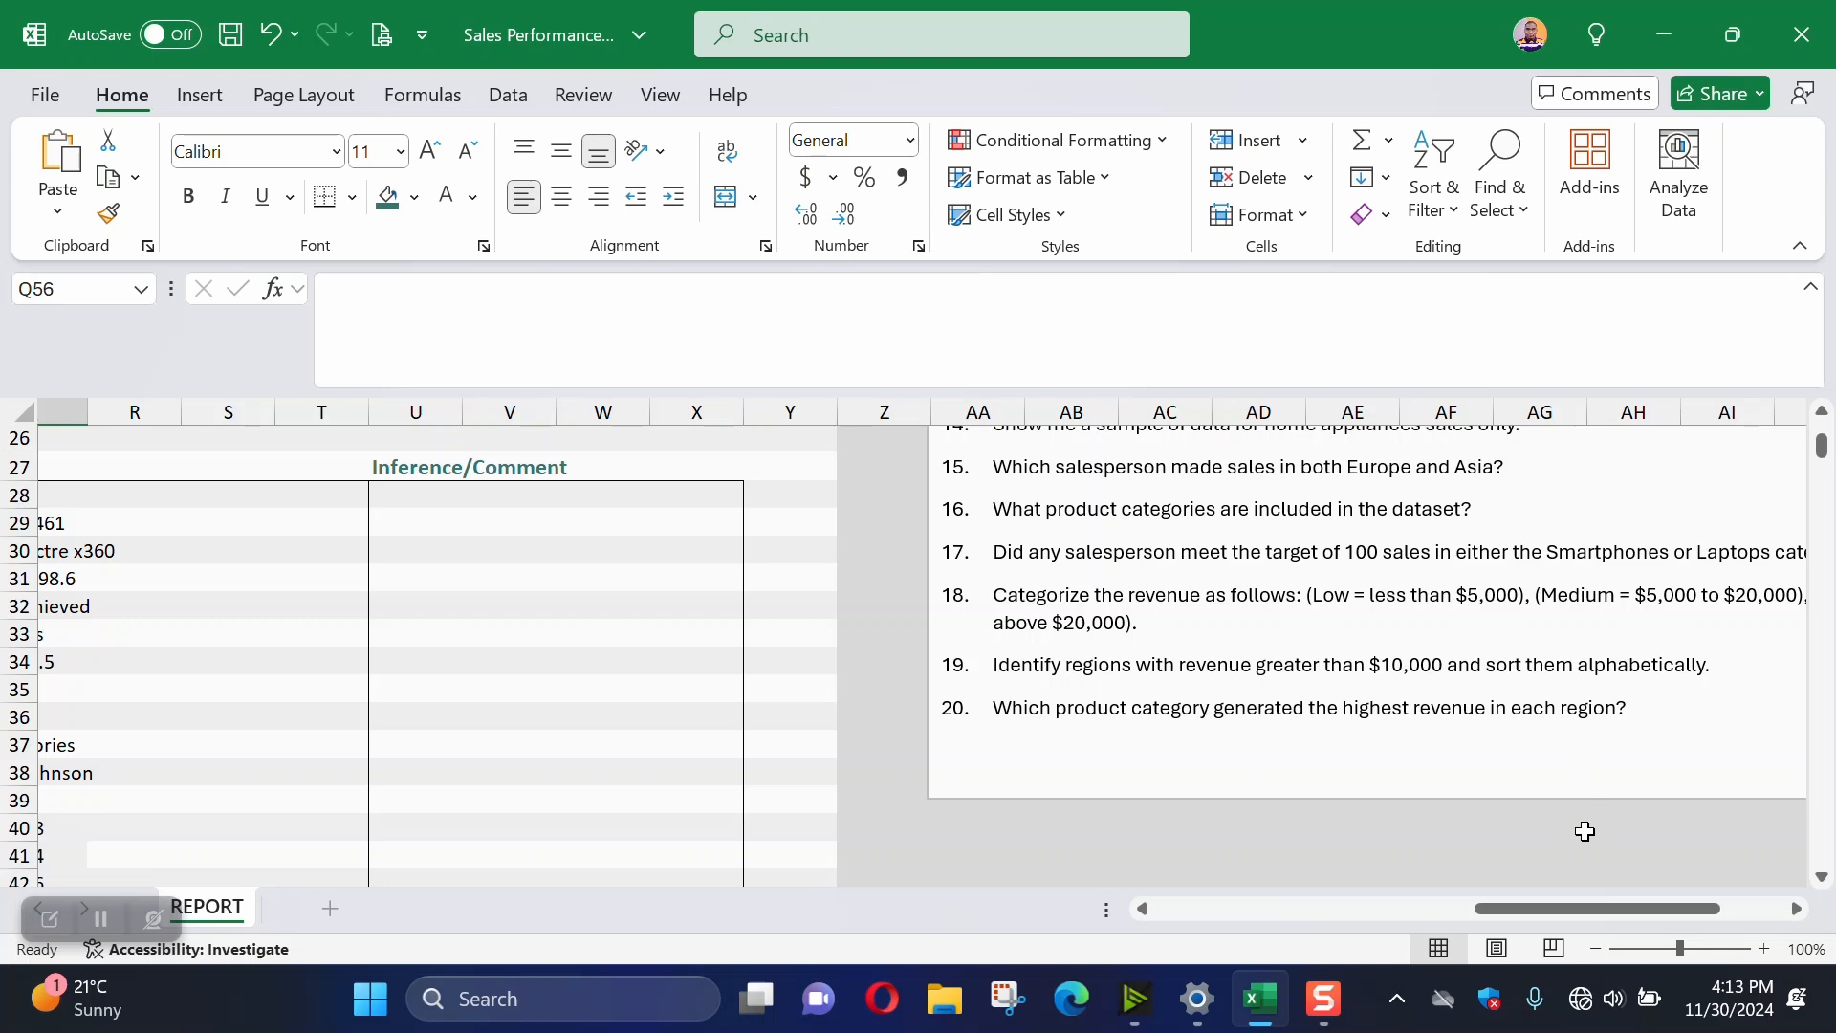
drag(1582, 907, 1625, 909)
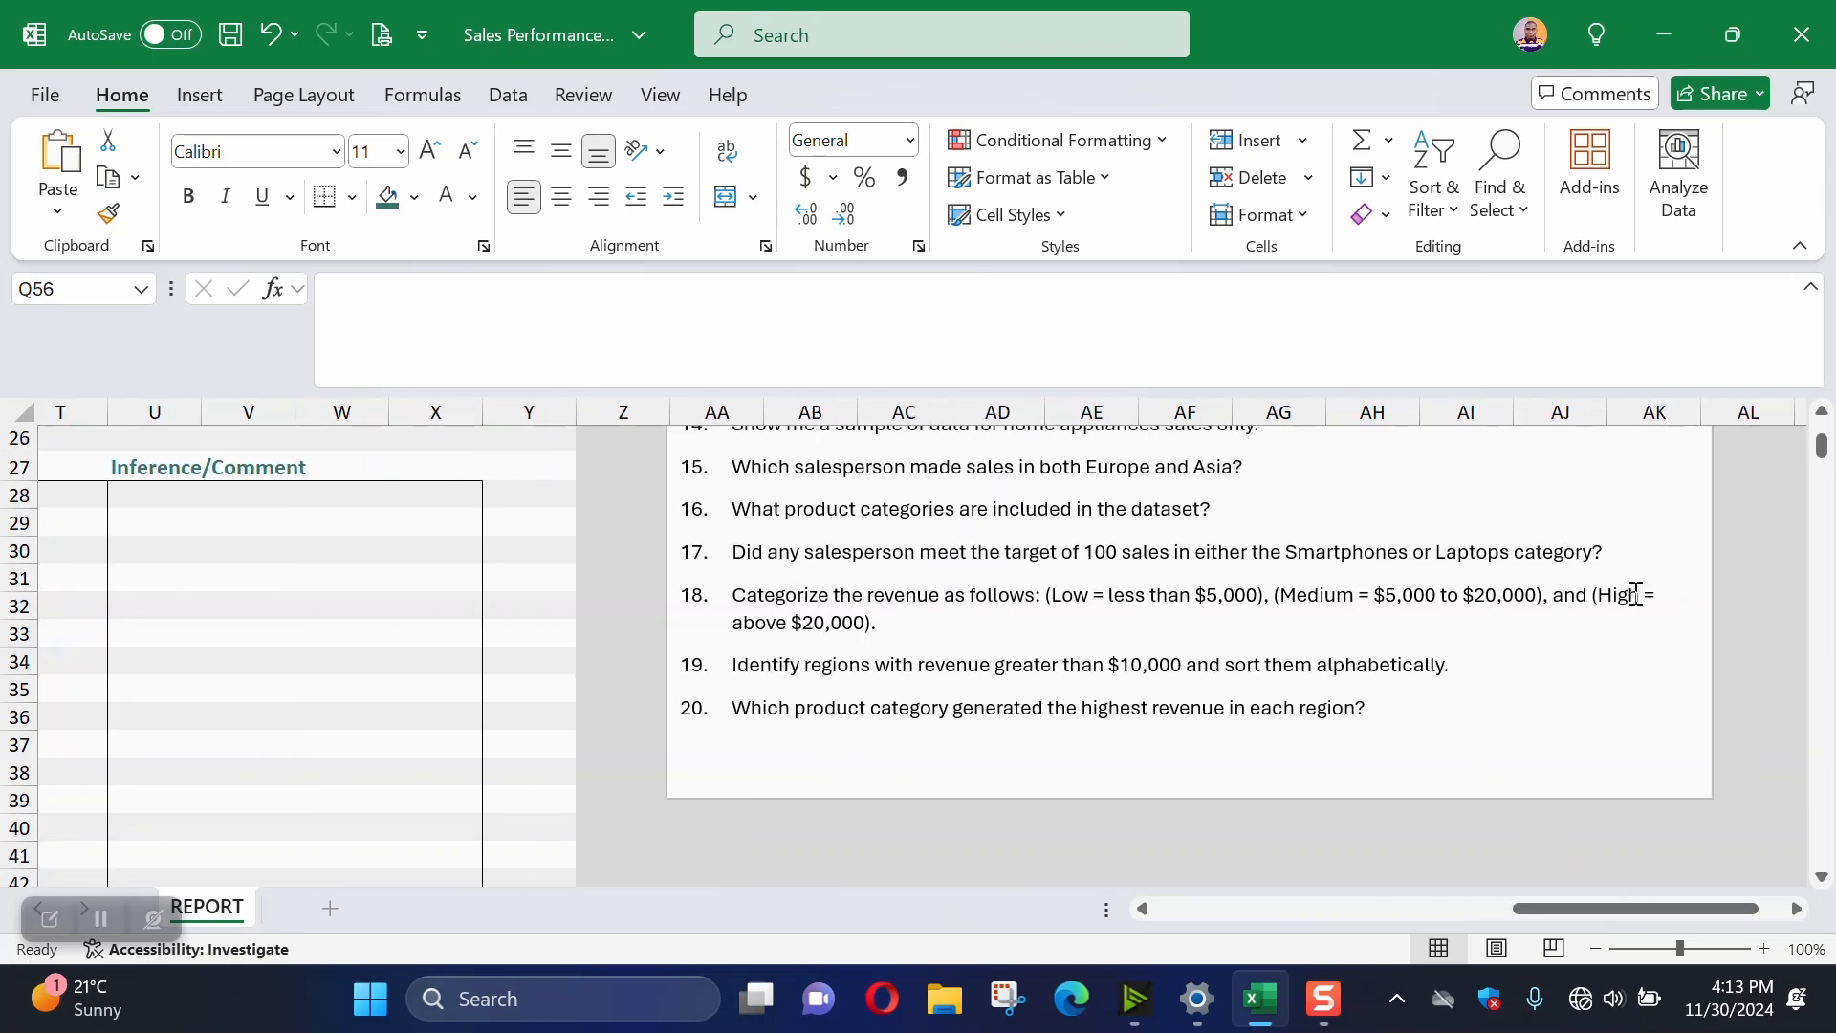
drag(1679, 905, 1467, 912)
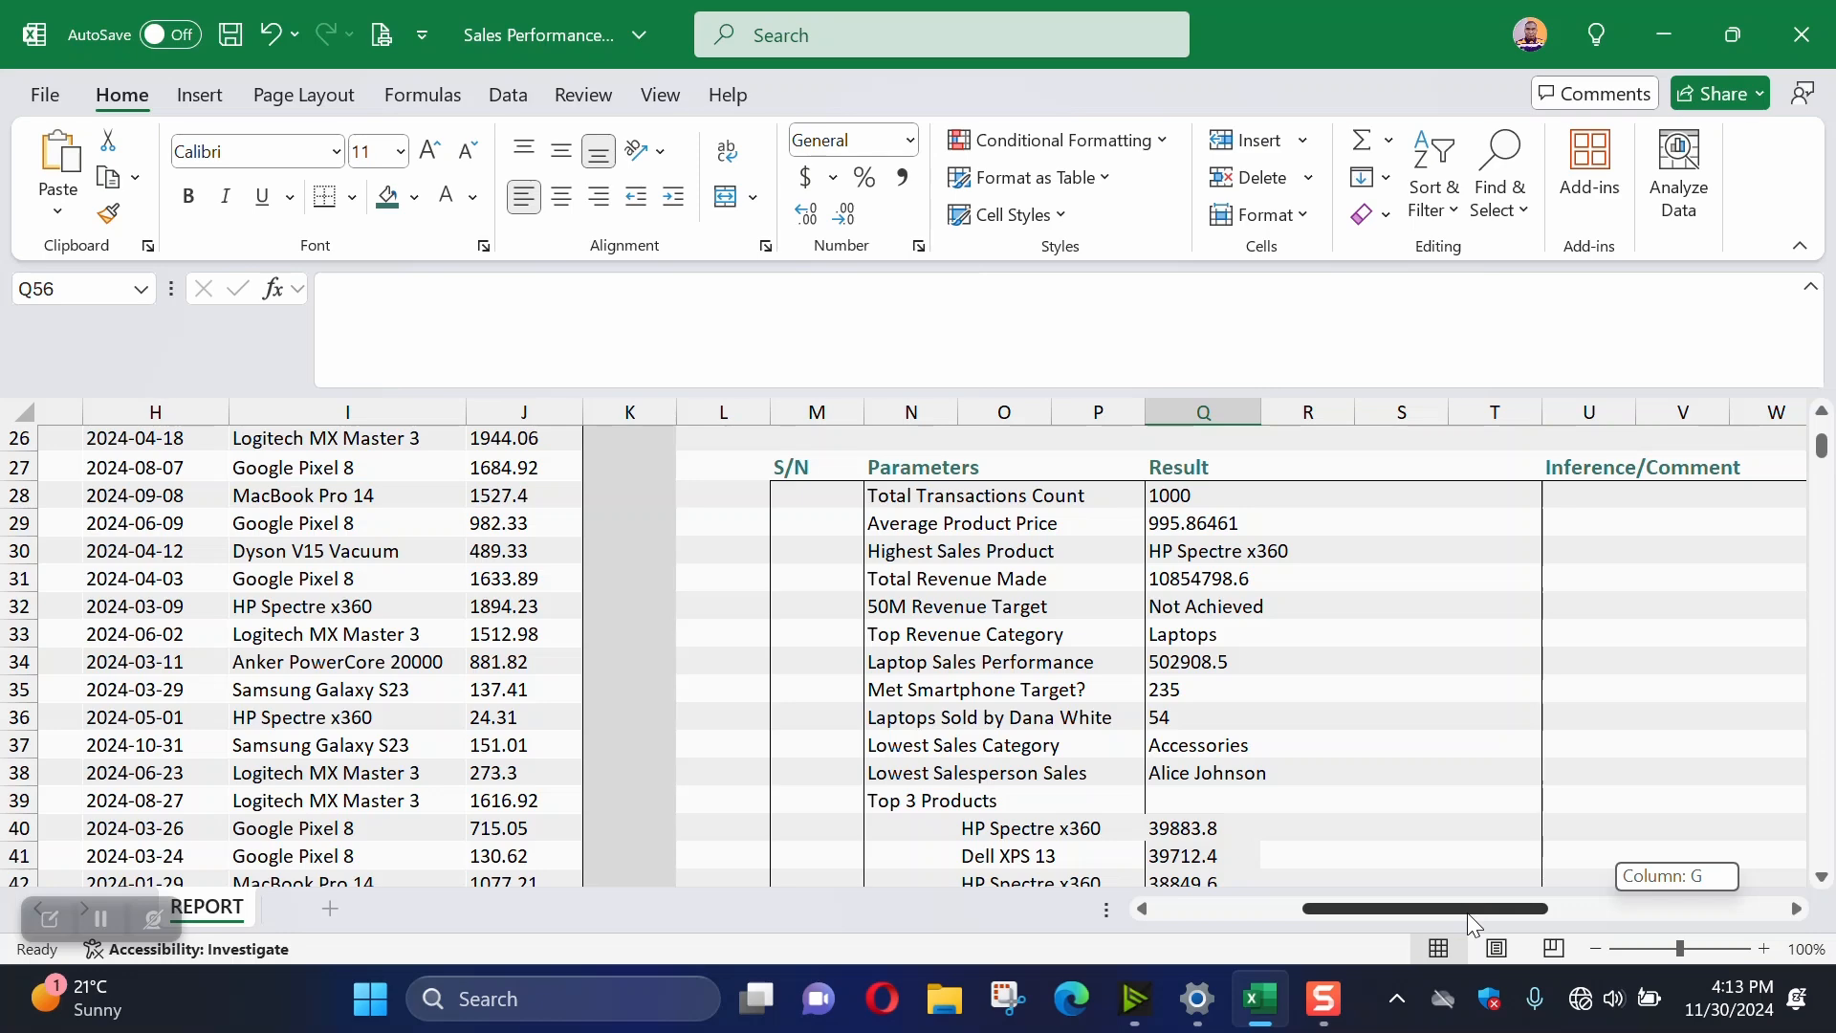
drag(1467, 912, 1467, 913)
scroll(1380, 625, down, 7)
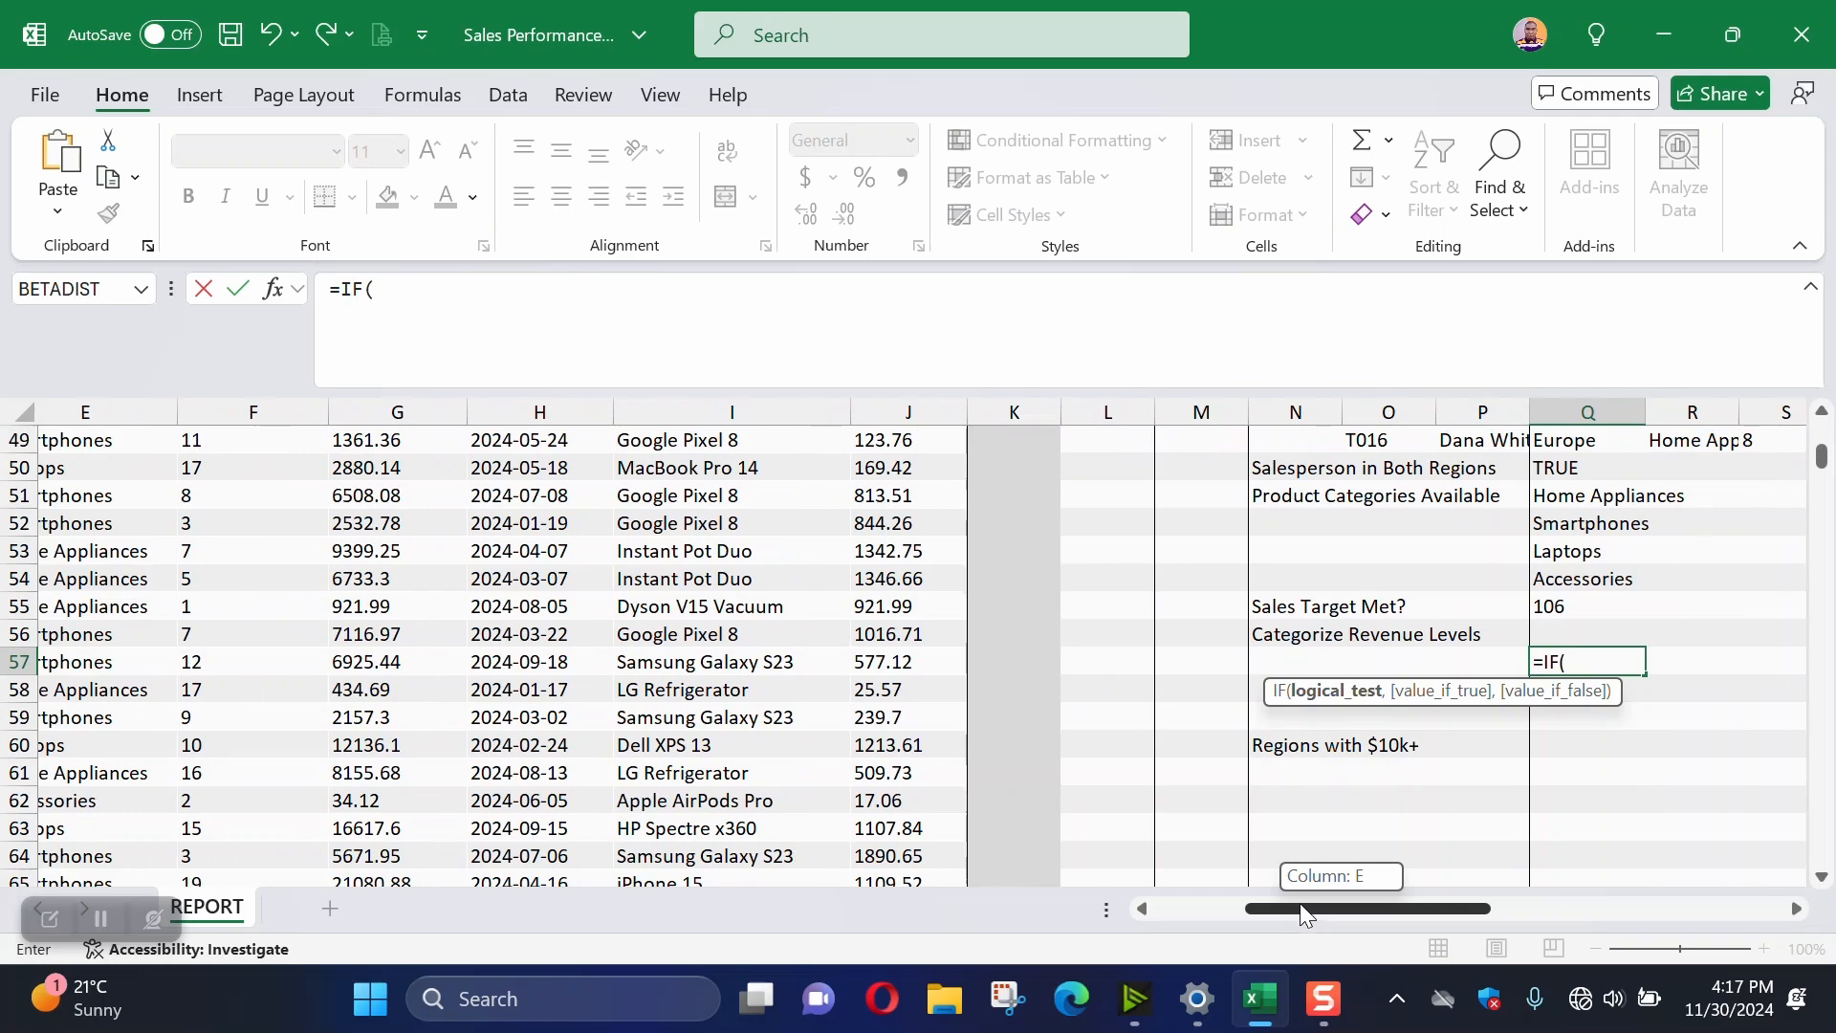
Build an IF formula in Q57 that tests whether revenue cell G5 is below 5000 and returns "Low" if true
scroll(301, 635, up, 5)
scroll(300, 635, up, 10)
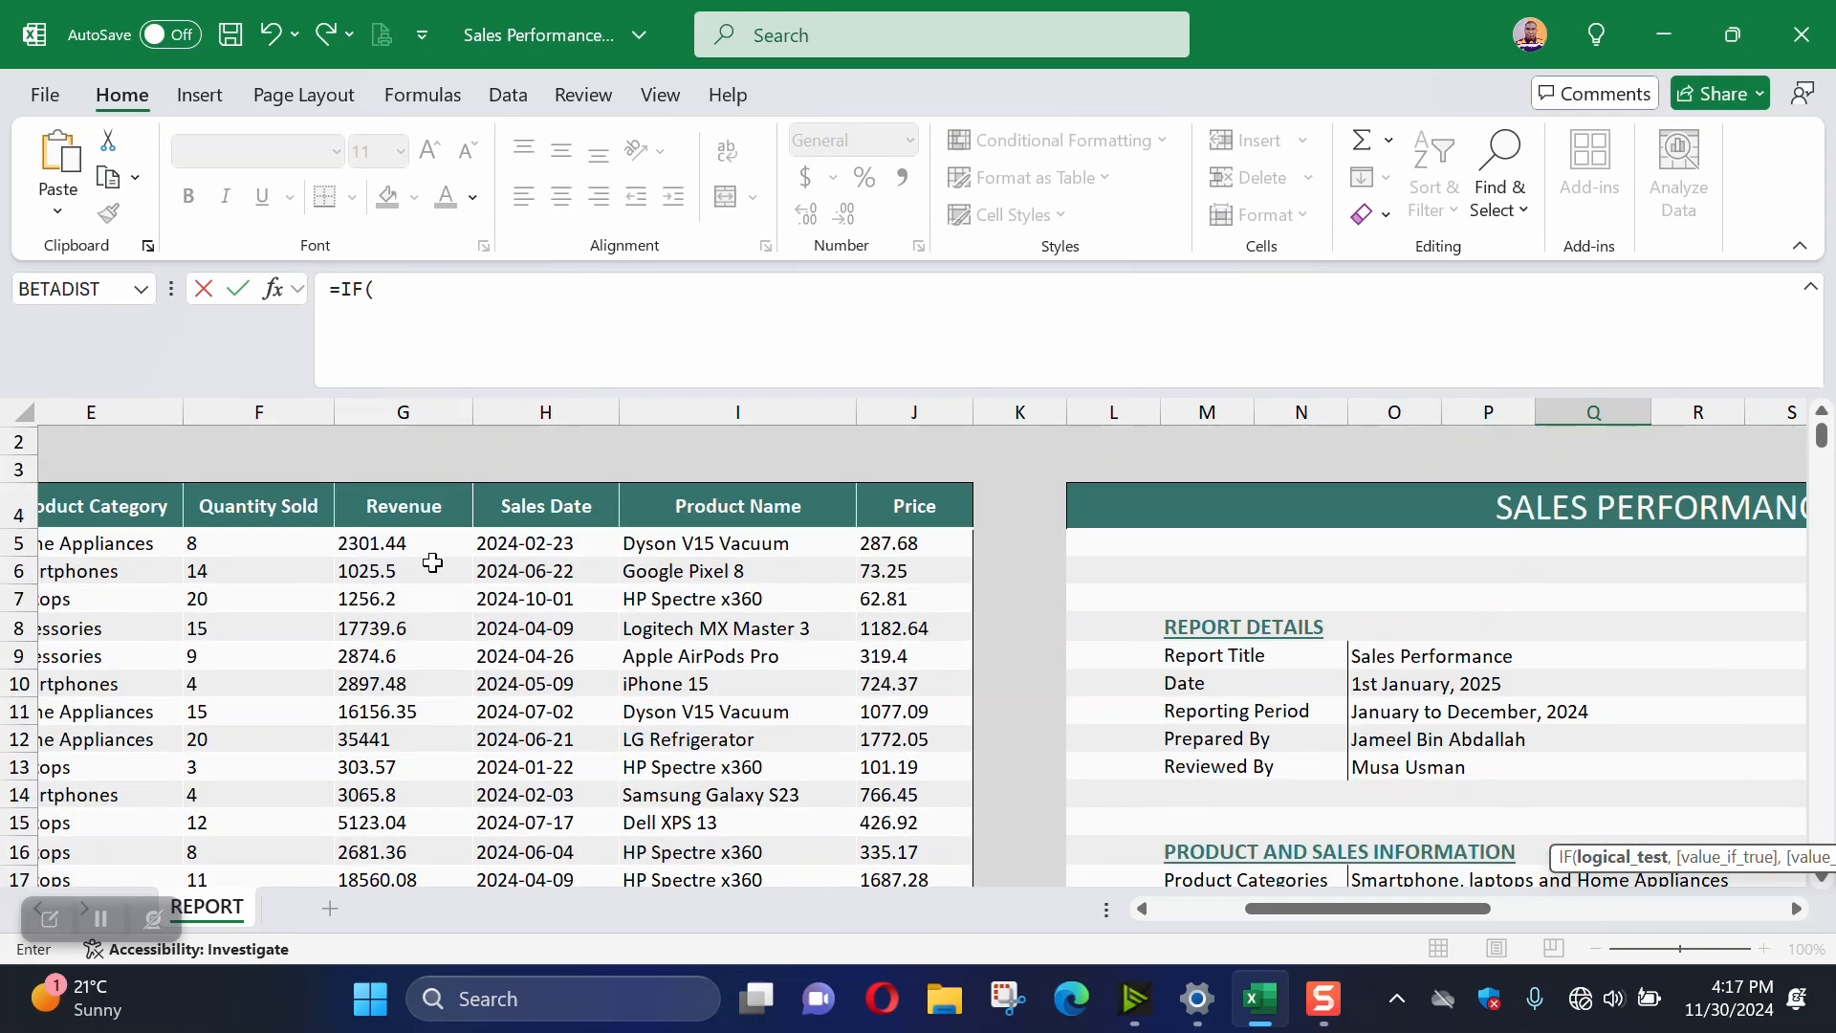
click(390, 542)
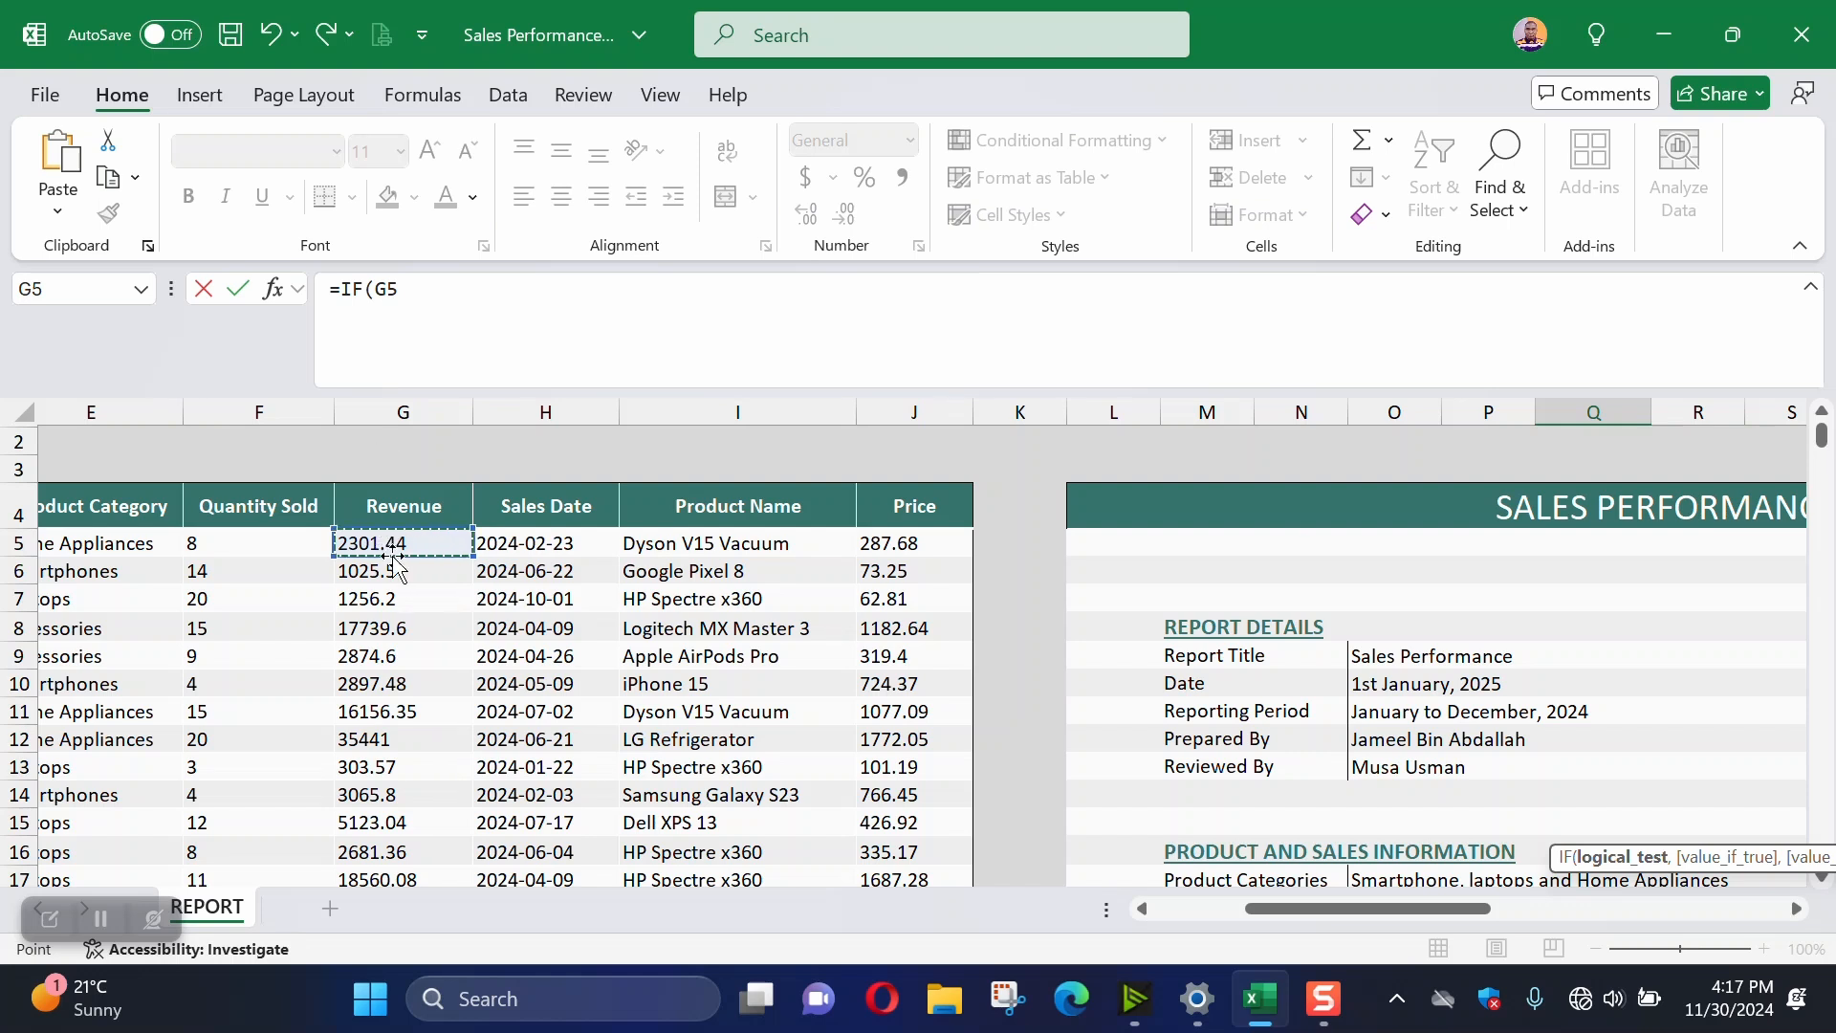
click(432, 298)
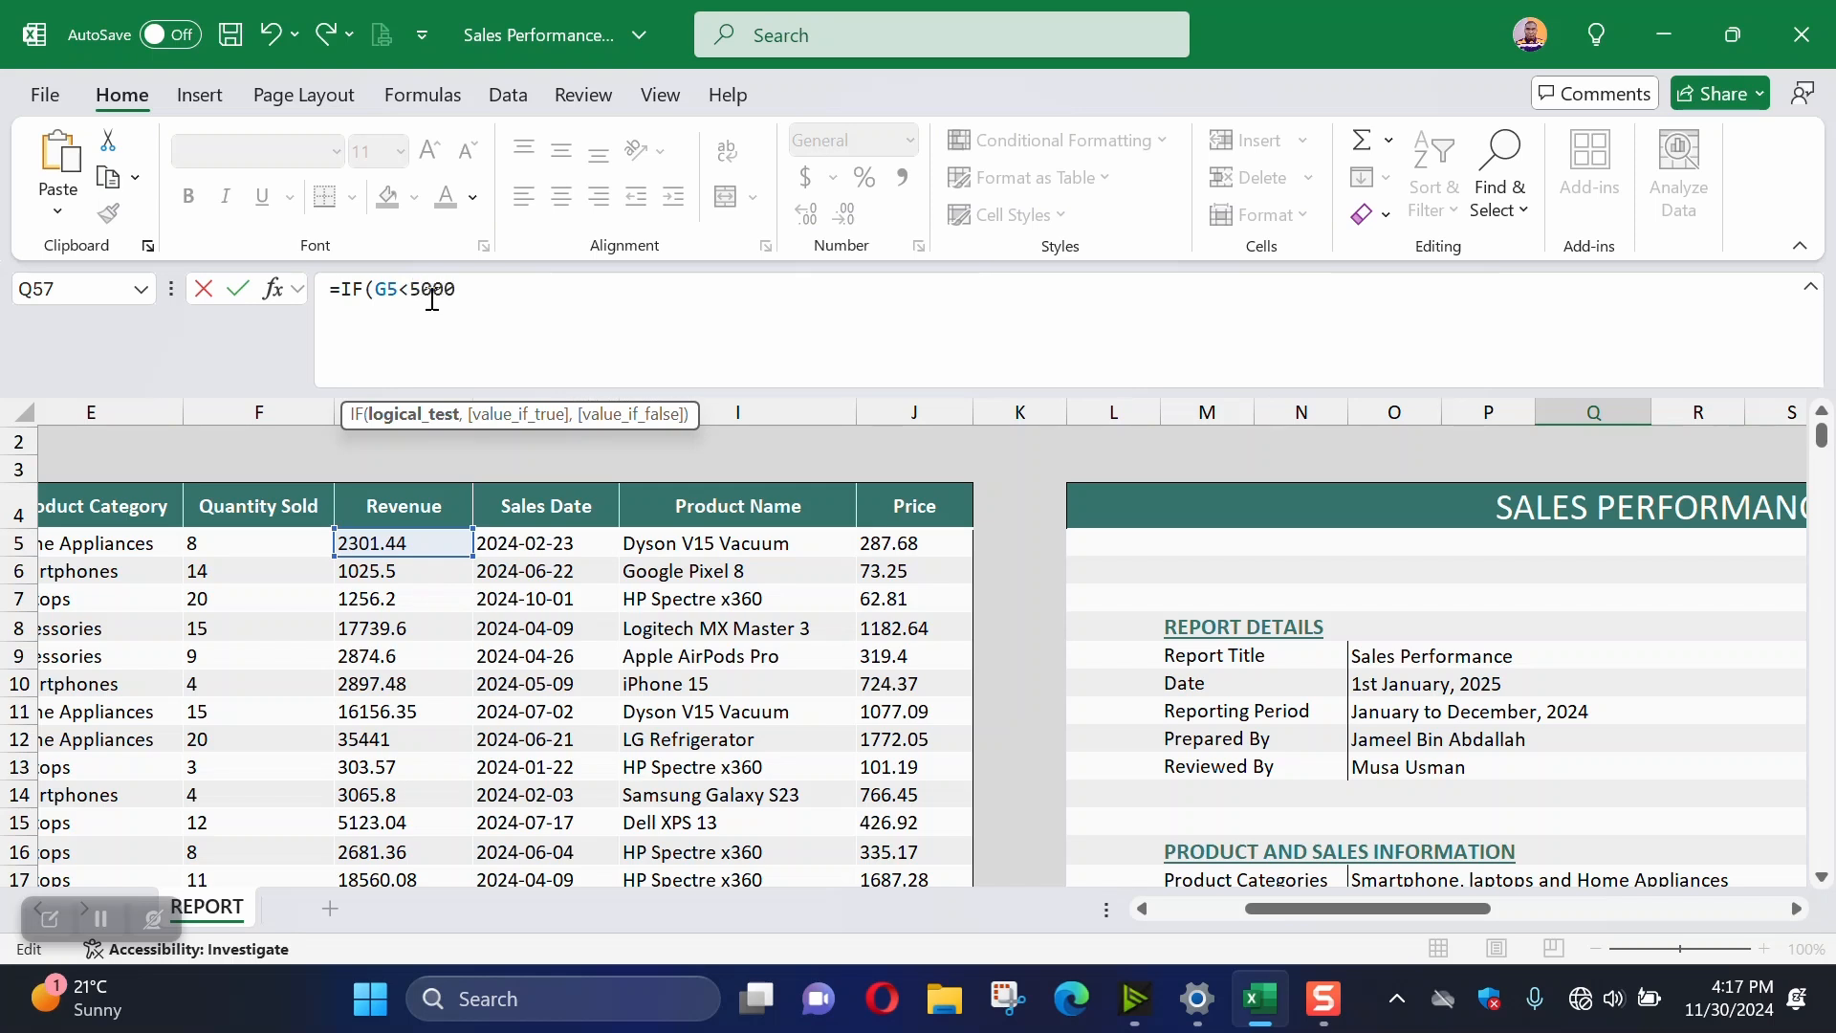
text(<5000,"Low)
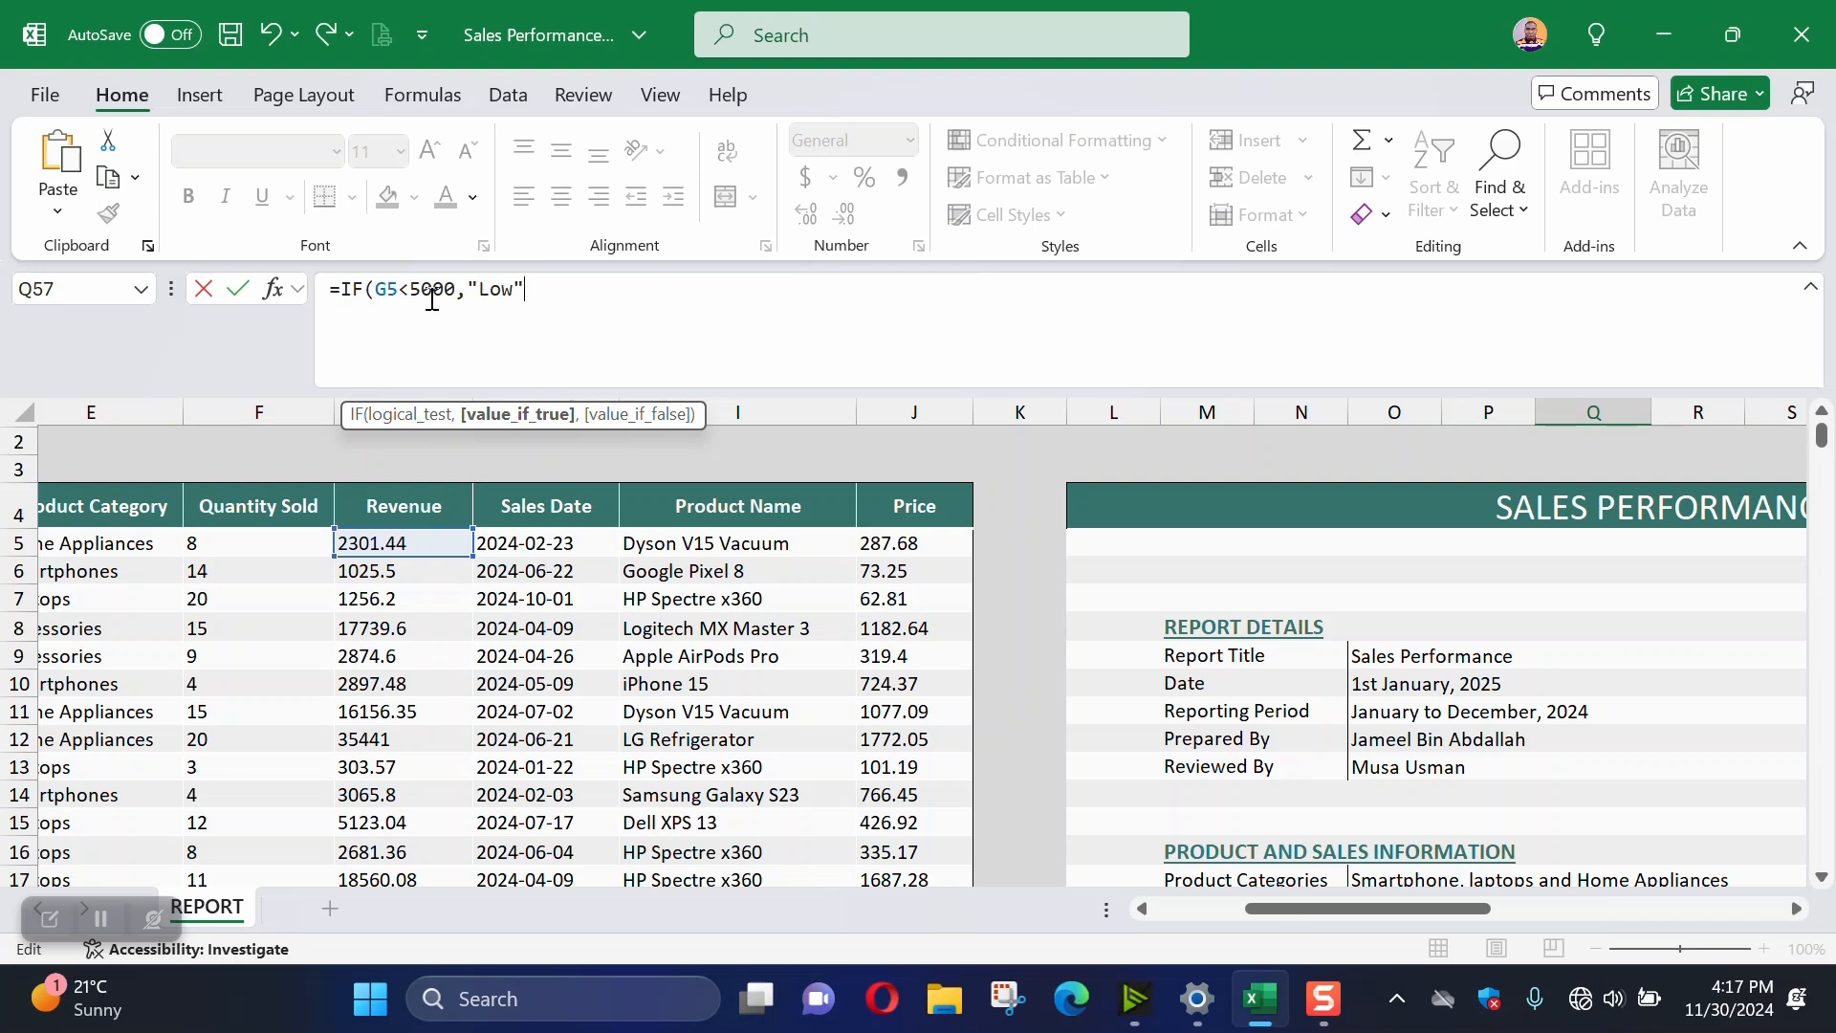
drag(432, 299, 341, 292)
click(554, 288)
text(,)
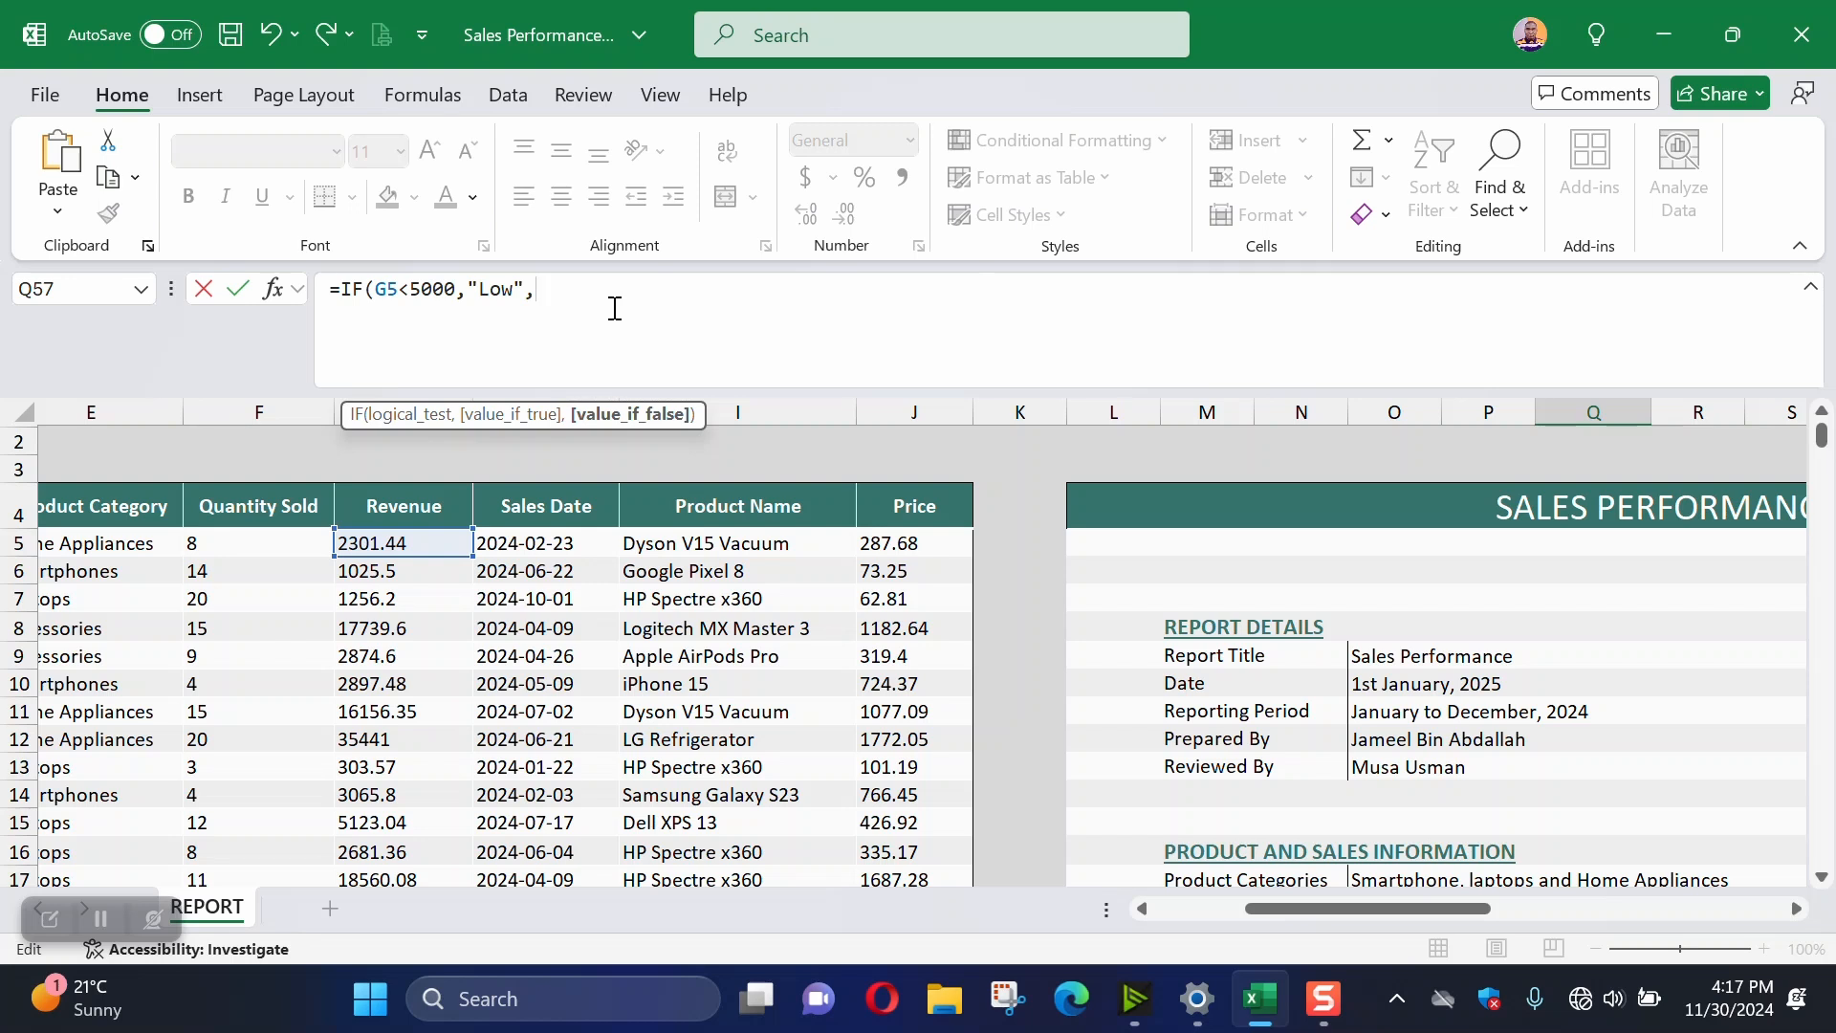
Nest a second IF as the false value, testing G5<=20000 and returning "Medium" if true
text(IF()
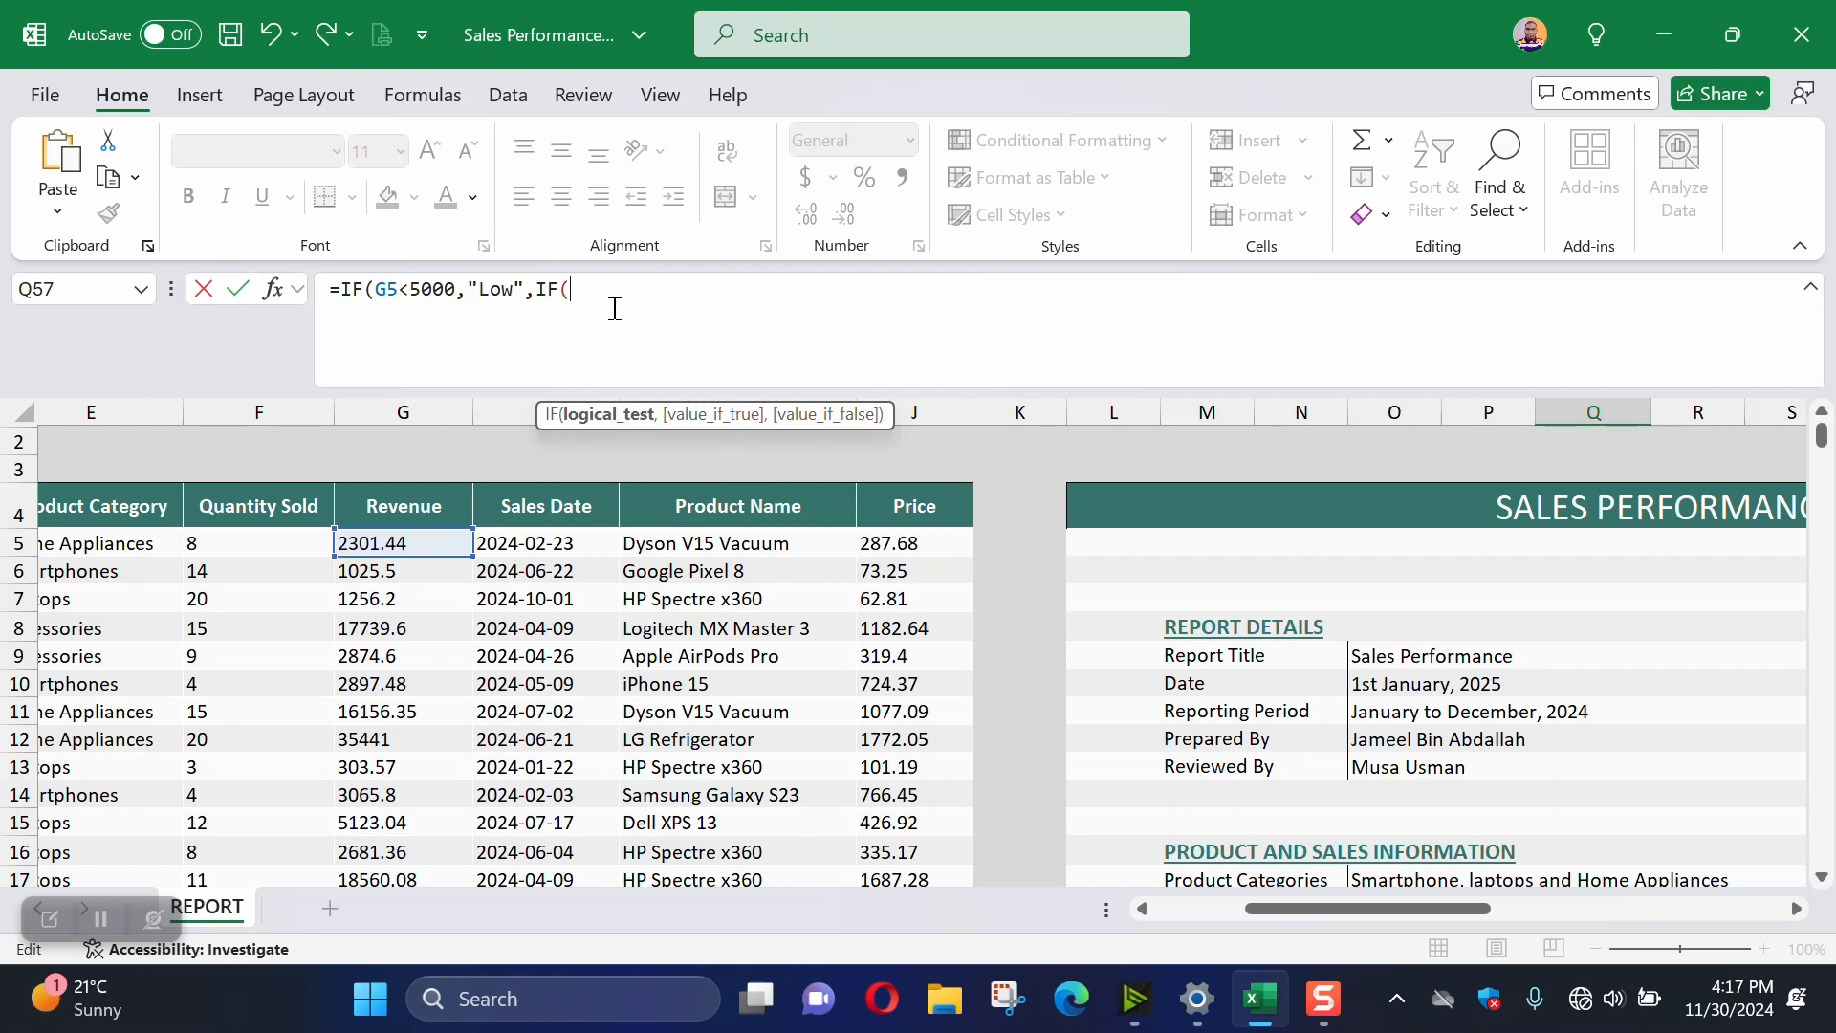
click(399, 538)
text(<)
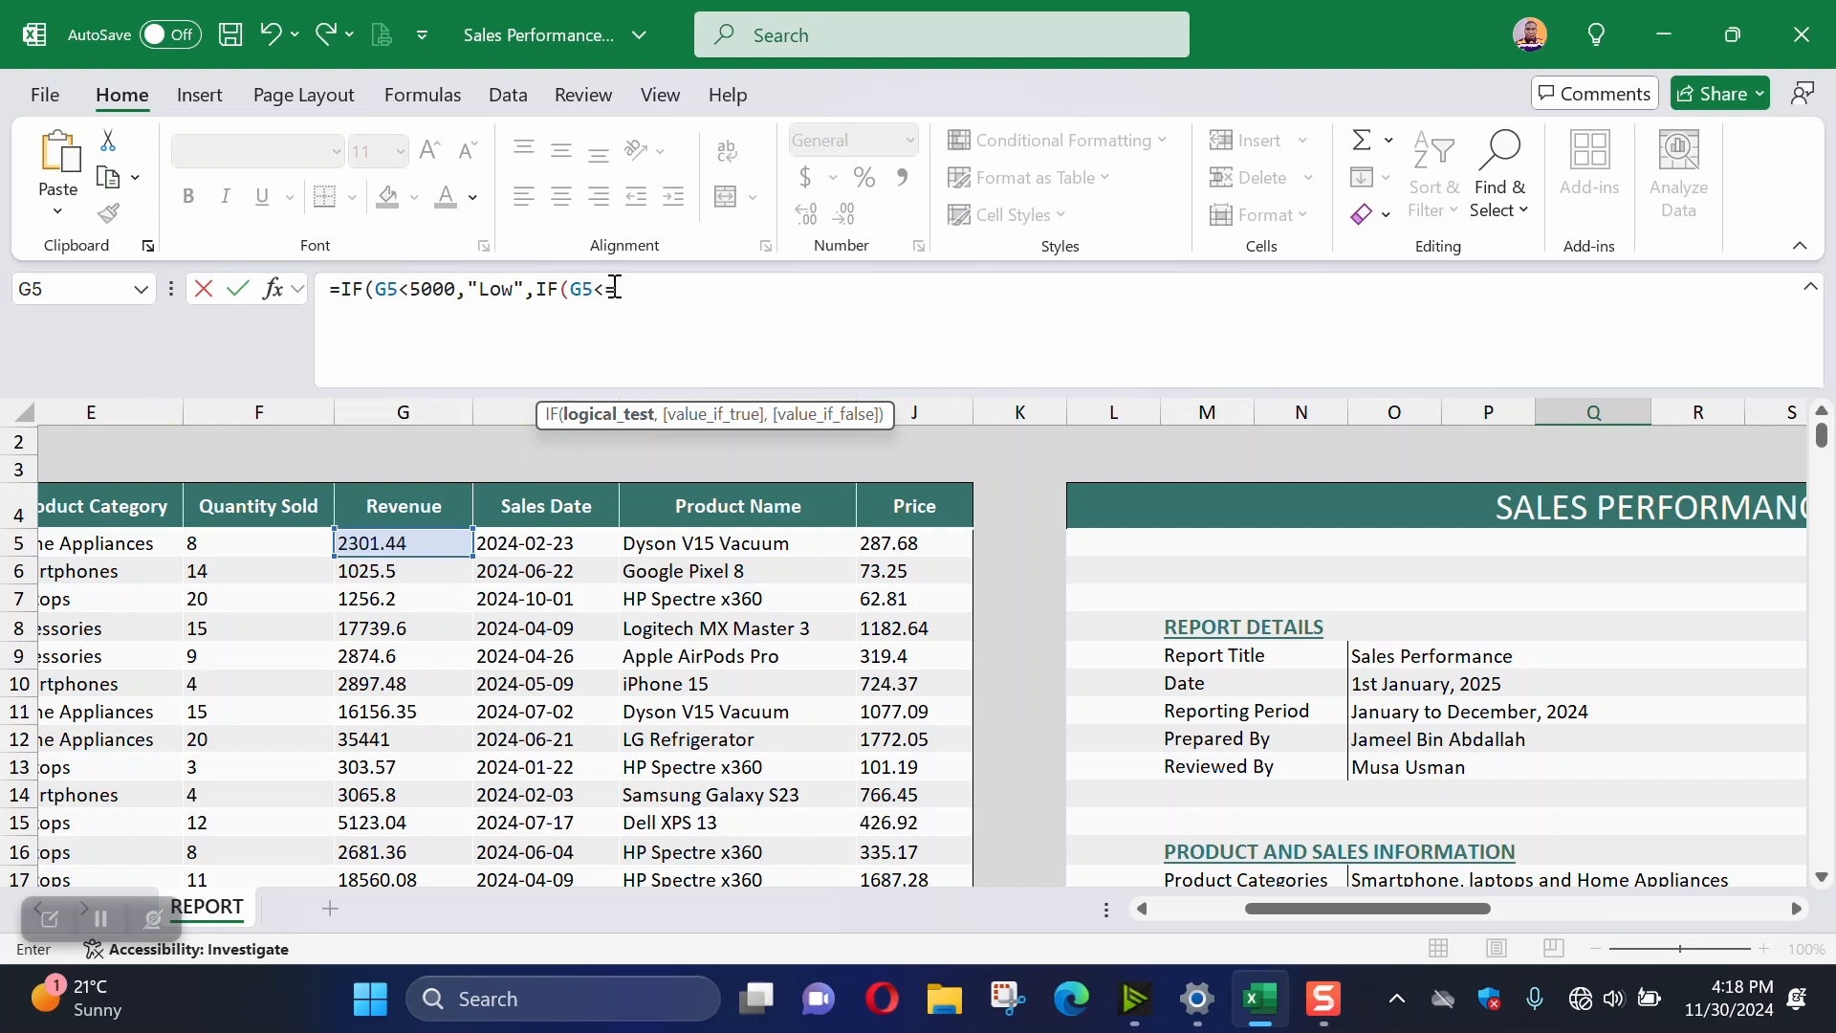
text(=20000,"Medium)
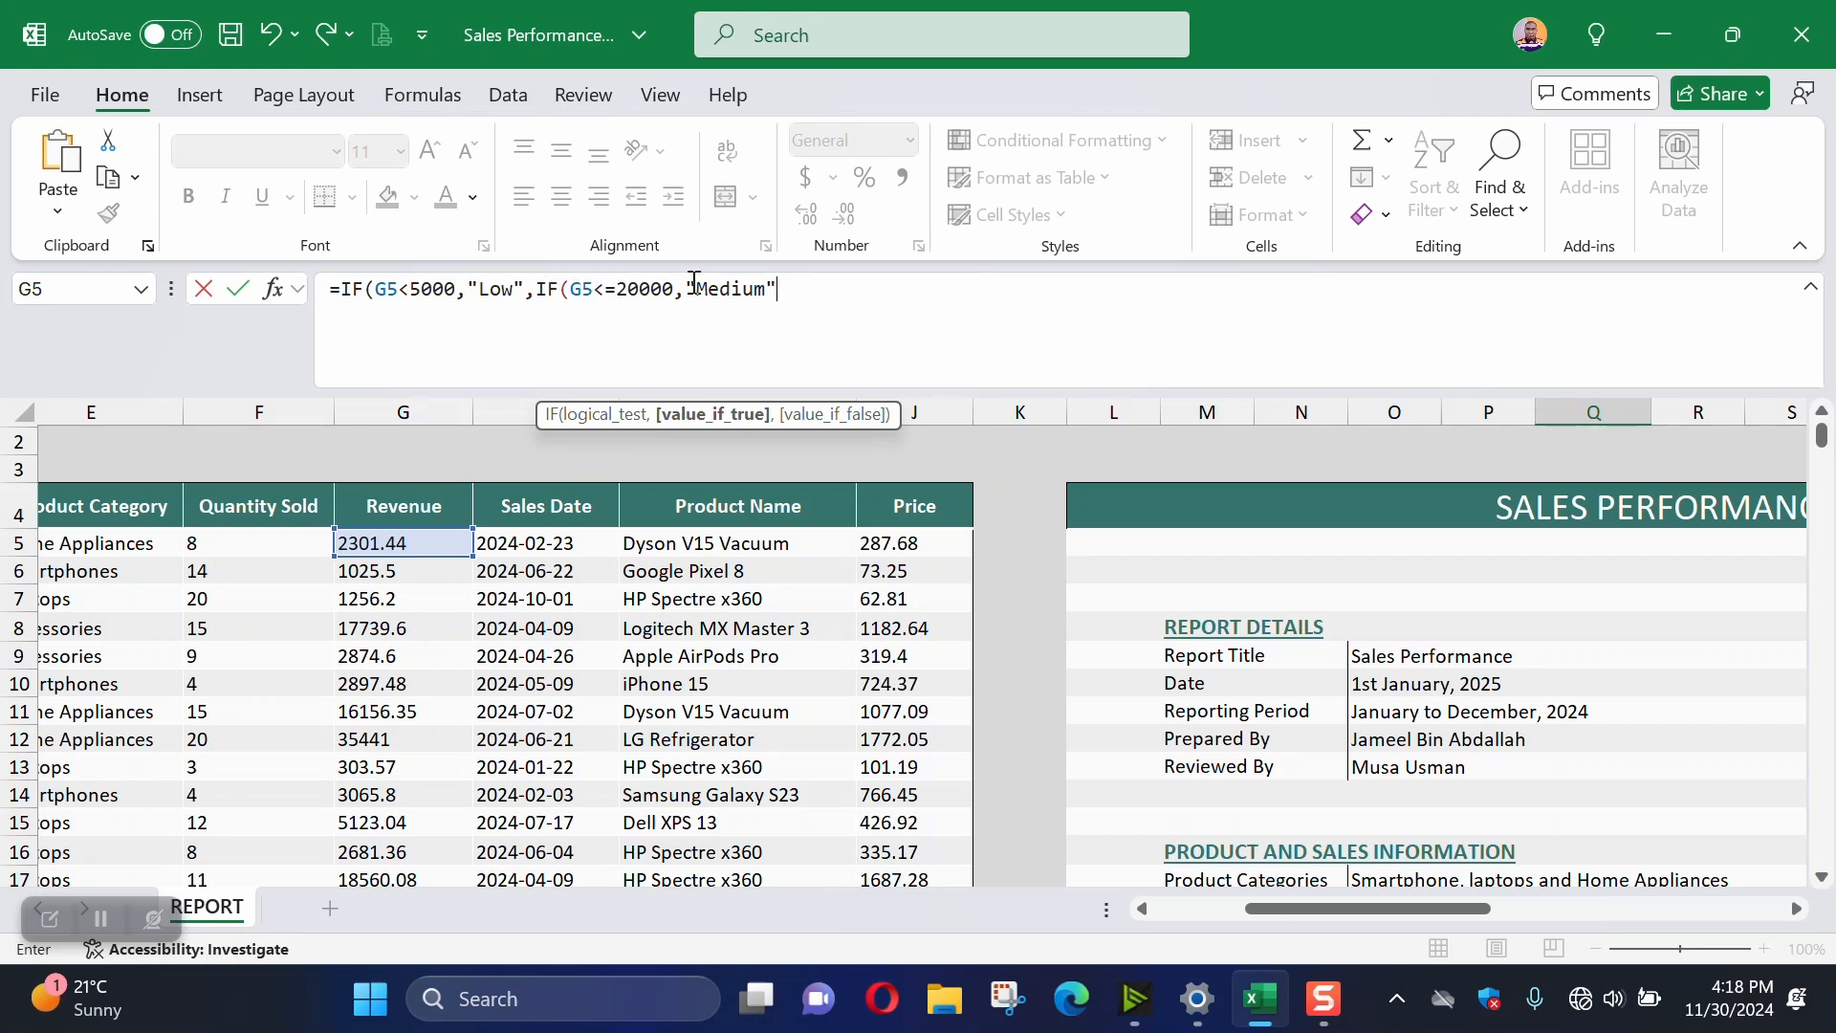
drag(811, 291, 560, 289)
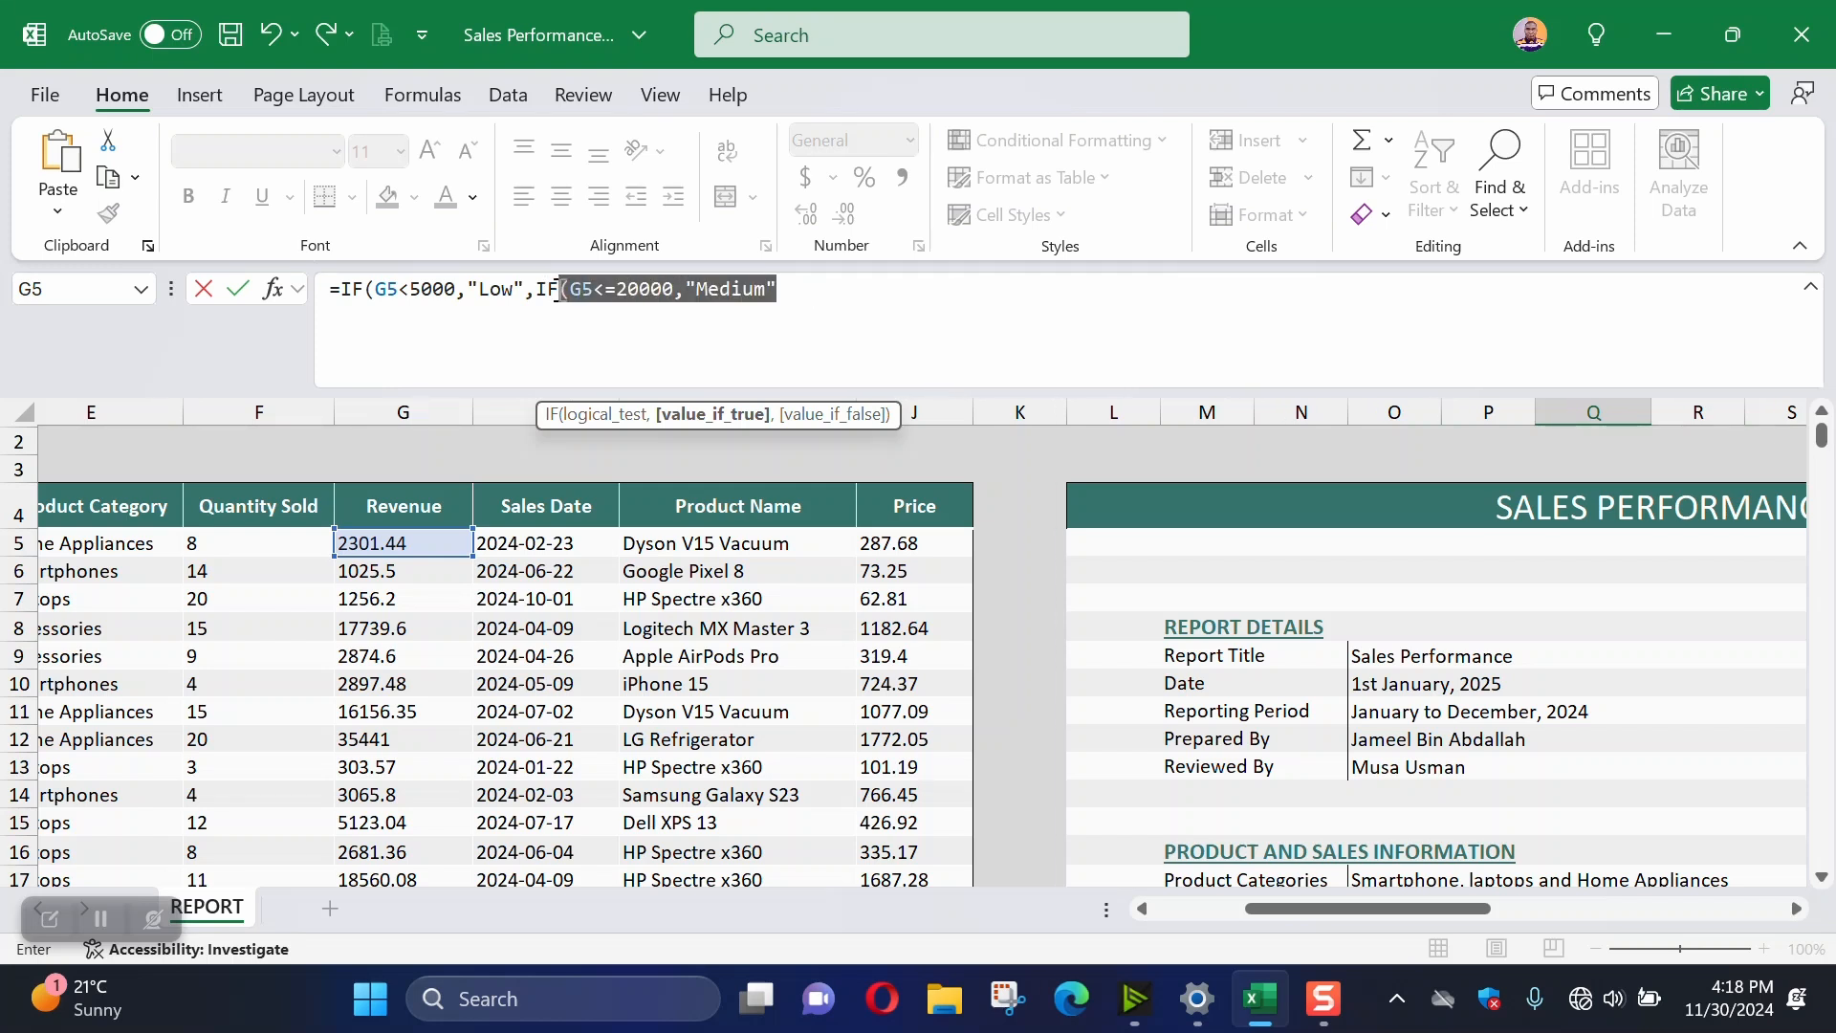
click(801, 292)
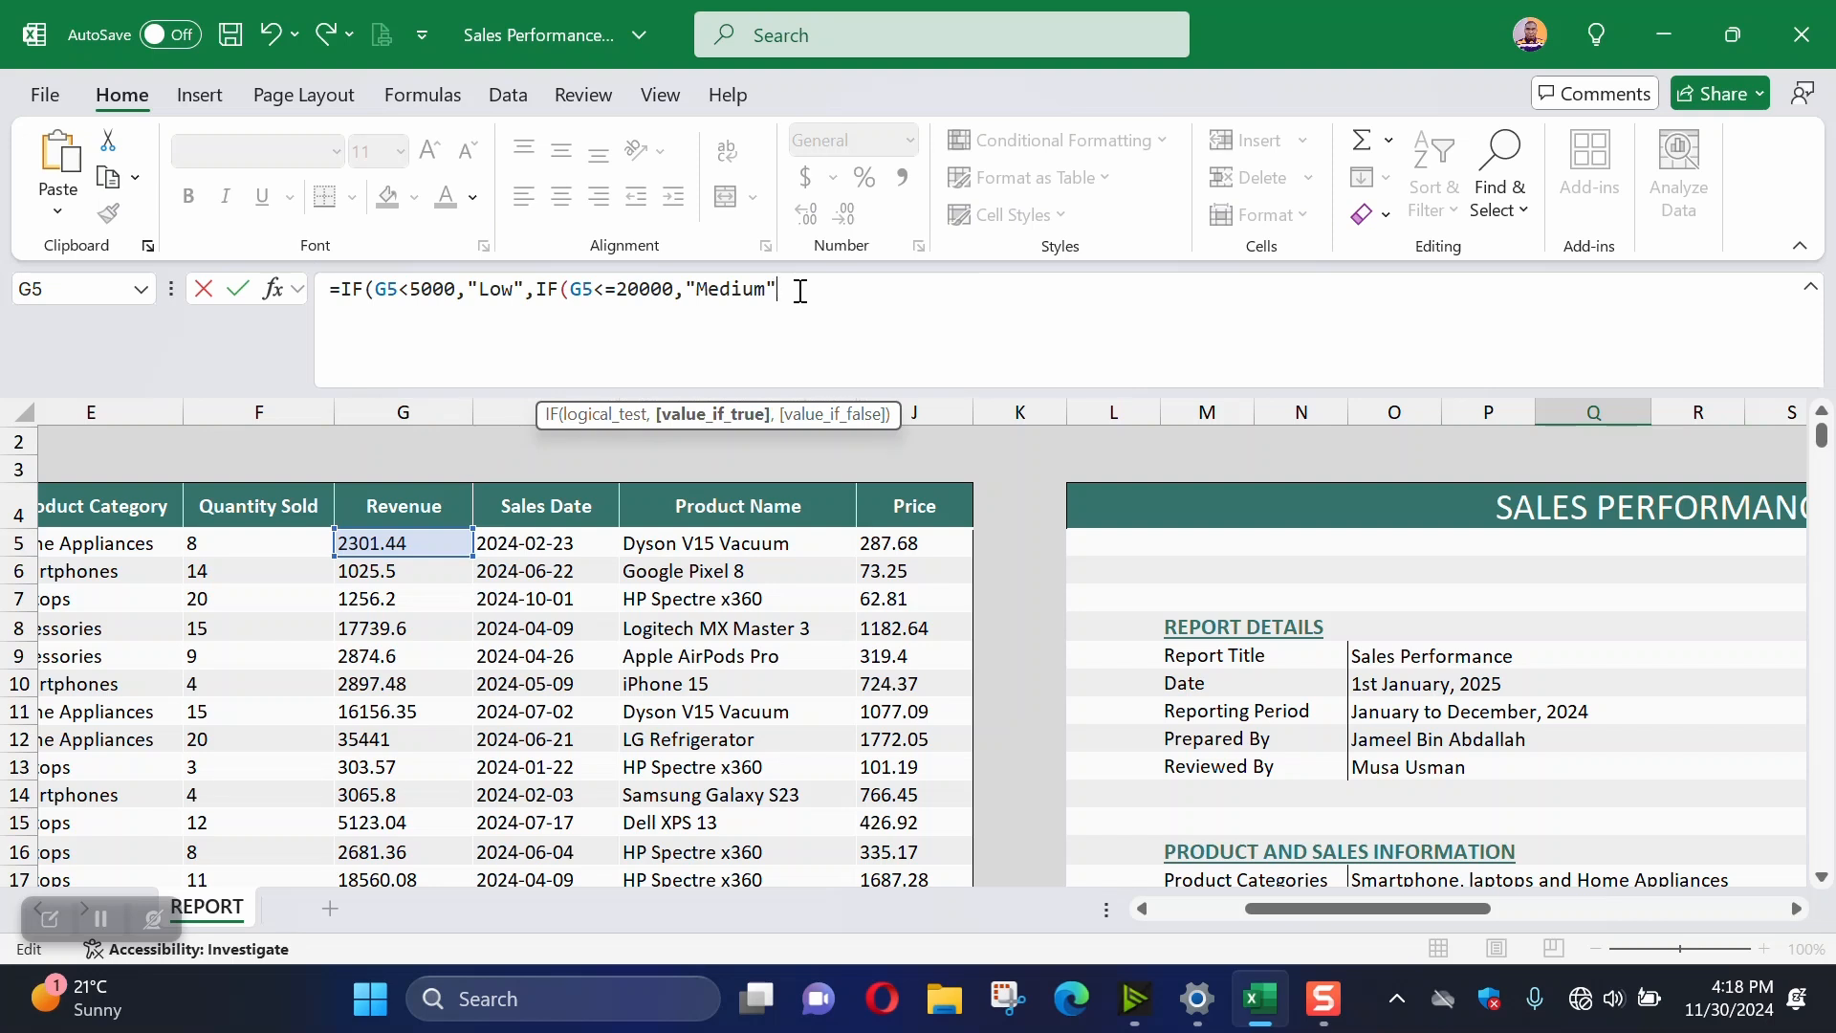
text(,)
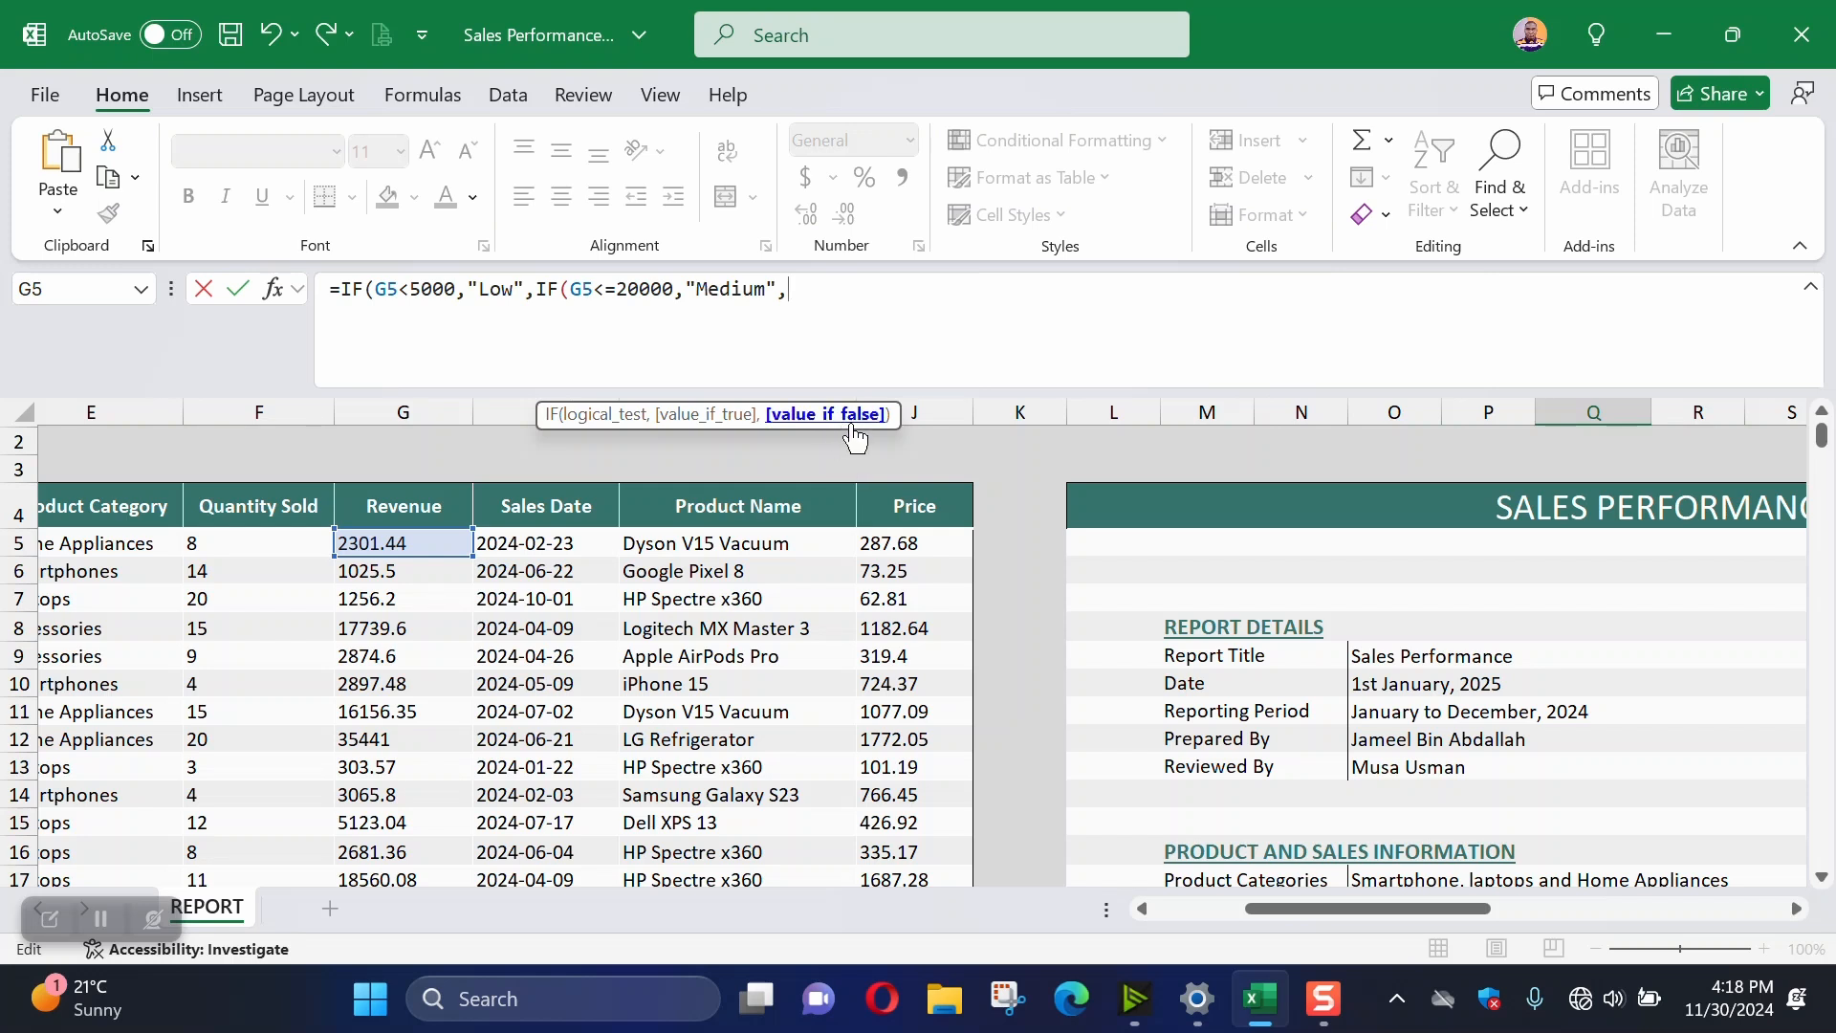
Set "High" as the nested IF's false value and close both IF functions
text(High)
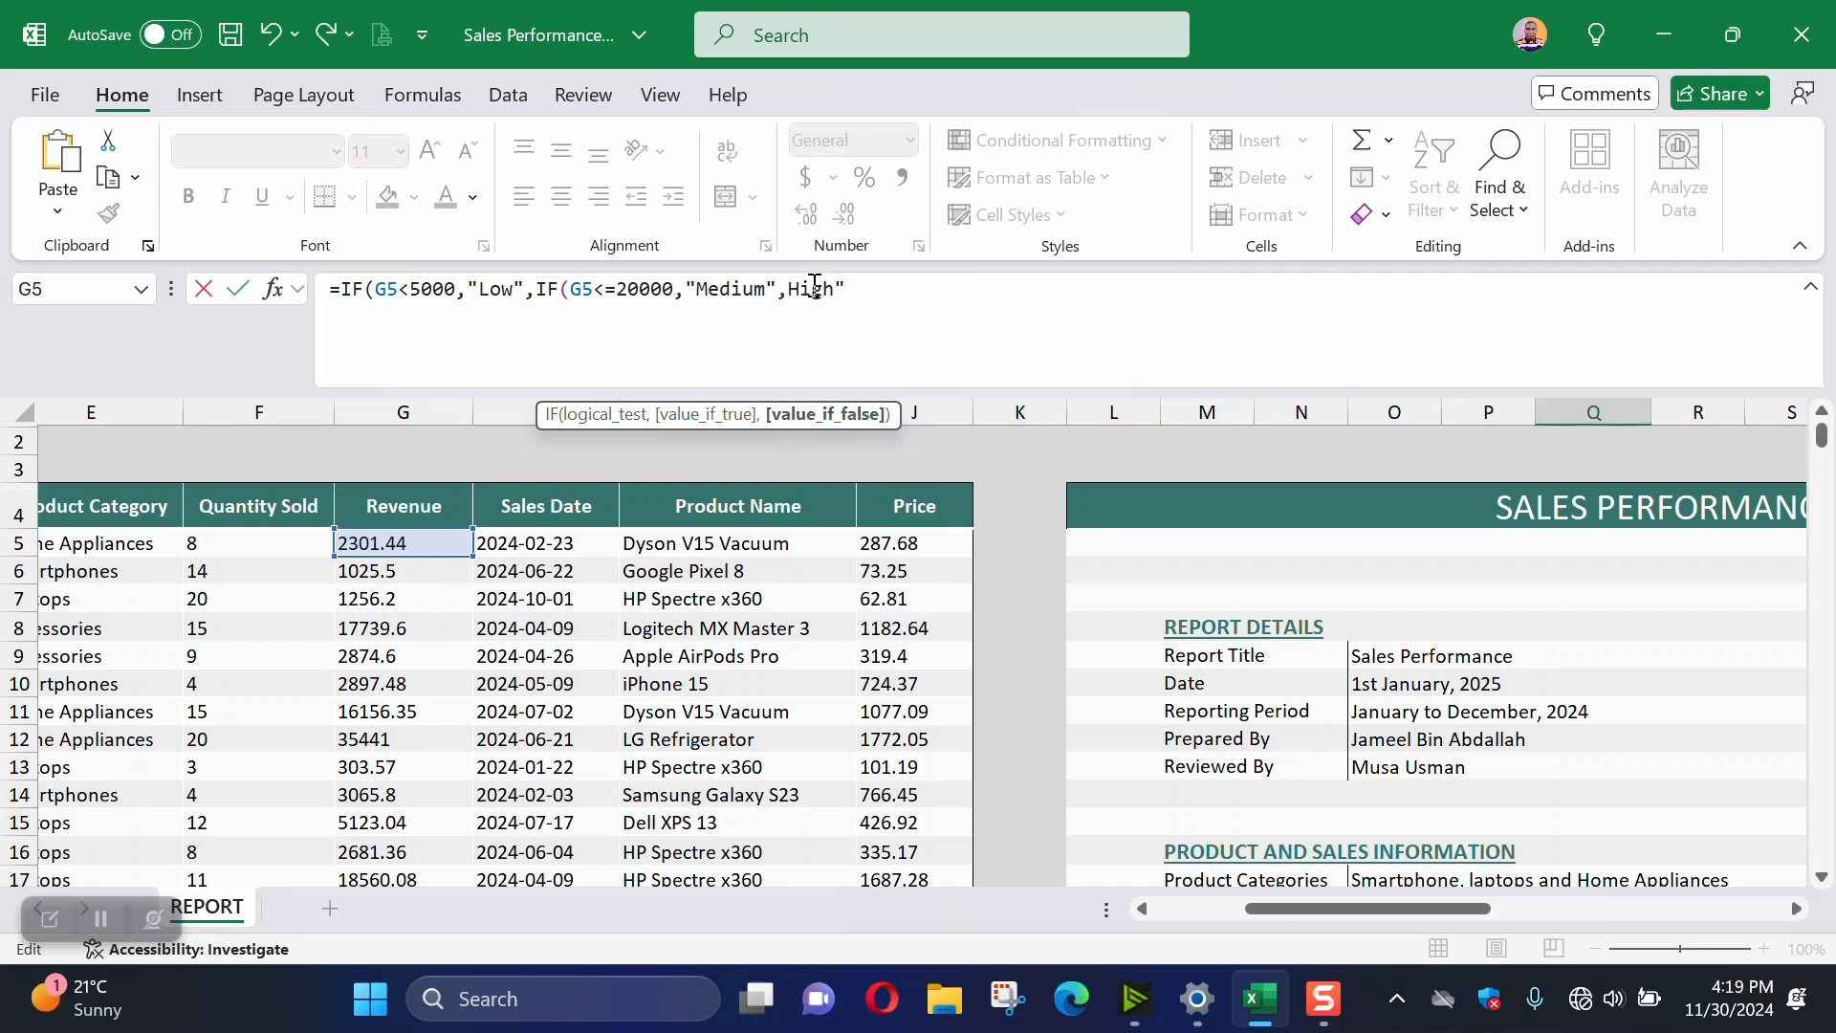
click(793, 278)
text("))
drag(868, 289, 535, 289)
click(908, 301)
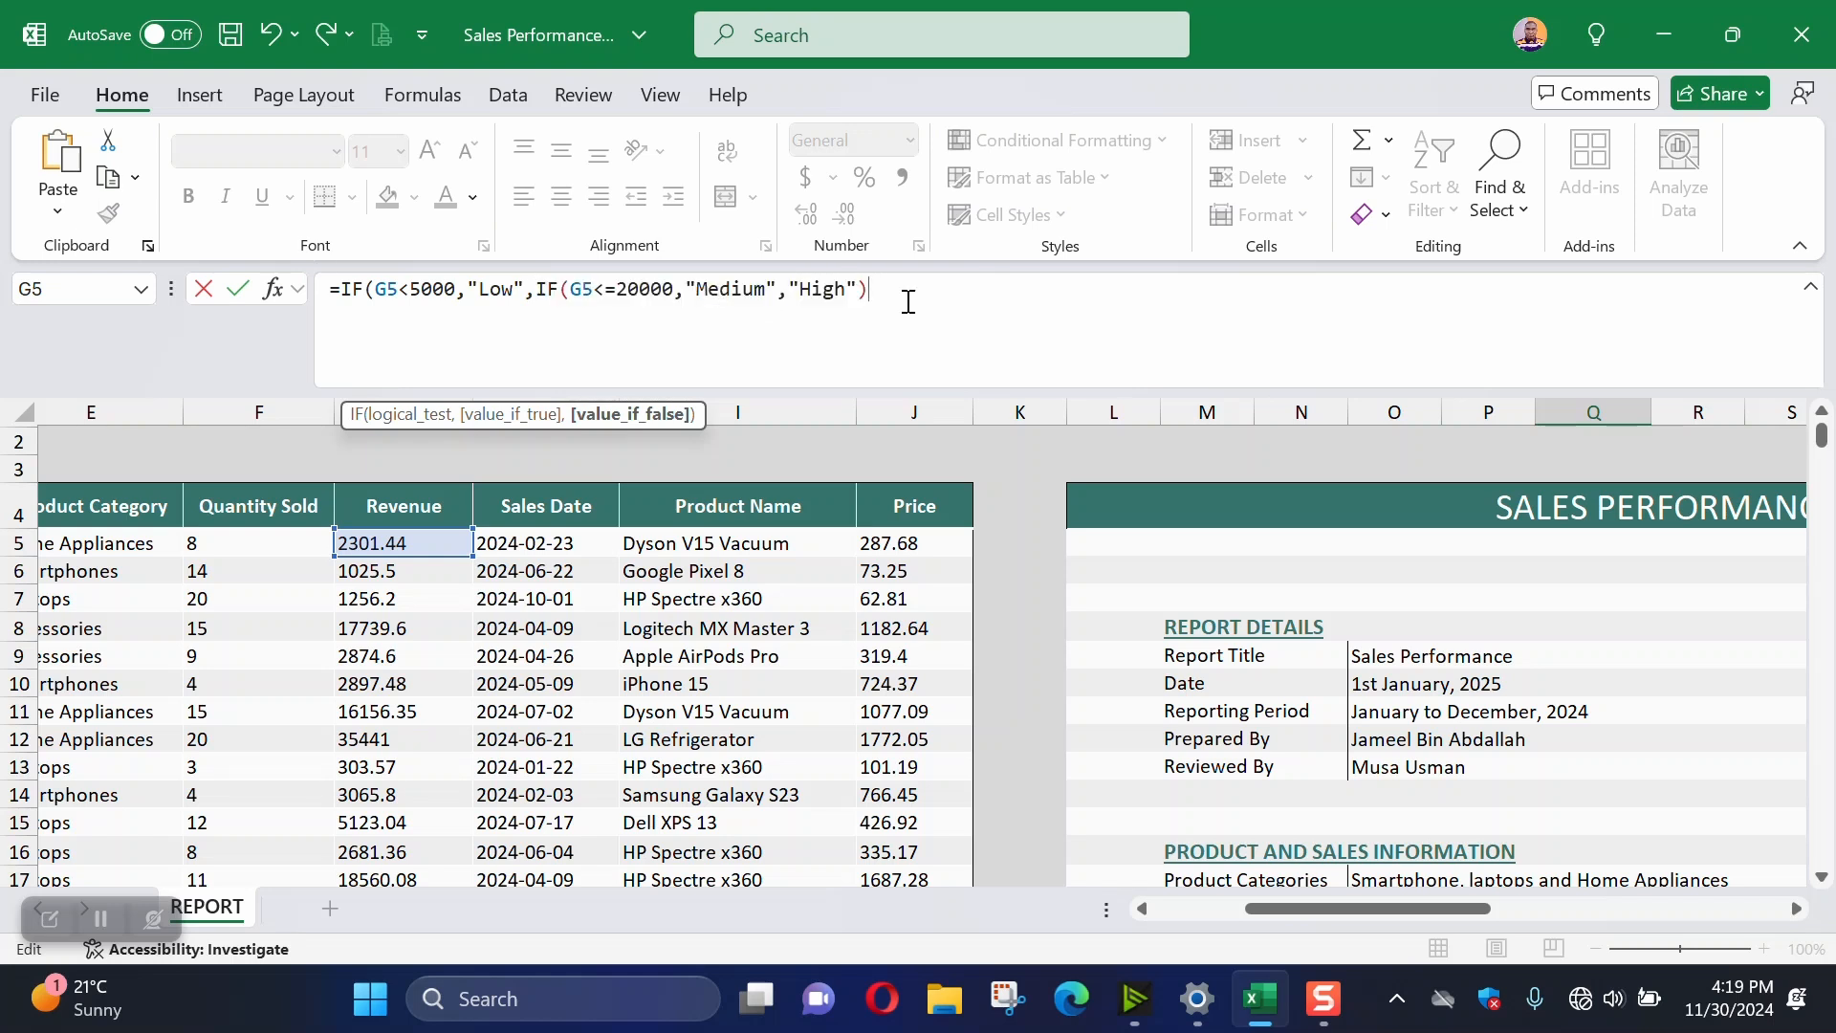
text())
Review the nested IF formula part by part: the G5 references, the 5000 and 20000 thresholds, and the returned category texts
drag(913, 296, 345, 287)
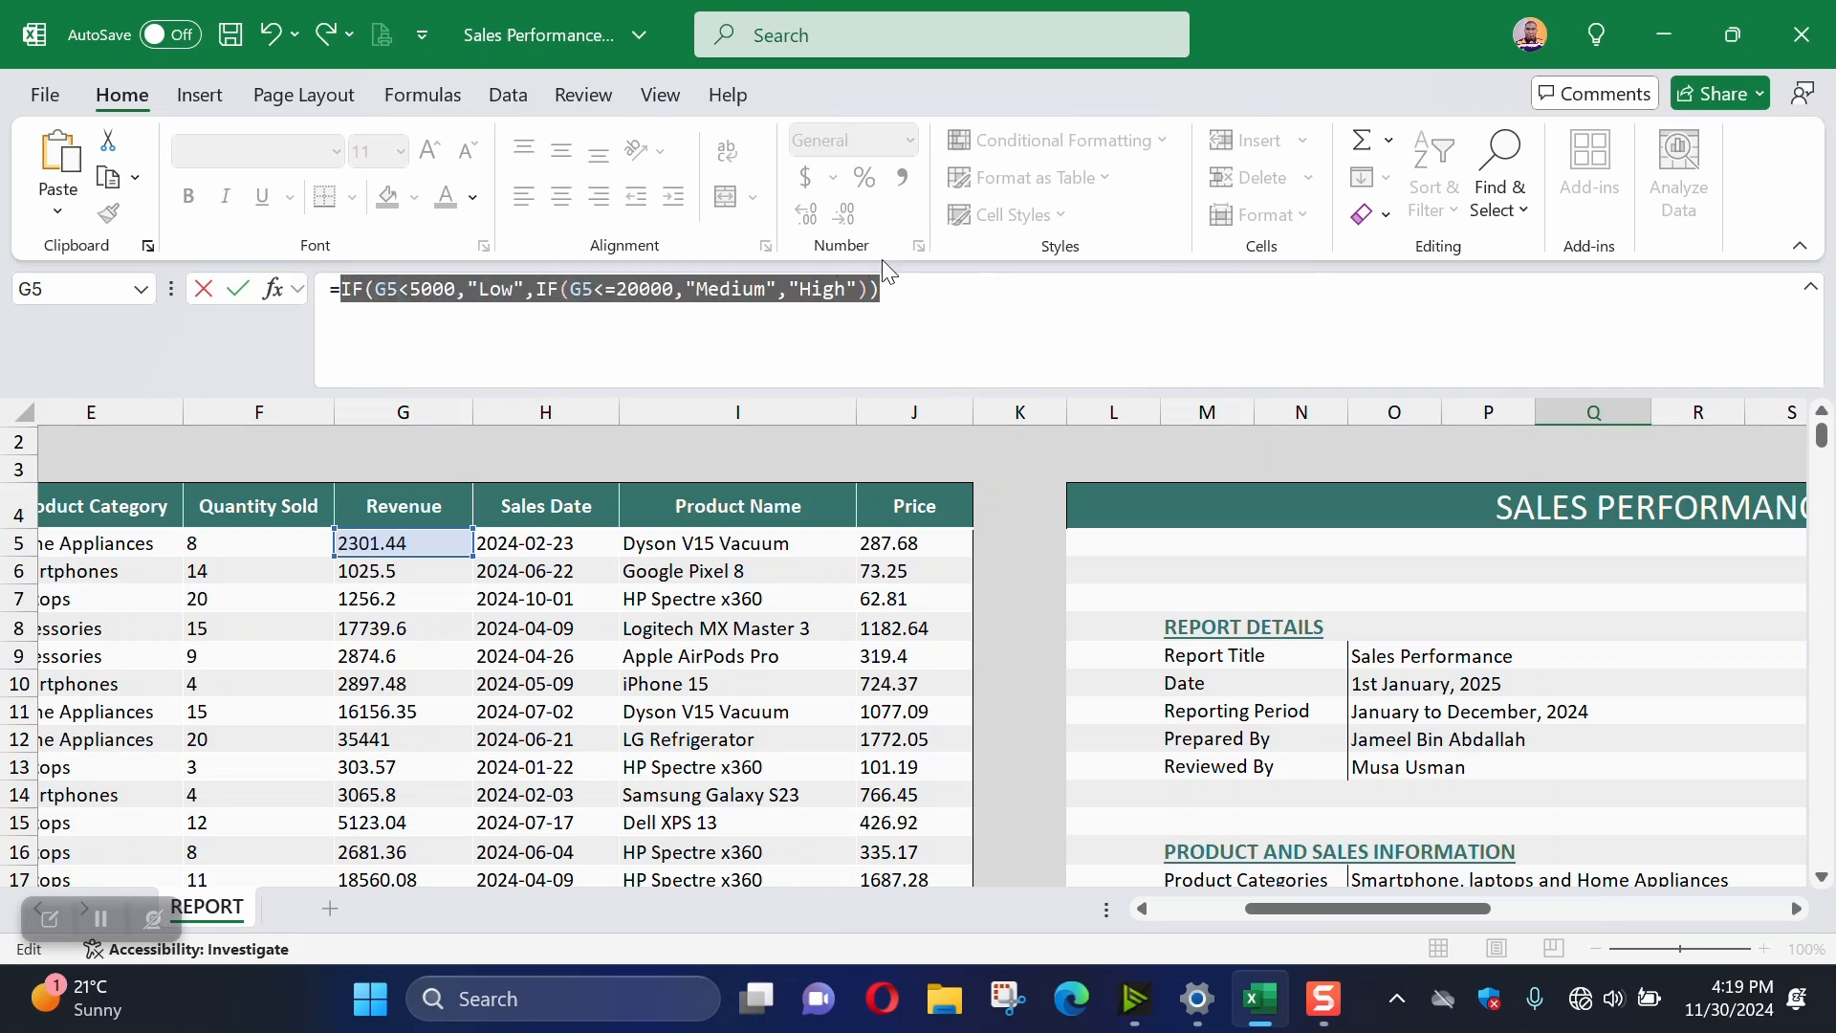
click(913, 284)
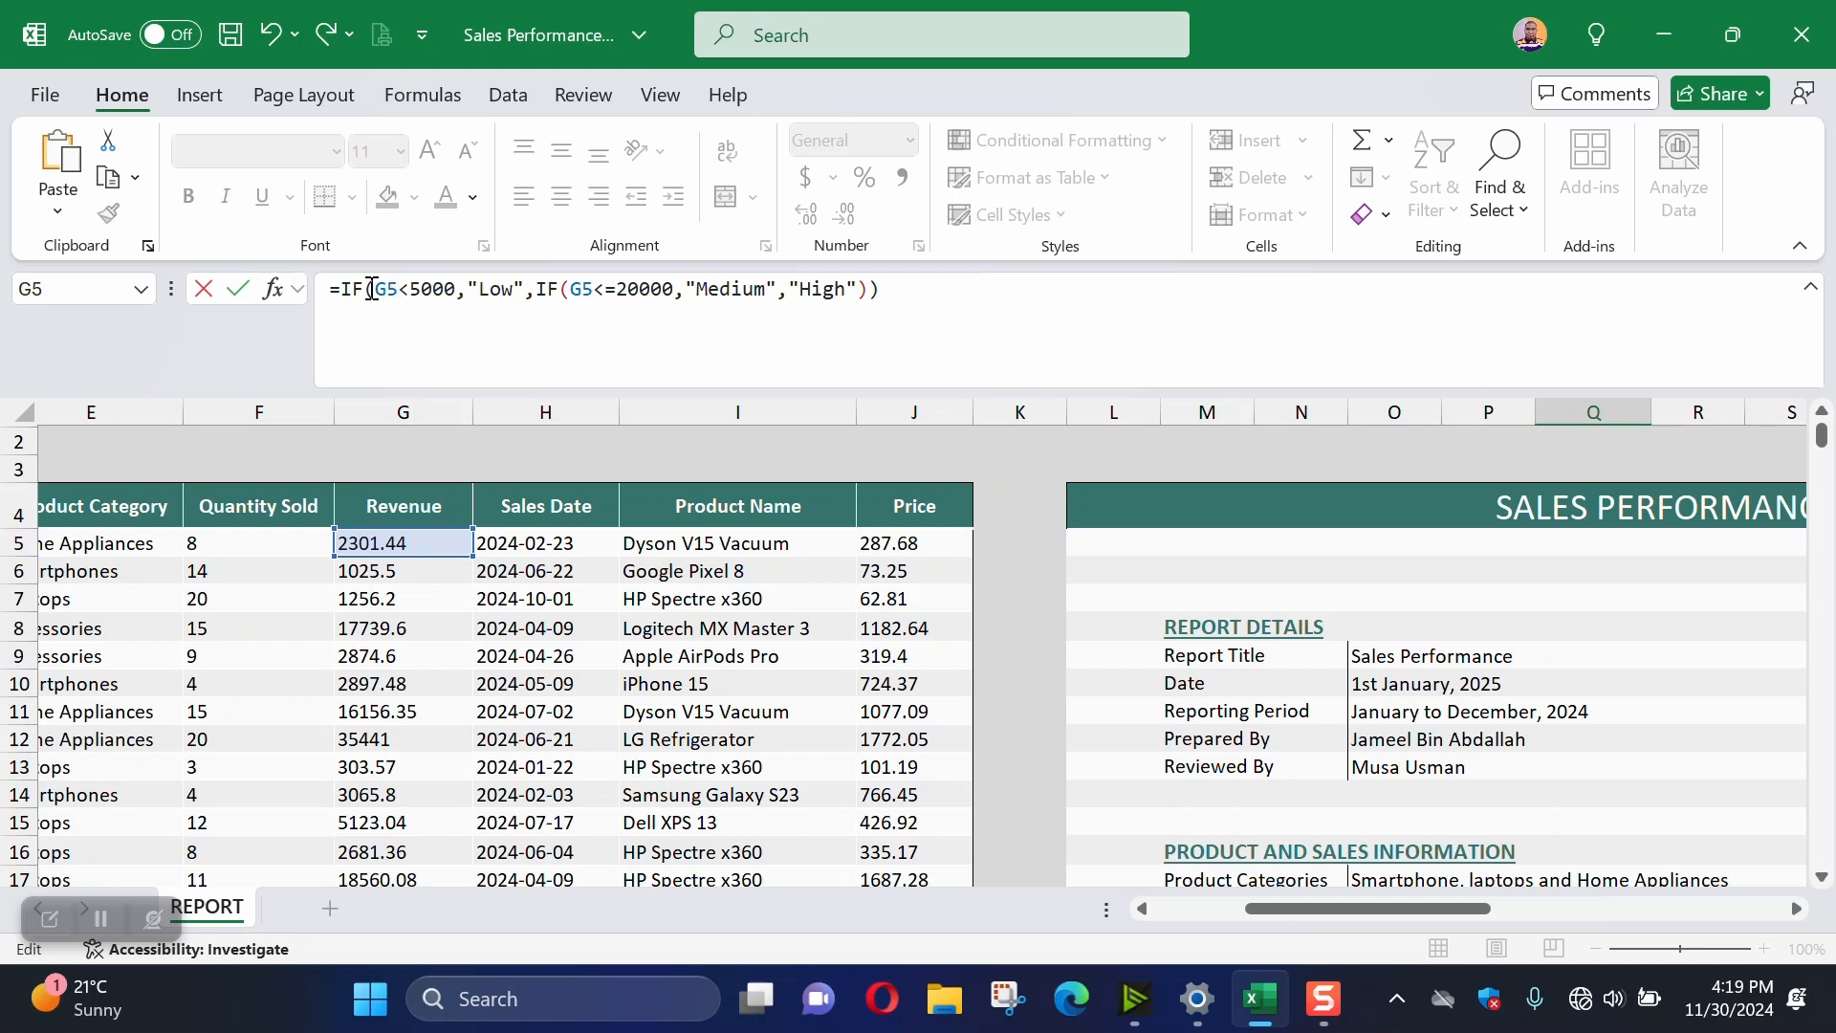
drag(376, 291, 400, 291)
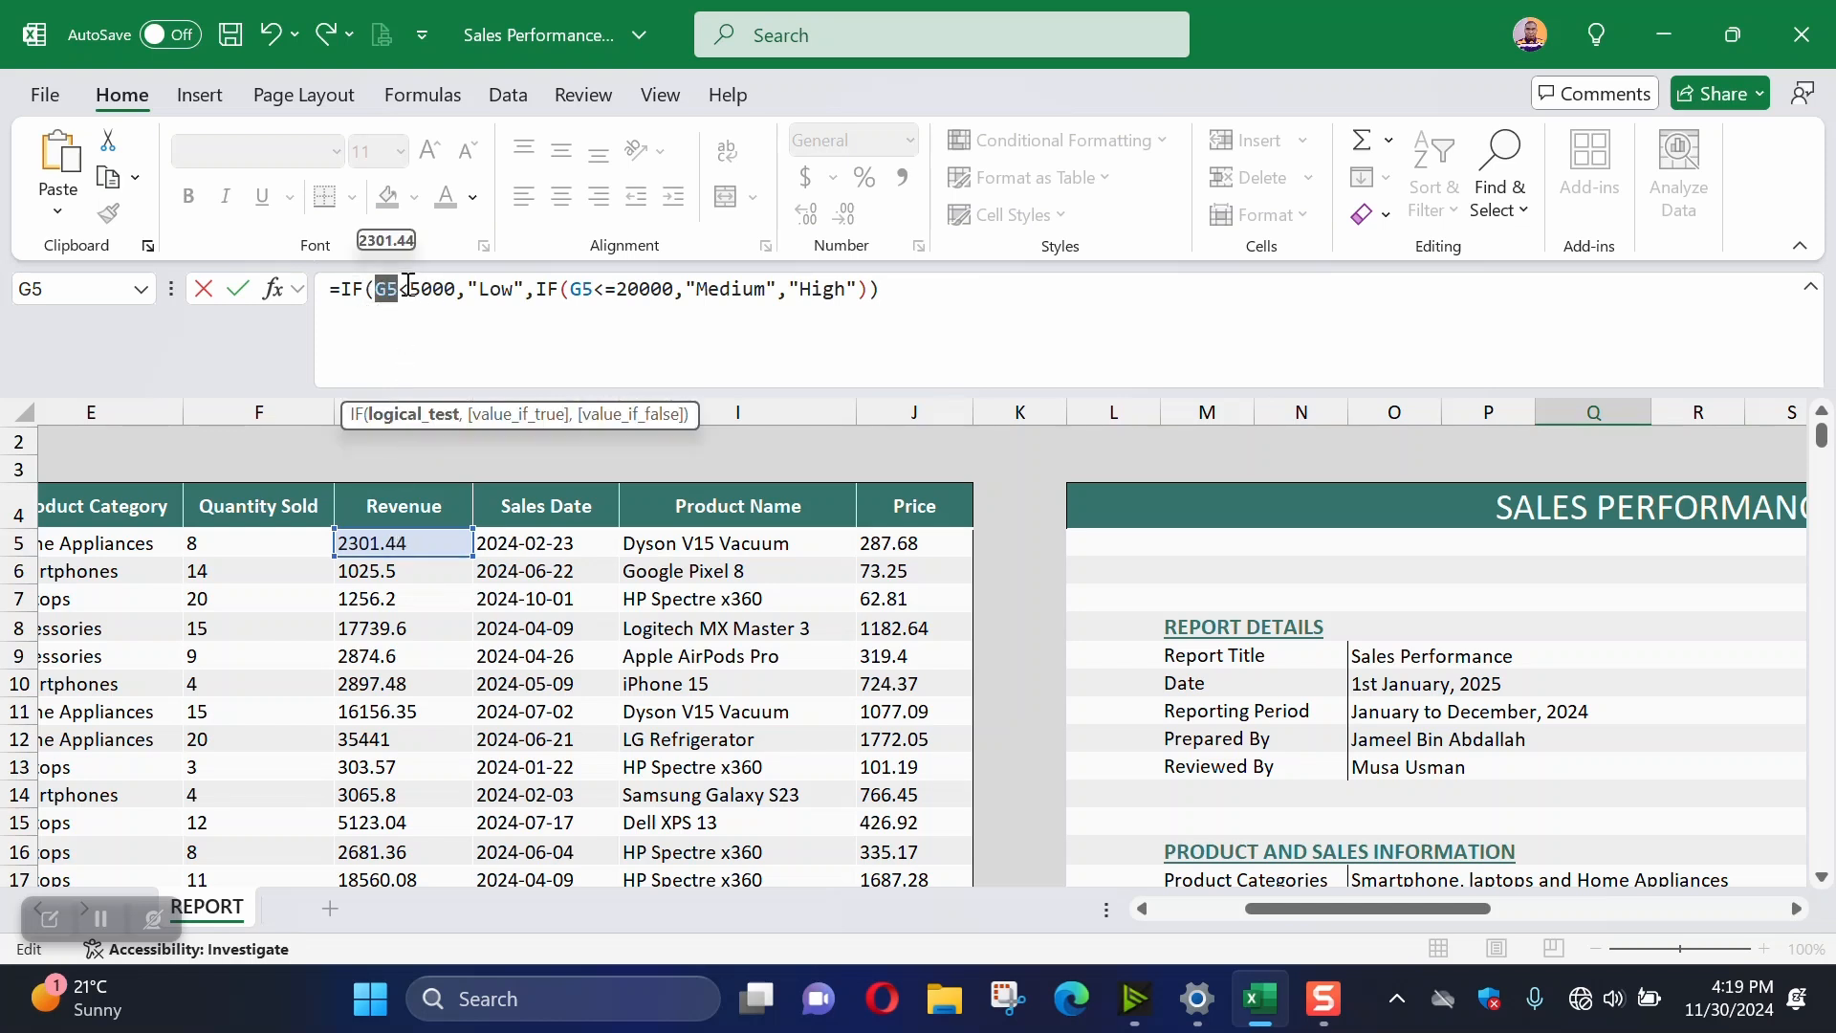
drag(410, 291, 485, 287)
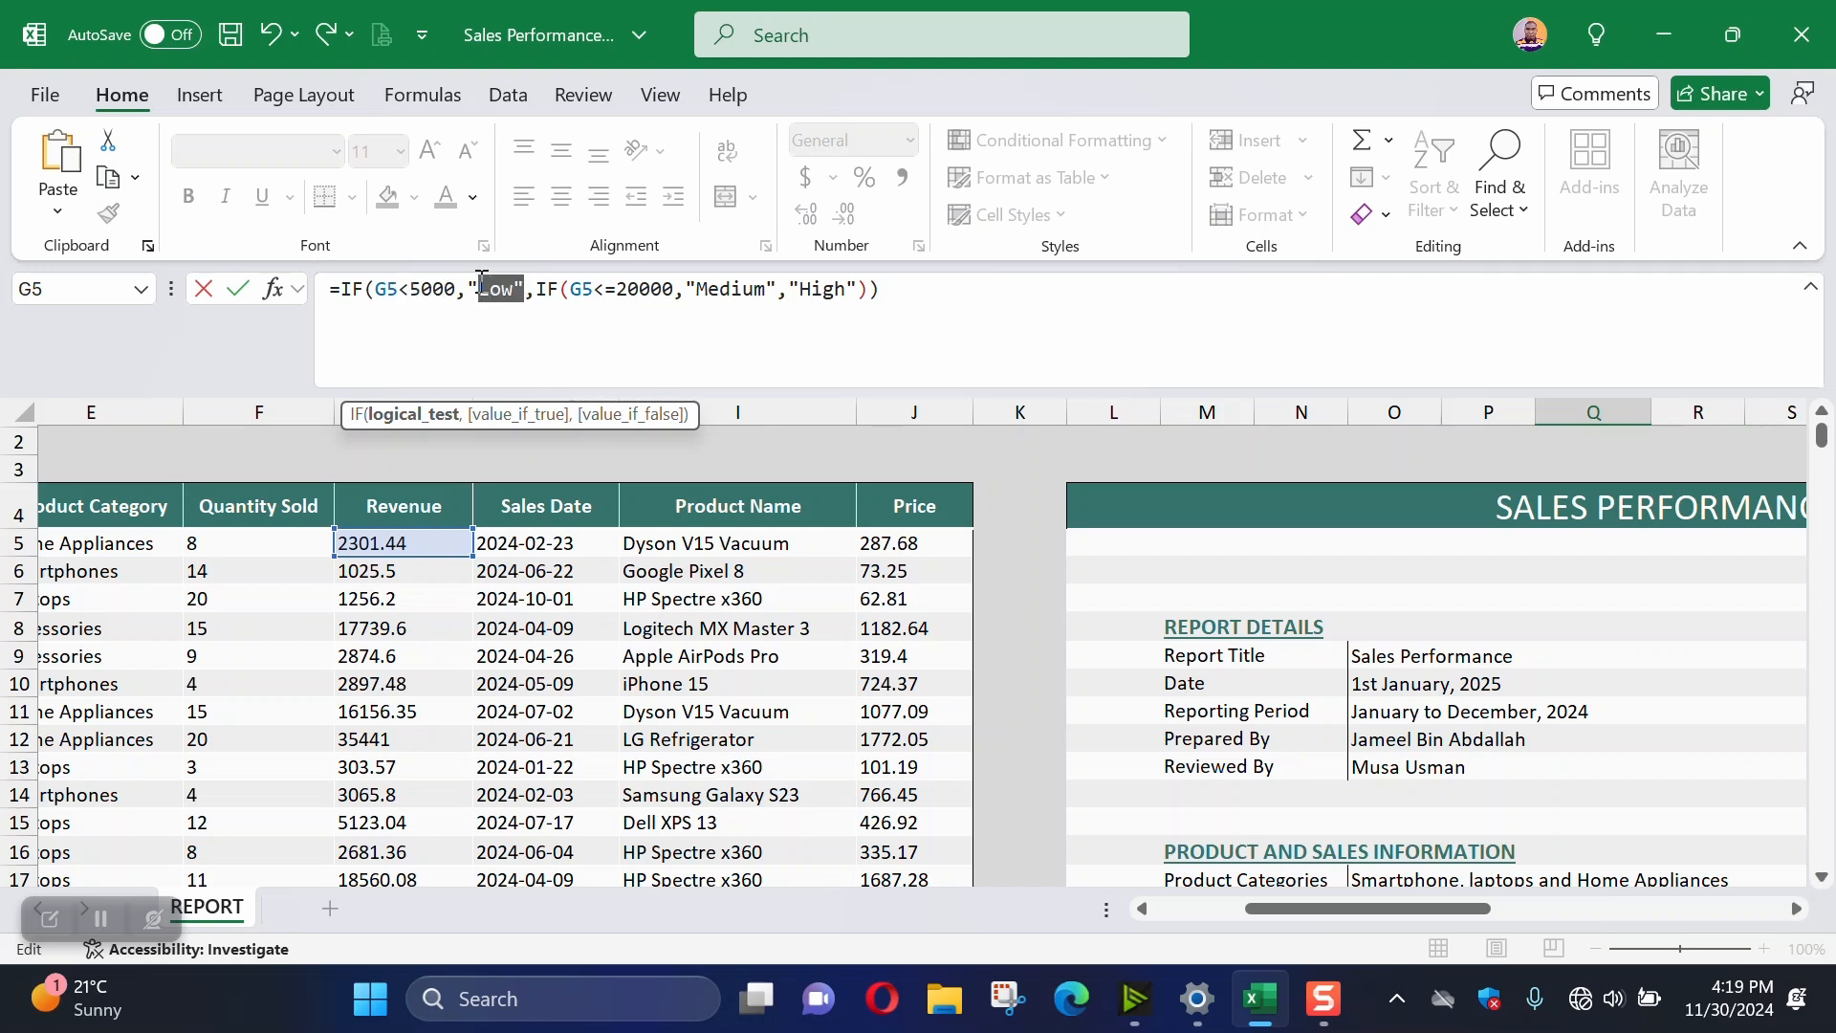
double_click(550, 288)
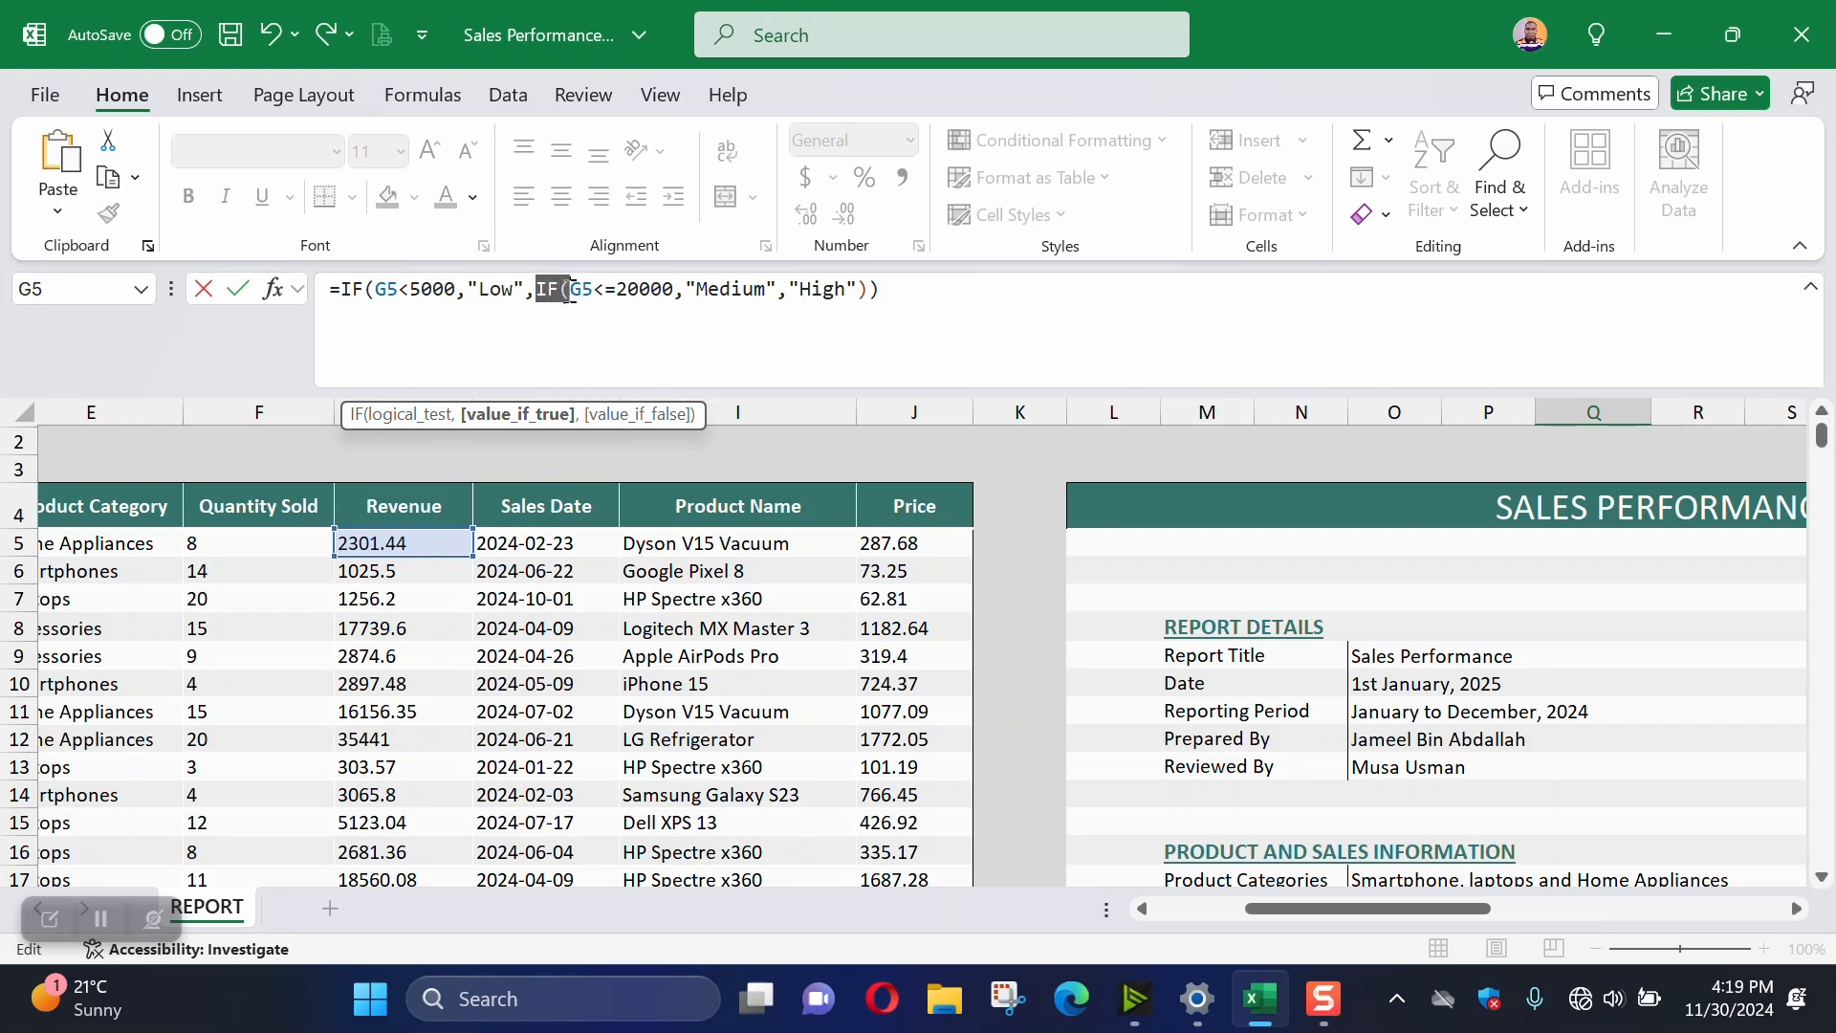
click(538, 289)
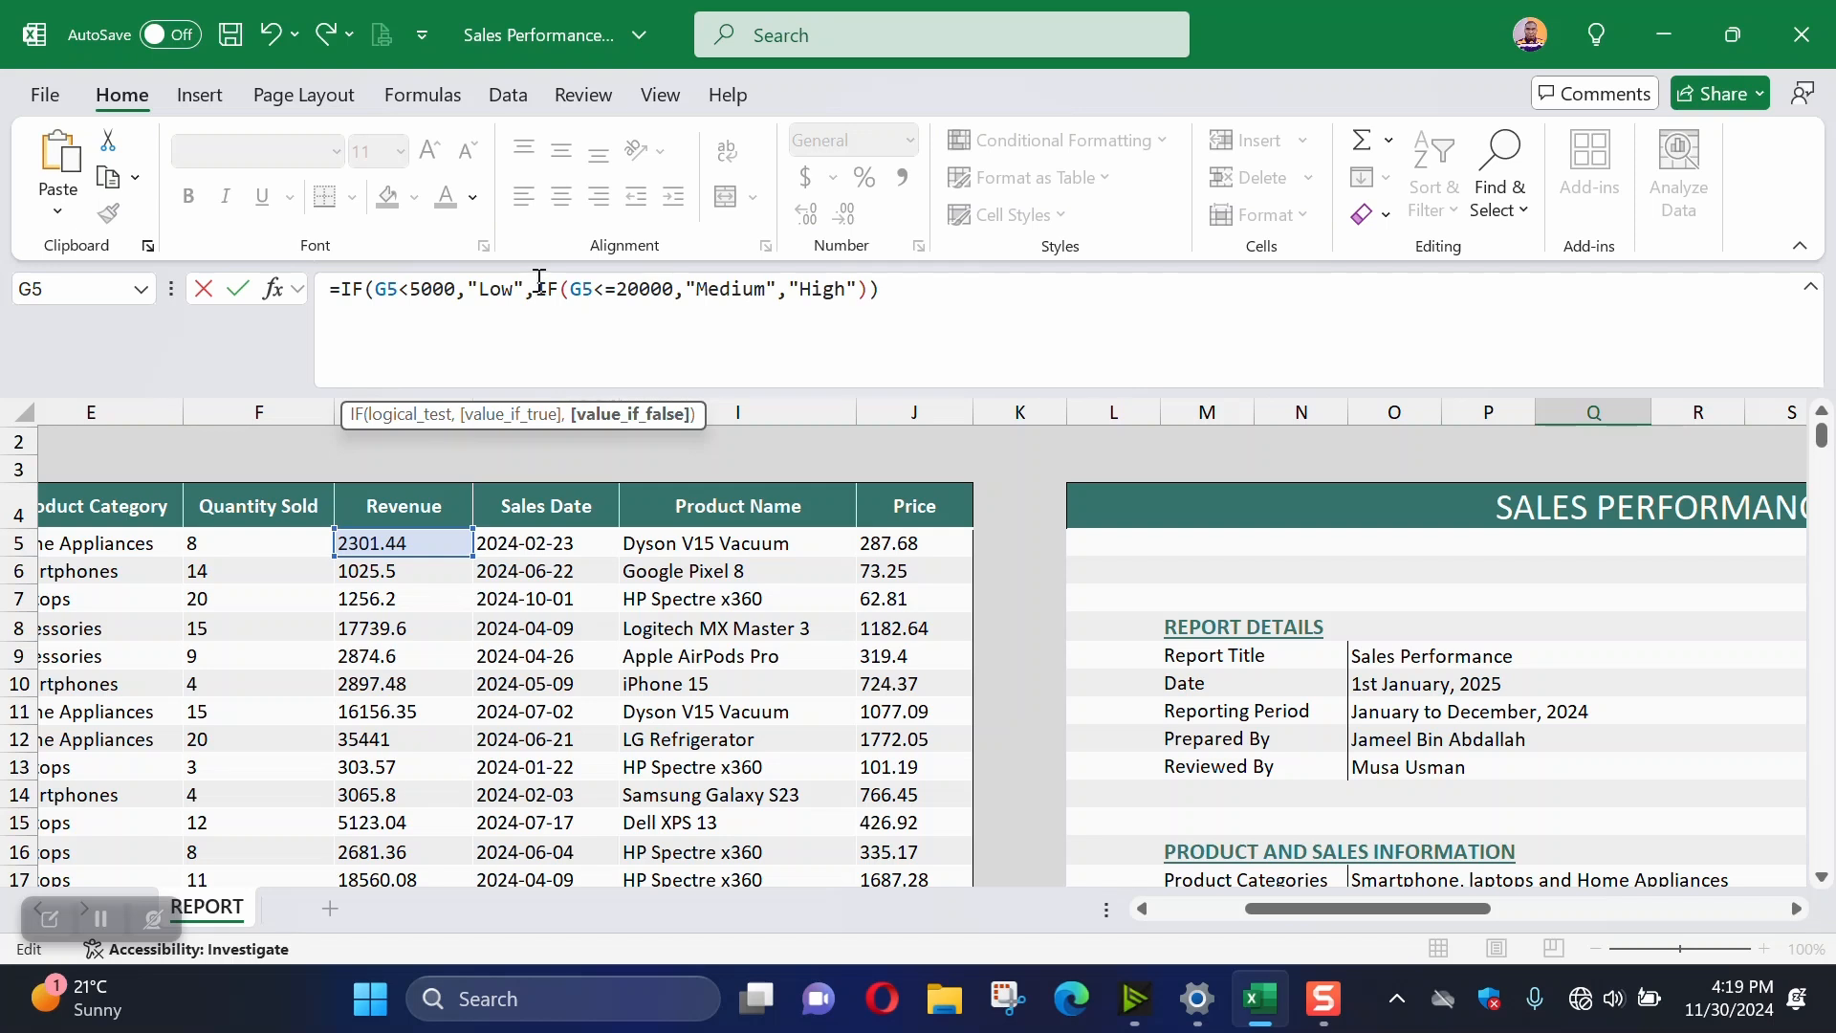
drag(571, 288, 593, 288)
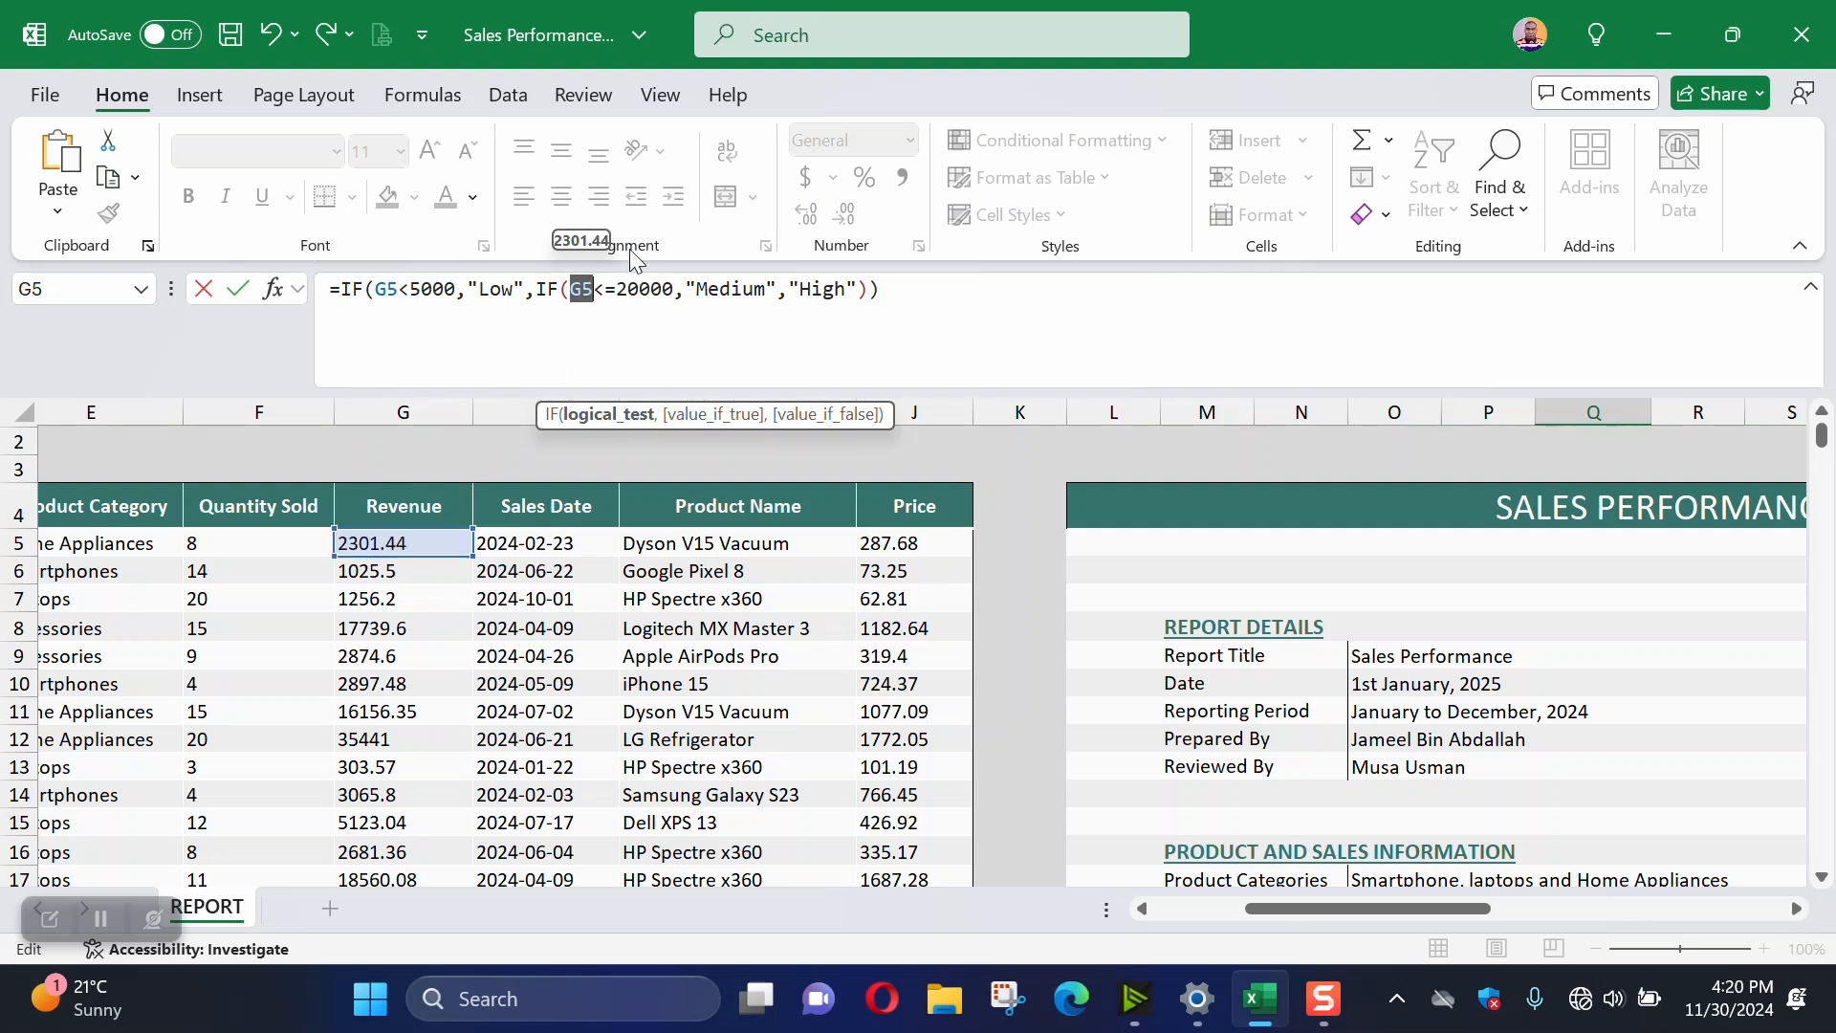
click(673, 292)
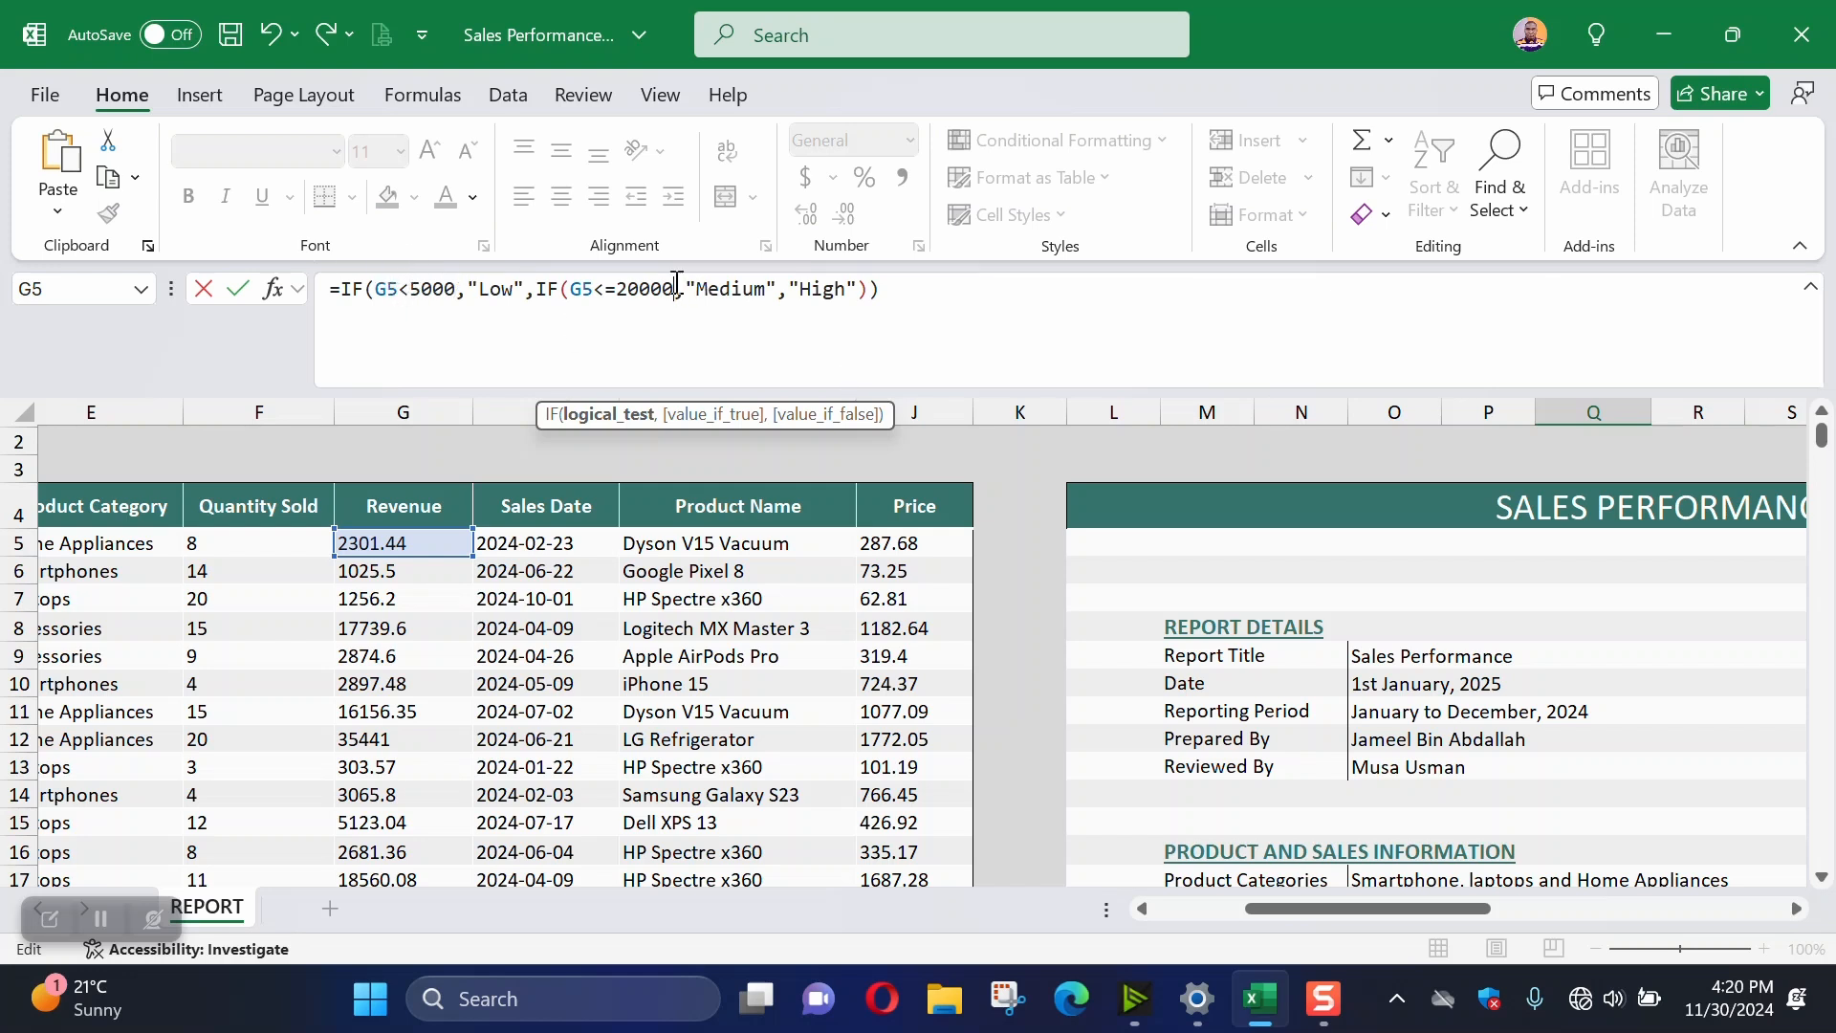
drag(685, 289, 605, 289)
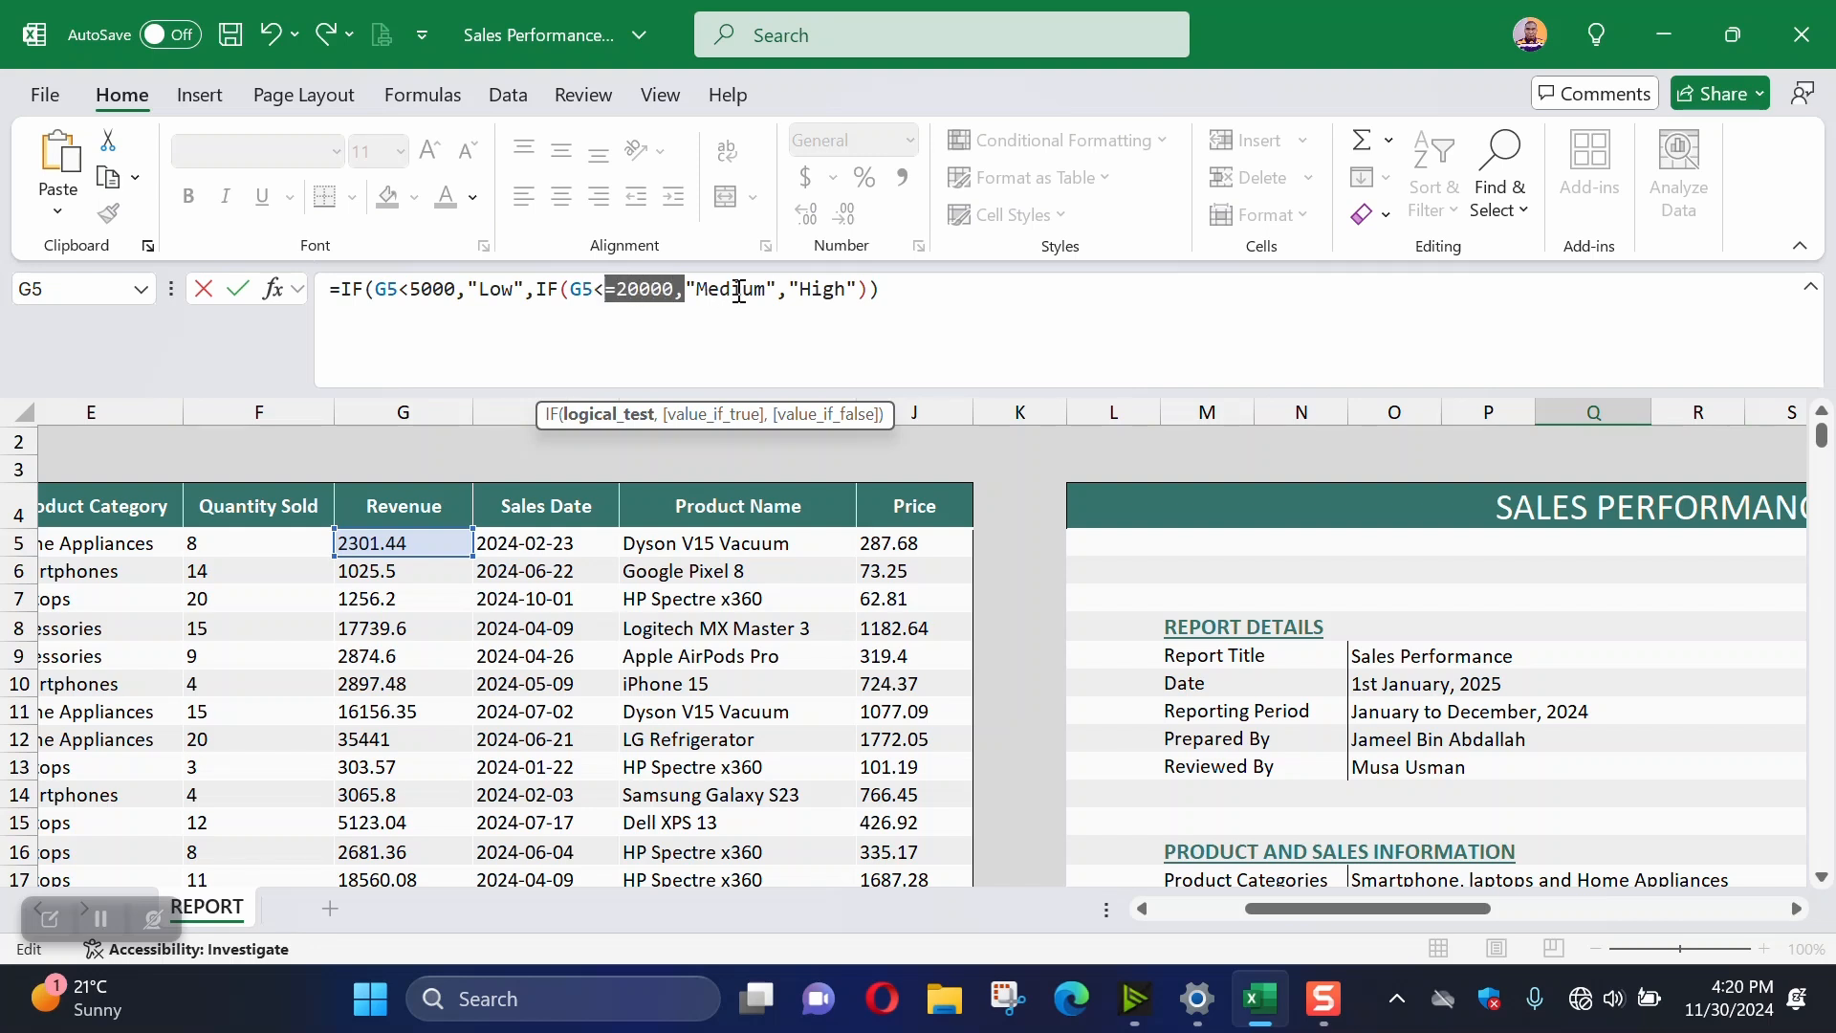
click(739, 289)
drag(672, 289, 563, 289)
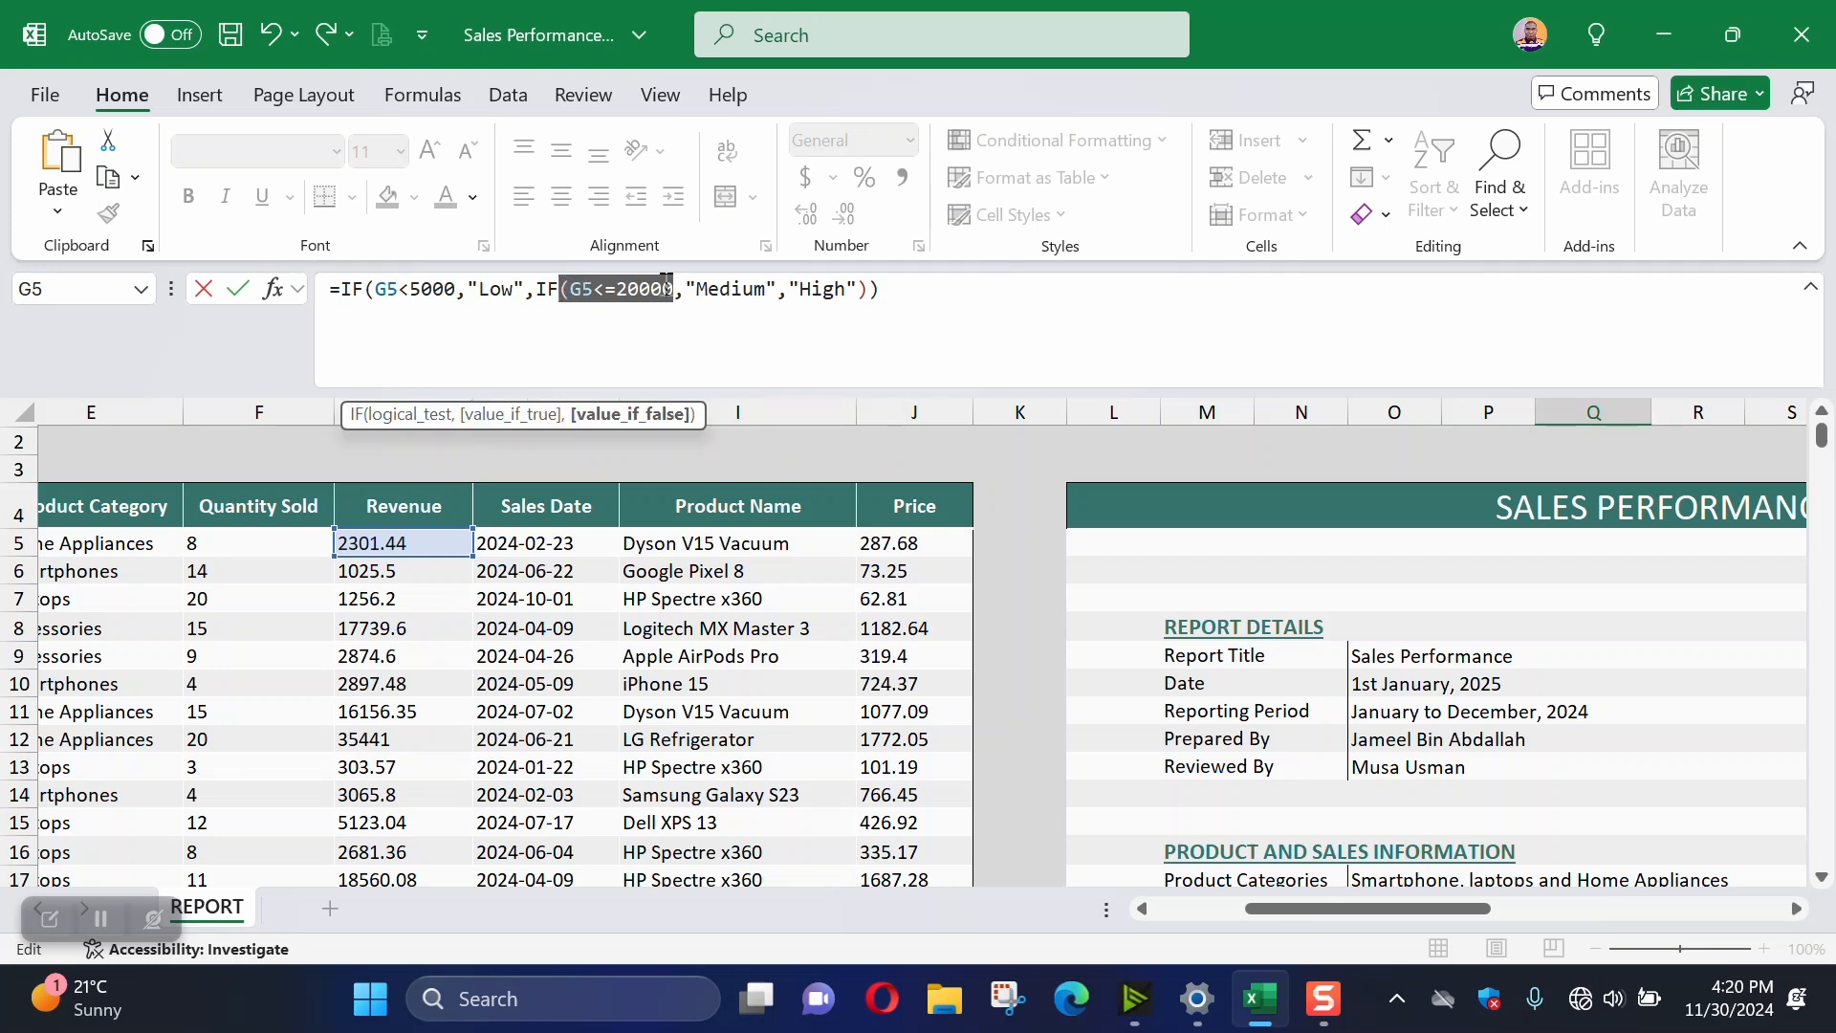
click(828, 288)
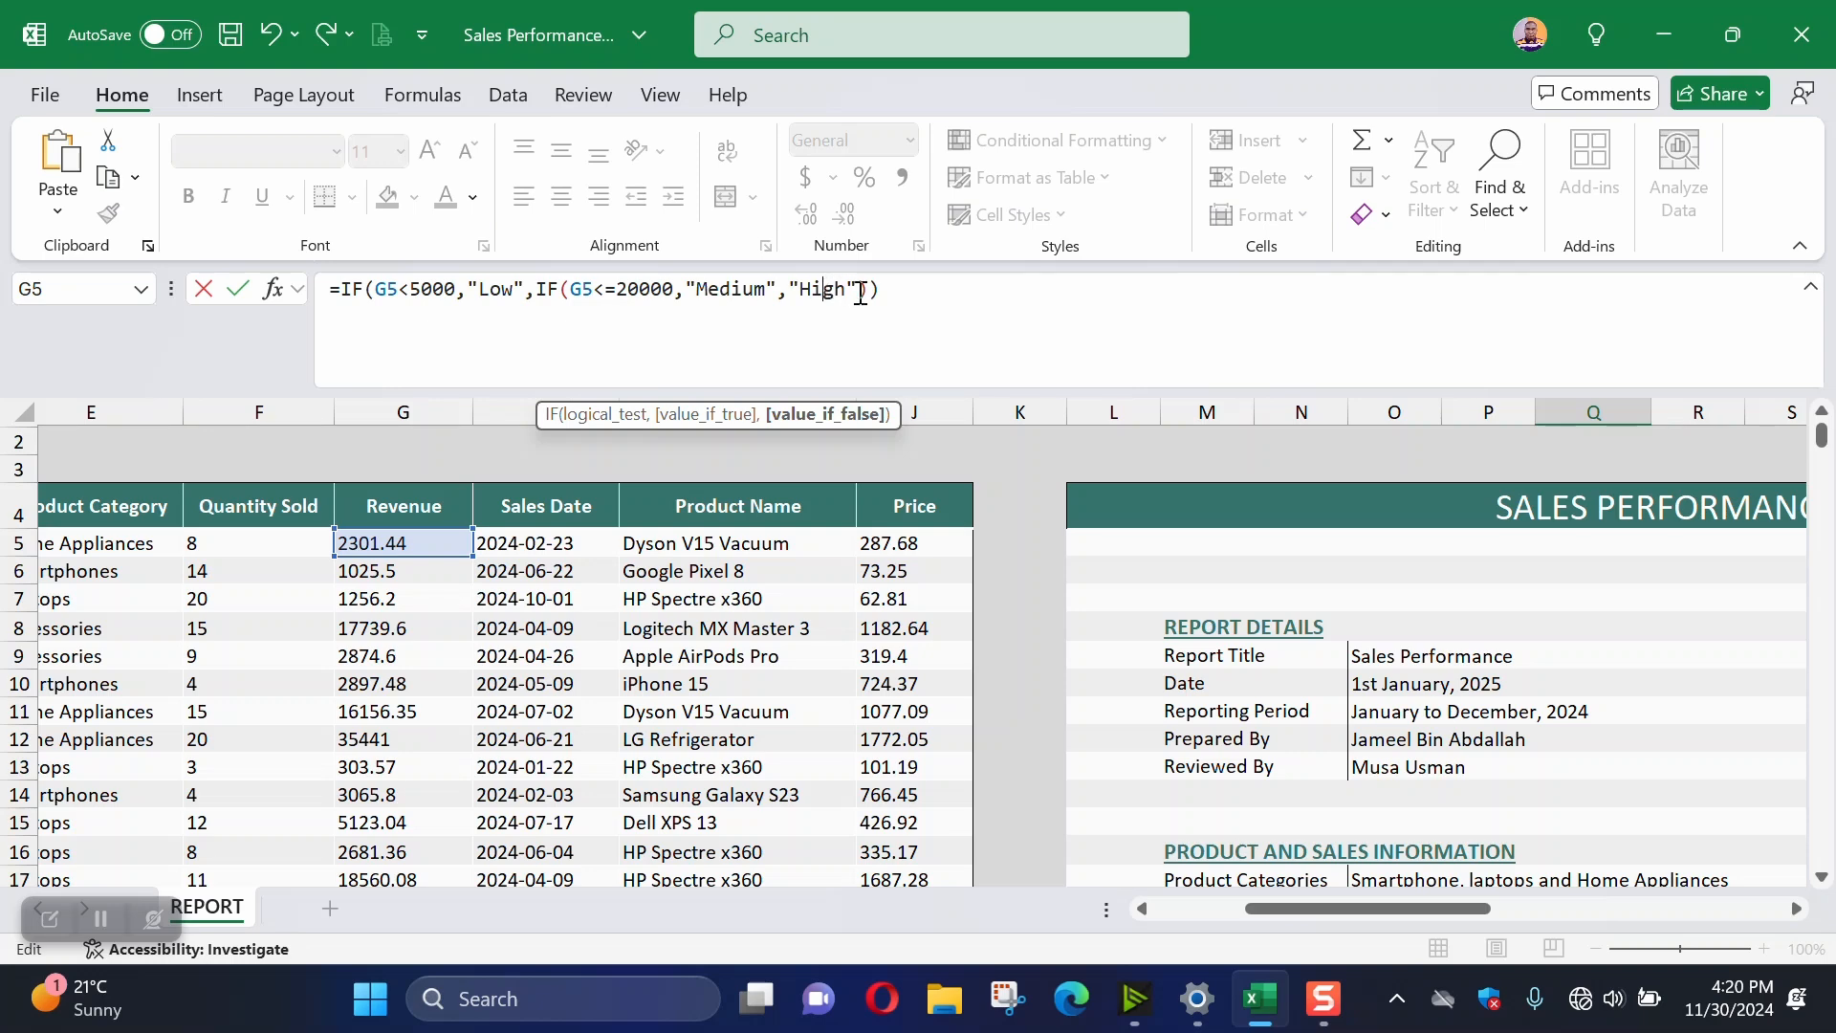
Enter the completed nested IF formula in Q57 and select its result cell under Categorize Revenue Levels
click(975, 298)
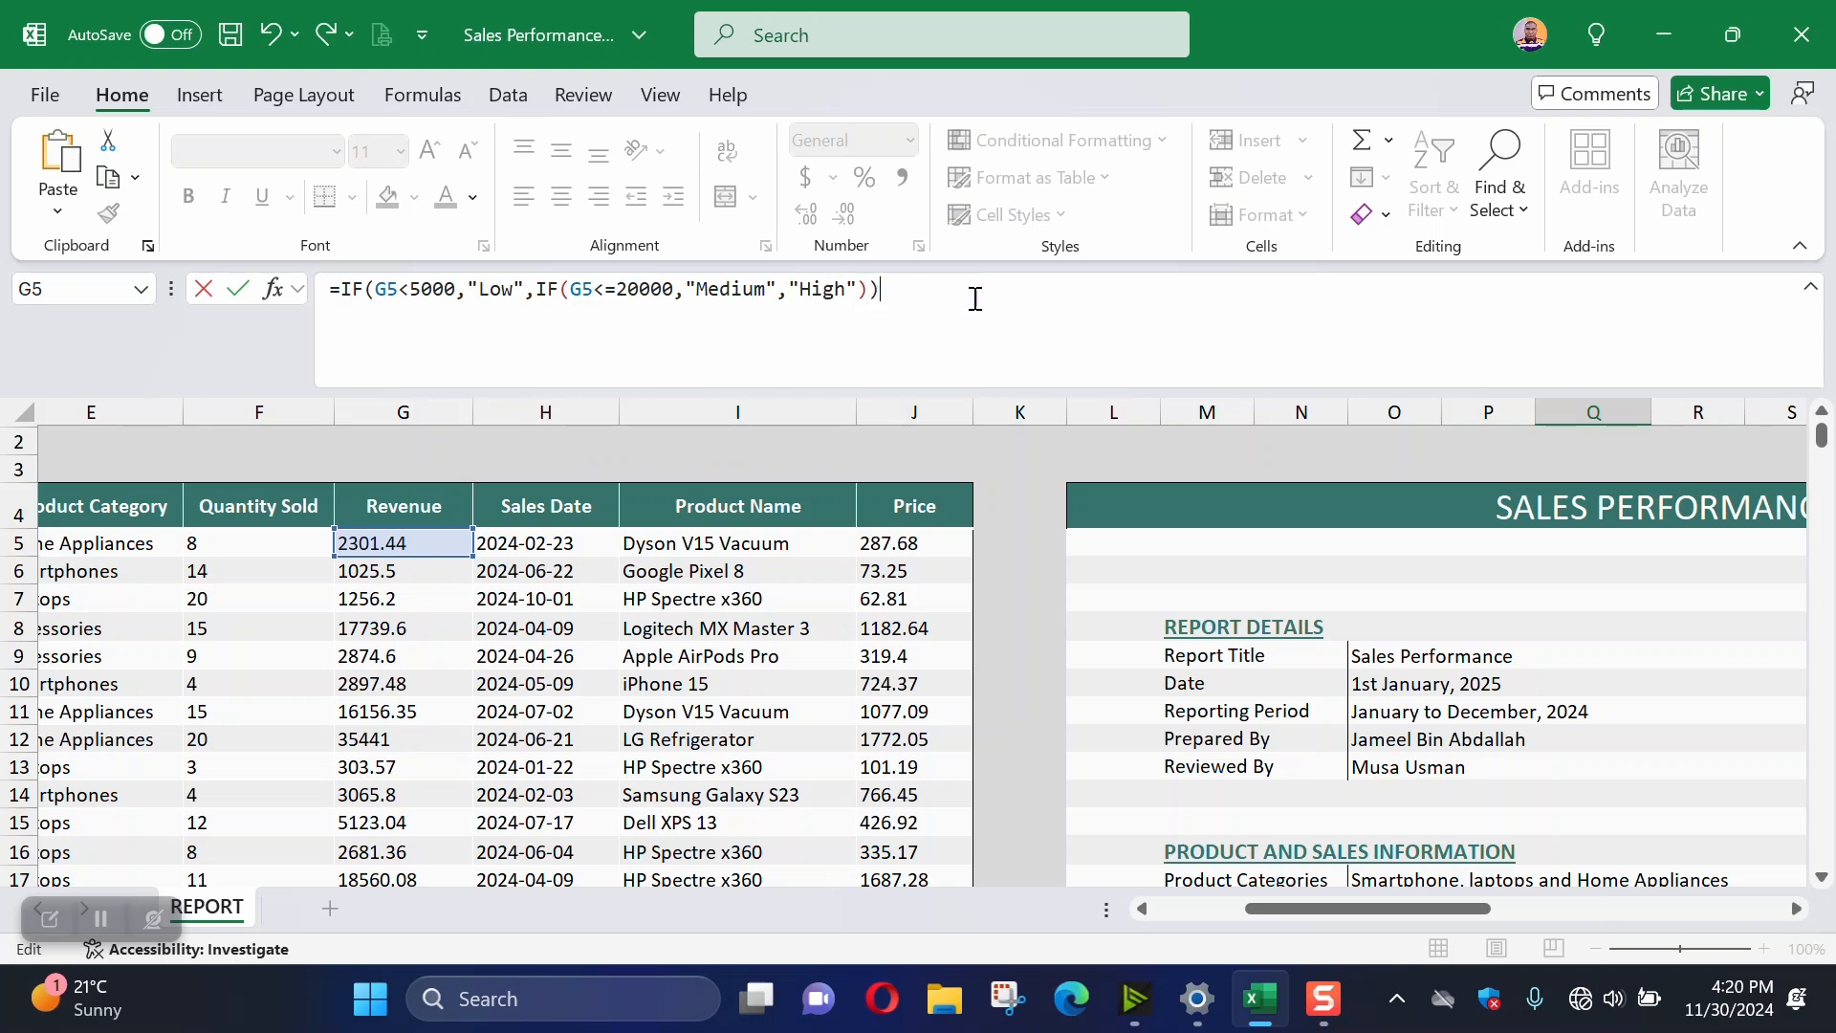
key(Return)
scroll(1597, 746, down, 2)
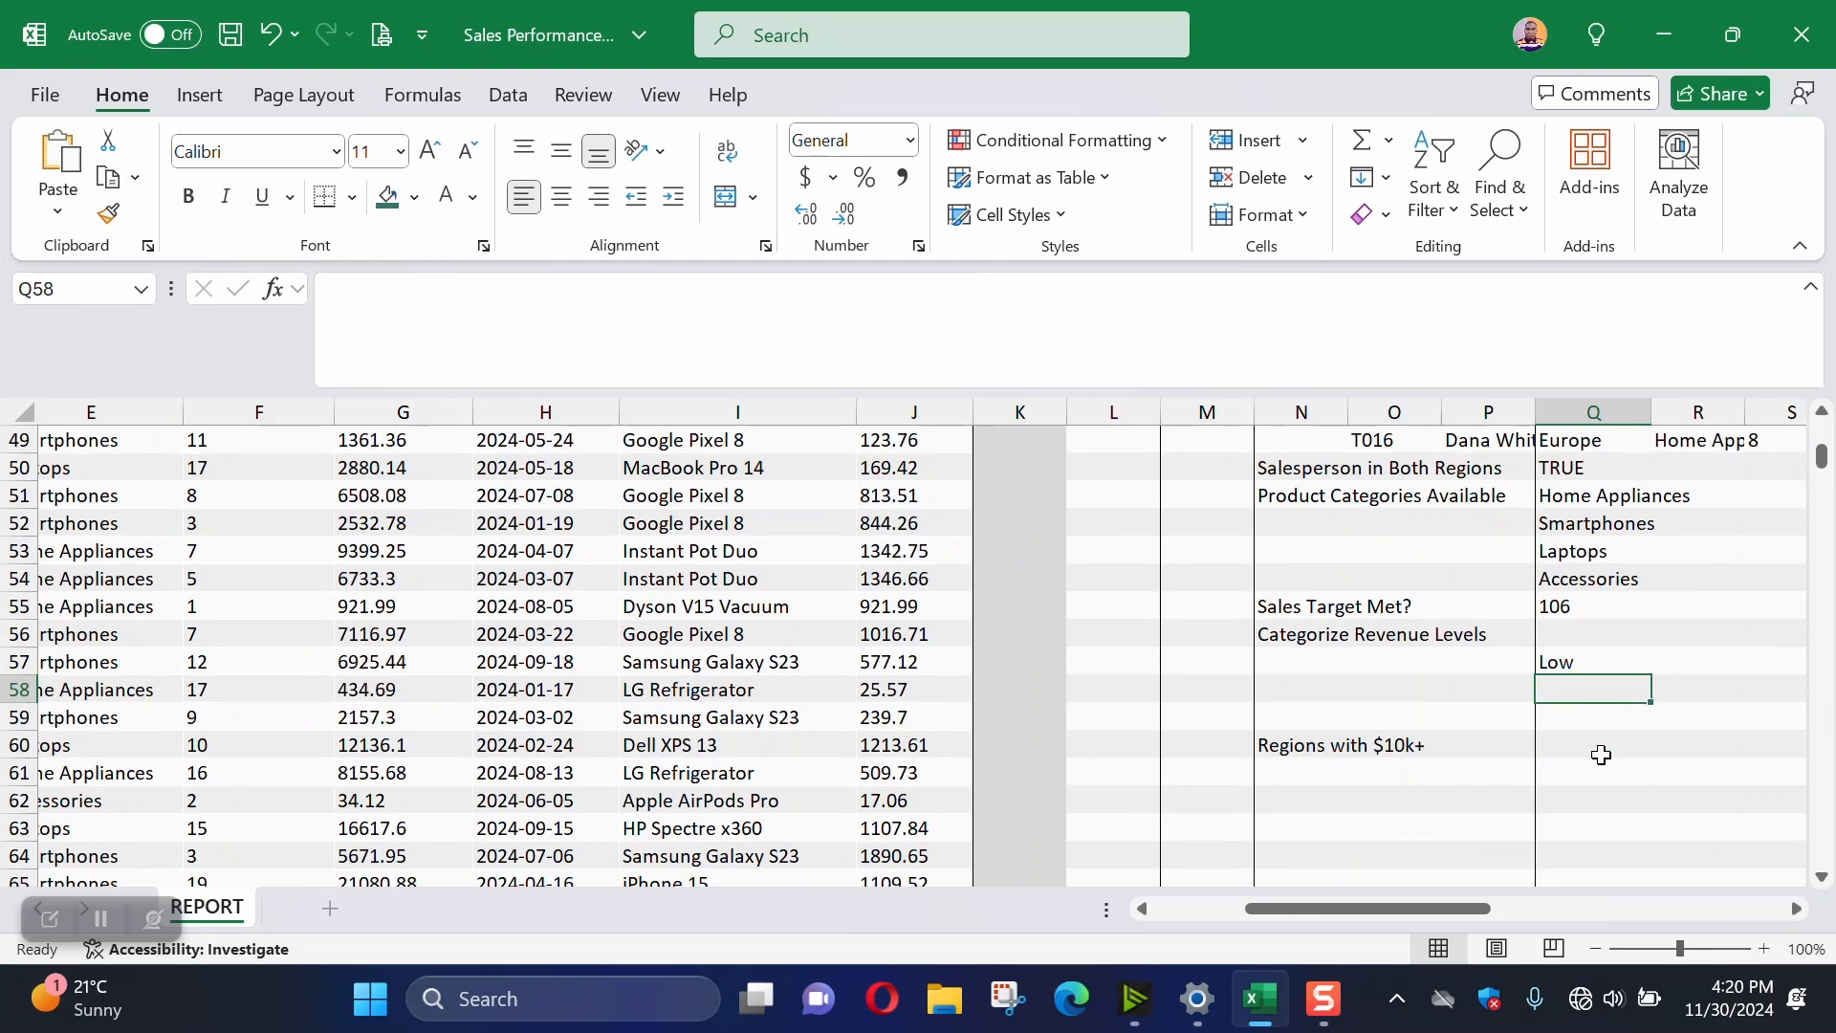
click(1580, 664)
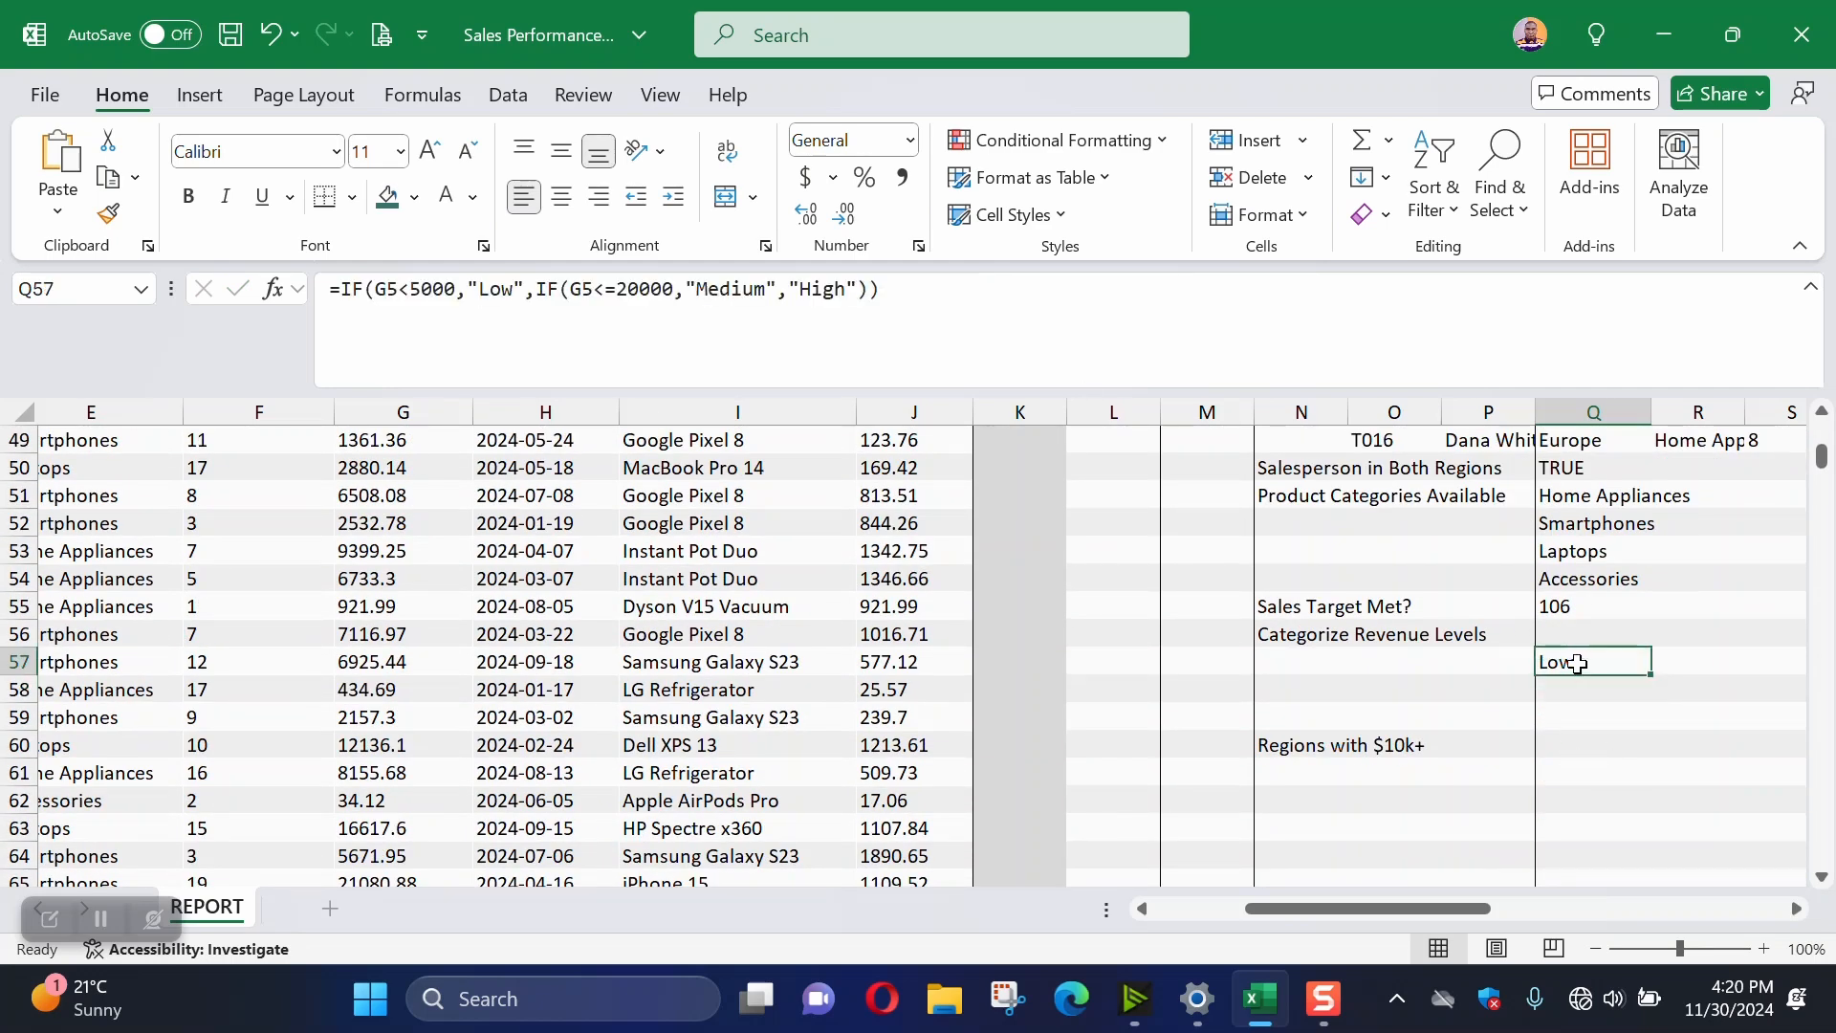
Examine the Revenue column for the G5 amount and for other amounts that fall between 5000 and 20000
scroll(858, 666, up, 16)
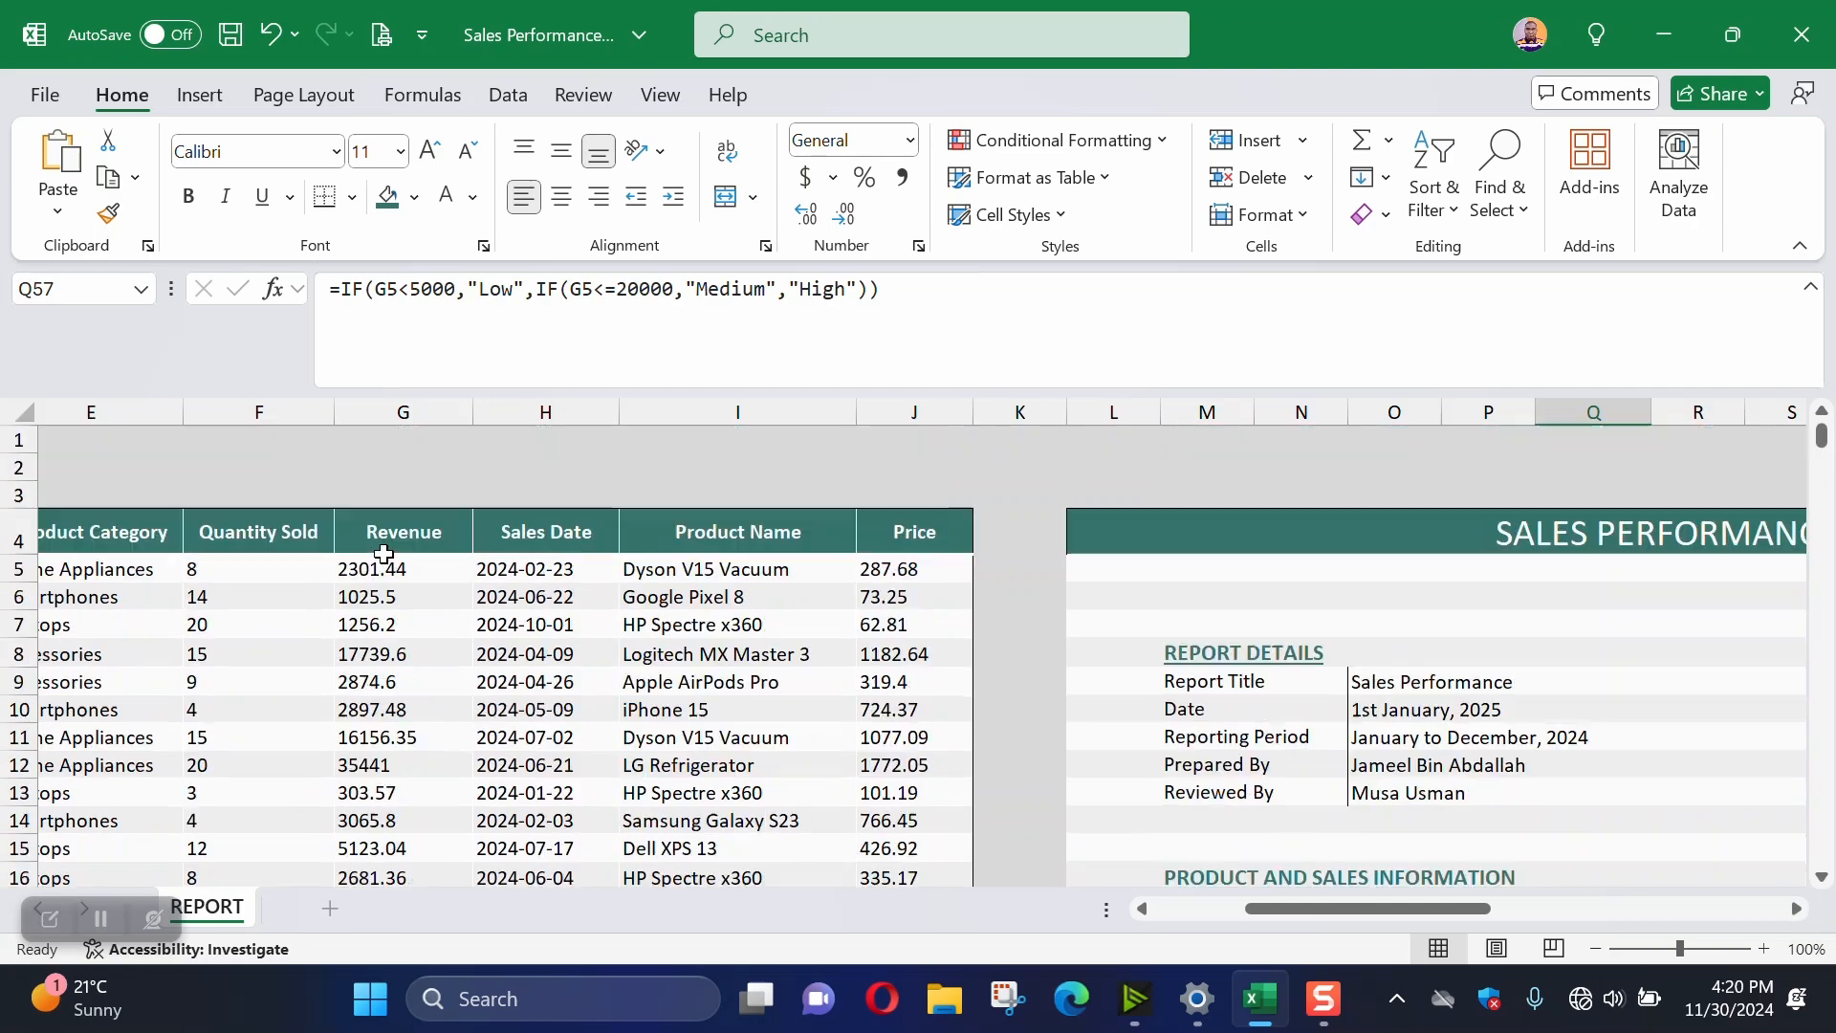
click(386, 565)
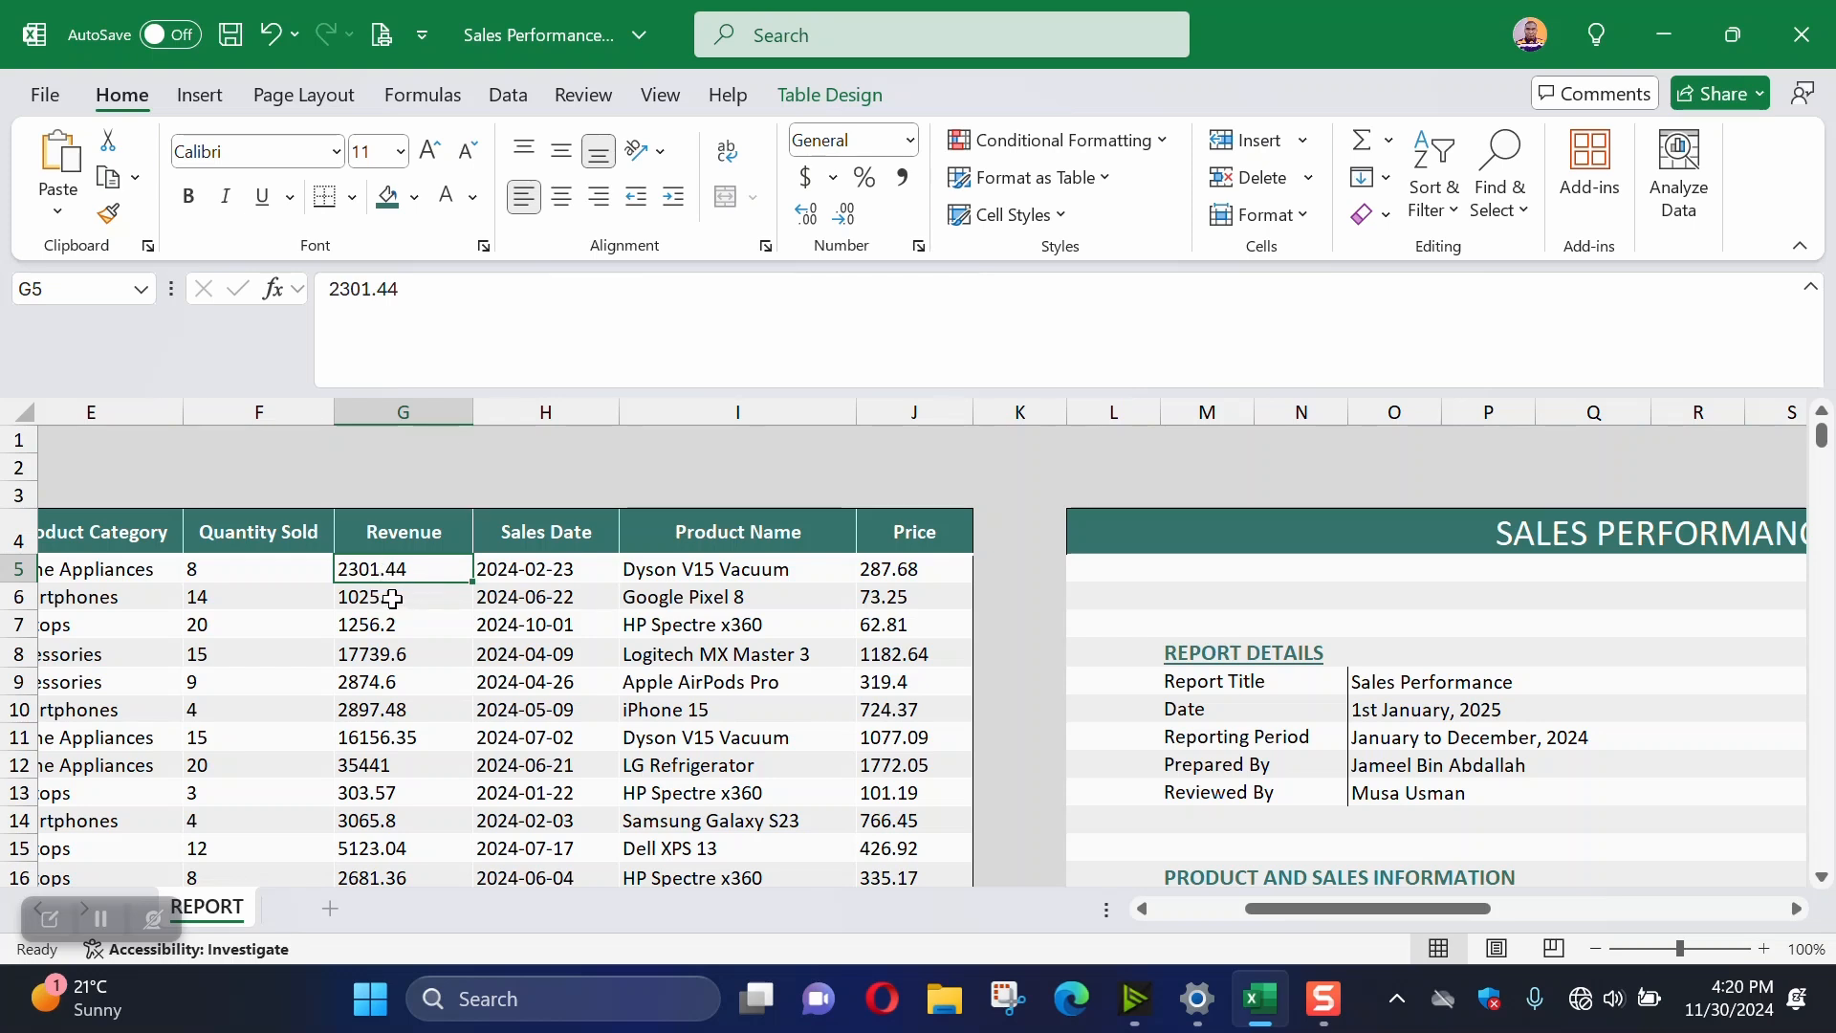
click(374, 656)
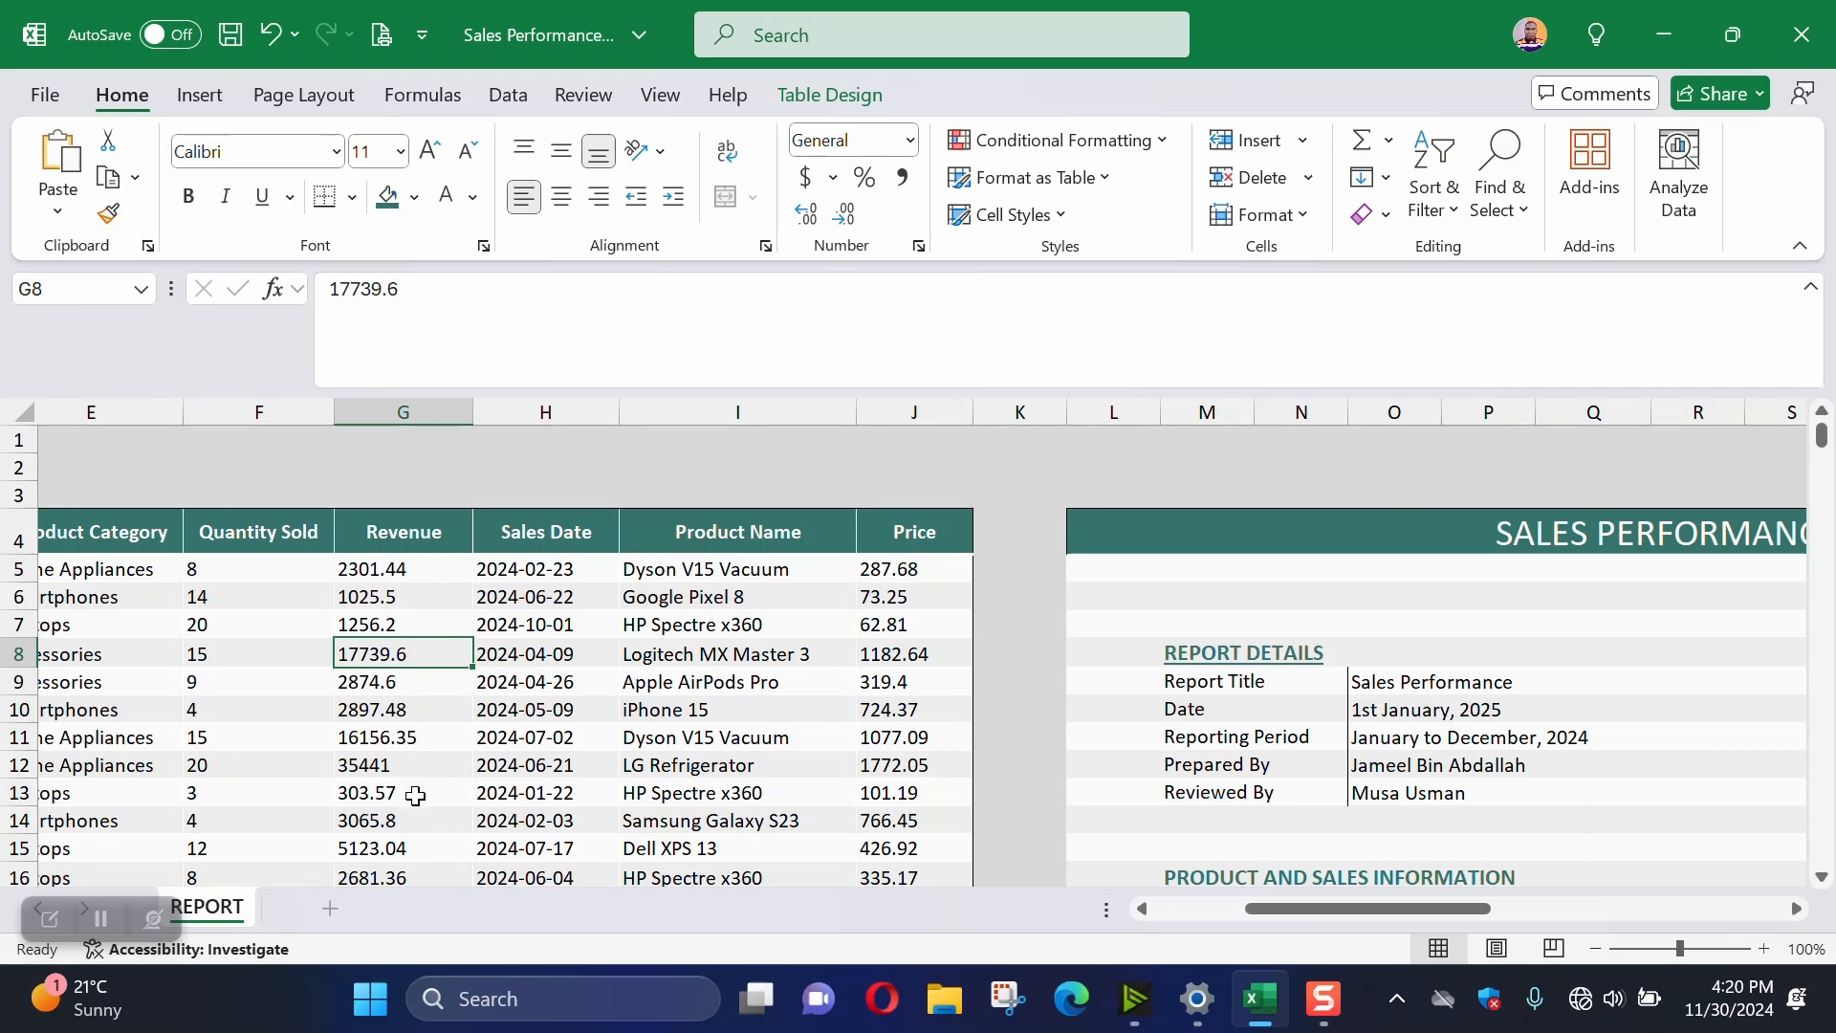
scroll(413, 794, down, 1)
scroll(395, 795, down, 1)
click(373, 797)
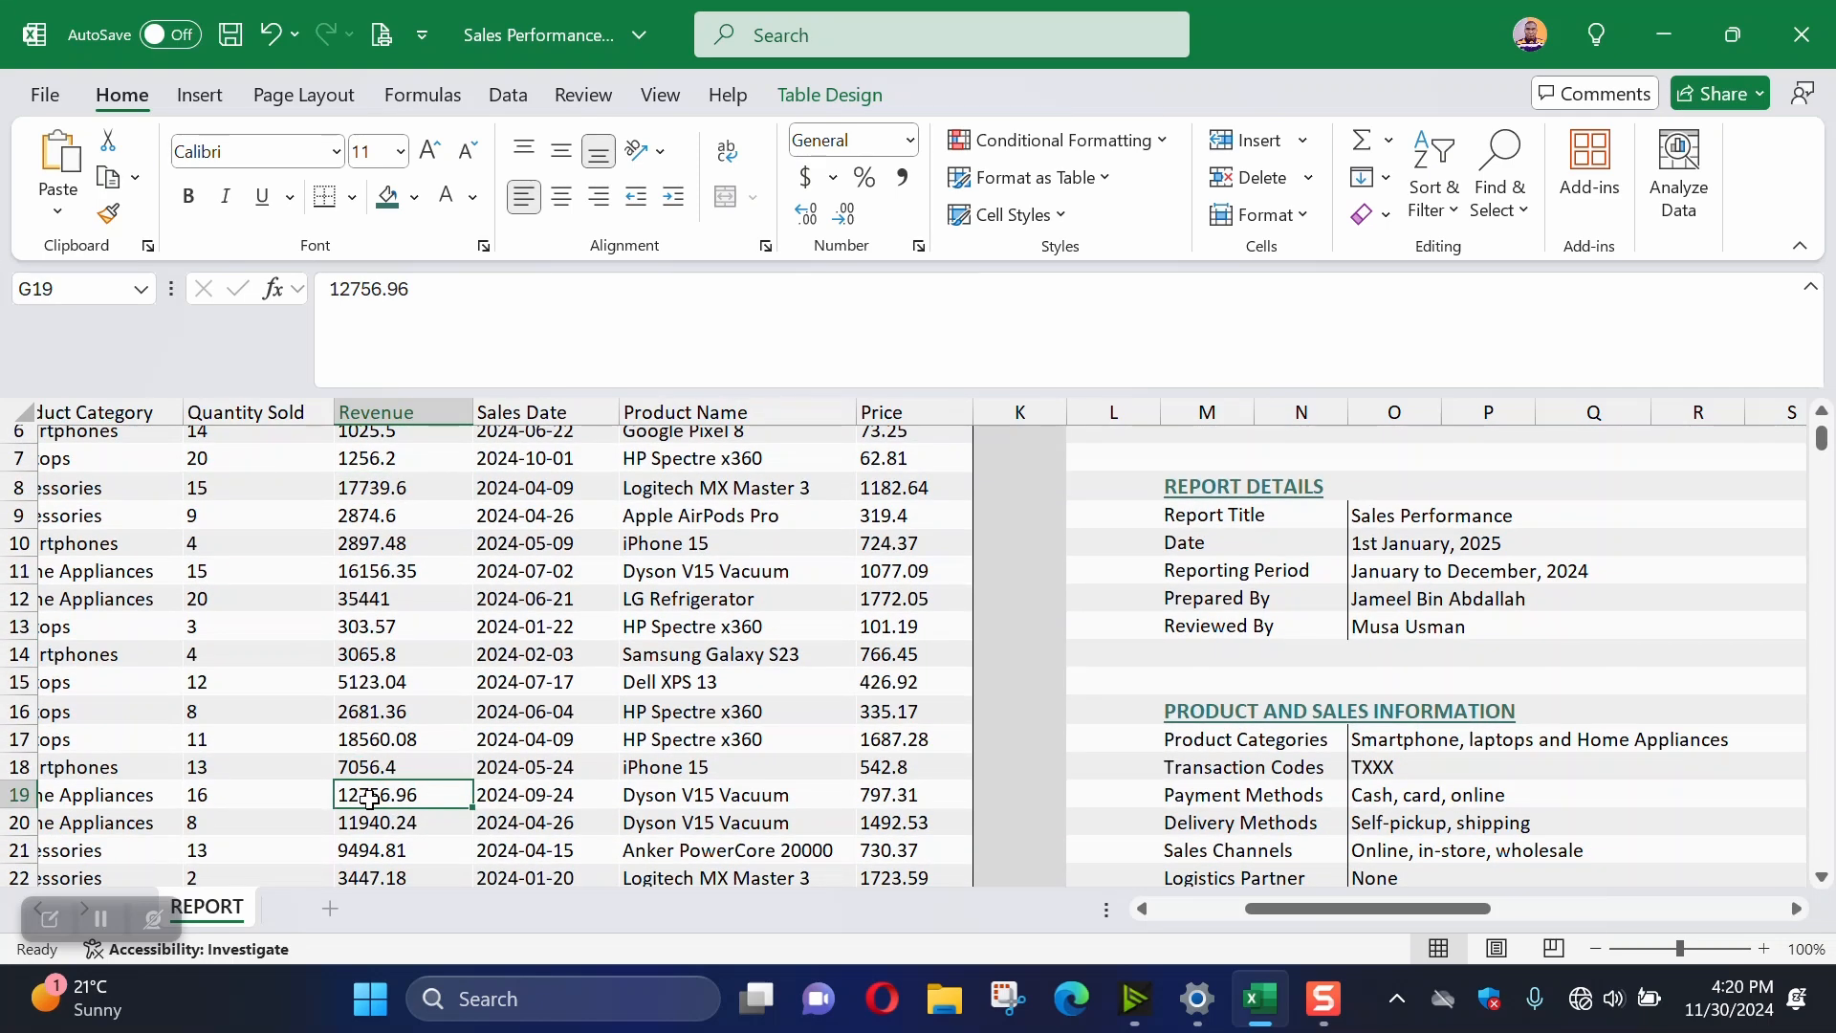
scroll(1415, 760, down, 6)
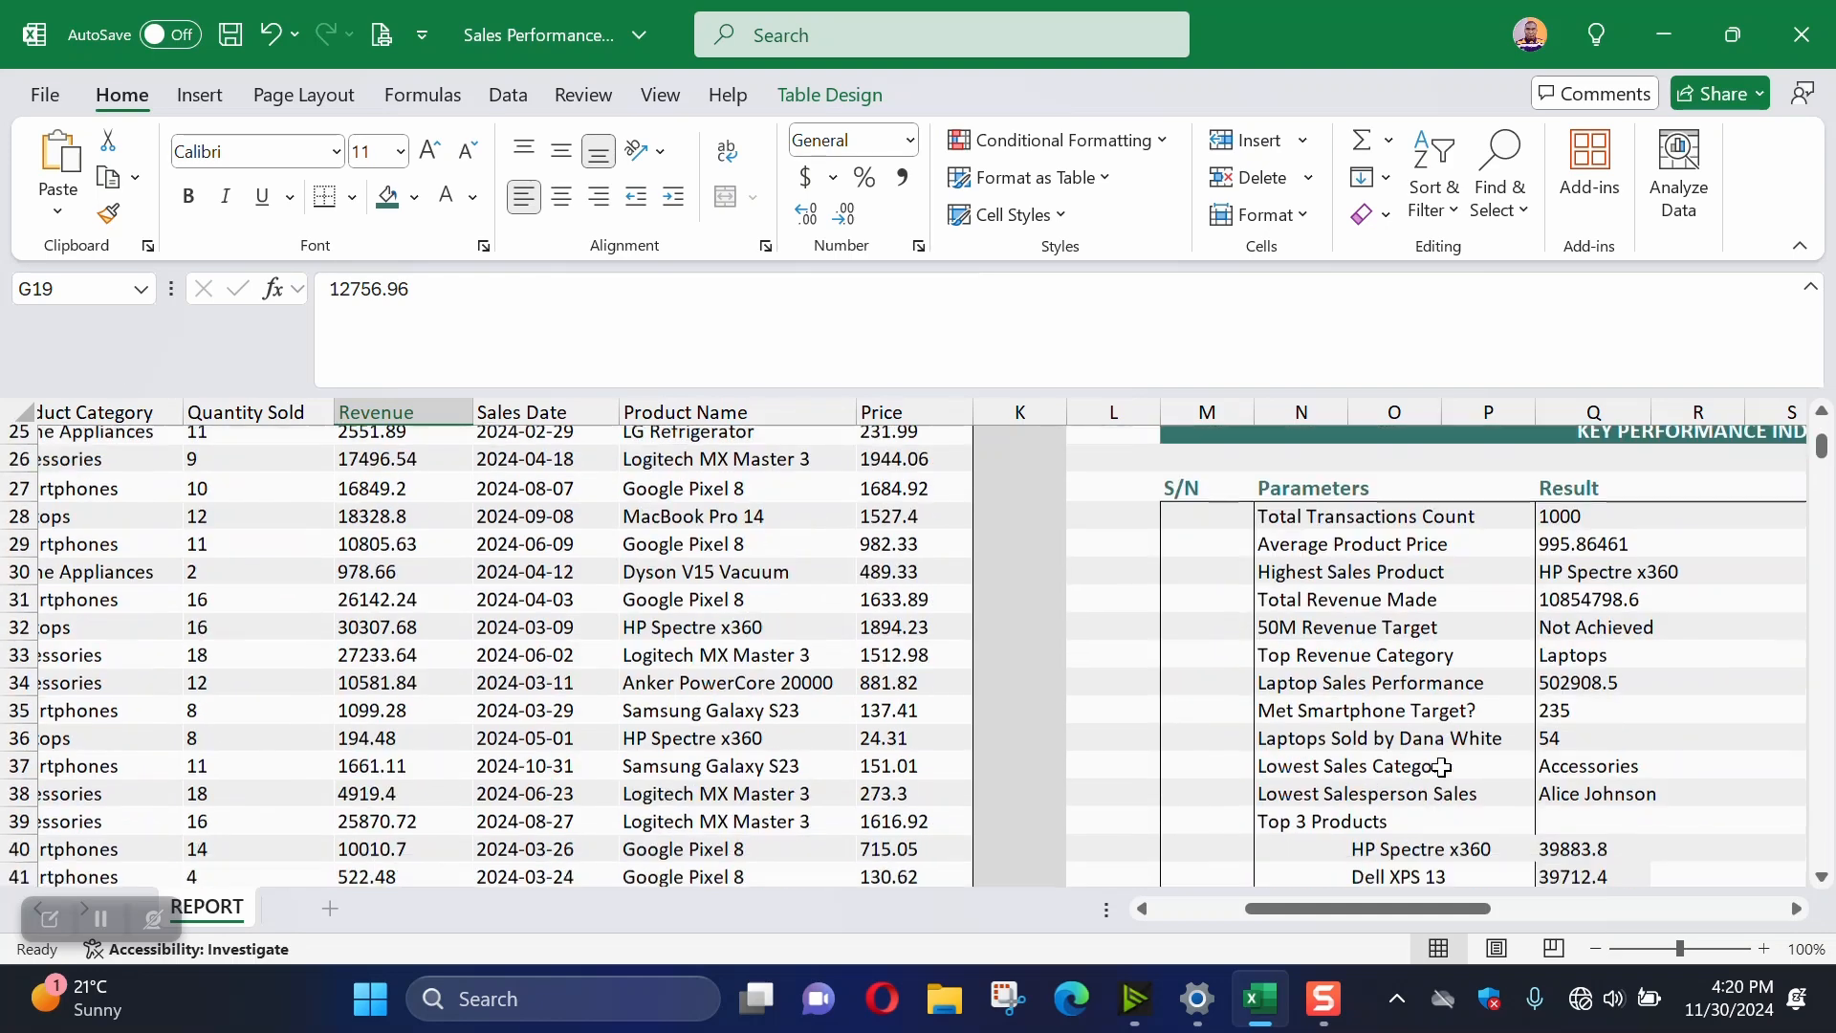
scroll(1441, 766, down, 8)
Copy the Q57 formula down to Q58 and change both of its revenue references to G19
click(1605, 701)
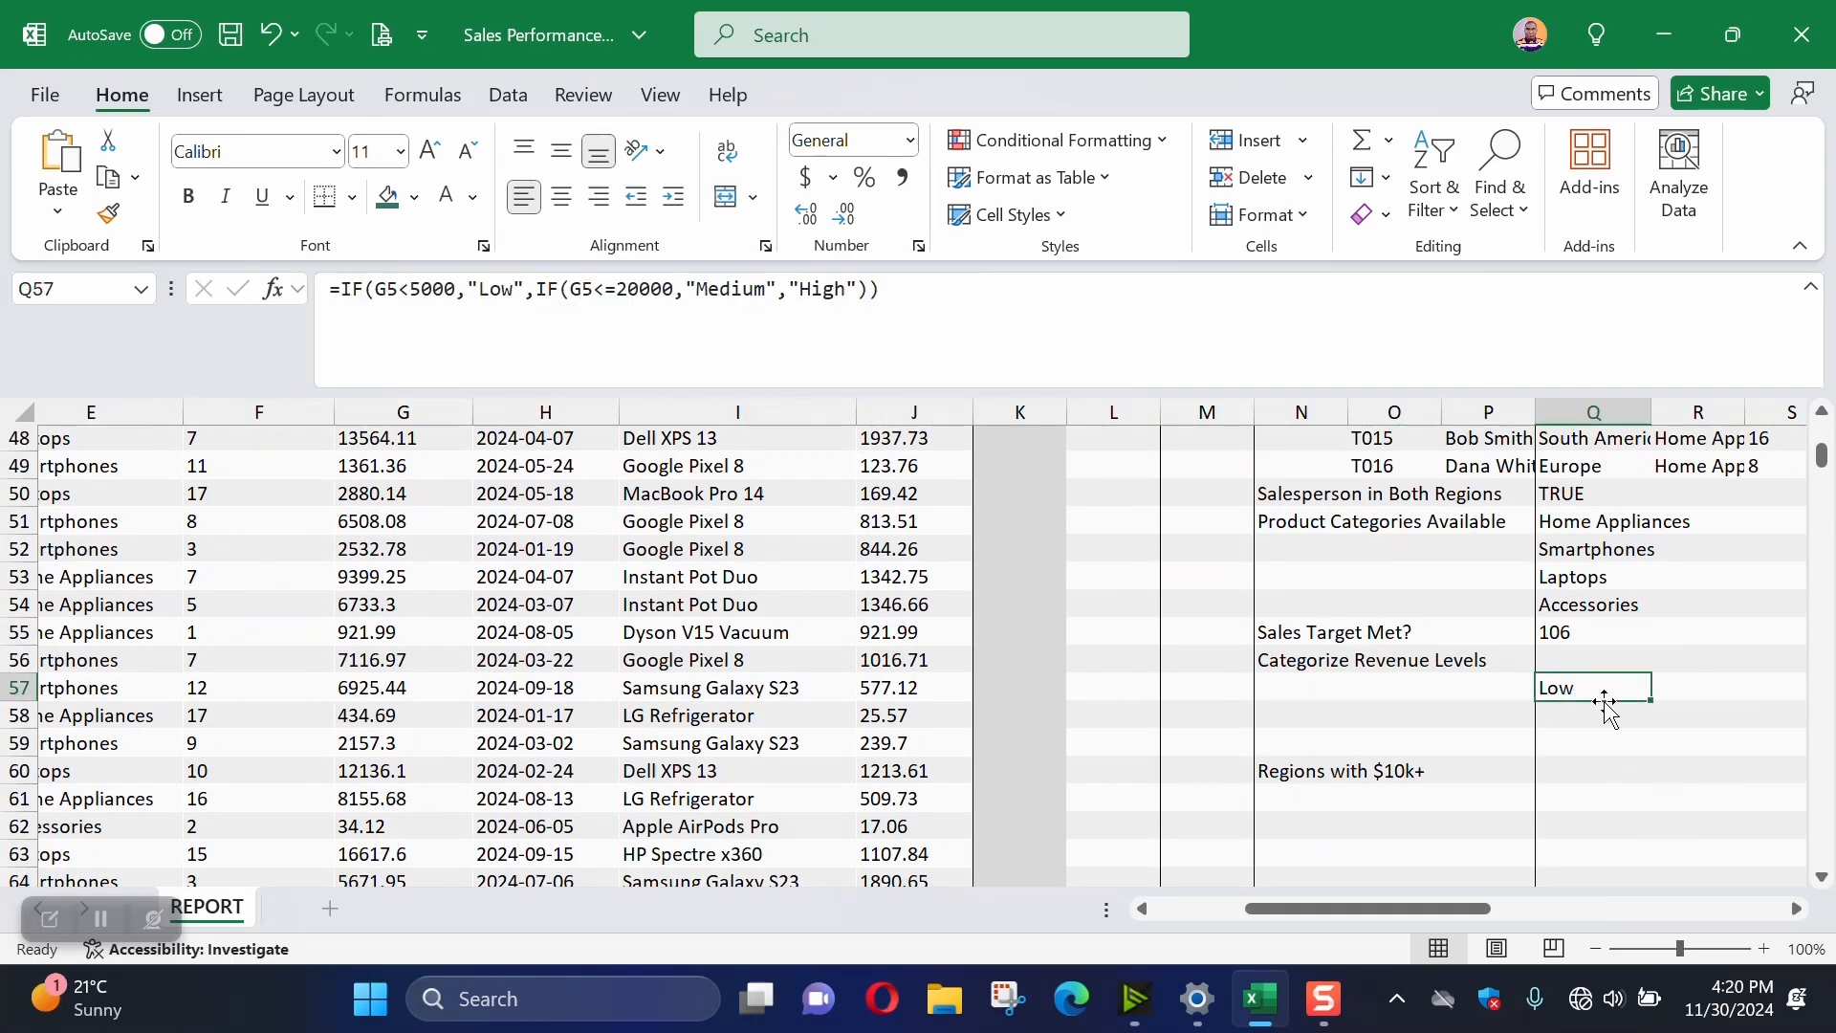
drag(1655, 706, 1638, 726)
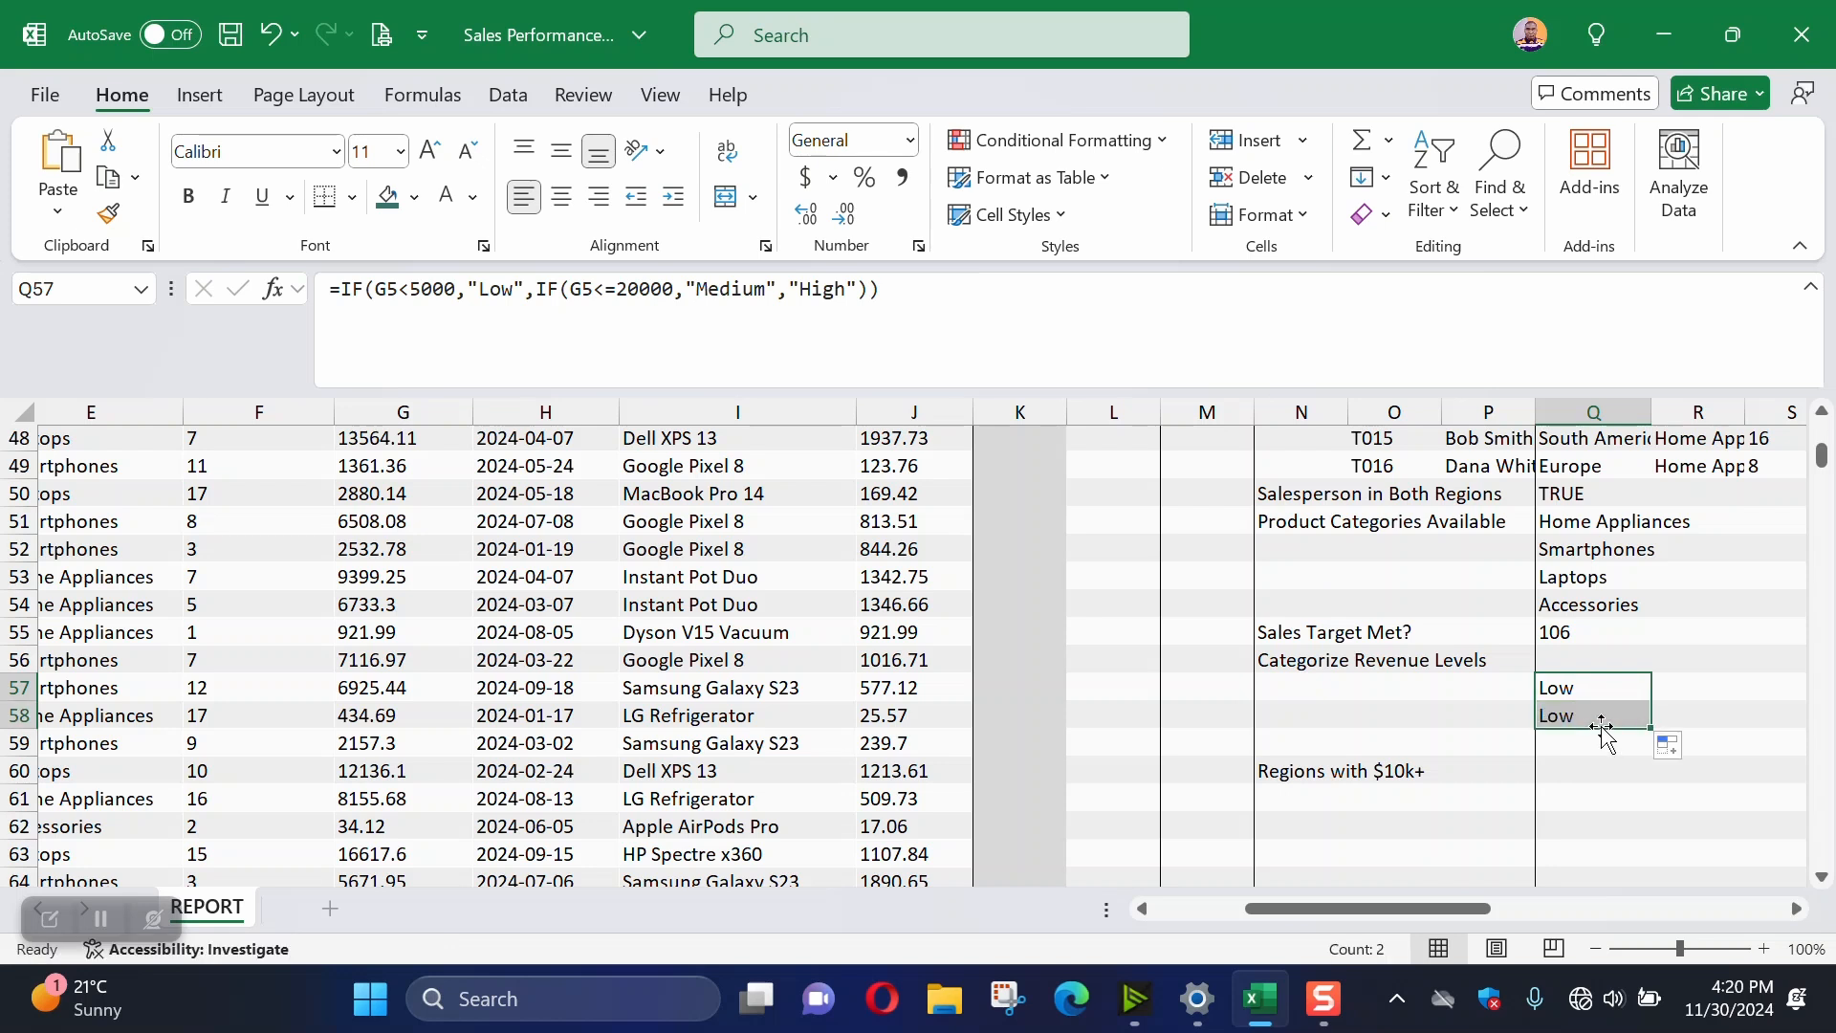
double_click(1595, 731)
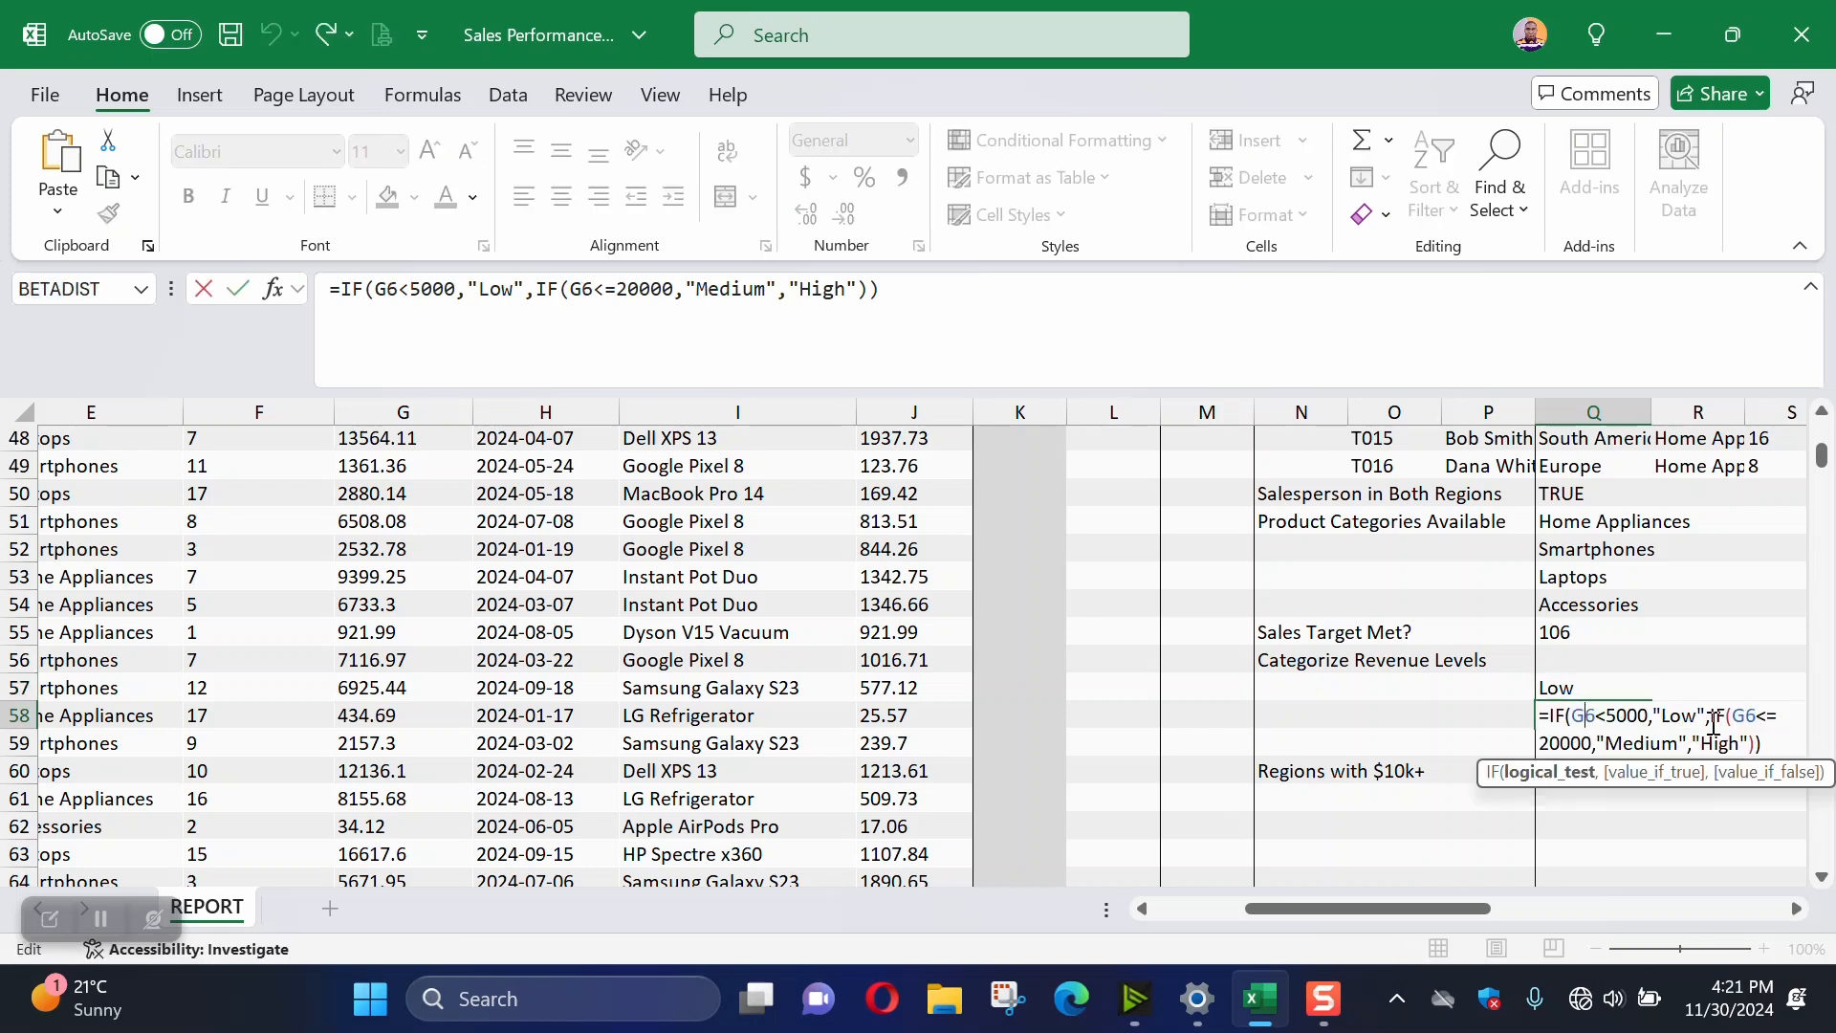
drag(1597, 715, 1587, 715)
text(10)
key(BackSpace)
text(9)
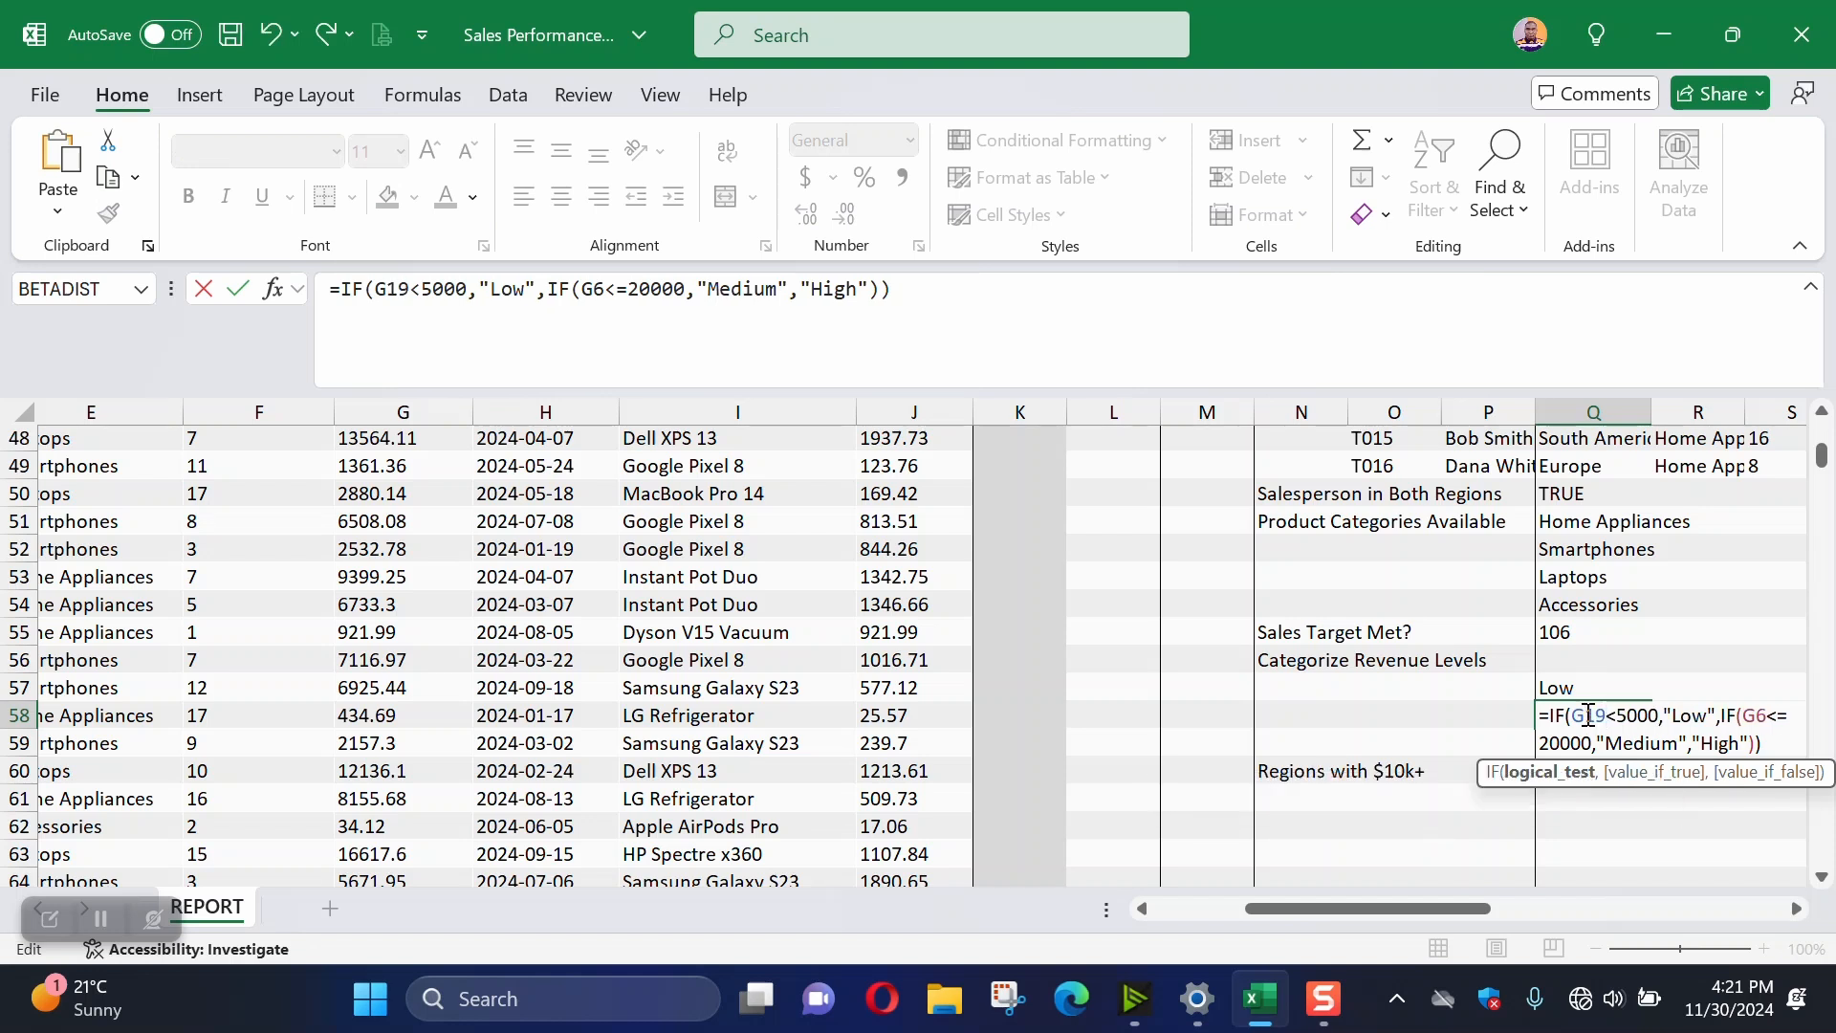
drag(1769, 716, 1761, 717)
text(19)
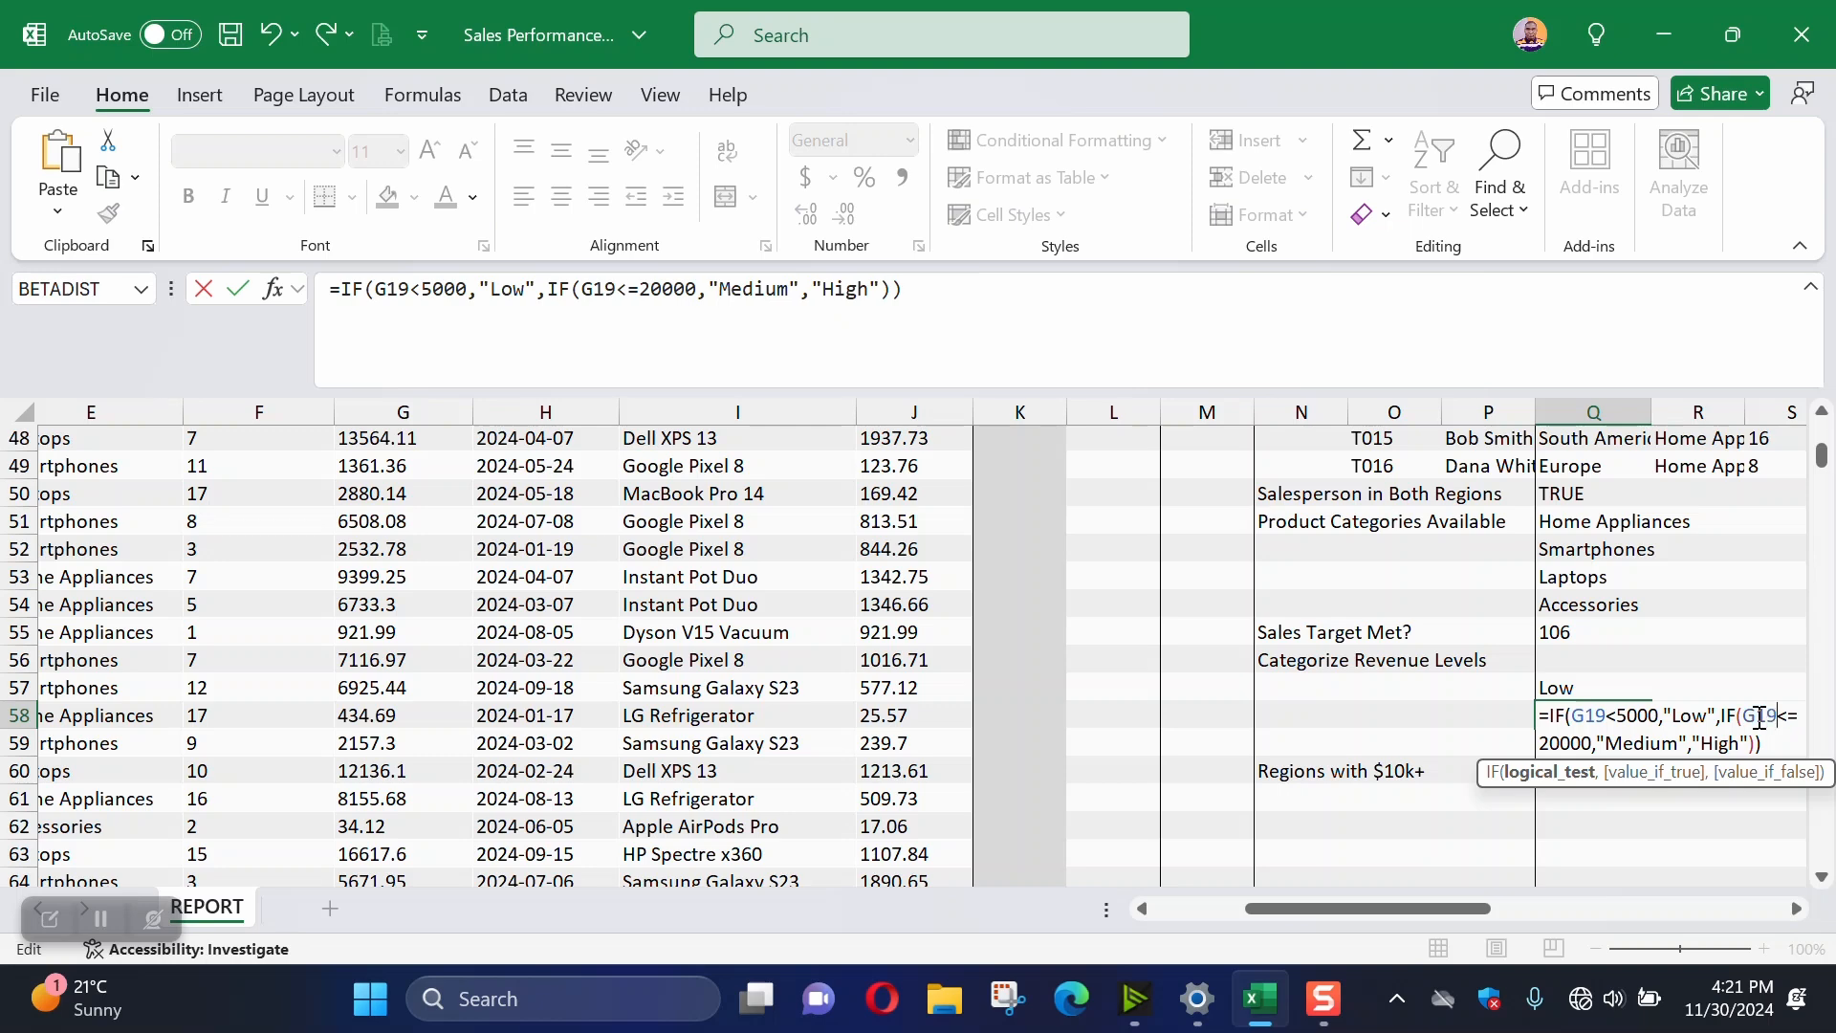
key(Return)
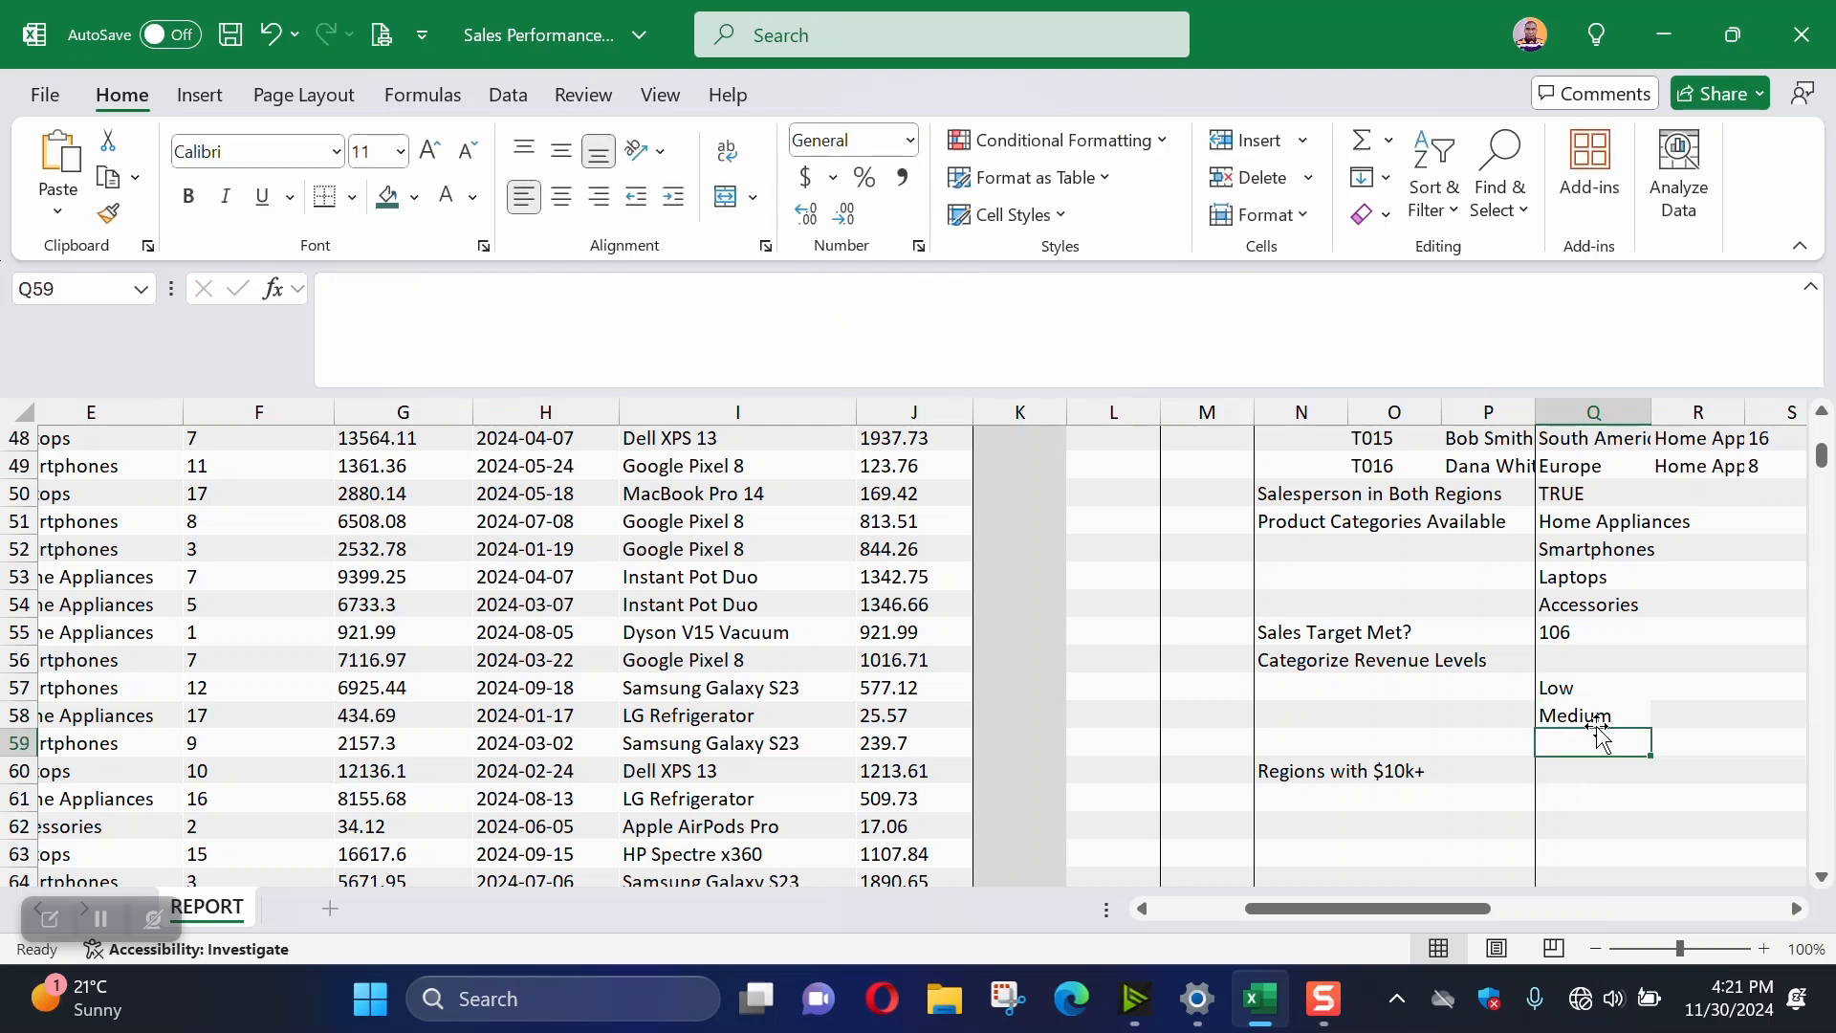
click(1572, 717)
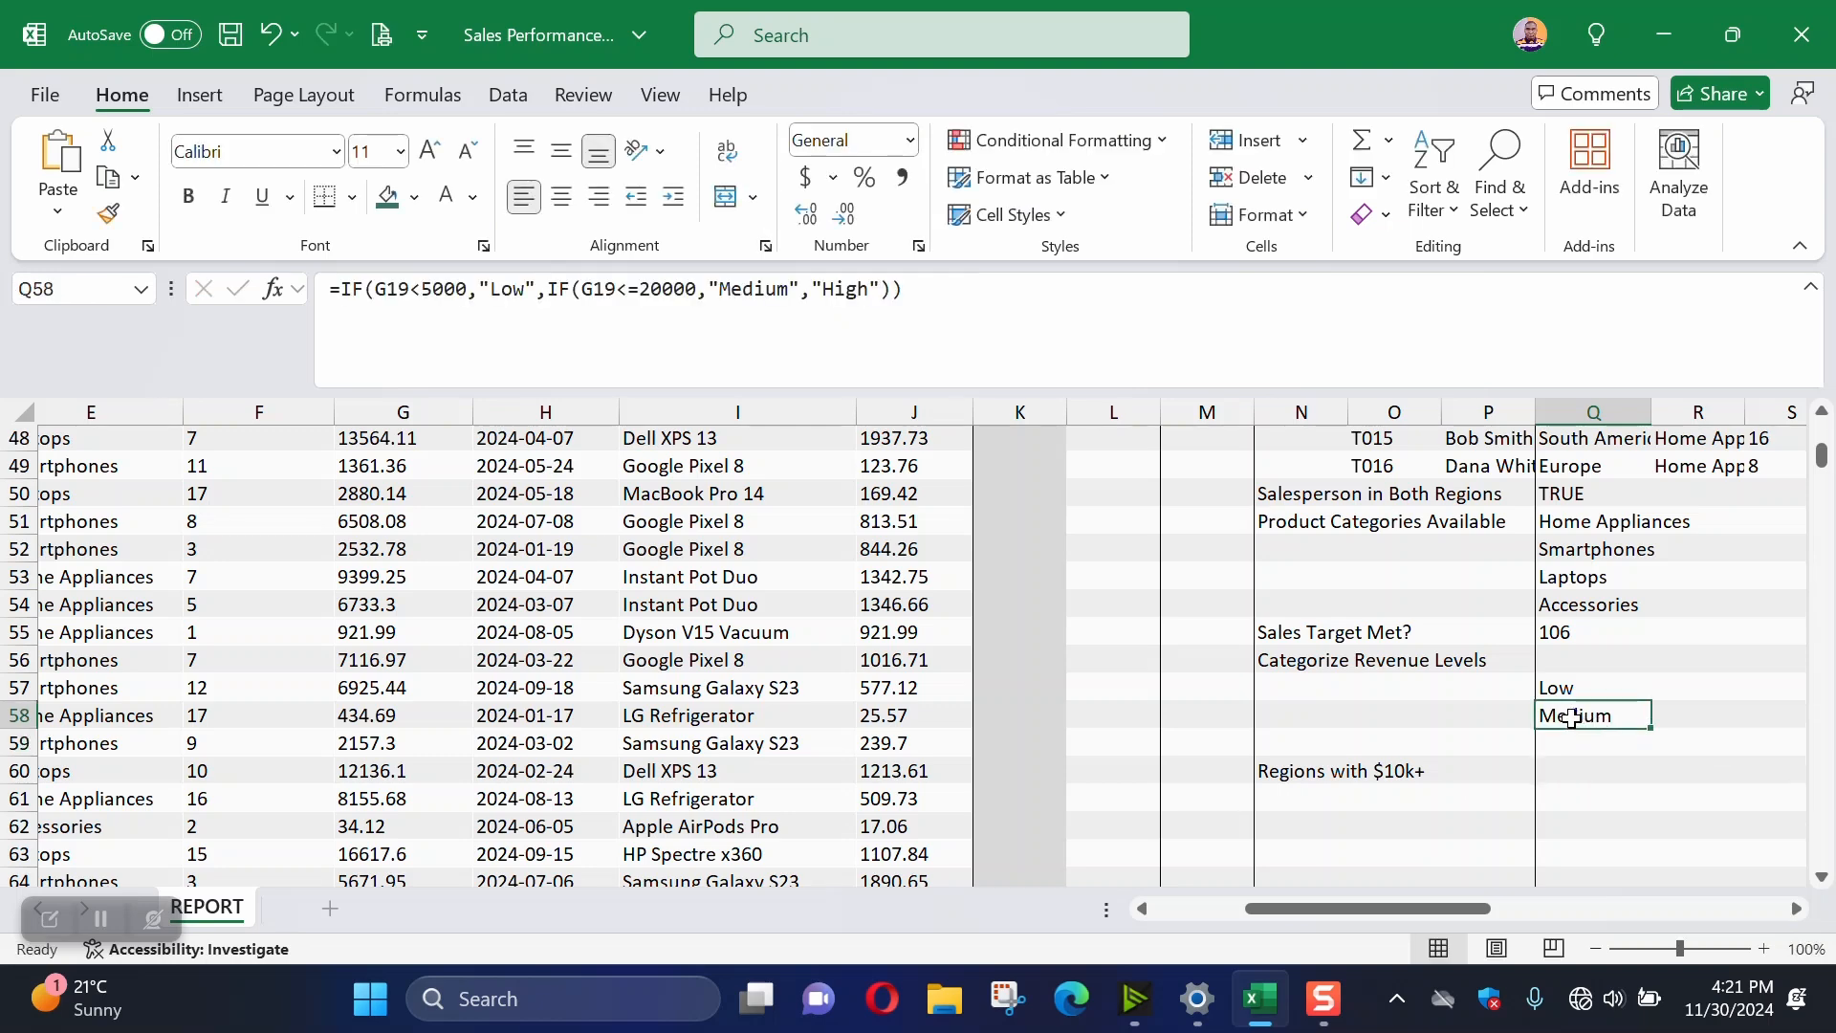
Copy the formatting of the empty cell R58 onto Q58 with Format Painter
click(1724, 716)
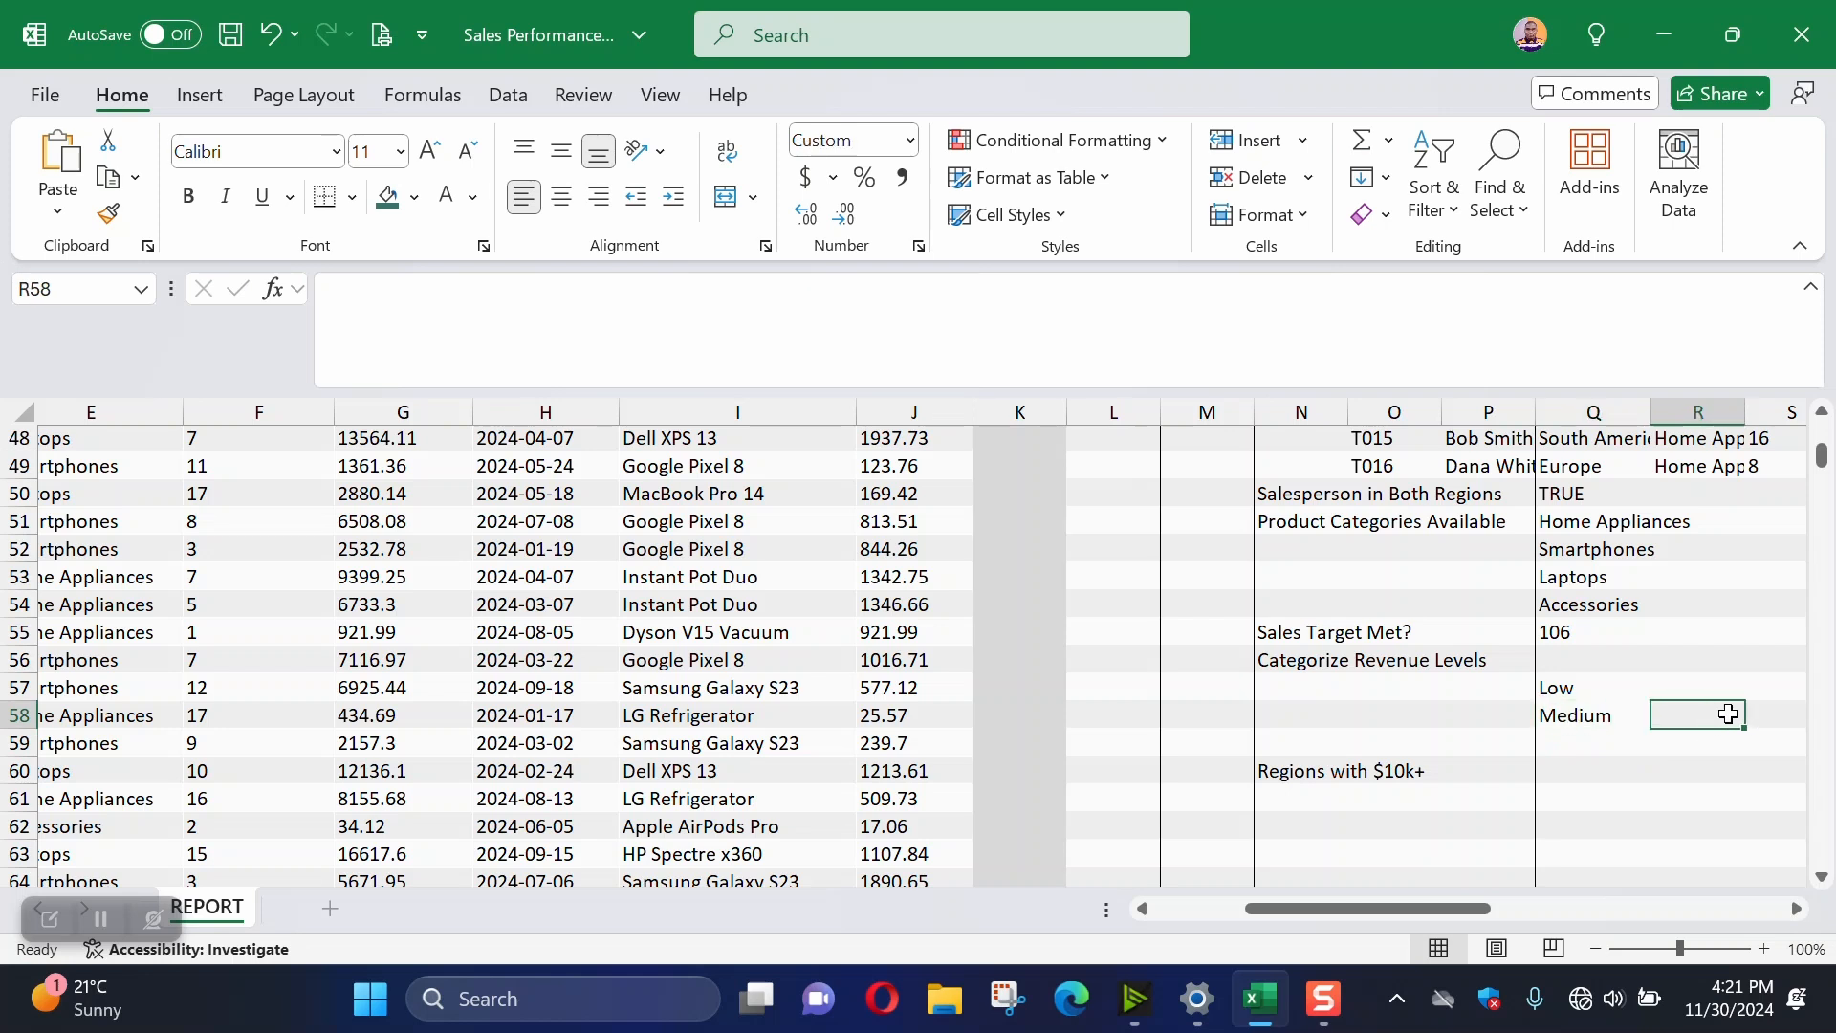
click(120, 218)
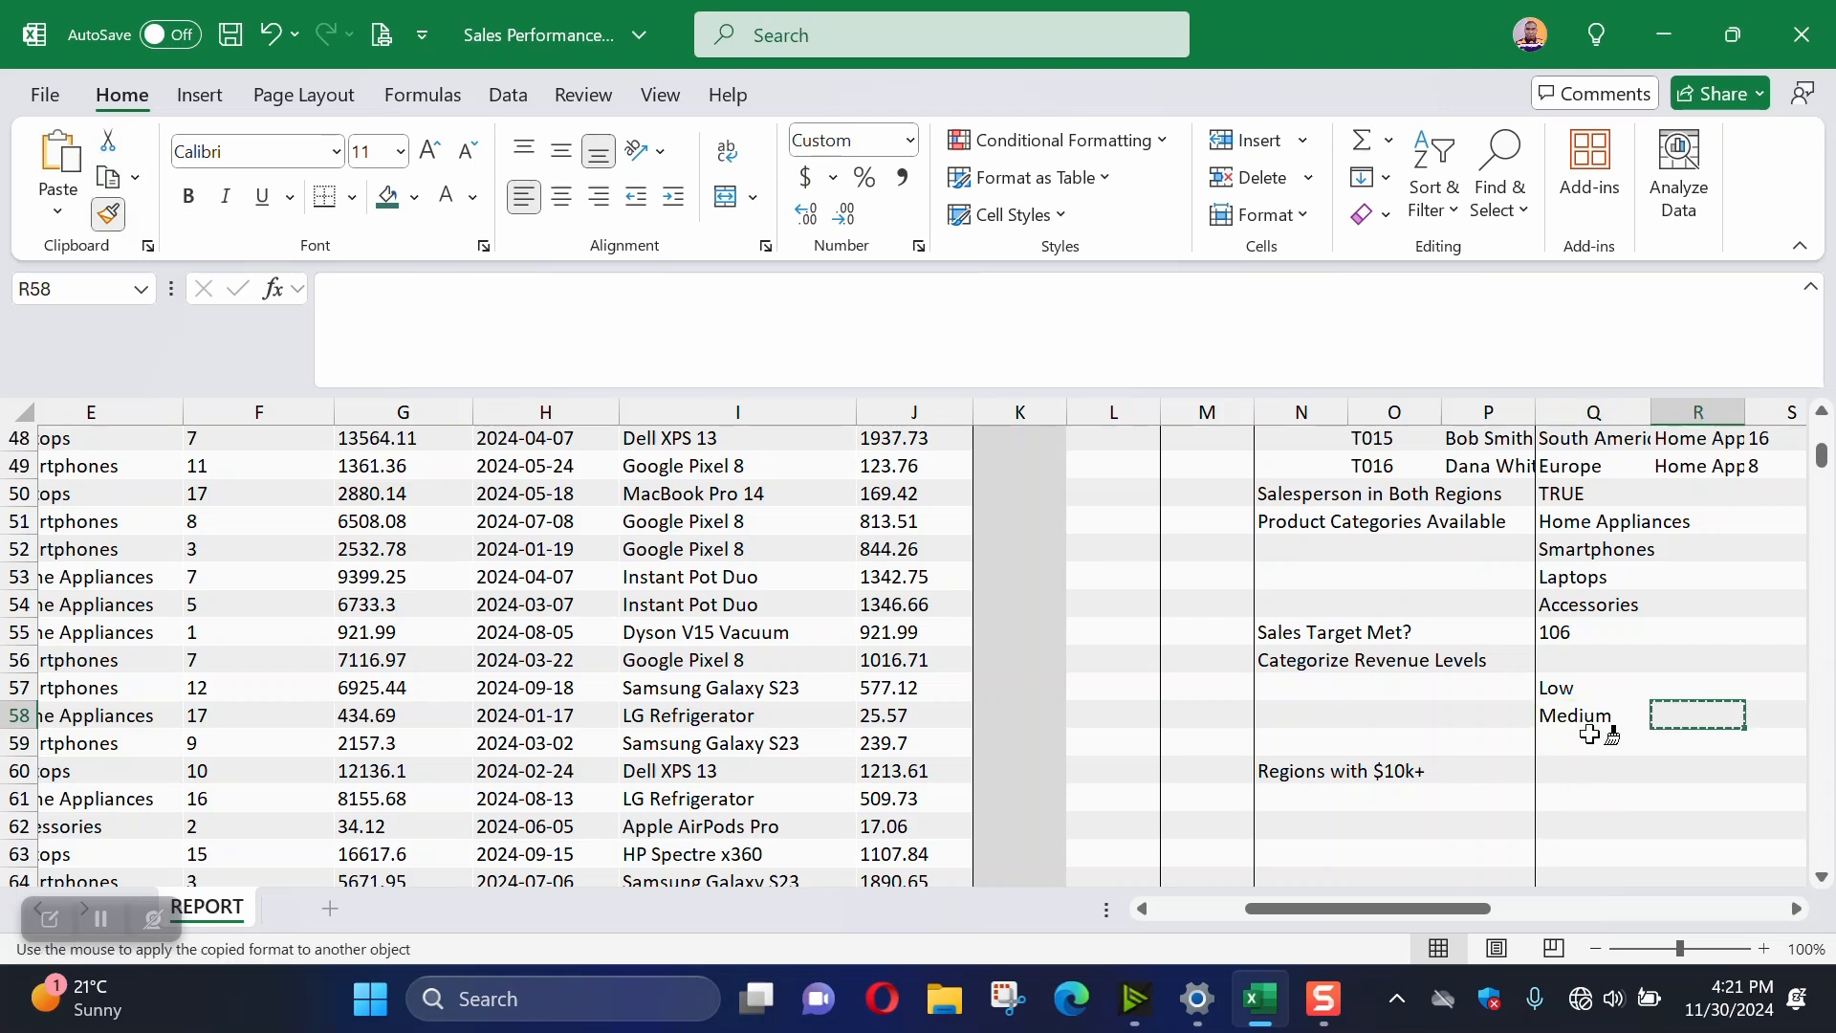
click(1595, 719)
Select Q60 for Regions with $10k+ and read question 19 in the question list for its revenue and sorting requirements
click(1609, 765)
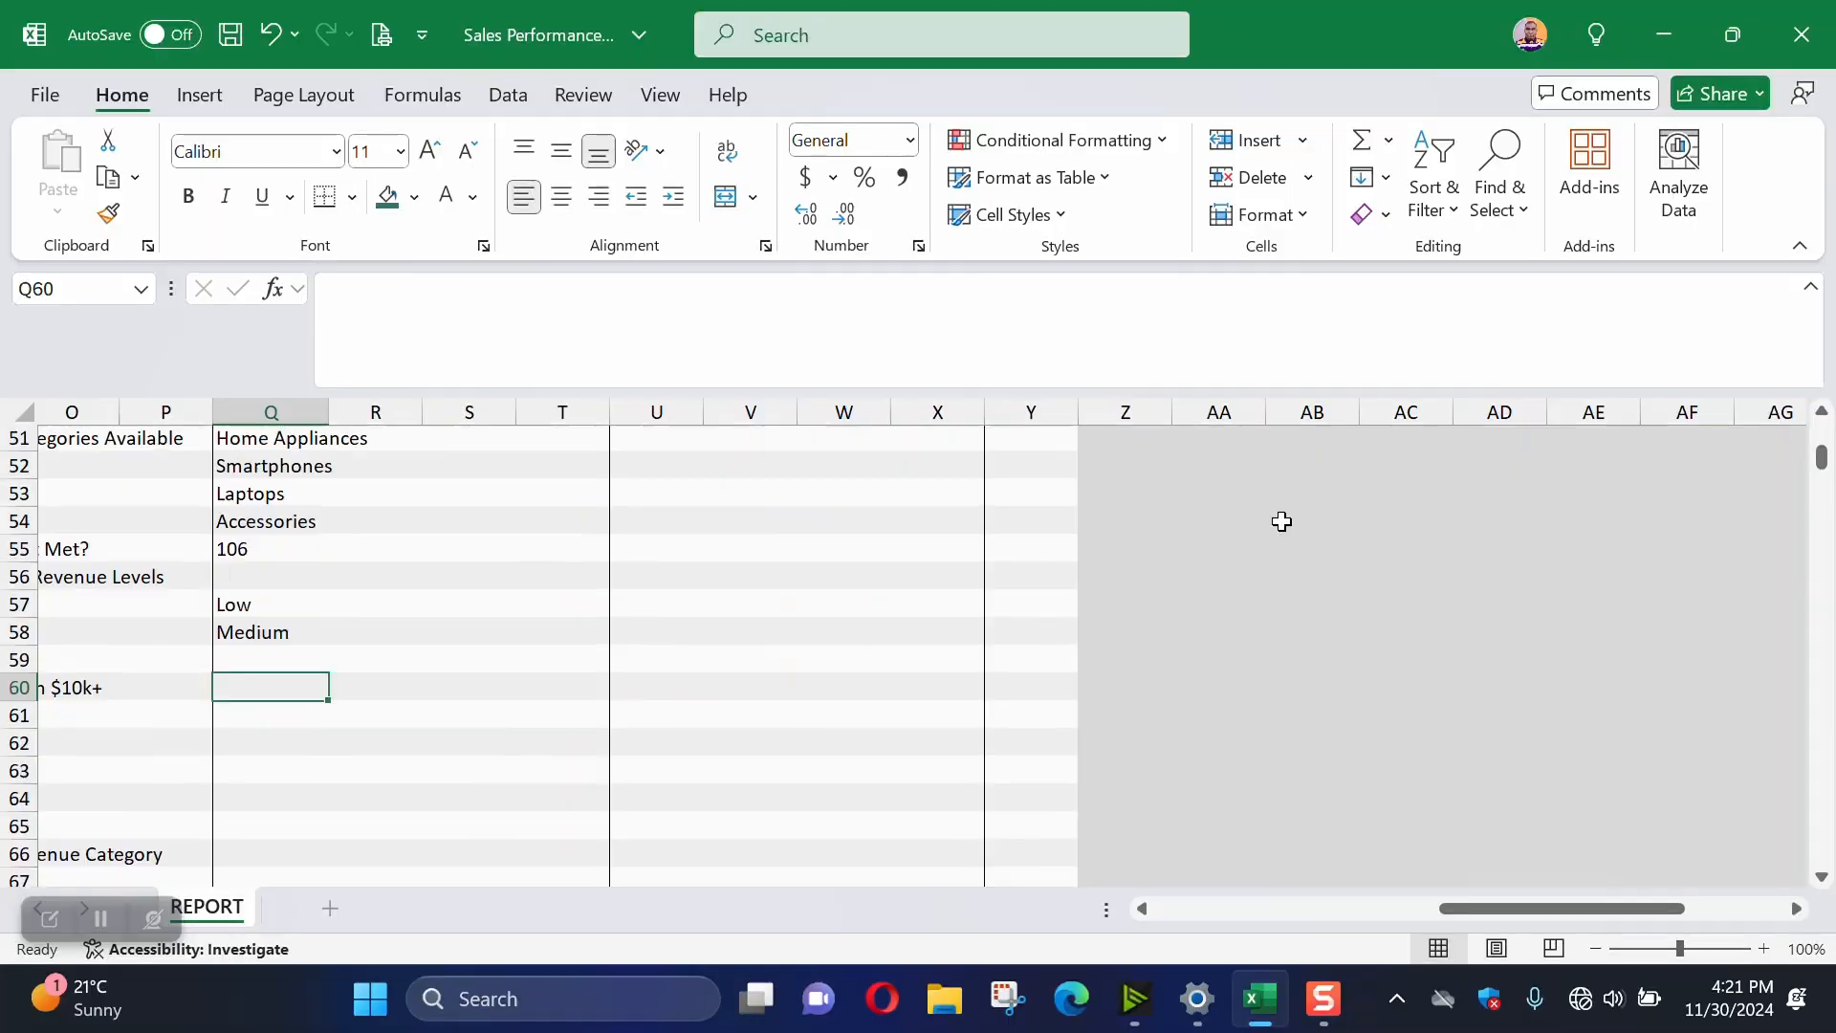
scroll(1282, 521, up, 8)
scroll(1281, 521, down, 2)
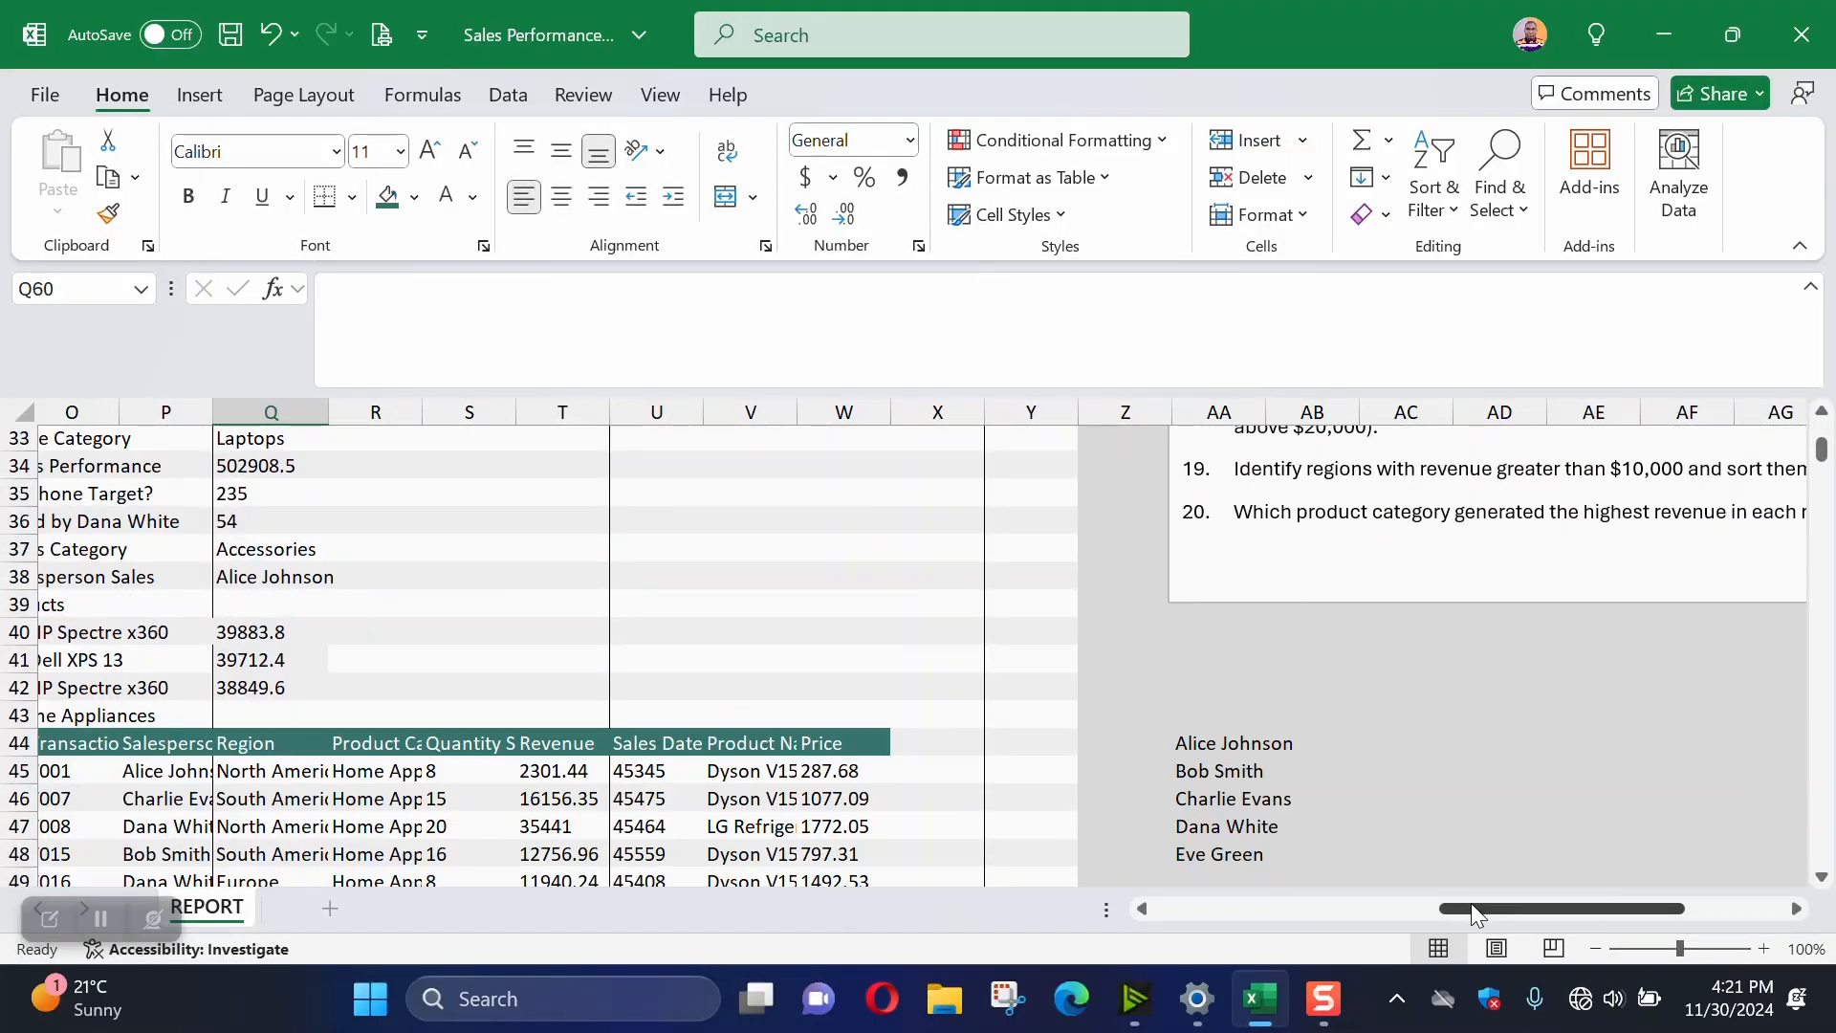
drag(1471, 903, 1609, 923)
scroll(851, 572, up, 1)
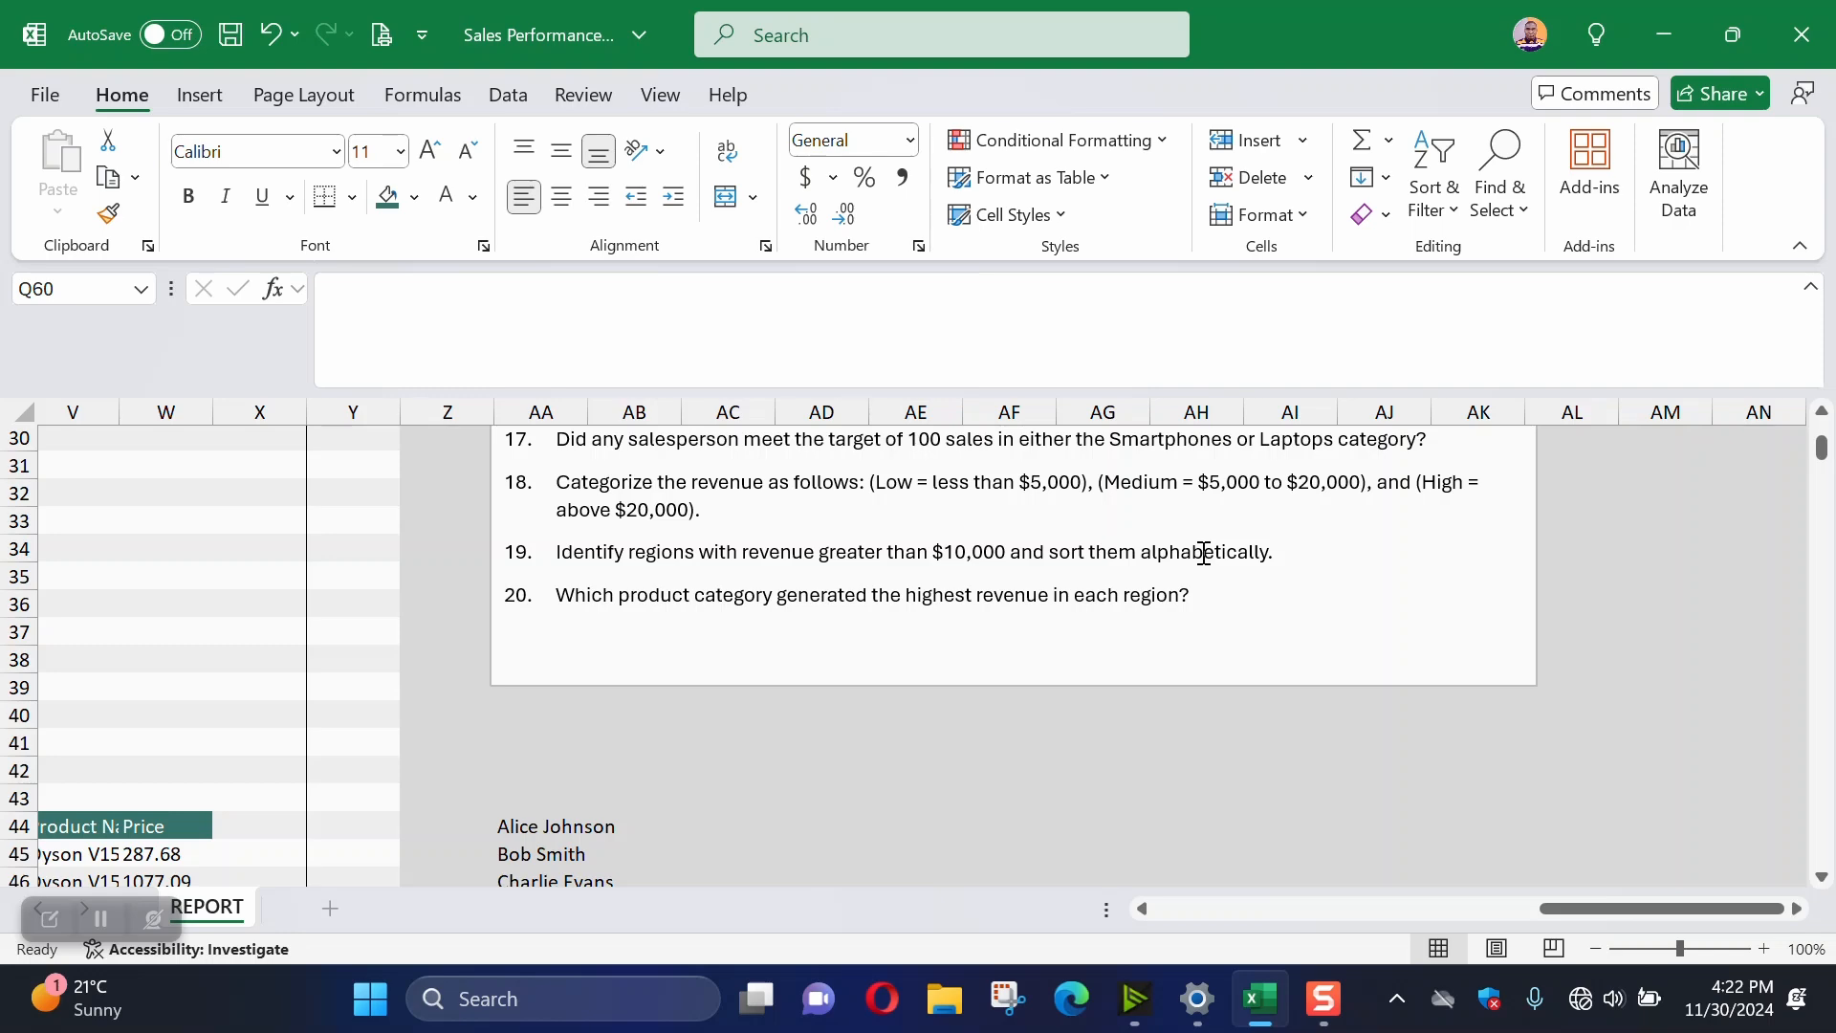
scroll(887, 569, down, 4)
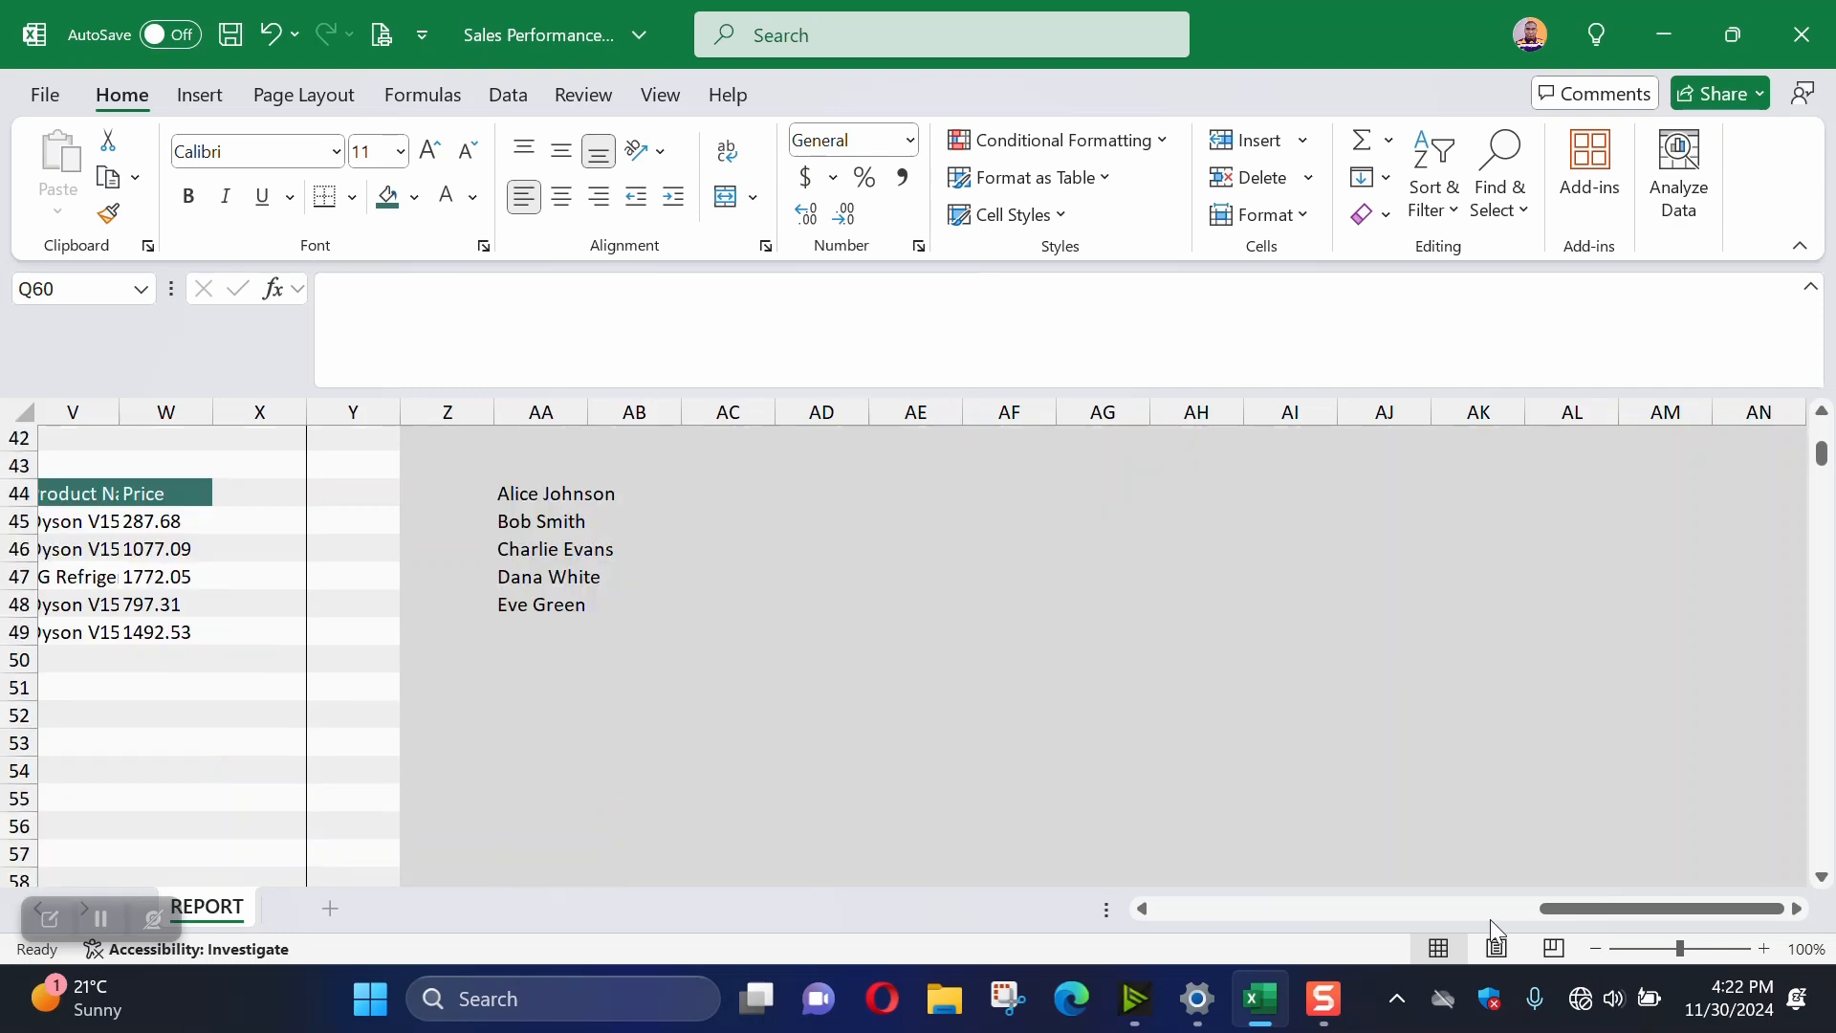
drag(1603, 918, 1302, 910)
scroll(1115, 803, down, 5)
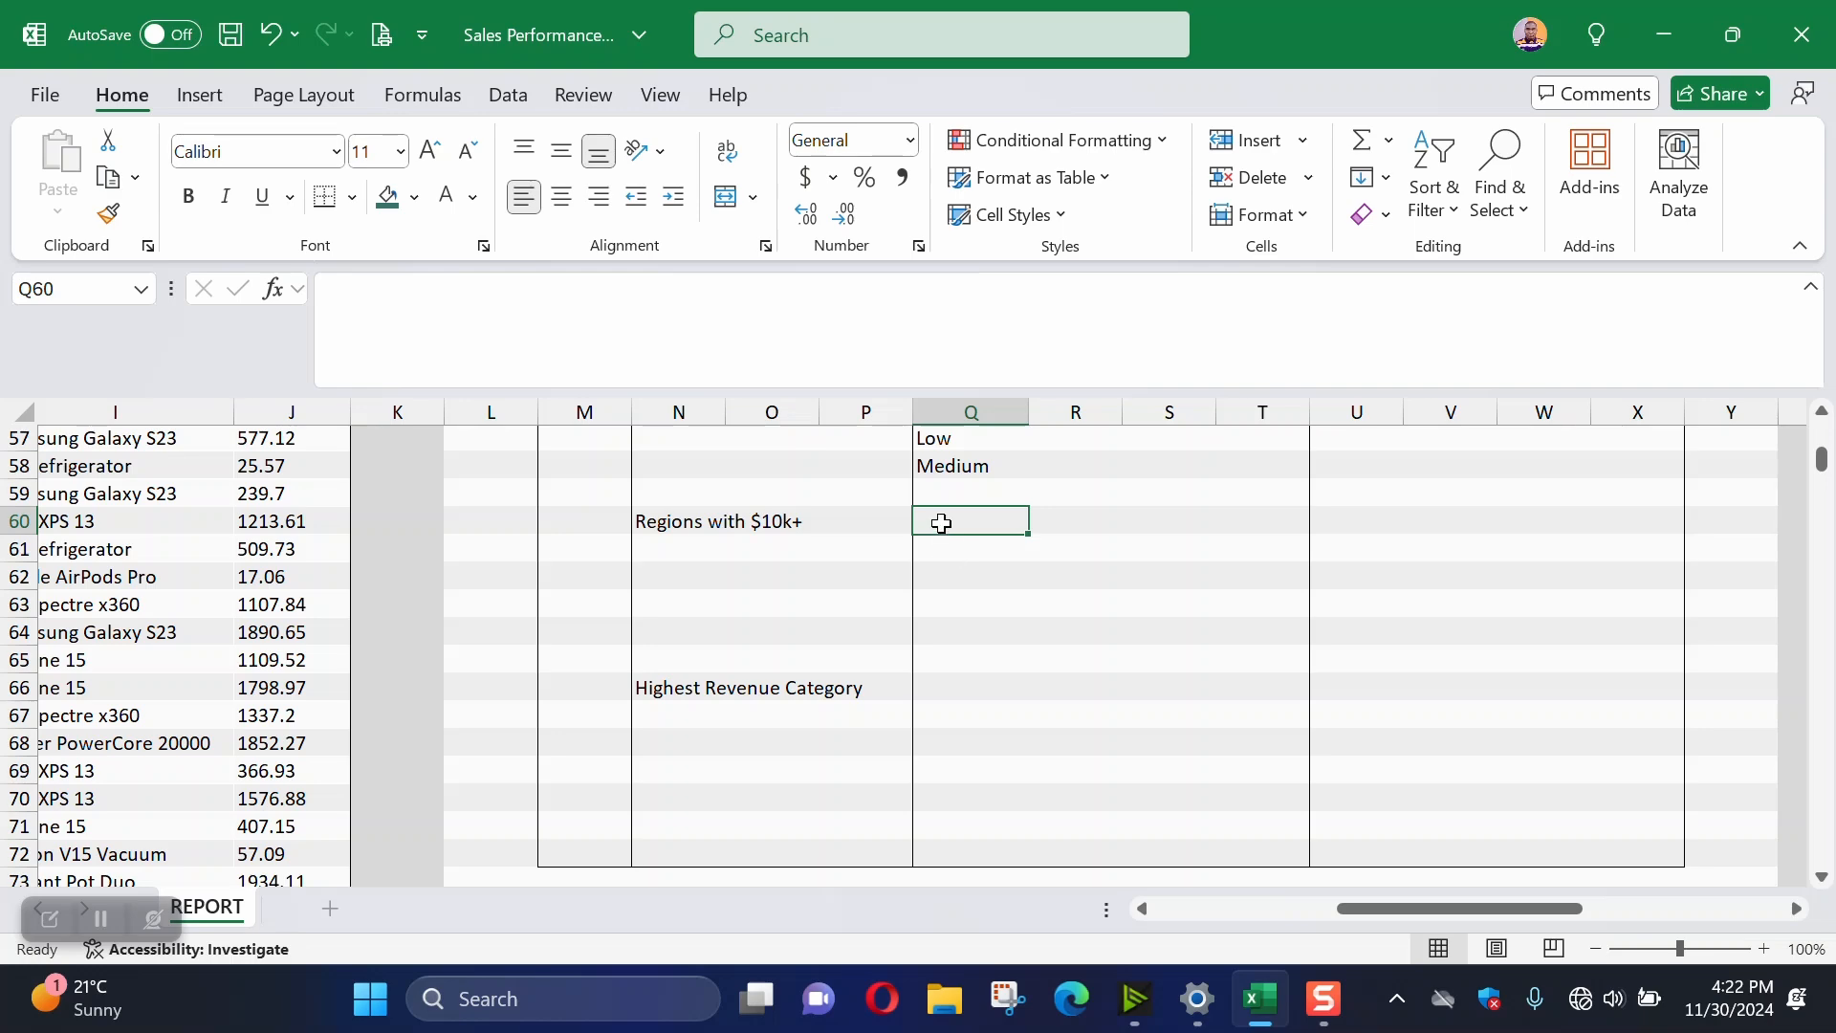
text(=fil)
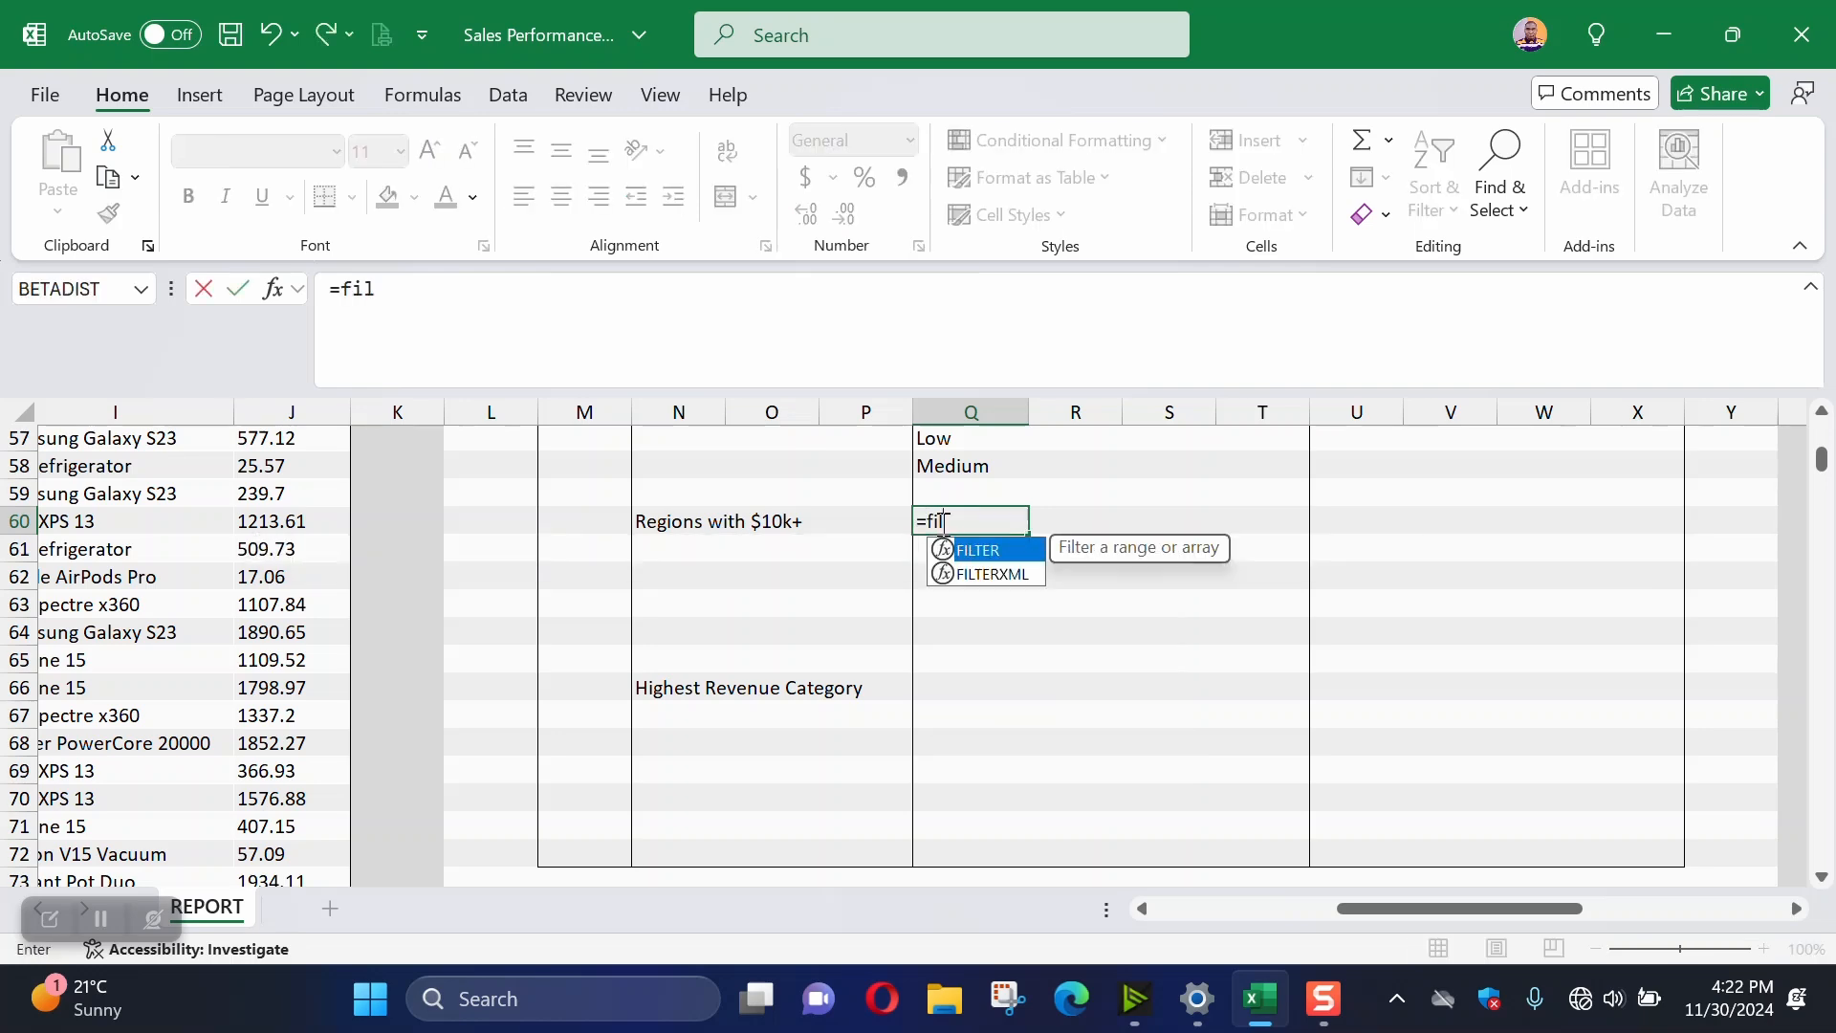
text(ter)
key(Tab)
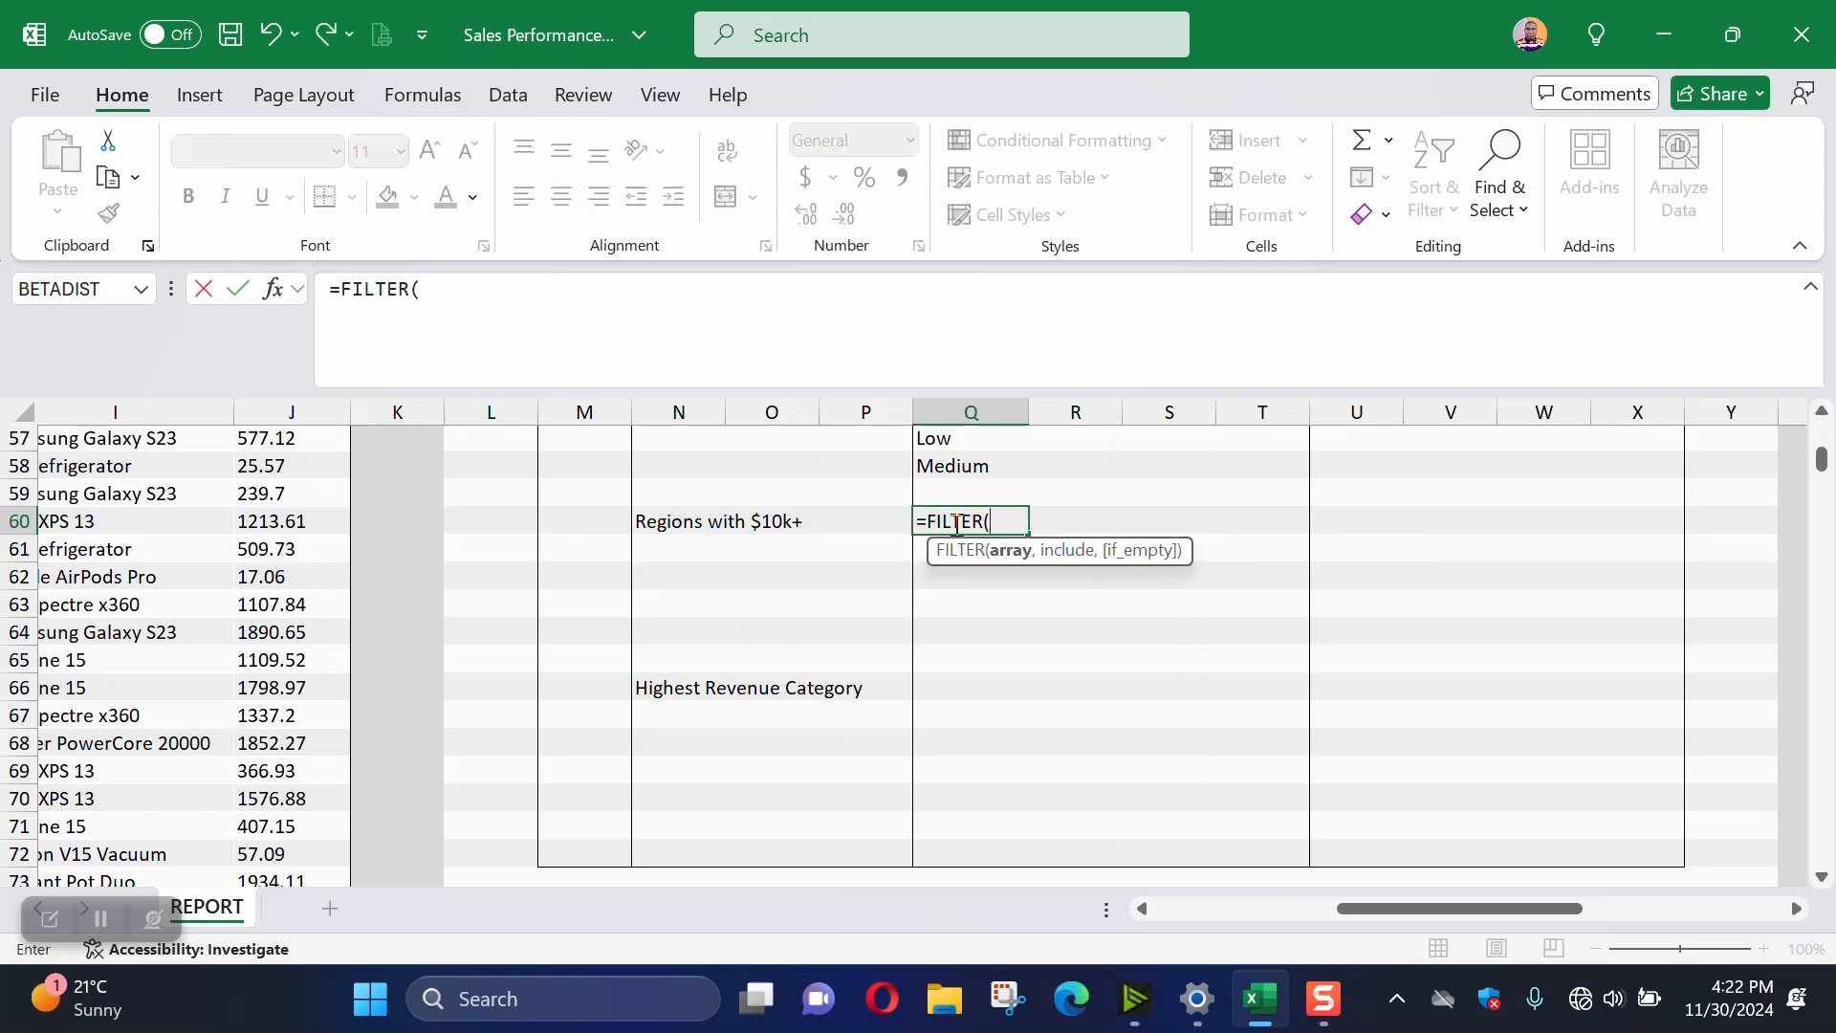
drag(1350, 906, 1174, 916)
scroll(272, 569, up, 19)
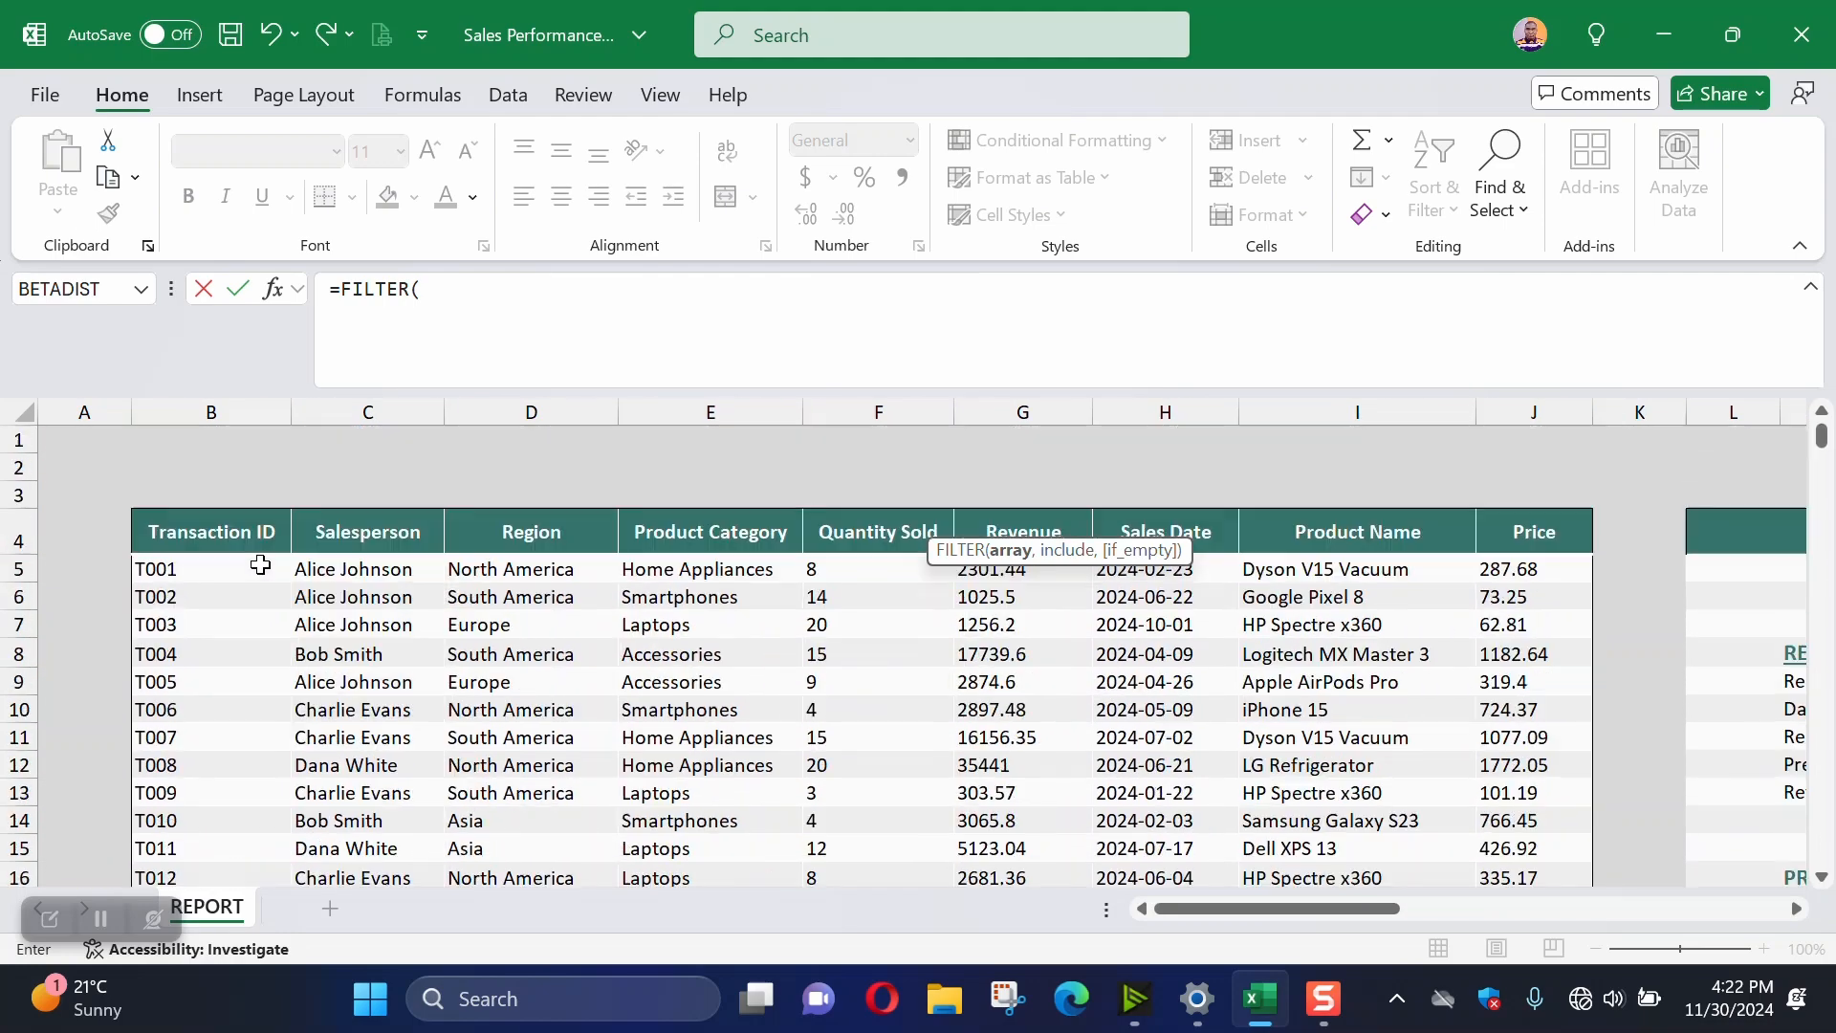
click(171, 565)
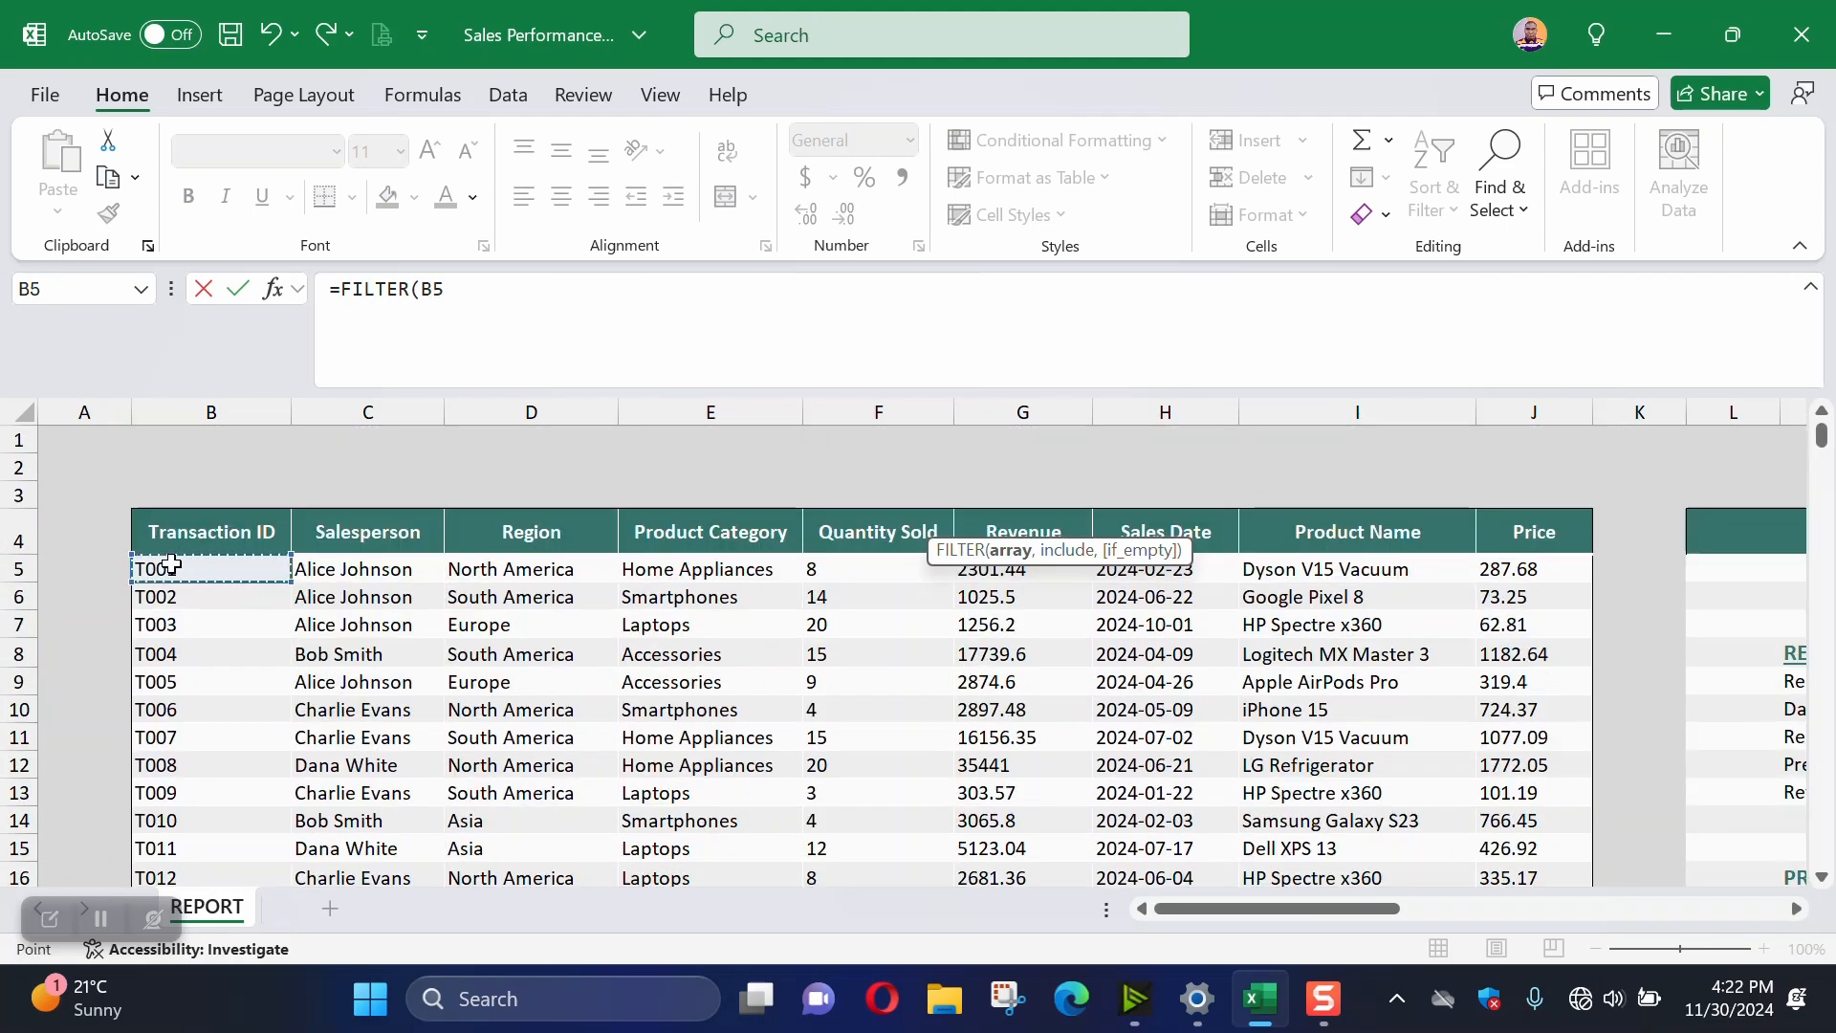
drag(463, 290, 270, 262)
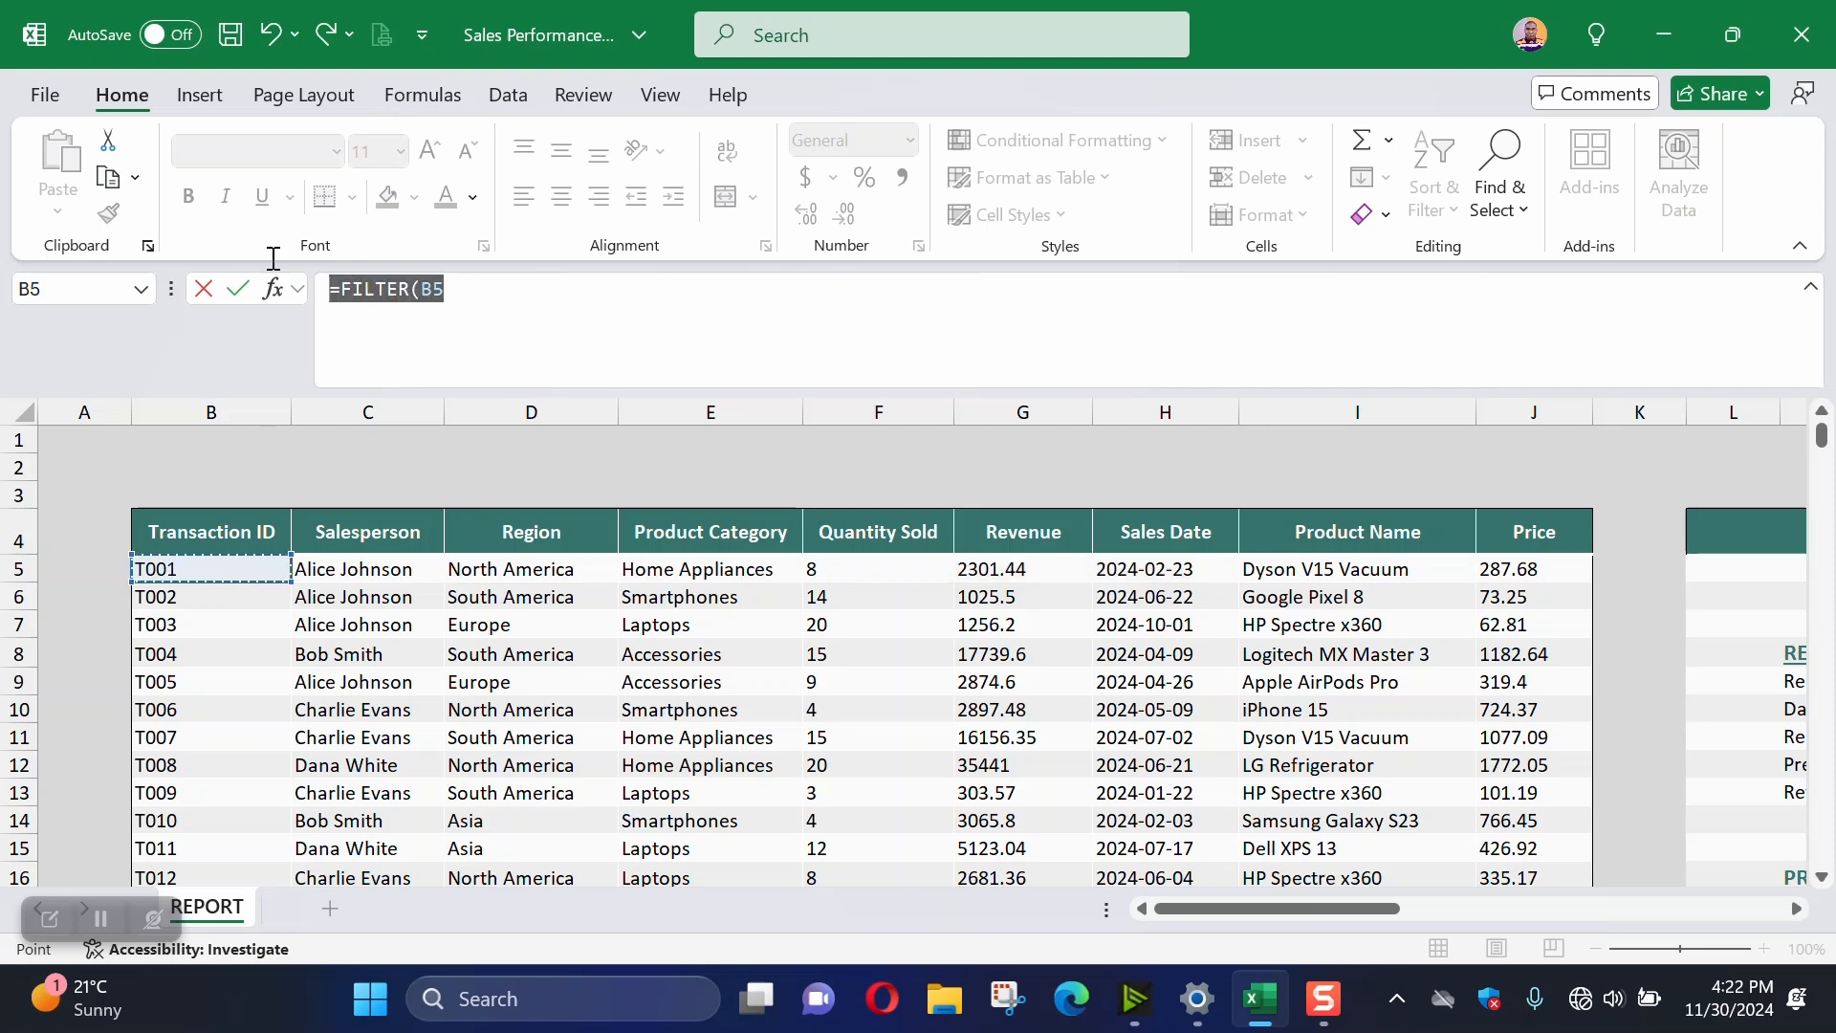
key(BackSpace)
key(Return)
Start a FILTER formula in Q61 with the entire SalesData table as its array
scroll(1588, 755, down, 2)
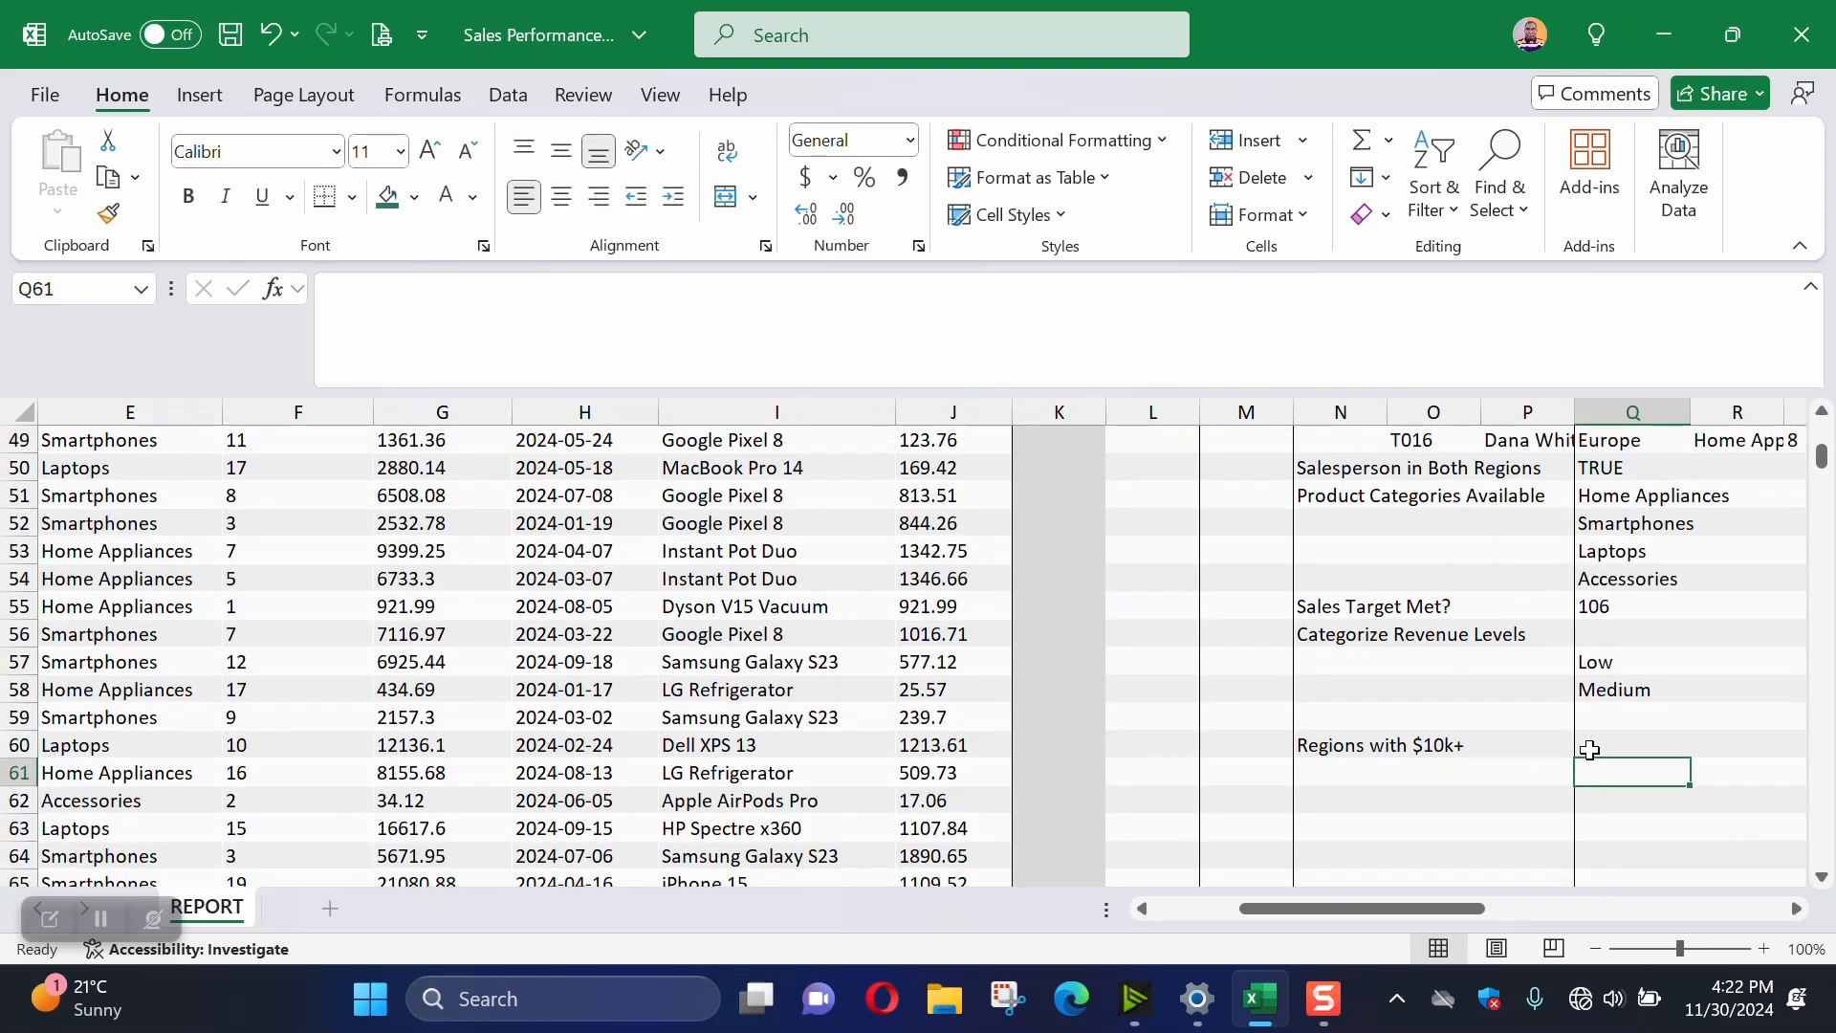
click(1605, 659)
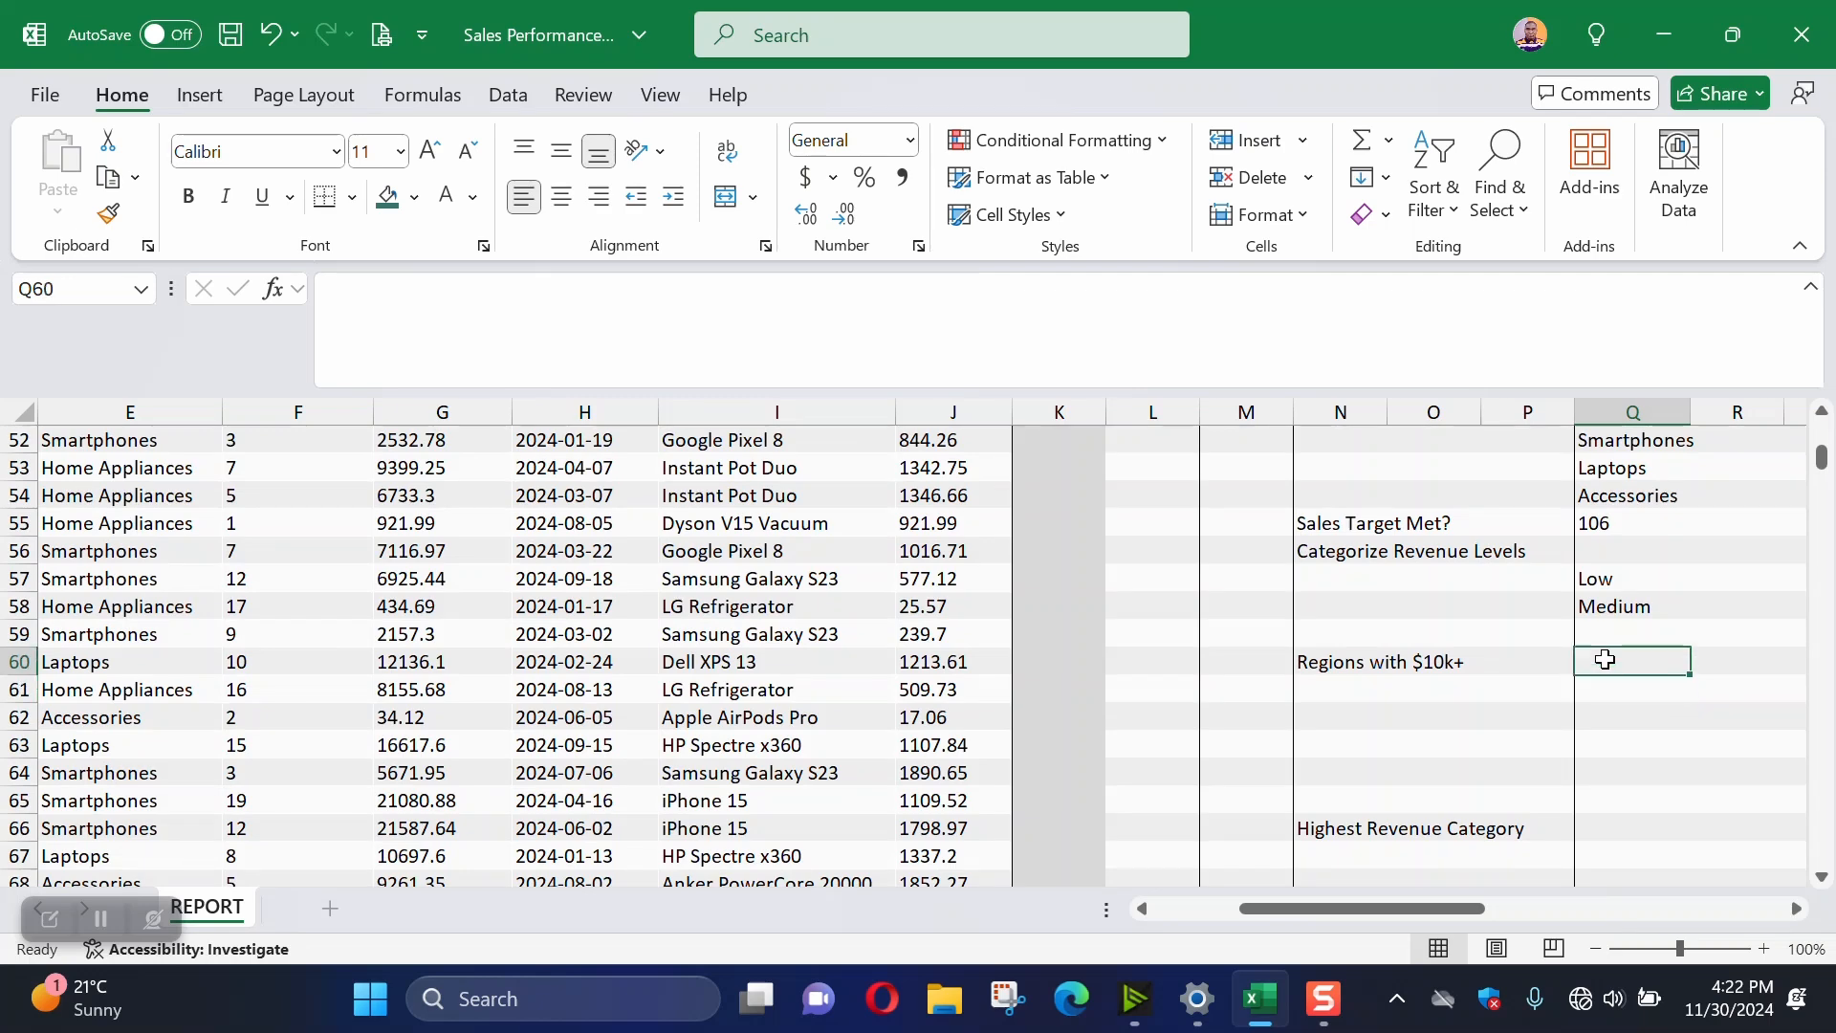
click(1614, 695)
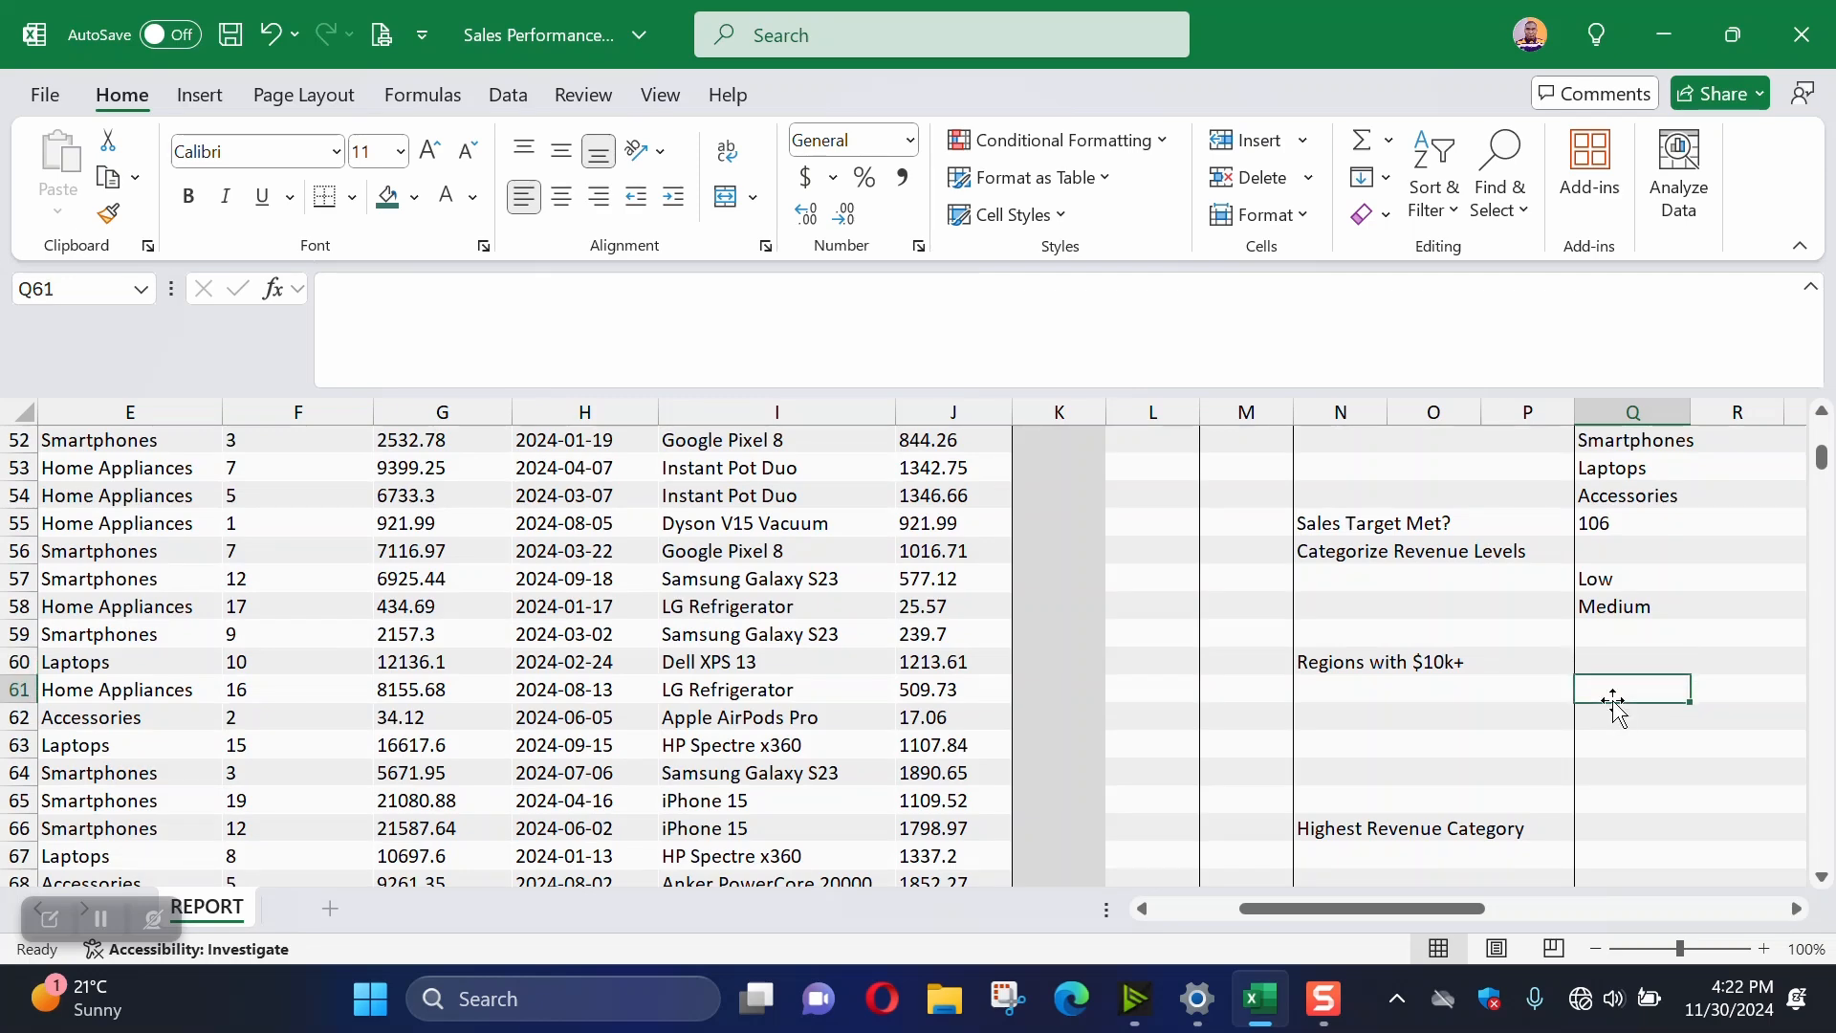
text(=FILTER()
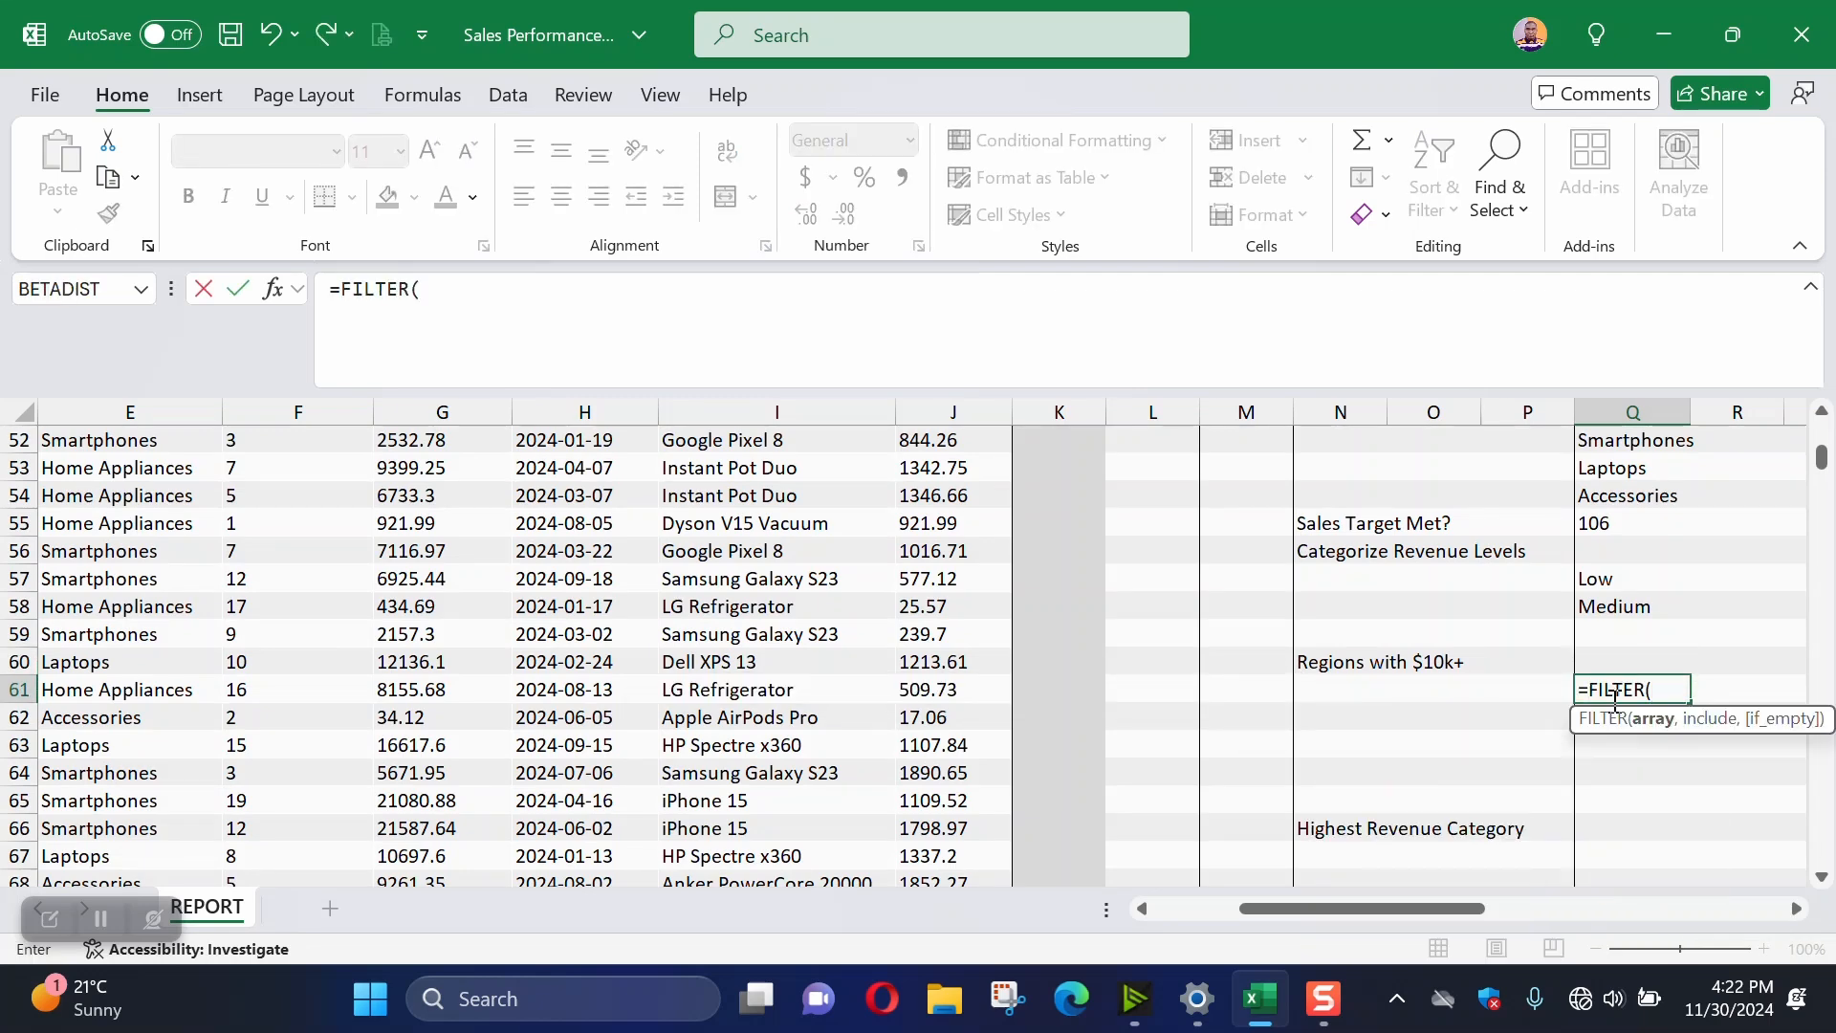
drag(1409, 909, 1311, 906)
scroll(473, 704, up, 6)
scroll(473, 704, up, 11)
click(219, 568)
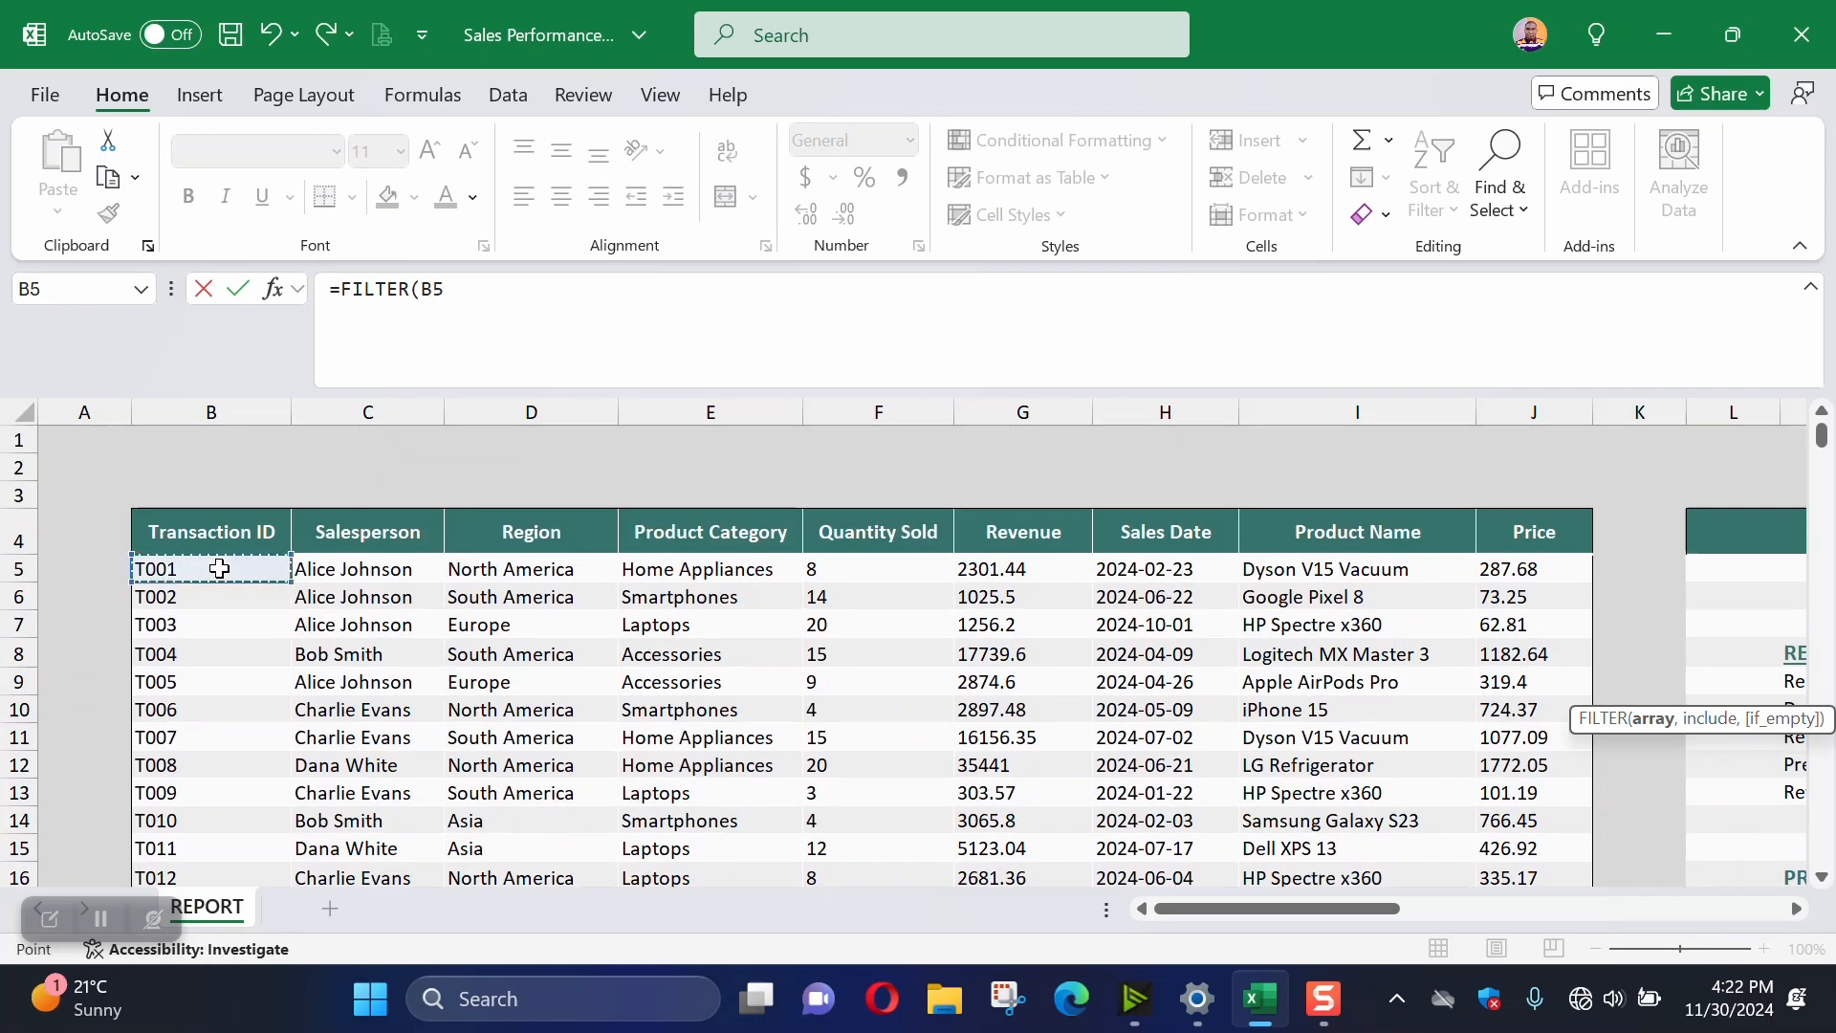
key(ctrl+shift+Right)
key(ctrl+shift+Down)
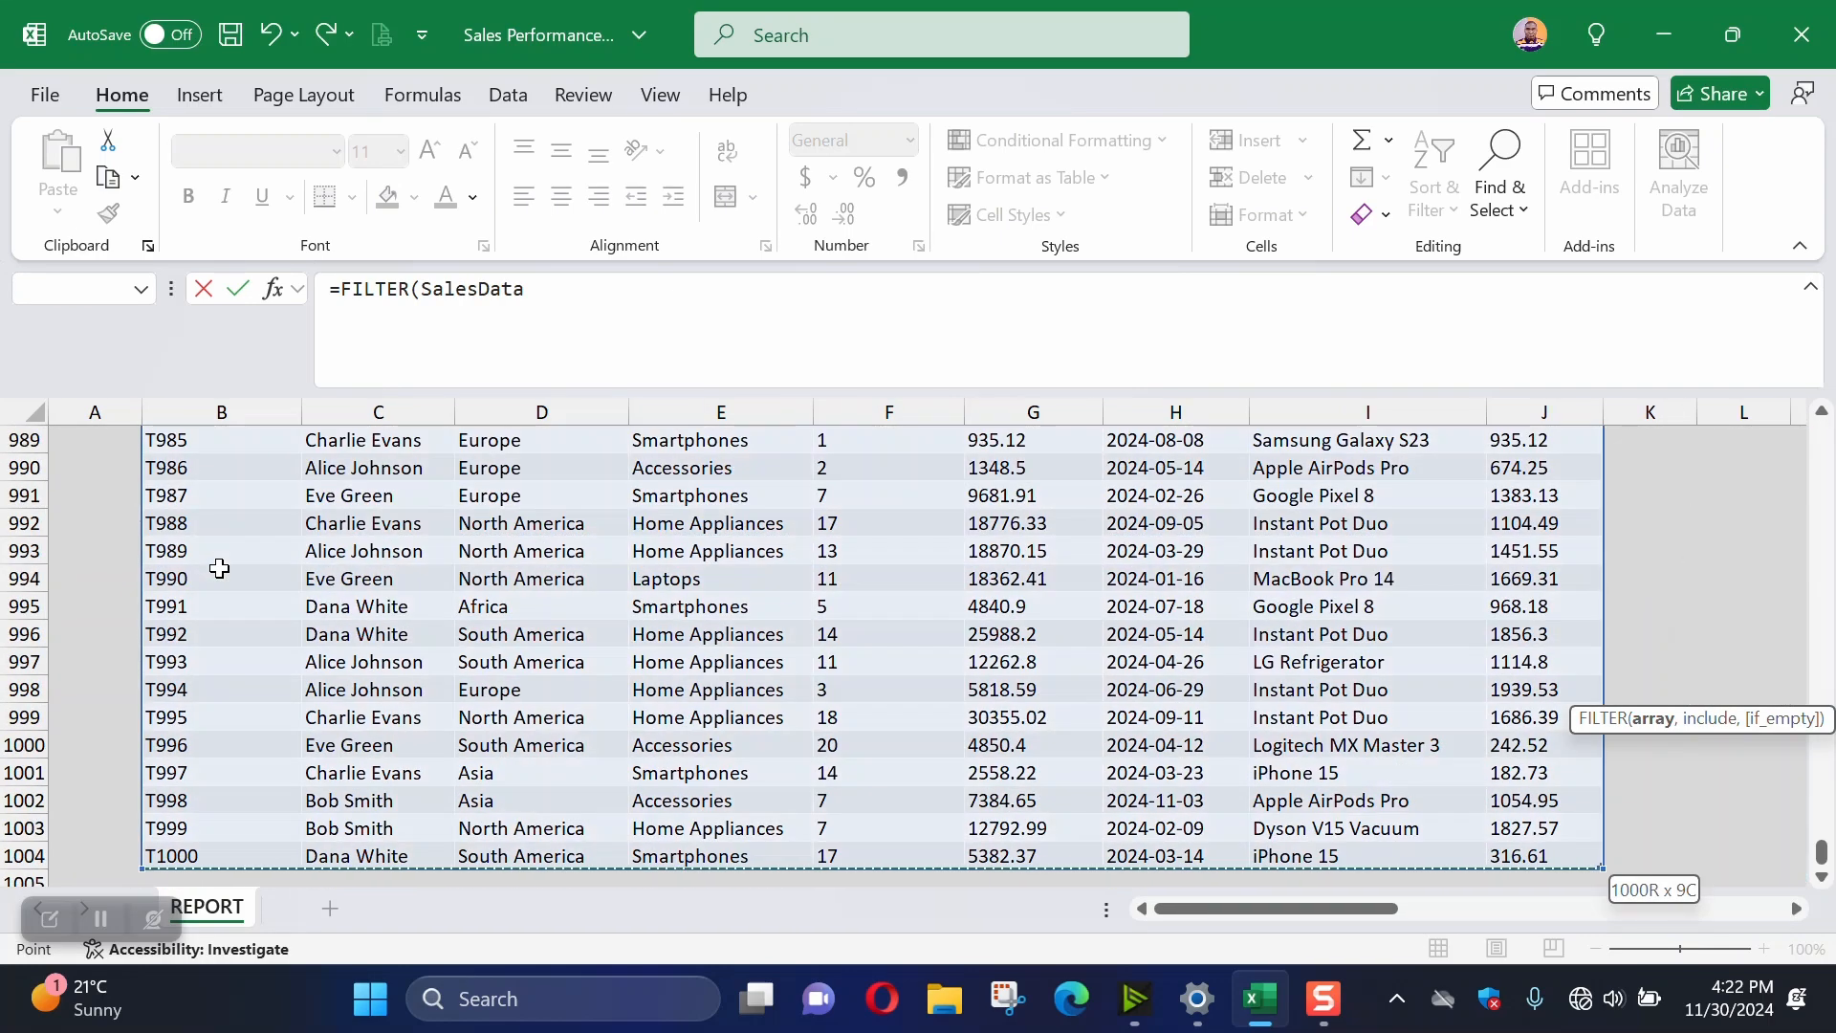
click(544, 300)
text(,)
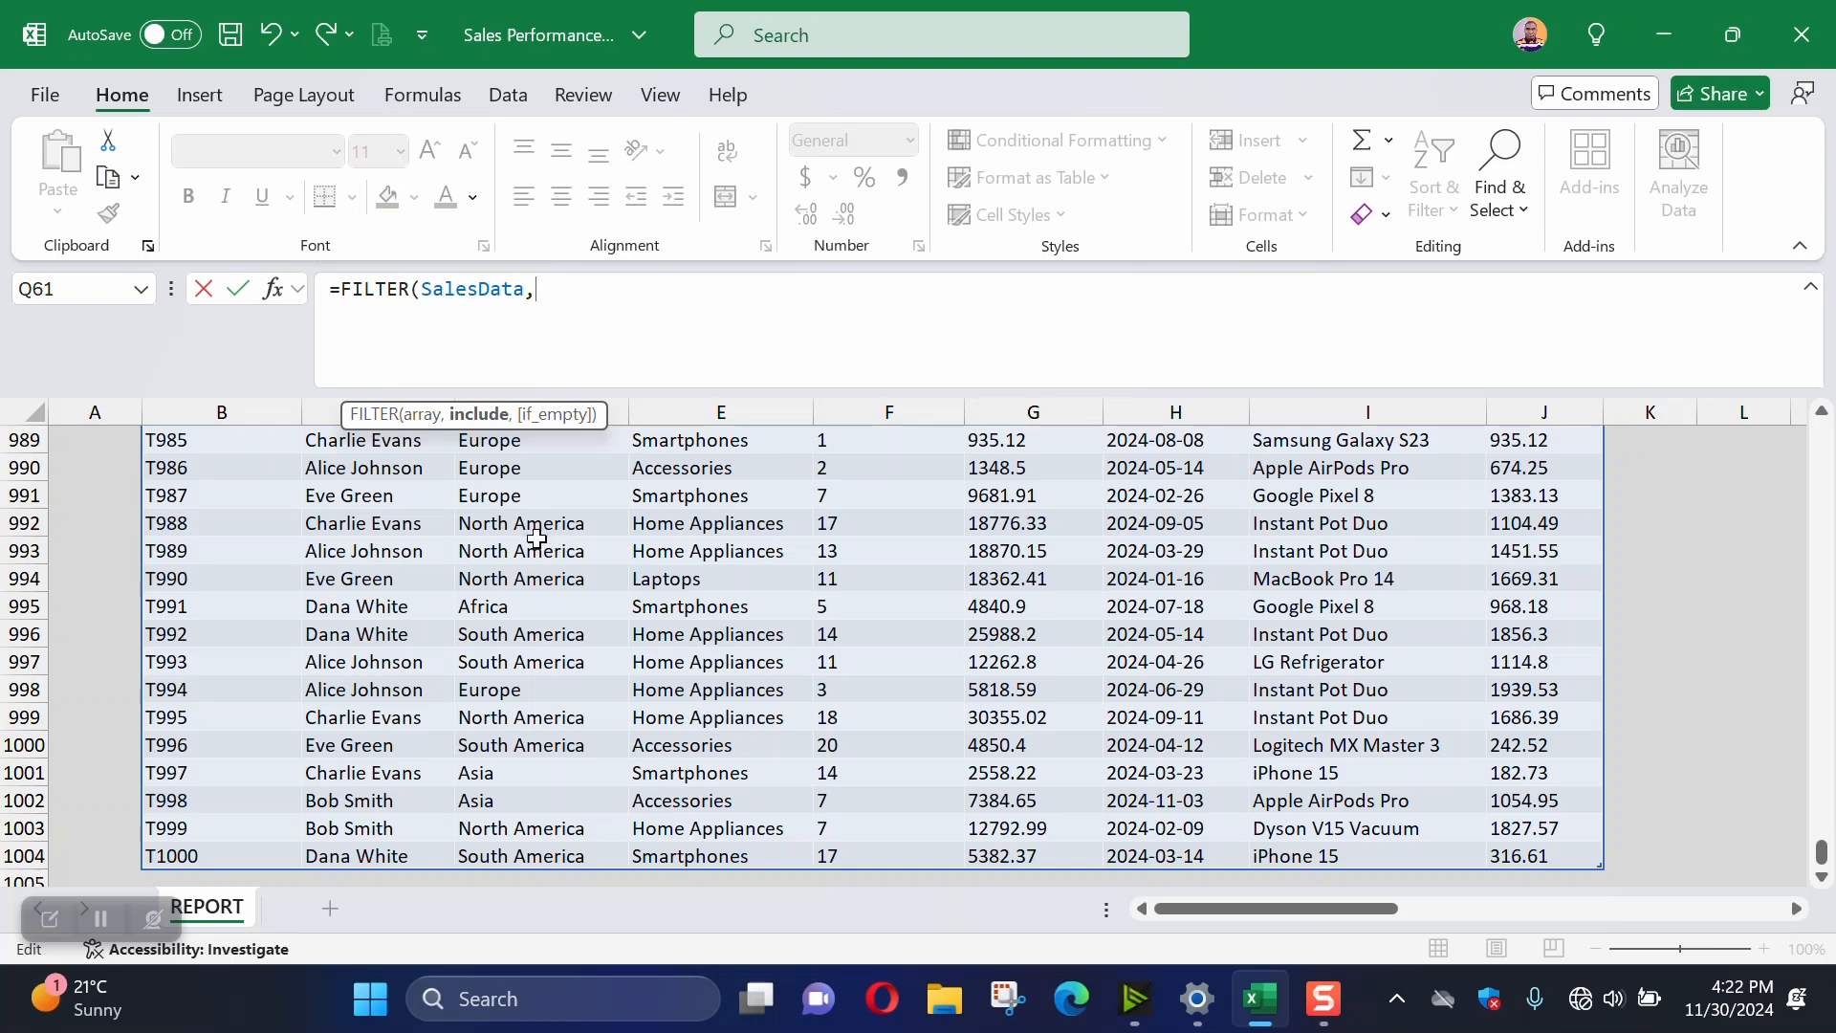
Add the include condition SalesData[Revenue]>=10000 to the Q61 formula and close the FILTER function
click(1020, 862)
key(ctrl+shift+Up)
key(shift+Down)
text(>=10000)
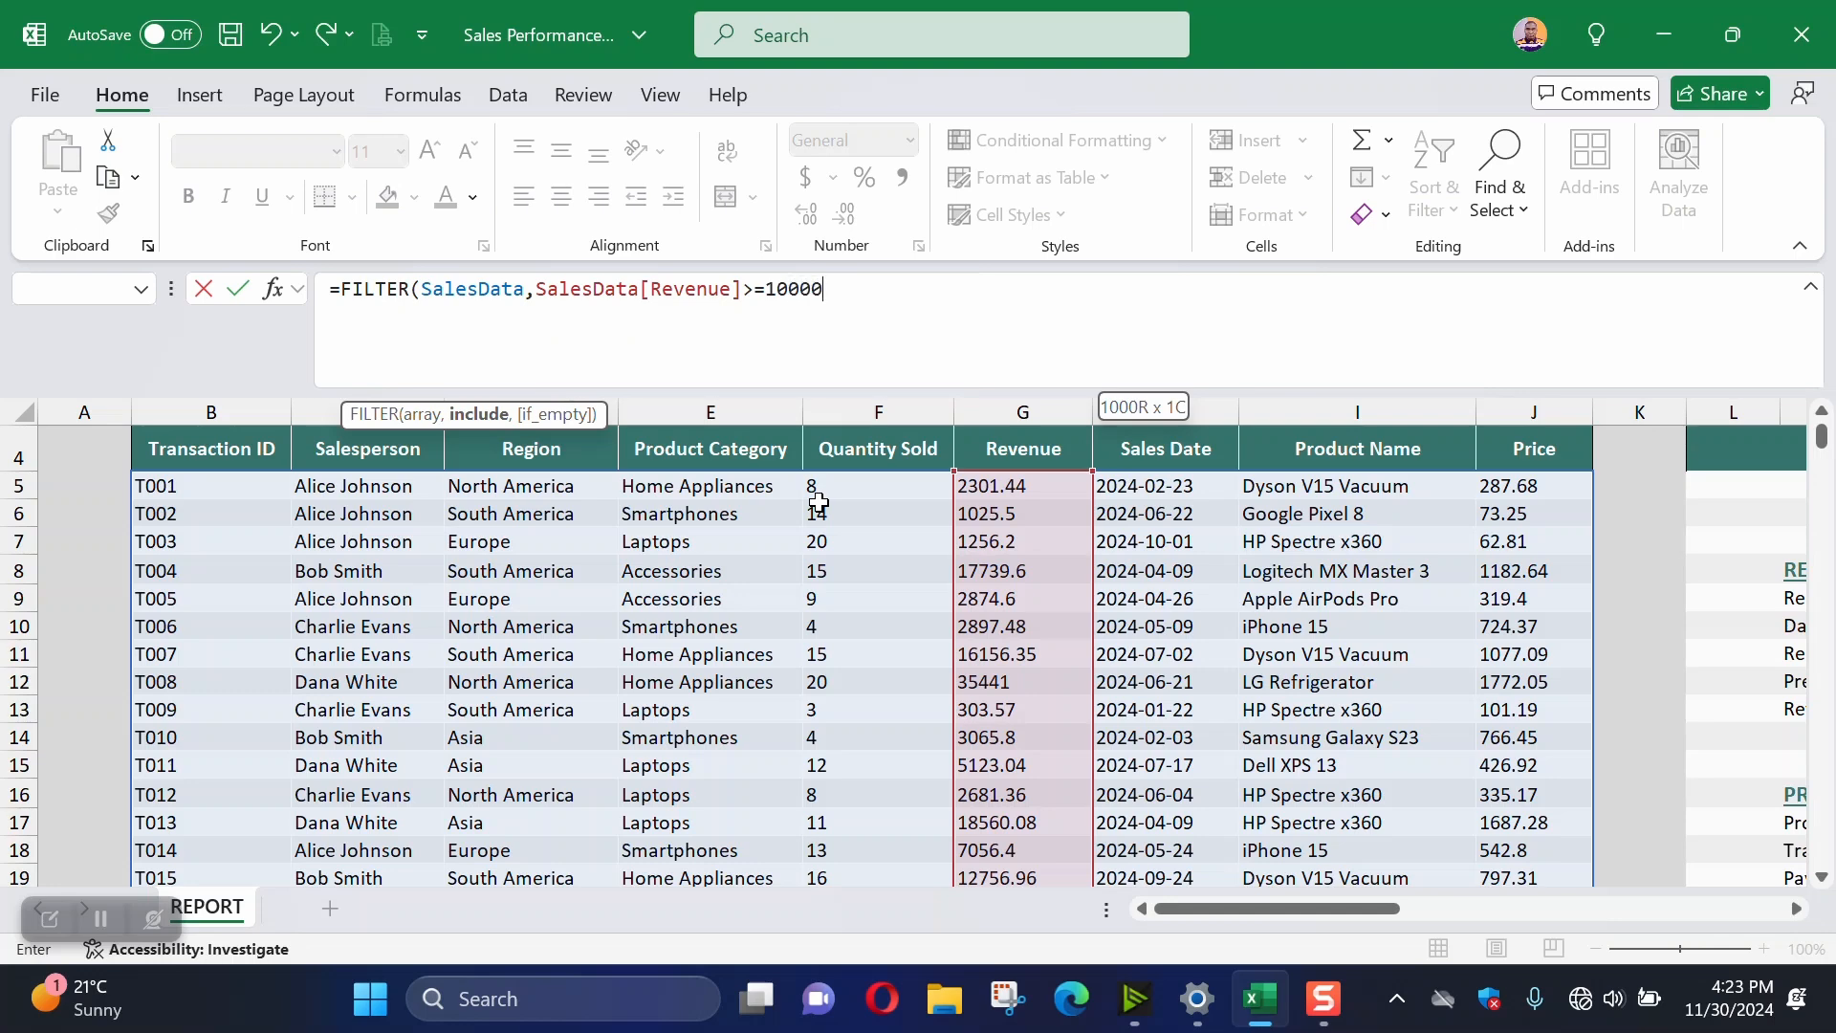
text())
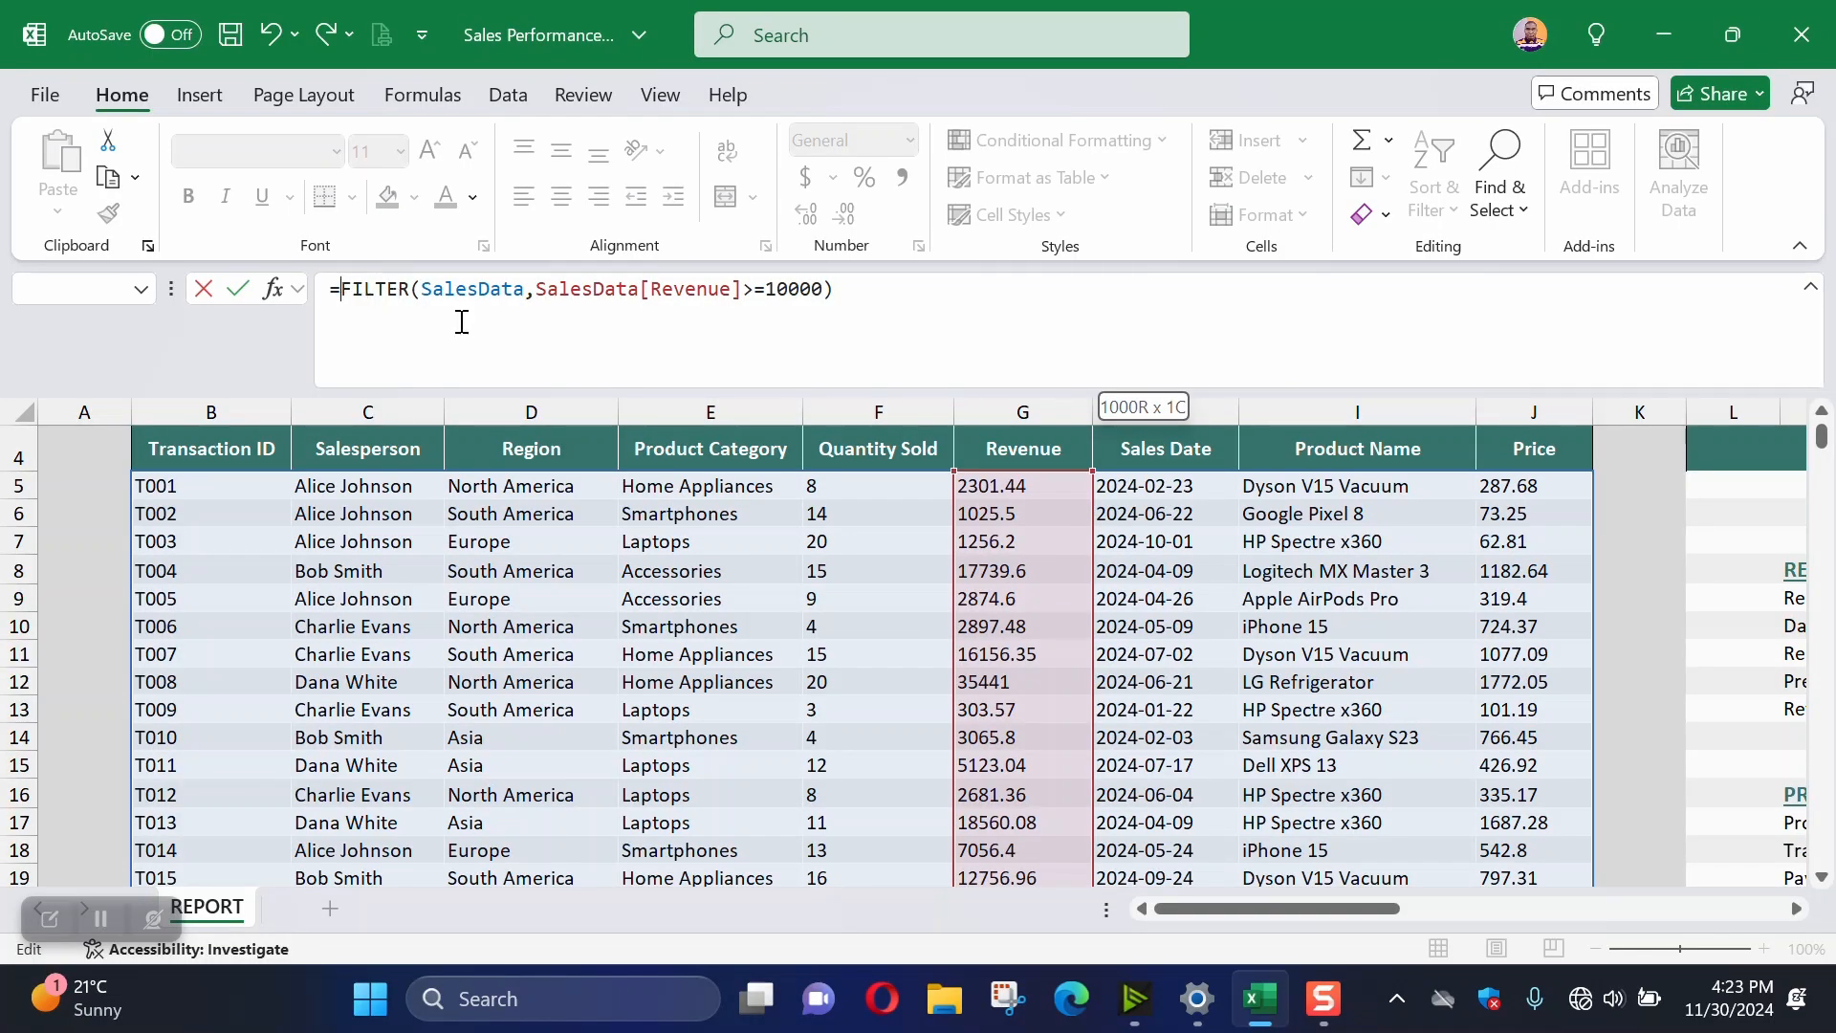
Wrap the FILTER function in TAKE so that it returns only the first 5 rows
text(TAKE()
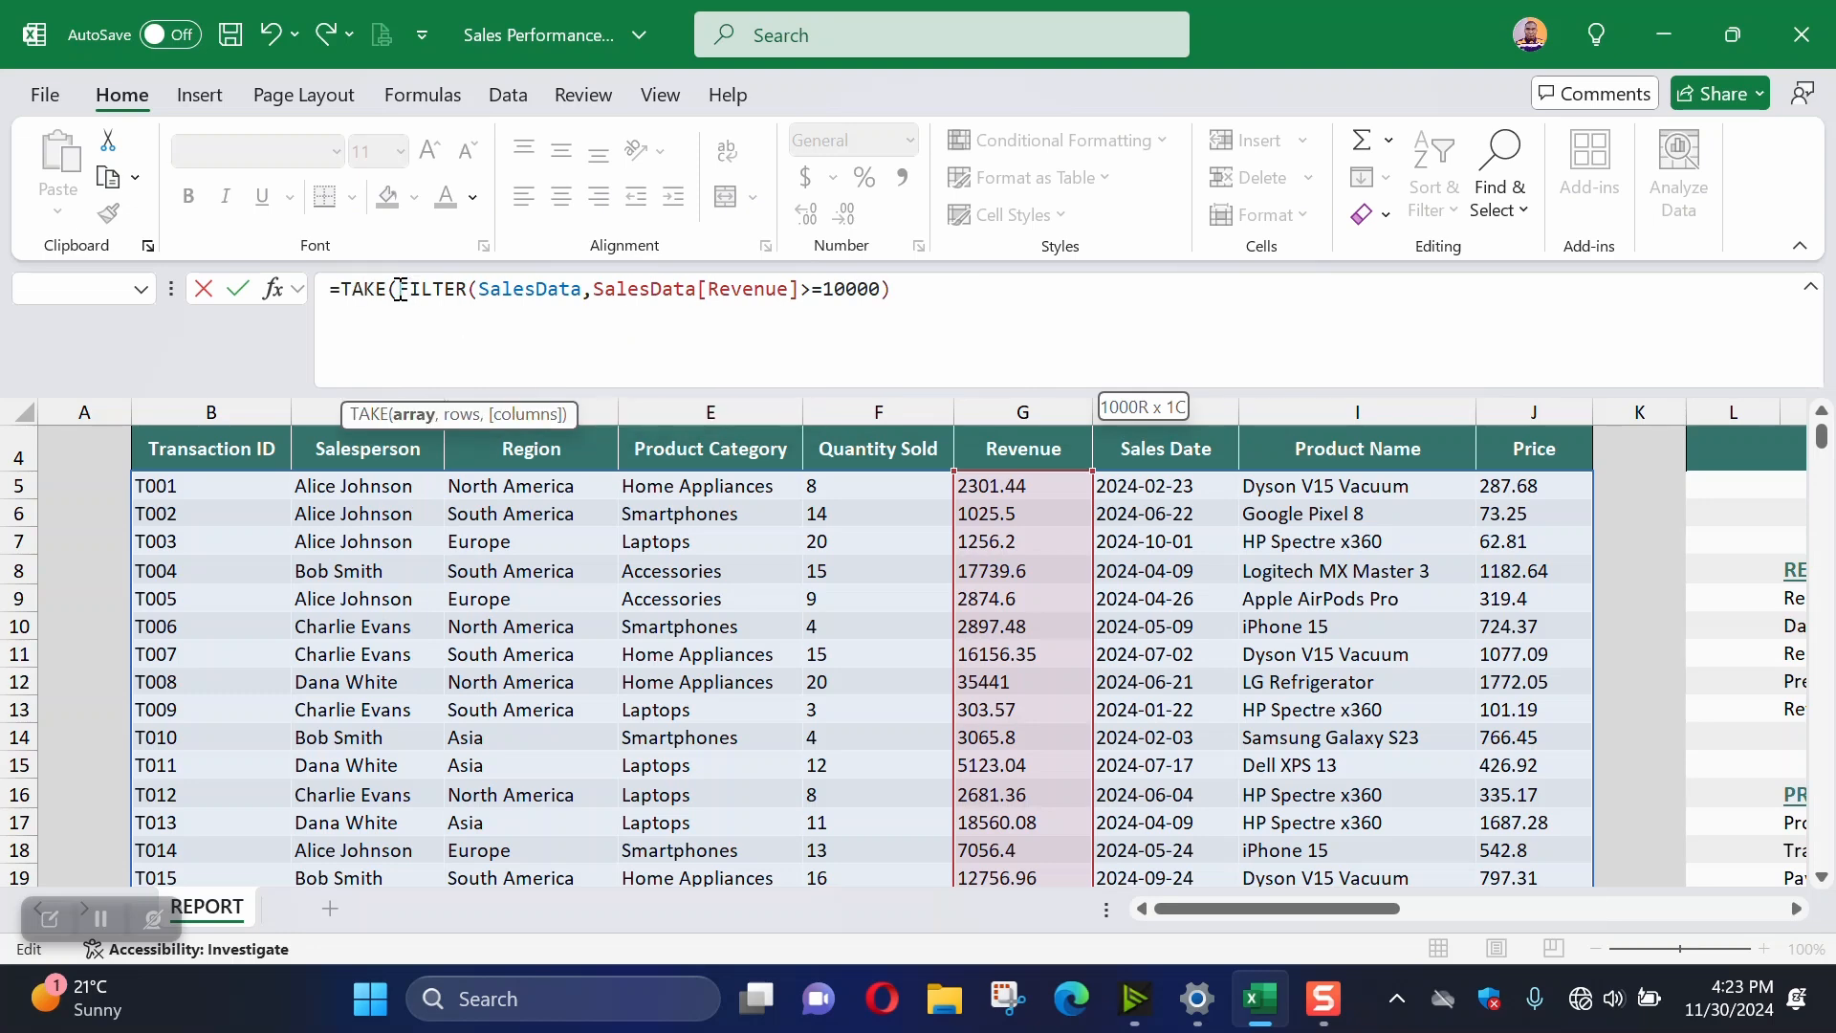
drag(399, 288, 810, 304)
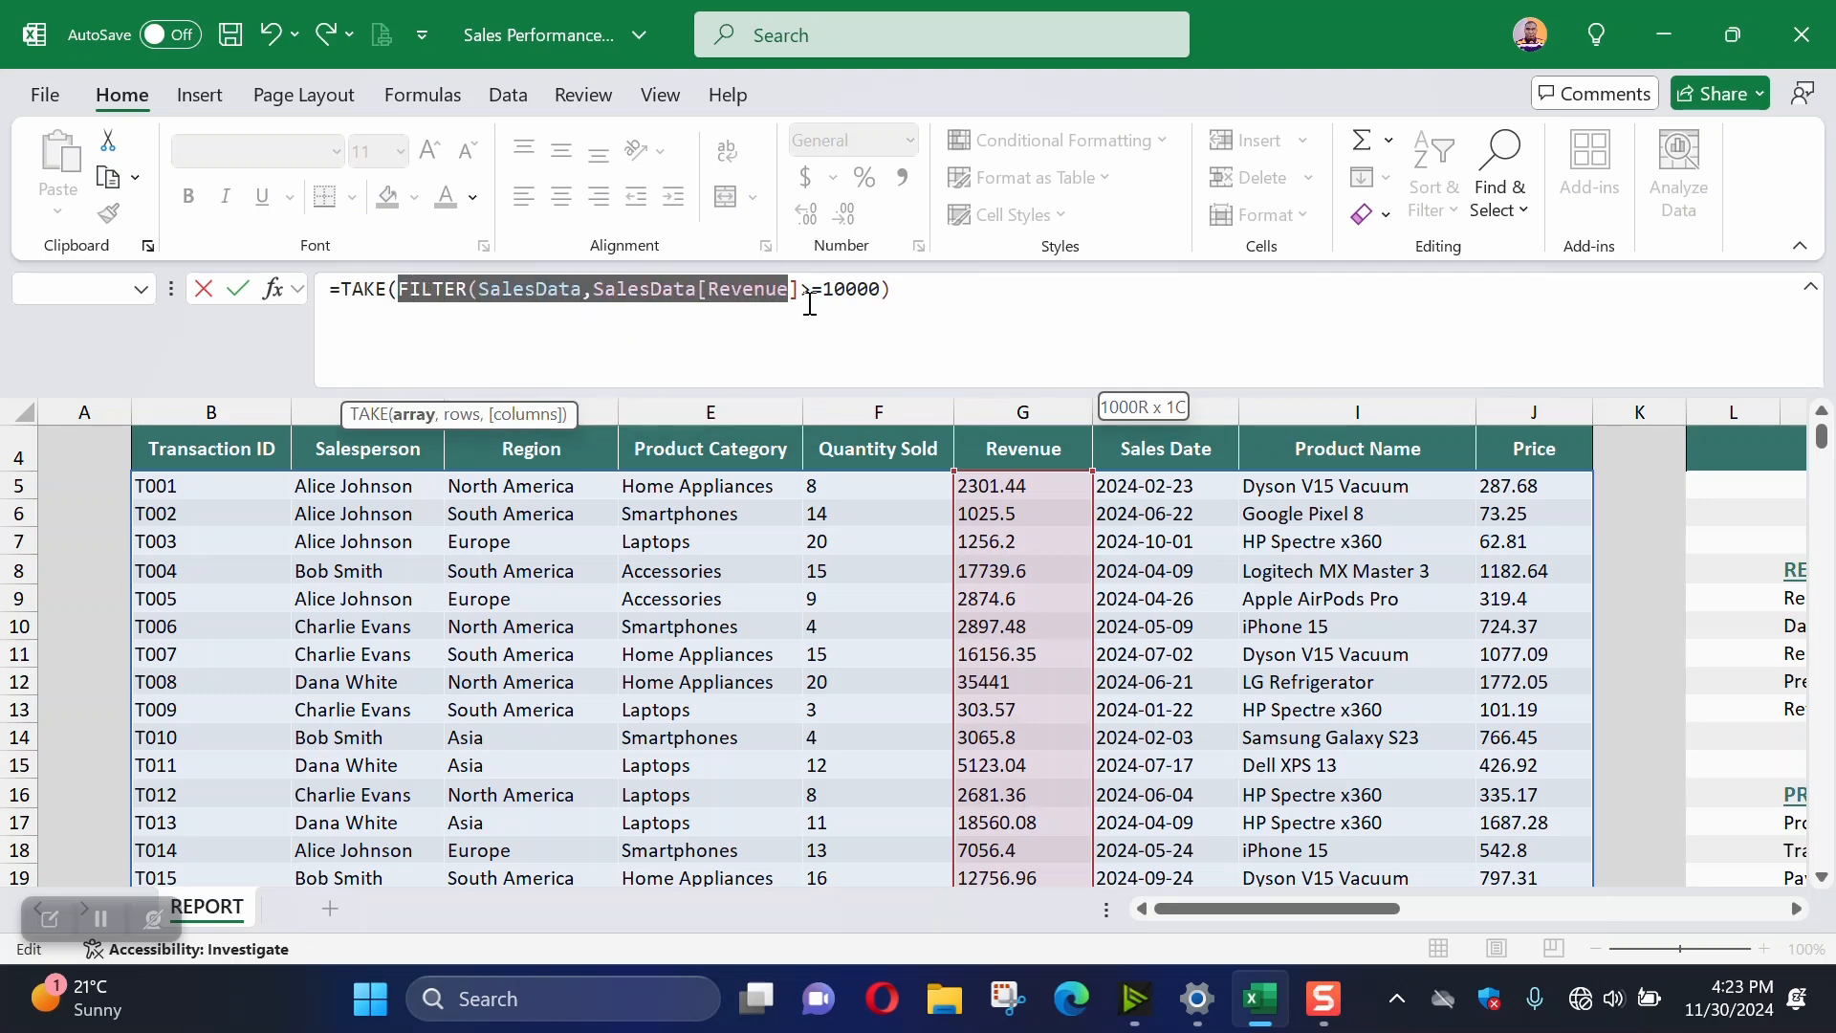
click(952, 297)
text(,)
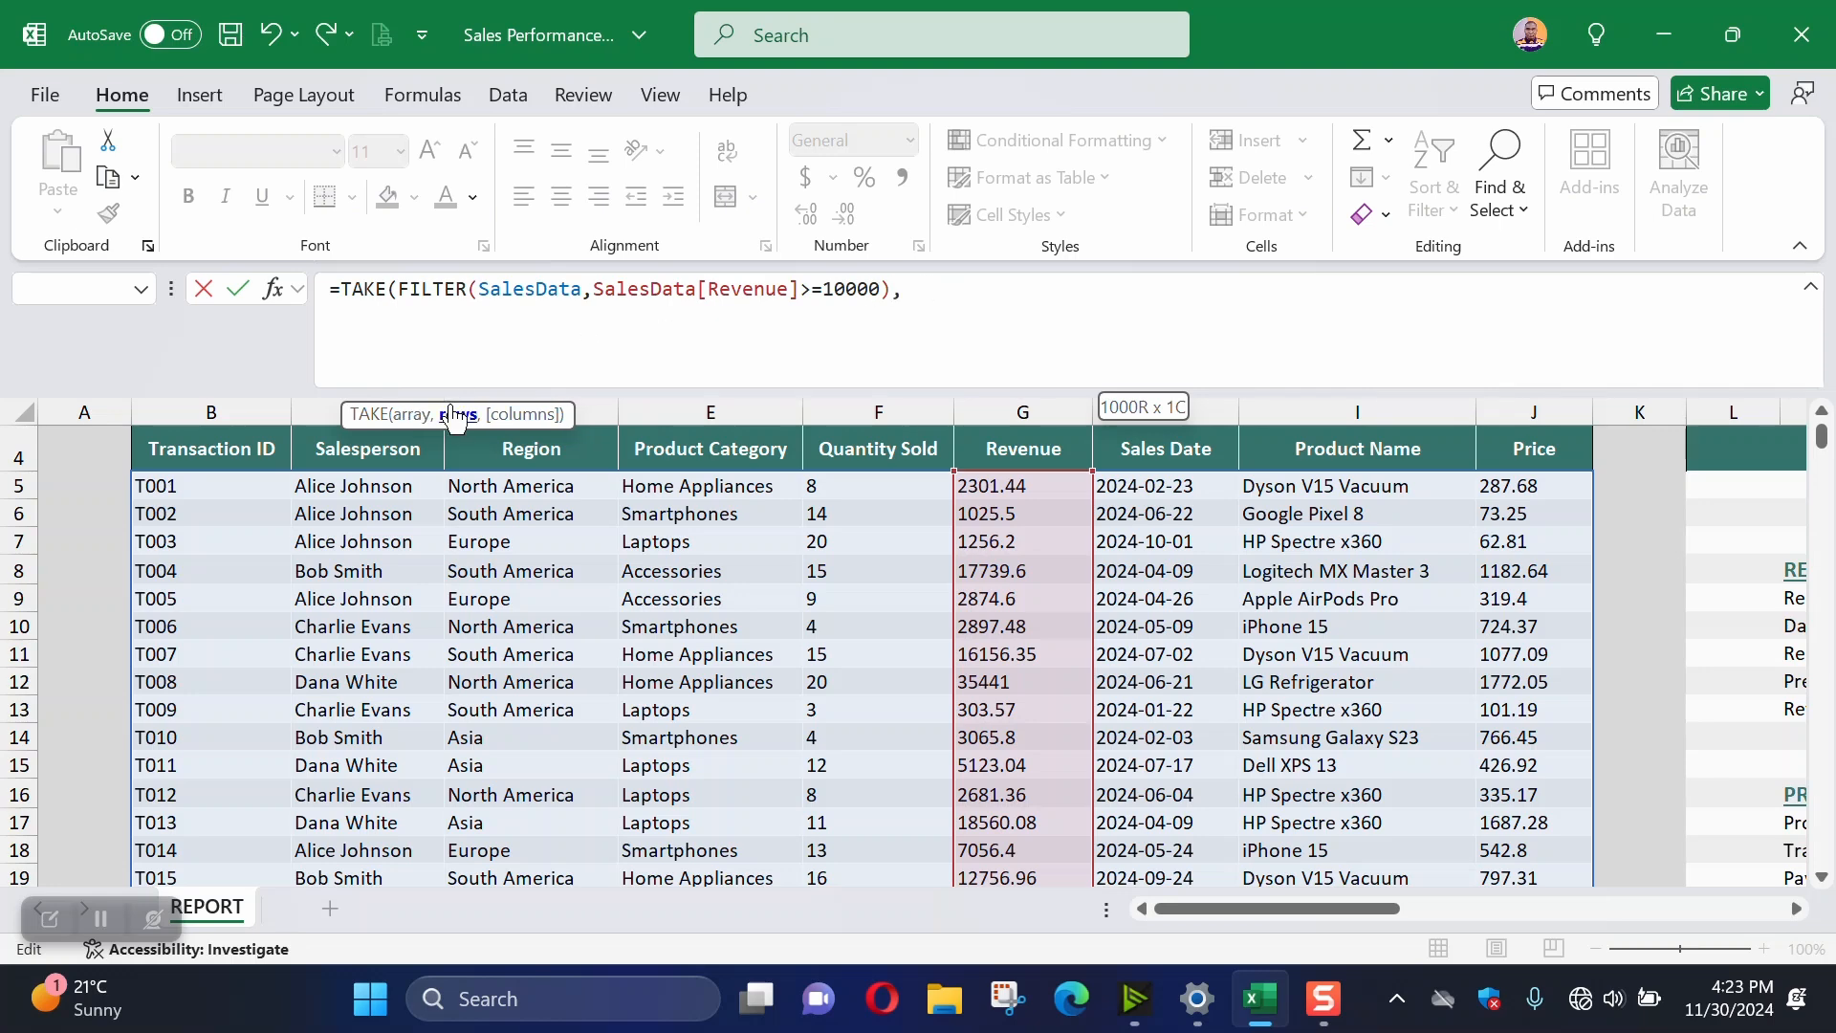
text(5)
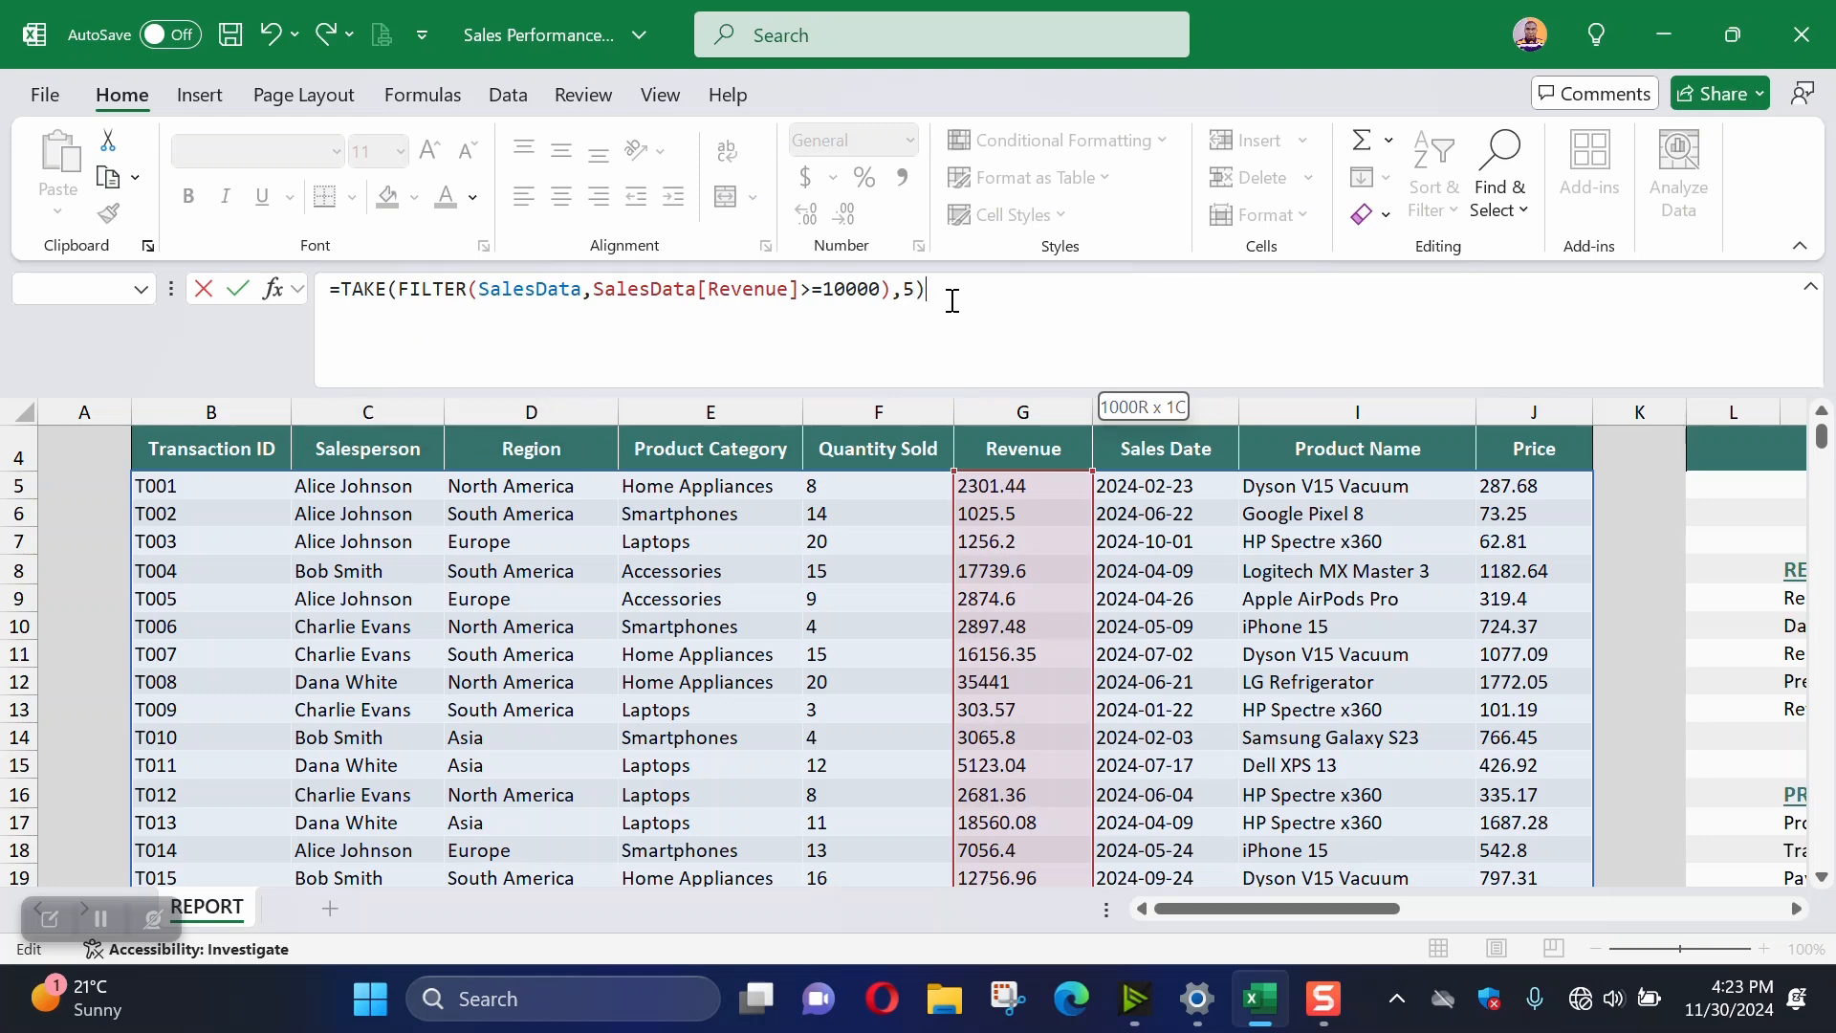
Wrap the TAKE function in SORT with an empty sort index and ascending order (1)
click(344, 288)
text(SORT()
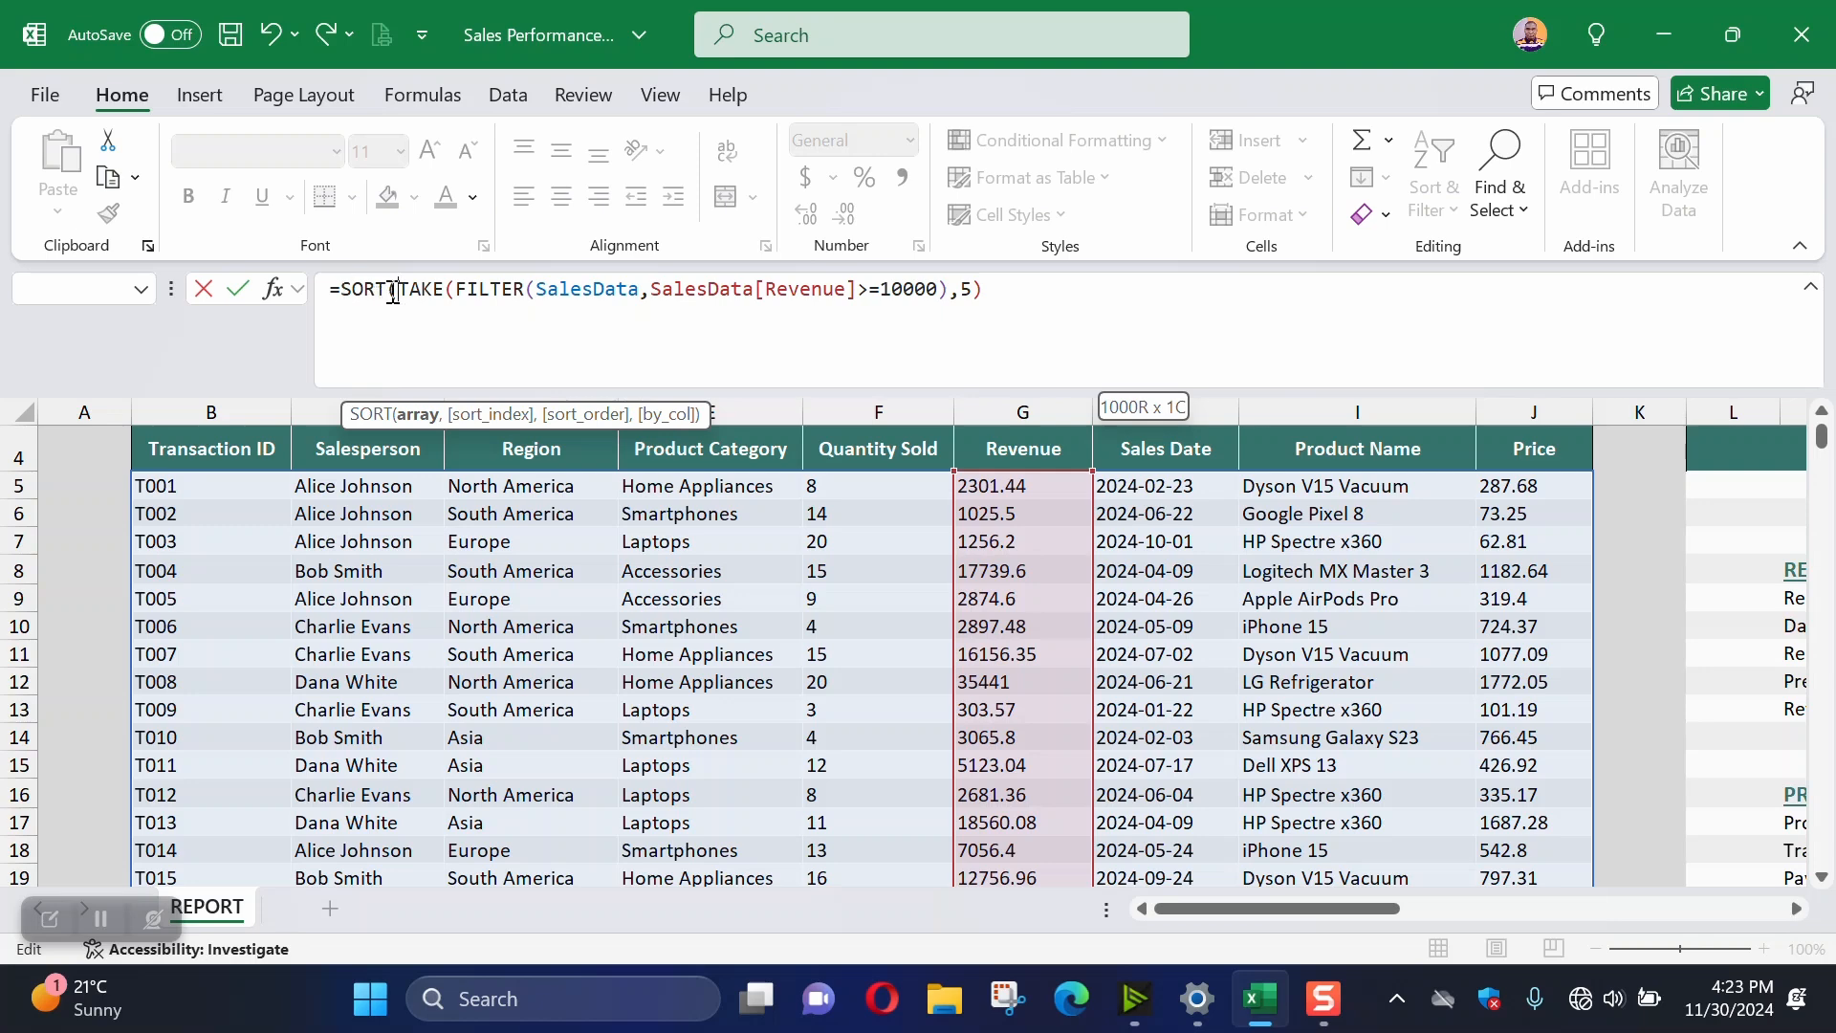
drag(399, 290, 1047, 297)
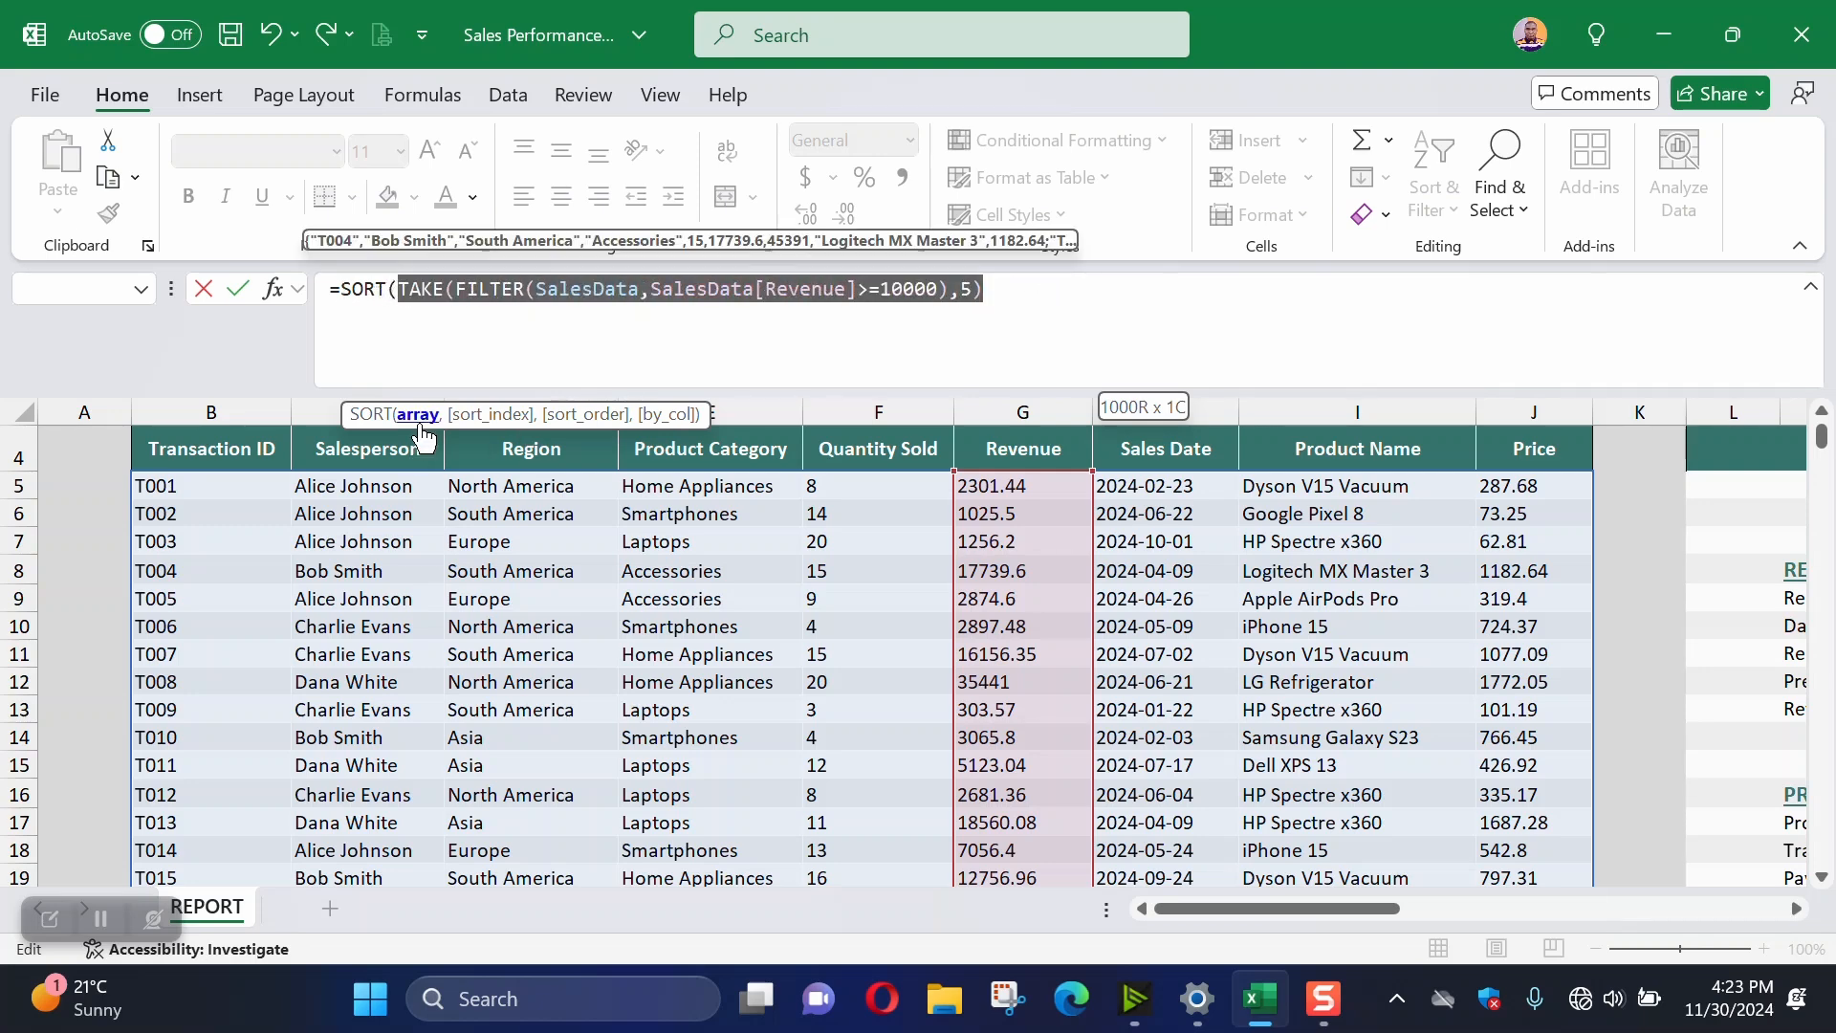
click(1038, 294)
text(,)
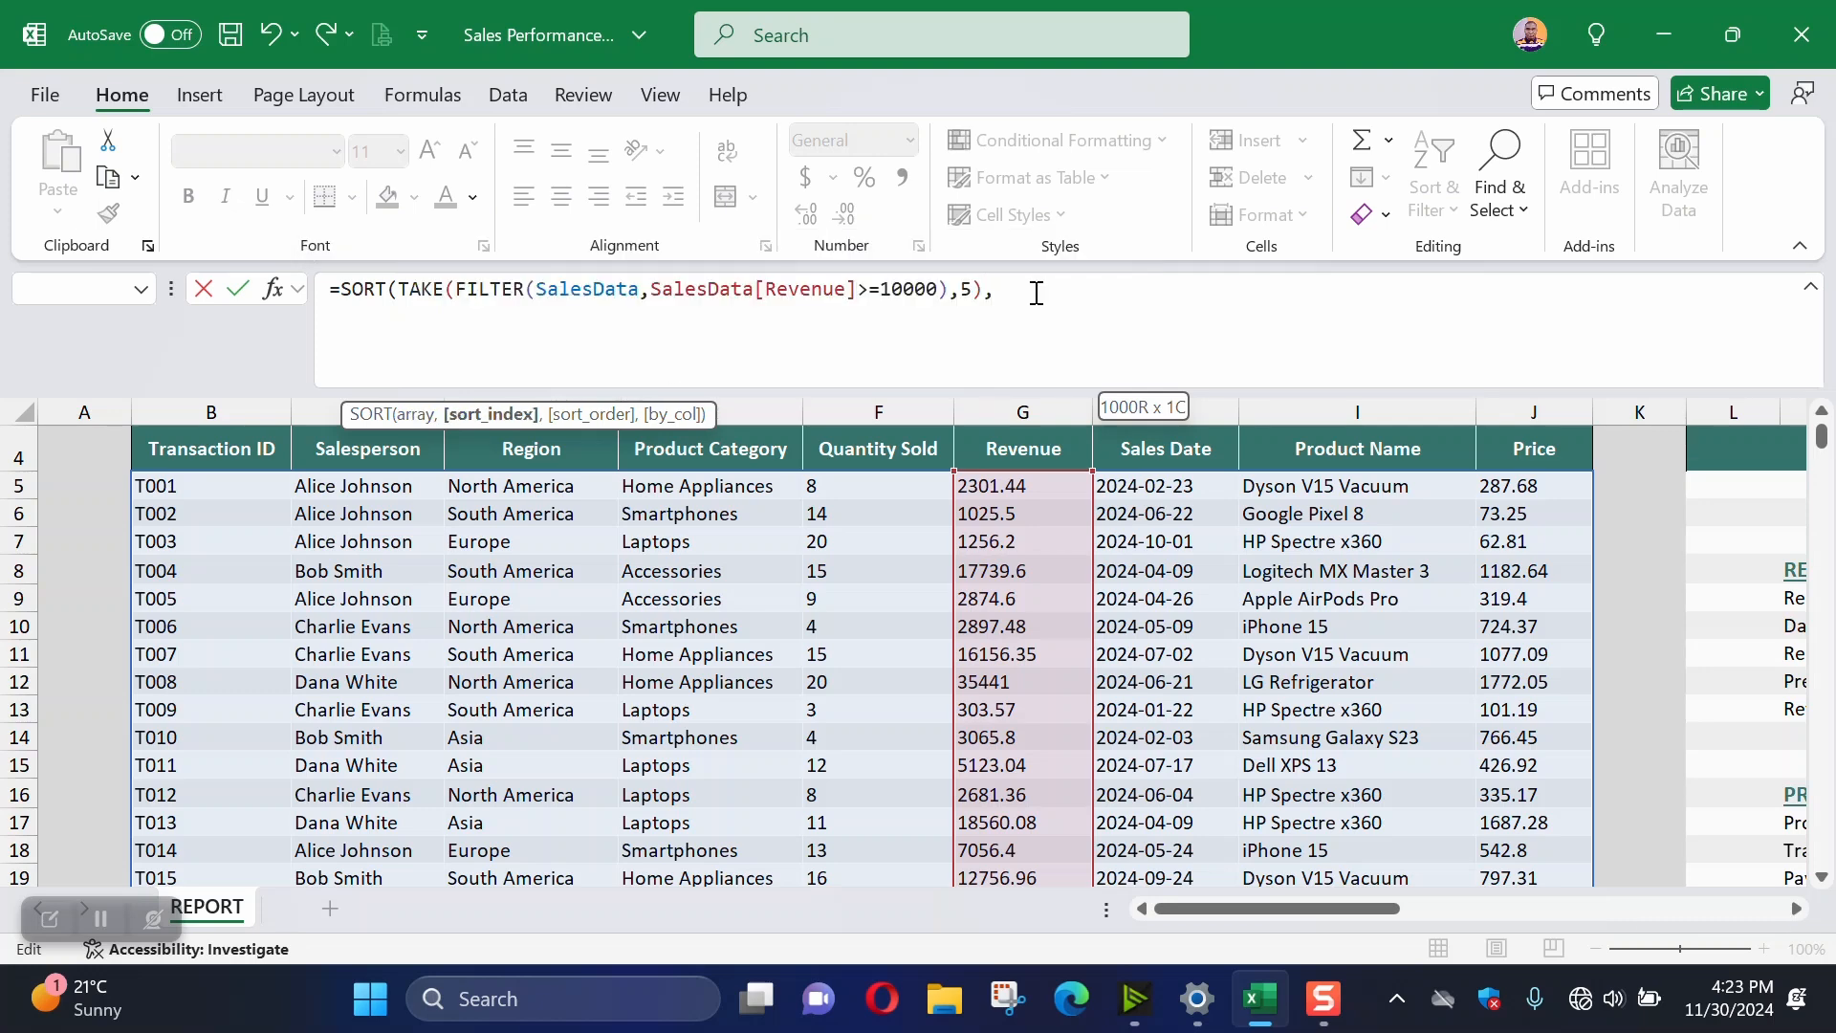
text(,)
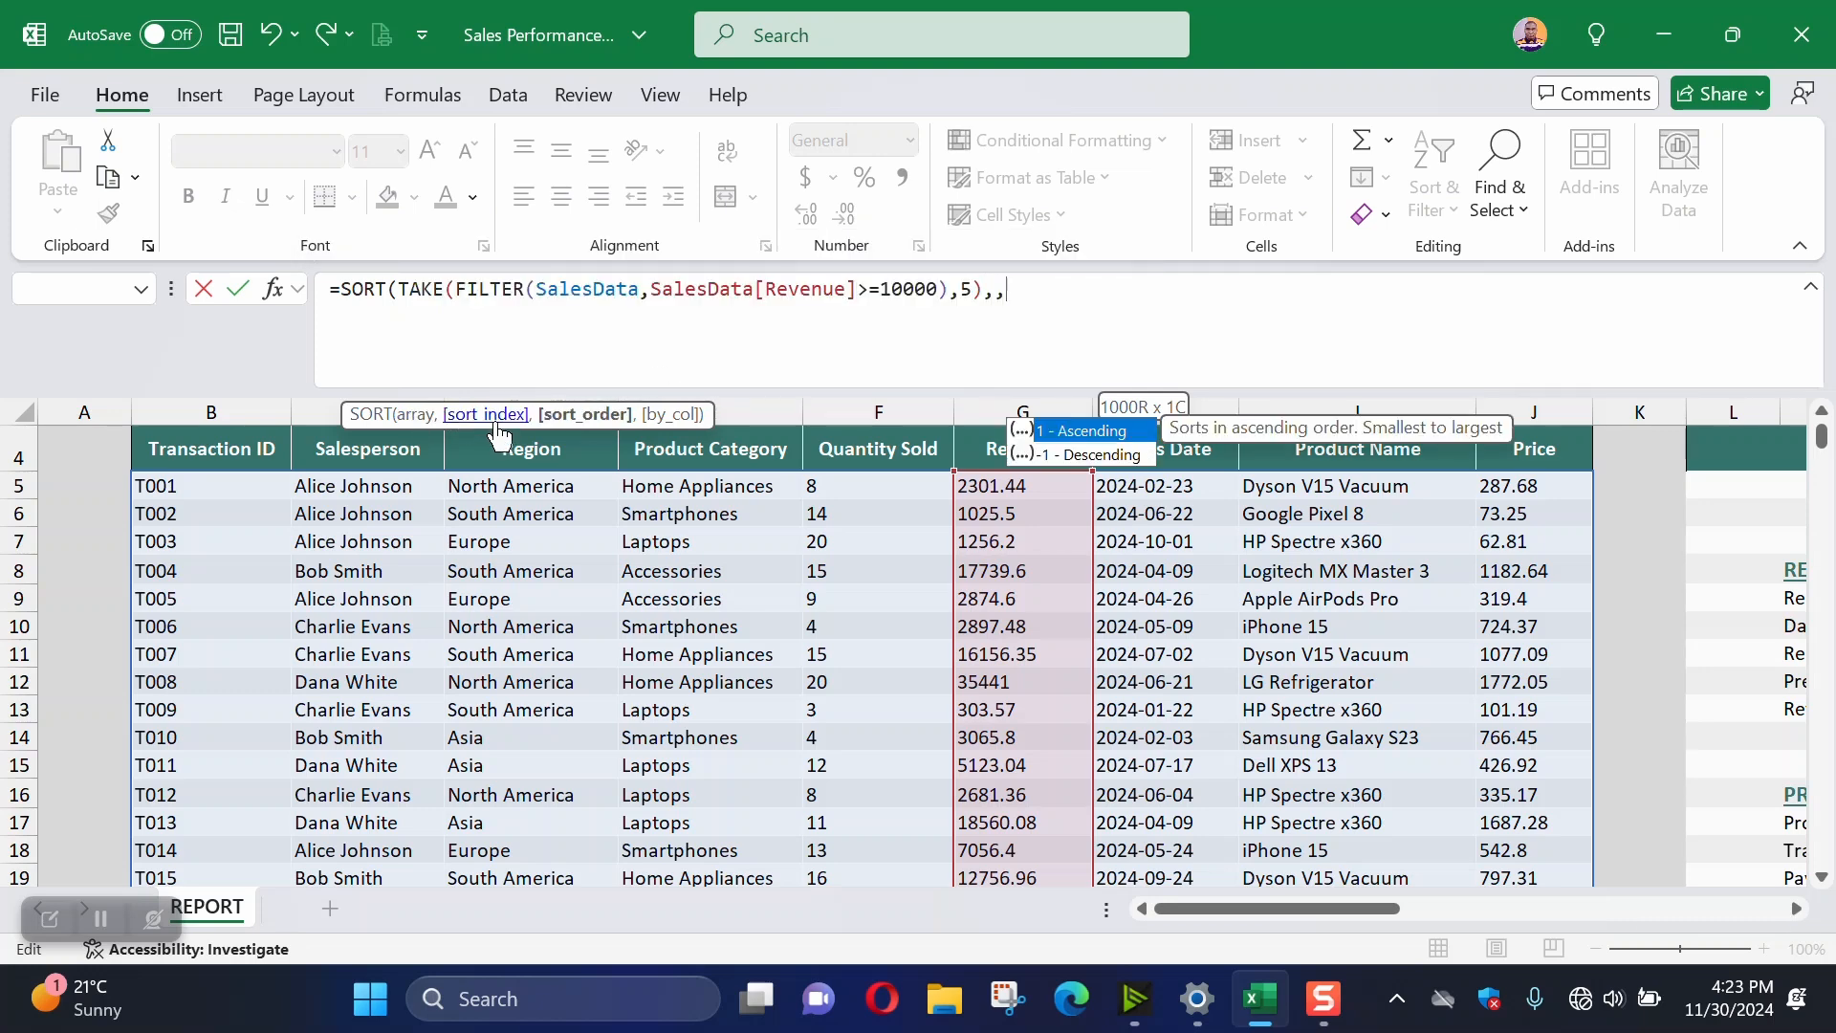
key(BackSpace)
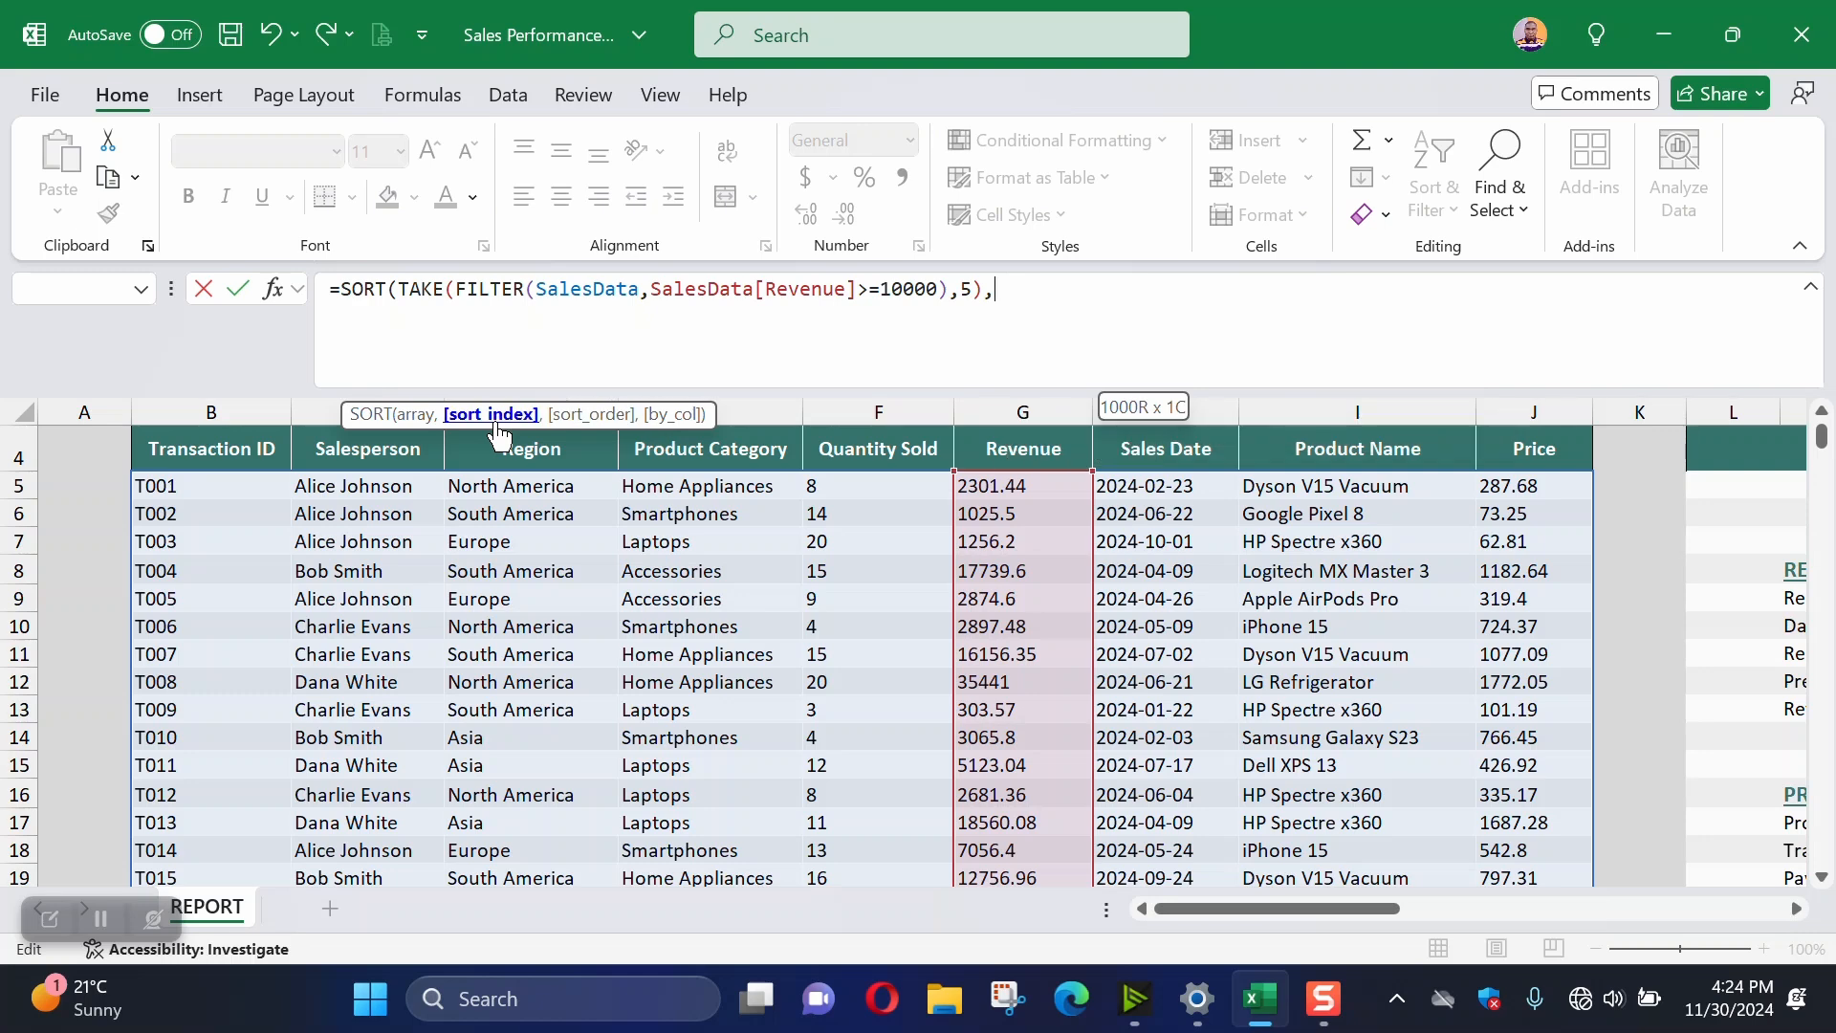
text(,)
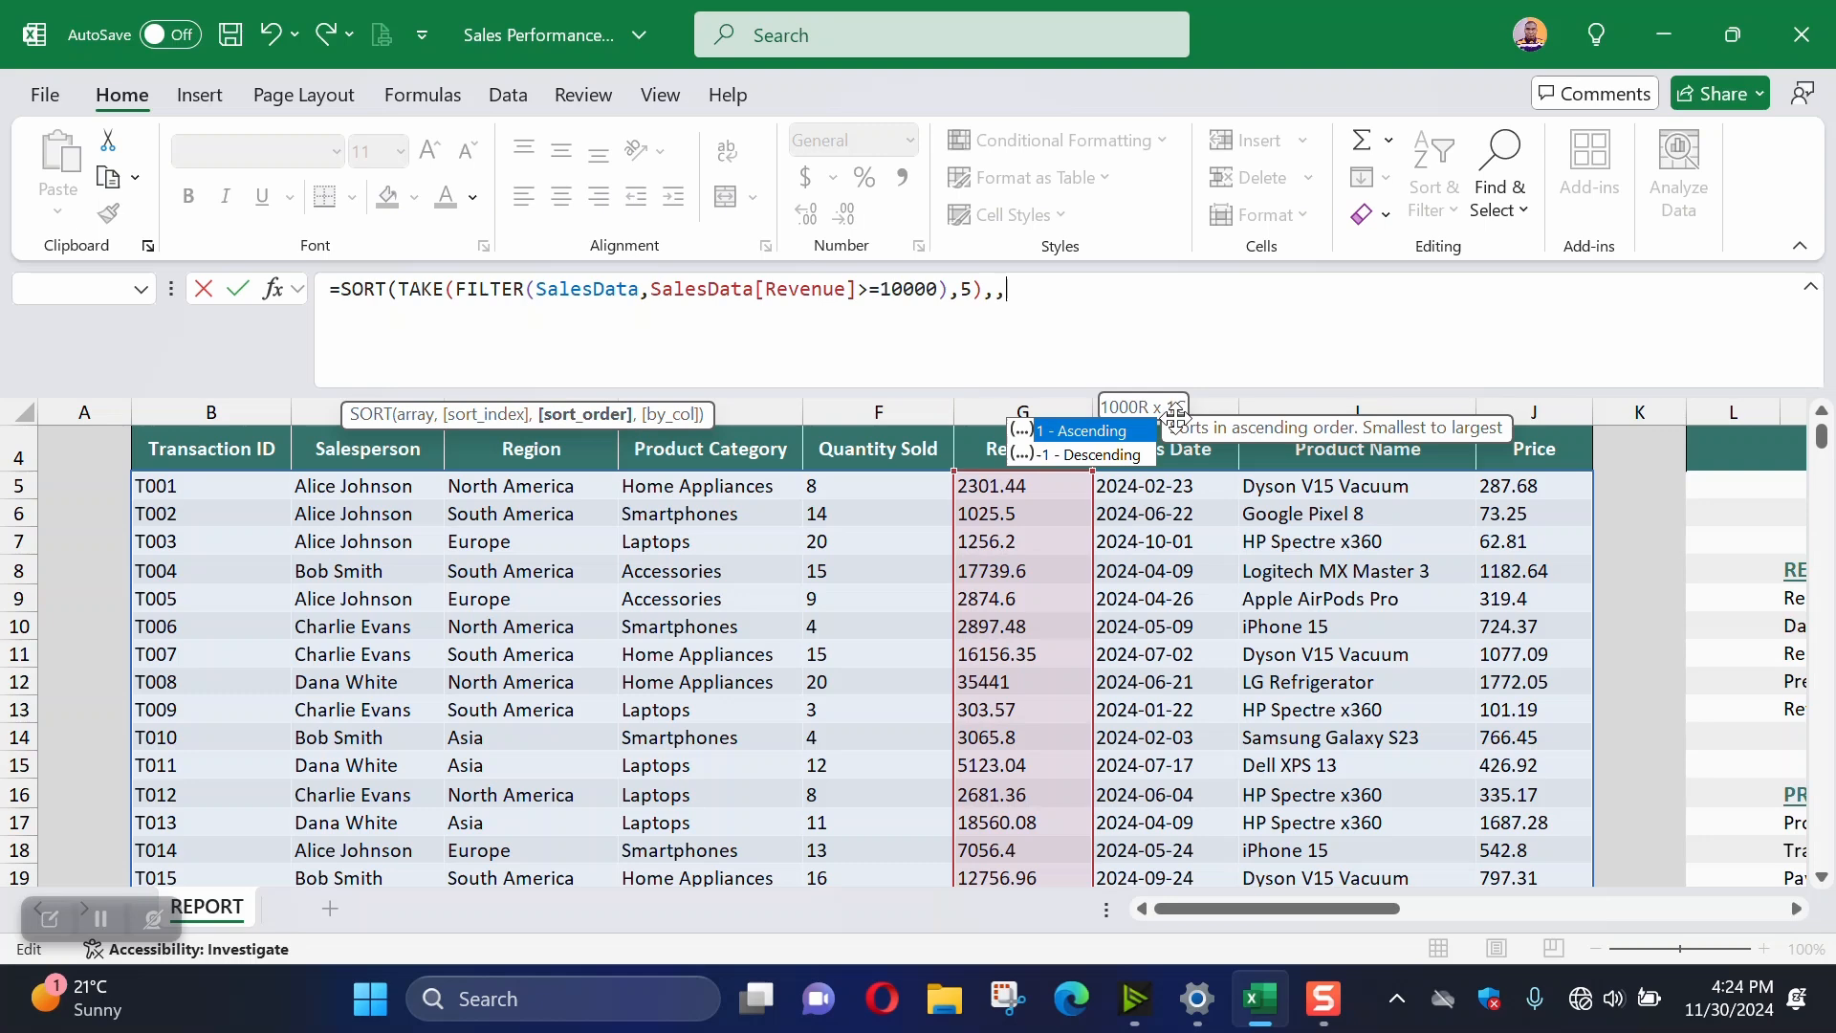
double_click(1086, 433)
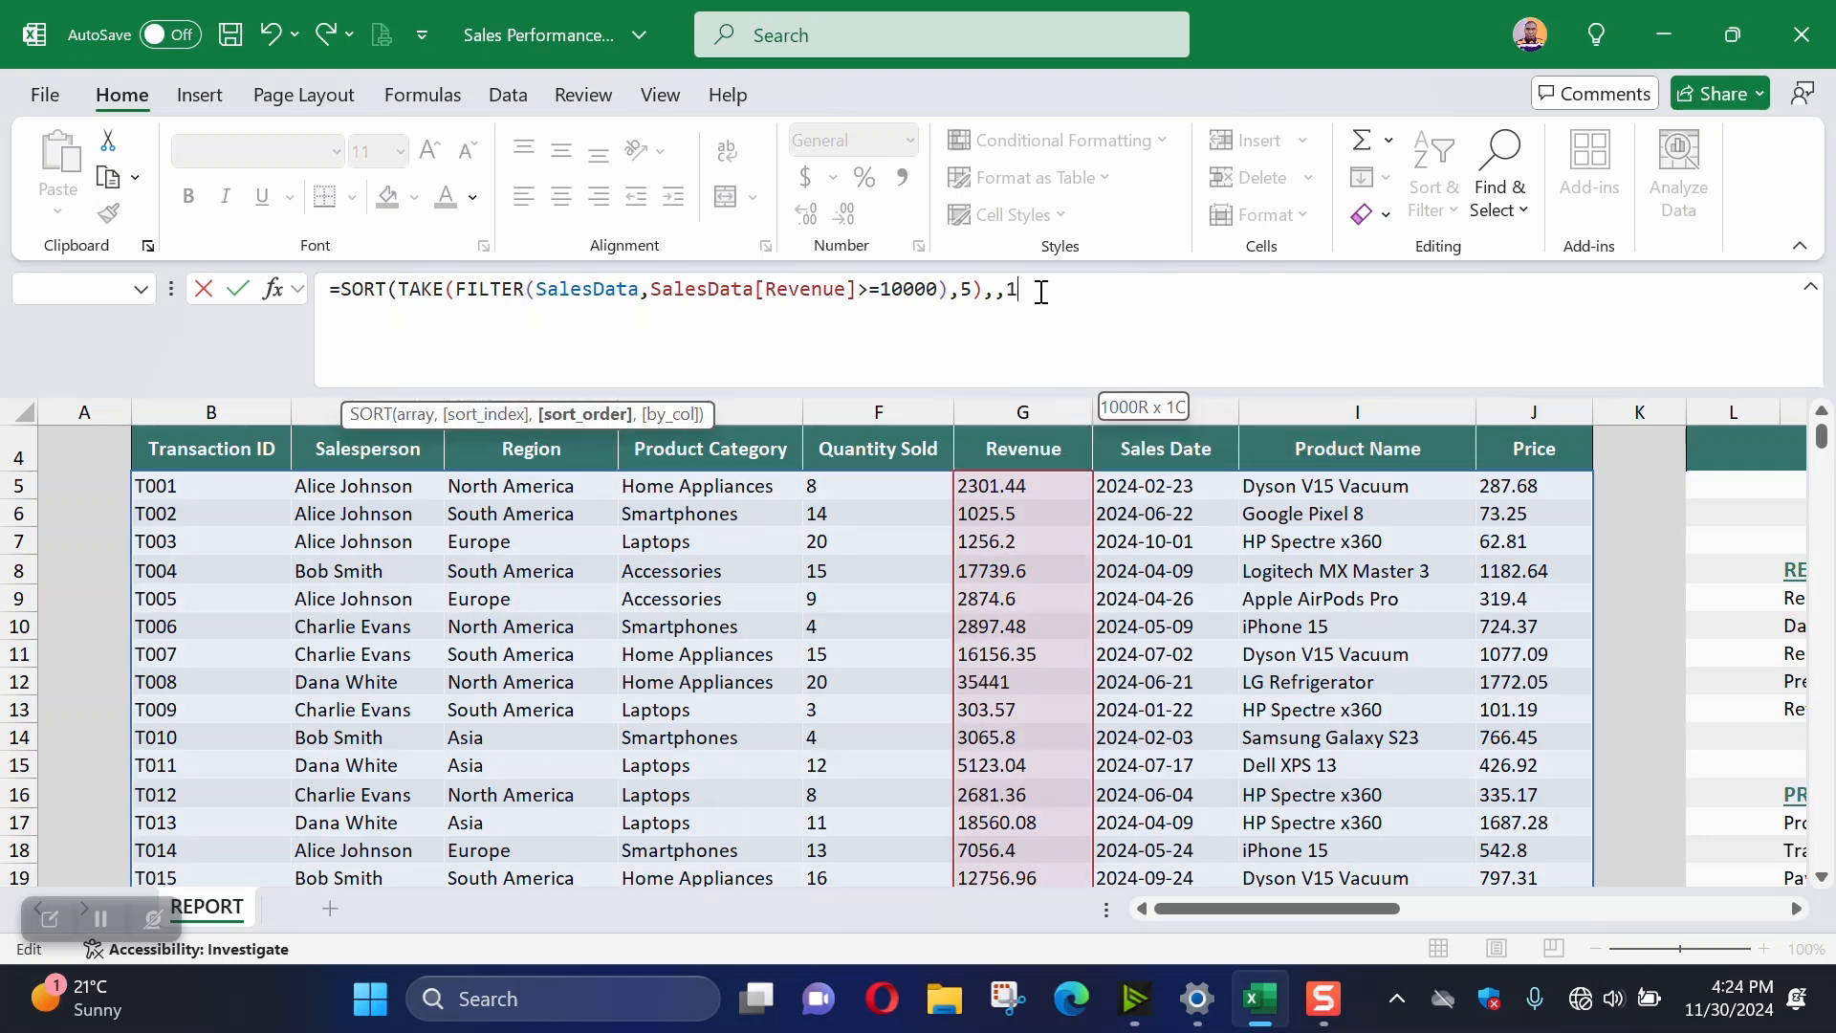
text())
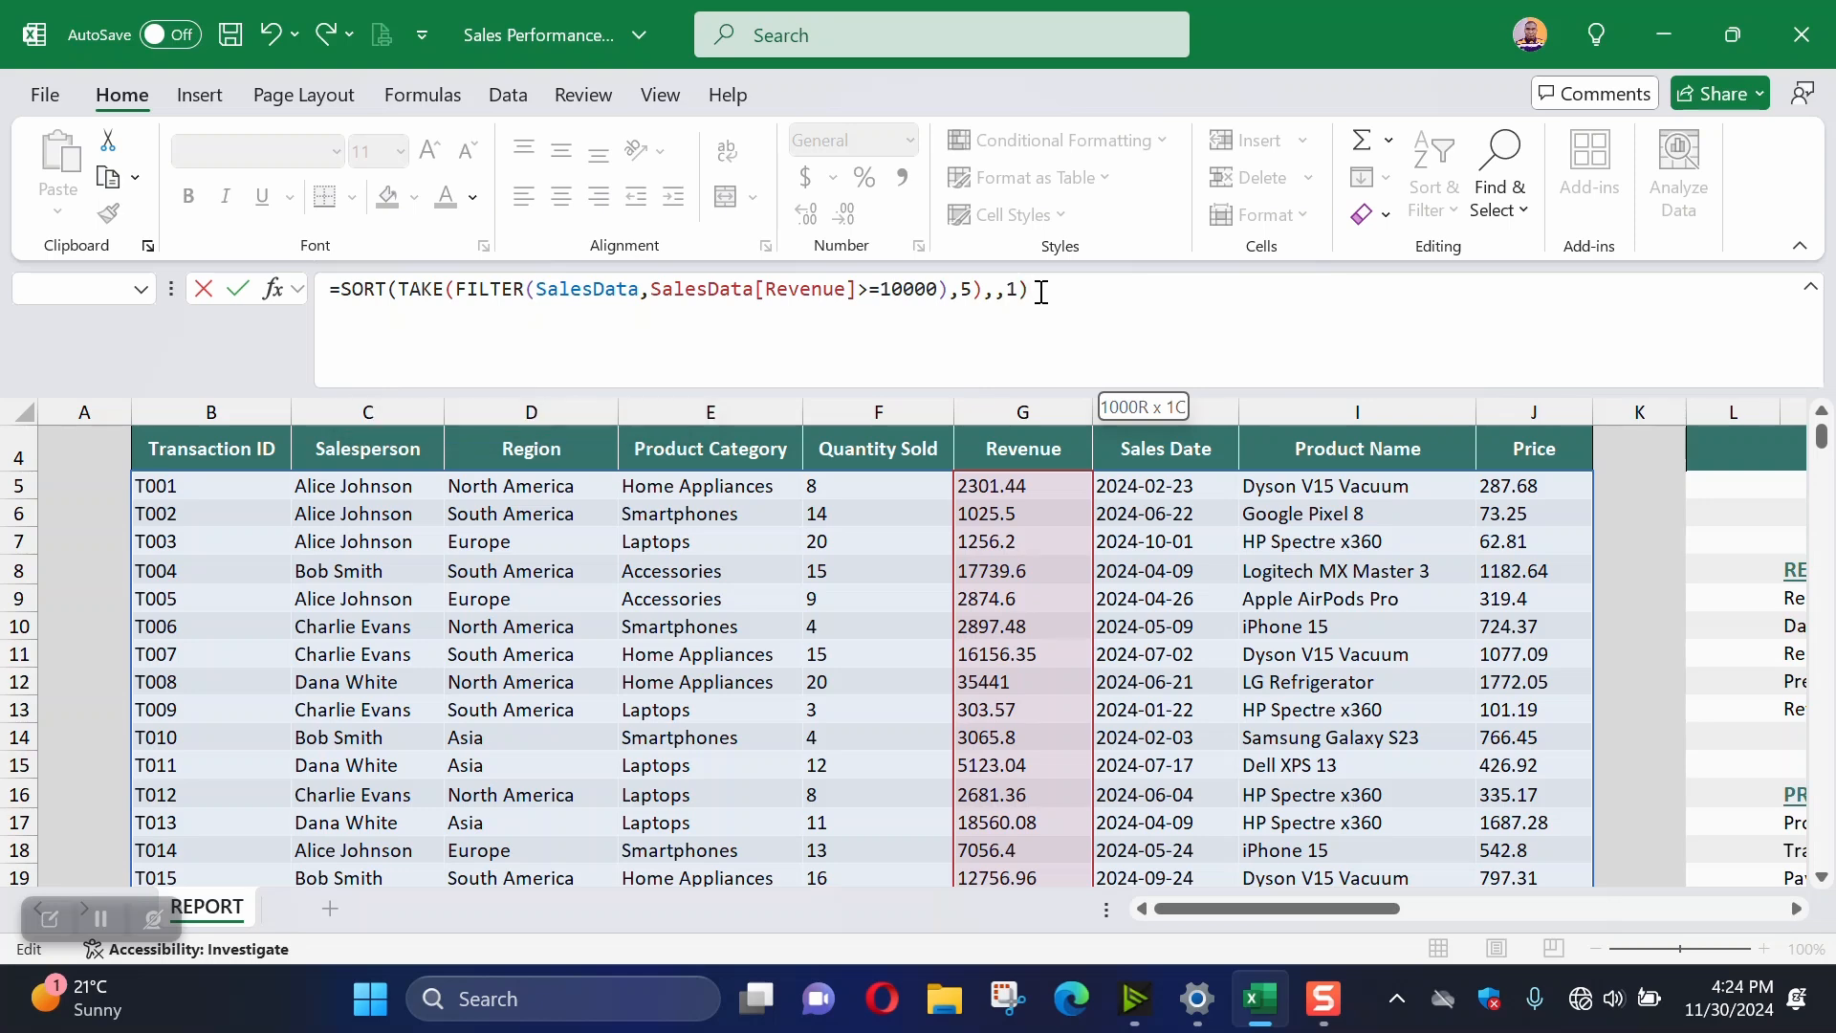
Commit the completed formula in Q61 and review the rows and columns it returns
drag(1064, 294, 286, 296)
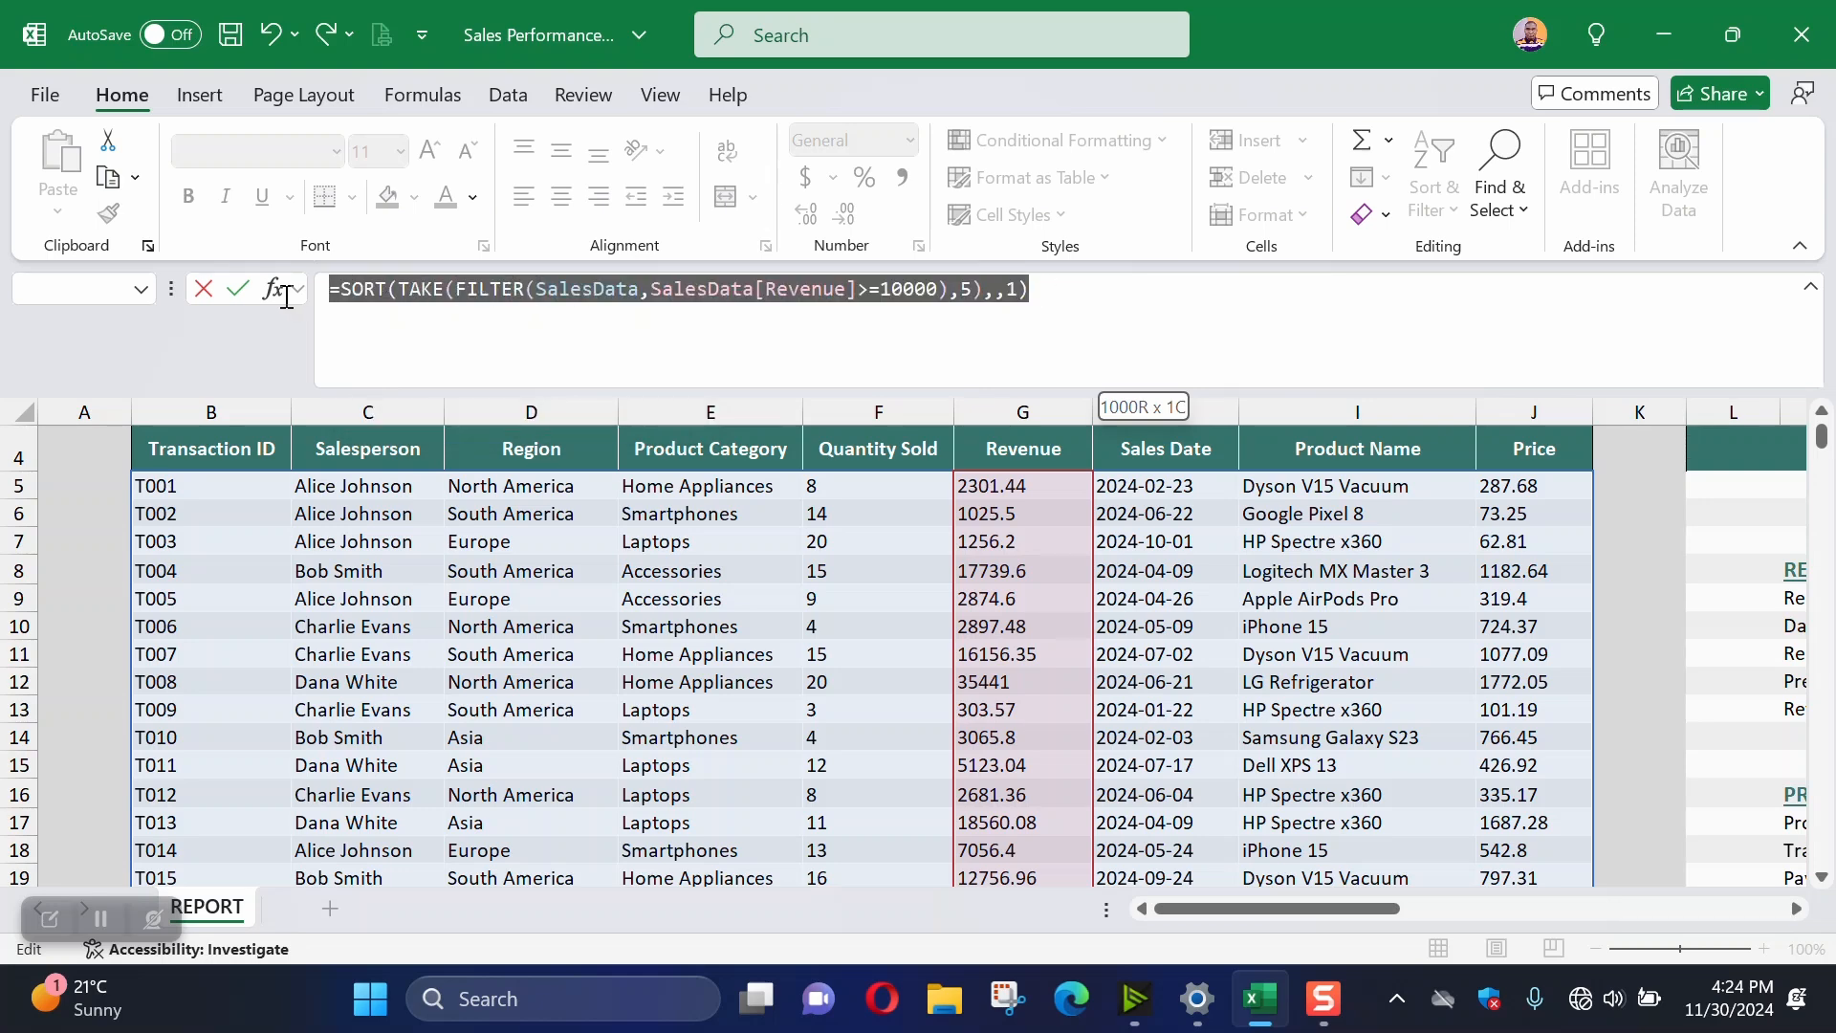
click(1068, 301)
key(Return)
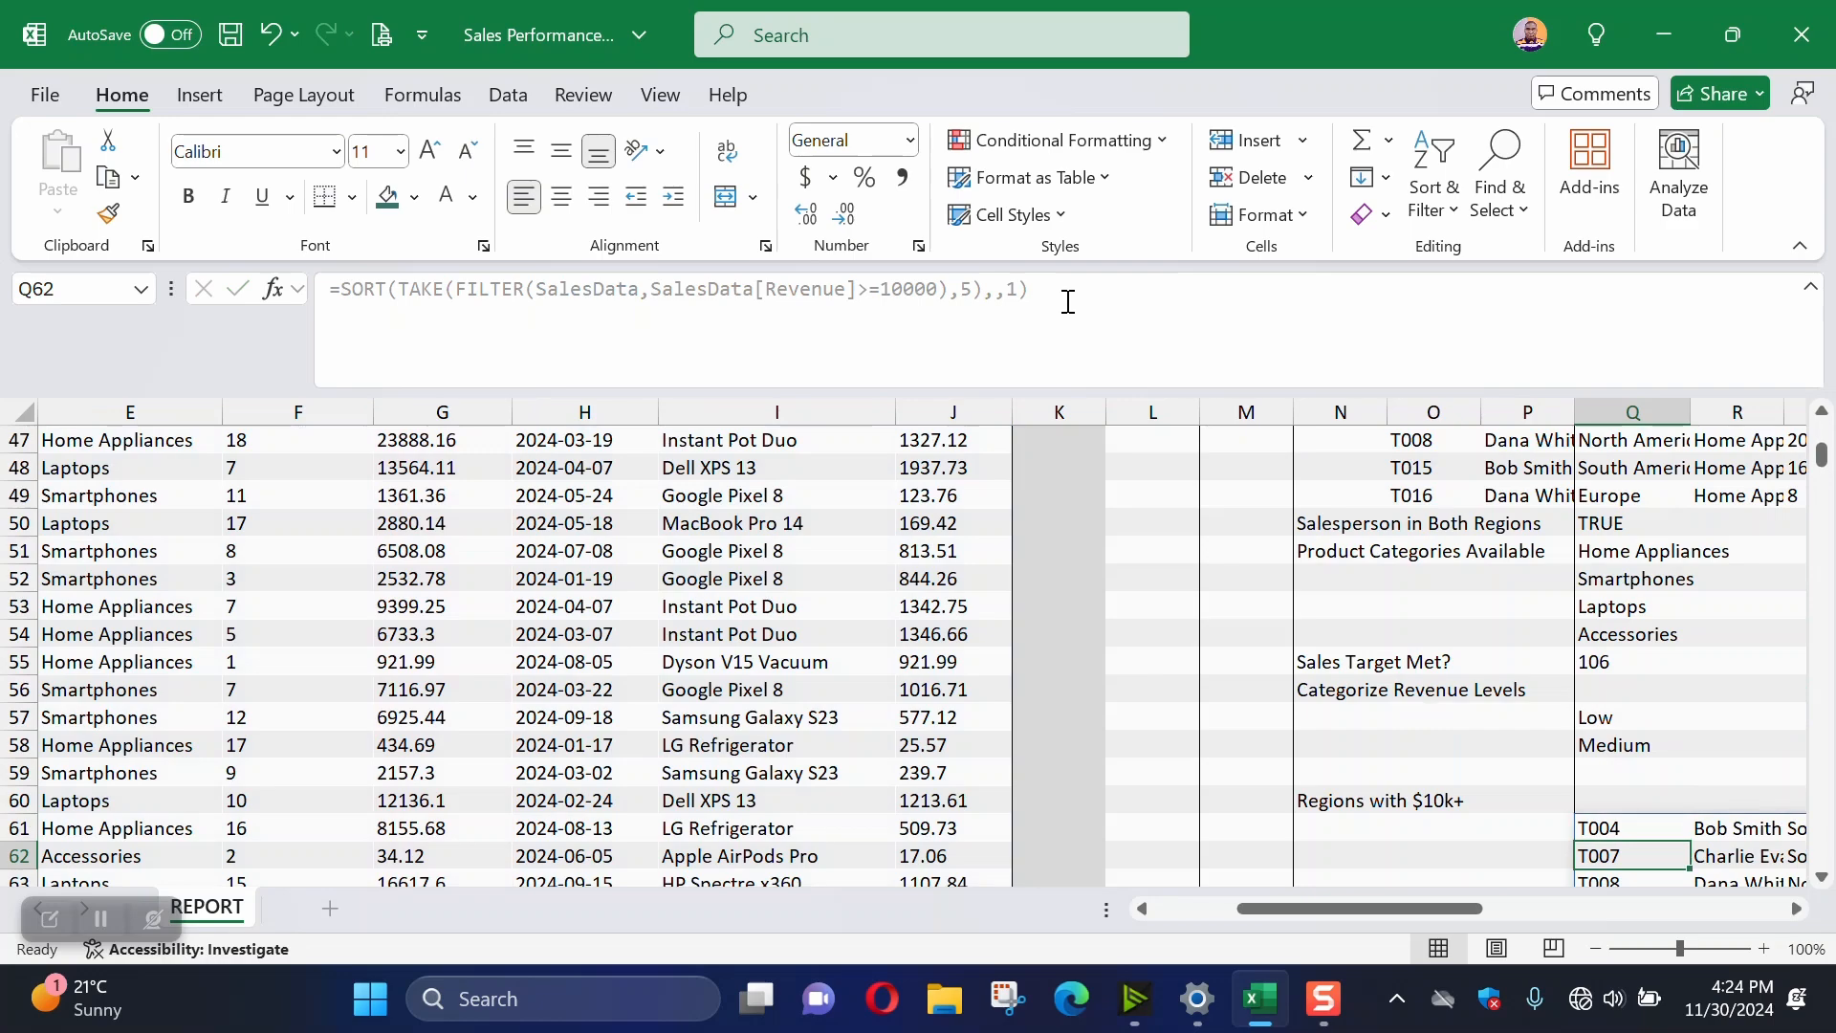
scroll(1560, 817, down, 3)
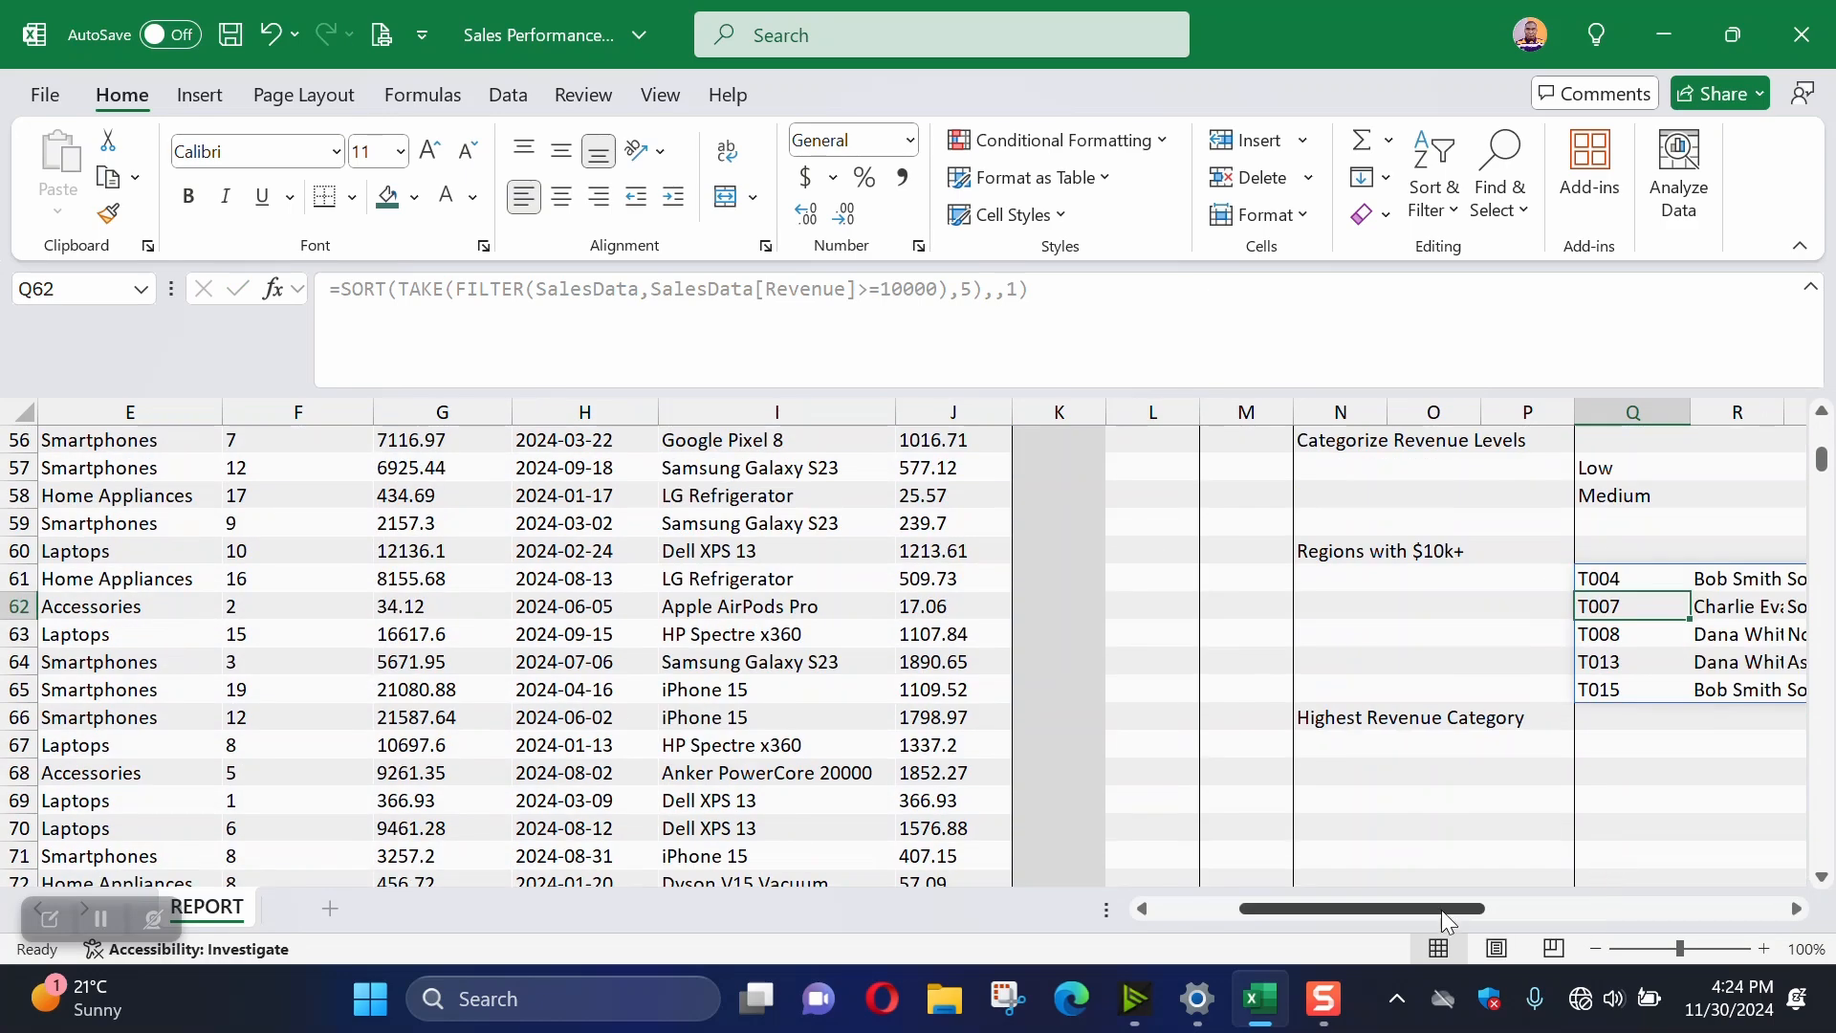
drag(1442, 909, 1563, 914)
click(769, 572)
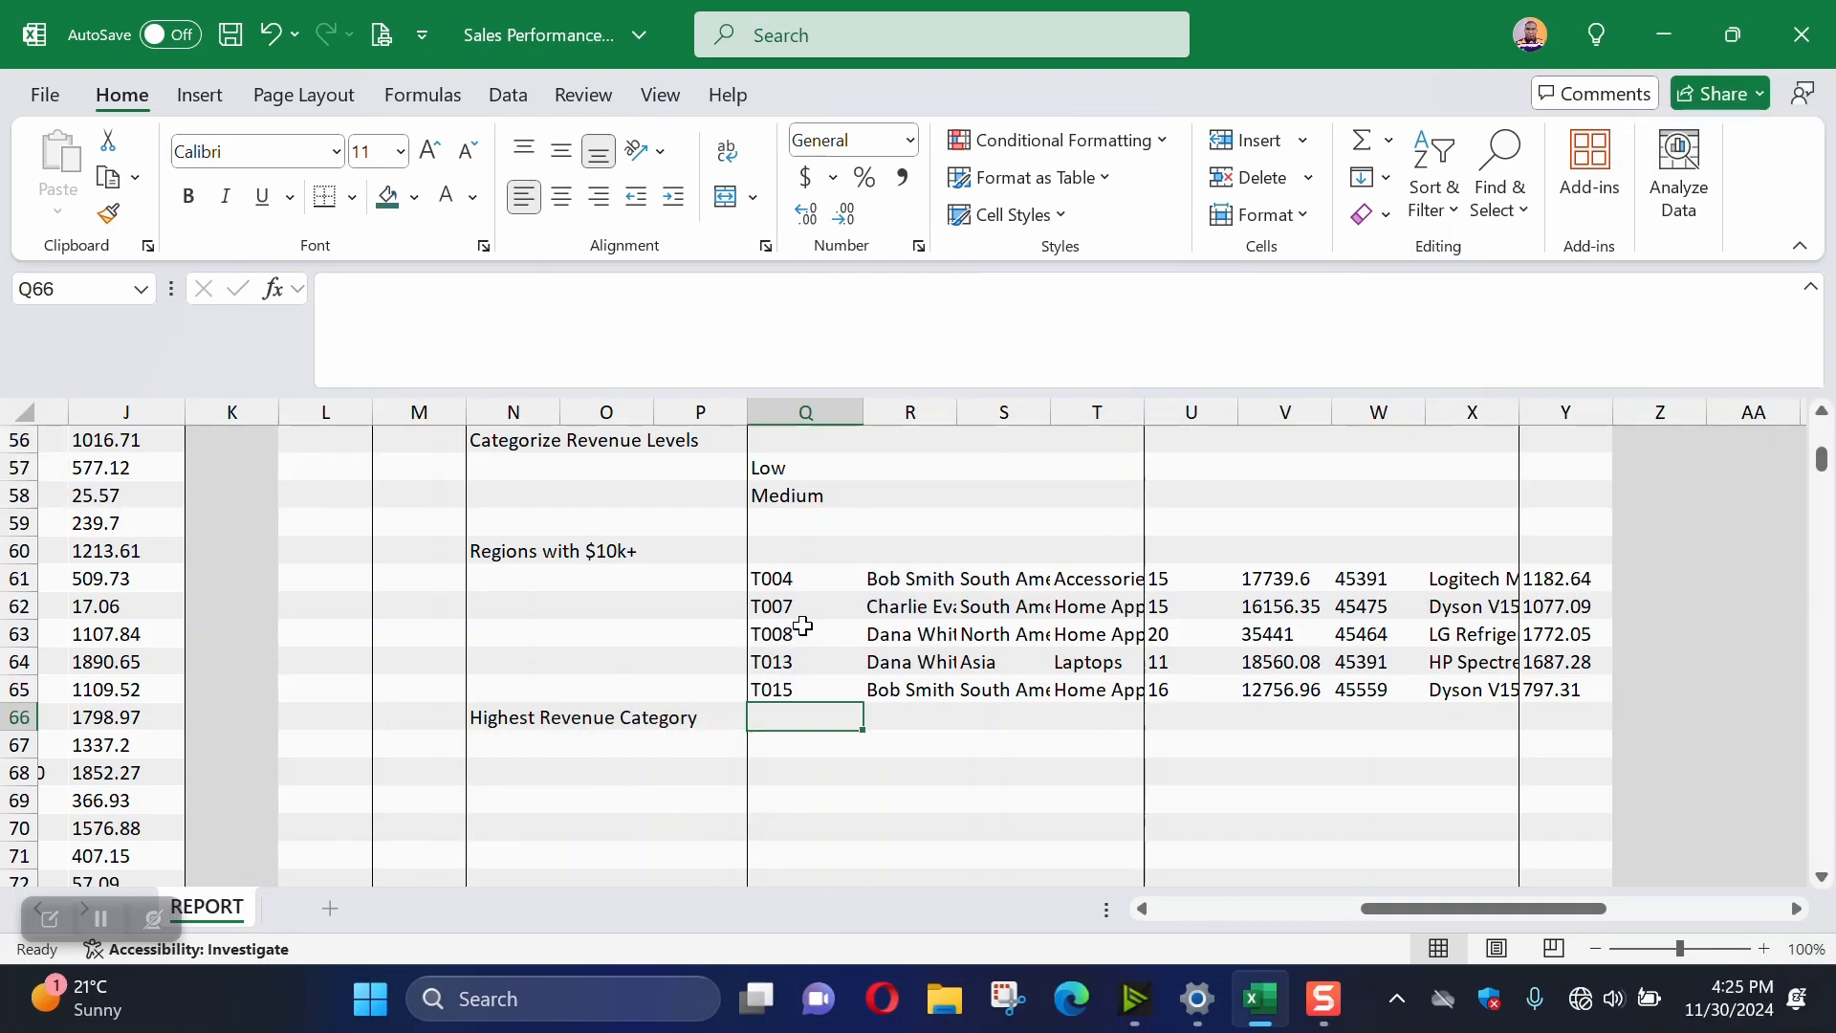
Select the Highest Revenue Category label in N66 and read question 20 in the question list
click(509, 720)
drag(1469, 912, 1635, 903)
scroll(1125, 688, up, 6)
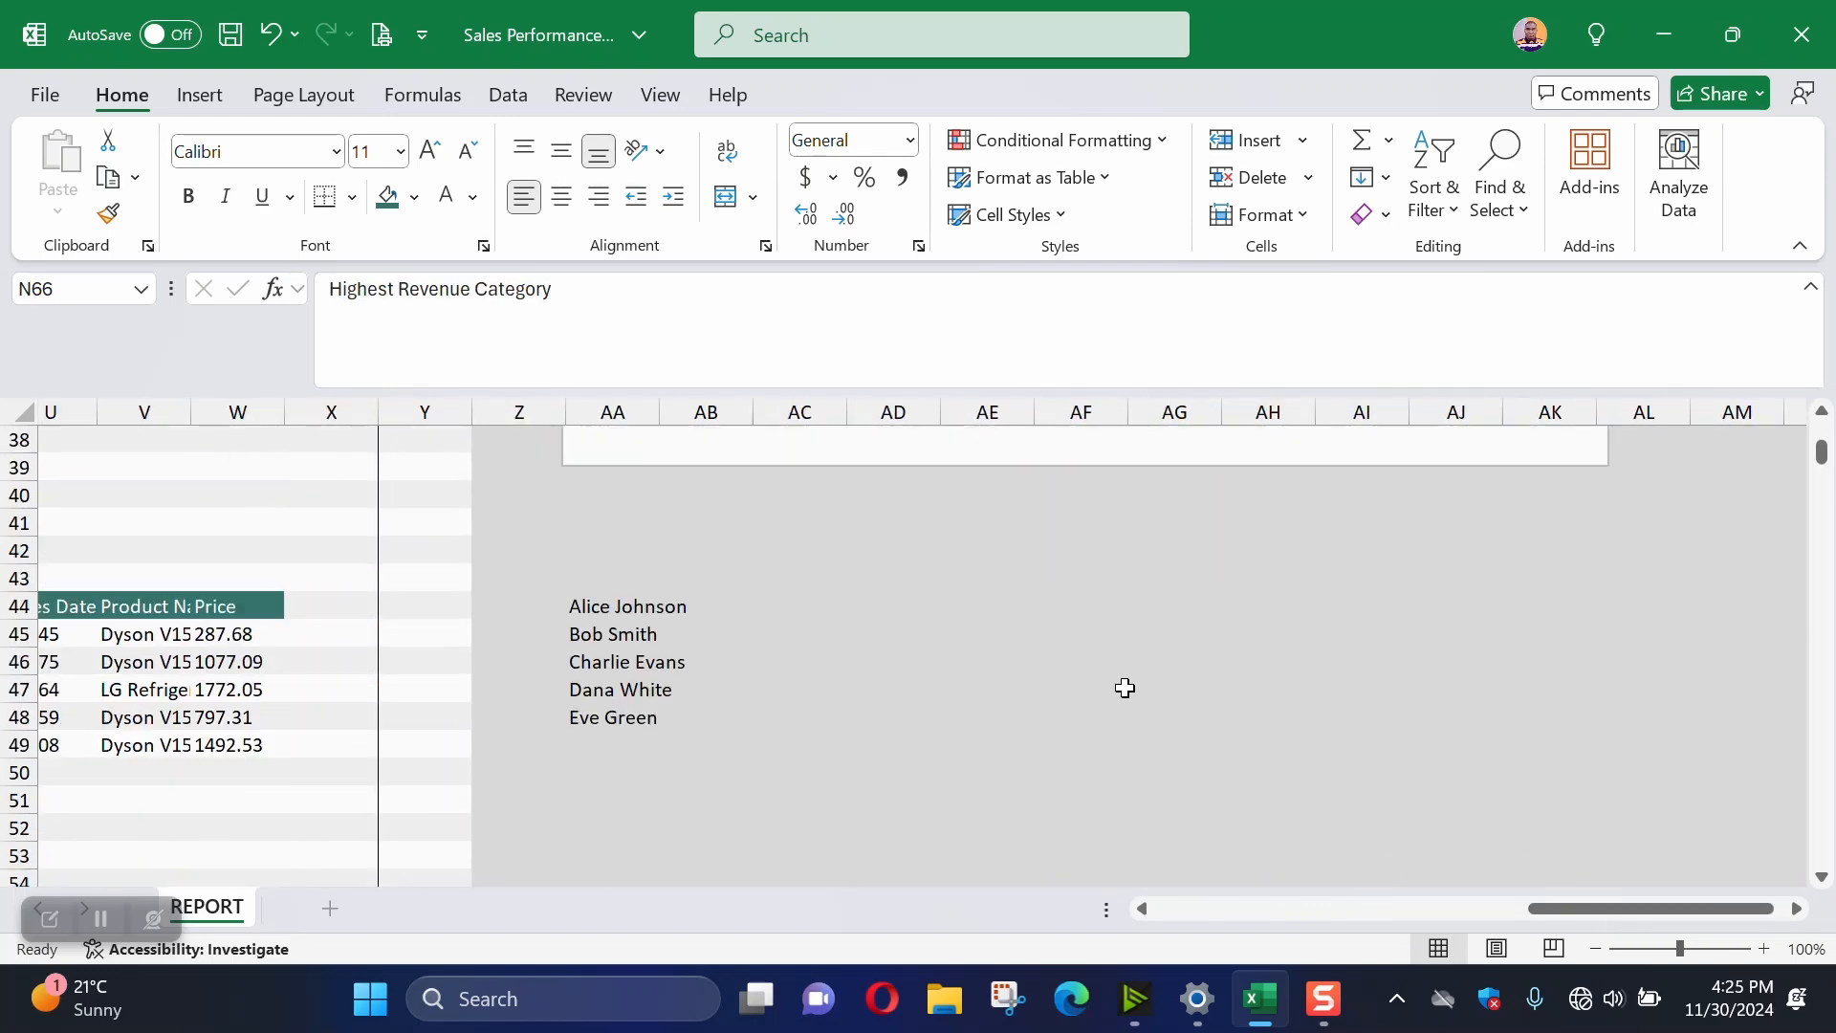
scroll(1124, 688, up, 3)
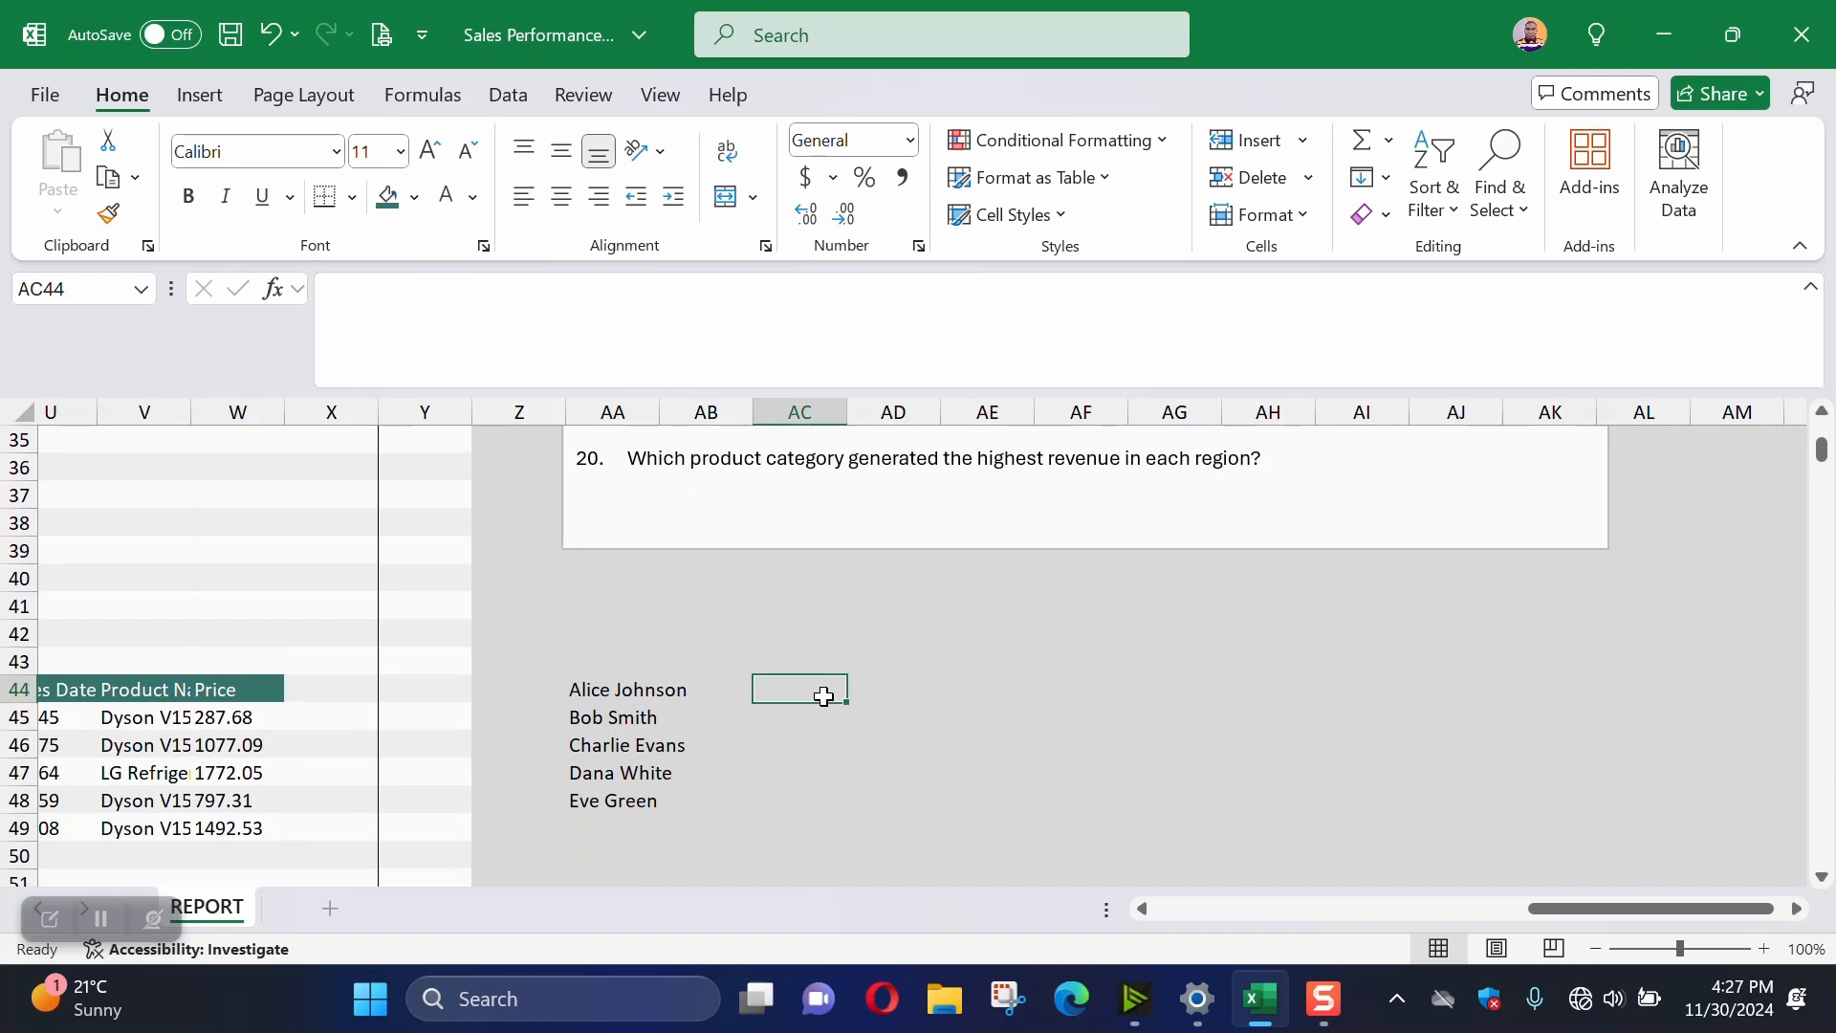
List the unique regions in AC44 with a UNIQUE formula on the SalesData Region column
text(=)
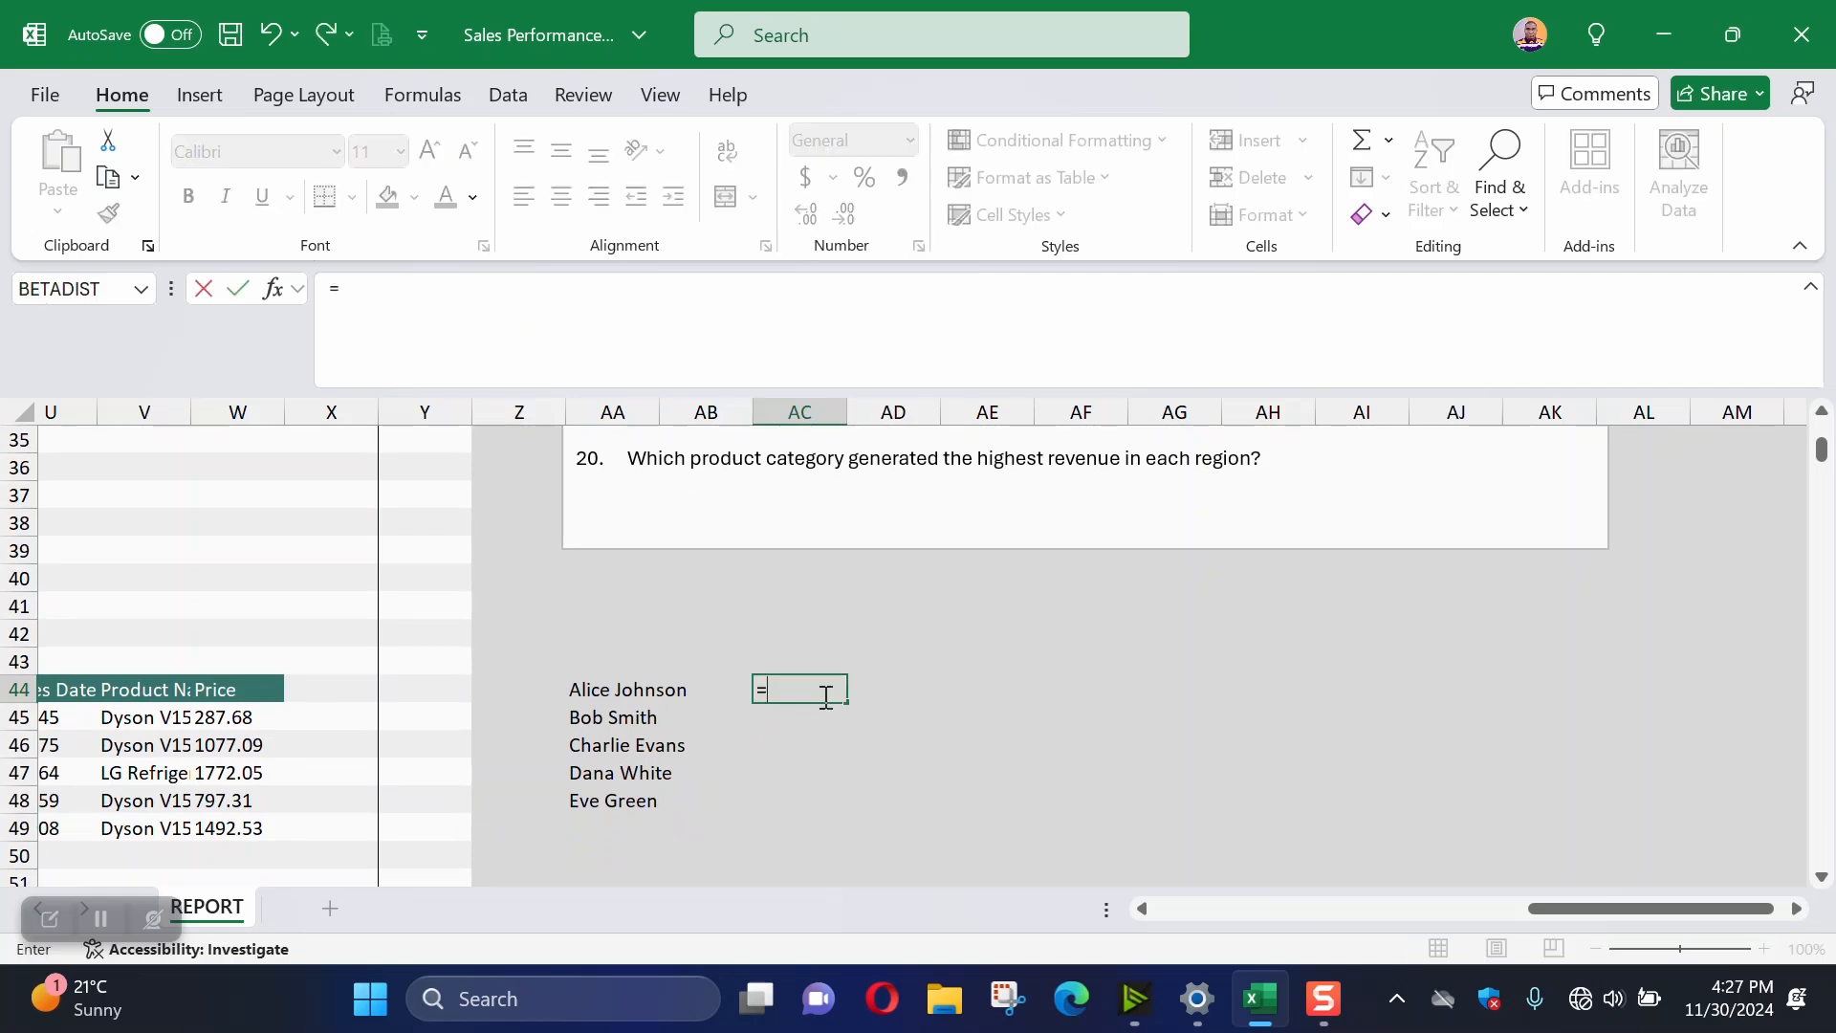
text(uniq)
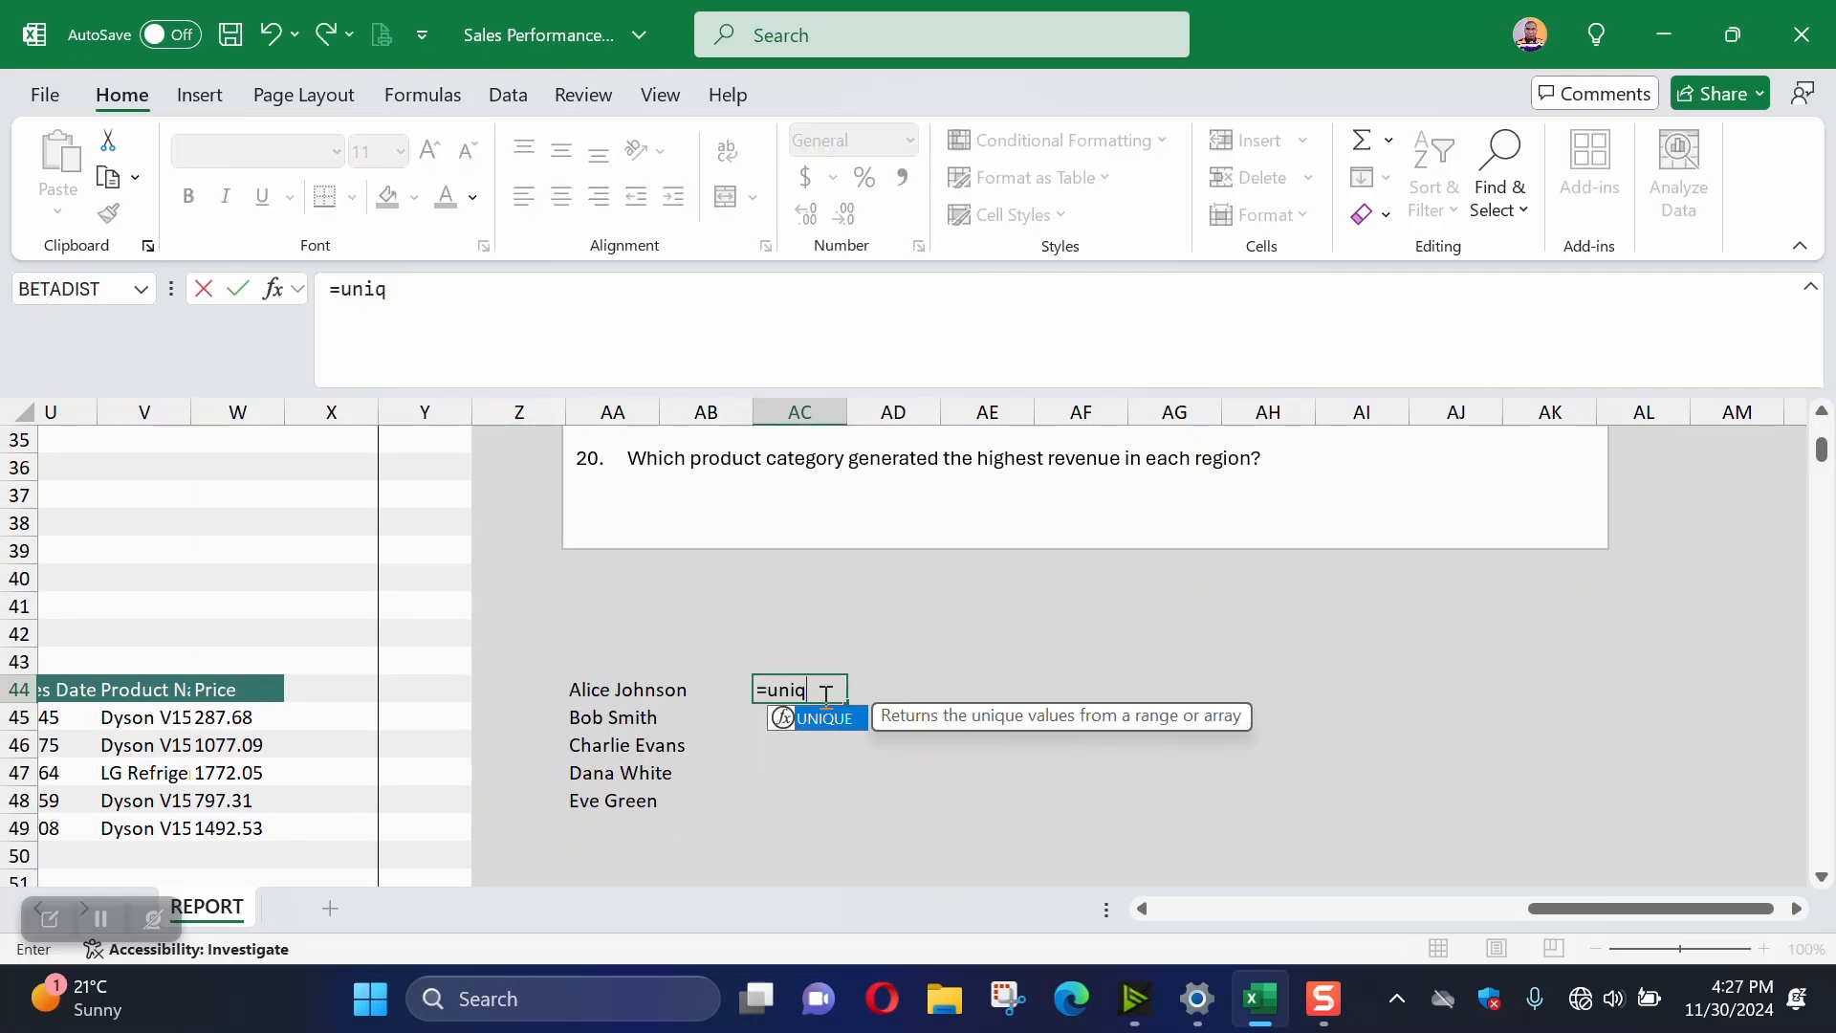
text(ue)
key(Tab)
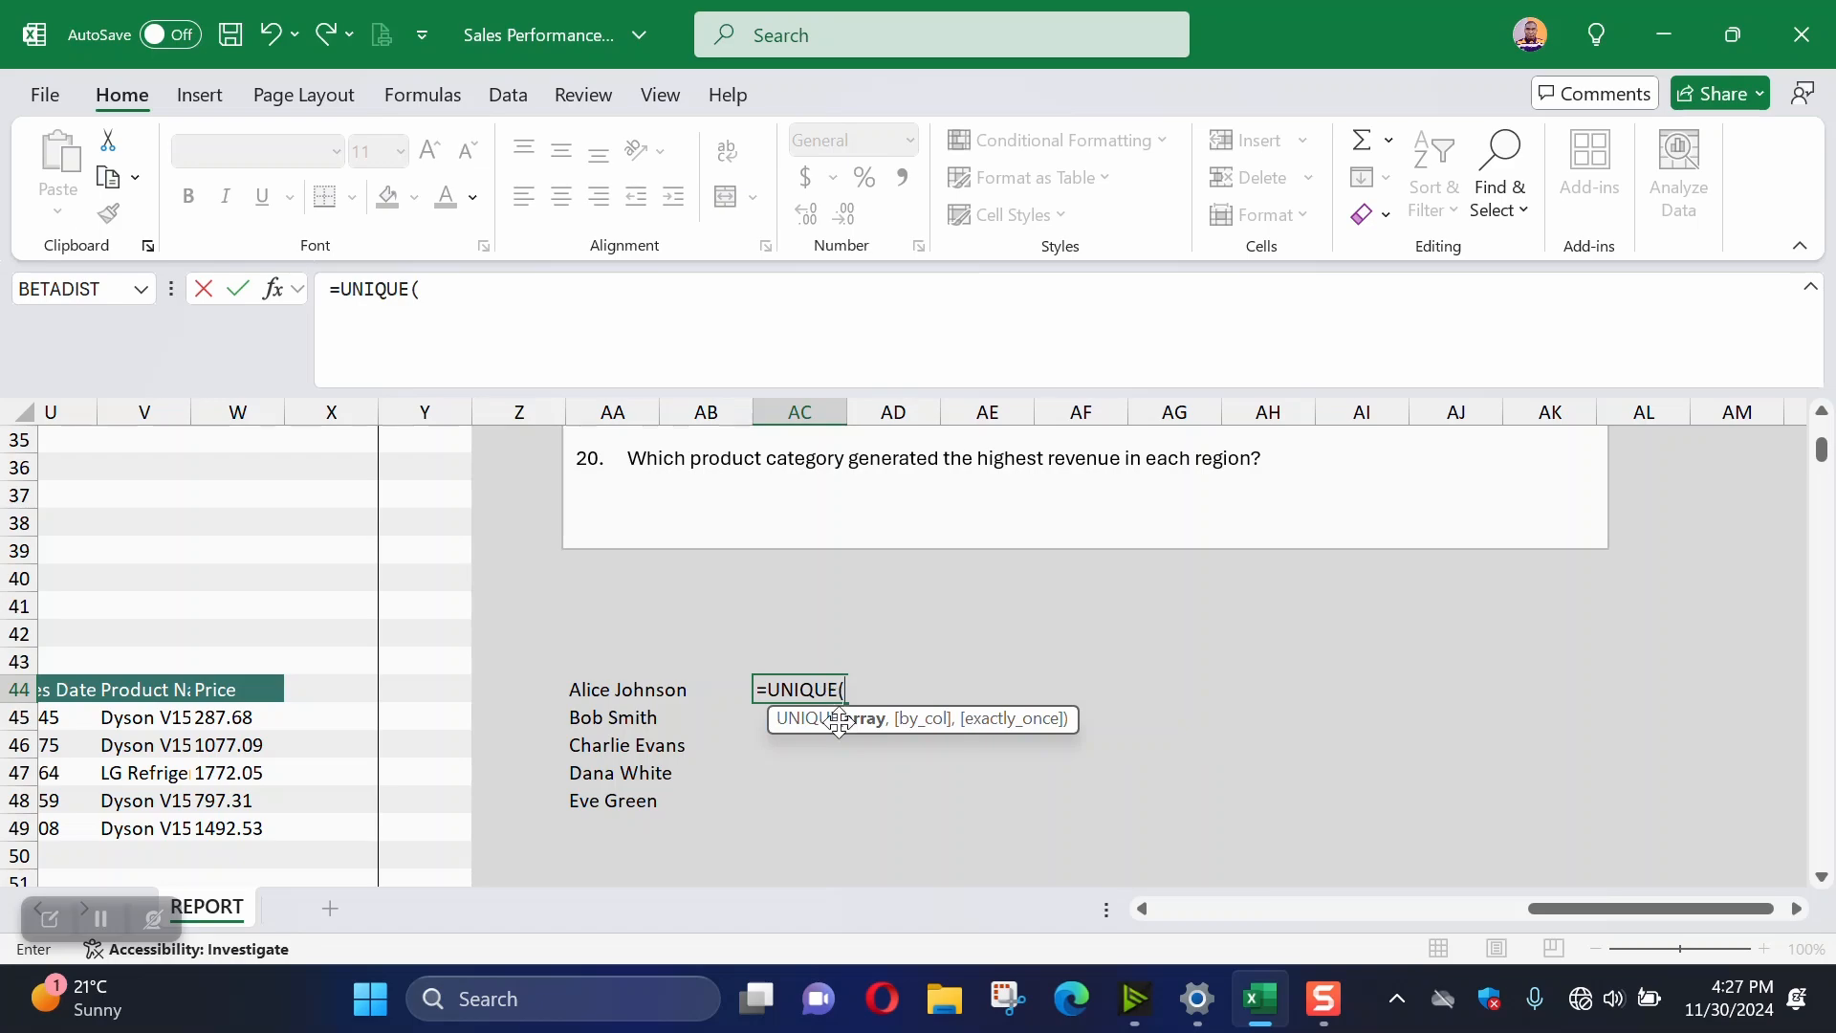
drag(1568, 908, 1100, 915)
scroll(471, 537, up, 11)
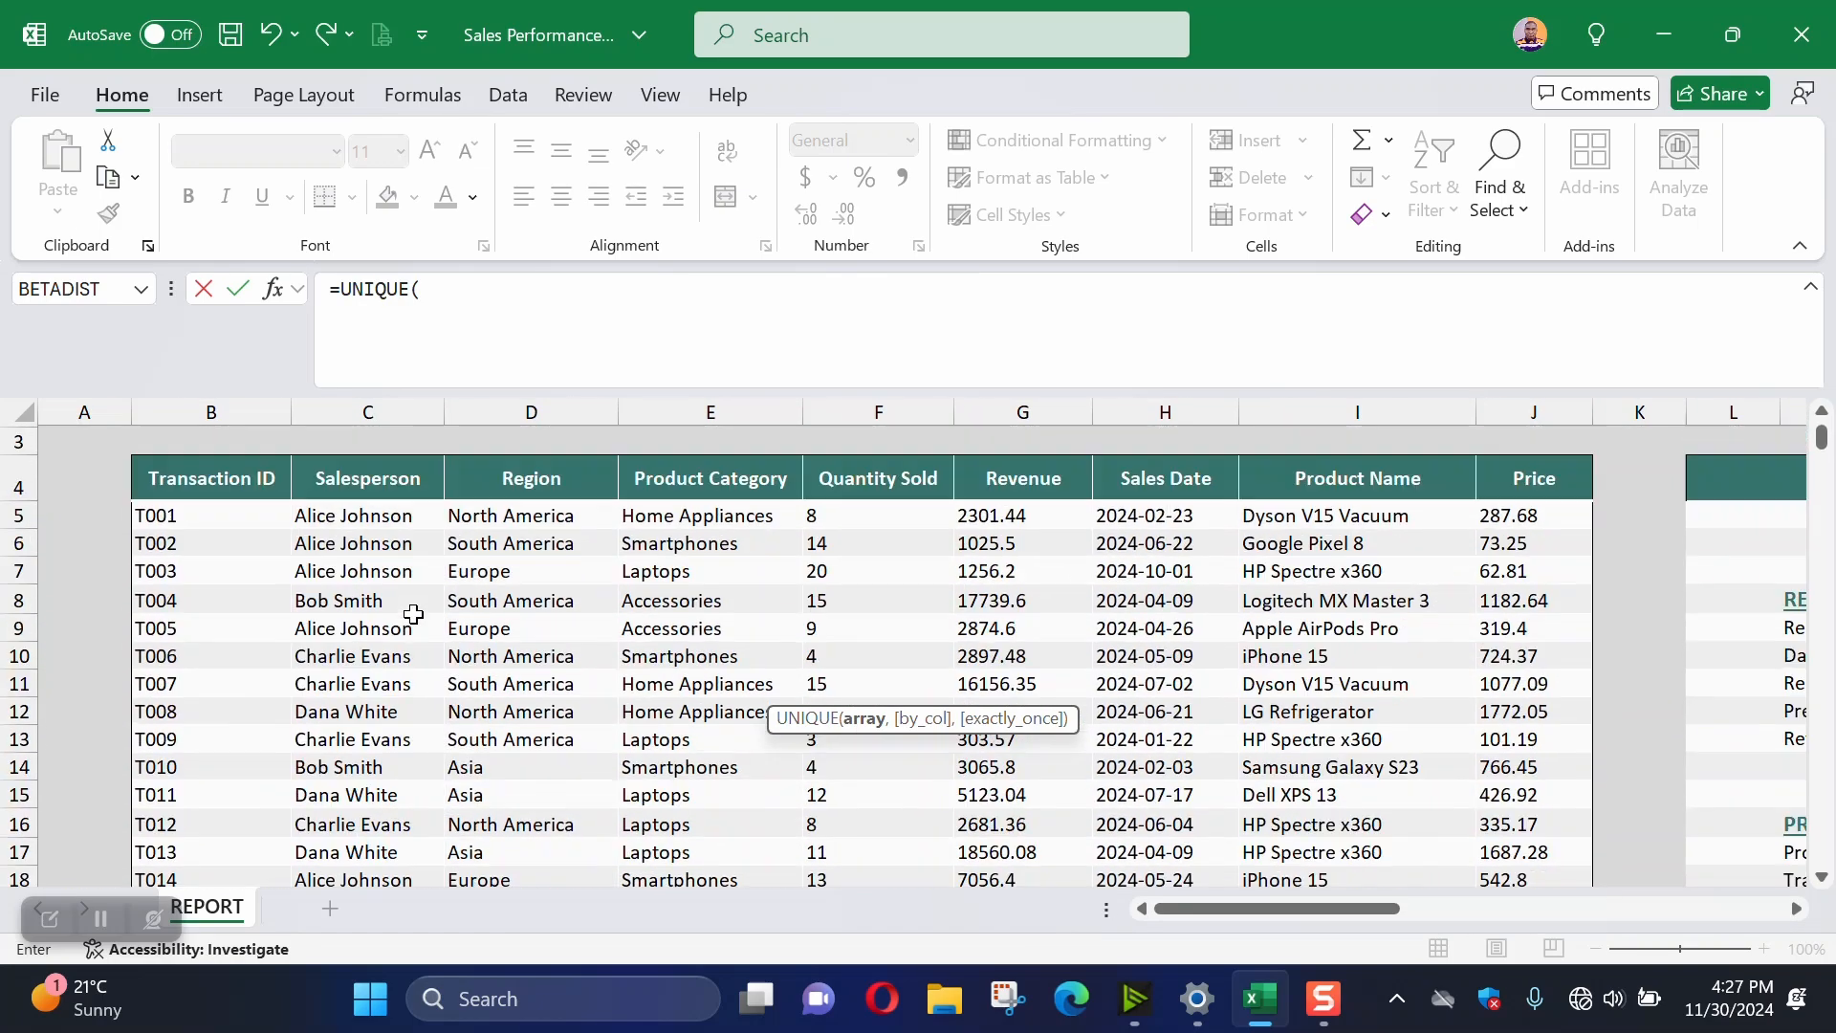
click(502, 514)
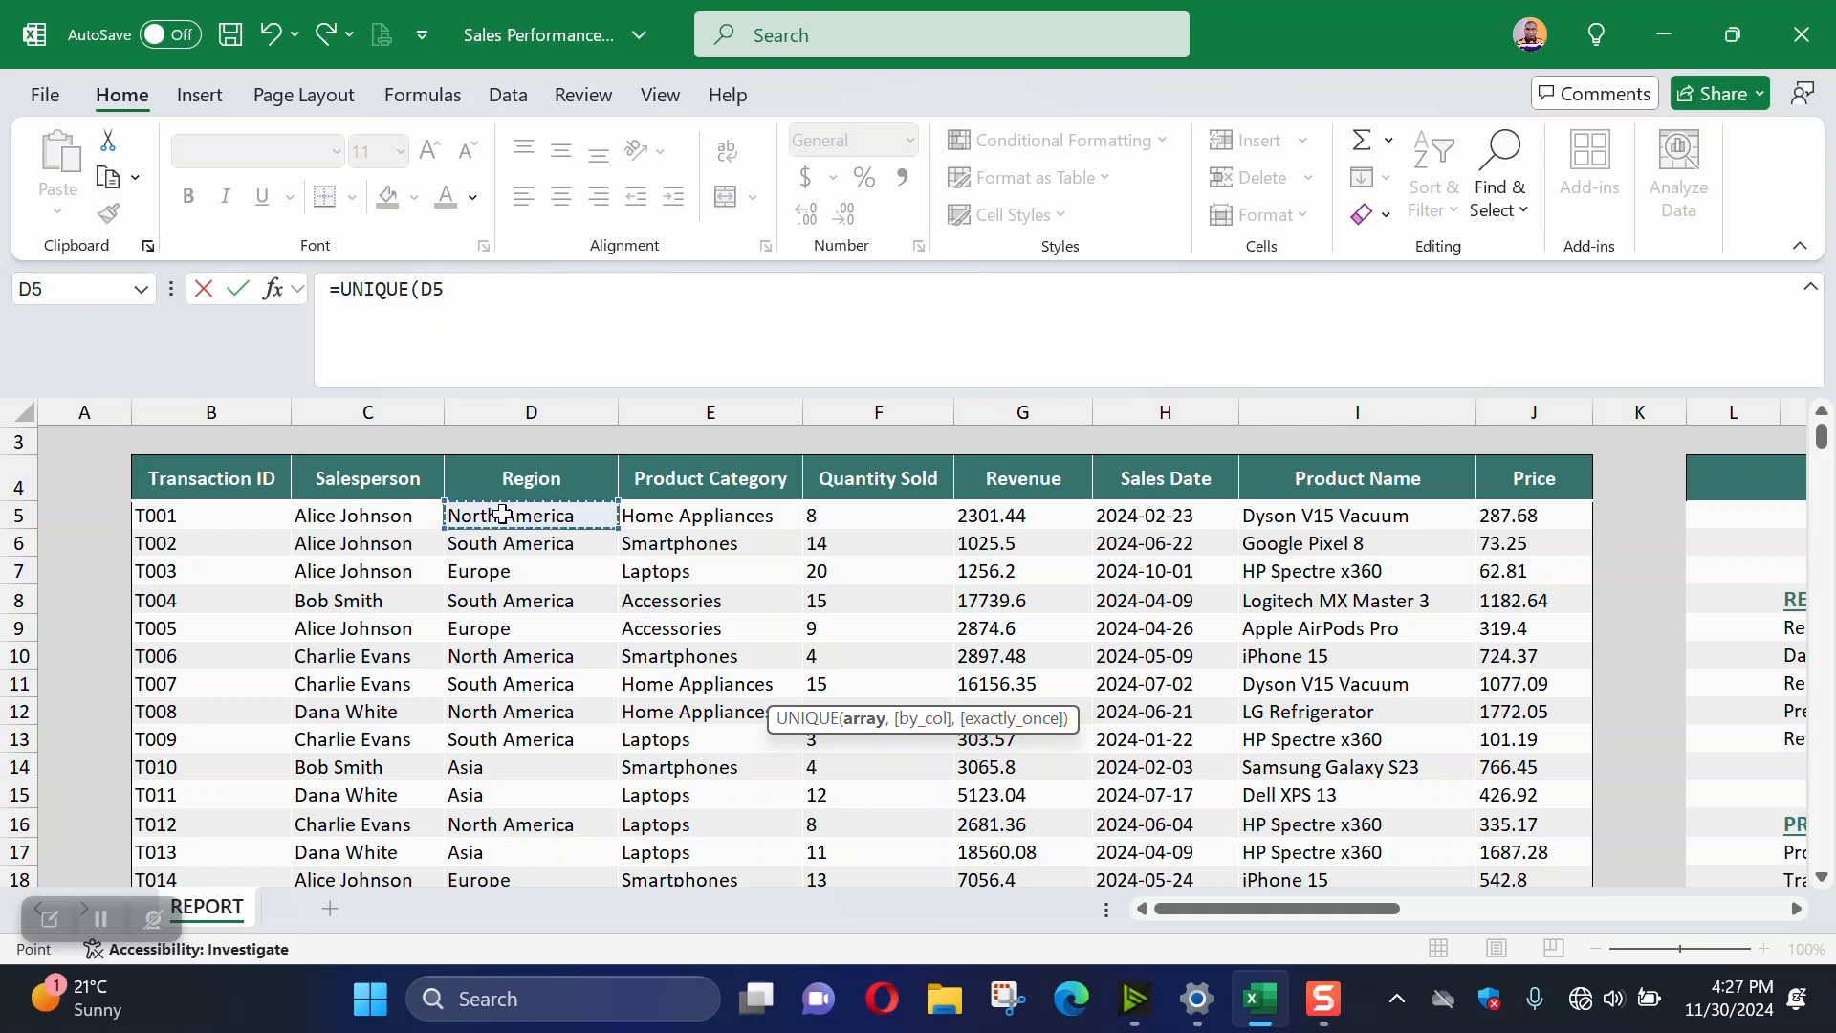
key(ctrl+shift+Down)
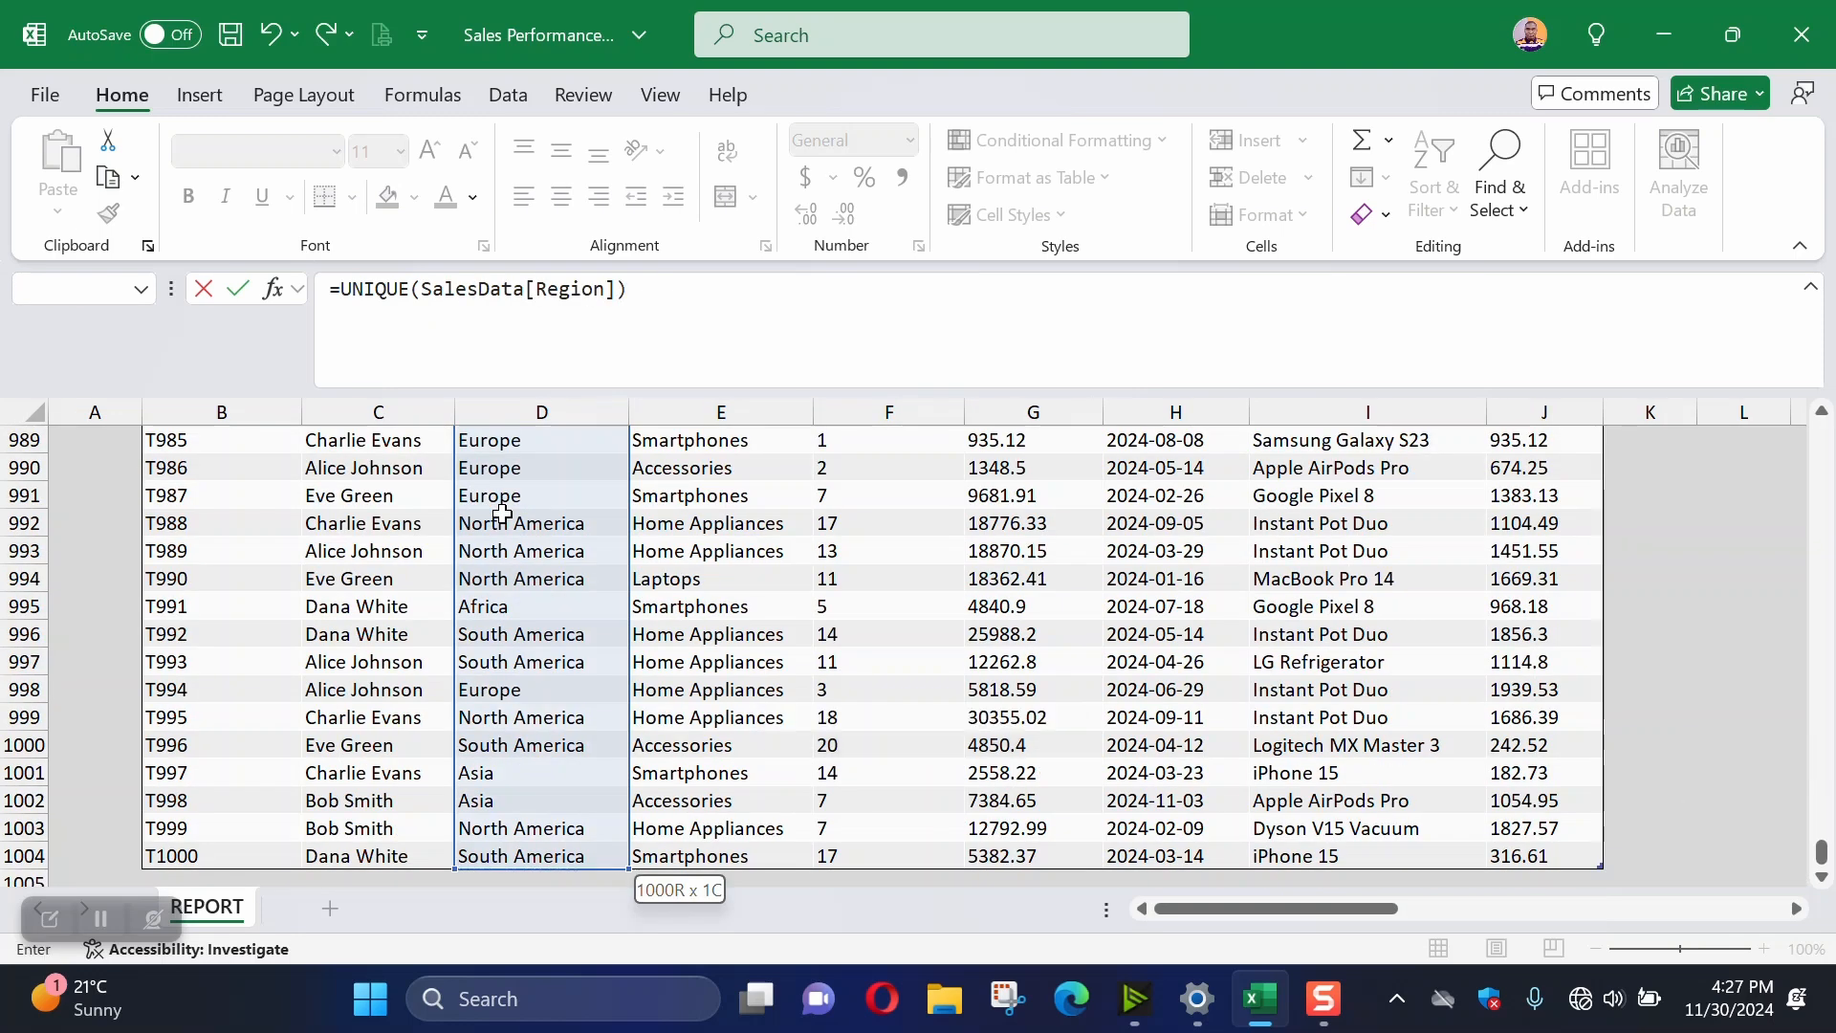
key(Return)
List the unique product categories in AE44 with a UNIQUE formula on the SalesData Product Category column
scroll(1694, 628, up, 3)
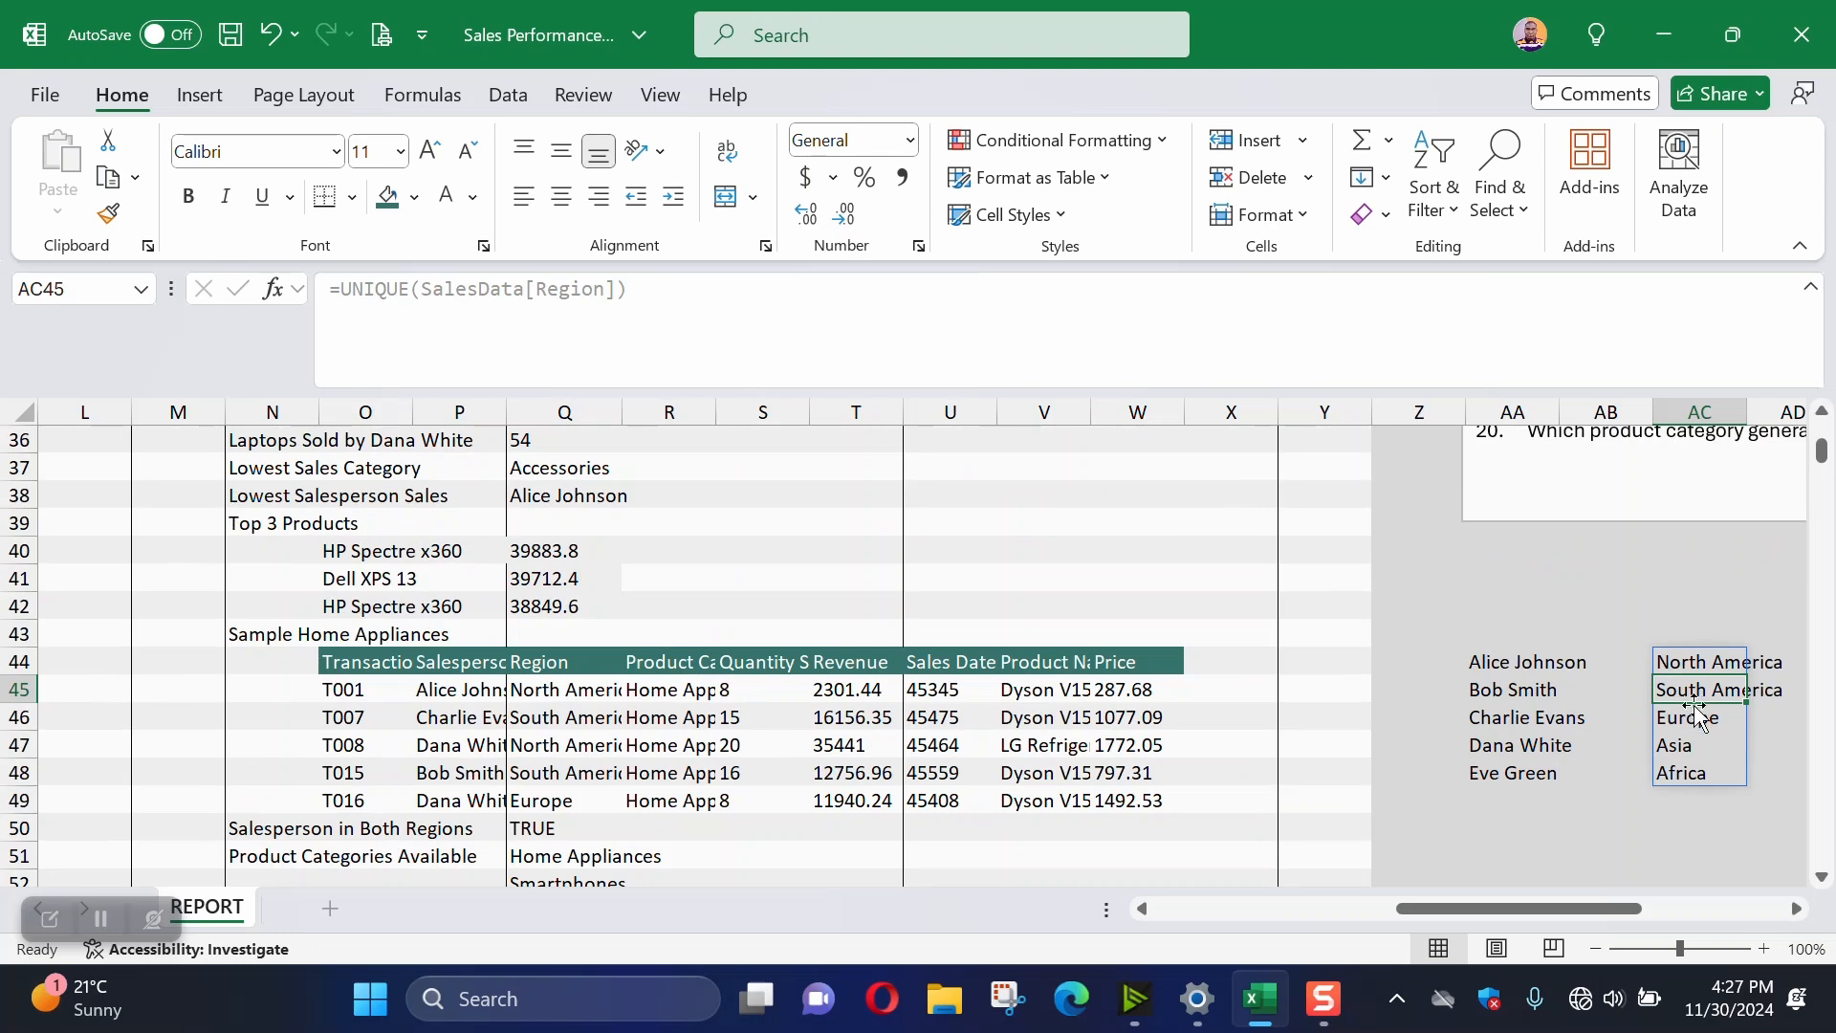
drag(1619, 901, 1686, 901)
click(1428, 658)
text(=un)
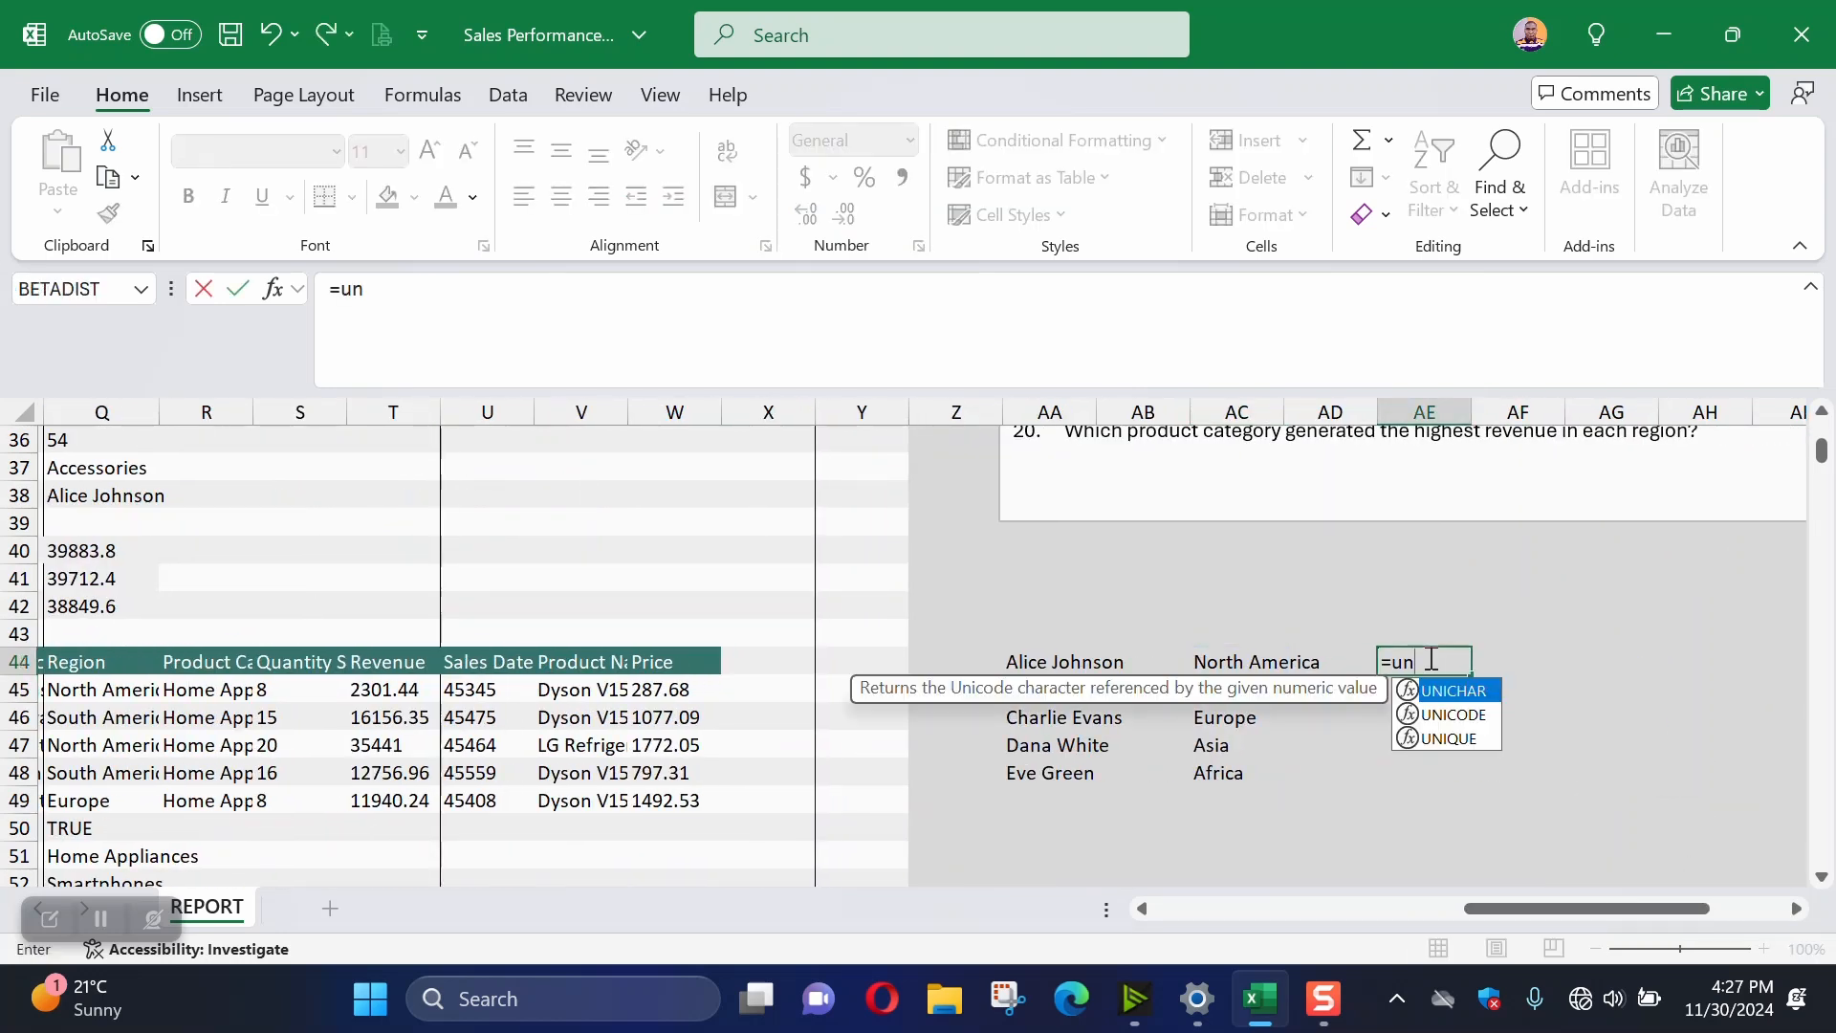
text(ique)
key(Tab)
drag(1562, 902, 1193, 909)
scroll(686, 650, up, 12)
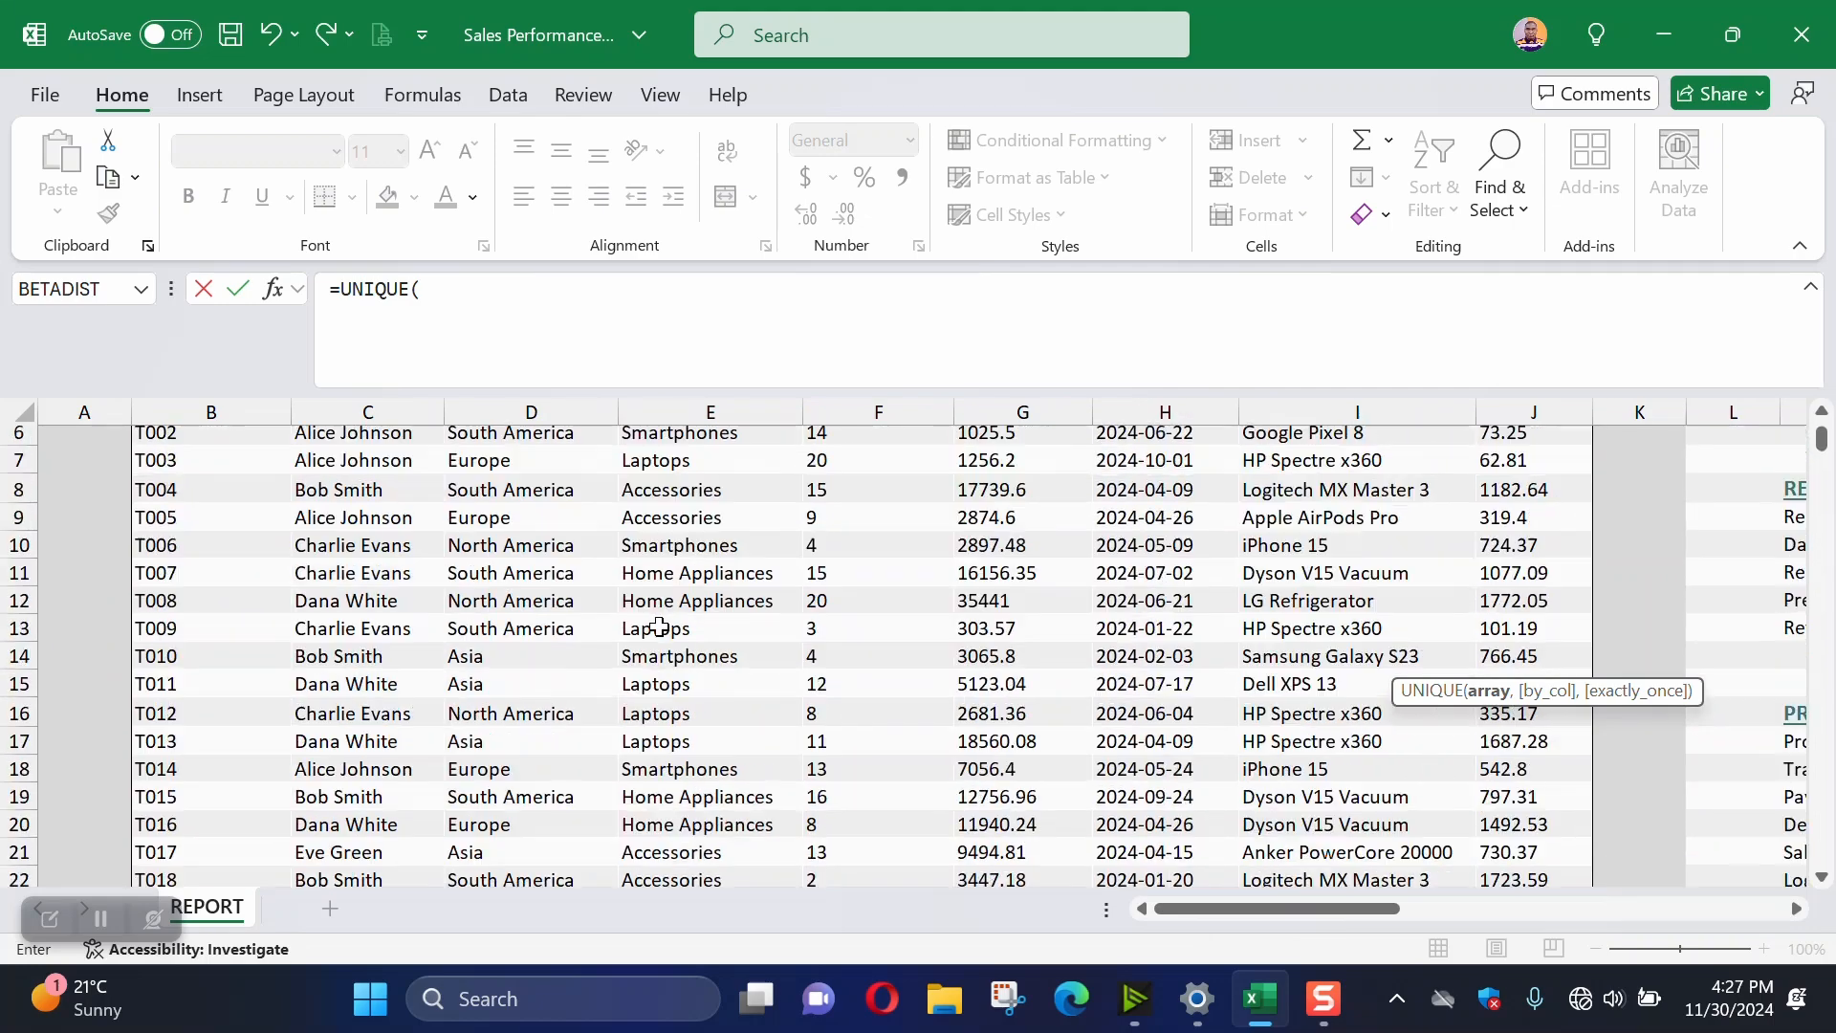
click(705, 568)
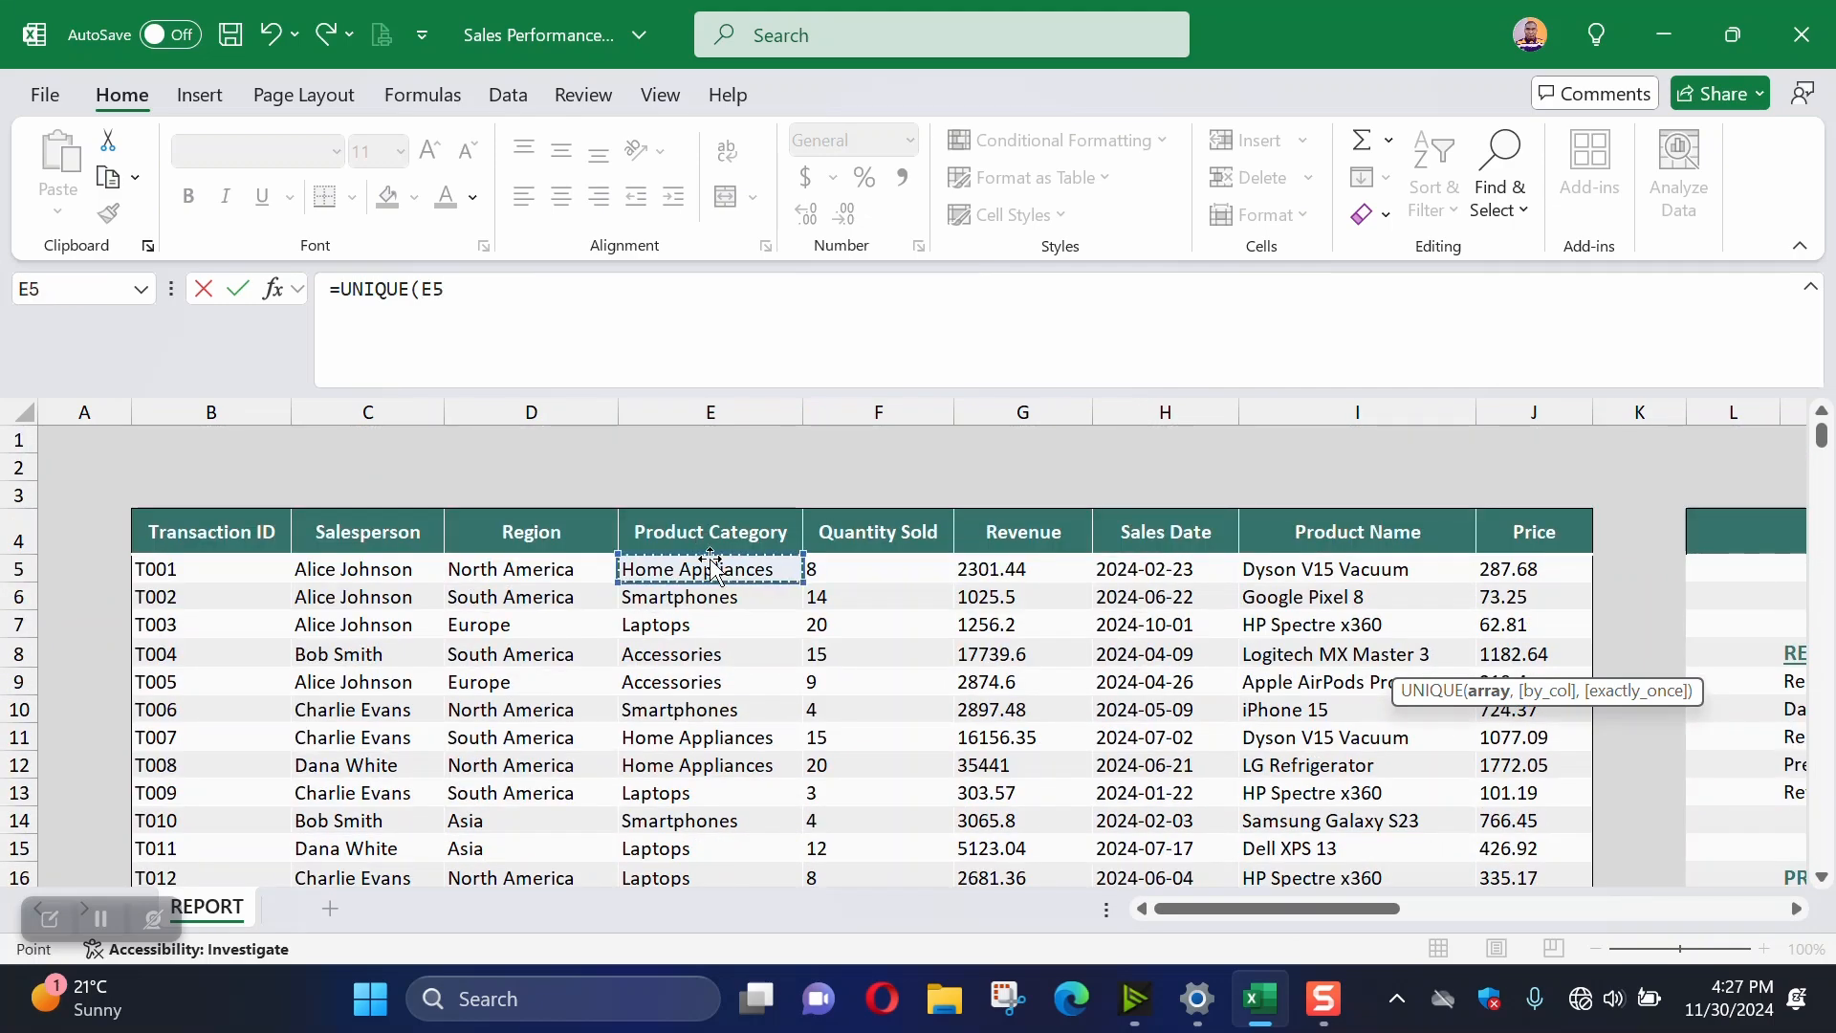
key(ctrl+shift+Down)
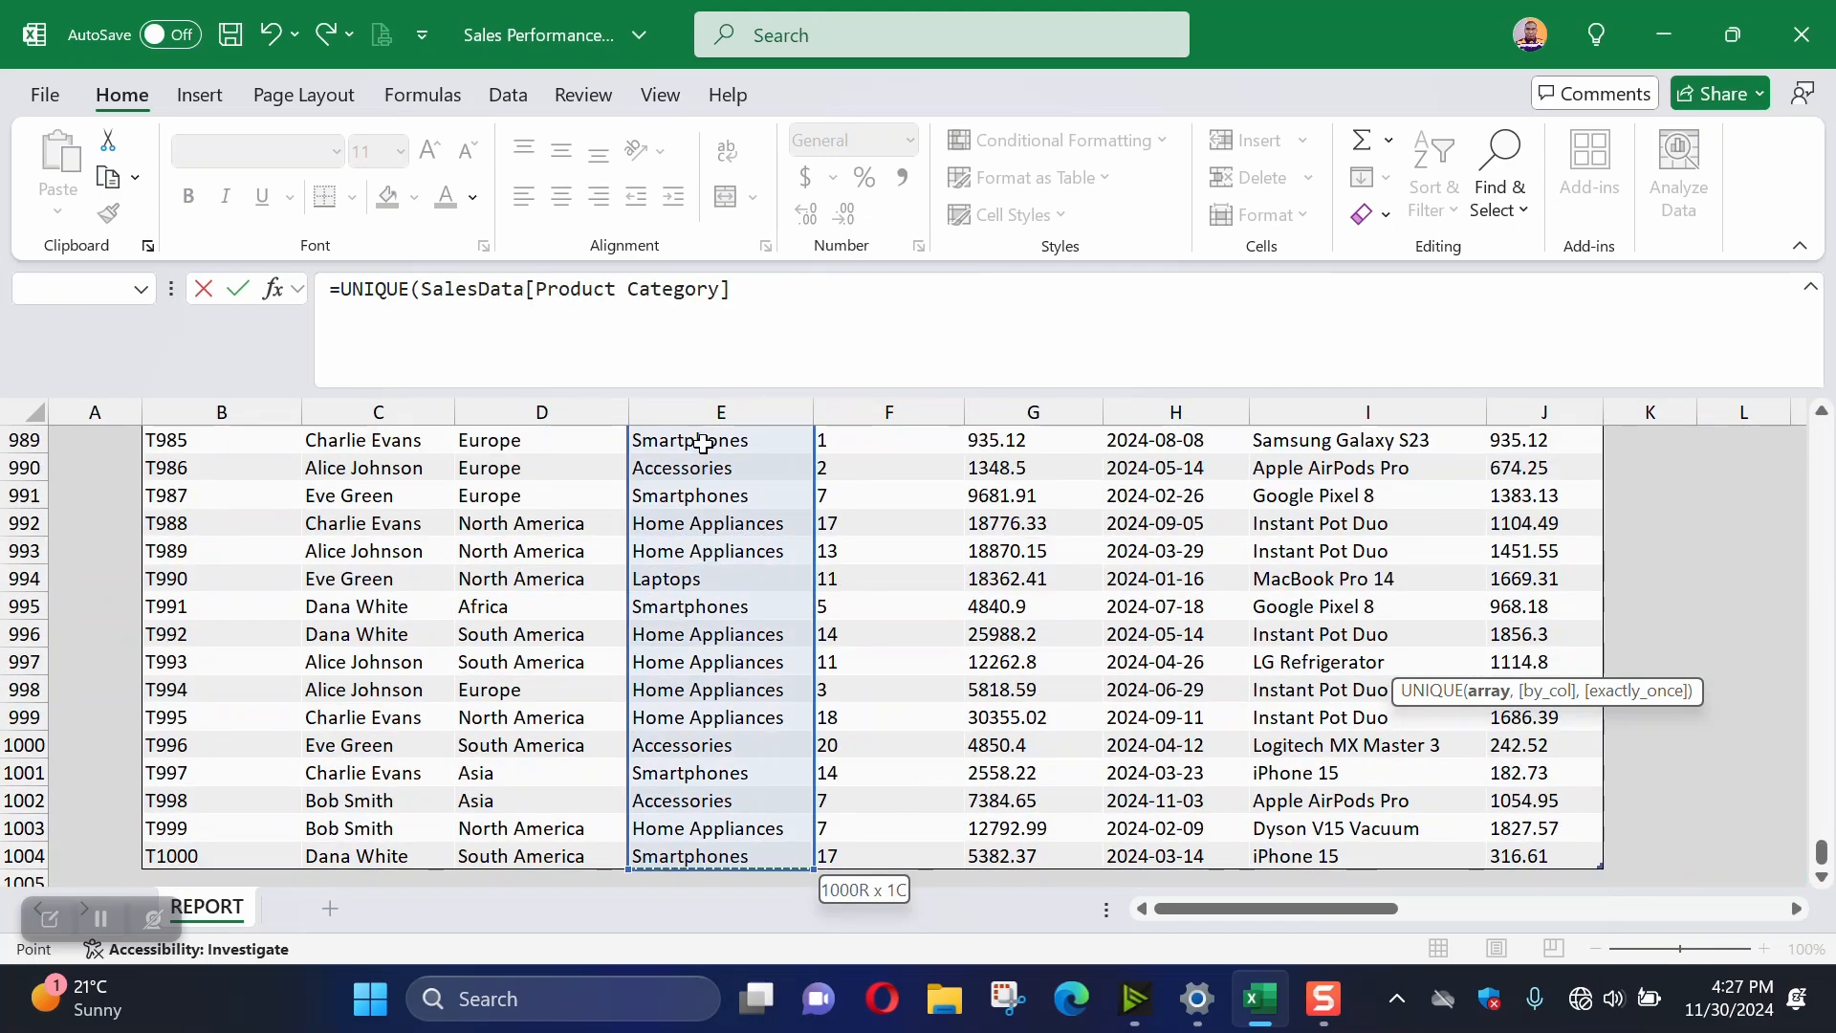
key(Return)
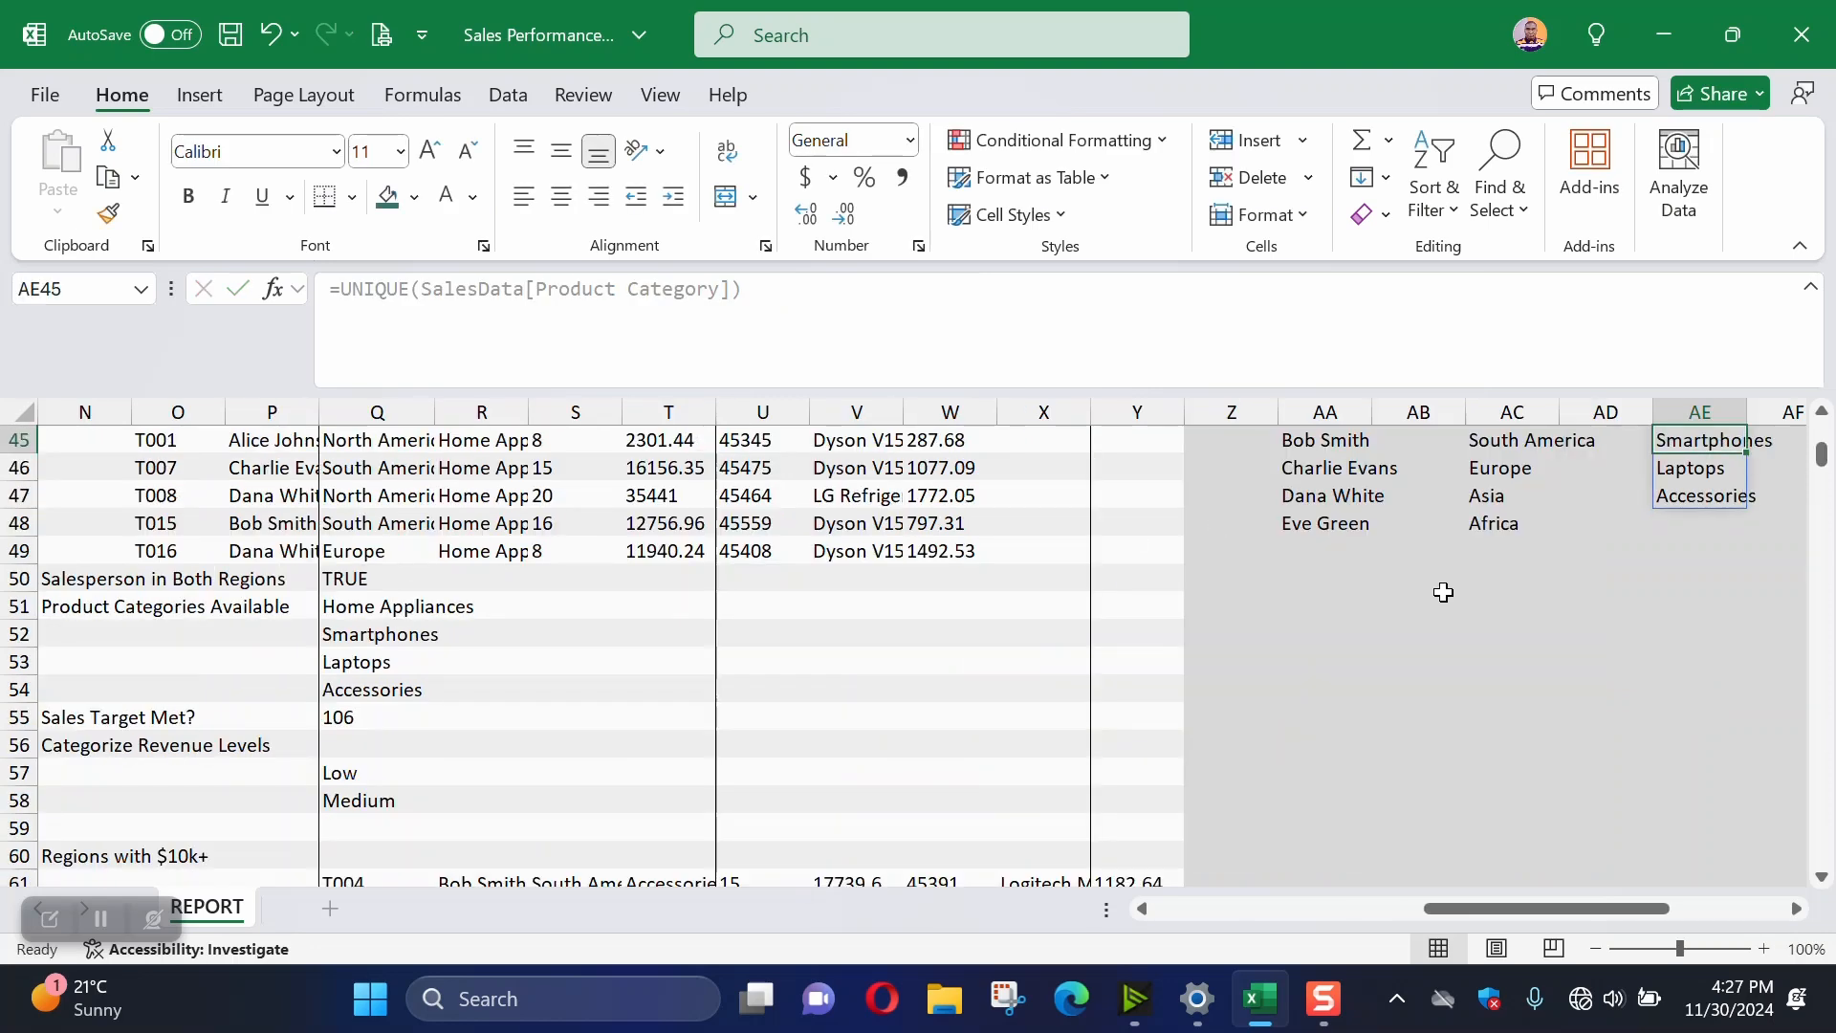
Examine how the unique regions pair with the product categories in the two helper lists, with question 20 in view
scroll(1530, 631, up, 2)
drag(1592, 914, 1684, 910)
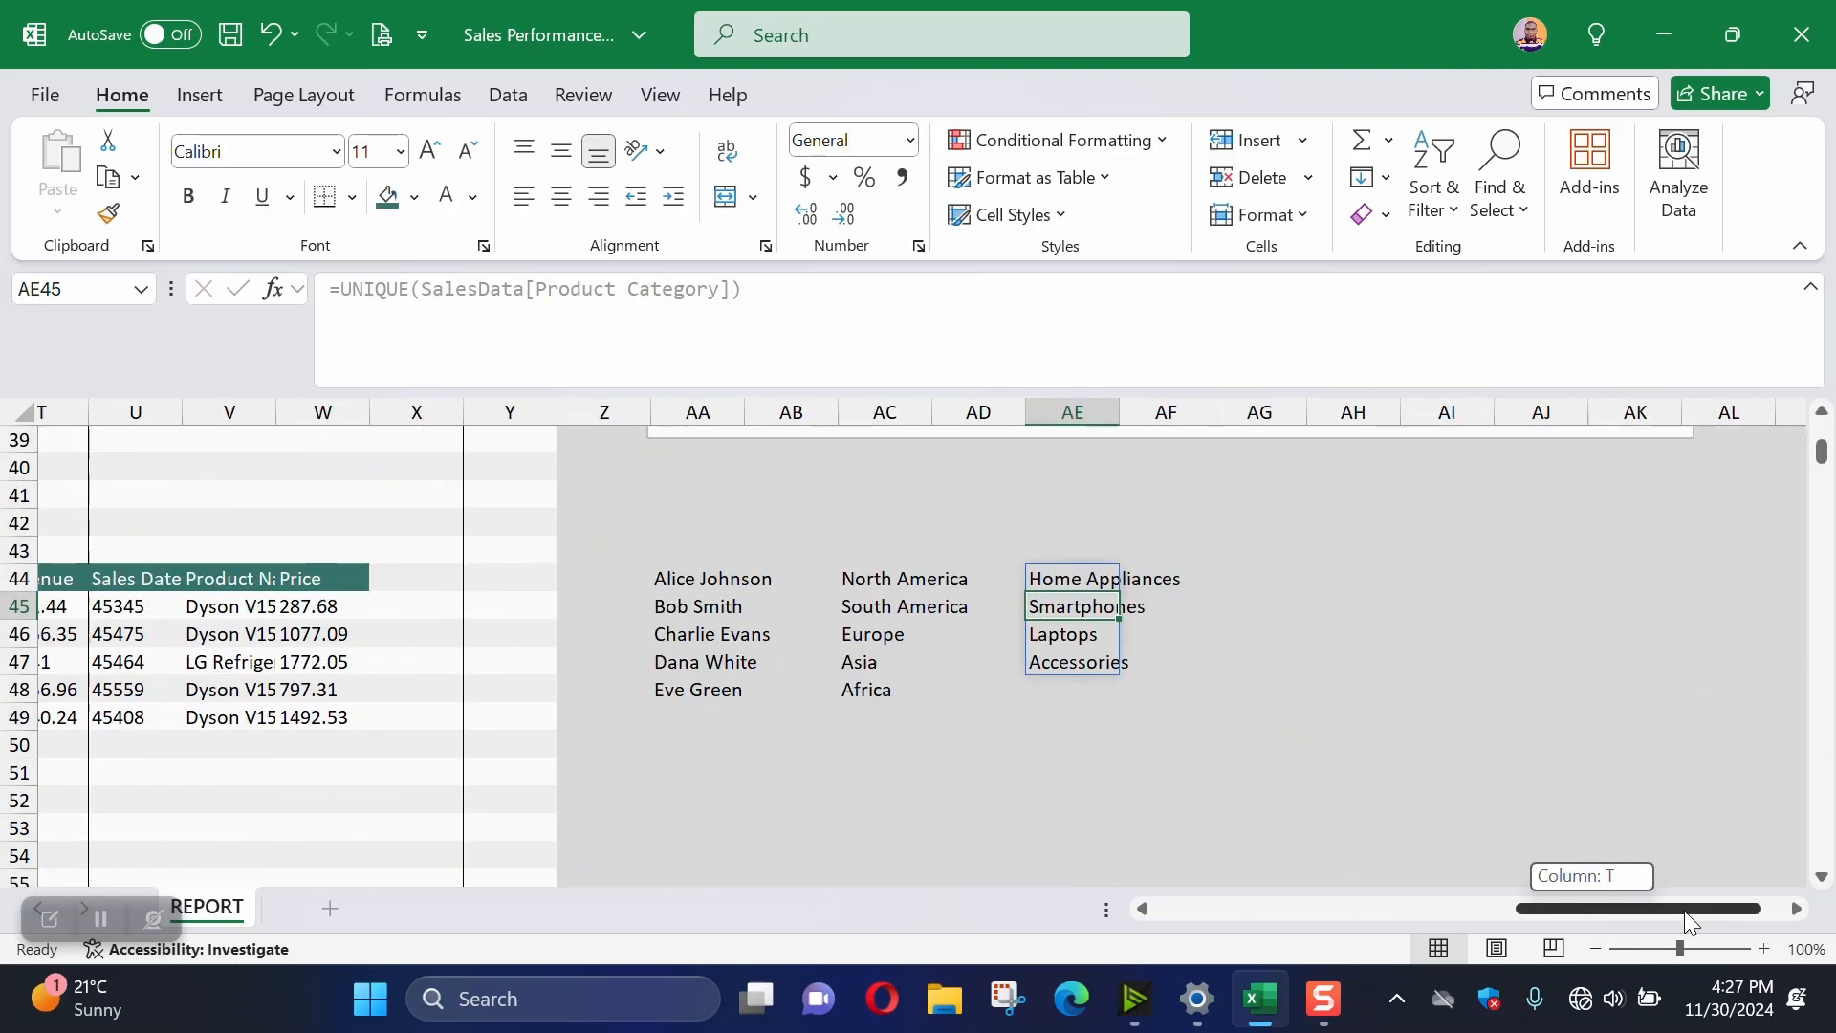
click(884, 689)
scroll(880, 512, up, 2)
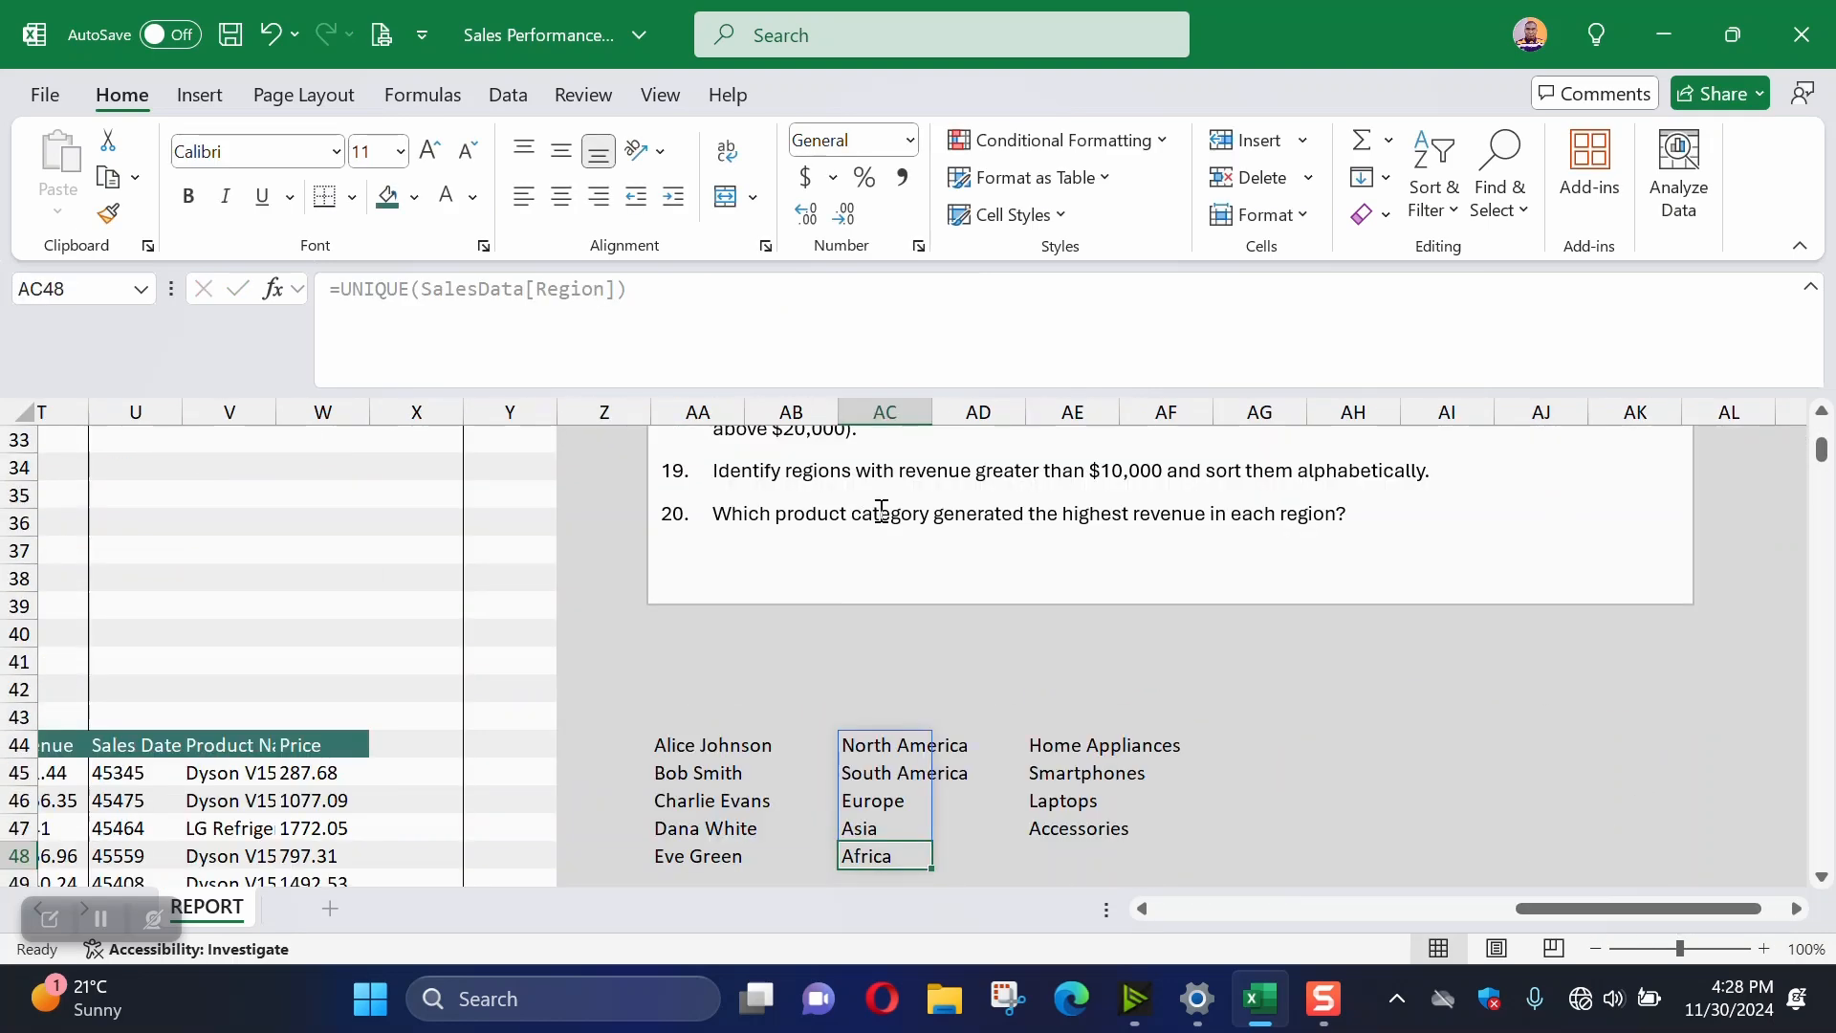
click(1069, 743)
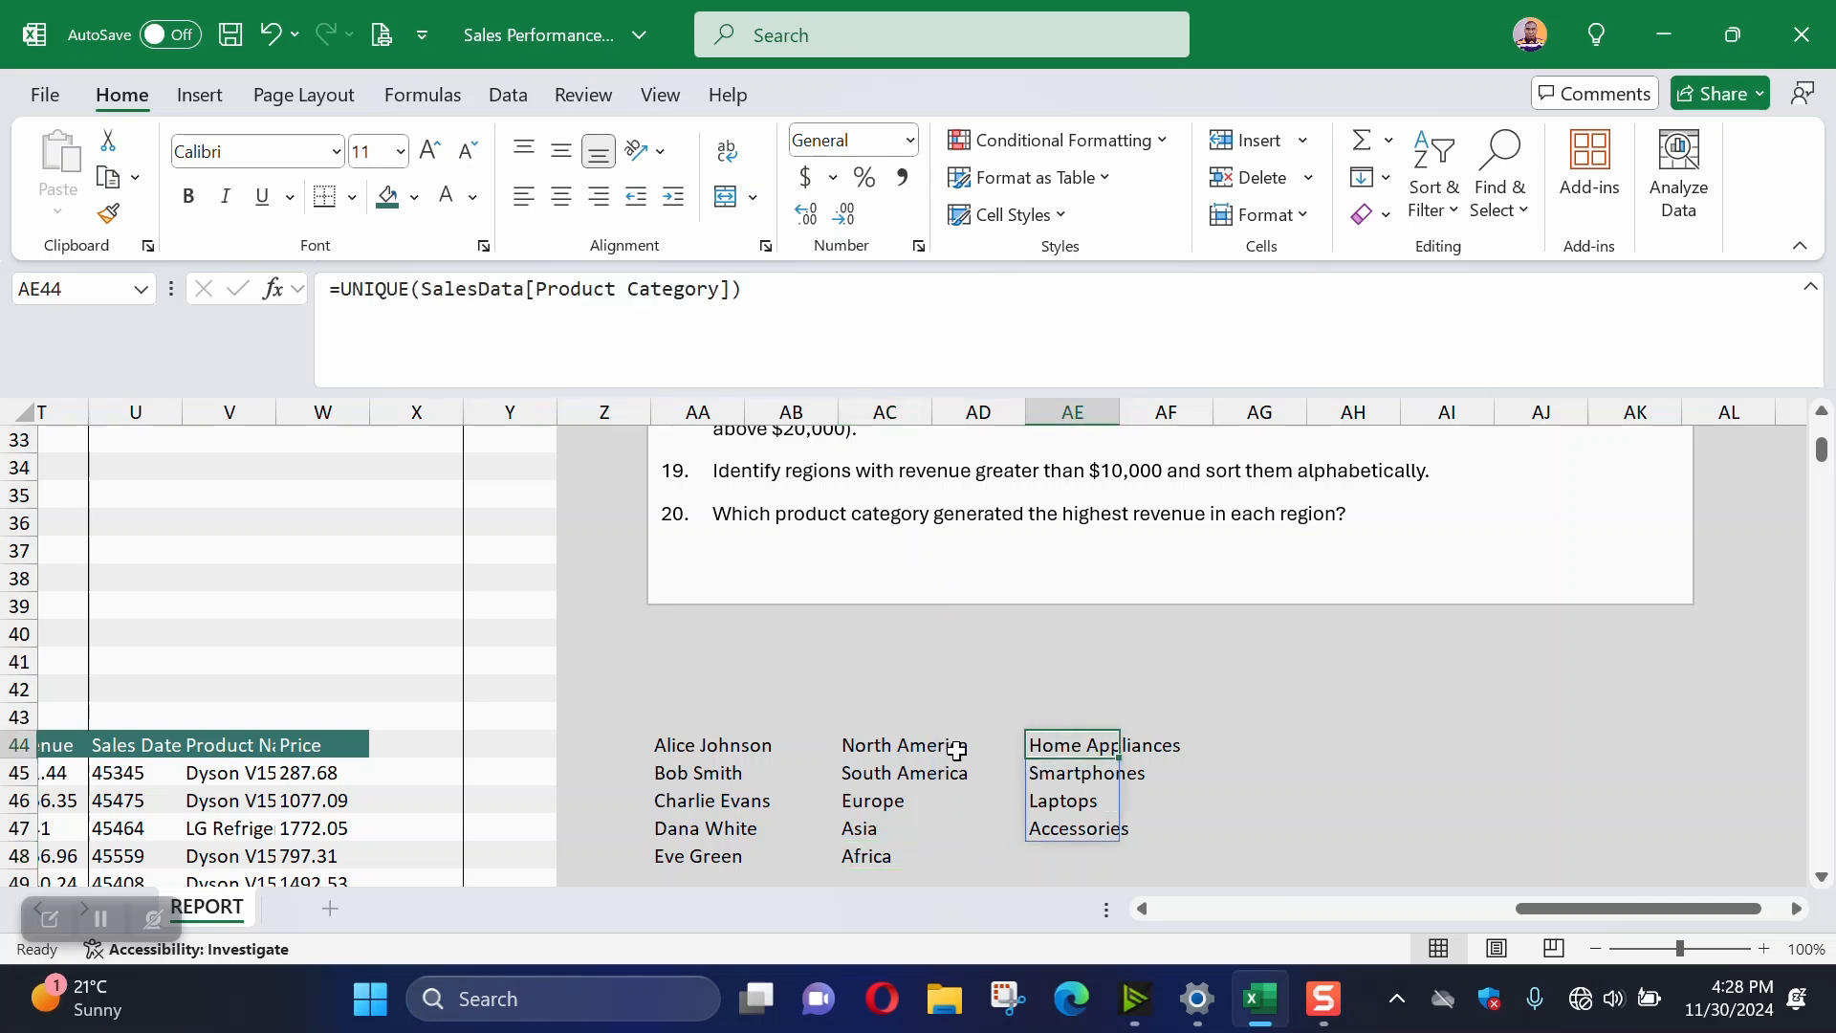
click(884, 748)
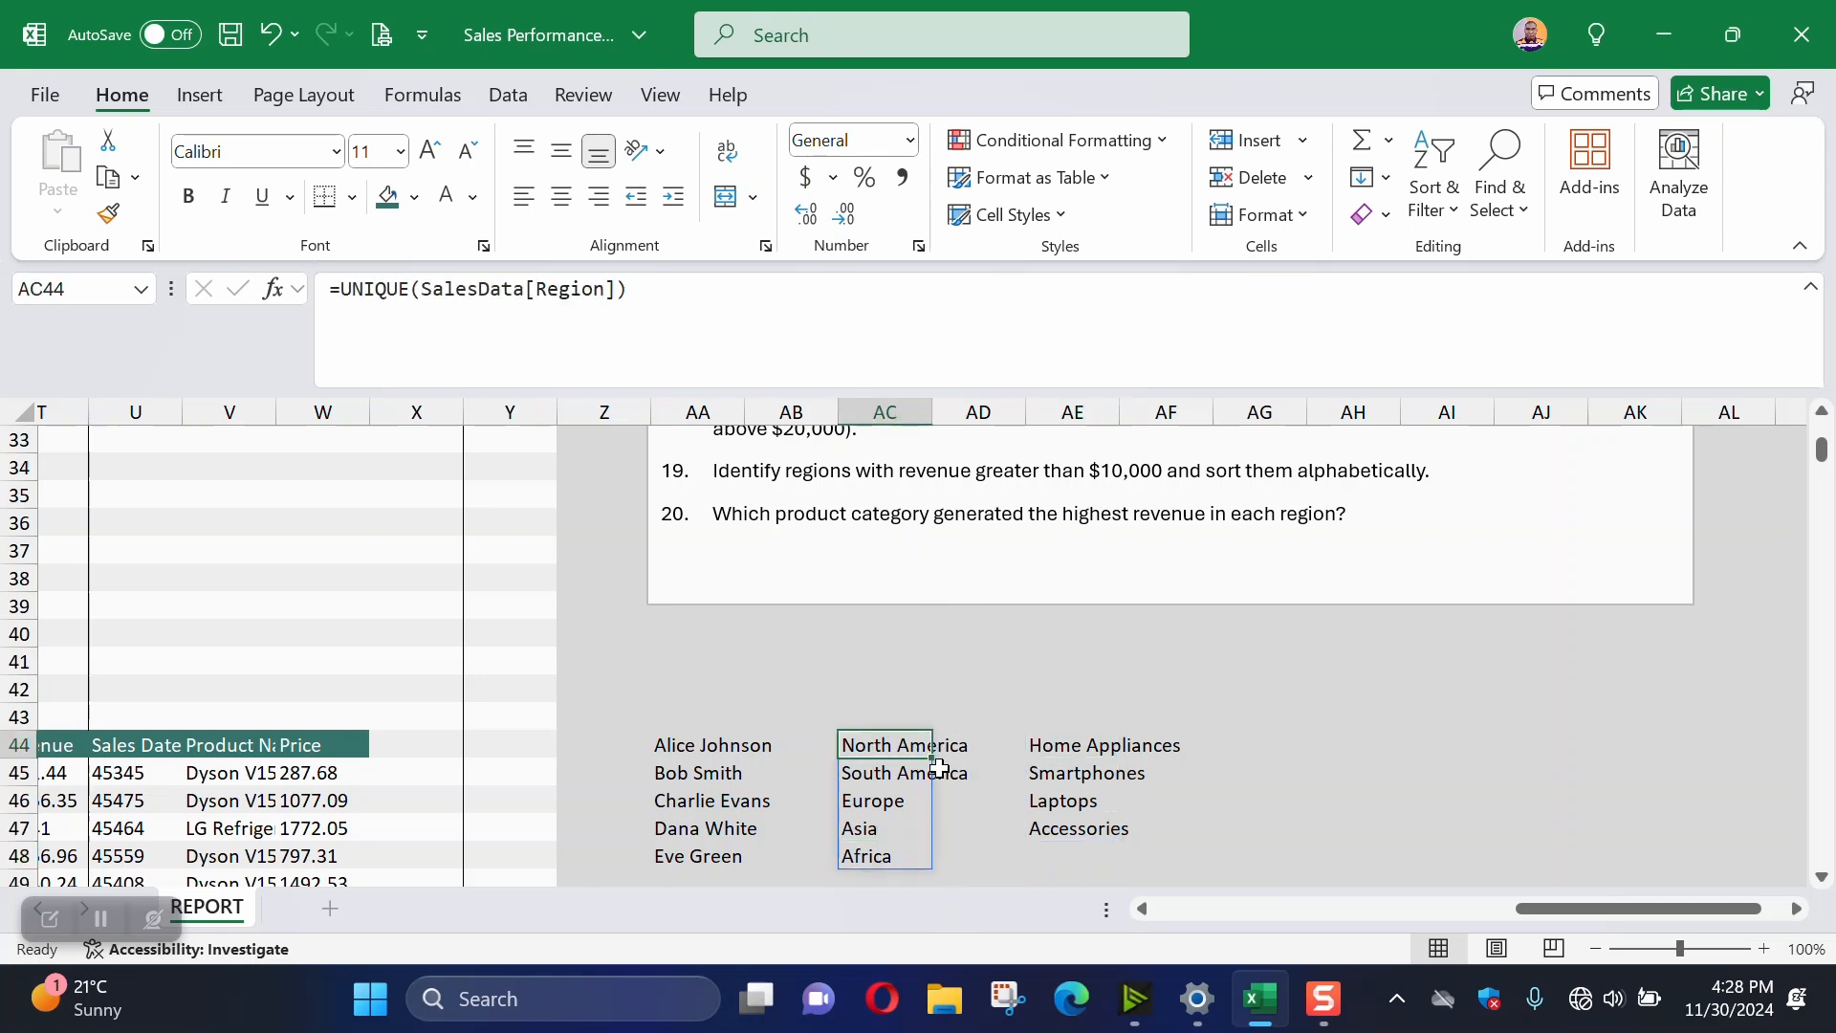
click(1037, 746)
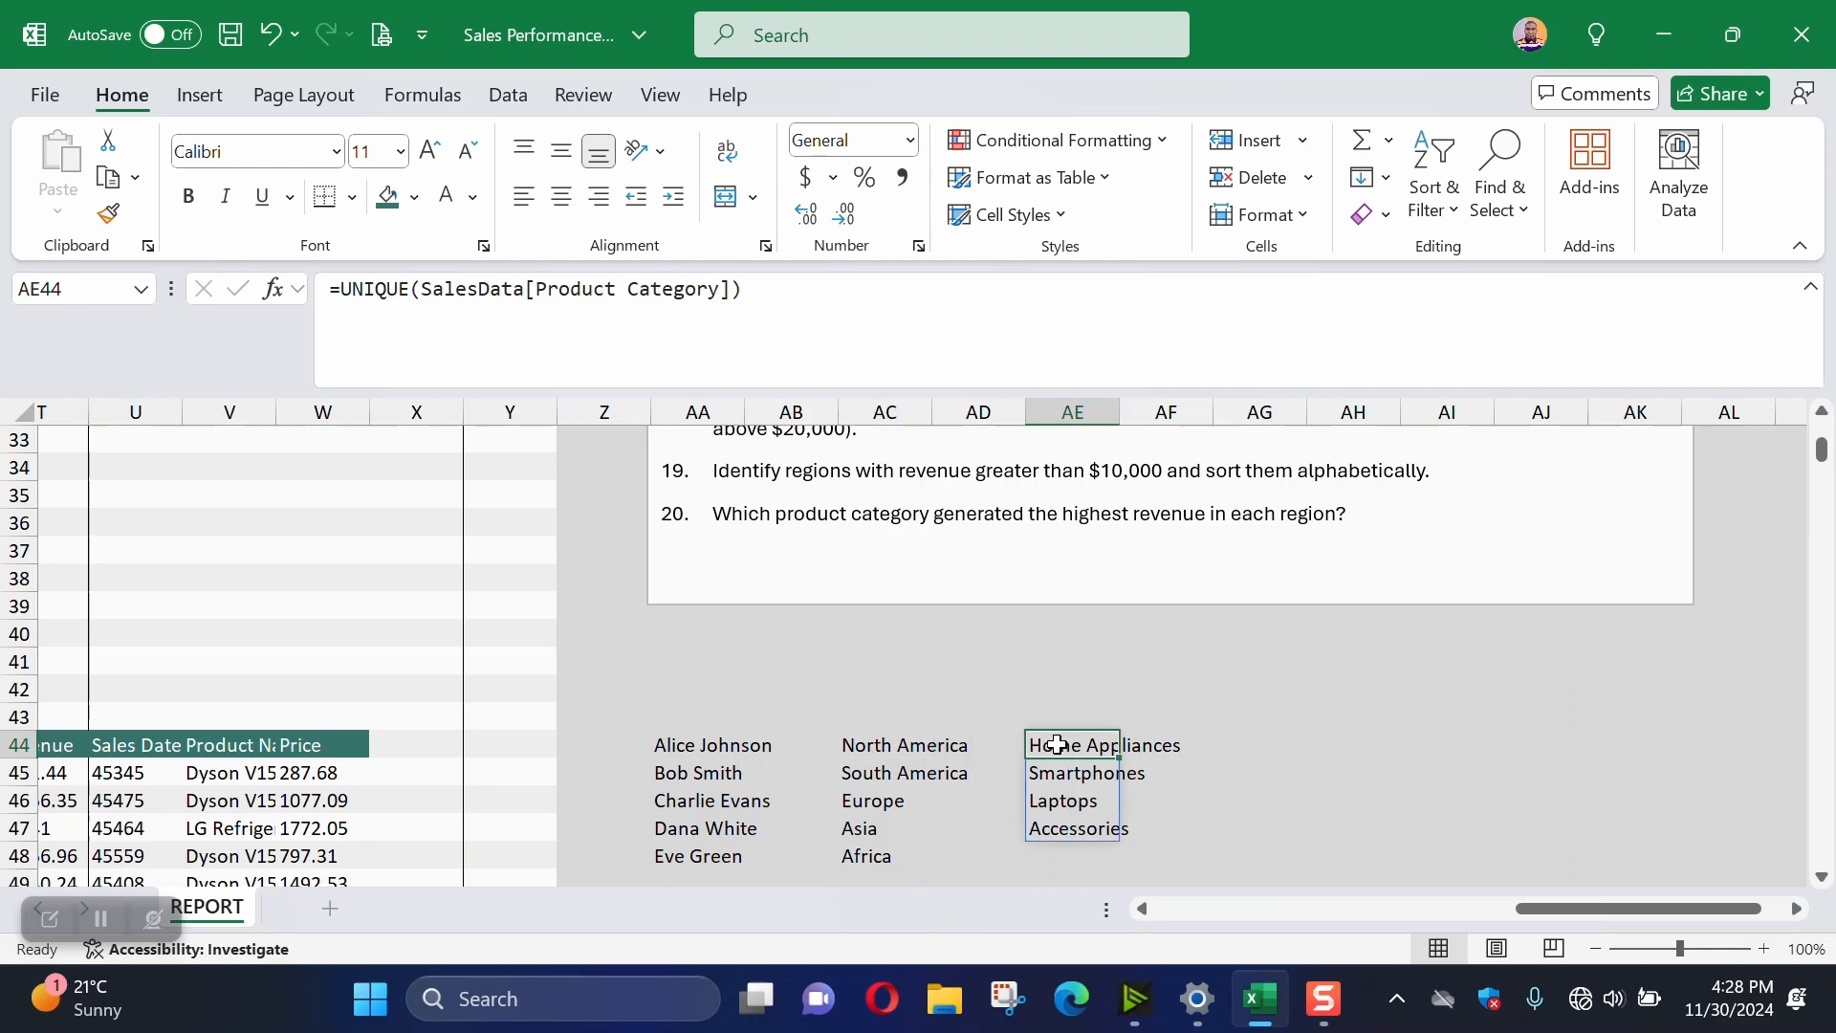
click(868, 771)
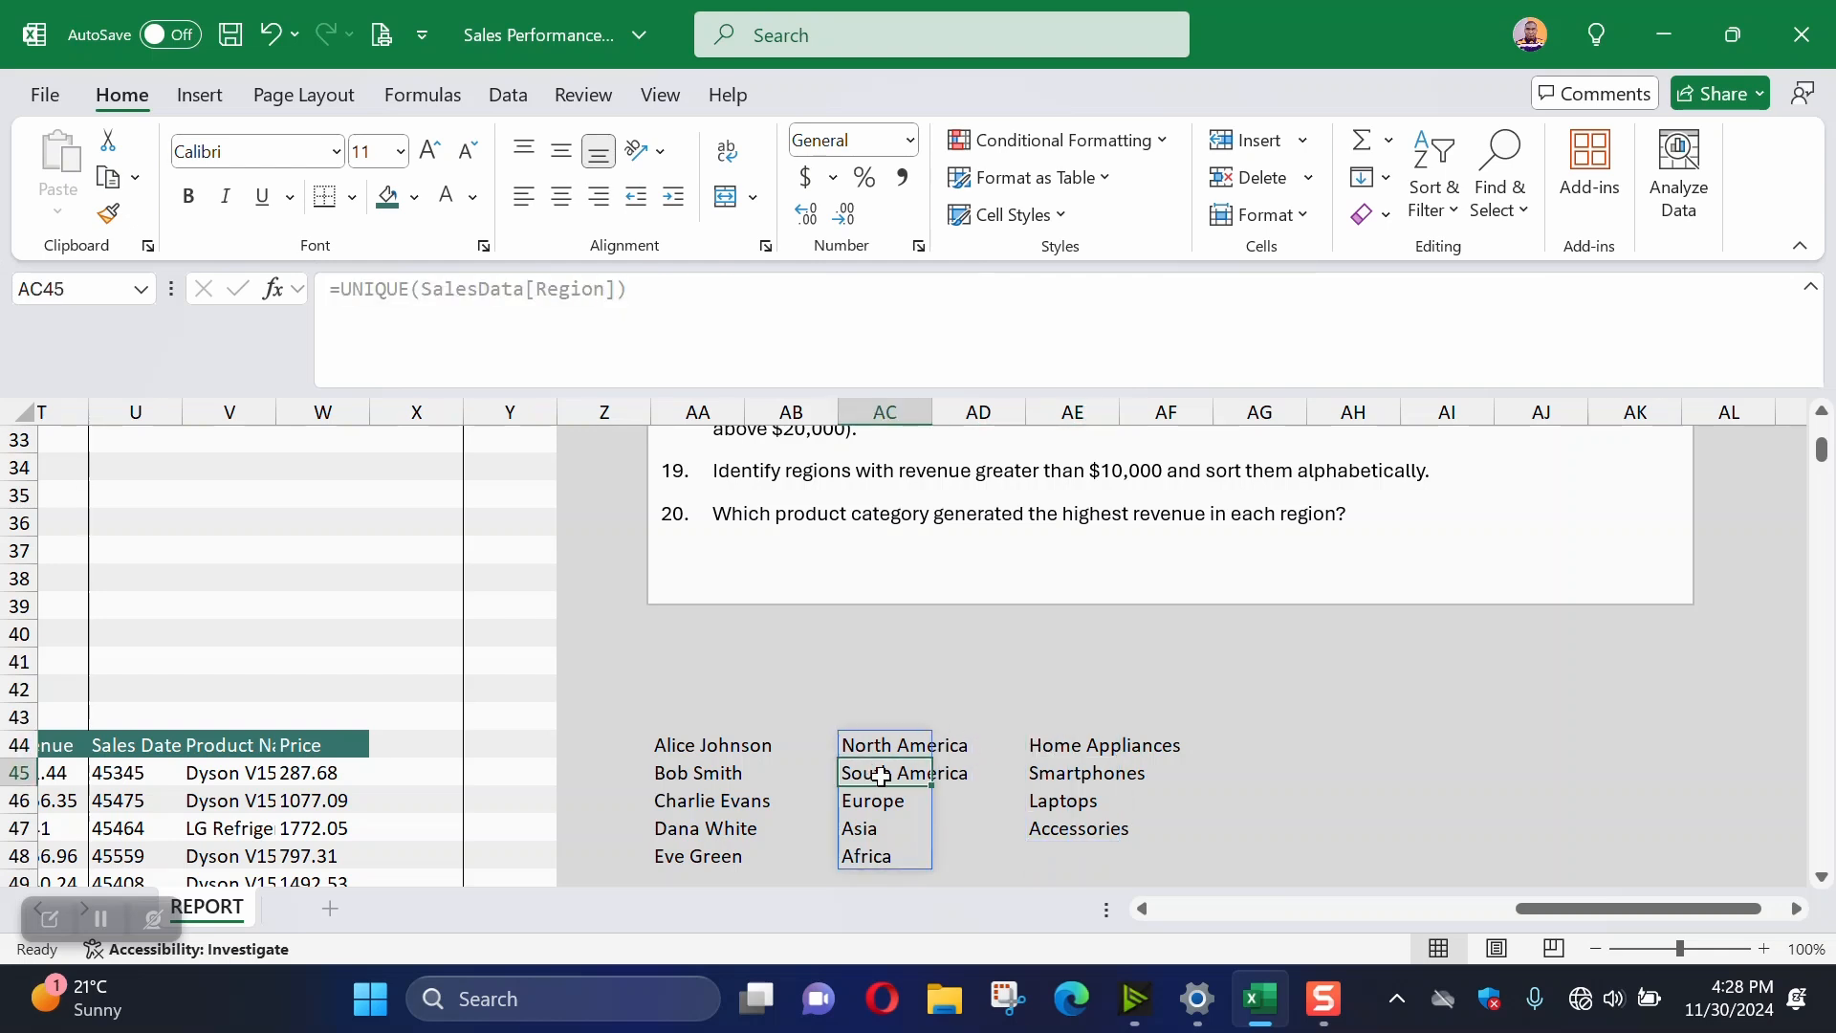
click(1078, 748)
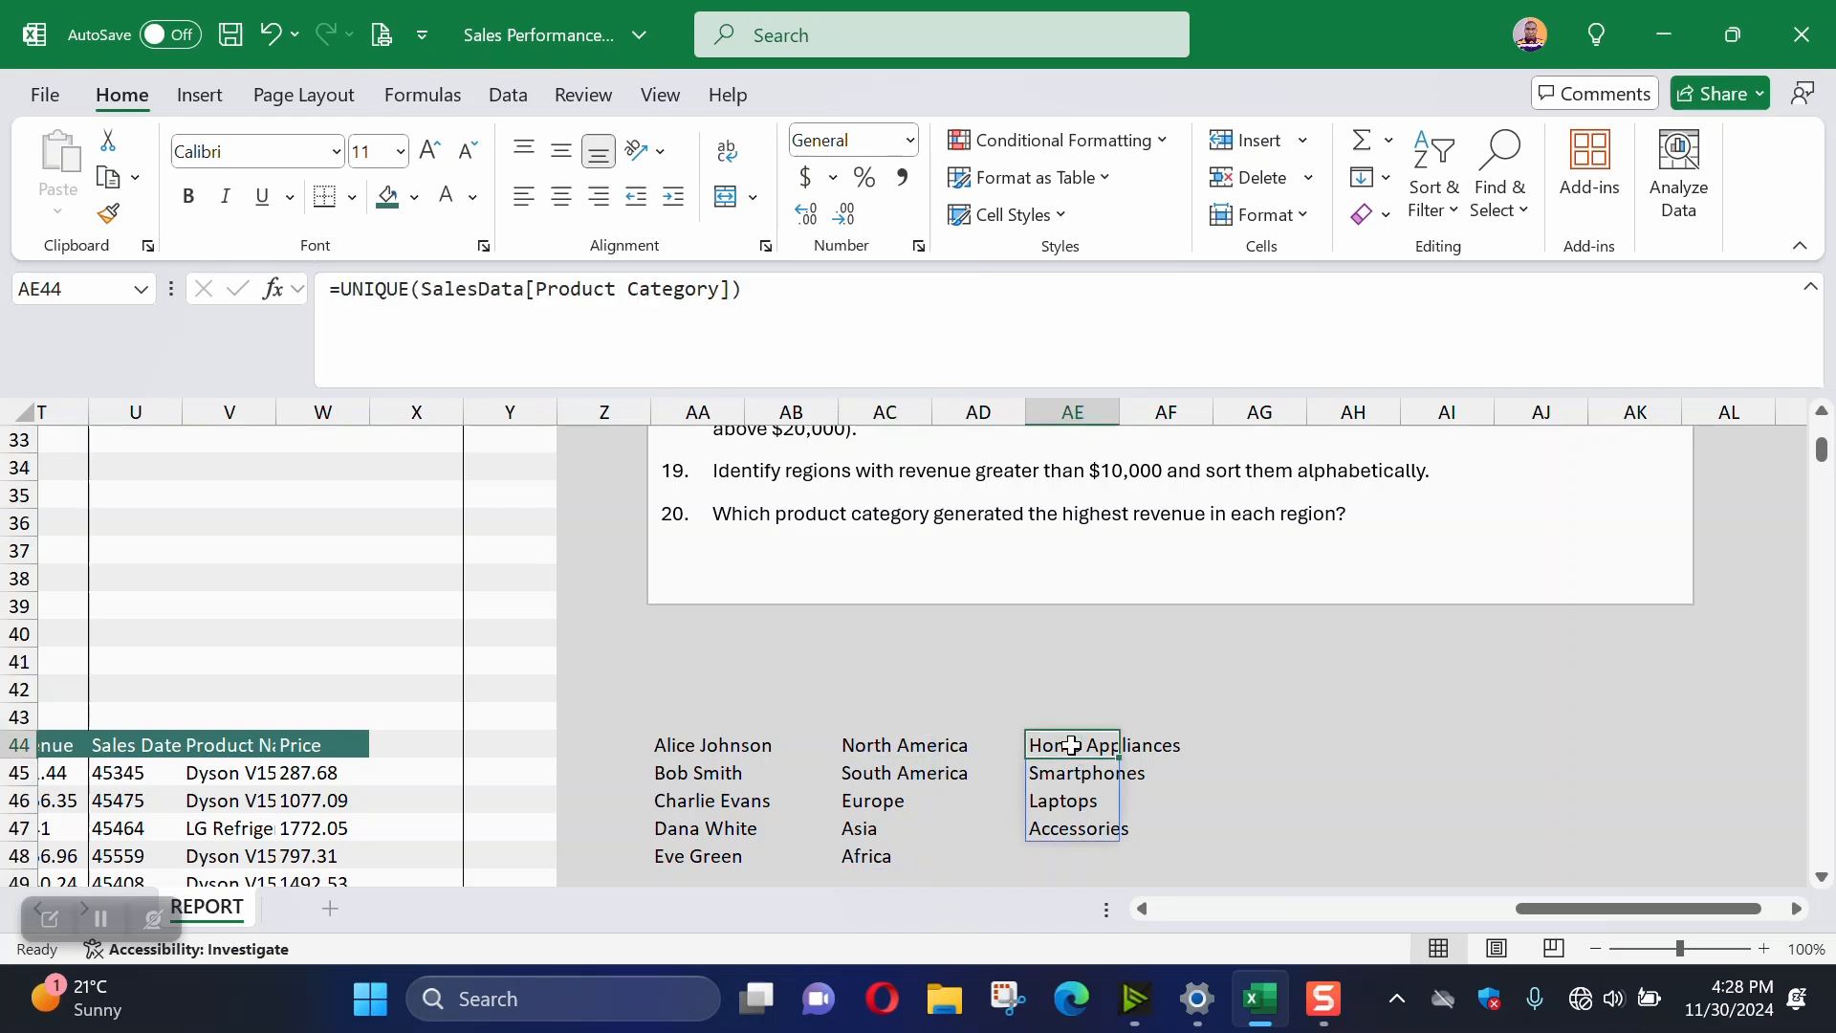
click(870, 798)
click(1056, 749)
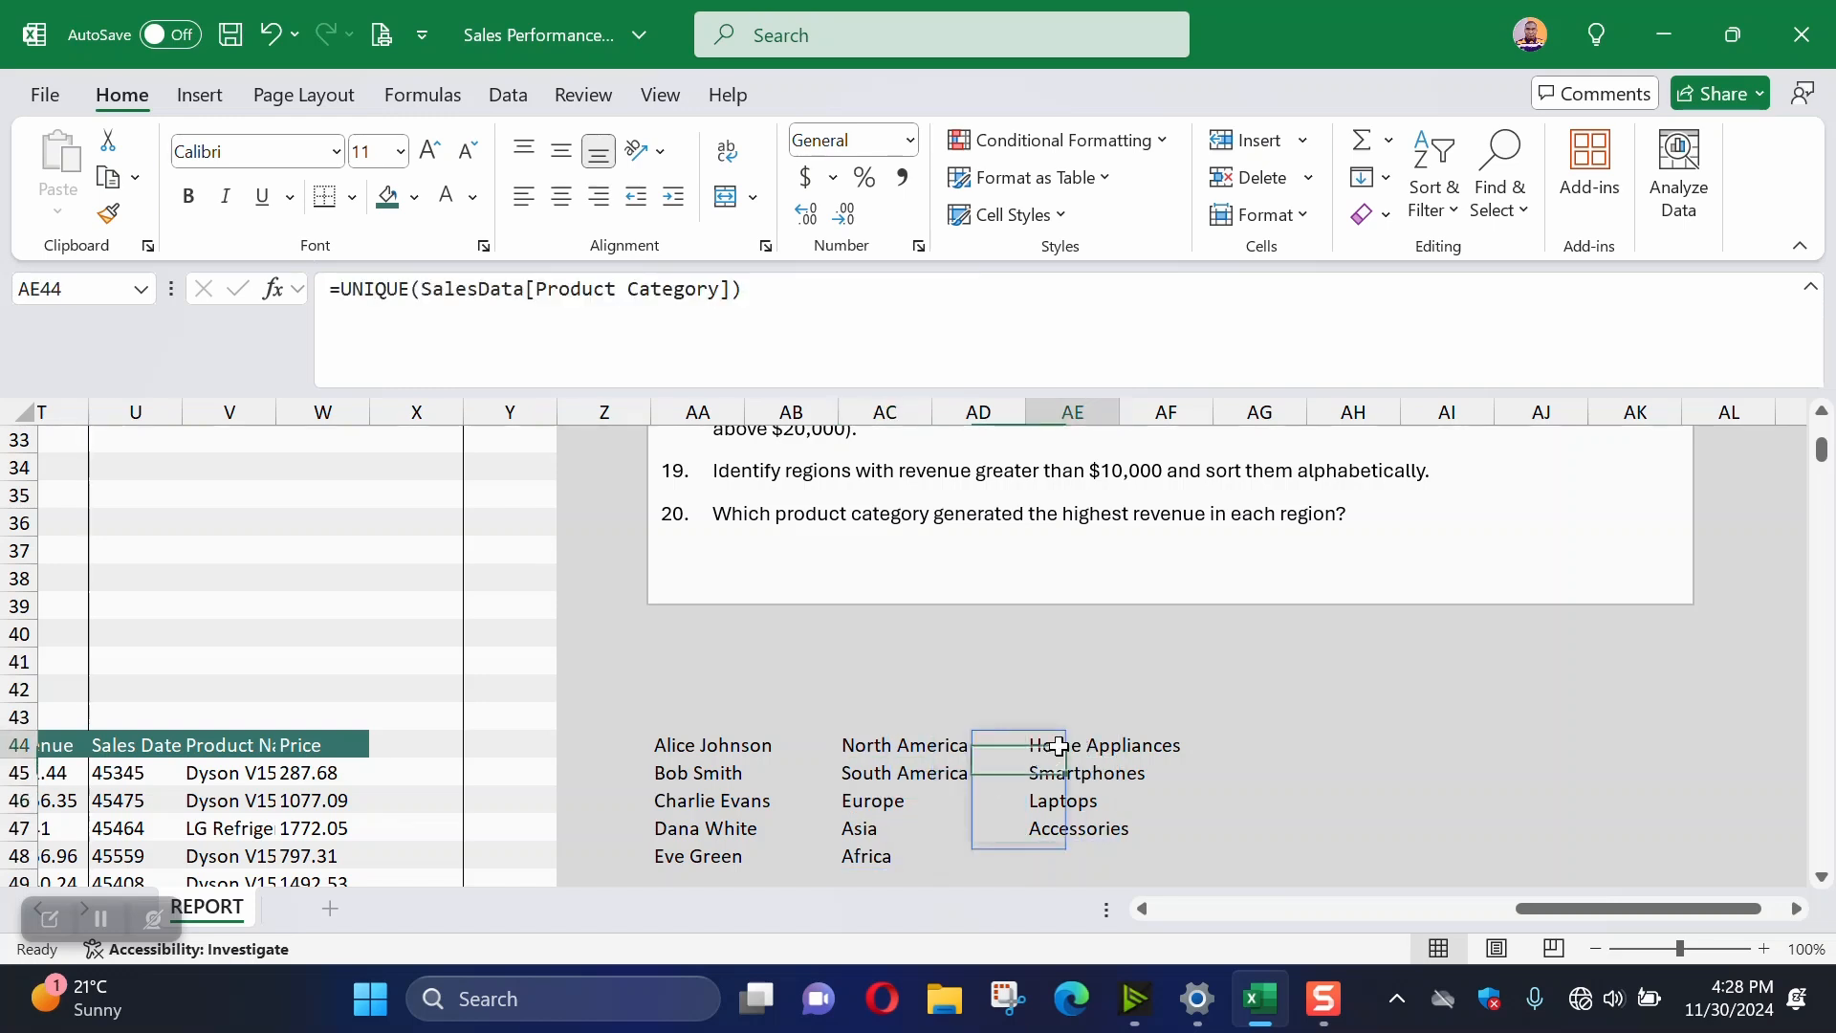
click(872, 828)
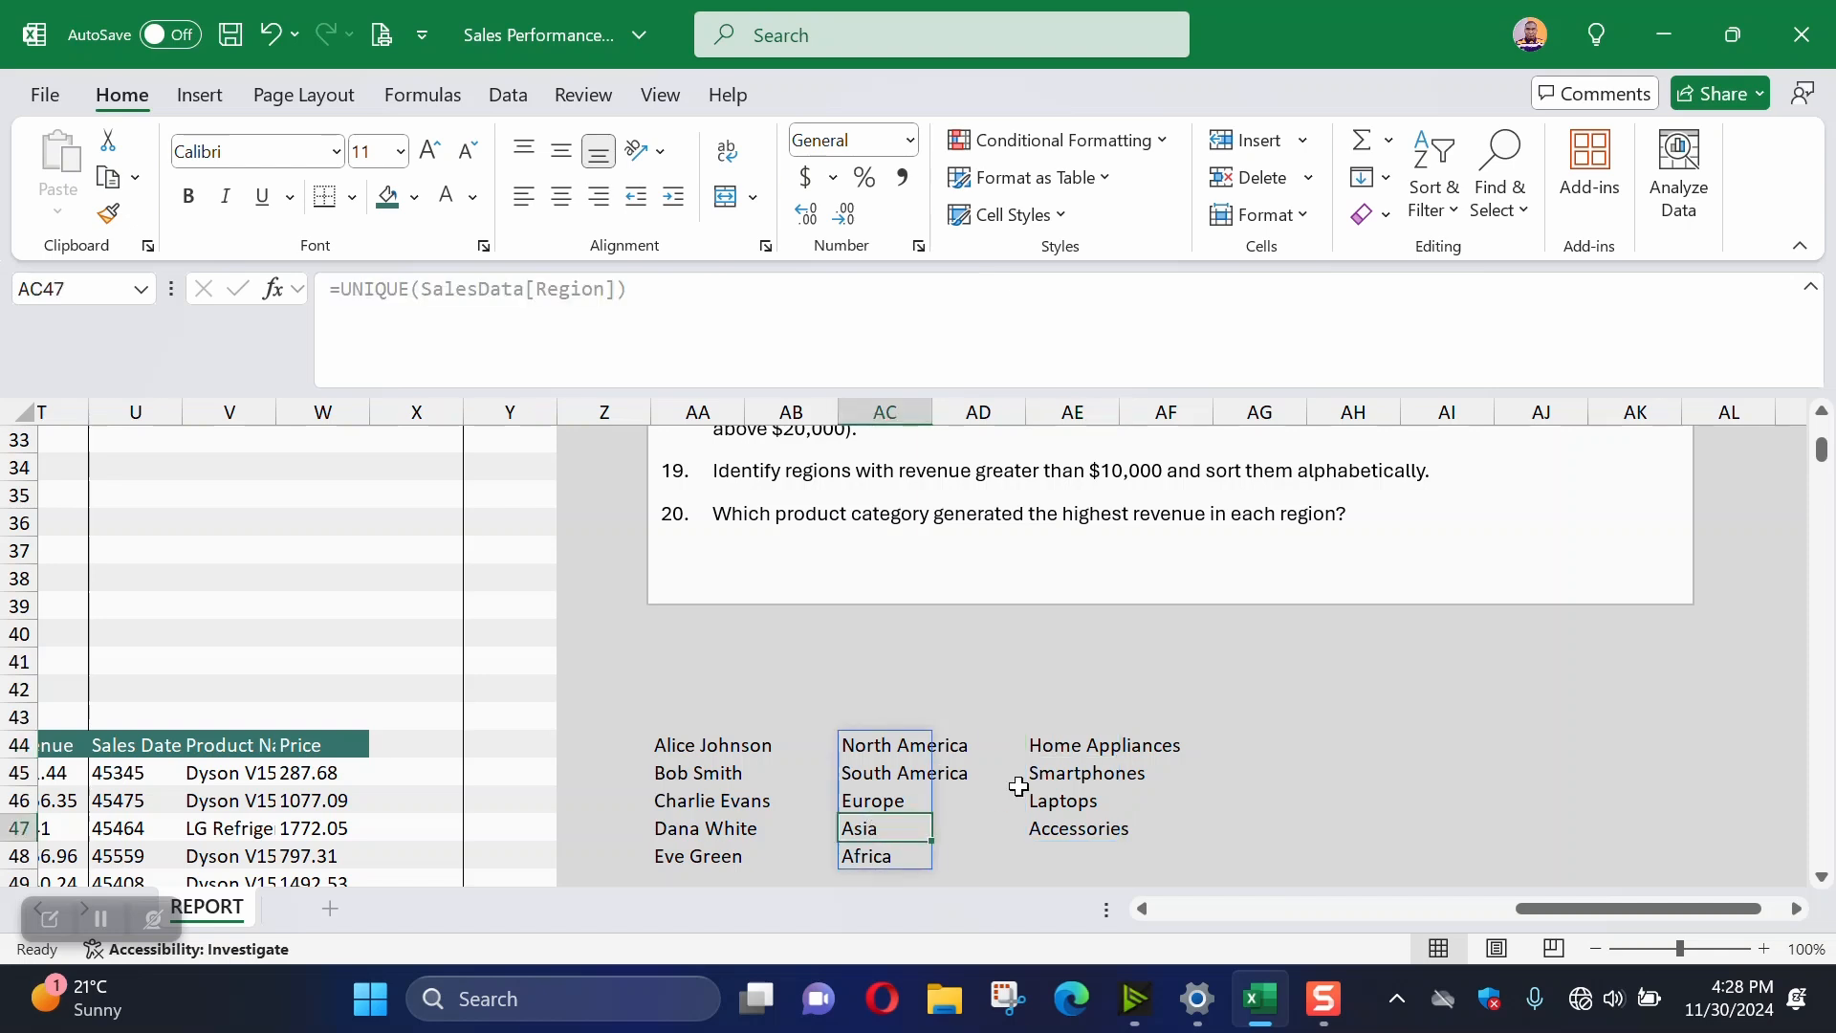
click(1069, 746)
click(887, 859)
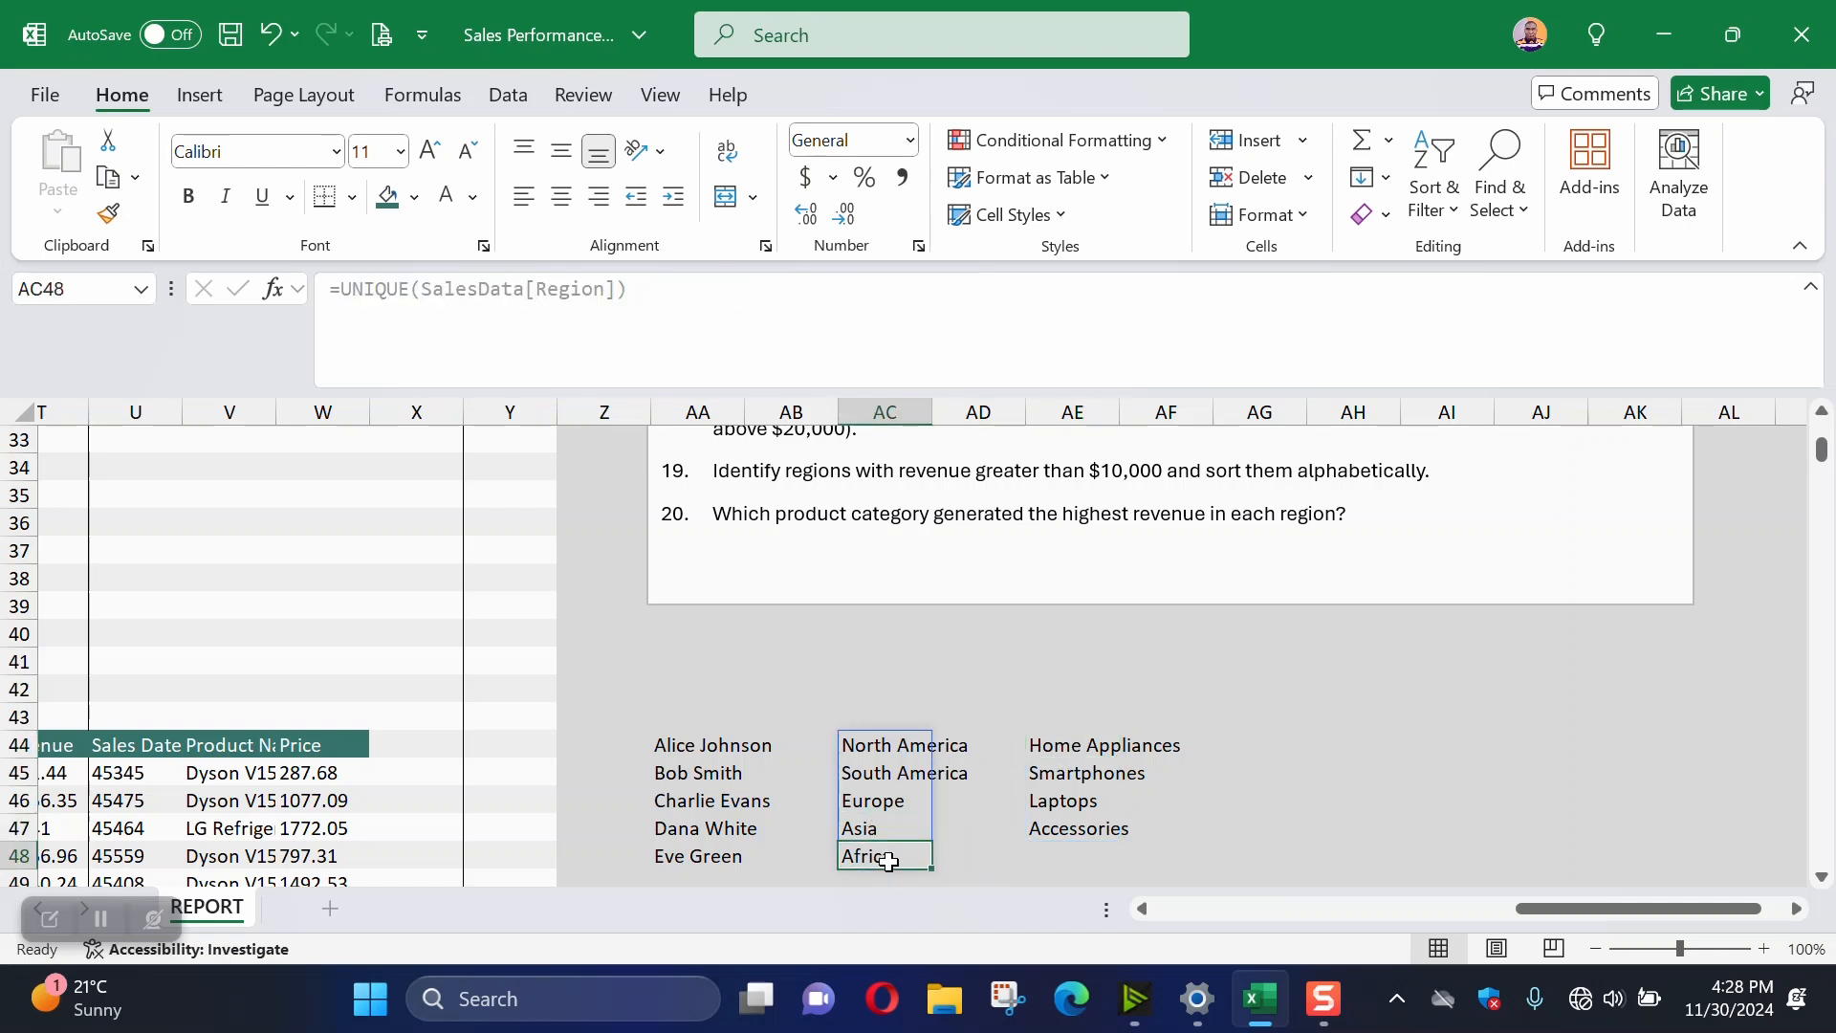
click(1055, 776)
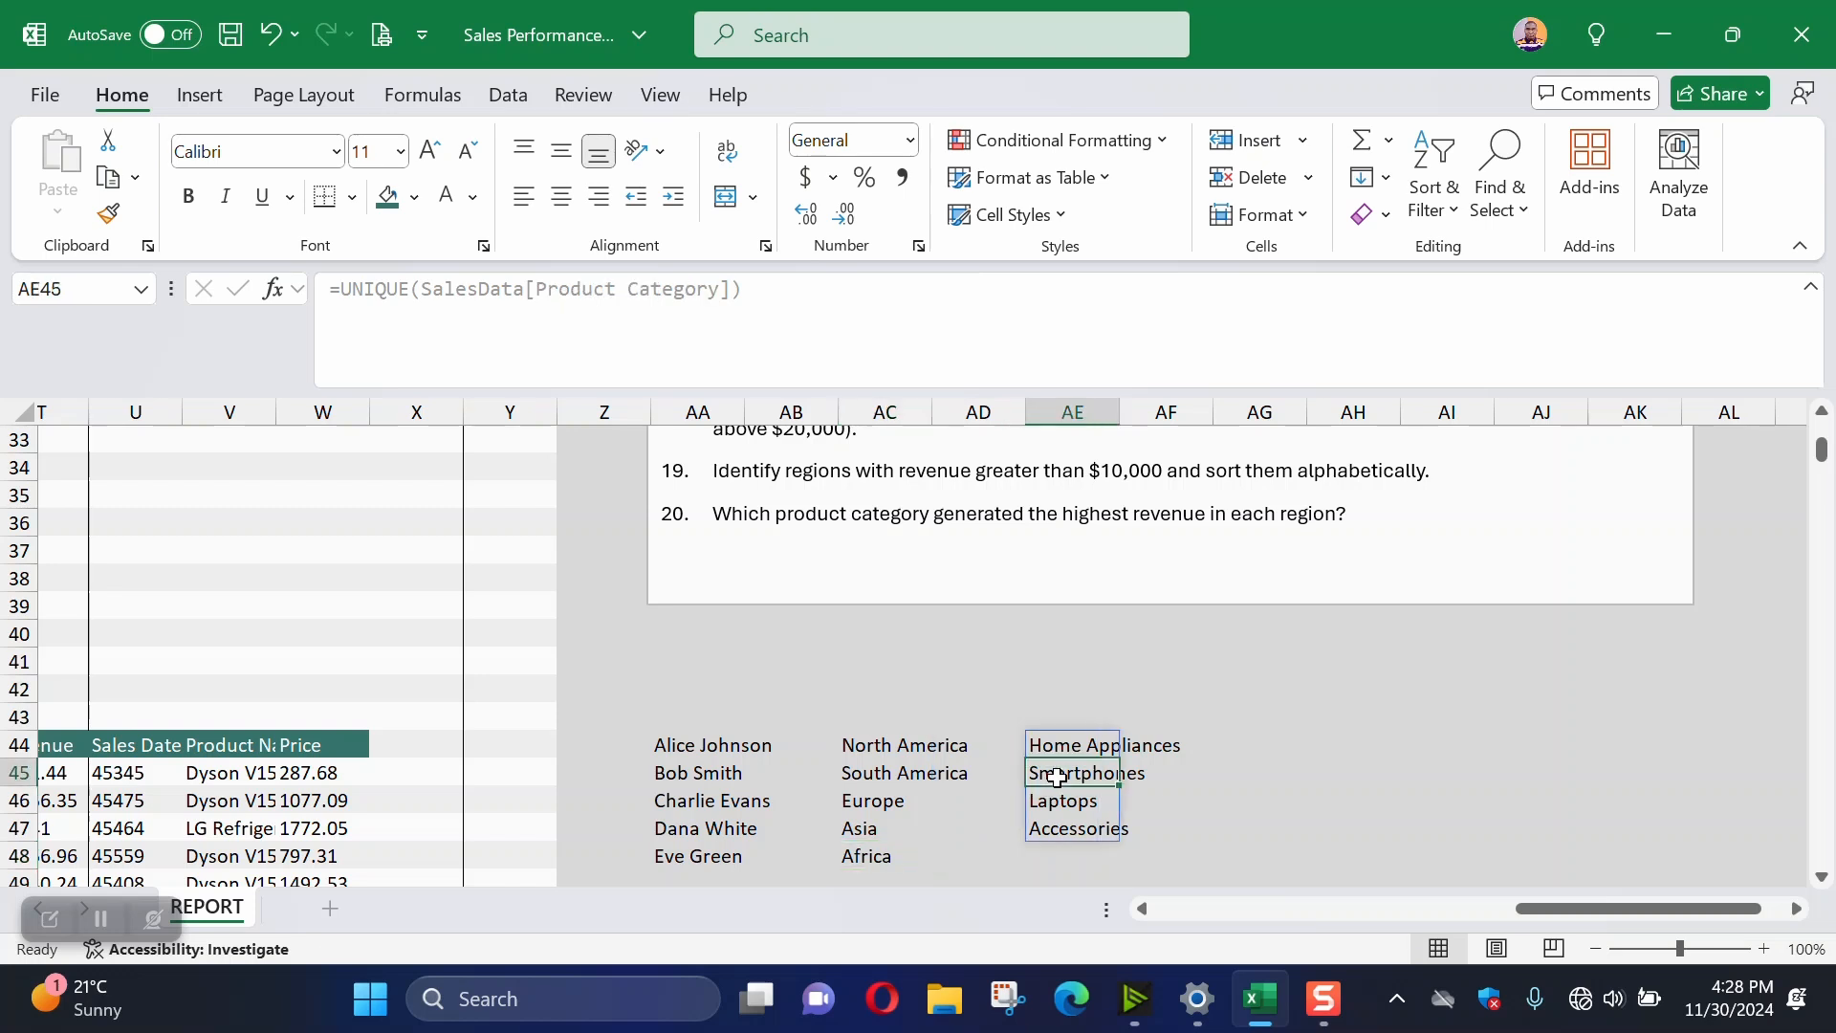
click(913, 770)
click(1065, 772)
click(916, 769)
click(1079, 811)
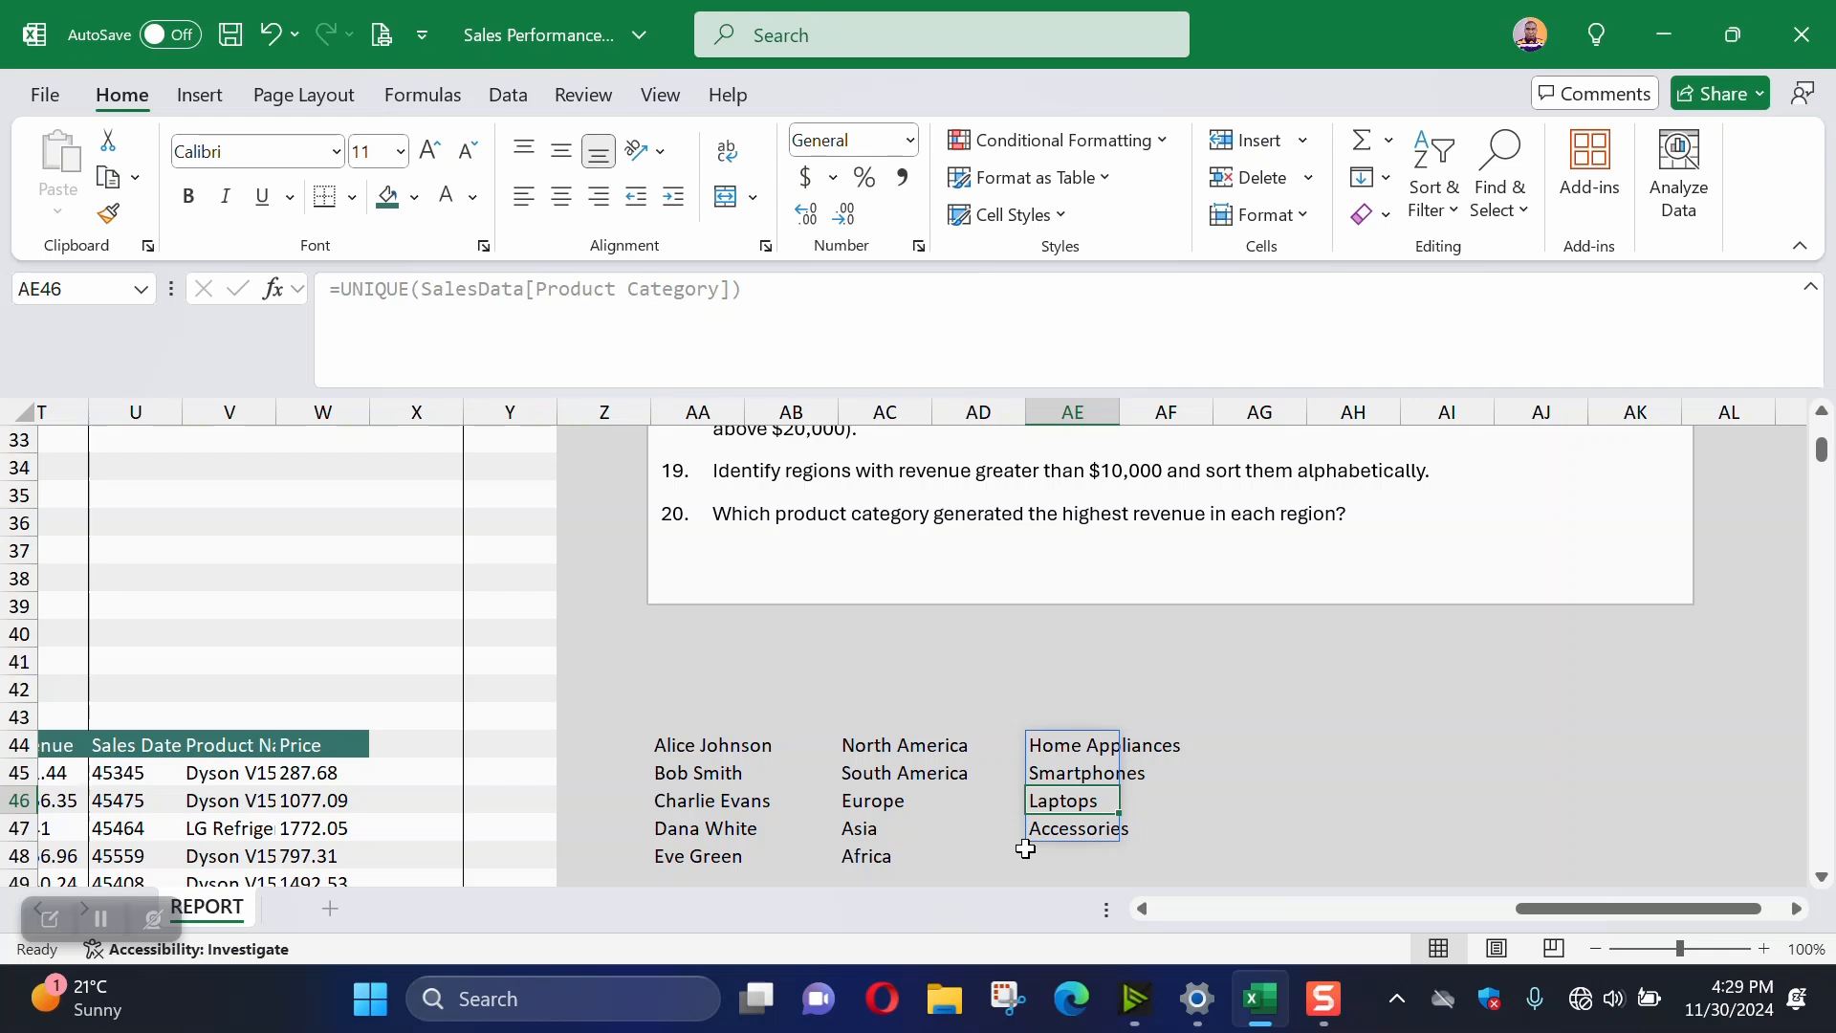
Start a SUMIFS formula in Q66 for Highest Revenue Category, with the SalesData Revenue column as the sum range
scroll(402, 778, down, 6)
drag(1532, 907, 1398, 907)
scroll(660, 721, down, 5)
scroll(697, 573, up, 3)
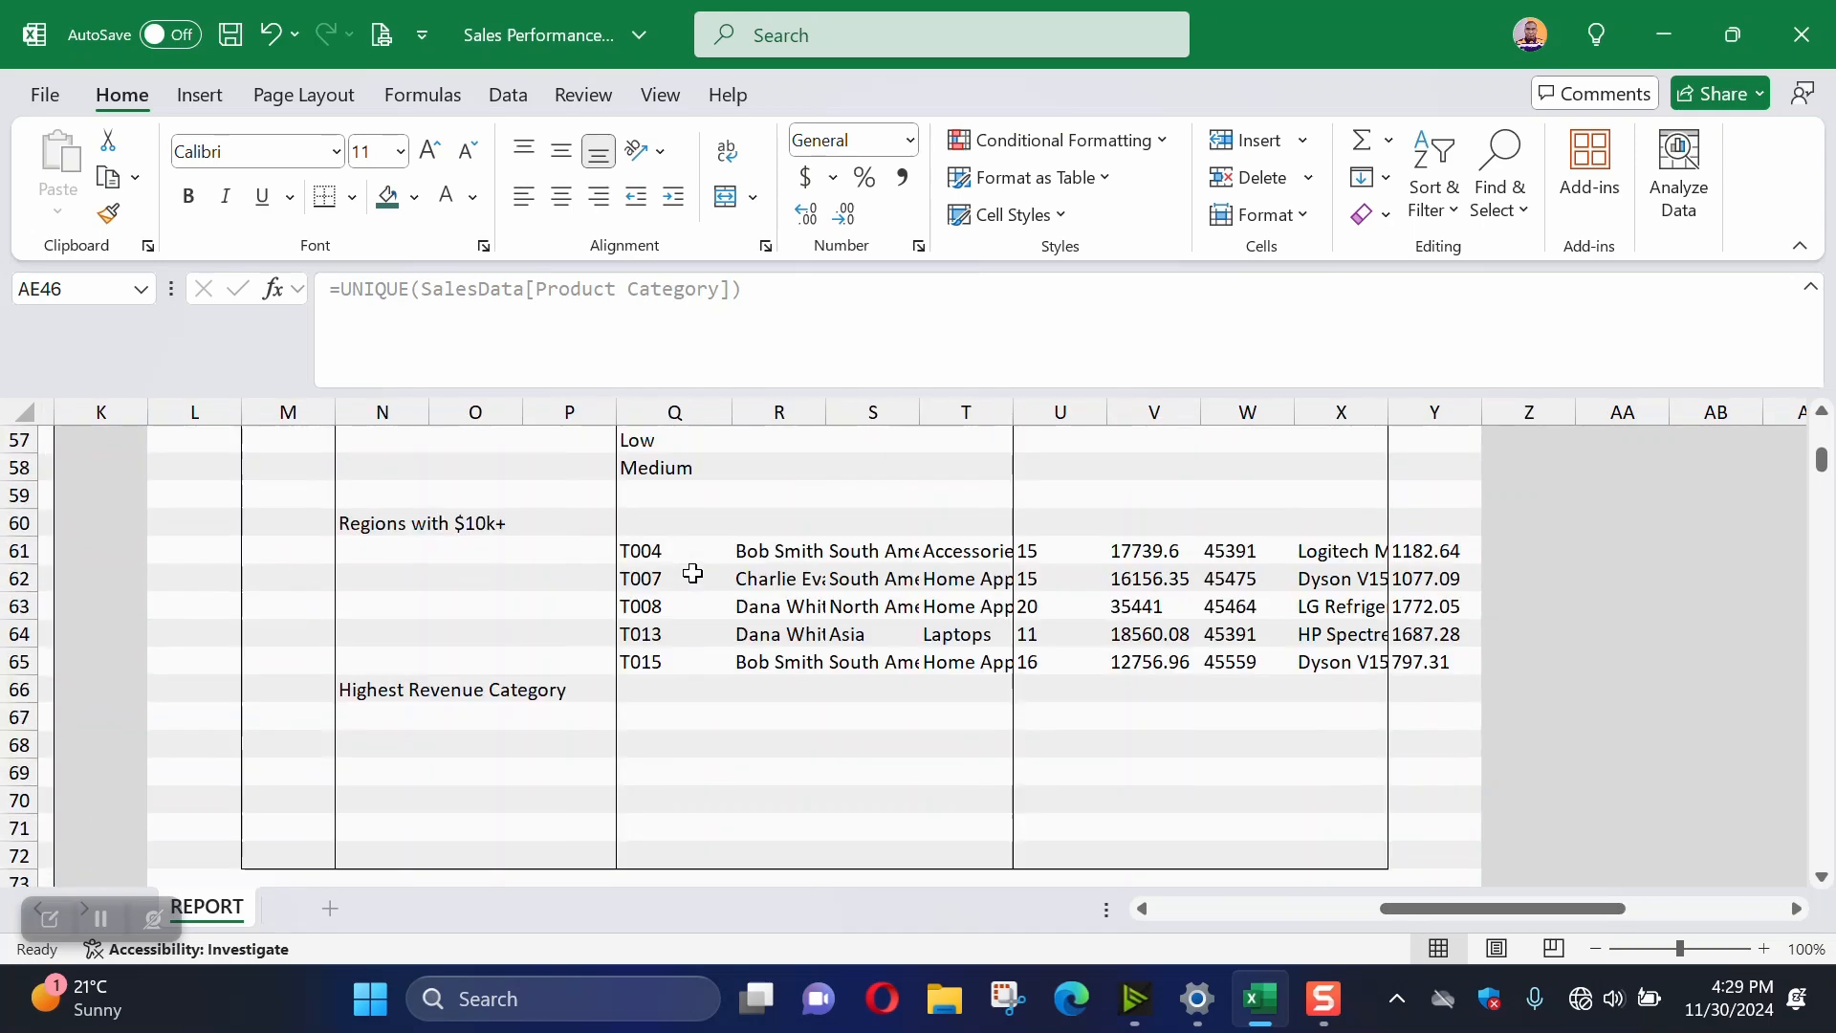
click(672, 689)
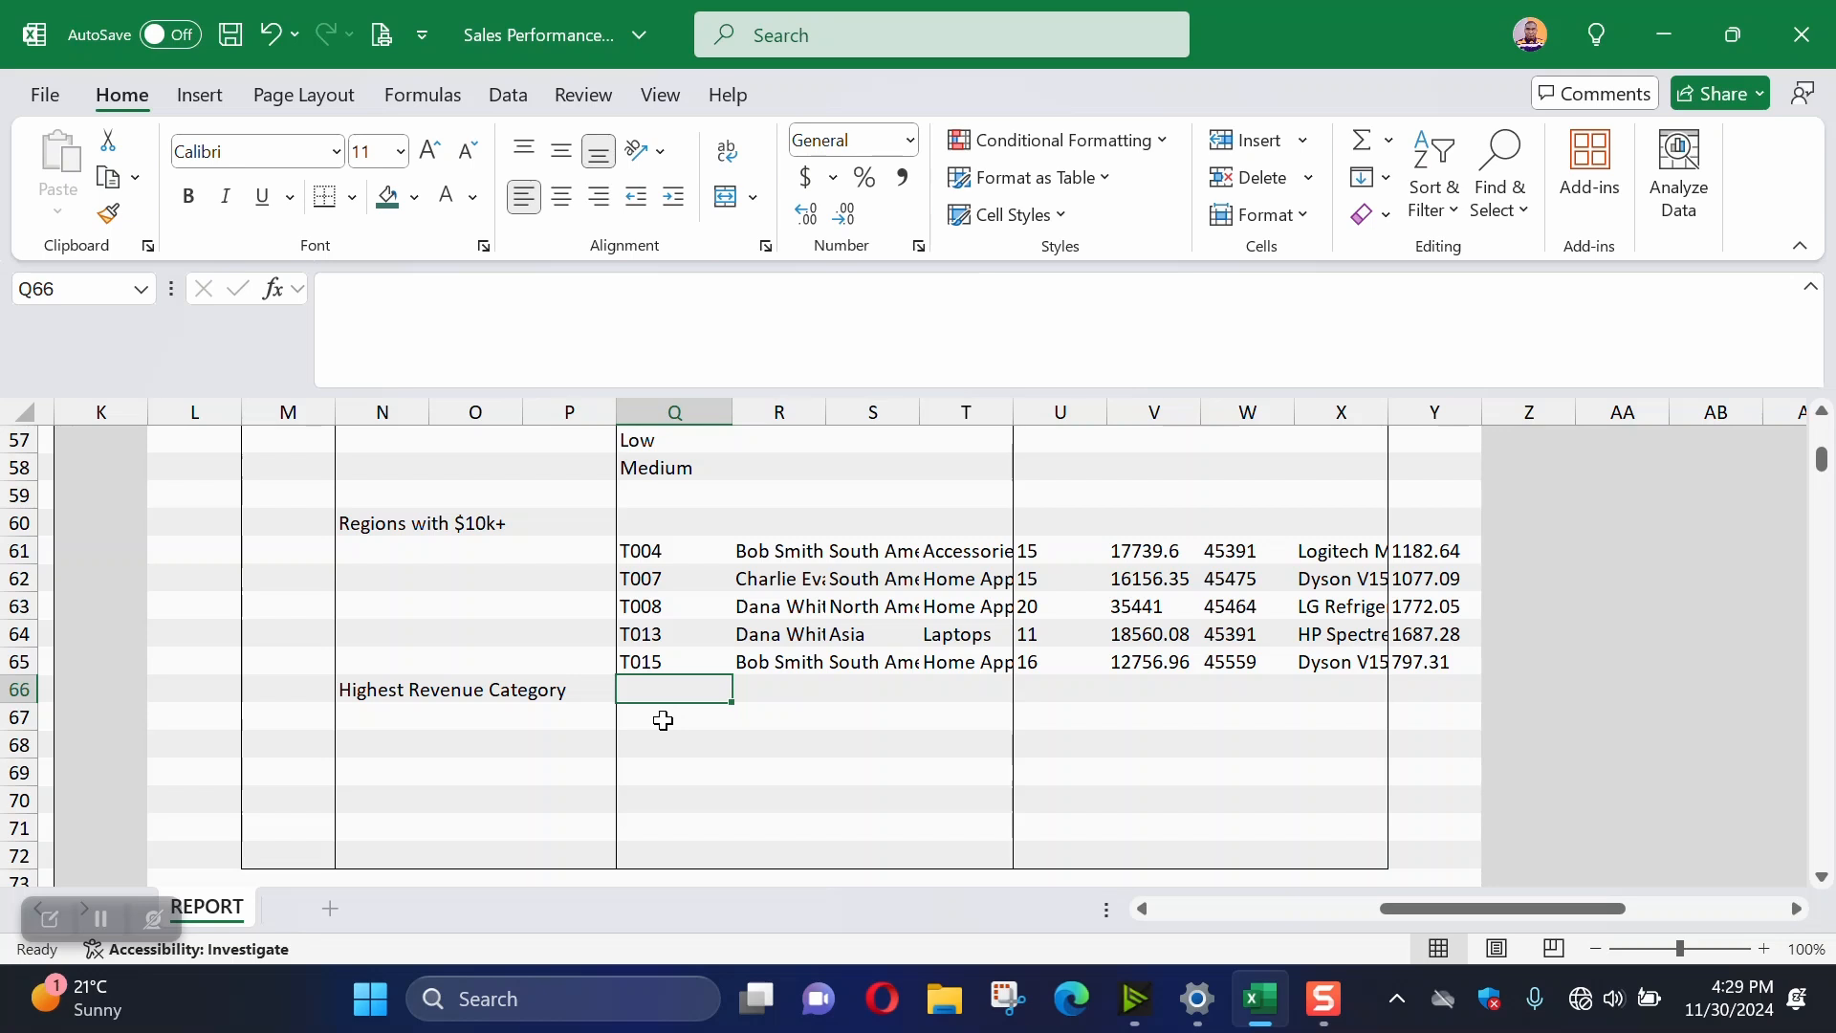
text(=sumifs)
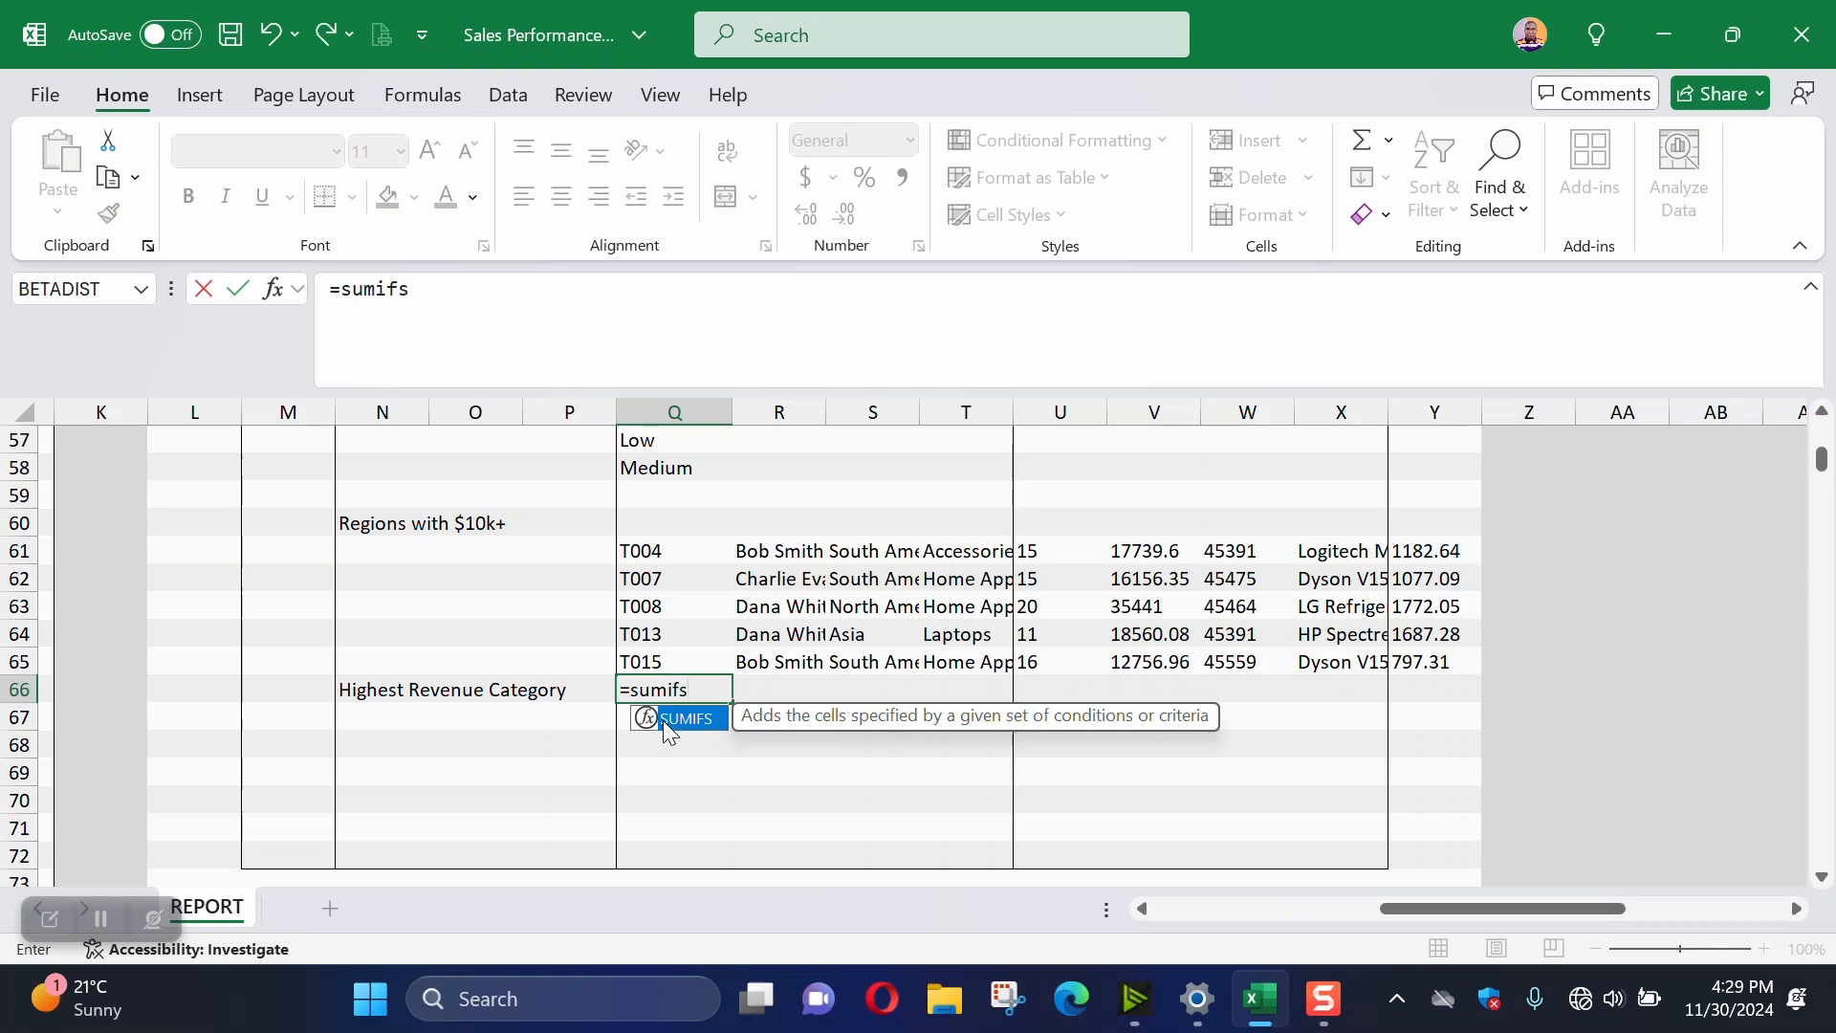
double_click(670, 719)
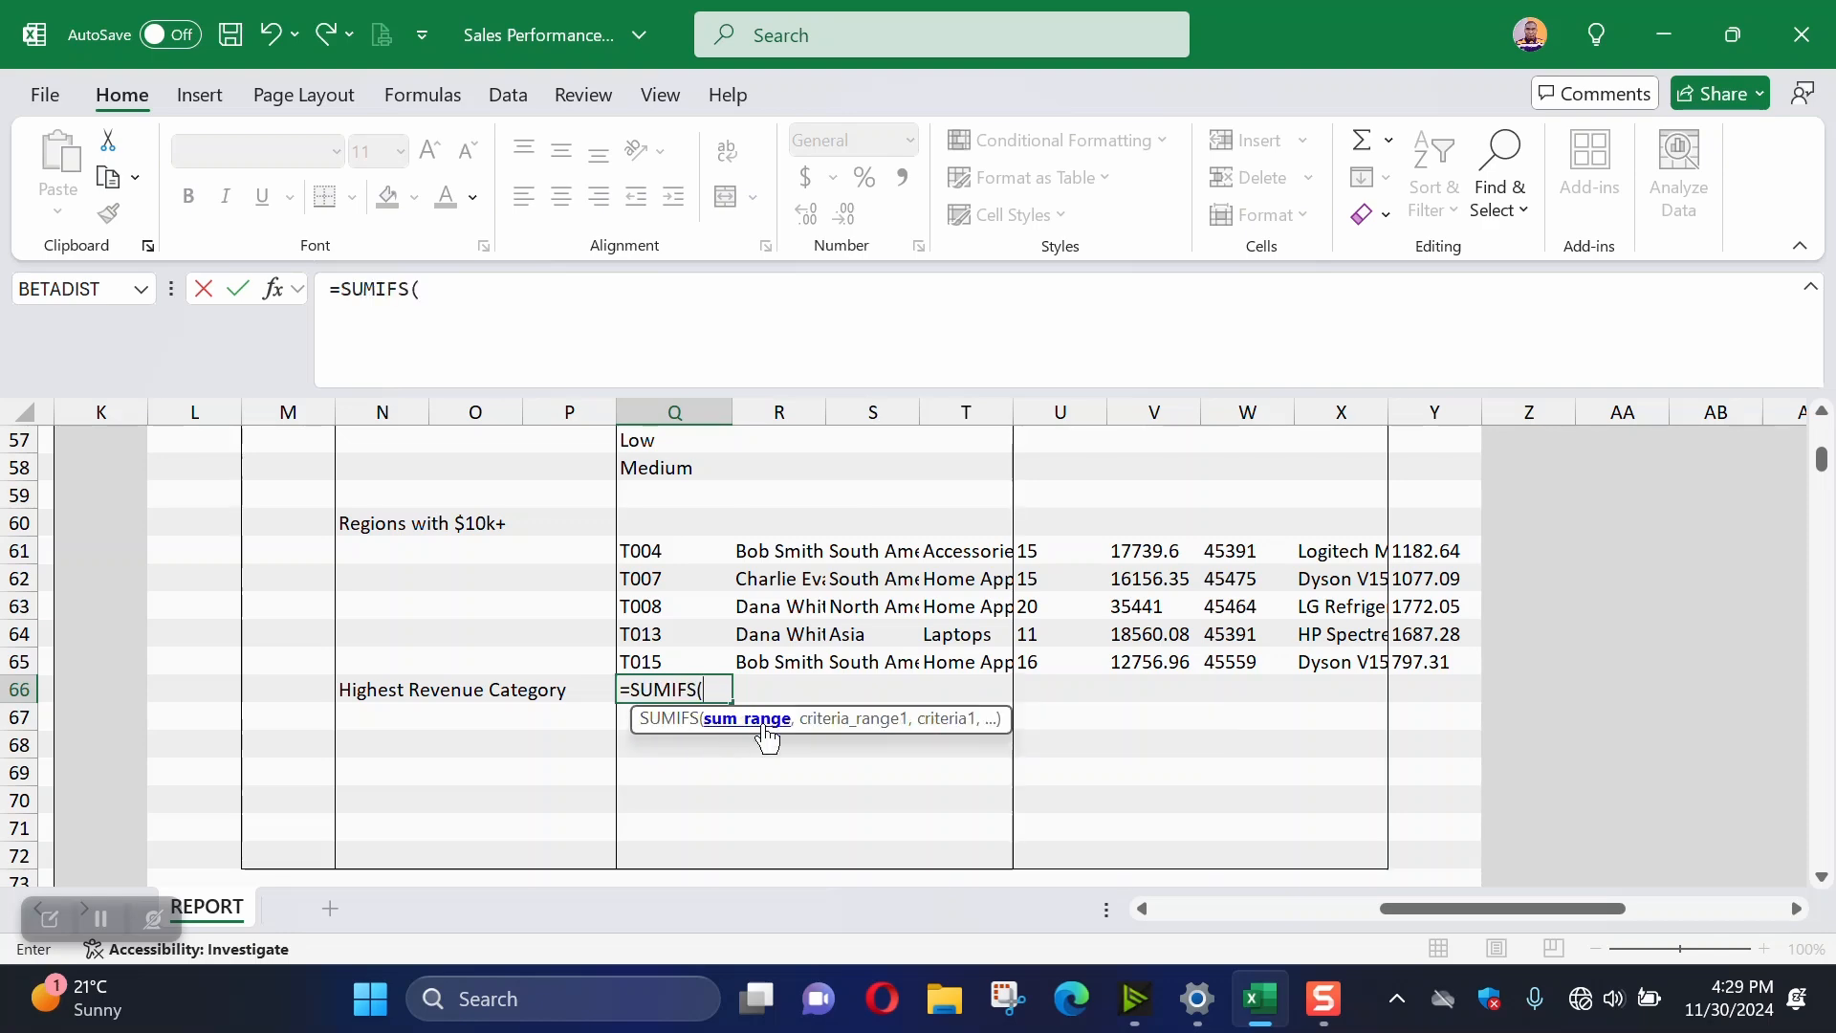
drag(1397, 903, 1174, 905)
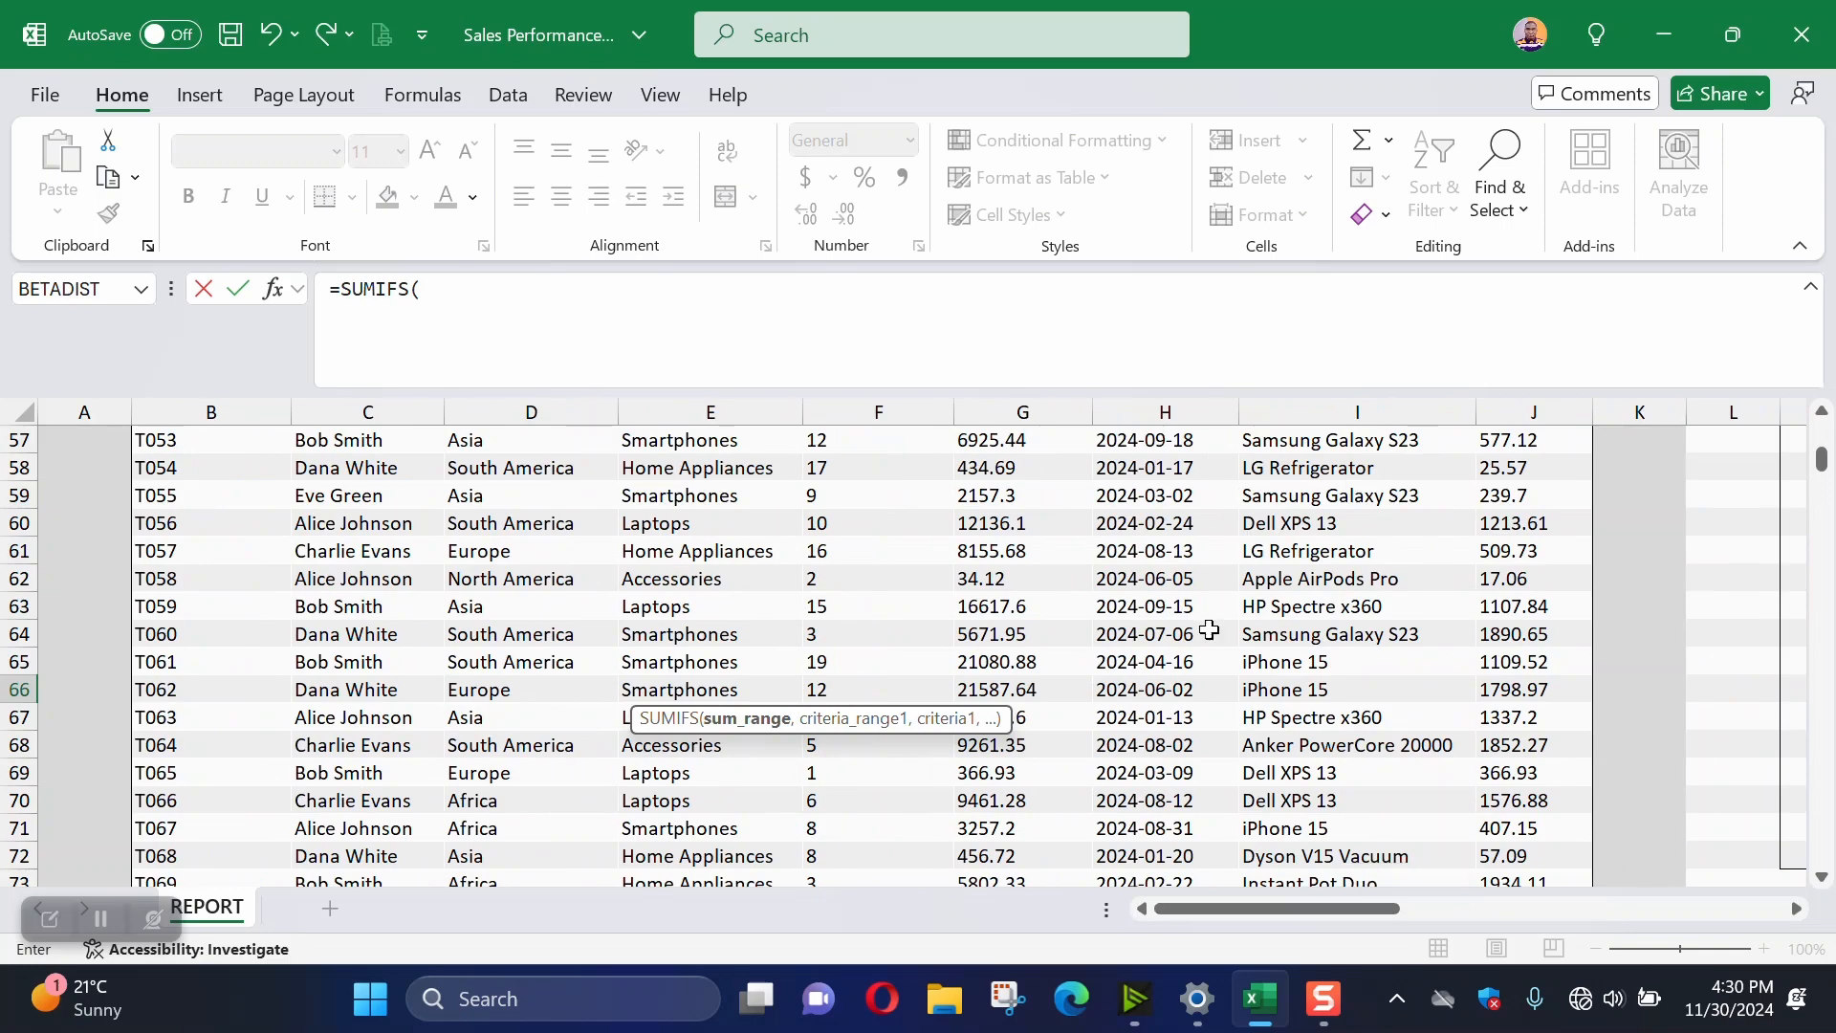
scroll(1209, 630, up, 19)
click(1011, 568)
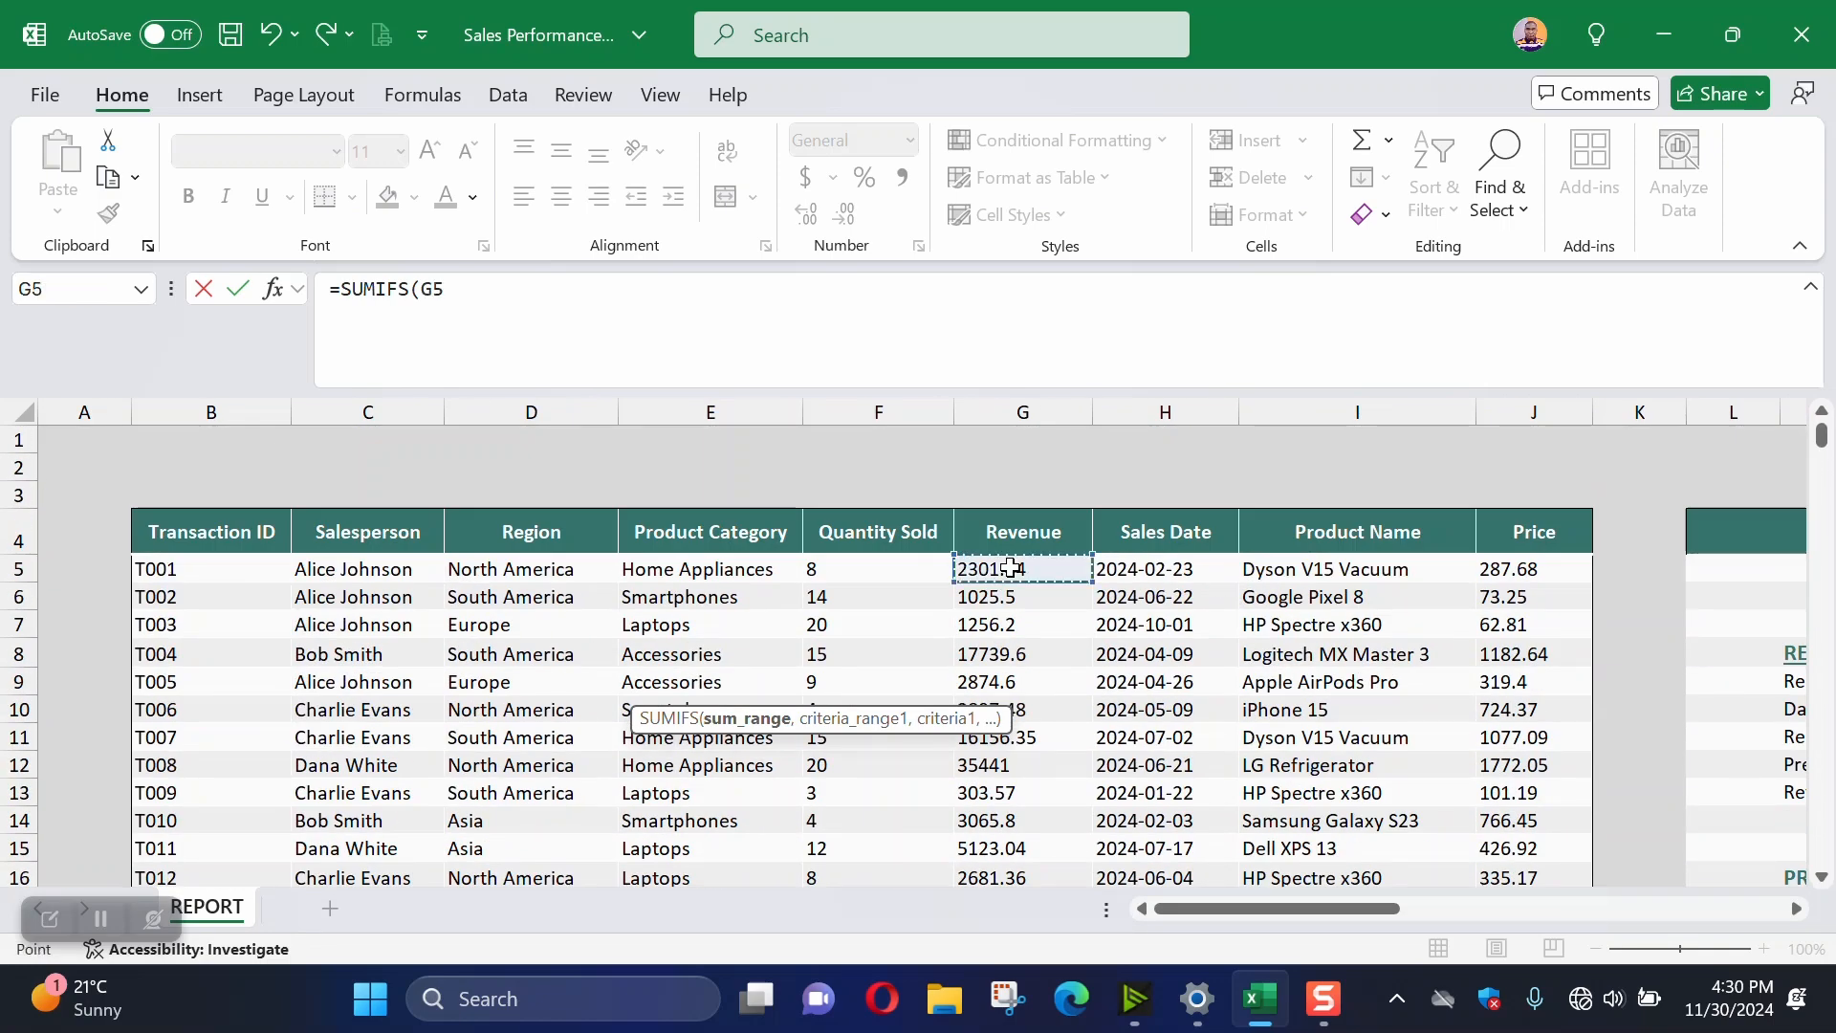
key(ctrl+shift+Down)
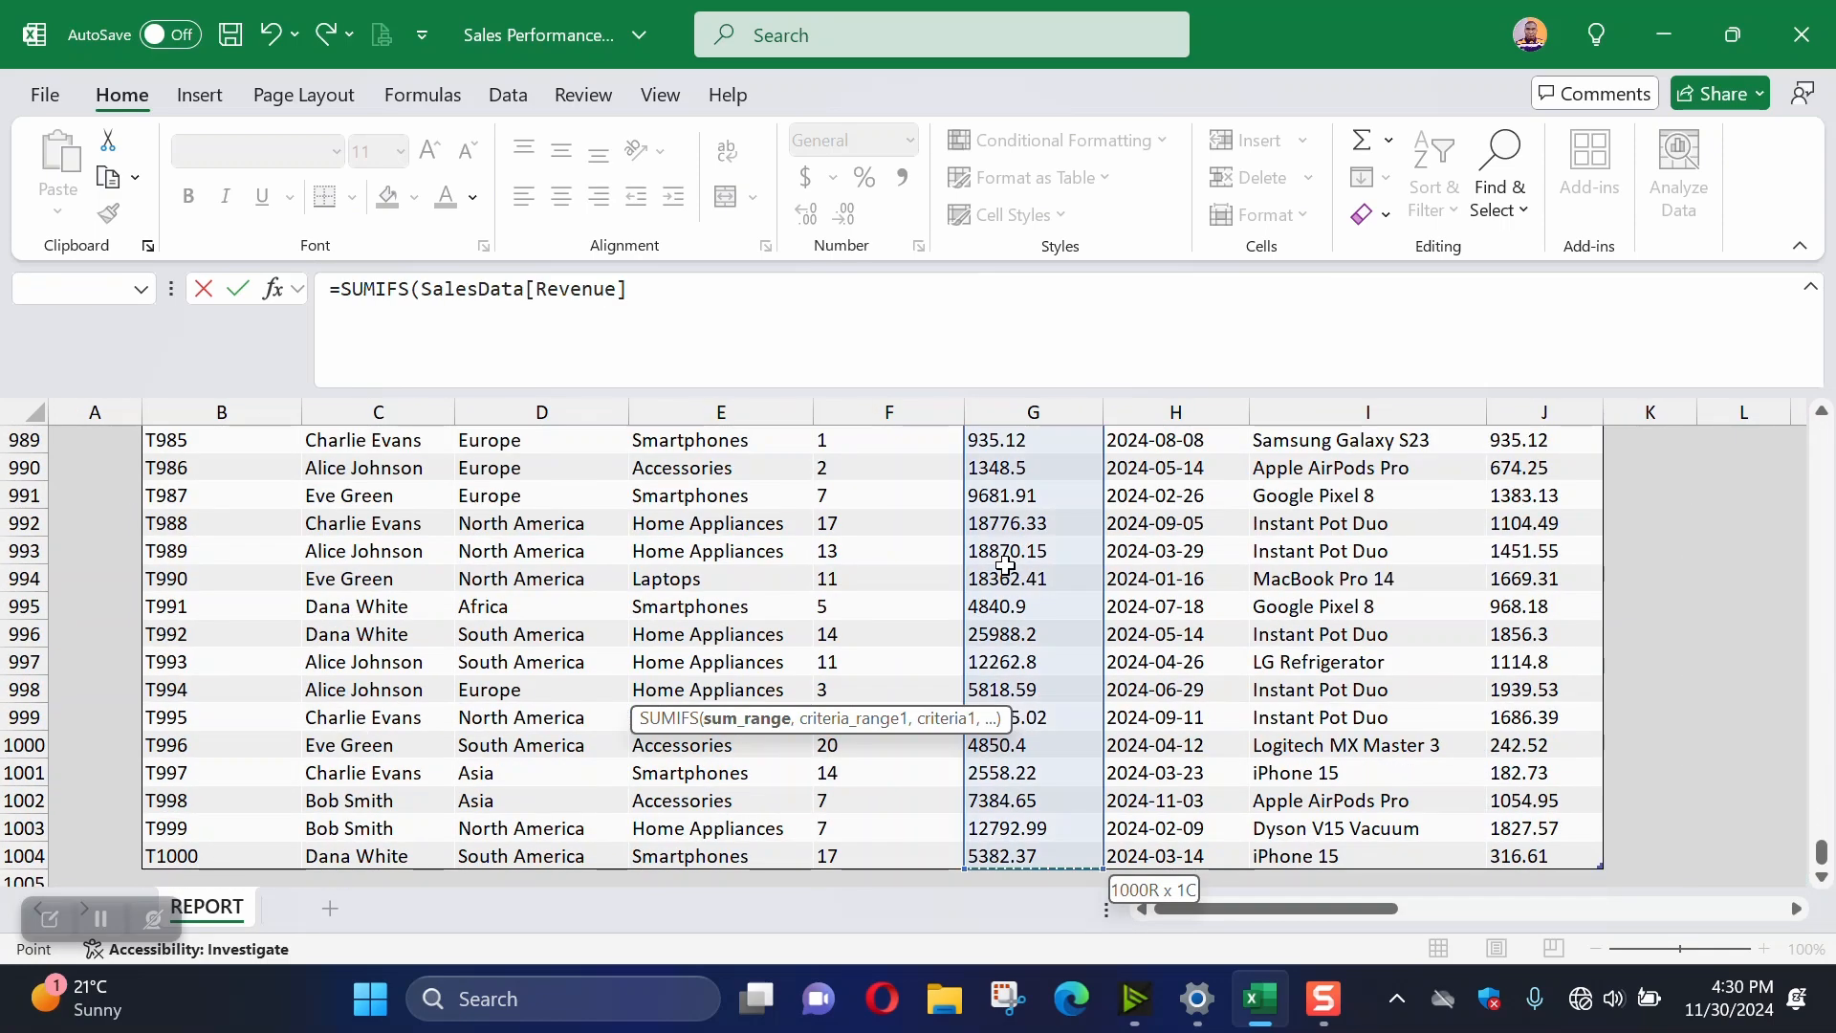
Add the SalesData Product Category column as the first criteria range of the SUMIFS formula
click(702, 294)
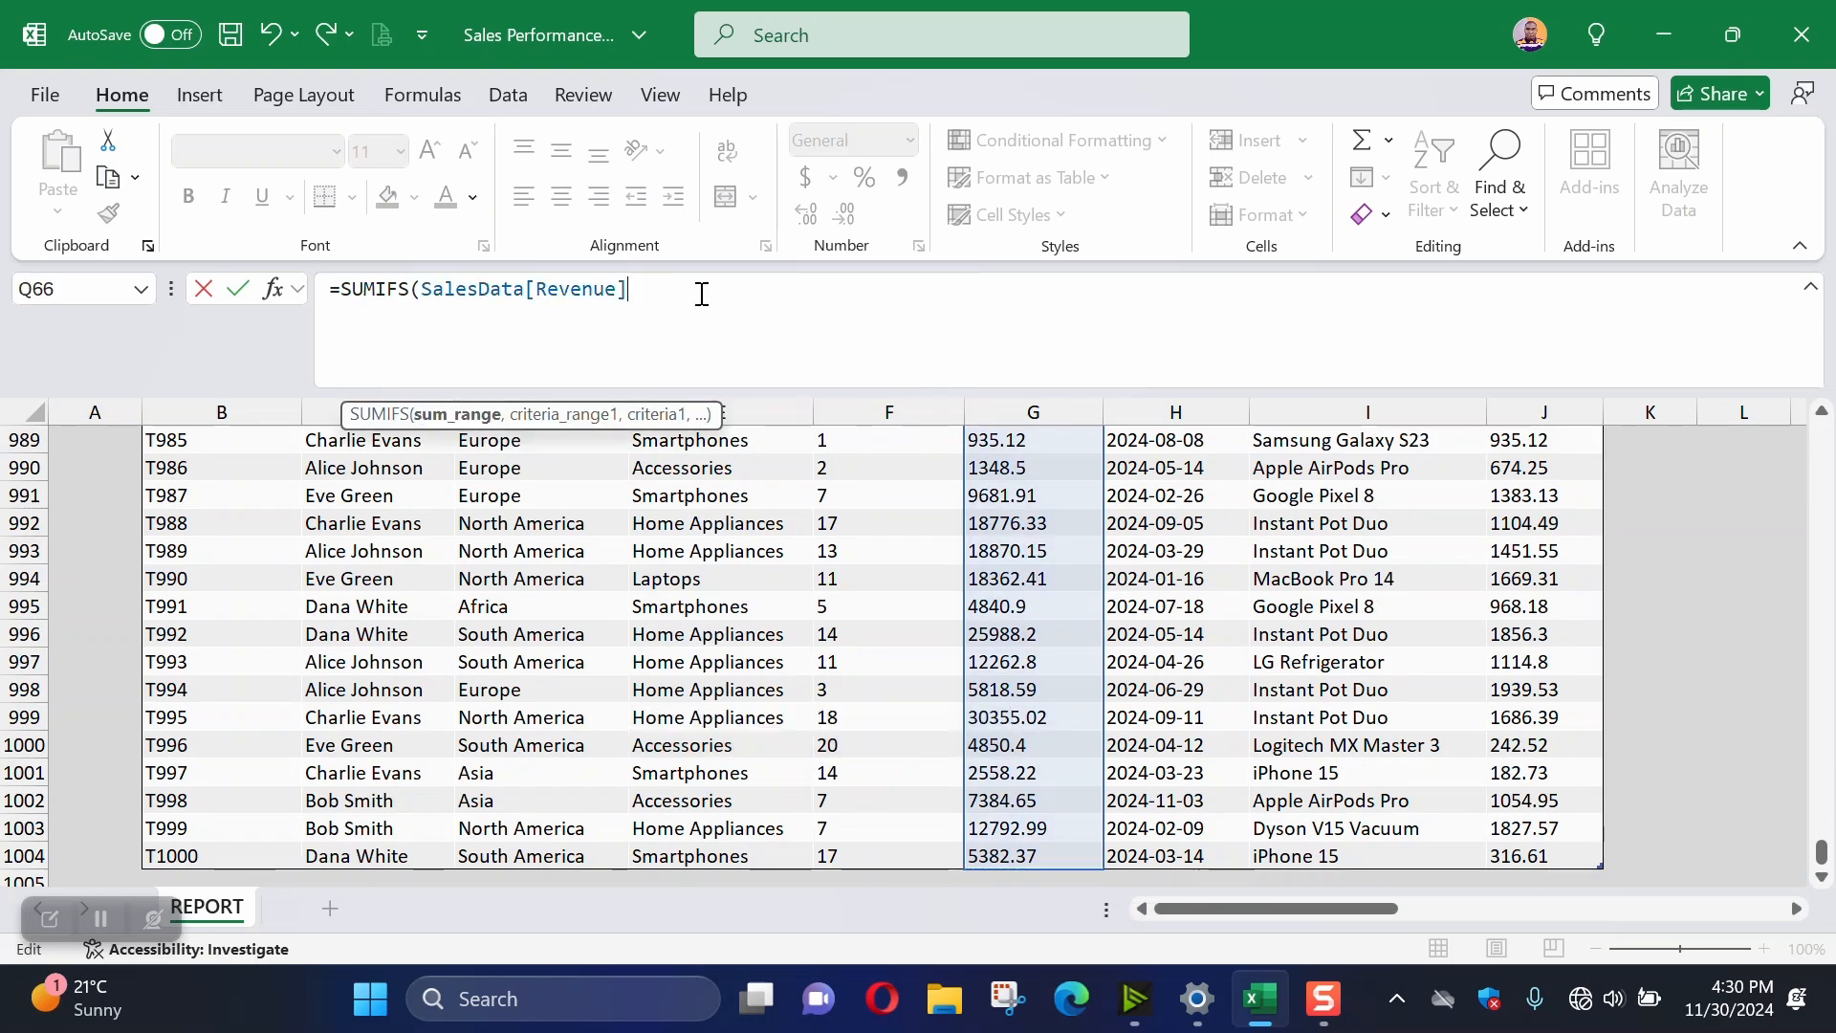
text(,)
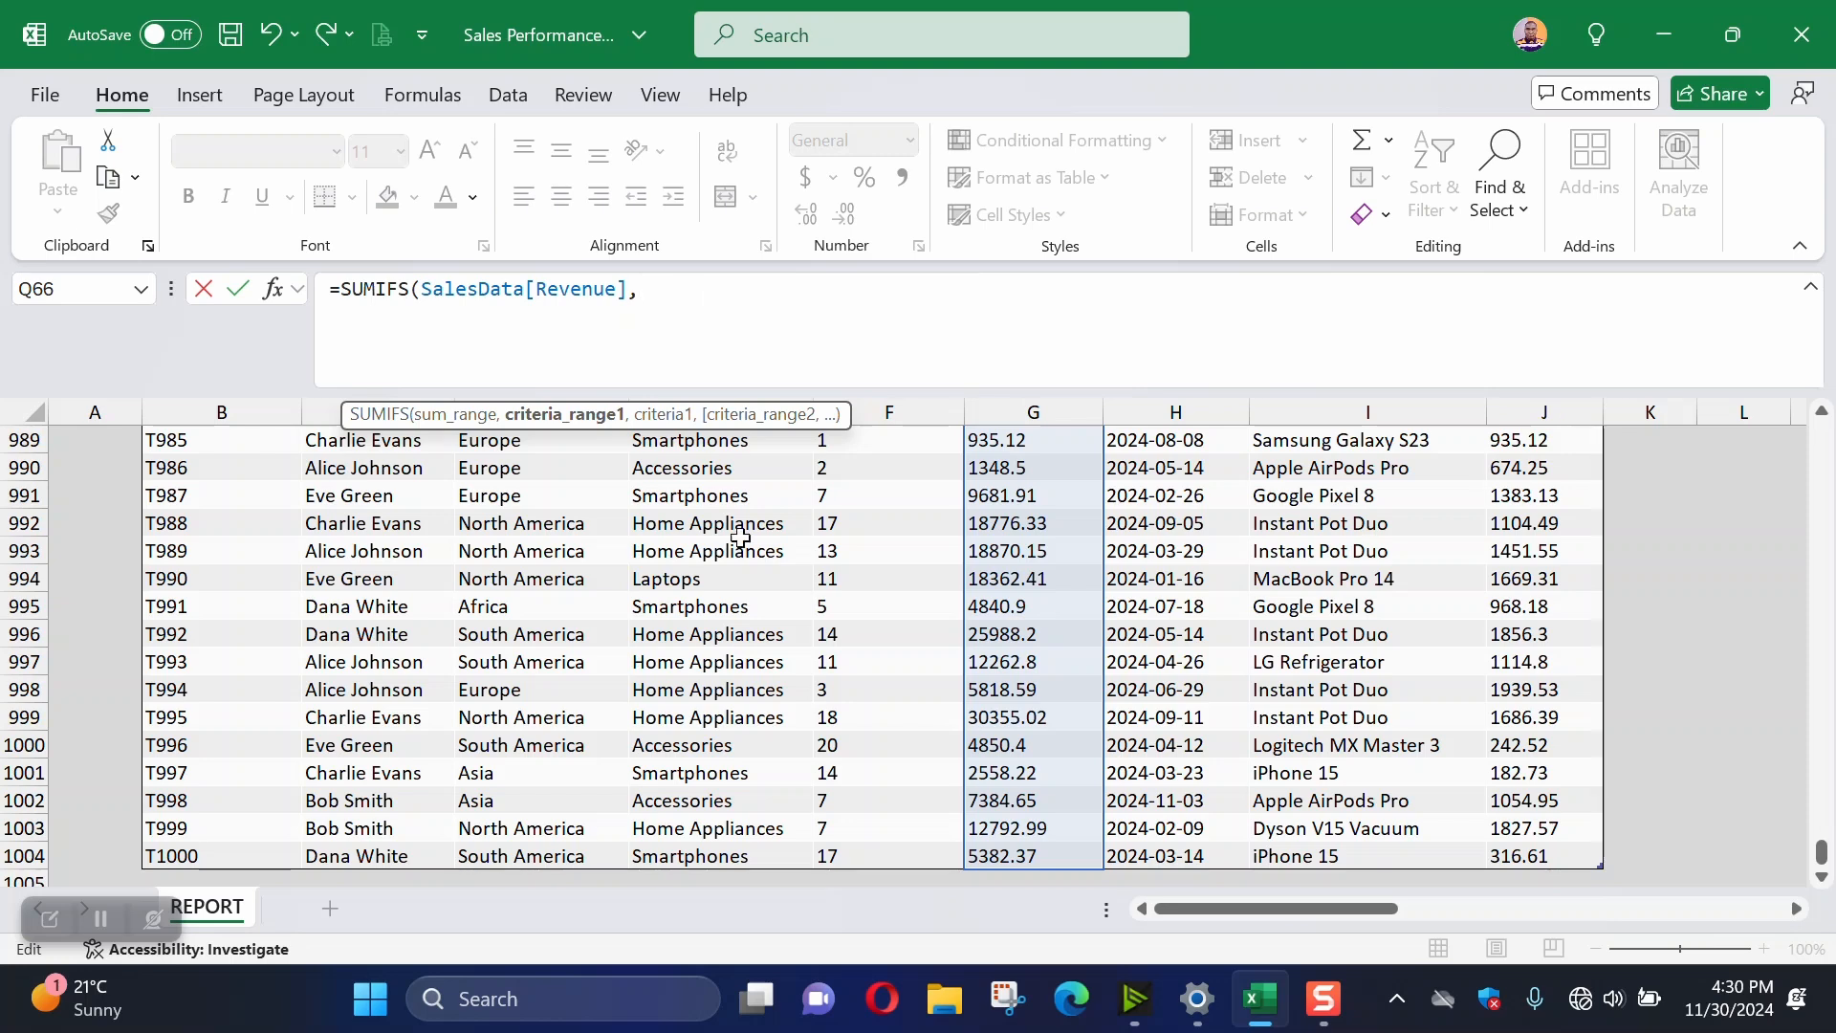
click(699, 857)
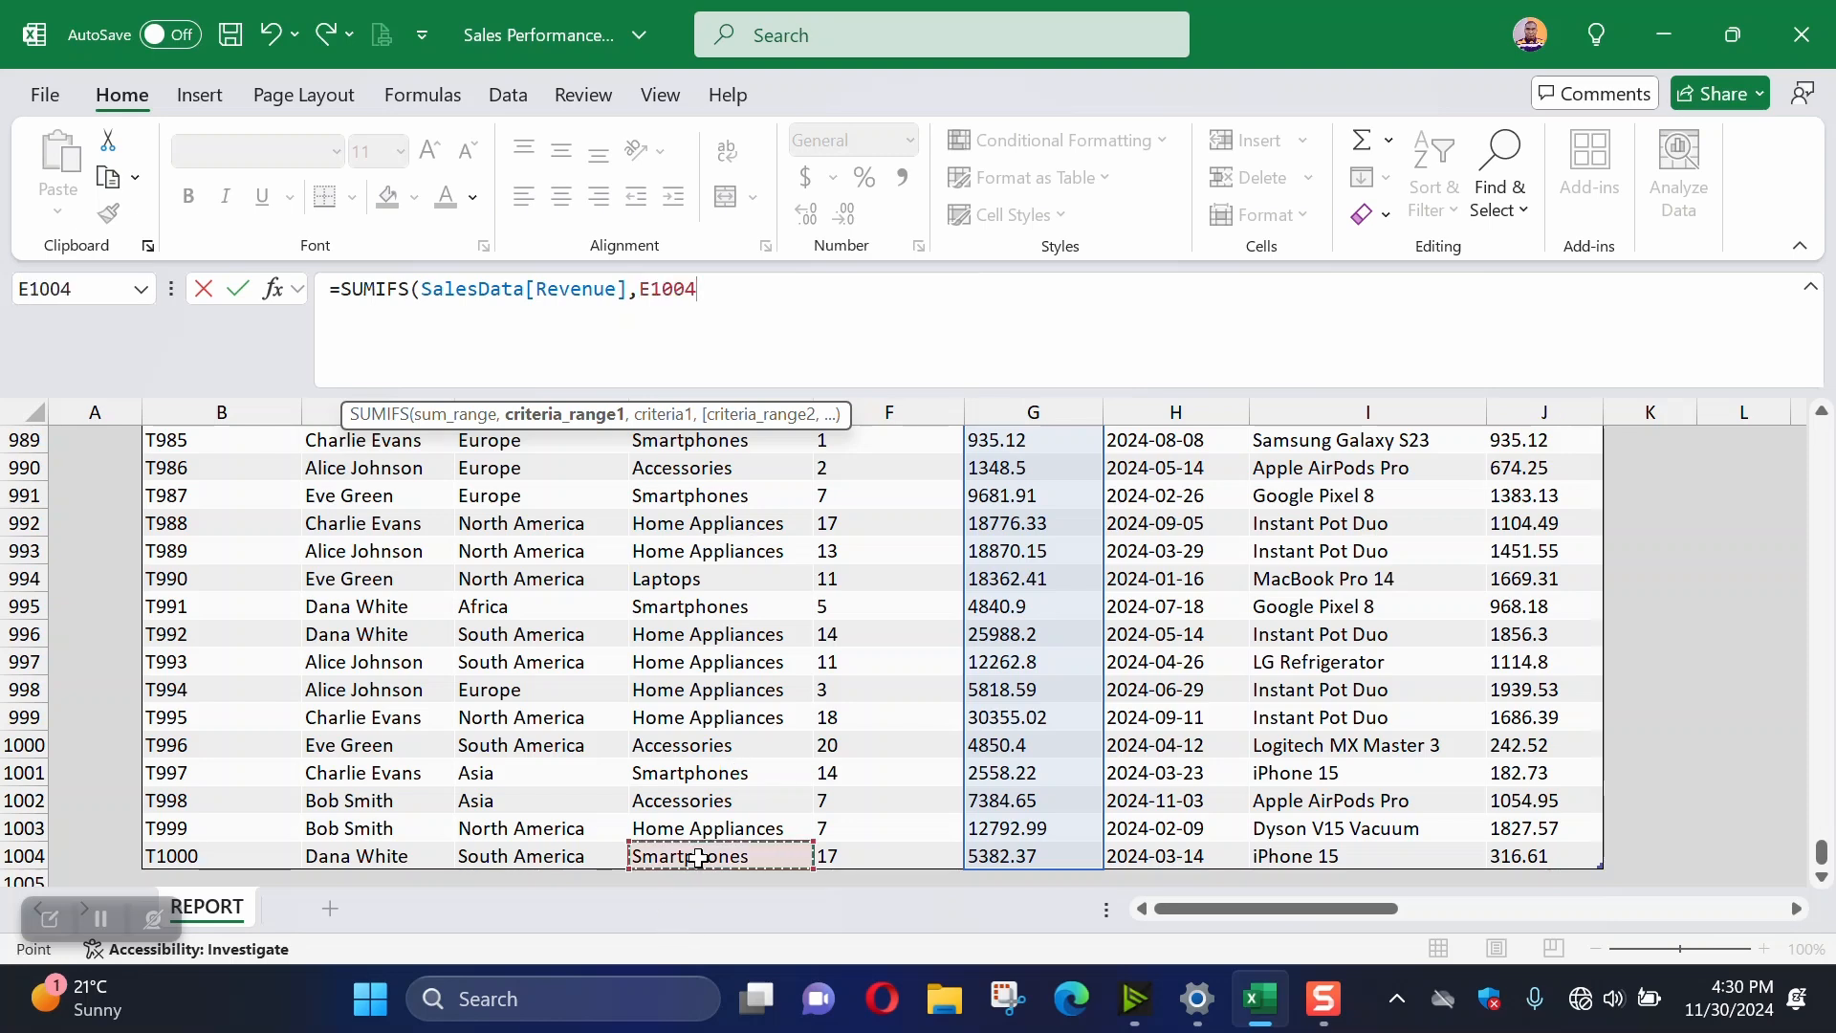
key(ctrl+shift+Up)
key(shift+Down)
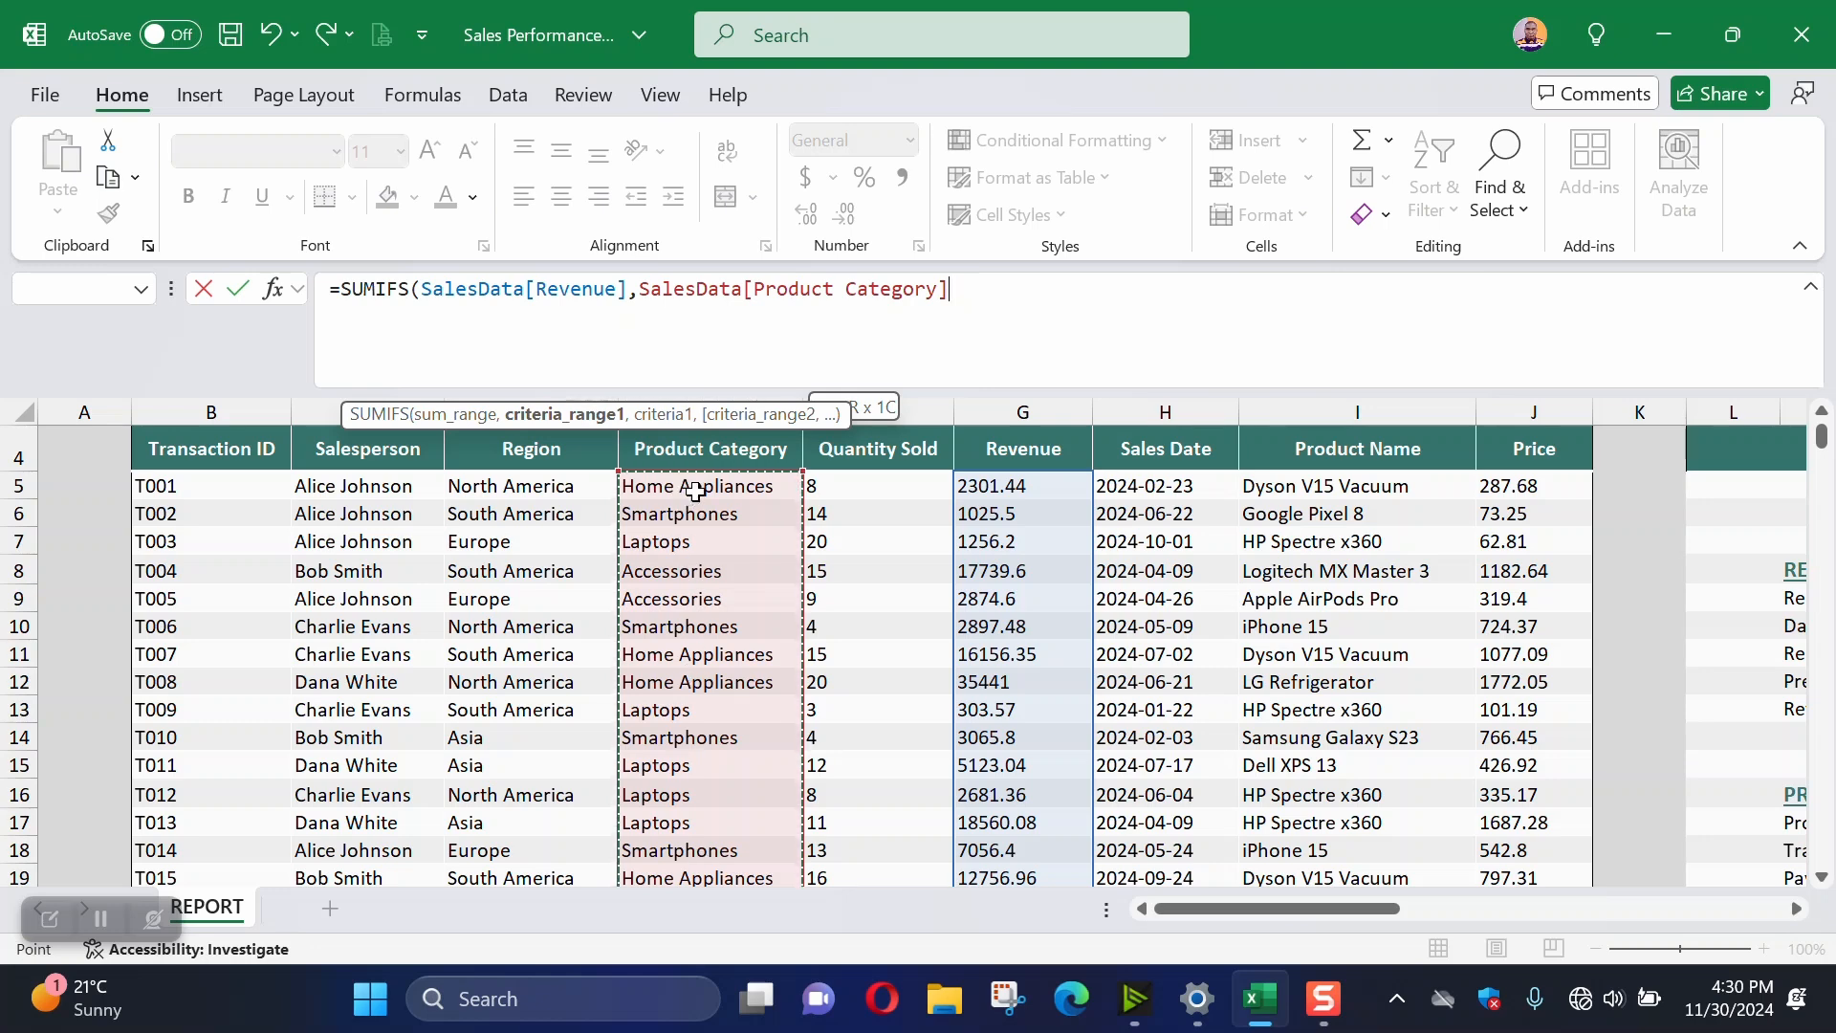
Continue the SUMIFS formula to the criterion for the Product Category range
text(,)
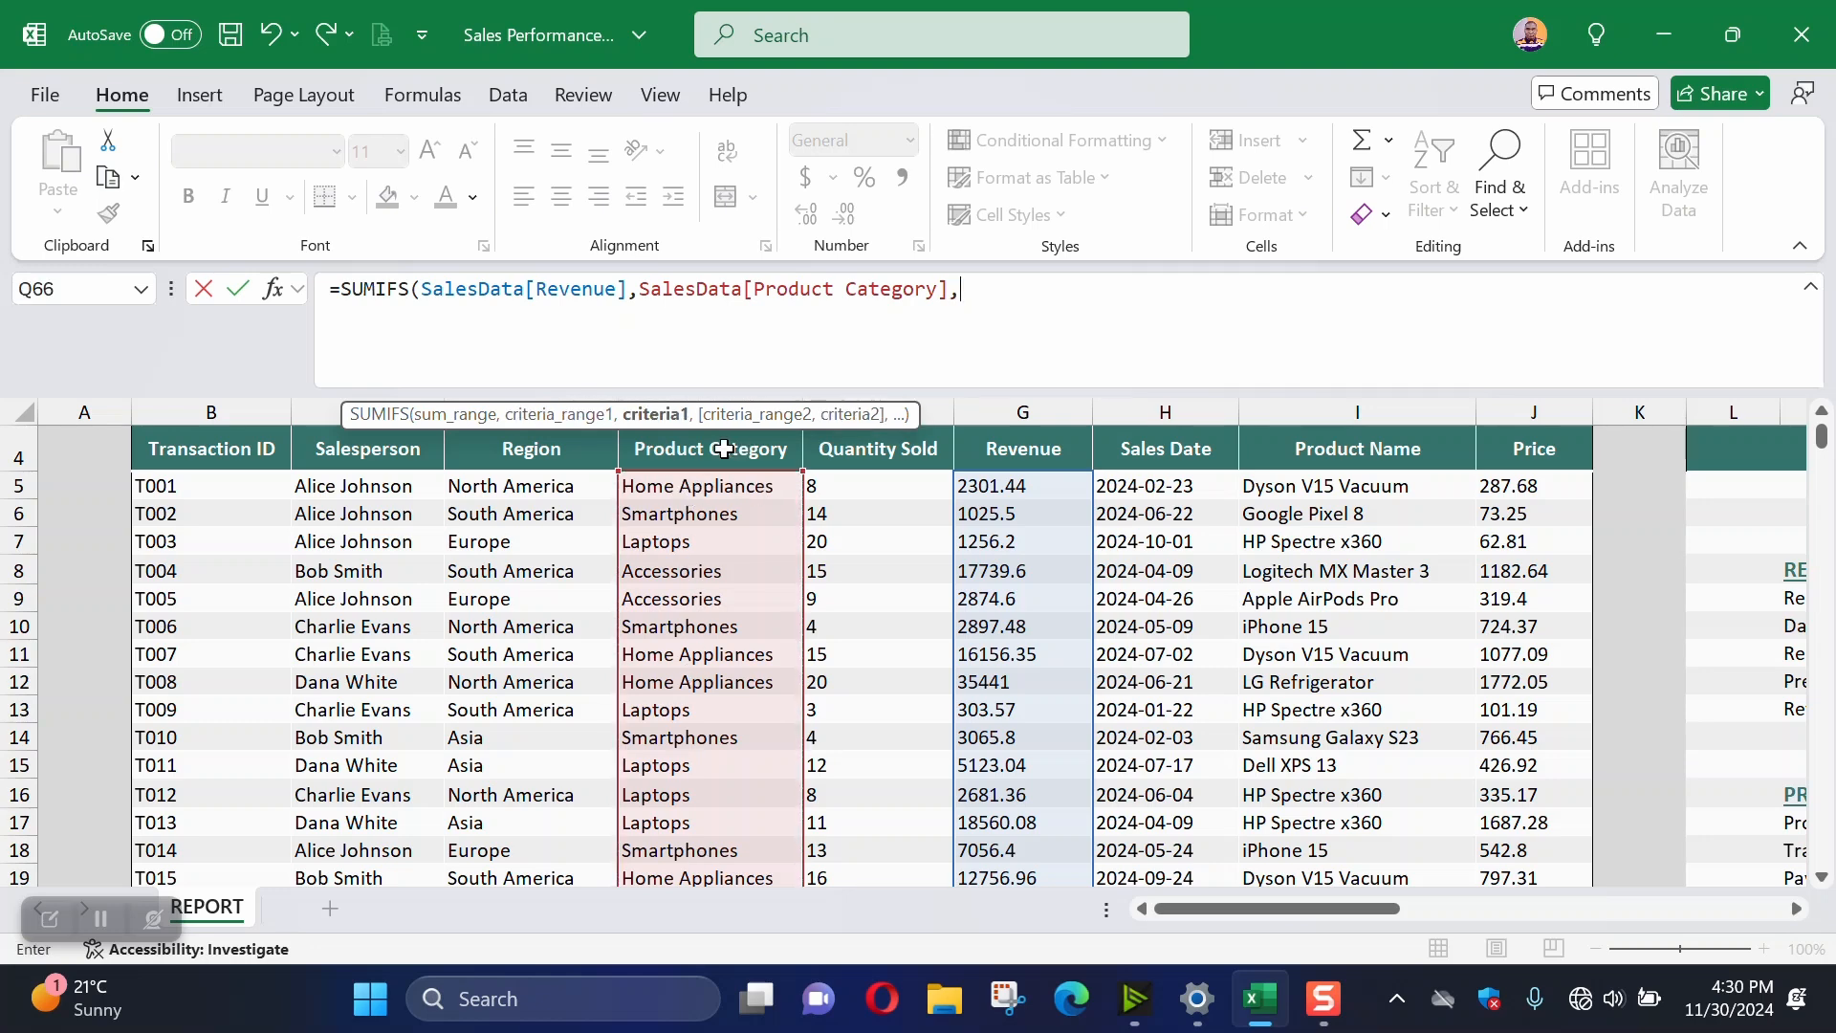
click(718, 490)
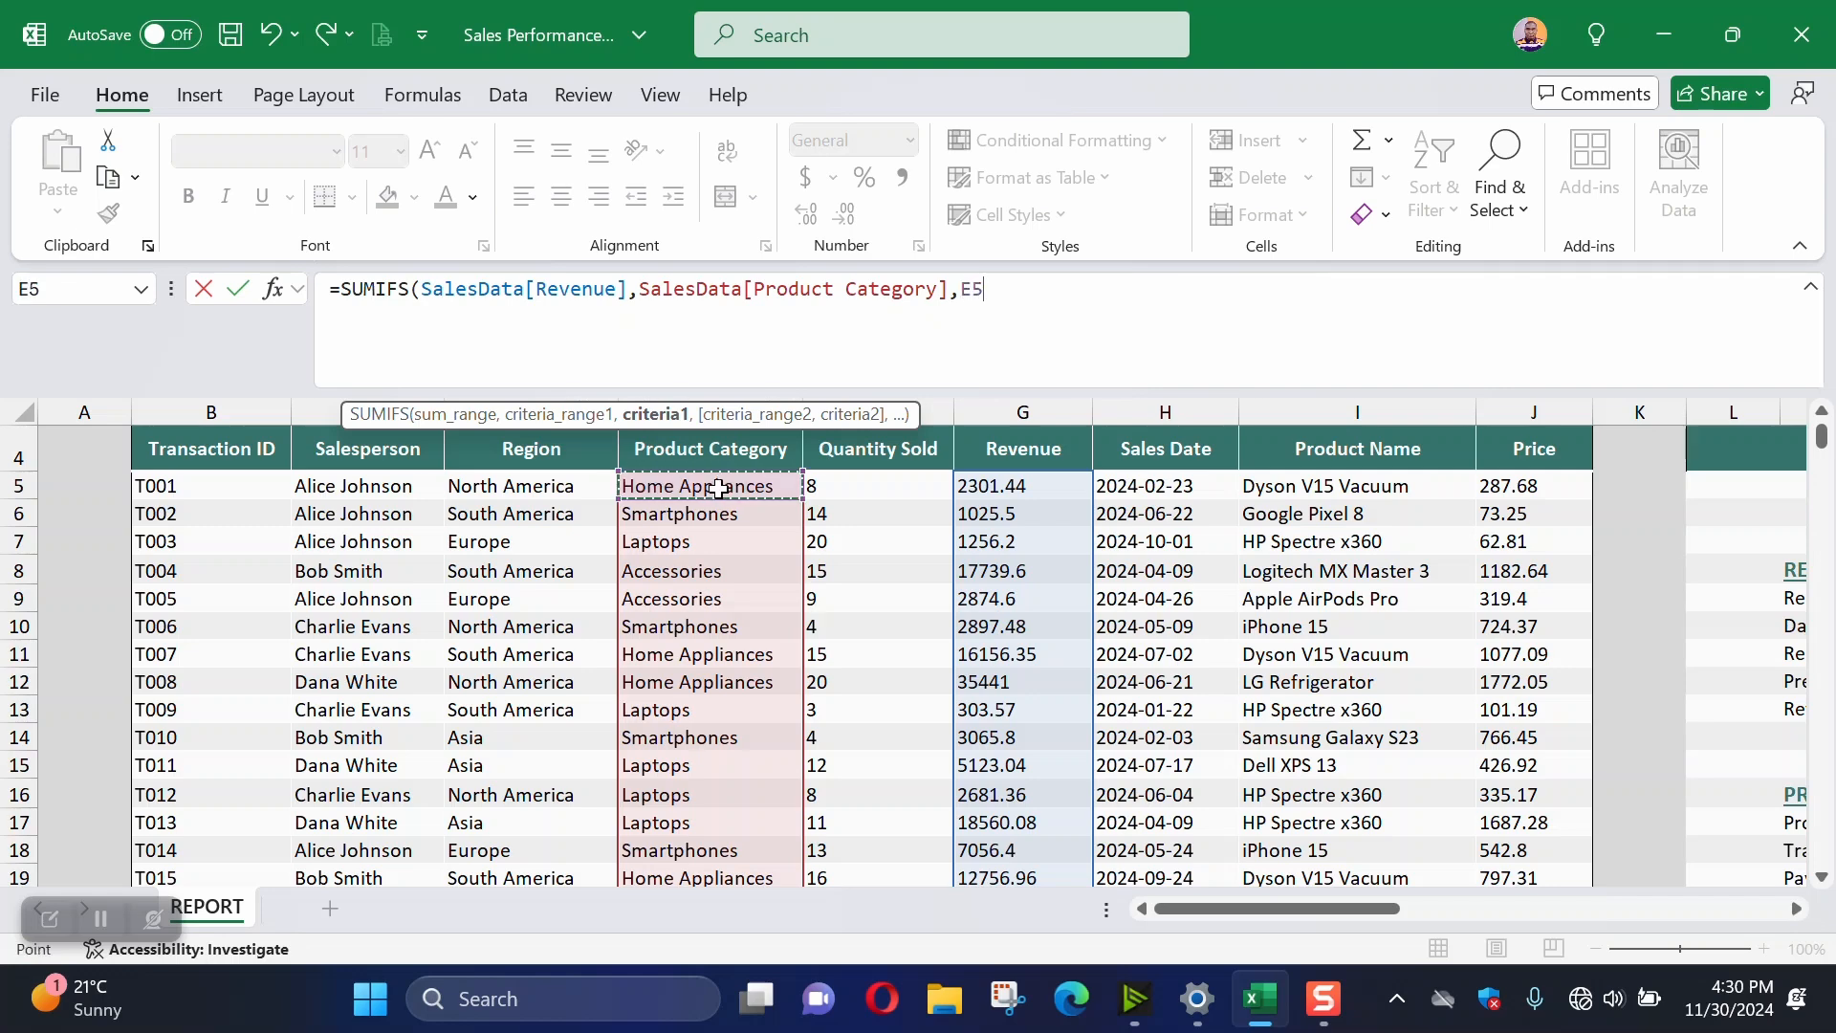
text(,)
key(BackSpace)
key(BackSpace)
key(BackSpace)
Set the first SUMIFS criterion to Home Appliances in AE44 of the unique product category list
drag(1270, 908, 1524, 904)
scroll(619, 577, down, 6)
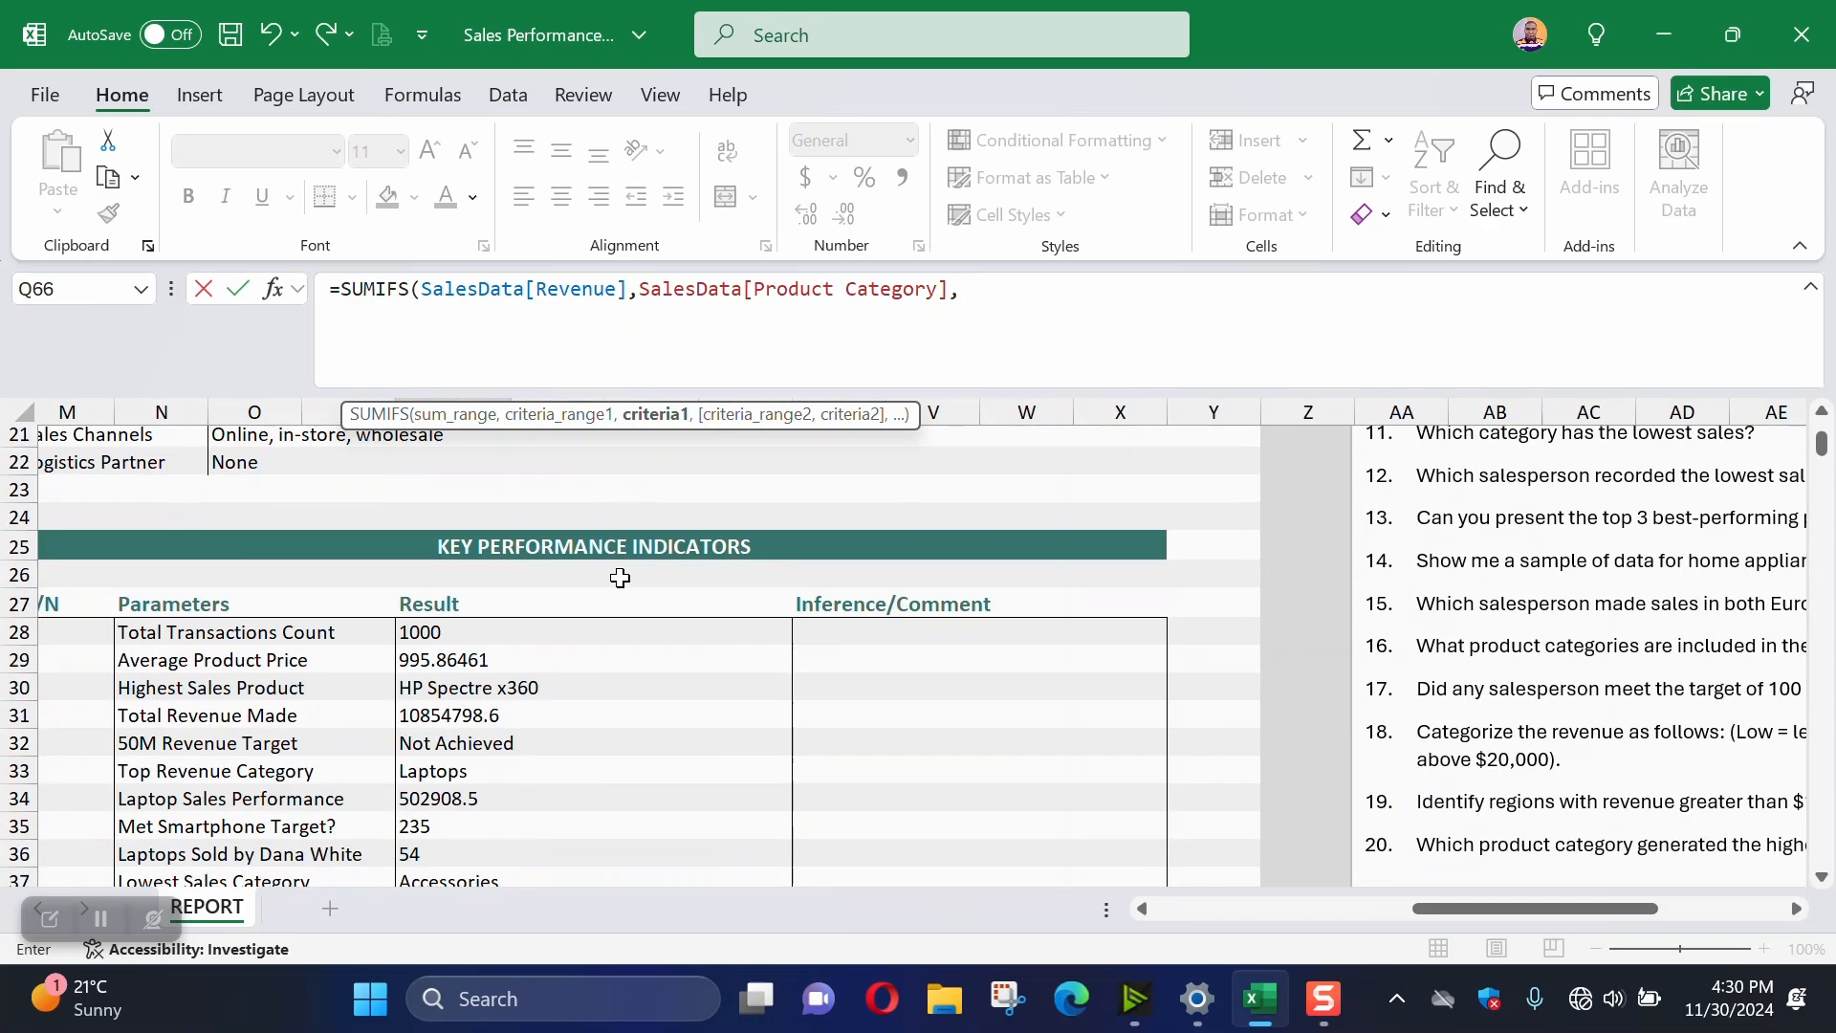
scroll(619, 577, down, 15)
scroll(1481, 879, up, 5)
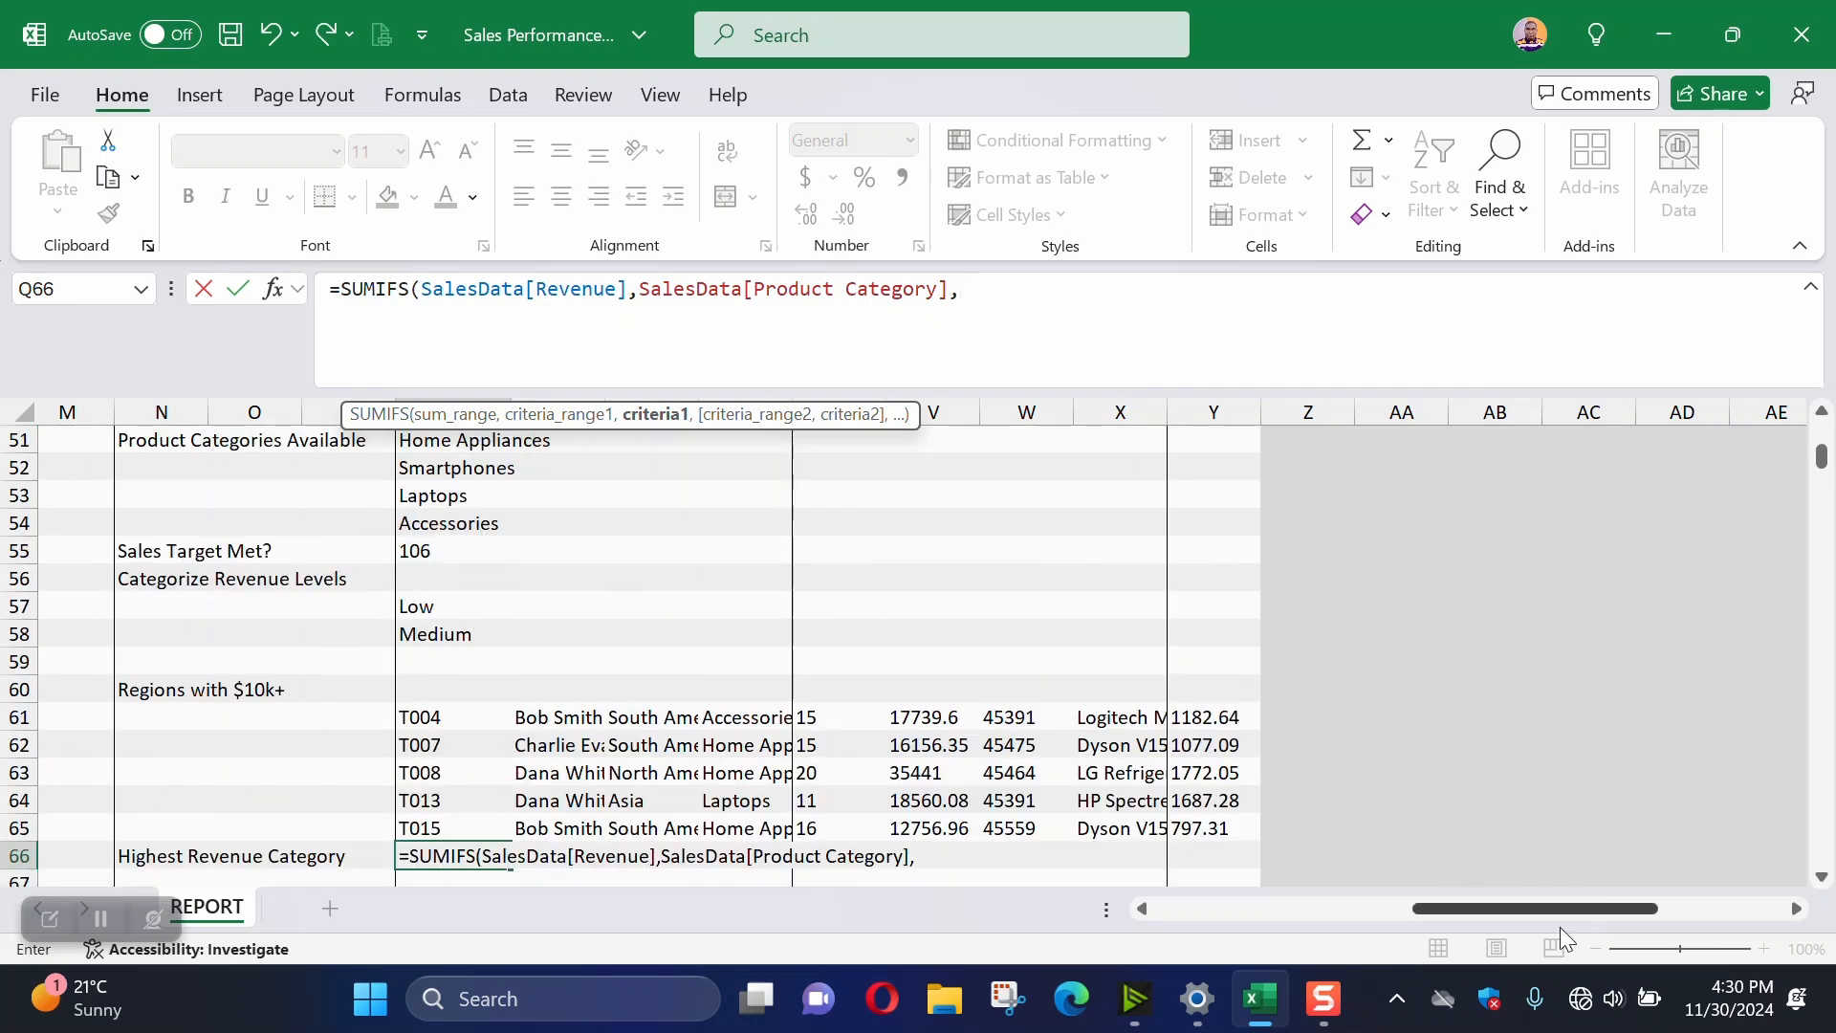
drag(1530, 911, 1599, 909)
scroll(1534, 772, up, 3)
scroll(1533, 773, up, 3)
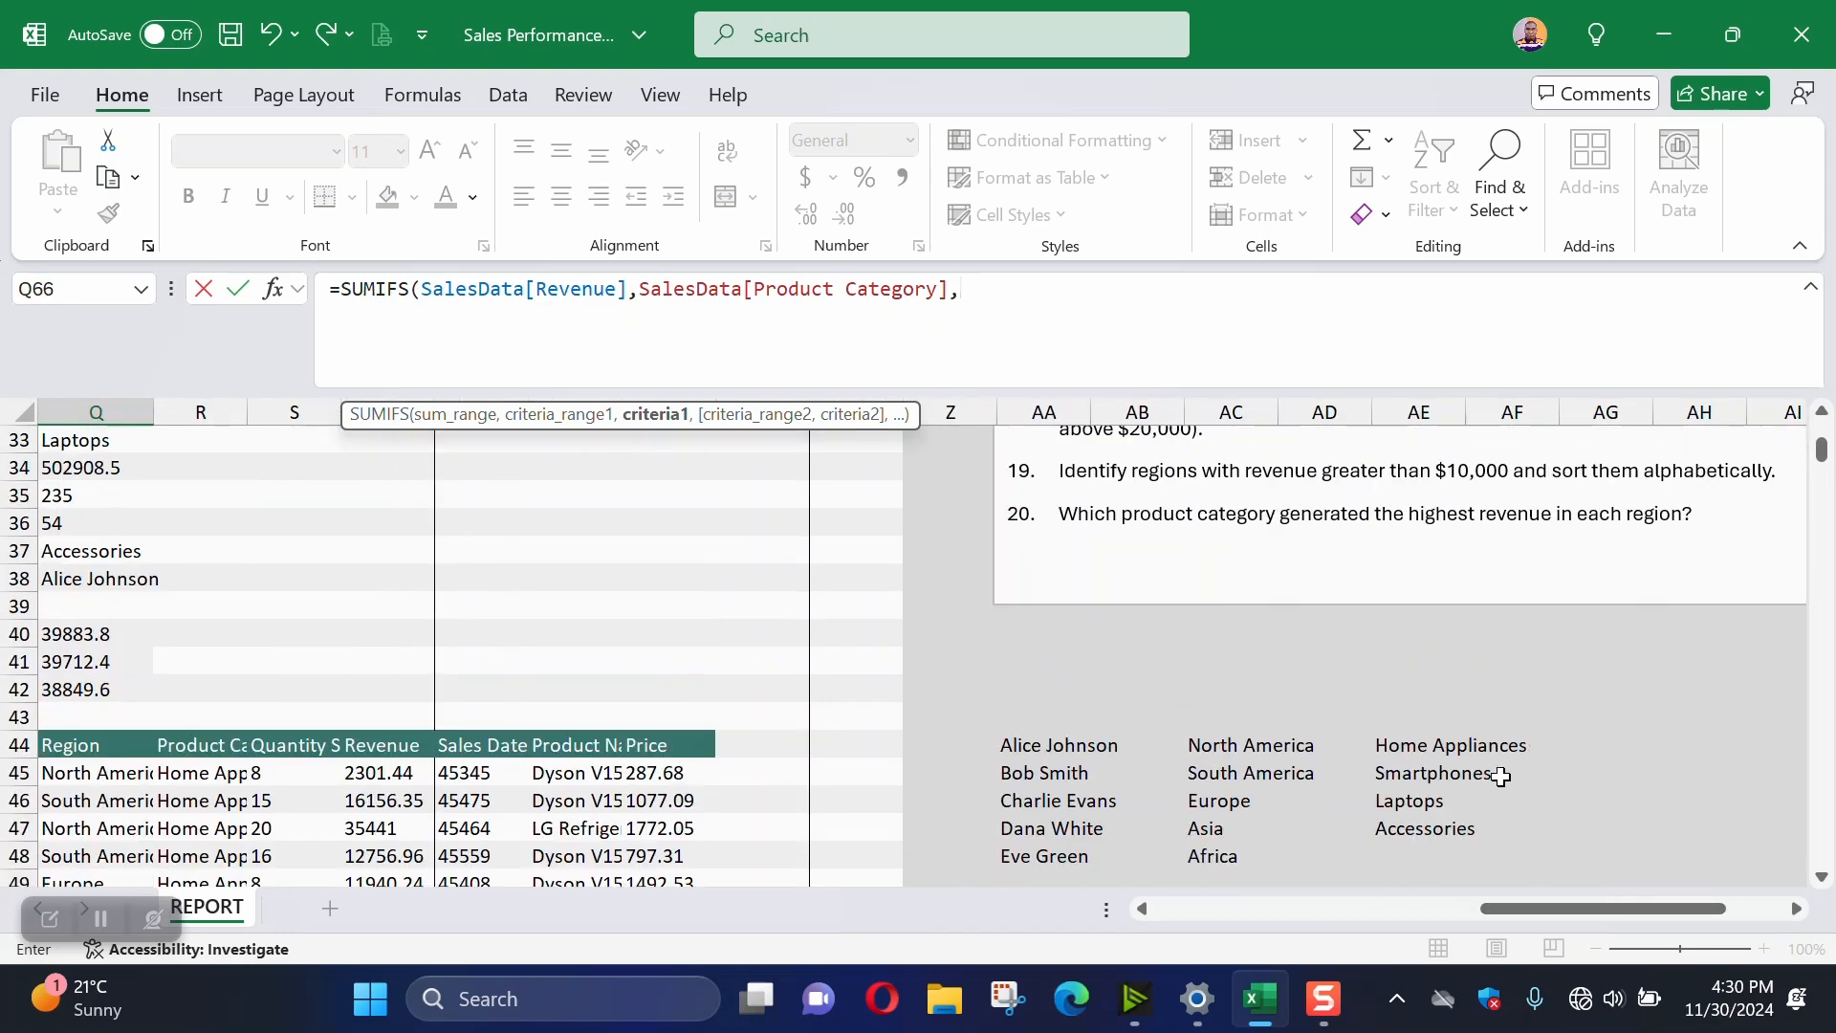
click(1415, 751)
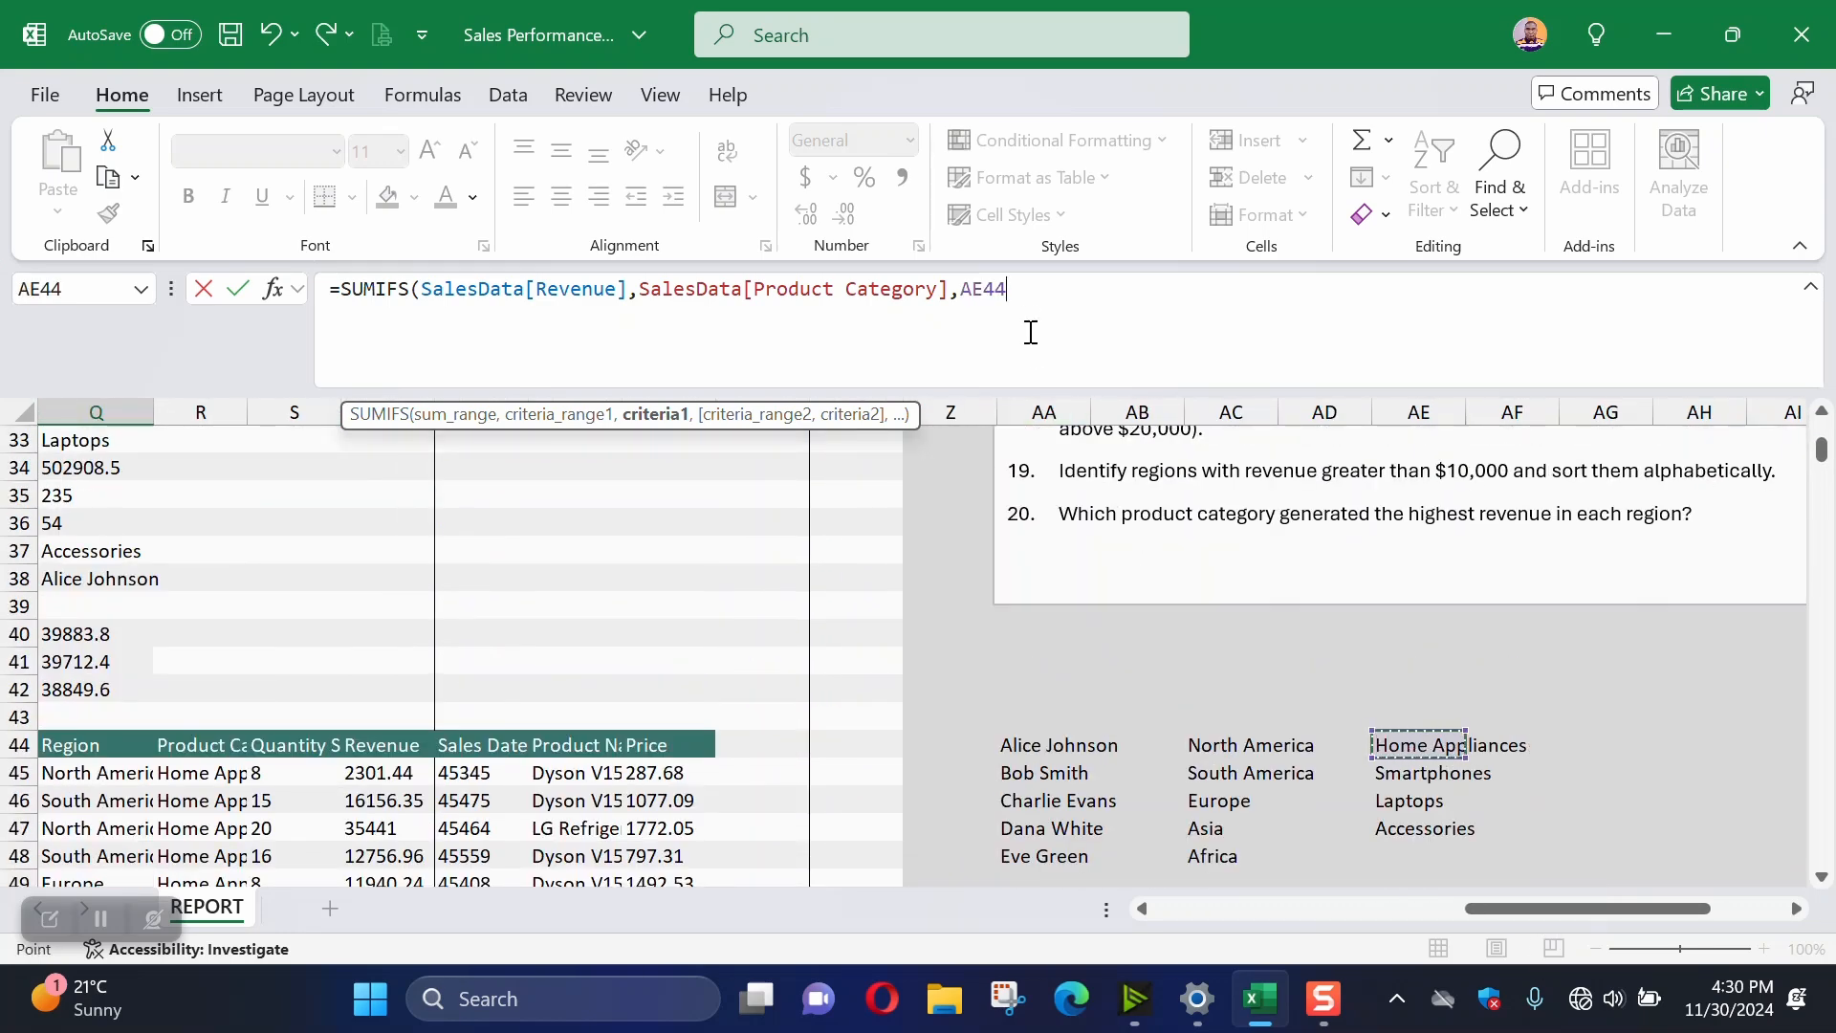
text(,)
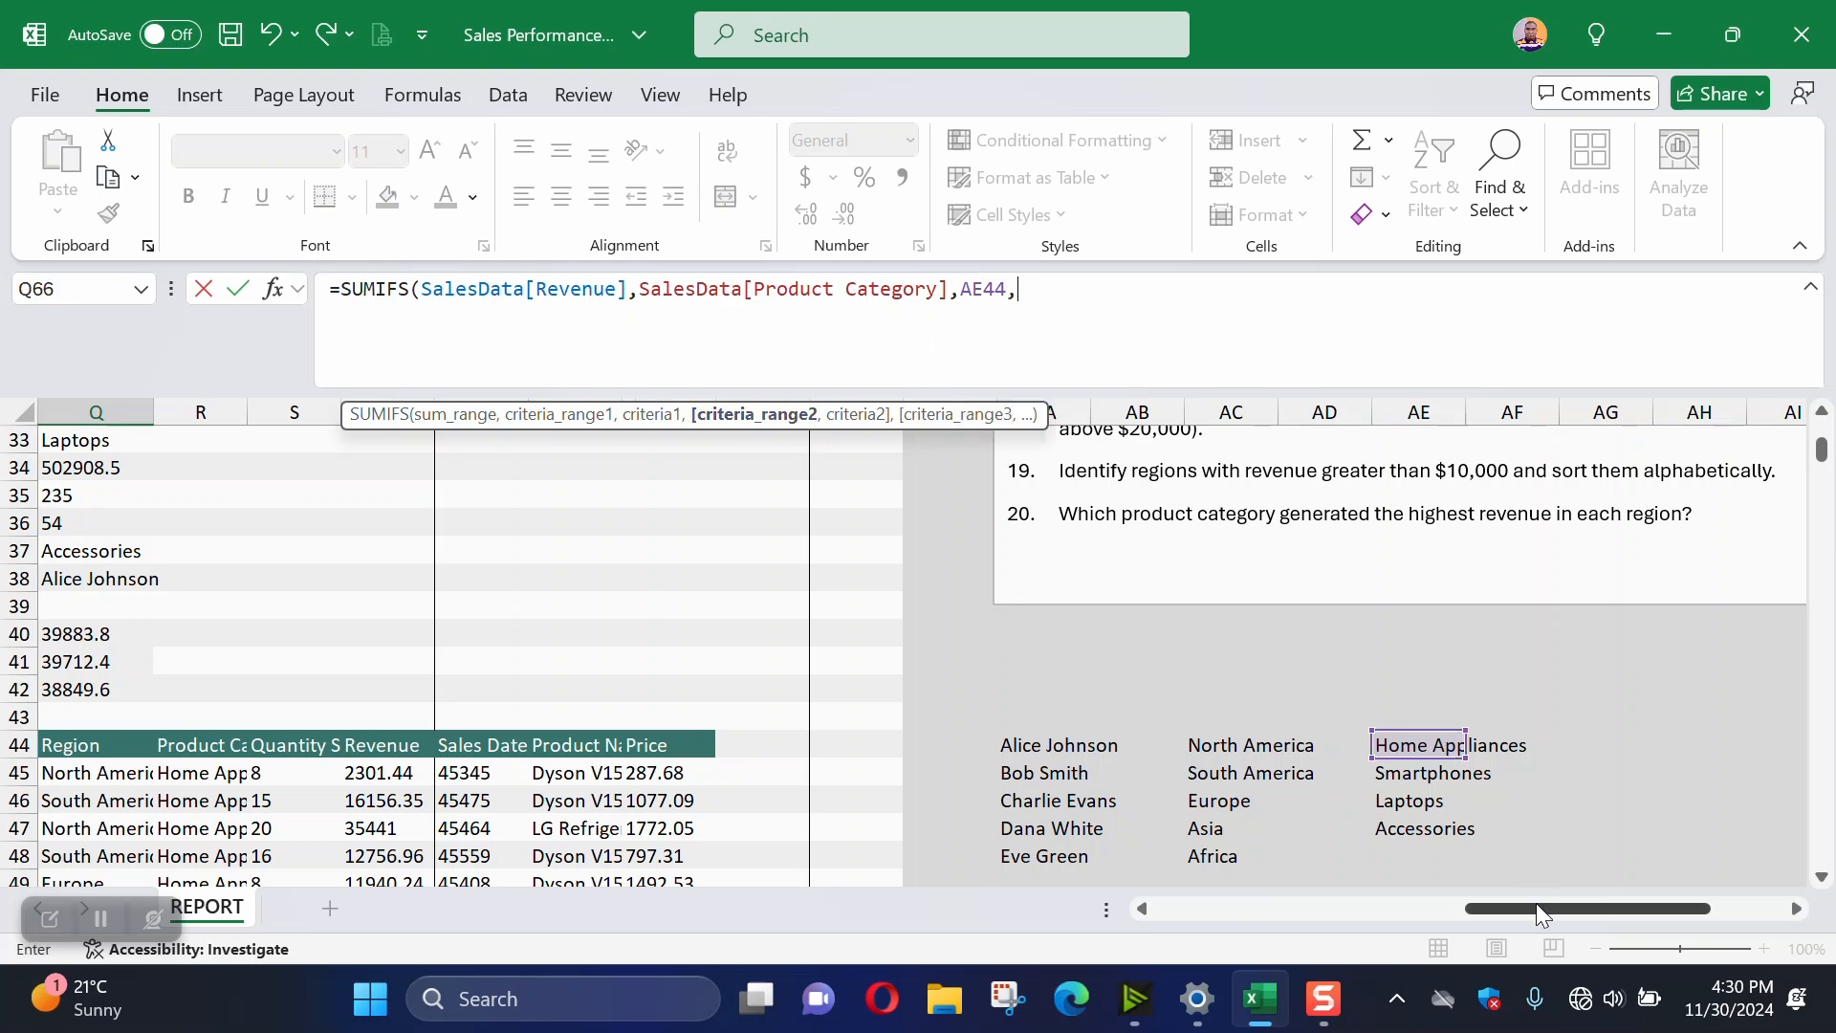
Add the SalesData Region column as the second criteria range of the SUMIFS formula
drag(1536, 903, 779, 795)
scroll(779, 795, up, 9)
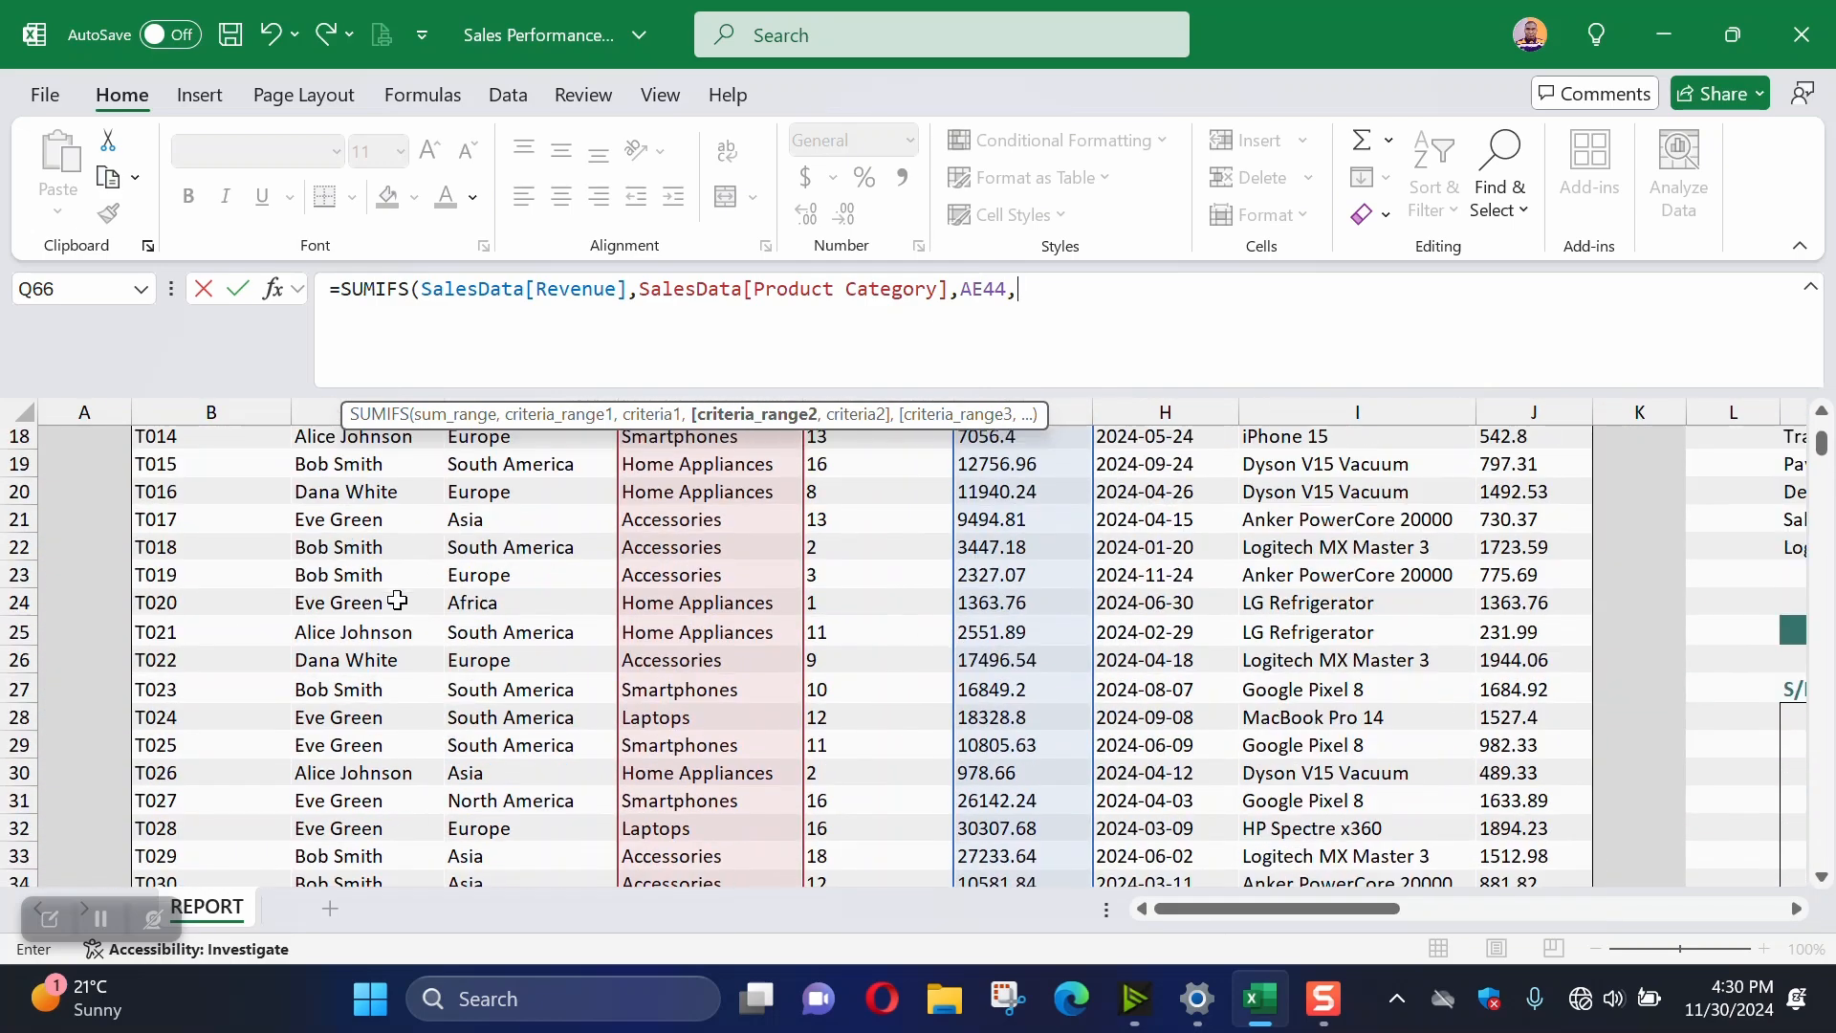
scroll(485, 544, up, 2)
click(505, 570)
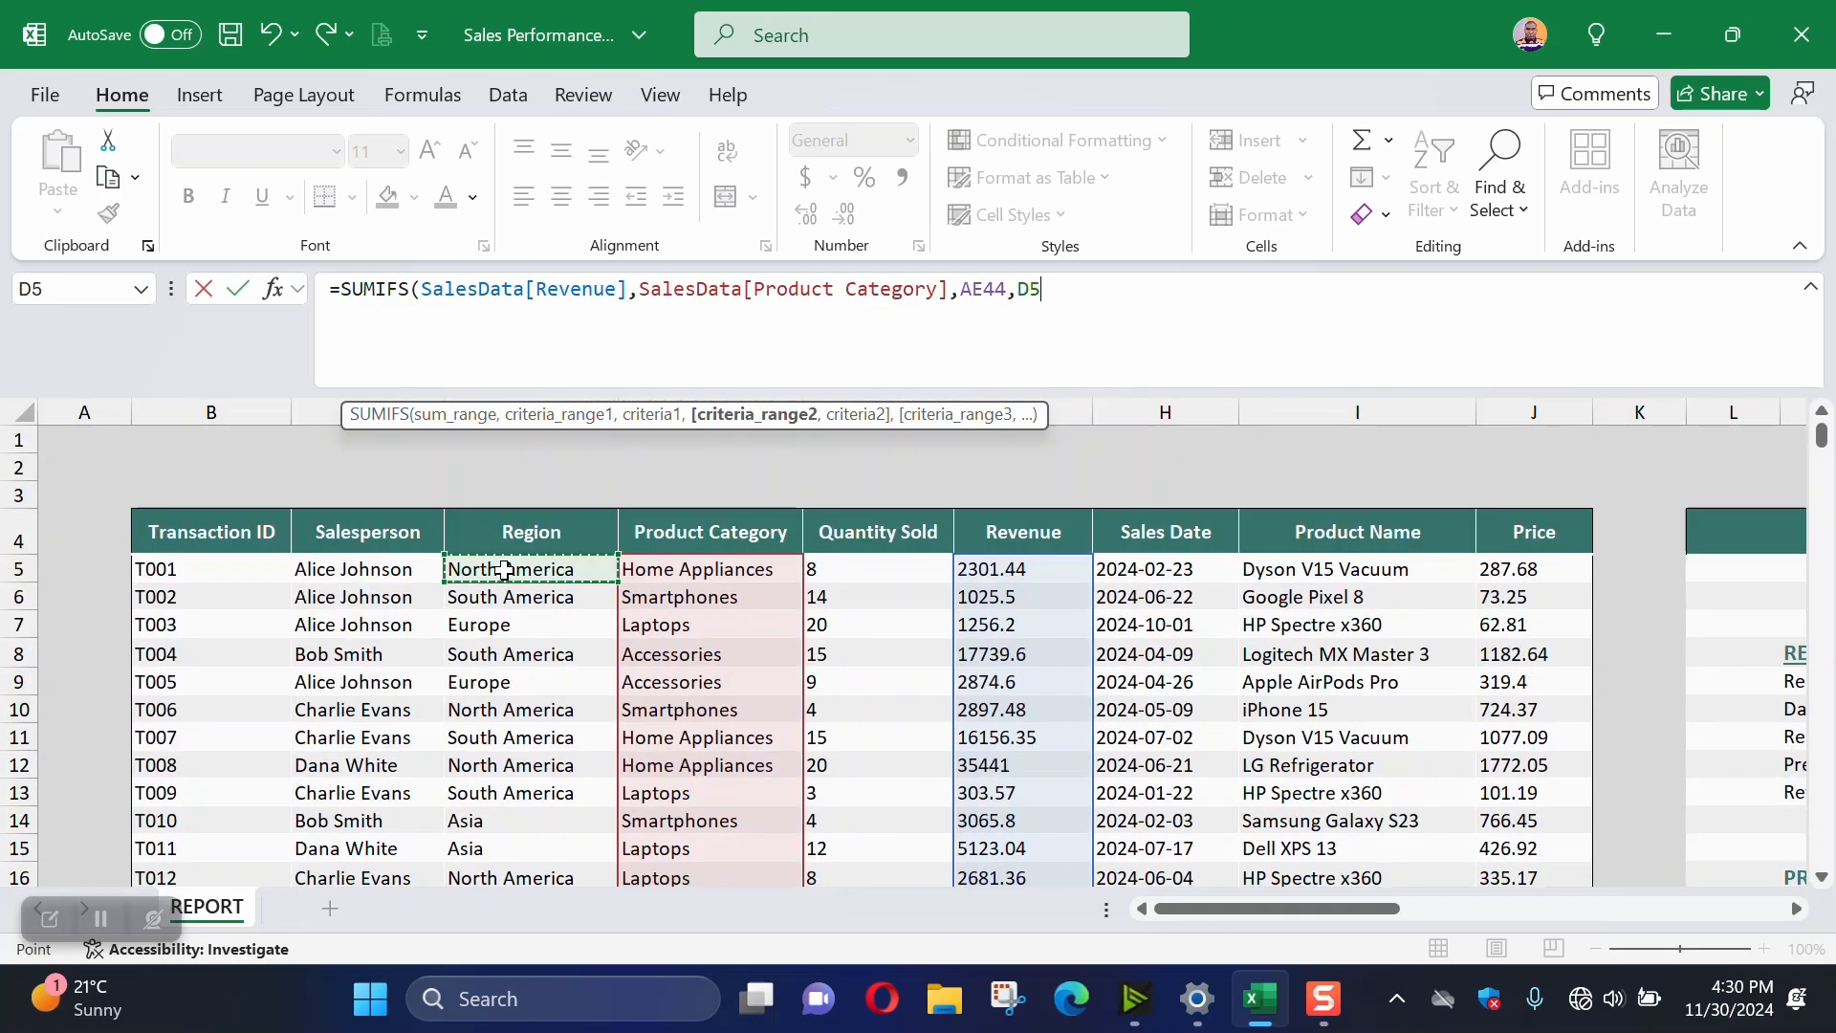
key(ctrl+shift+Down)
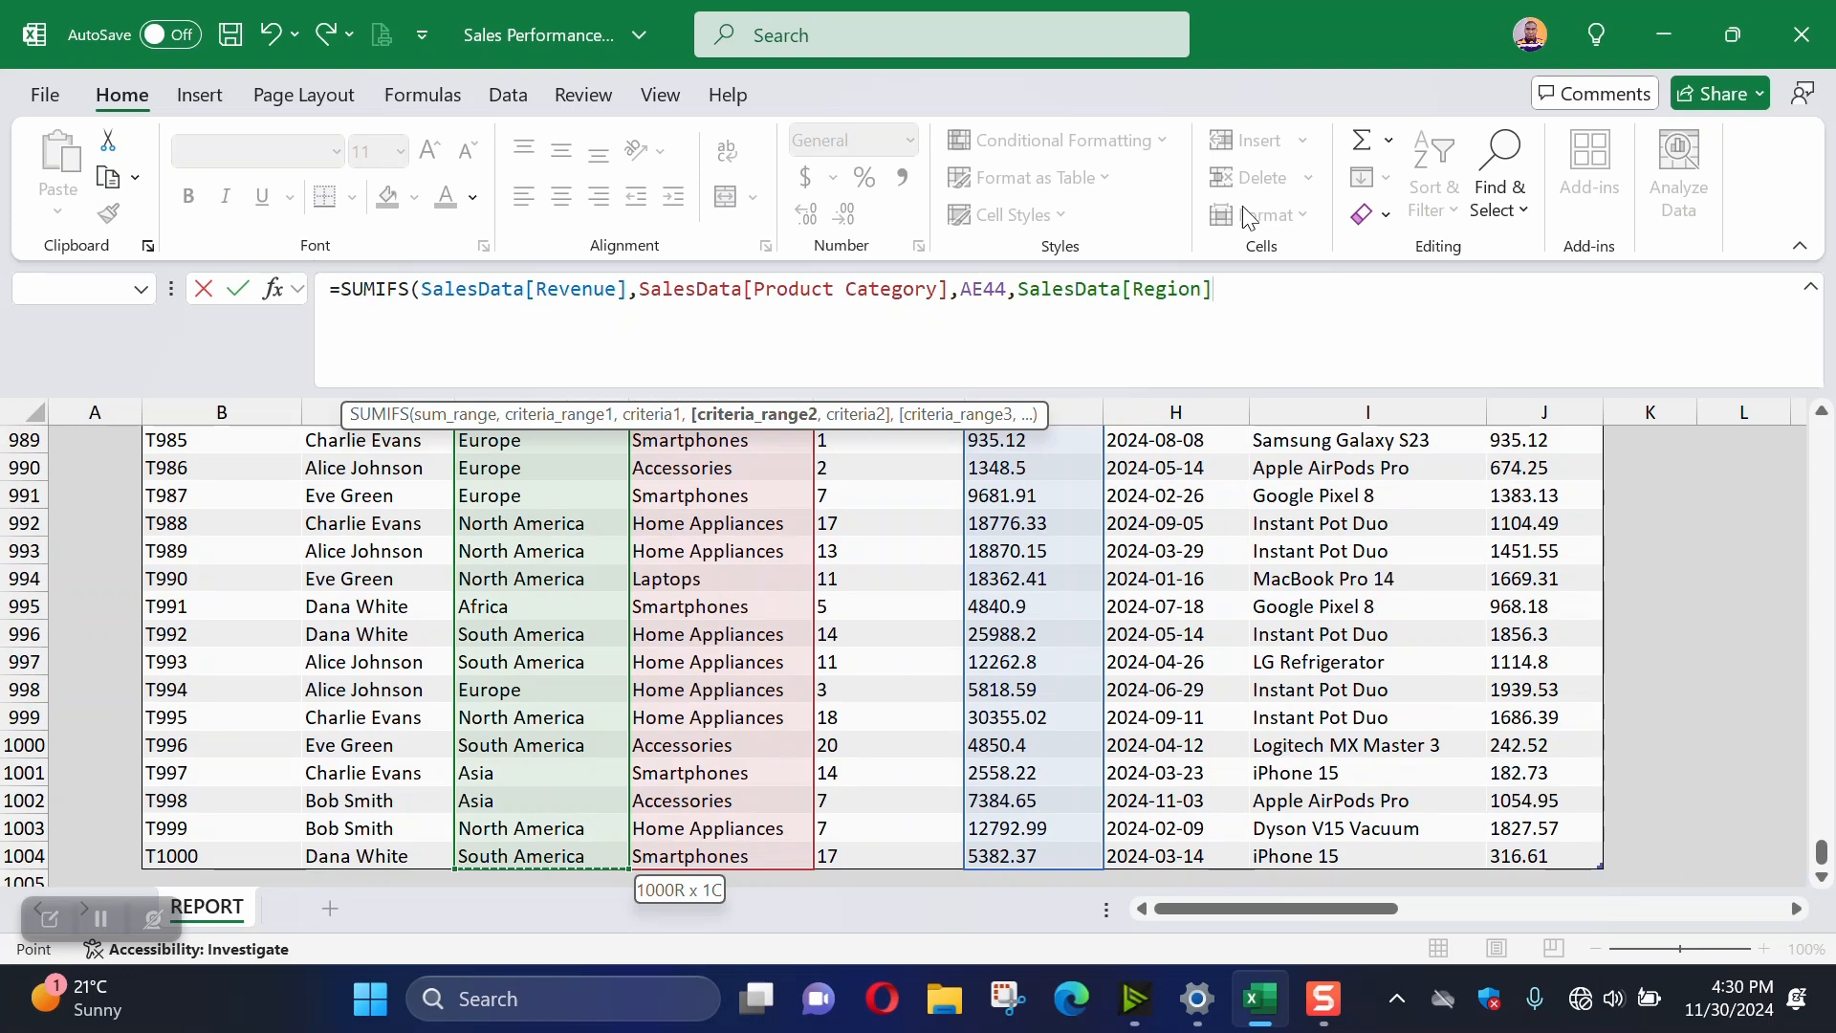
text(,)
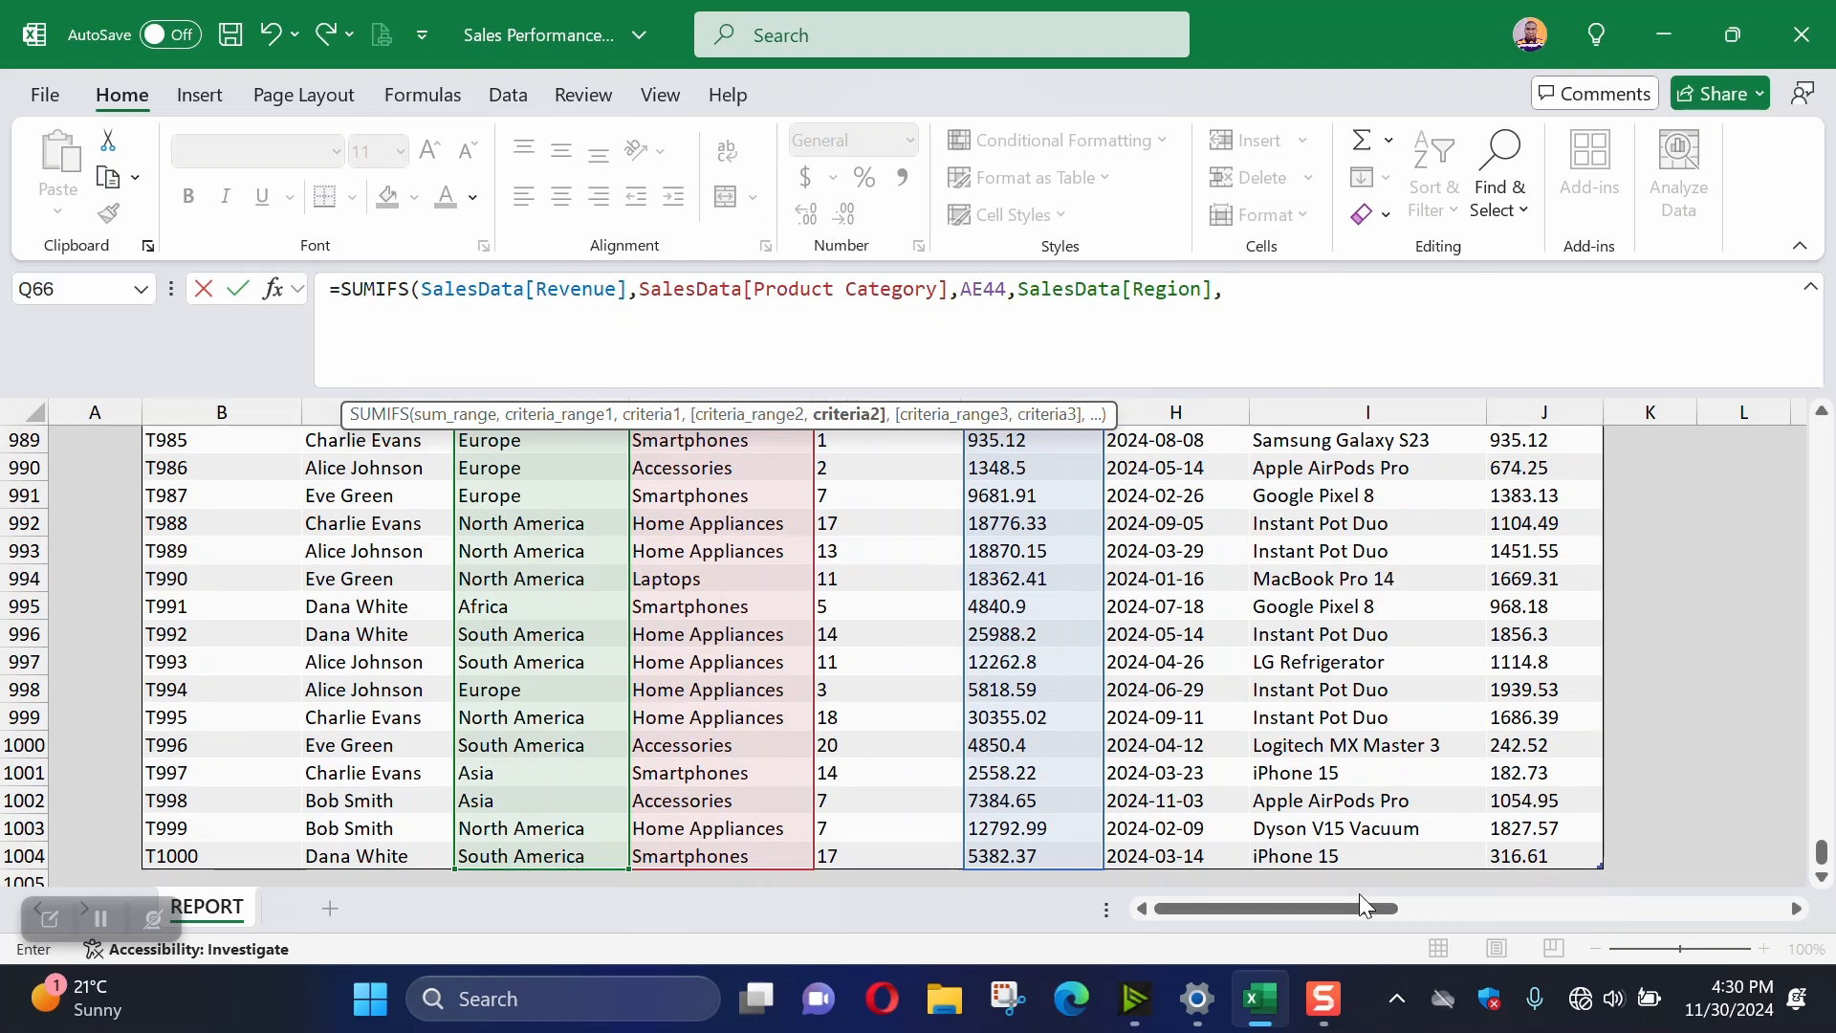
Set the second SUMIFS criterion to North America in AC44 and complete the formula in Q66
drag(1360, 901, 1595, 899)
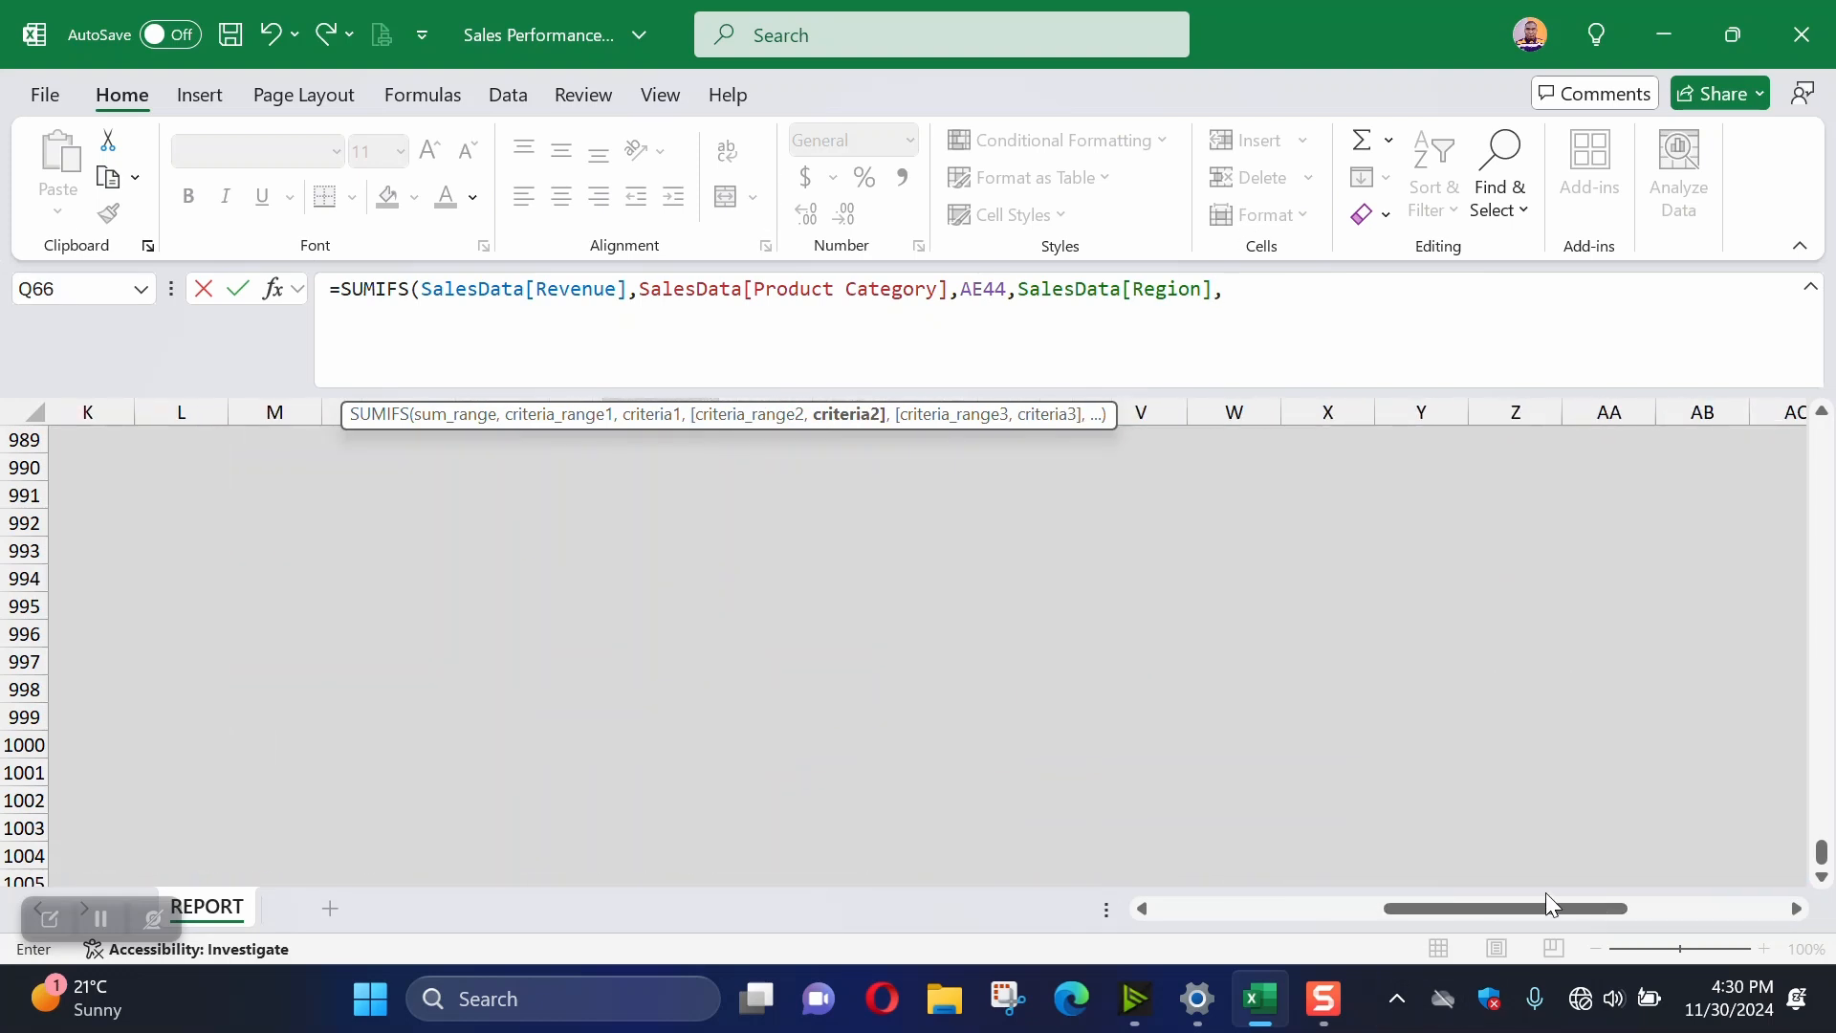
scroll(1129, 738, up, 7)
drag(1823, 865, 1791, 459)
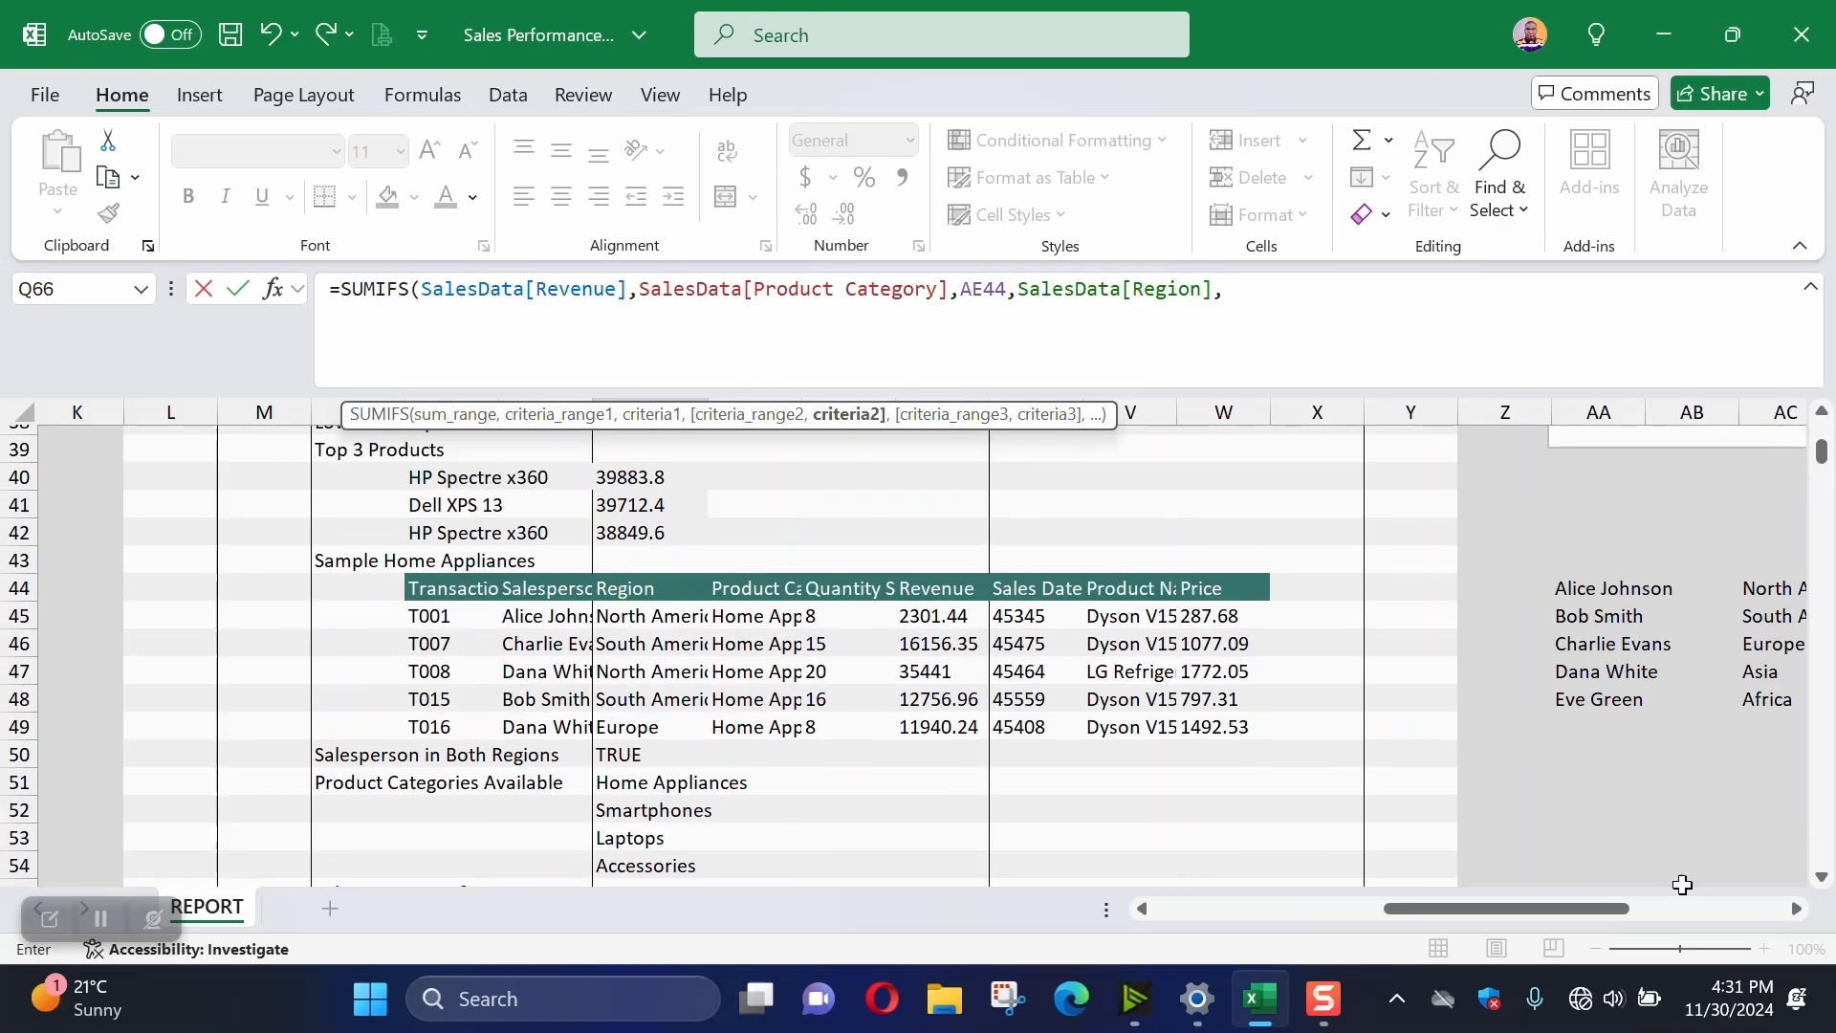
drag(1575, 908, 1651, 916)
click(1305, 564)
click(1296, 588)
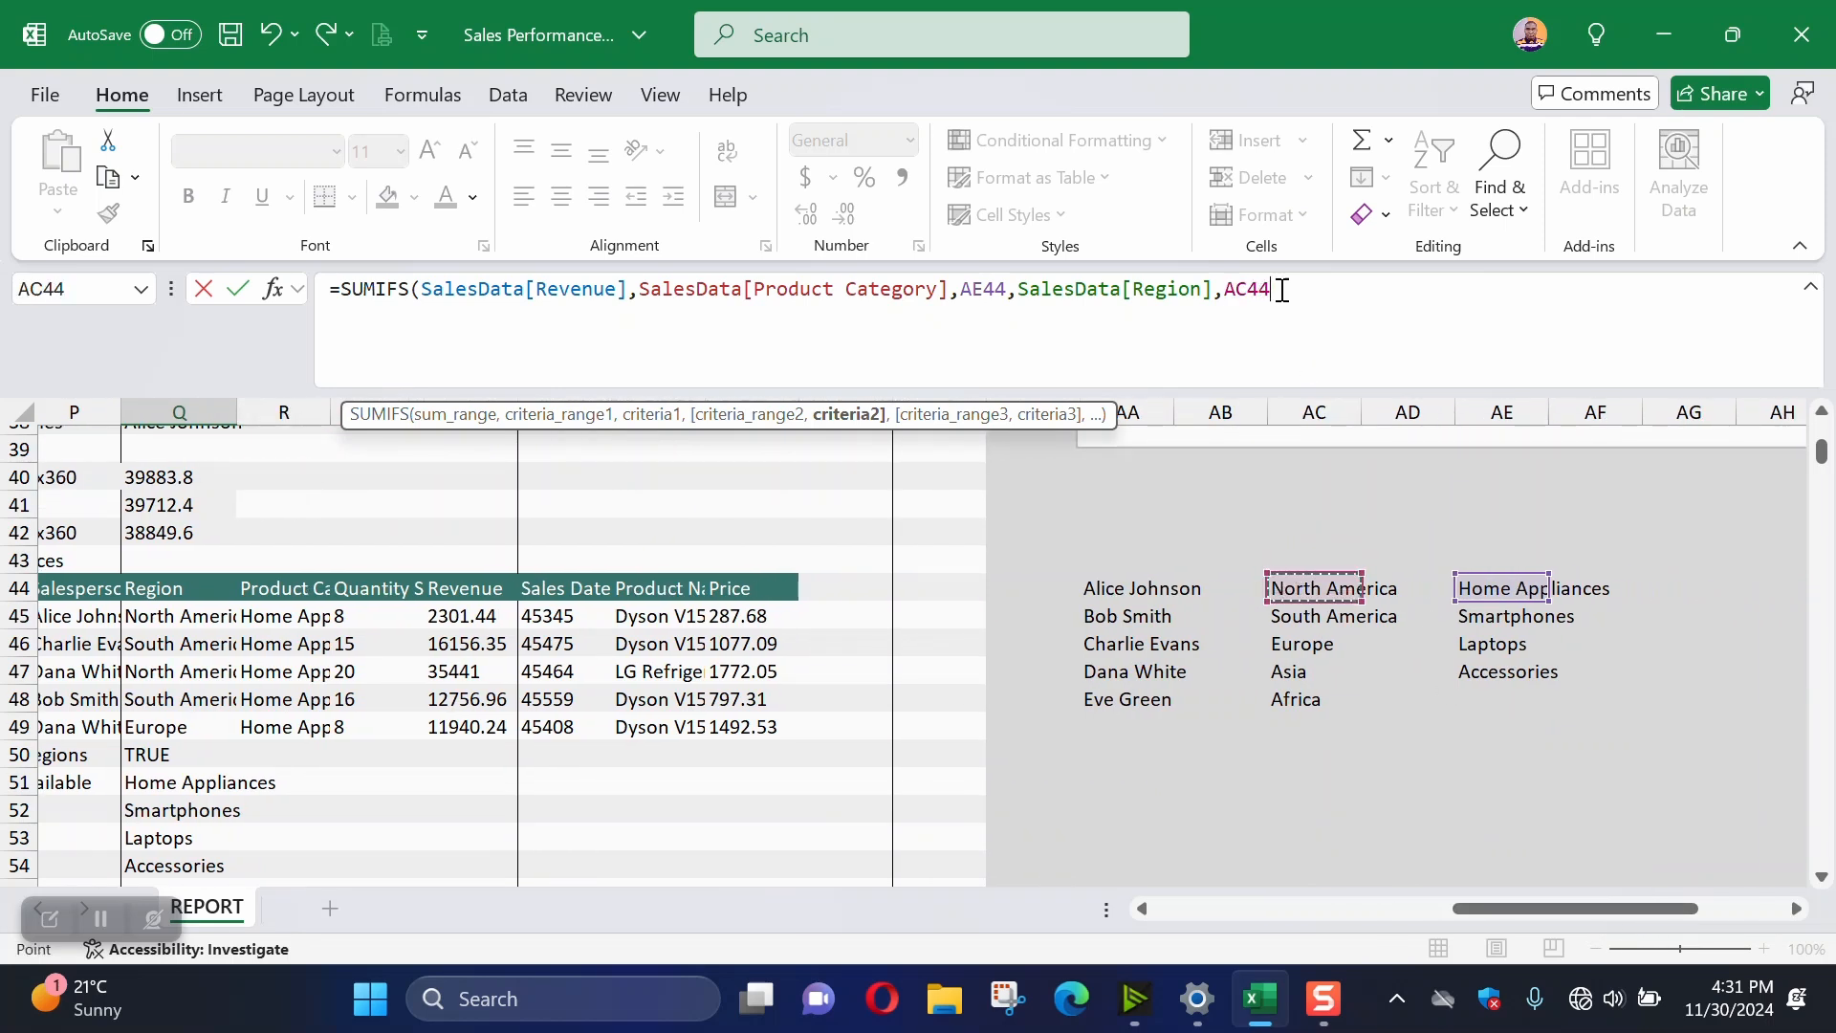
text())
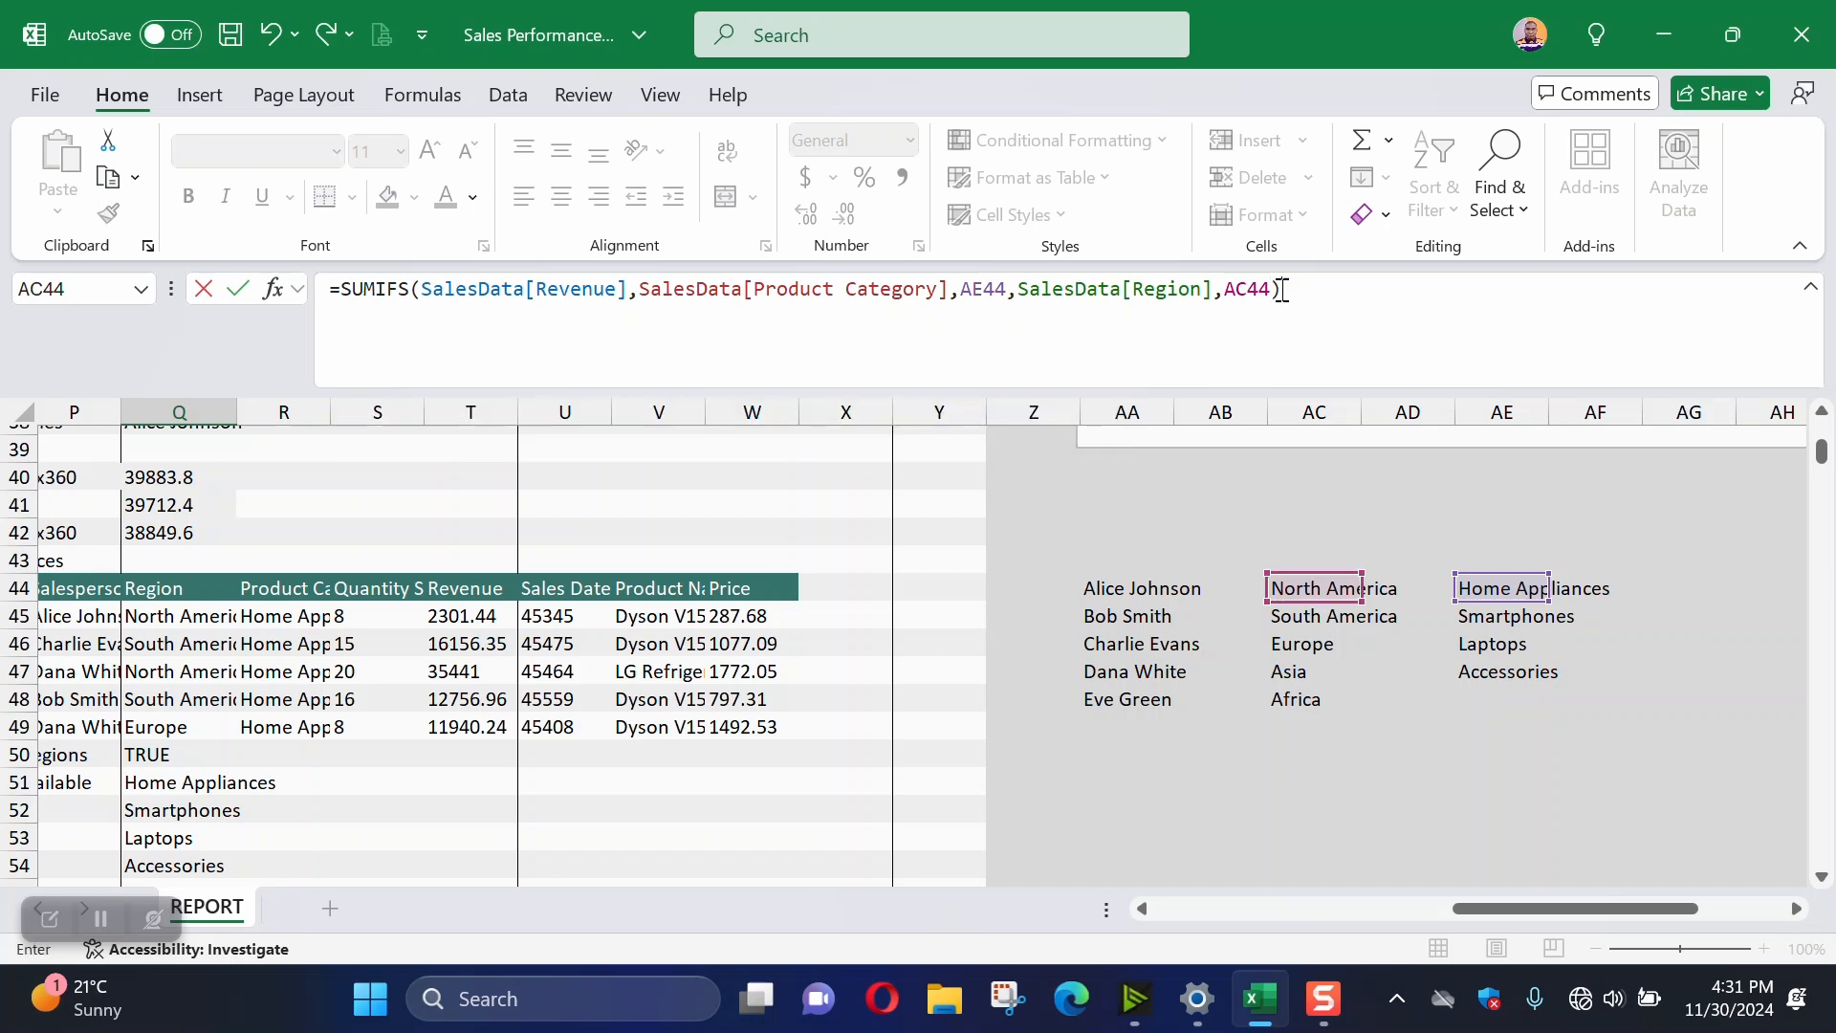
key(Return)
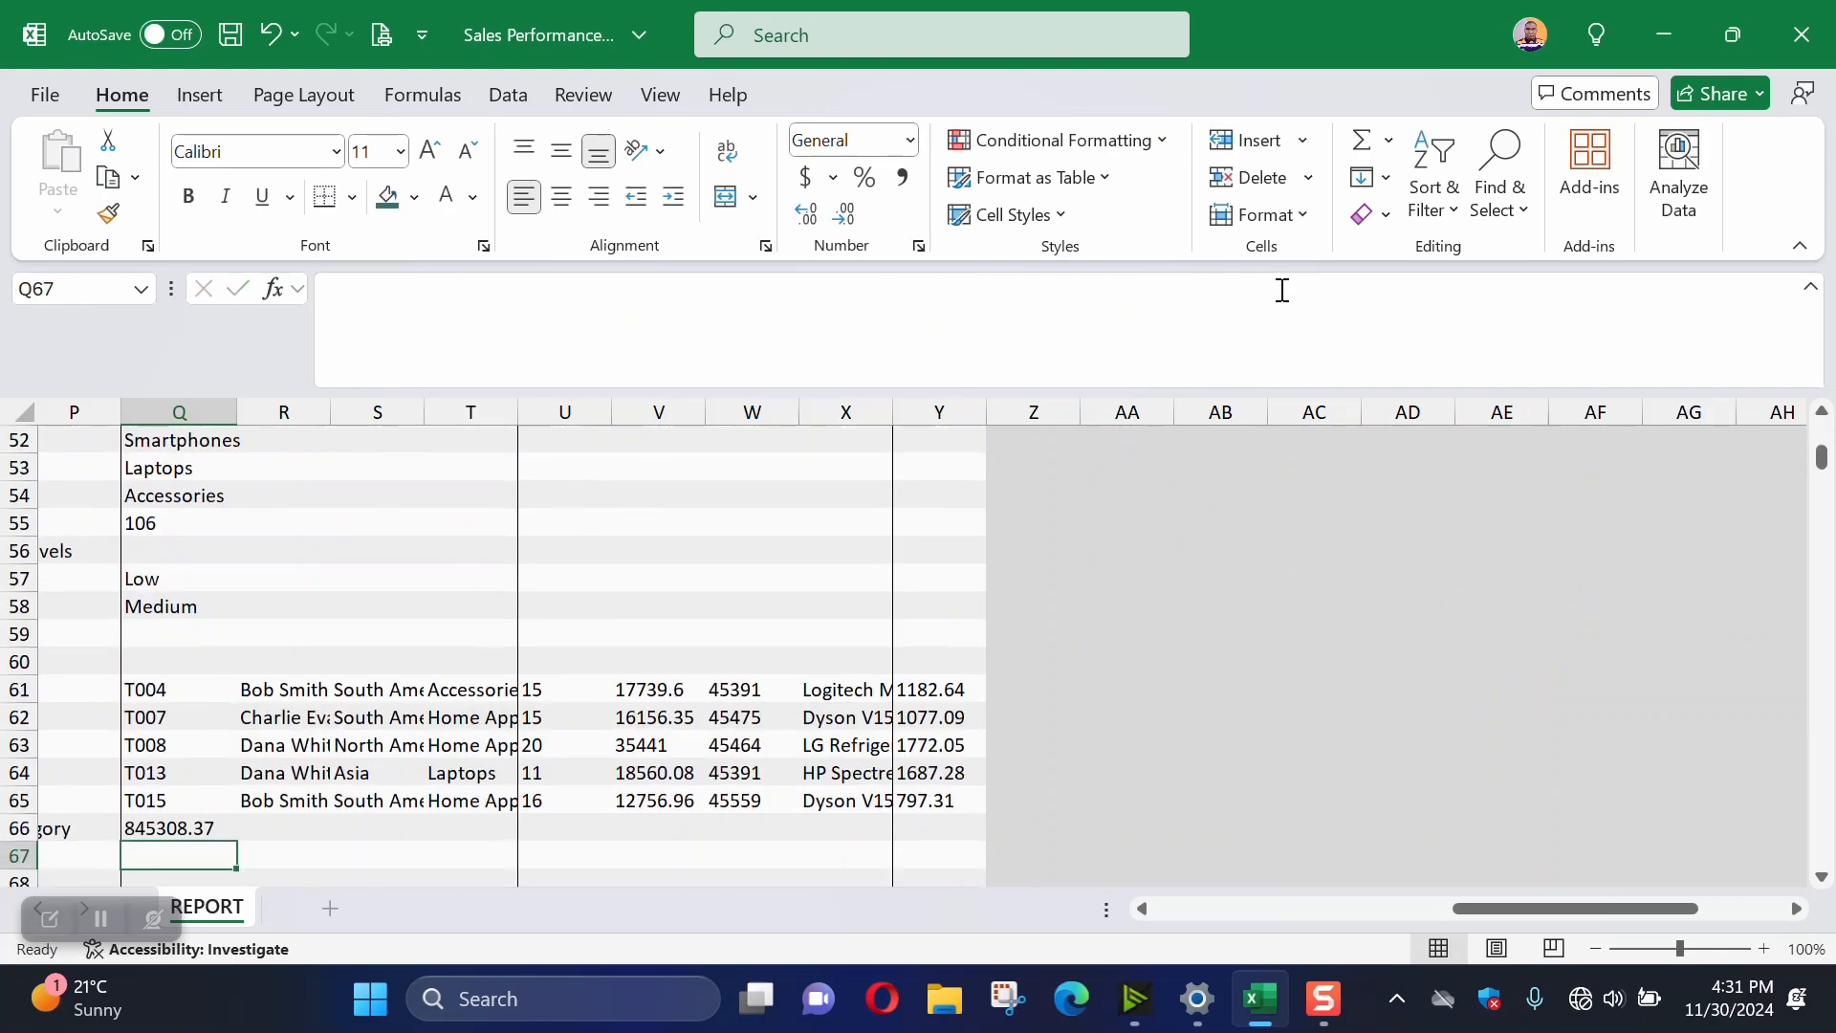
Review the SUMIFS formula in Q66 and how Home Appliances in AE44 pairs with each region in AC44:AC48
click(137, 834)
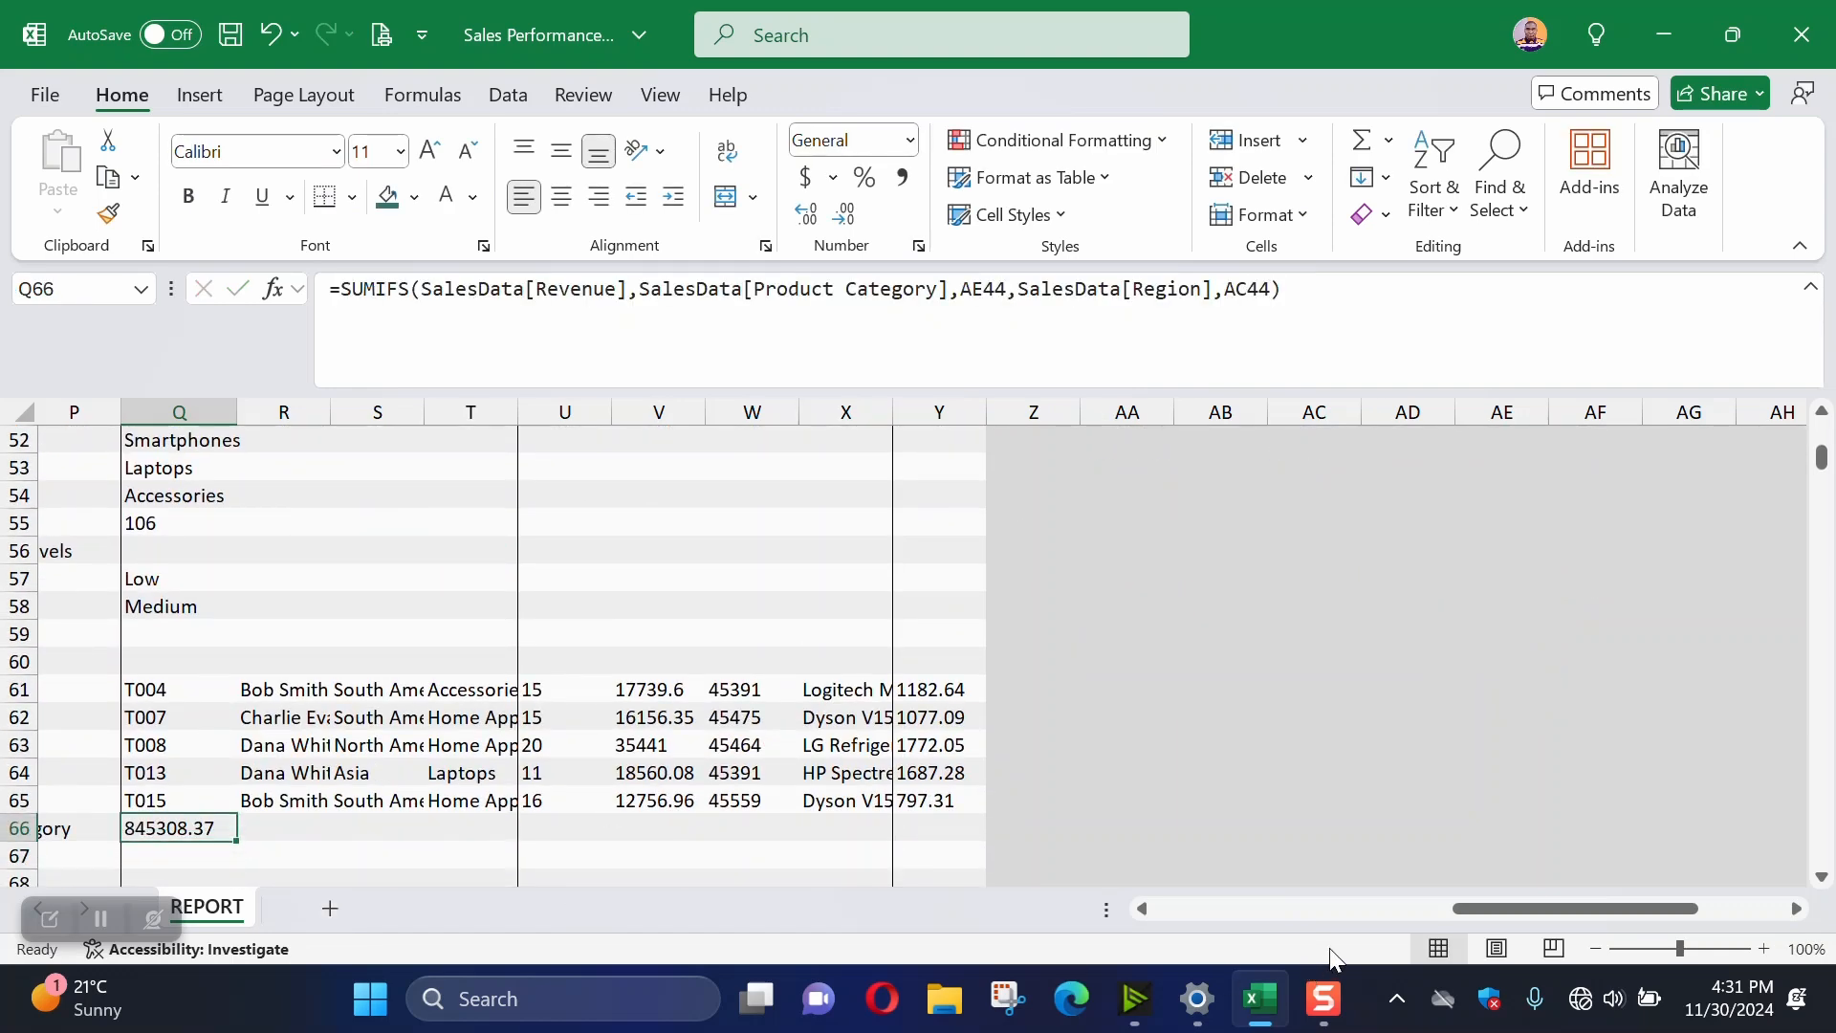
drag(1457, 903, 1501, 926)
scroll(1537, 891, up, 6)
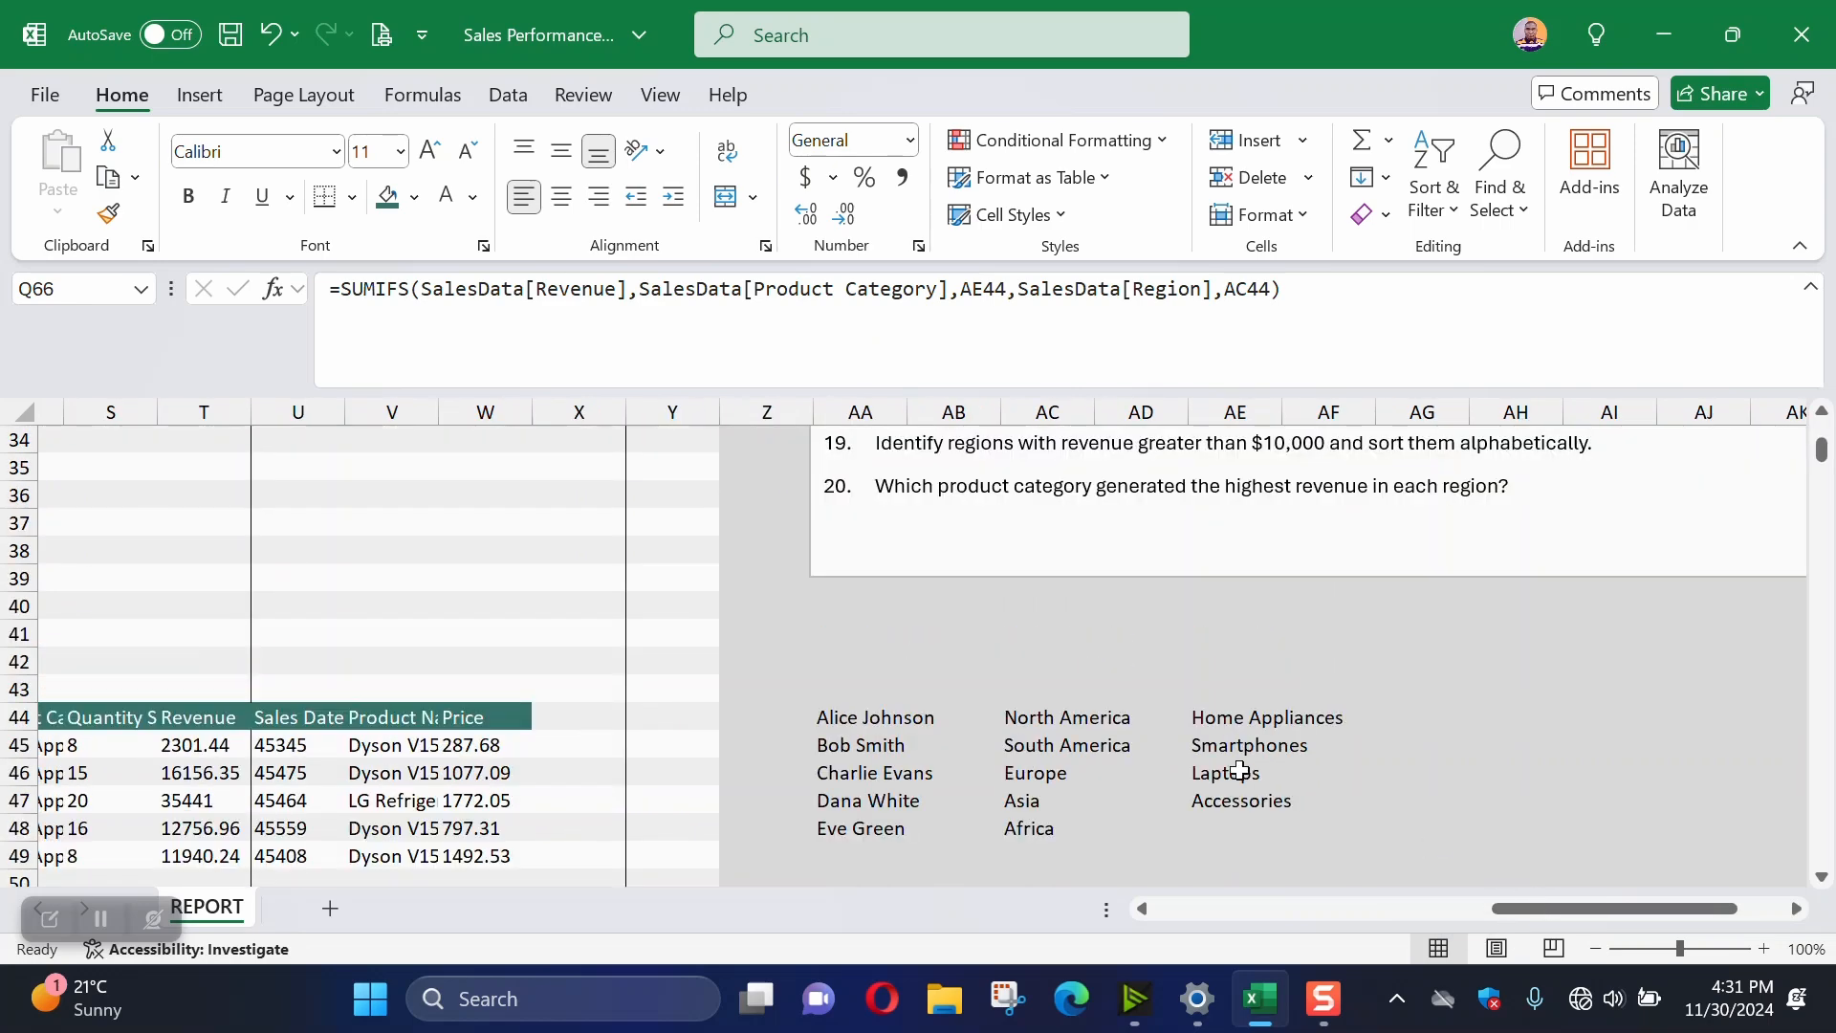
click(1222, 717)
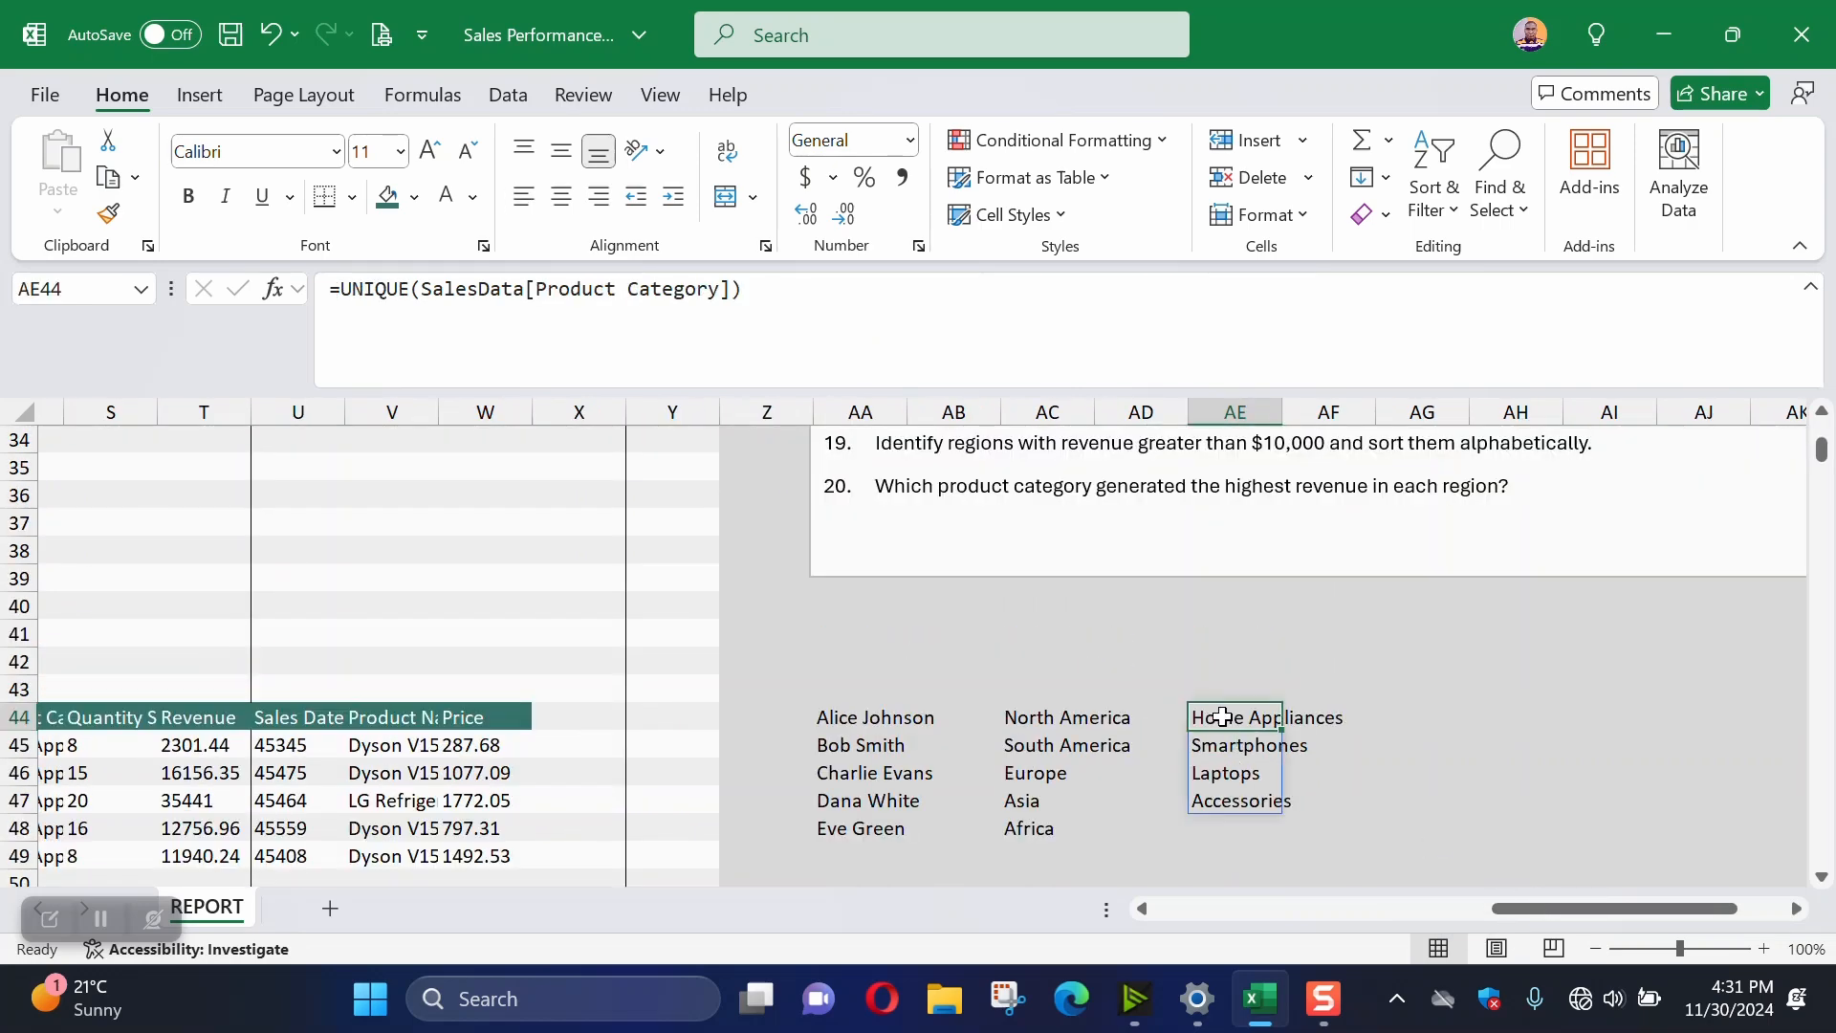
click(1031, 719)
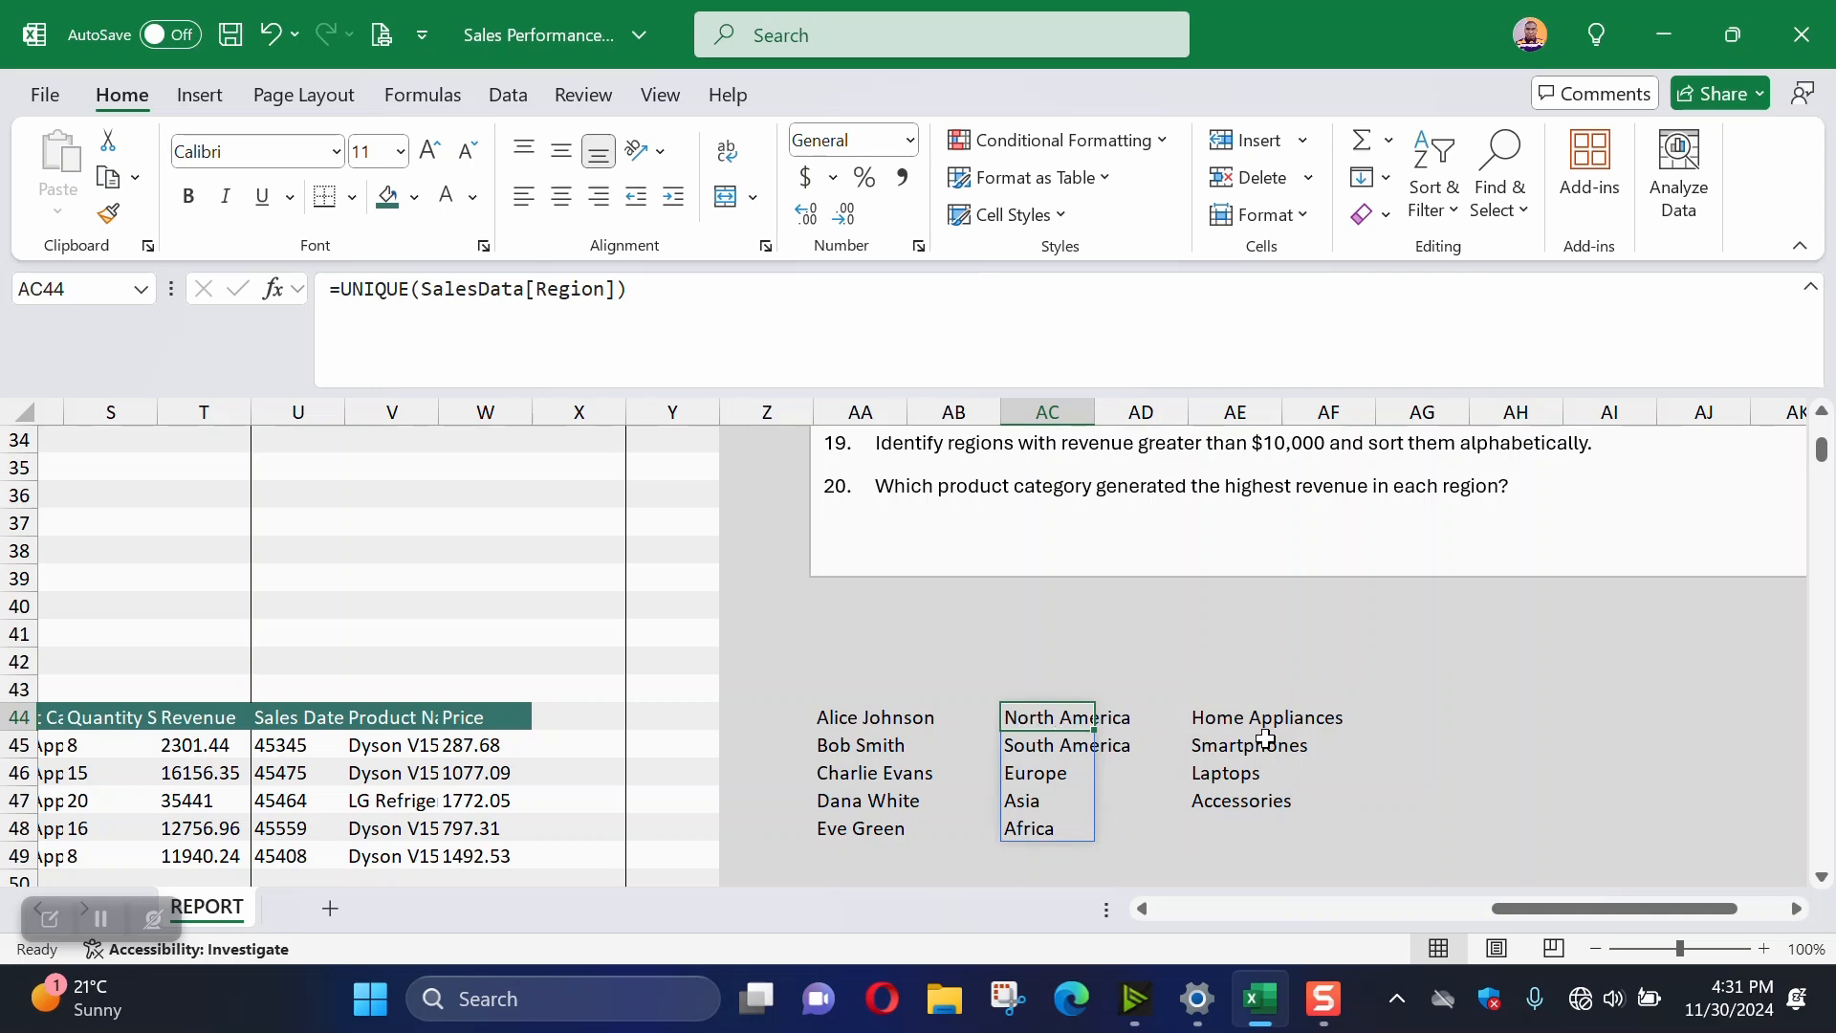
click(1233, 721)
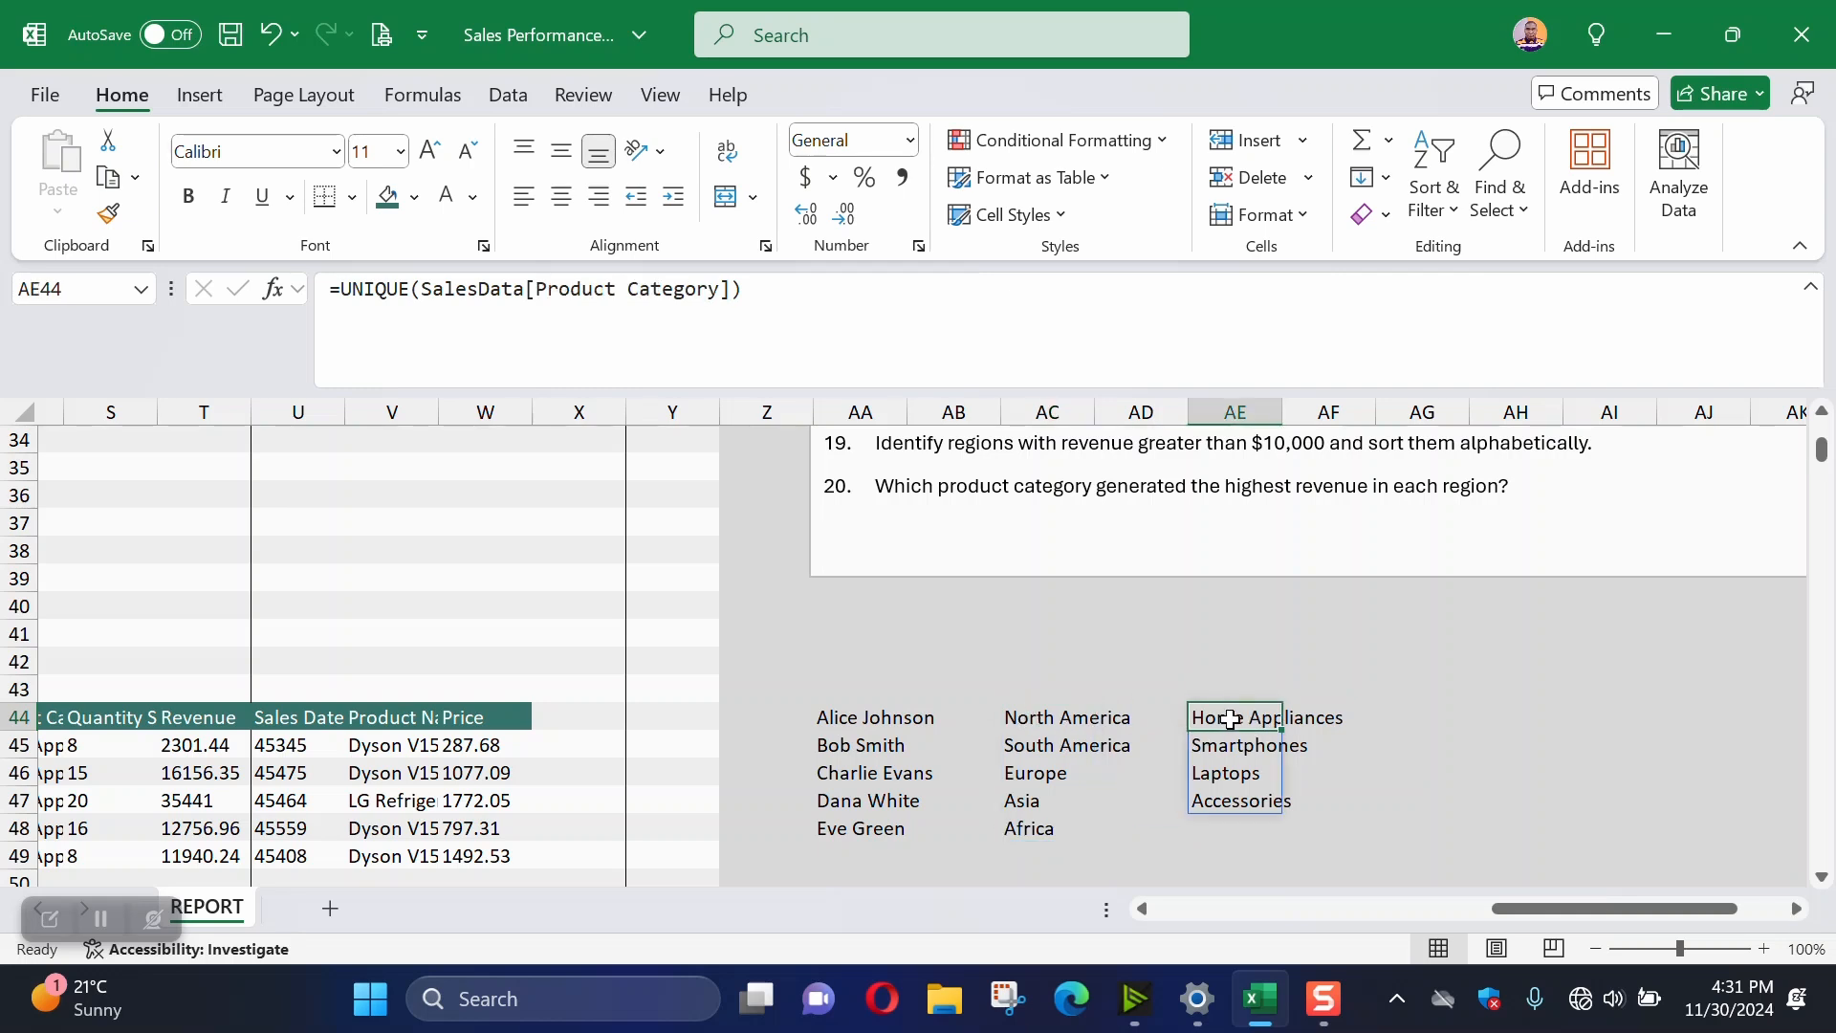
click(1023, 755)
click(1219, 727)
click(1042, 773)
click(1222, 718)
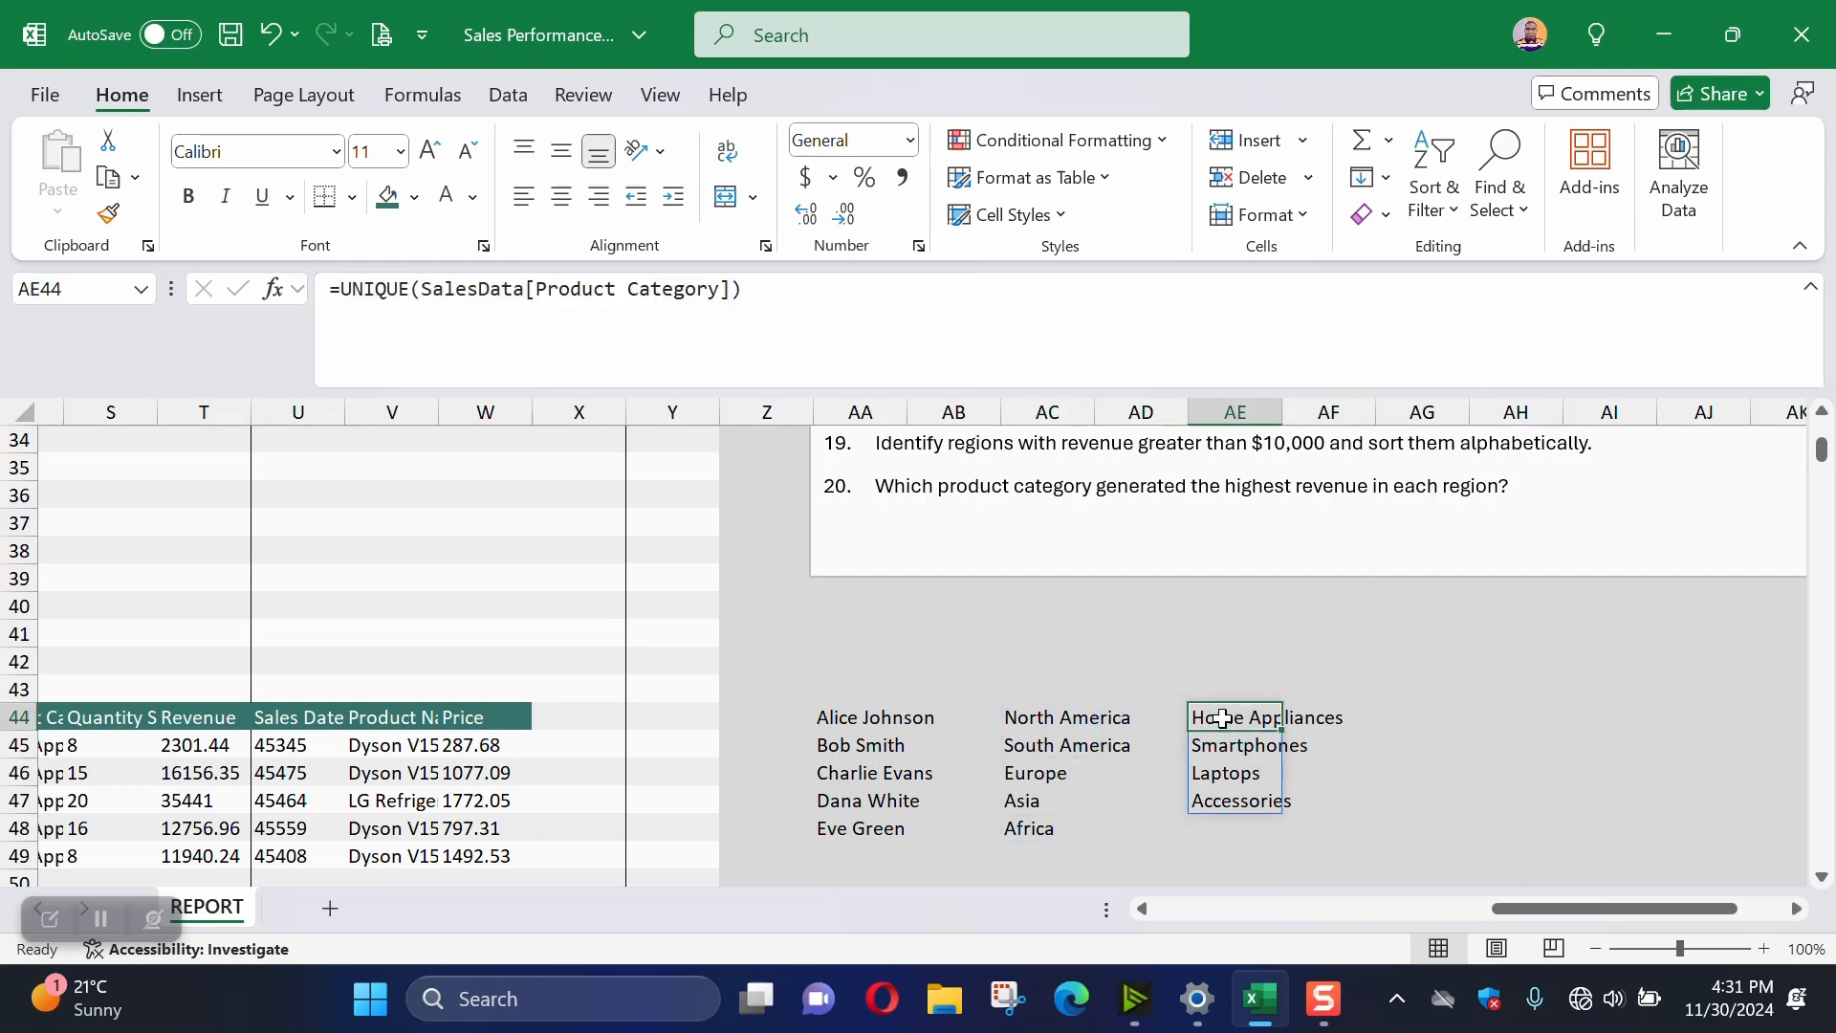
click(1032, 802)
click(1205, 727)
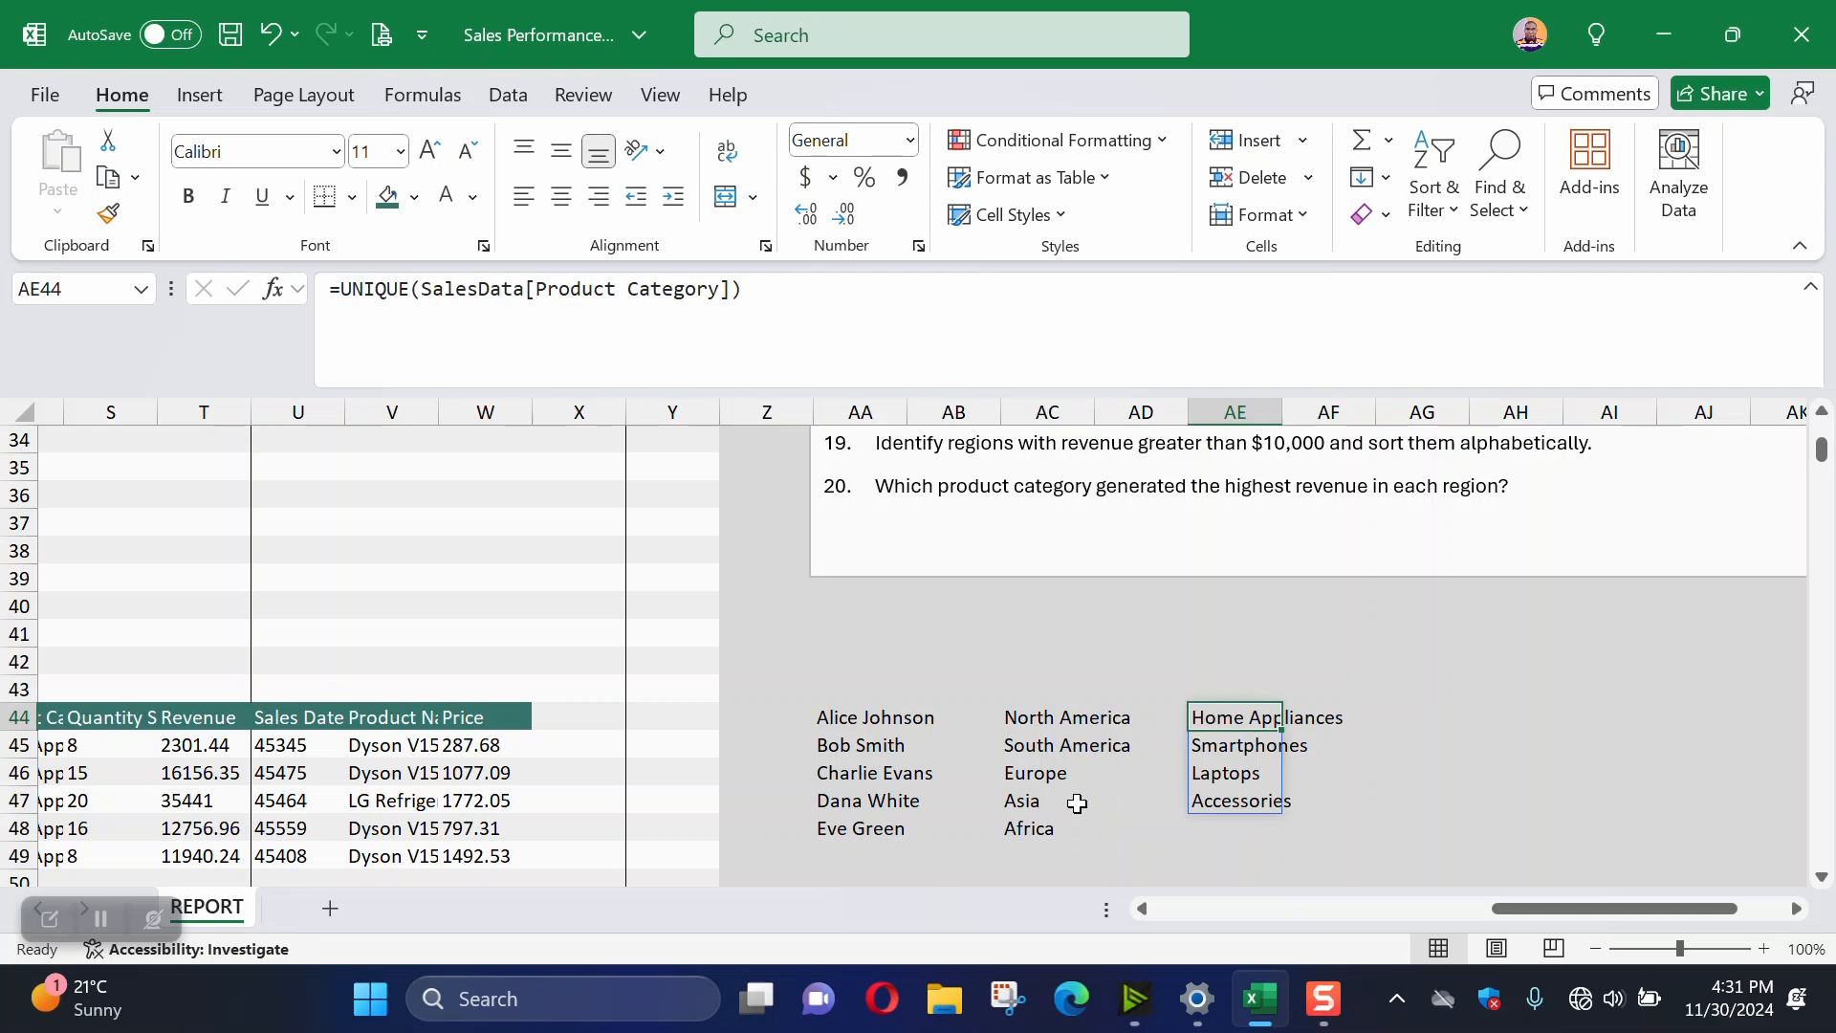
click(1022, 832)
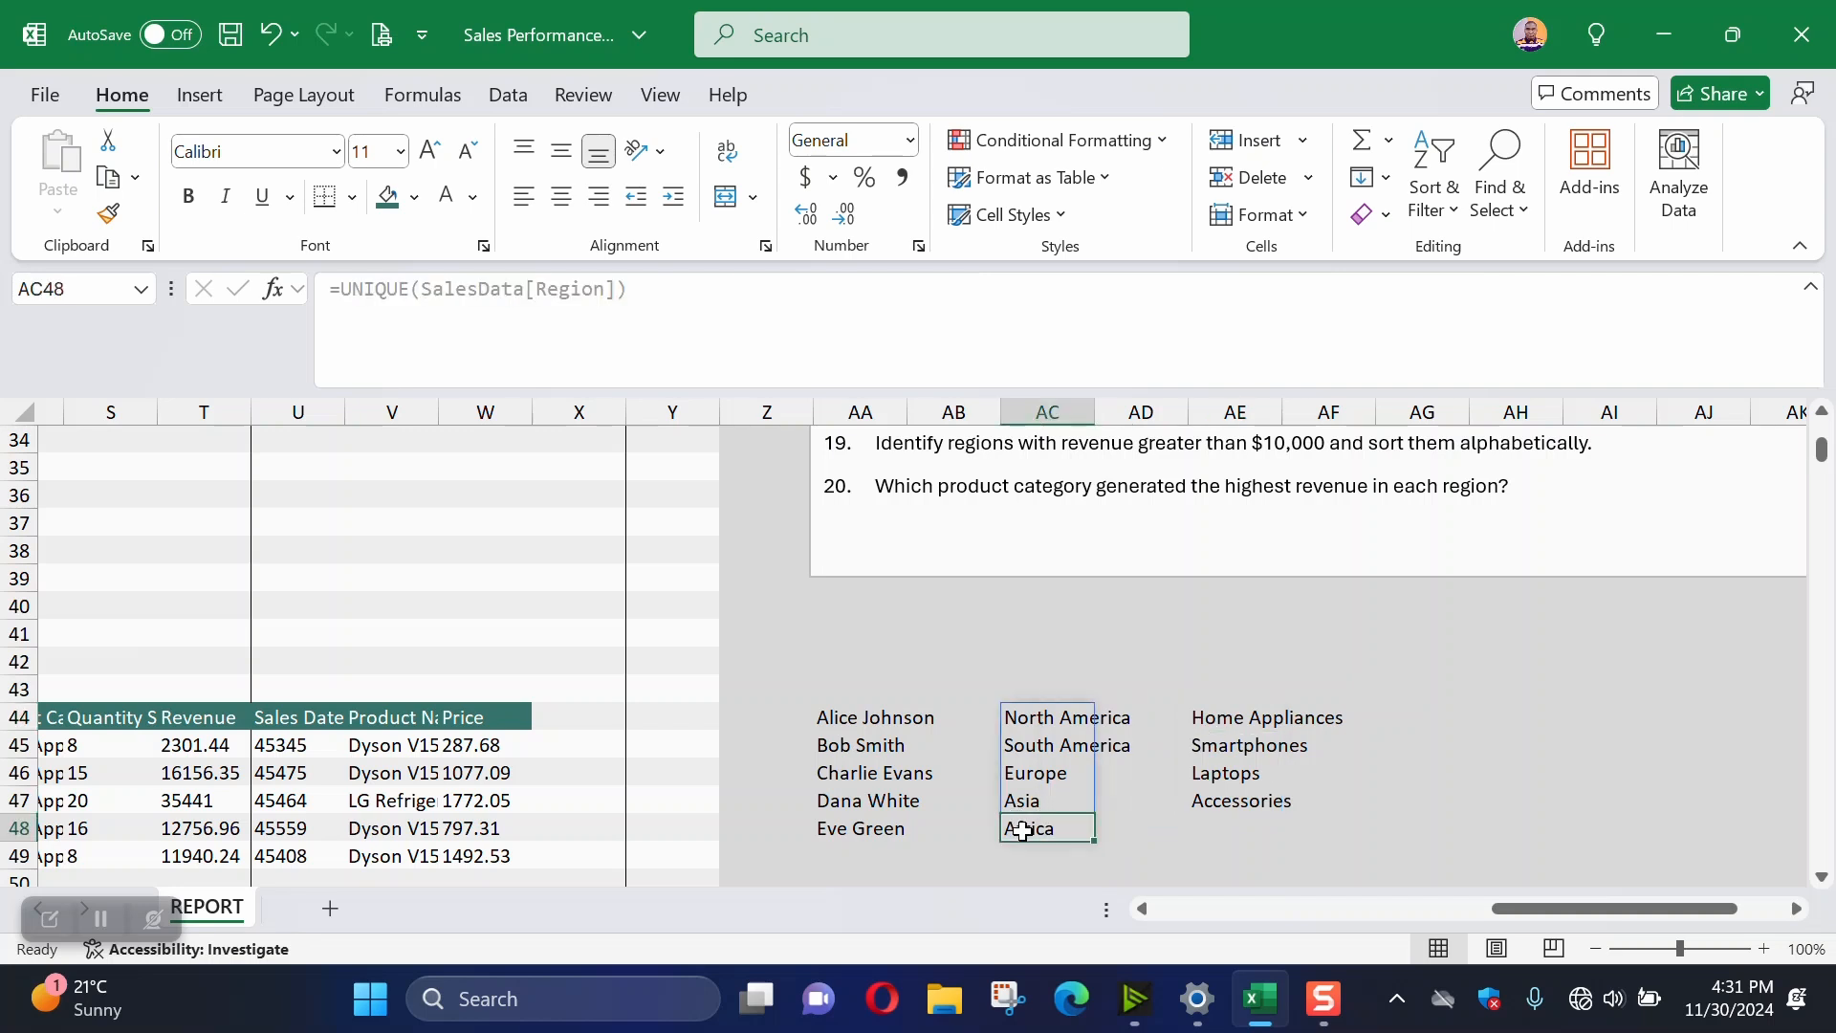
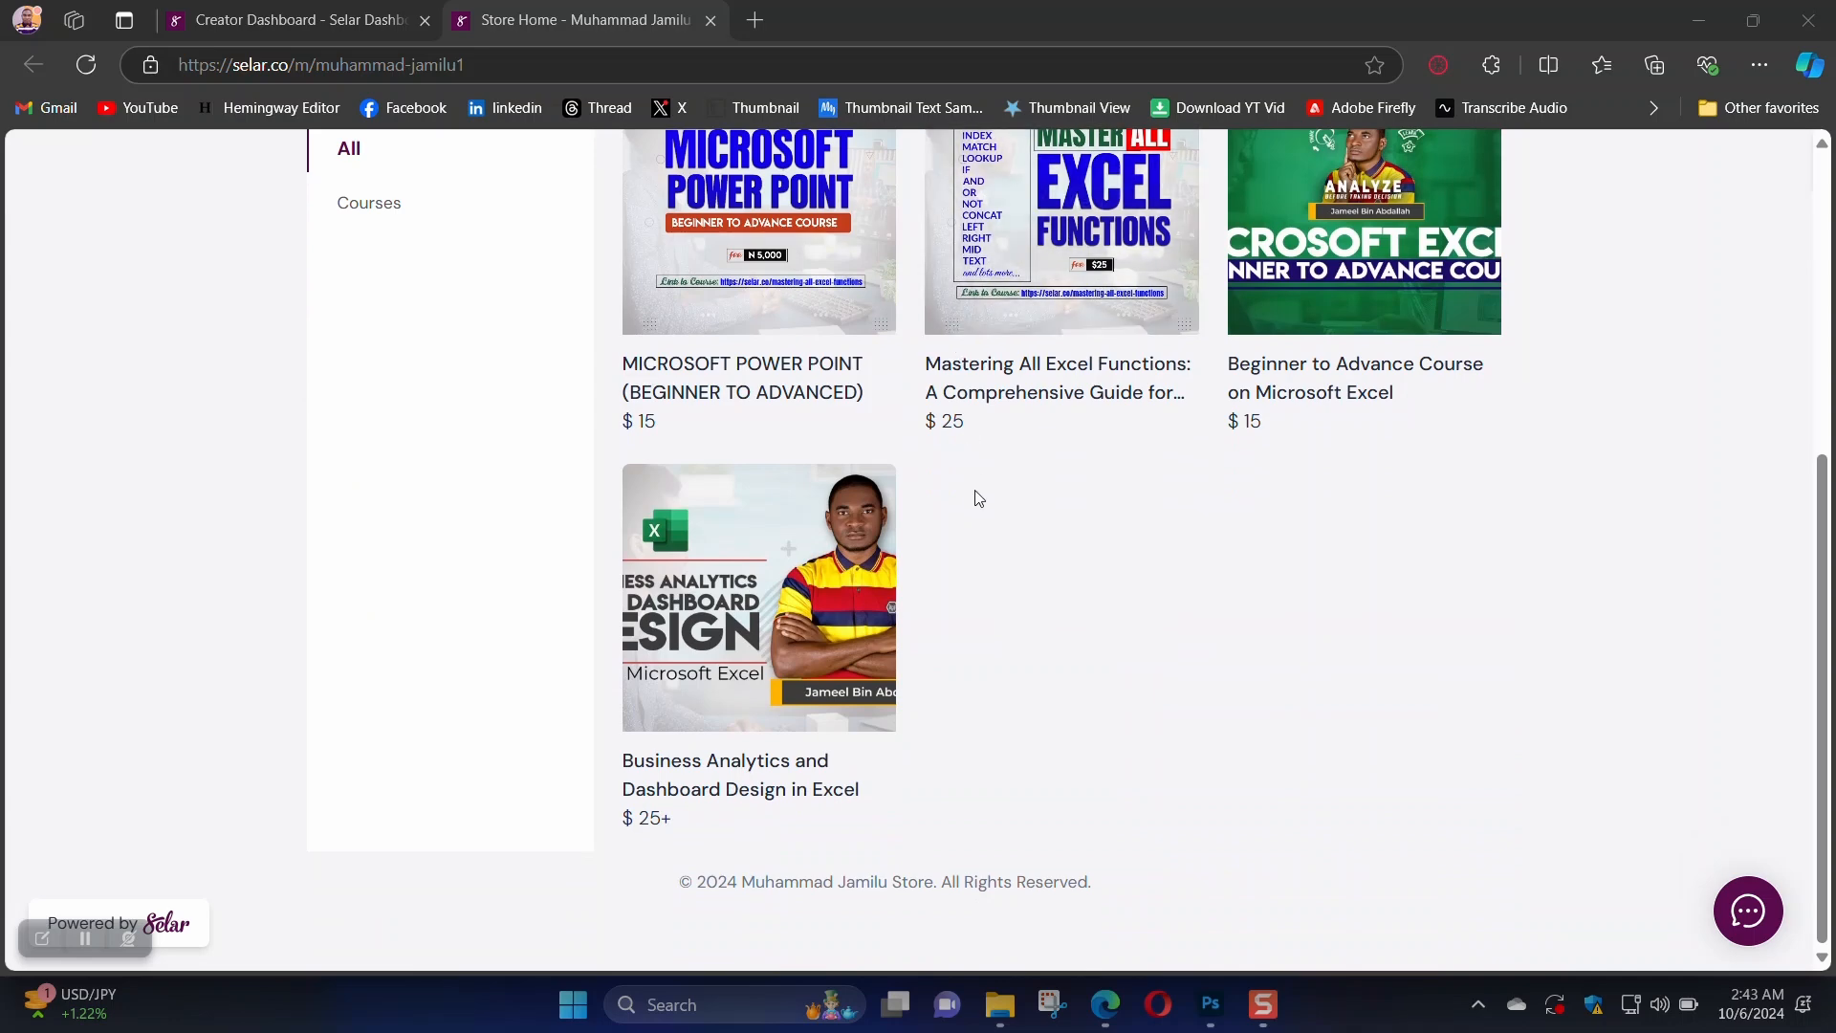
In the Selar store in the browser, open the full details of the Mastering All Excel Functions course and view its course content
scroll(991, 484, up, 3)
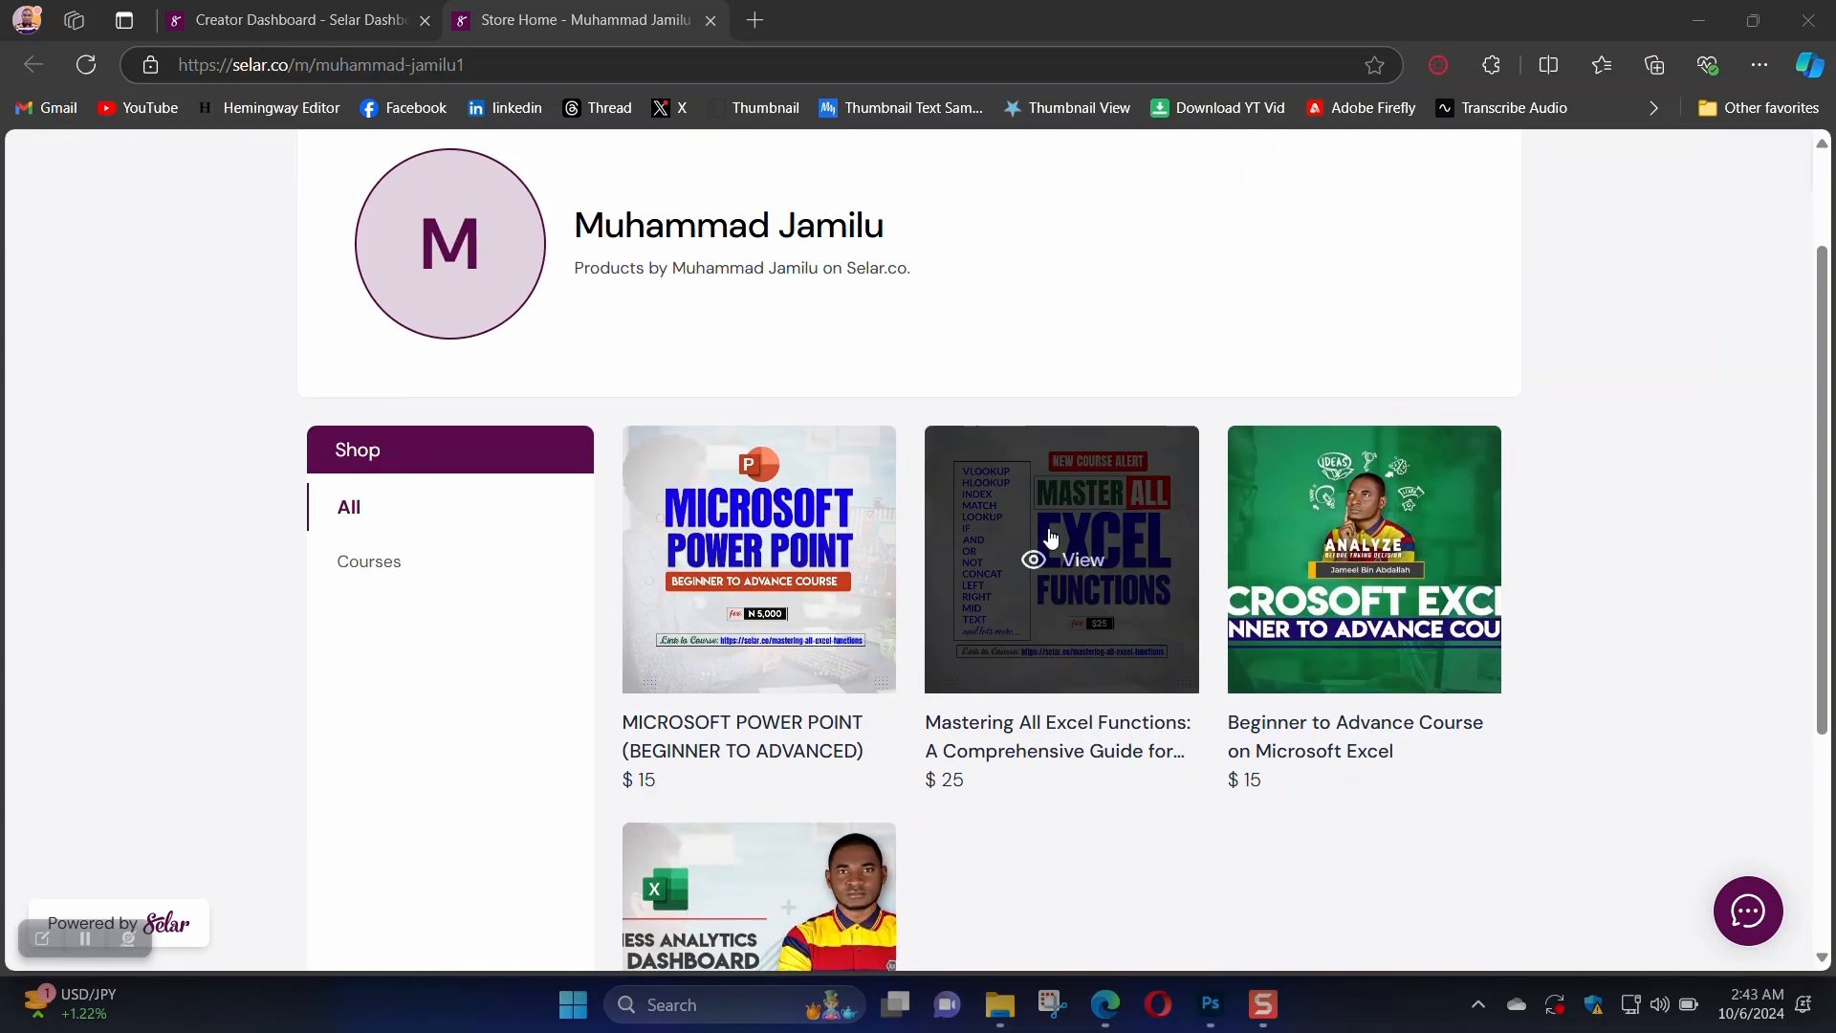
click(1051, 537)
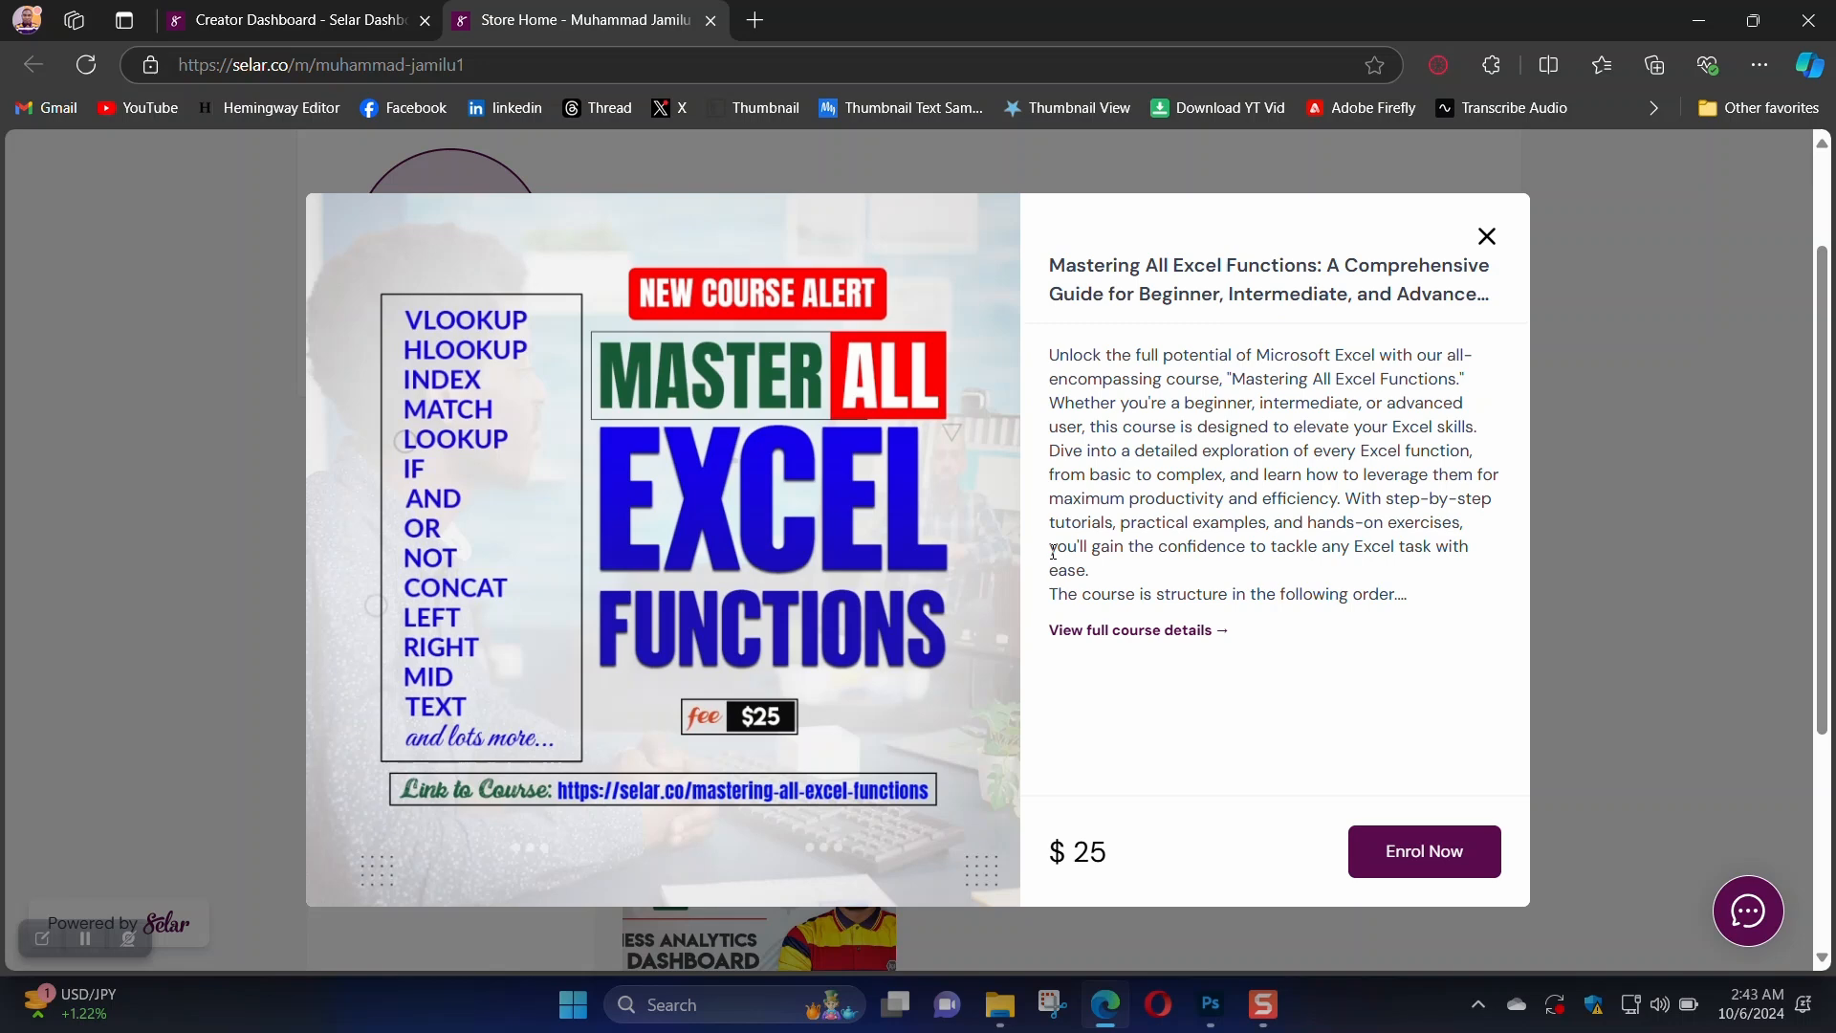
click(1107, 629)
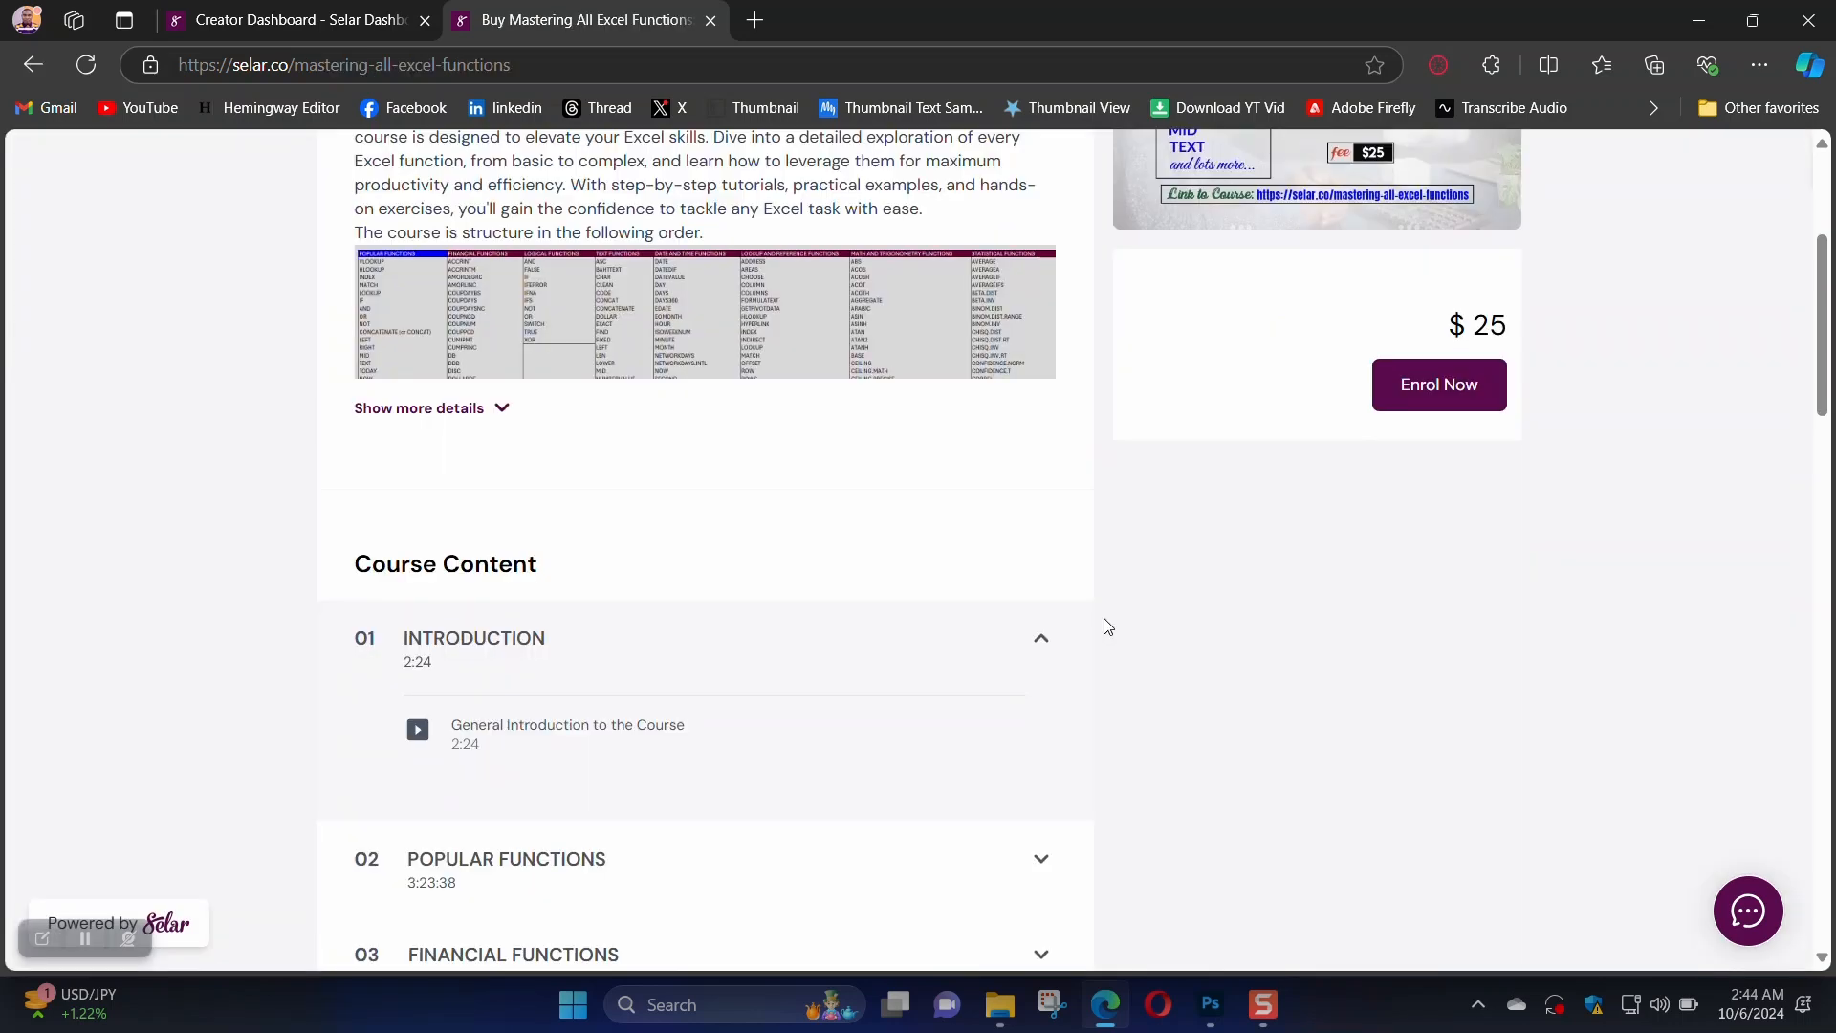
click(1041, 638)
scroll(1106, 635, down, 10)
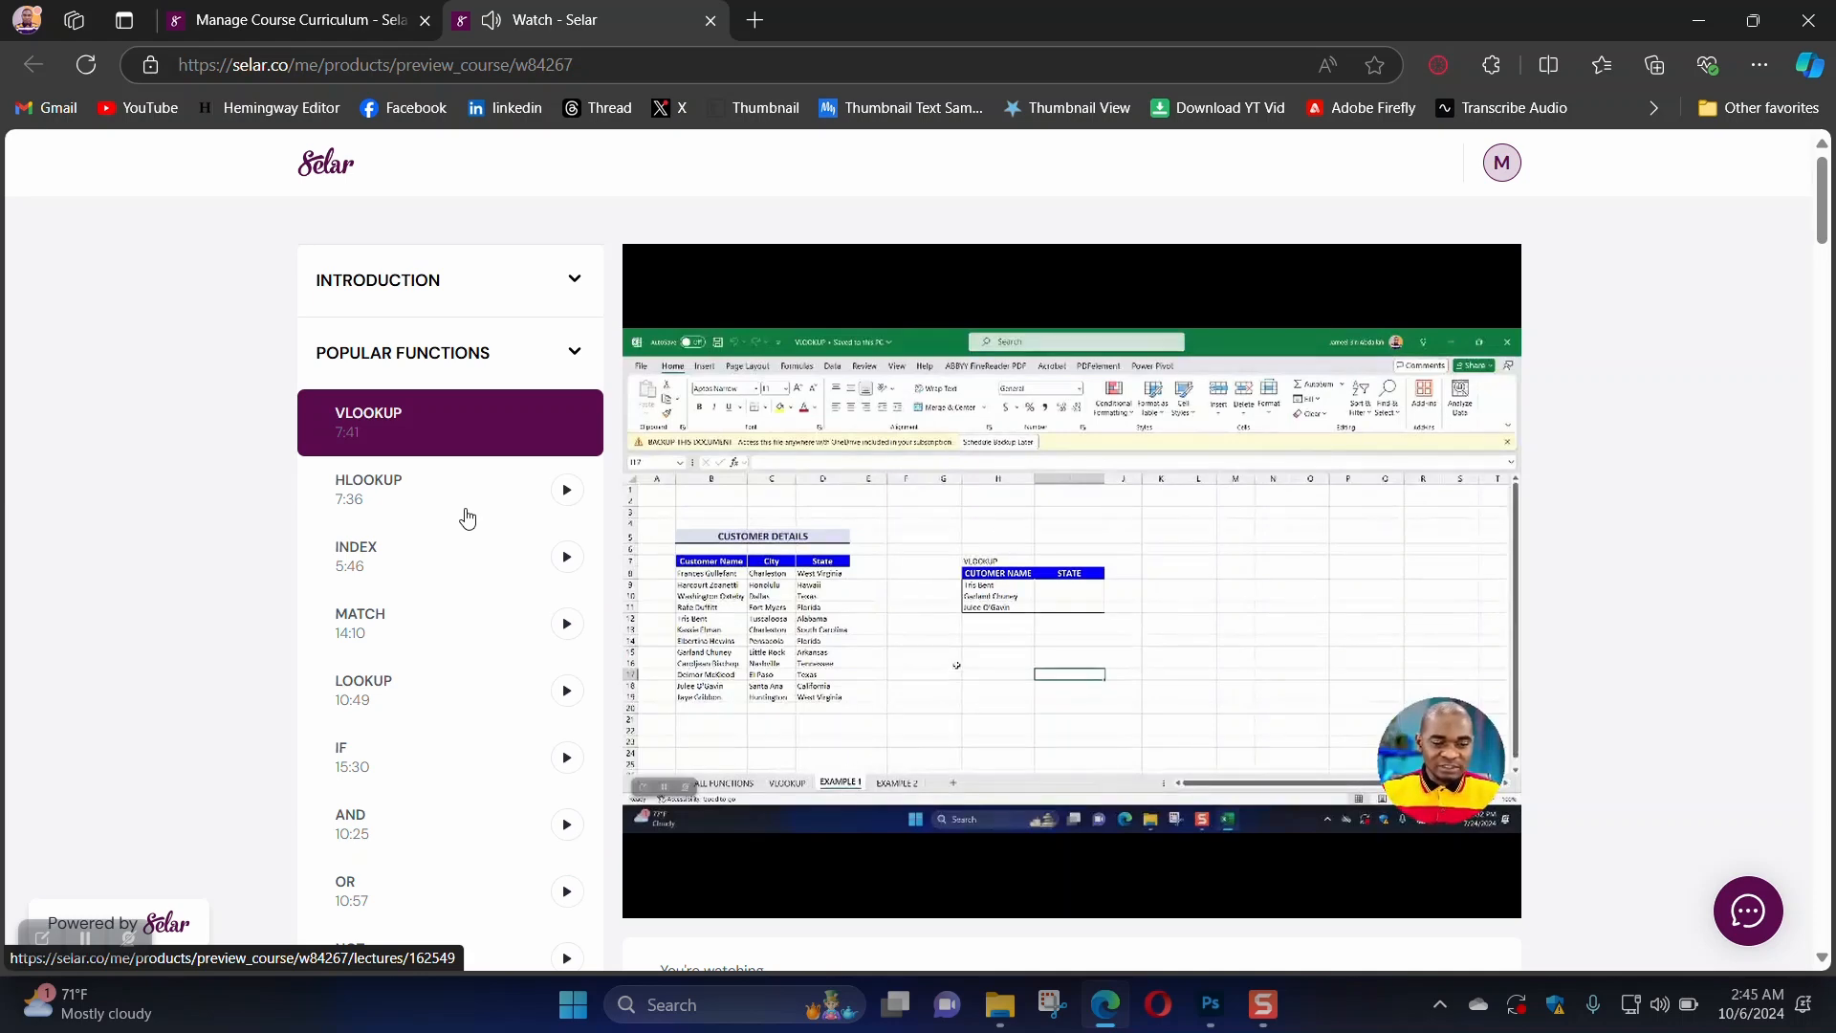
Look through the lessons and function categories listed in the course preview
scroll(467, 517, down, 9)
scroll(468, 518, down, 11)
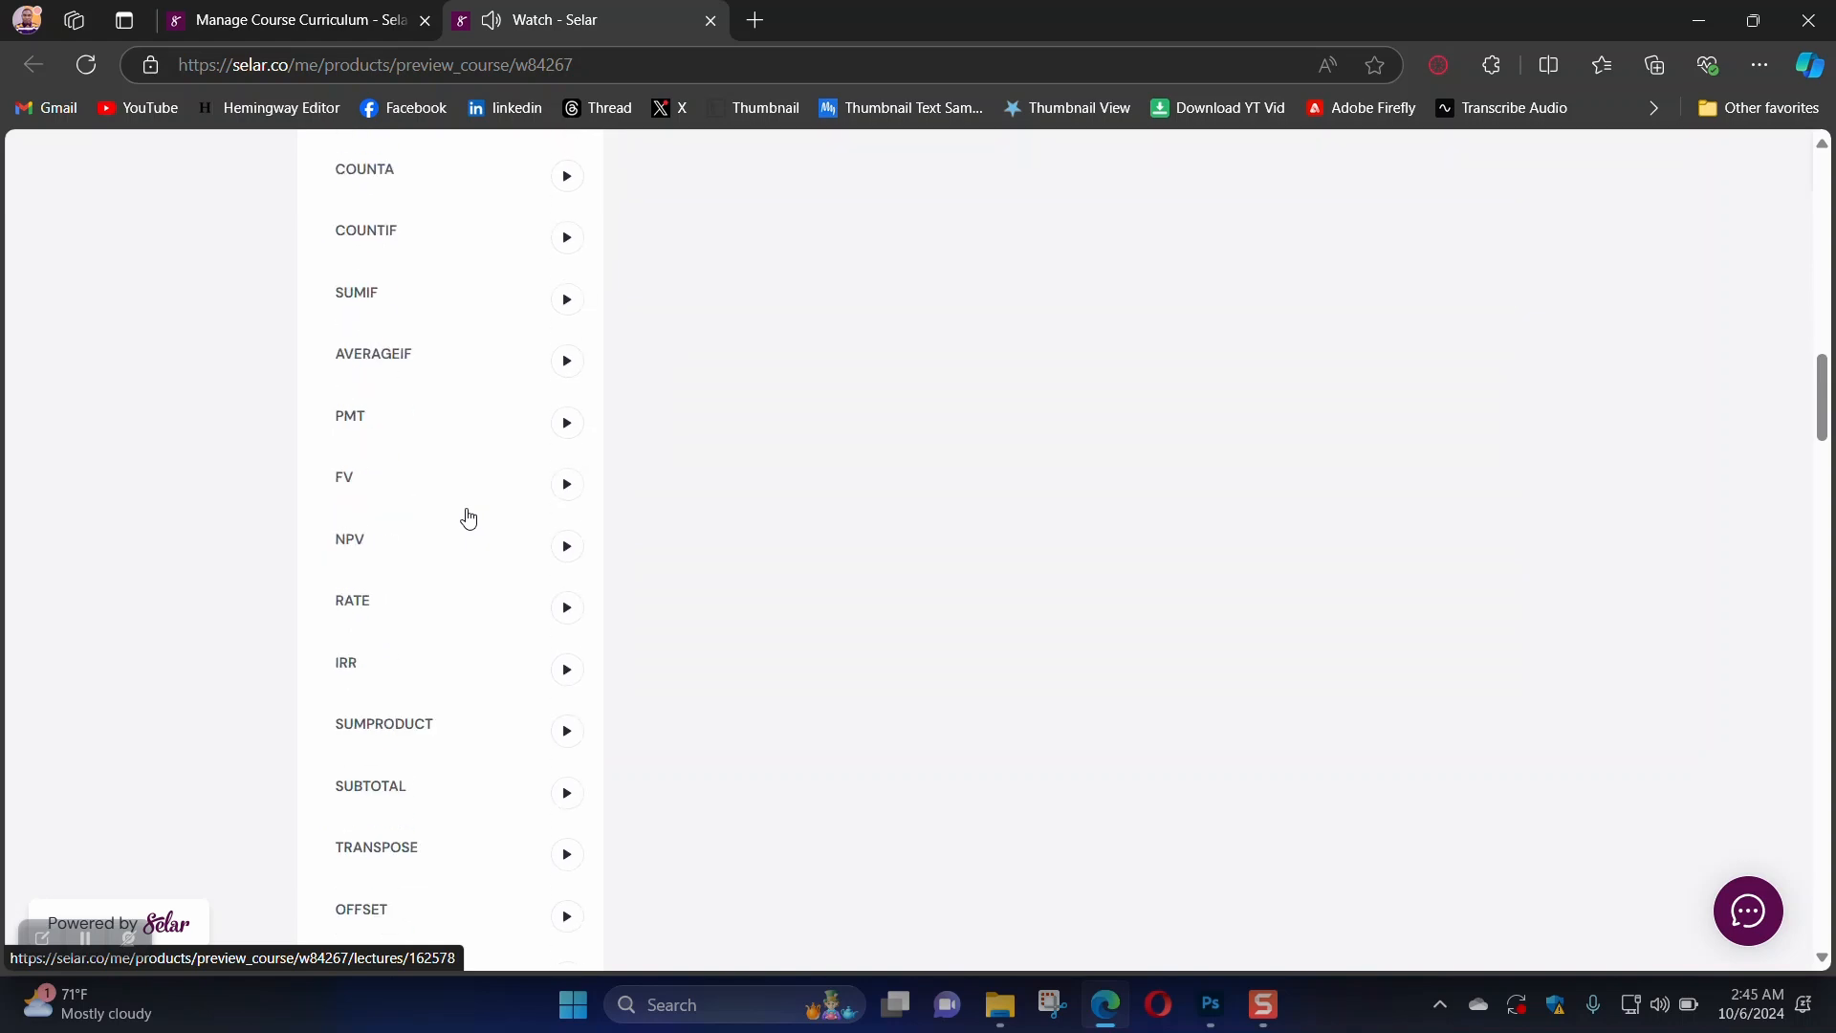
scroll(467, 518, down, 10)
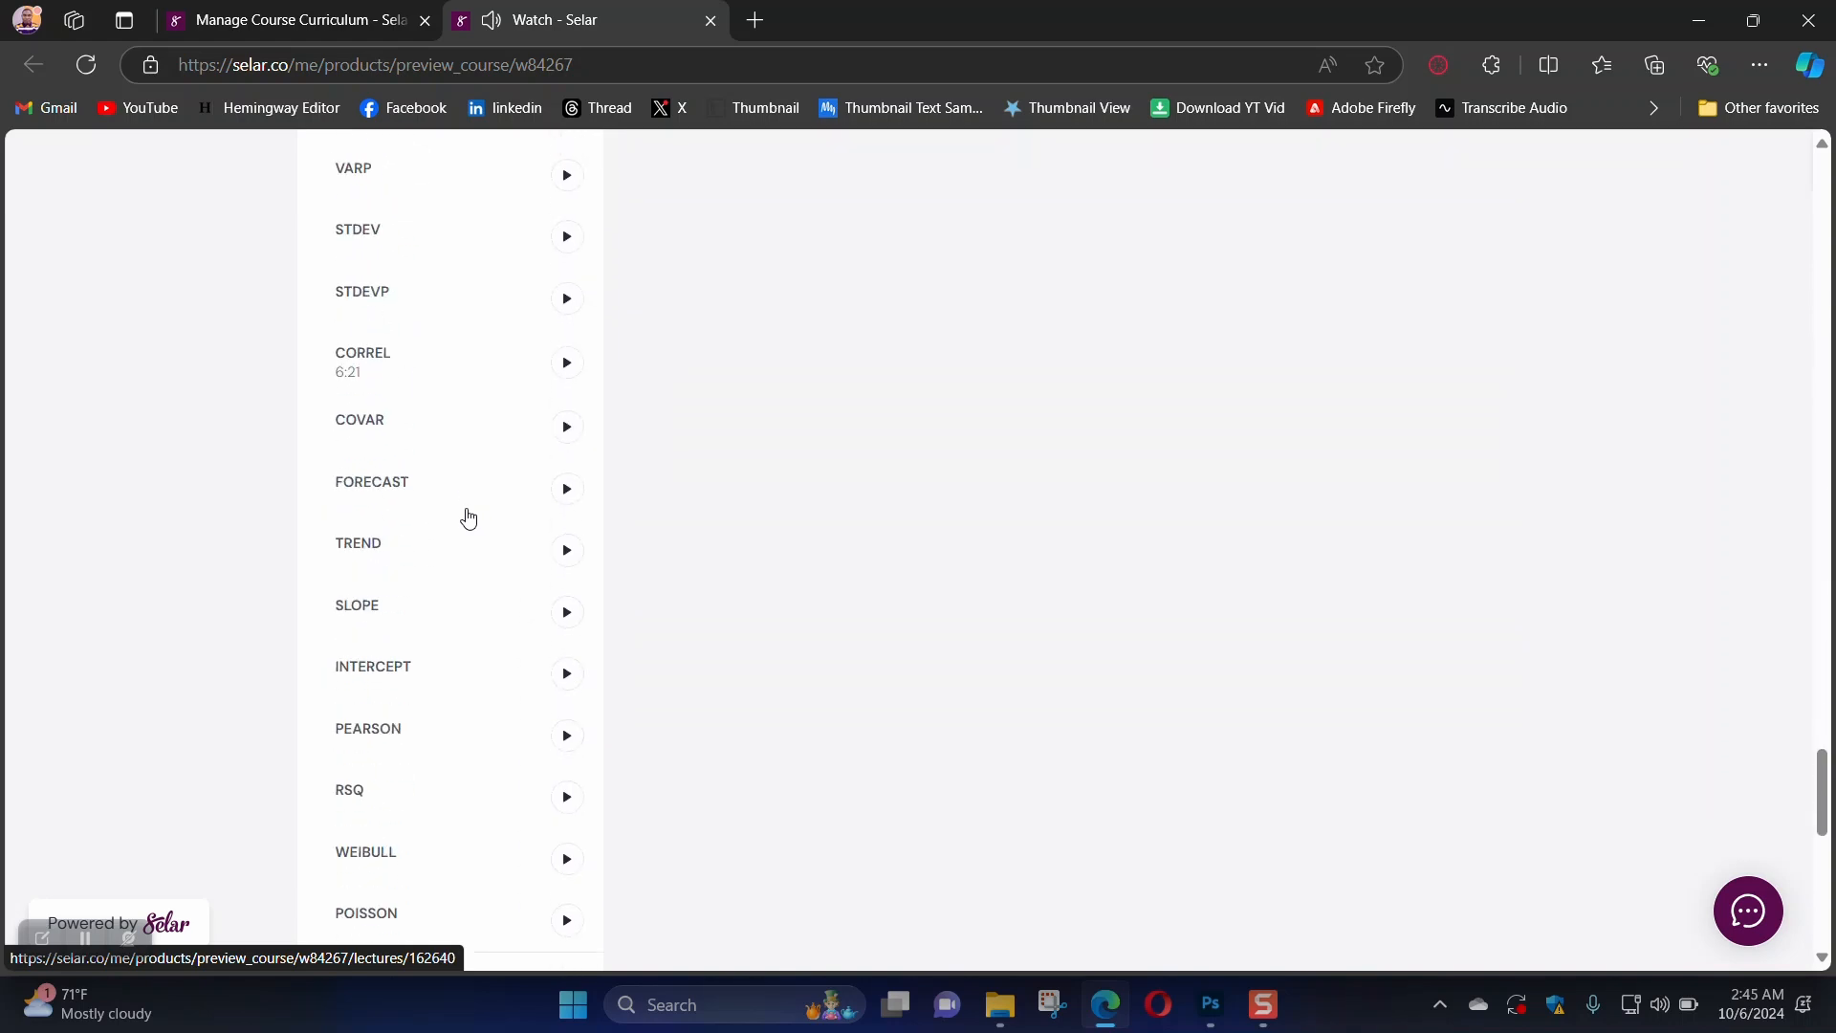
scroll(468, 517, down, 15)
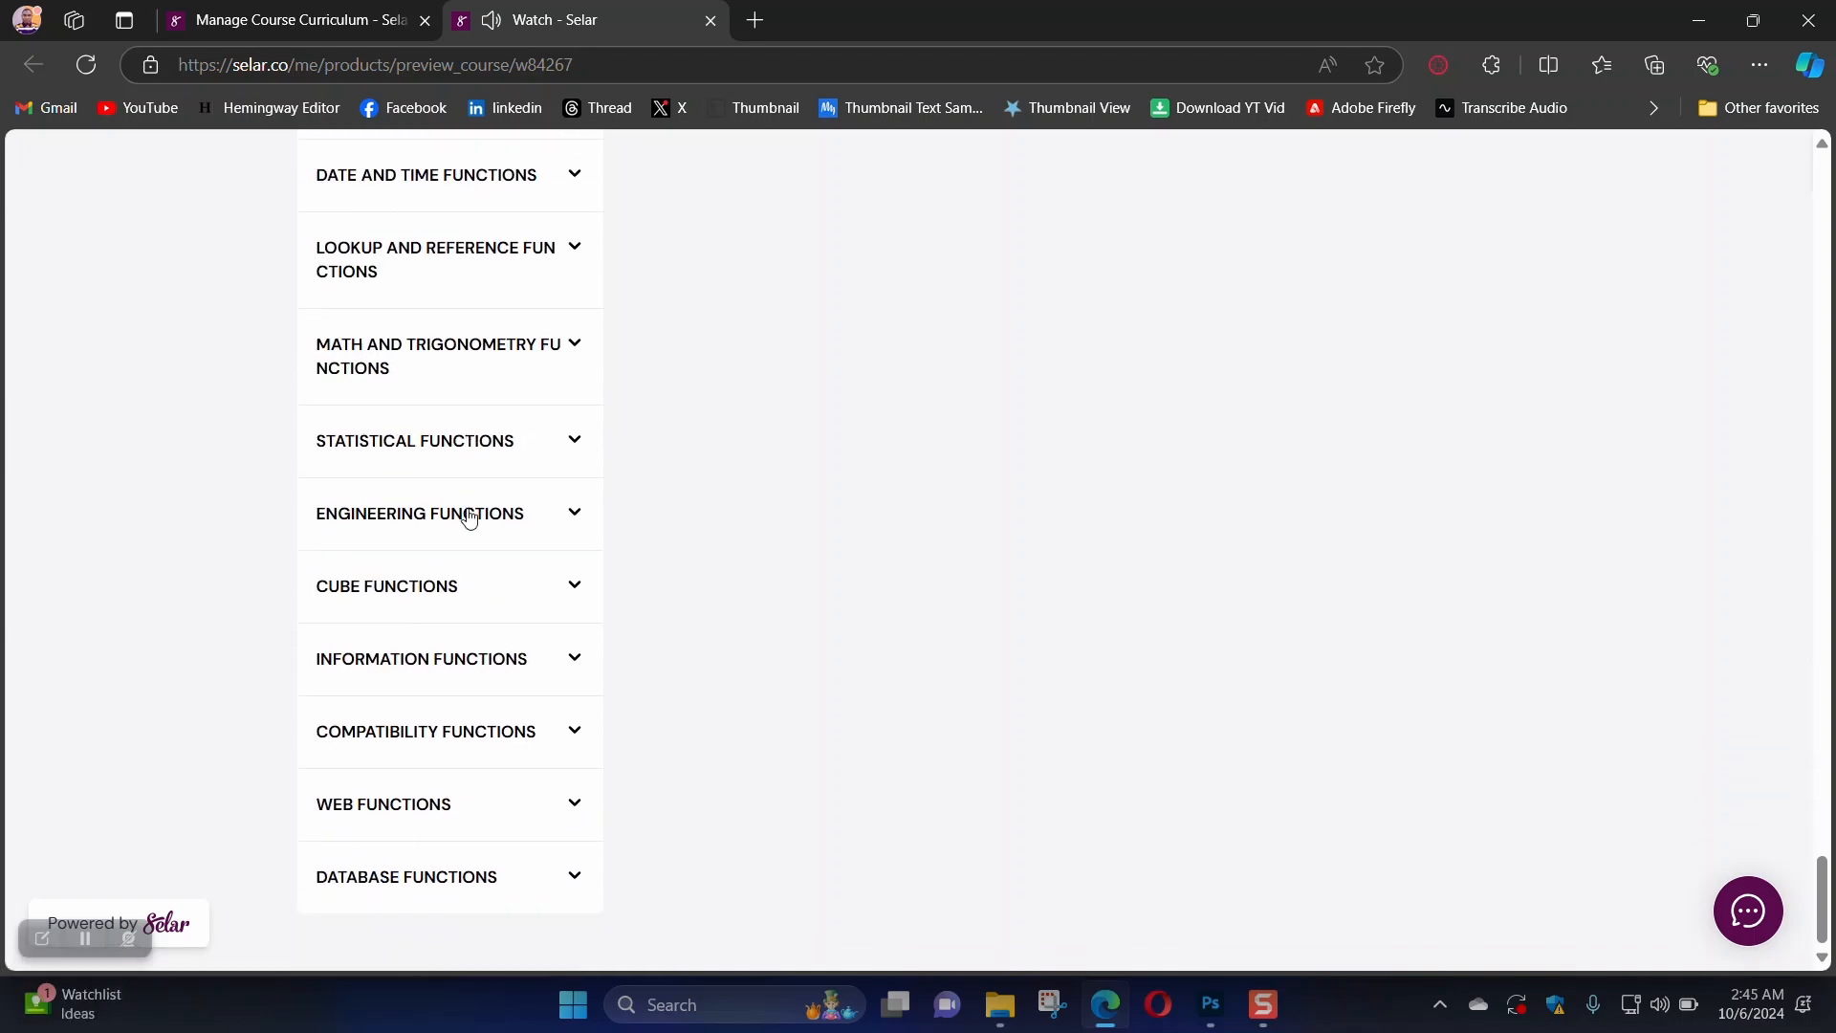
scroll(467, 517, up, 4)
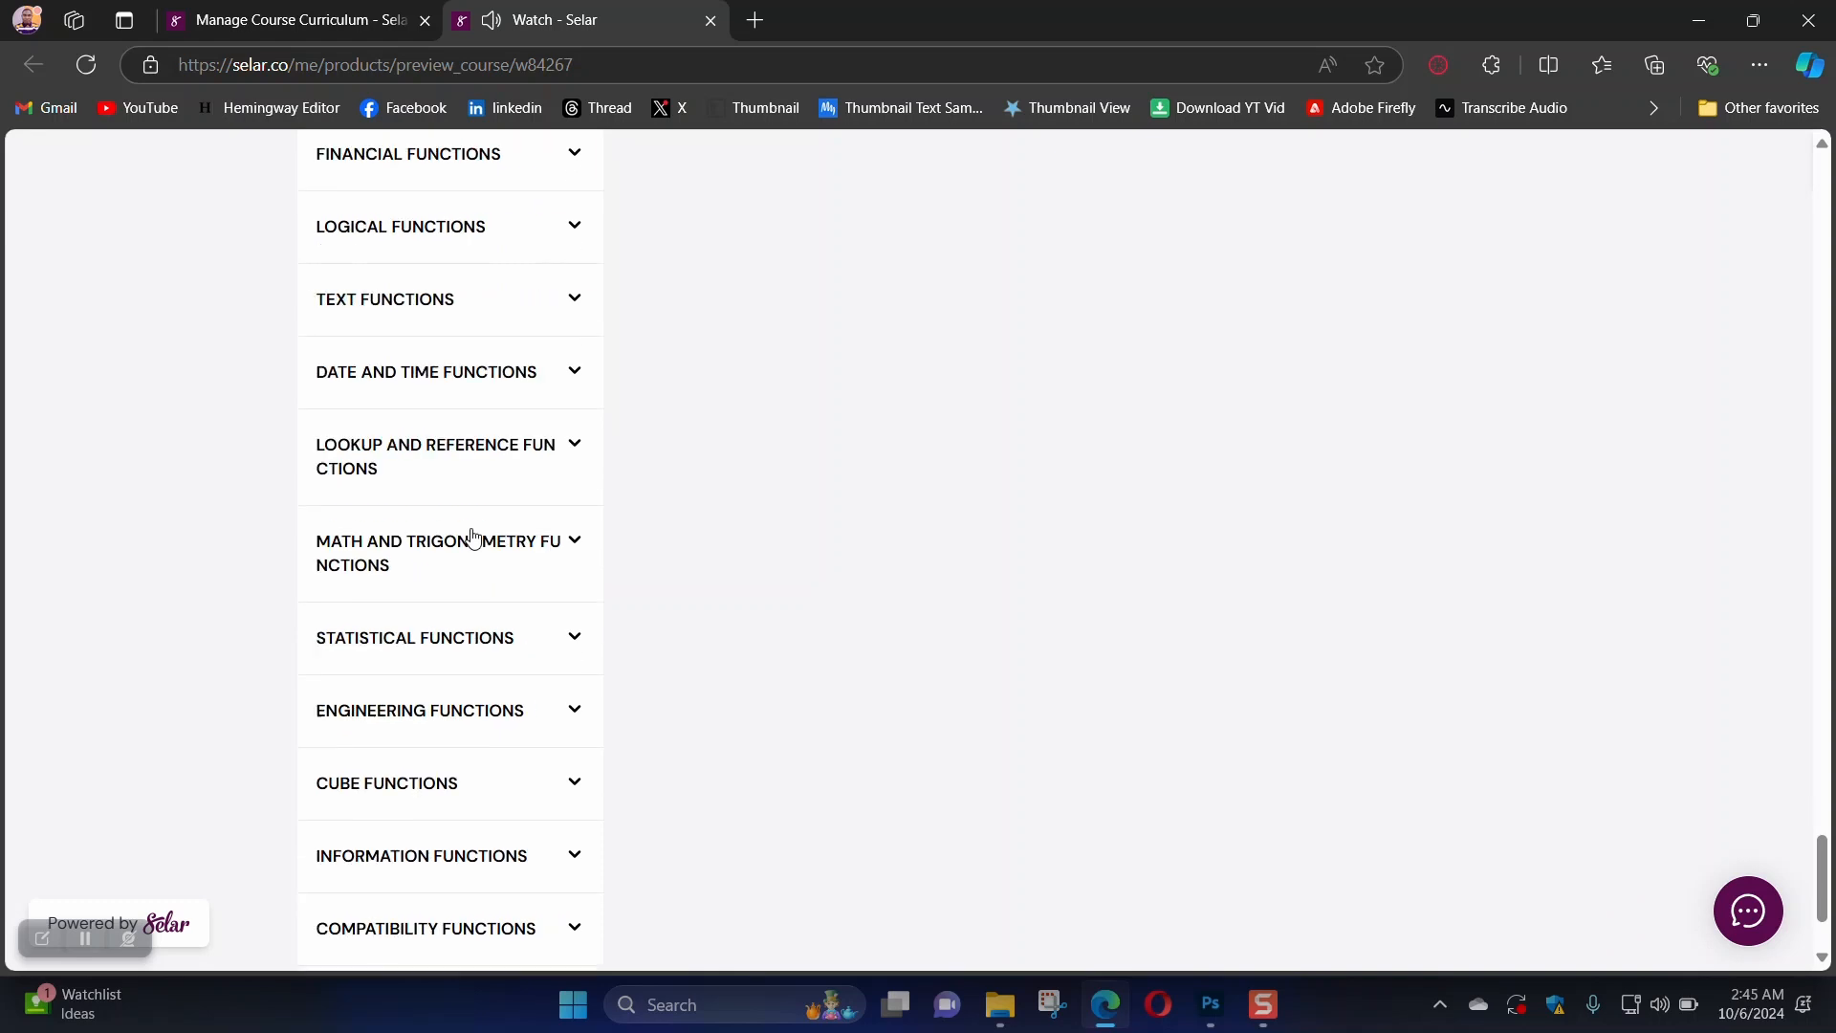
scroll(473, 537, up, 20)
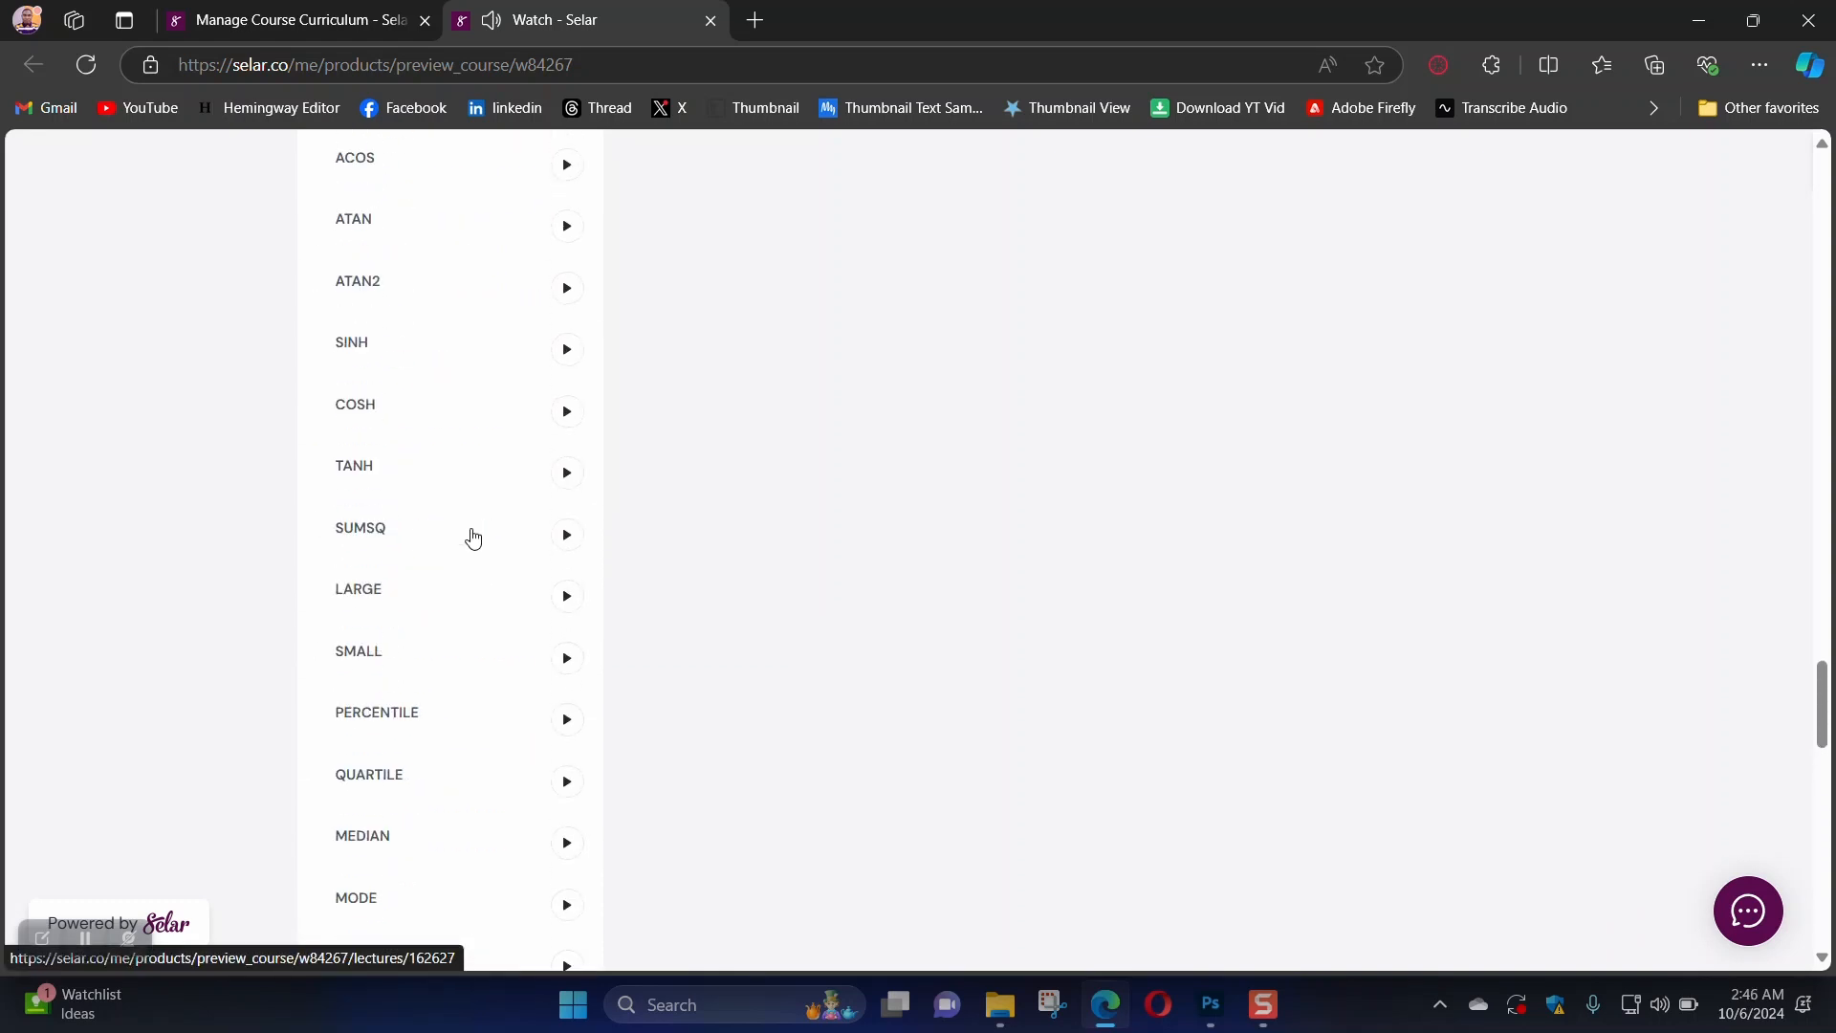
scroll(473, 538, up, 20)
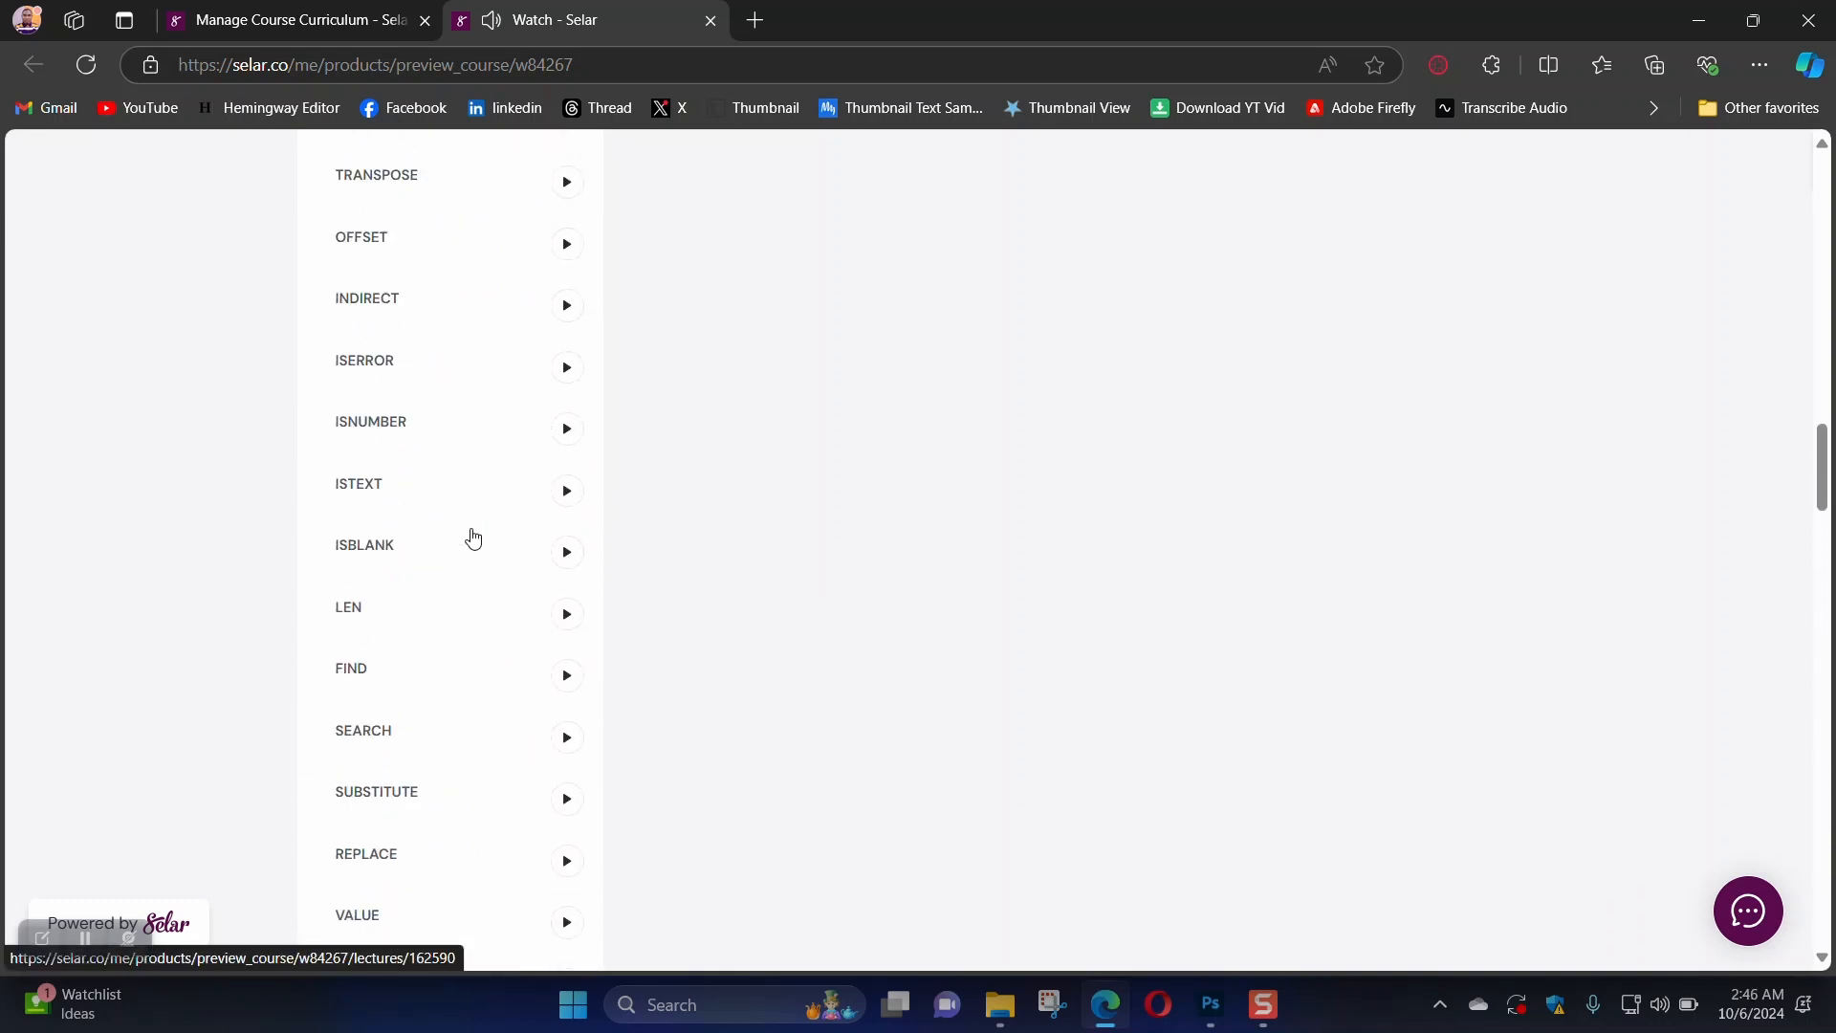
In the browser, open the YouTube video on five Excel functions and the full details of the Mastering All Excel Functions course
scroll(472, 538, up, 20)
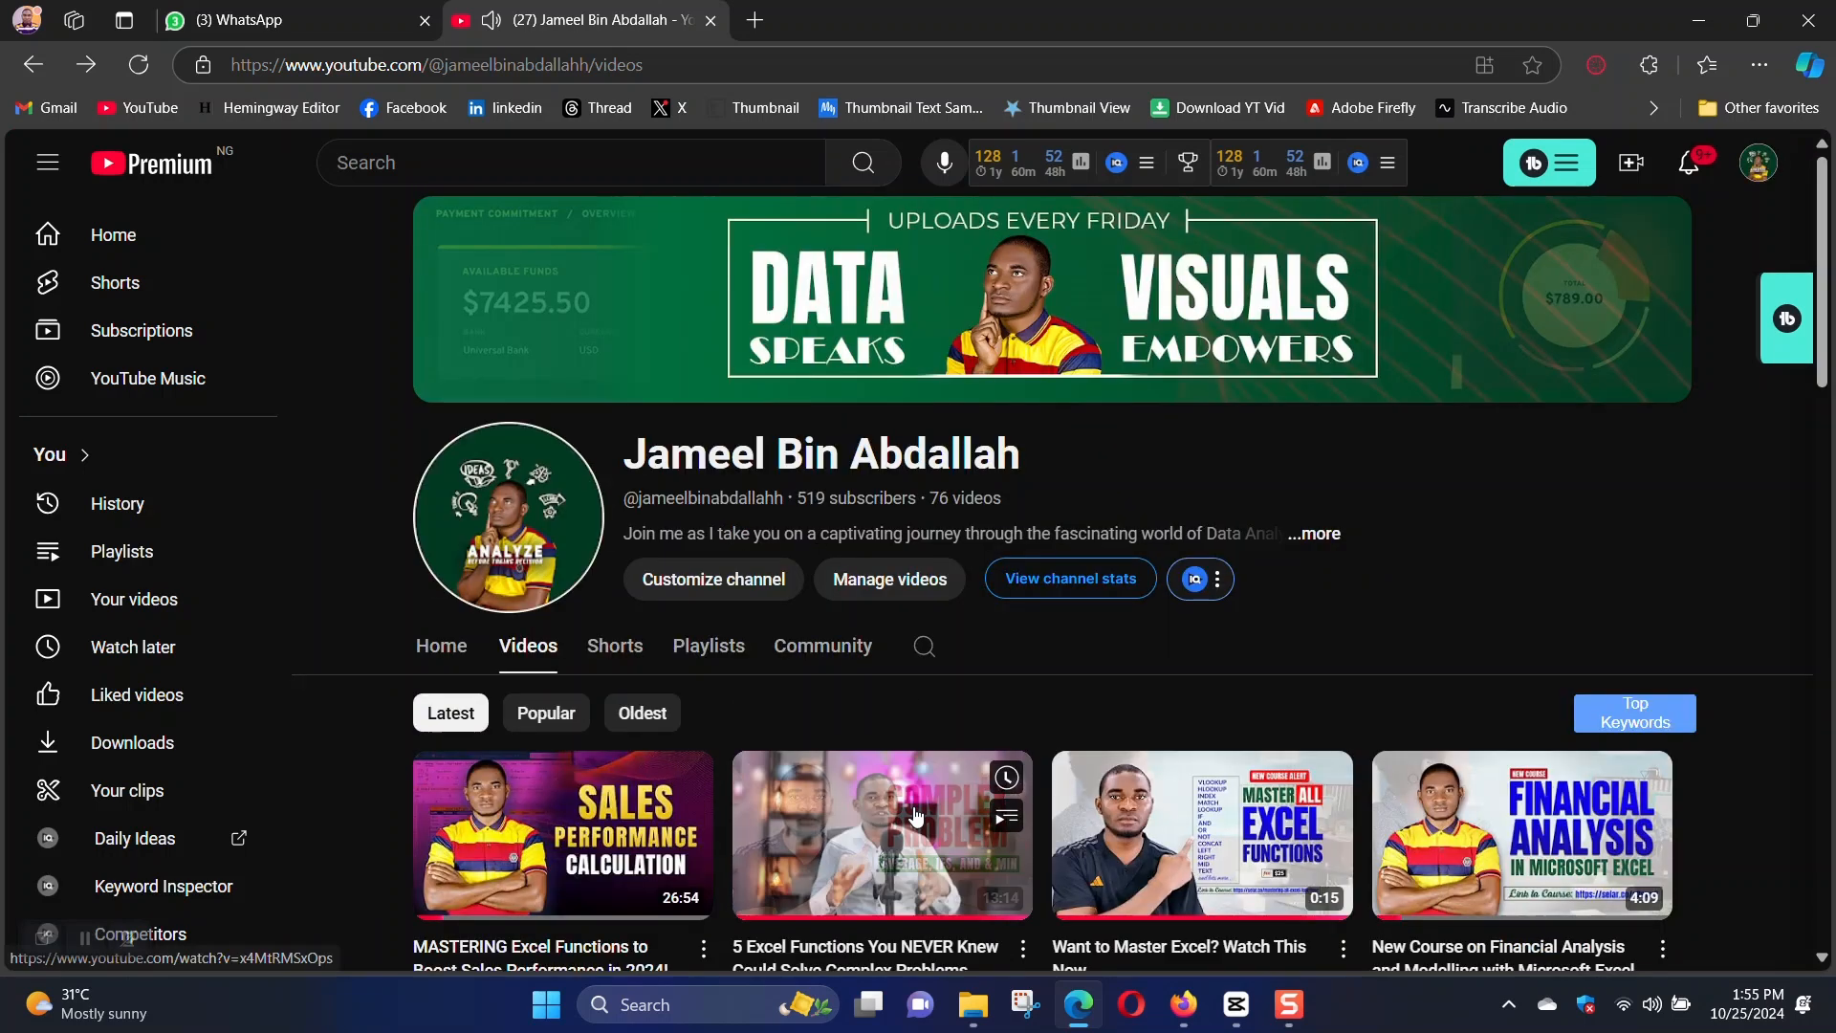
click(916, 815)
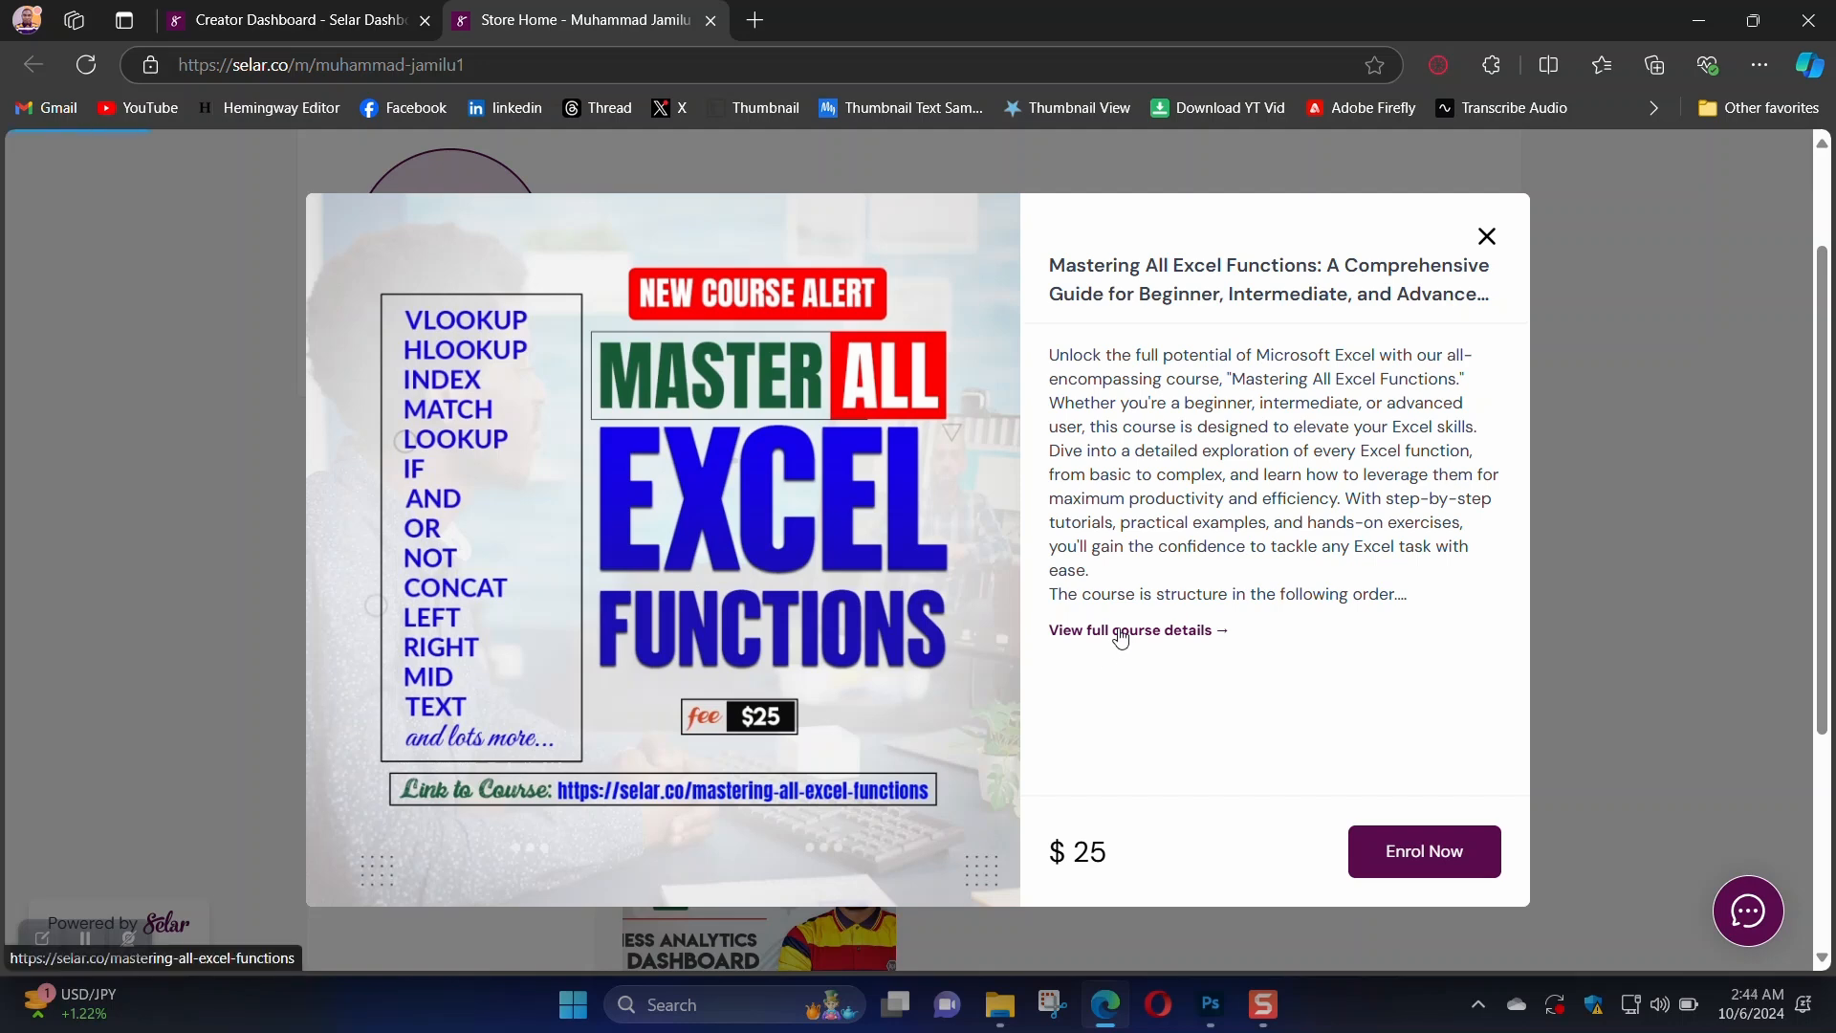
click(1121, 631)
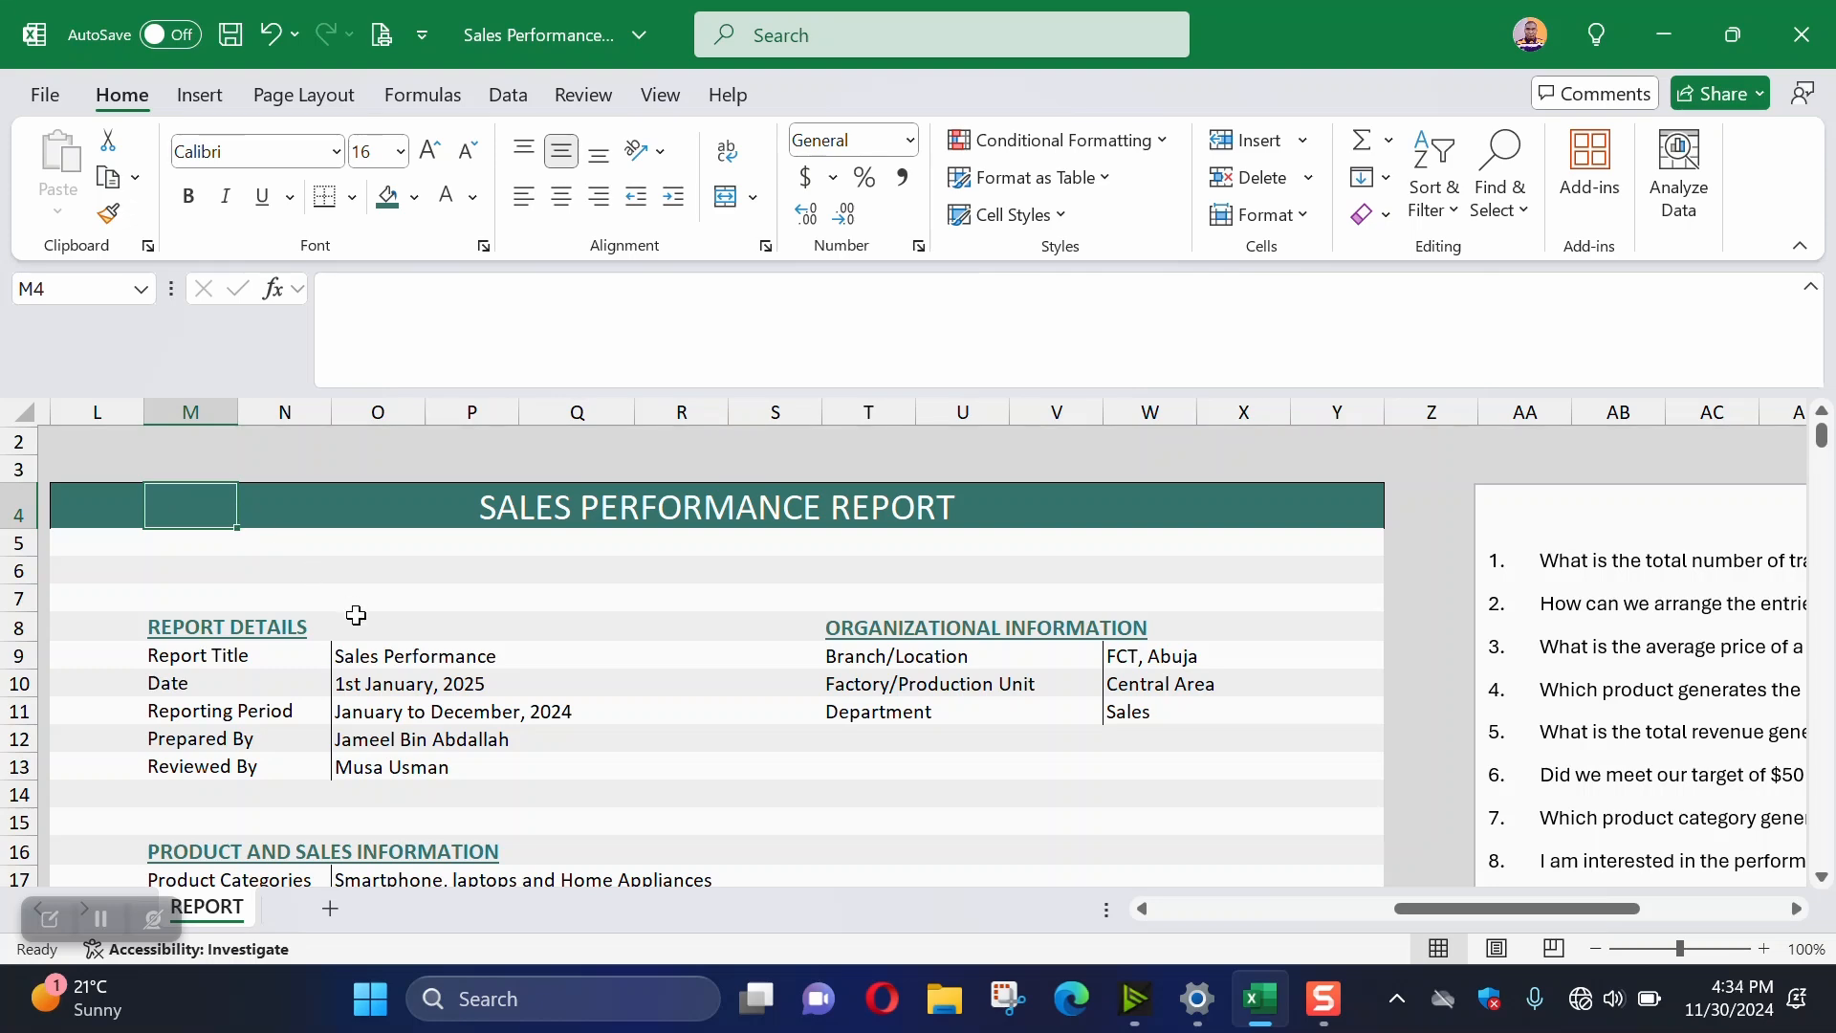
In the Excel sales report, review the results column of the key performance indicators and the Highest Revenue Category formula in Q66
scroll(351, 609, down, 6)
drag(553, 690, 643, 549)
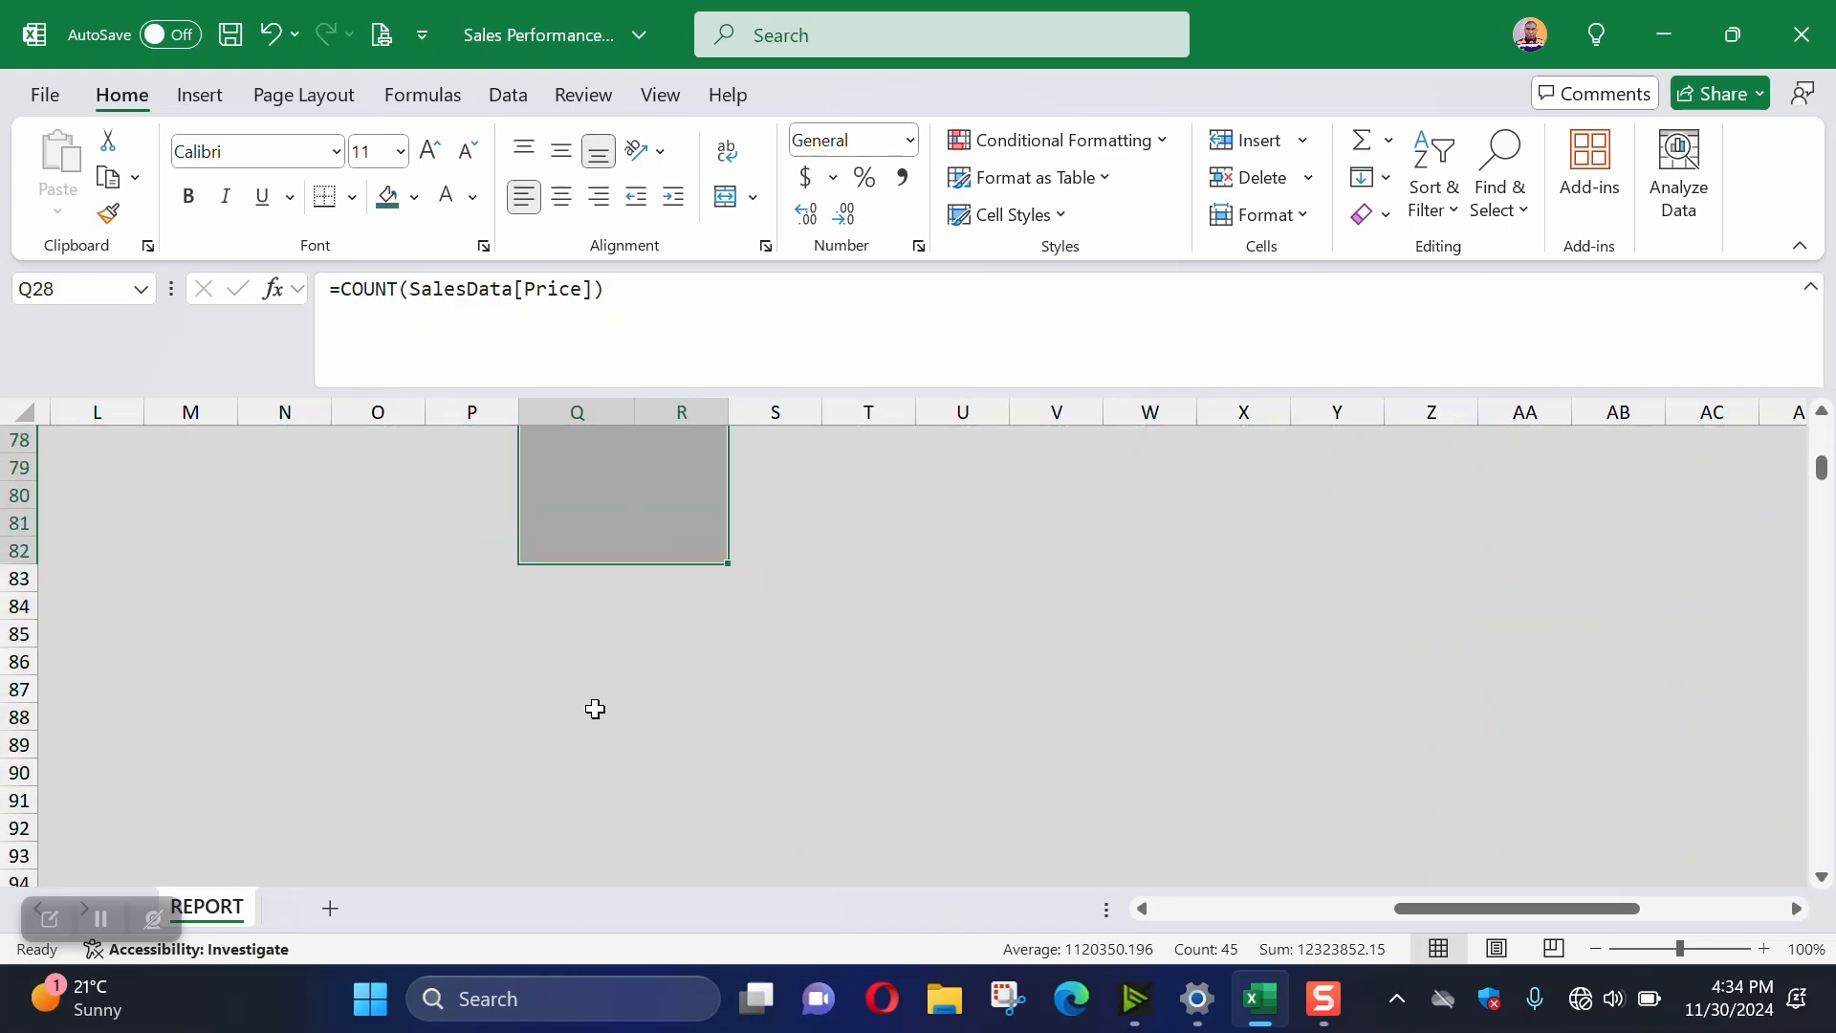
scroll(594, 710, up, 9)
scroll(595, 707, down, 3)
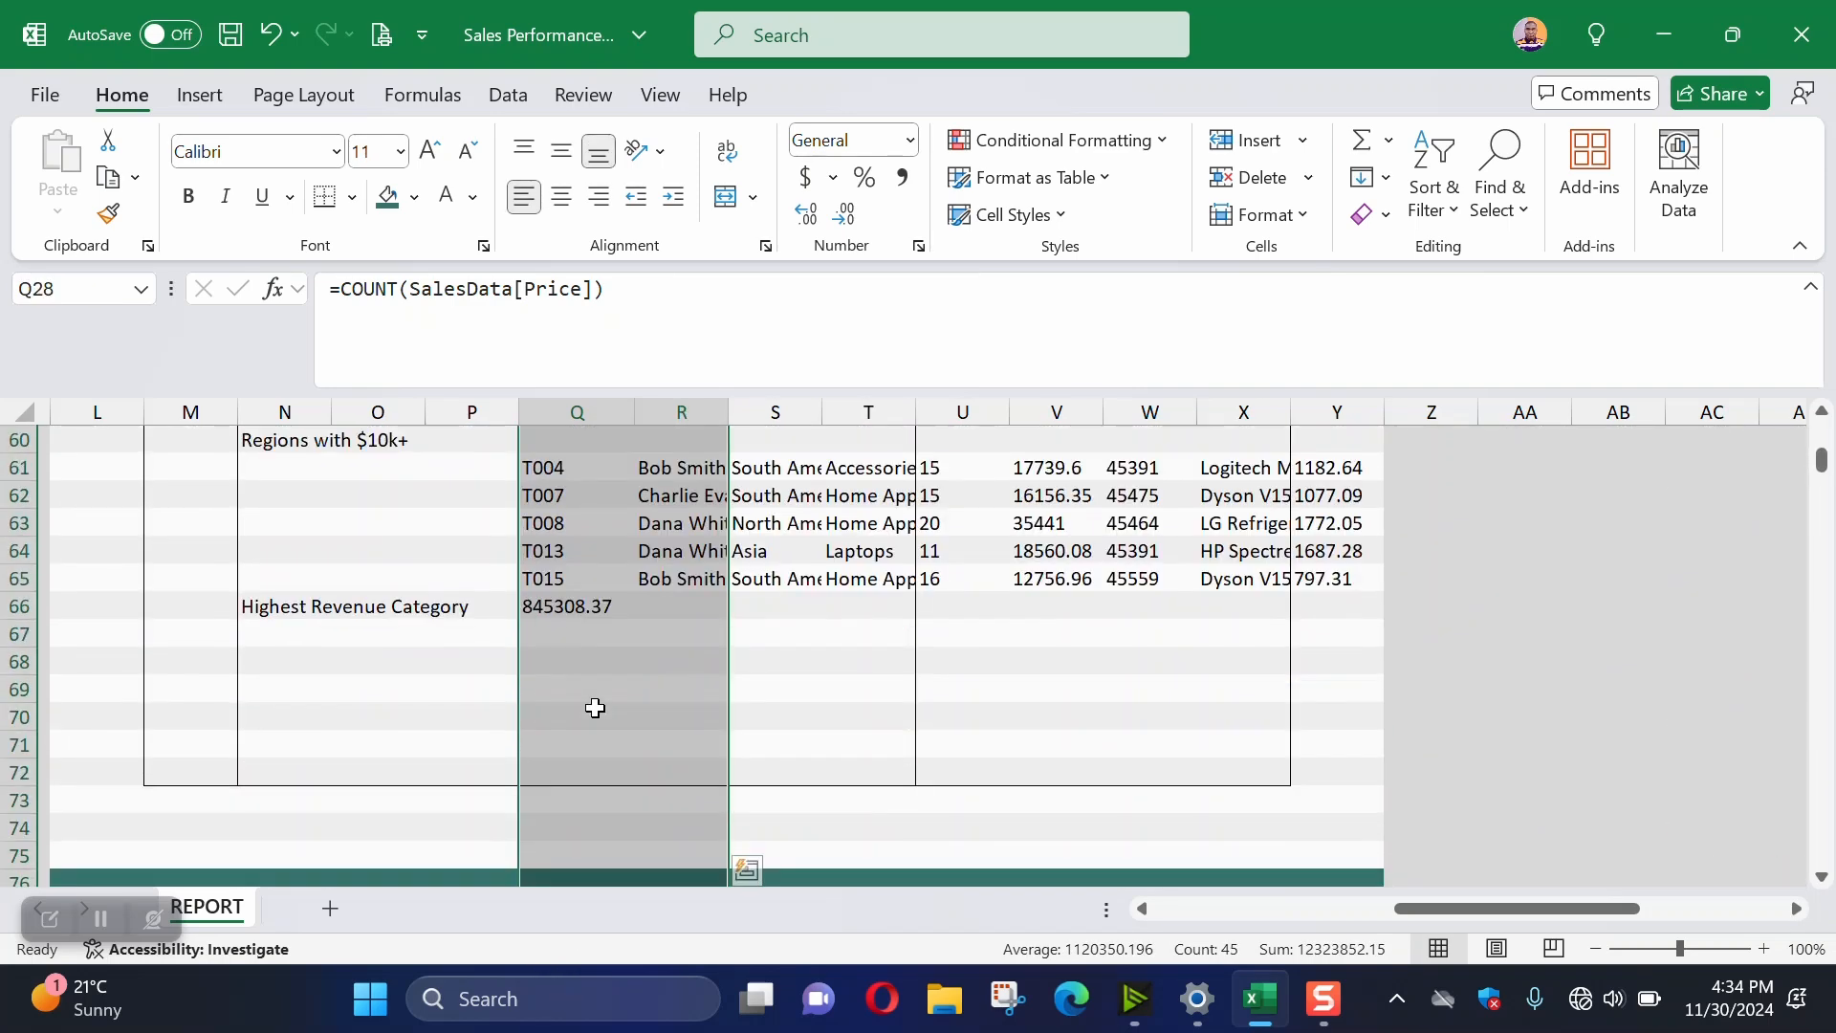
click(588, 596)
scroll(622, 662, up, 6)
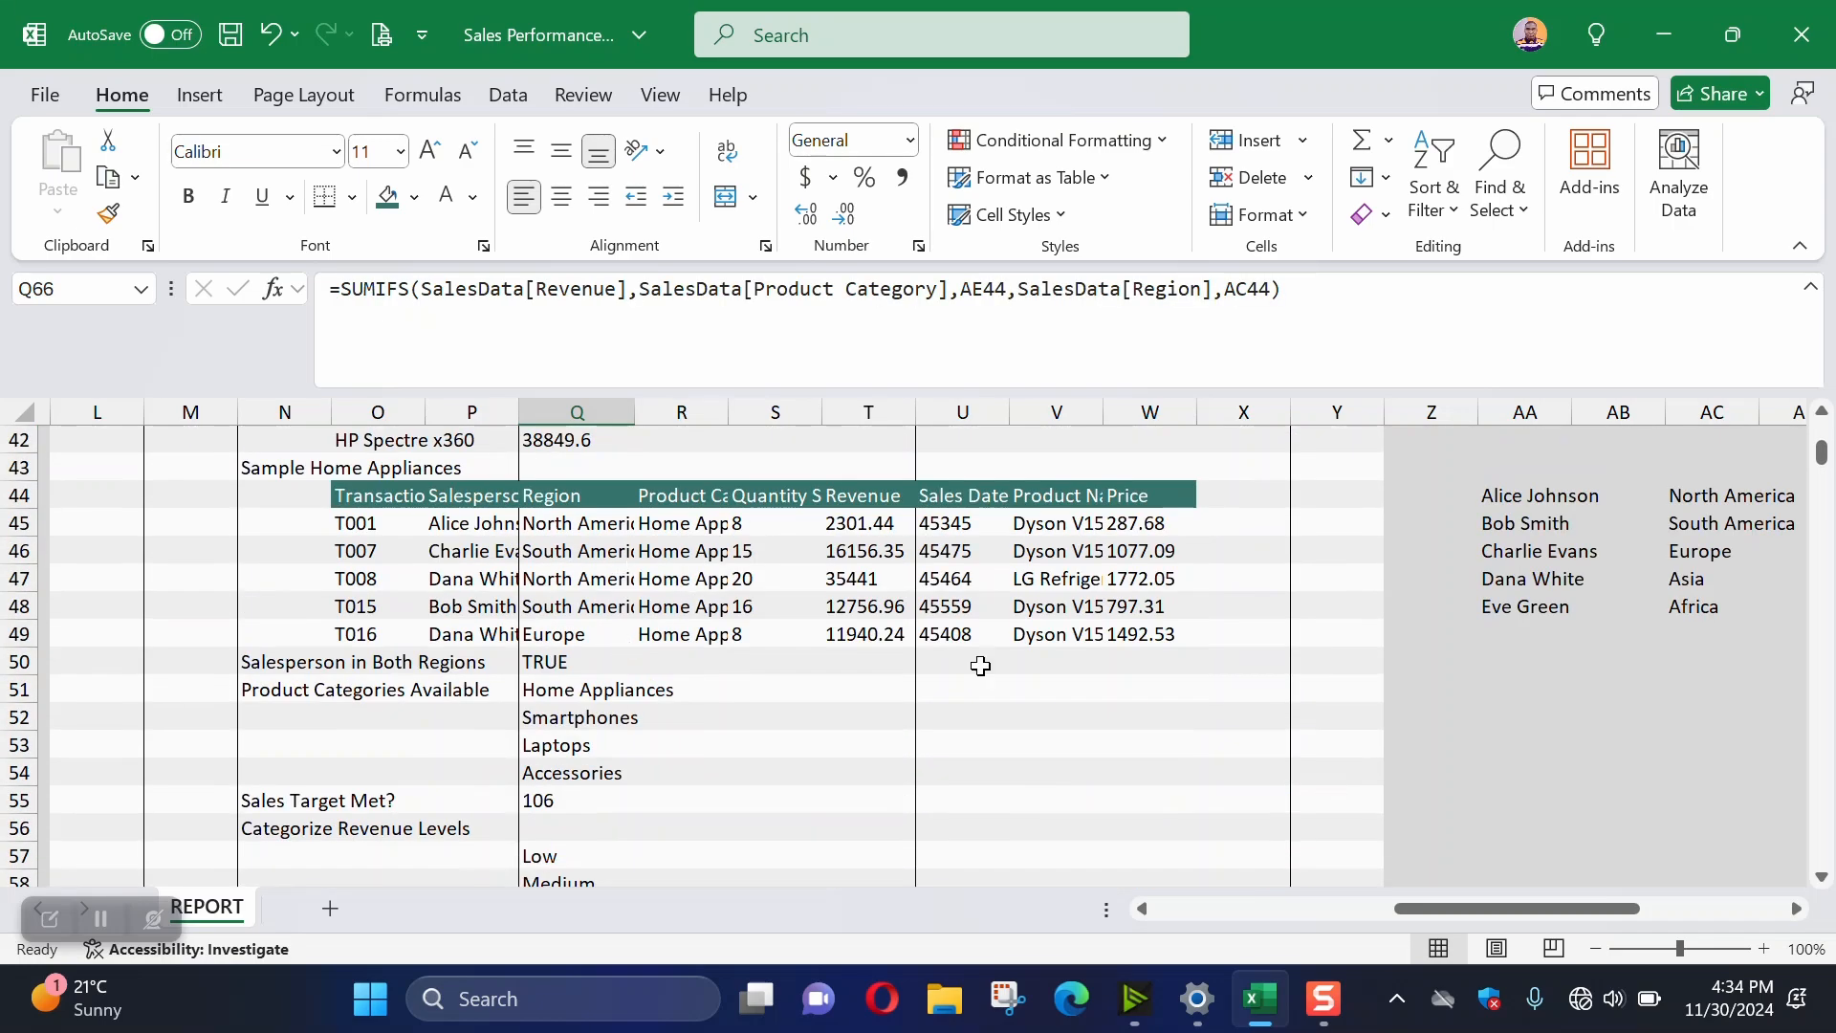
Set the entire Sales Performance Report block, from its title band through the closing band in columns L to Y, as the print area
click(1593, 944)
click(1593, 944)
click(1593, 944)
click(1593, 944)
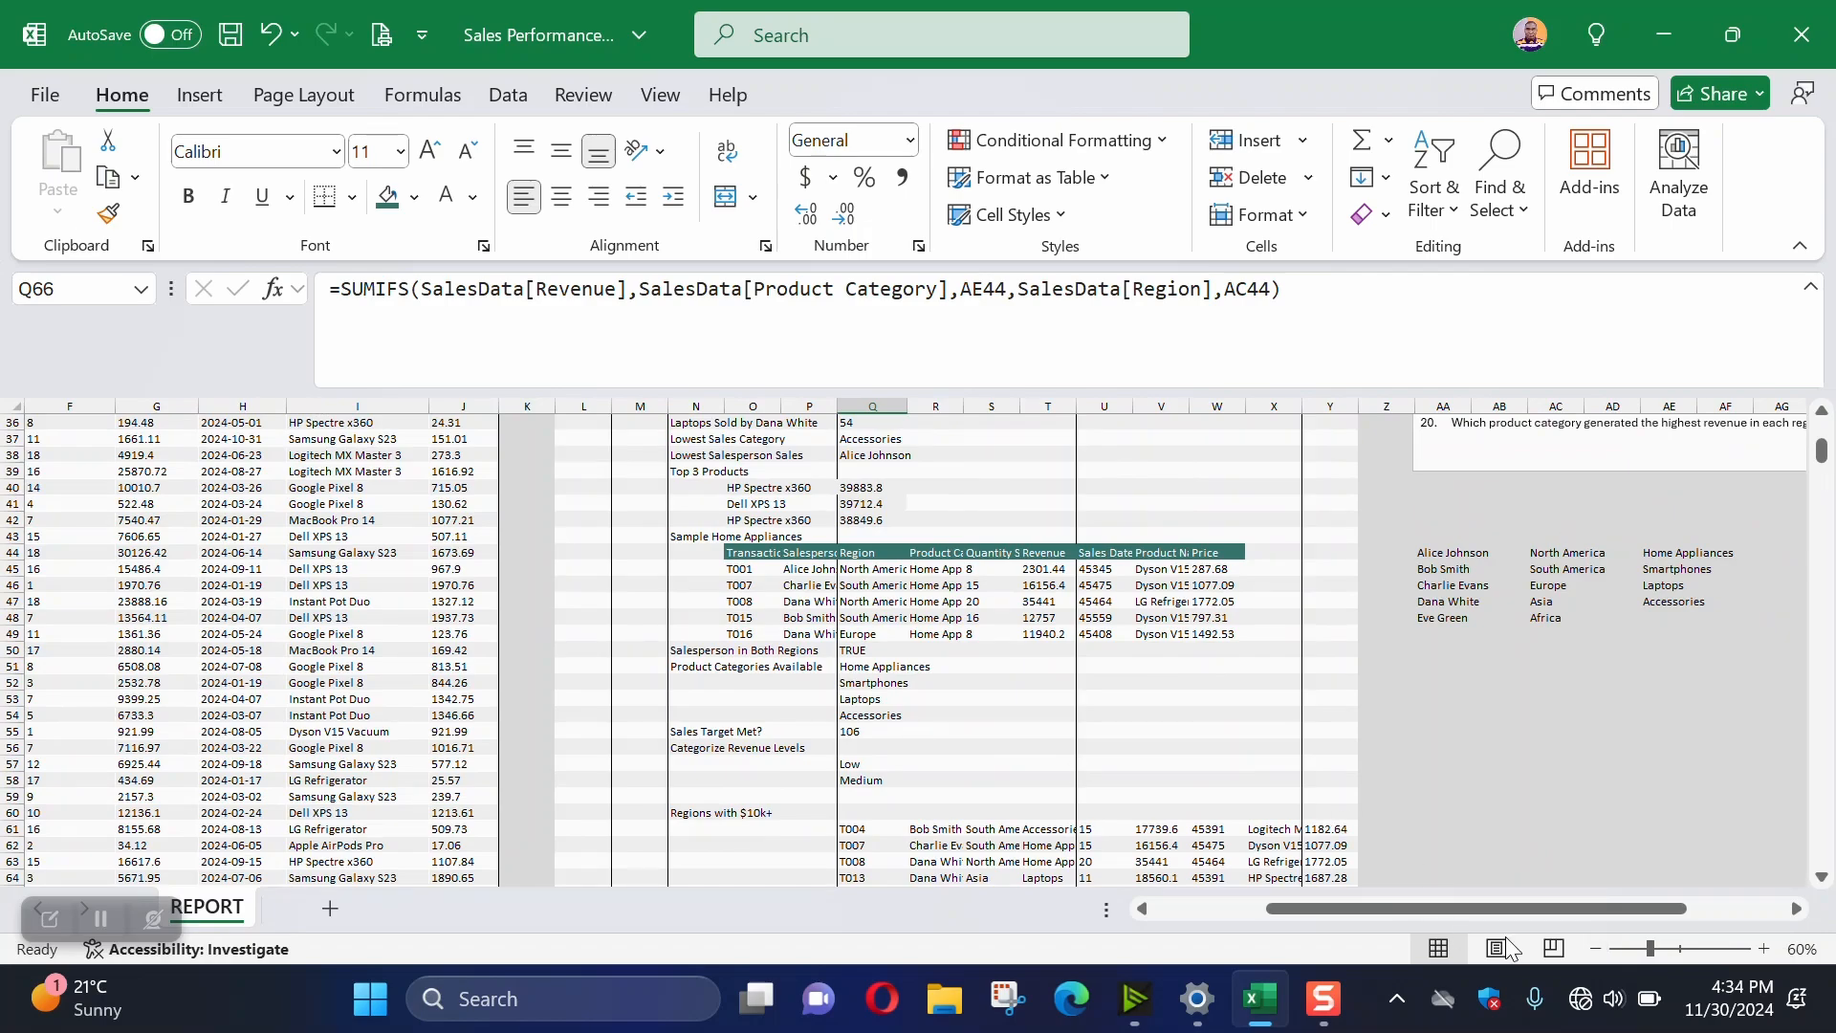
click(1597, 948)
click(1597, 948)
click(1597, 948)
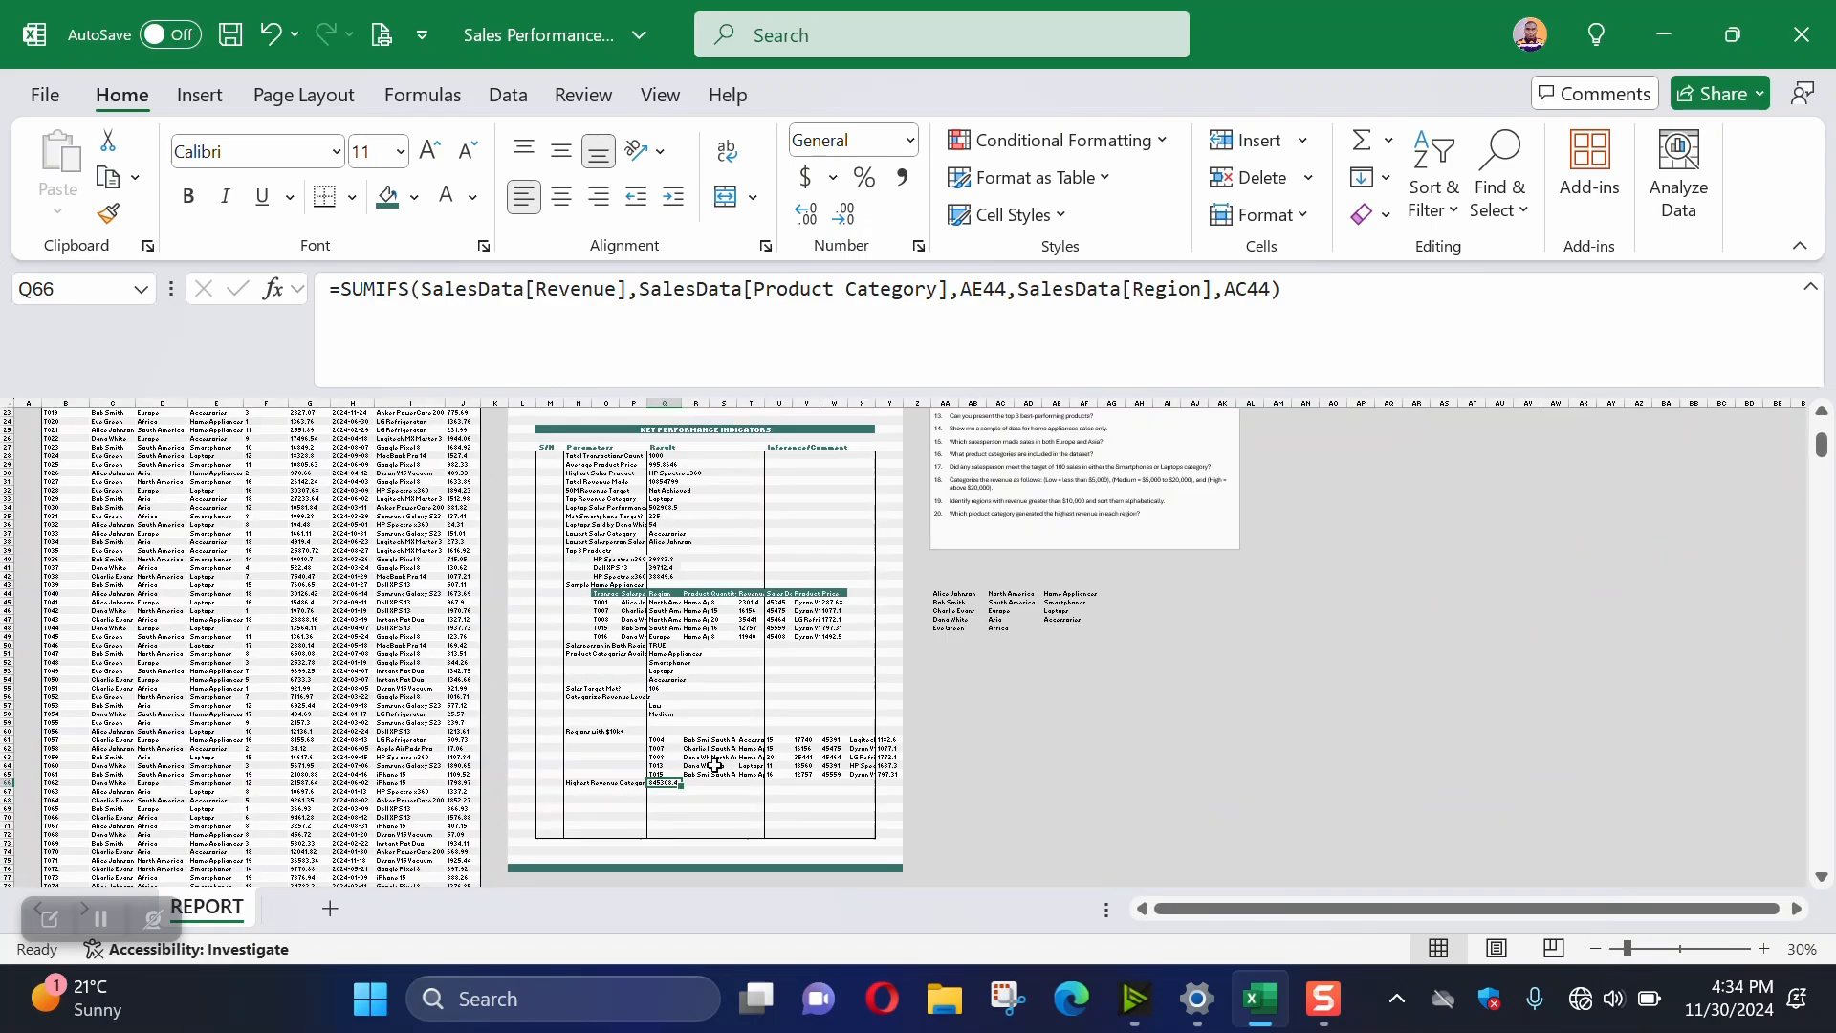
scroll(715, 765, up, 4)
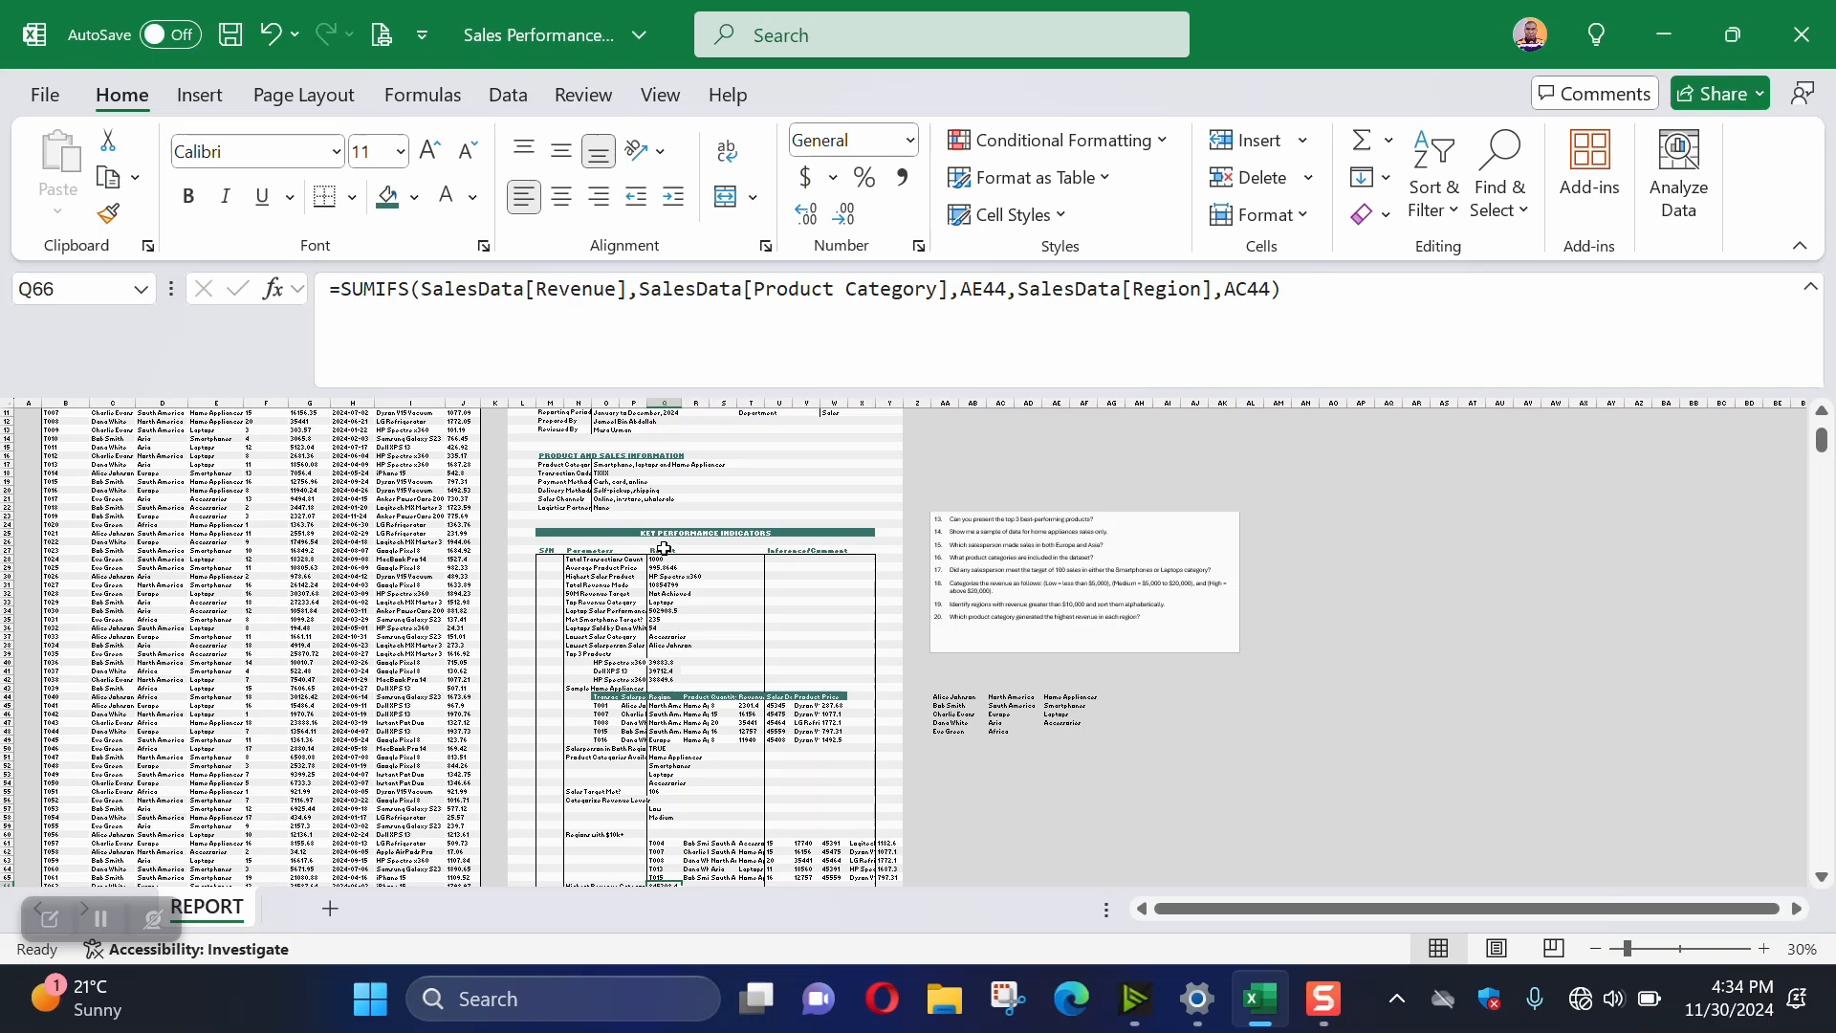
scroll(663, 549, up, 2)
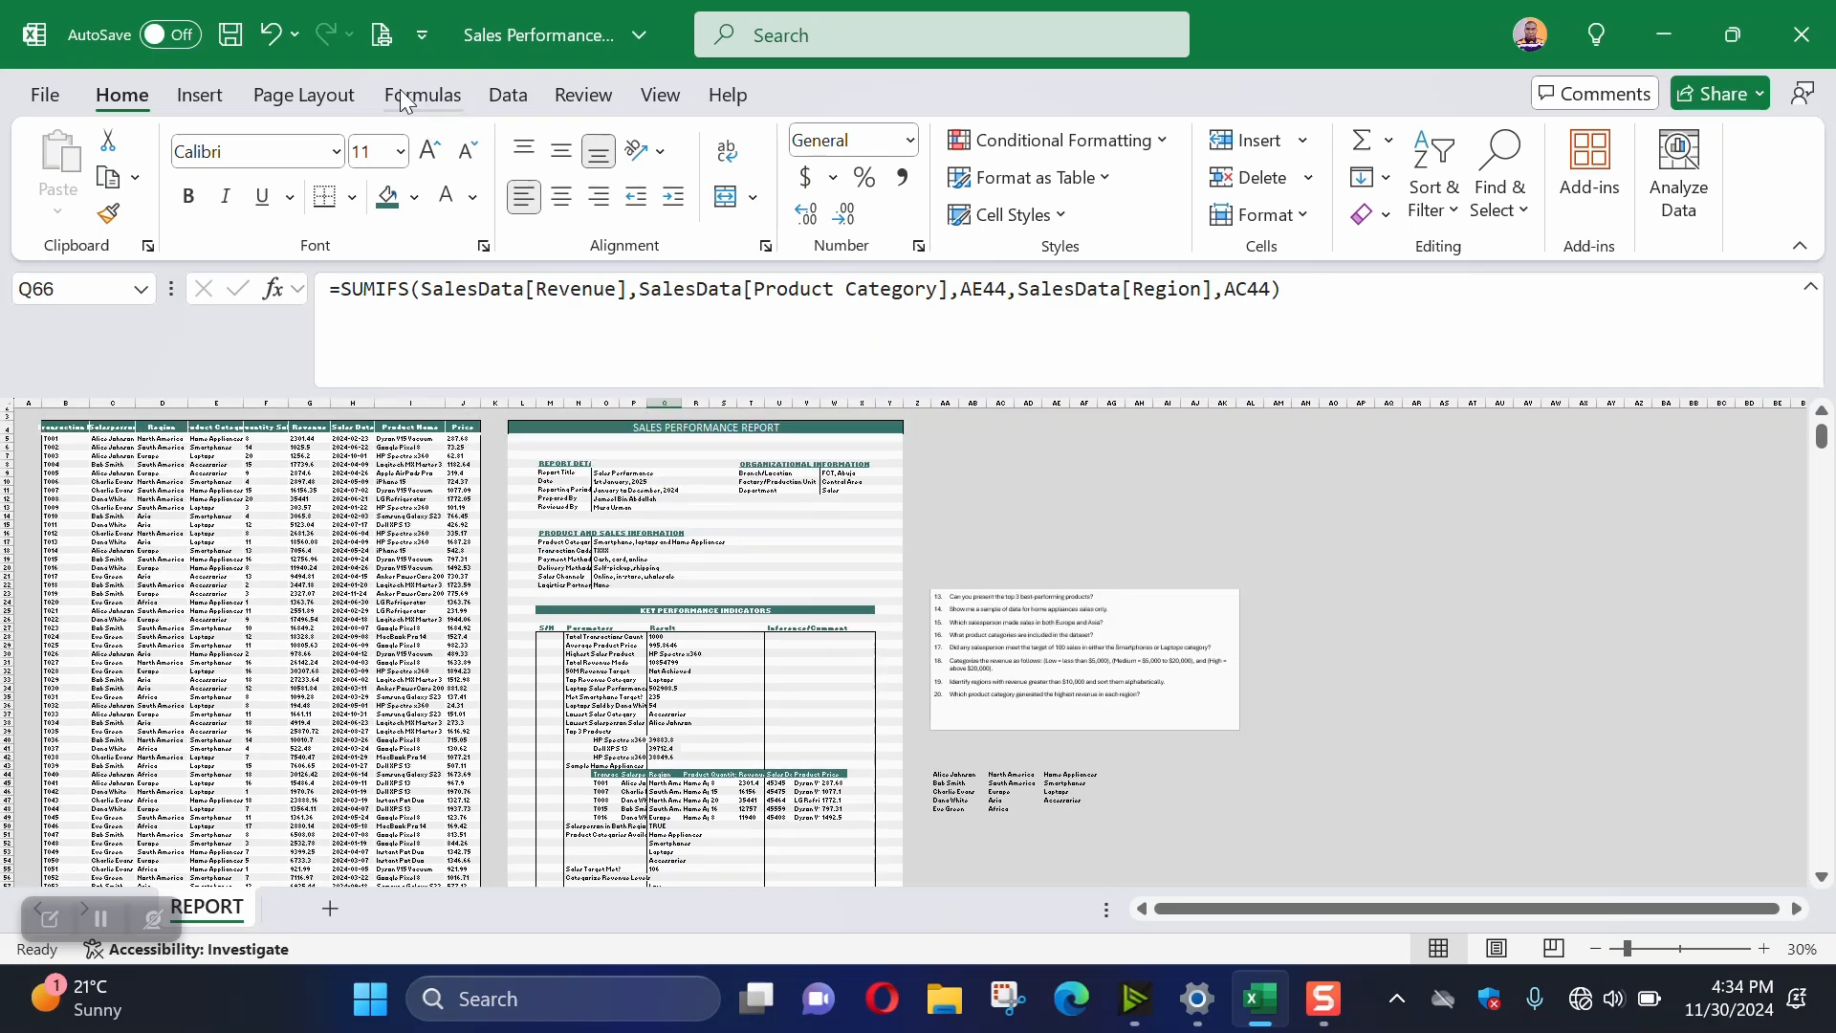
click(322, 99)
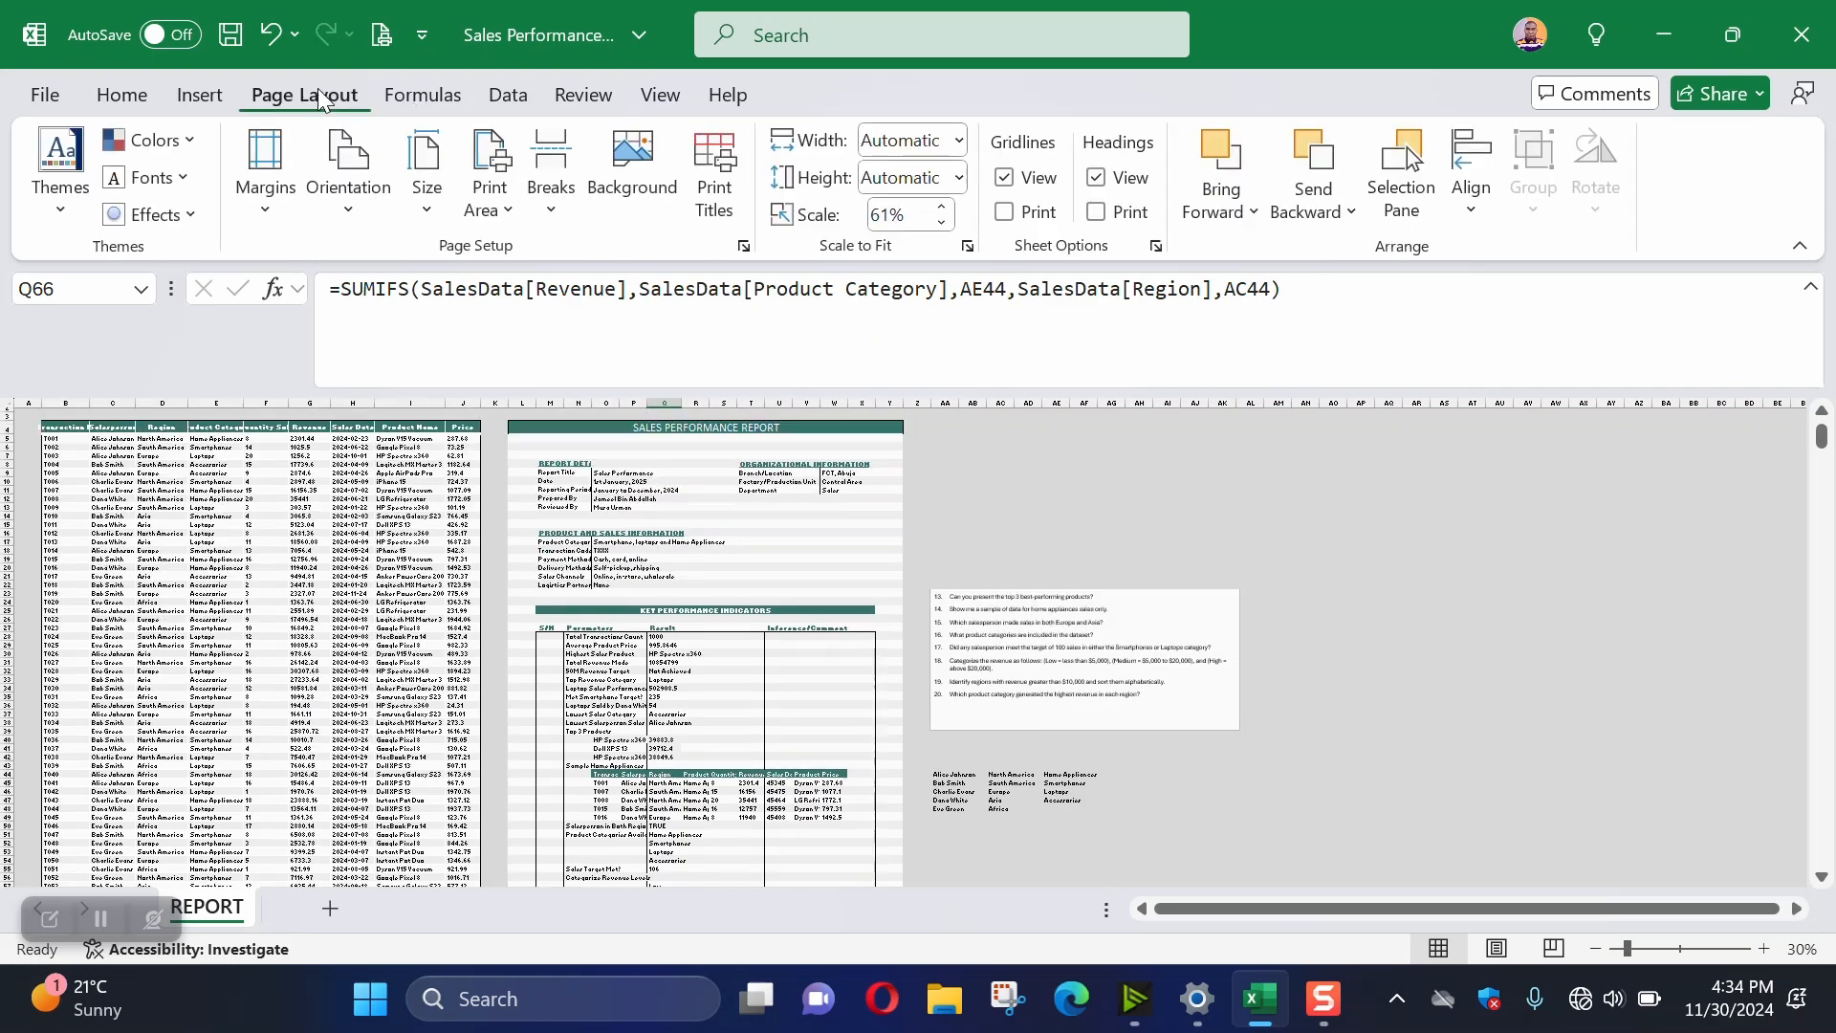
click(498, 216)
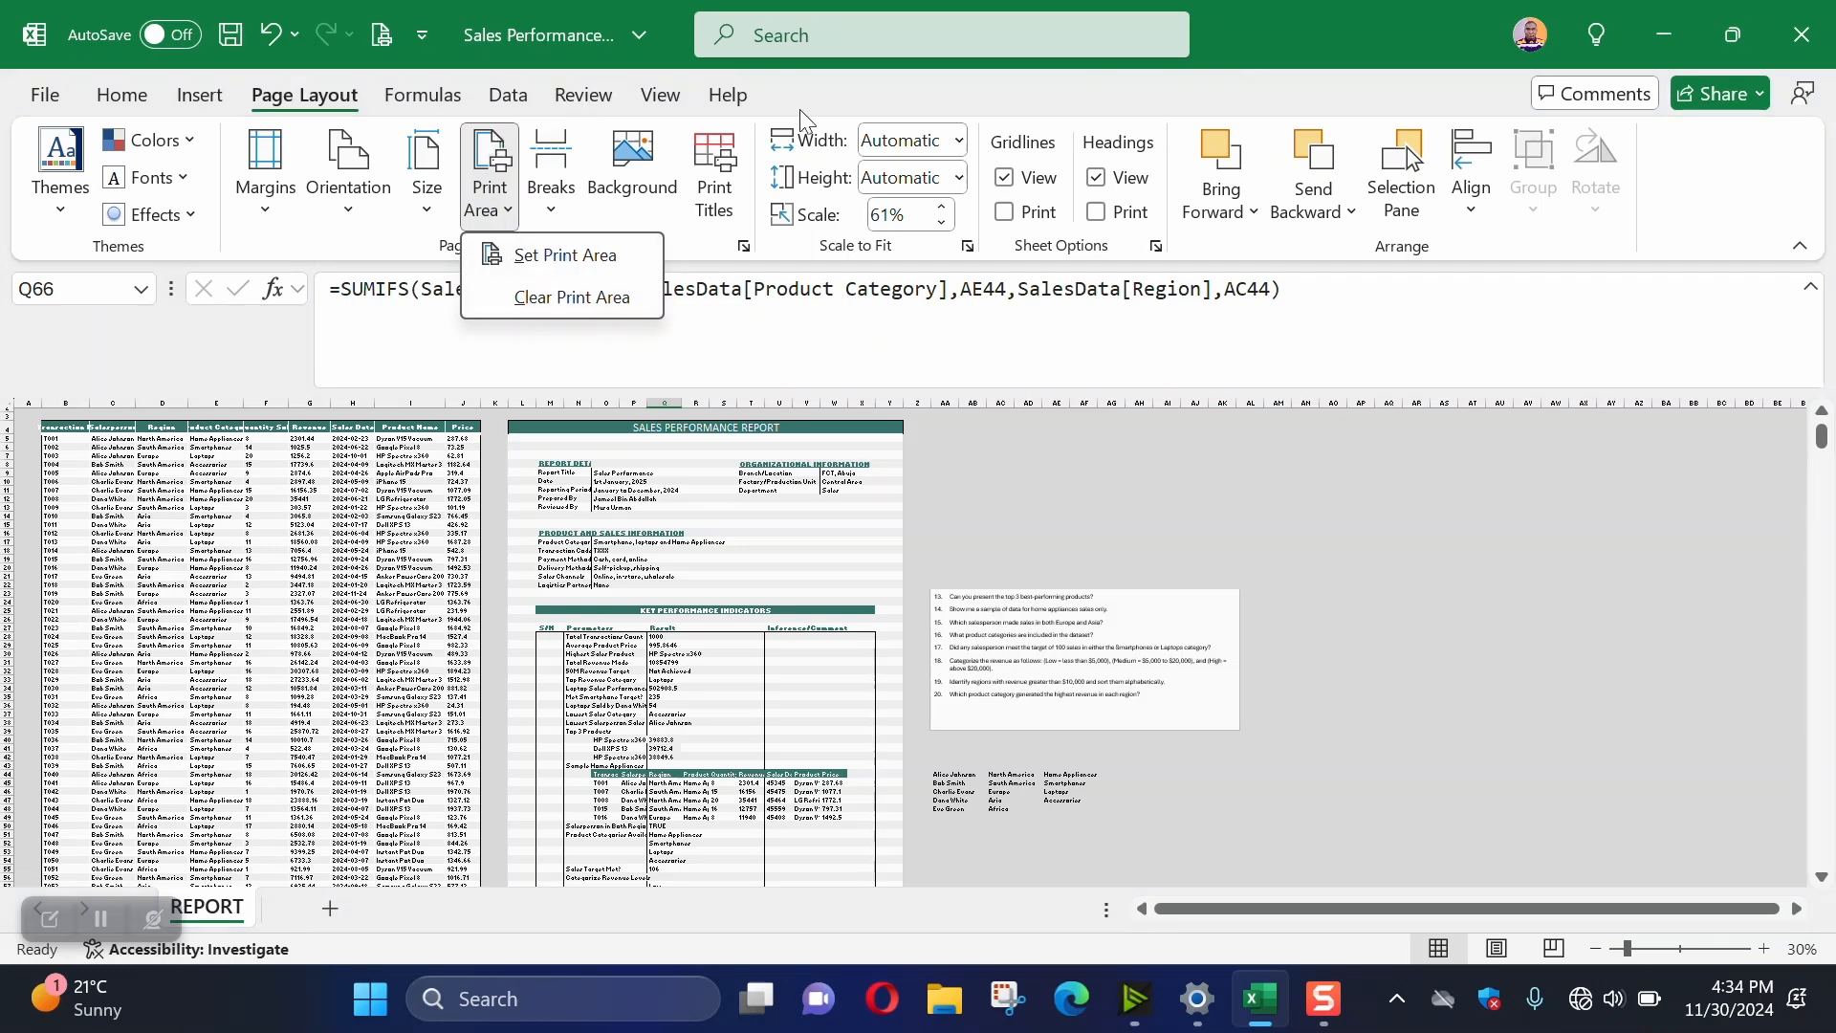
click(842, 84)
drag(514, 426, 890, 752)
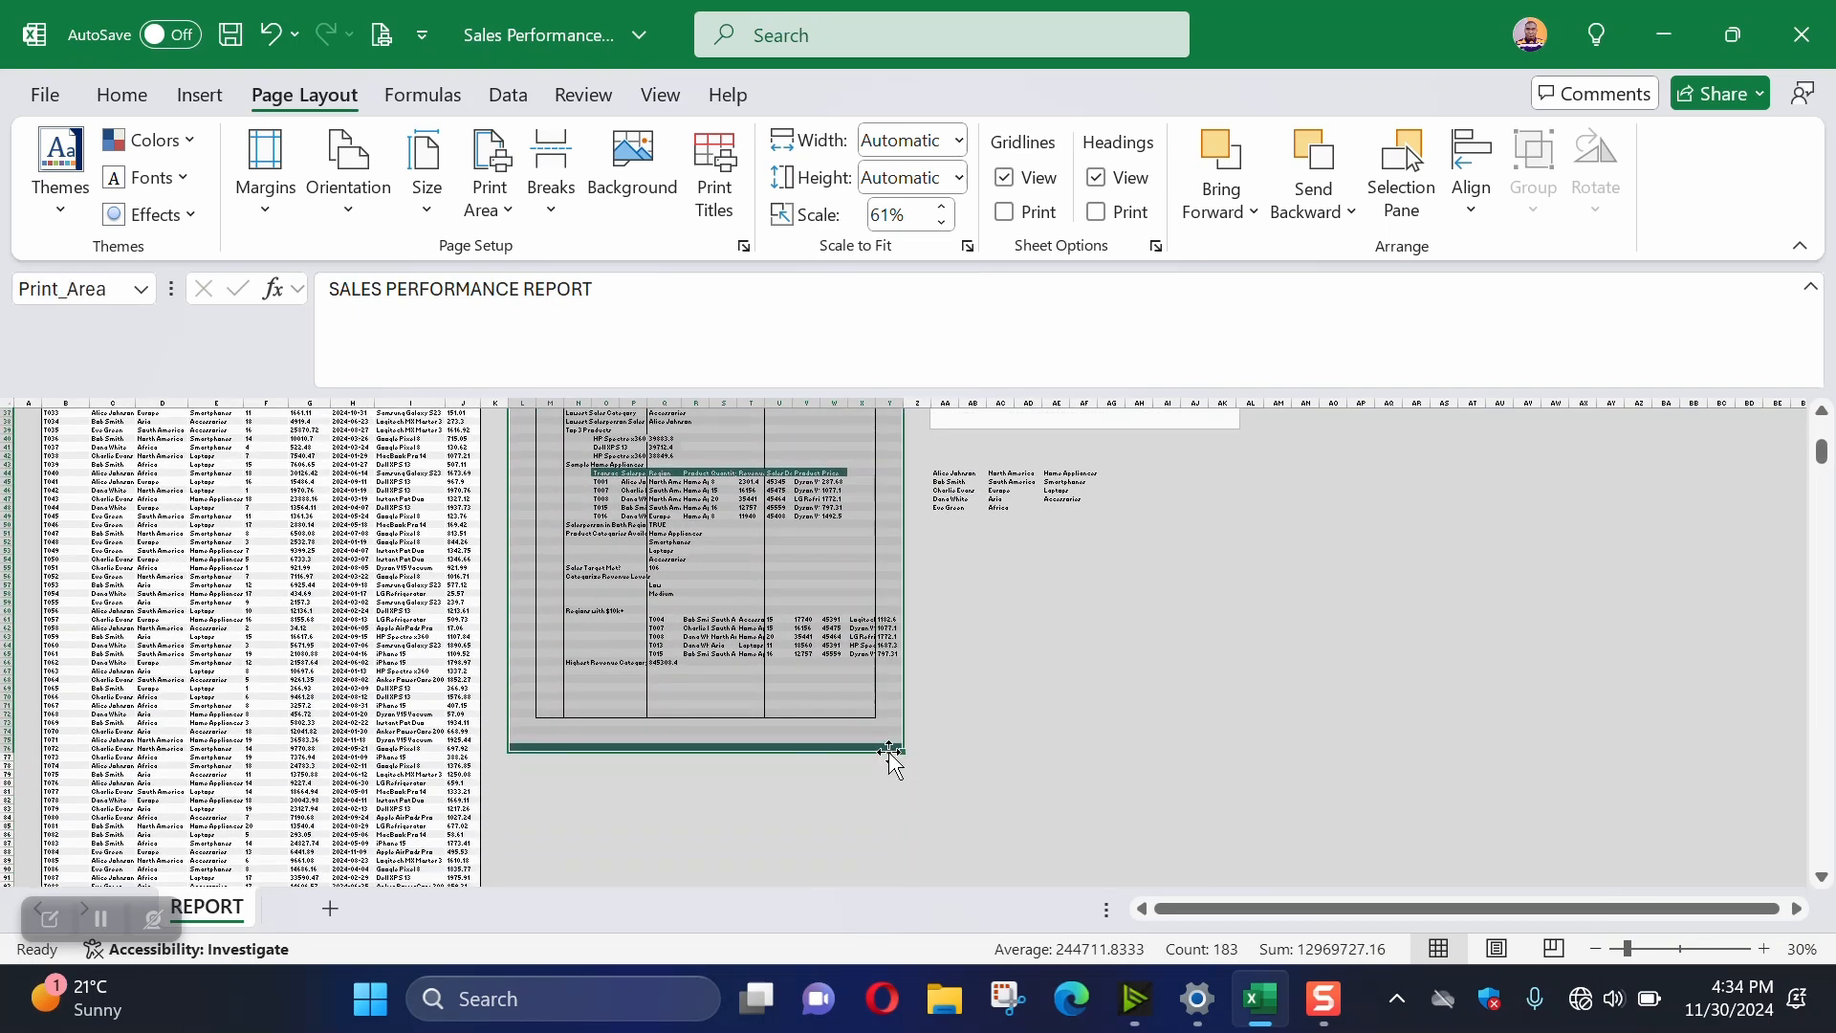
click(490, 196)
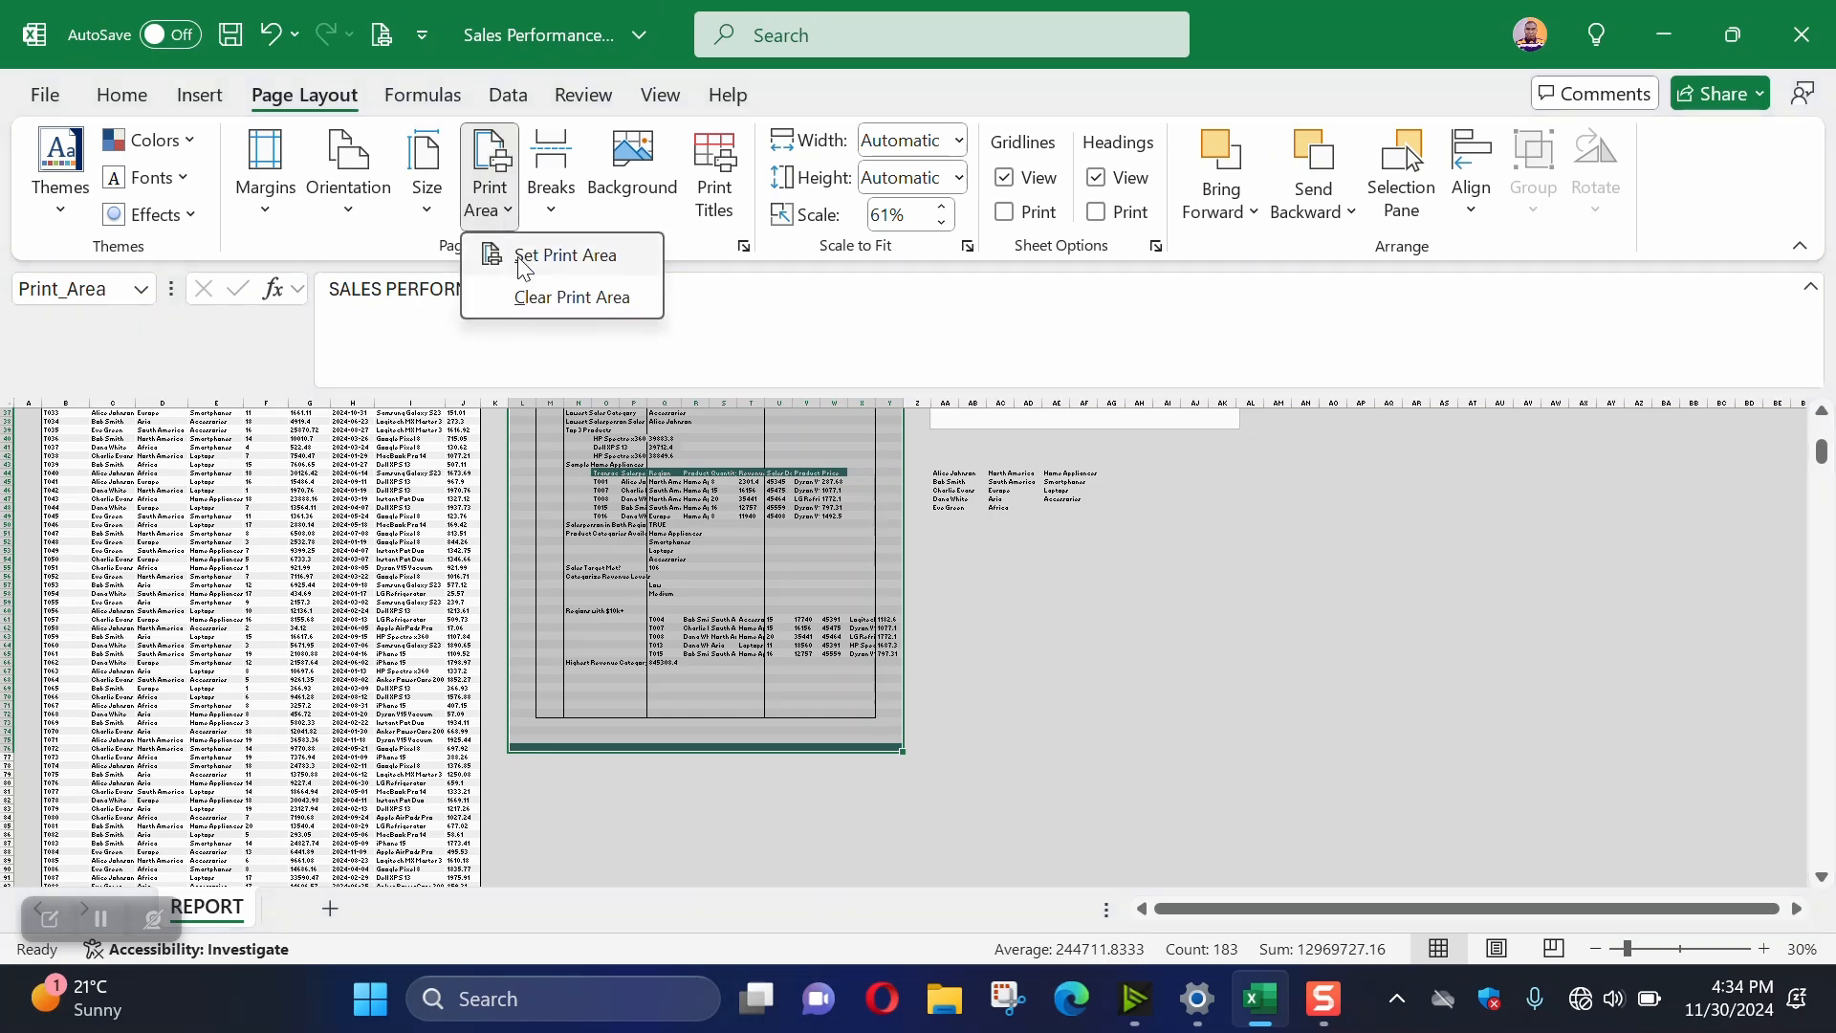
click(517, 256)
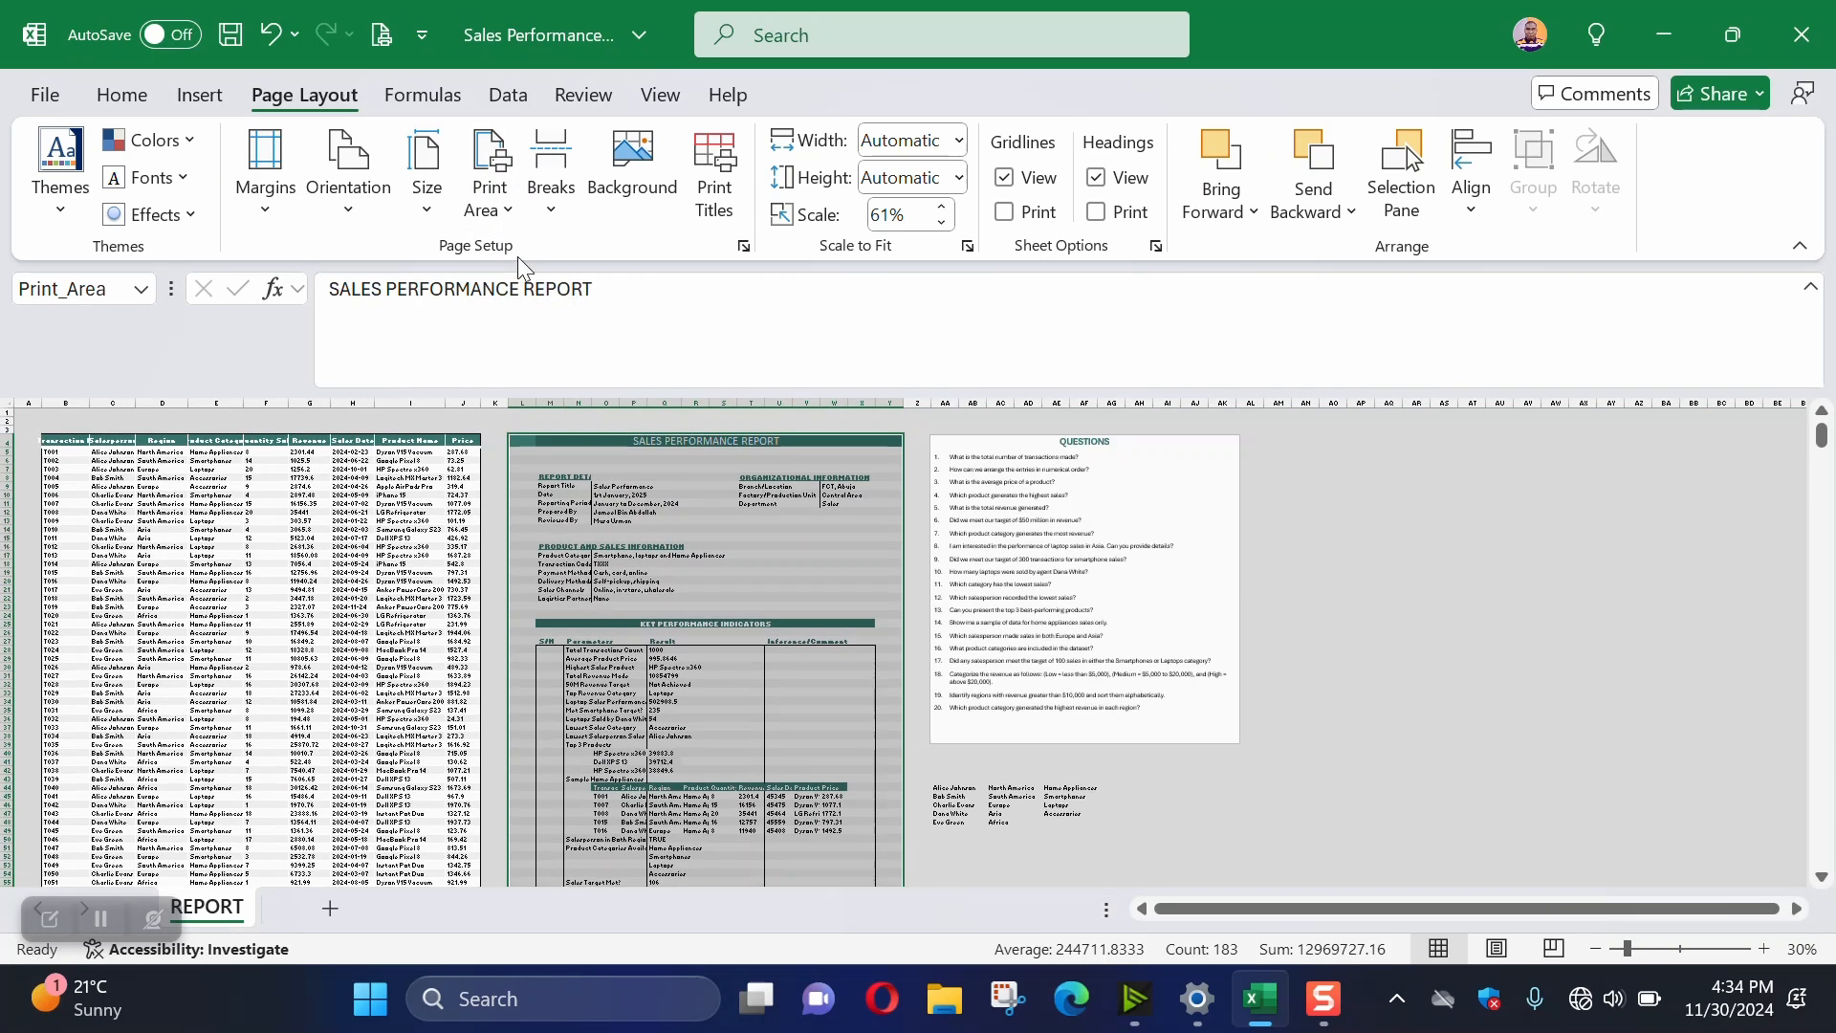
click(751, 581)
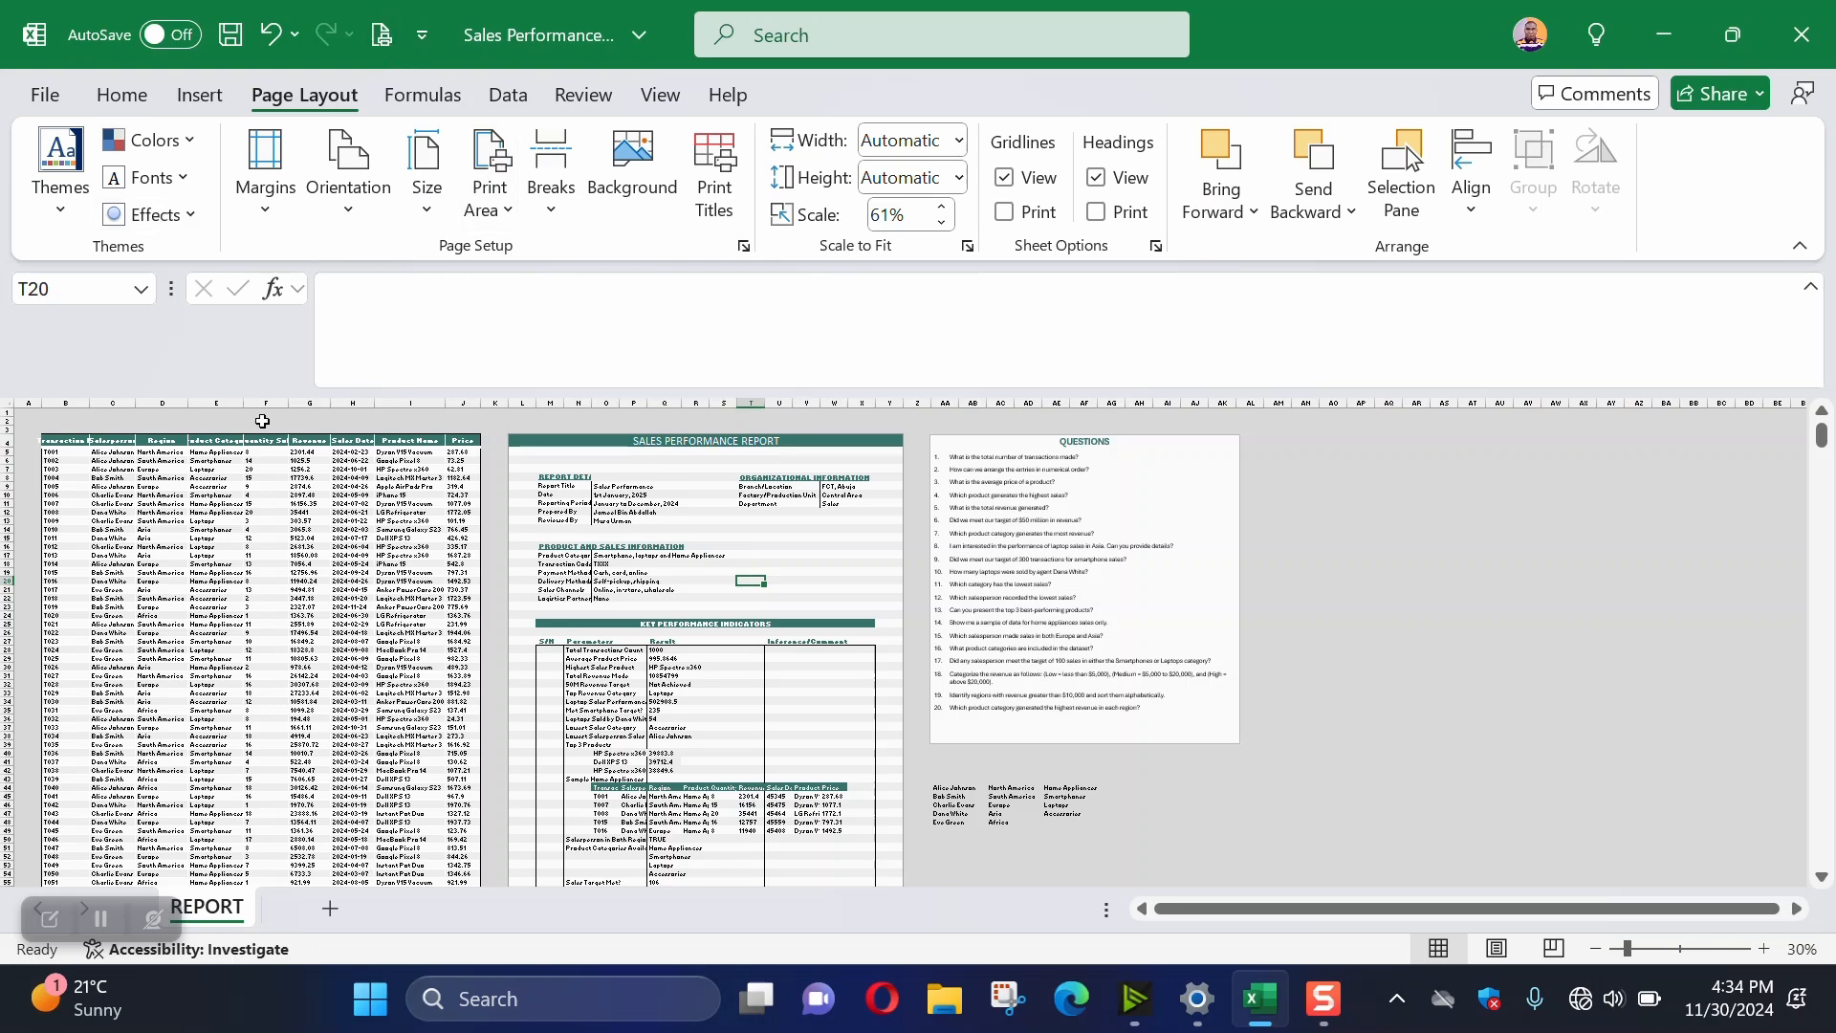
Check the report's print preview and the Microsoft Print to PDF printer selection, and return to the worksheet without printing
key(ctrl+p)
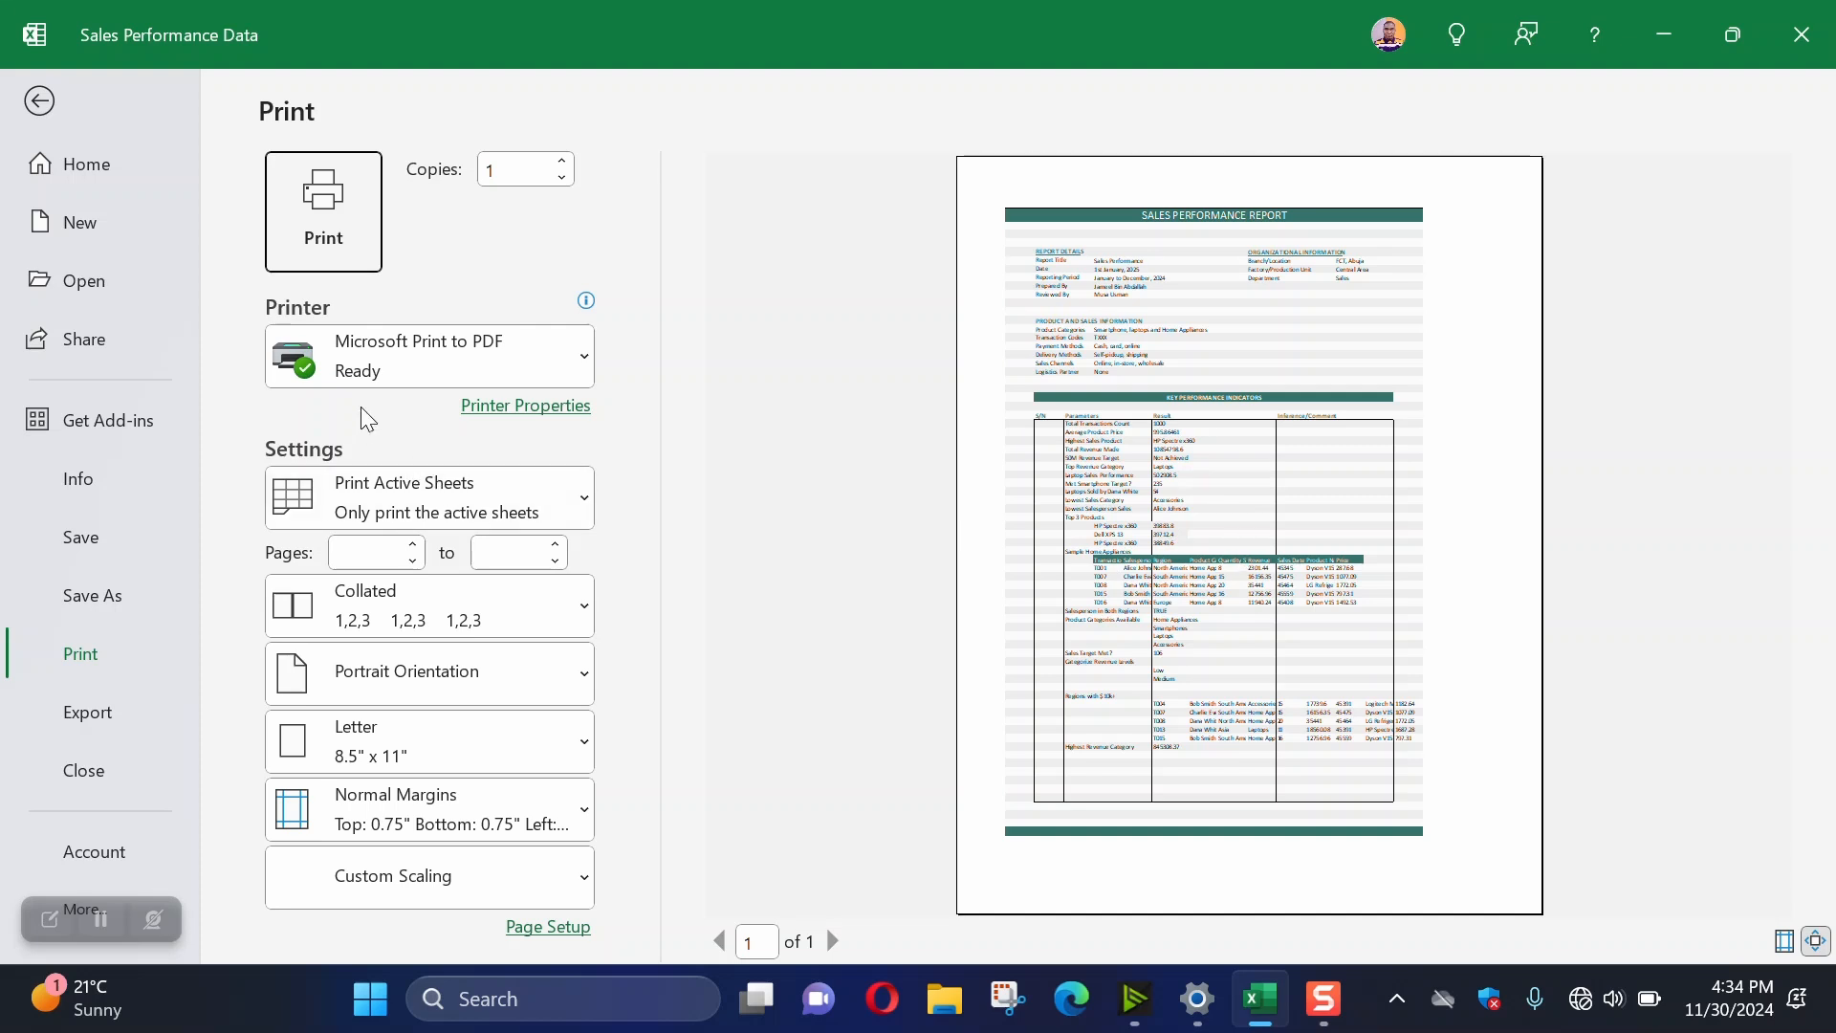
click(416, 369)
click(435, 372)
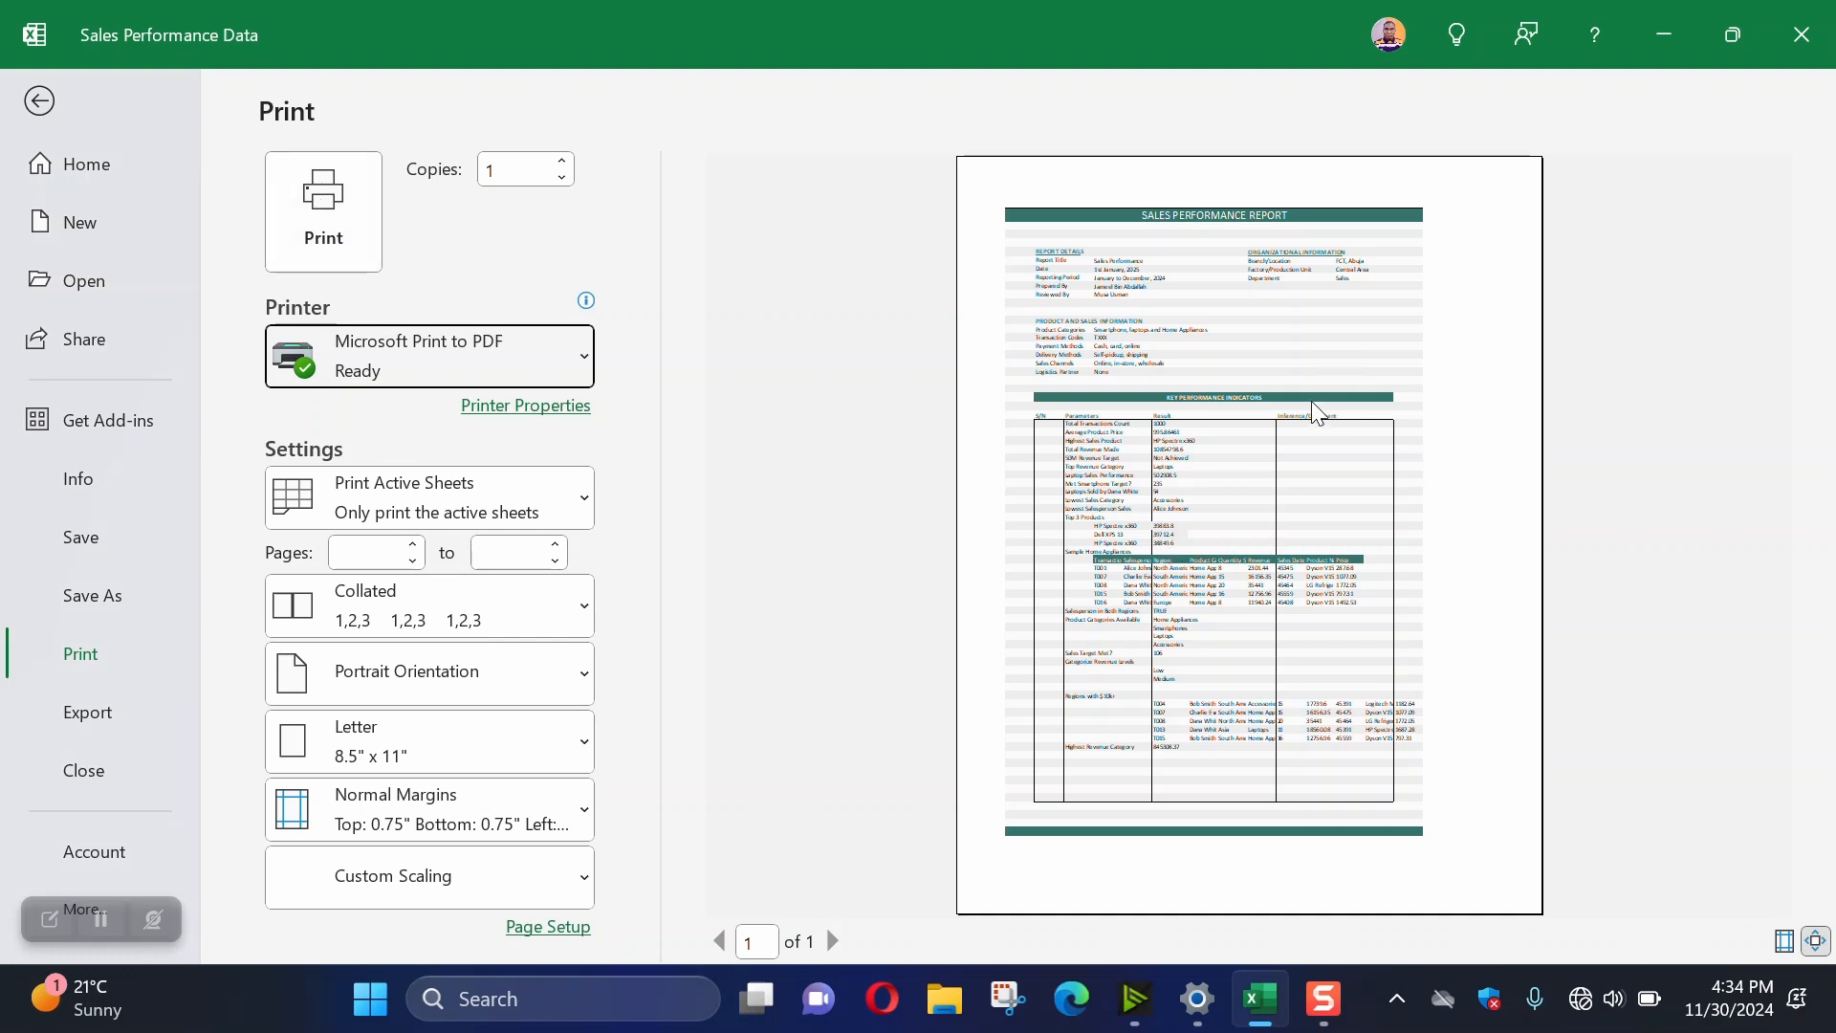
click(40, 101)
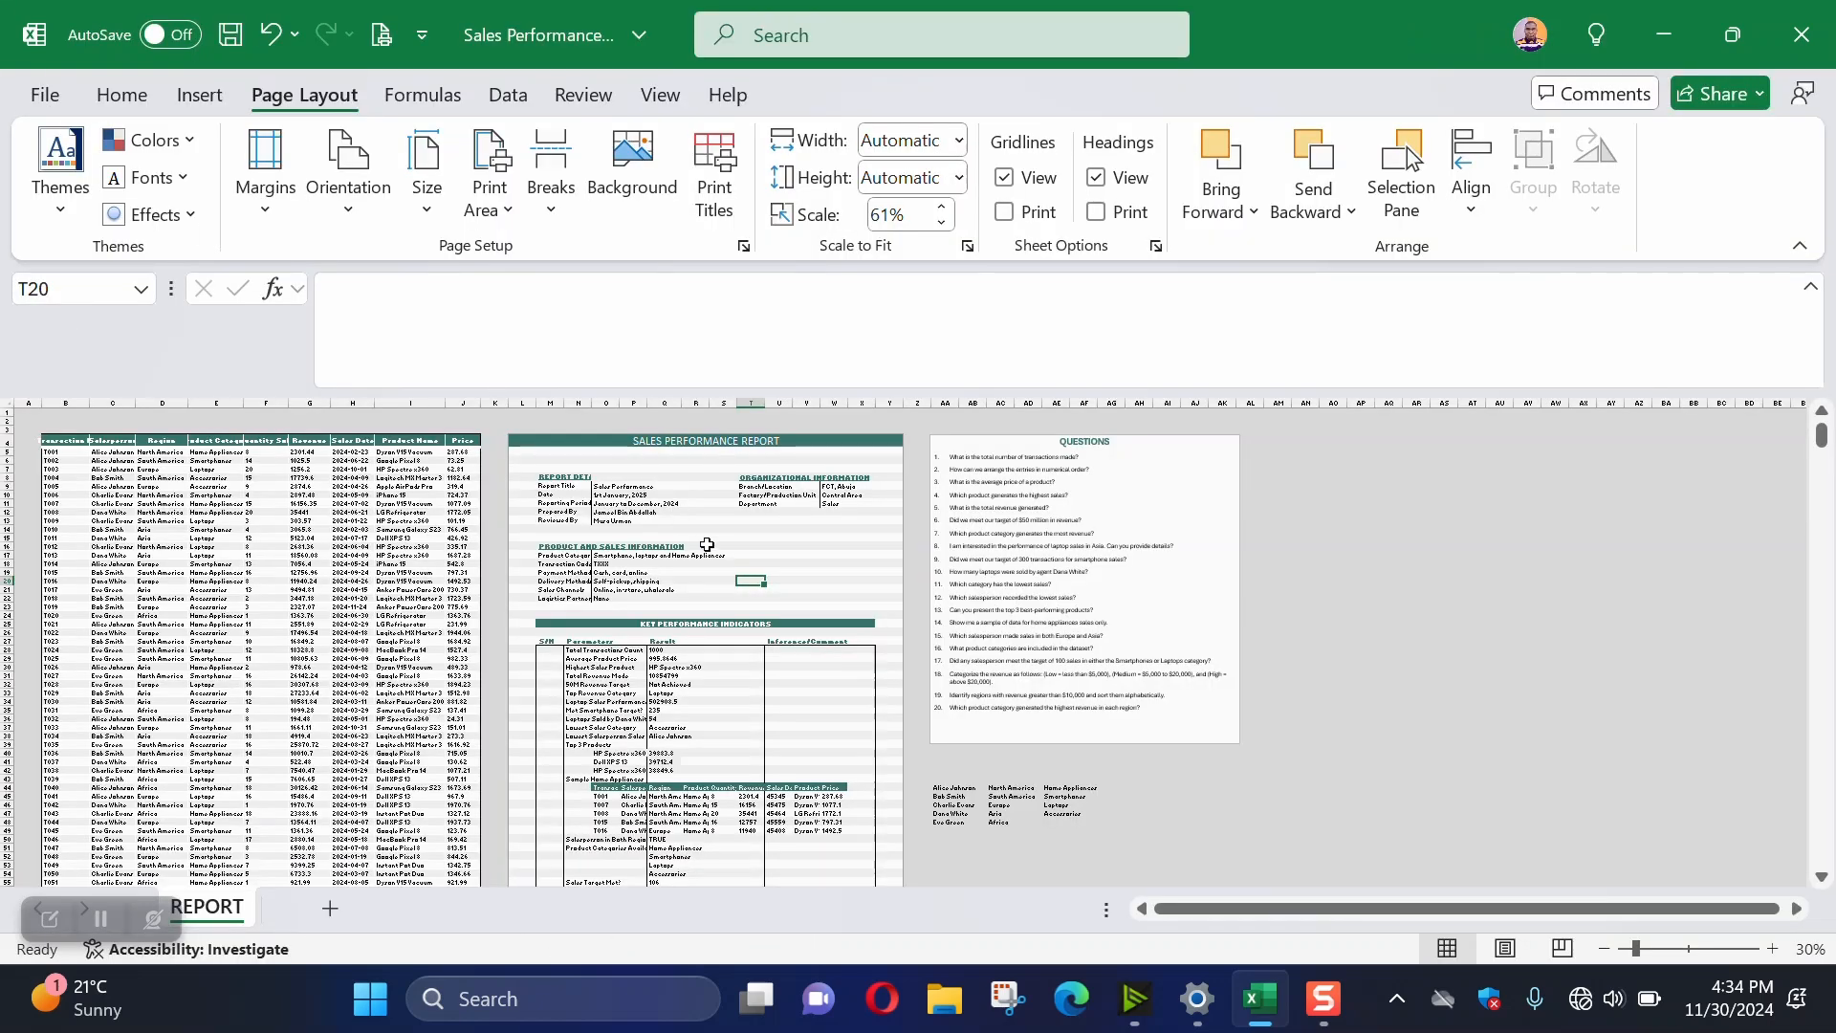